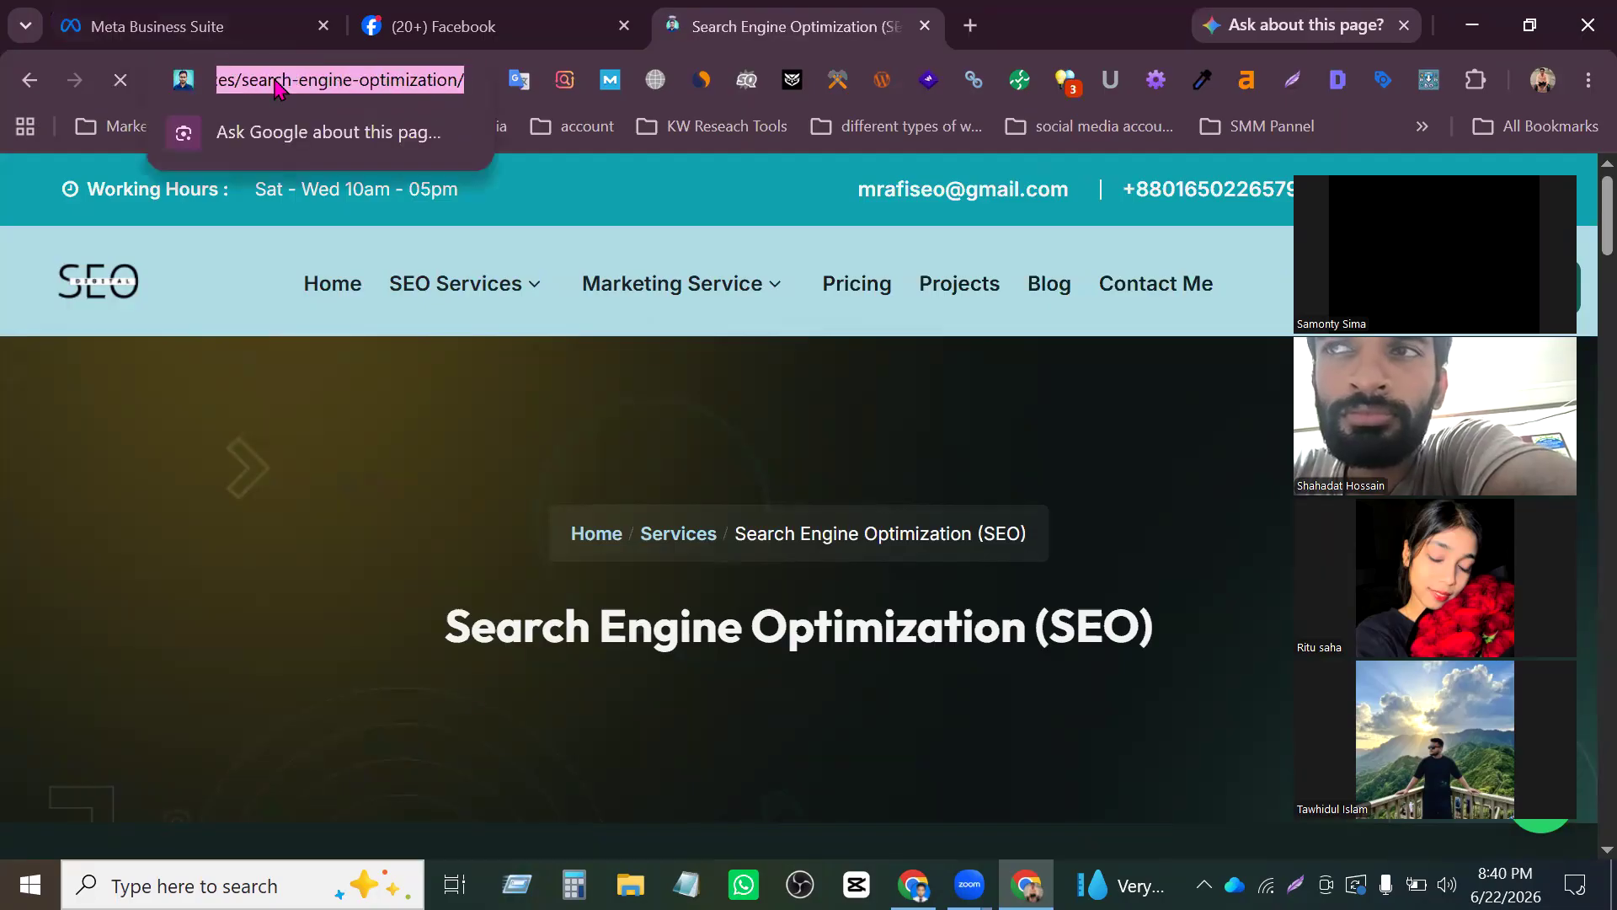
pyautogui.click(238, 73)
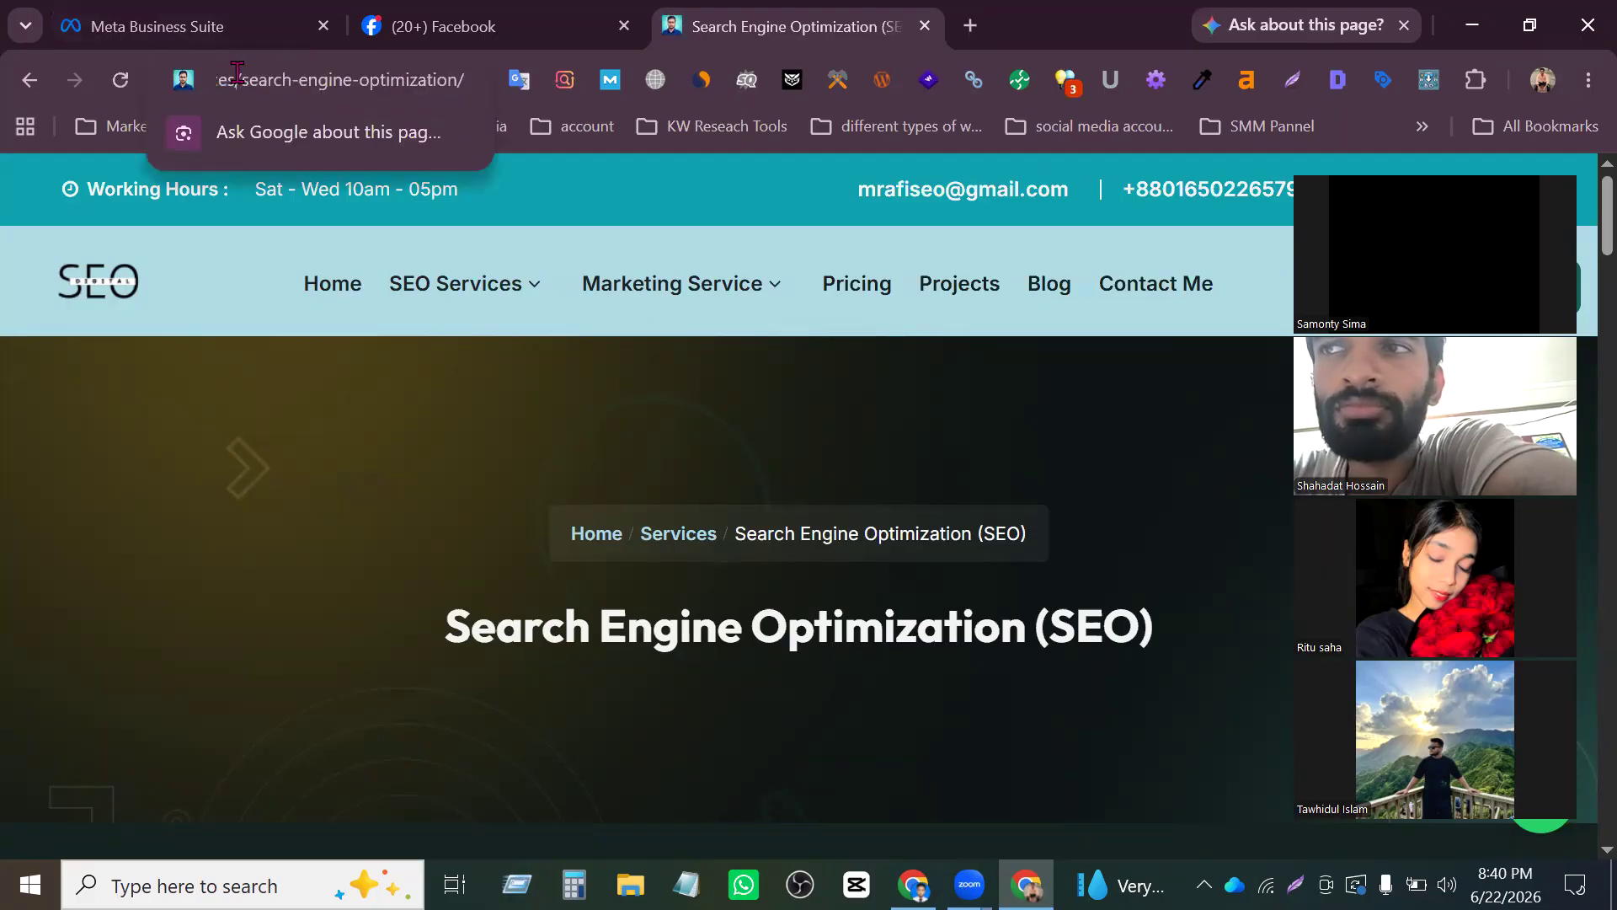
pyautogui.press('Left')
pyautogui.press('Left')
pyautogui.press('Left')
pyautogui.press('Left')
pyautogui.press('Left')
pyautogui.press('Left')
pyautogui.press('Left')
pyautogui.press('Left')
pyautogui.press('Left')
pyautogui.press('Left')
pyautogui.press('Left')
pyautogui.press('Left')
pyautogui.press('Left')
pyautogui.press('Left')
pyautogui.press('Left')
pyautogui.press('Left')
pyautogui.press('Left')
pyautogui.press('Left')
pyautogui.press('Left')
pyautogui.press('Left')
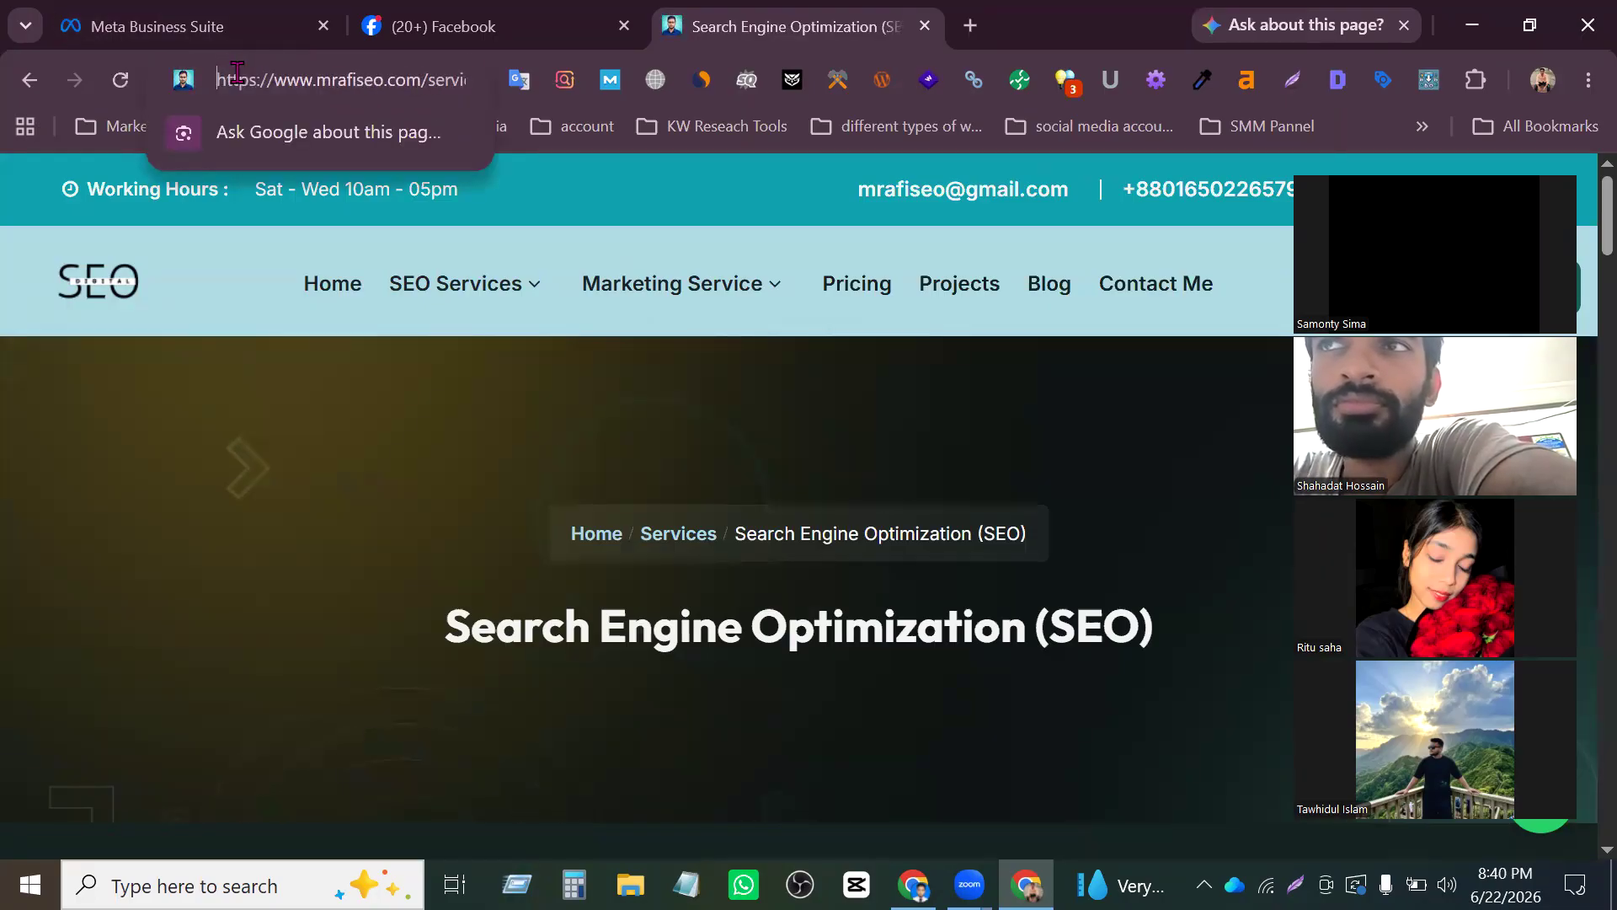
pyautogui.write('site')
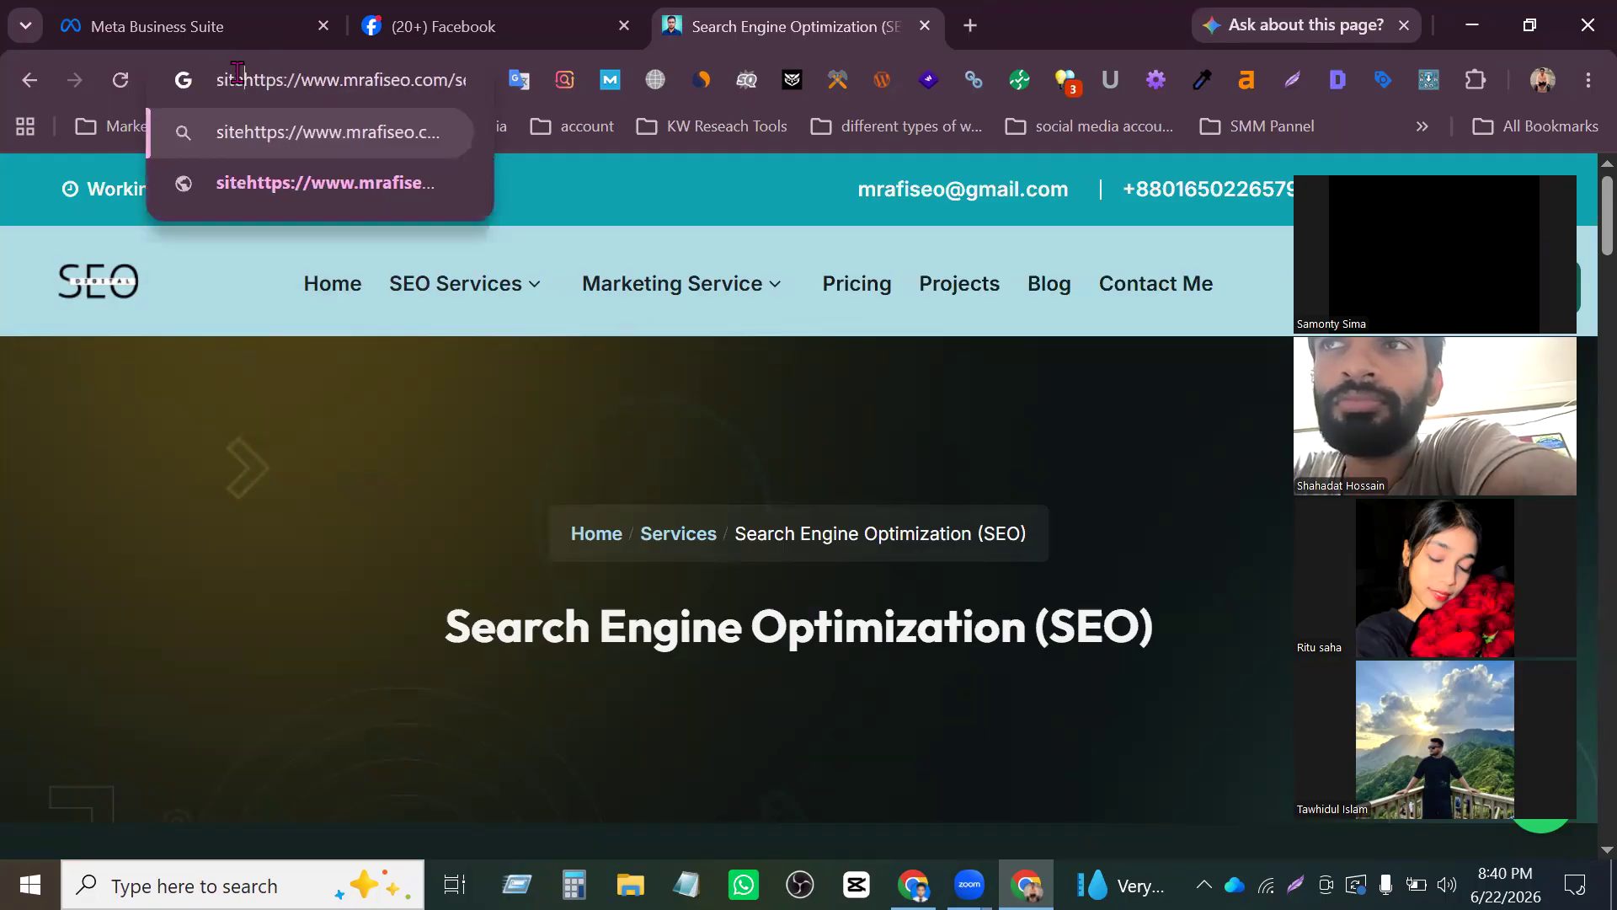
pyautogui.write(':')
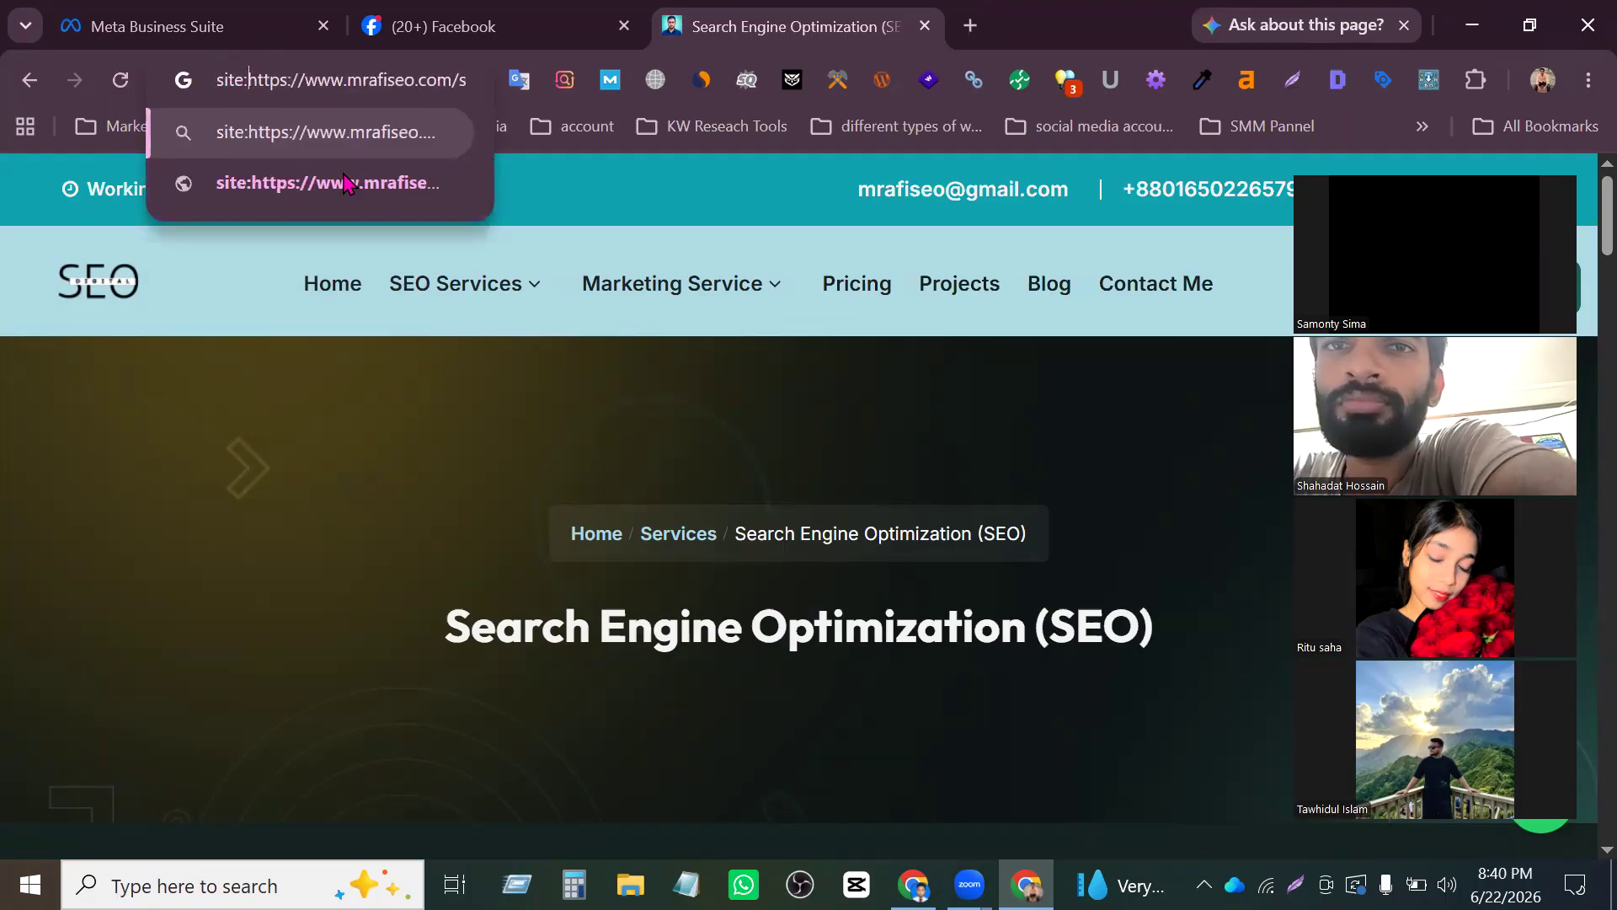
pyautogui.click(308, 145)
pyautogui.scroll(-3, 621, 455)
pyautogui.scroll(-3, 587, 463)
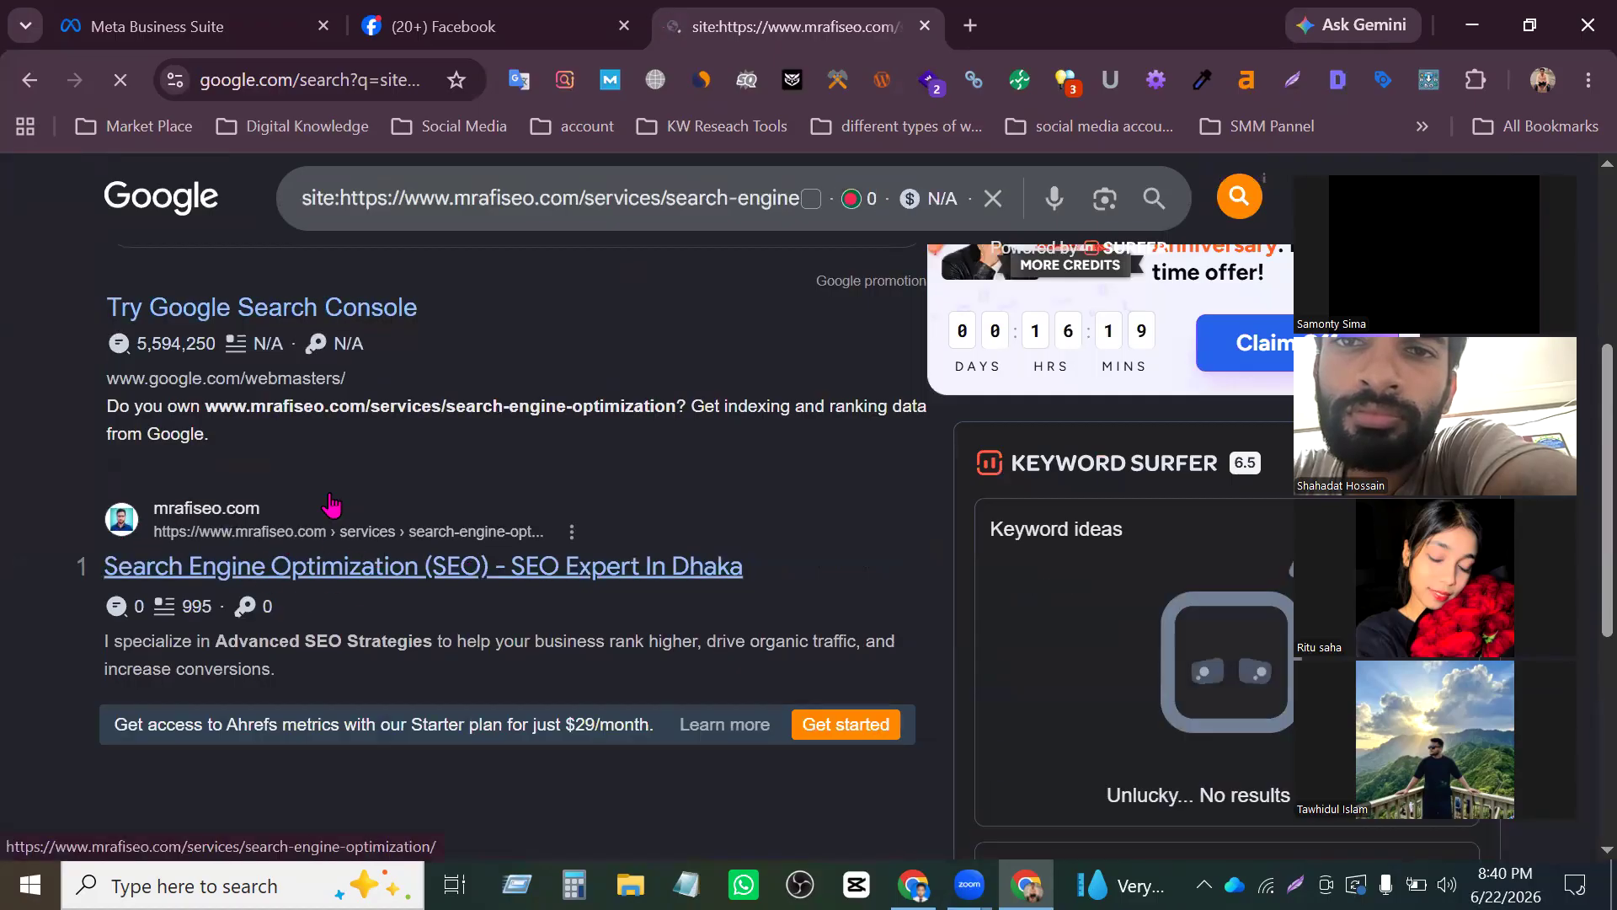
pyautogui.scroll(4, 203, 472)
pyautogui.scroll(-7, 207, 455)
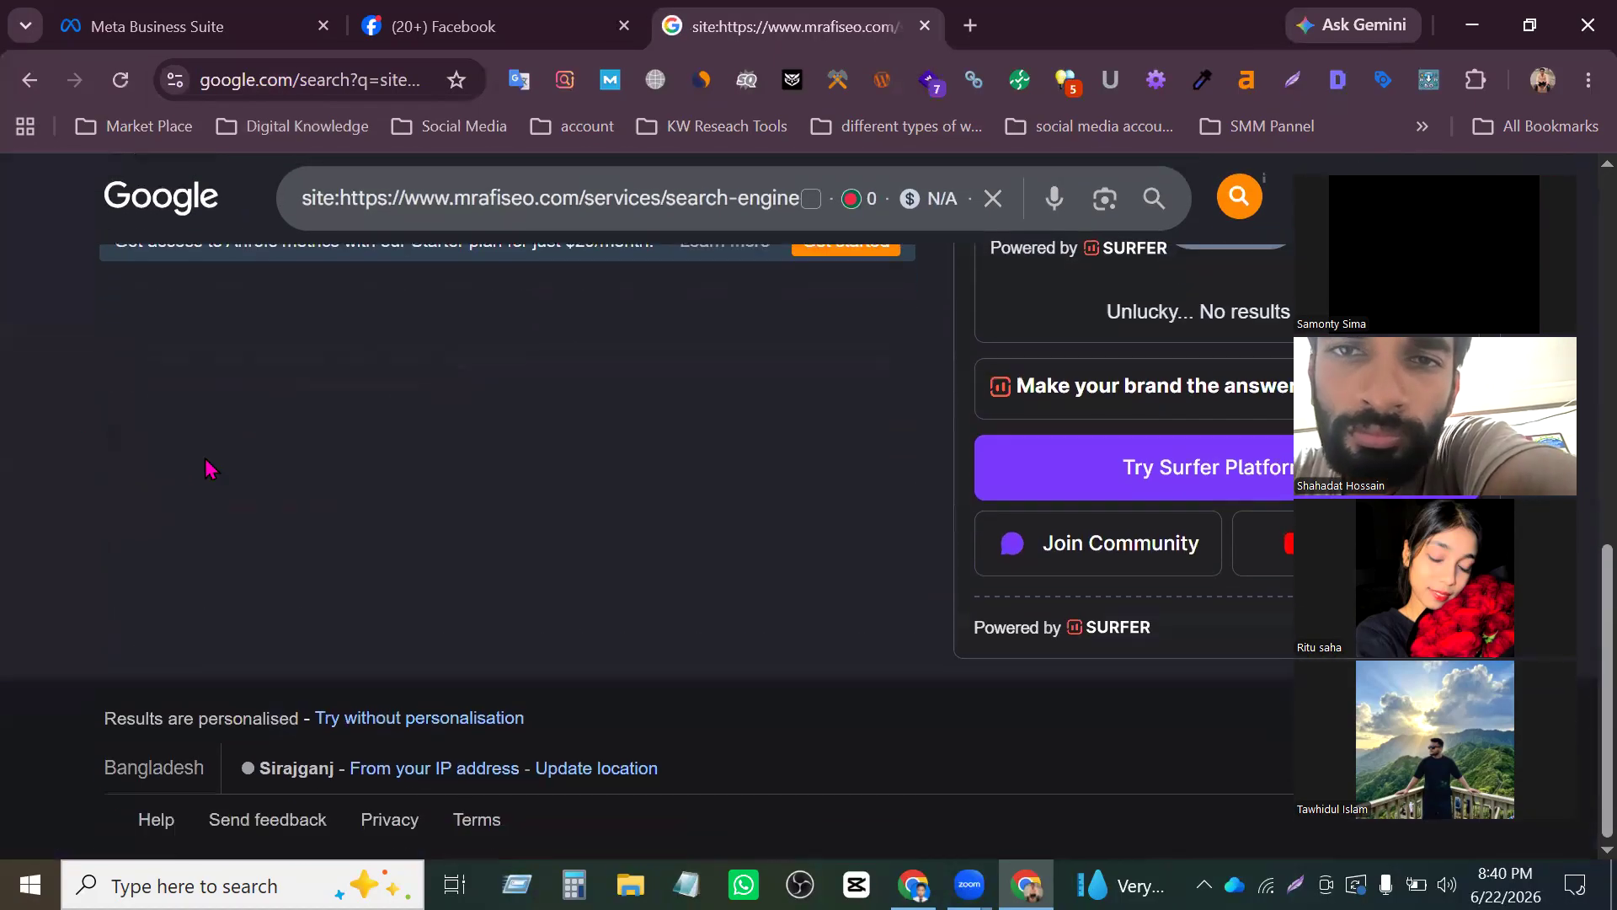
pyautogui.scroll(7, 210, 471)
pyautogui.scroll(-5, 235, 491)
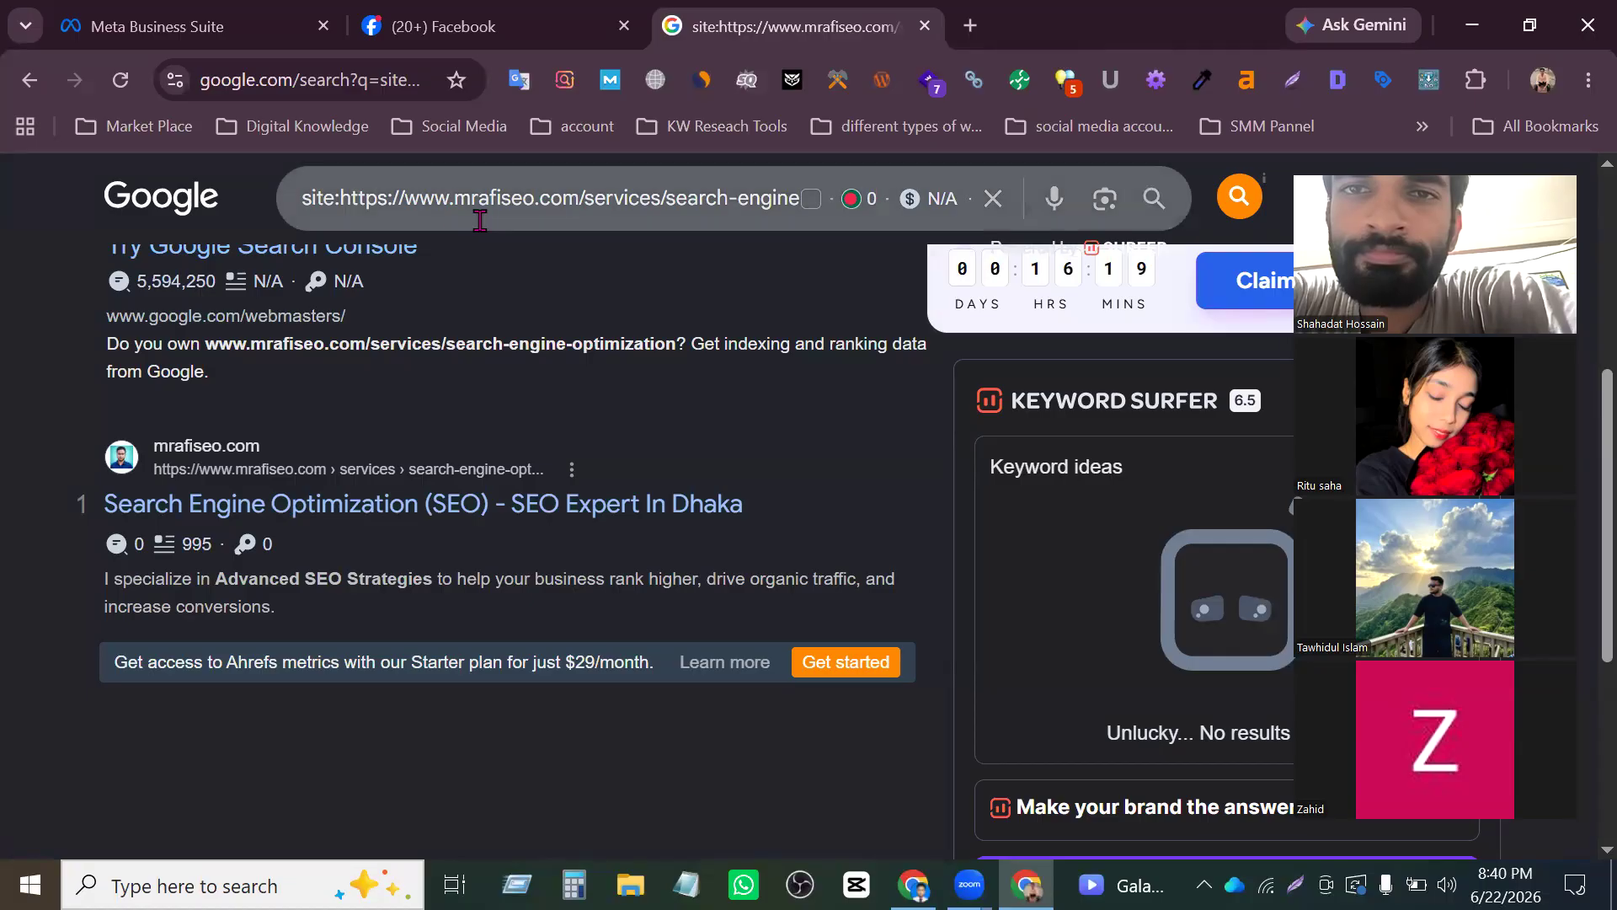
pyautogui.moveTo(582, 200); pyautogui.dragTo(341, 189)
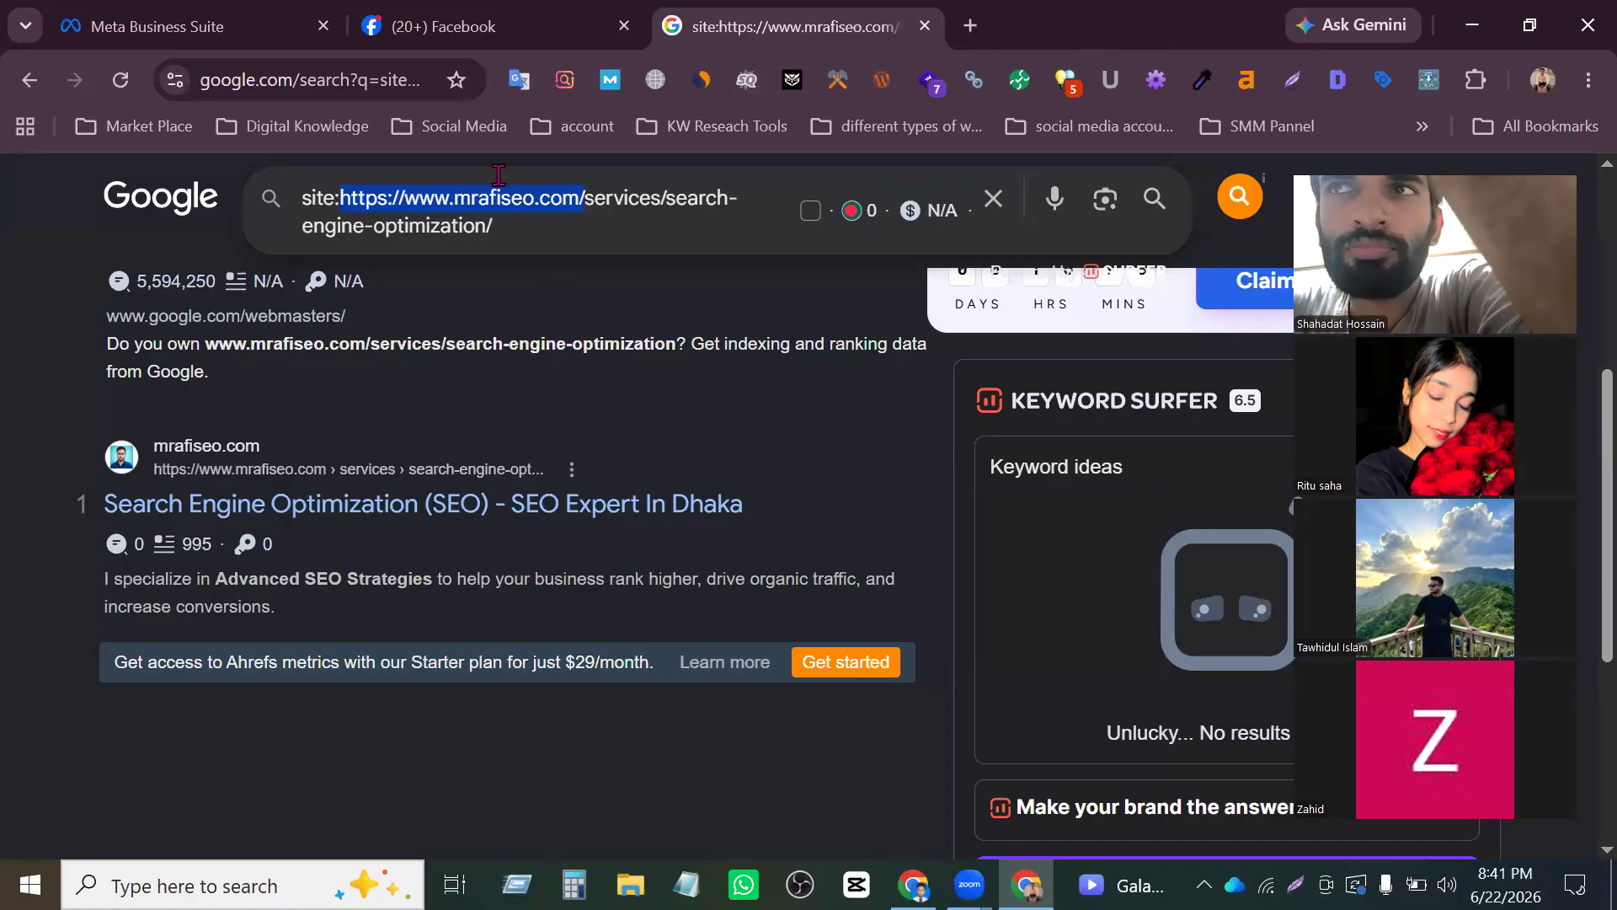
pyautogui.click(590, 197)
pyautogui.moveTo(590, 197); pyautogui.dragTo(335, 181)
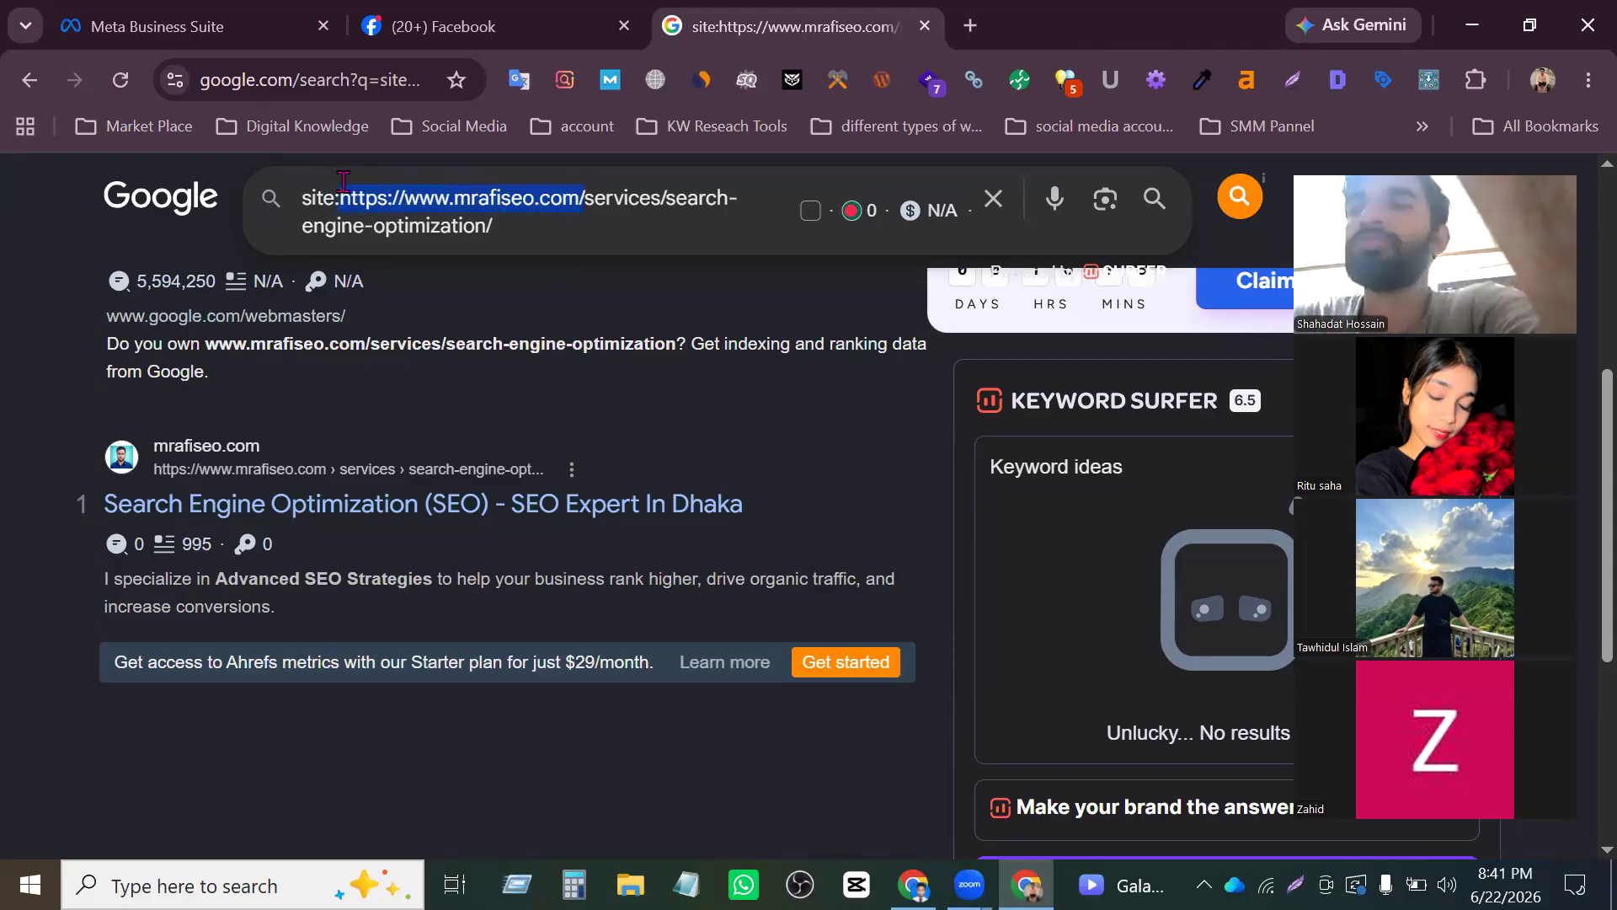
pyautogui.click(365, 185)
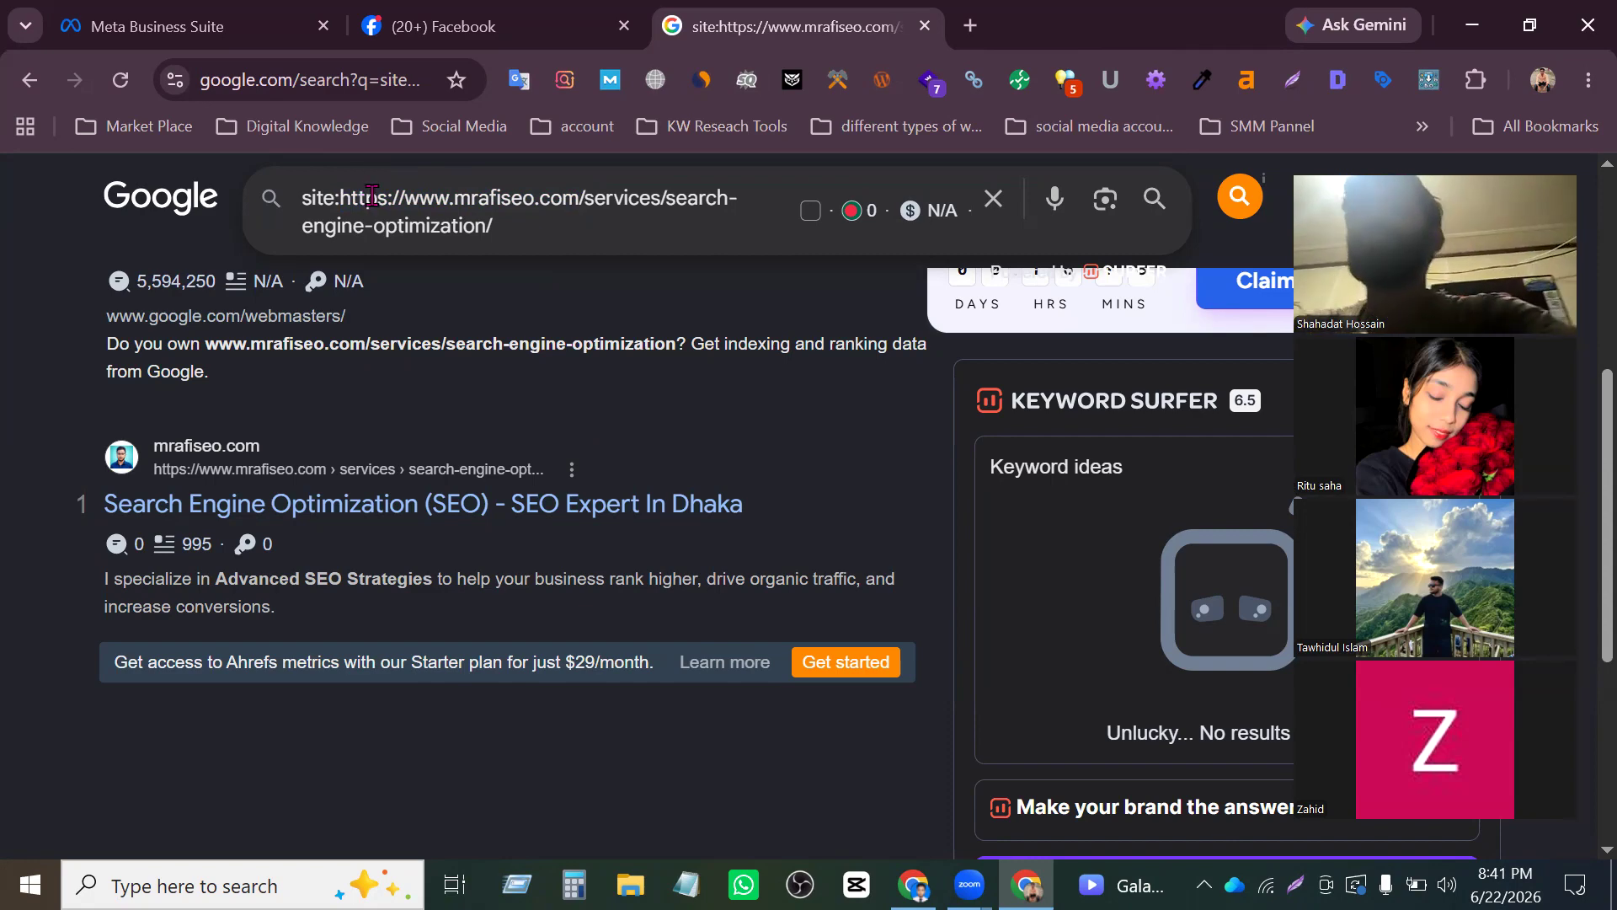
pyautogui.scroll(-5, 531, 485)
pyautogui.scroll(5, 535, 472)
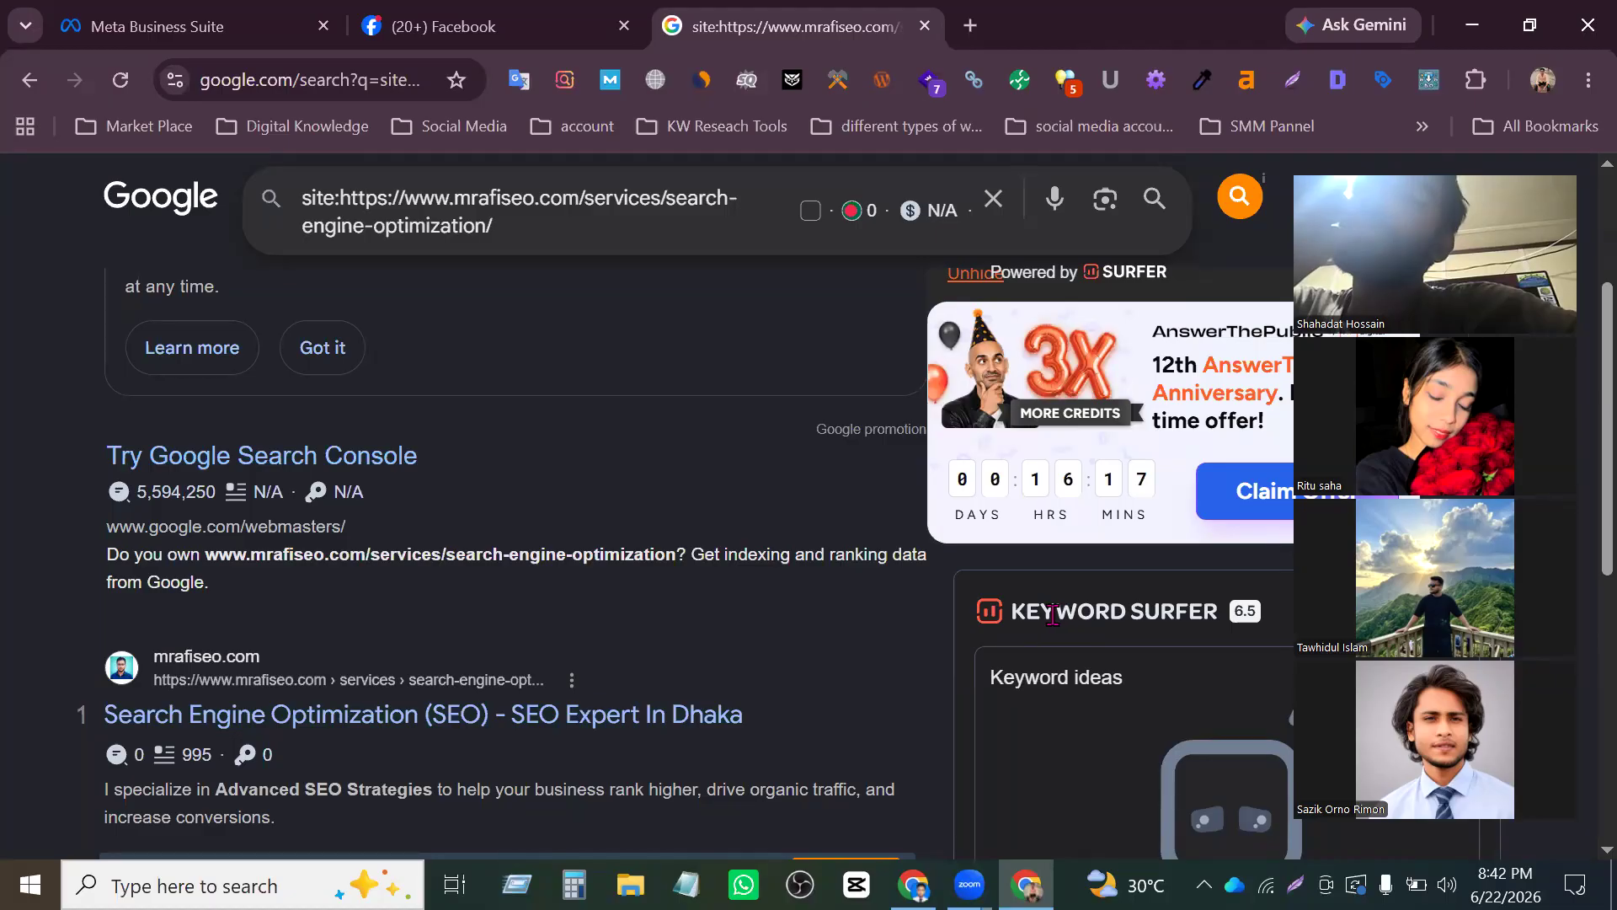
pyautogui.scroll(-5, 863, 658)
pyautogui.scroll(8, 863, 658)
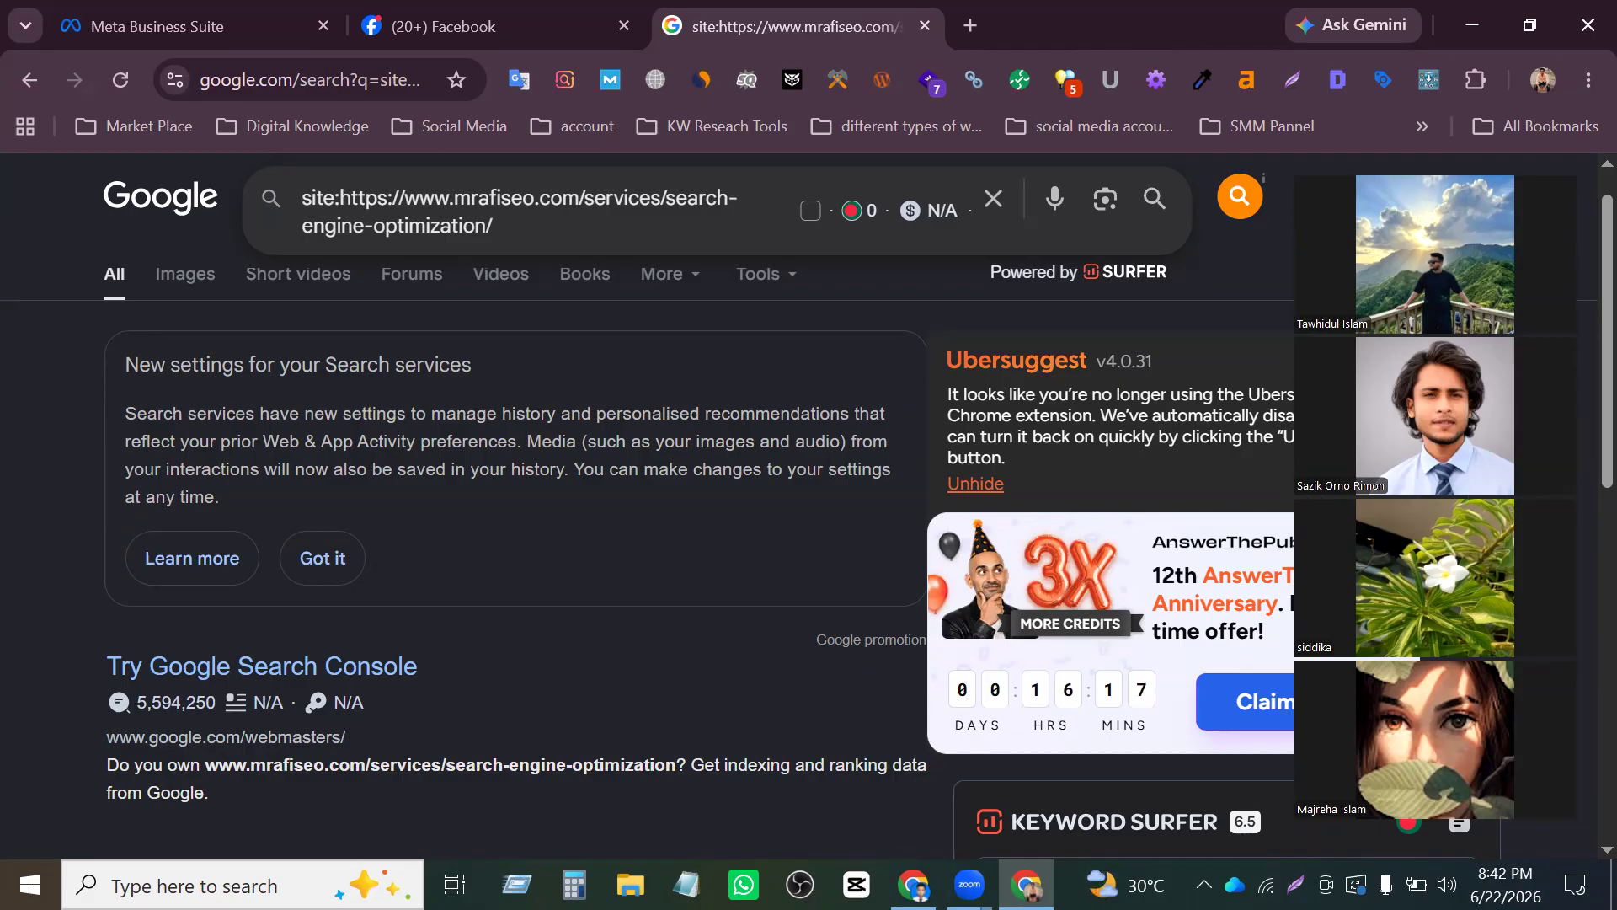
pyautogui.scroll(1, 192, 558)
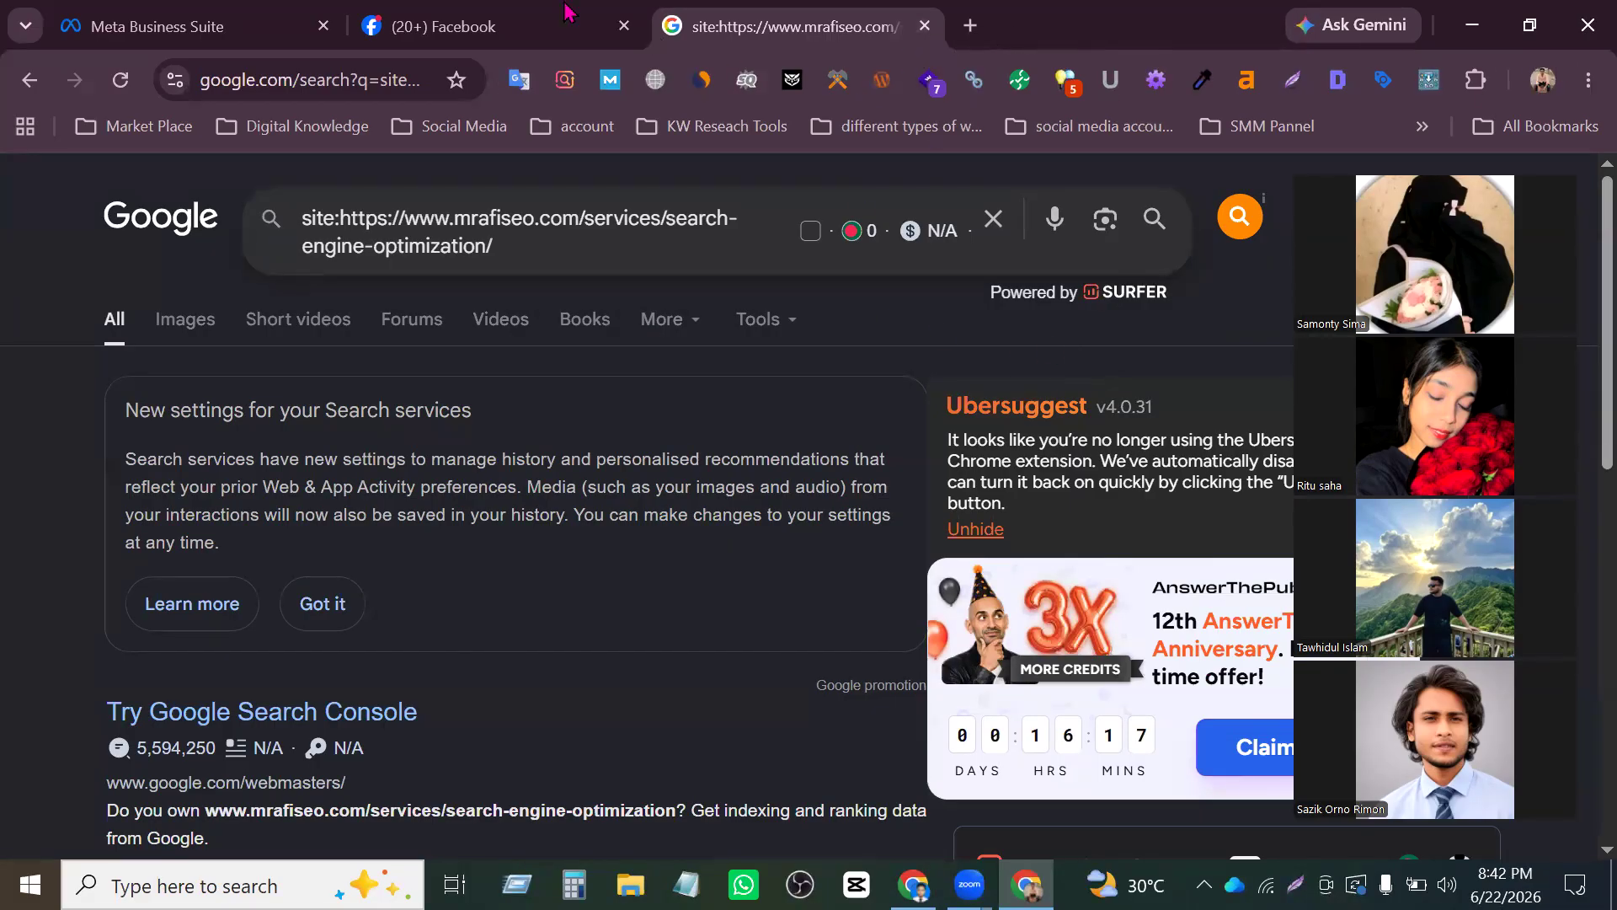
# - Switch to the already open Facebook page and look through its home feed
pyautogui.click(472, 5)
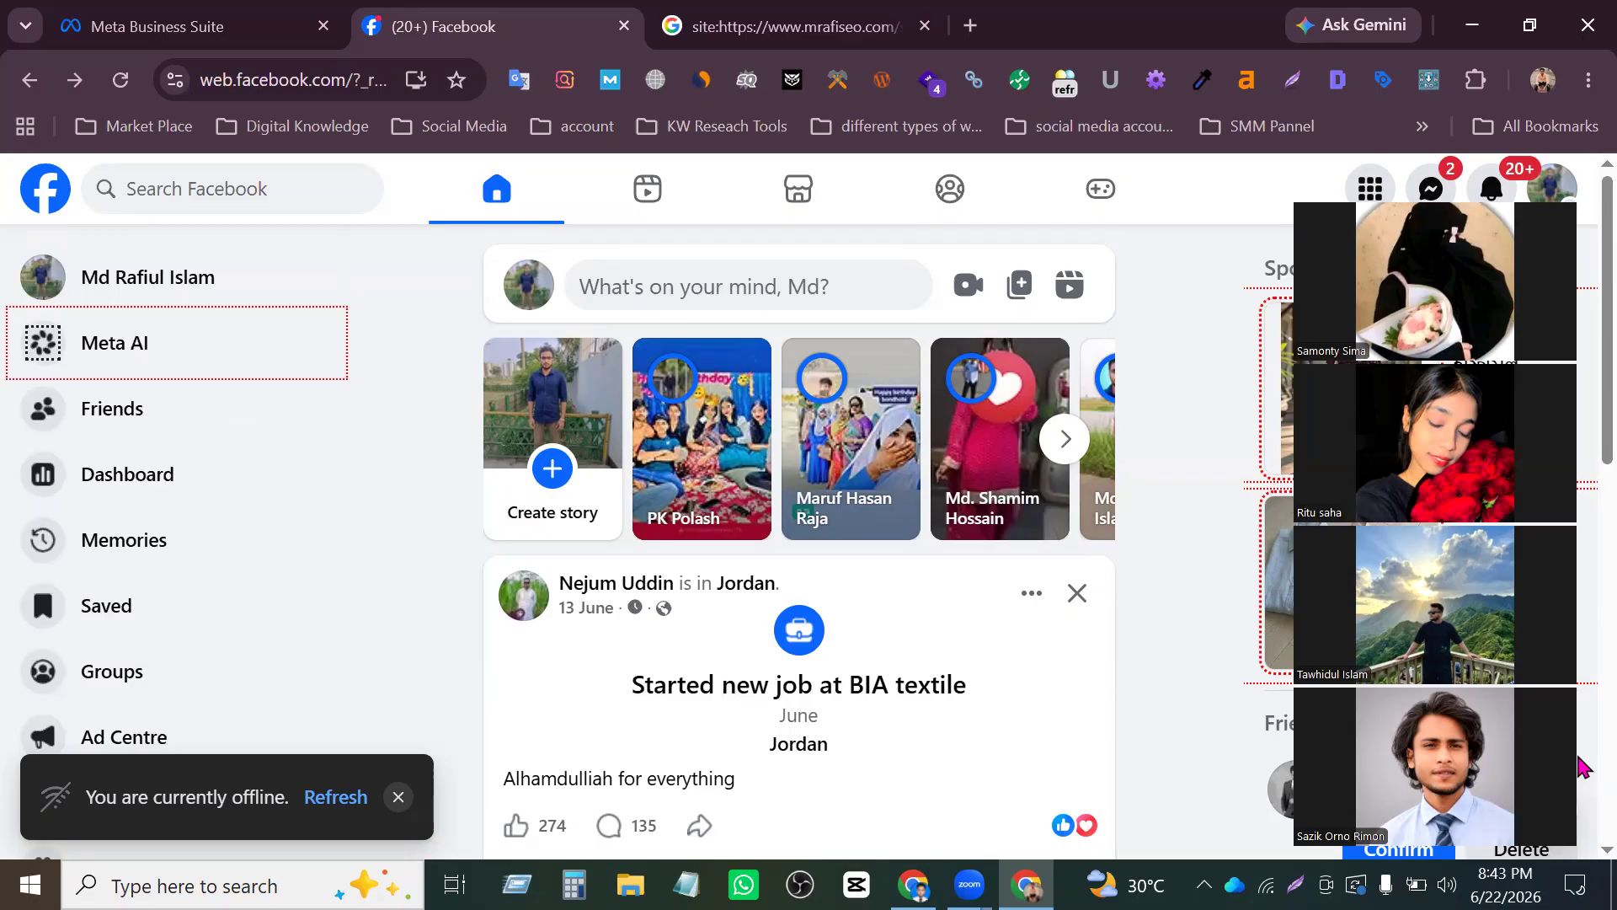
pyautogui.scroll(-5, 1095, 631)
pyautogui.scroll(5, 1155, 650)
pyautogui.scroll(-5, 1045, 618)
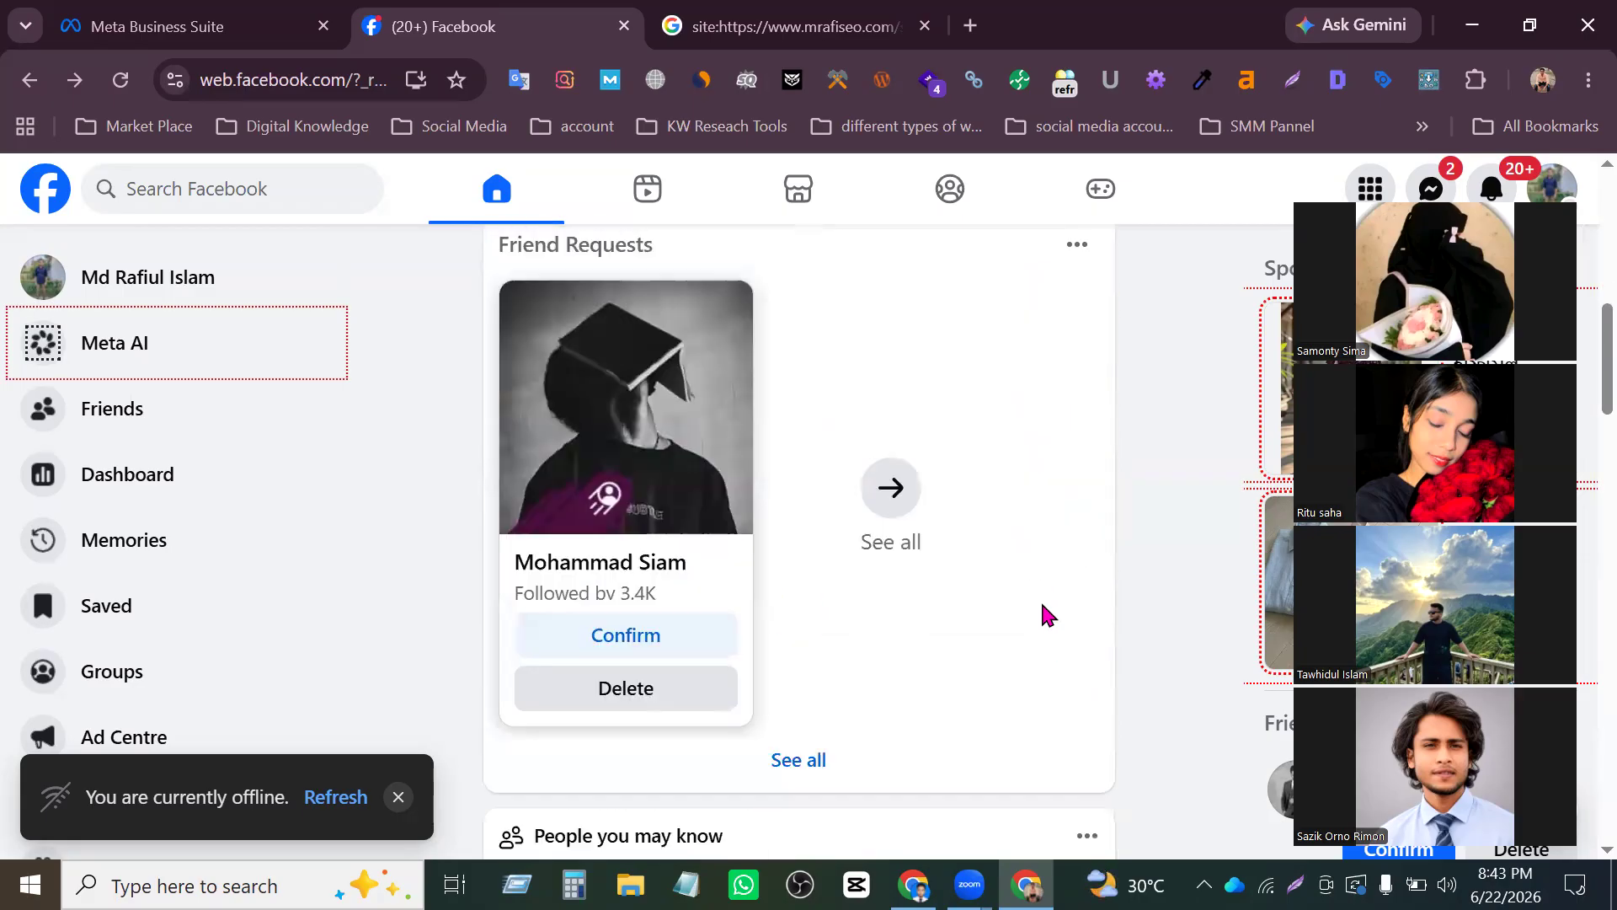
pyautogui.scroll(5, 1042, 615)
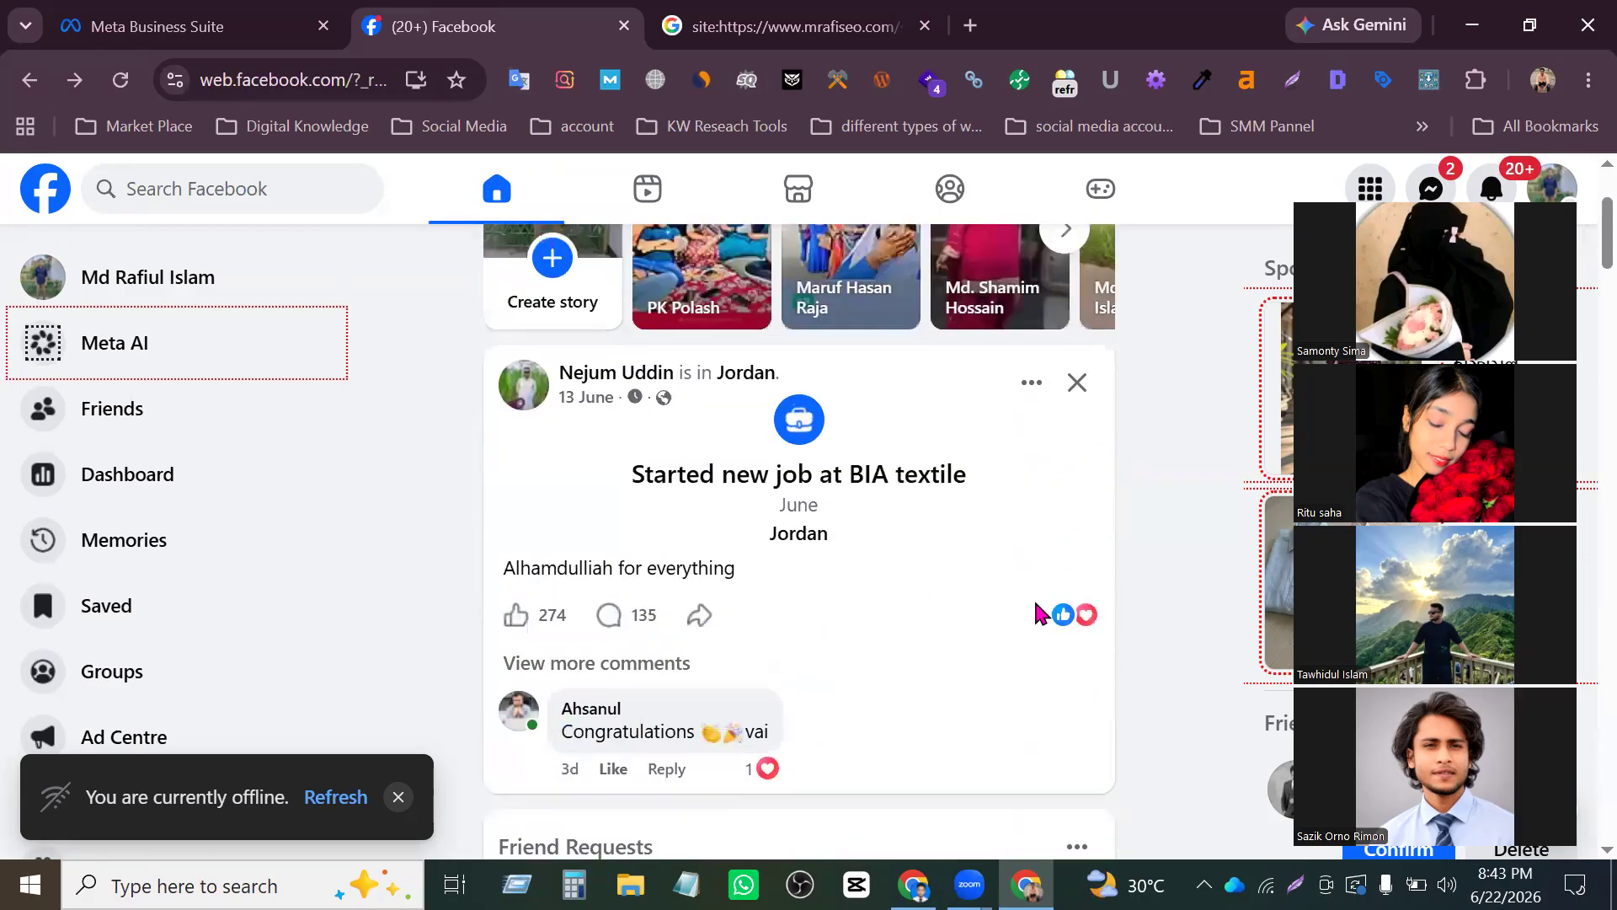
pyautogui.scroll(-10, 1091, 571)
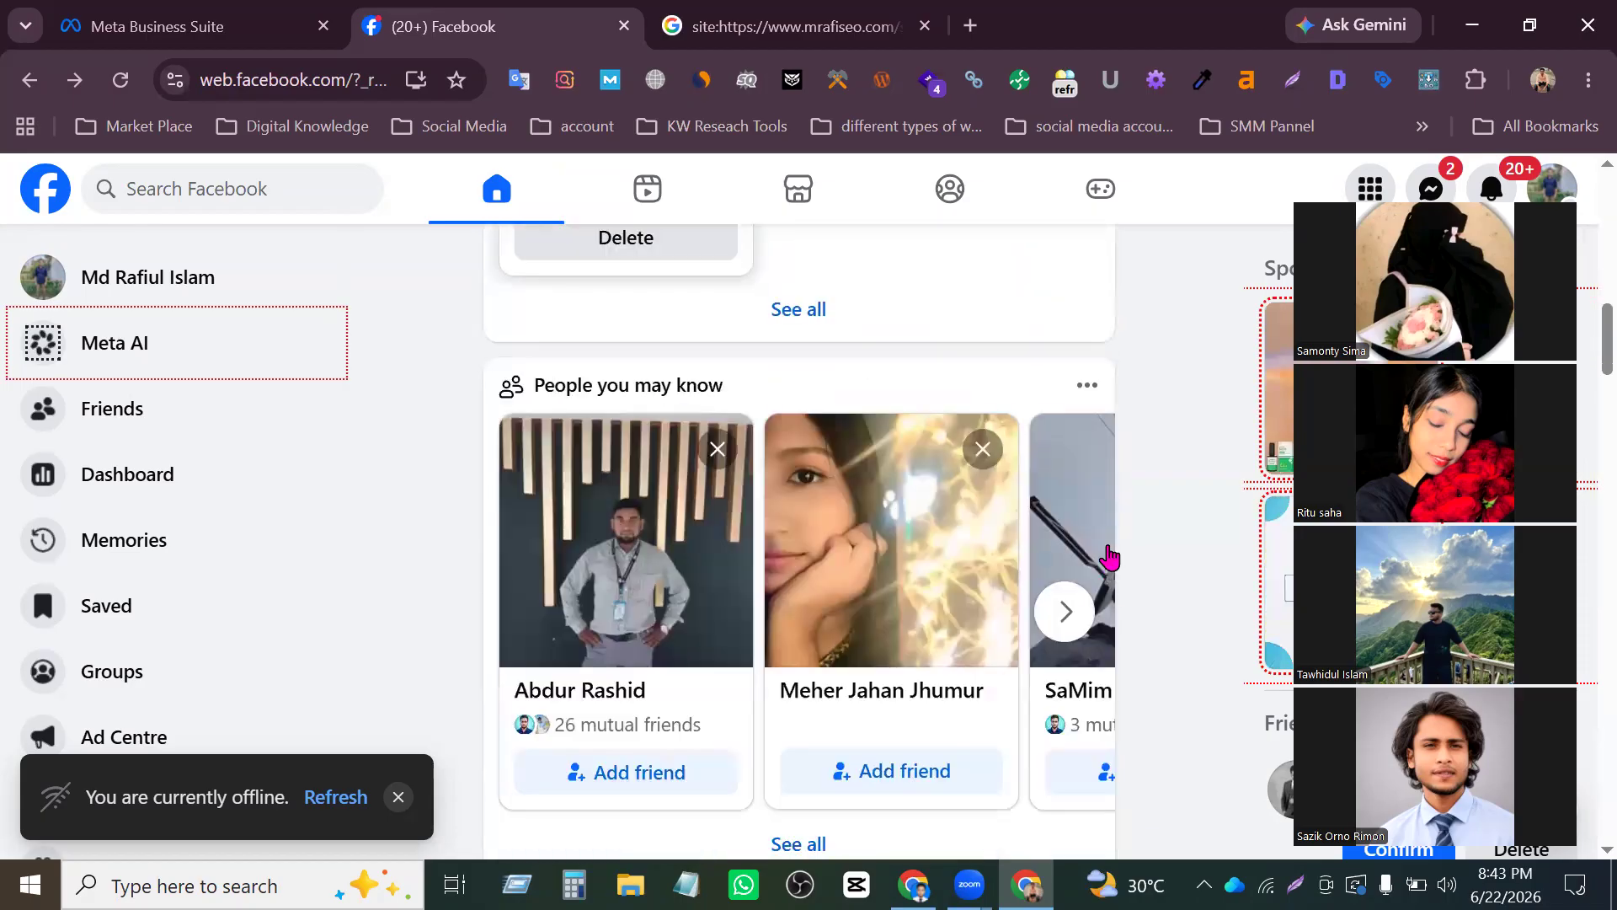
pyautogui.scroll(10, 1042, 539)
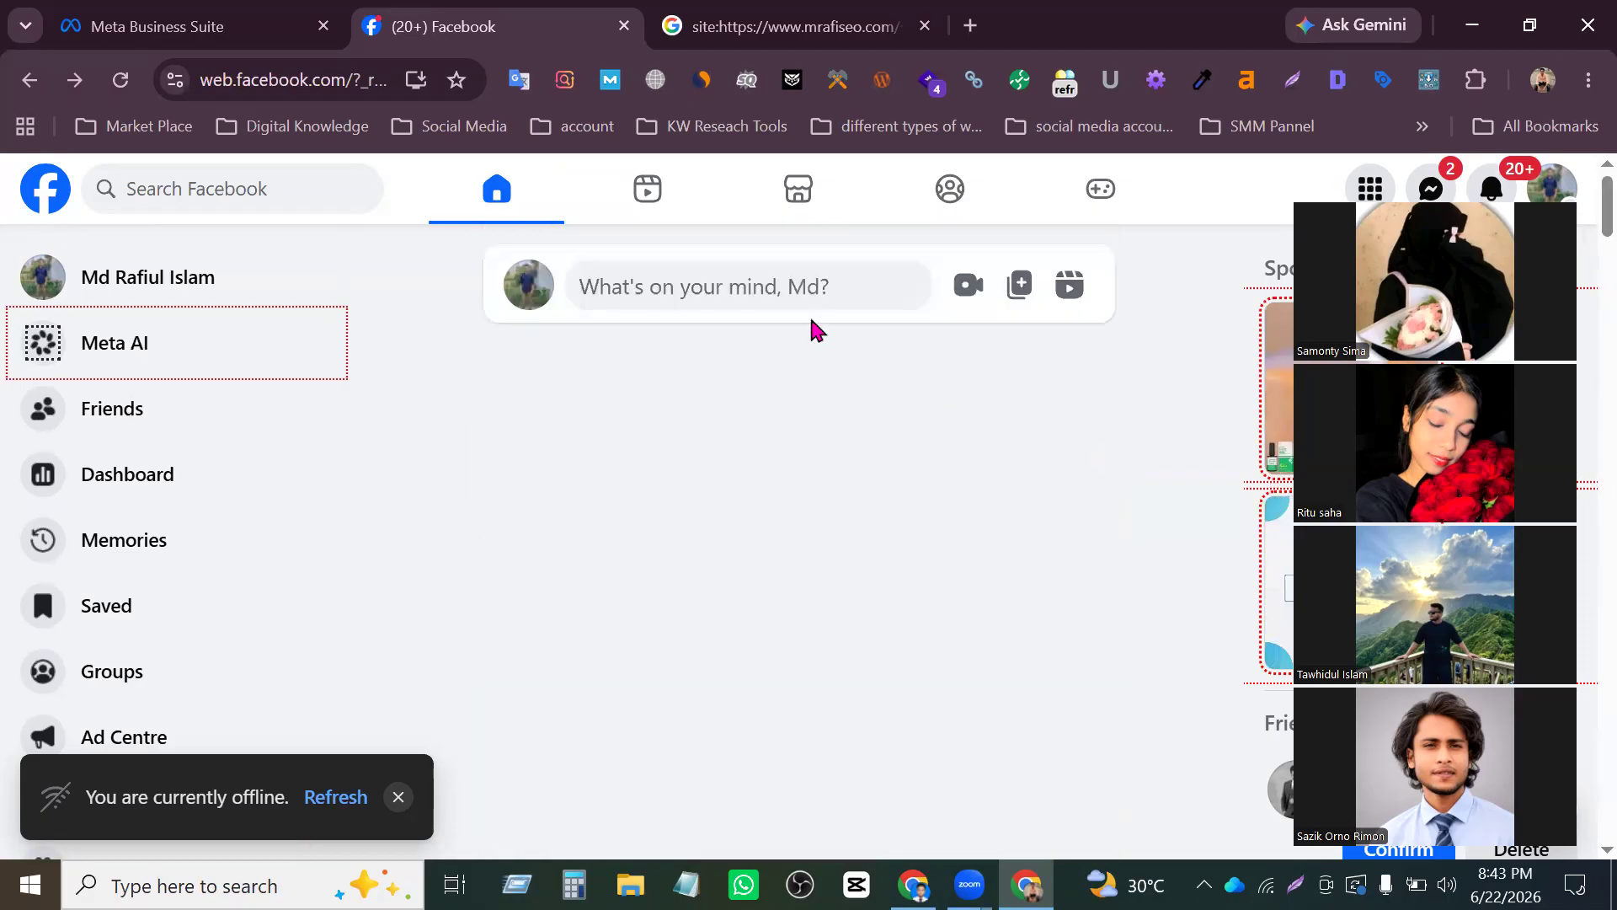
# - Open facebook.com in a new browser tab and place that tab beside the existing Facebook tab
pyautogui.click(989, 15)
pyautogui.write('fa')
pyautogui.press('Return')
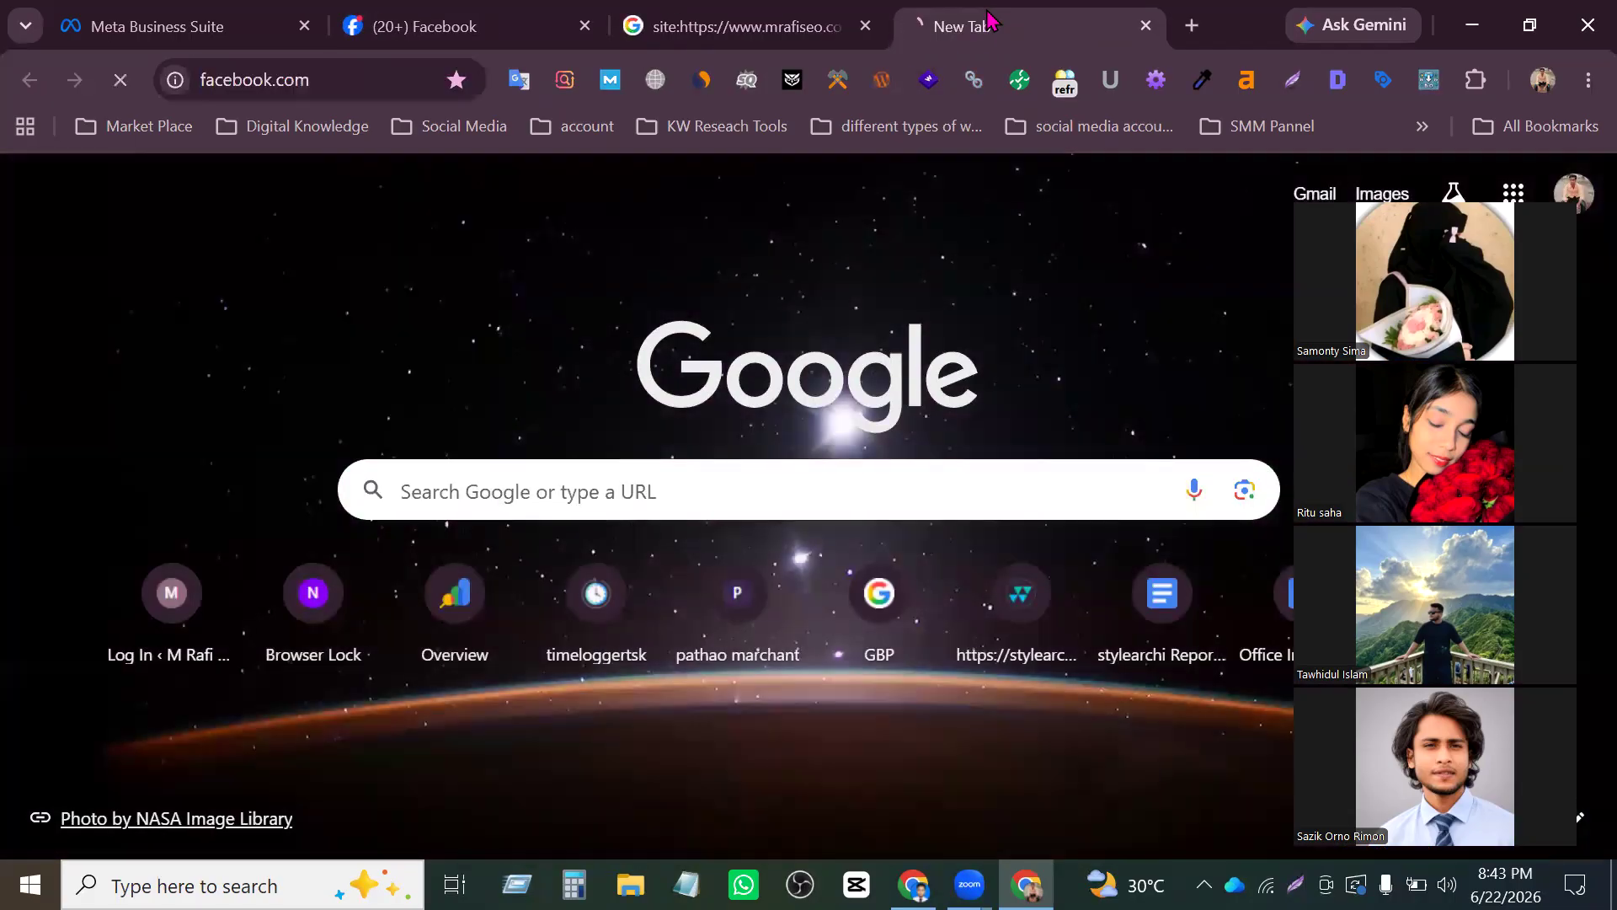
pyautogui.moveTo(1031, 31); pyautogui.dragTo(750, 30)
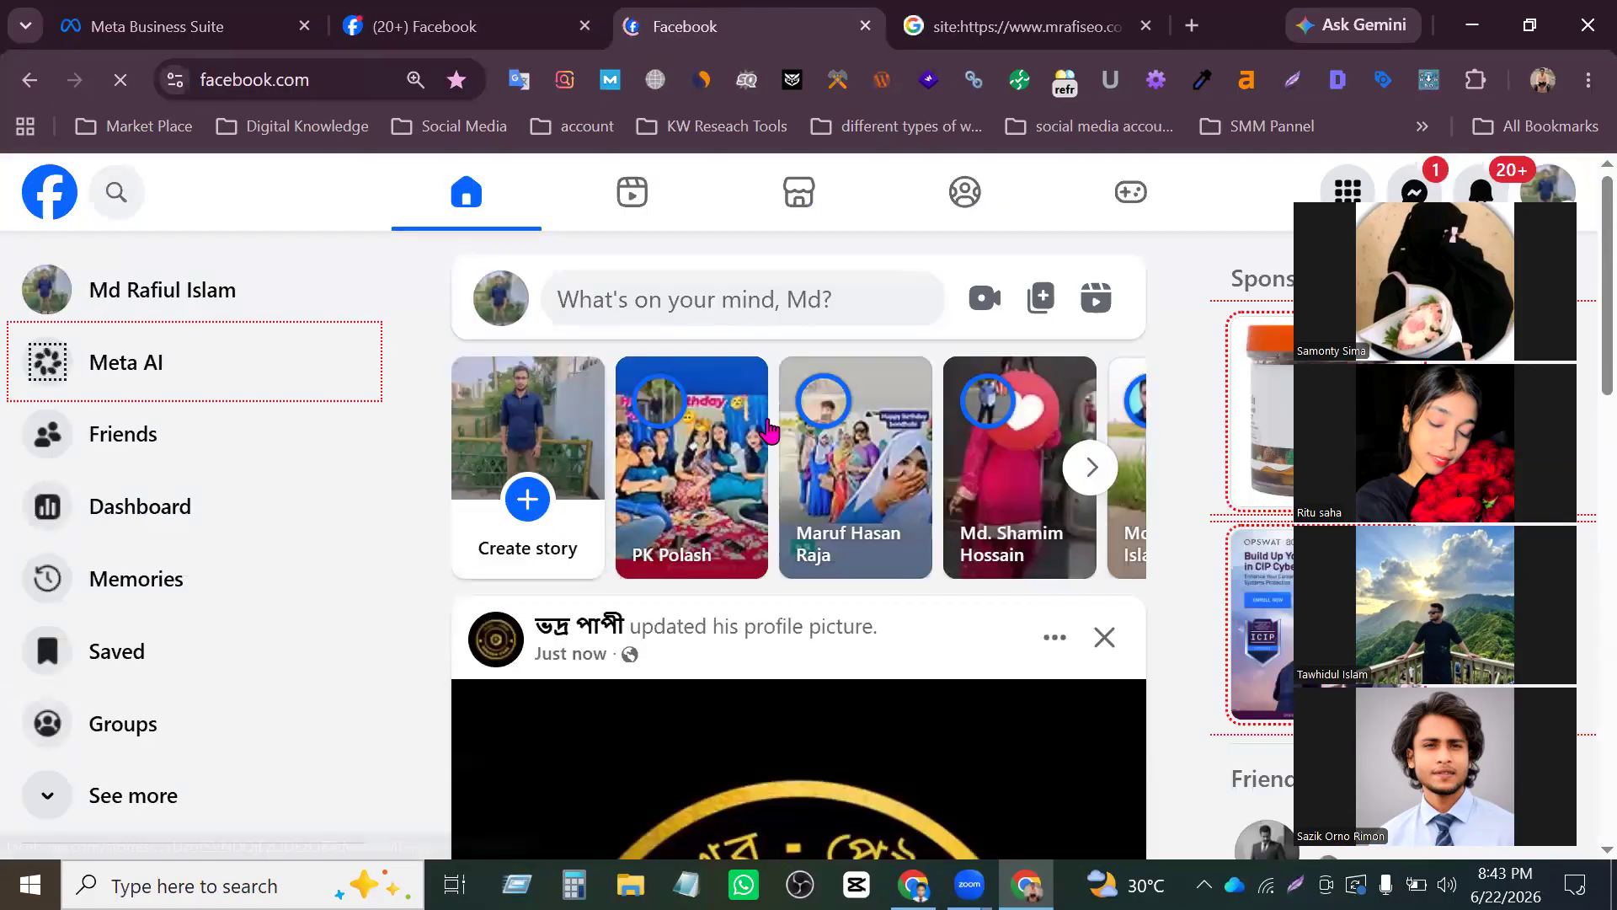
pyautogui.scroll(-5, 151, 464)
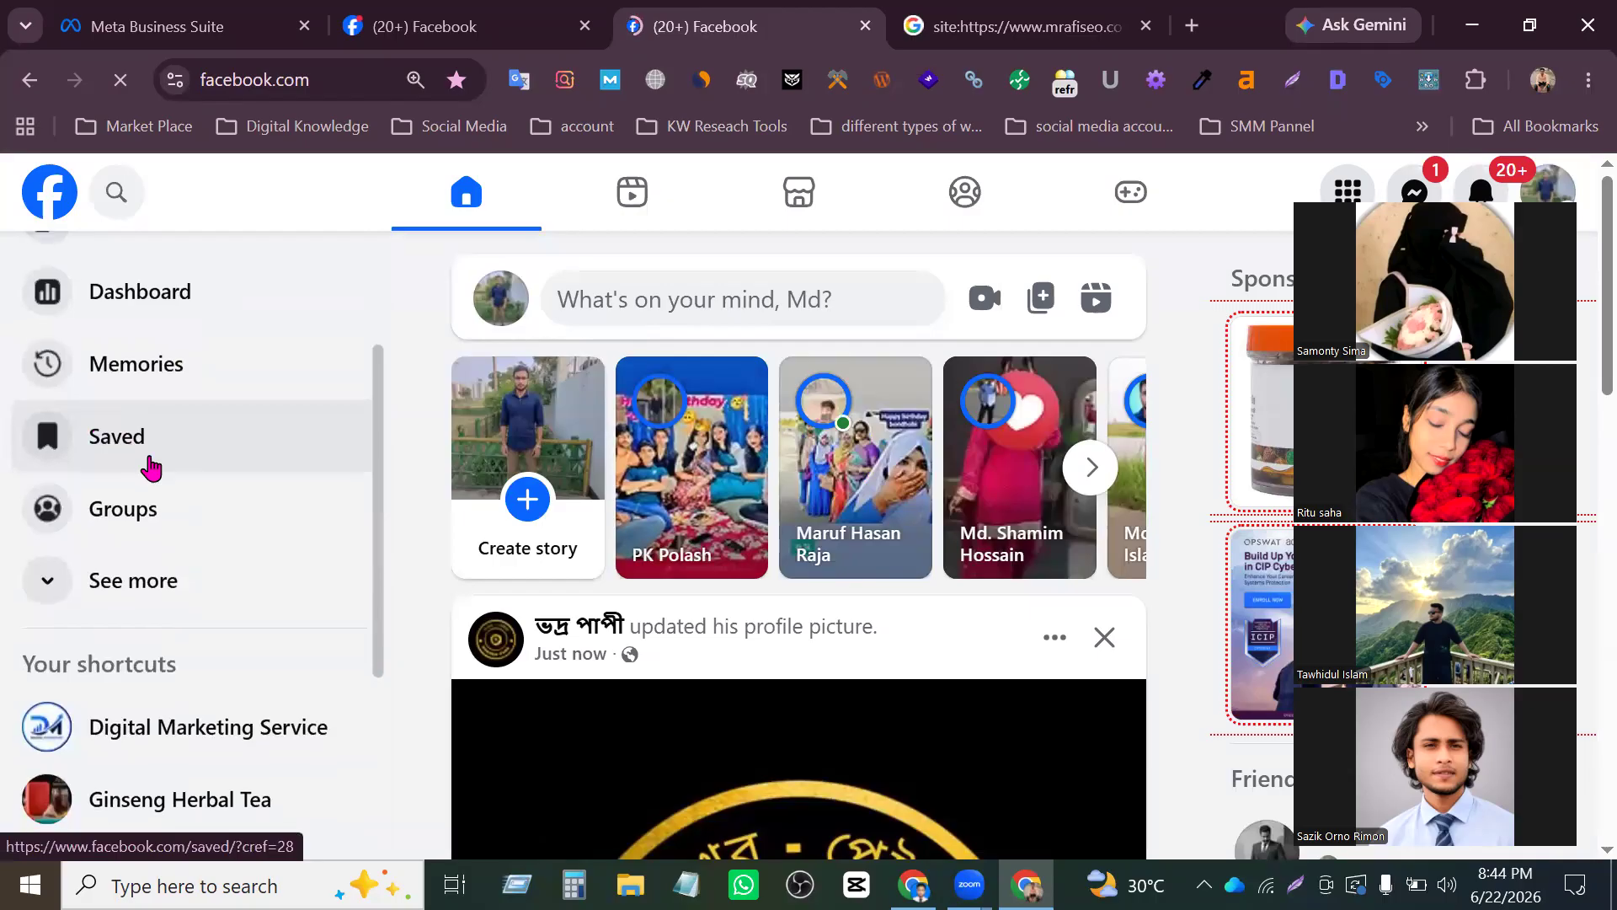
pyautogui.scroll(5, 151, 462)
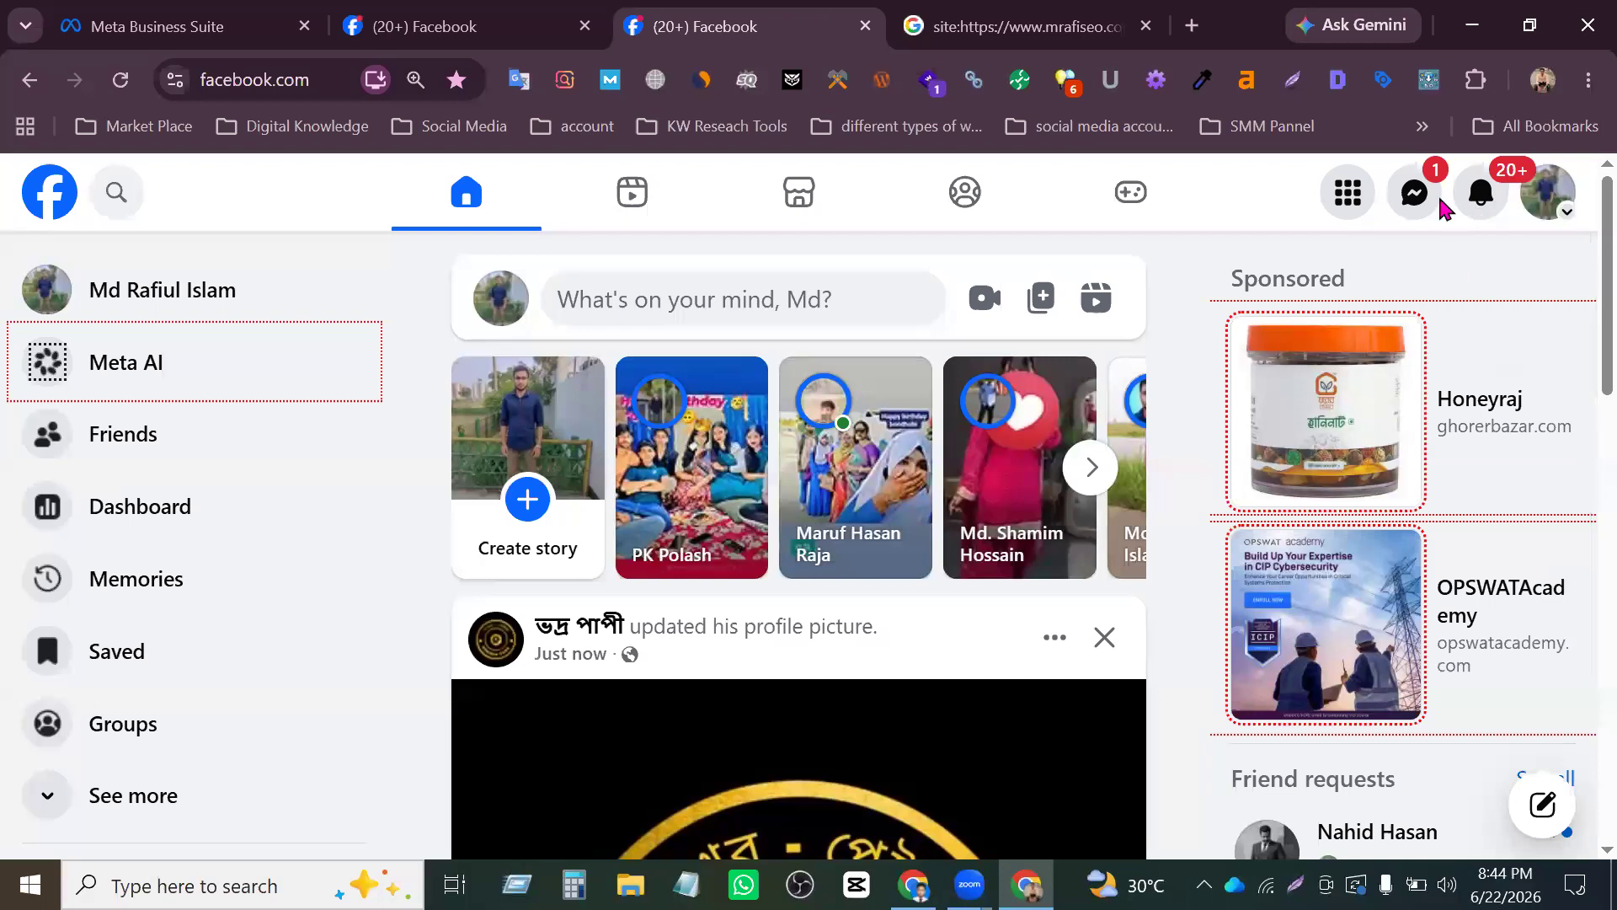
# - Check the Wi-Fi connection and run an internet speed test on fast.com in a separate browser tab
pyautogui.click(1266, 884)
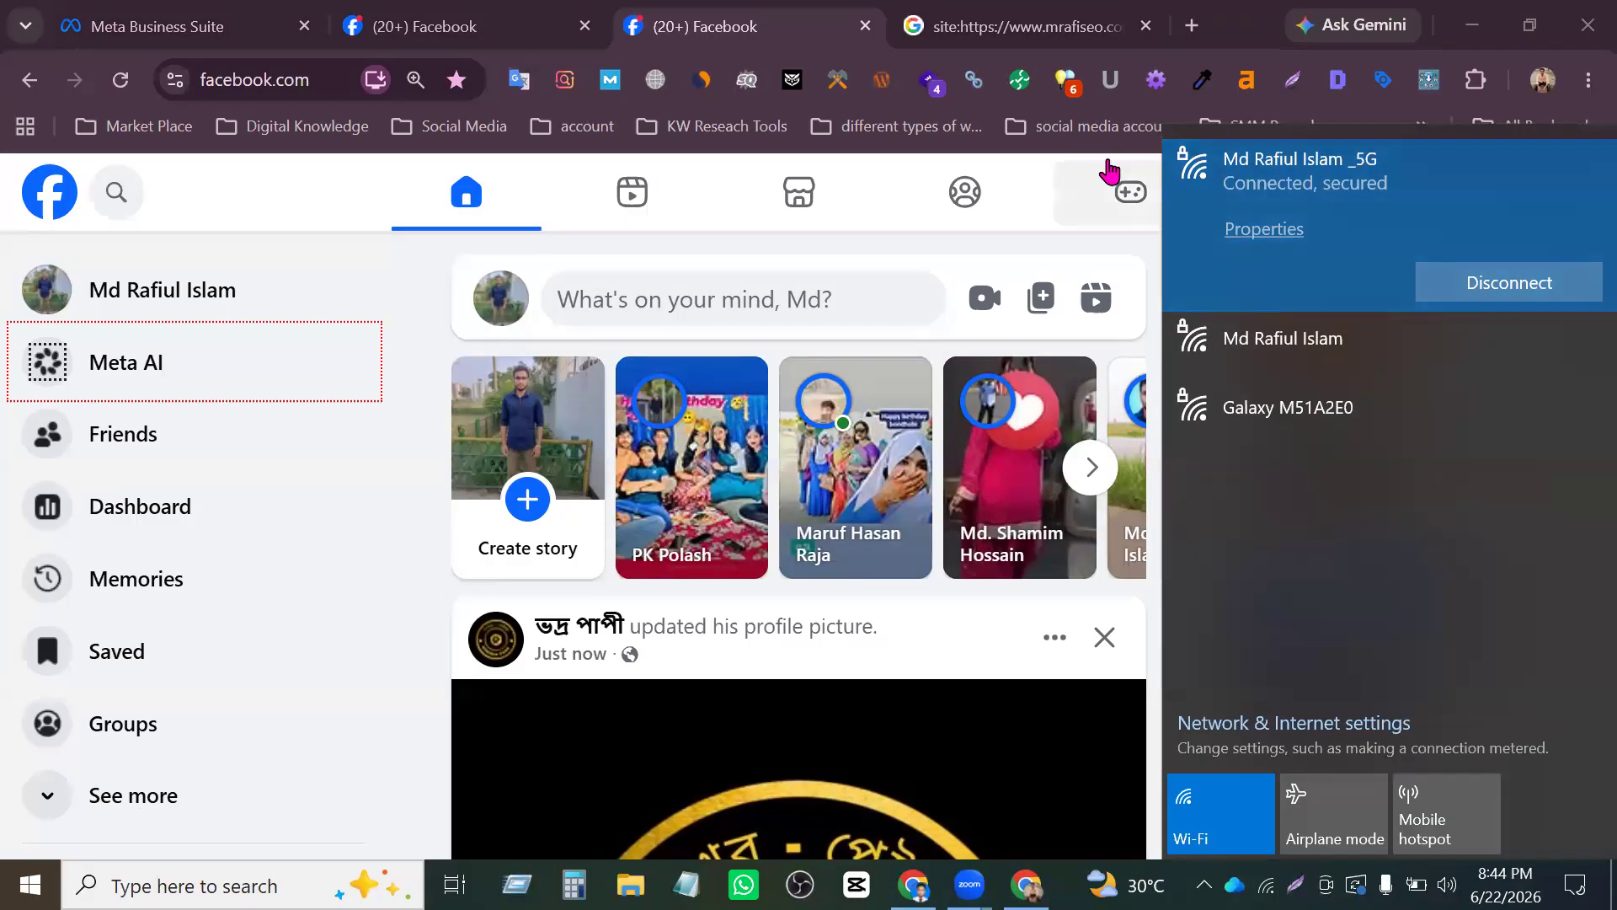
pyautogui.click(1232, 21)
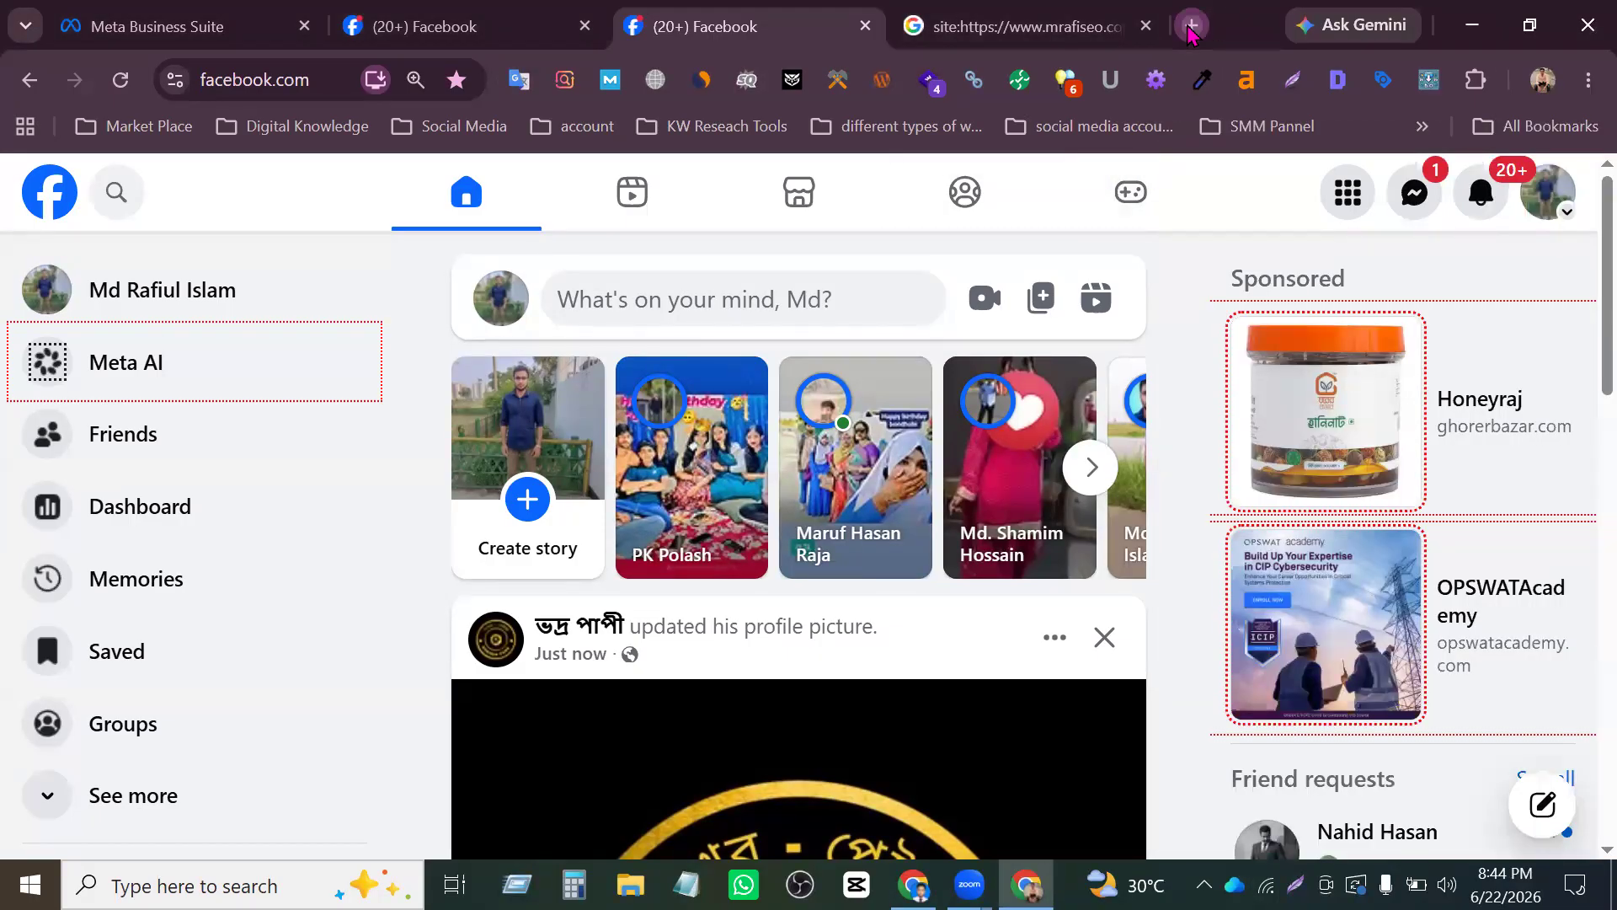
pyautogui.click(1191, 25)
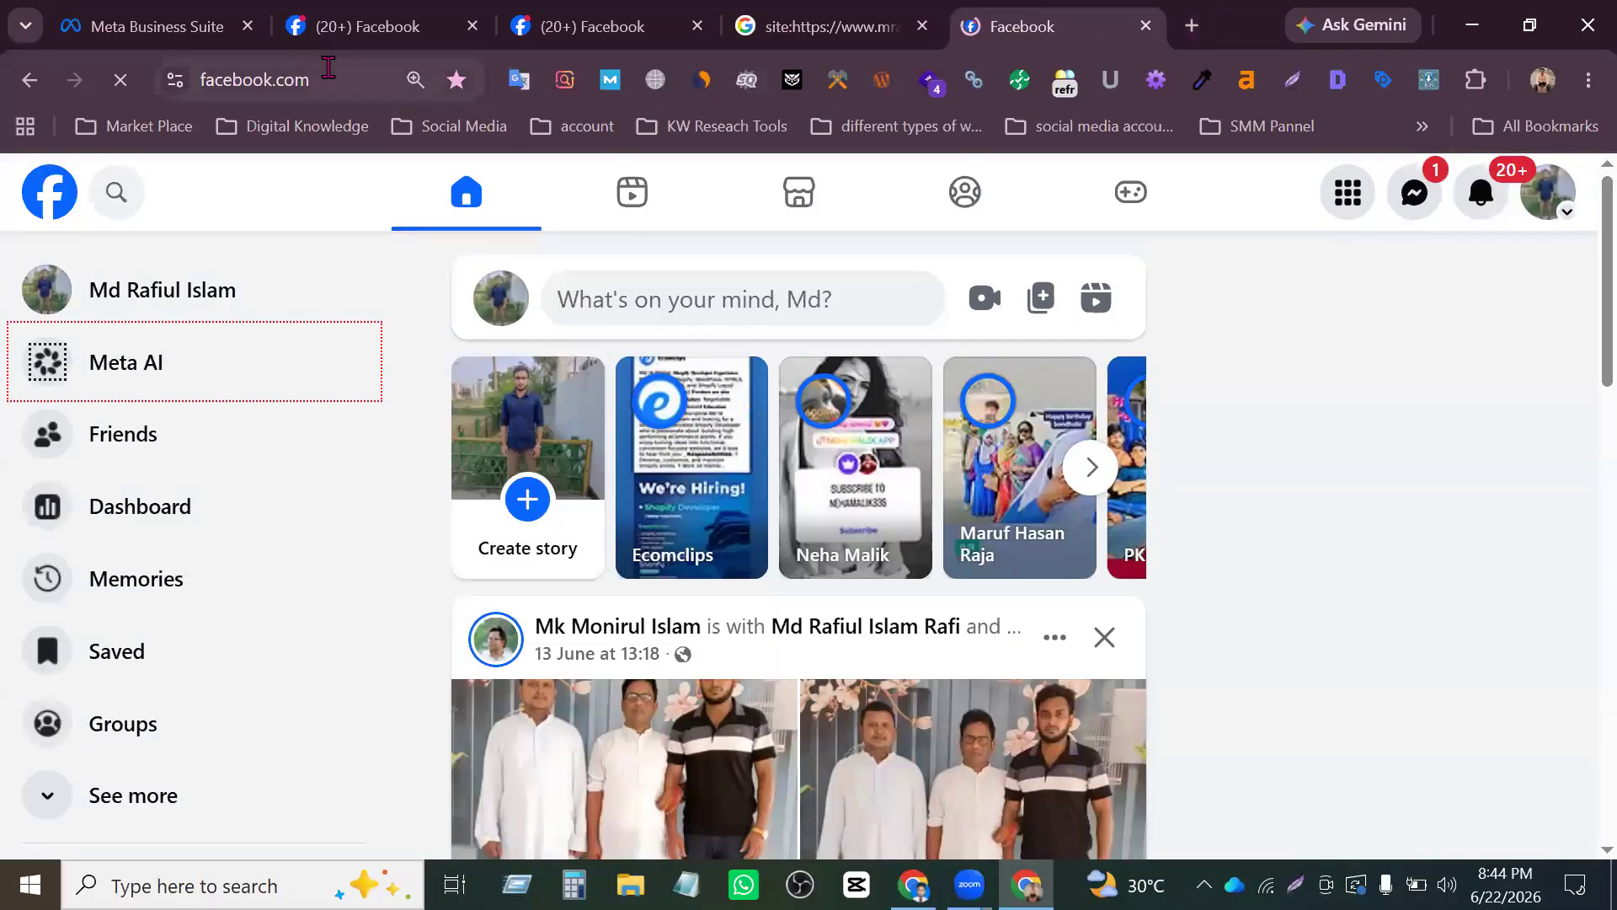
pyautogui.click(329, 71)
pyautogui.write('fast')
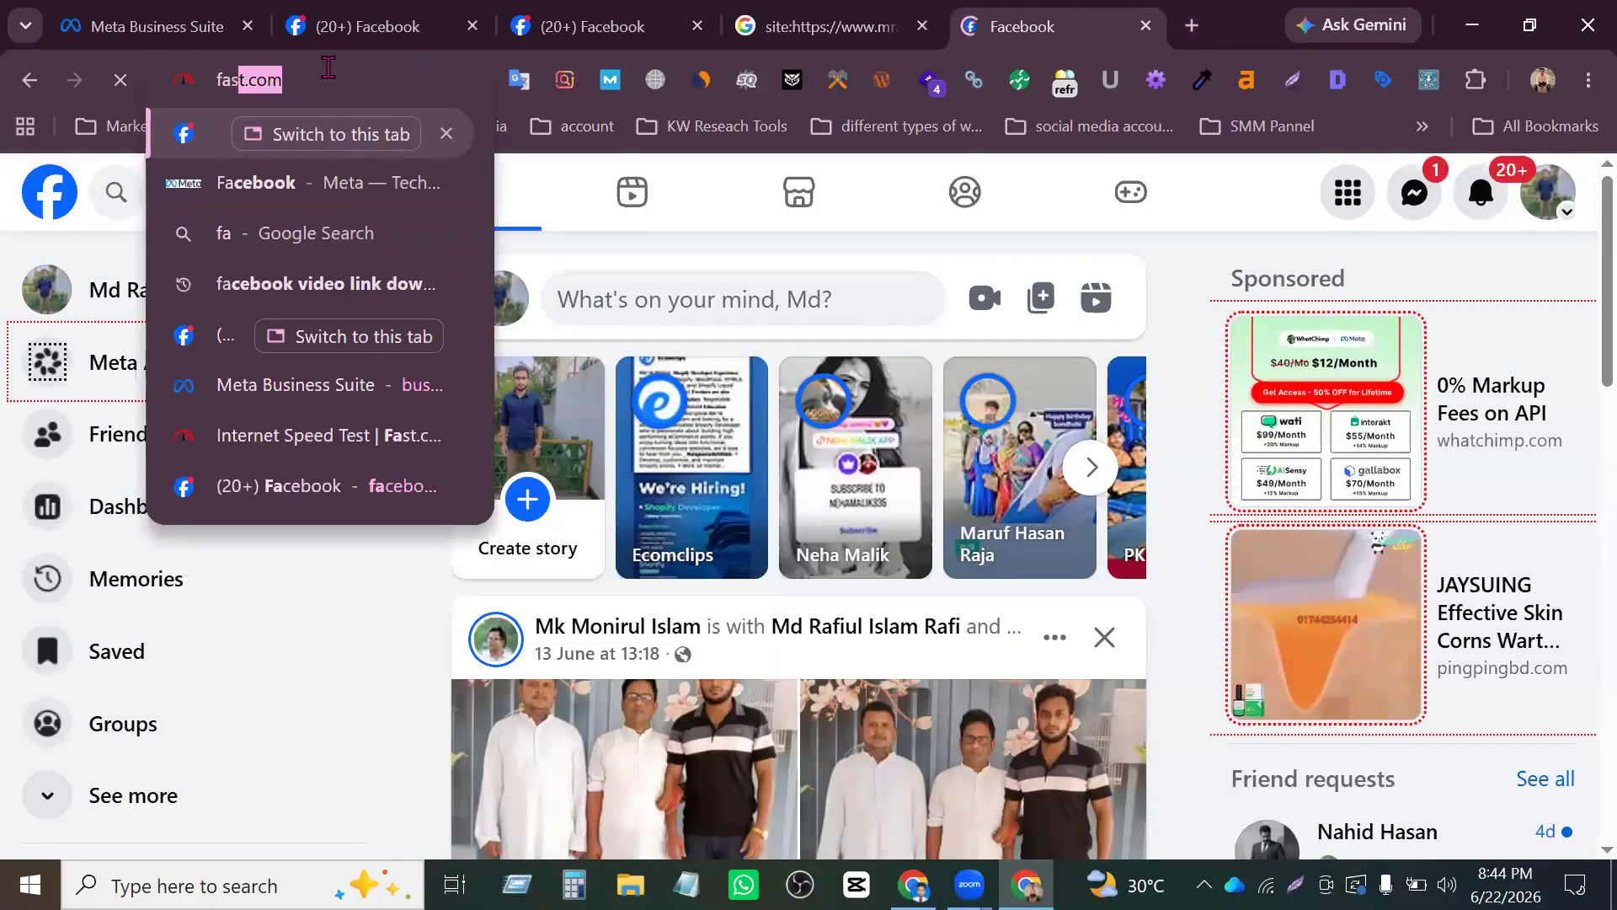
pyautogui.press('Return')
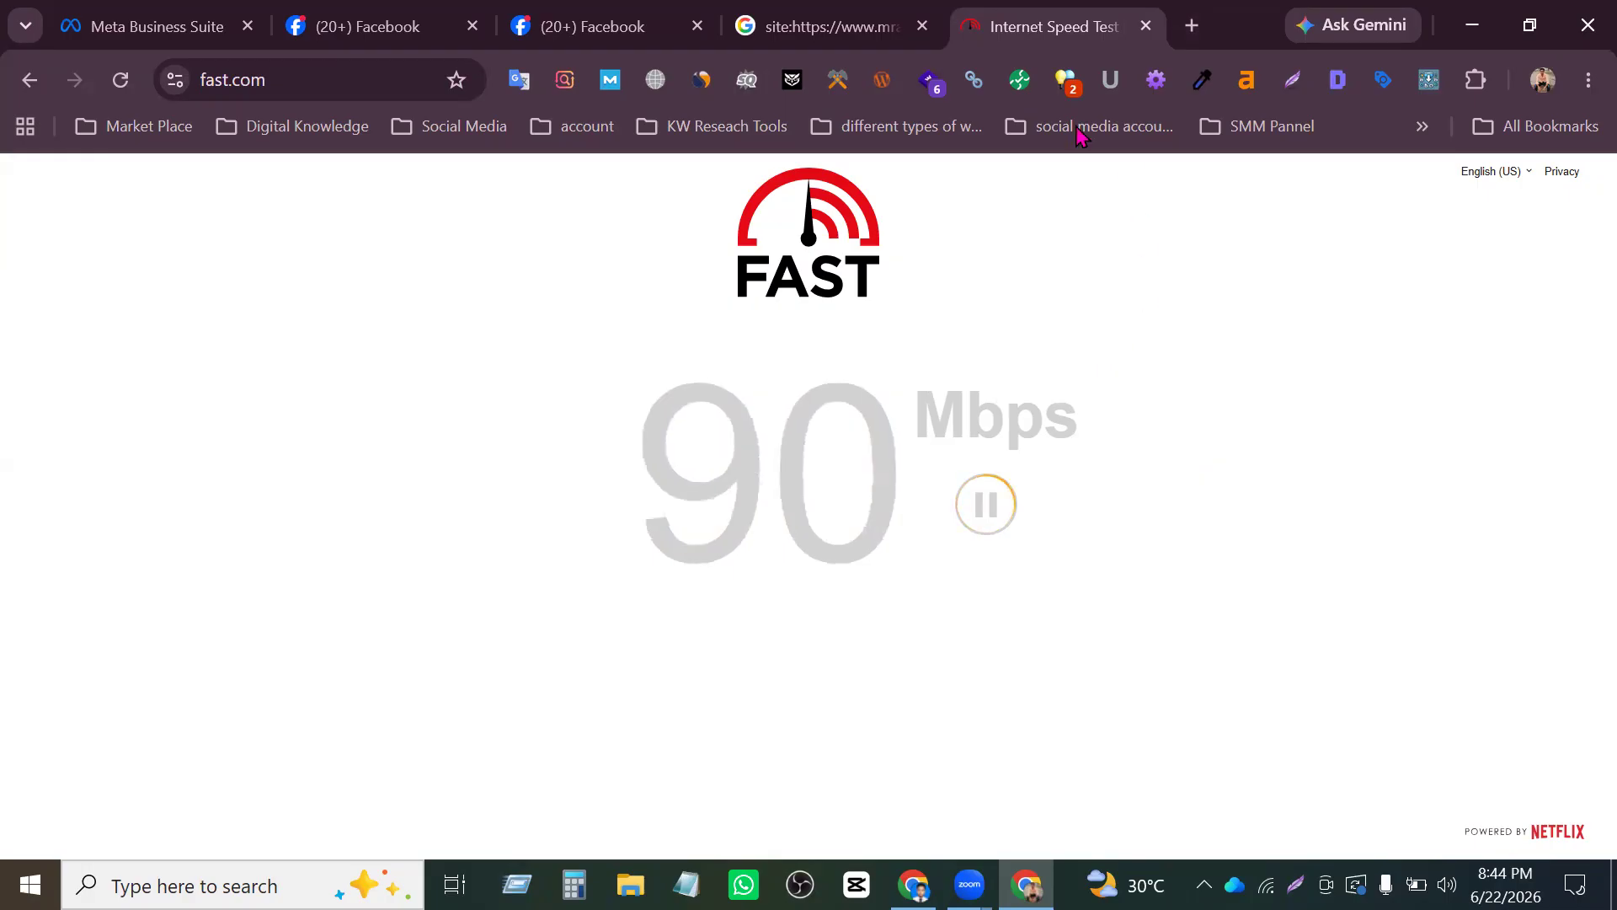
pyautogui.middleClick(1051, 25)
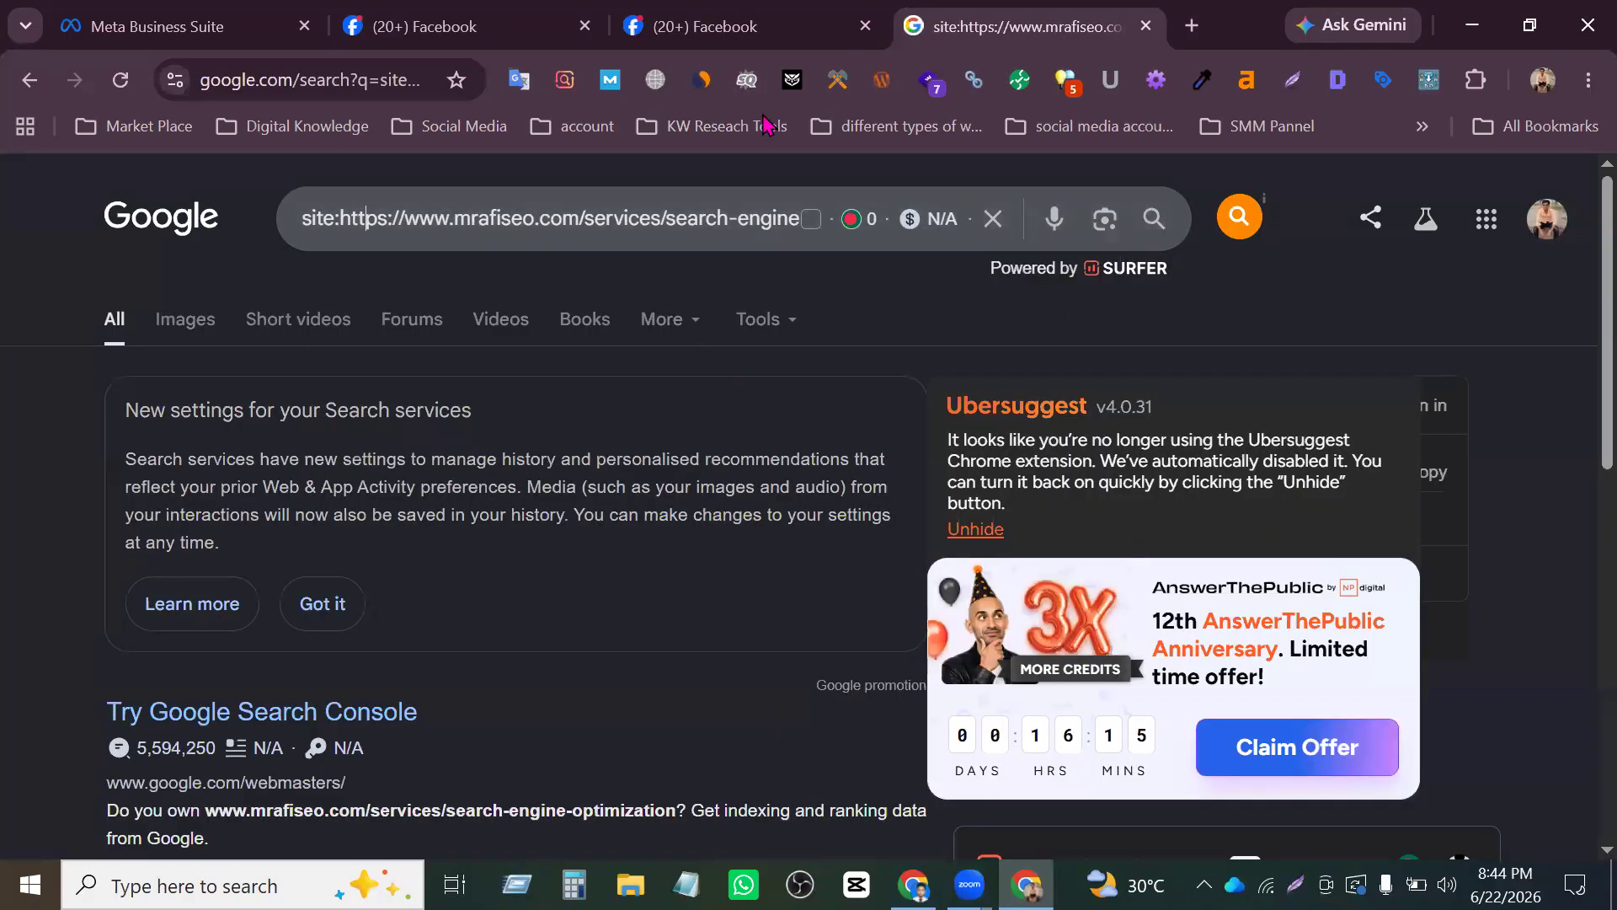
# - Return to the original Facebook tab and close the duplicate one
pyautogui.click(722, 11)
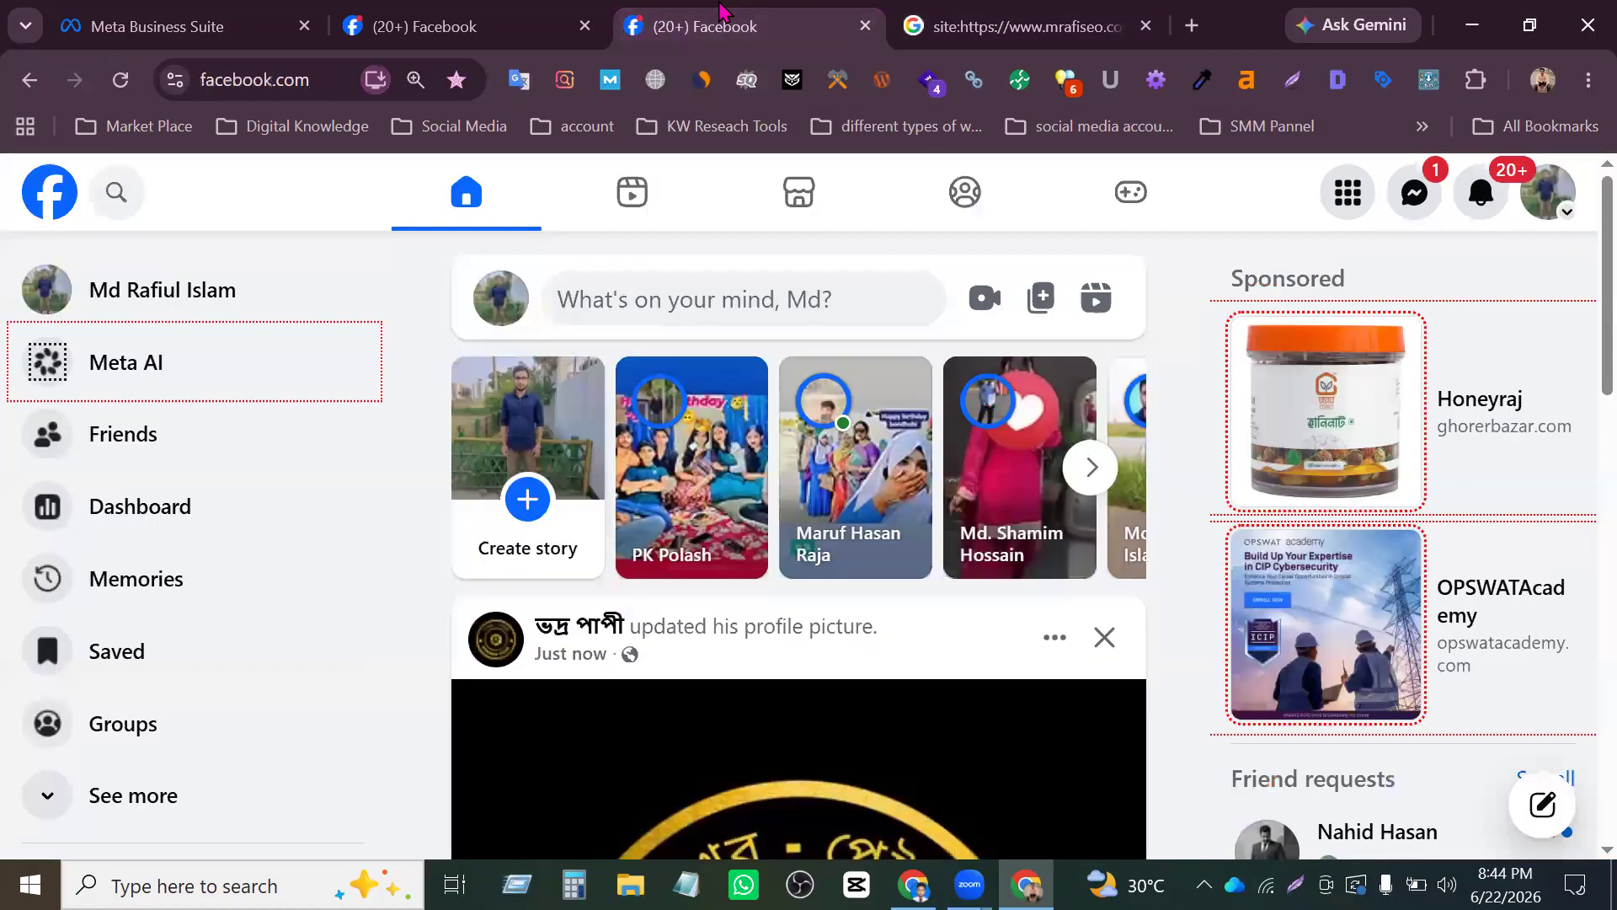
pyautogui.click(425, 25)
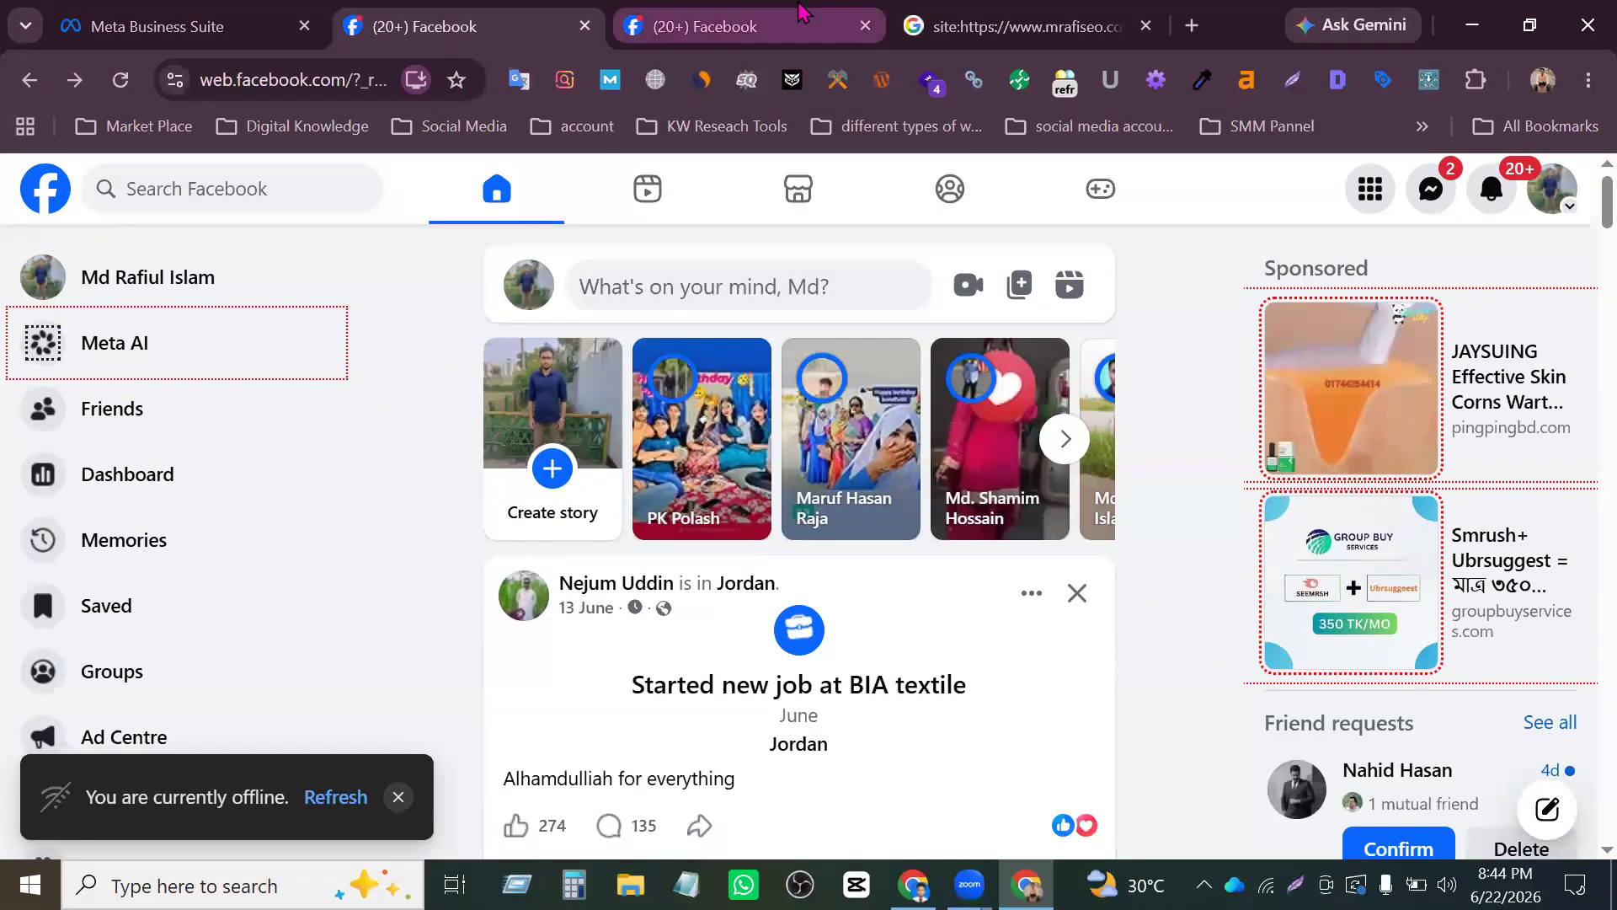
pyautogui.middleClick(800, 12)
# - Look through the Facebook sidebar, including the additional entries under See more
pyautogui.scroll(-7, 203, 539)
pyautogui.scroll(-8, 215, 585)
pyautogui.scroll(15, 216, 566)
pyautogui.scroll(-11, 169, 577)
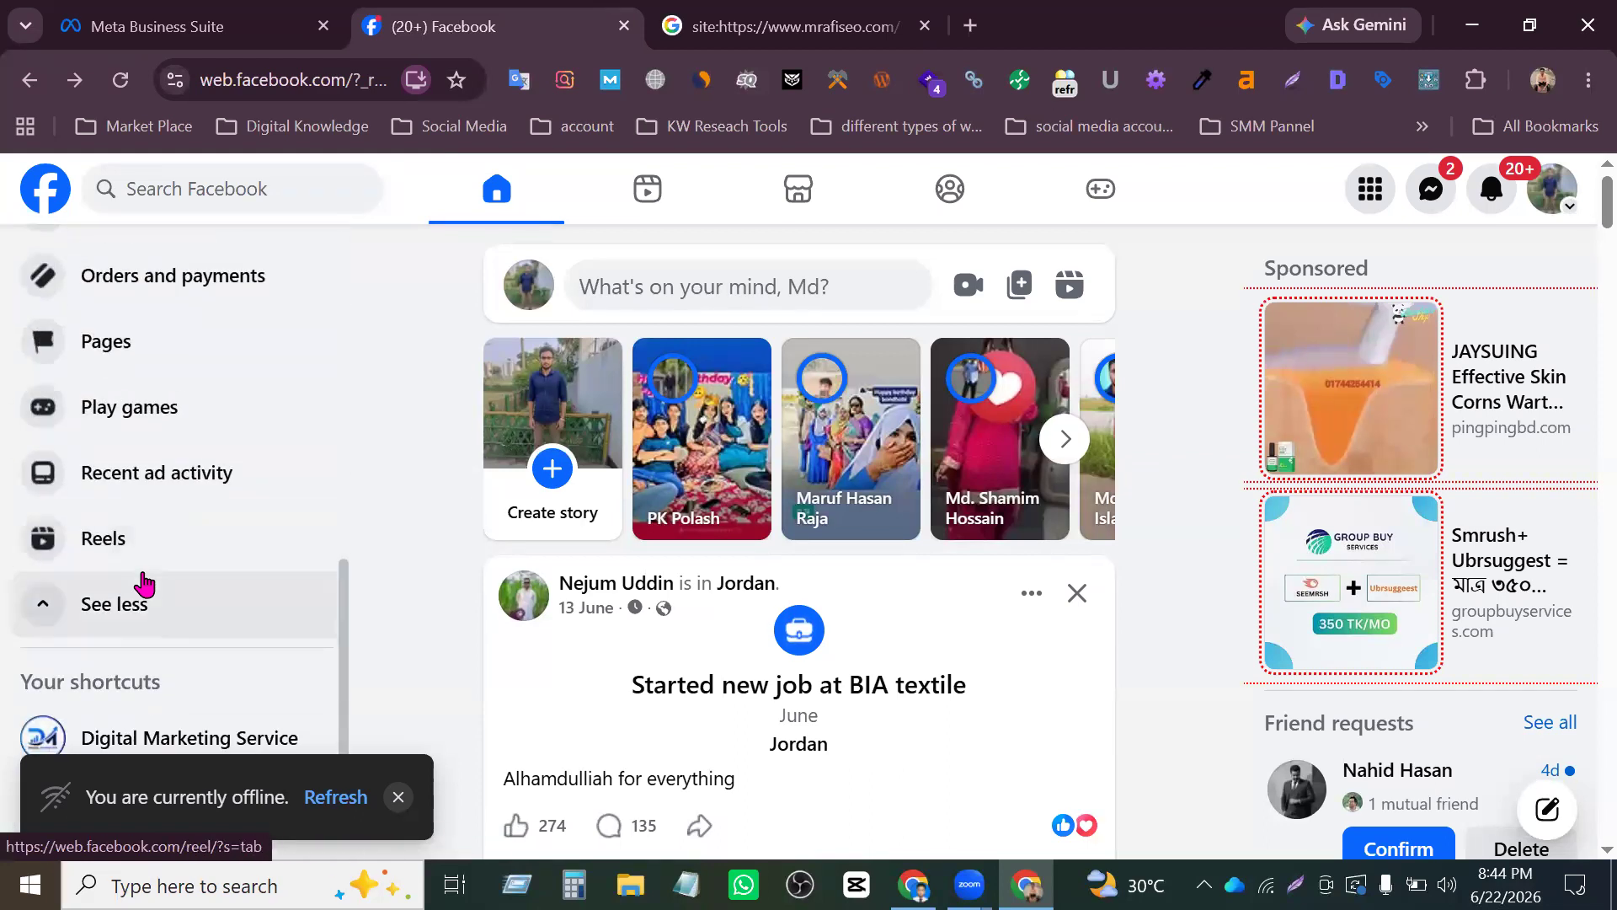
pyautogui.click(143, 593)
pyautogui.scroll(5, 192, 409)
pyautogui.scroll(-2, 199, 413)
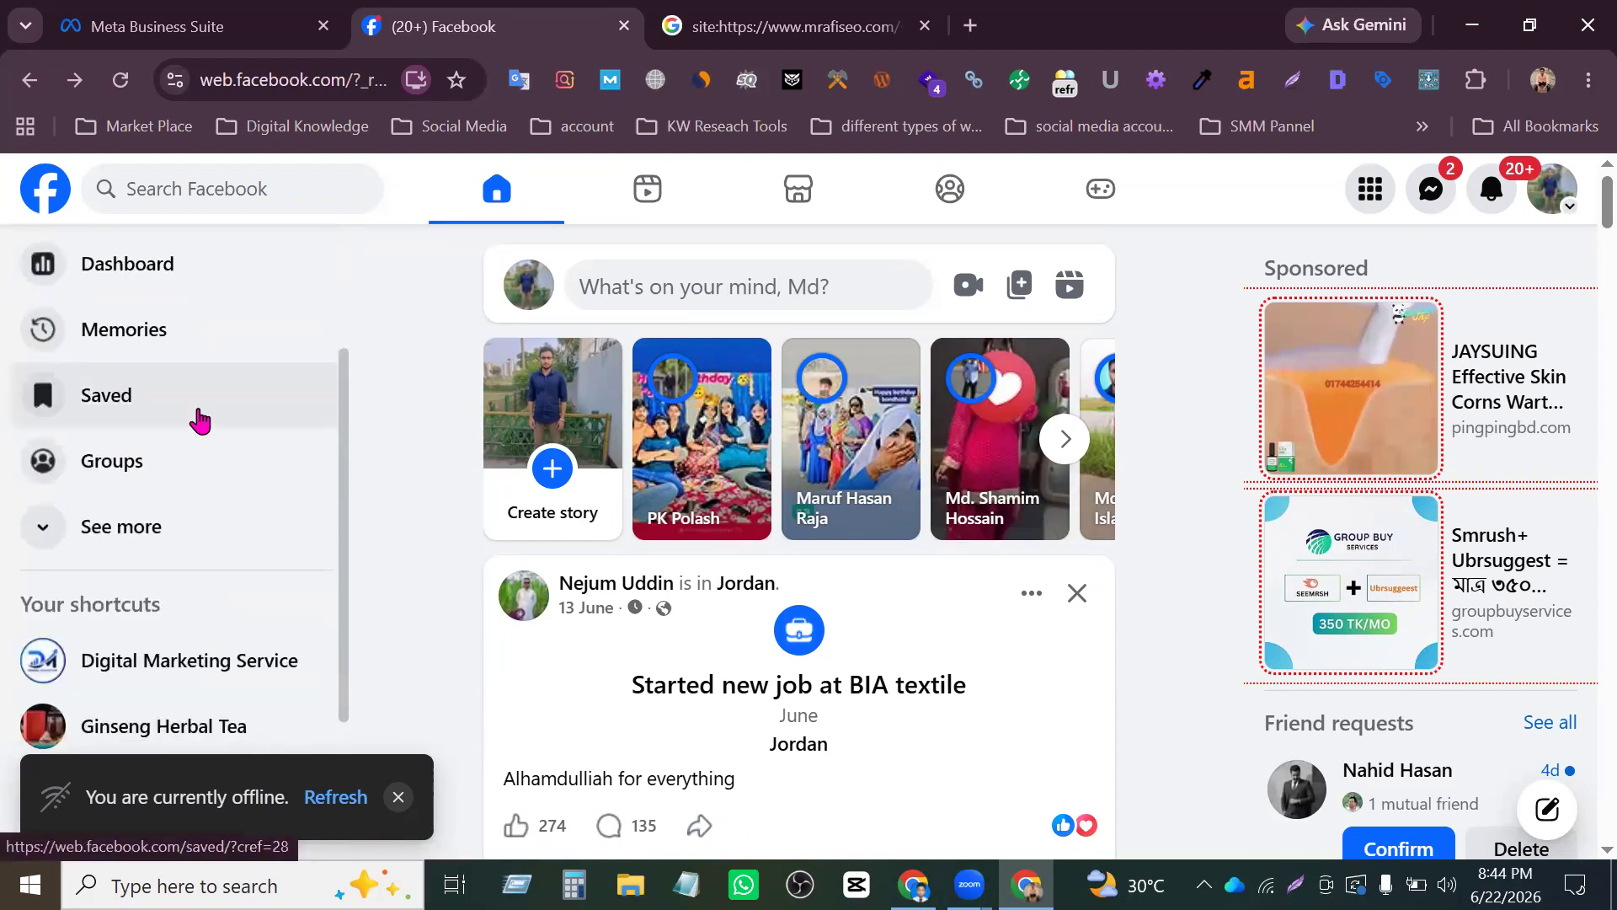
pyautogui.click(138, 526)
pyautogui.scroll(-3, 150, 530)
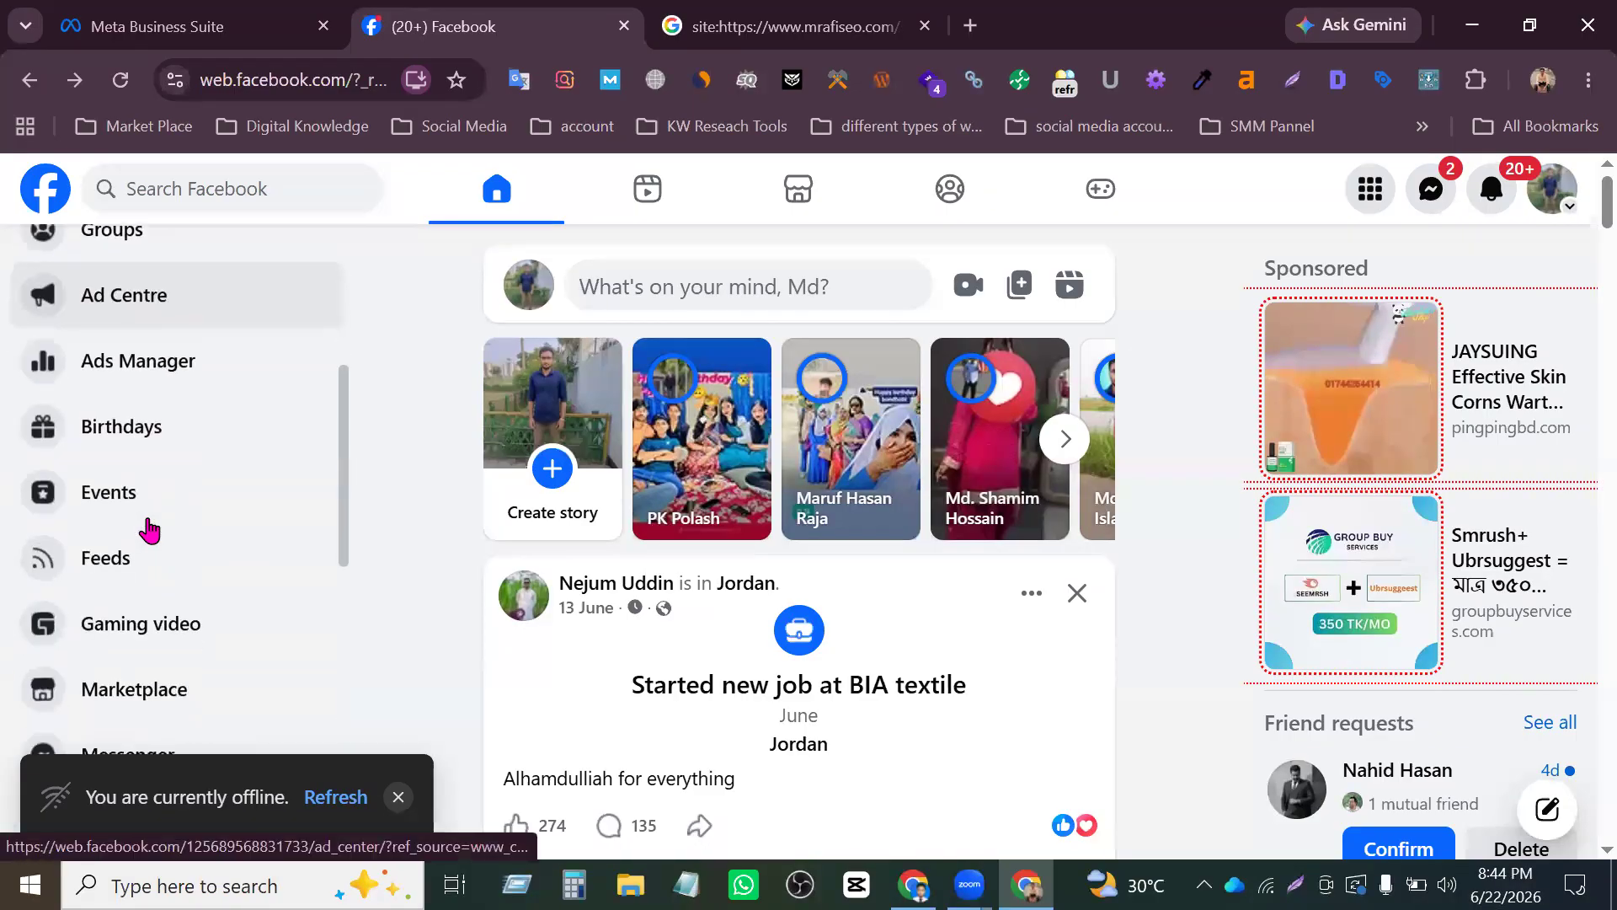
pyautogui.scroll(-5, 147, 531)
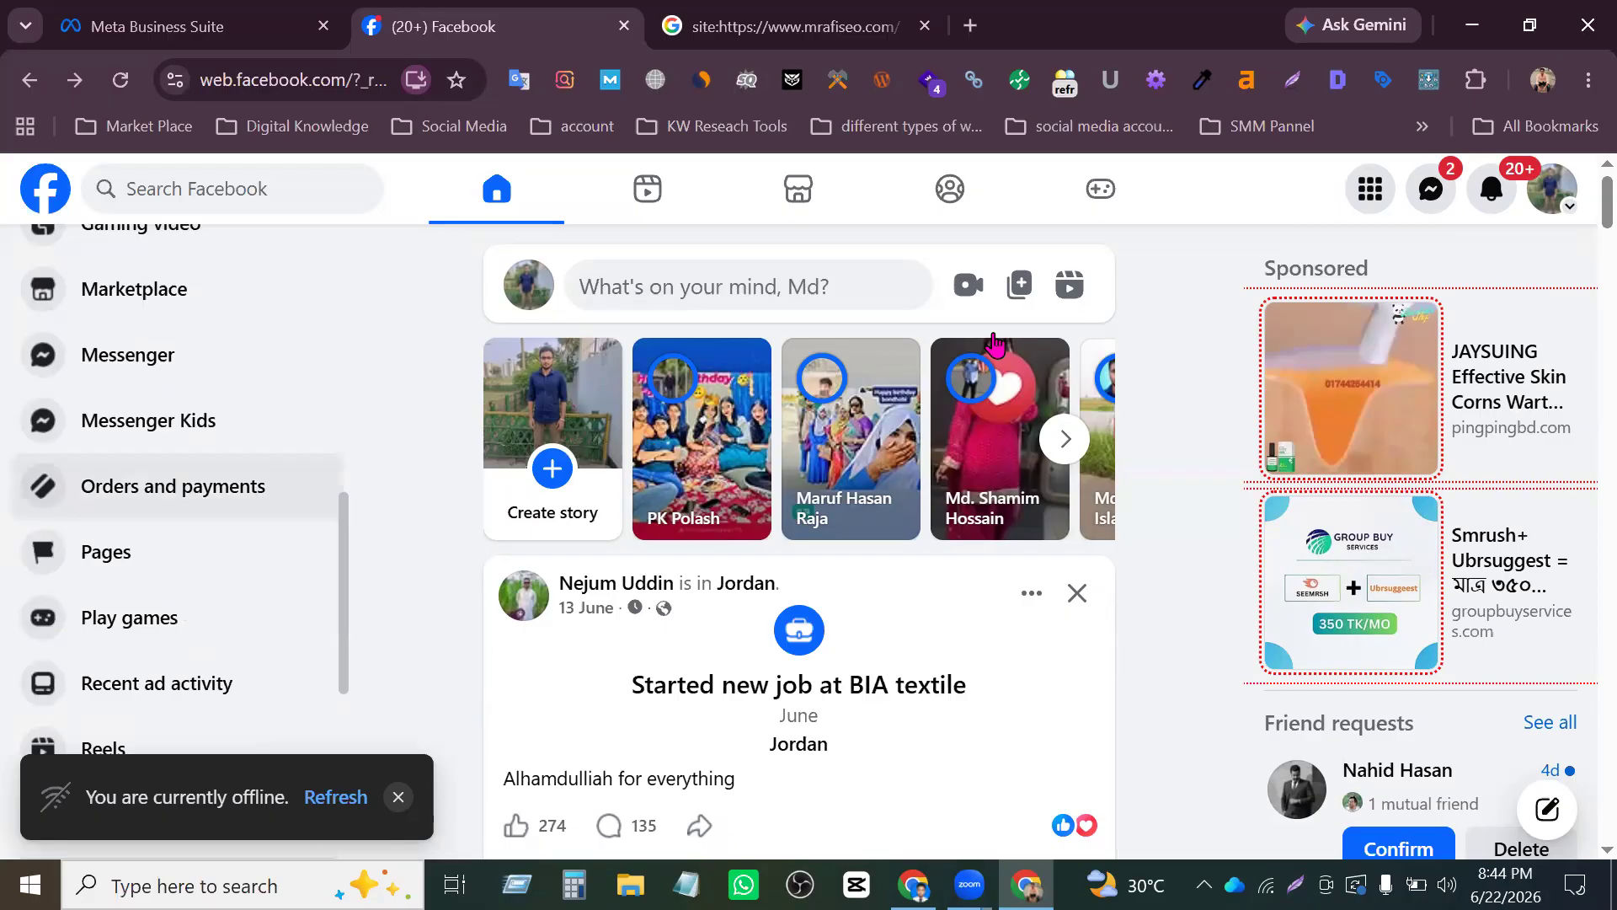
# - Look through the Facebook menu's sections and its Create list for the Page option
pyautogui.click(1371, 191)
pyautogui.scroll(-2, 1442, 497)
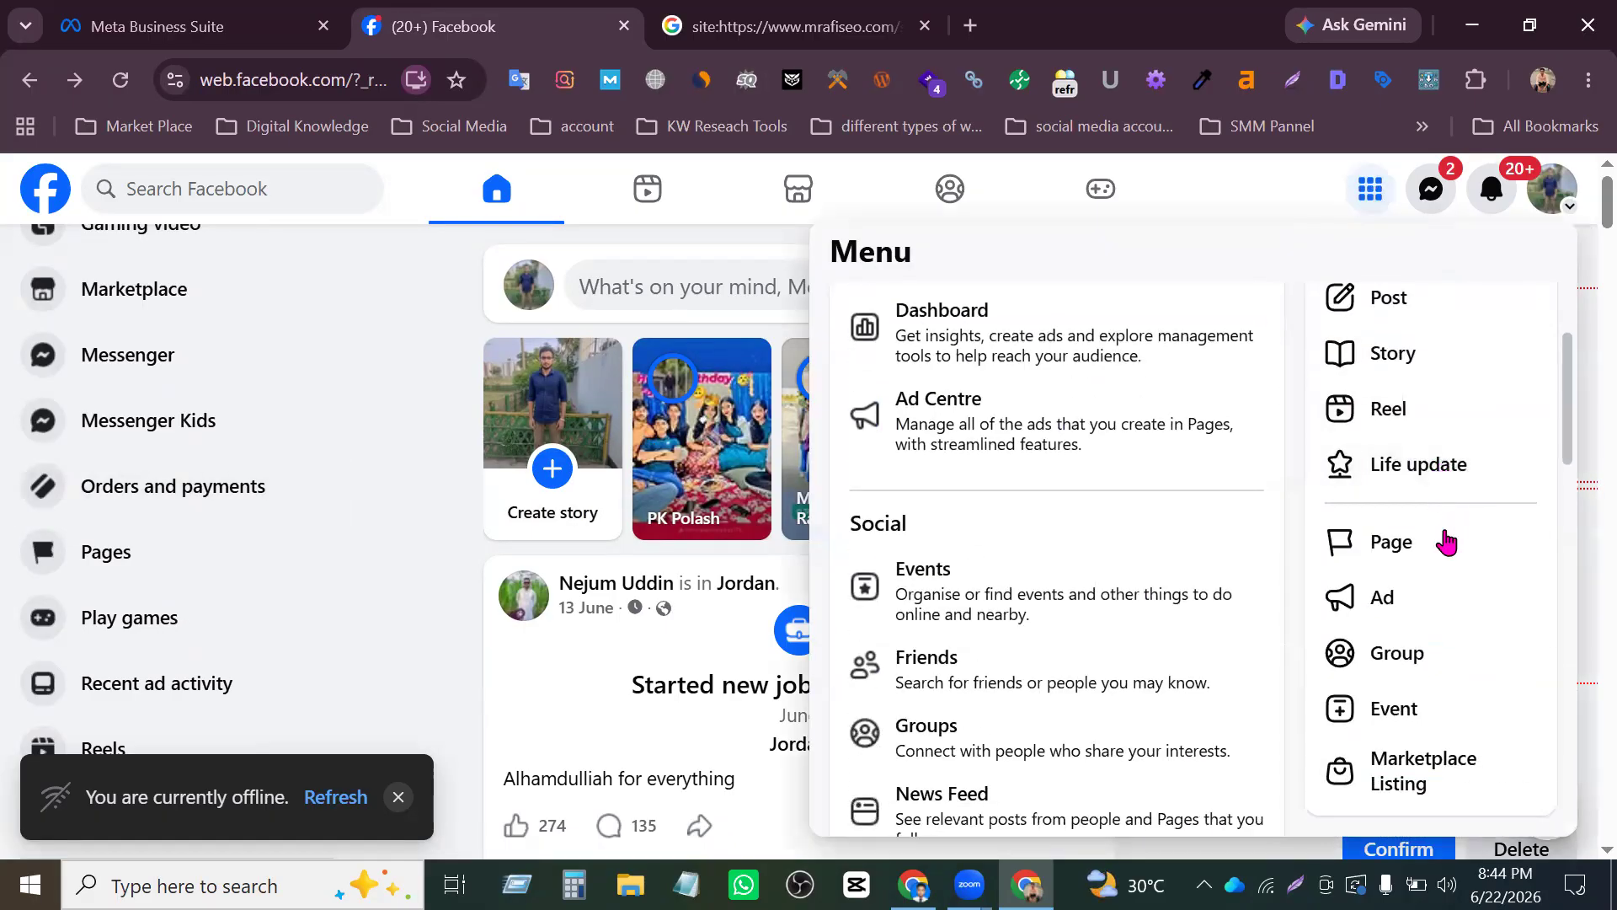
pyautogui.scroll(-6, 1453, 582)
pyautogui.scroll(9, 1415, 607)
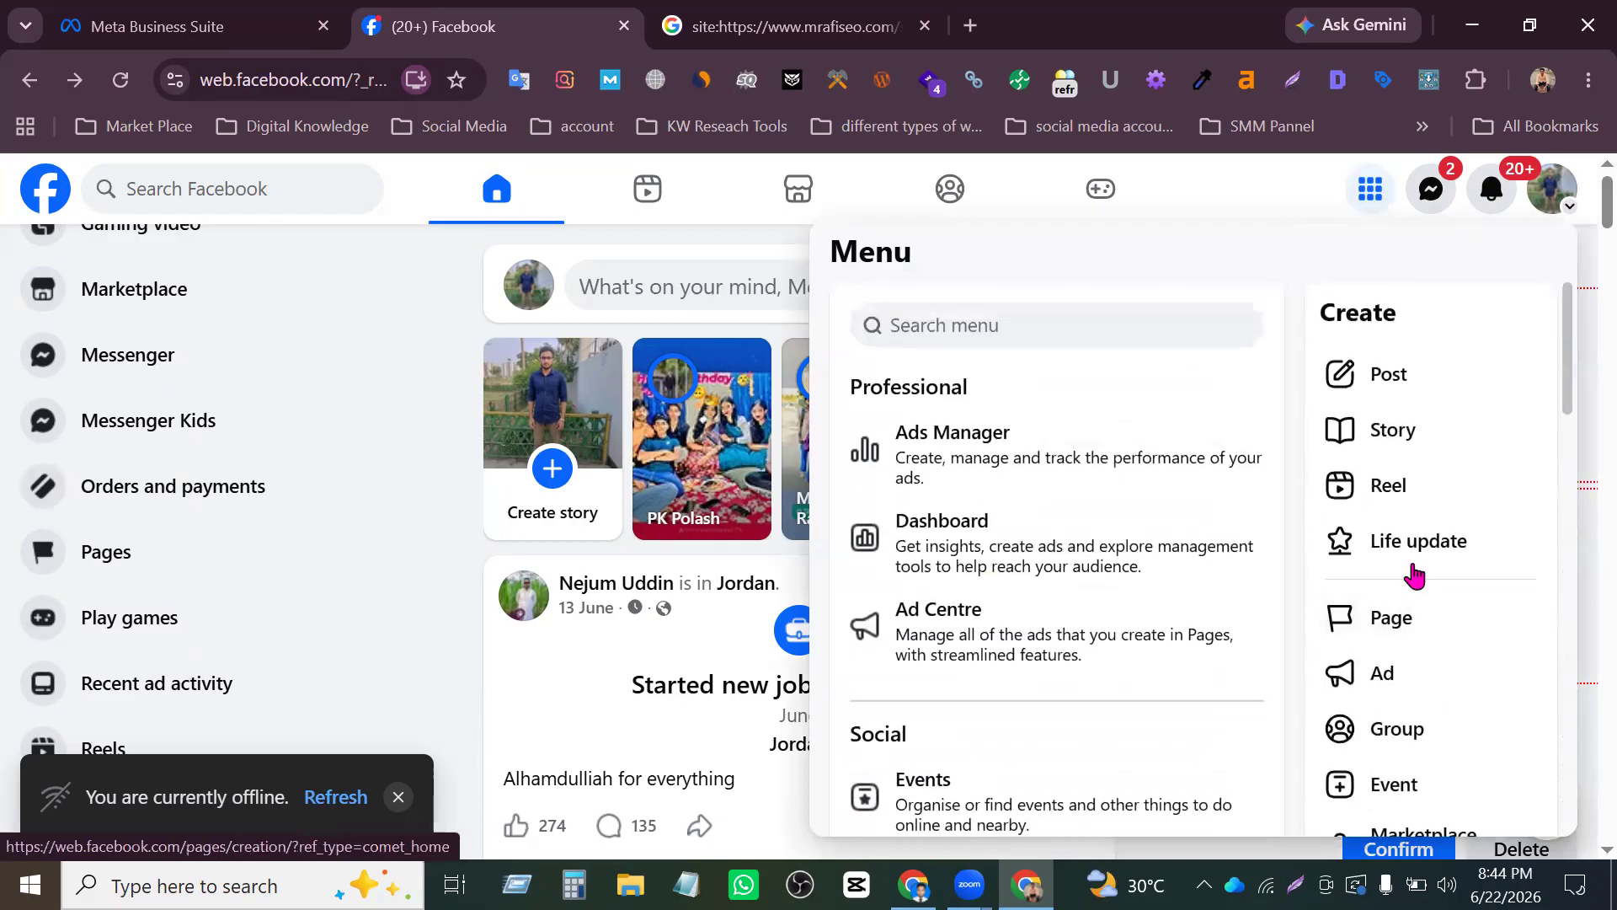
pyautogui.scroll(-9, 1415, 576)
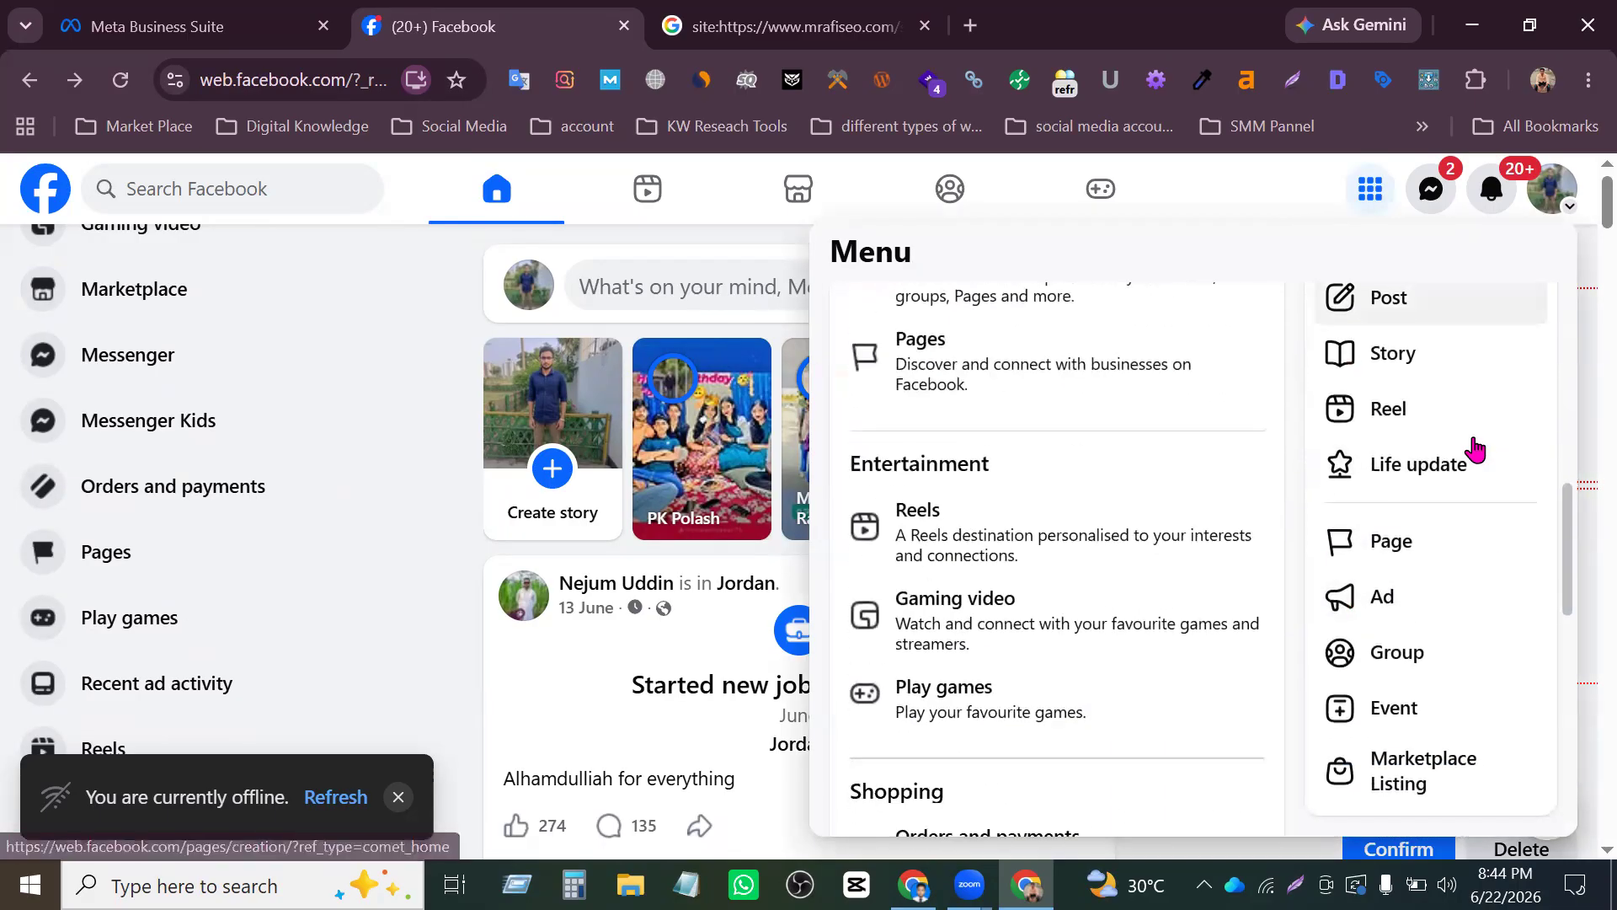
pyautogui.scroll(-8, 1465, 547)
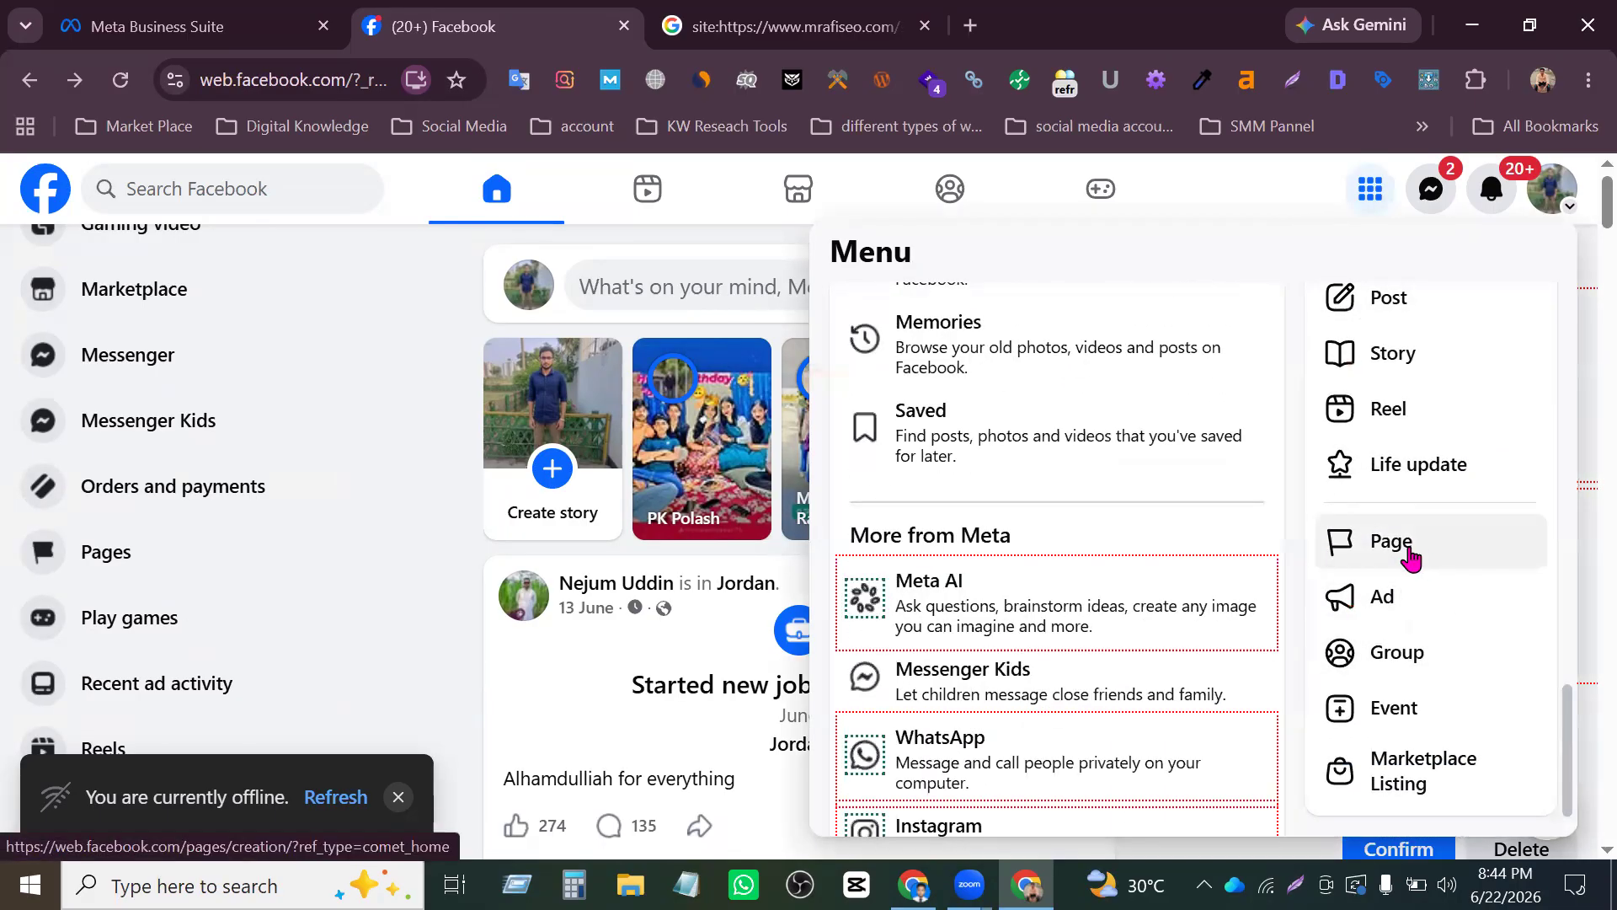
pyautogui.scroll(4, 1432, 438)
# - View all profiles and Pages of the account, including the Create Page option, and close the account menu
pyautogui.click(1559, 210)
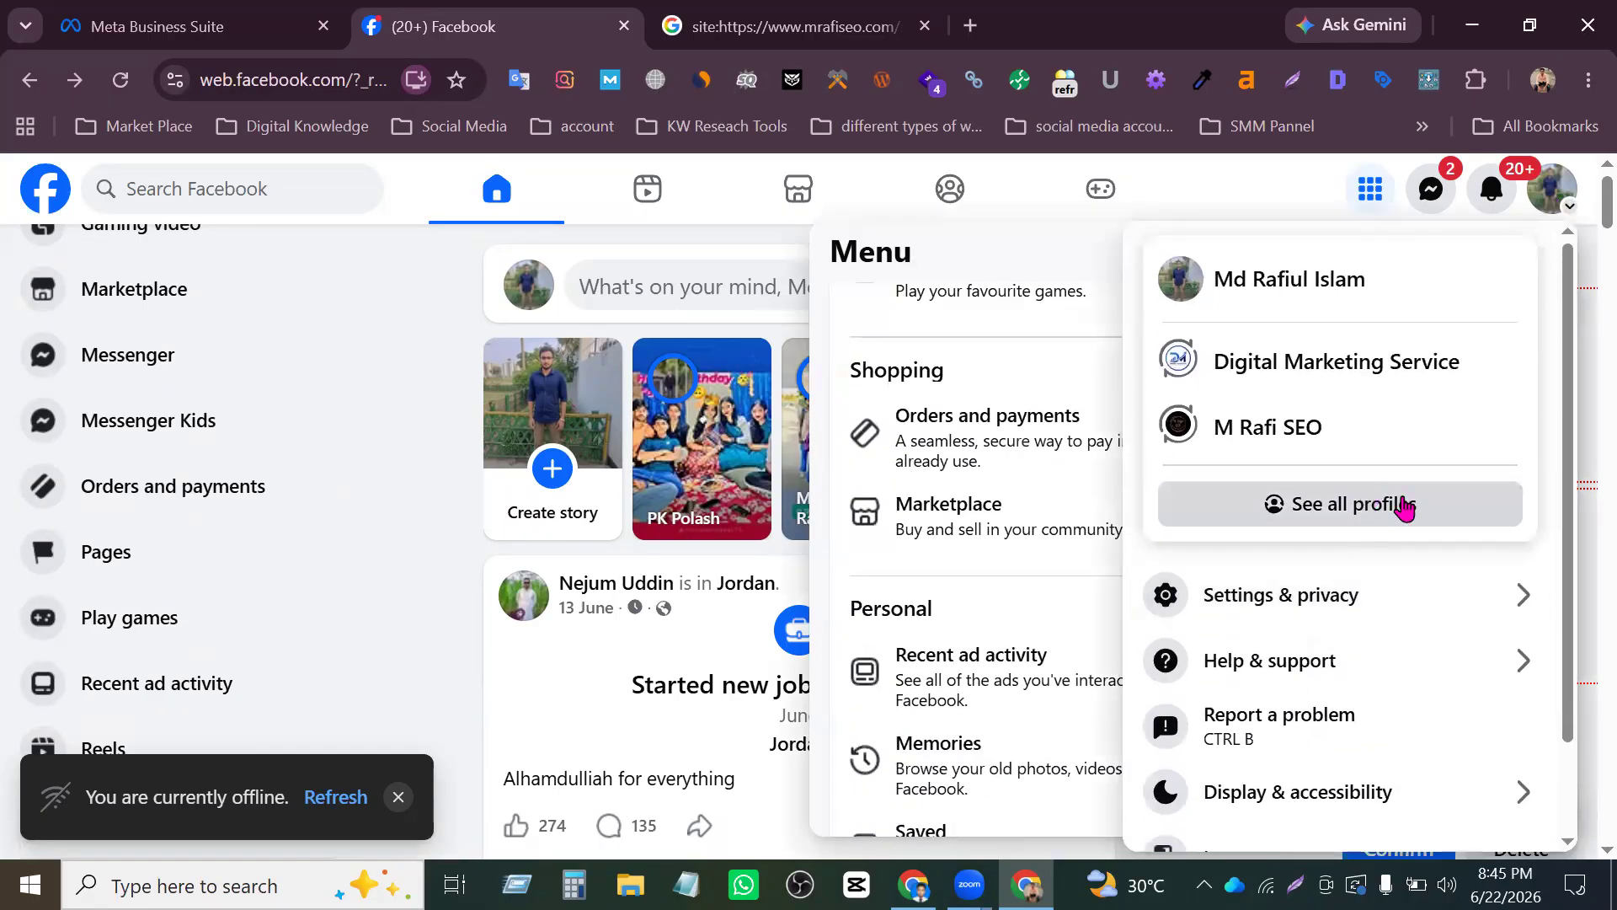
pyautogui.click(1404, 505)
pyautogui.scroll(-4, 1382, 603)
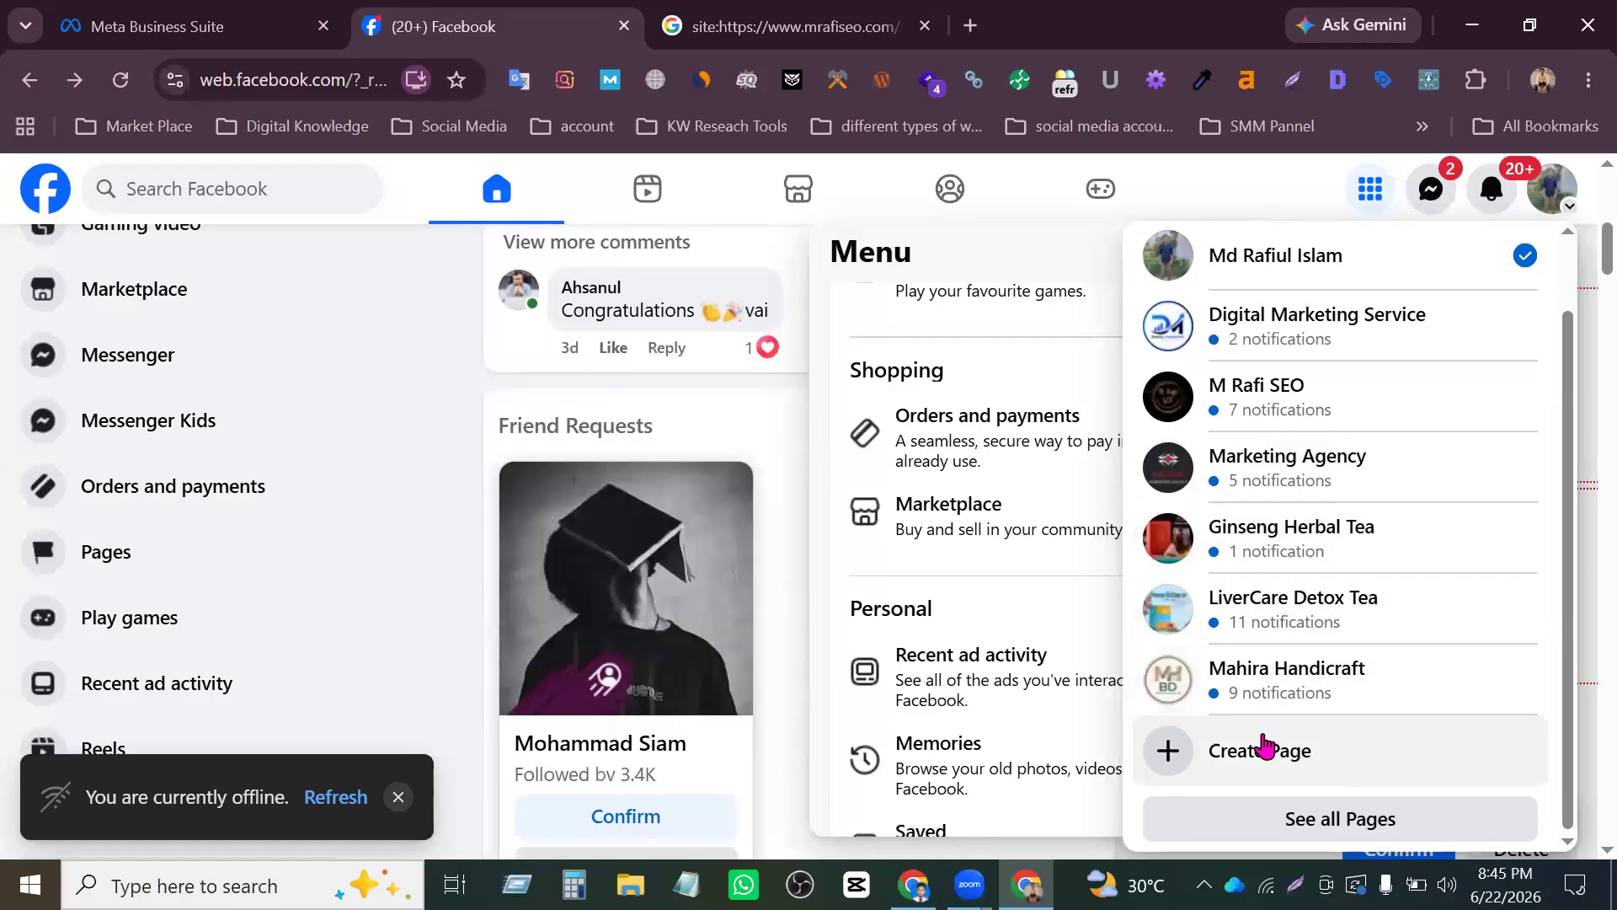
pyautogui.scroll(2, 1565, 619)
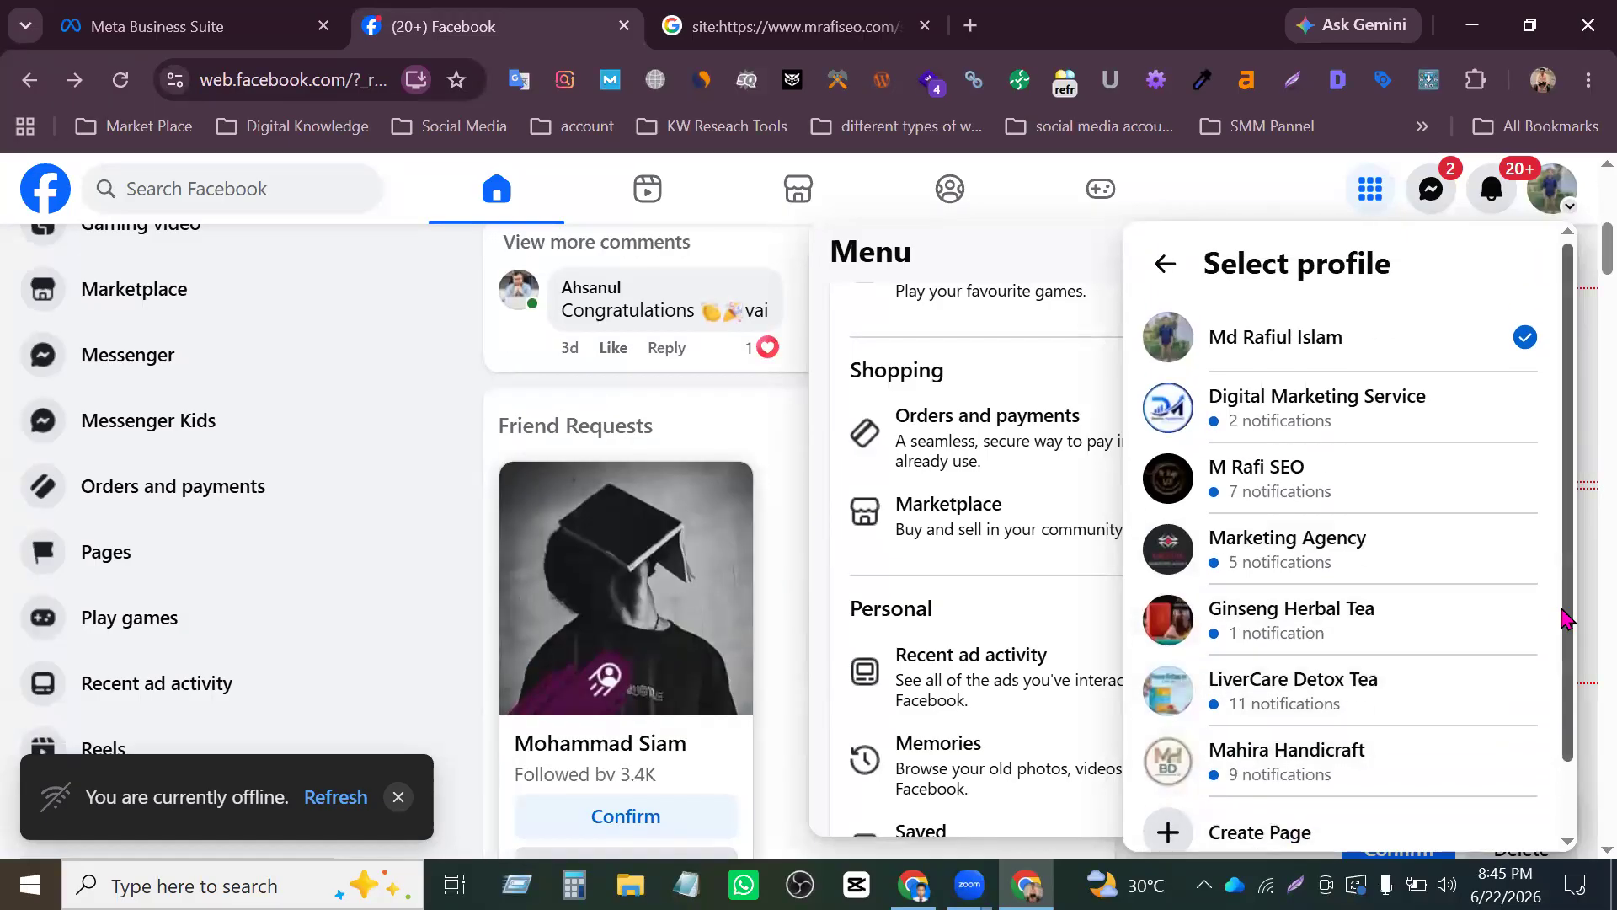
pyautogui.scroll(5, 1565, 619)
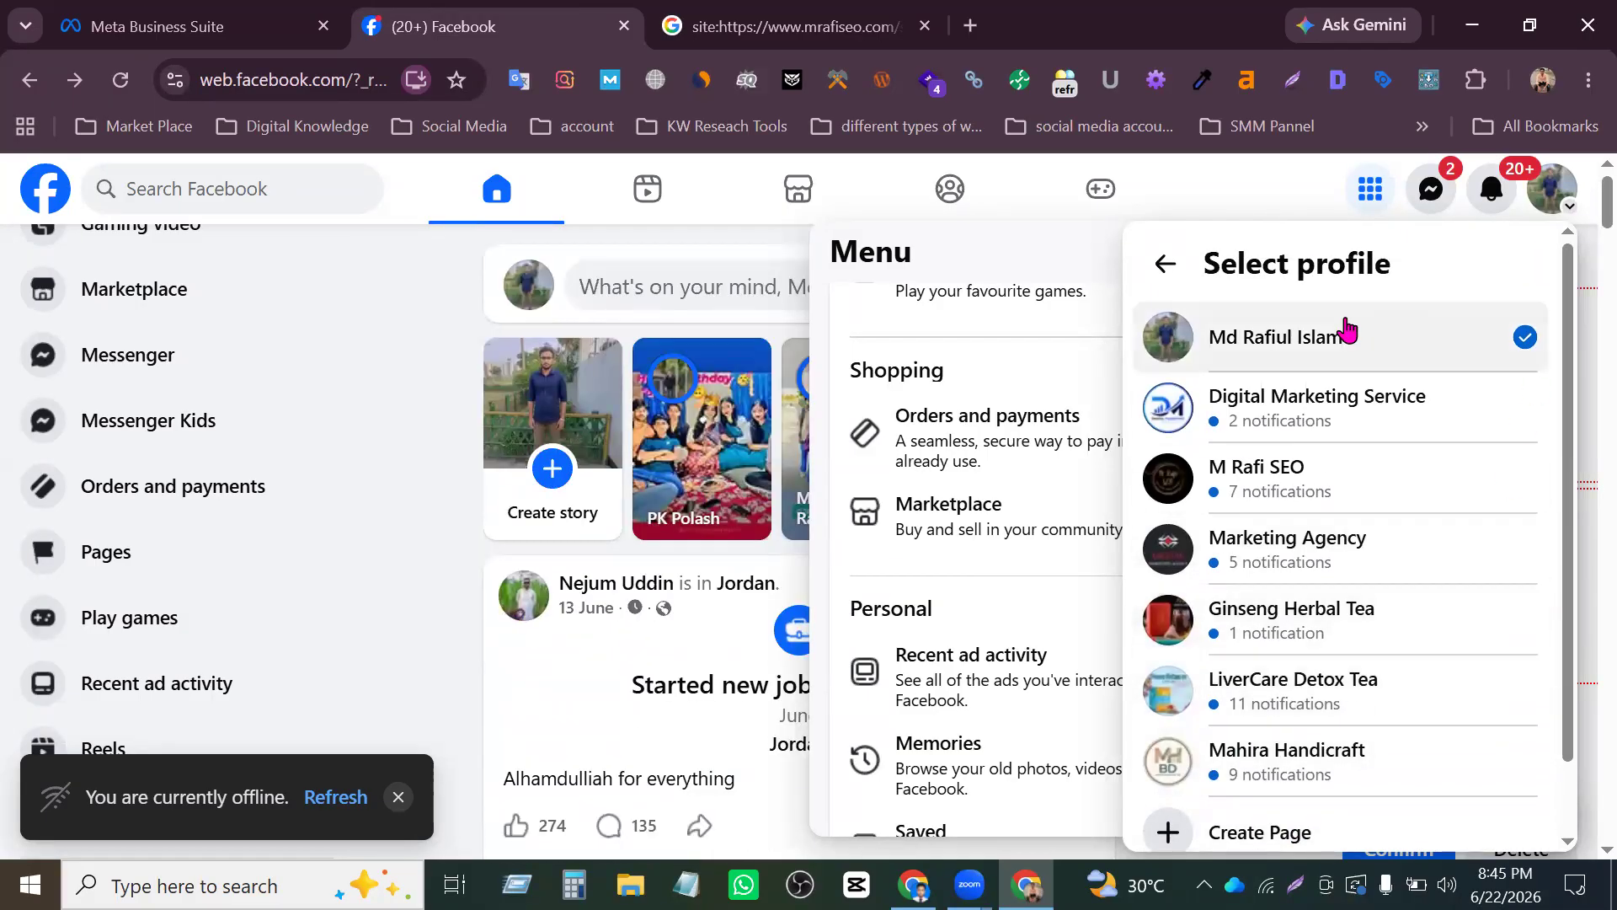
pyautogui.click(1166, 263)
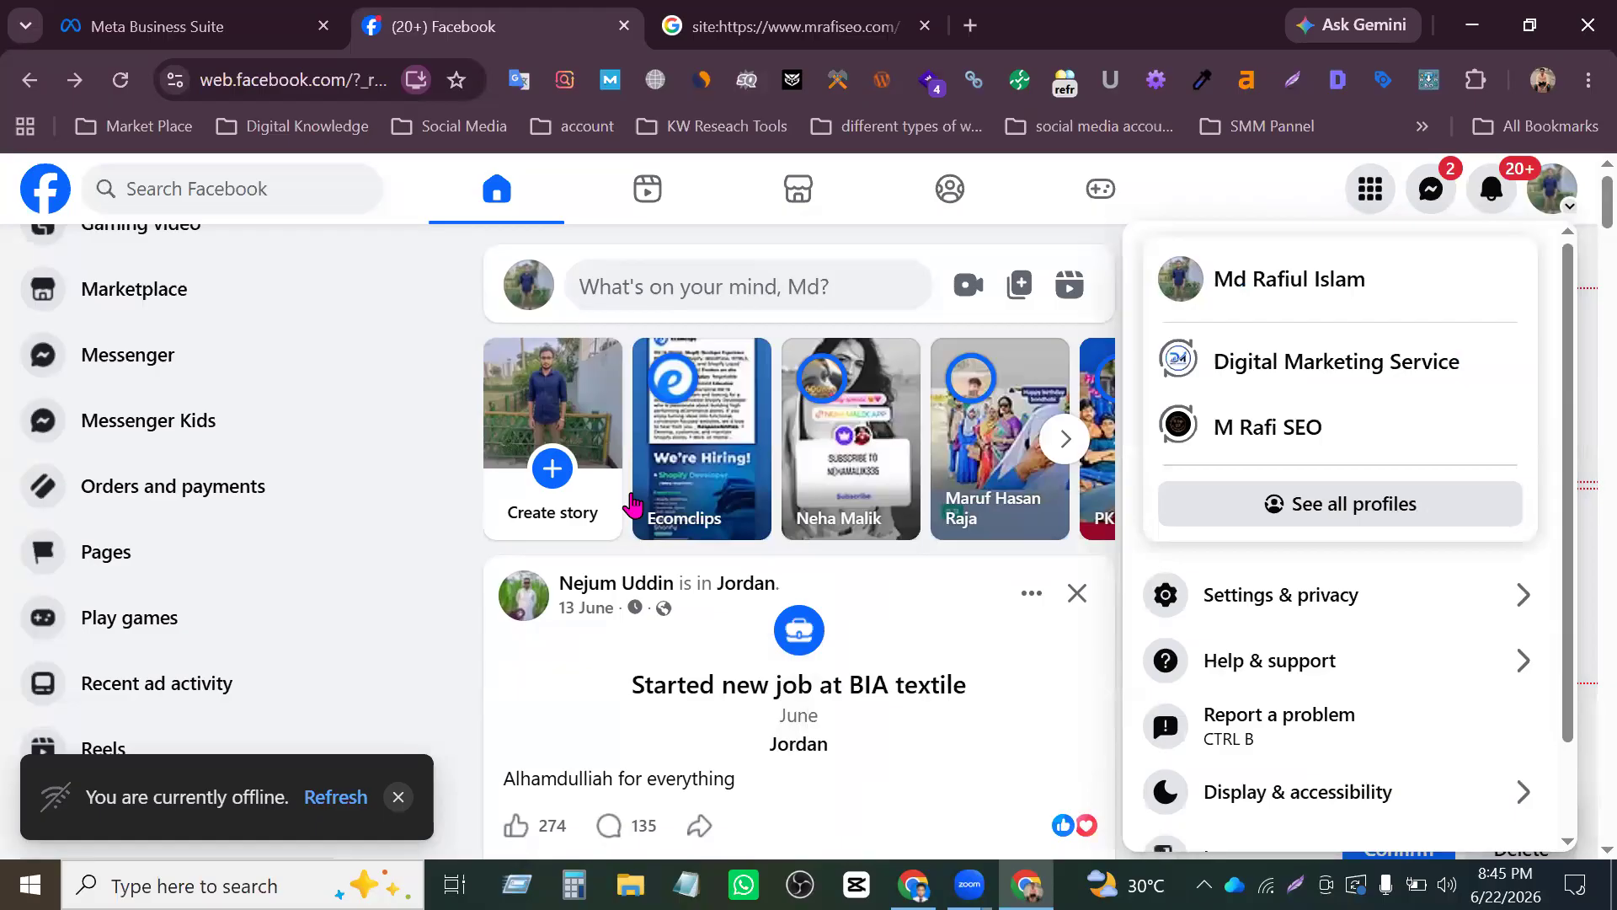
pyautogui.click(494, 696)
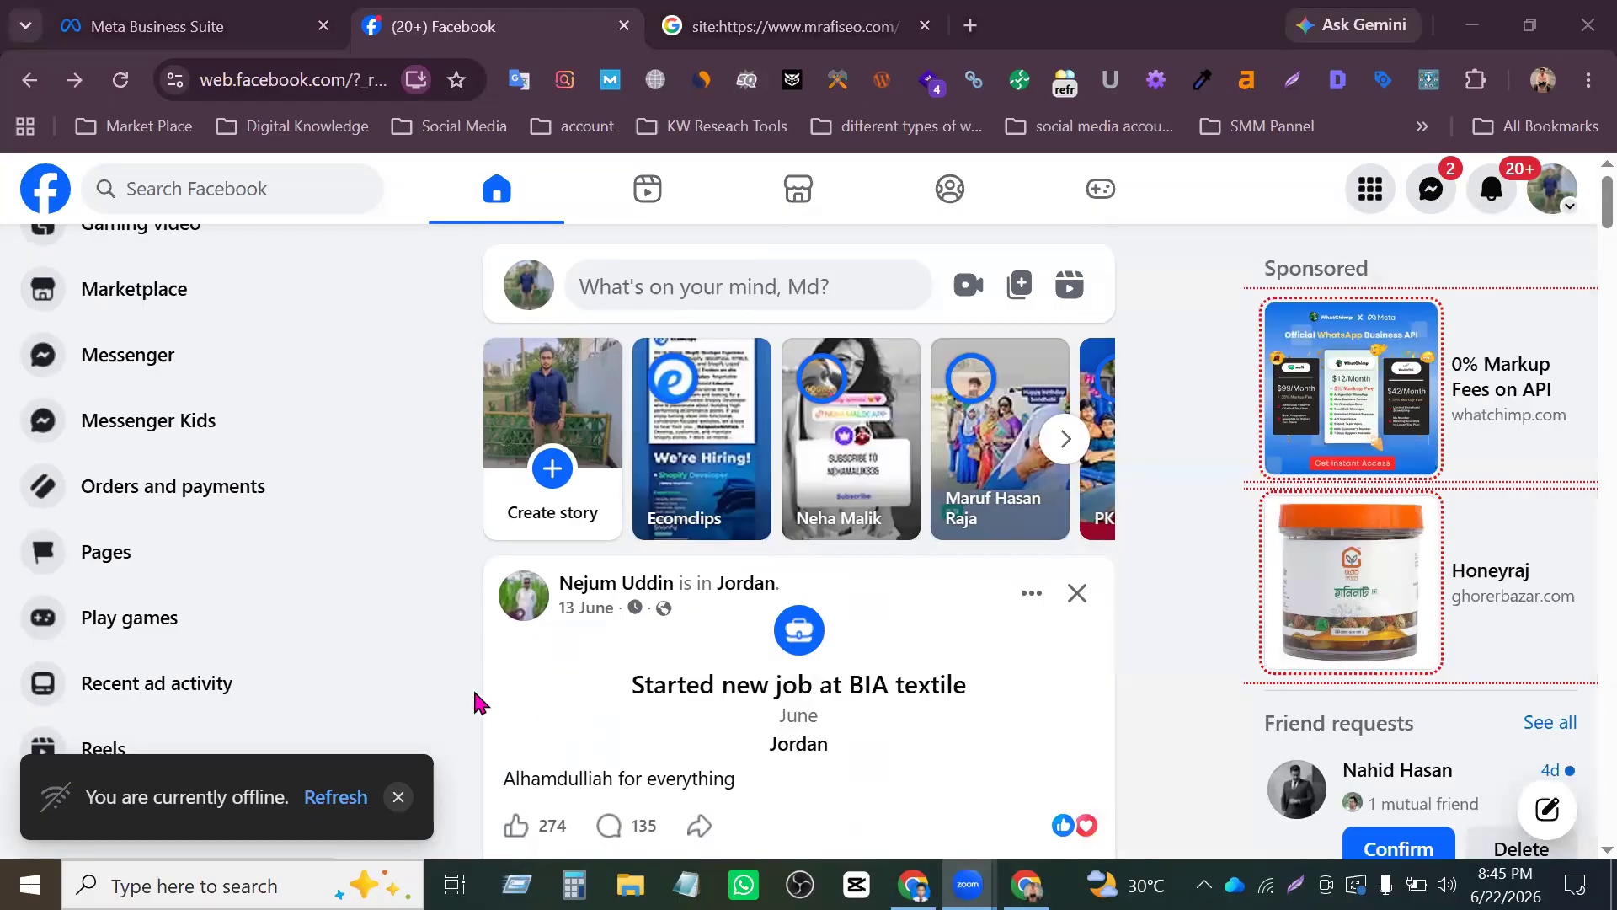
pyautogui.moveTo(476, 702); pyautogui.dragTo(472, 741)
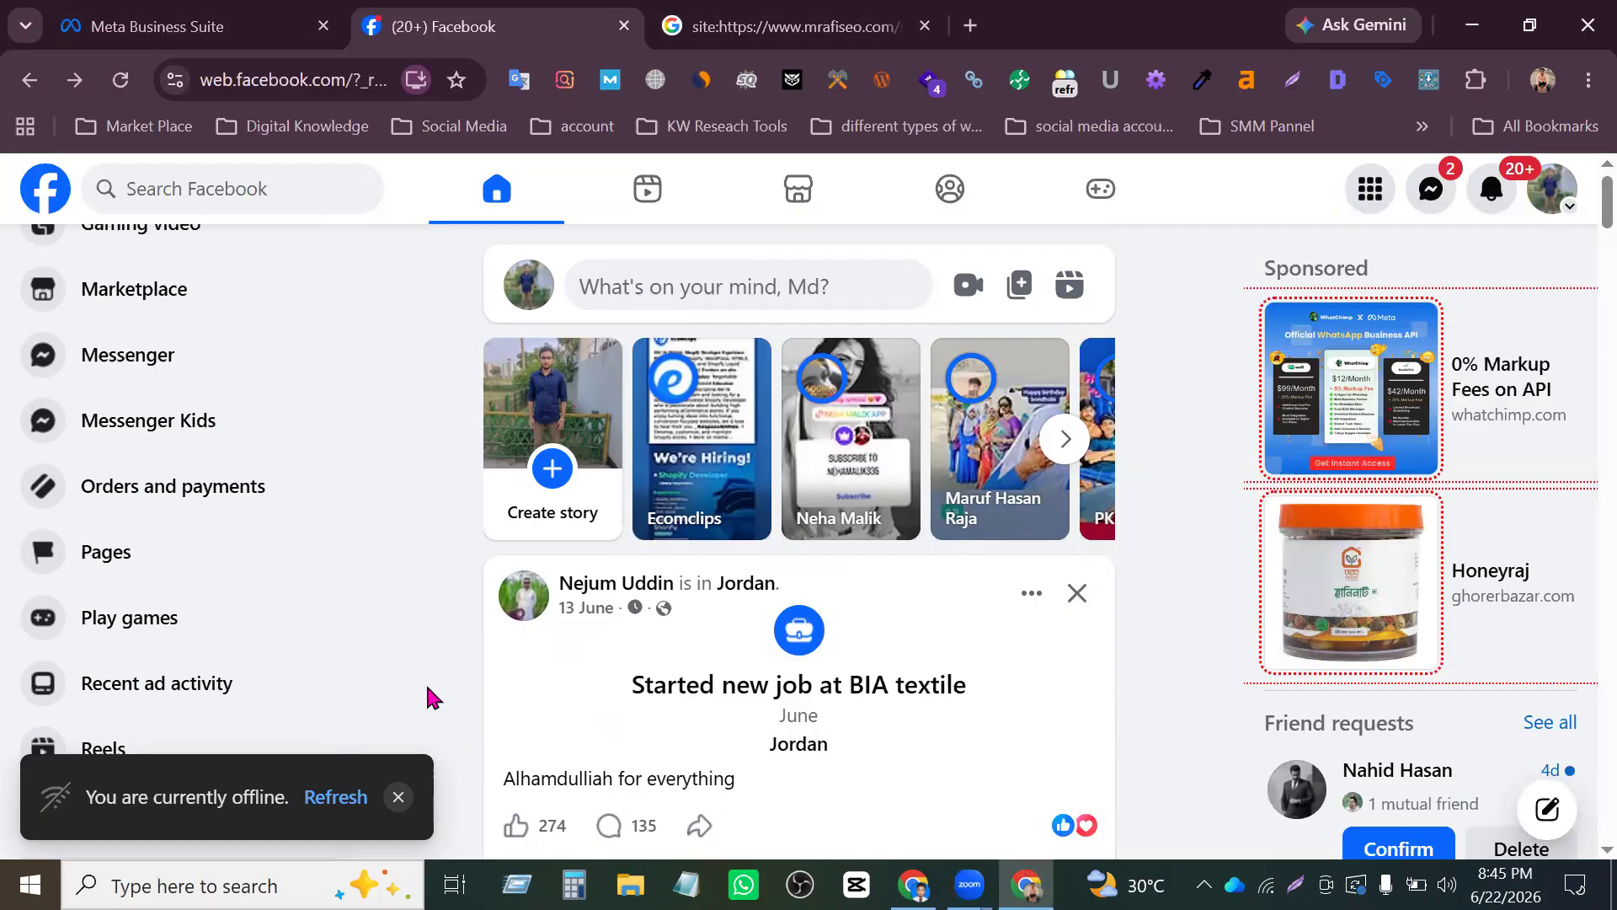
pyautogui.scroll(-1, 426, 680)
pyautogui.scroll(-3, 462, 735)
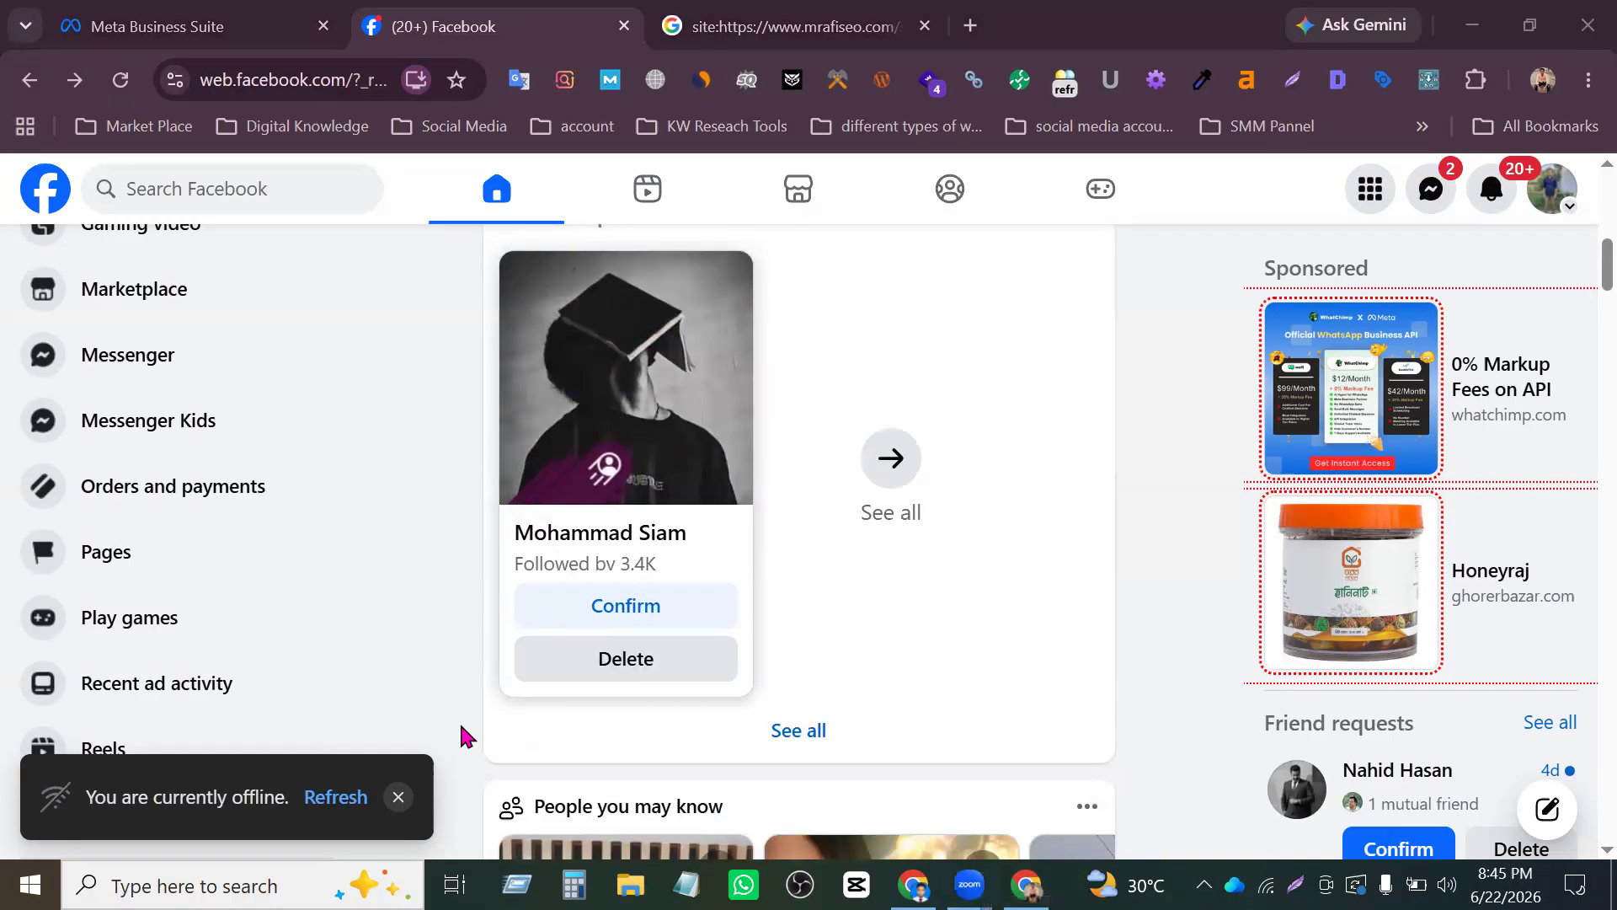
pyautogui.click(1149, 411)
pyautogui.scroll(-6, 1099, 716)
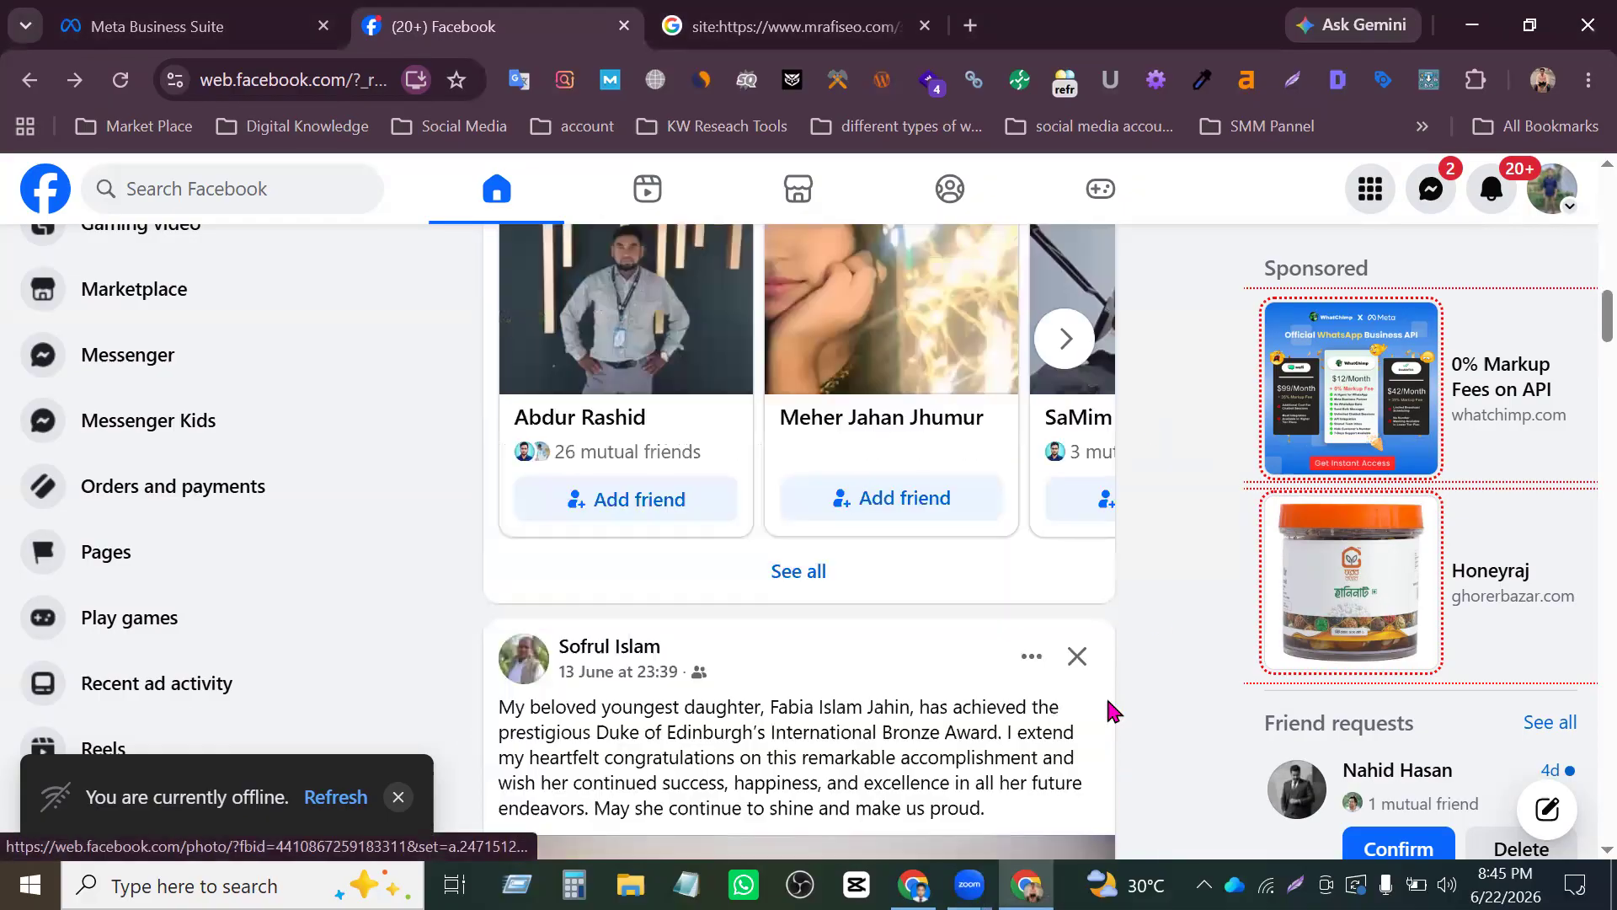
pyautogui.scroll(12, 1128, 581)
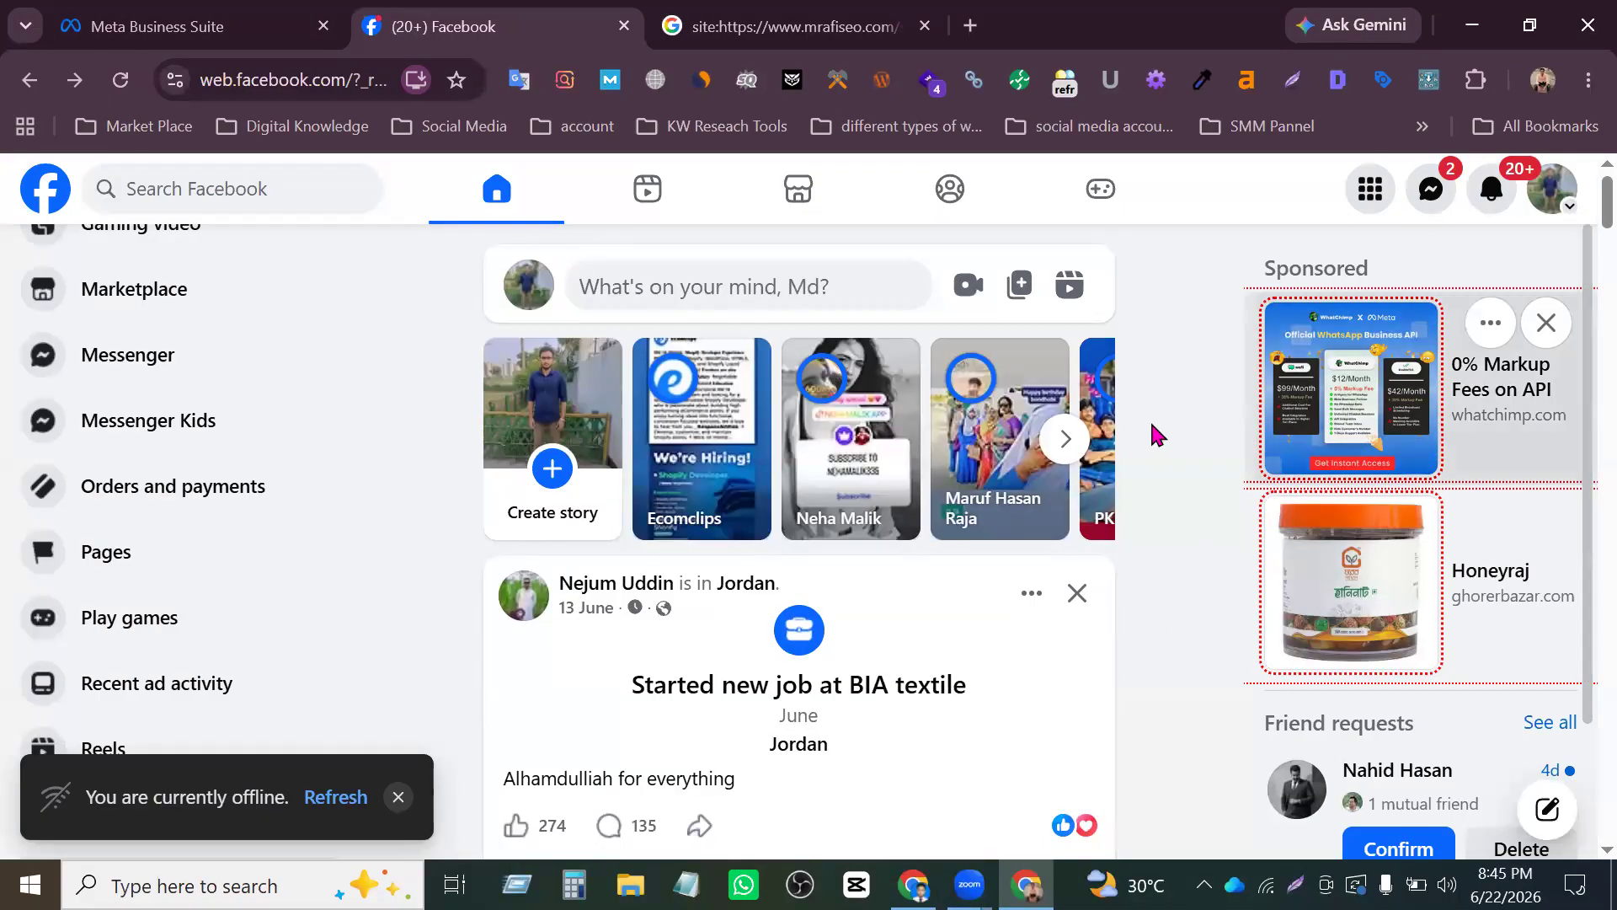
pyautogui.scroll(1, 173, 578)
# - Open the Pages section from the Facebook home feed and start creating a new Page
pyautogui.scroll(-3, 169, 567)
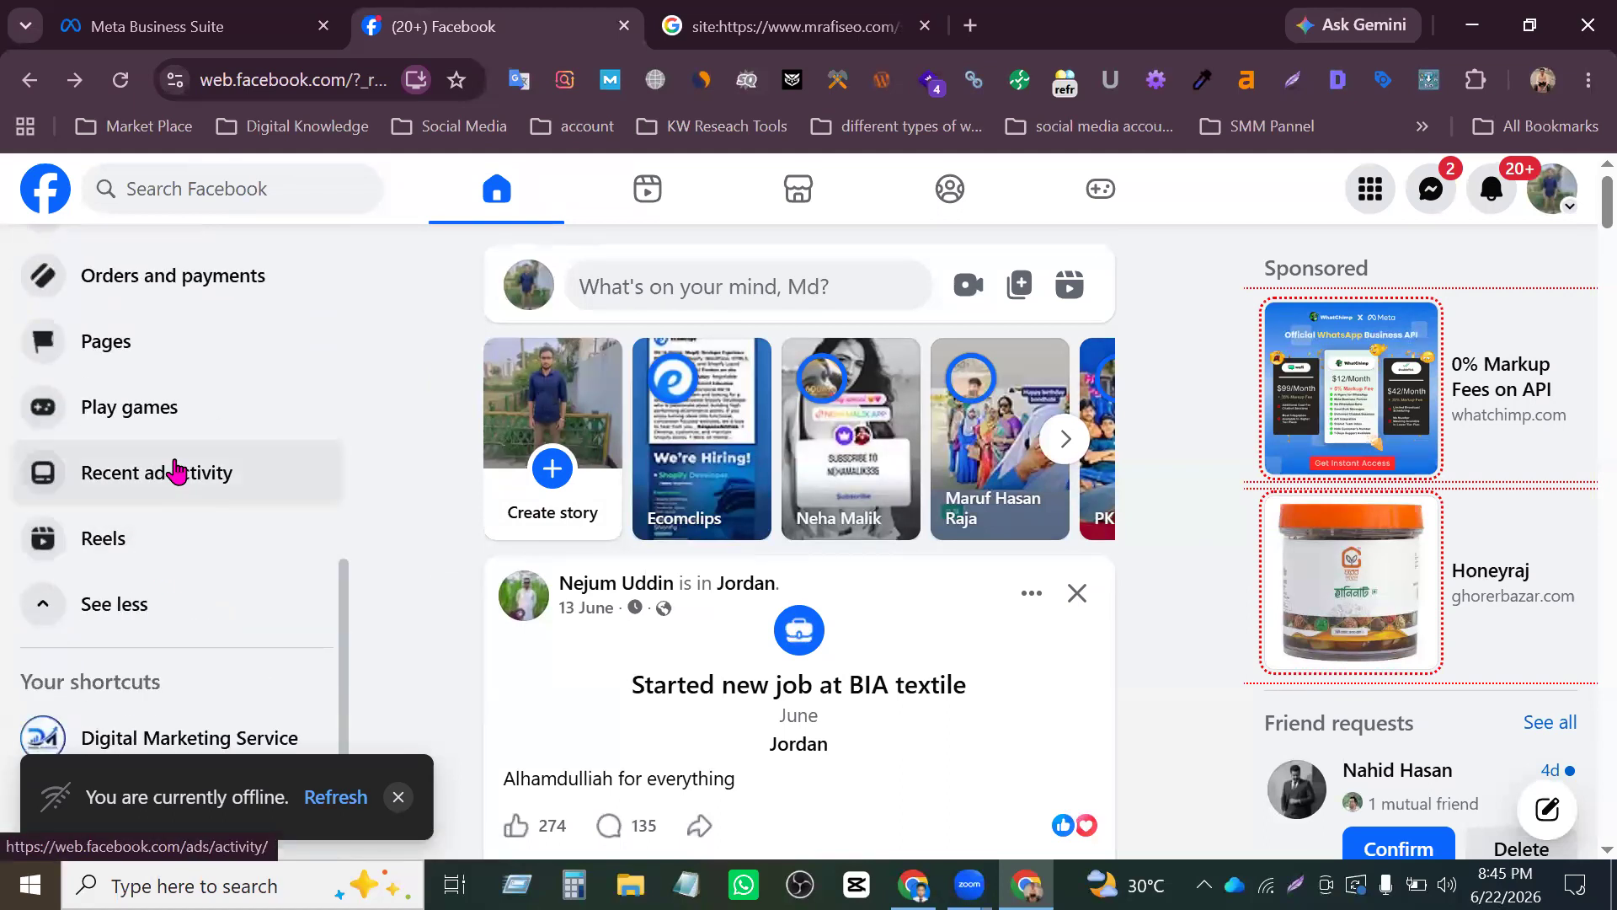
pyautogui.click(127, 346)
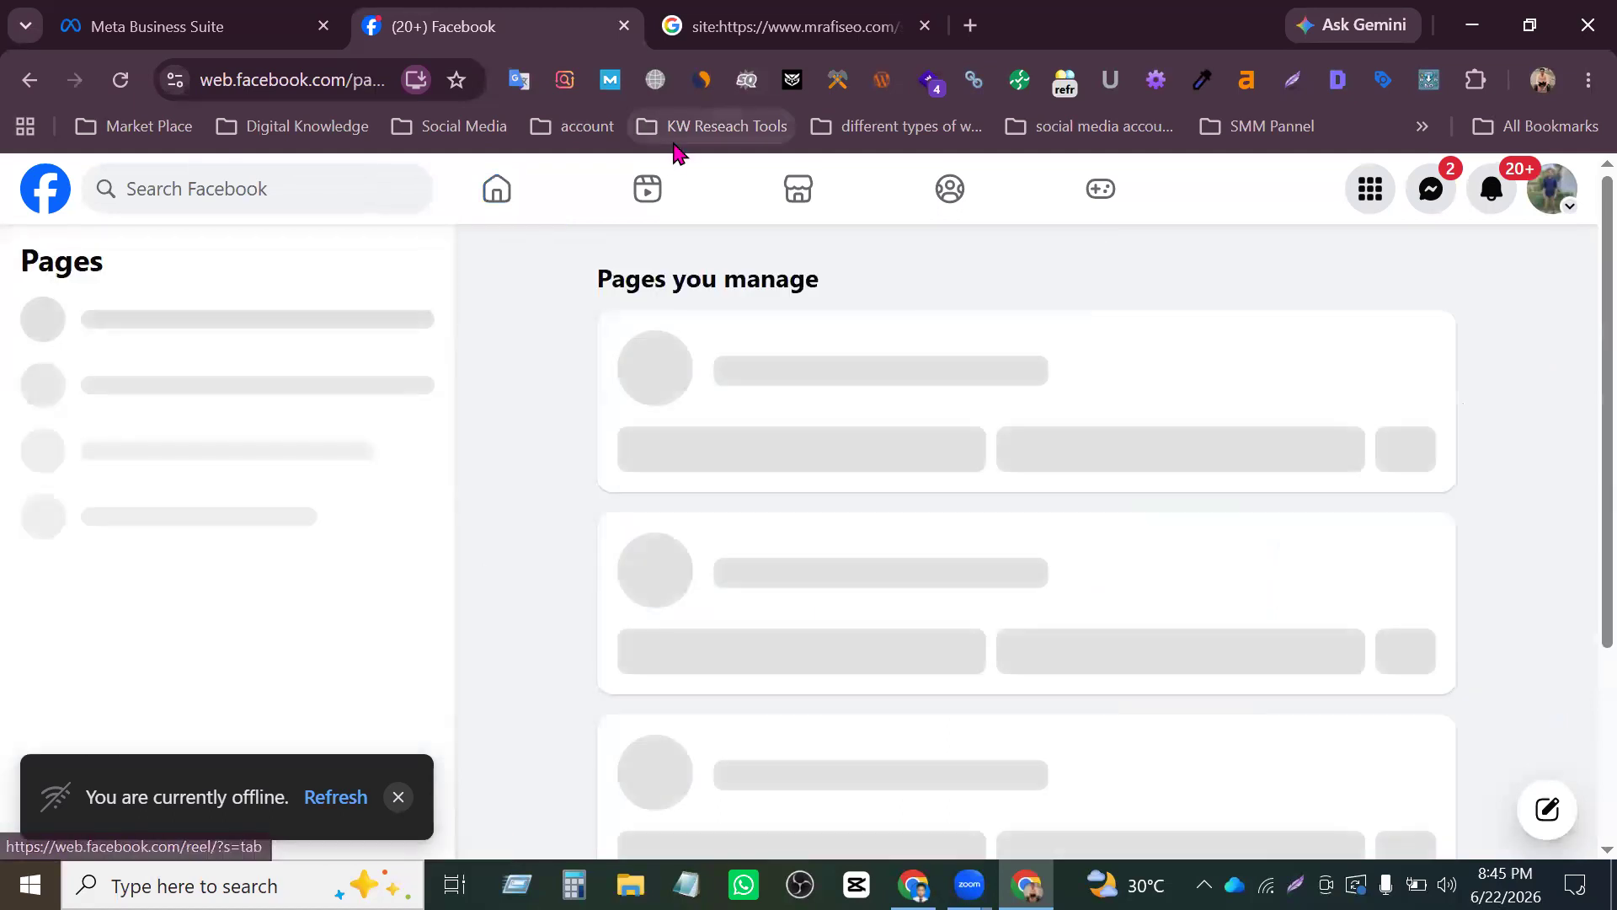
pyautogui.scroll(-2, 313, 468)
pyautogui.scroll(2, 197, 341)
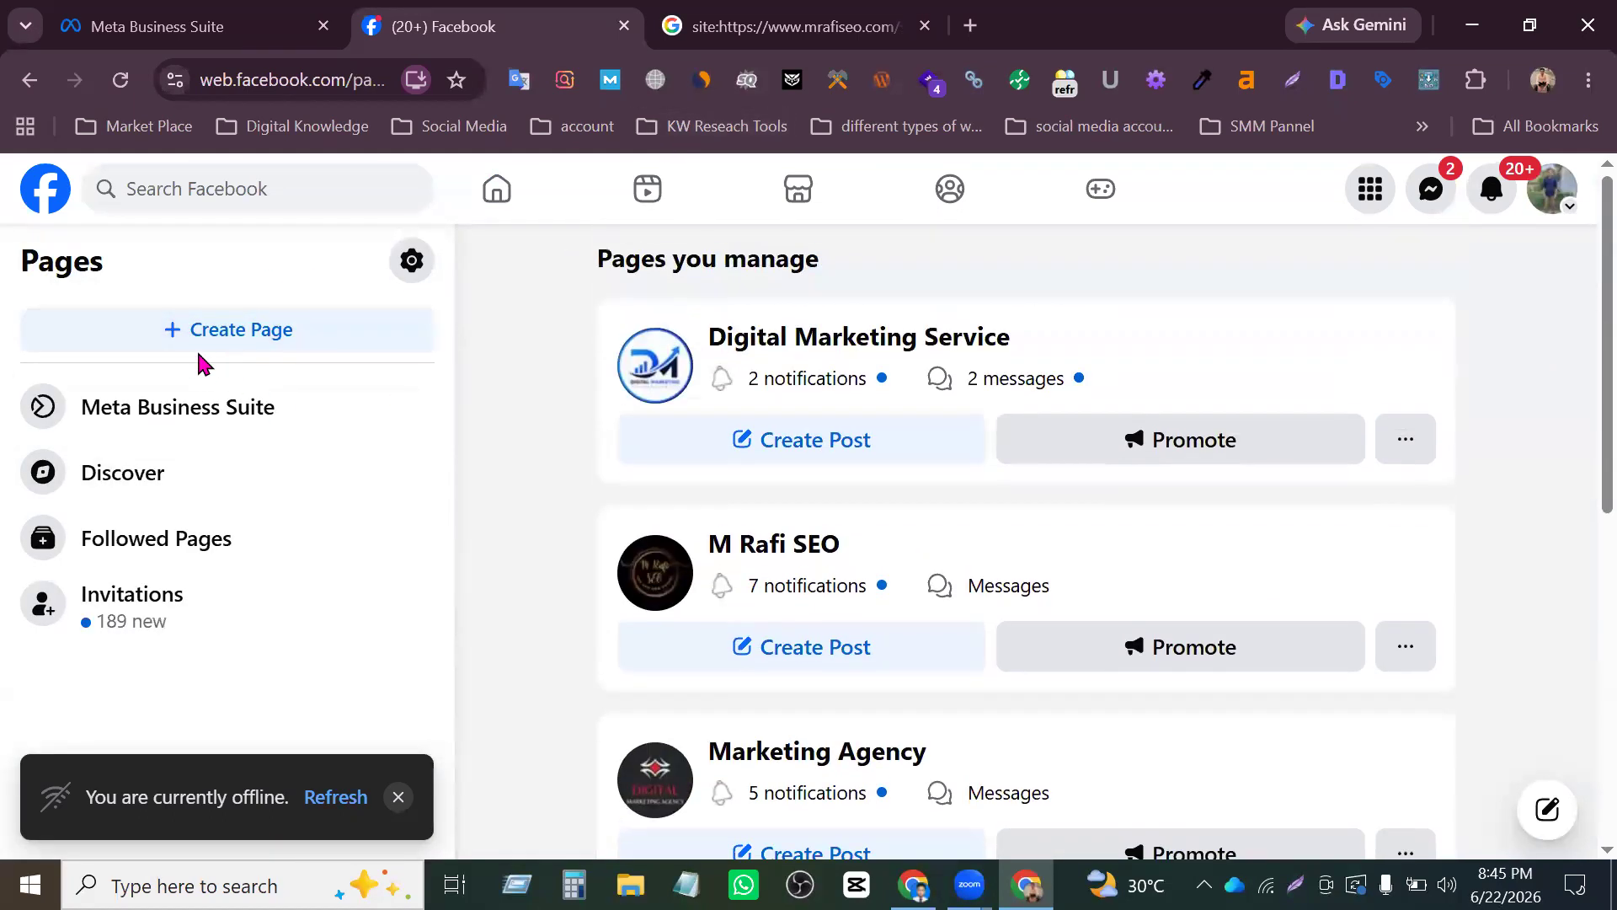
pyautogui.scroll(-2, 261, 330)
pyautogui.click(261, 329)
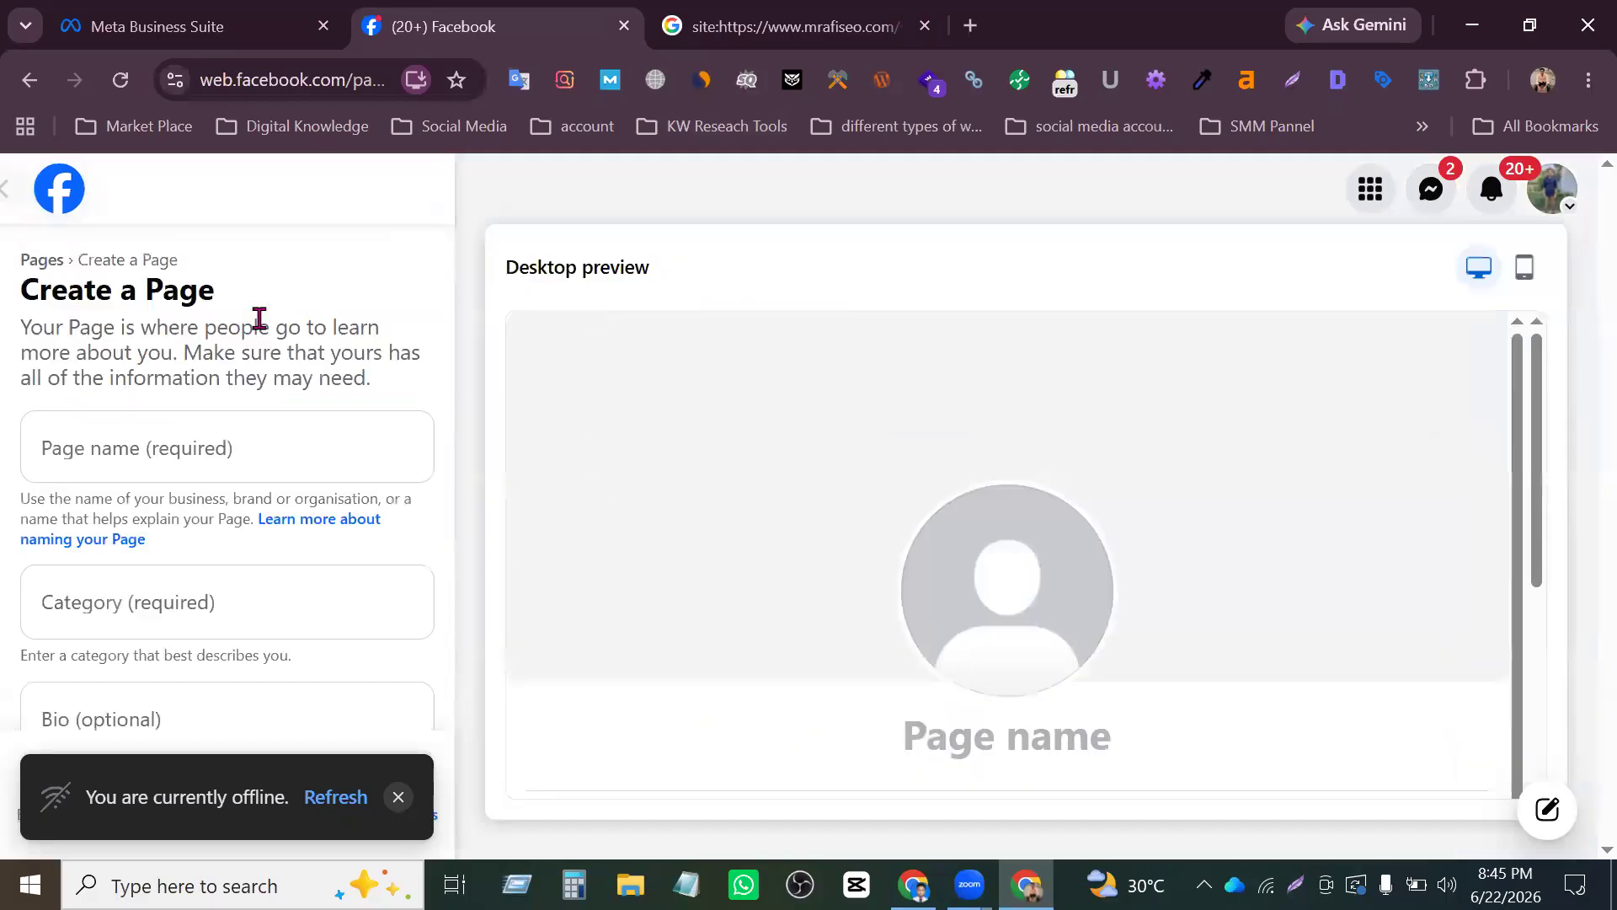
# - Look through the name, category and bio fields of the Create a Page form
pyautogui.click(219, 454)
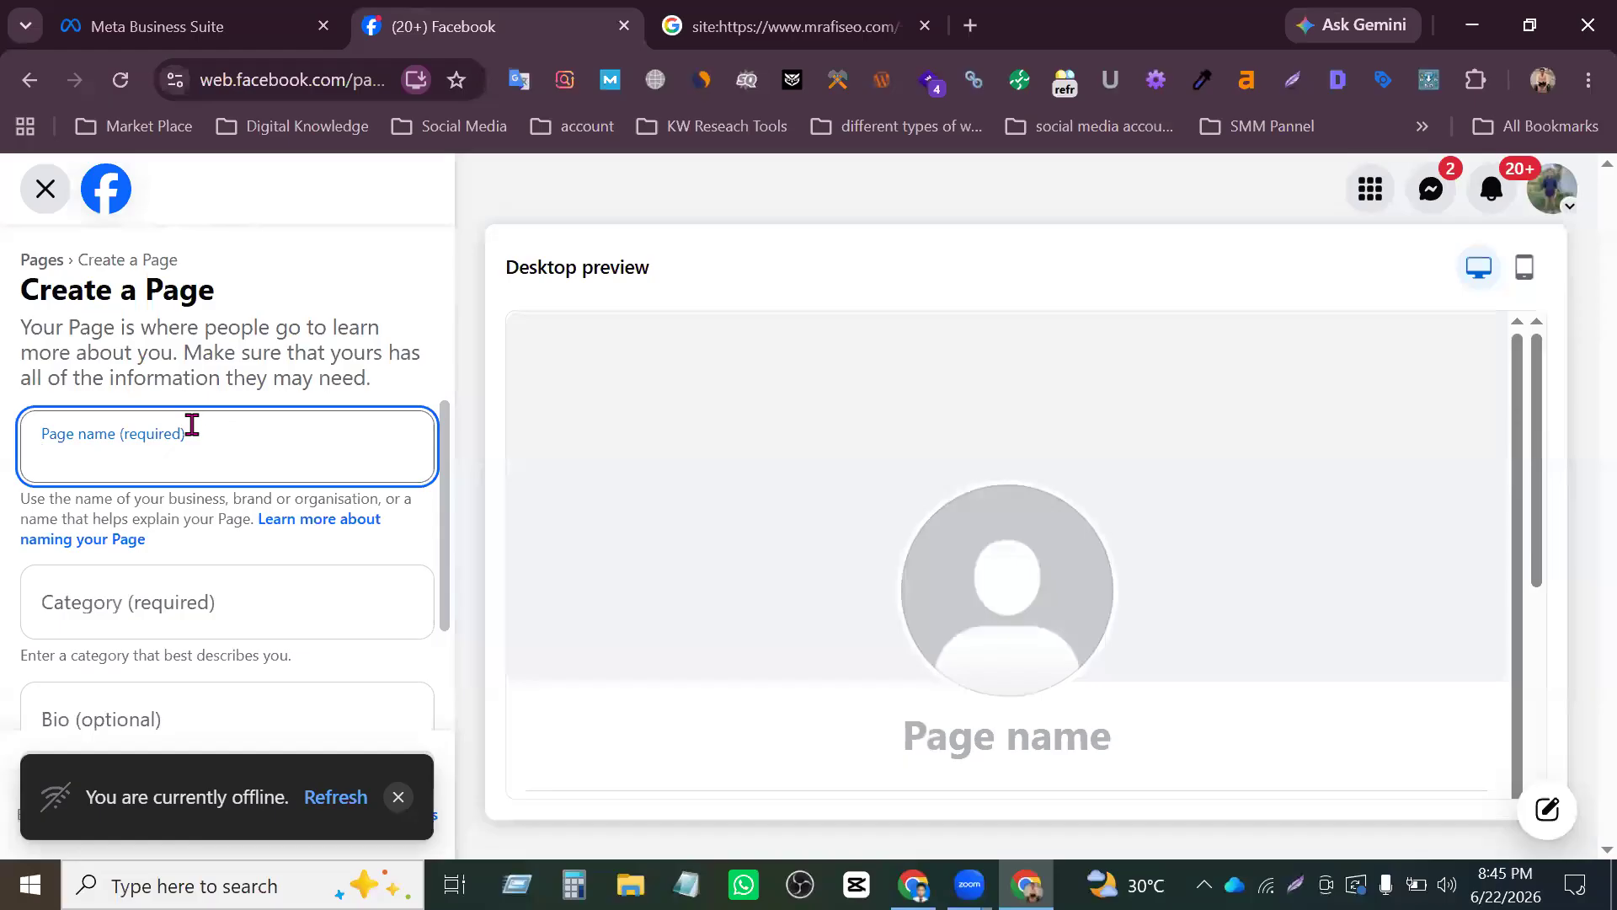
pyautogui.scroll(-2, 397, 462)
pyautogui.scroll(2, 264, 462)
pyautogui.scroll(-3, 262, 466)
pyautogui.scroll(-2, 1057, 625)
pyautogui.scroll(2, 912, 568)
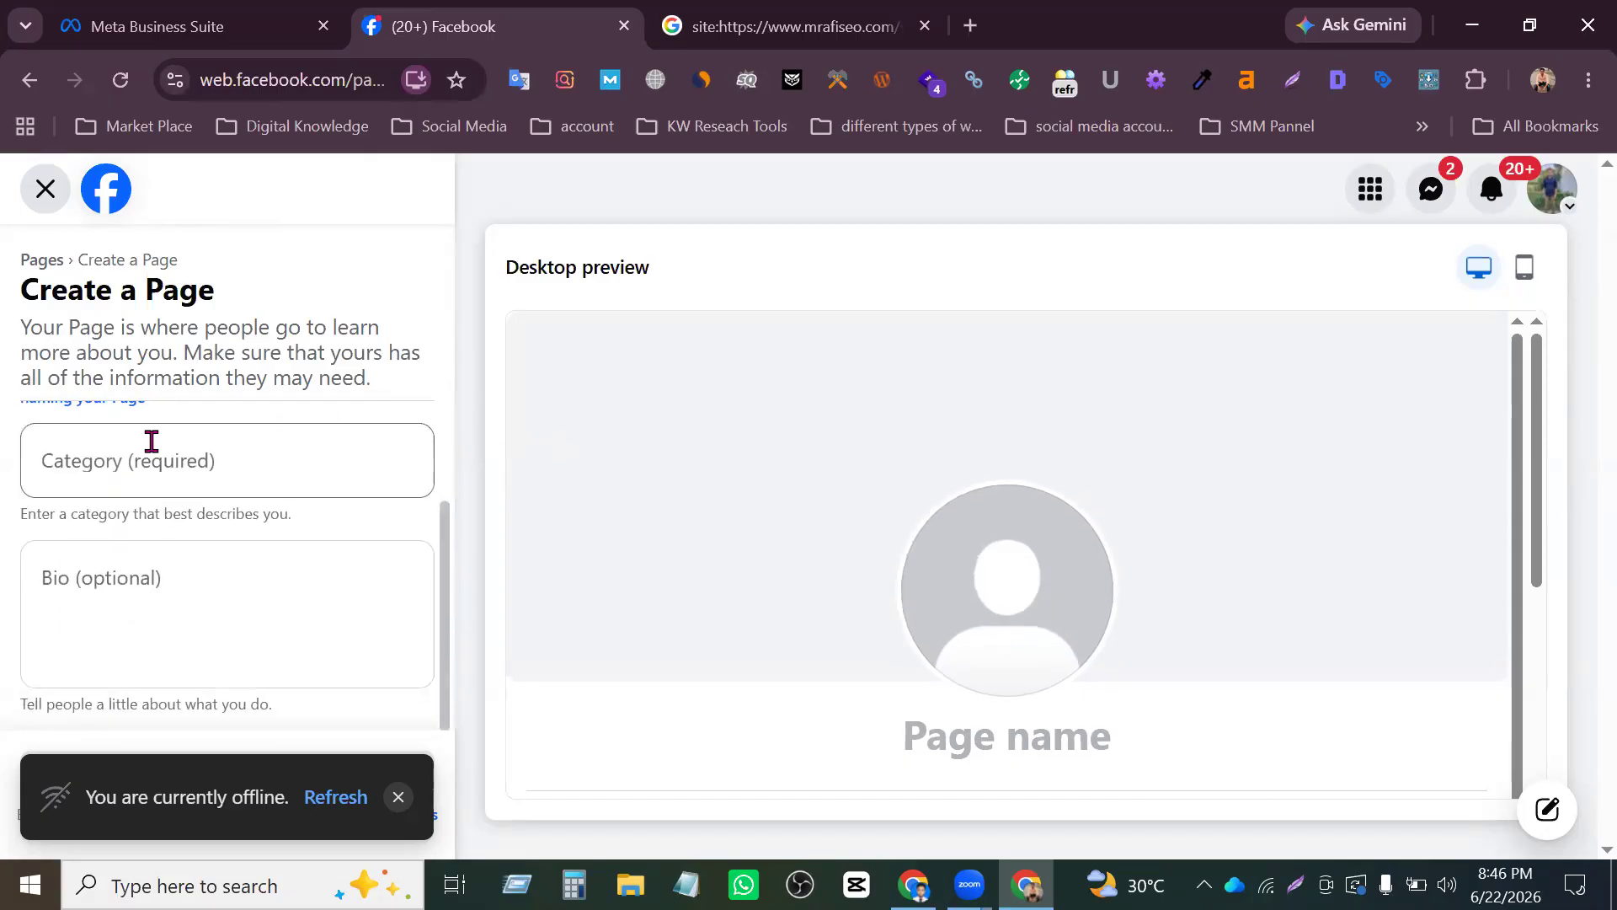
pyautogui.scroll(3, 152, 441)
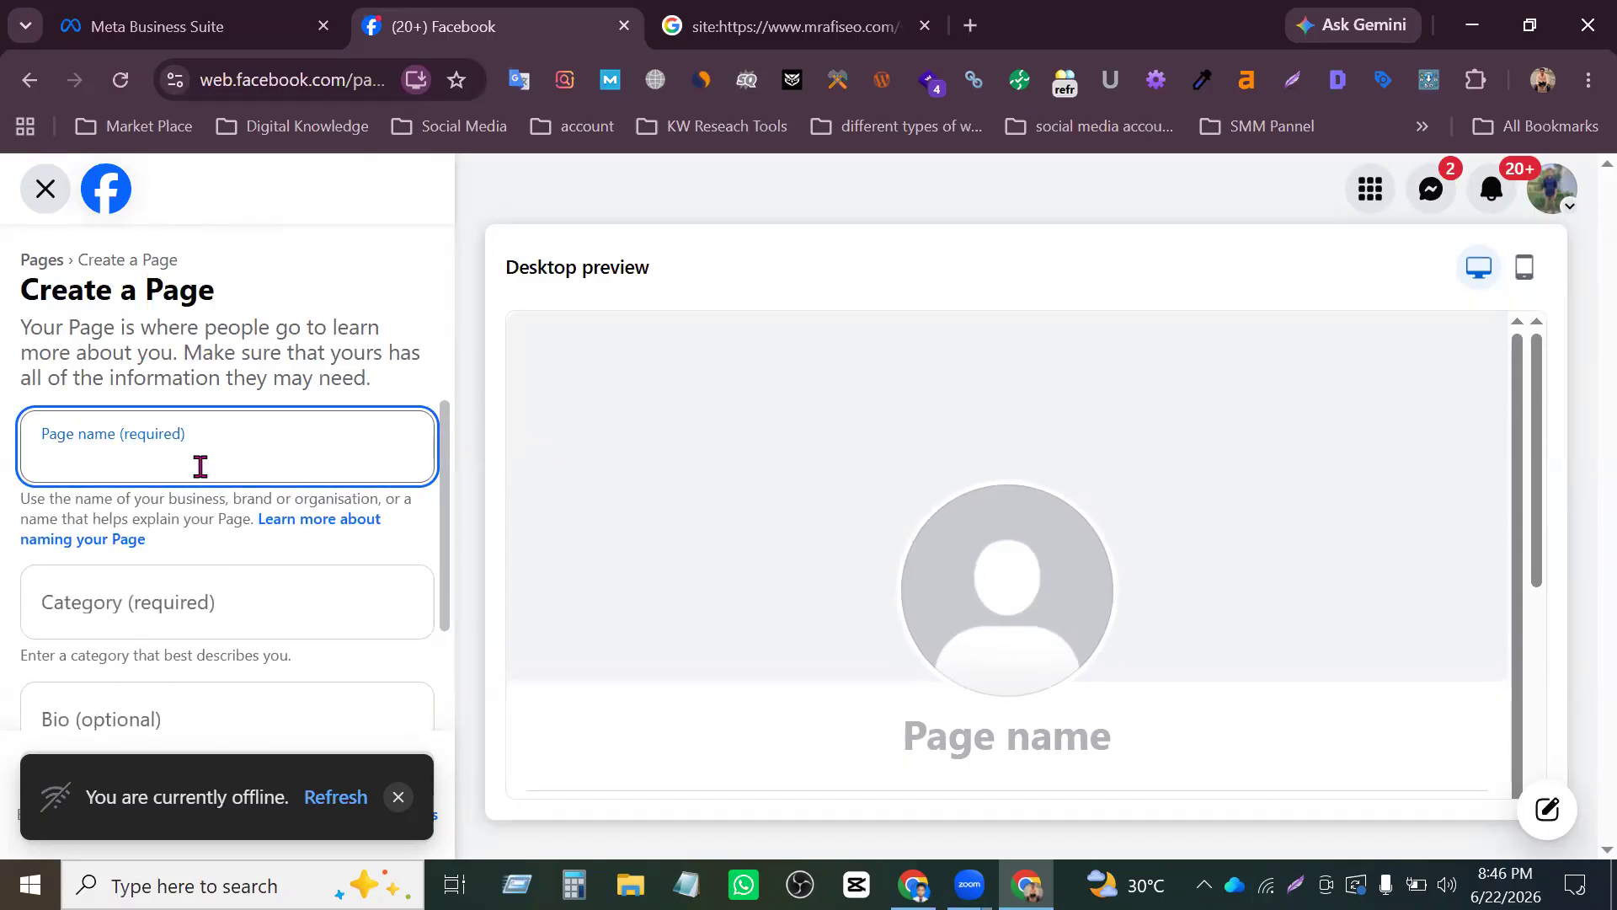
# - Enter "Digital Marketing Agency" as the new Page's name
pyautogui.write('Di')
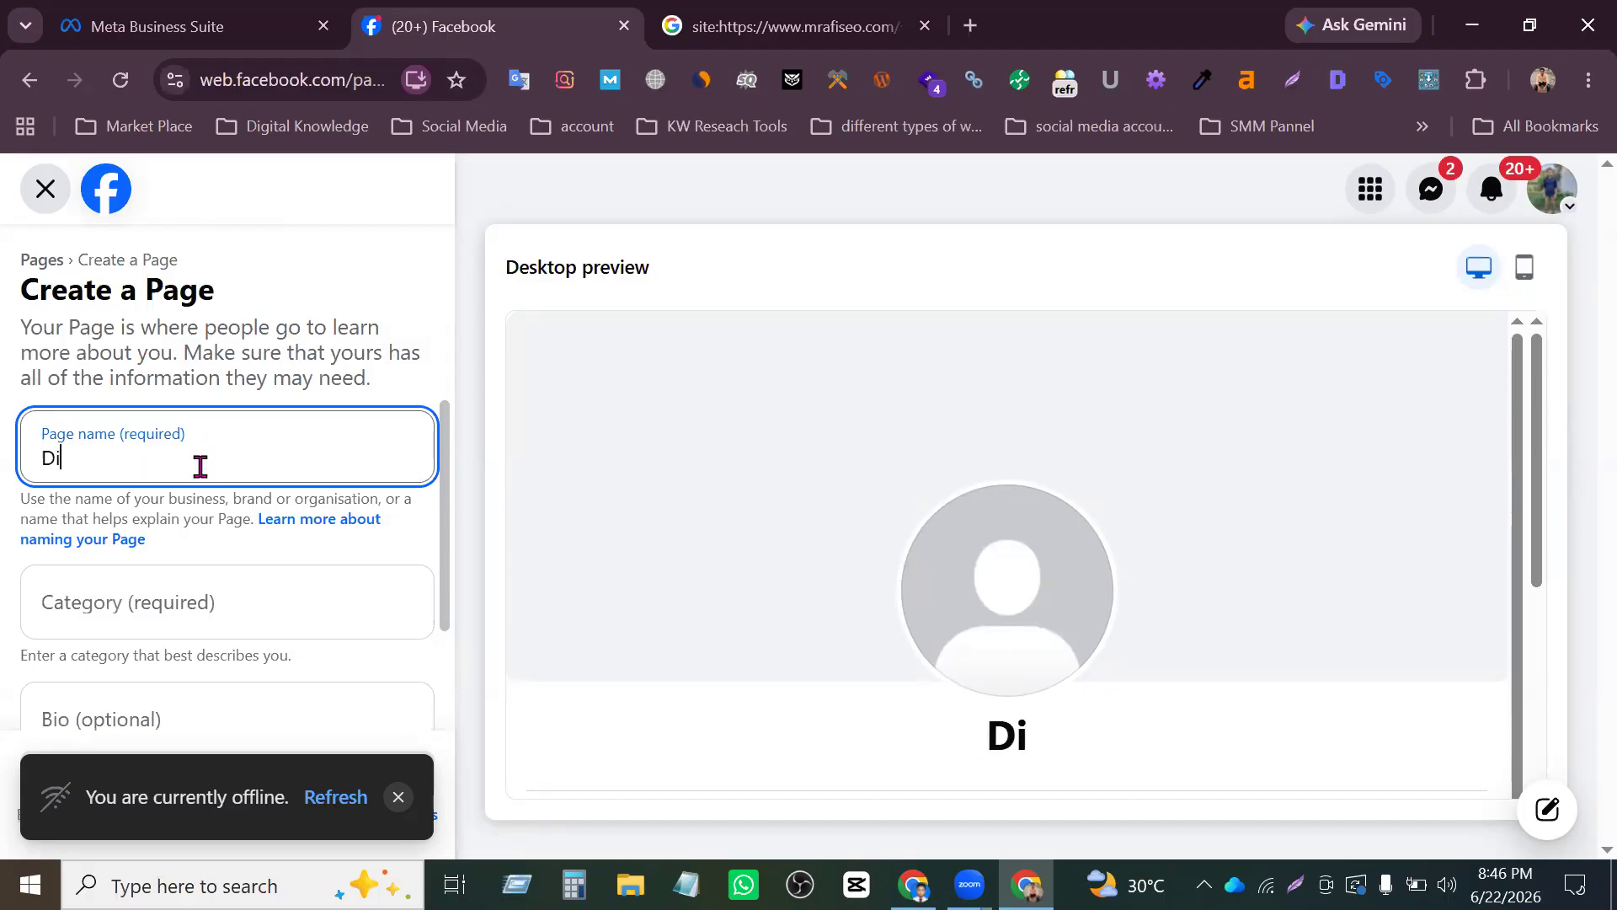
pyautogui.write('gital')
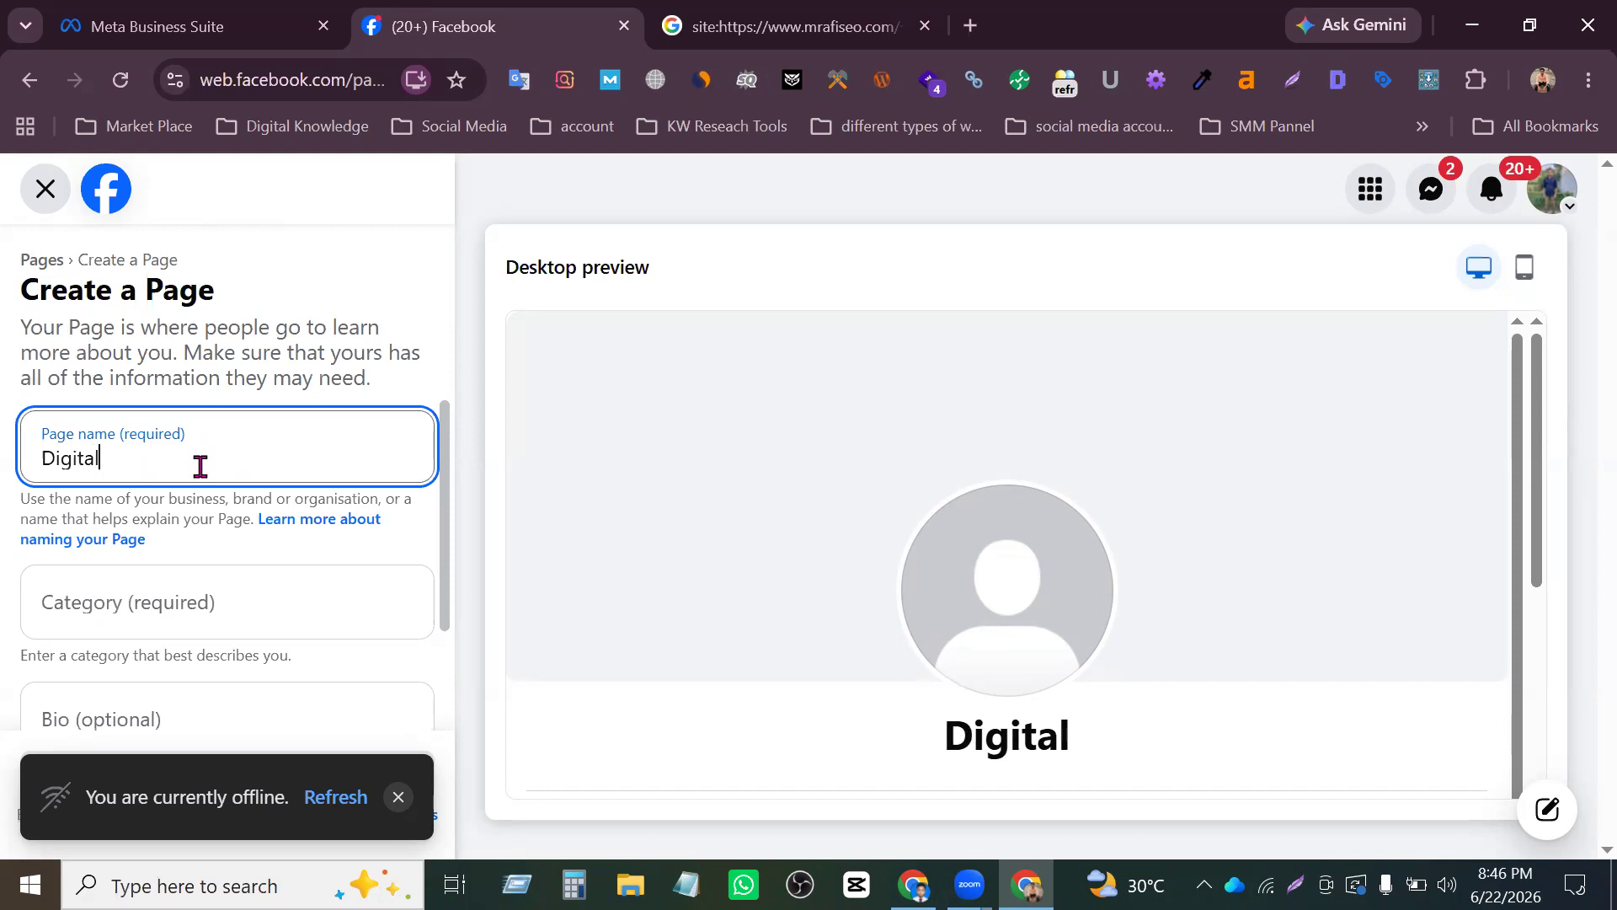
pyautogui.write(' Marke')
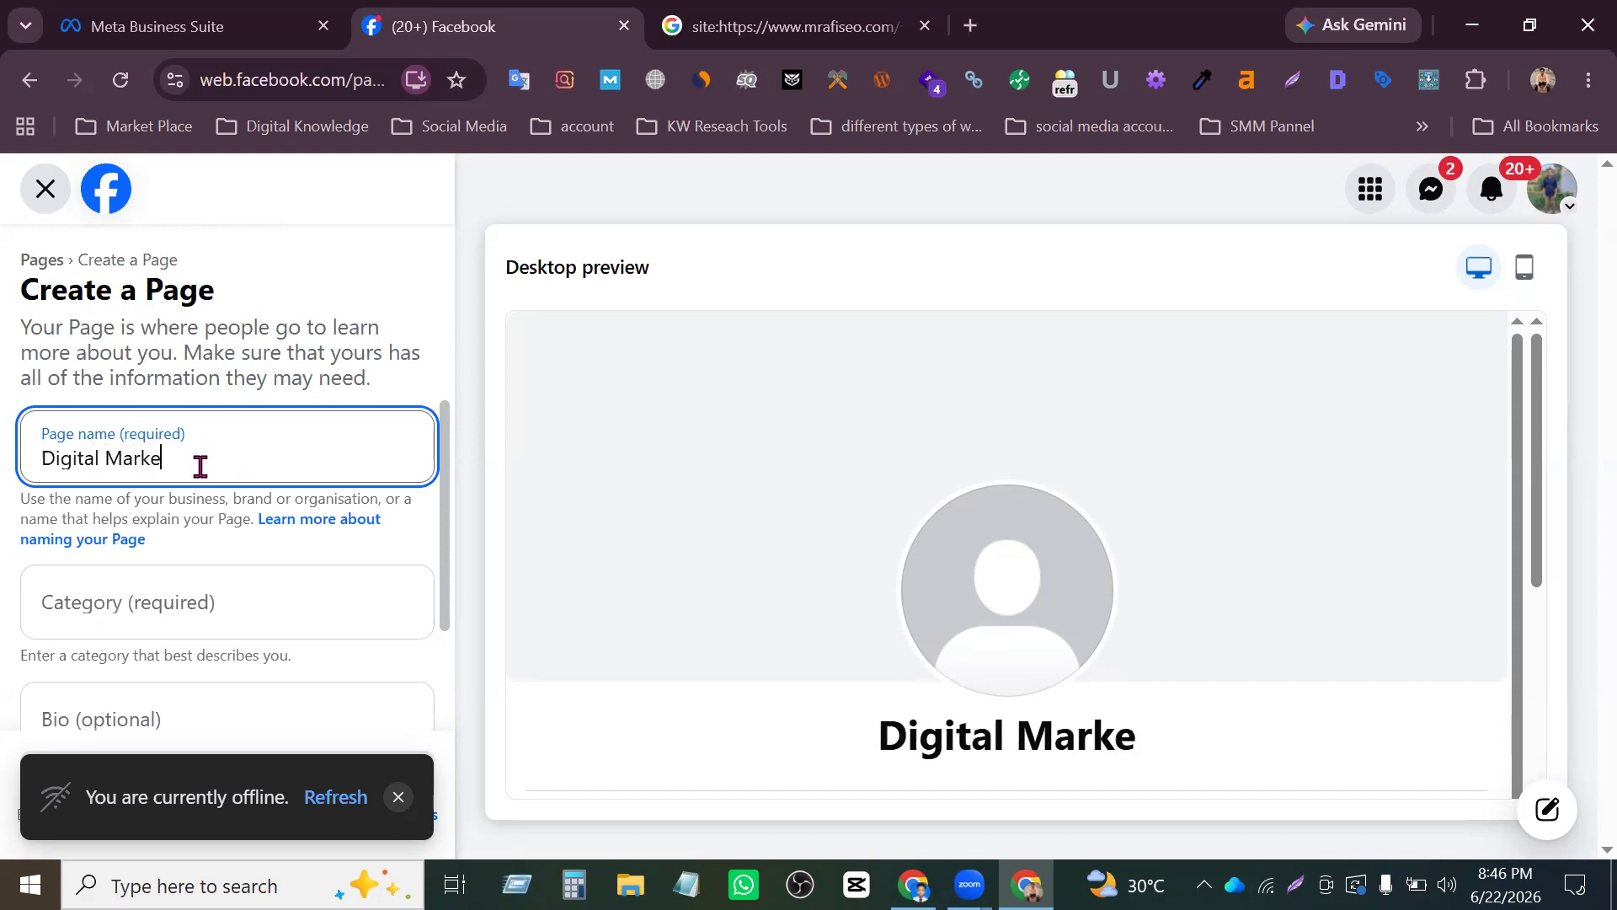
pyautogui.write('ting A')
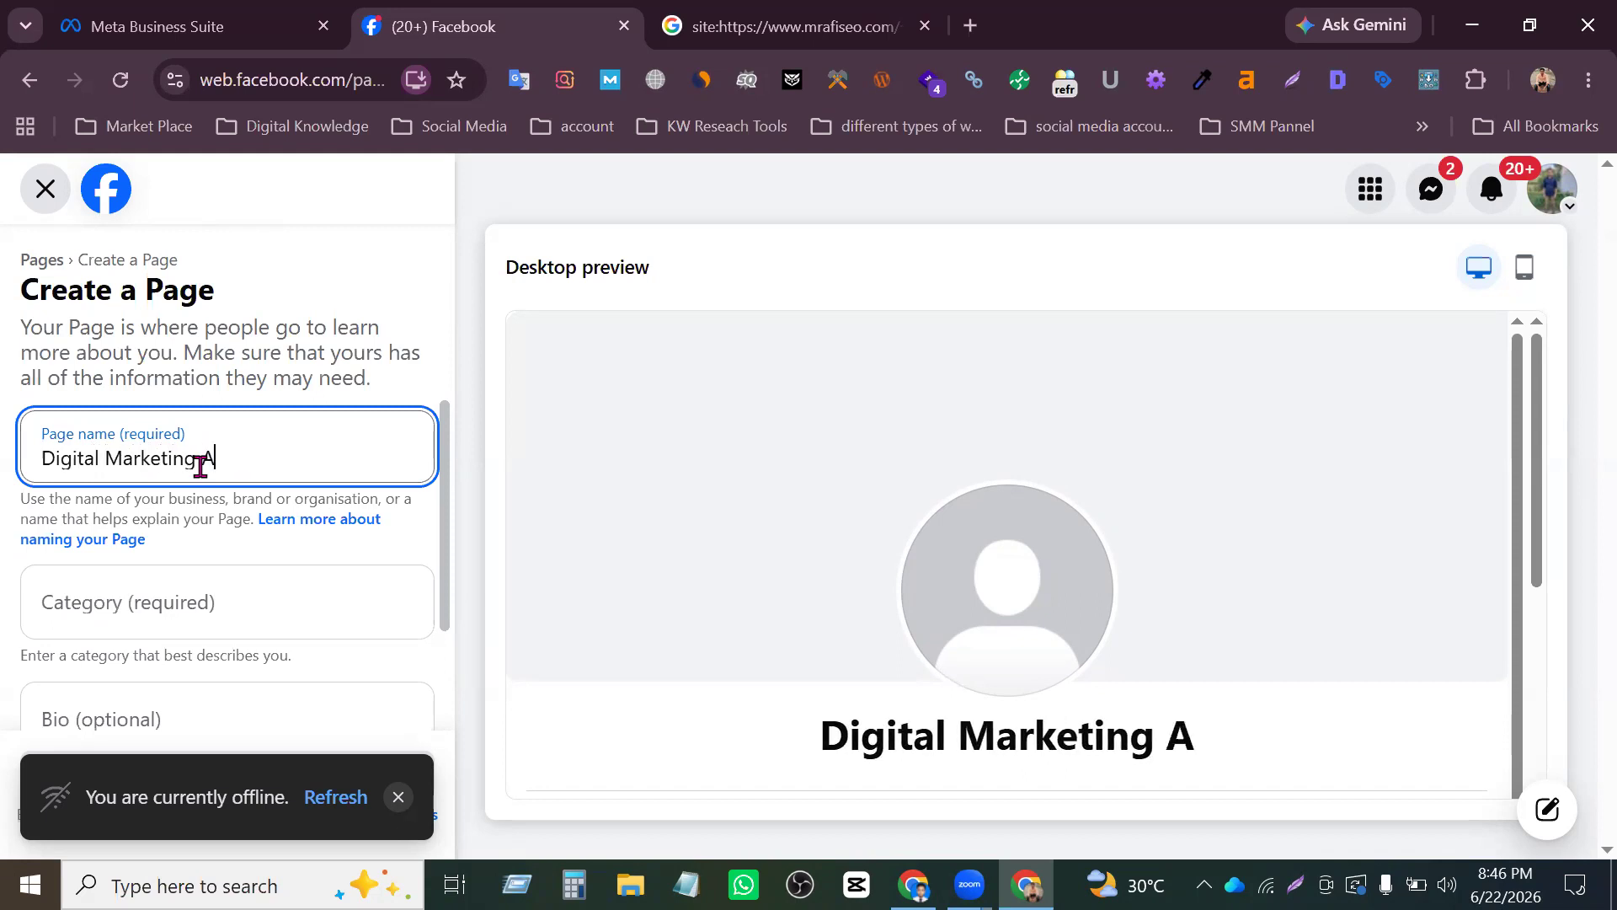
pyautogui.write('gench')
pyautogui.press('BackSpace')
pyautogui.write('y')
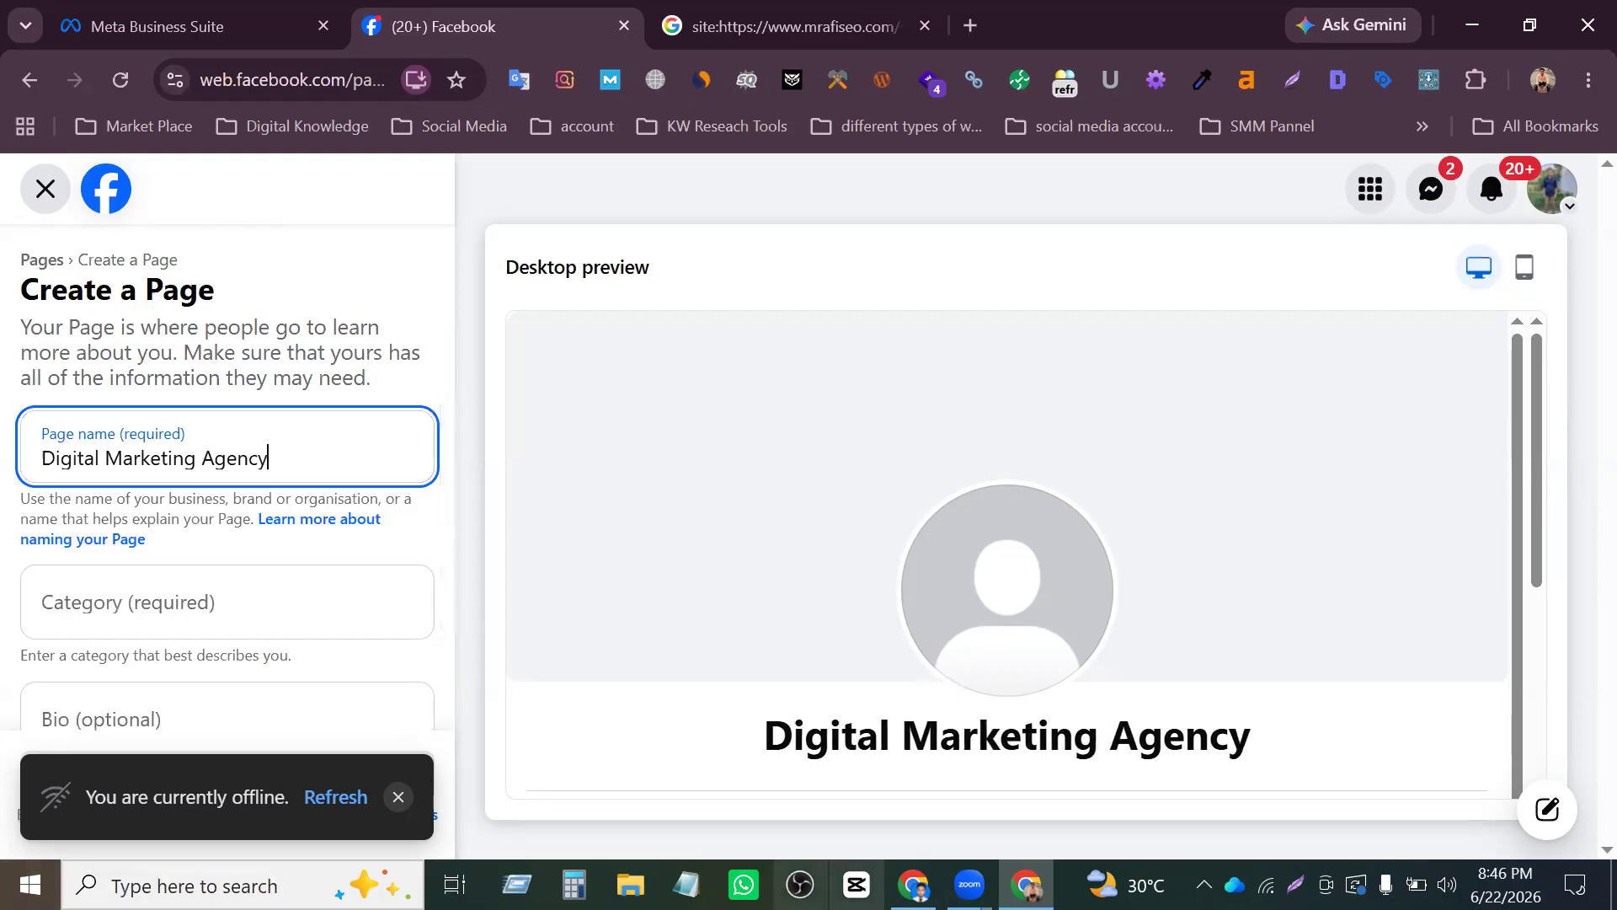
# - Check the new Page in the mobile preview and return to the desktop preview
pyautogui.scroll(-3, 1533, 416)
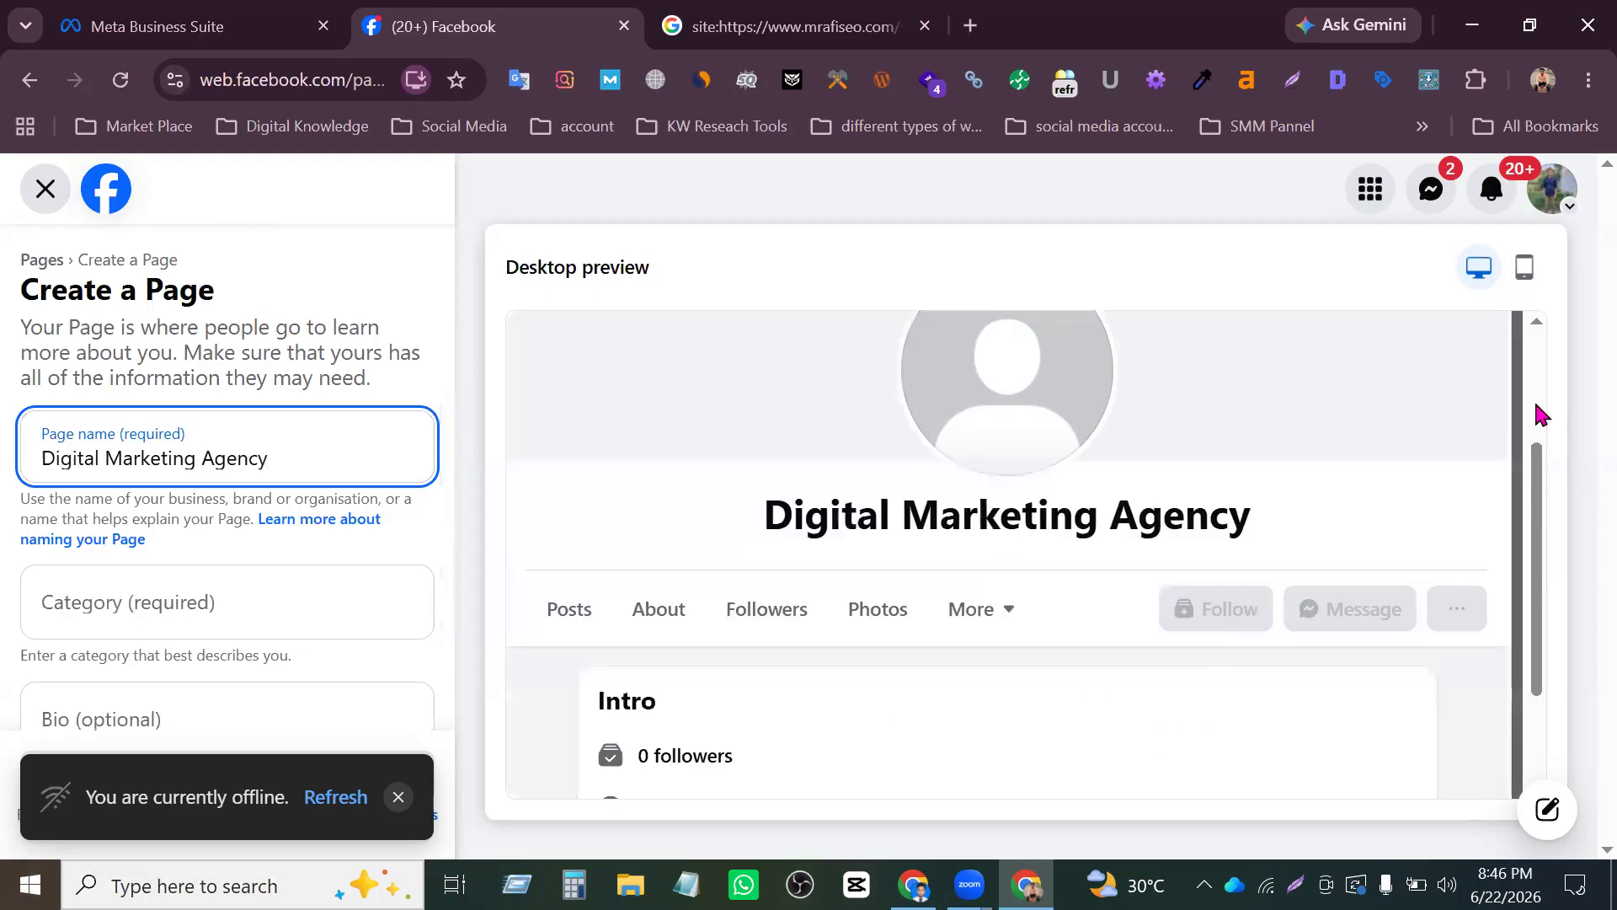
pyautogui.click(1533, 268)
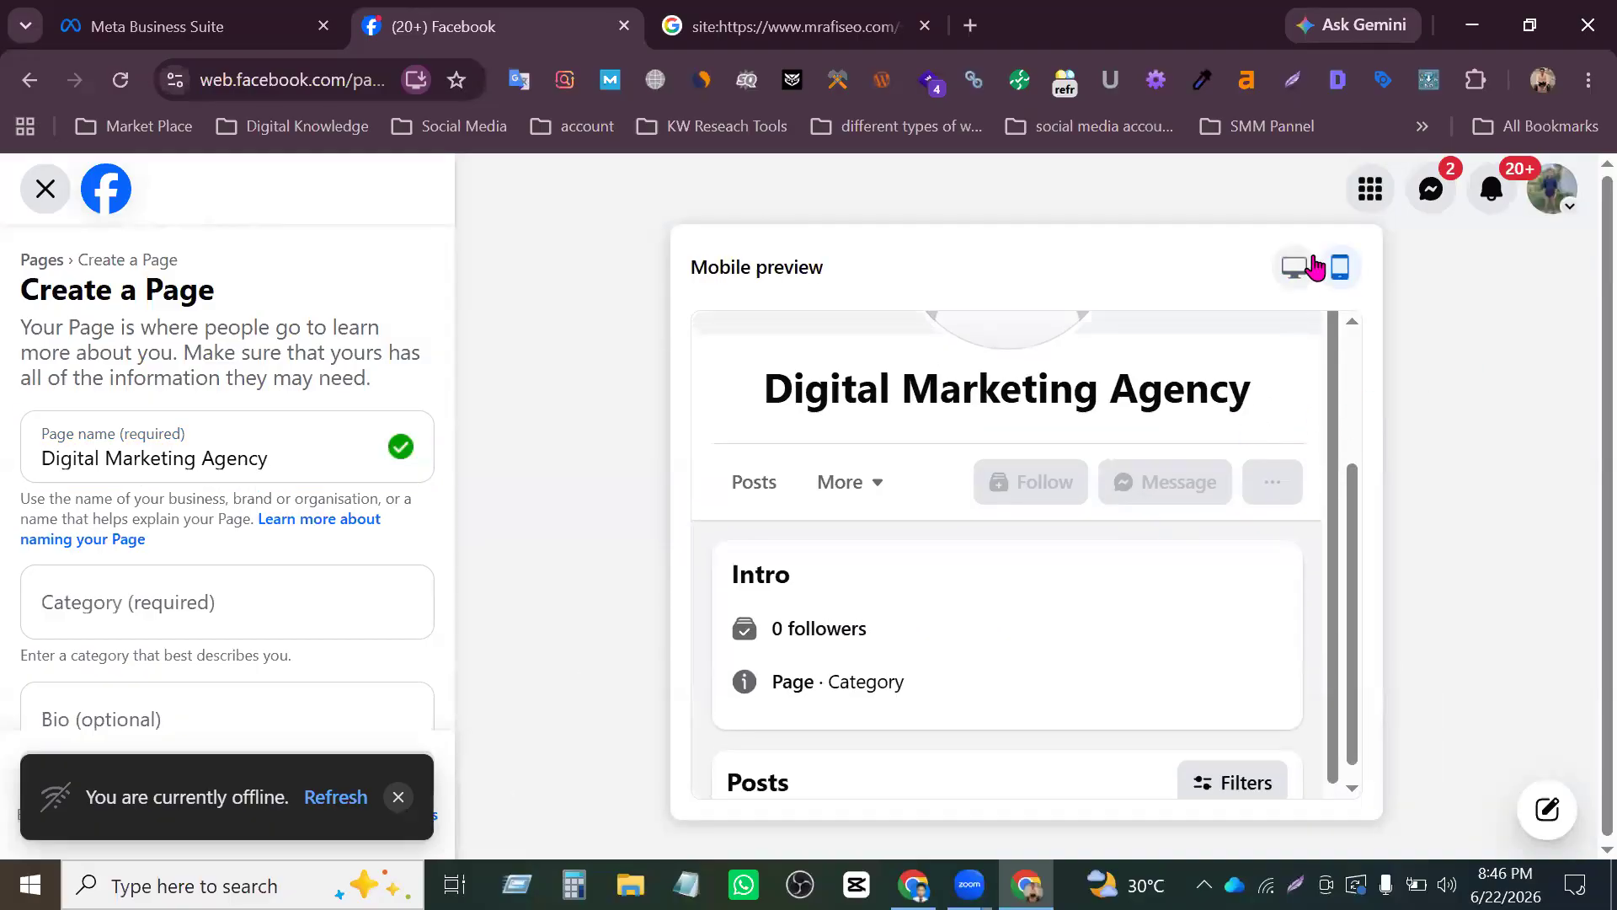
pyautogui.click(1297, 270)
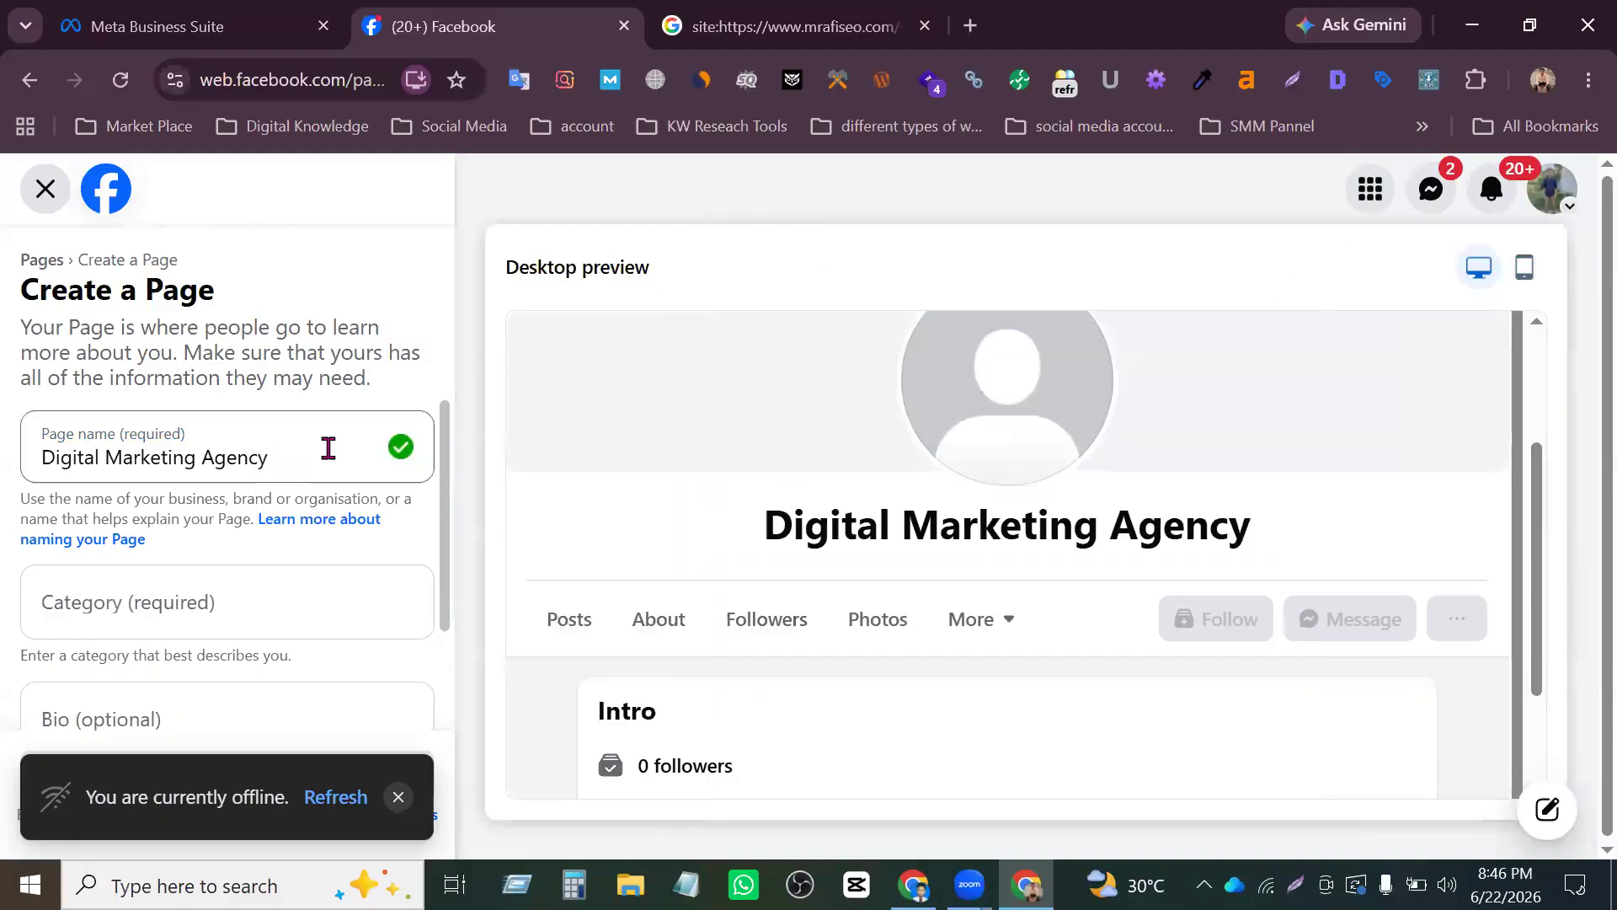
# - Search the Page categories for "ma" to try matching a category to the Page name
pyautogui.scroll(-1, 251, 640)
pyautogui.scroll(-2, 231, 573)
pyautogui.scroll(2, 215, 531)
pyautogui.scroll(-2, 217, 566)
pyautogui.scroll(2, 221, 556)
pyautogui.click(212, 612)
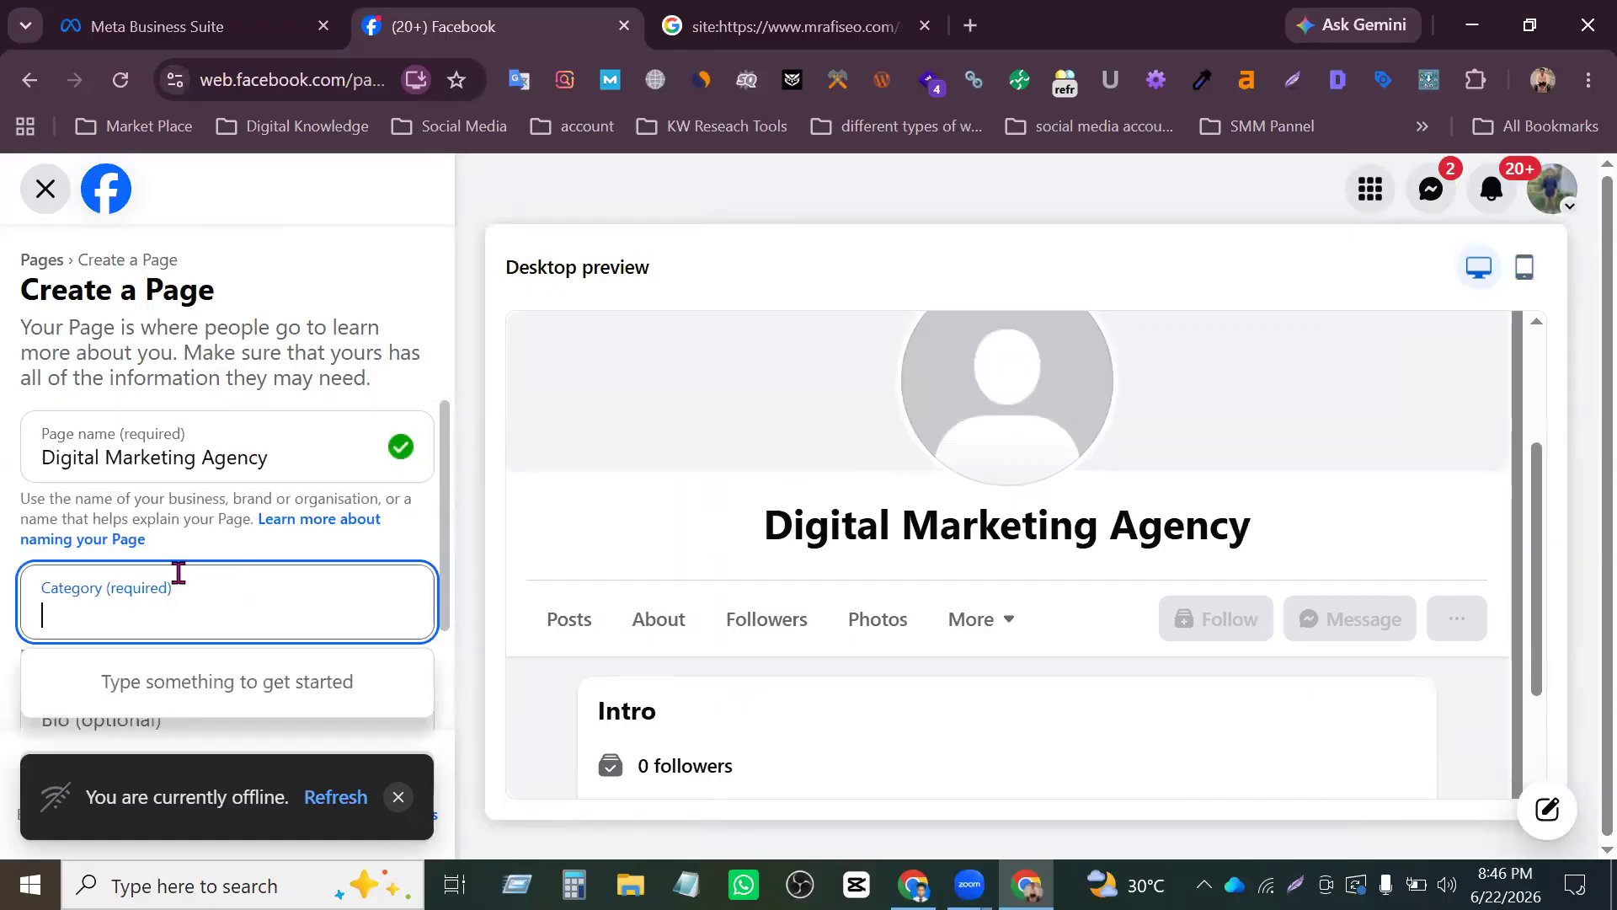
pyautogui.moveTo(314, 458); pyautogui.dragTo(58, 426)
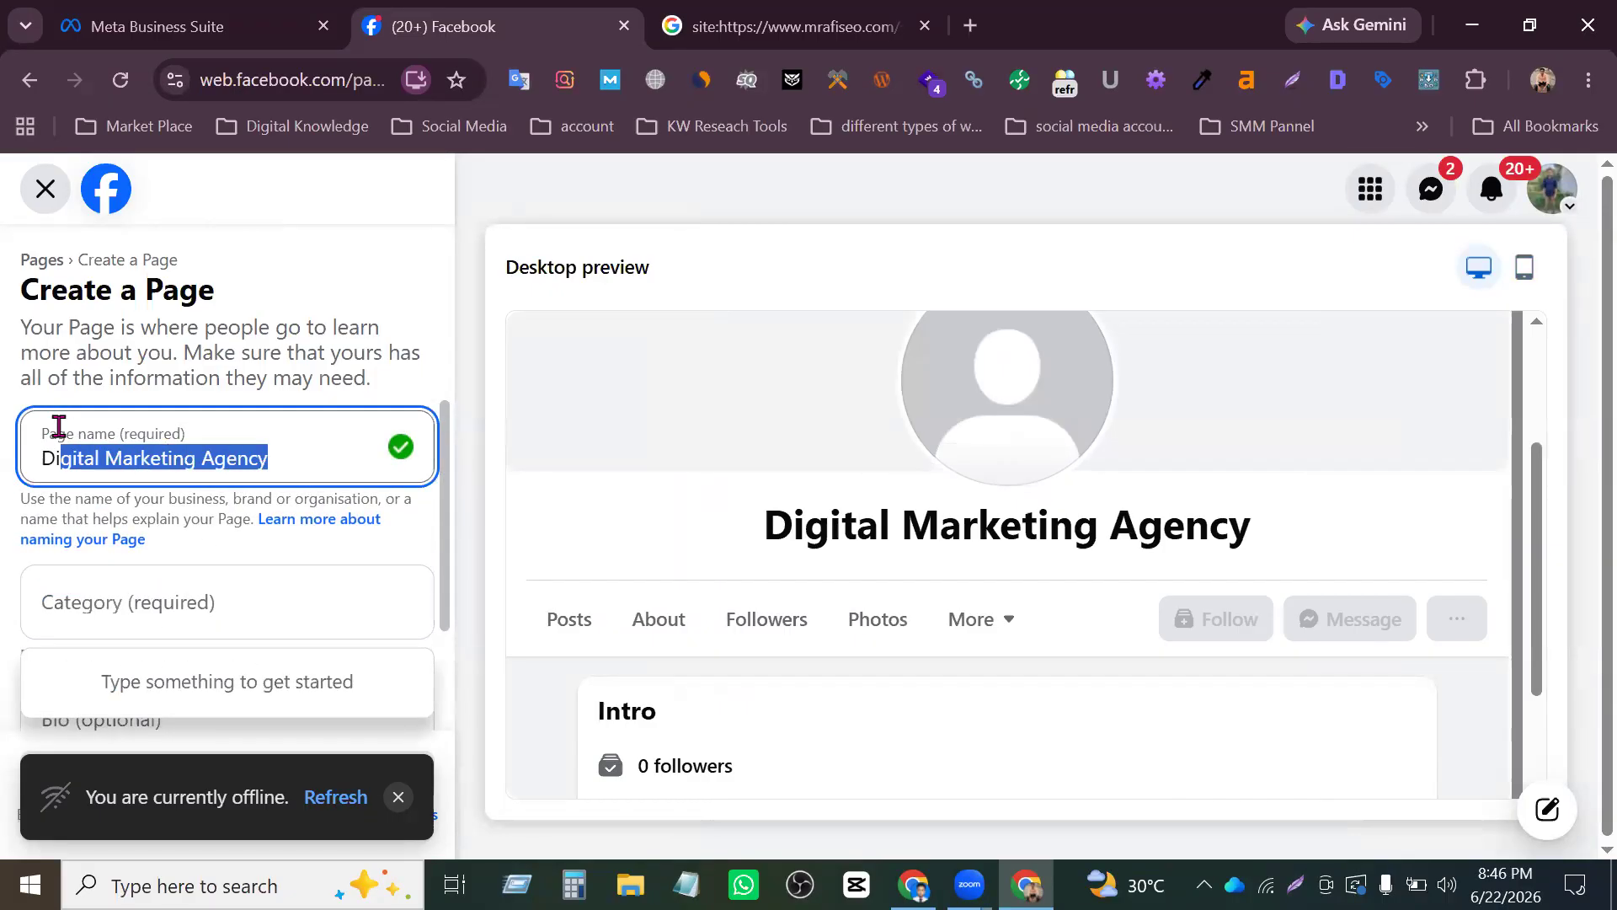
pyautogui.click(145, 598)
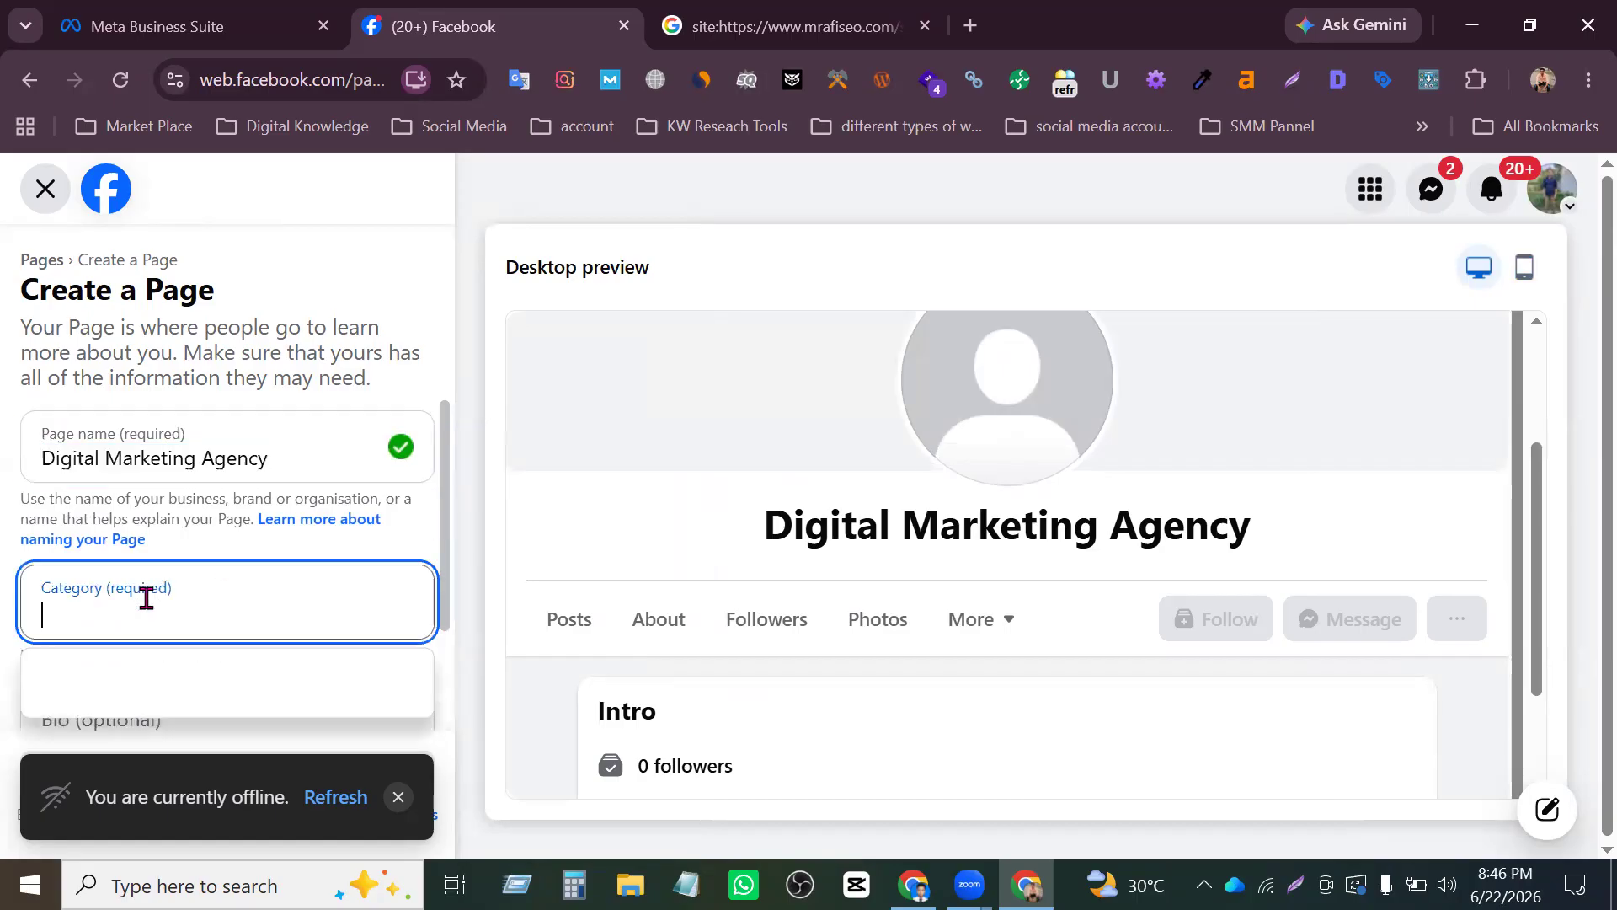
pyautogui.moveTo(275, 458); pyautogui.dragTo(51, 458)
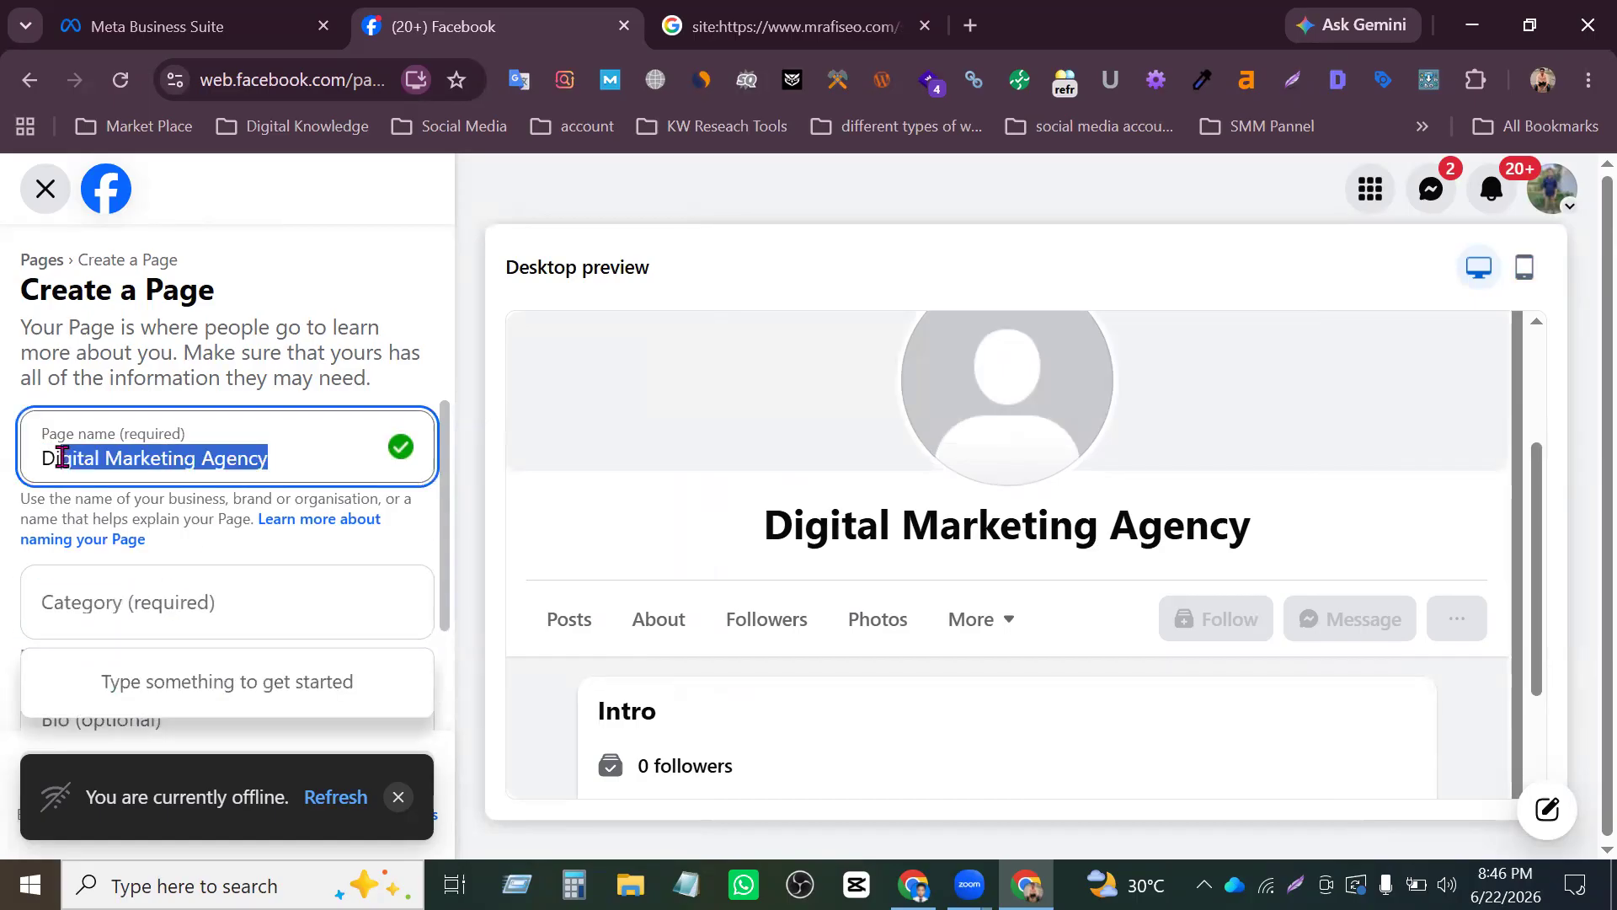
pyautogui.click(114, 618)
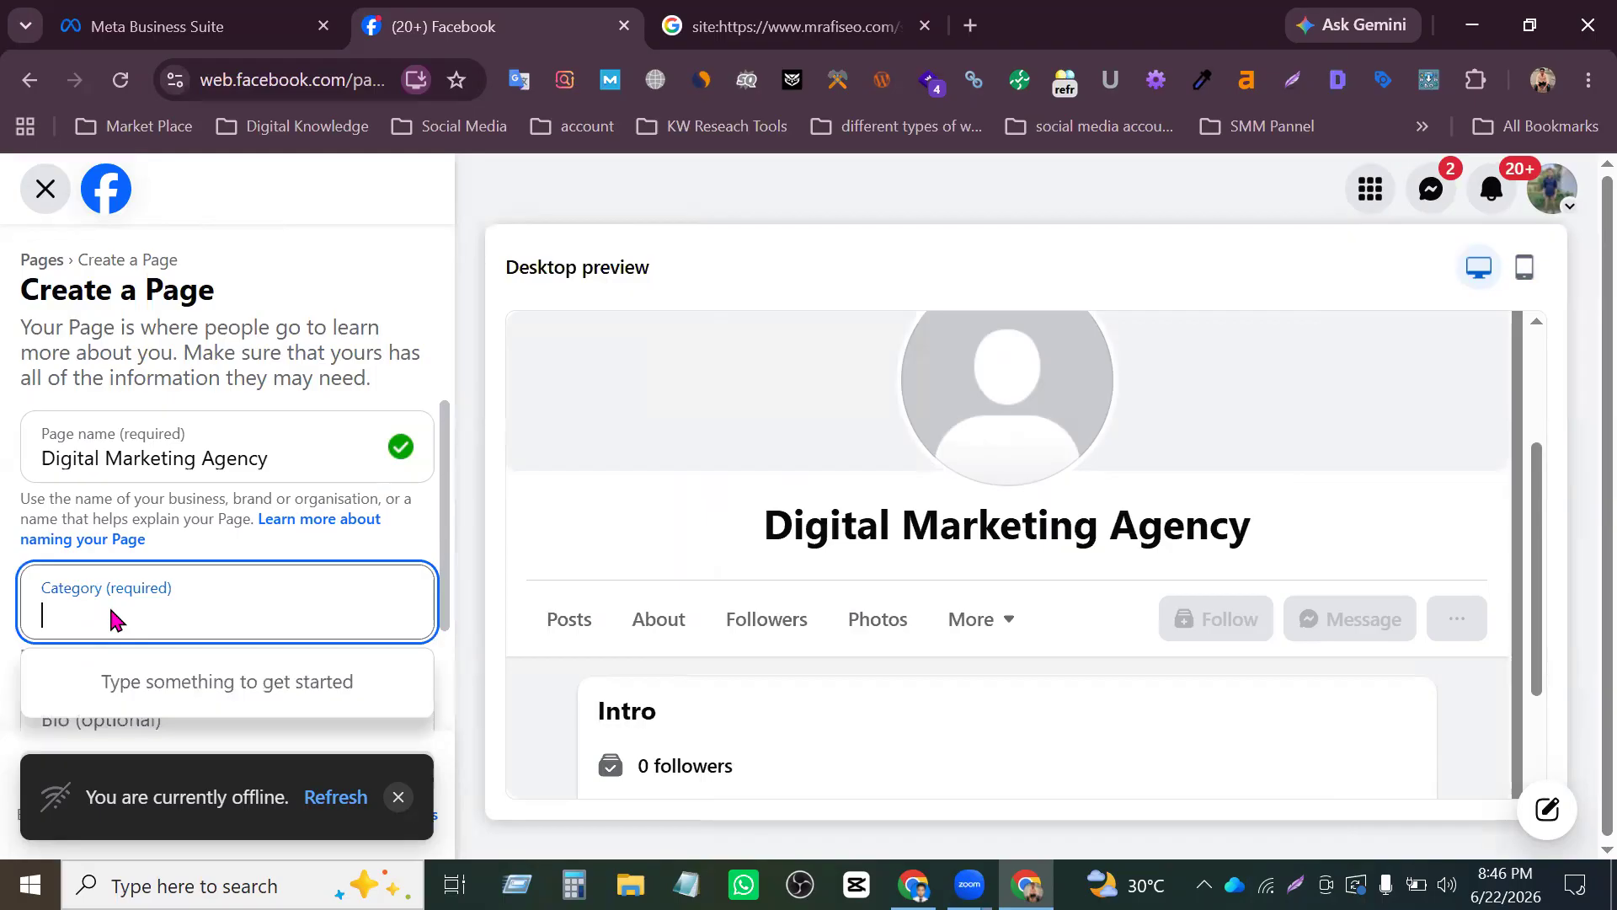
pyautogui.write('ma')
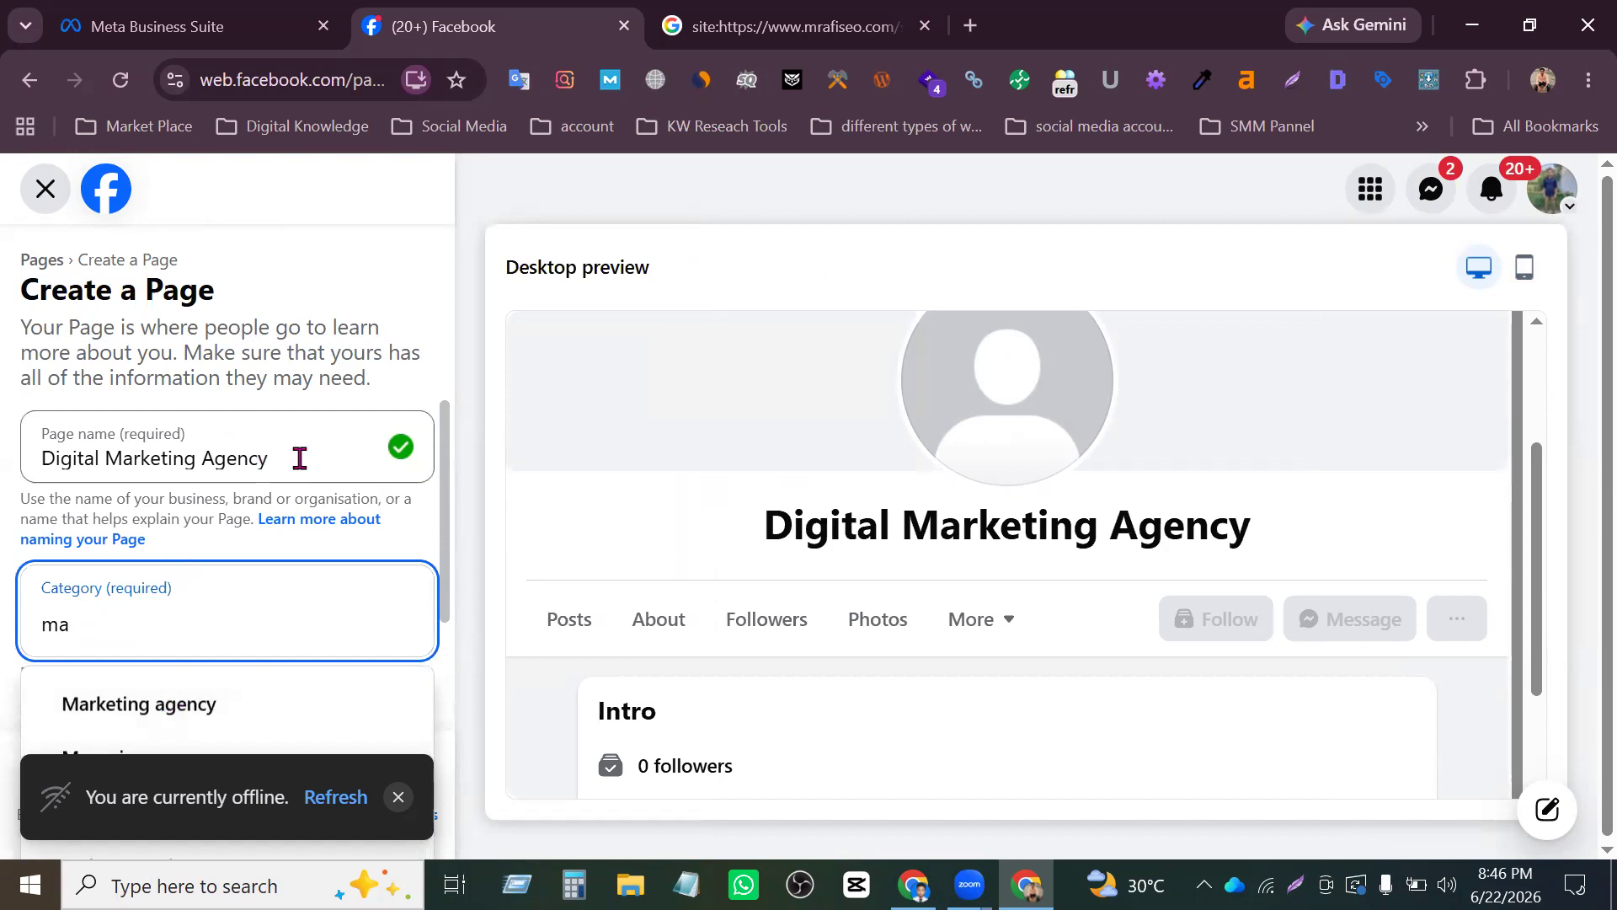
# - Replace the Page name with "Clothing" as an alternative example
pyautogui.moveTo(290, 459); pyautogui.dragTo(44, 470)
pyautogui.hotkey('ctrl', 'c')
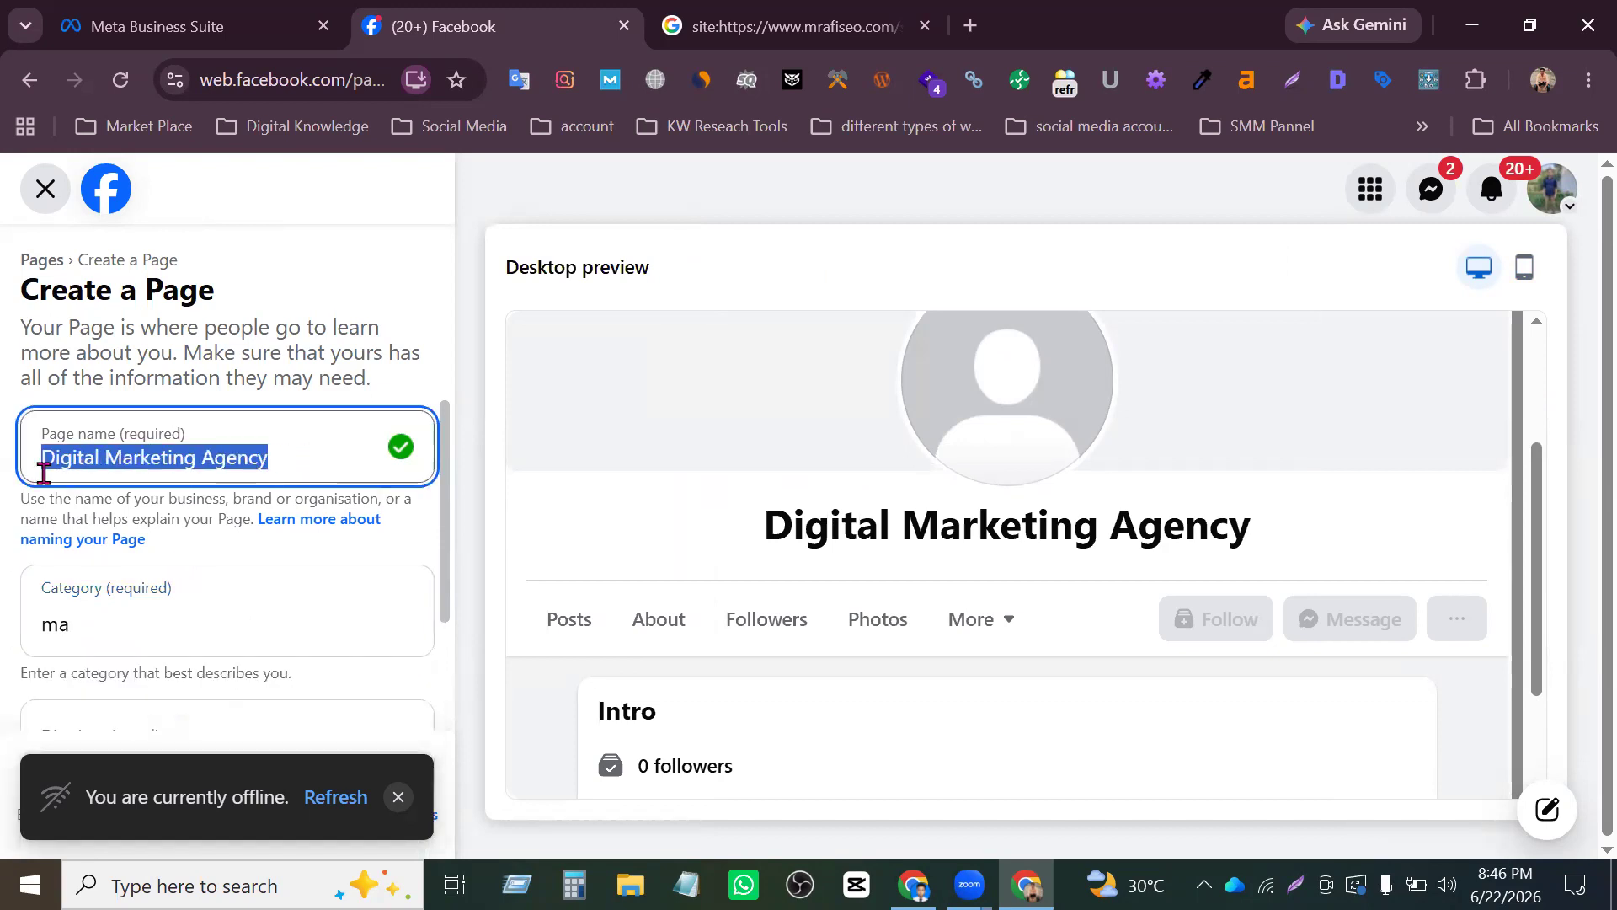
pyautogui.press('BackSpace')
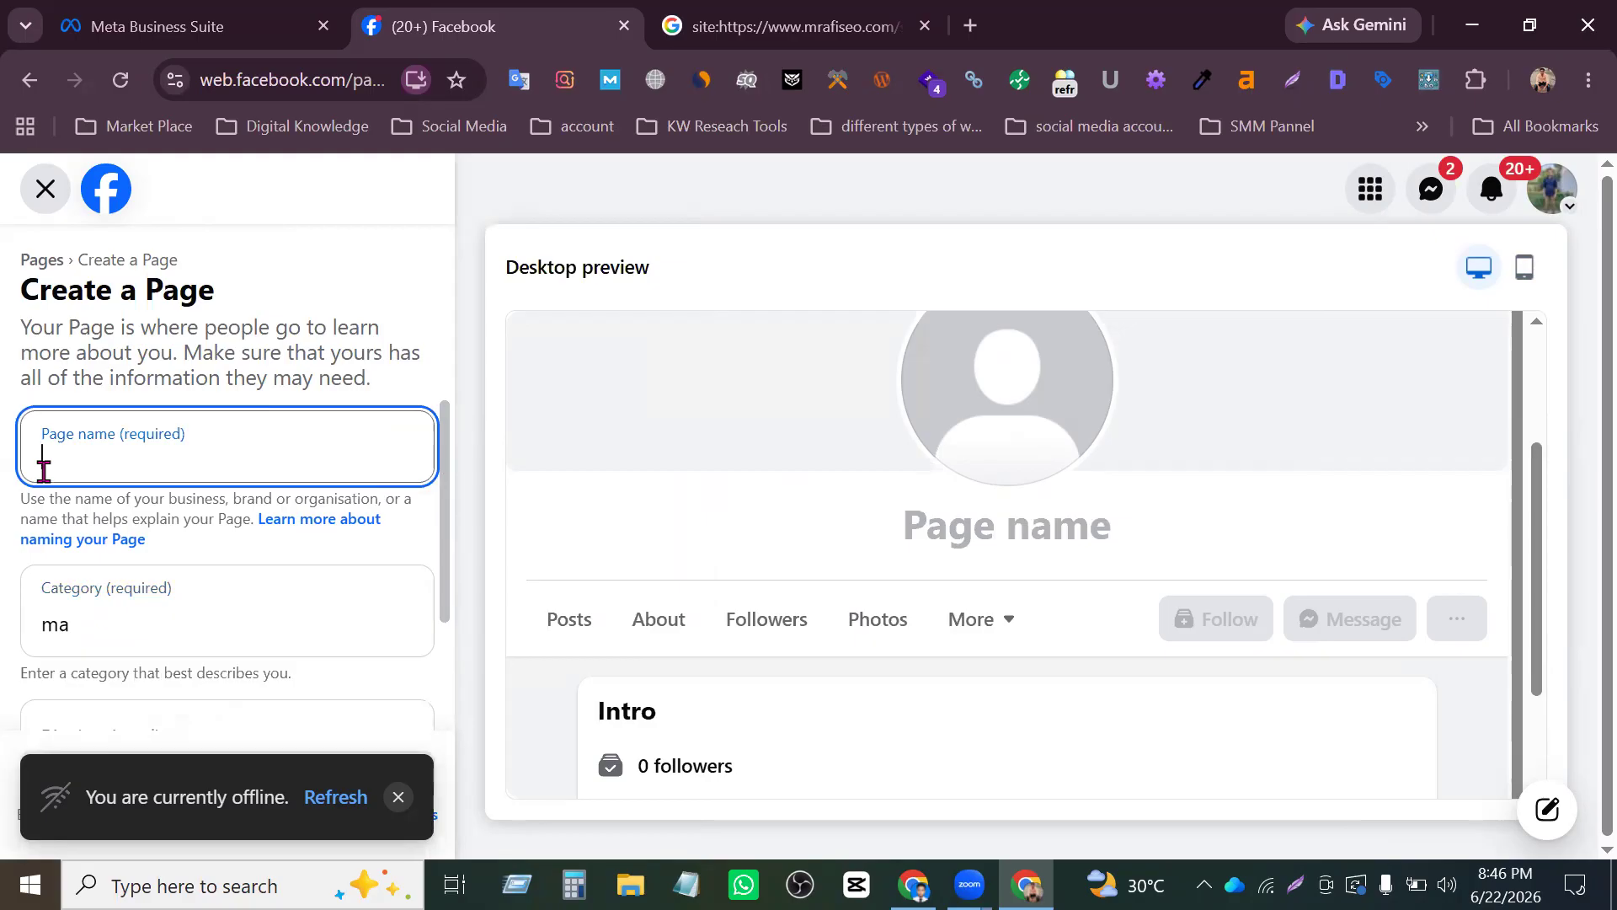
pyautogui.write('c')
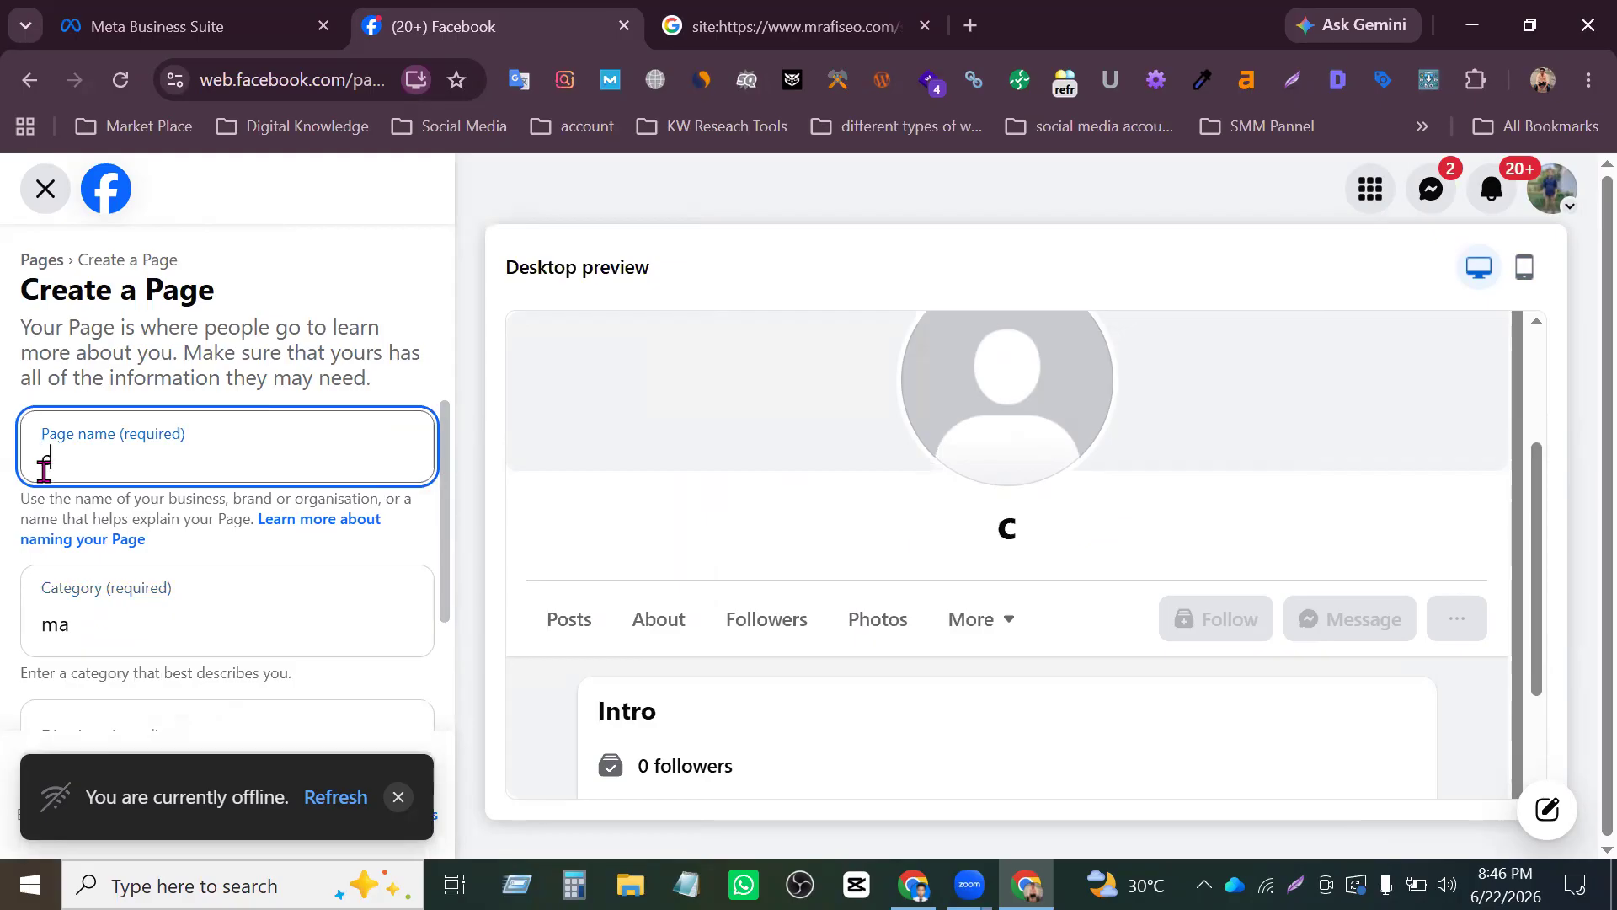
pyautogui.write('lothing')
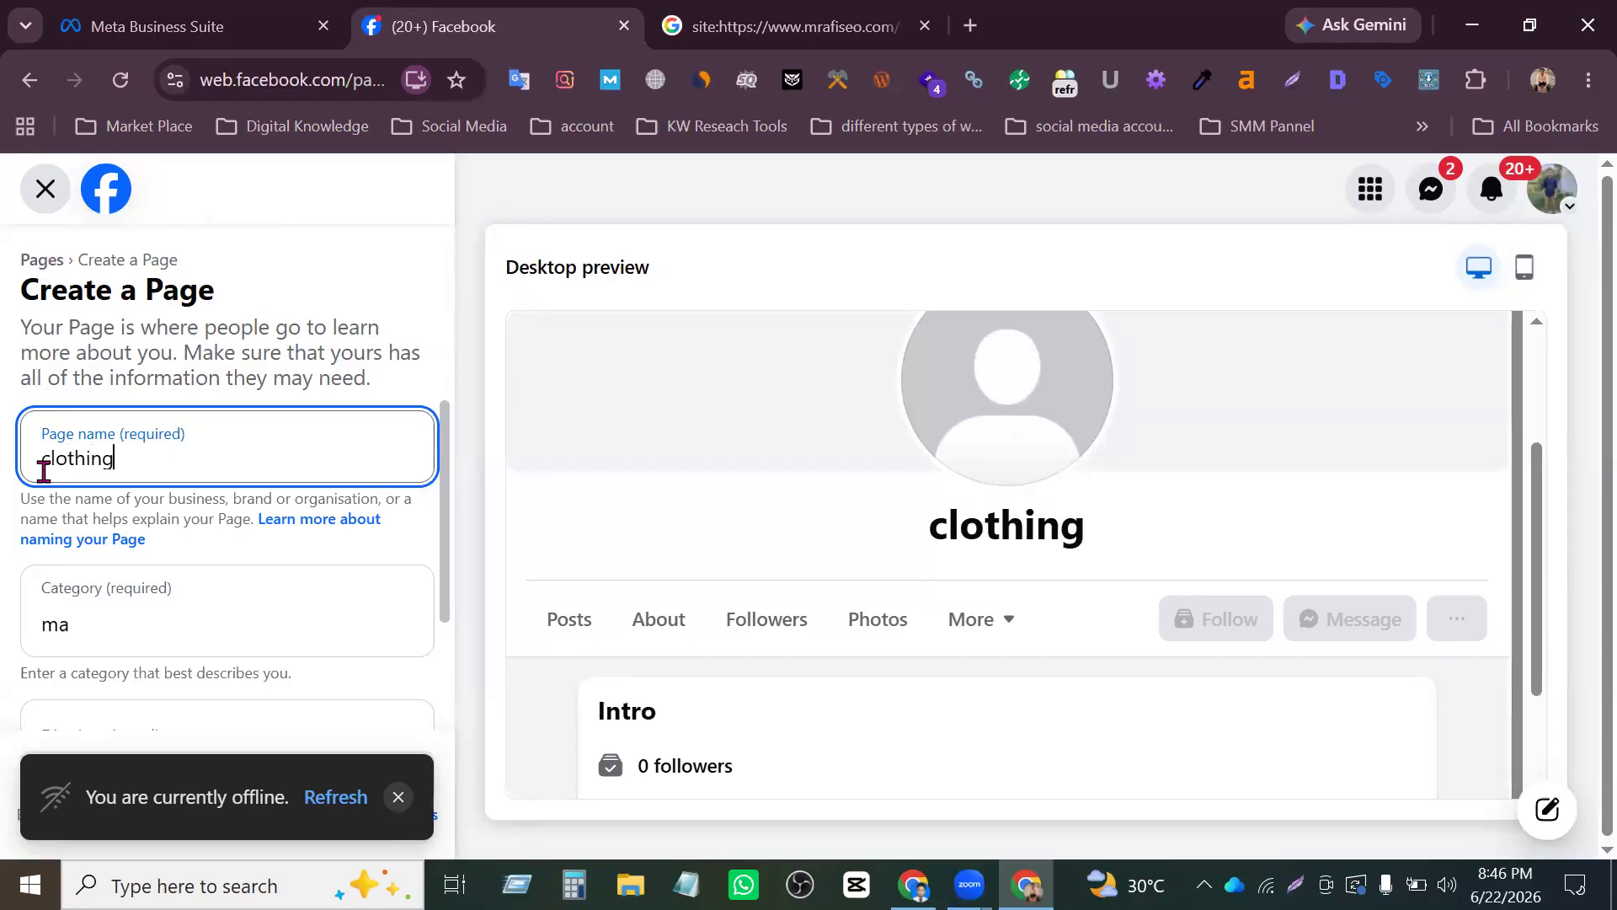
# - Search the Page categories for "cl" in place of the previous entry, then clear the category search
pyautogui.click(156, 623)
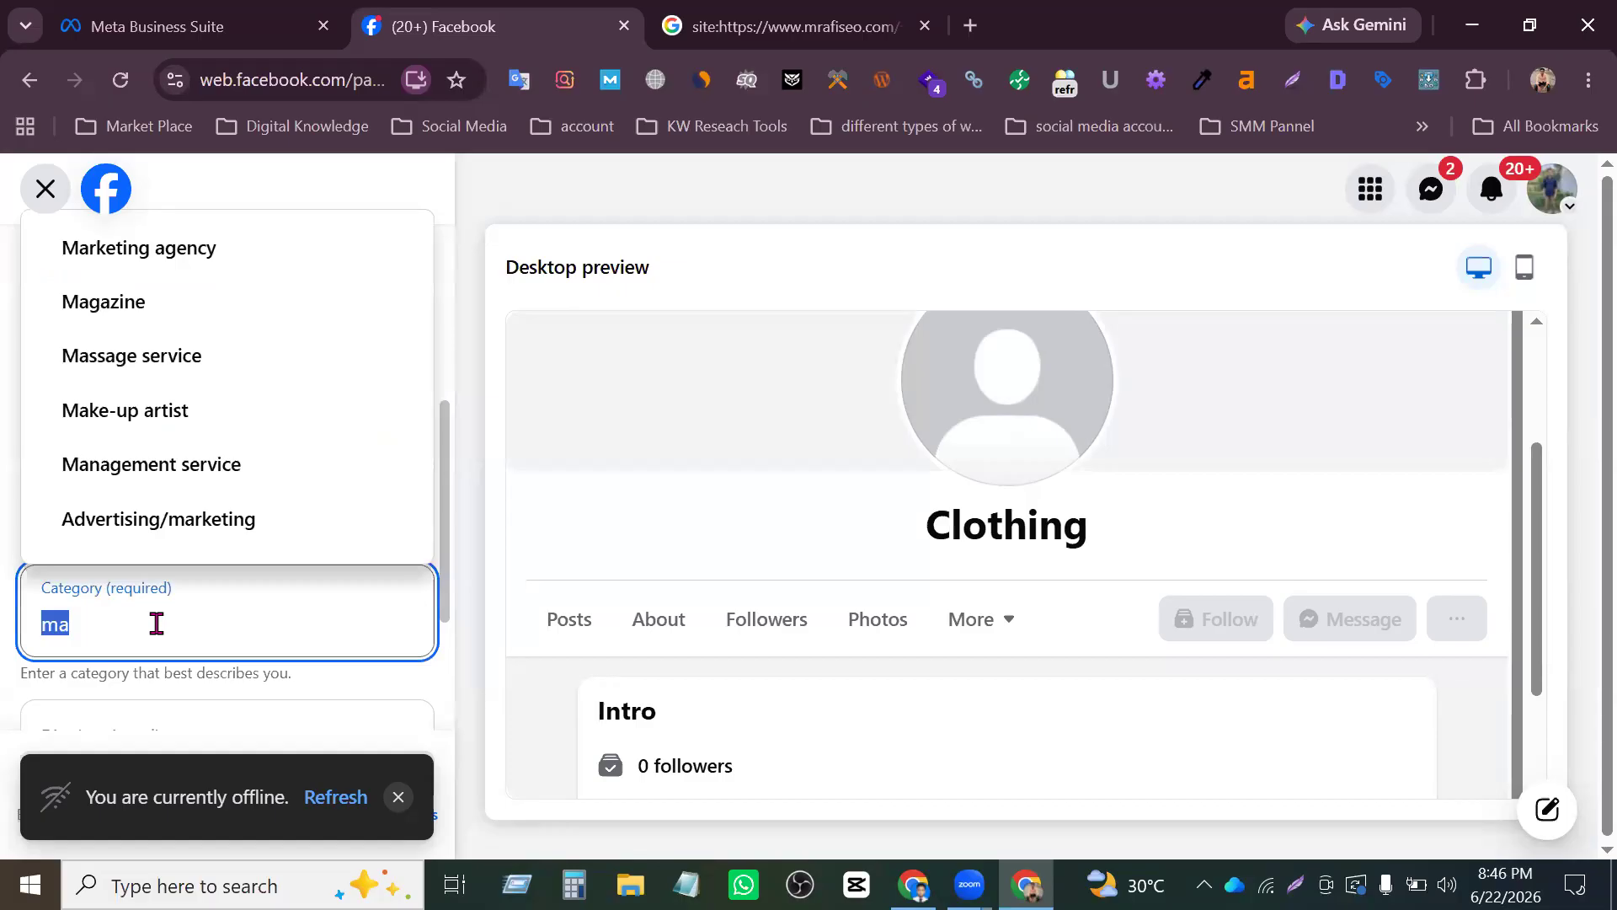
pyautogui.press('BackSpace')
pyautogui.write('cl')
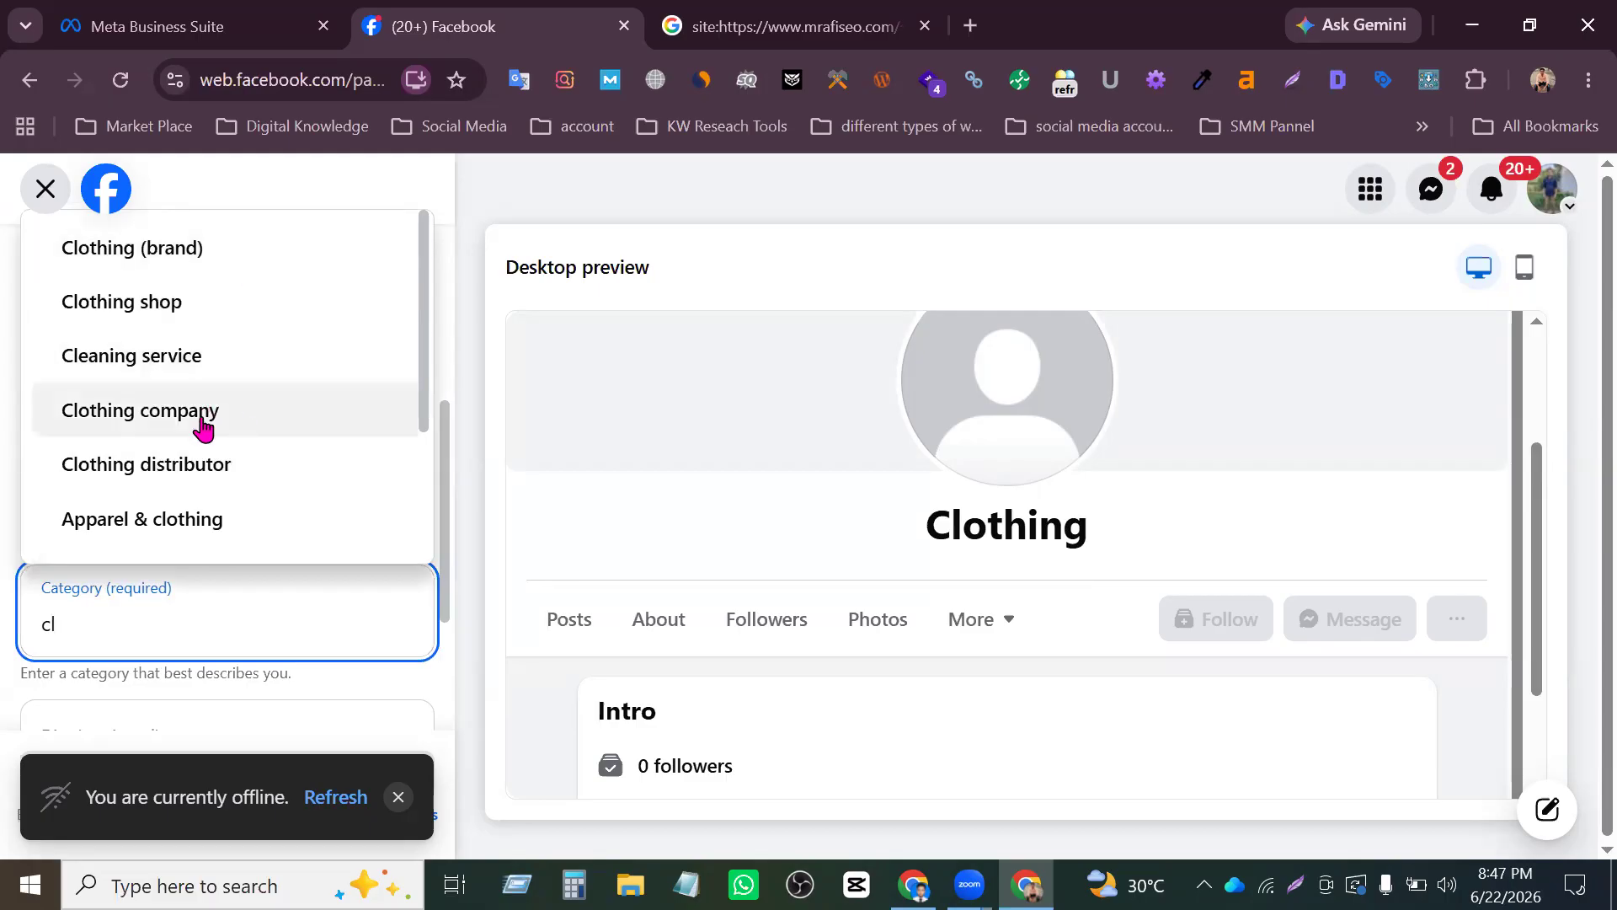
pyautogui.press('BackSpace')
pyautogui.press('BackSpace')
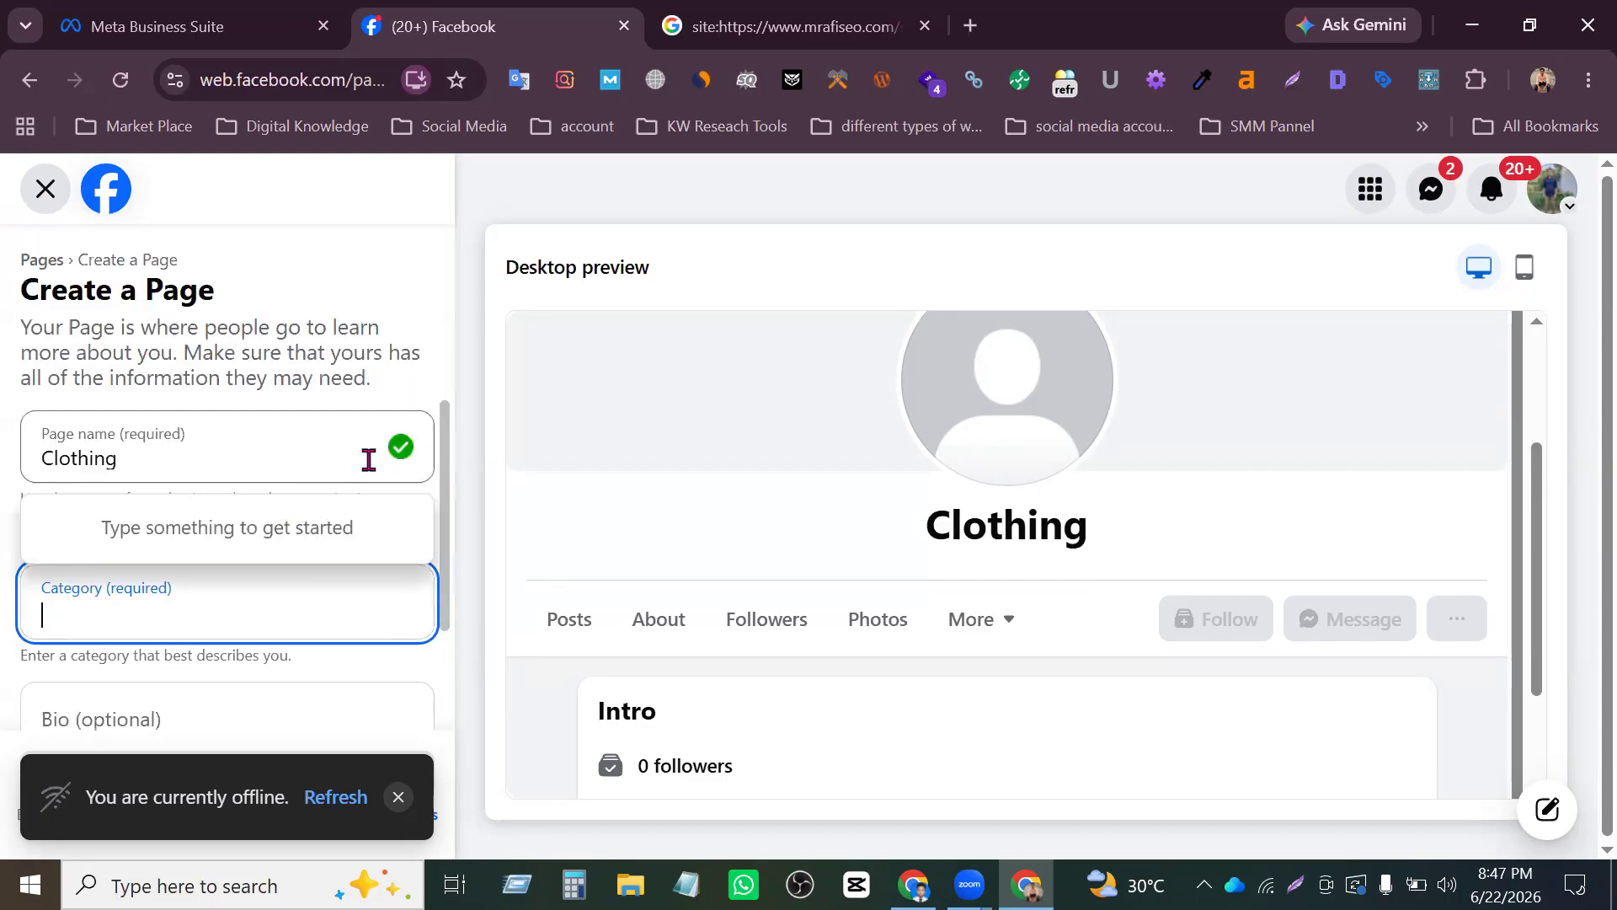
# - Change the Page name back to "Digital Marketing Agency"
pyautogui.click(478, 325)
pyautogui.moveTo(184, 456); pyautogui.dragTo(8, 450)
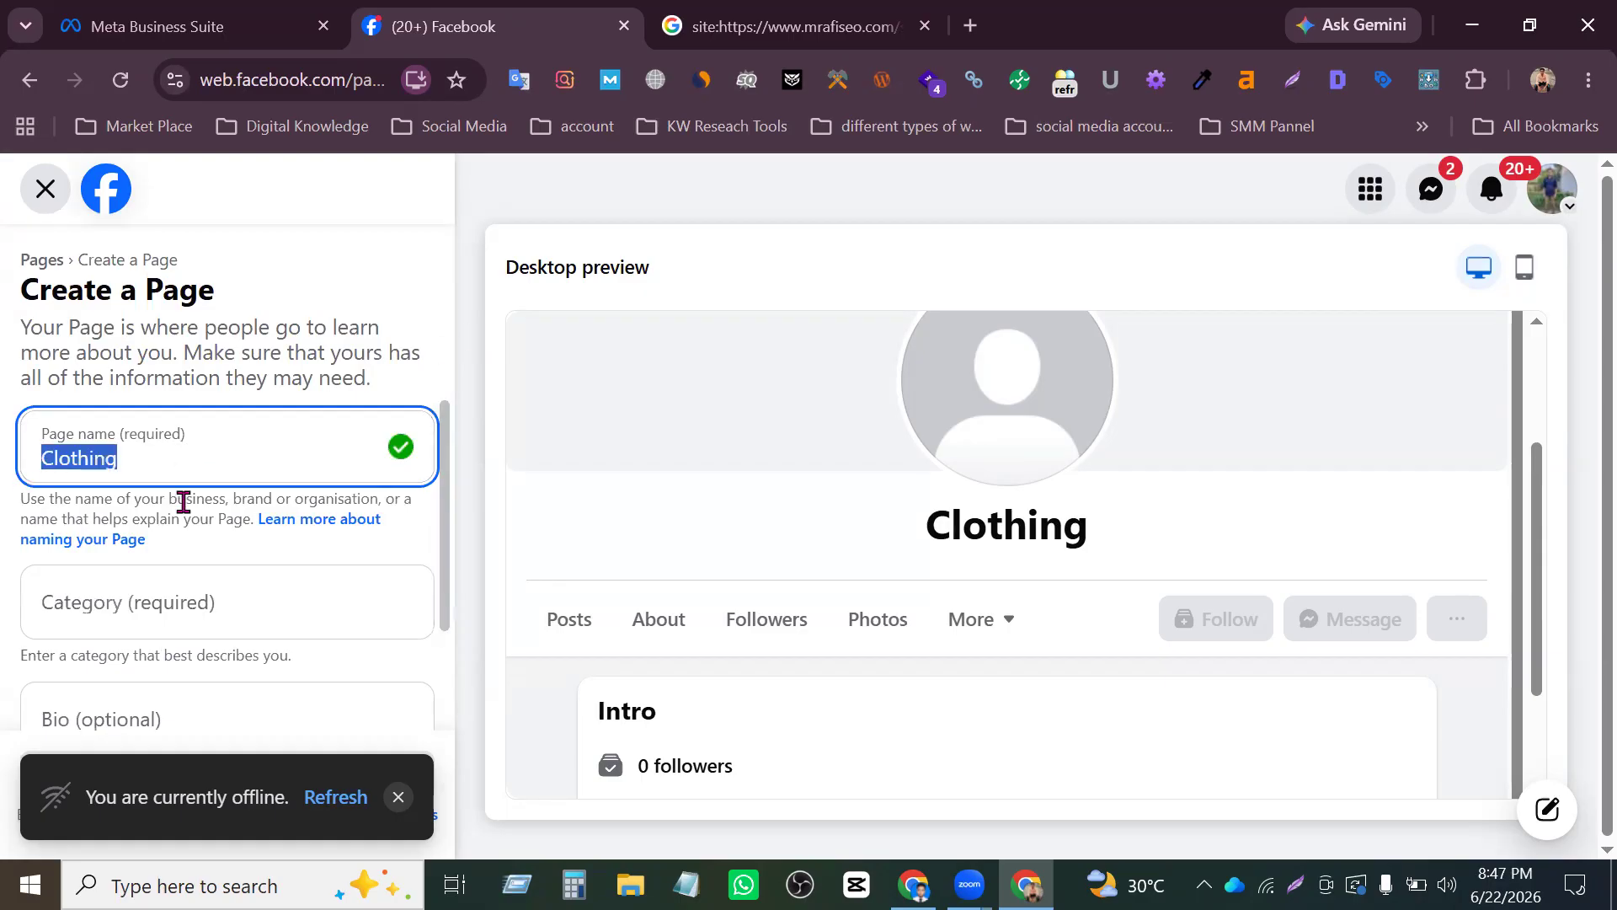
pyautogui.hotkey('ctrl', 'v')
# - Add the categories "Marketing agency" and "Internet marketing service" to the new Page
pyautogui.click(182, 599)
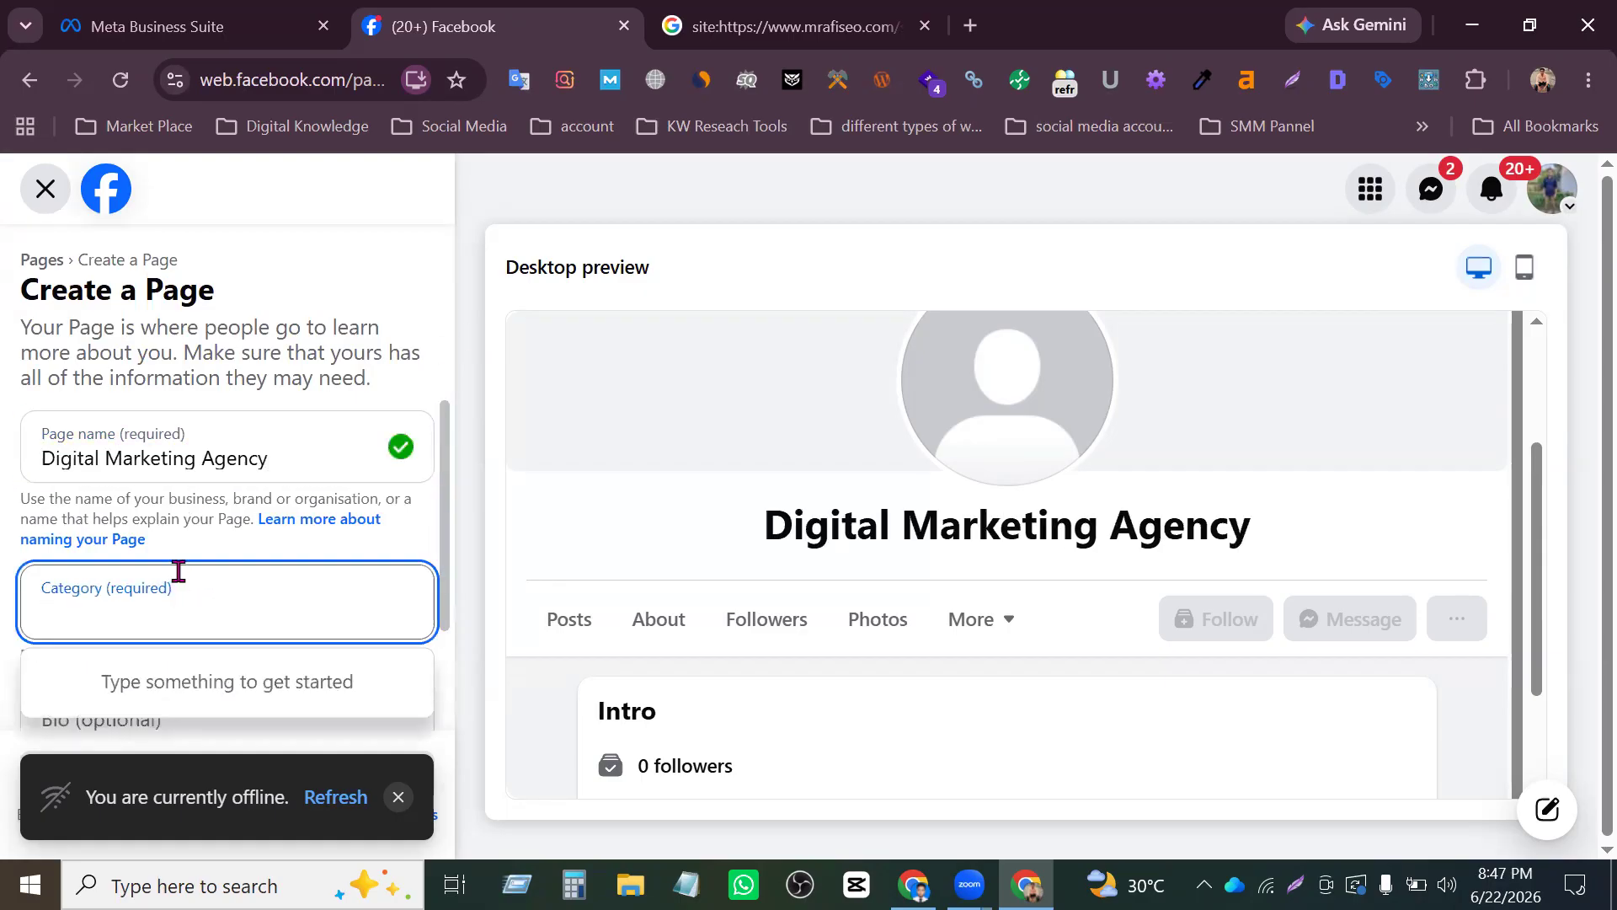
pyautogui.write('mar')
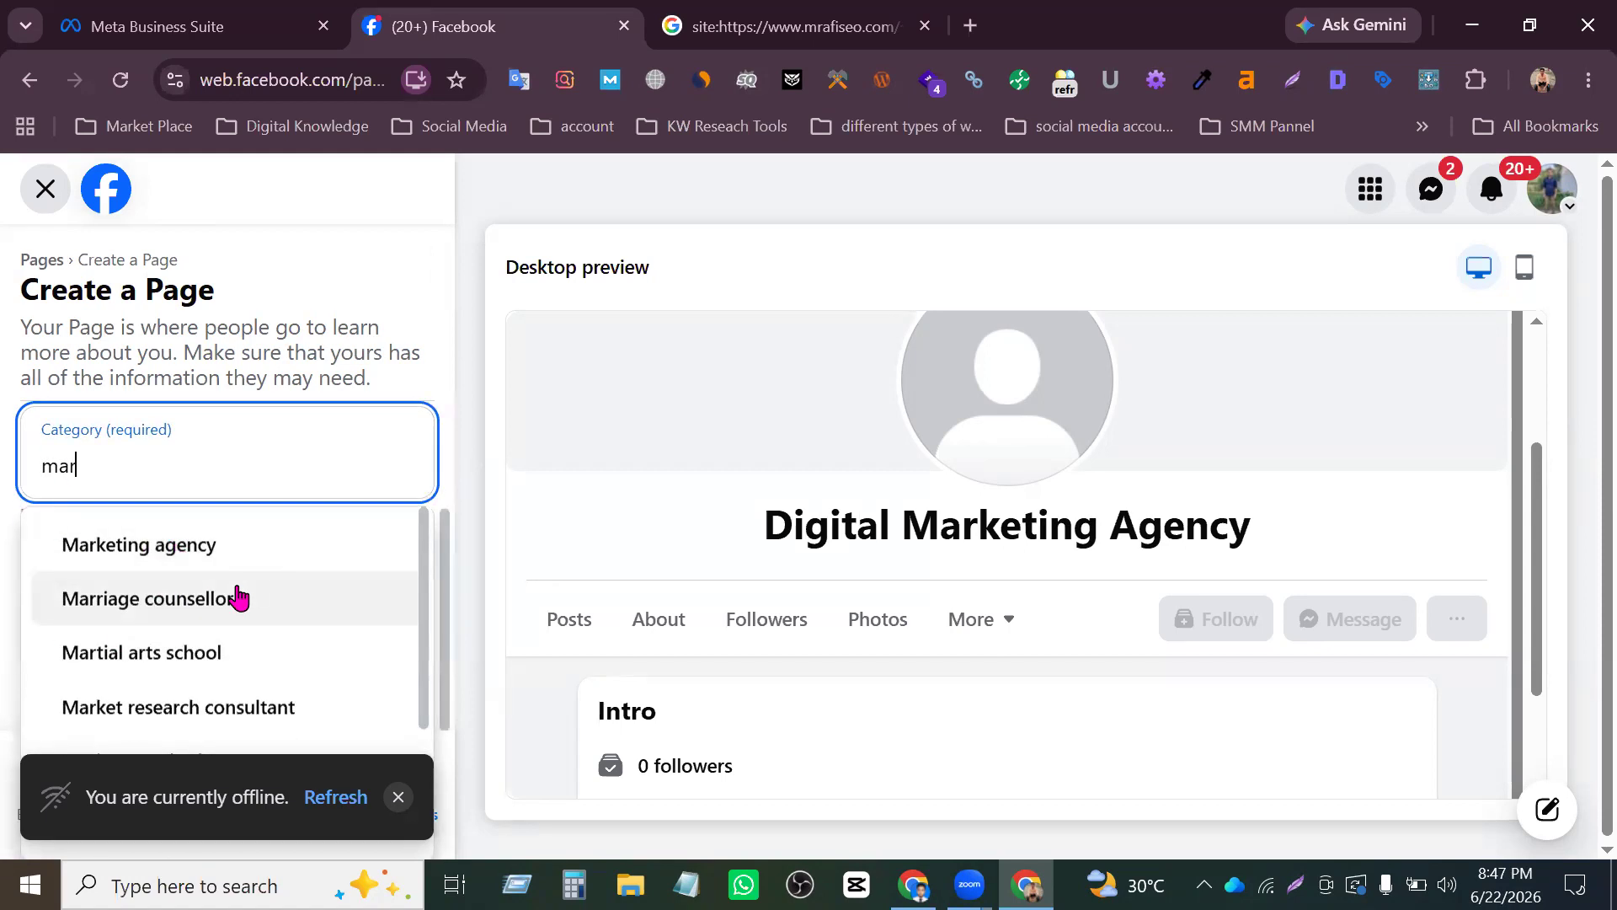
pyautogui.click(148, 553)
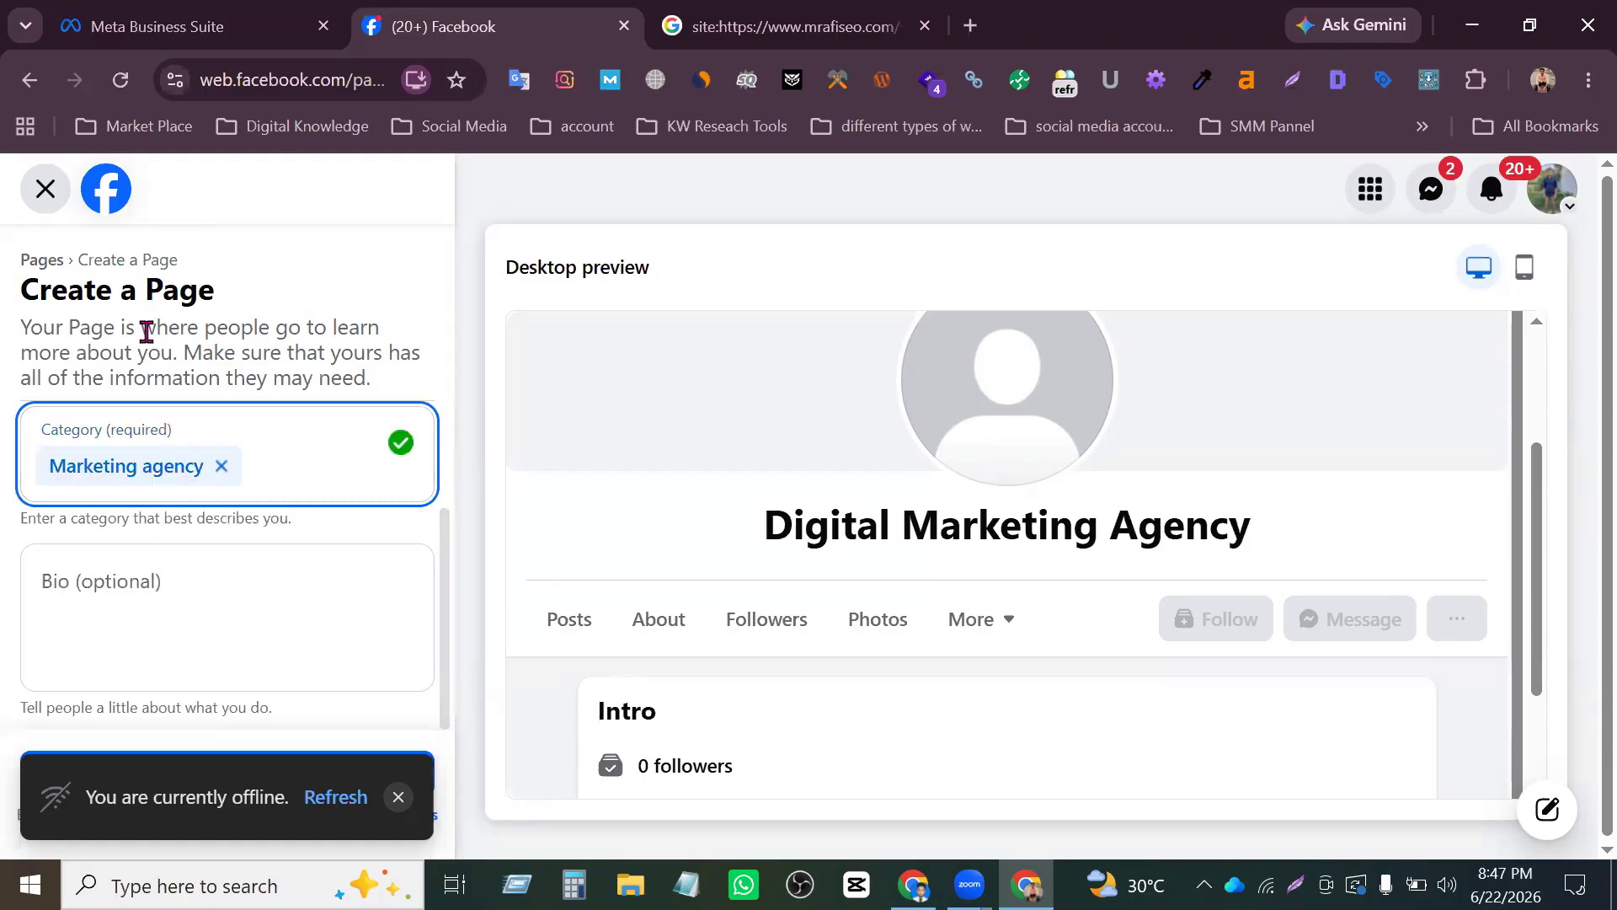
pyautogui.click(275, 467)
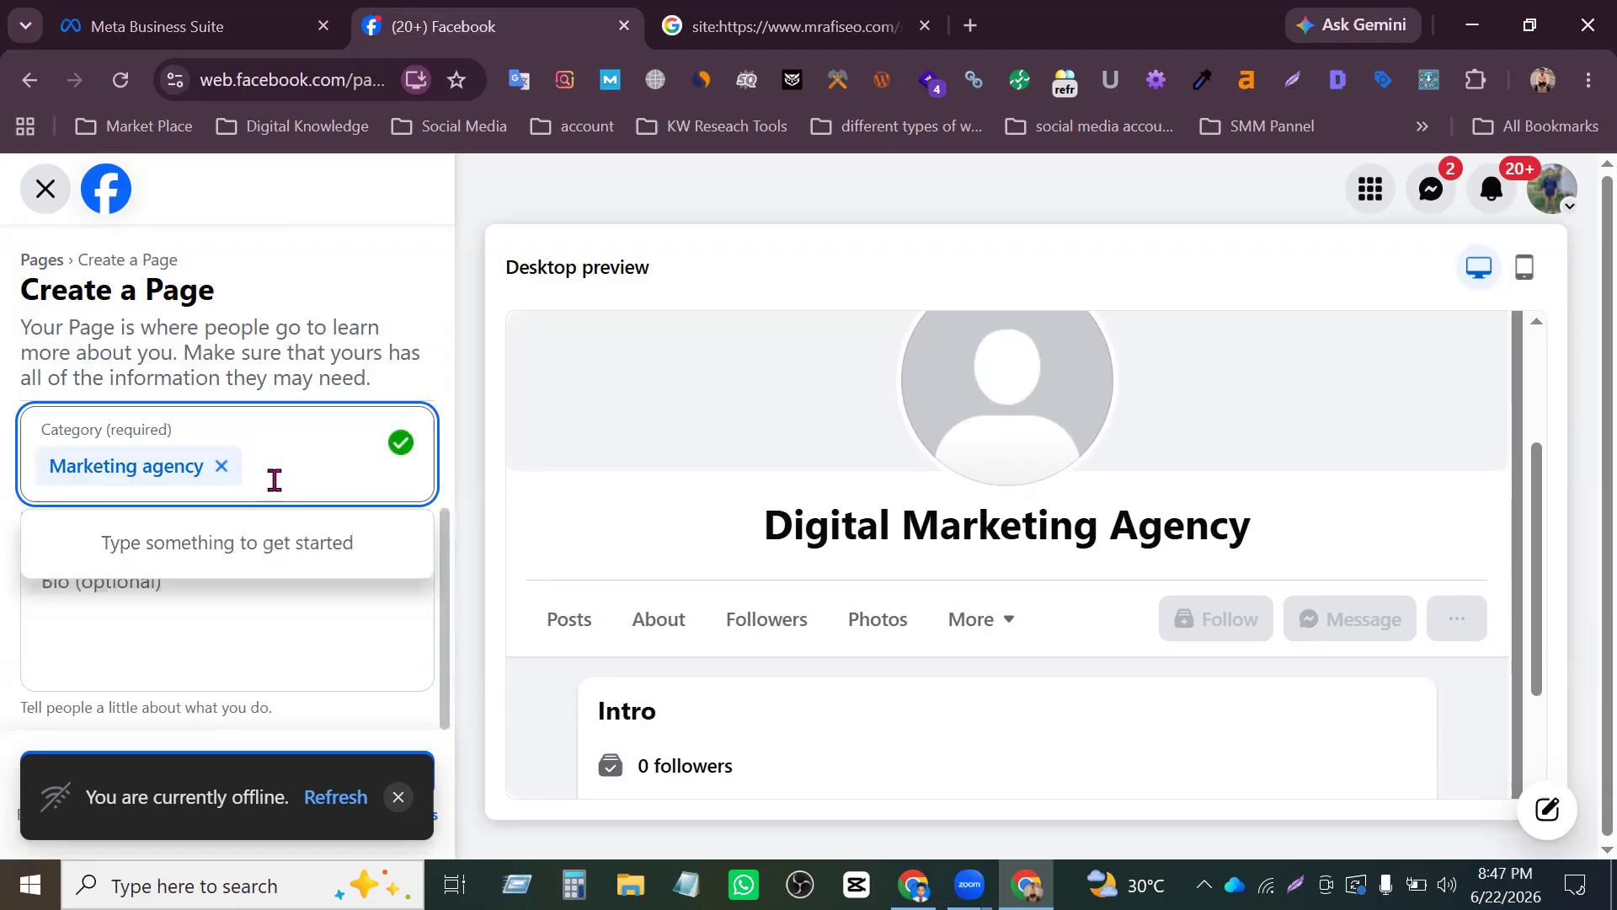
pyautogui.write('online')
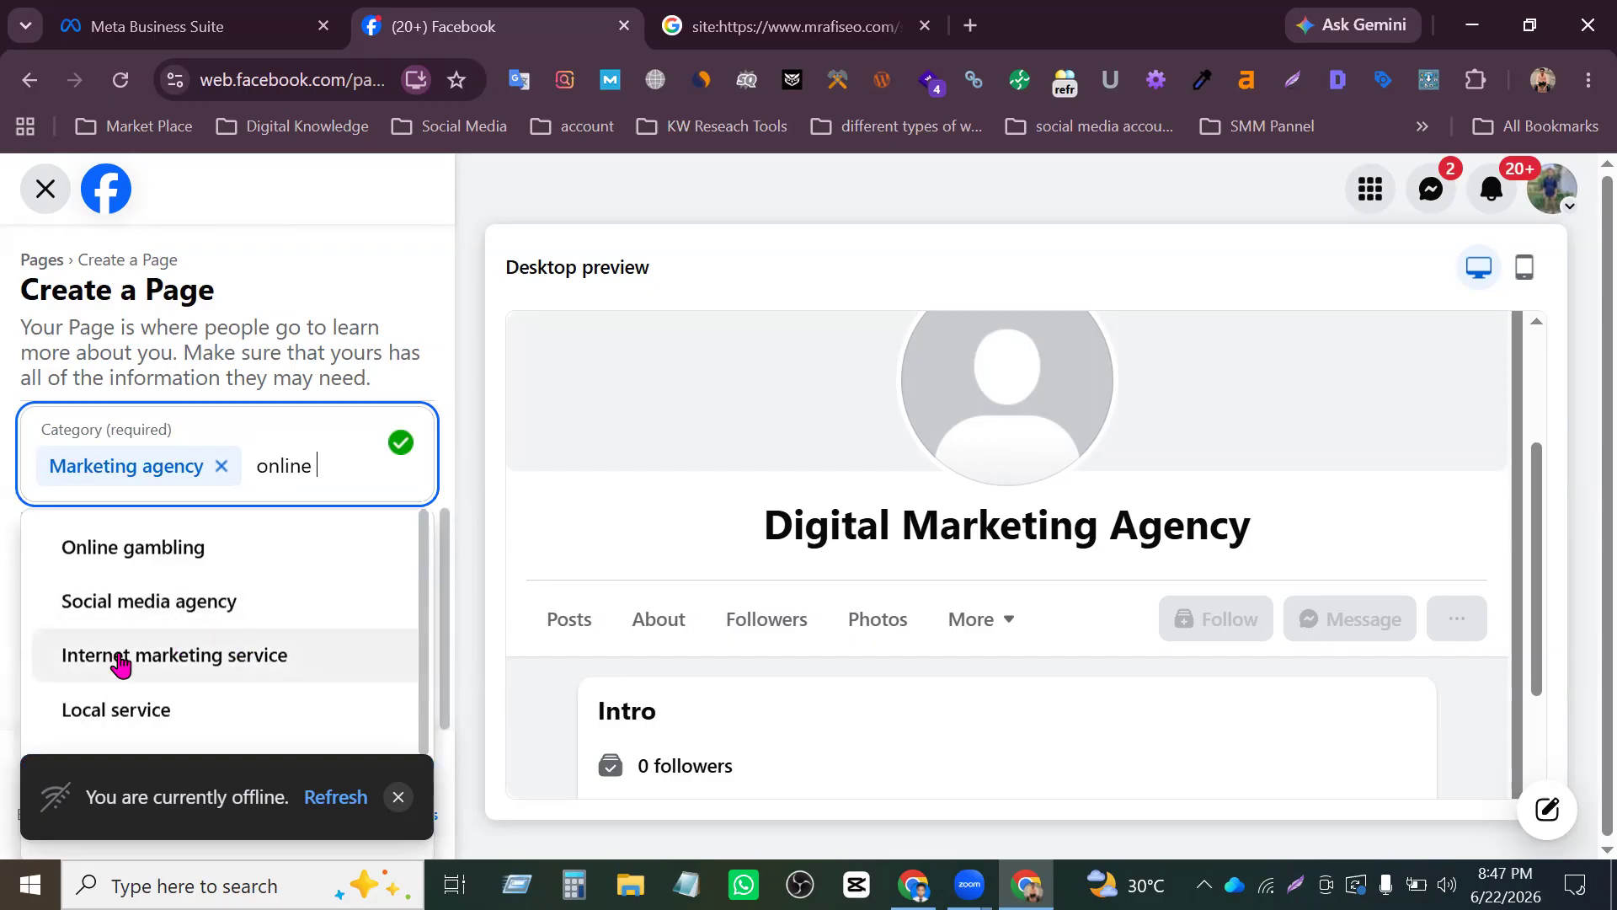
pyautogui.click(270, 660)
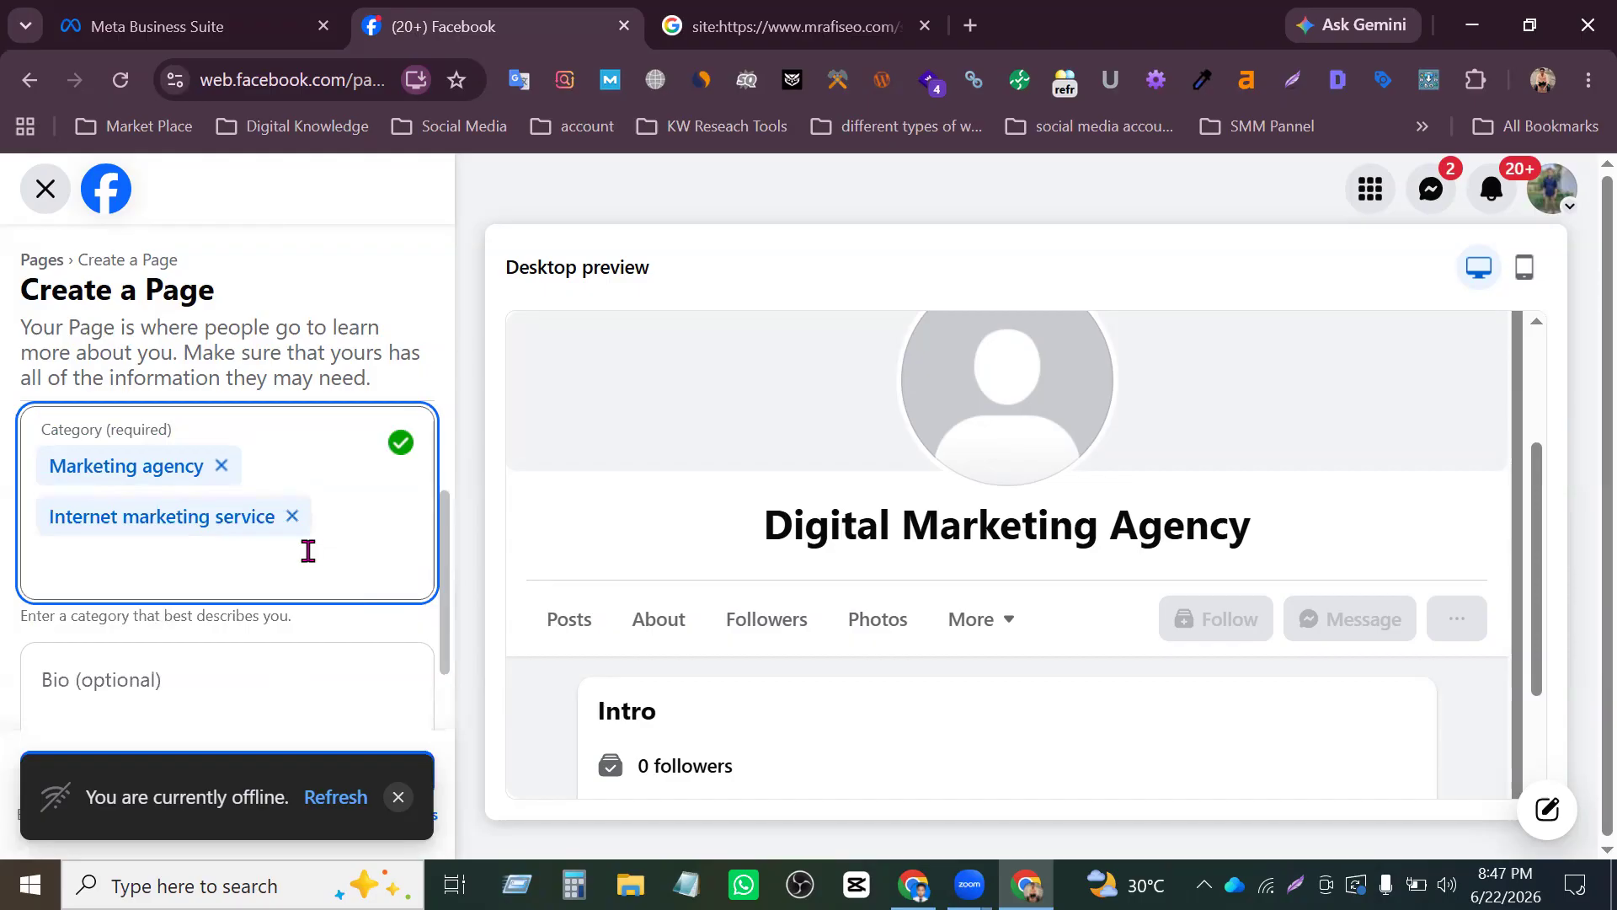
# - Copy the Page name from the desktop preview and open ChatGPT in a new browser tab
pyautogui.scroll(-1, 263, 506)
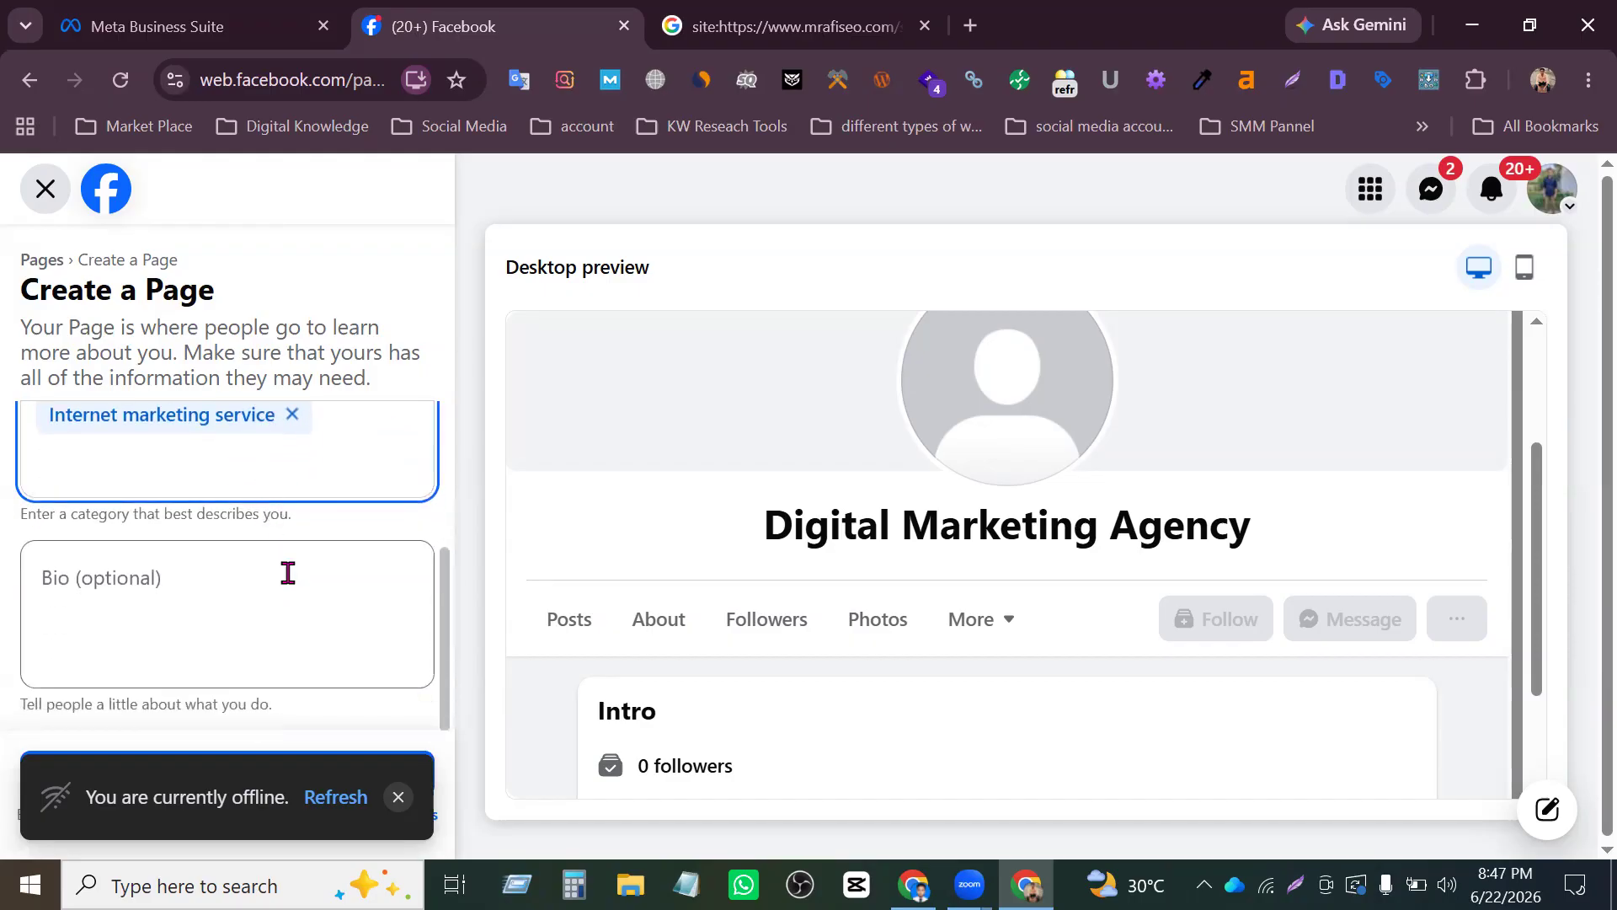
pyautogui.click(290, 574)
pyautogui.scroll(3, 295, 564)
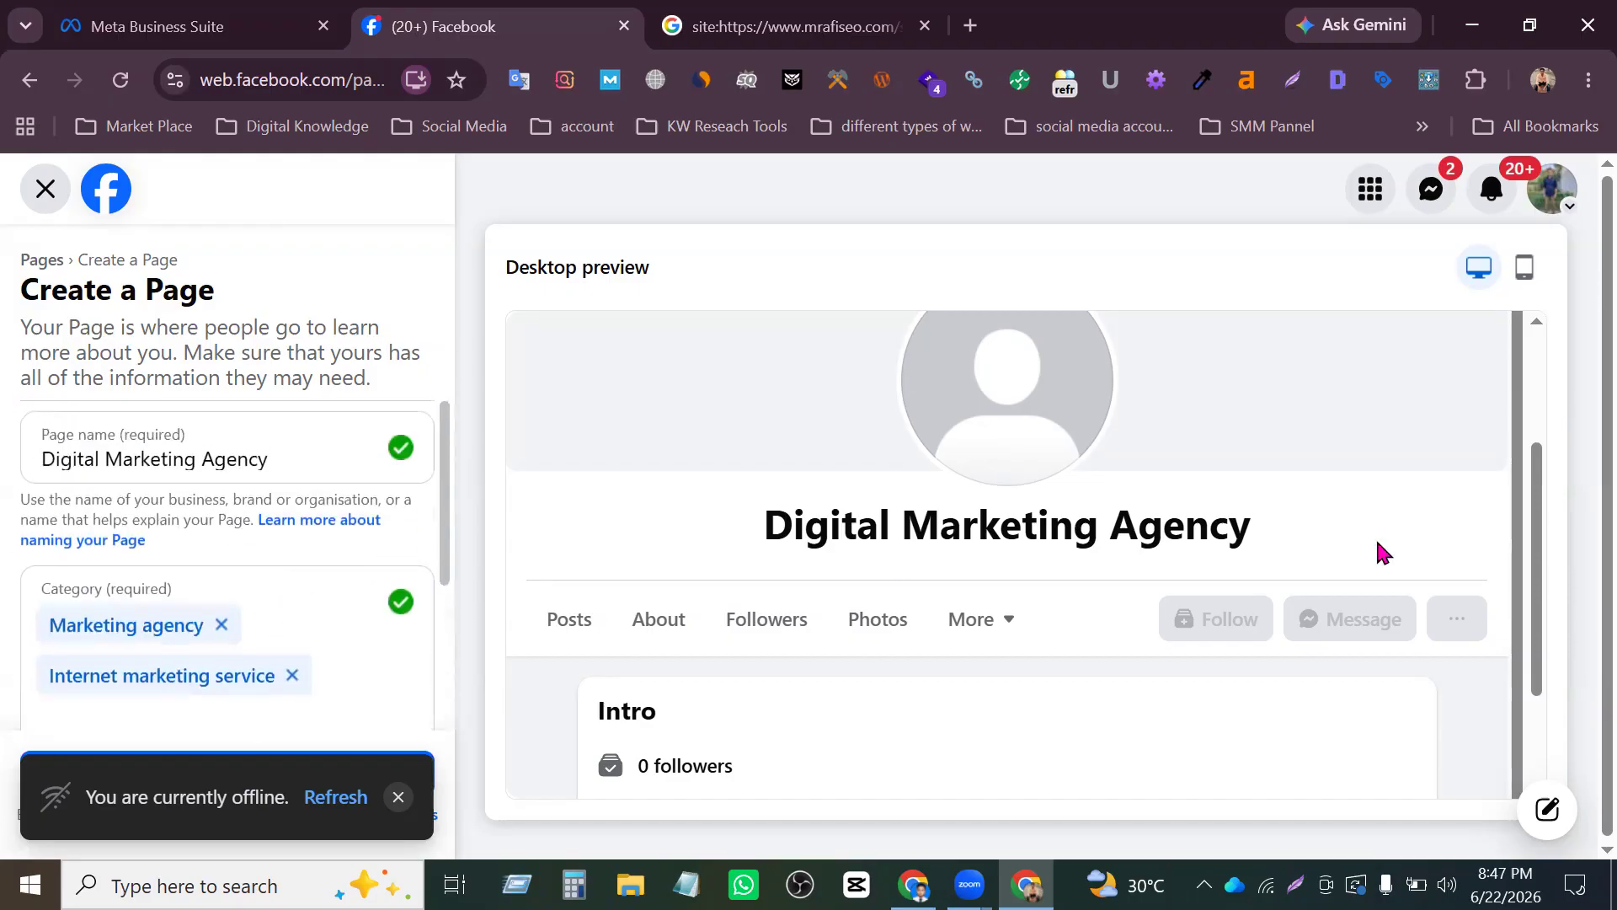
pyautogui.moveTo(765, 527); pyautogui.dragTo(1245, 541)
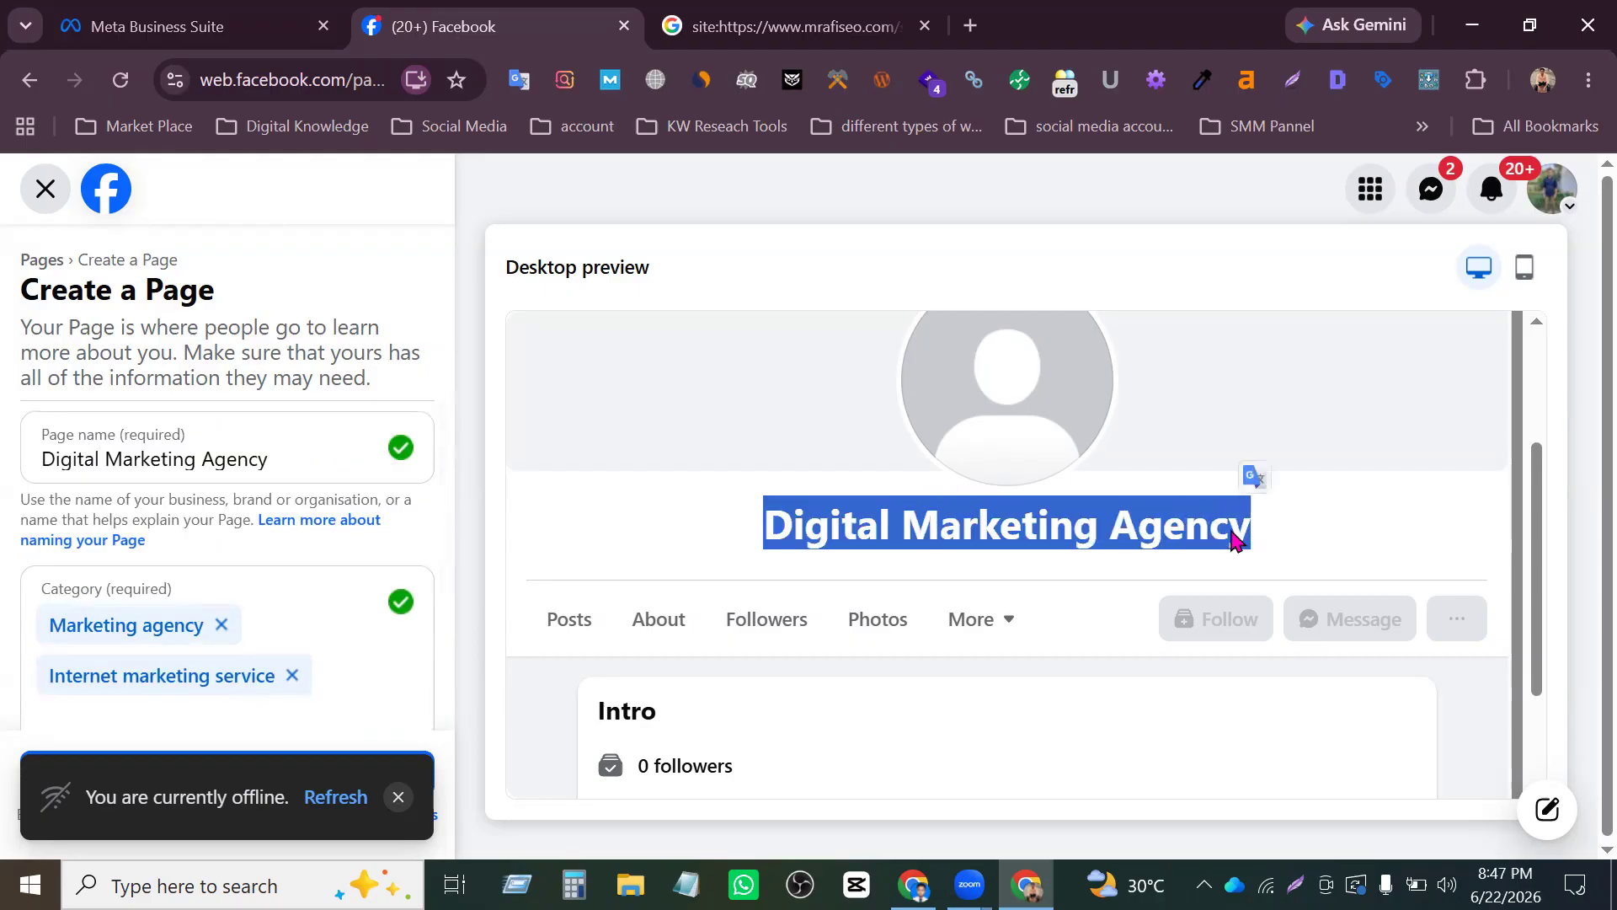
pyautogui.click(980, 31)
pyautogui.write('chatgpt.com')
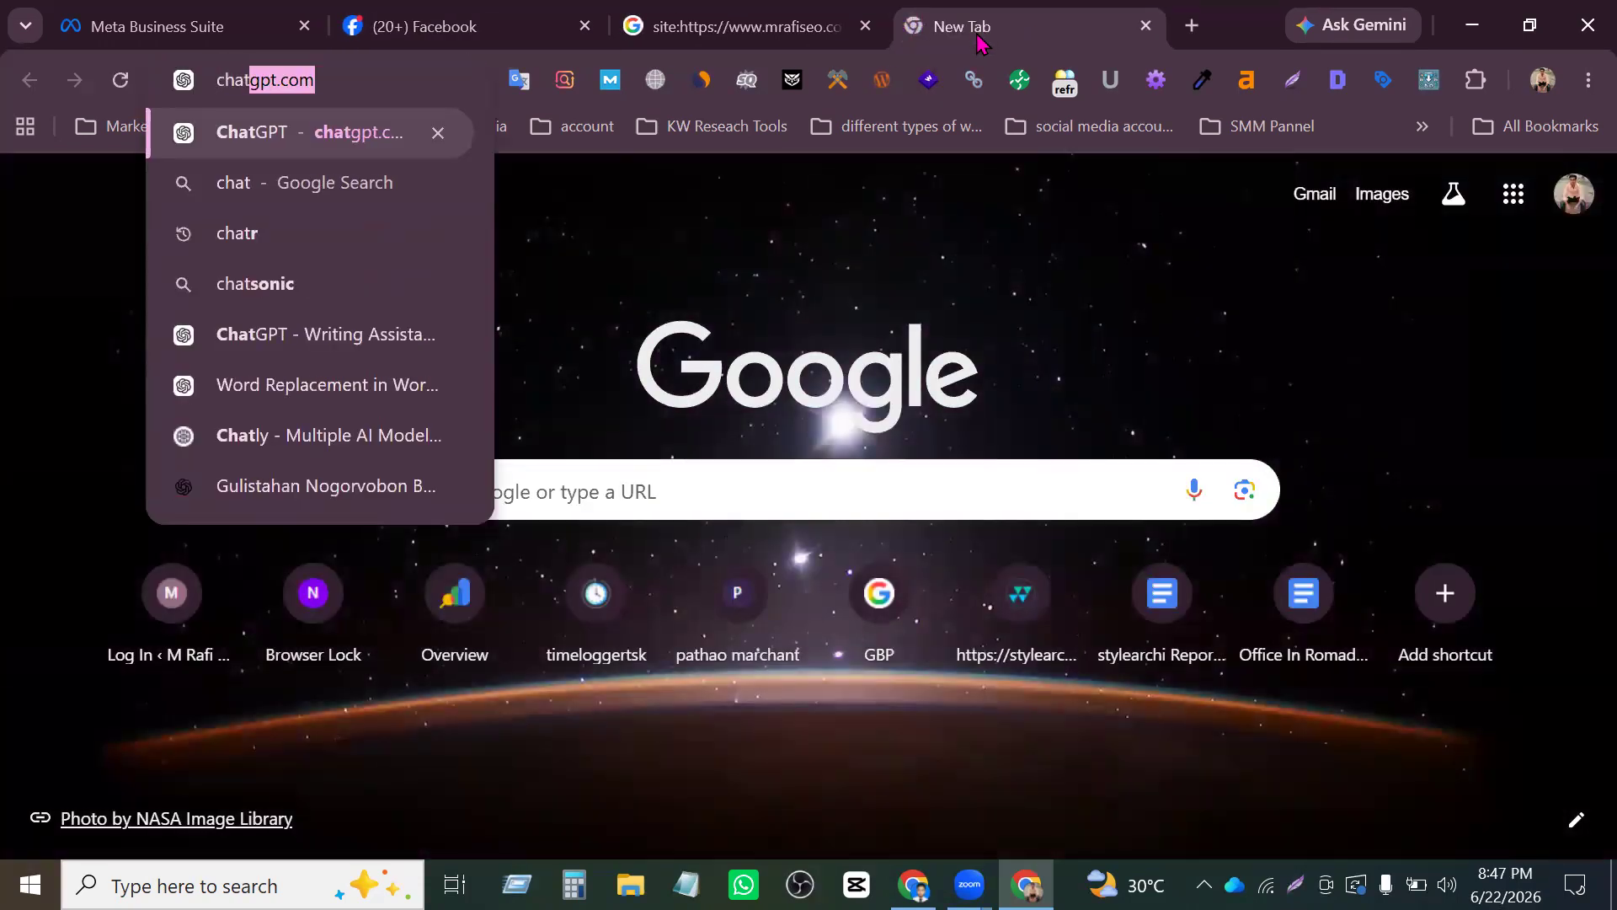
pyautogui.press('Return')
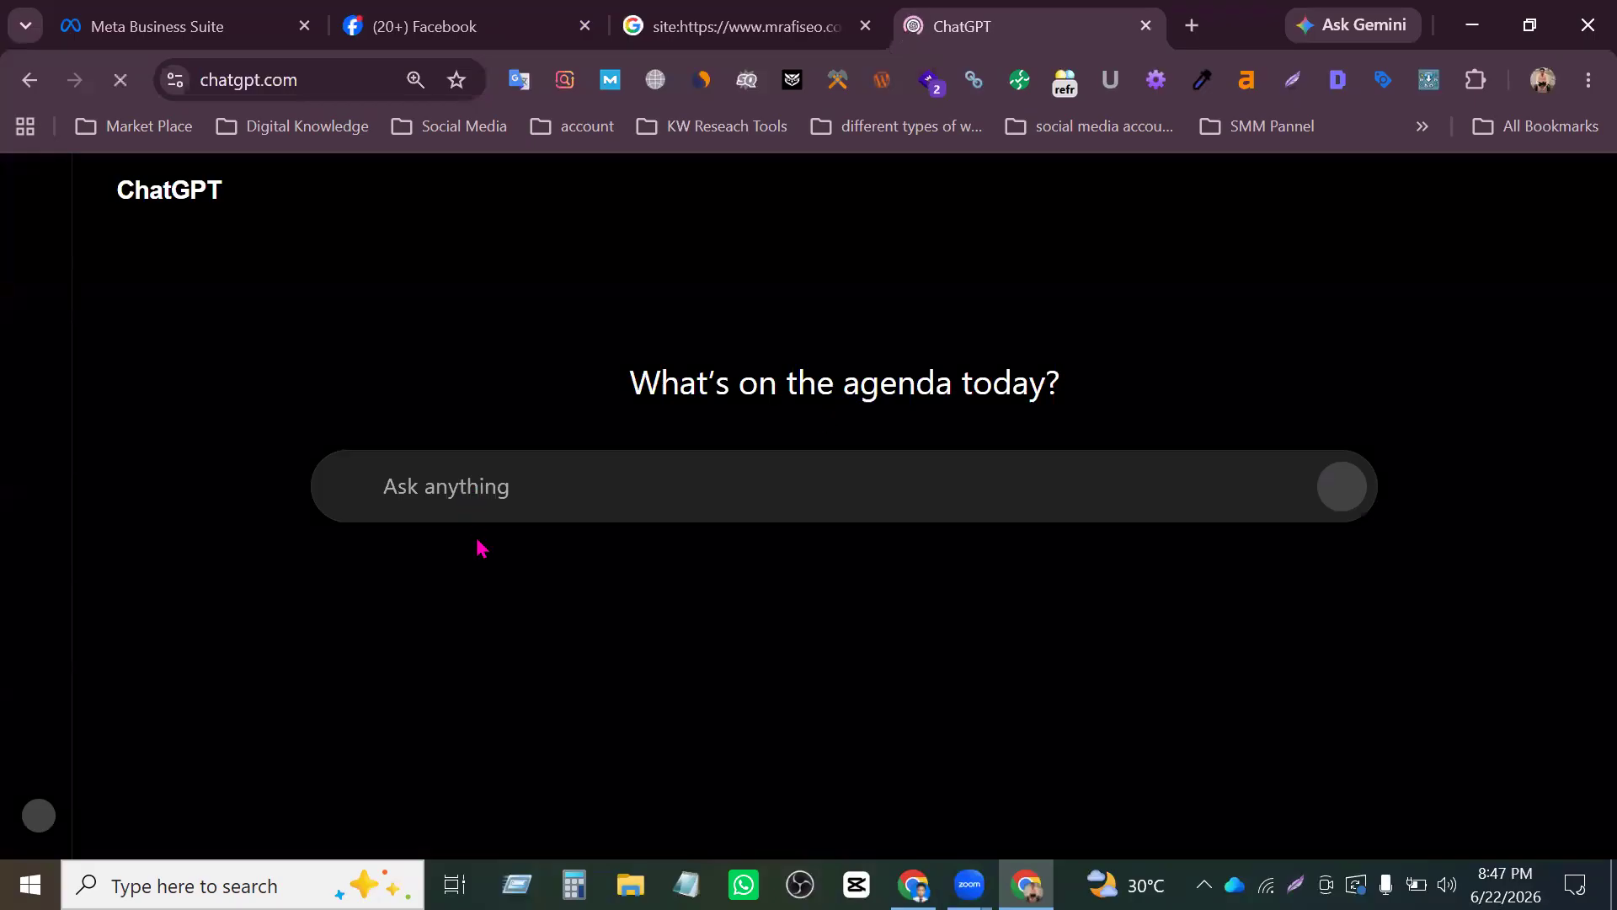
# - Write the prompt line 'my page name is "Digital Marketing Agency"' in ChatGPT without sending it
pyautogui.write('Digital Marketing Agency')
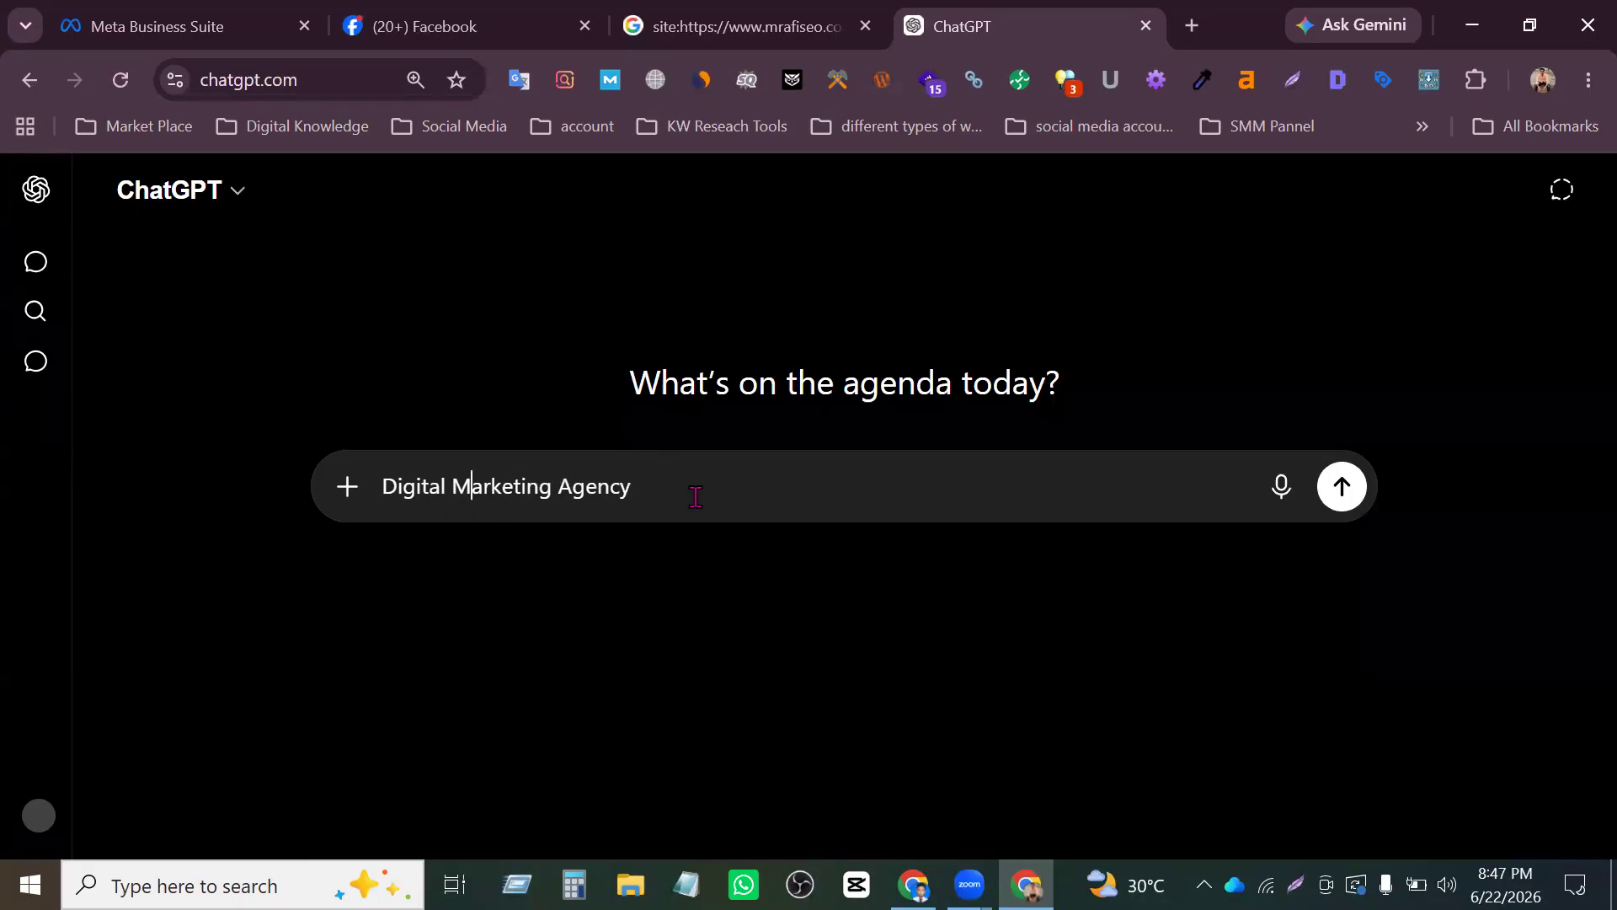
pyautogui.press('Left')
pyautogui.press('Left')
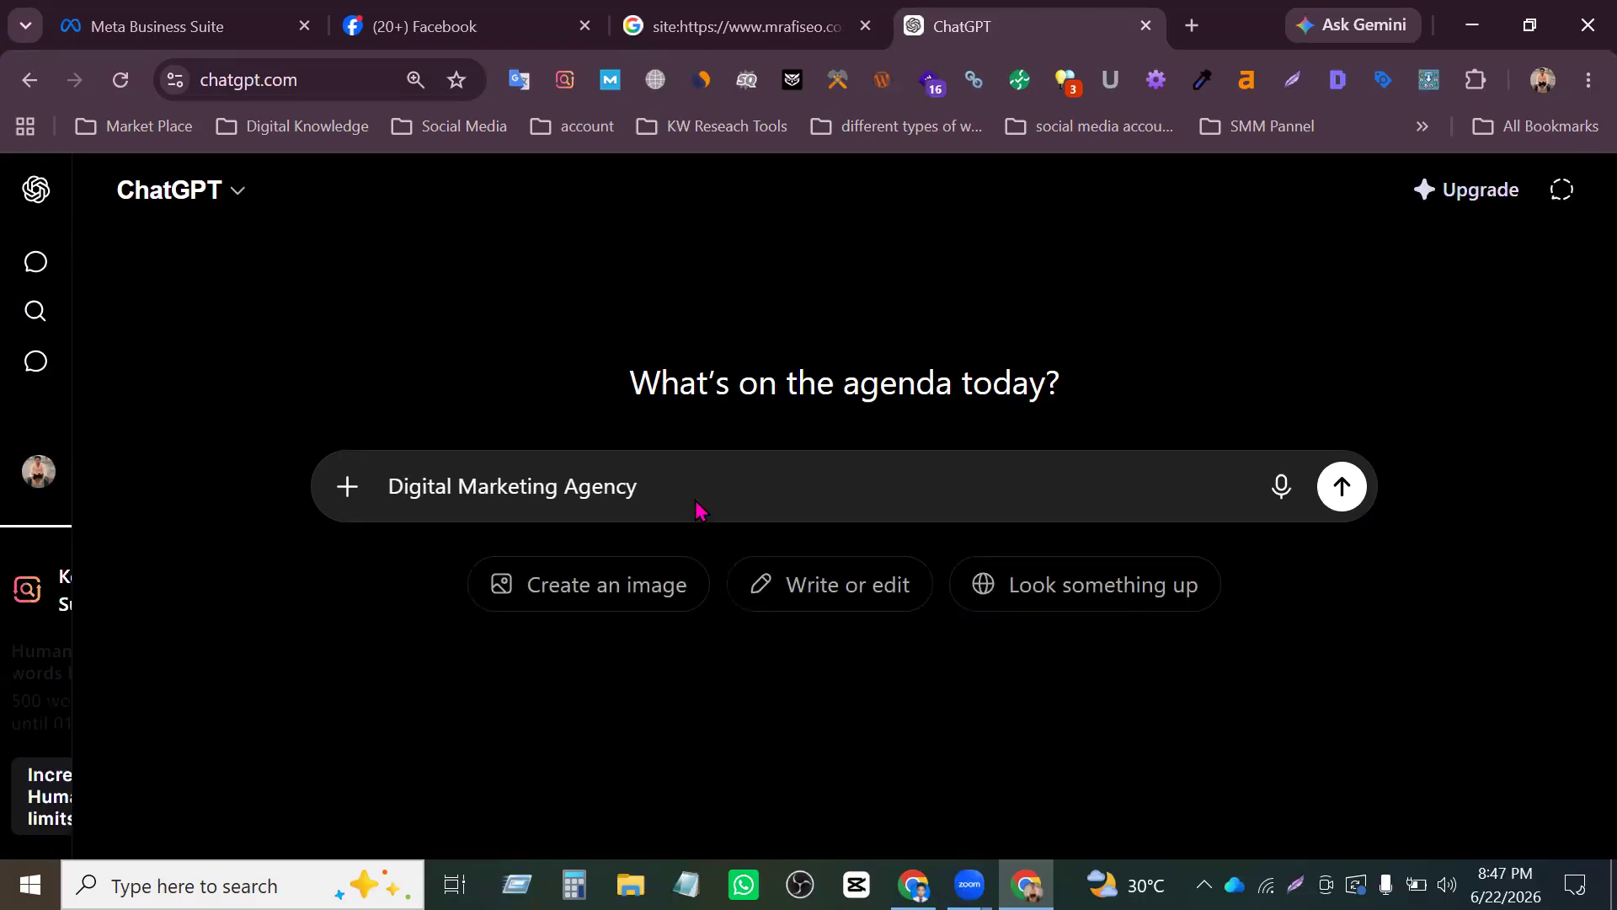
pyautogui.write('my page is  ')
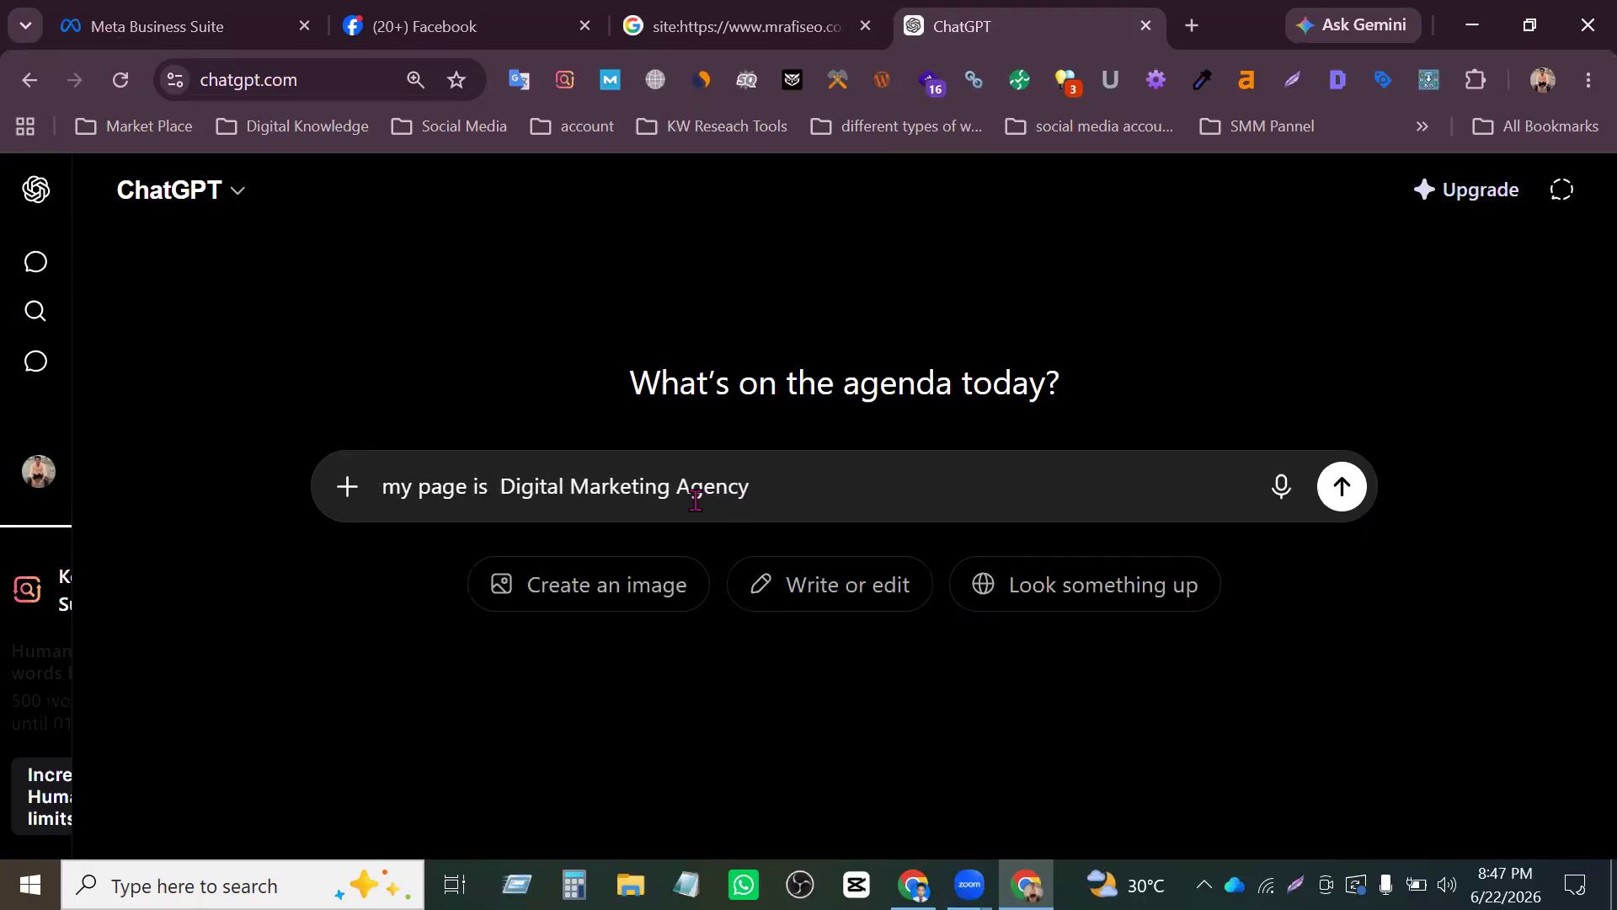
pyautogui.write('""')
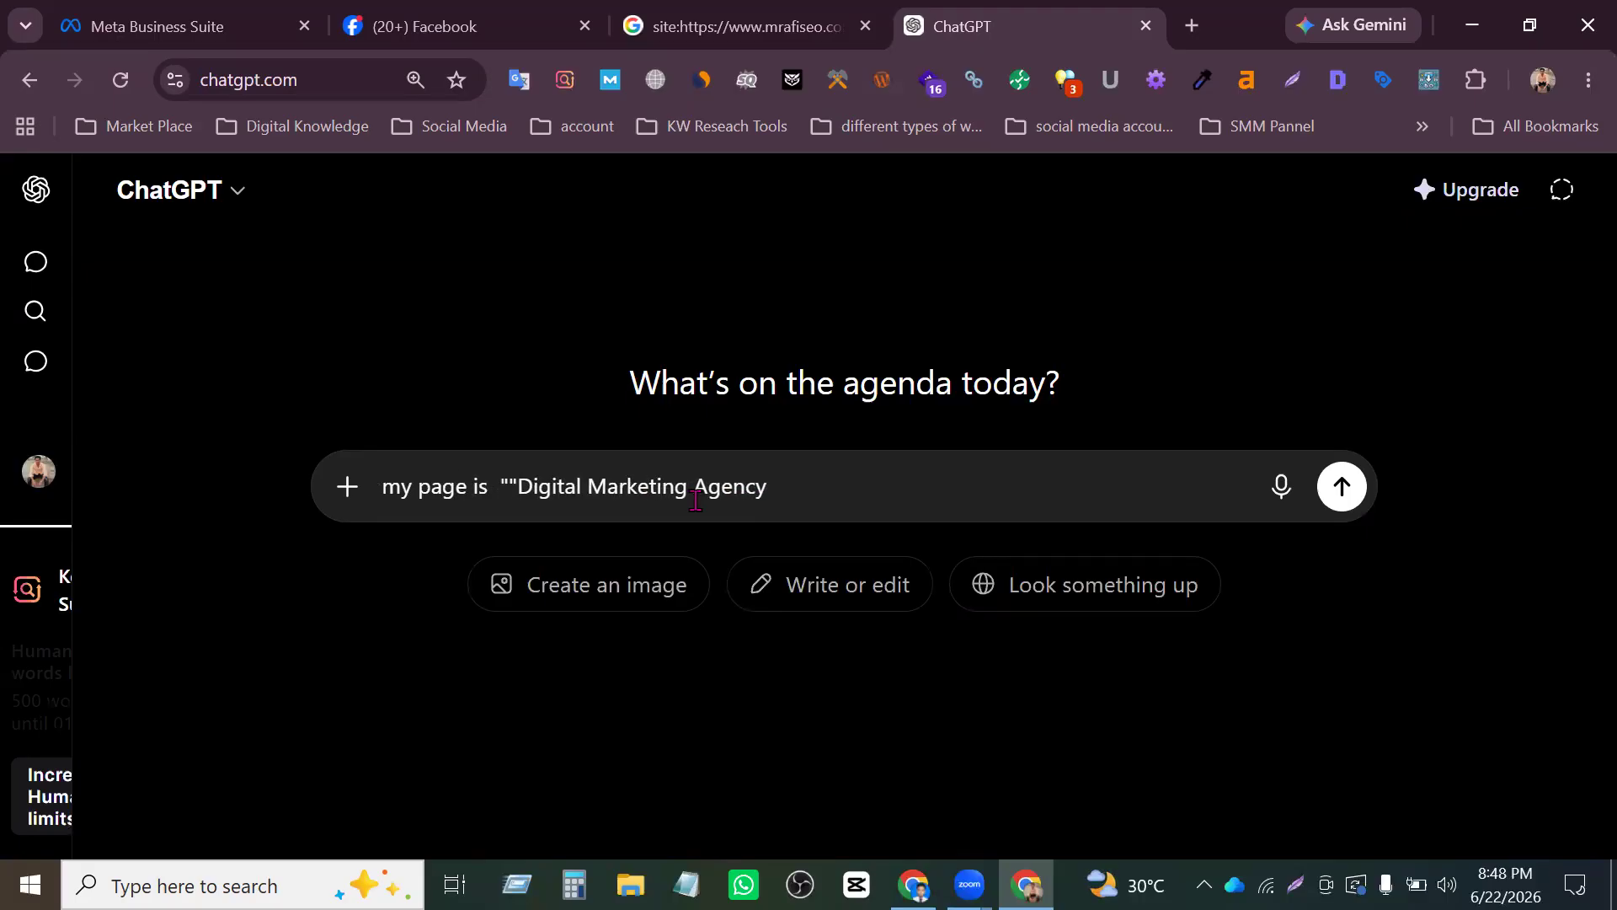
pyautogui.press('BackSpace')
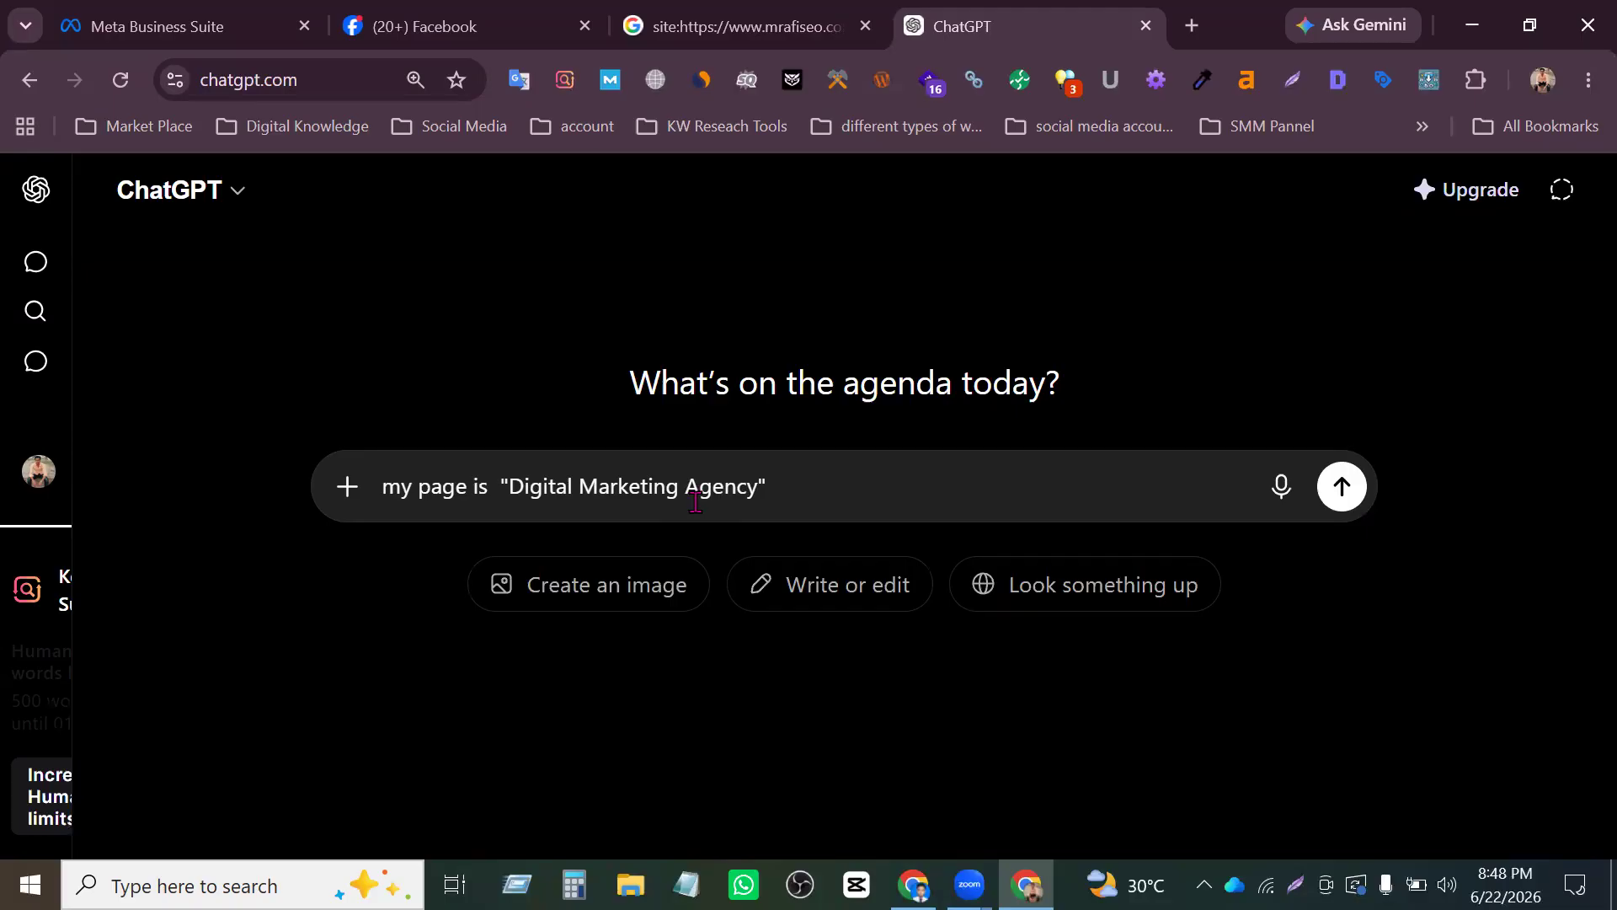
pyautogui.press('Left')
pyautogui.press('Left')
pyautogui.press('Left')
pyautogui.press('Left')
pyautogui.press('Left')
pyautogui.press('Left')
pyautogui.press('Left')
pyautogui.press('Left')
pyautogui.press('Left')
pyautogui.press('Left')
pyautogui.press('Left')
pyautogui.press('Left')
pyautogui.press('Left')
pyautogui.press('Left')
pyautogui.press('Left')
pyautogui.press('Left')
pyautogui.press('Left')
pyautogui.press('Left')
pyautogui.write('name')
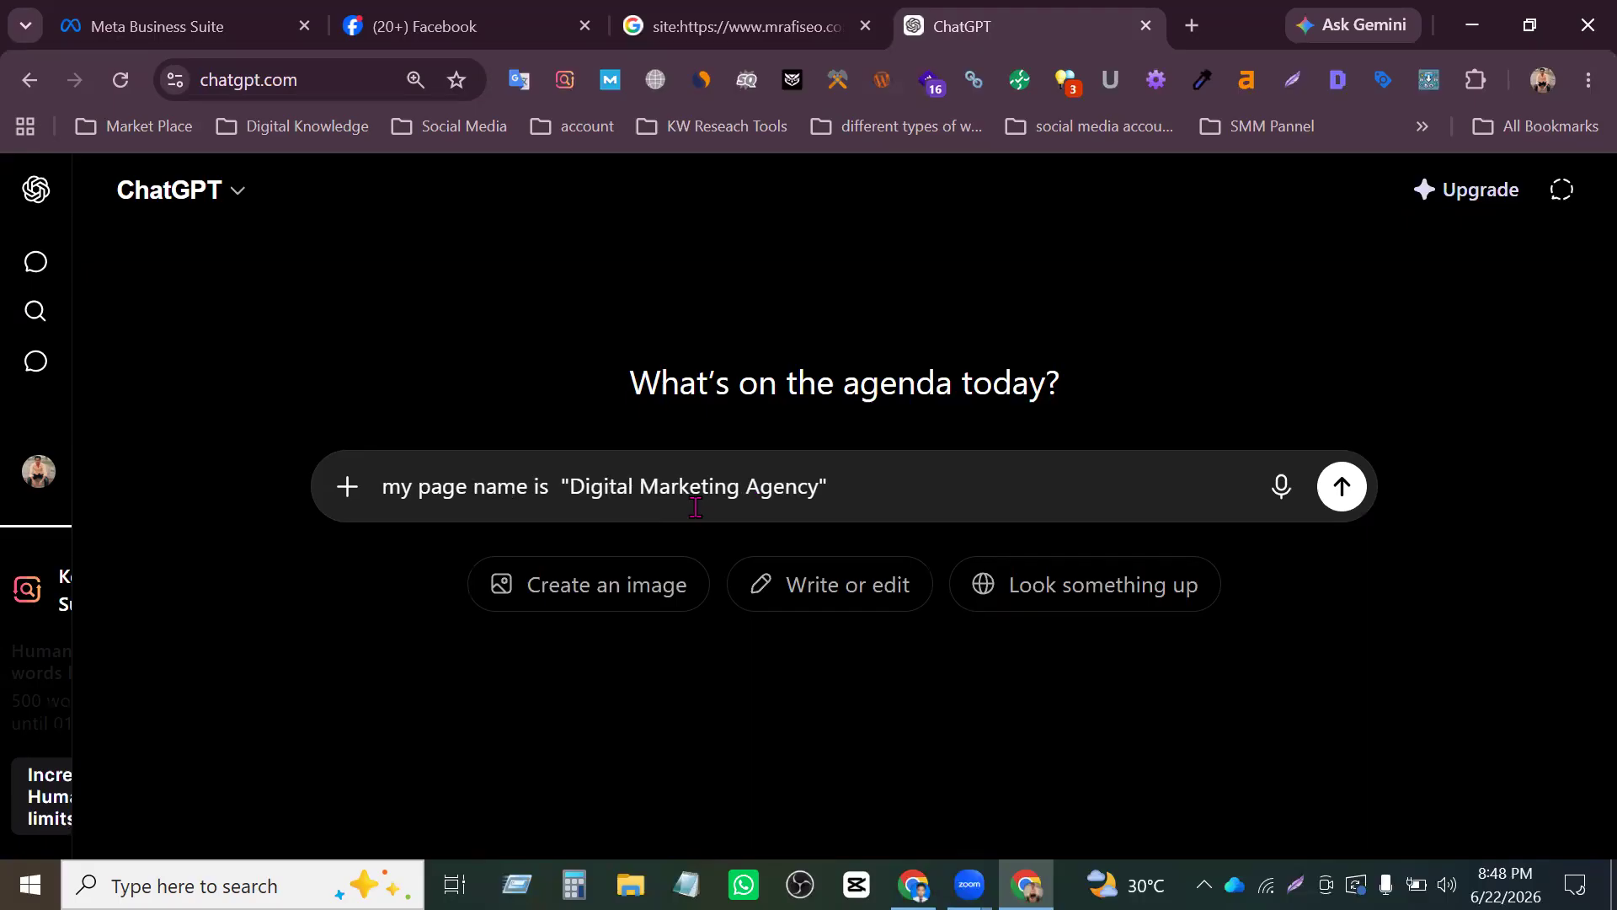
# - Add a second prompt line, "give me bio for my page", and send the request
pyautogui.hotkey('shift', 'Return')
pyautogui.write('give me bio for my page')
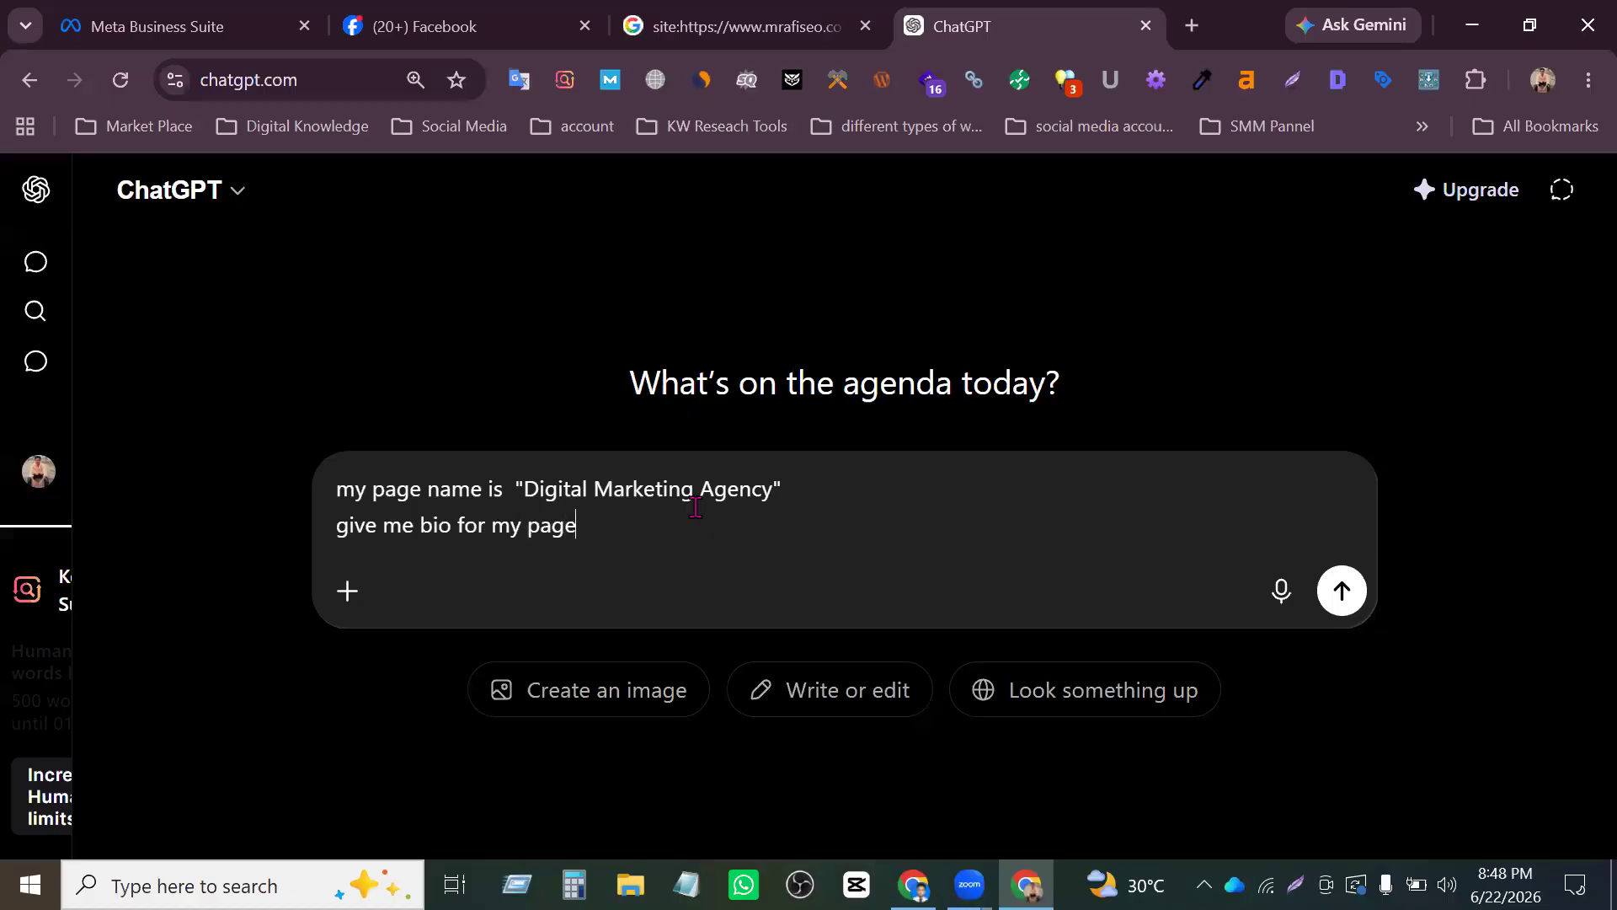
pyautogui.press('Return')
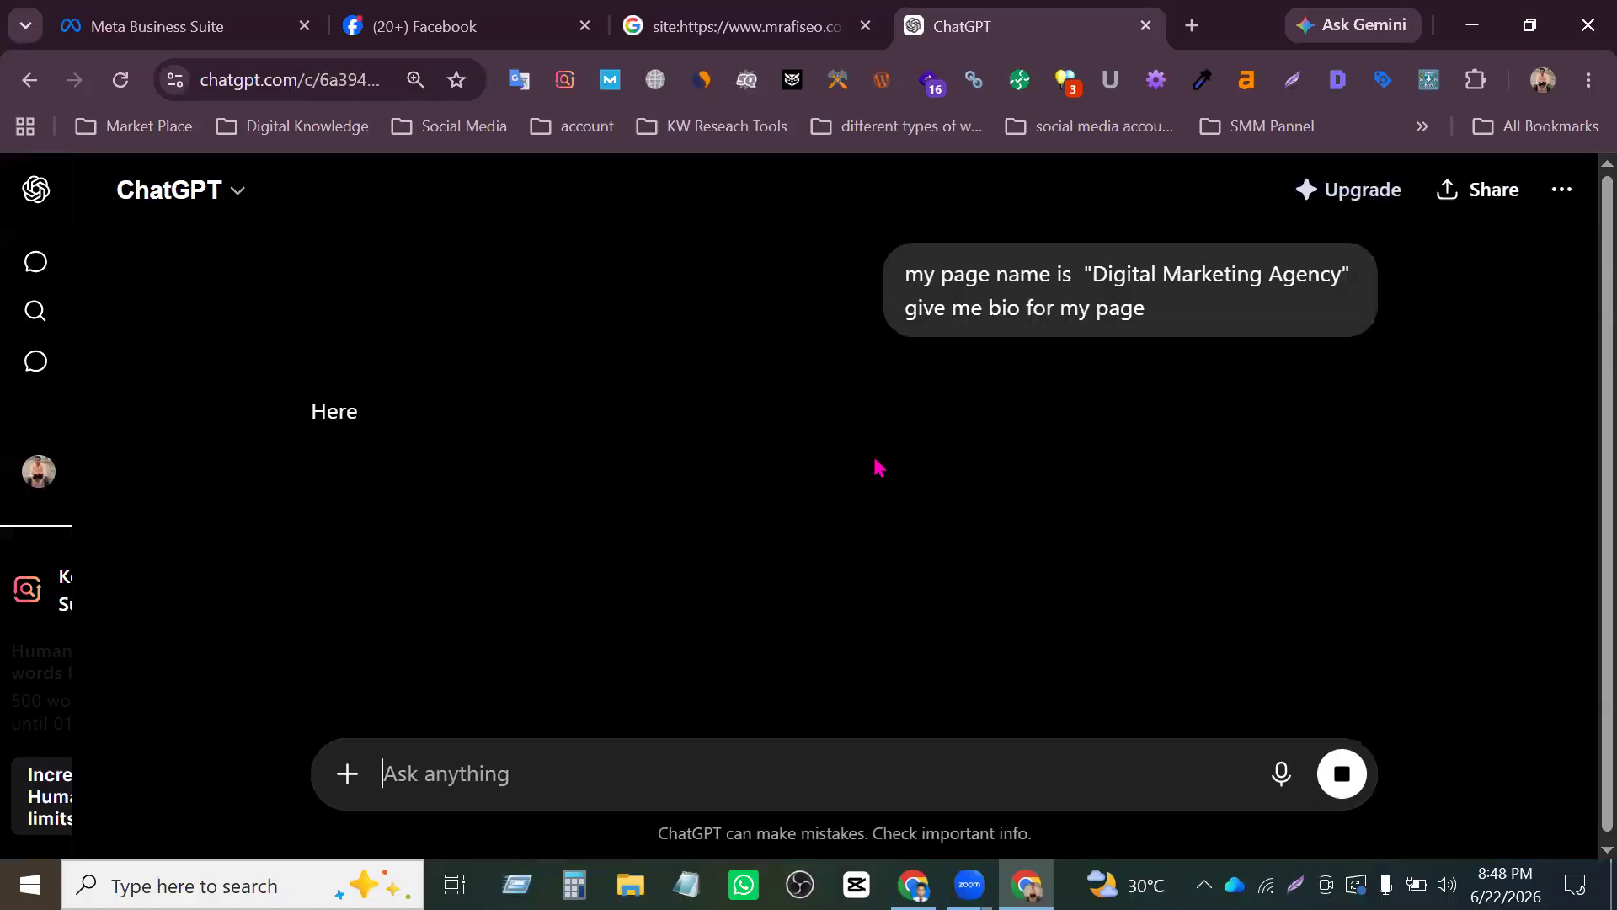
# - Copy the Option 1 (Professional) bio text from ChatGPT and paste it into the Bio field of the new Facebook Page
pyautogui.moveTo(725, 559); pyautogui.dragTo(341, 507)
pyautogui.hotkey('ctrl', 'c')
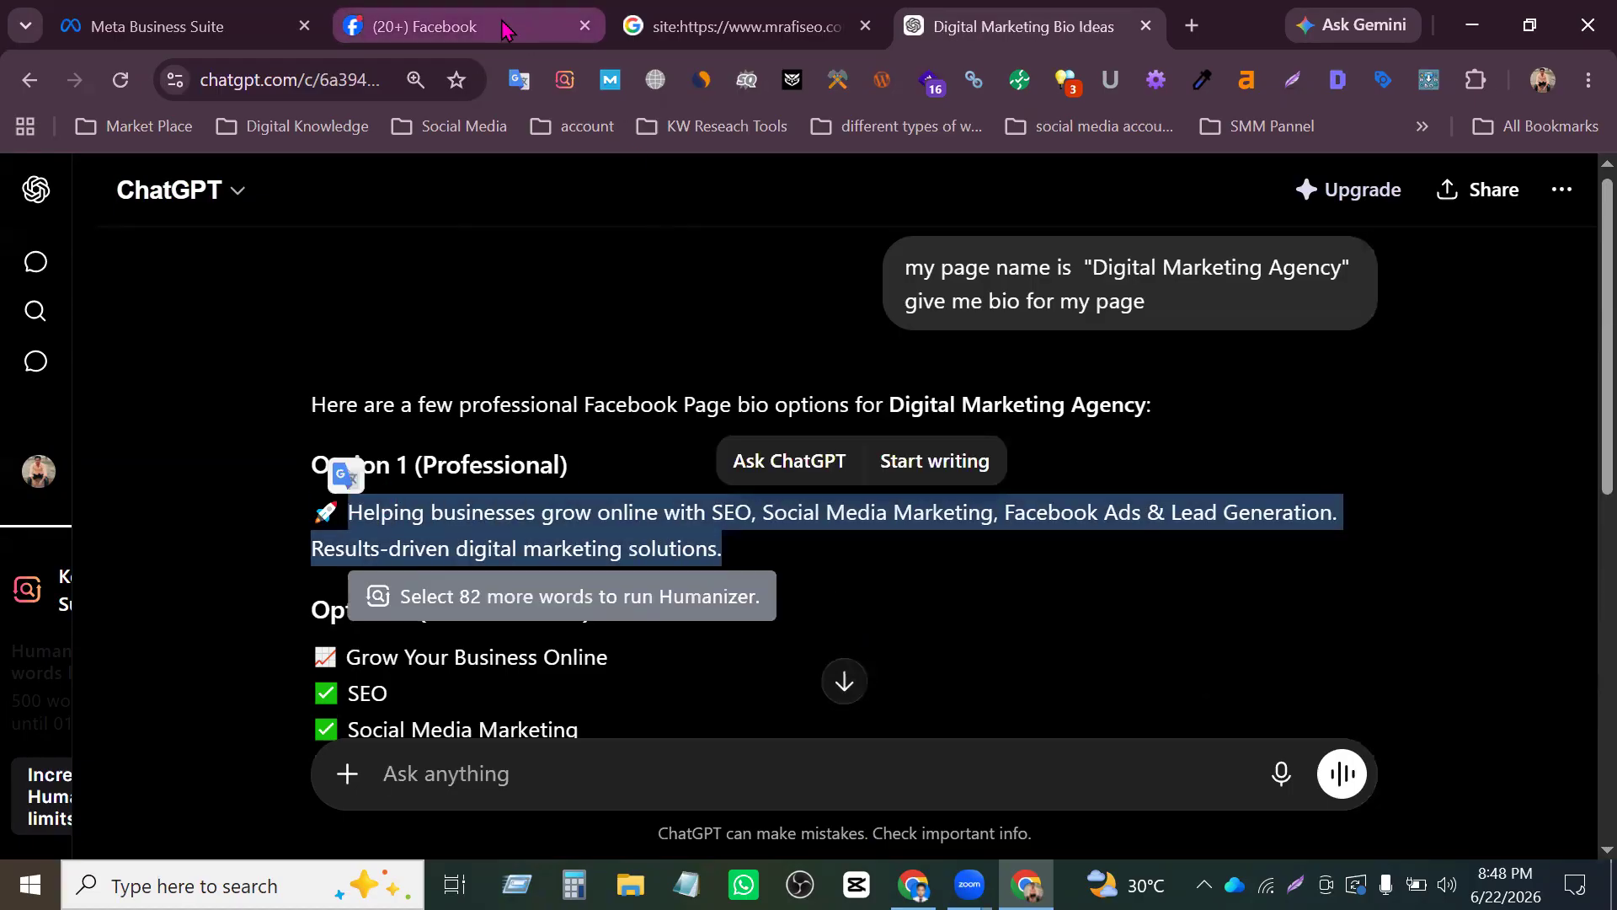
pyautogui.click(421, 26)
pyautogui.scroll(-3, 291, 576)
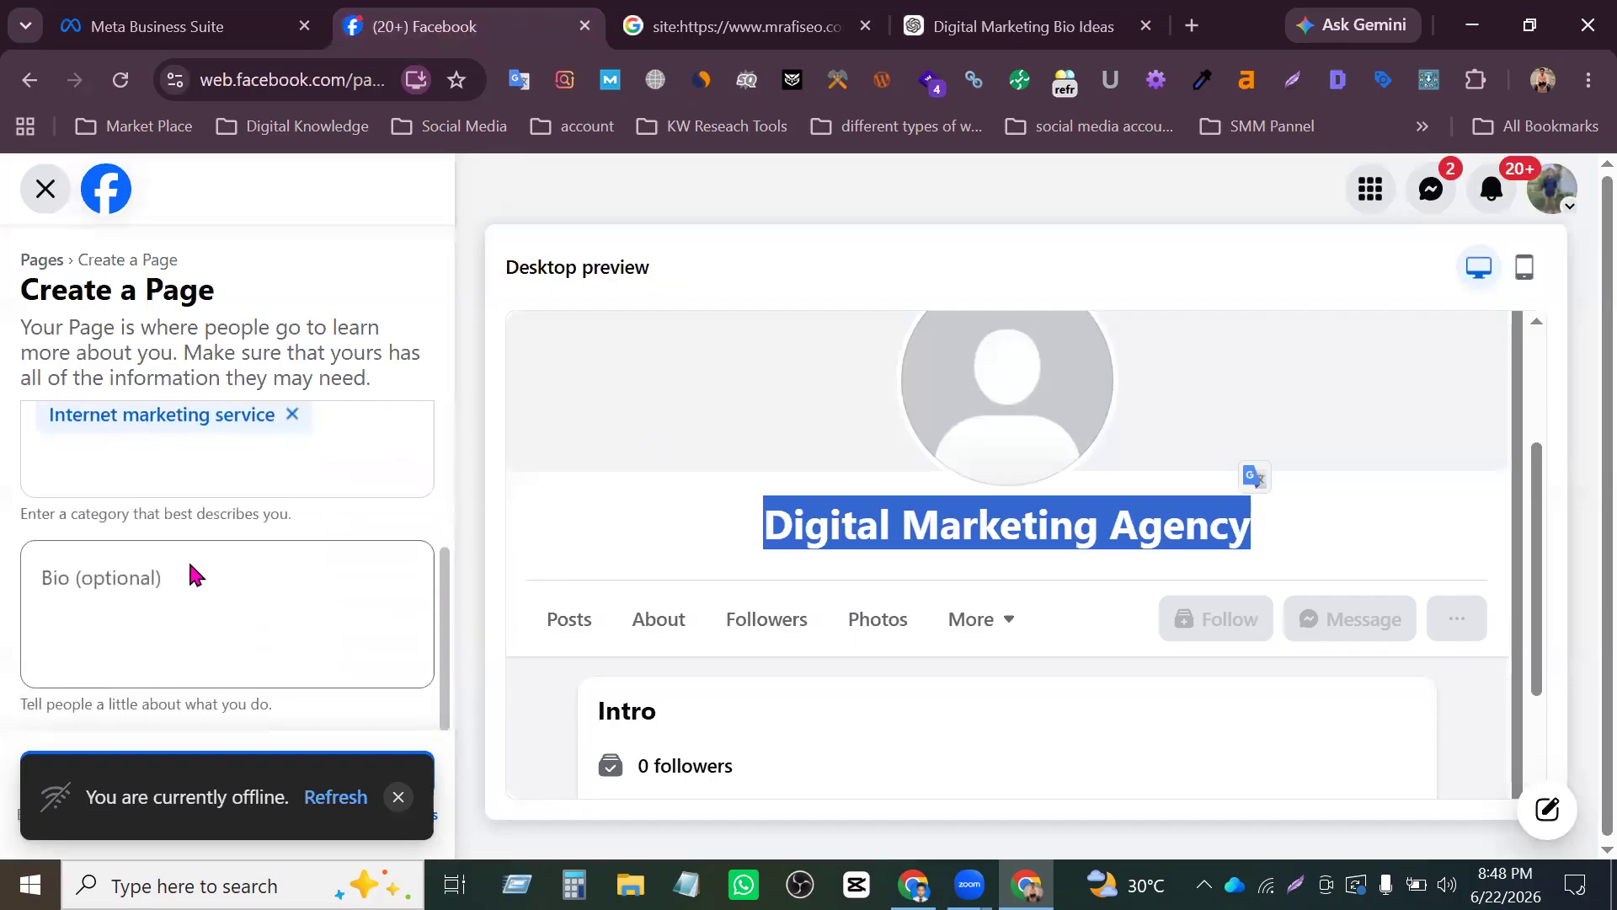
pyautogui.click(220, 616)
pyautogui.hotkey('ctrl', 'v')
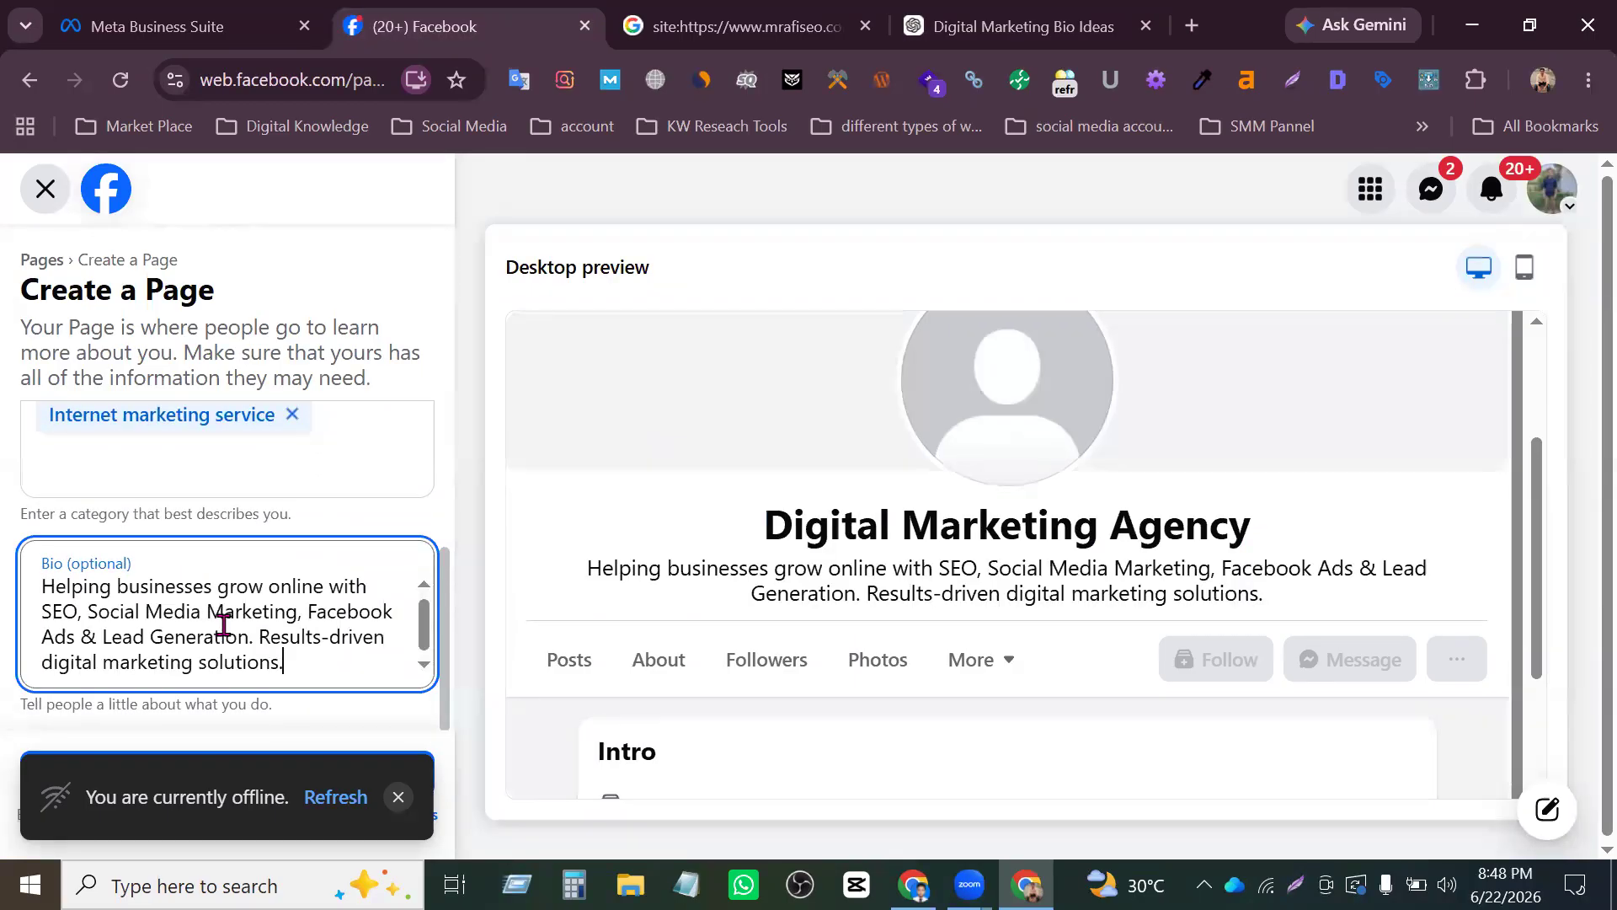
pyautogui.scroll(1, 1060, 484)
pyautogui.scroll(-3, 1060, 484)
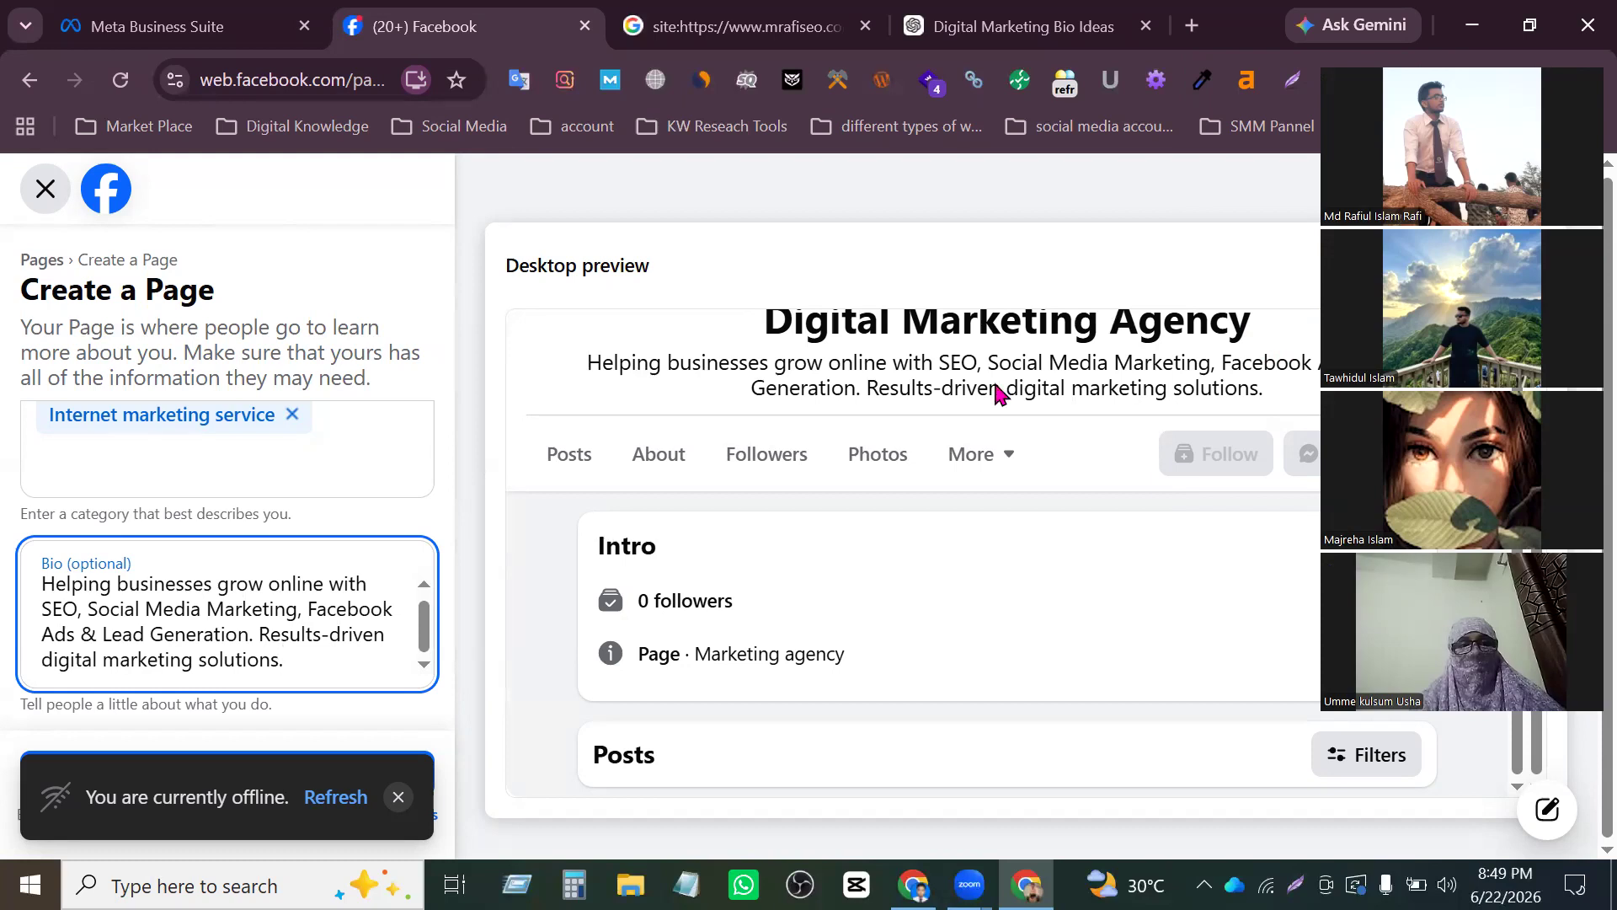
pyautogui.scroll(5, 888, 506)
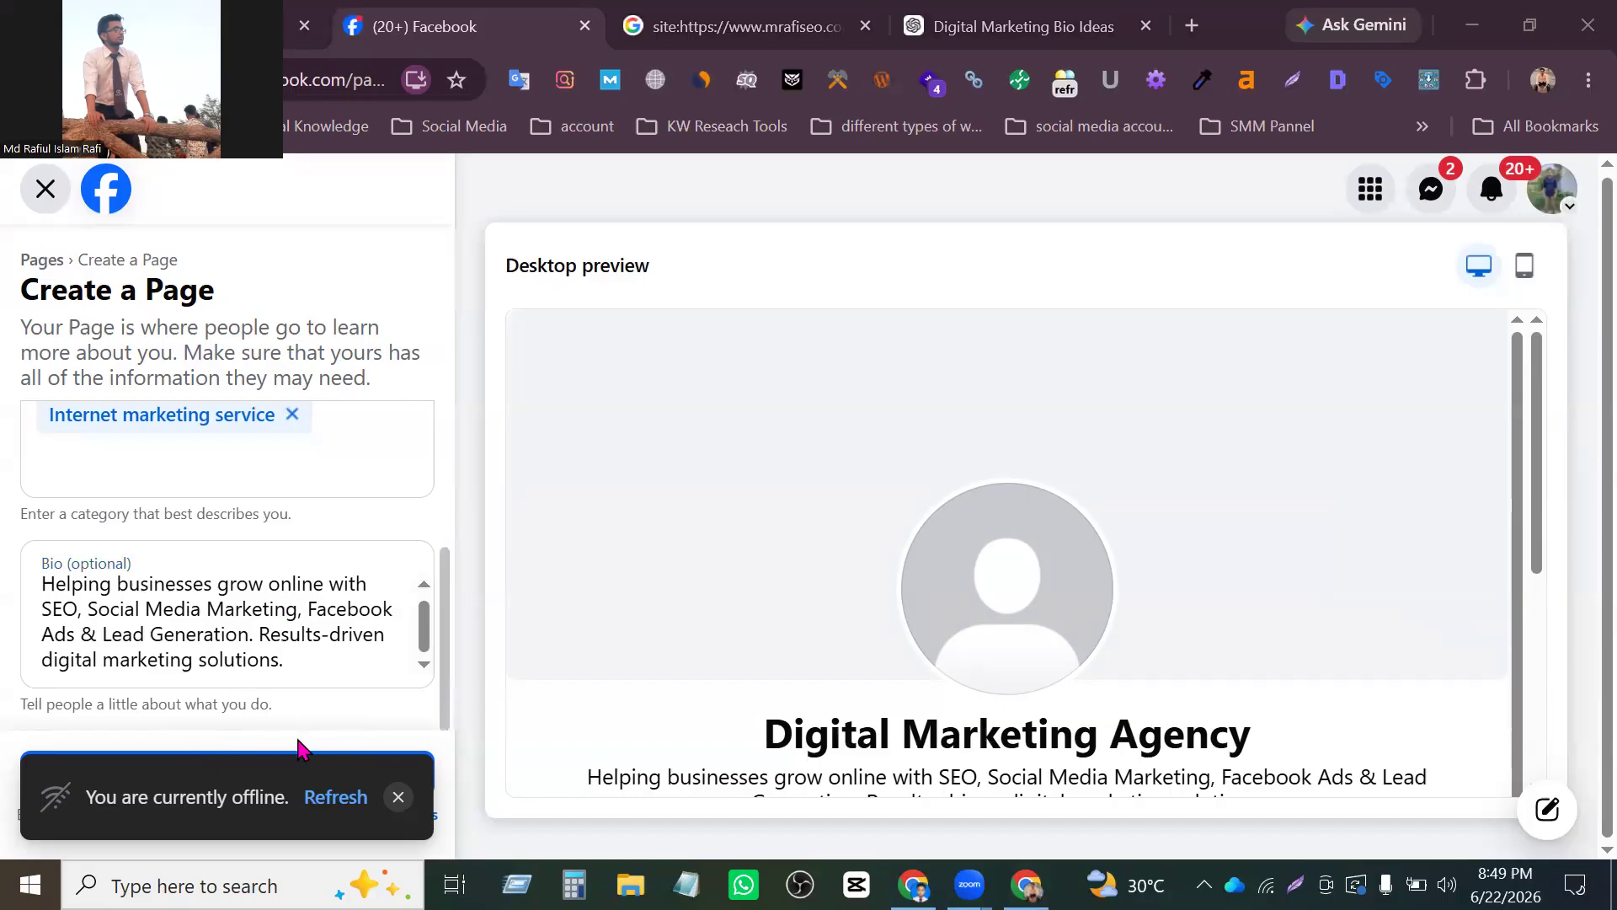
# - Dismiss the offline notice covering the end of the Create a Page form
pyautogui.moveTo(163, 797); pyautogui.dragTo(497, 650)
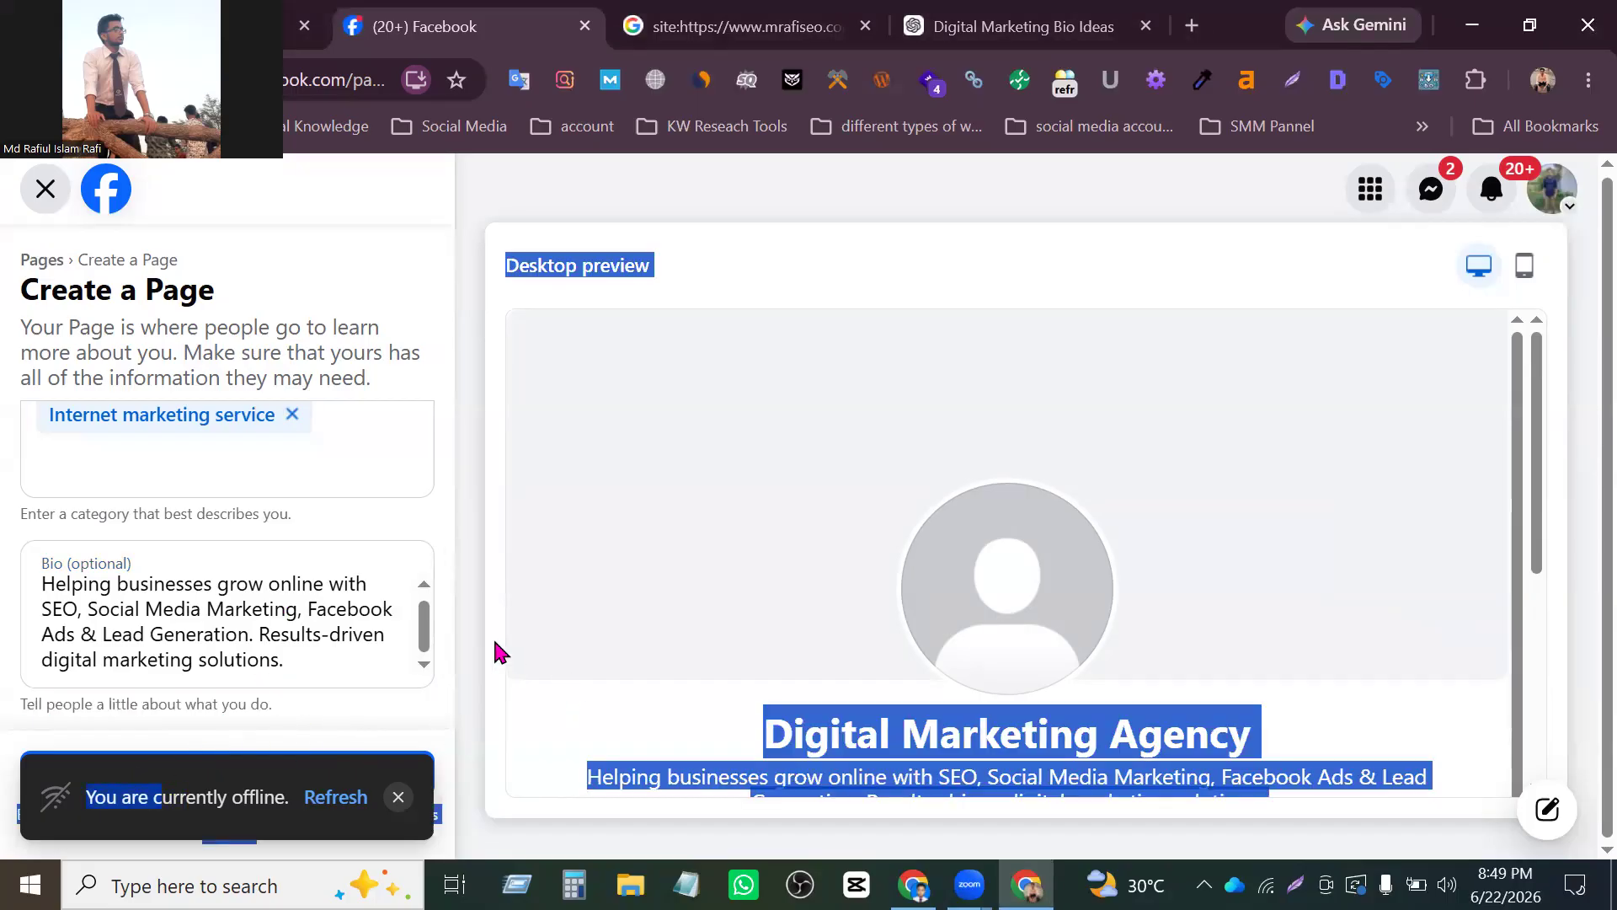
pyautogui.hotkey('ctrl', '-')
pyautogui.hotkey('ctrl', '-')
pyautogui.hotkey('ctrl', '-')
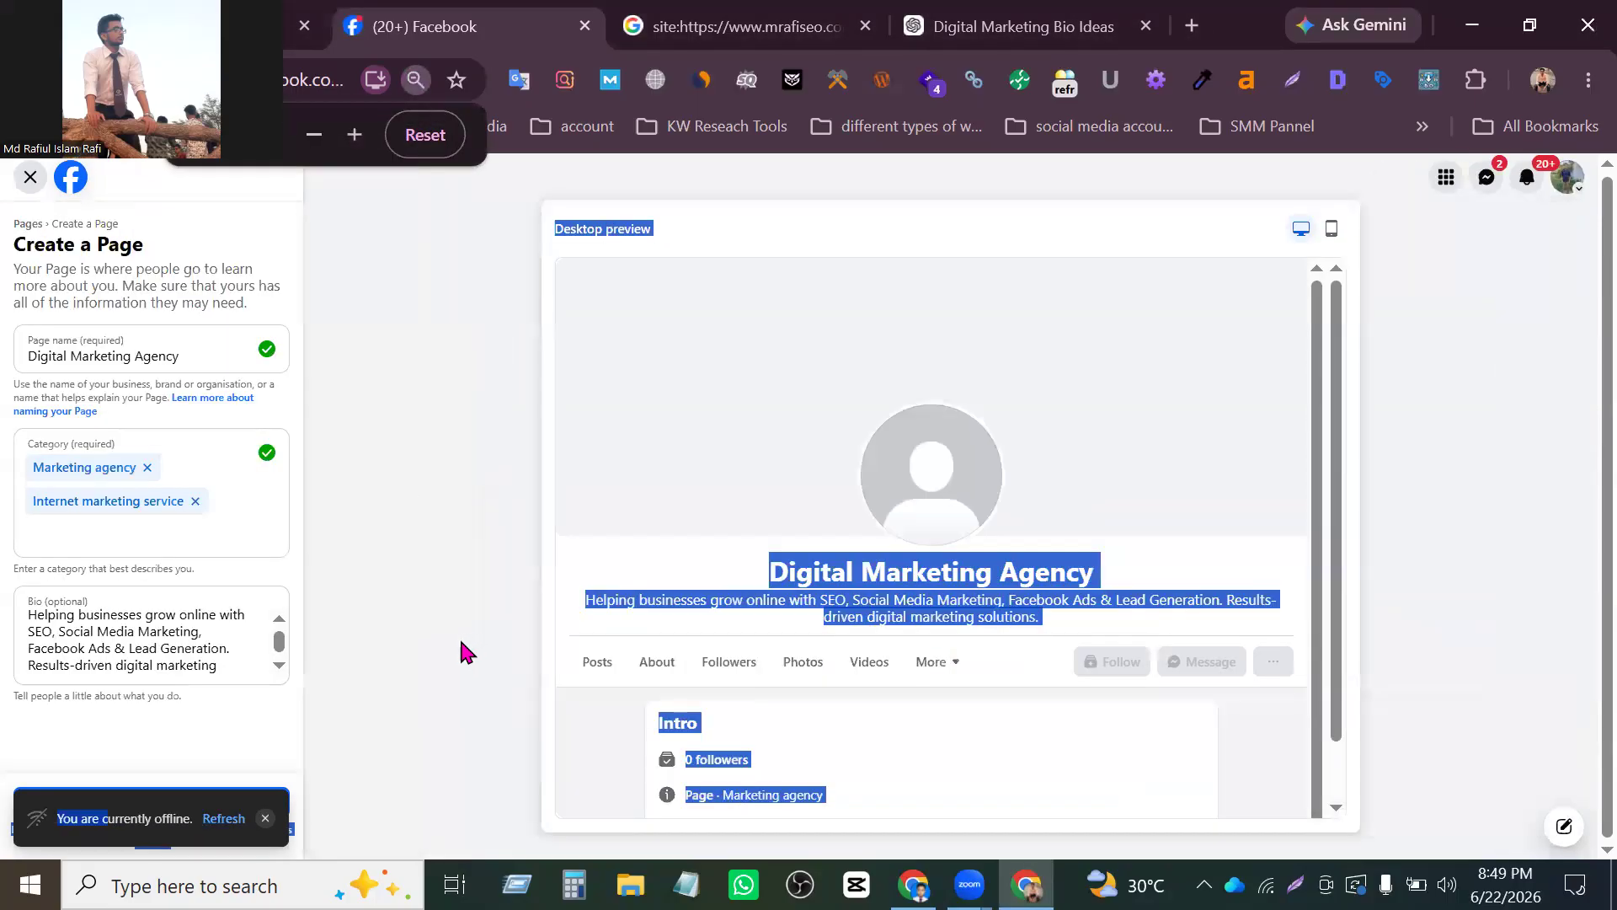
pyautogui.hotkey('ctrl', '+')
pyautogui.click(440, 657)
pyautogui.moveTo(141, 813); pyautogui.dragTo(157, 808)
pyautogui.click(135, 805)
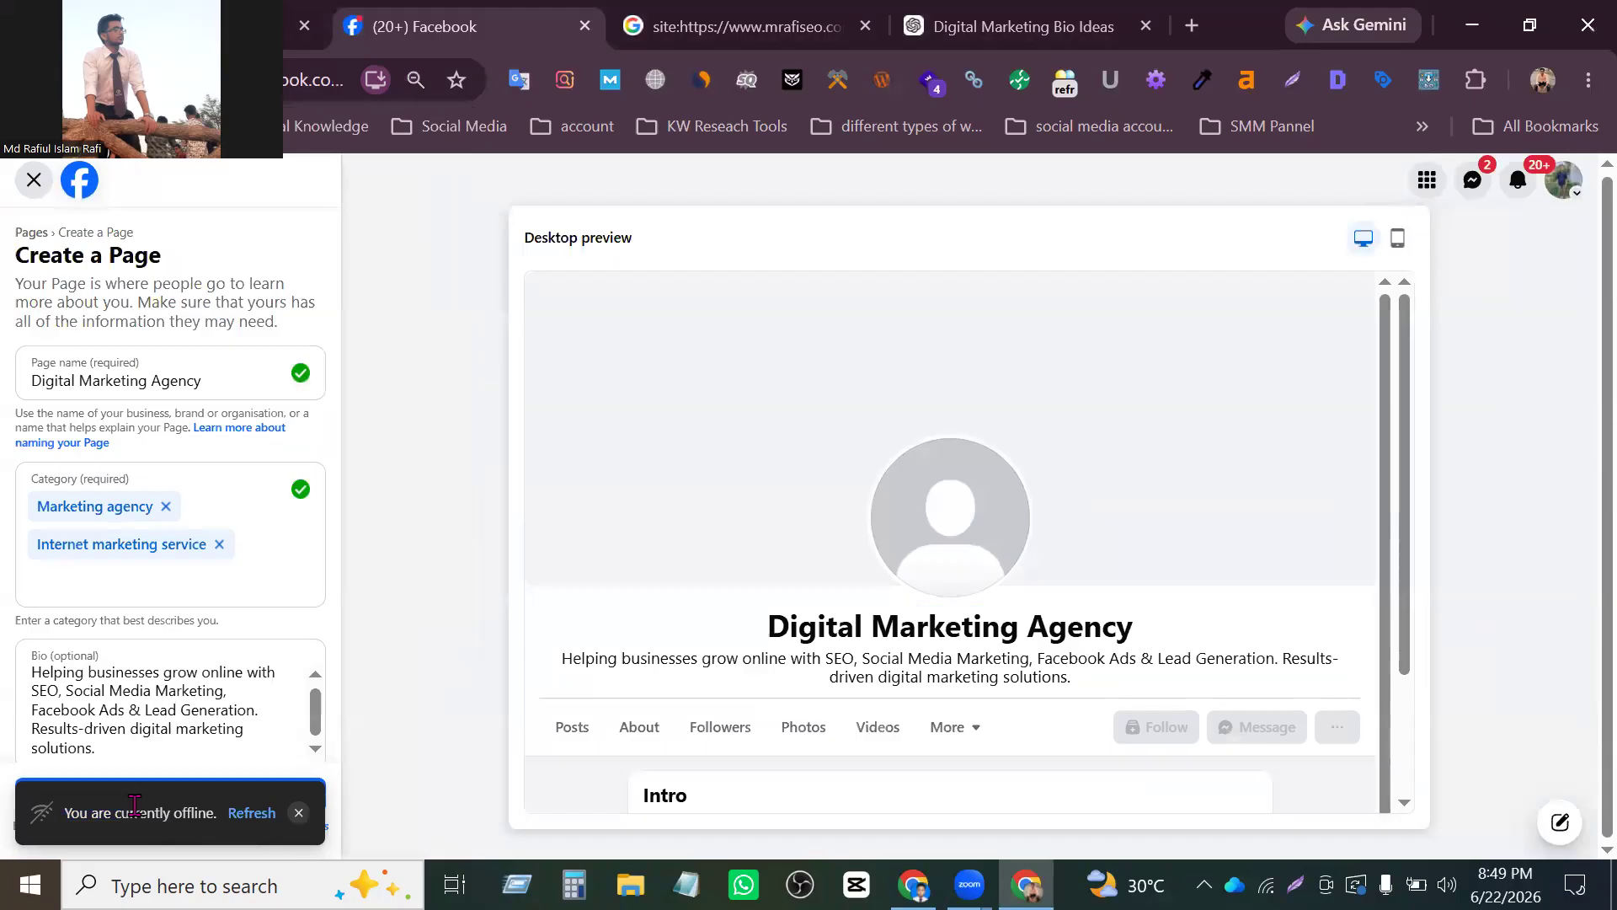
pyautogui.click(96, 815)
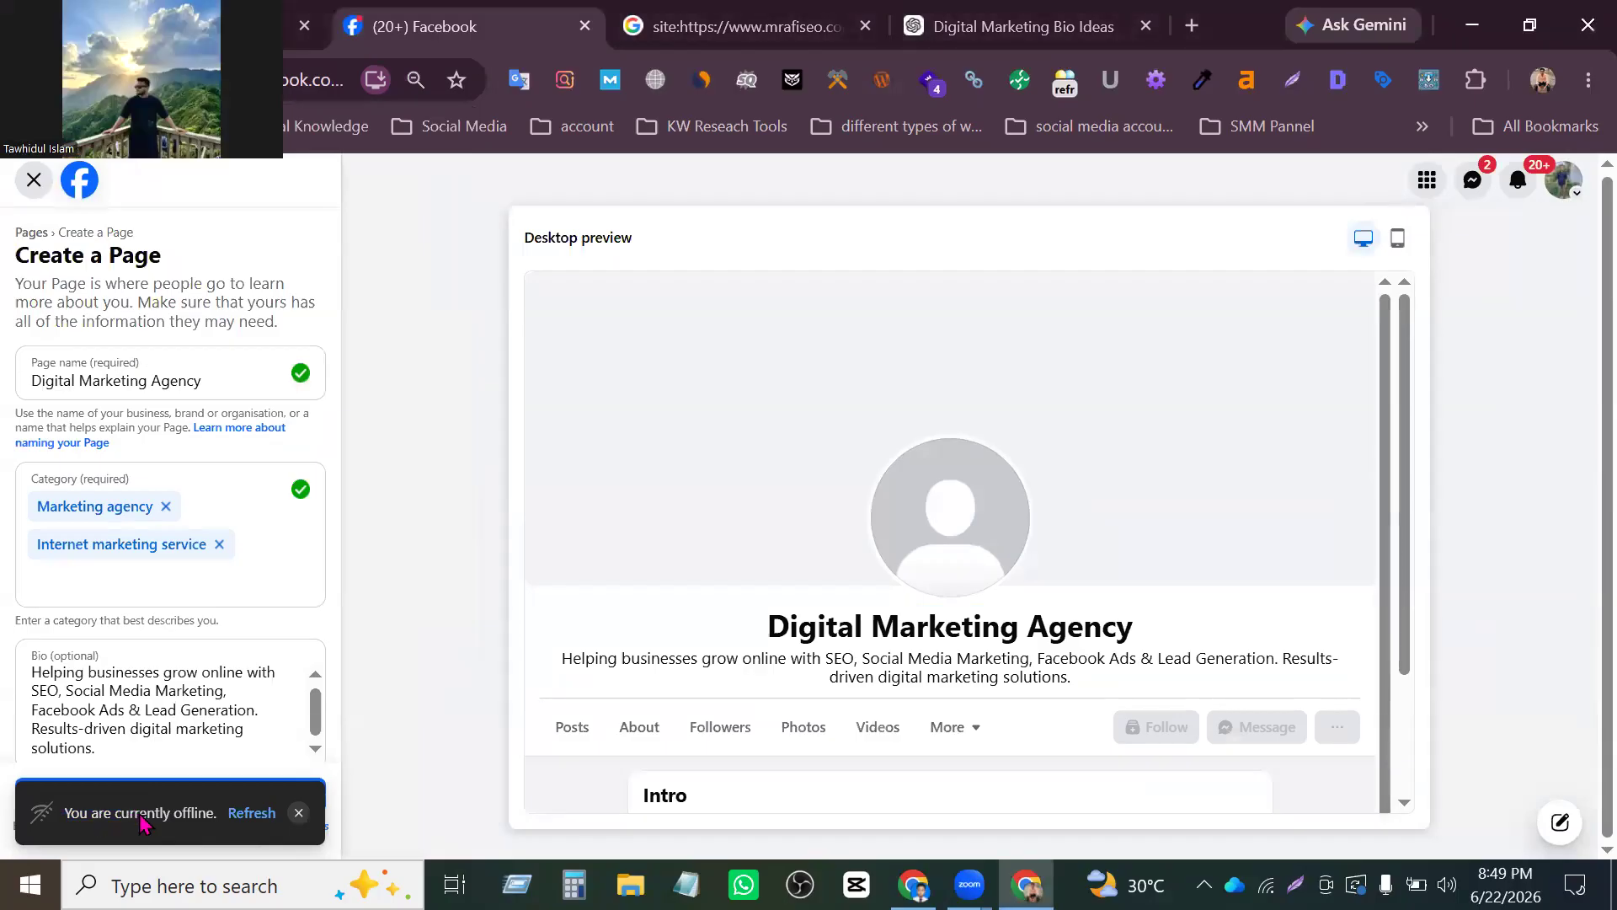
pyautogui.click(299, 813)
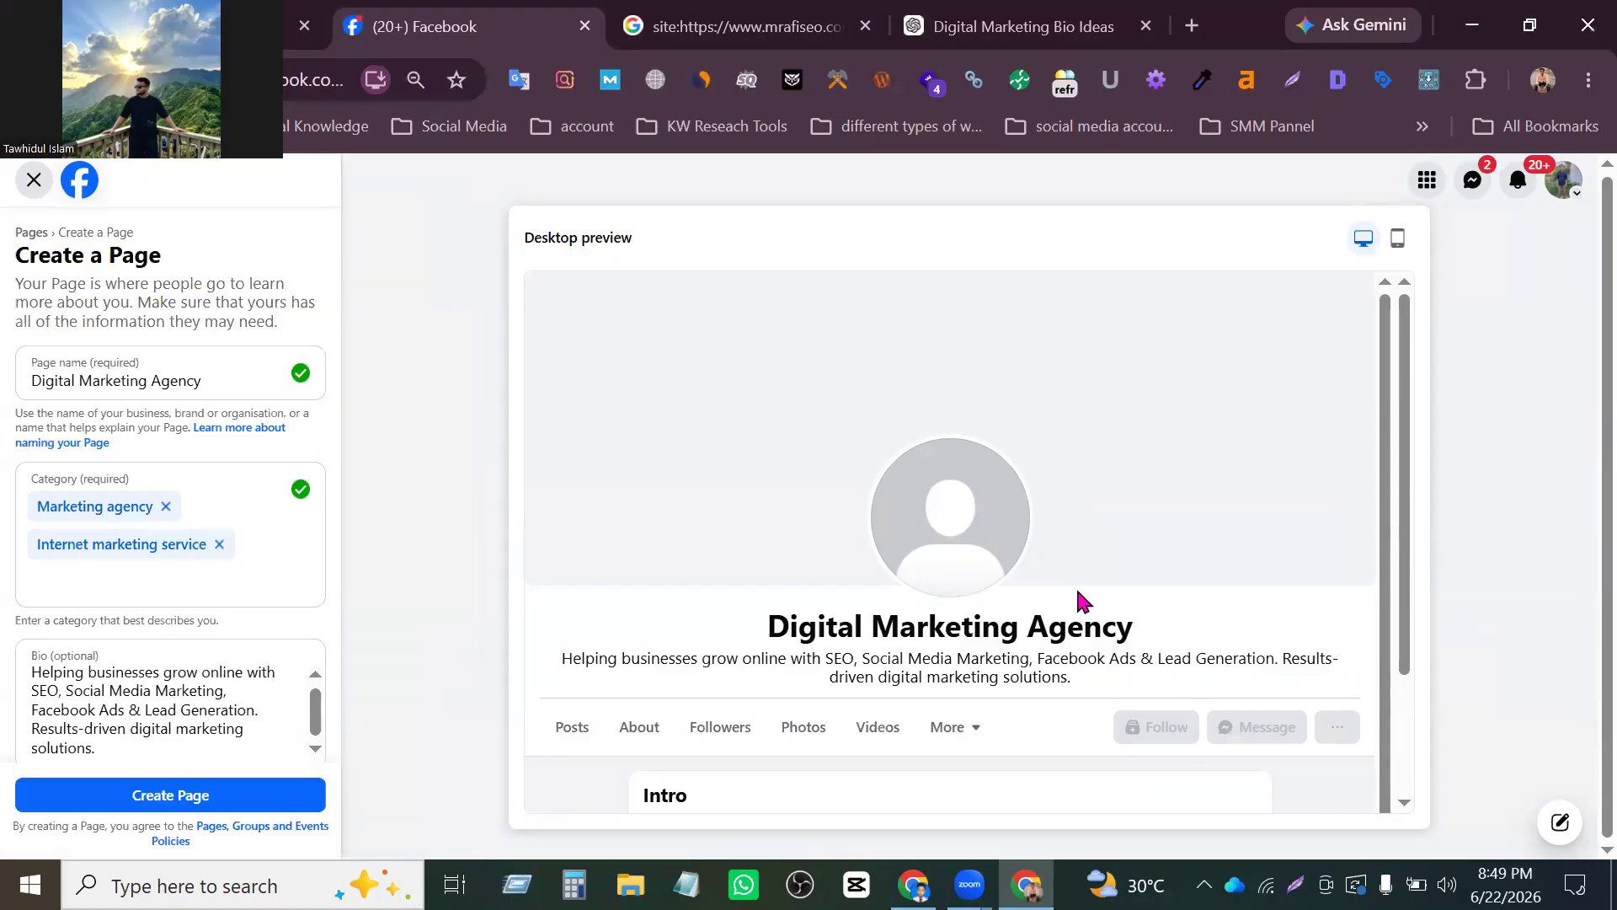
# - Reset the browser zoom to its default and submit the form to create the Digital Marketing Agency Page
pyautogui.doubleClick(1442, 737)
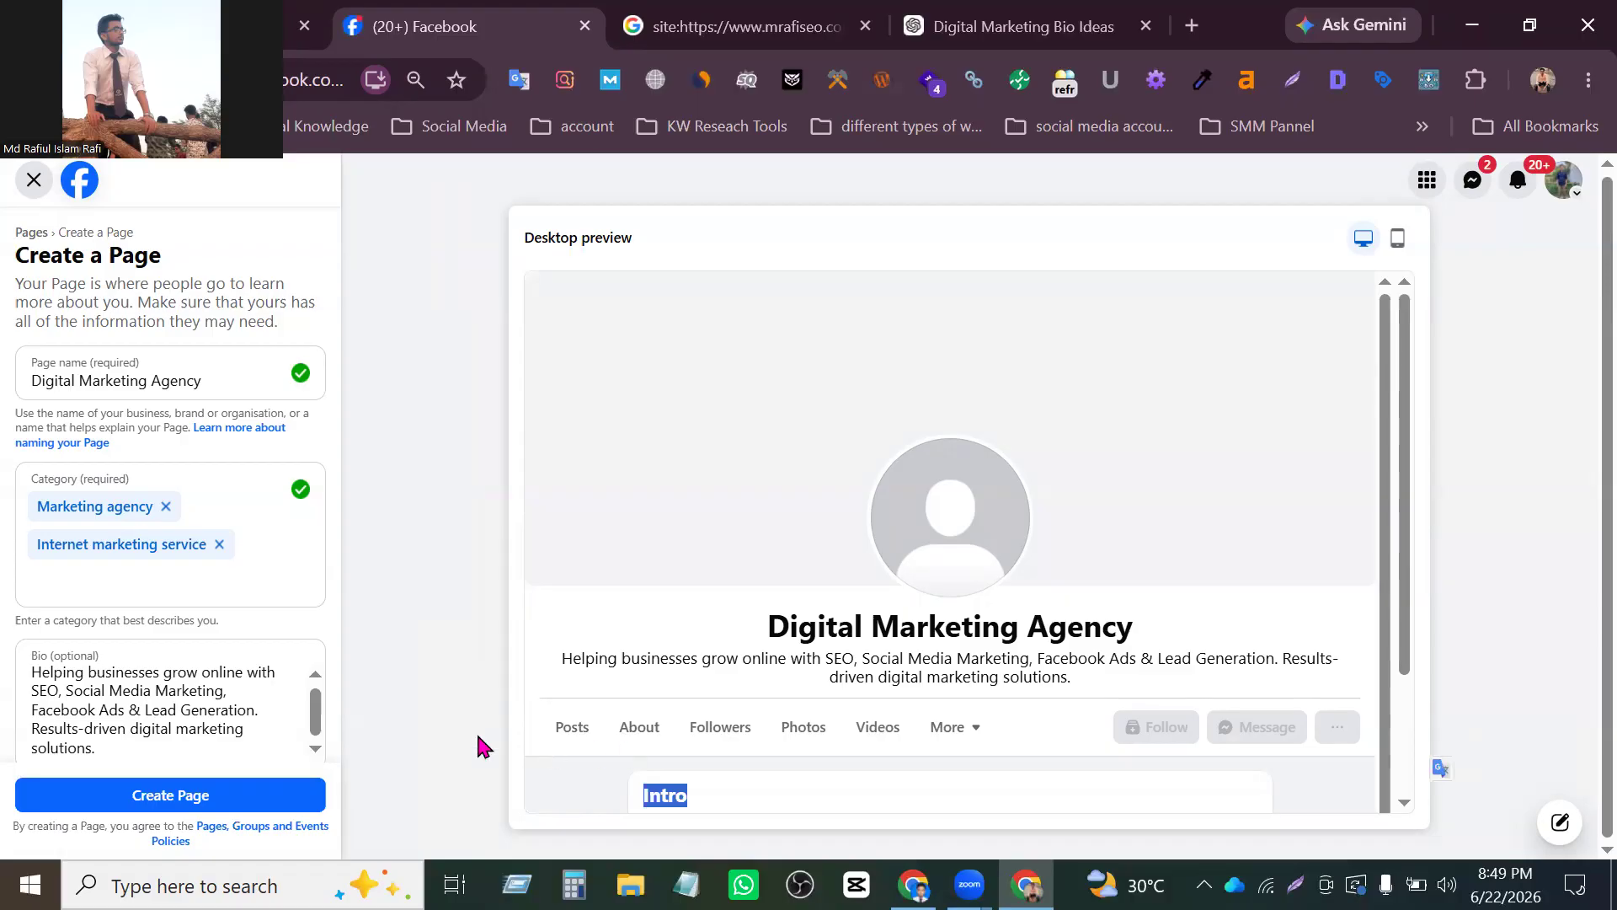
pyautogui.click(408, 731)
pyautogui.doubleClick(410, 731)
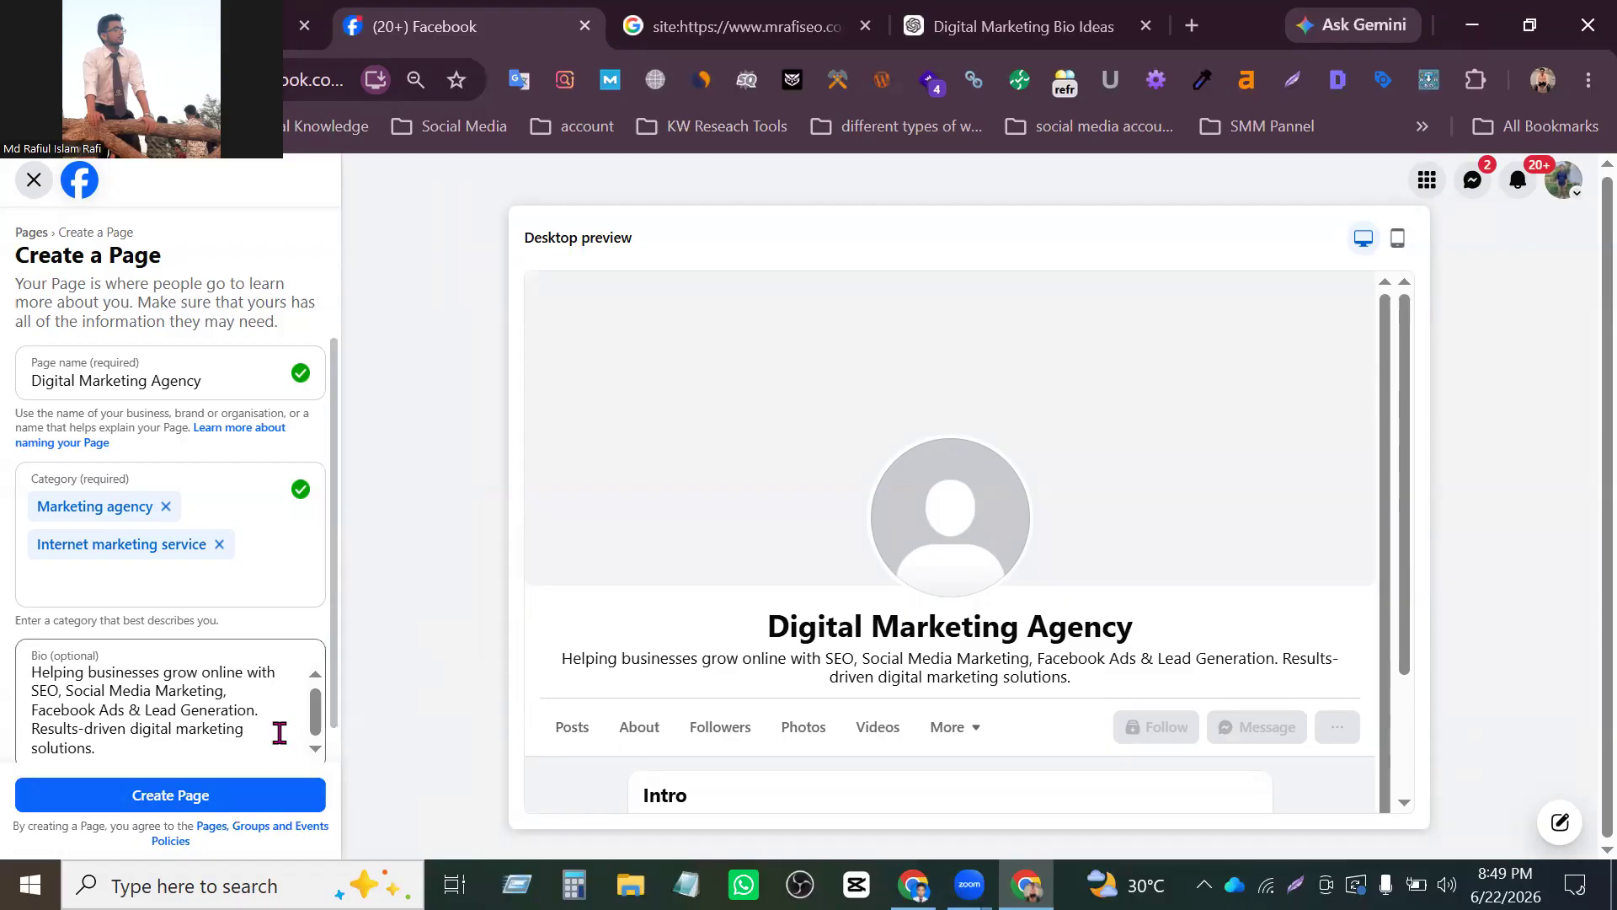
pyautogui.hotkey('ctrl', '+')
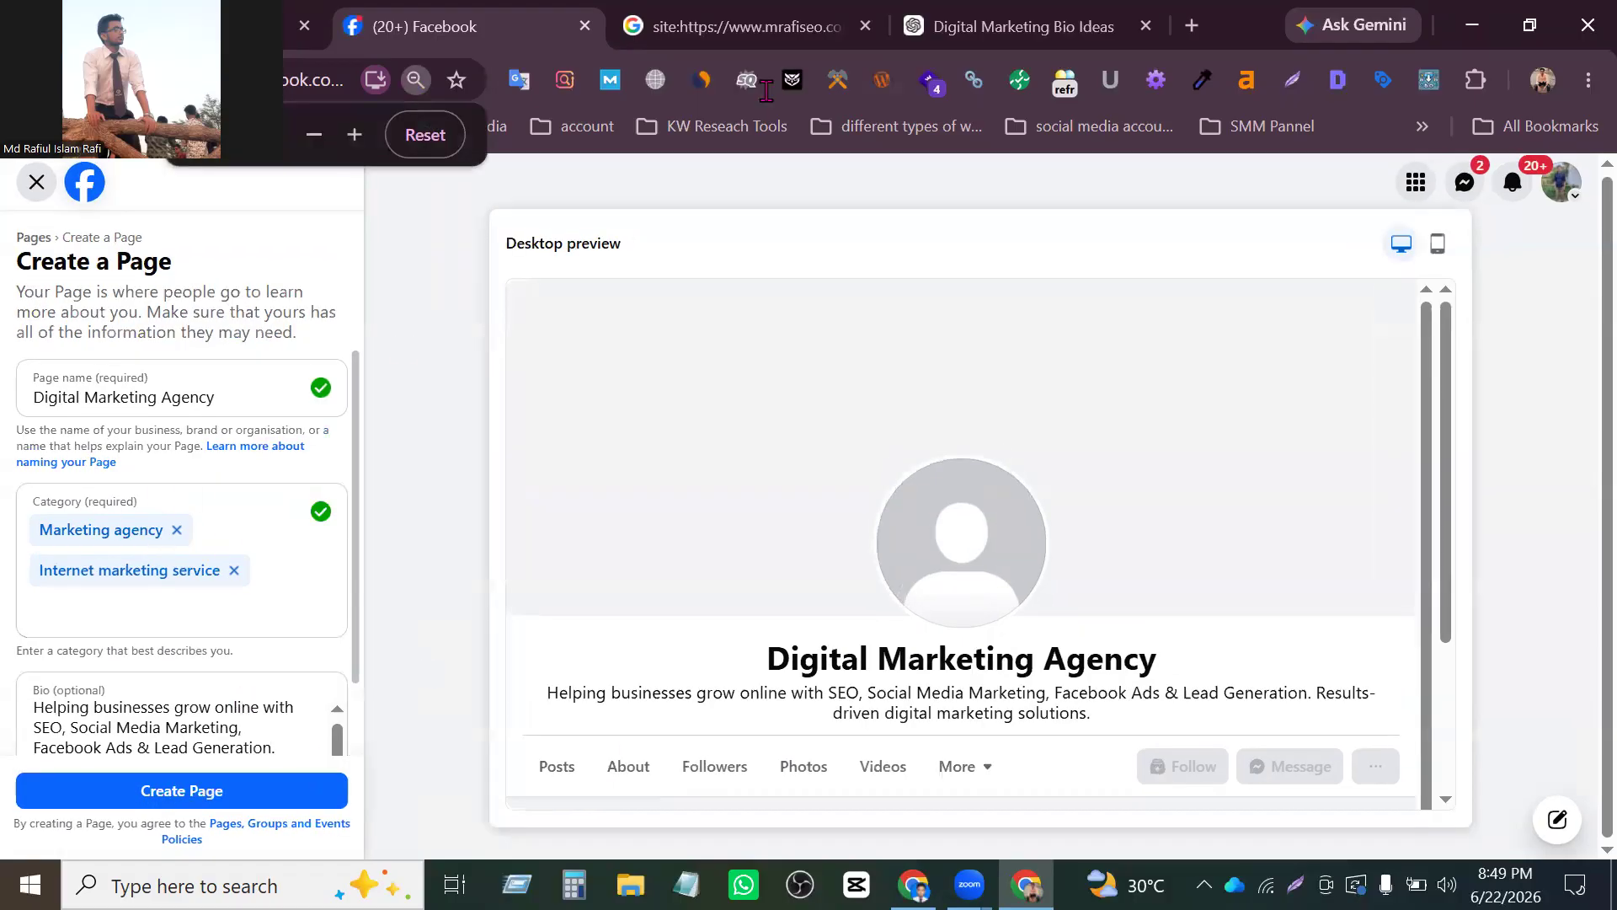
pyautogui.click(416, 80)
pyautogui.click(425, 134)
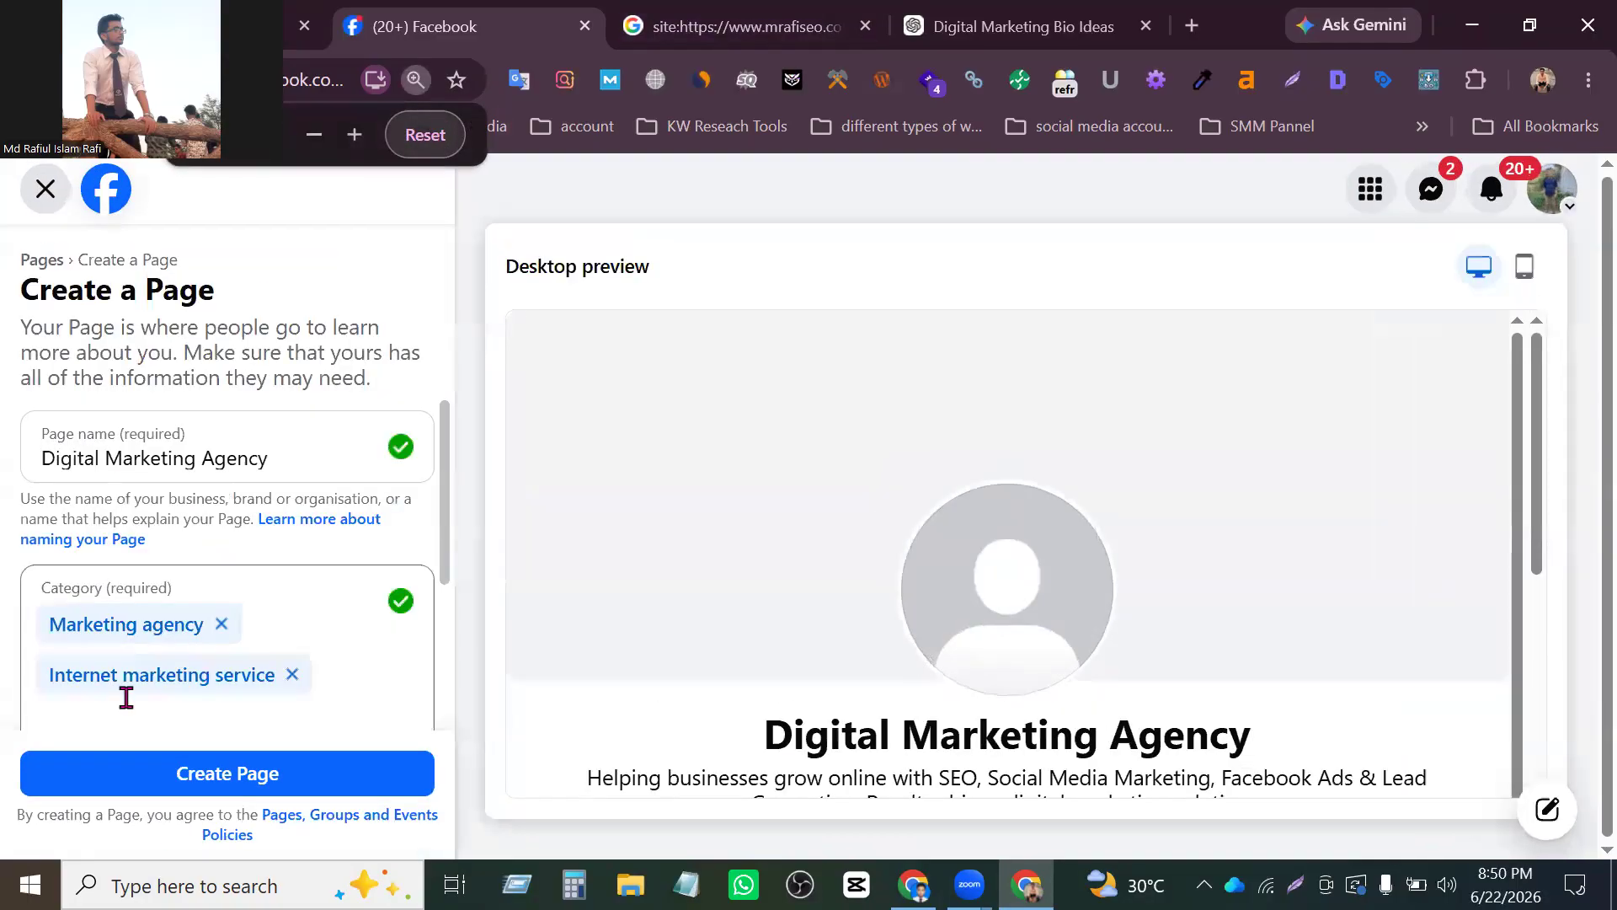
pyautogui.scroll(-3, 192, 692)
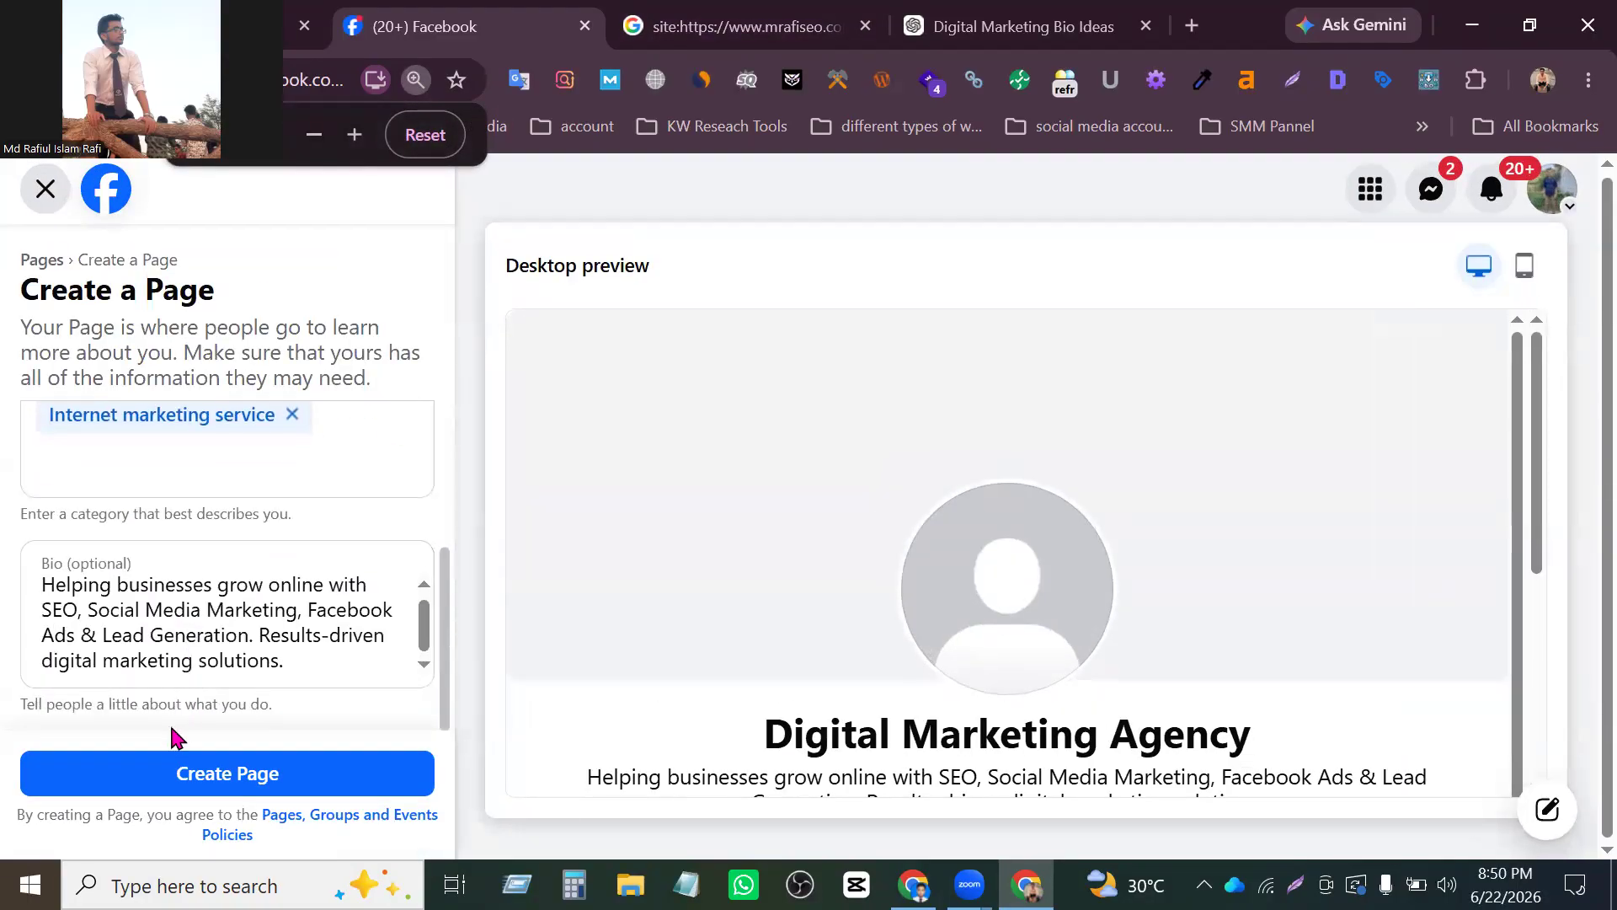
pyautogui.scroll(3, 174, 480)
pyautogui.scroll(-1, 173, 455)
pyautogui.scroll(-2, 163, 846)
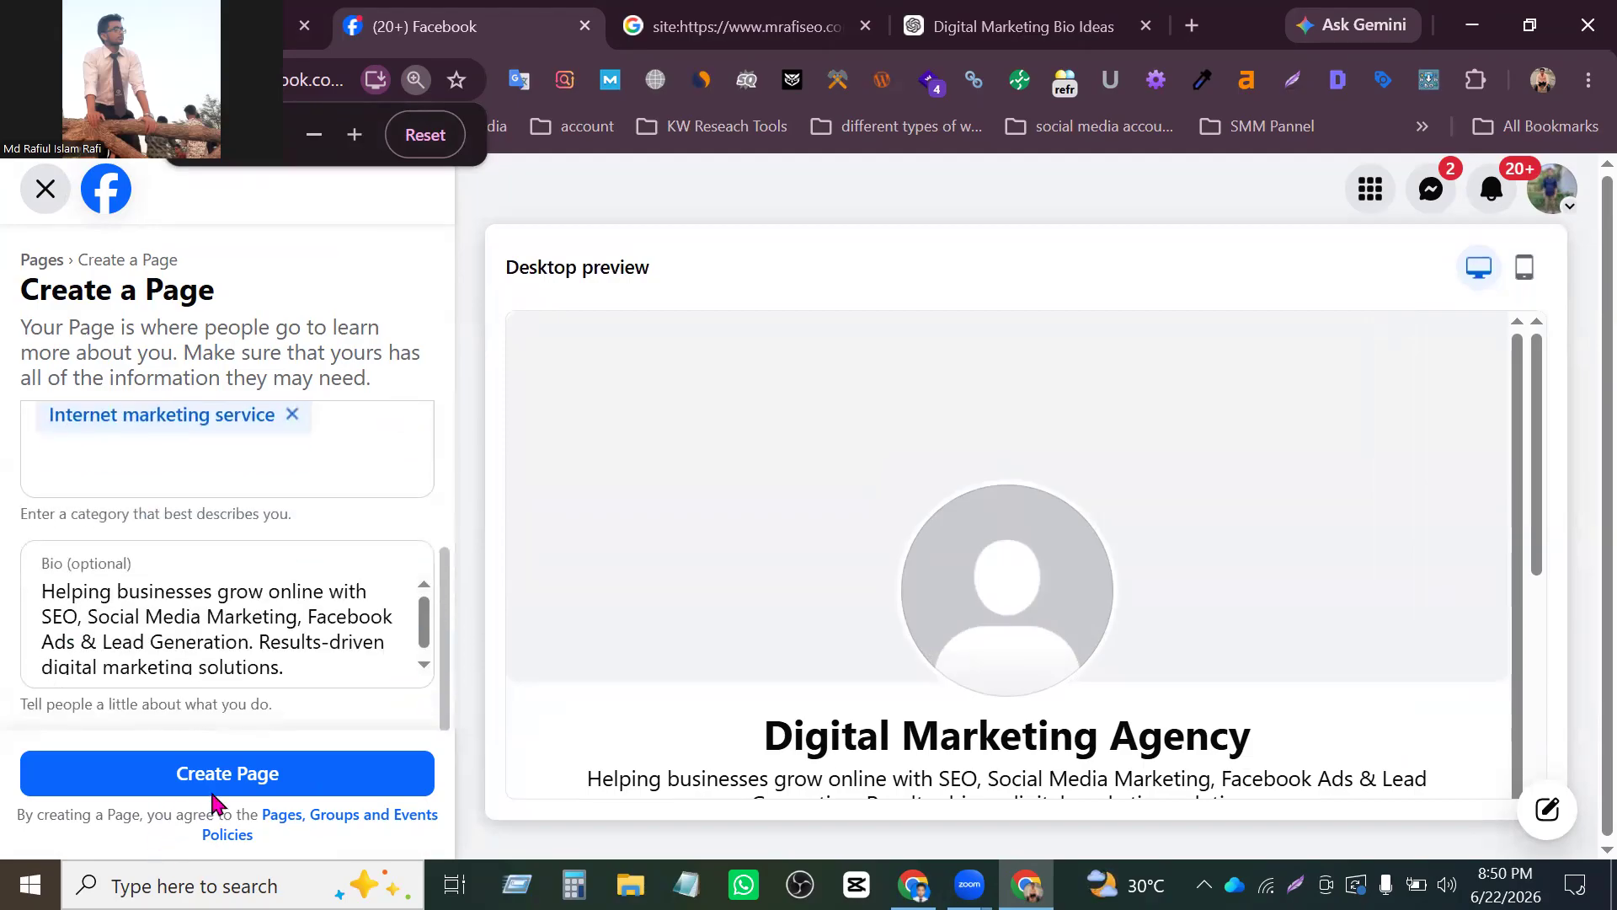
pyautogui.click(217, 771)
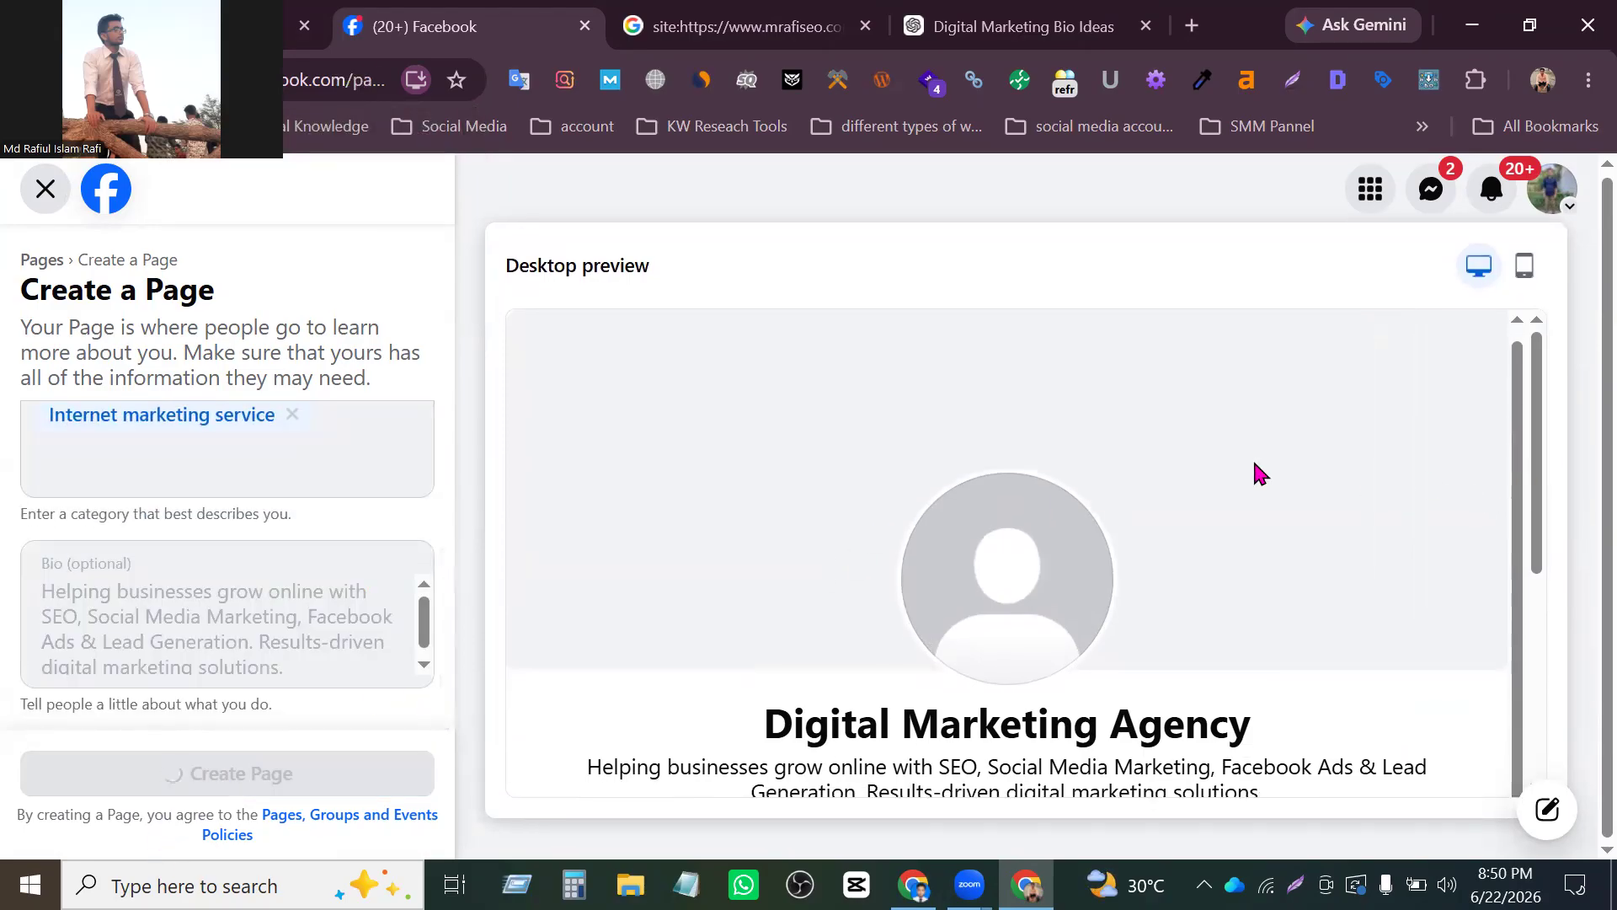
# - Reduce the browser zoom one level and dismiss the Page creation notification
pyautogui.hotkey('ctrl', '-')
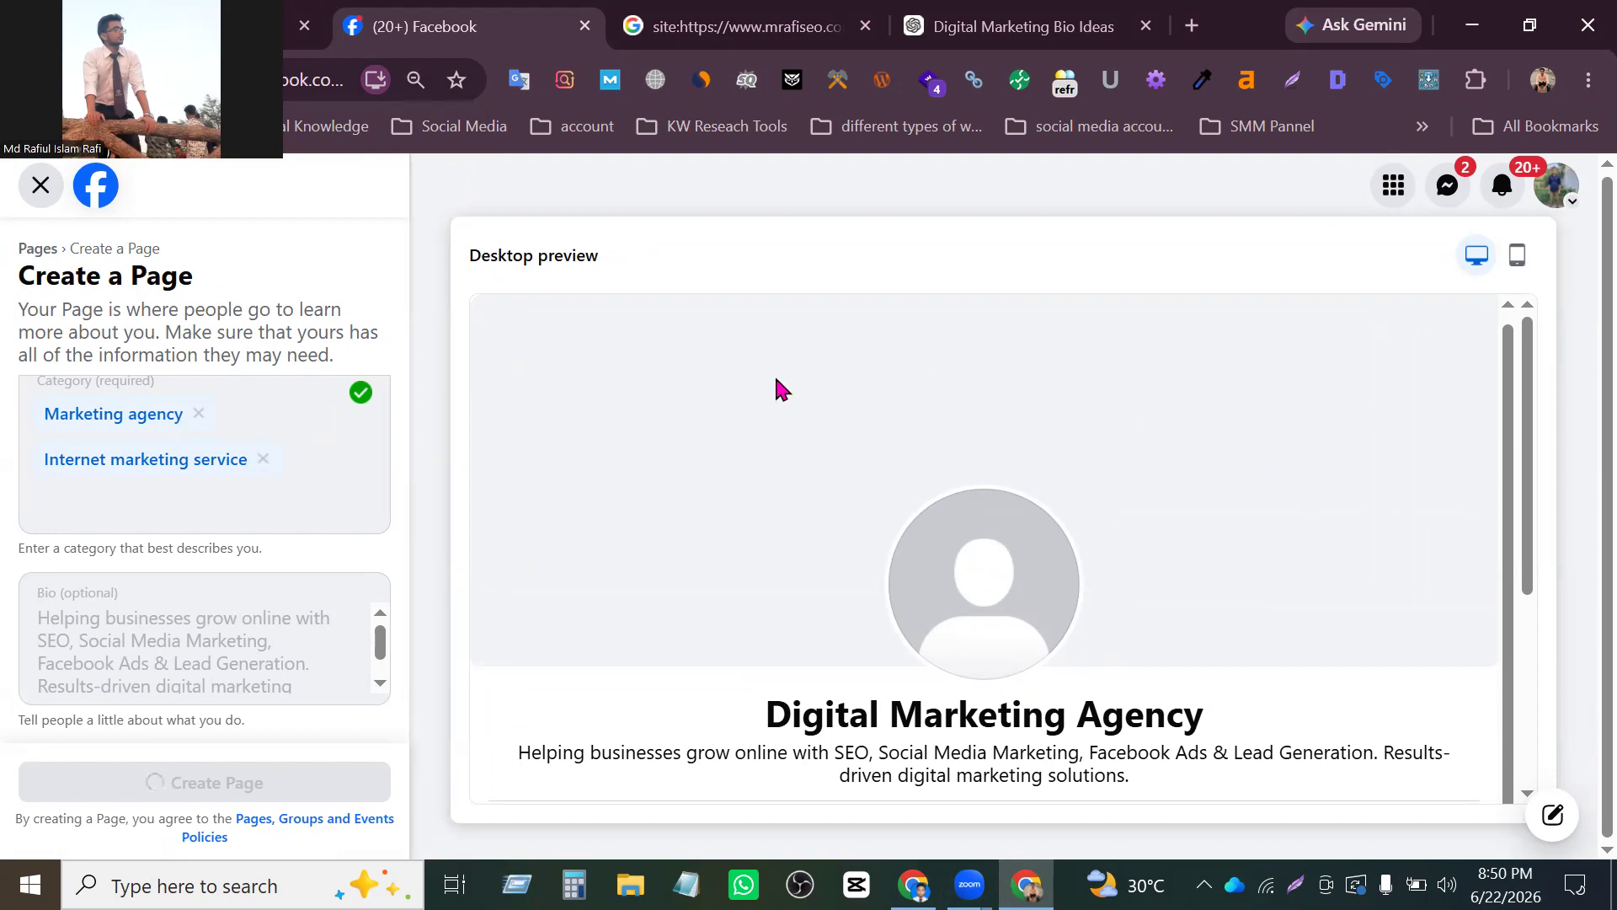
pyautogui.scroll(-5, 362, 531)
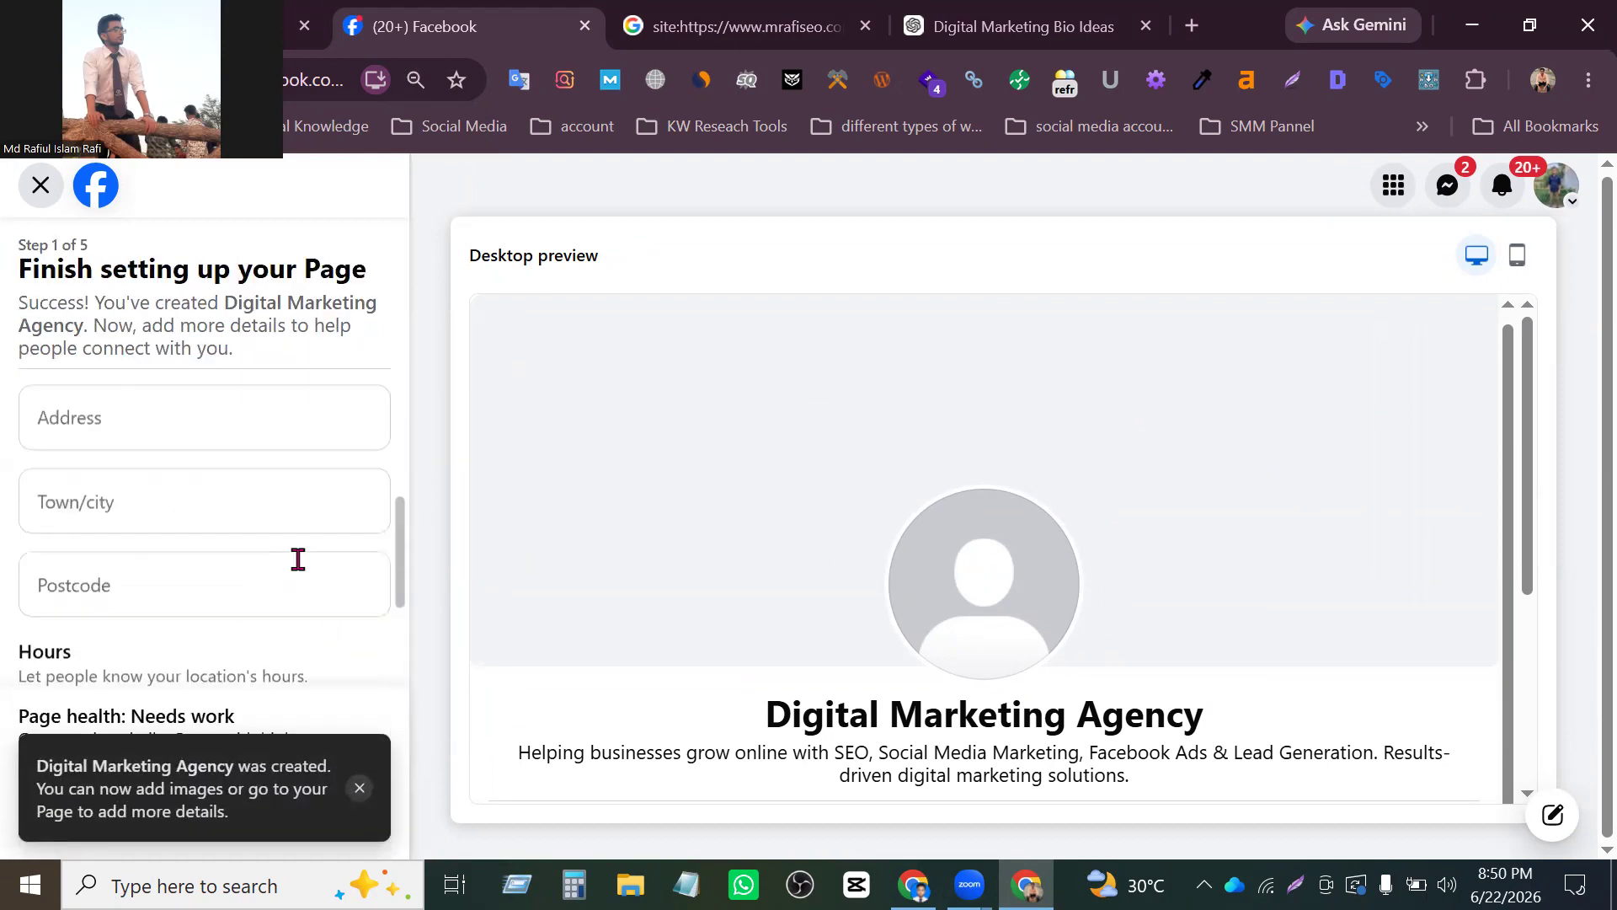
pyautogui.scroll(4, 298, 558)
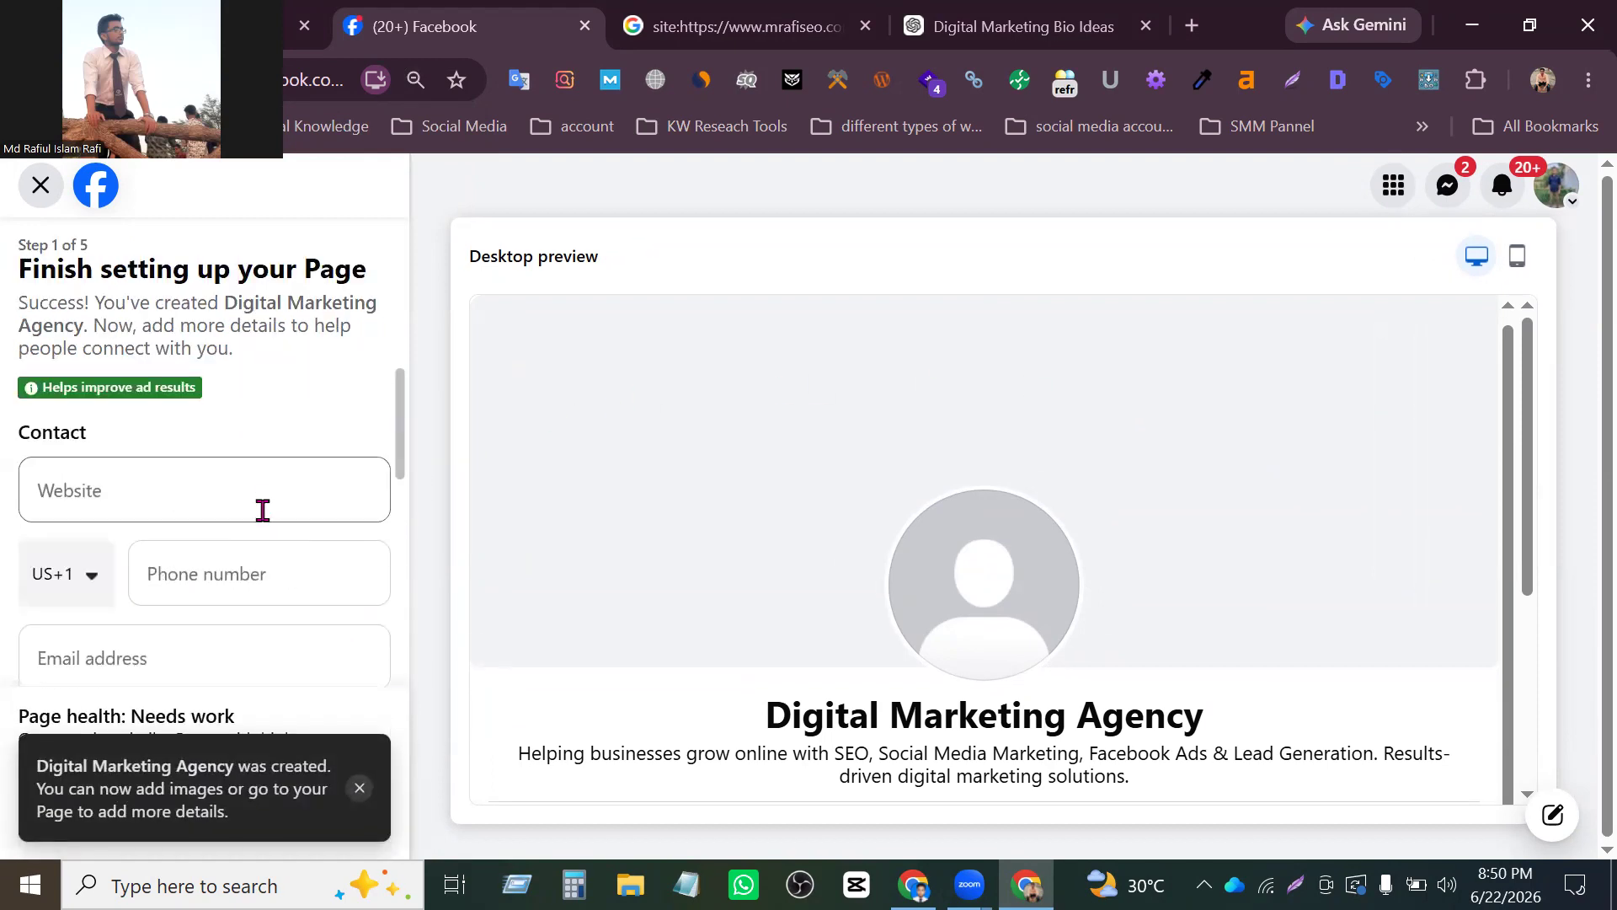
pyautogui.click(360, 790)
# - Look over the contact, location and hours sections in step 1 of the Page setup
pyautogui.scroll(-3, 210, 685)
pyautogui.scroll(3, 259, 470)
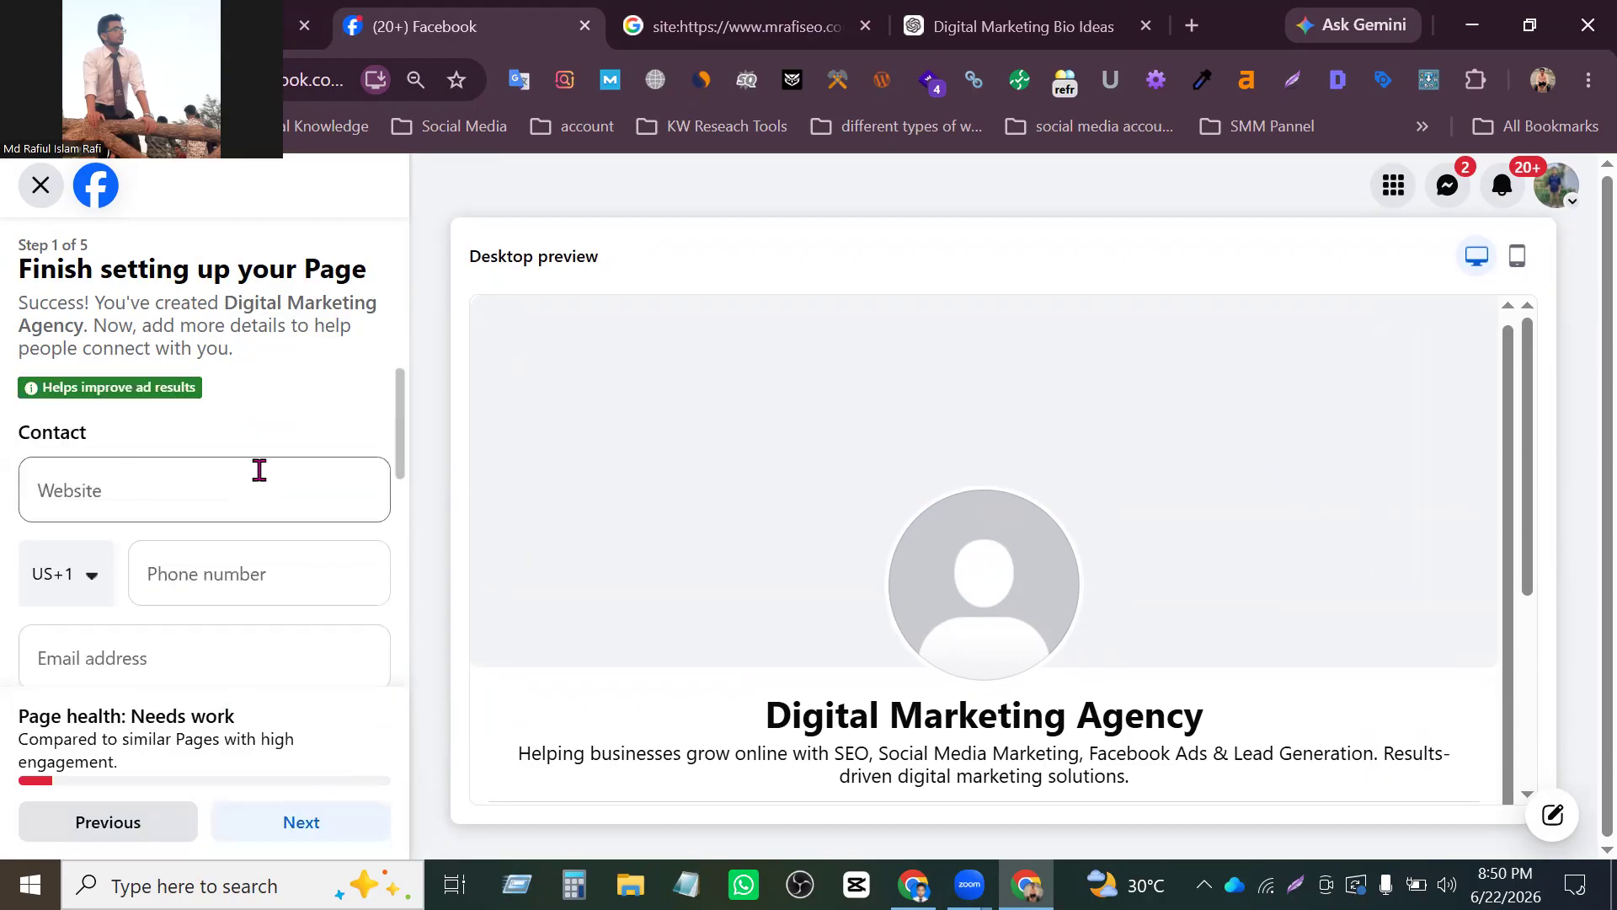
pyautogui.scroll(-3, 244, 484)
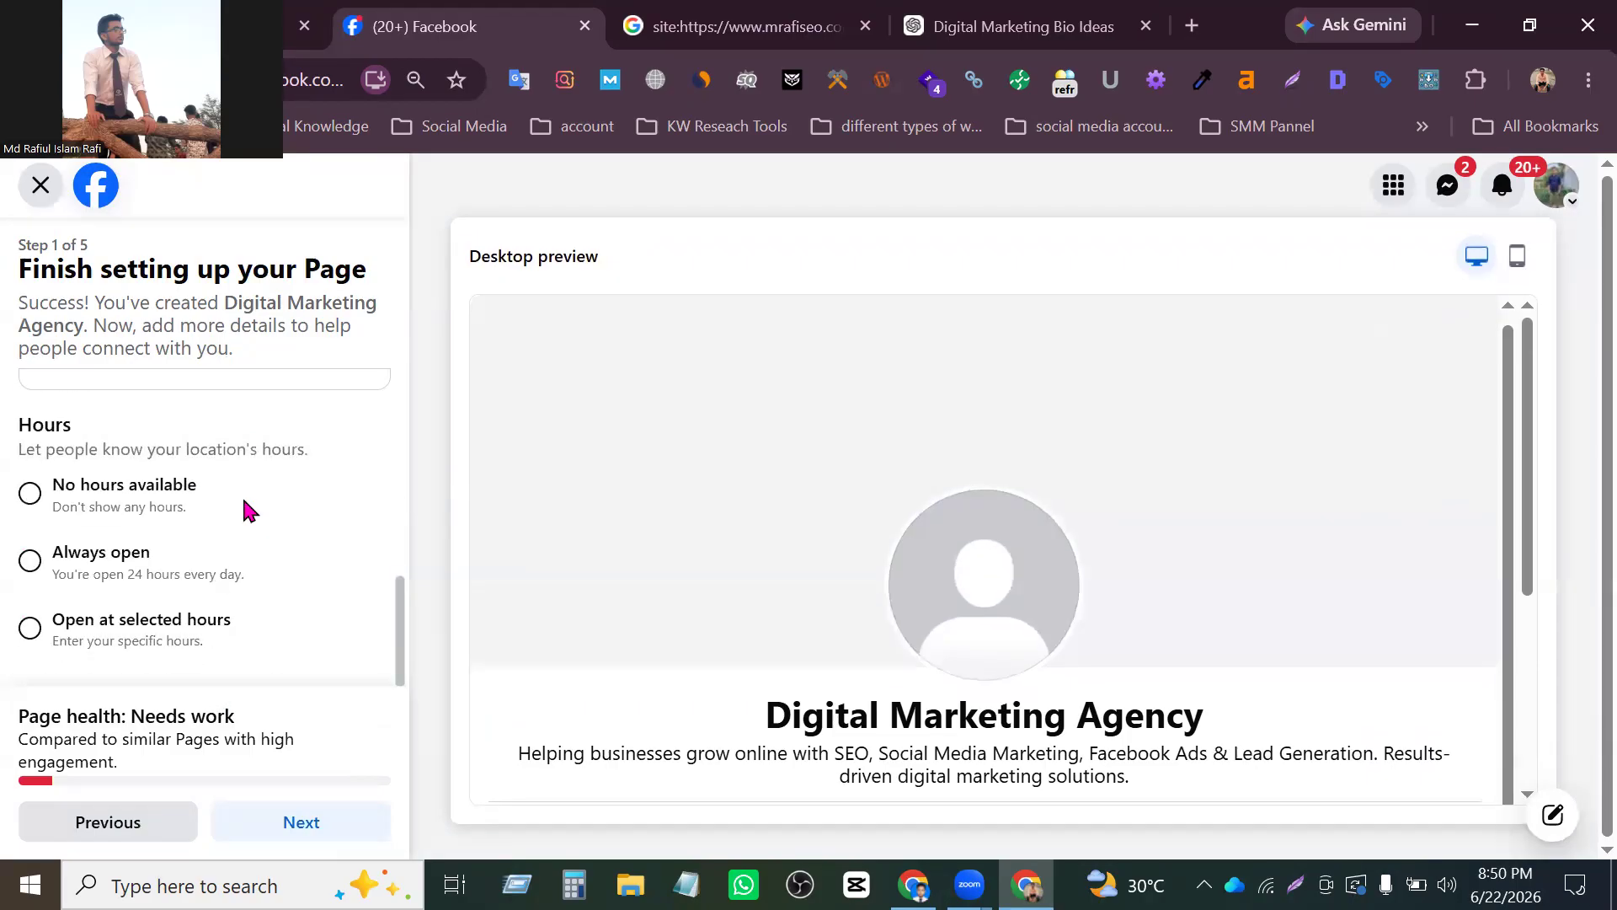
pyautogui.scroll(3, 240, 493)
pyautogui.scroll(-3, 217, 485)
pyautogui.scroll(3, 217, 480)
pyautogui.click(218, 485)
pyautogui.click(95, 576)
pyautogui.click(97, 489)
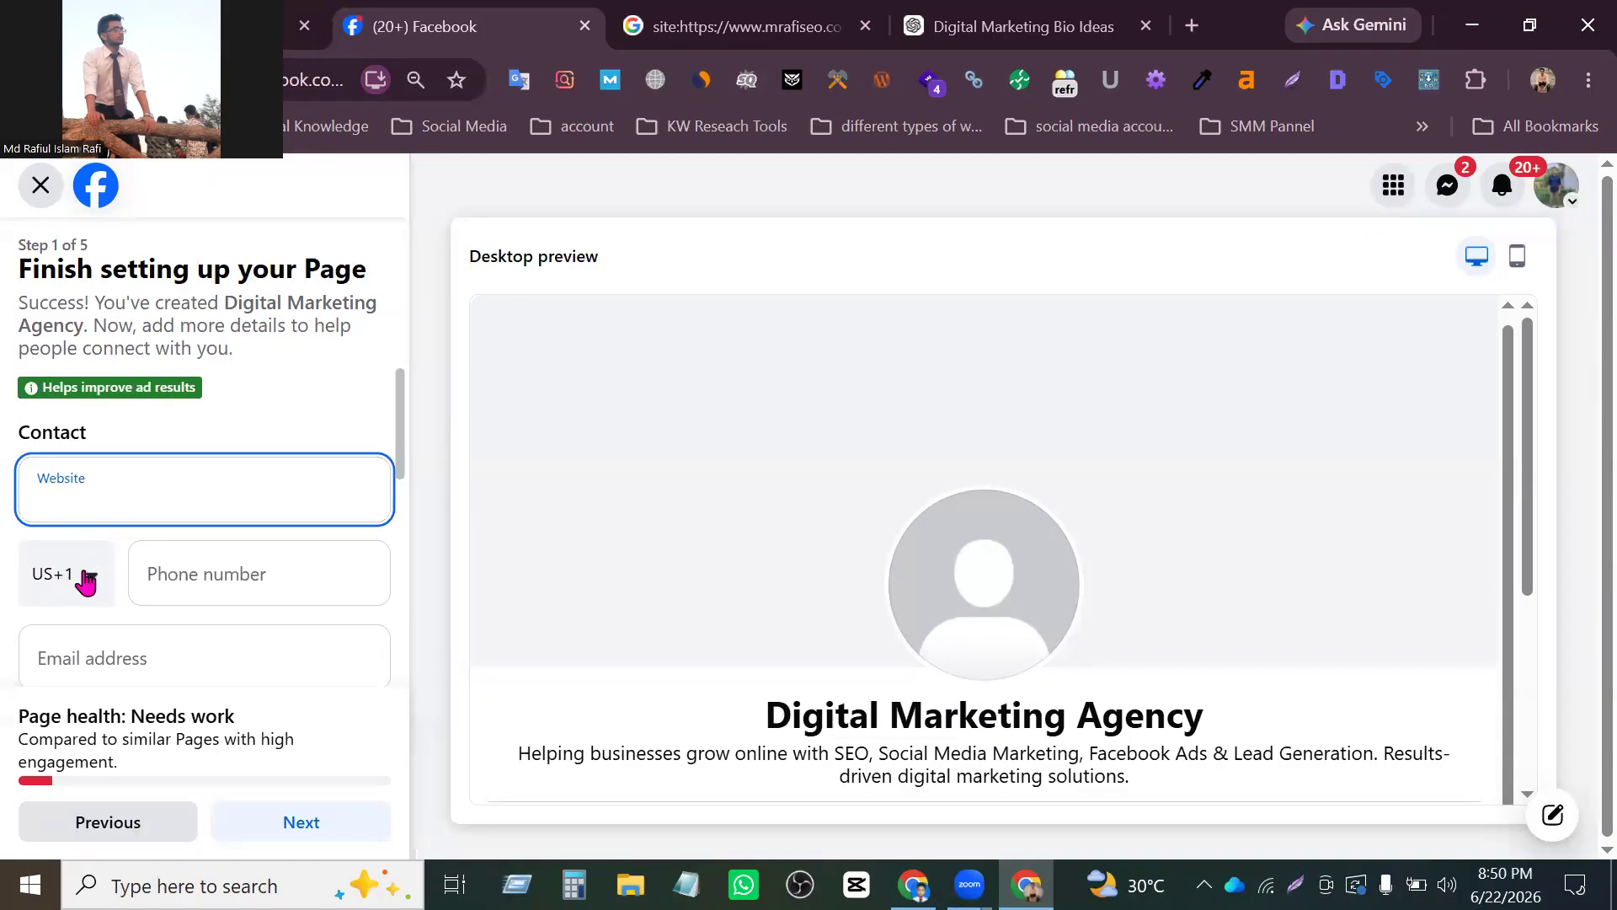
# - Check the phone country code list and the remaining contact, address and opening hours fields without filling them in
pyautogui.click(88, 574)
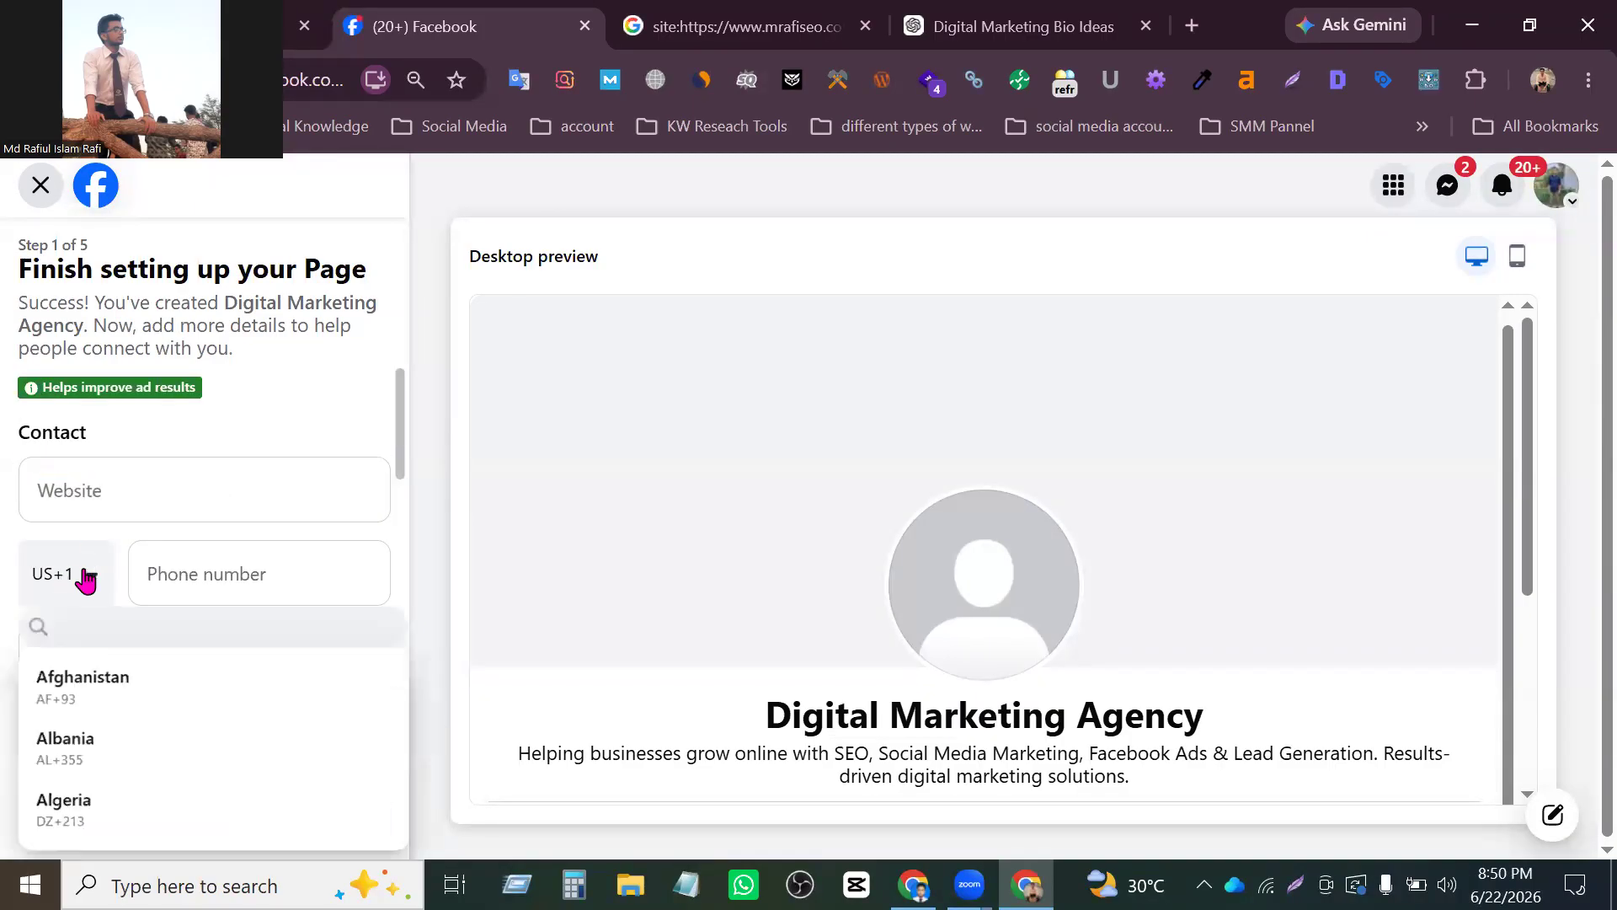
pyautogui.click(251, 579)
pyautogui.click(438, 497)
pyautogui.scroll(-2, 307, 615)
pyautogui.click(275, 574)
pyautogui.click(224, 451)
pyautogui.click(437, 451)
pyautogui.scroll(-3, 219, 607)
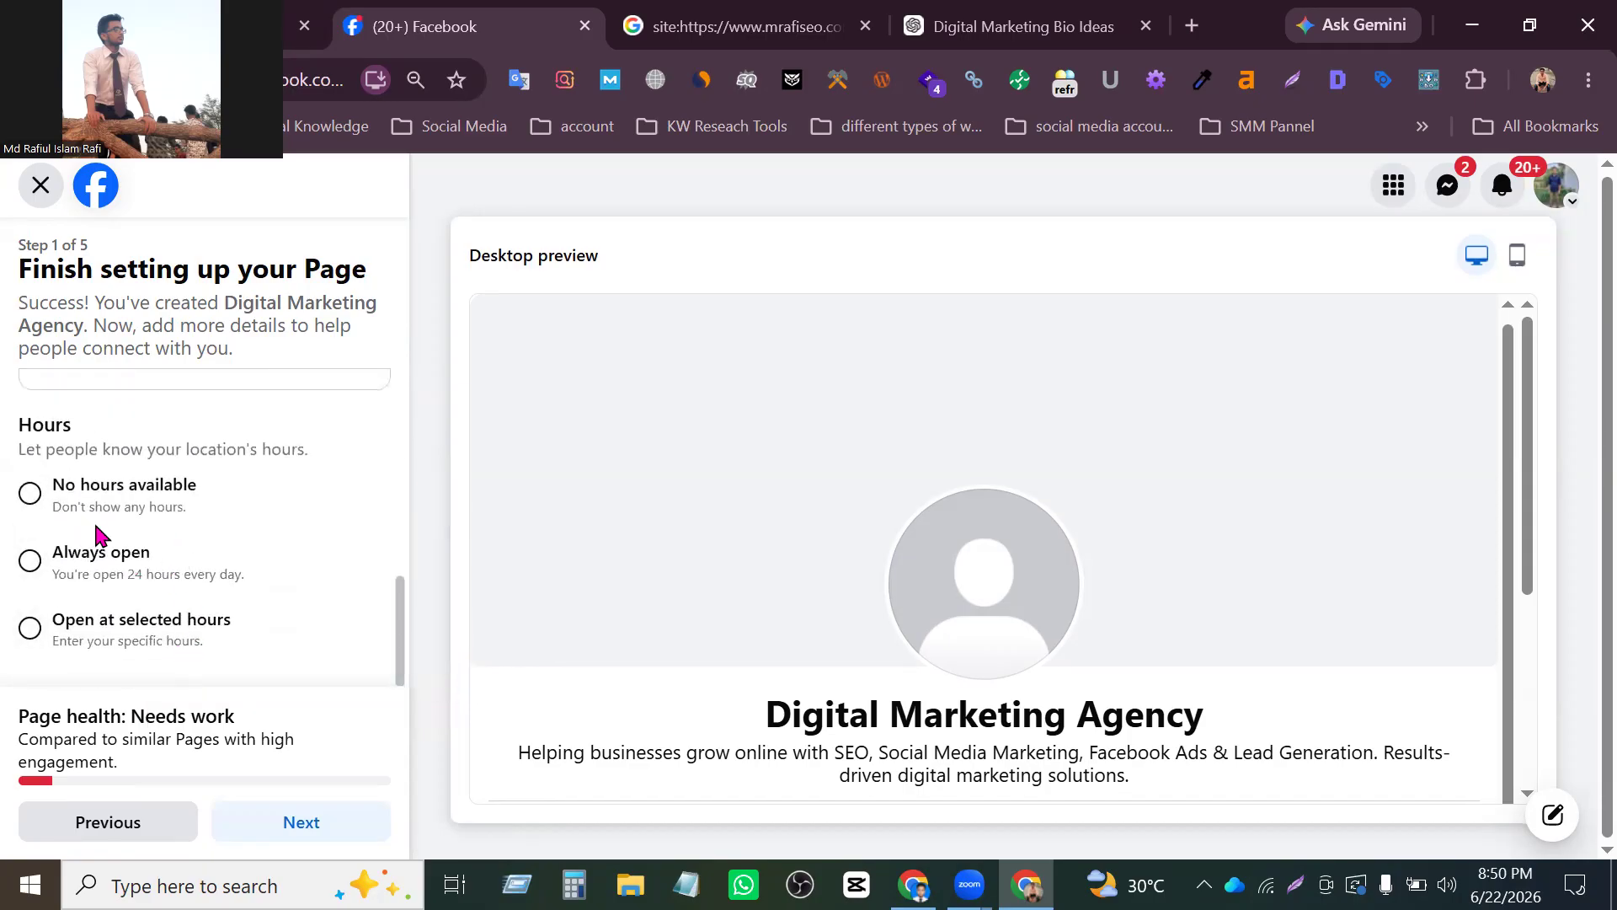
pyautogui.scroll(3, 79, 585)
pyautogui.scroll(-3, 235, 566)
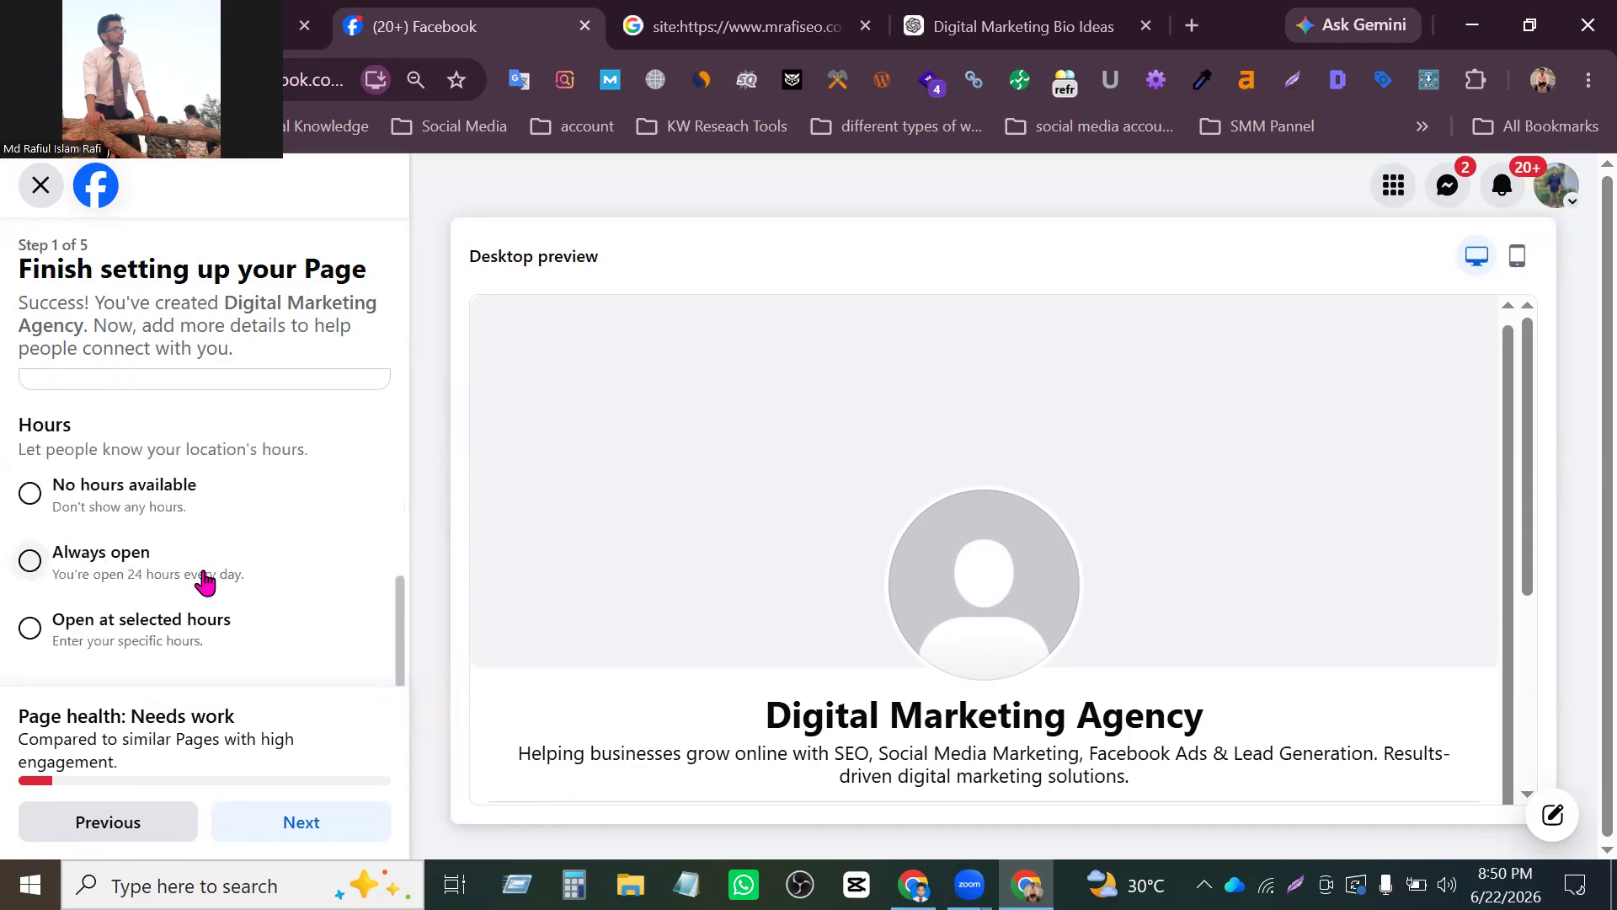
# - Continue to the Customise your Page step and review its profile picture, cover photo and action button options
pyautogui.click(274, 820)
pyautogui.scroll(-2, 227, 539)
pyautogui.scroll(2, 226, 590)
pyautogui.scroll(-2, 208, 568)
pyautogui.scroll(2, 209, 567)
pyautogui.scroll(1, 211, 564)
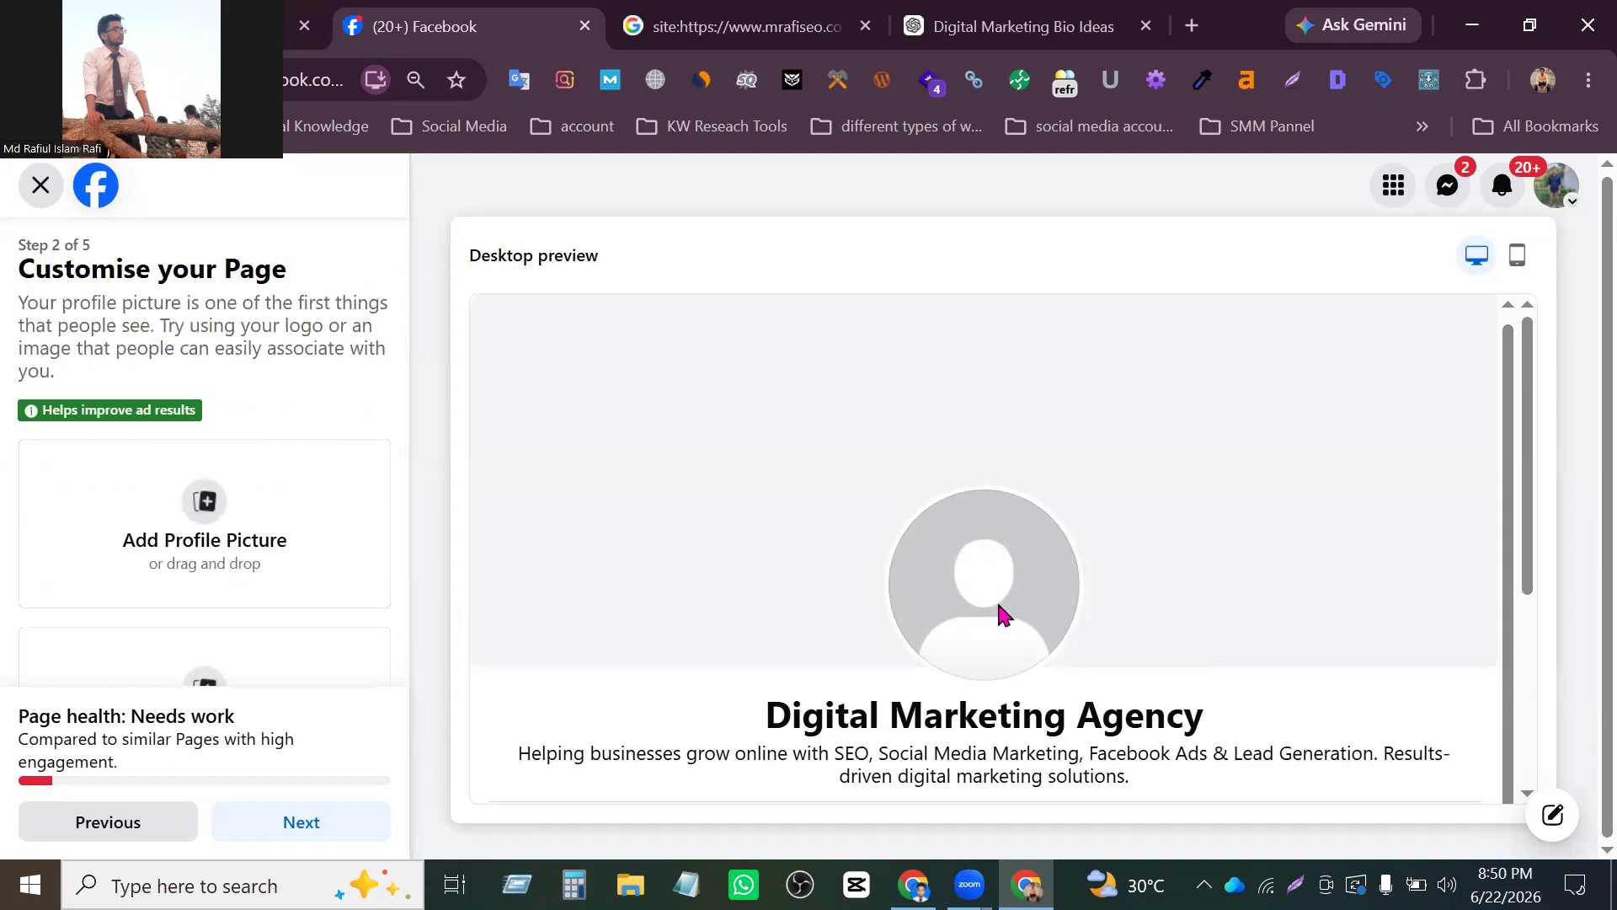
pyautogui.scroll(-2, 215, 543)
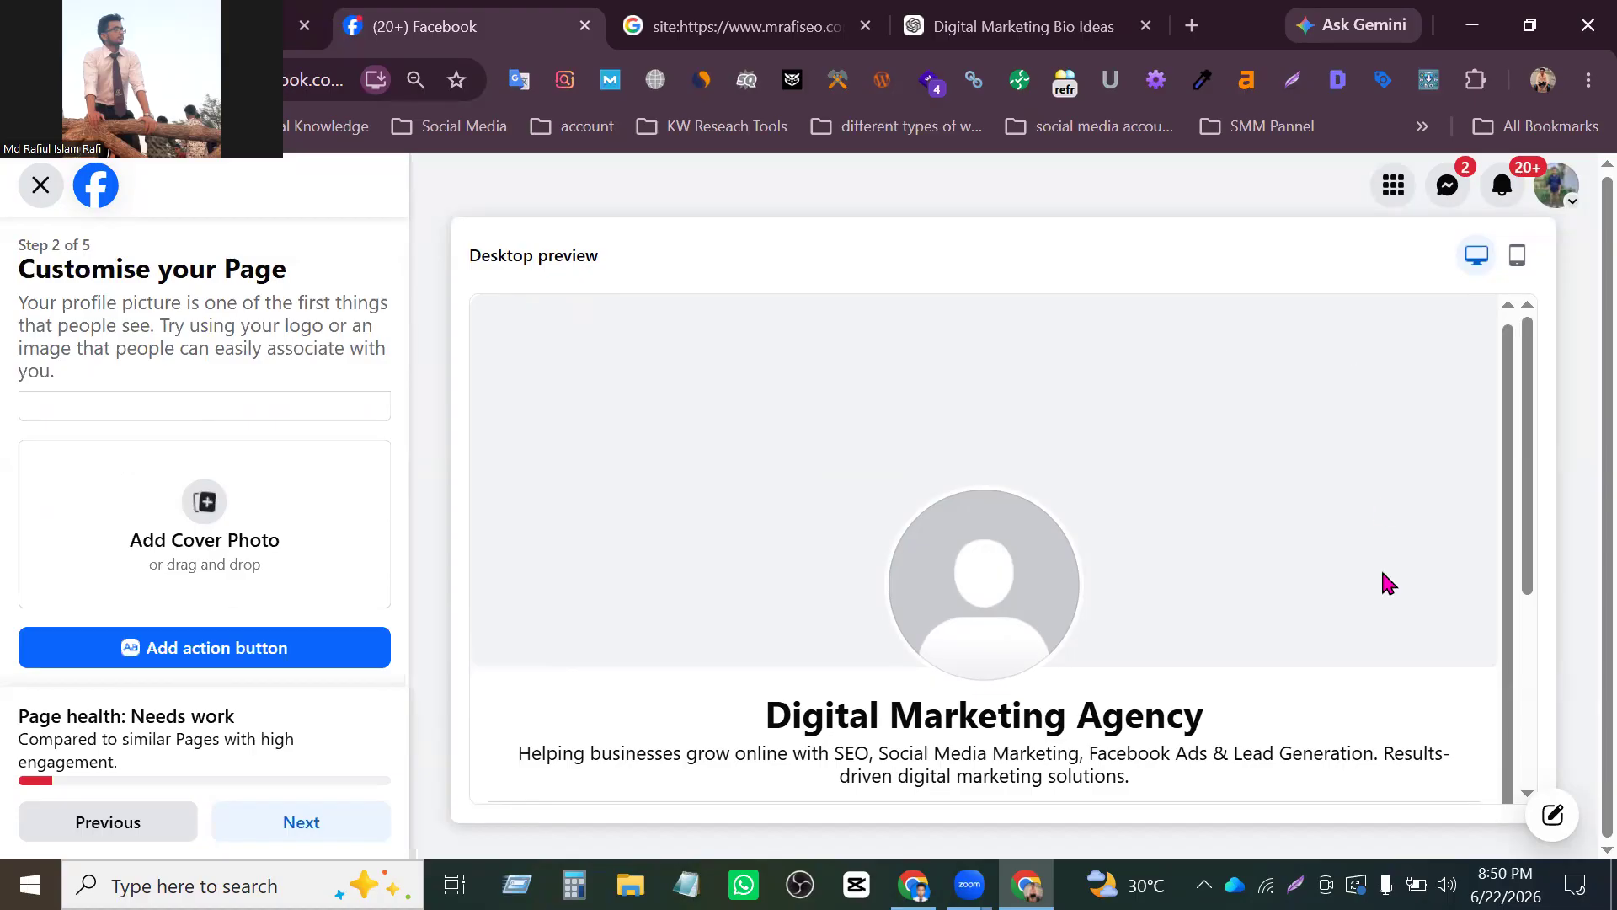
pyautogui.scroll(-2, 1388, 583)
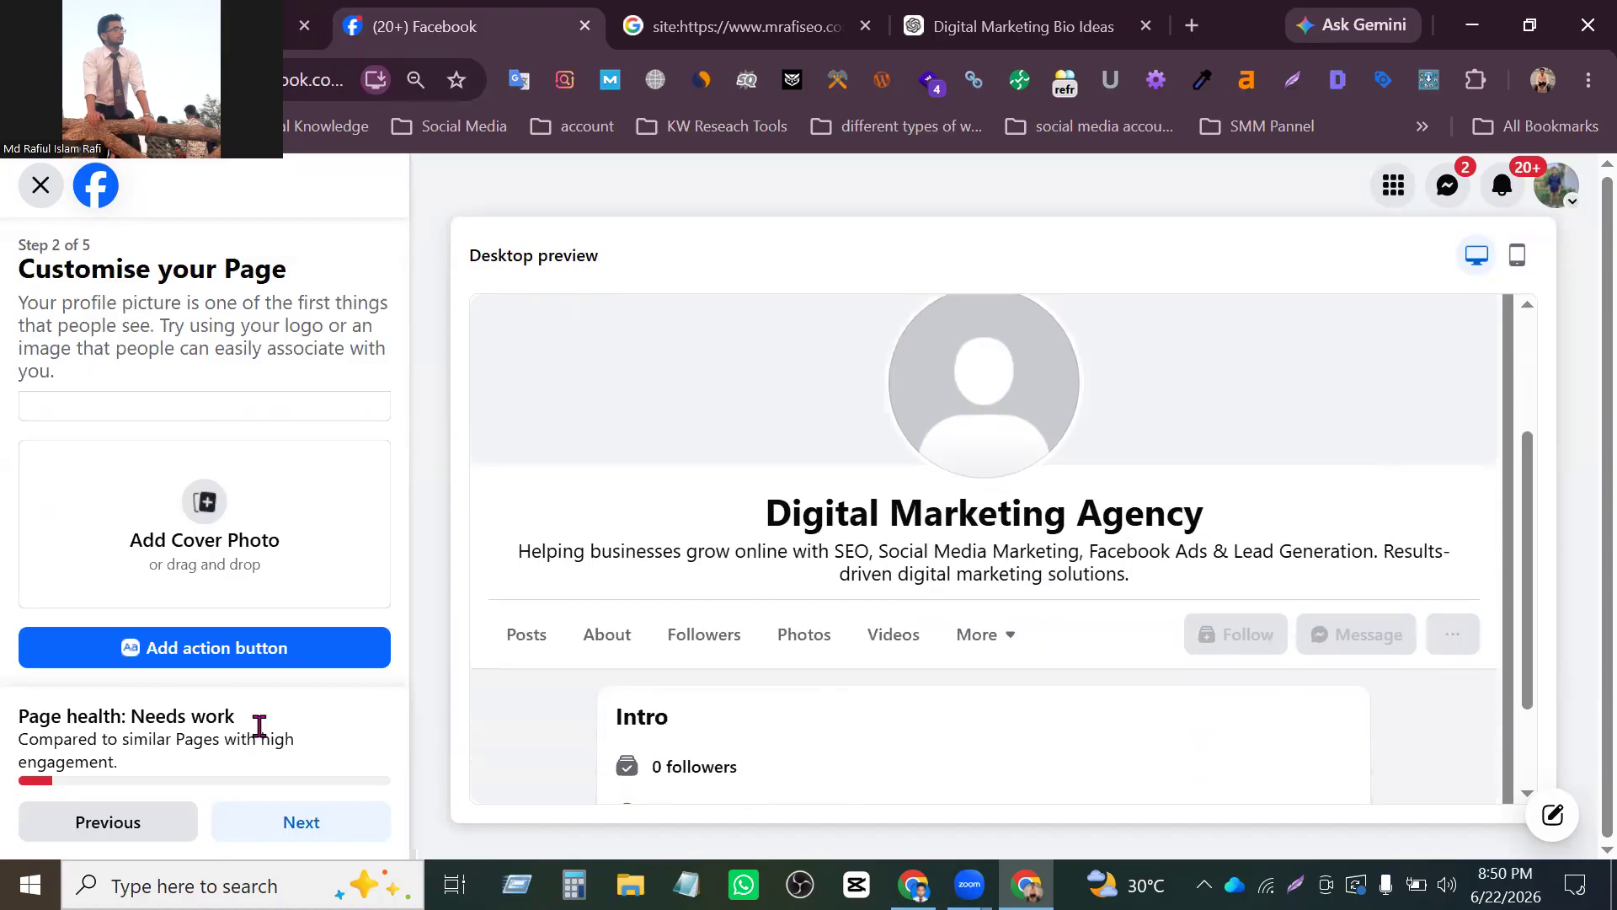
pyautogui.scroll(2, 252, 657)
# - Browse the Downloads folder for a Page profile picture and close the file chooser without selecting an image
pyautogui.click(213, 534)
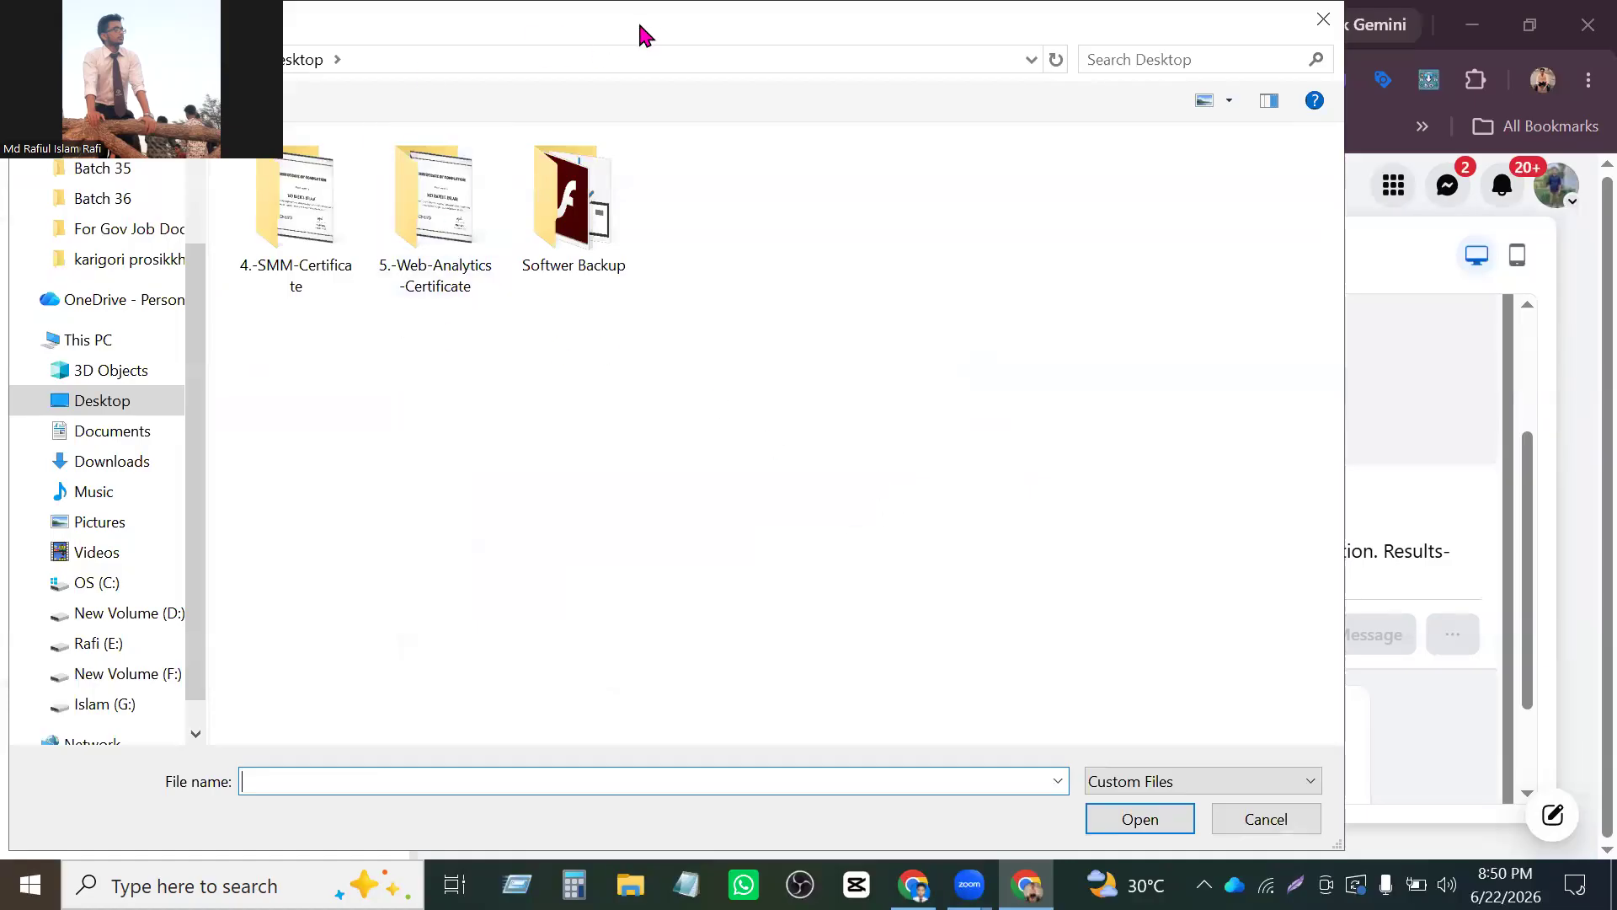
pyautogui.moveTo(643, 31); pyautogui.dragTo(906, 31)
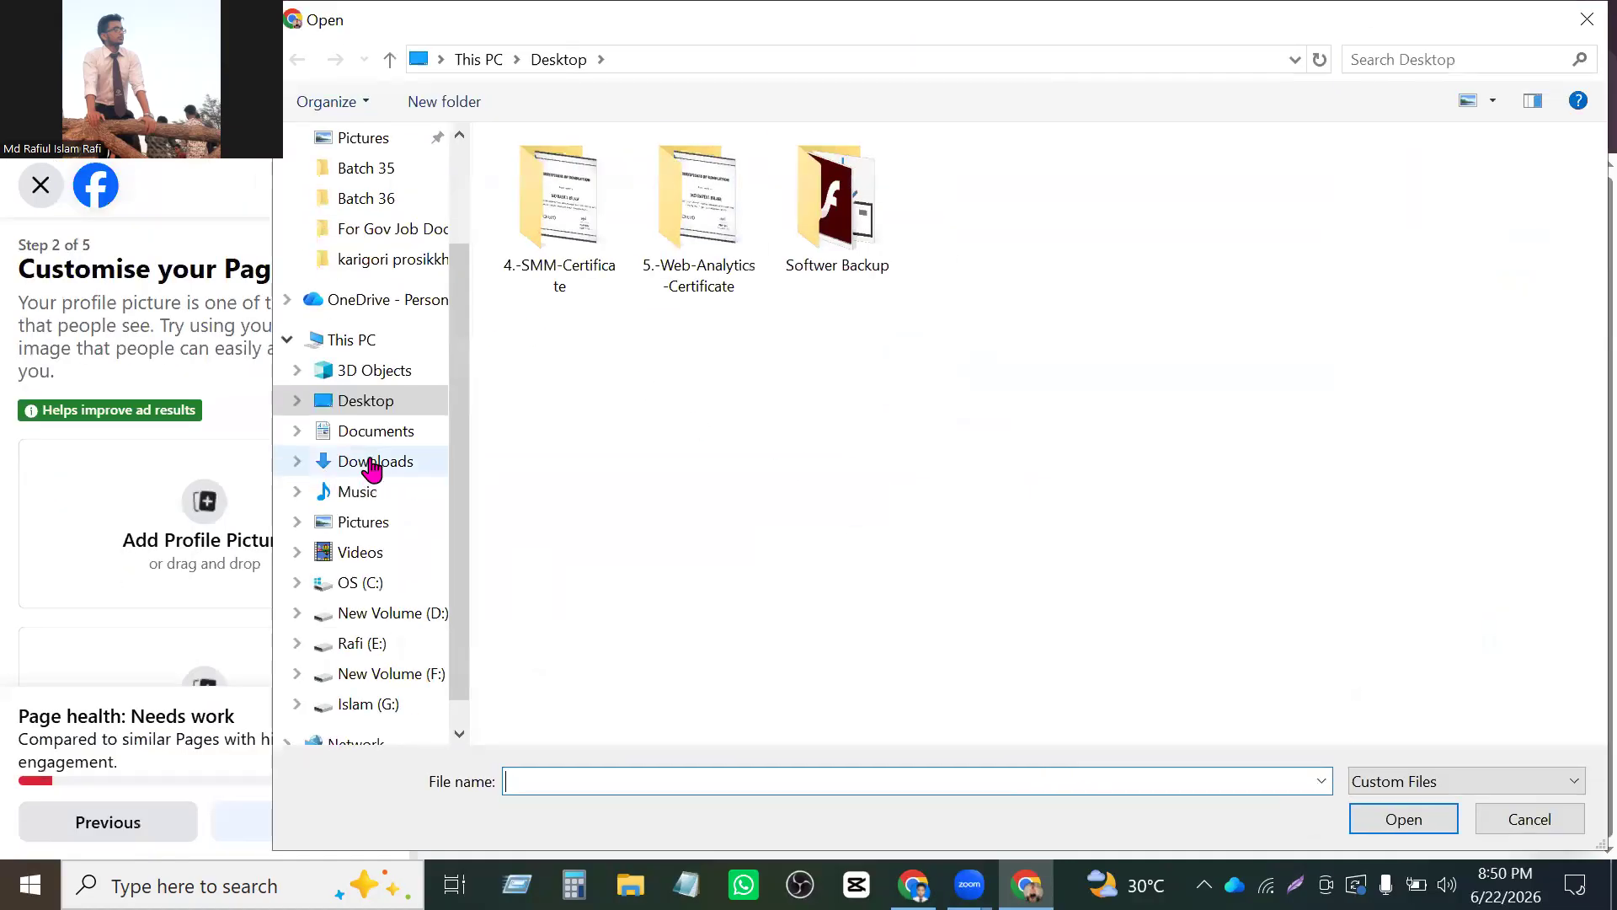
pyautogui.click(371, 461)
pyautogui.scroll(-3, 868, 467)
pyautogui.scroll(-12, 868, 469)
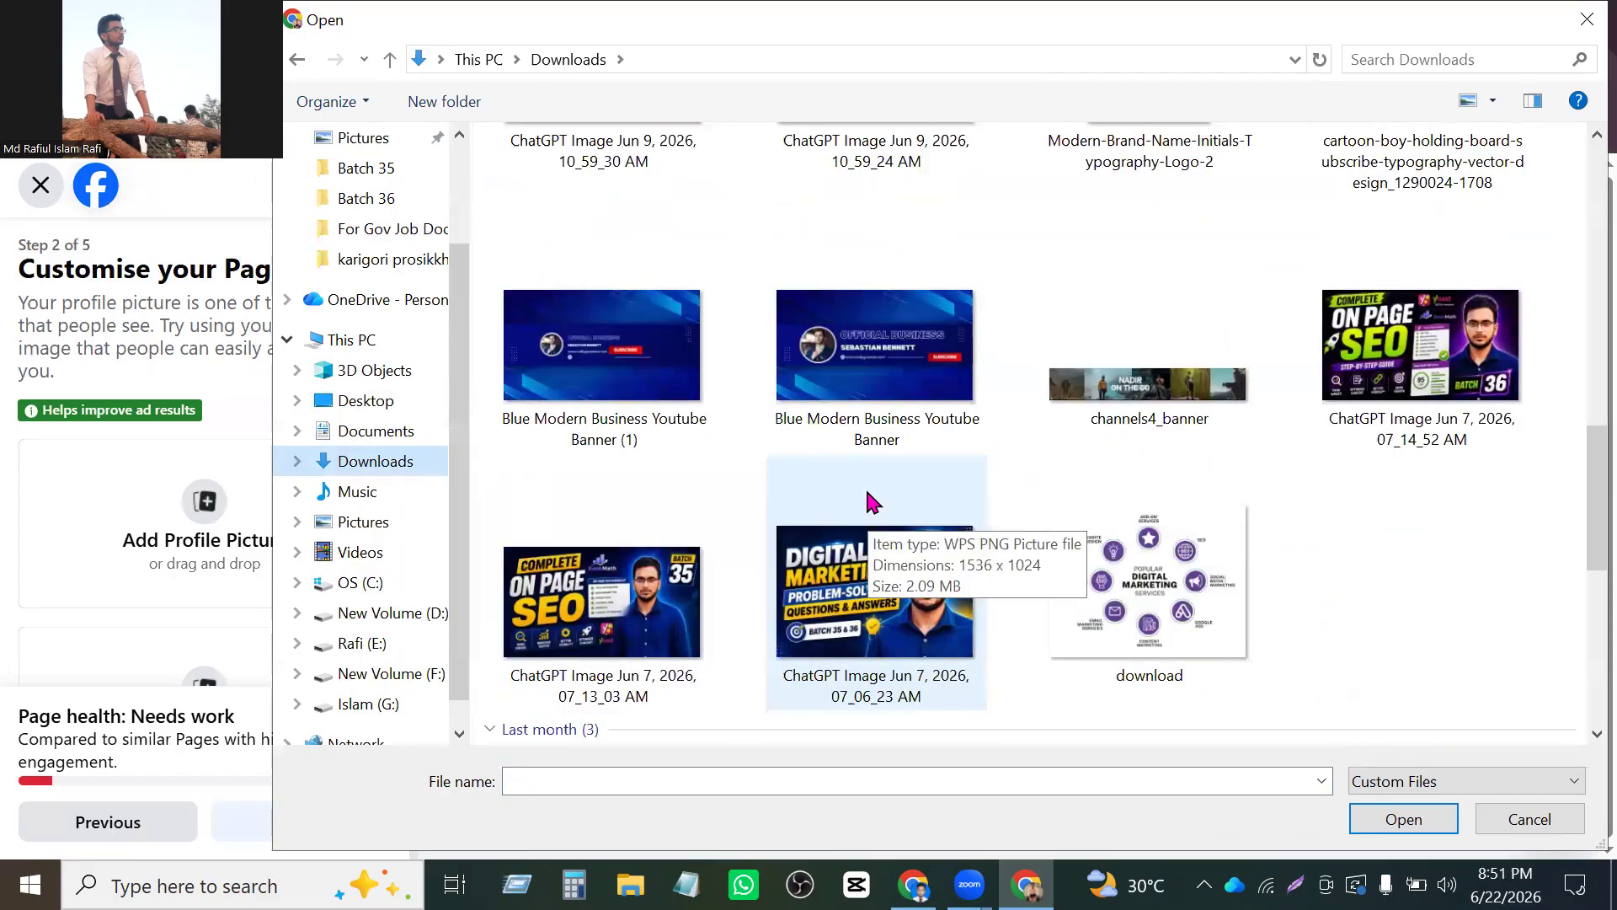
pyautogui.scroll(-6, 872, 501)
pyautogui.scroll(2, 872, 501)
pyautogui.scroll(-7, 872, 501)
pyautogui.scroll(-5, 872, 501)
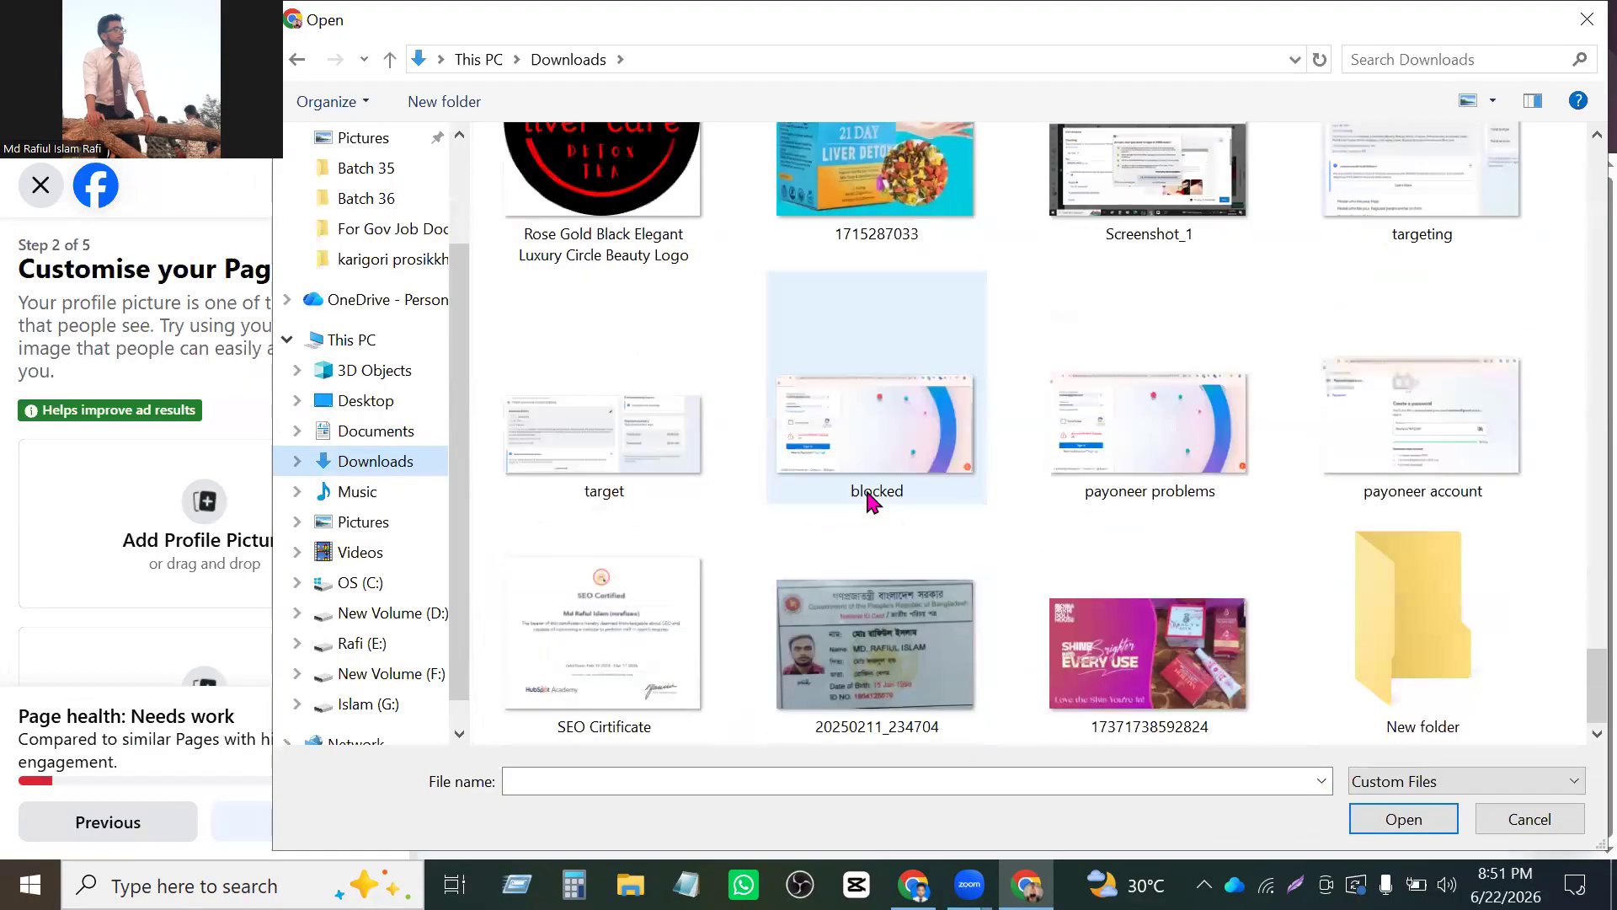
pyautogui.scroll(-4, 871, 501)
pyautogui.scroll(15, 871, 501)
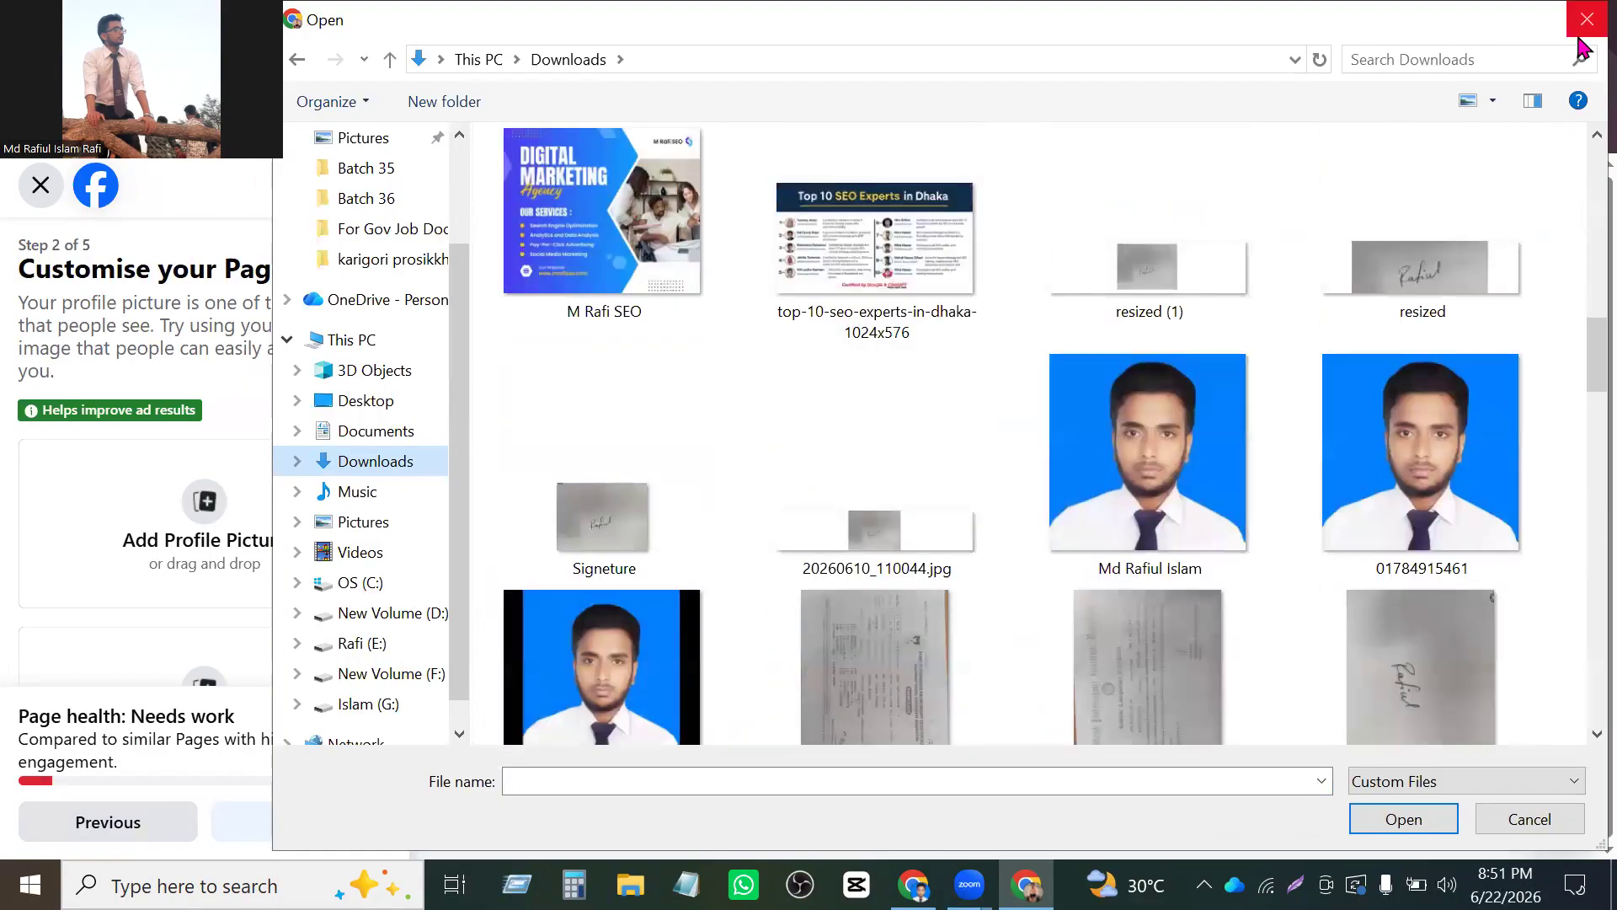
pyautogui.click(1580, 36)
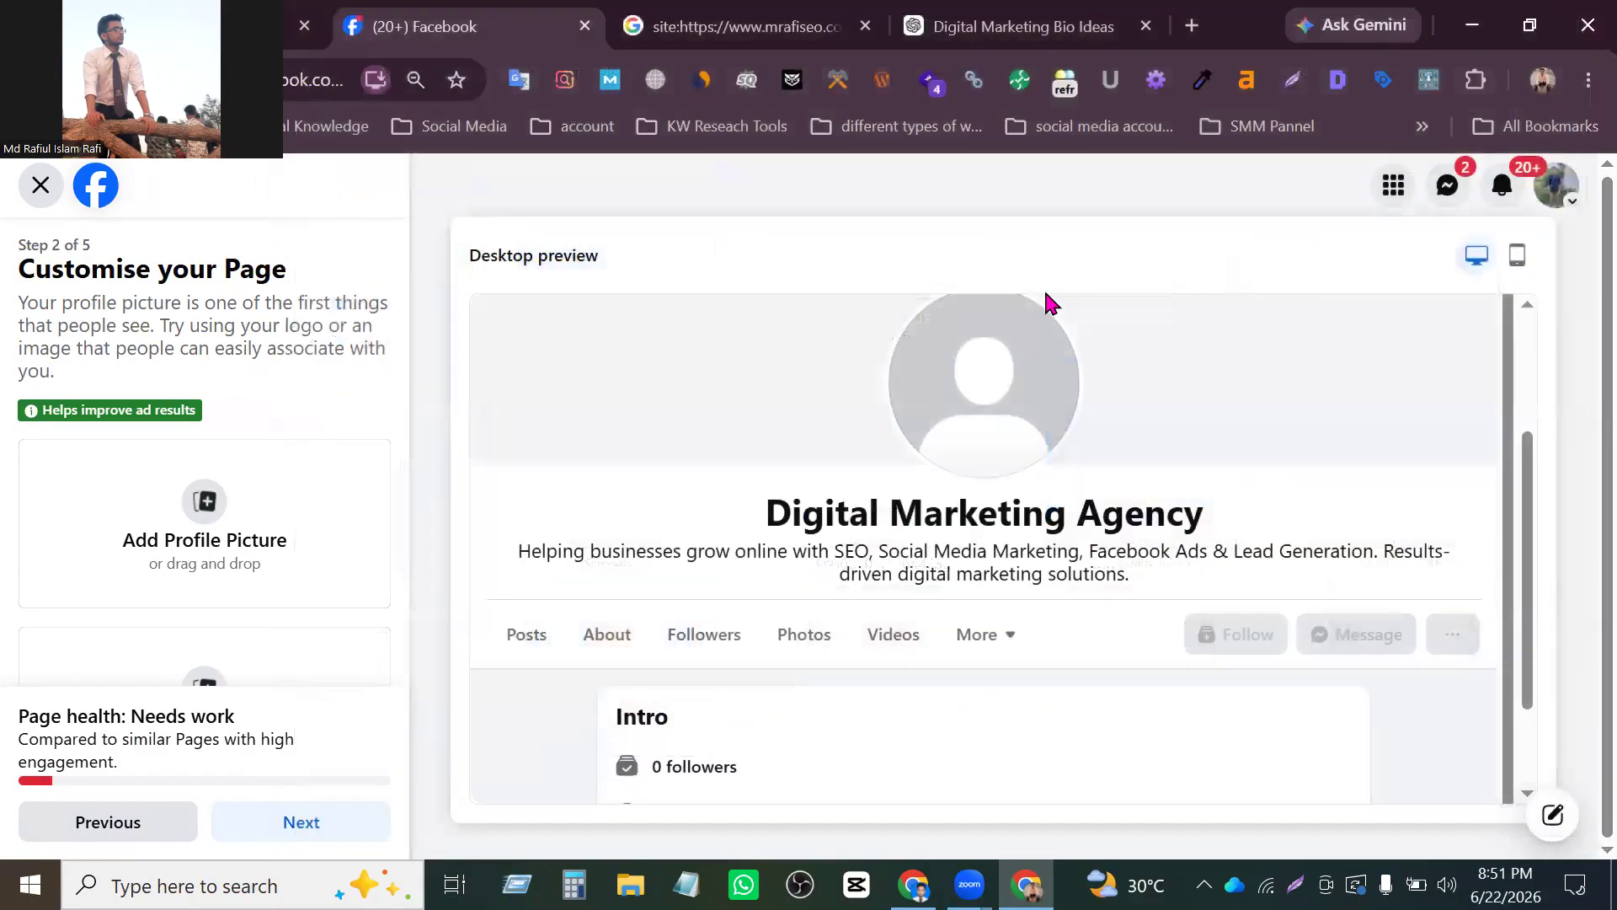
# - Switch to the Digital Marketing Service profile, and open Facebook in a new tab after closing the Google search tab
pyautogui.click(1550, 202)
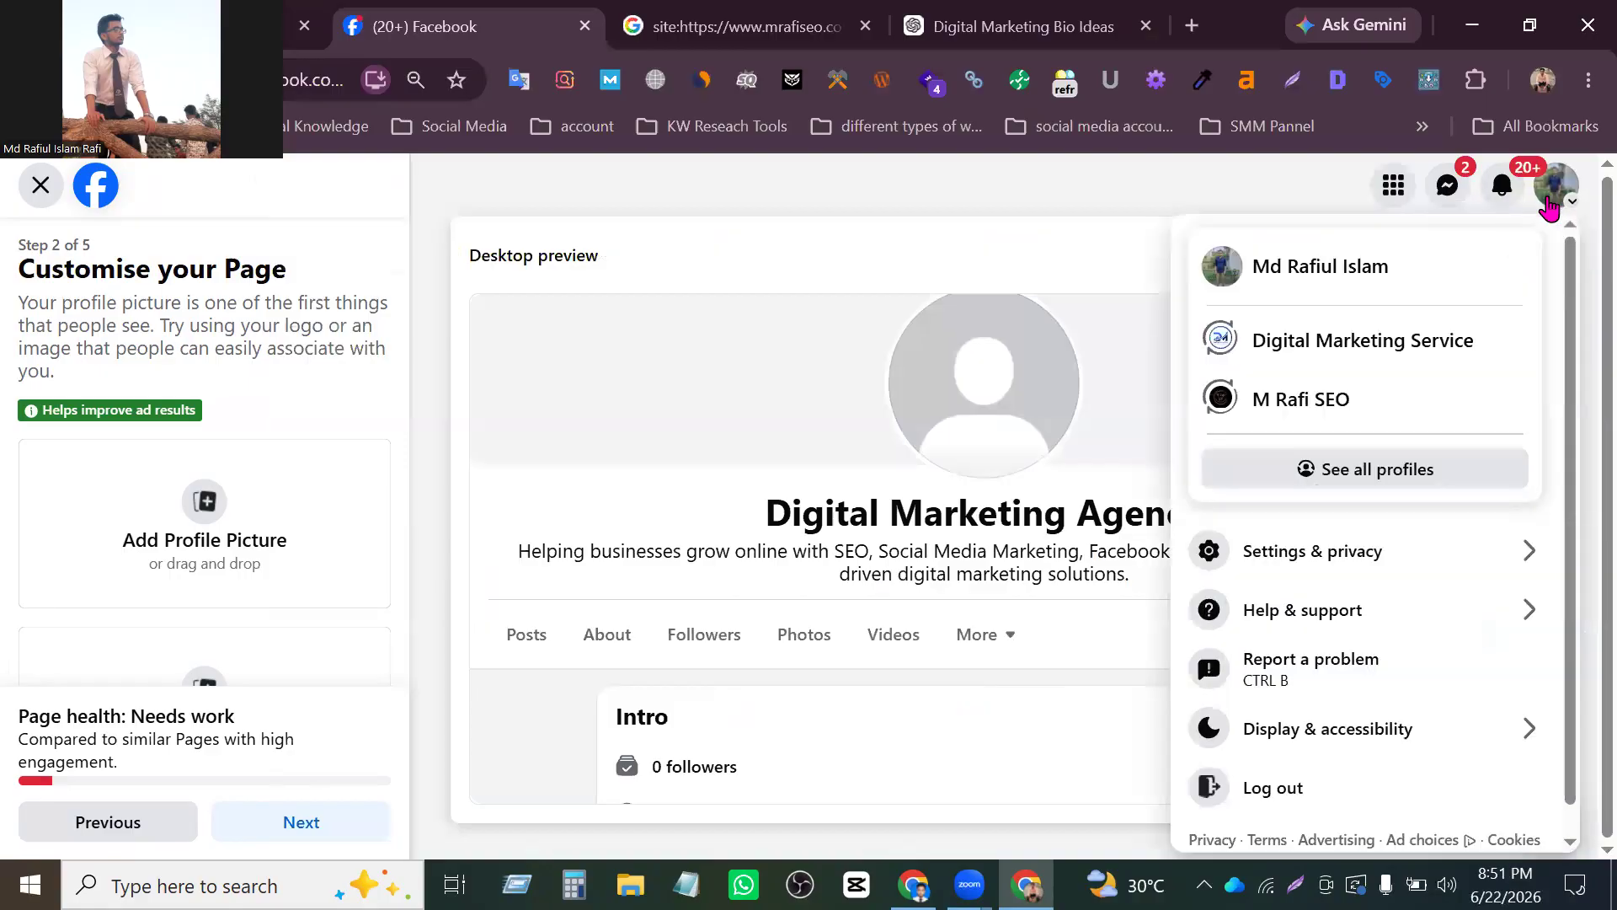
pyautogui.click(1477, 342)
pyautogui.click(1053, 249)
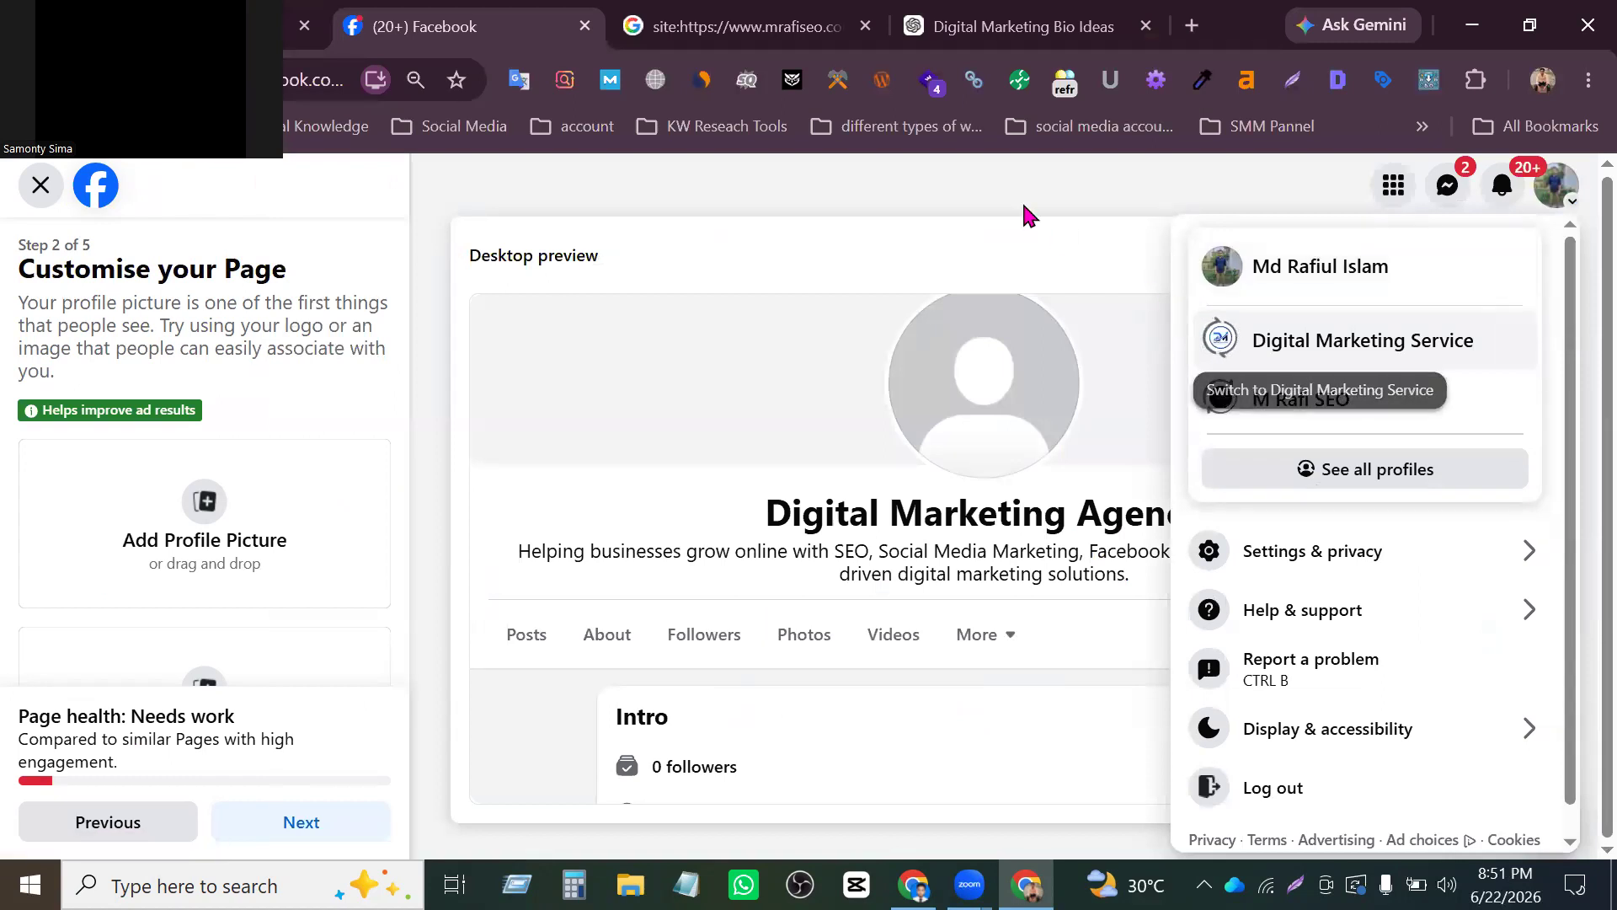
pyautogui.middleClick(760, 28)
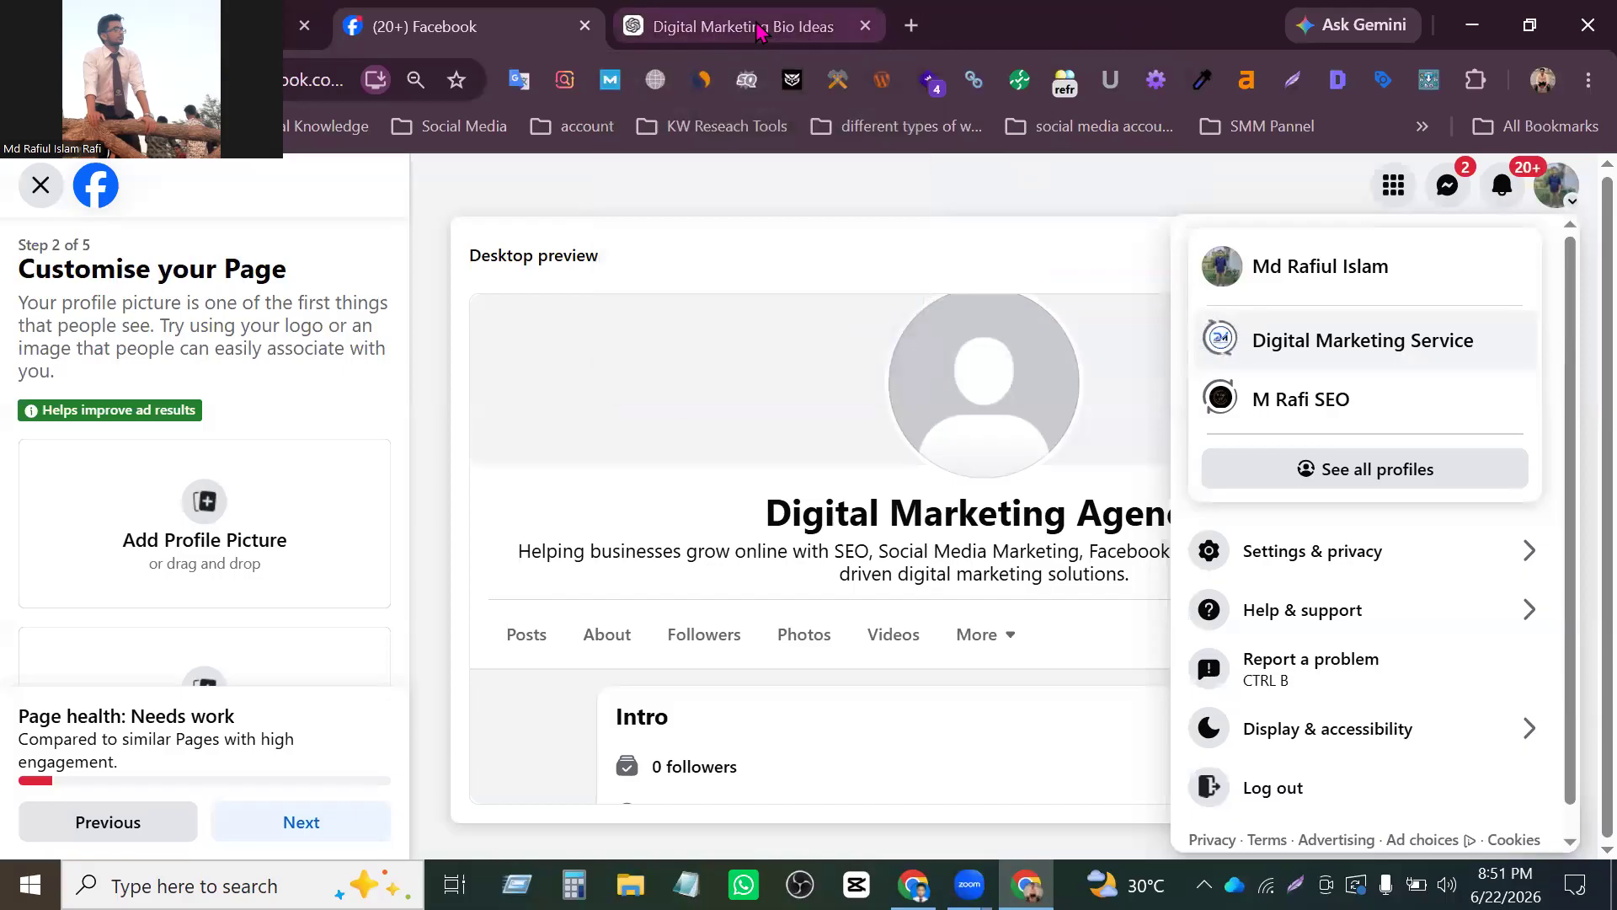
pyautogui.click(912, 26)
pyautogui.write('fa')
pyautogui.press('Return')
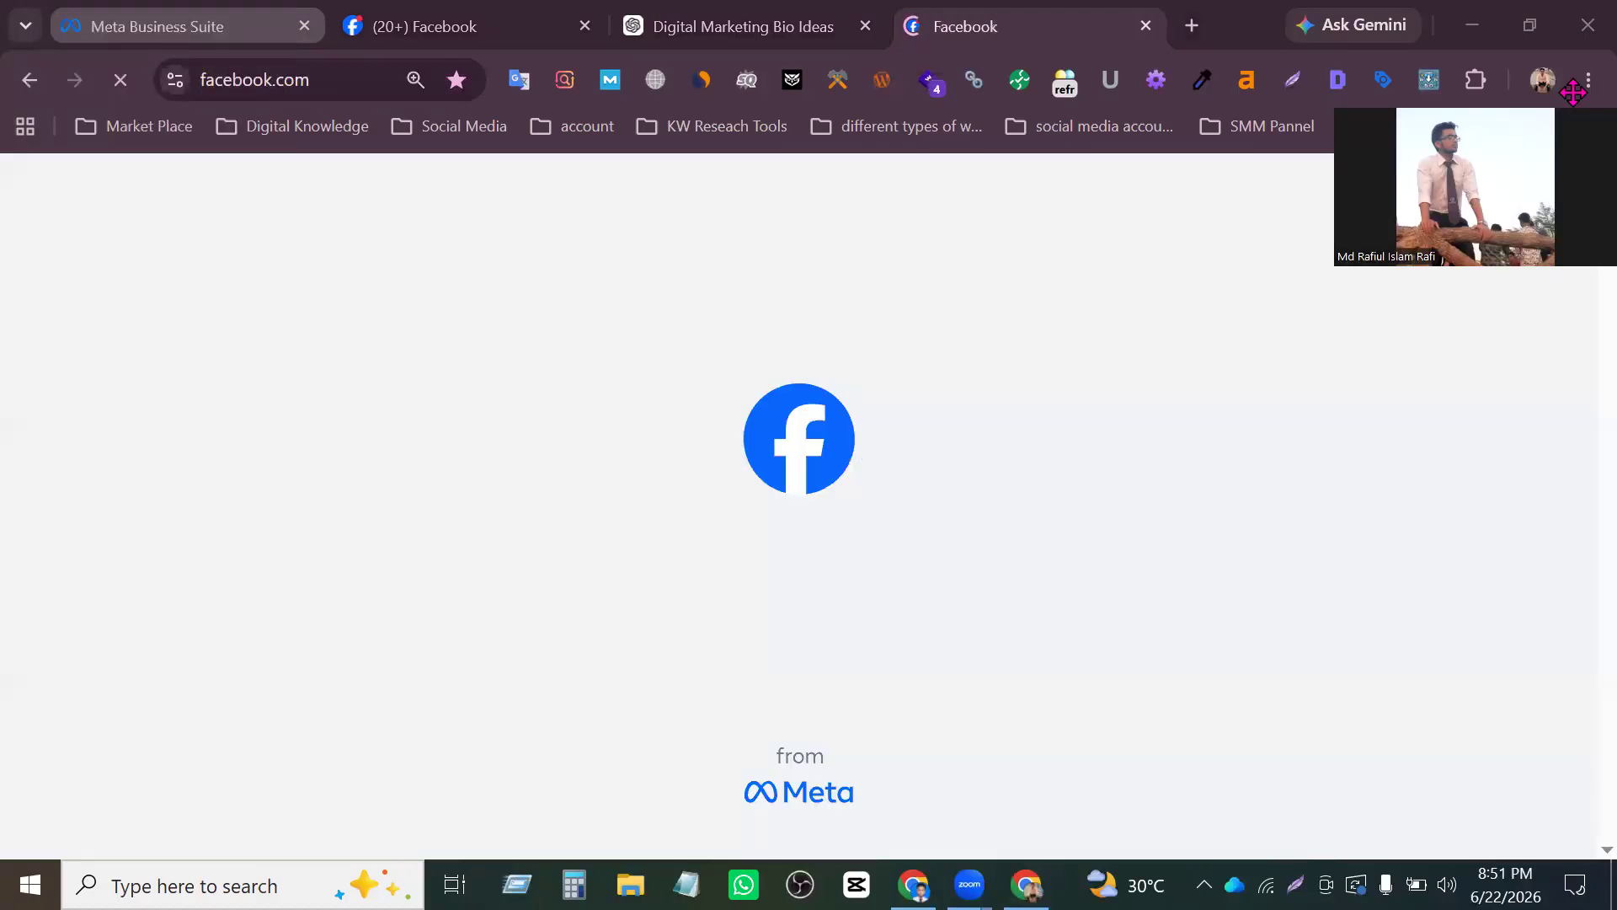
pyautogui.click(360, 41)
pyautogui.click(960, 26)
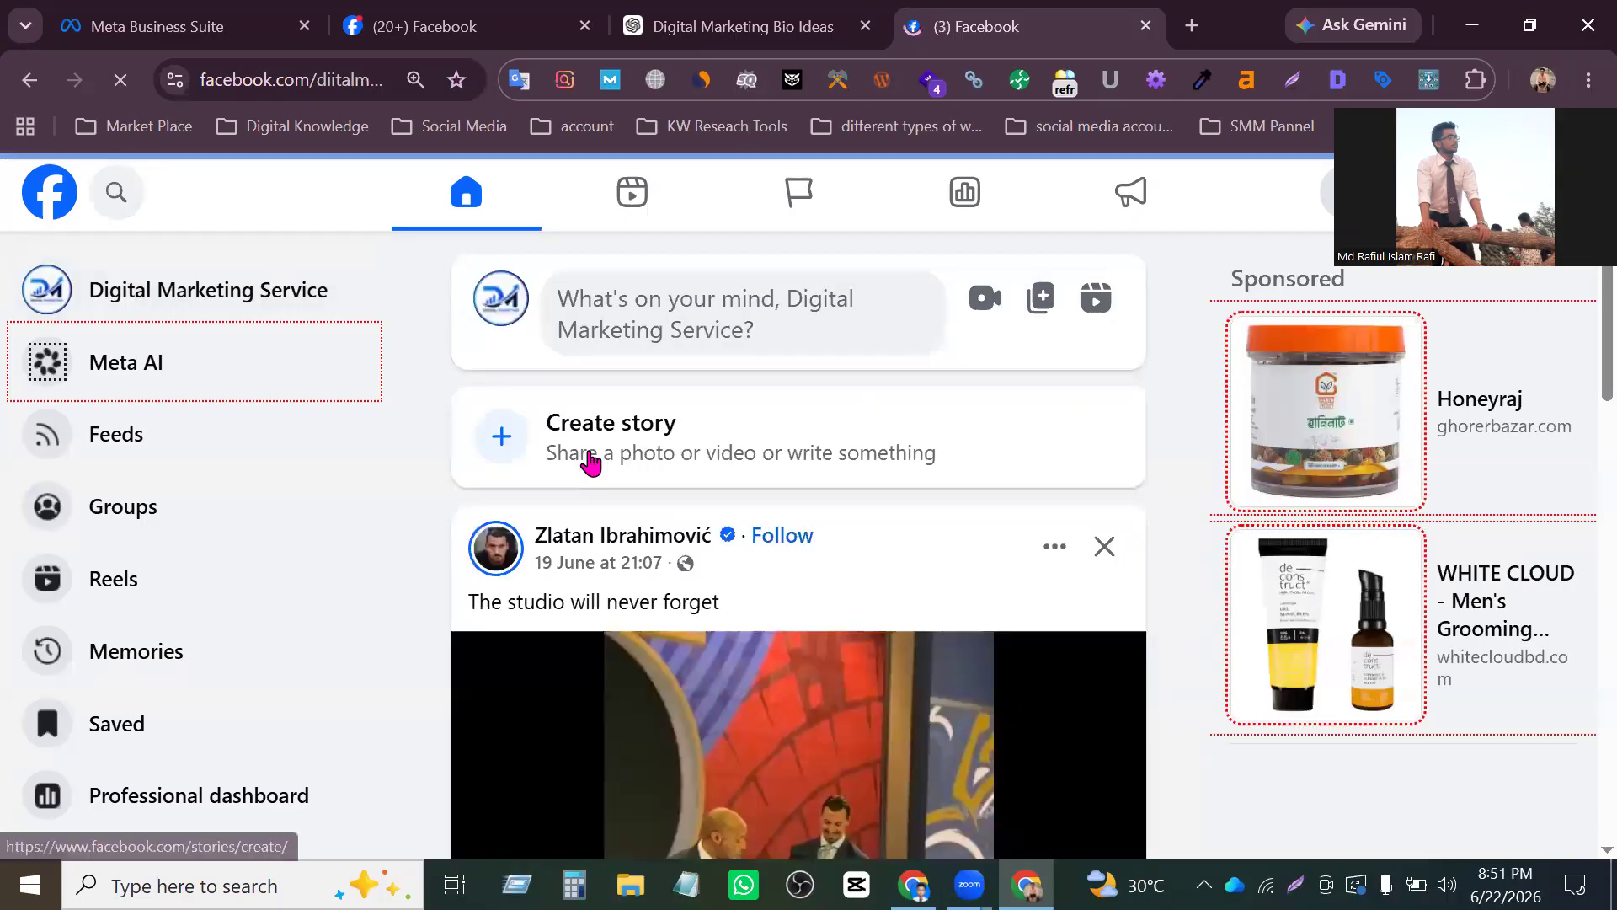
# - Open the Digital Marketing Service Page and show its profile picture in full view at 100% browser zoom
pyautogui.click(501, 309)
pyautogui.scroll(-4, 1196, 581)
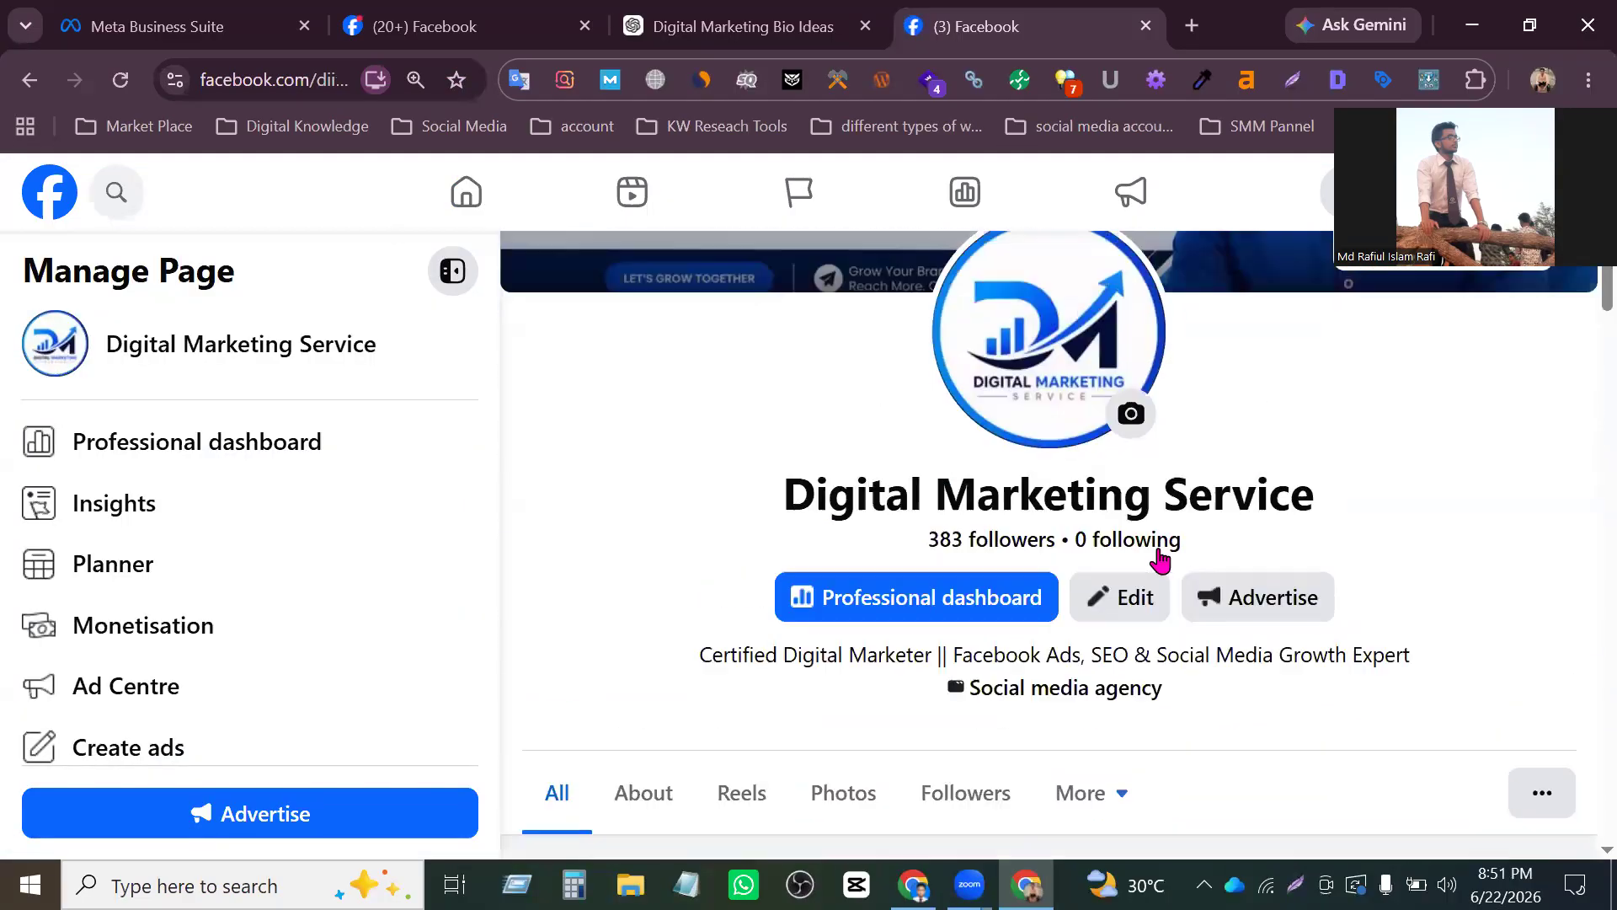
pyautogui.scroll(2, 1160, 558)
pyautogui.click(1057, 573)
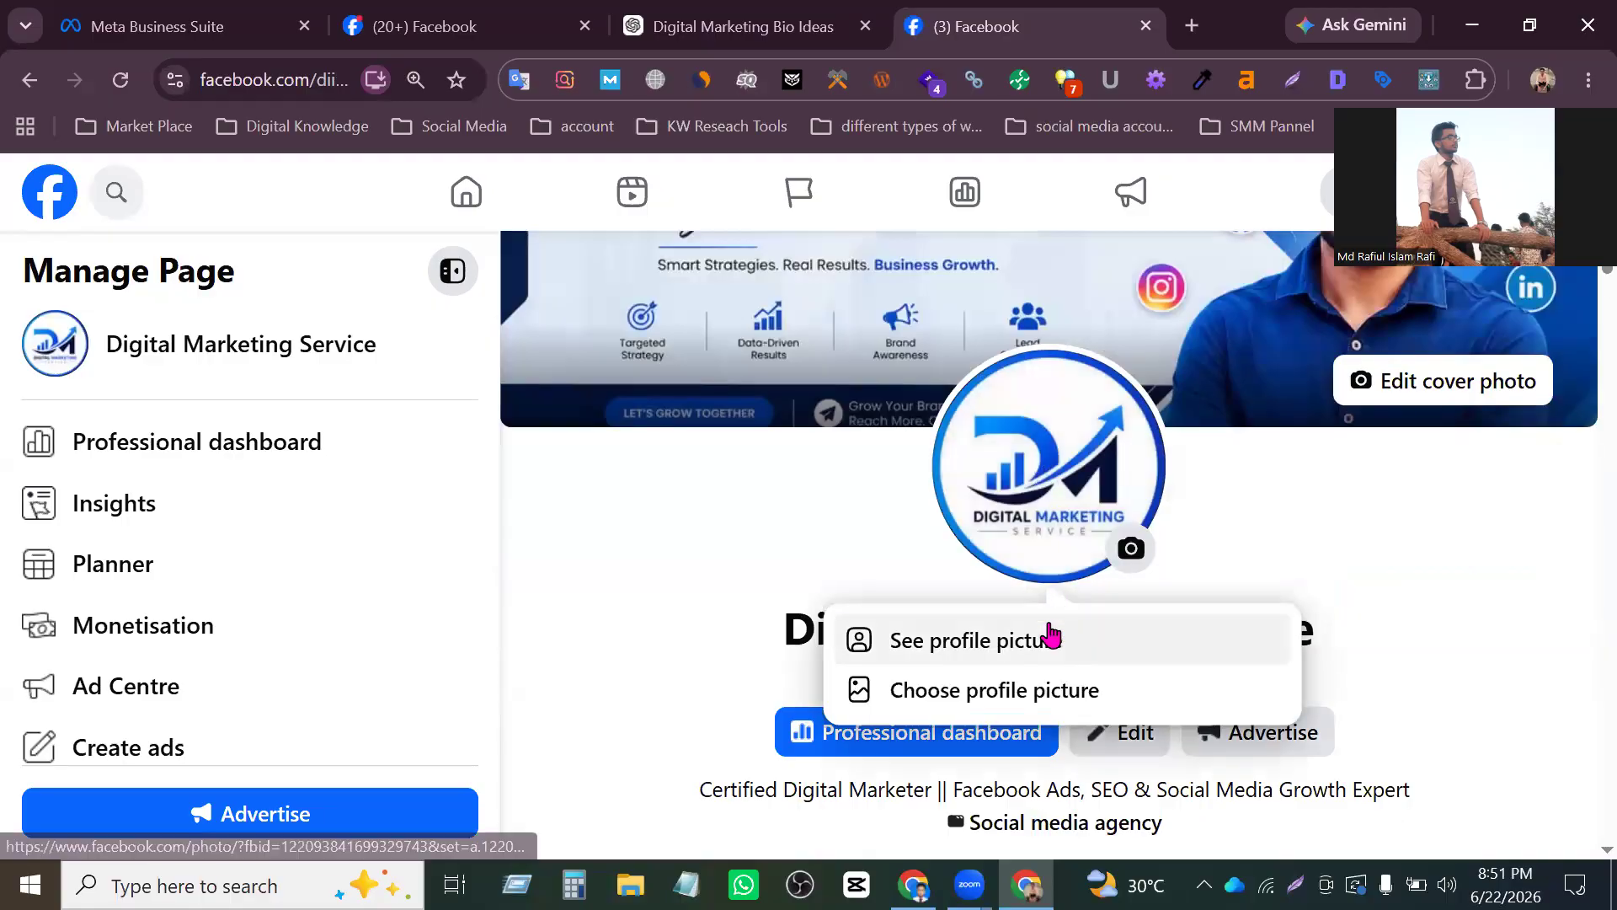
pyautogui.click(1051, 638)
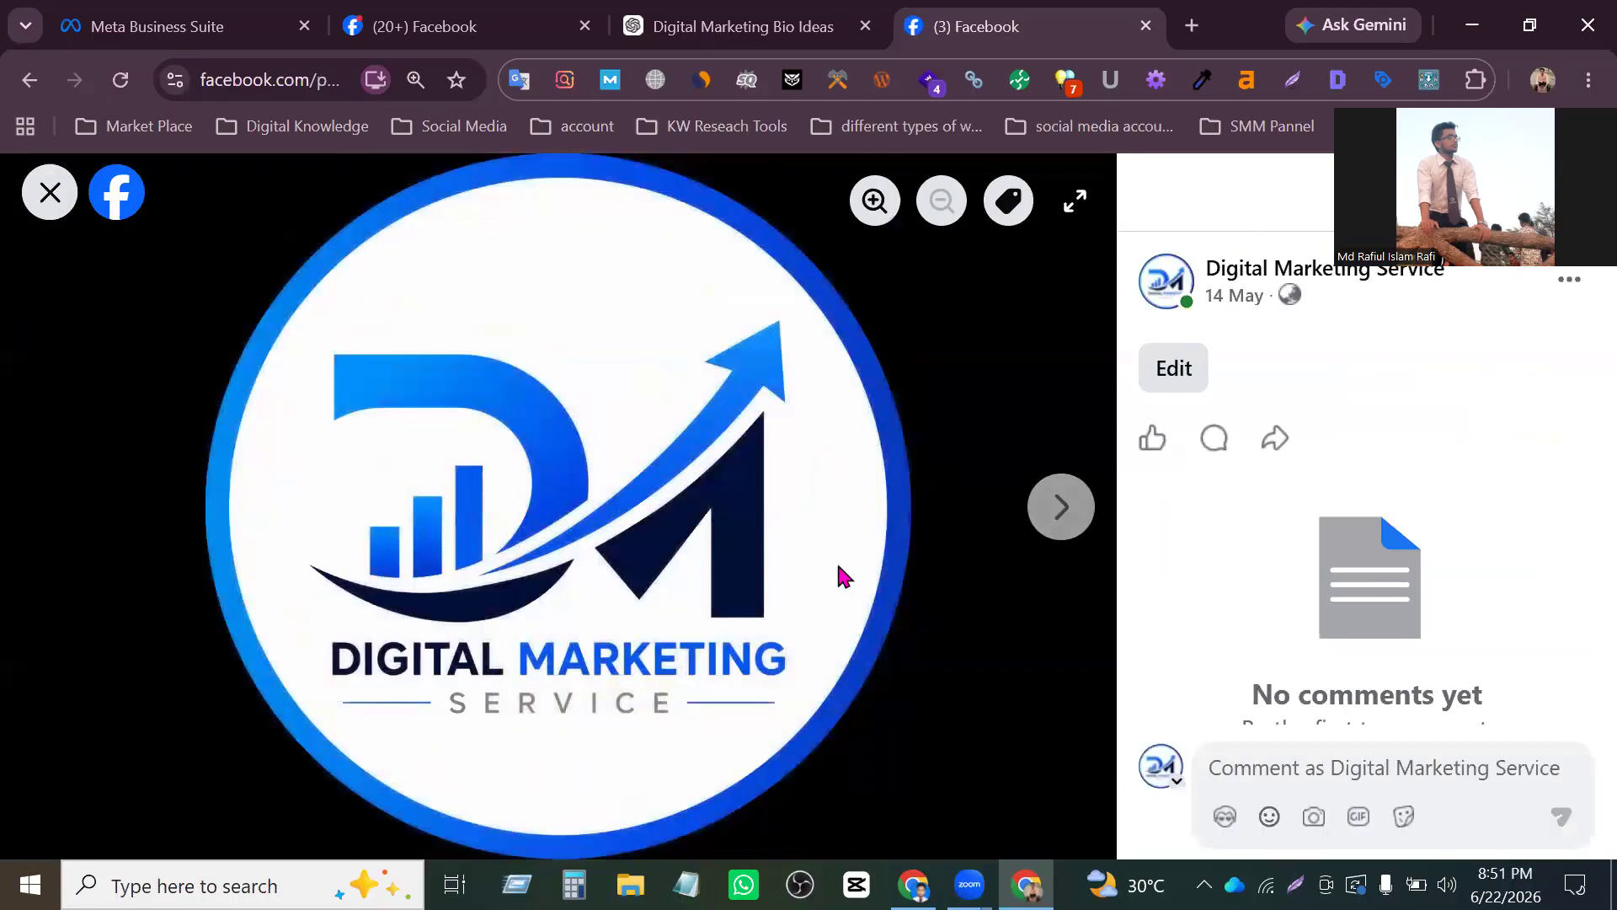
pyautogui.hotkey('ctrl', '0')
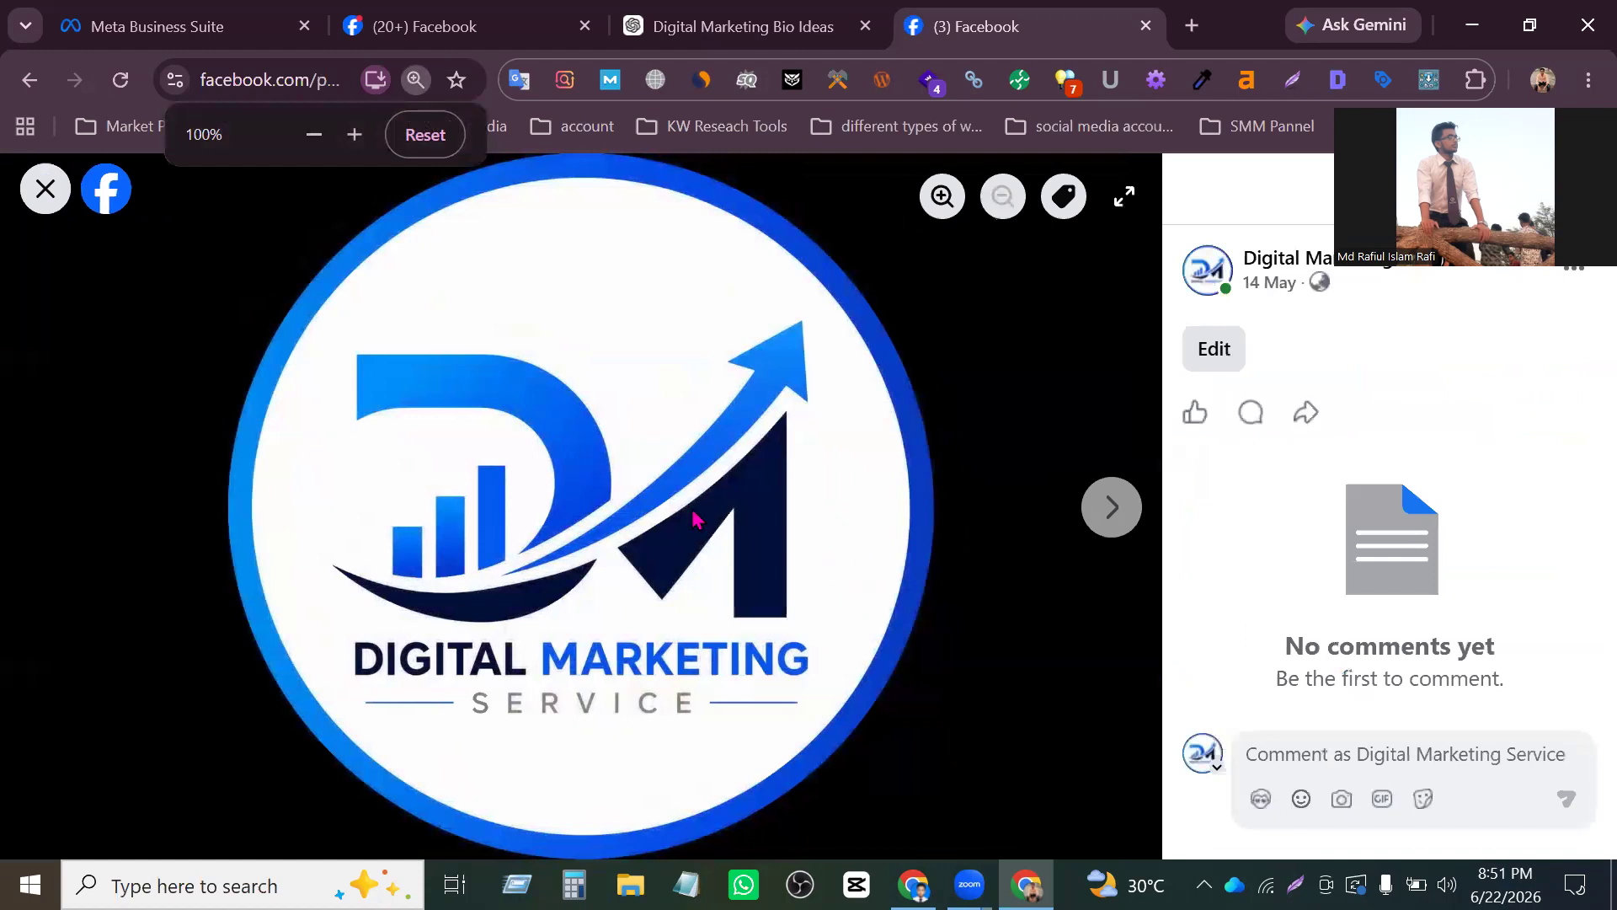
# - Save the Digital Marketing Service logo image to the Downloads folder under its default name, and close the photo view
pyautogui.rightClick(690, 509)
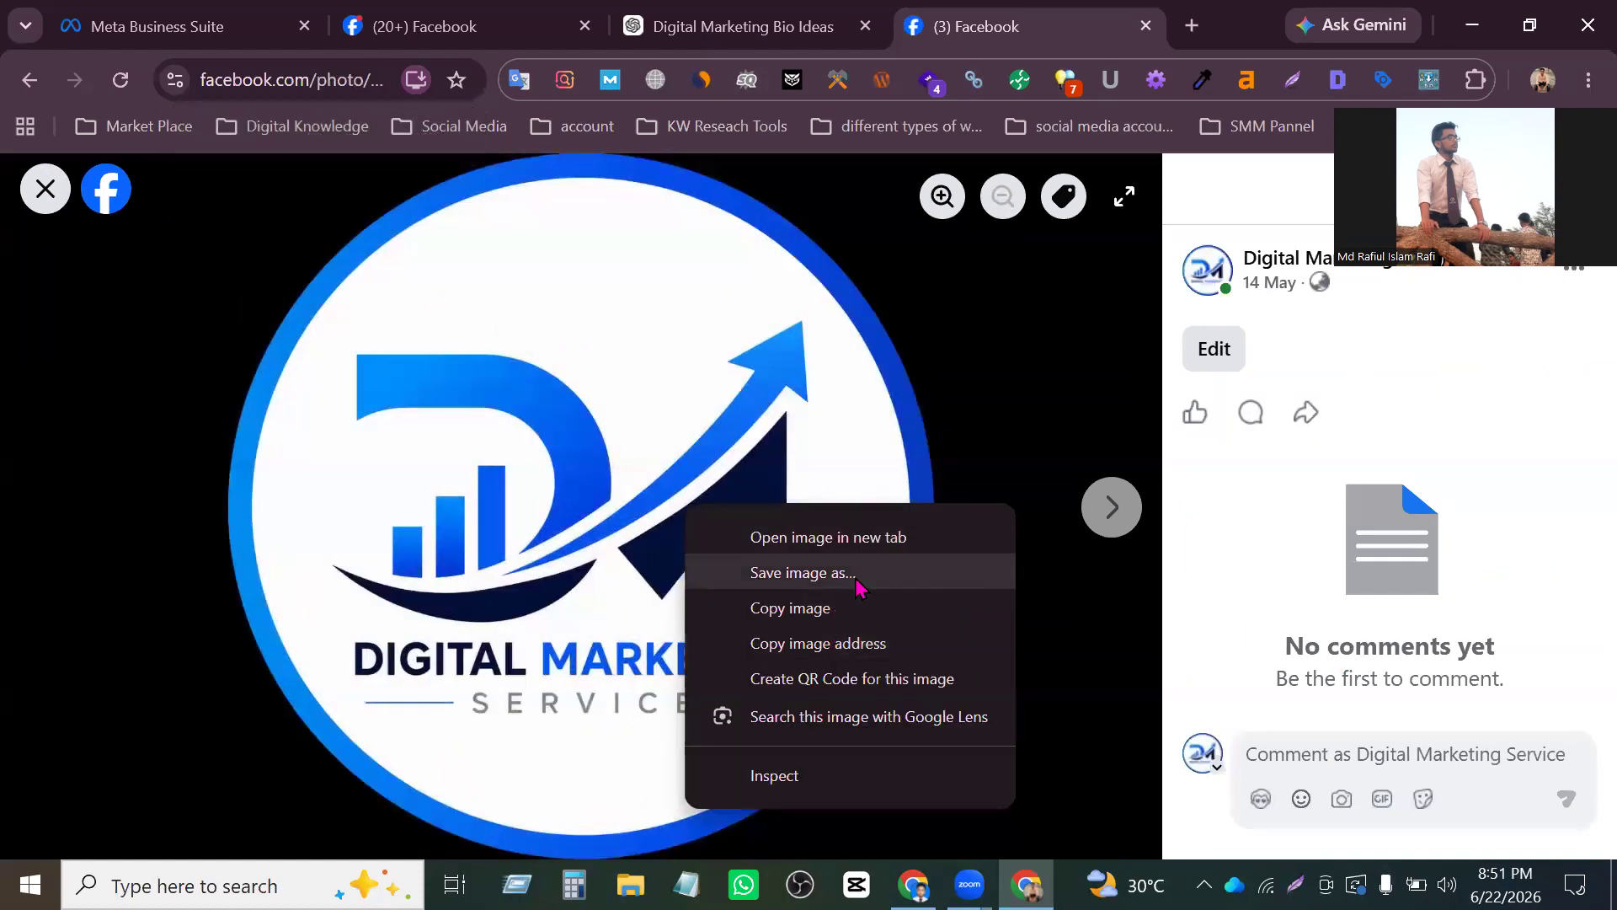
pyautogui.click(856, 575)
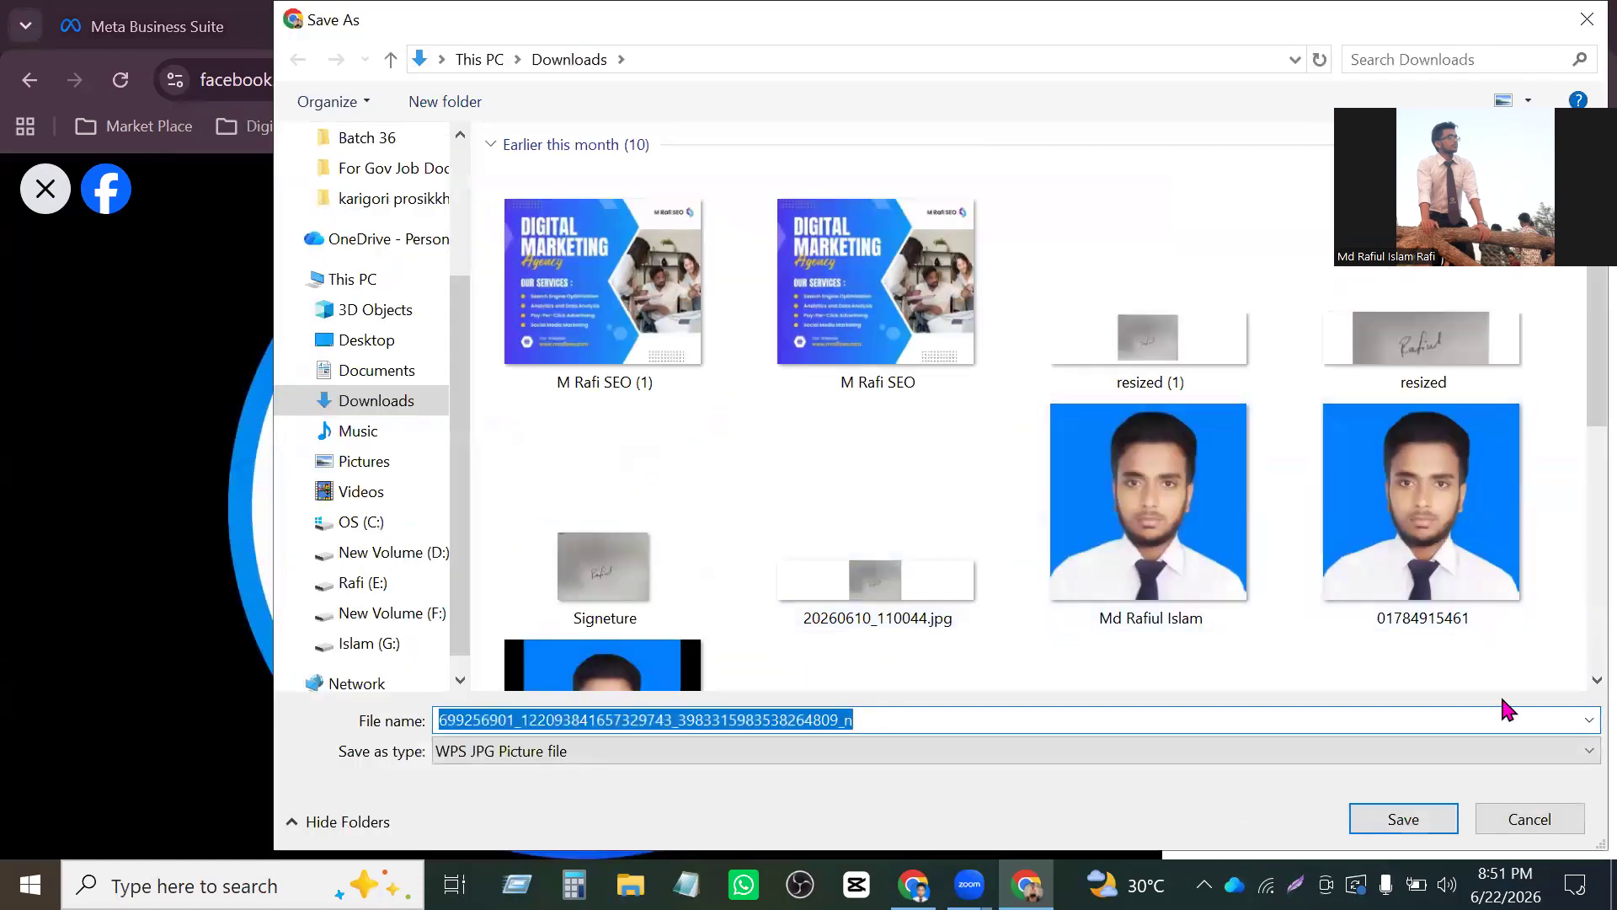
pyautogui.scroll(-3, 1271, 286)
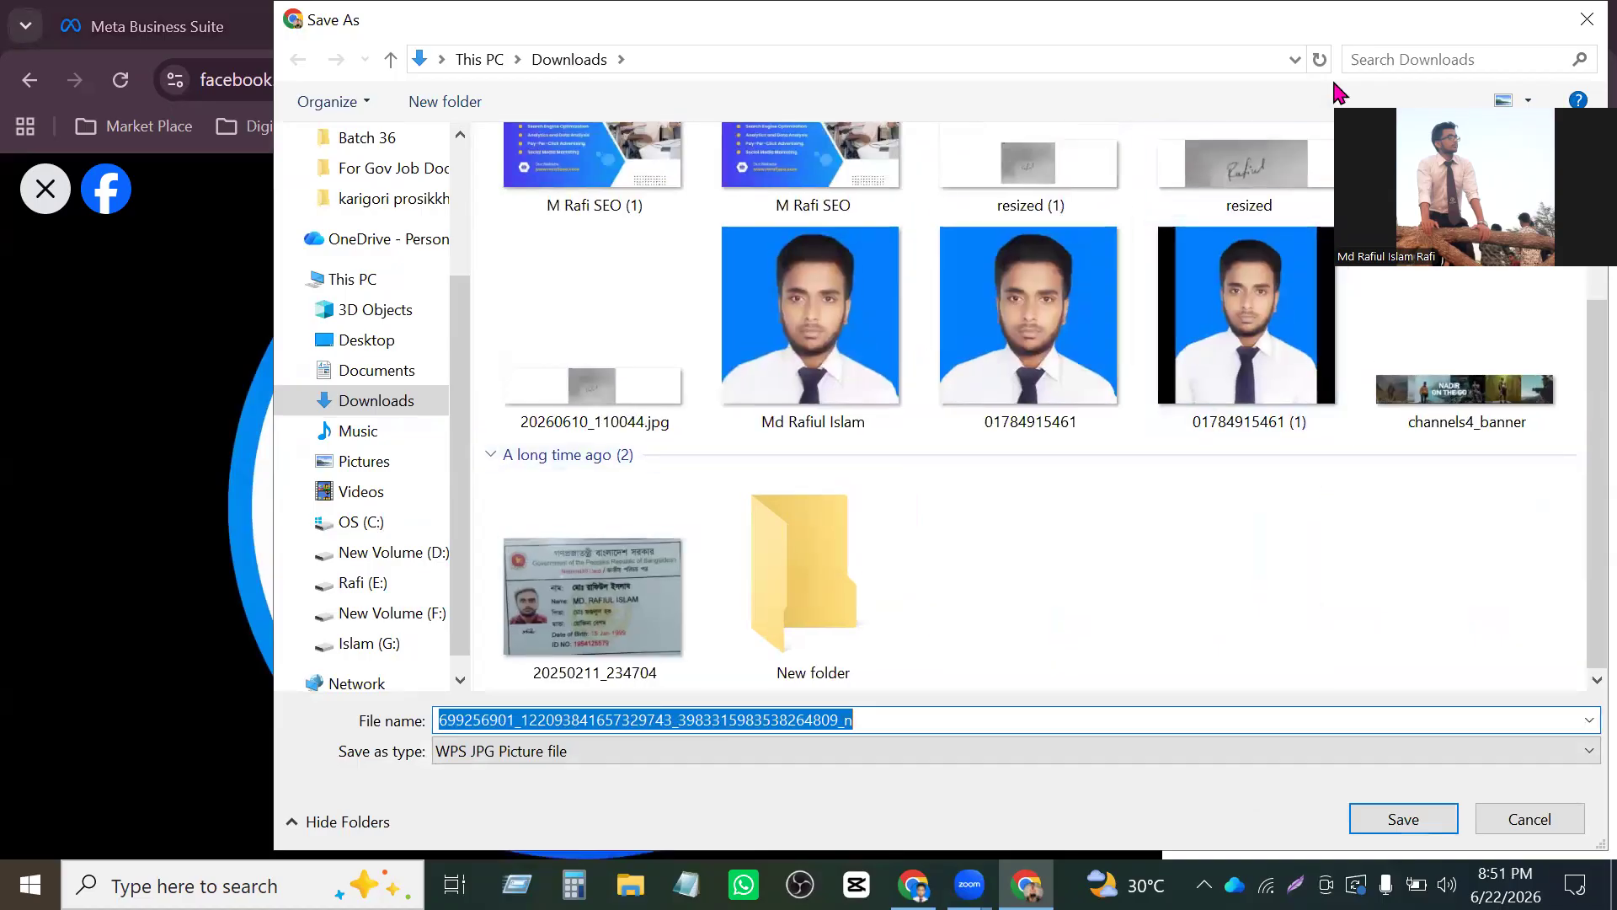
pyautogui.moveTo(1238, 31); pyautogui.dragTo(1055, 31)
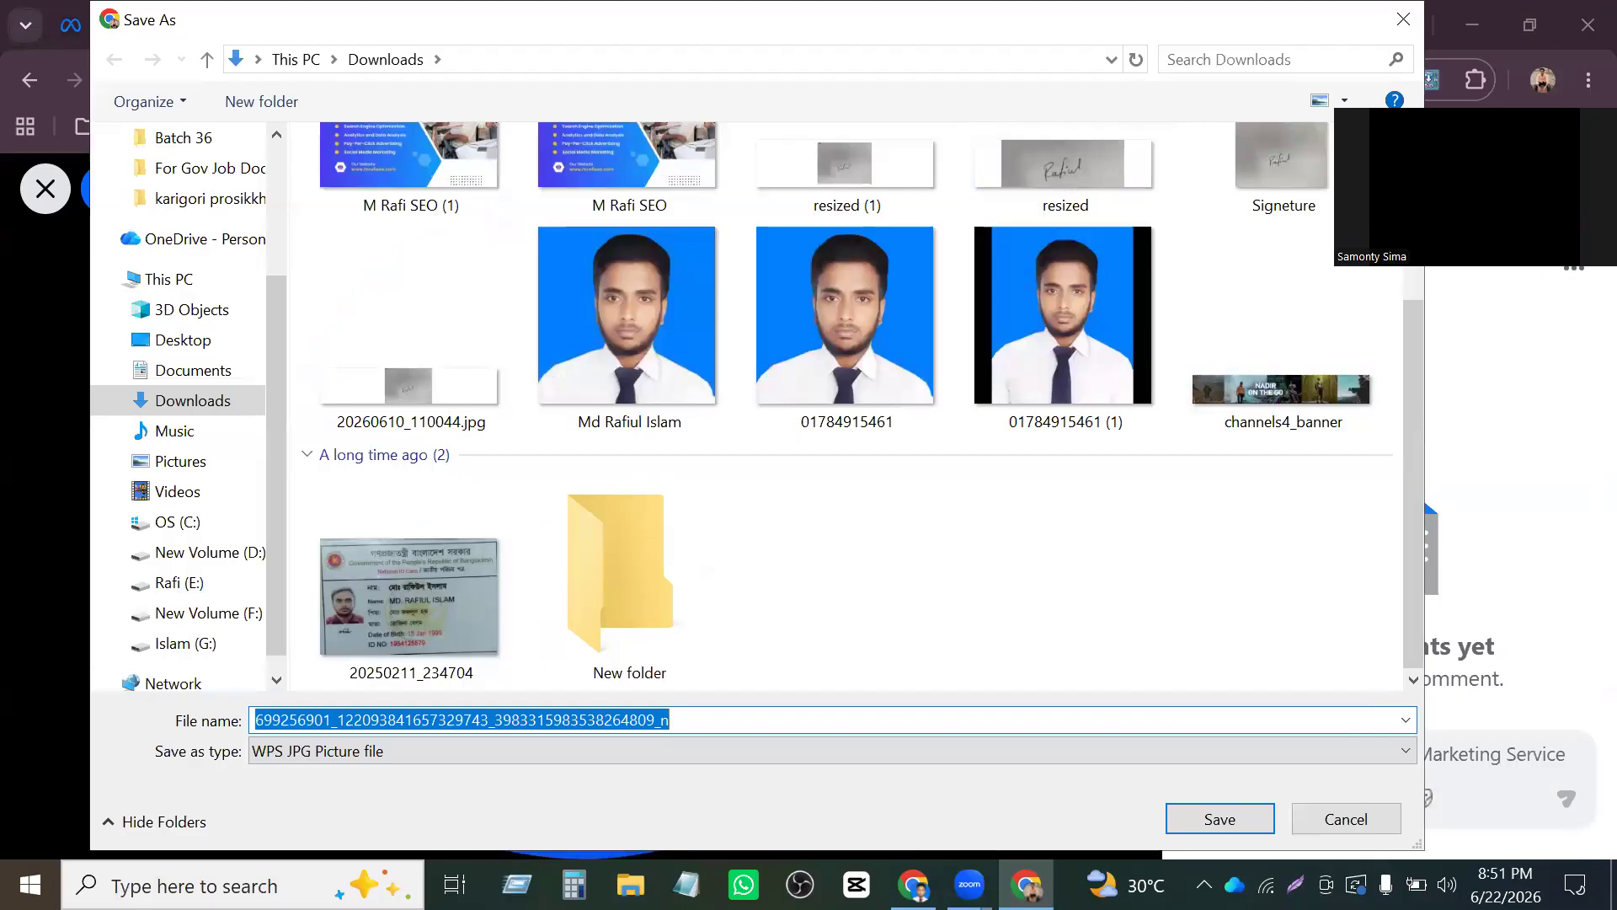
pyautogui.press('Return')
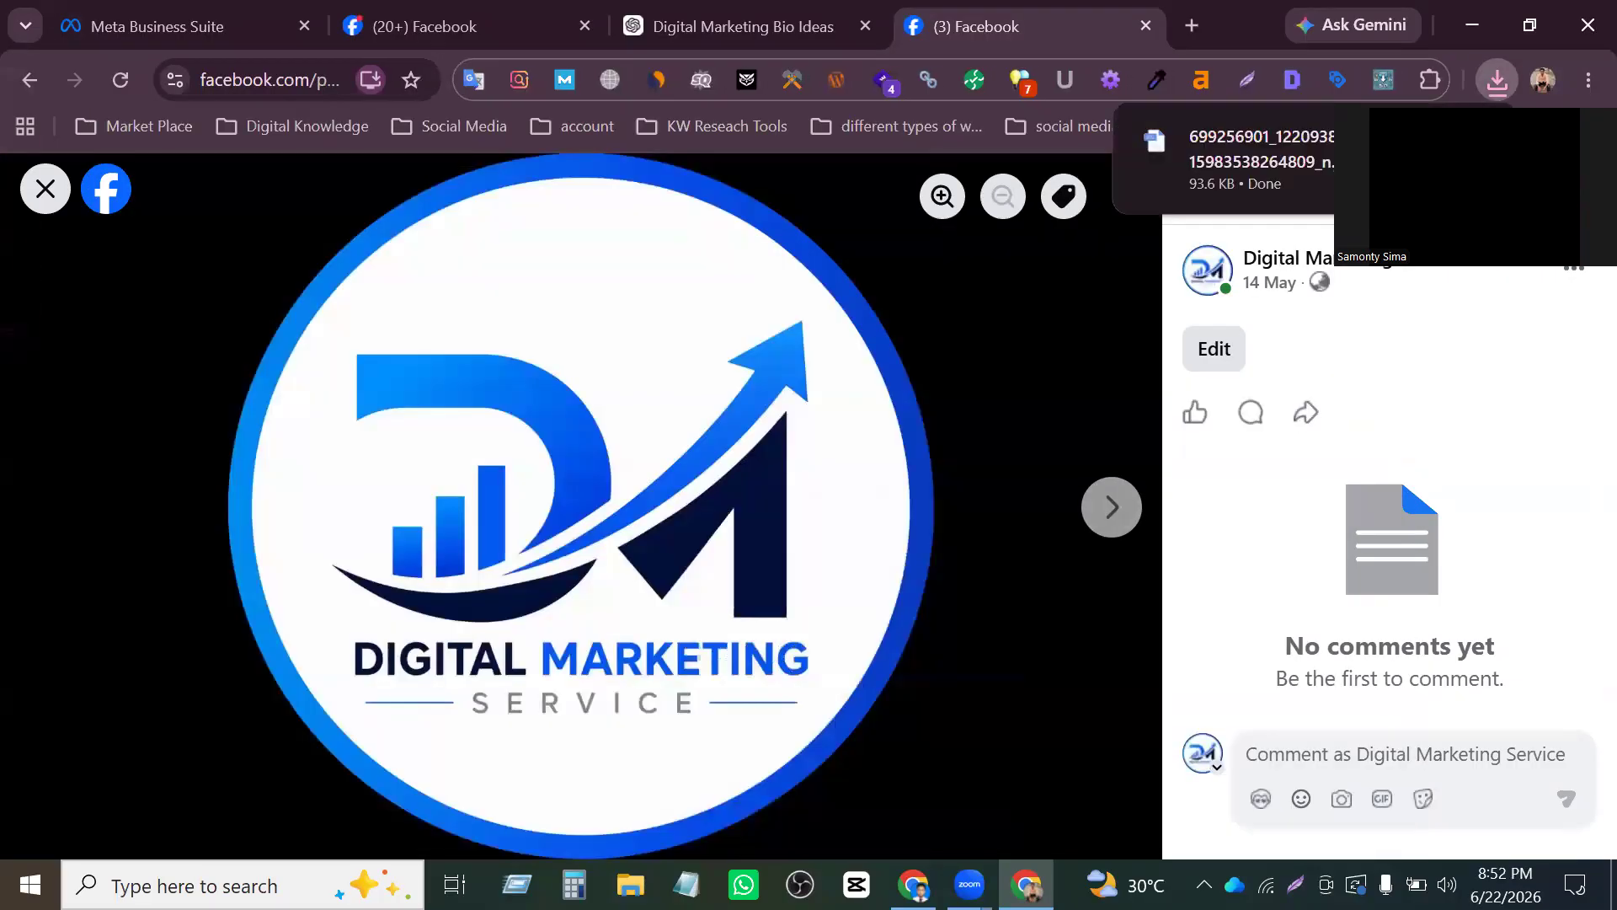
pyautogui.press('Escape')
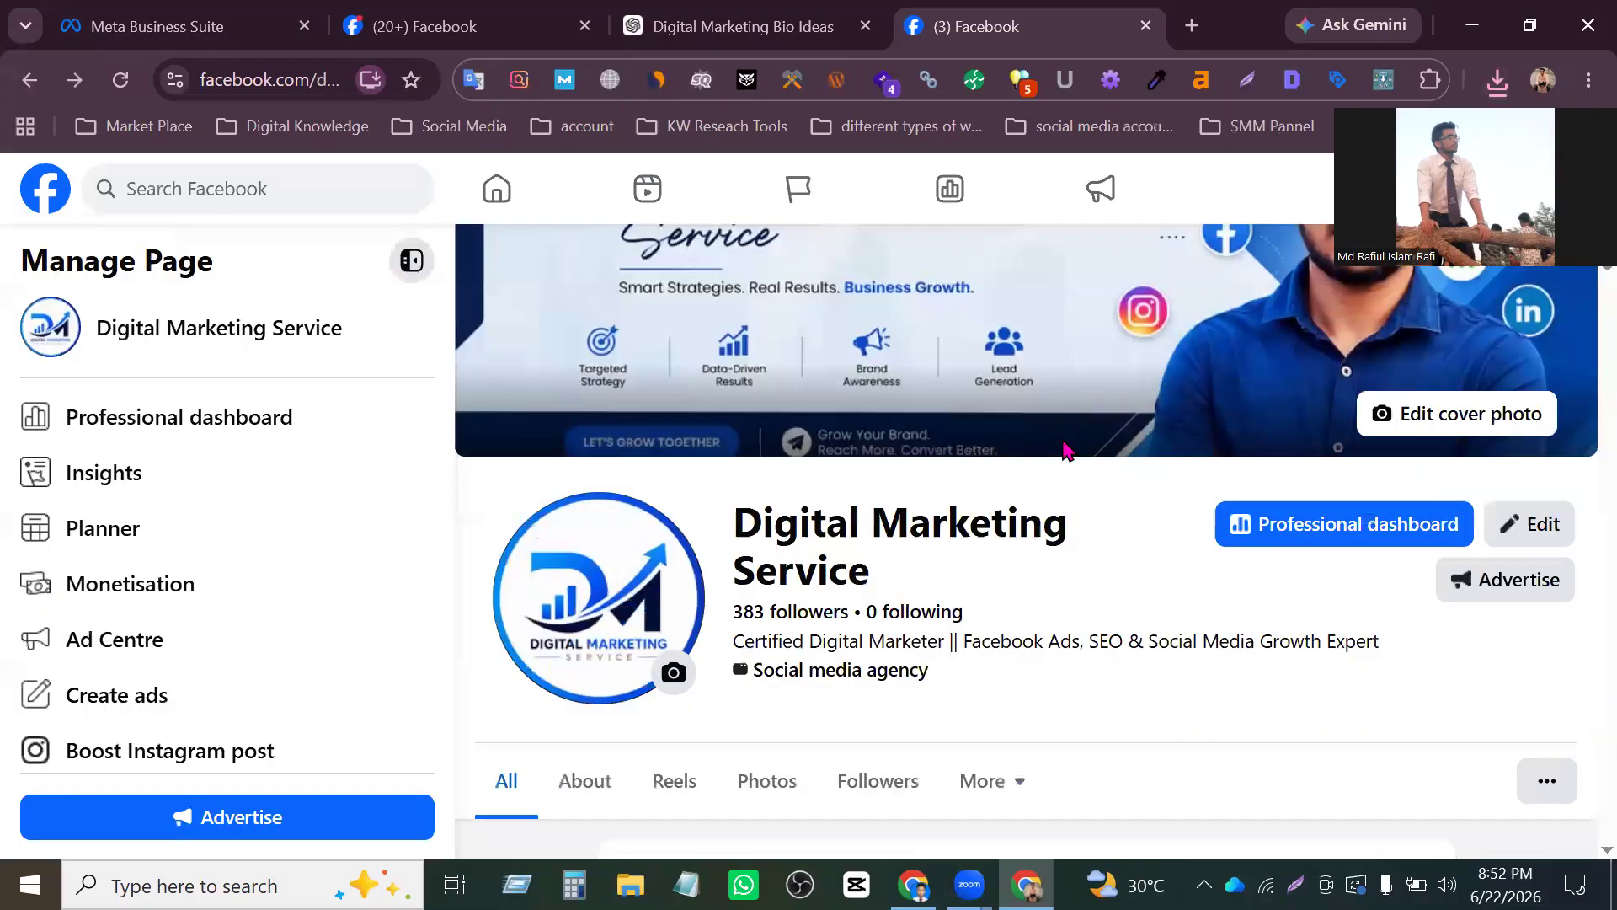
# - Save the Digital Marketing Service cover photo to the Downloads folder under its default name, and close that Page's tab
pyautogui.click(1049, 398)
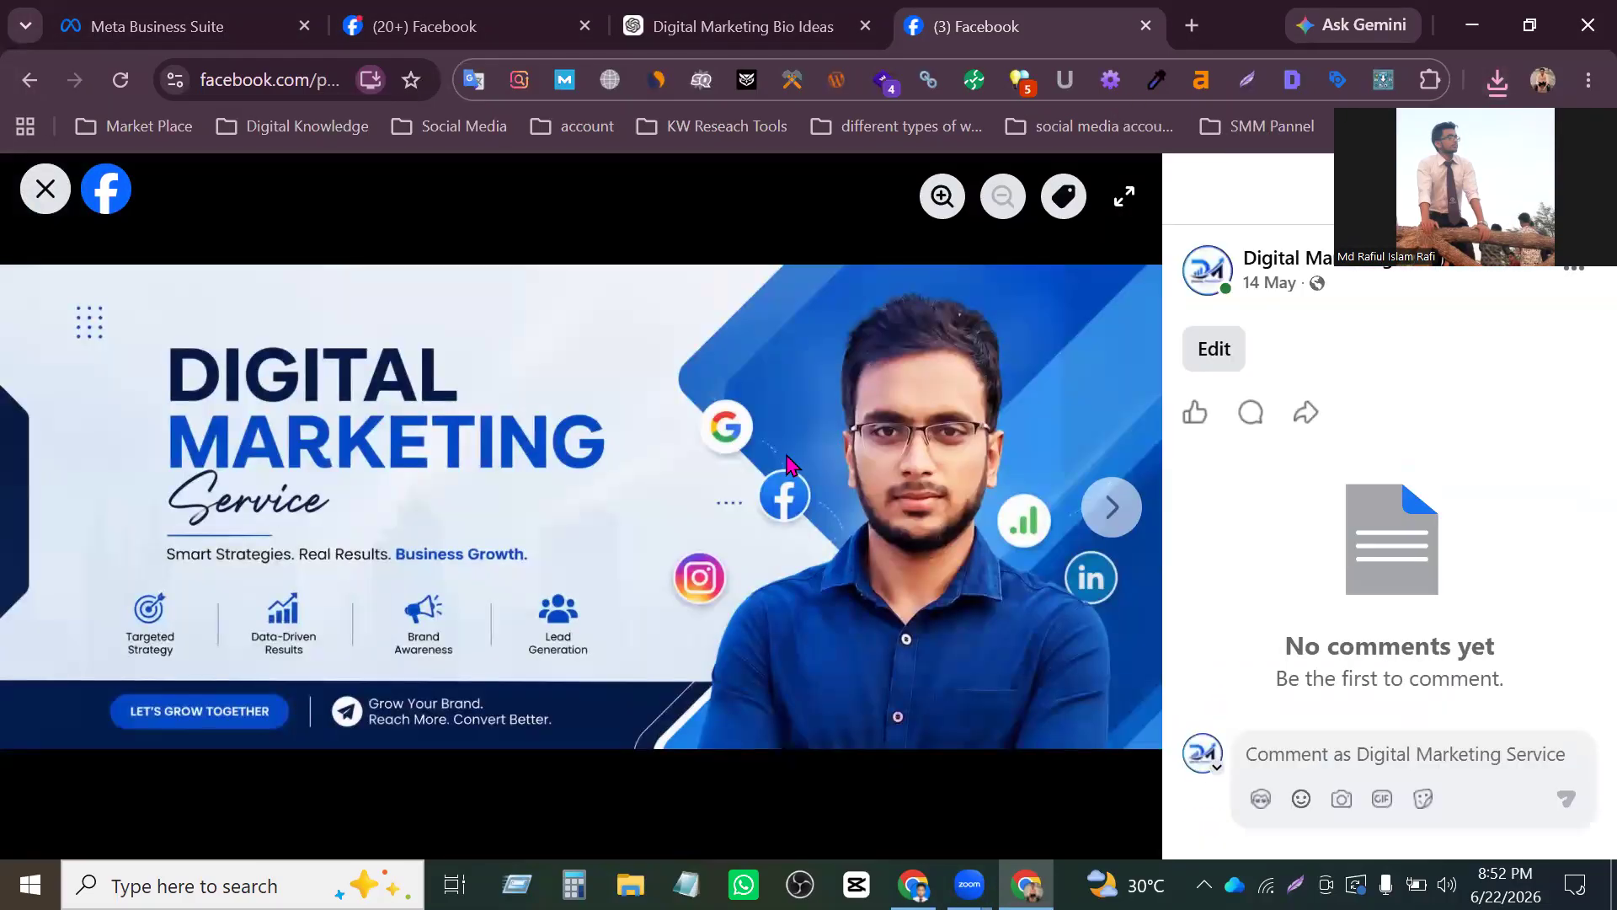
pyautogui.rightClick(778, 461)
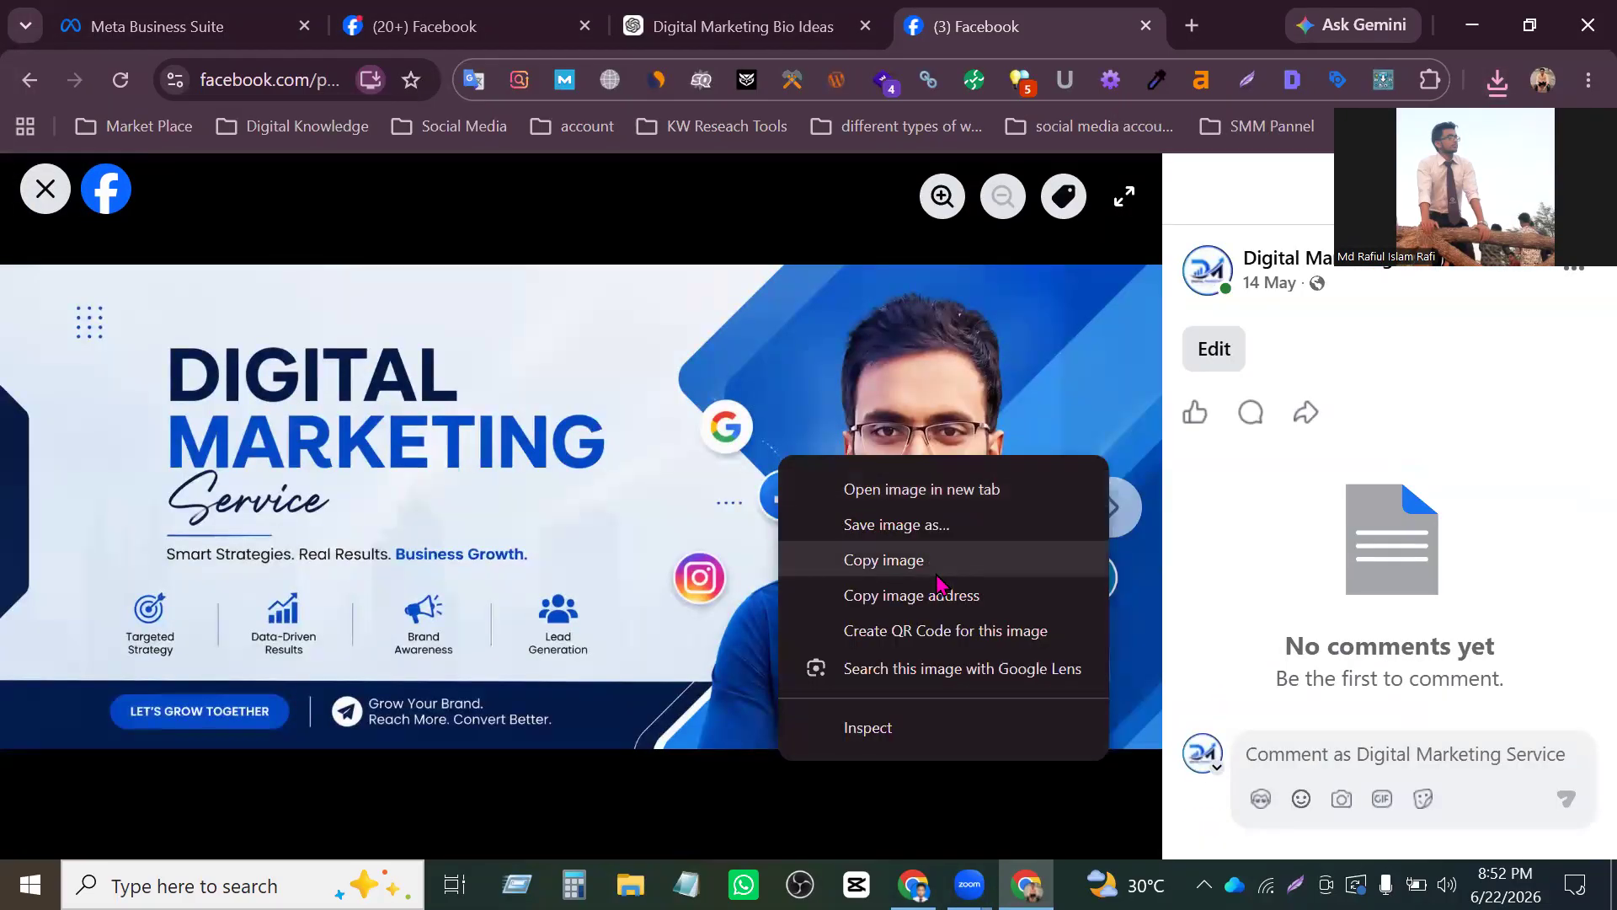
pyautogui.click(940, 531)
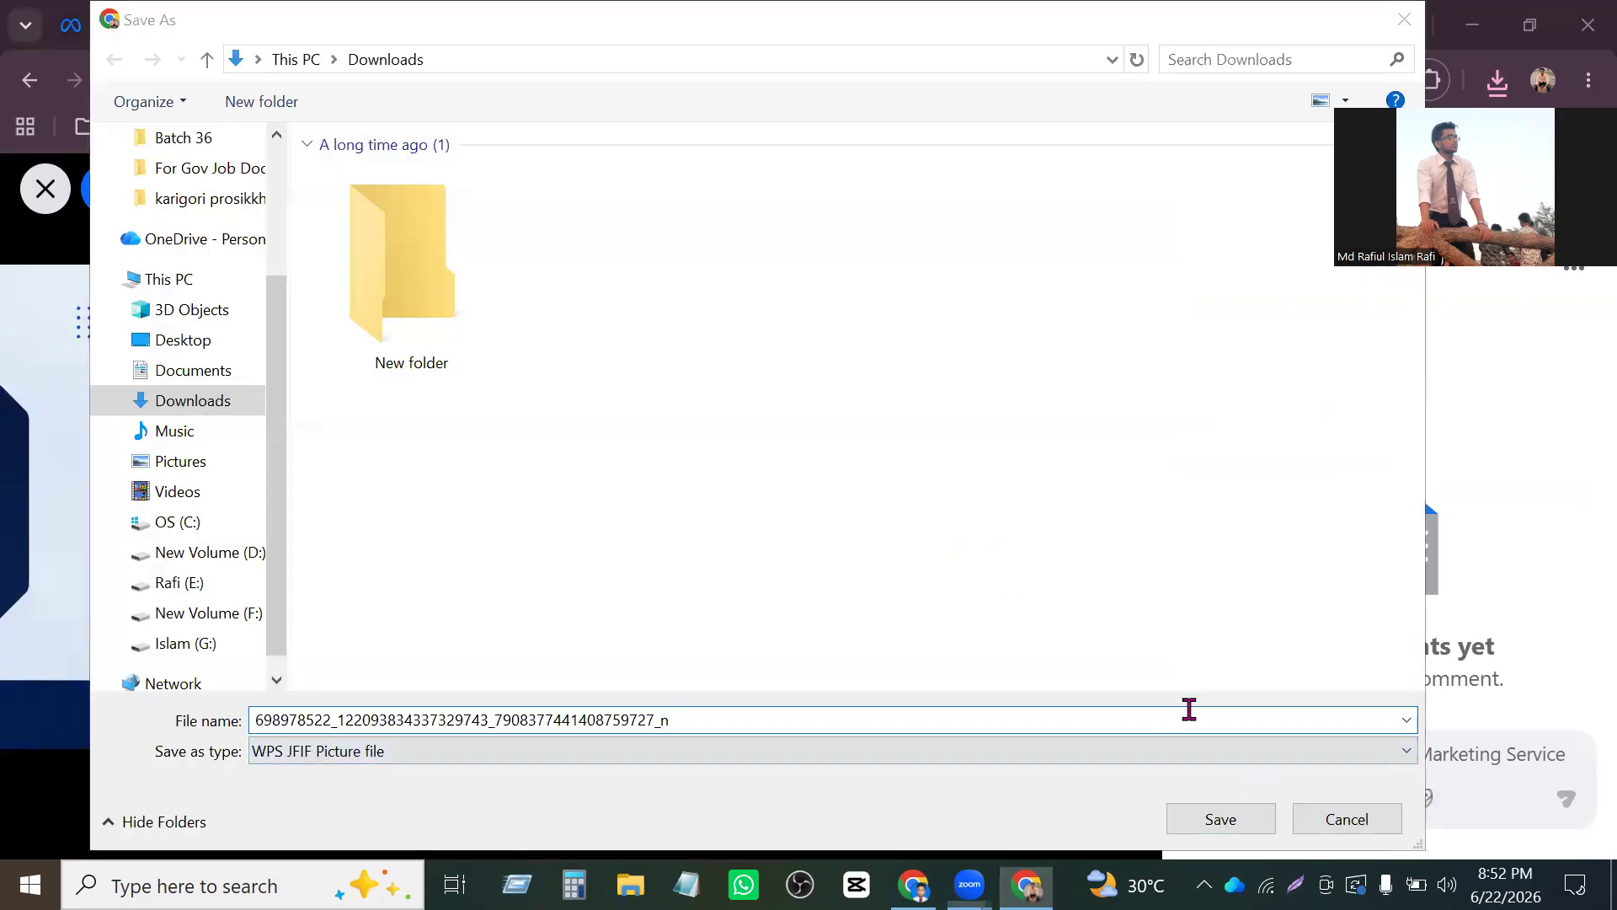
pyautogui.click(1244, 822)
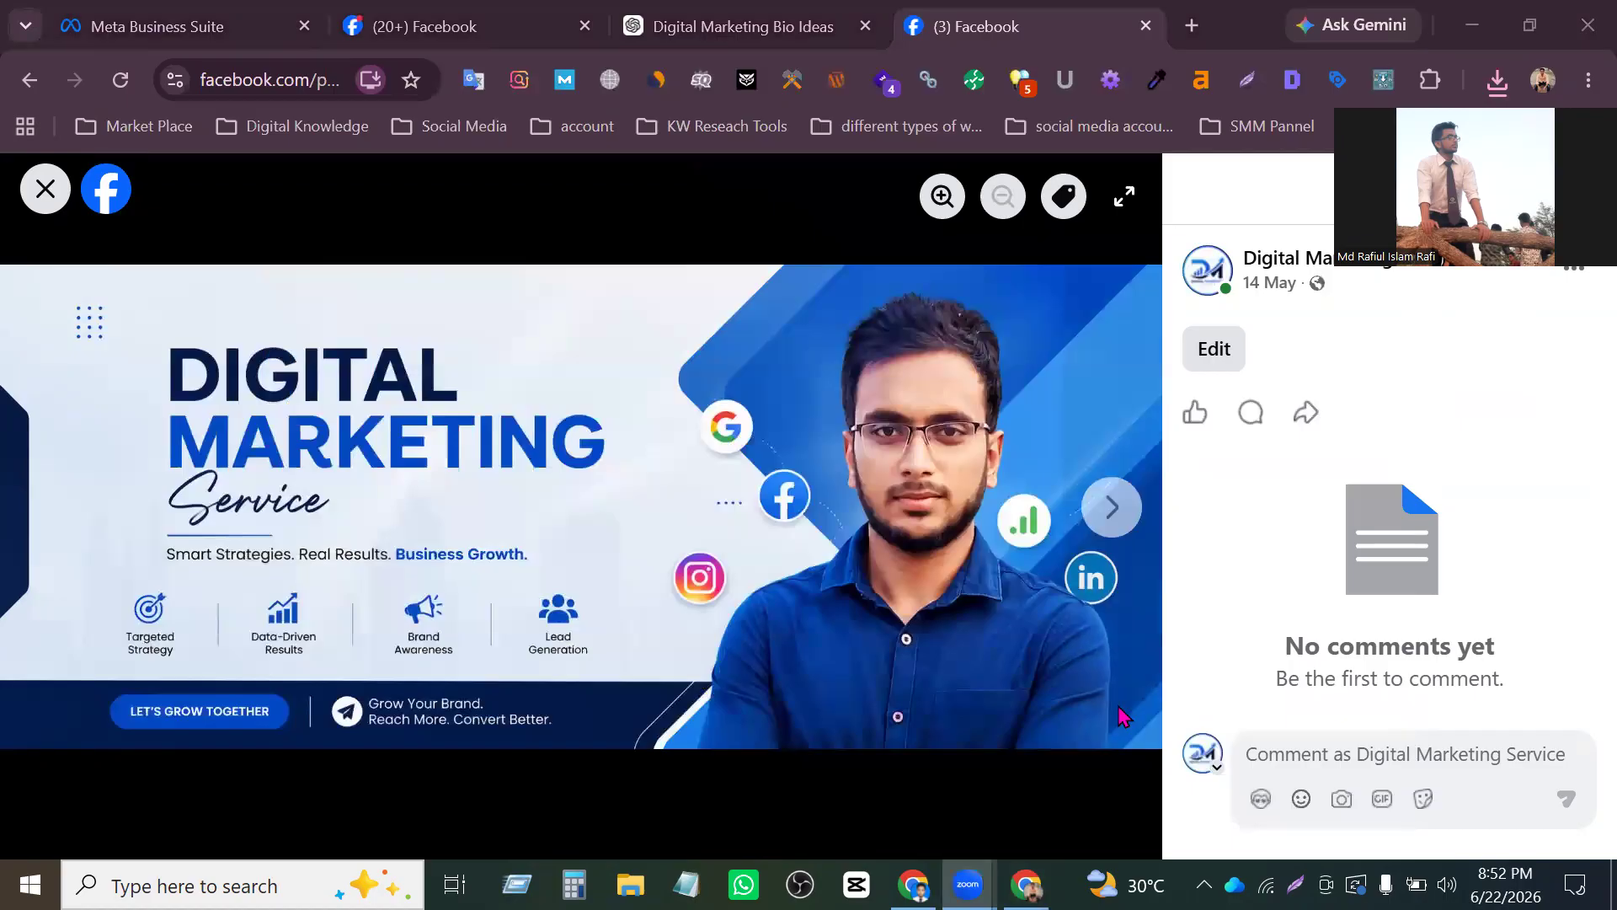
pyautogui.hotkey('ctrl', 'w')
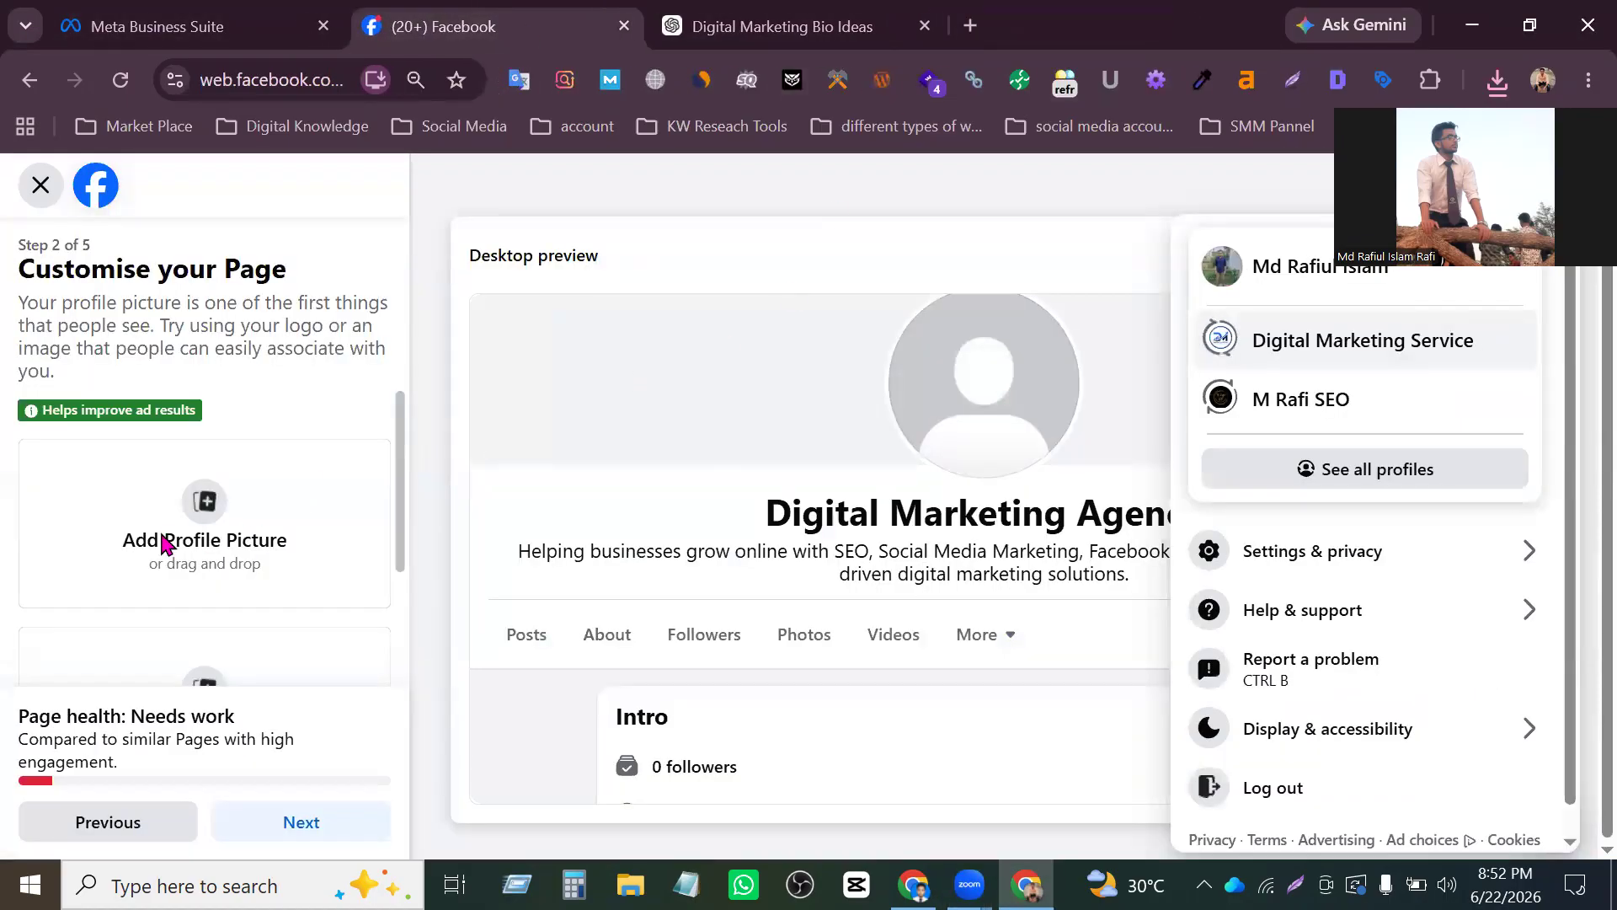
pyautogui.click(194, 527)
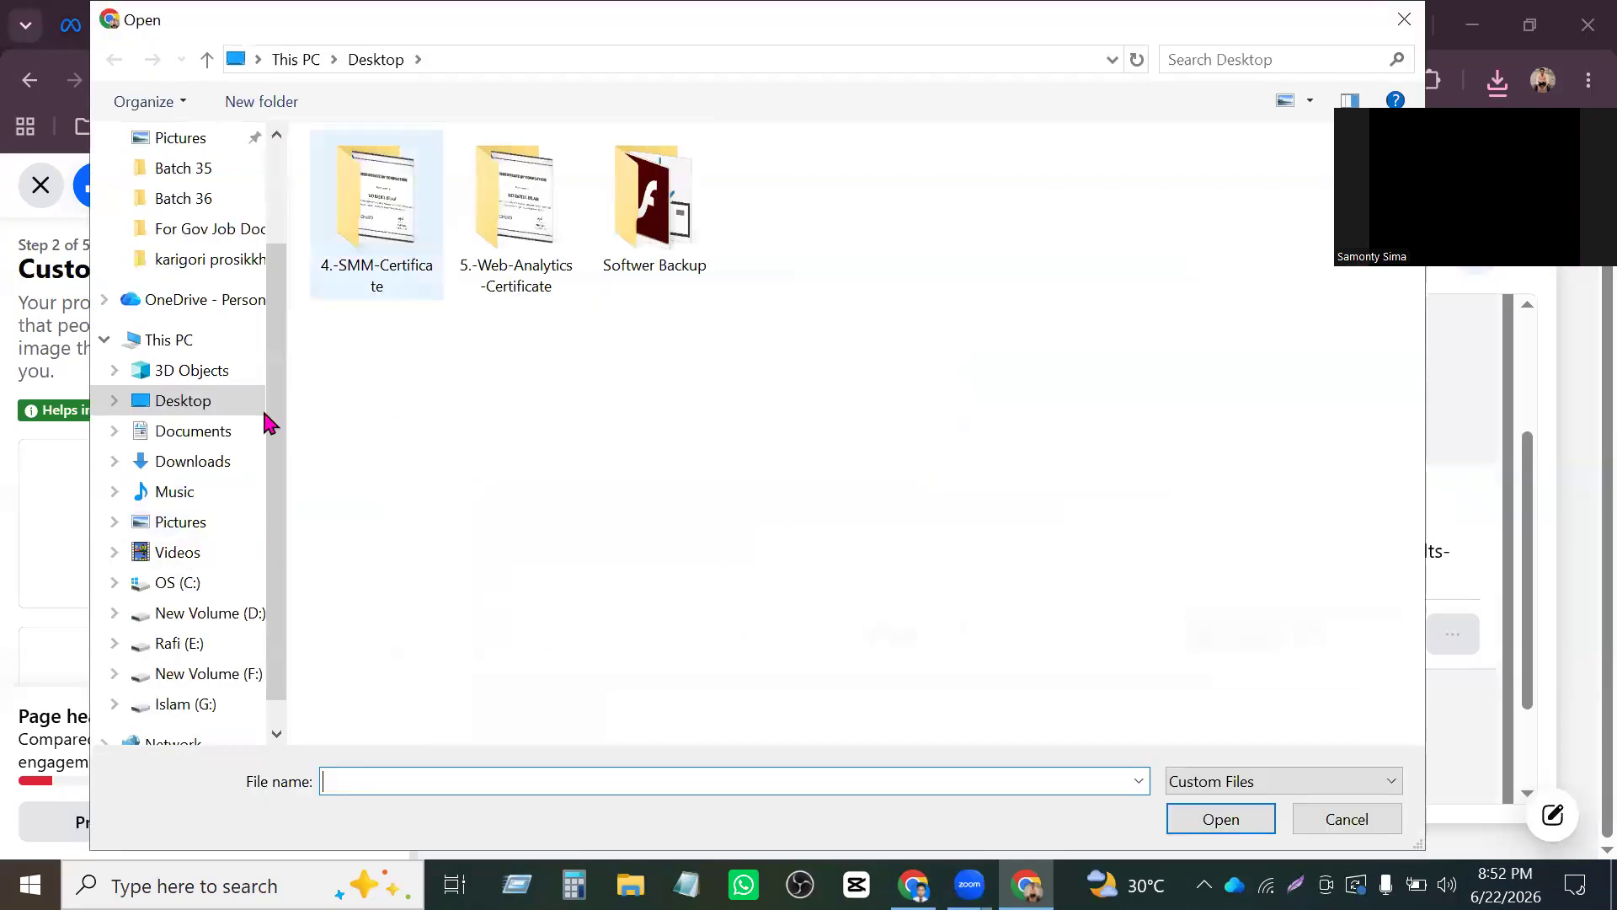
pyautogui.click(202, 462)
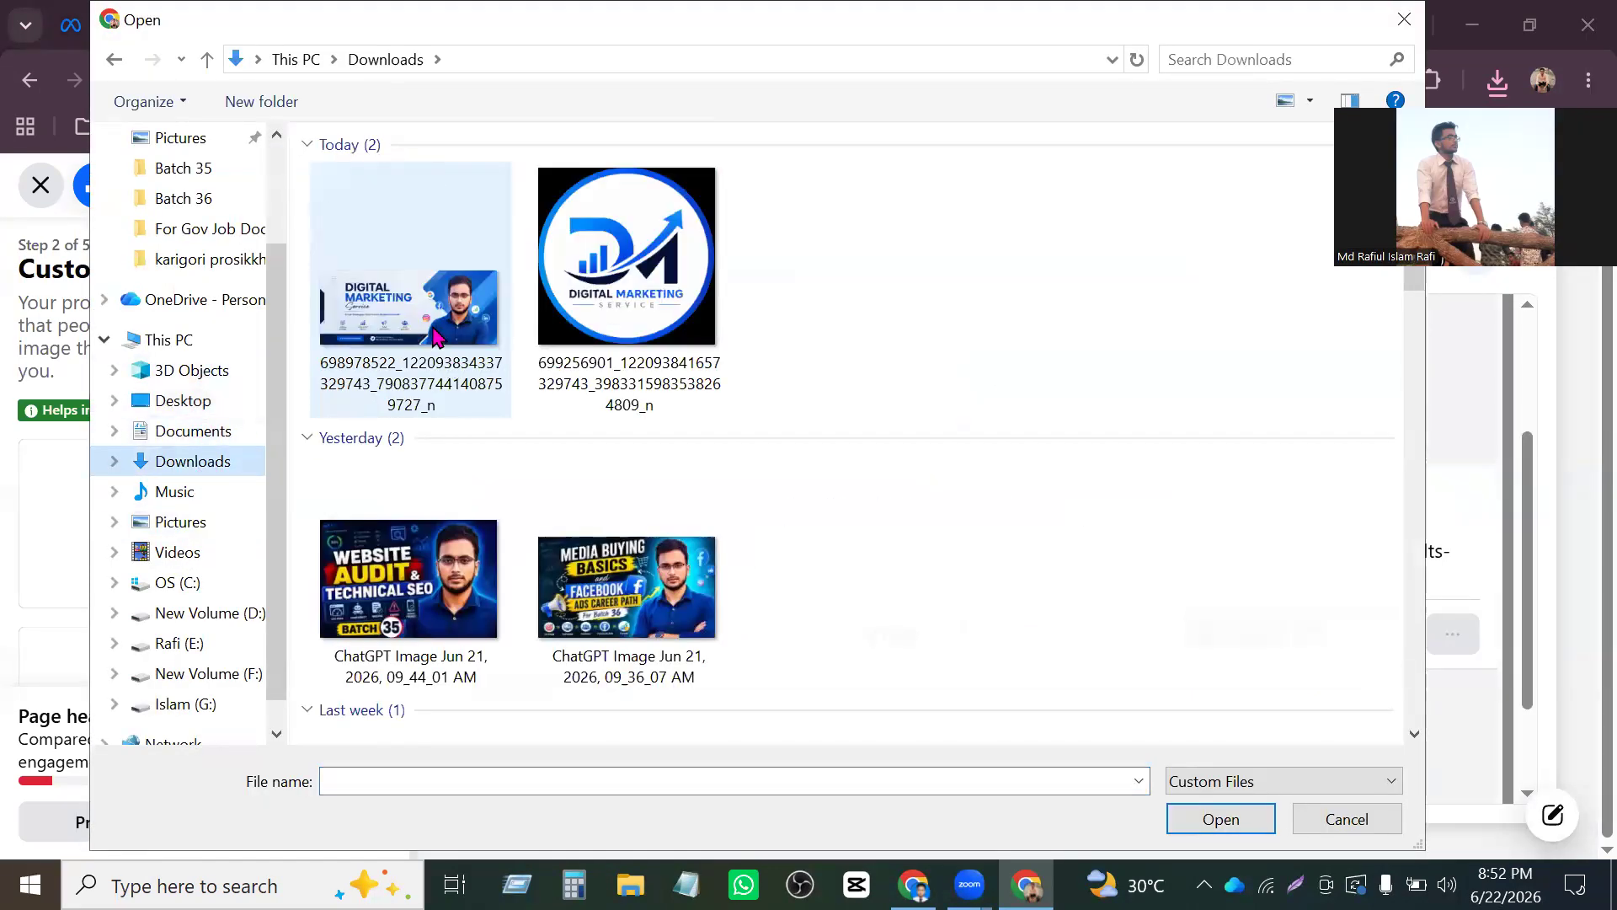
pyautogui.click(628, 257)
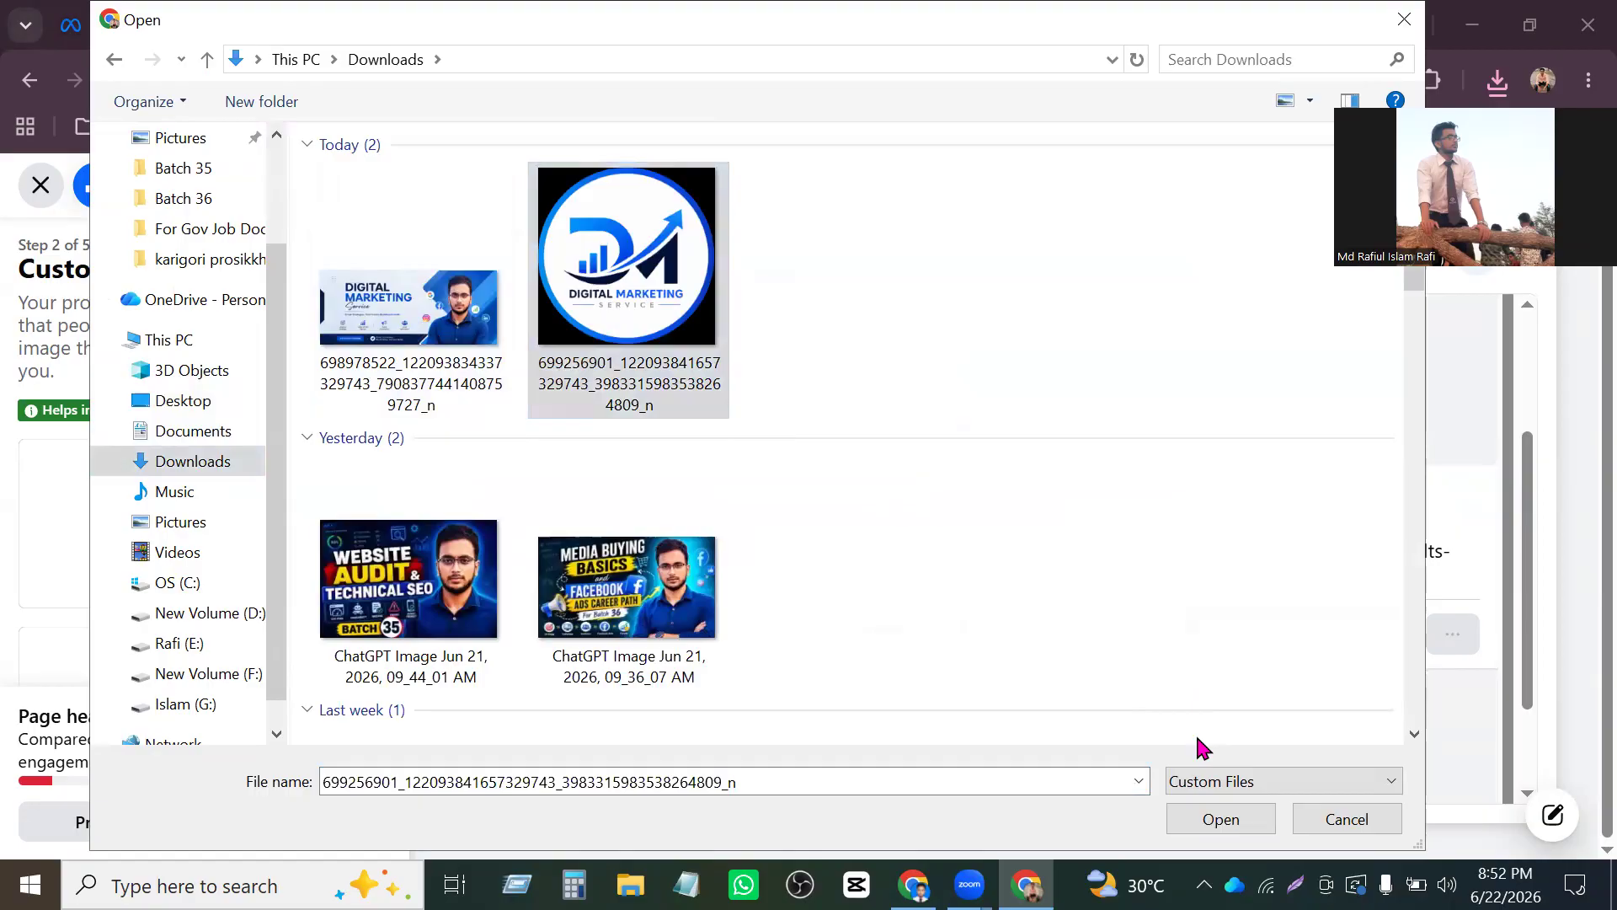
pyautogui.click(1234, 821)
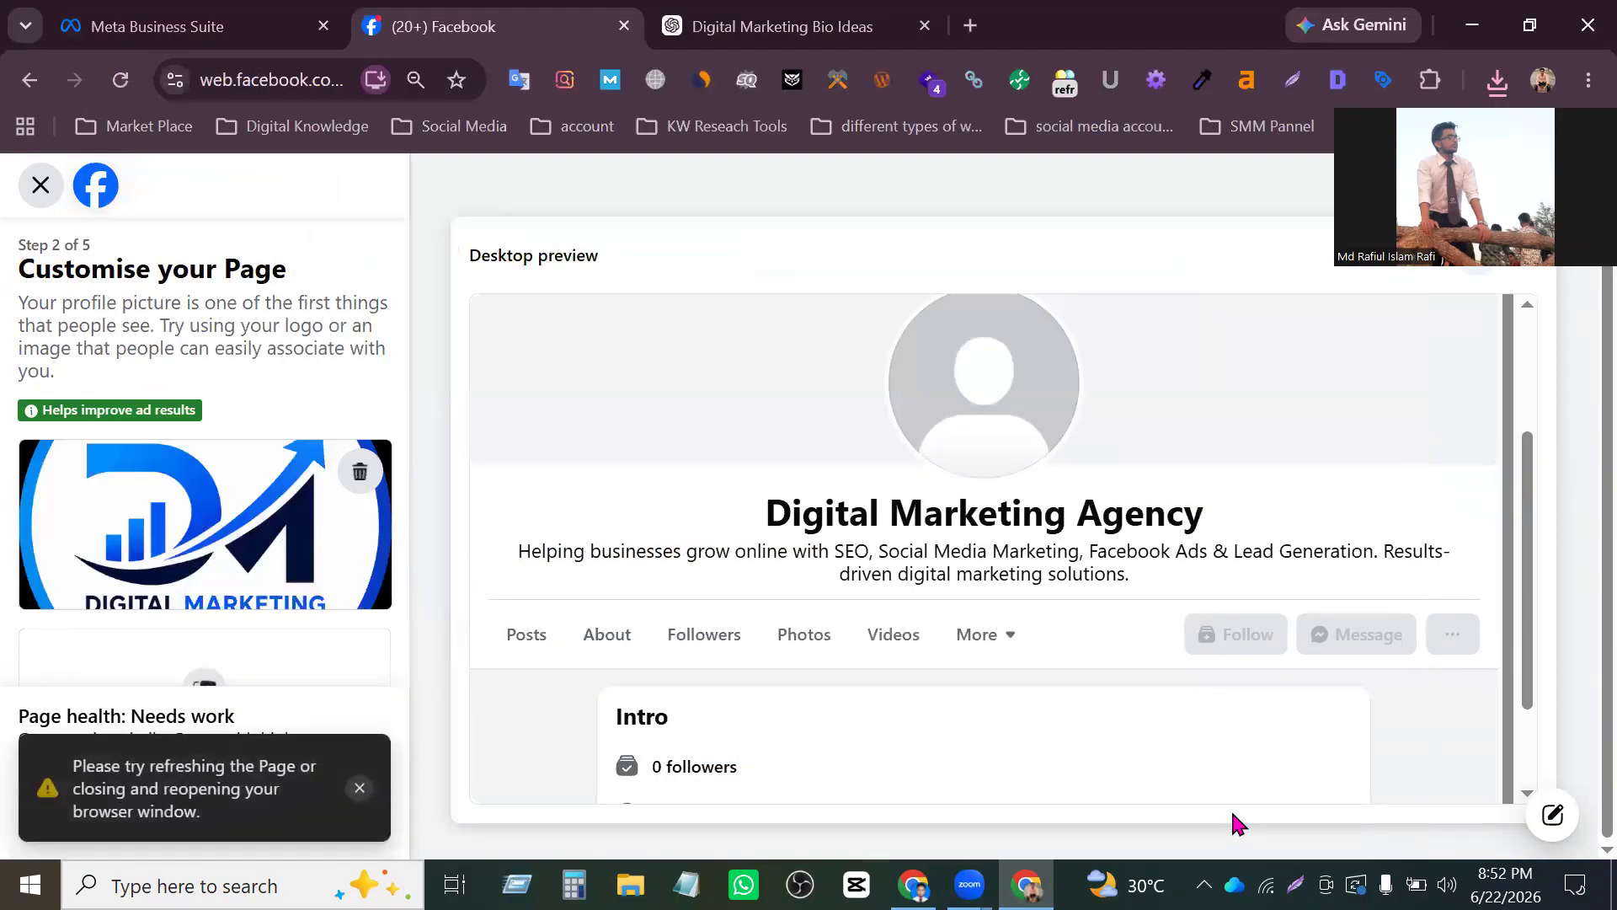
pyautogui.scroll(3, 948, 578)
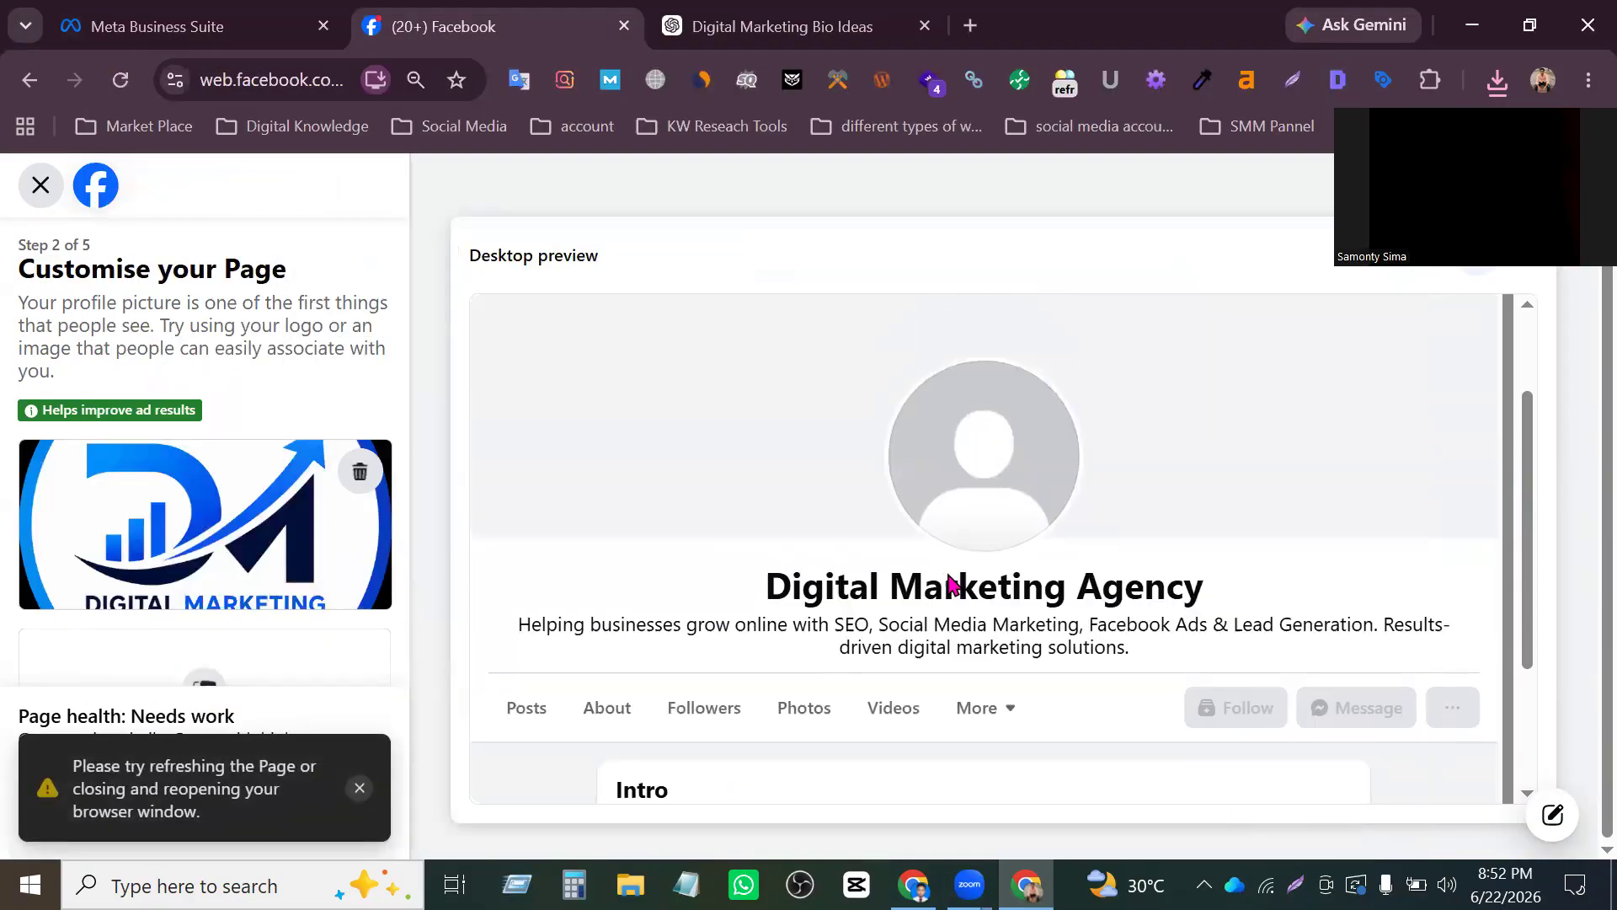
pyautogui.scroll(-3, 948, 583)
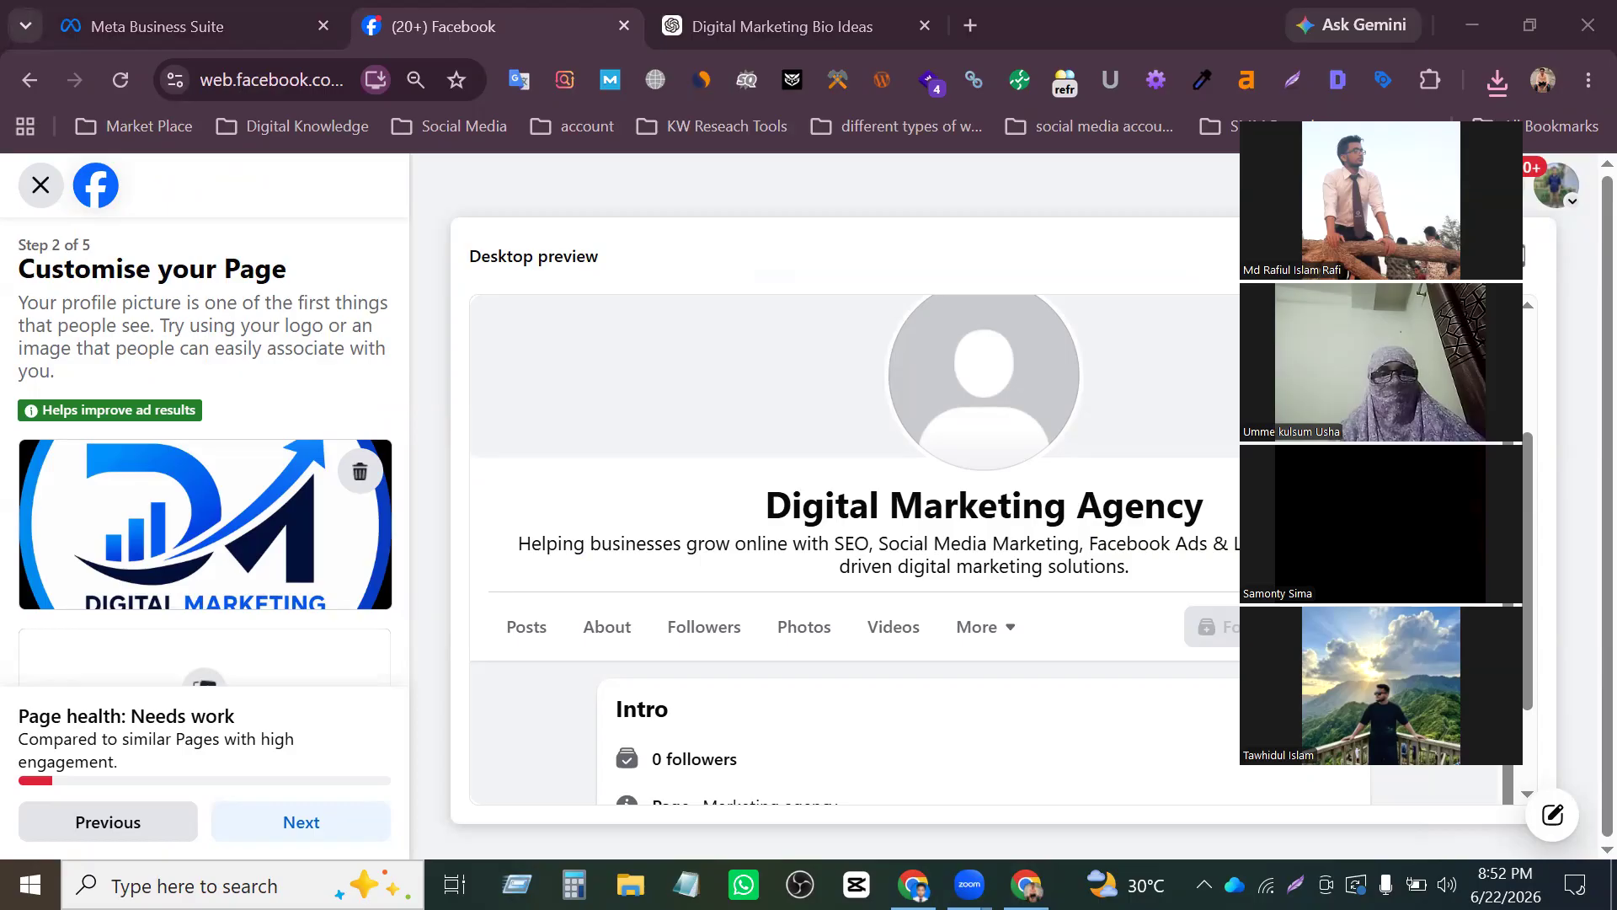
pyautogui.click(362, 765)
# - Try to add the downloaded Digital Marketing Service banner from the Downloads folder as the new Page's cover photo
pyautogui.scroll(3, 878, 639)
pyautogui.scroll(-3, 273, 568)
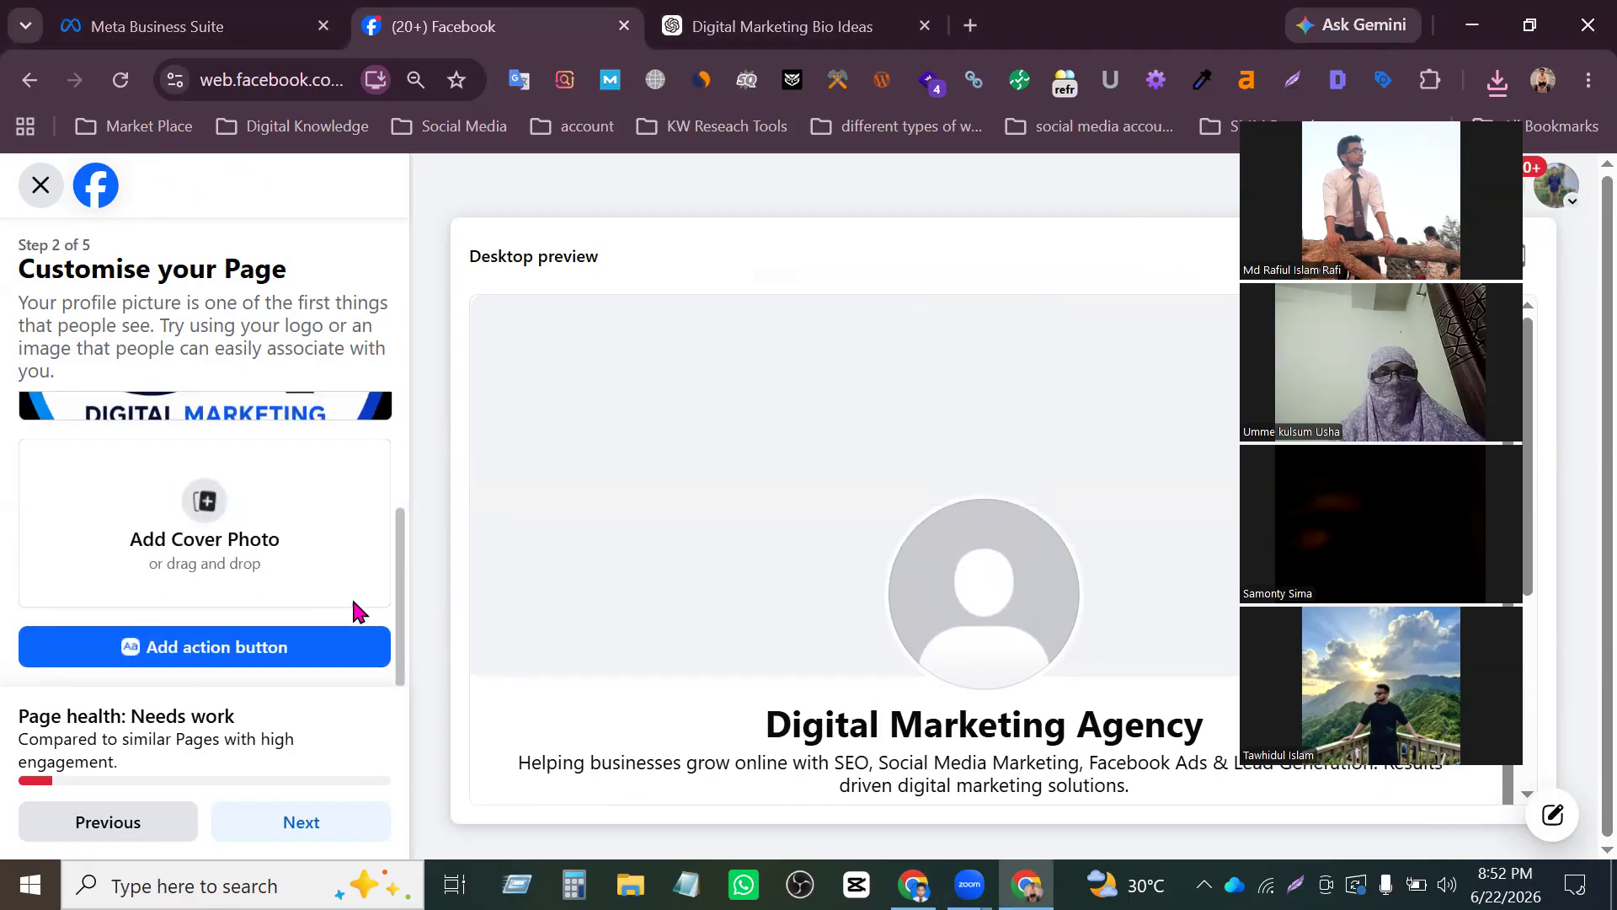
pyautogui.click(205, 546)
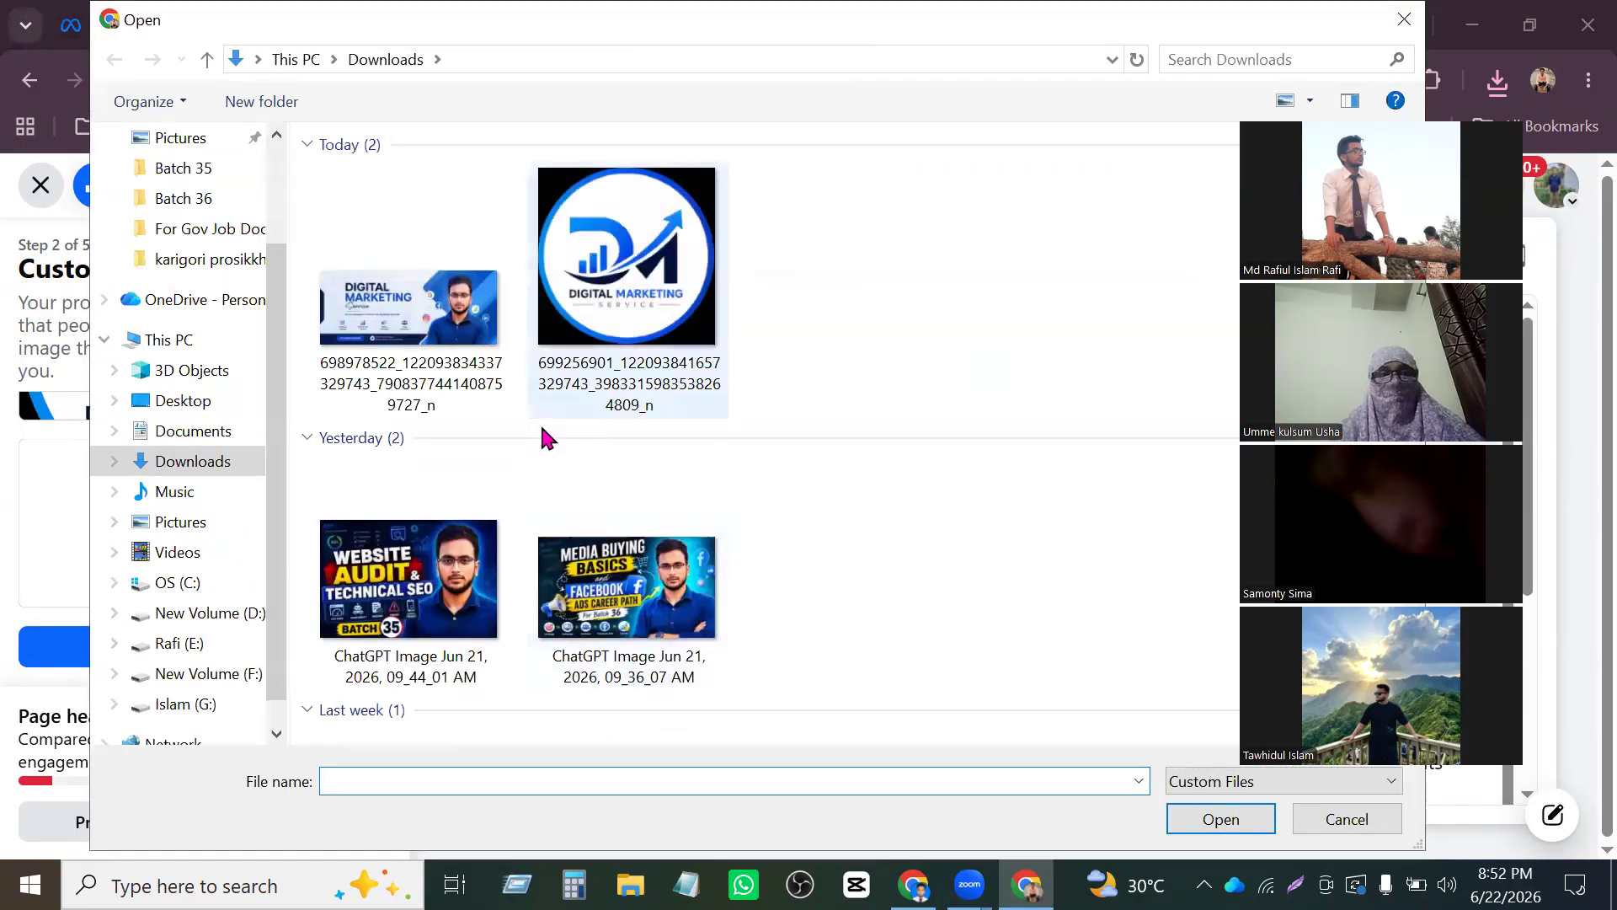
pyautogui.click(408, 320)
pyautogui.click(1221, 818)
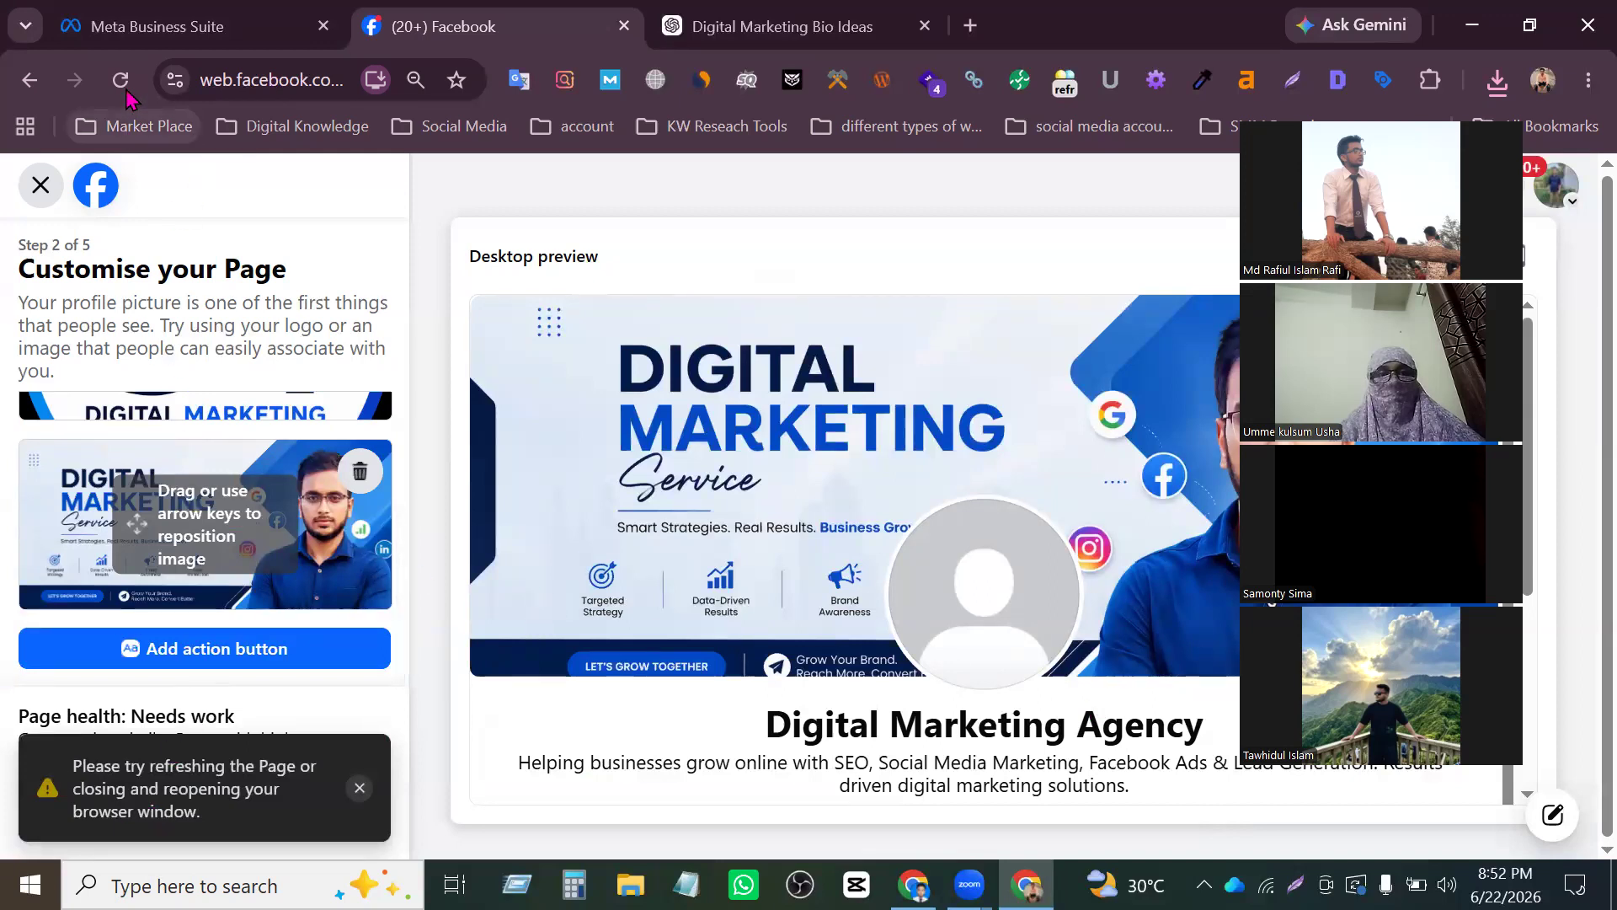
pyautogui.click(360, 789)
pyautogui.scroll(2, 206, 492)
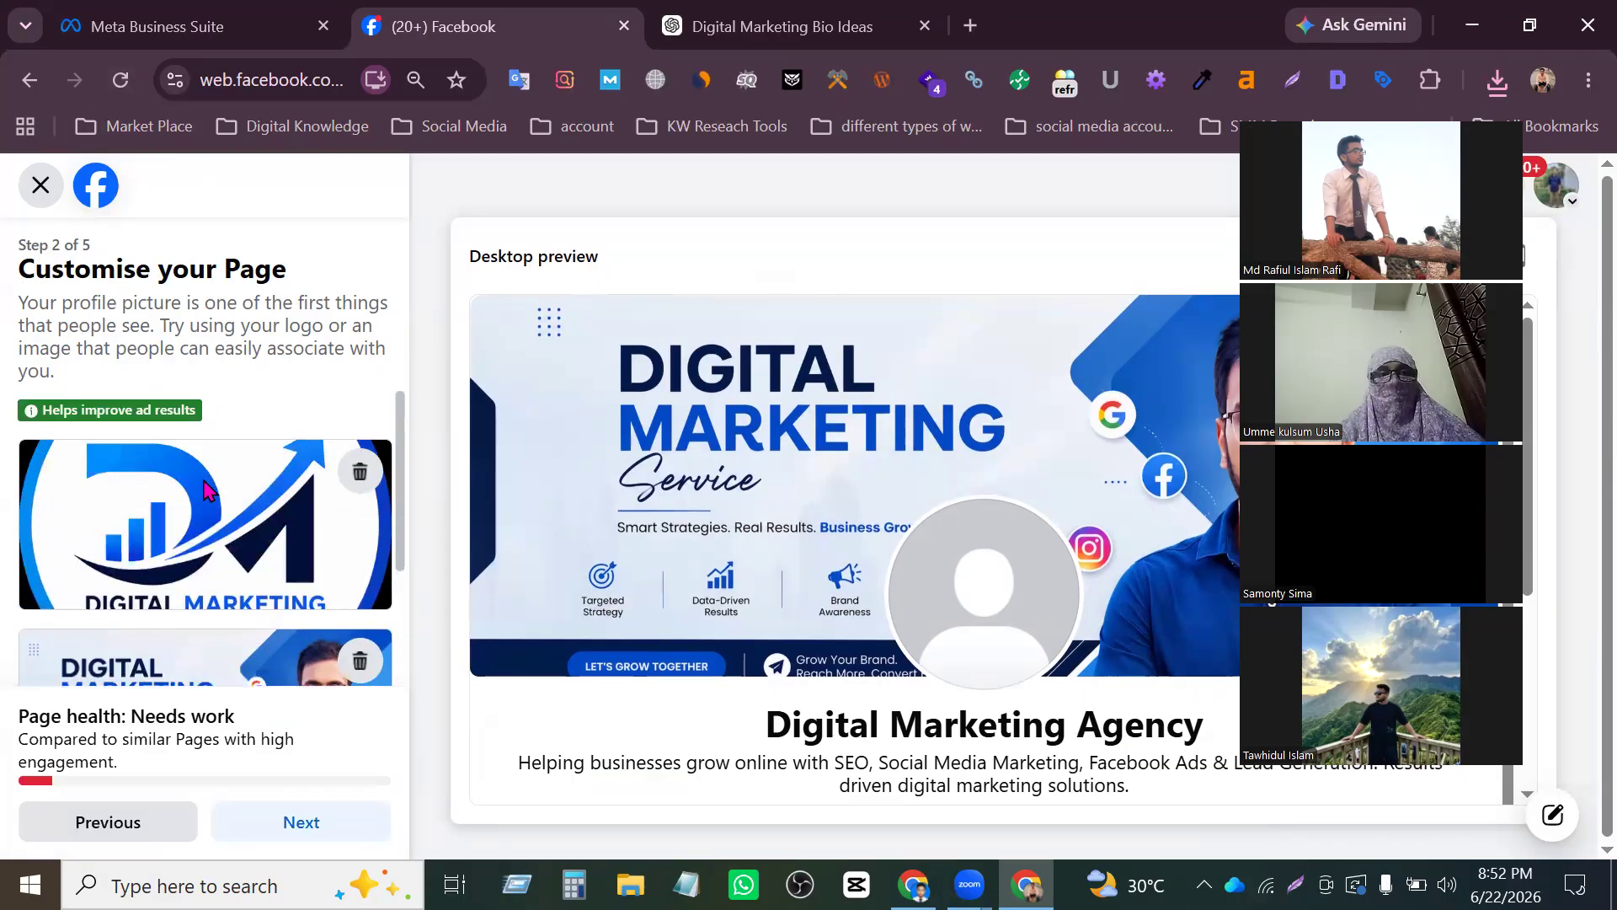
pyautogui.scroll(-2, 207, 492)
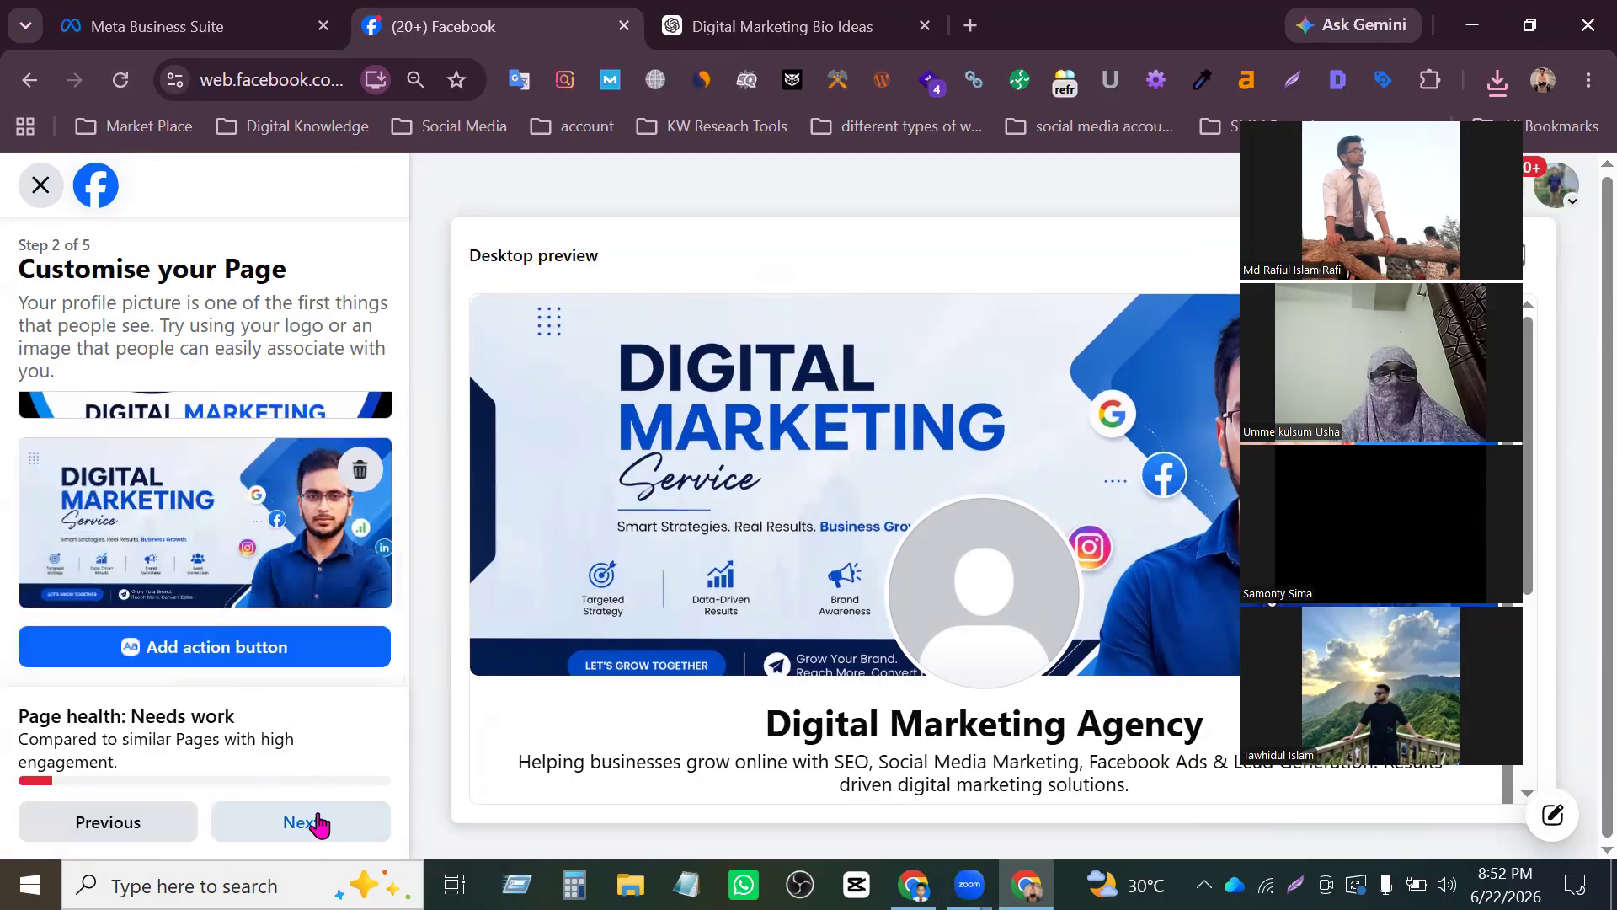
# - Try to continue past the Page customisation stage, and reload the site to leave the setup
pyautogui.click(318, 823)
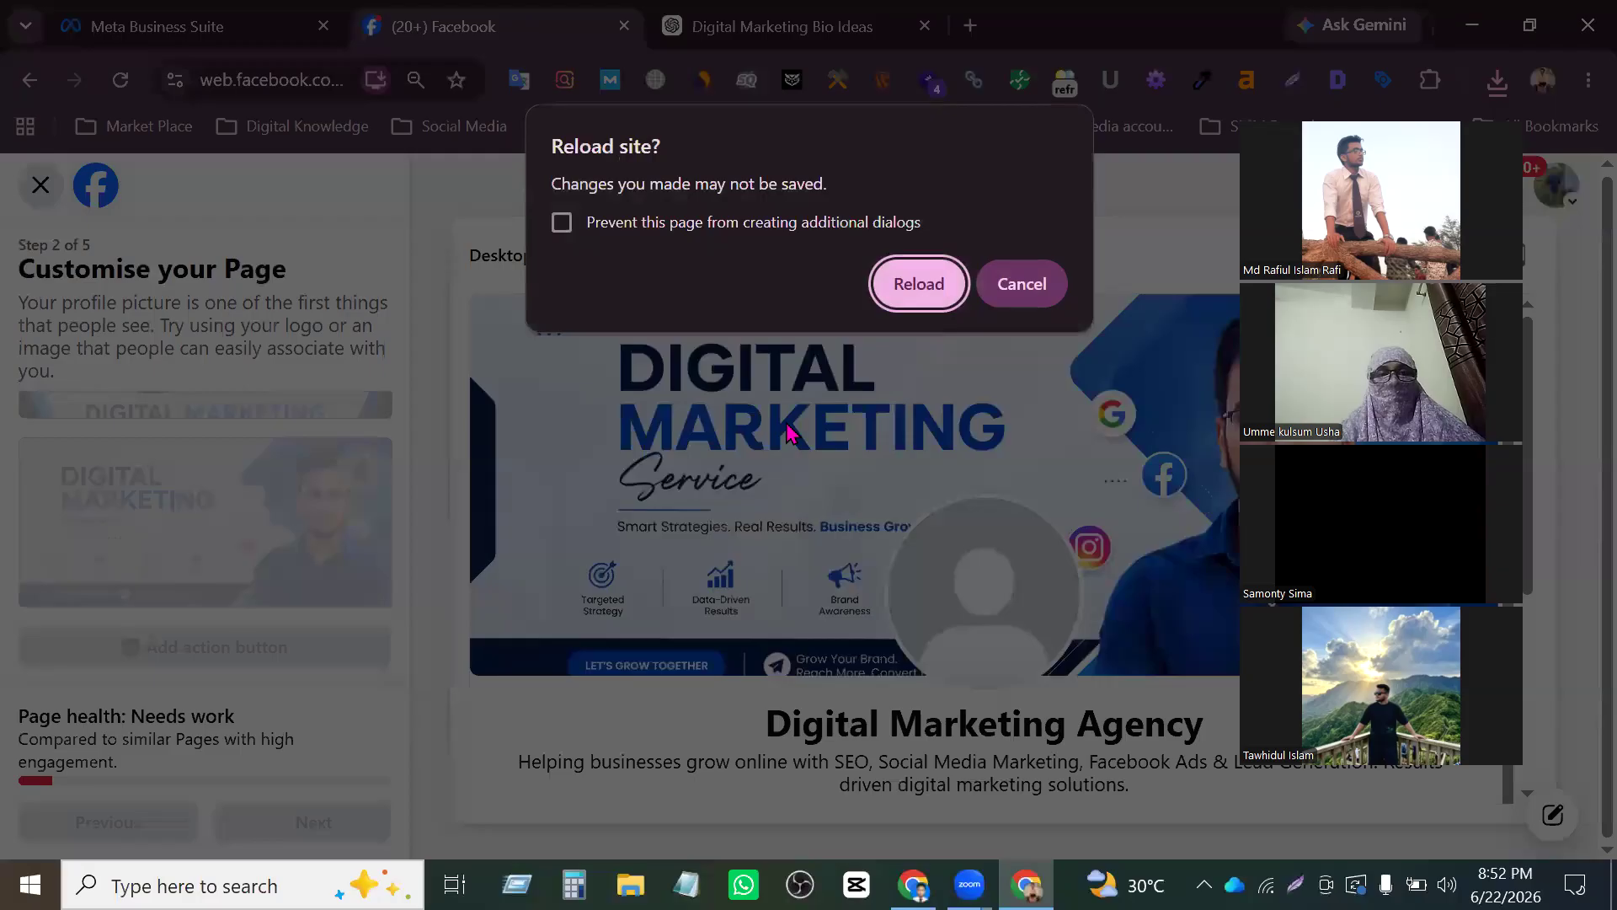
pyautogui.click(920, 283)
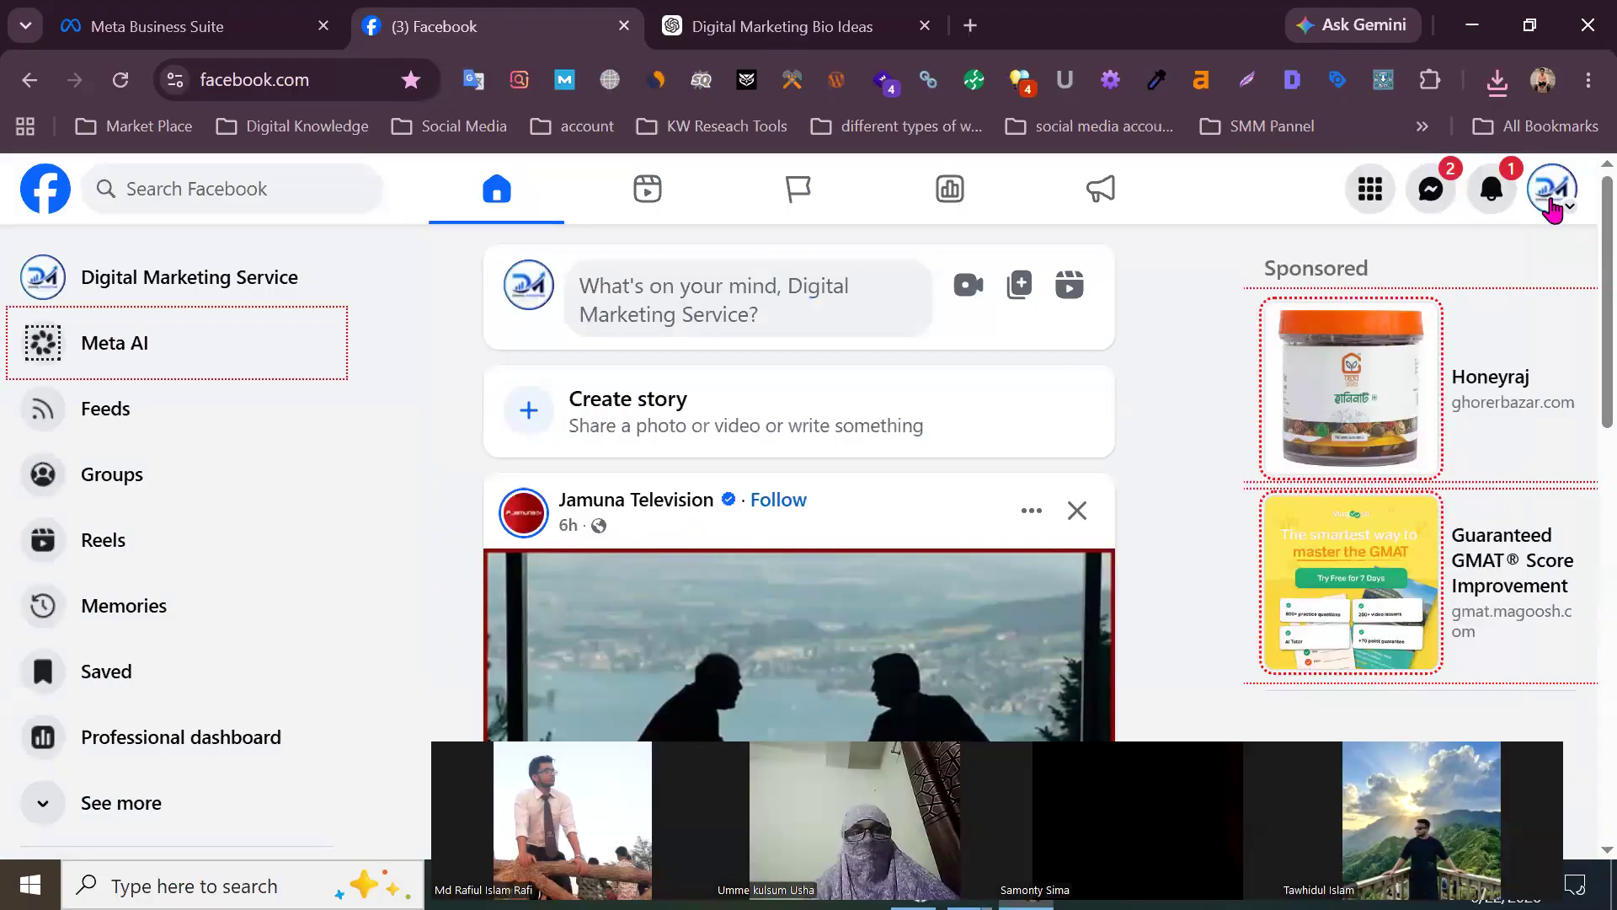
# - Switch to the Digital Marketing Agency profile, and open its Page with the default welcome settings
pyautogui.click(1552, 207)
pyautogui.scroll(-1, 1415, 474)
pyautogui.click(1389, 397)
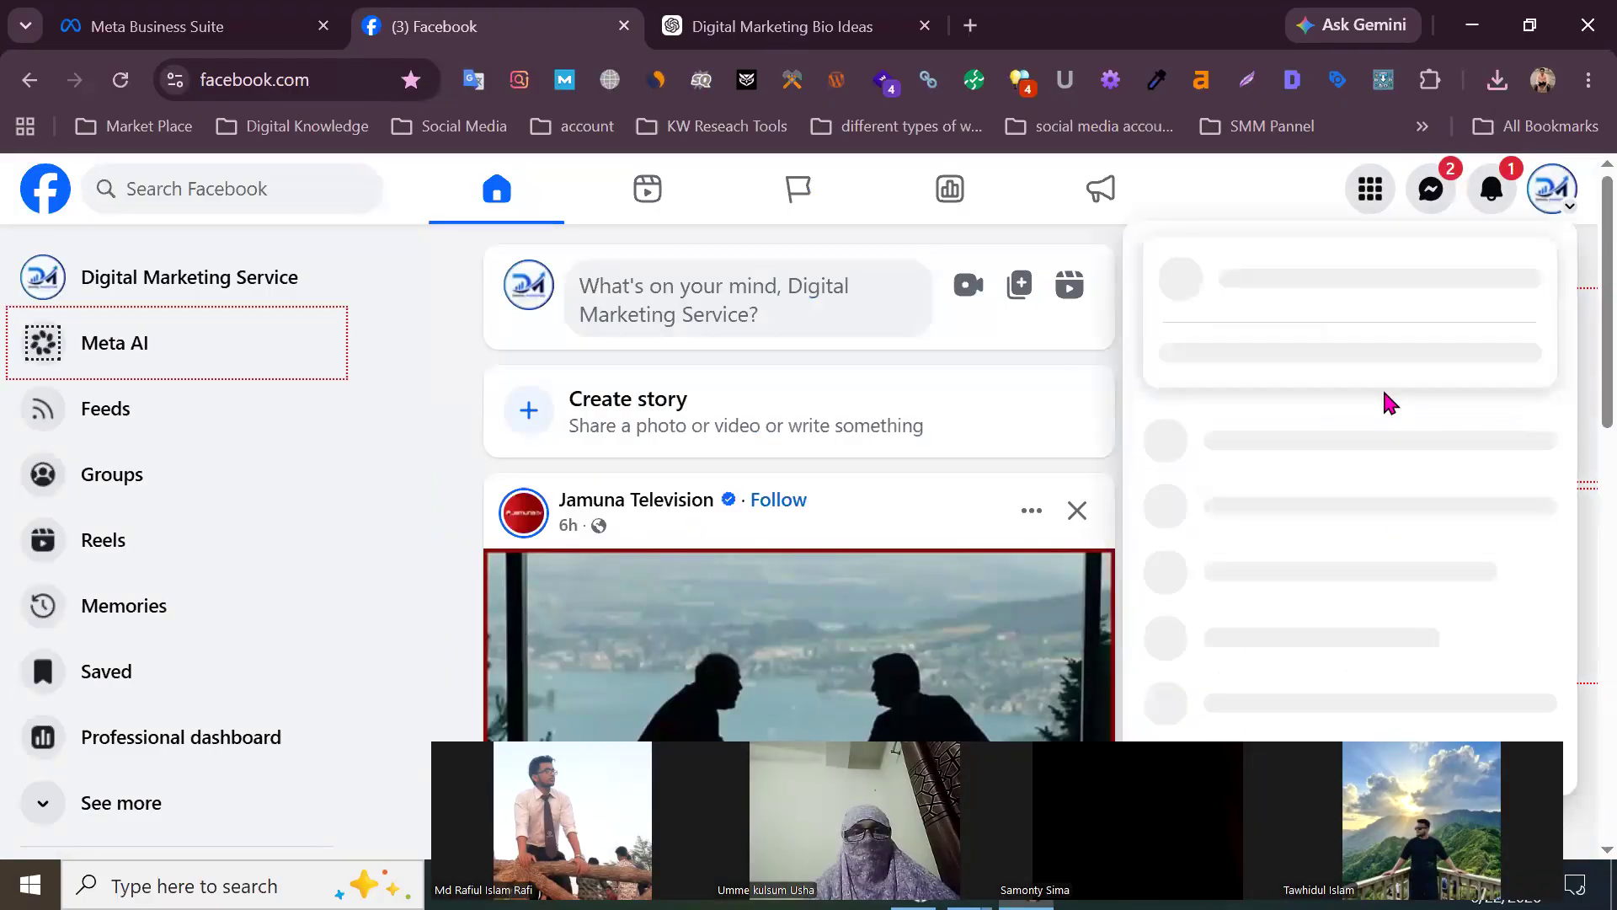
pyautogui.scroll(-5, 1385, 405)
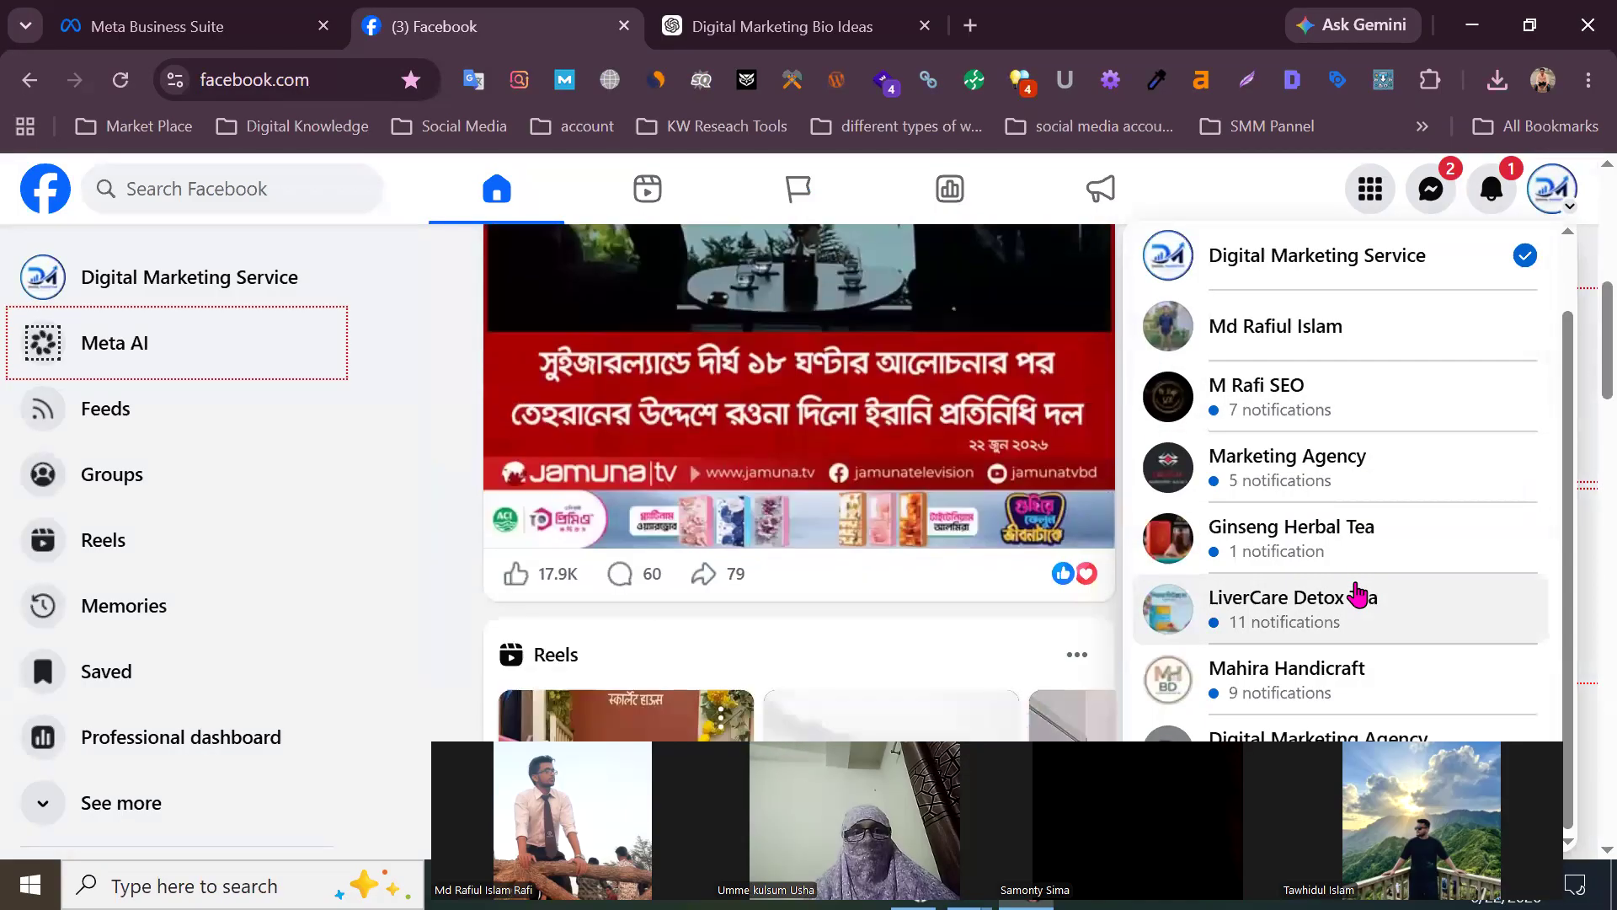
pyautogui.scroll(1, 1347, 665)
pyautogui.scroll(-3, 1331, 640)
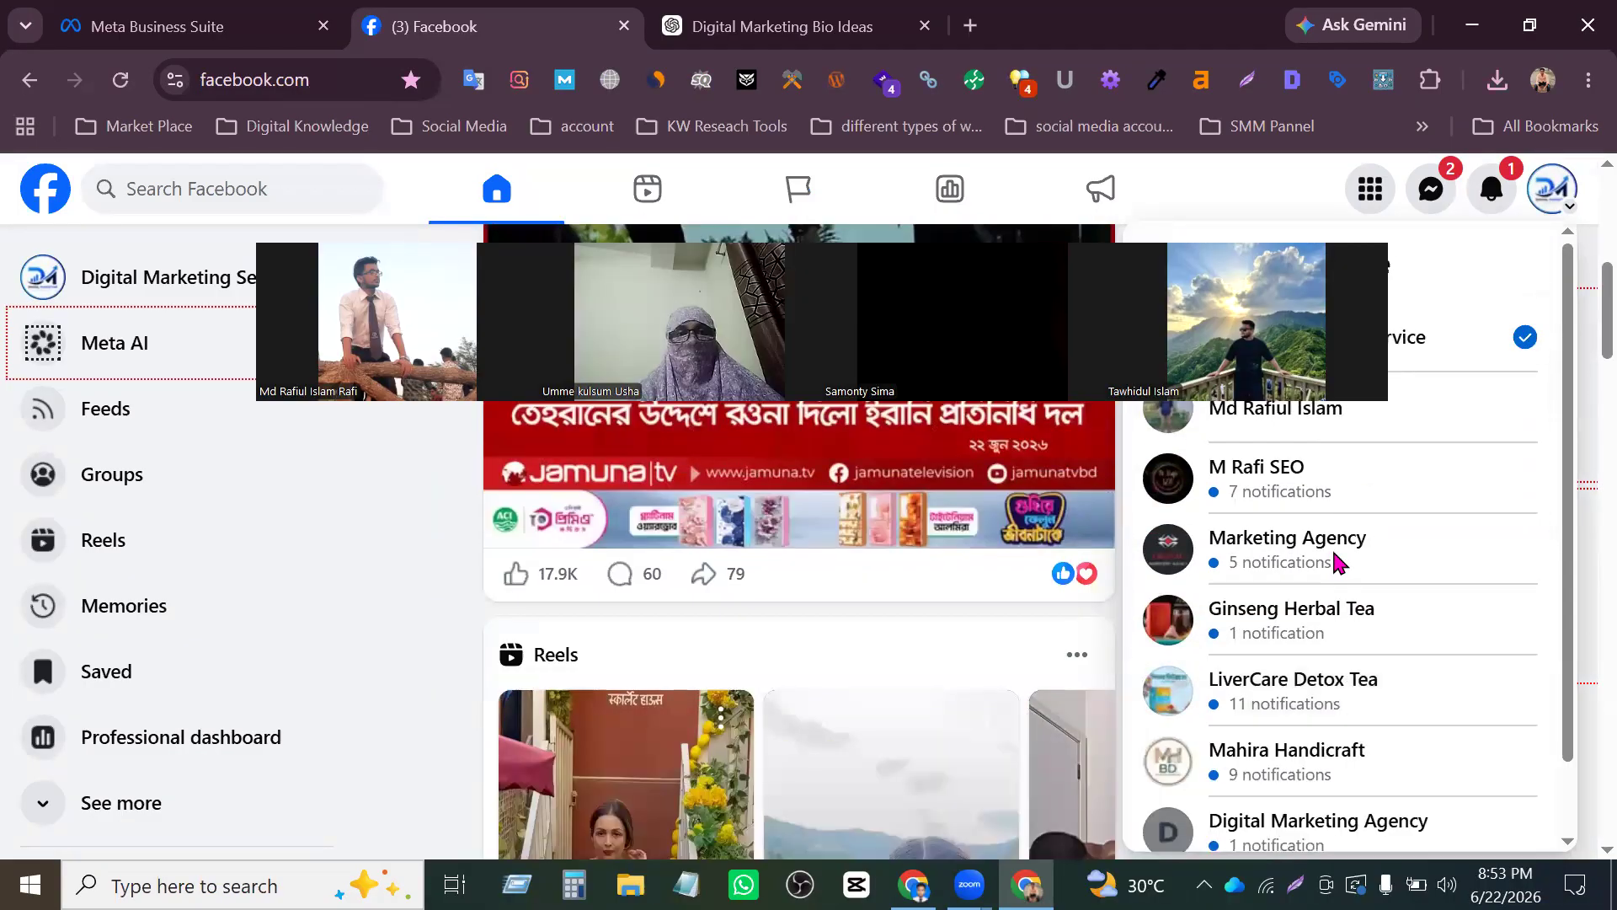
pyautogui.click(1438, 745)
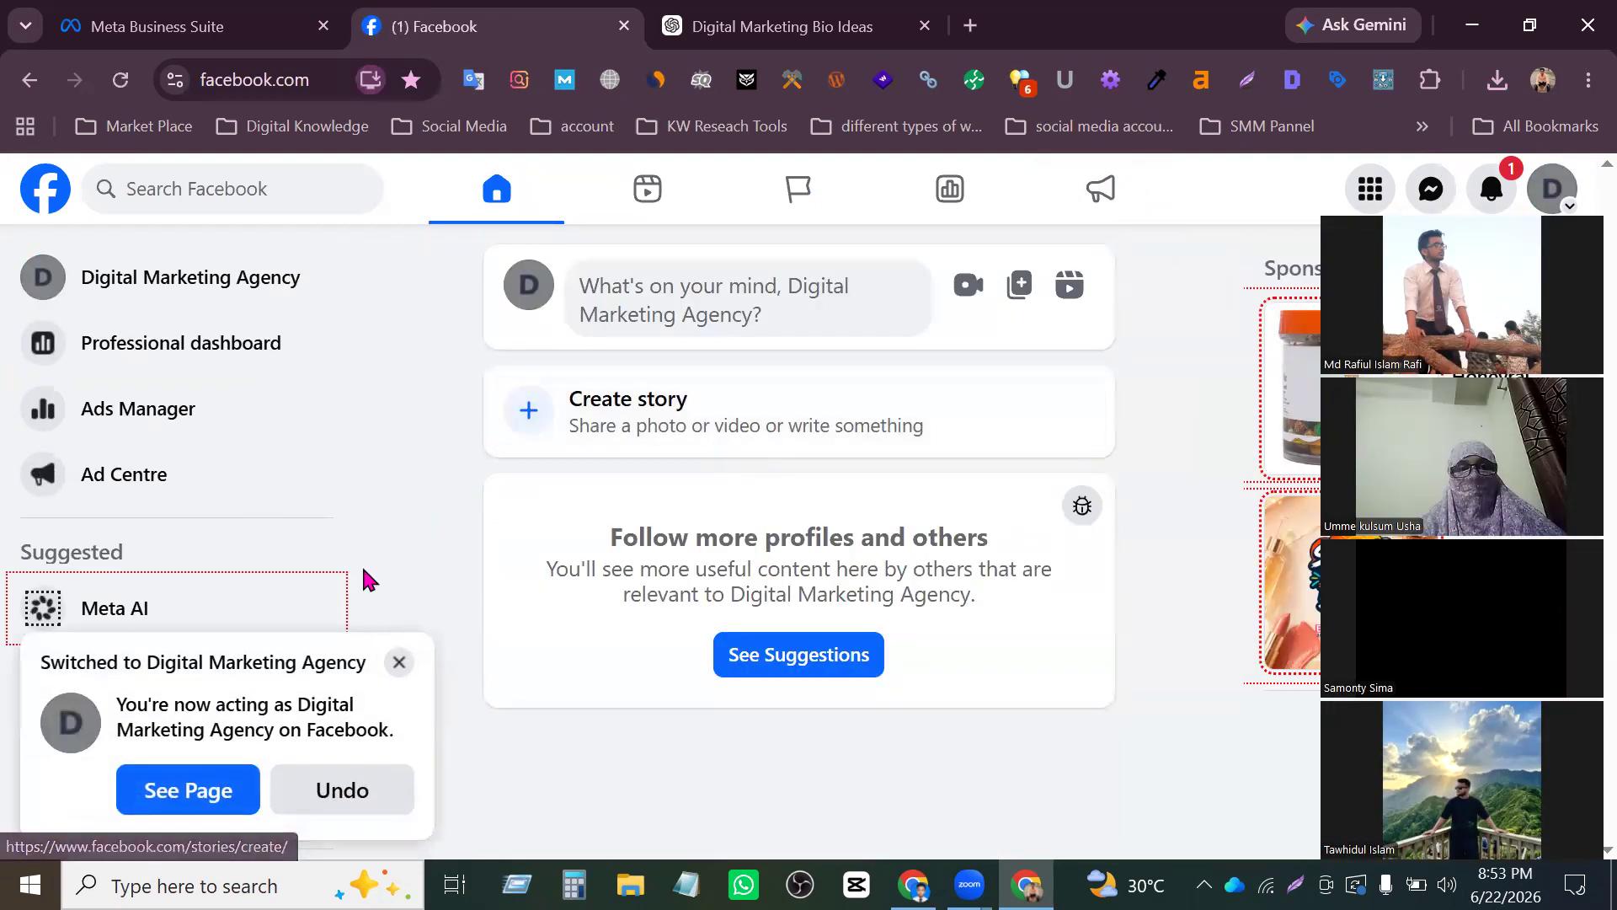
pyautogui.click(137, 796)
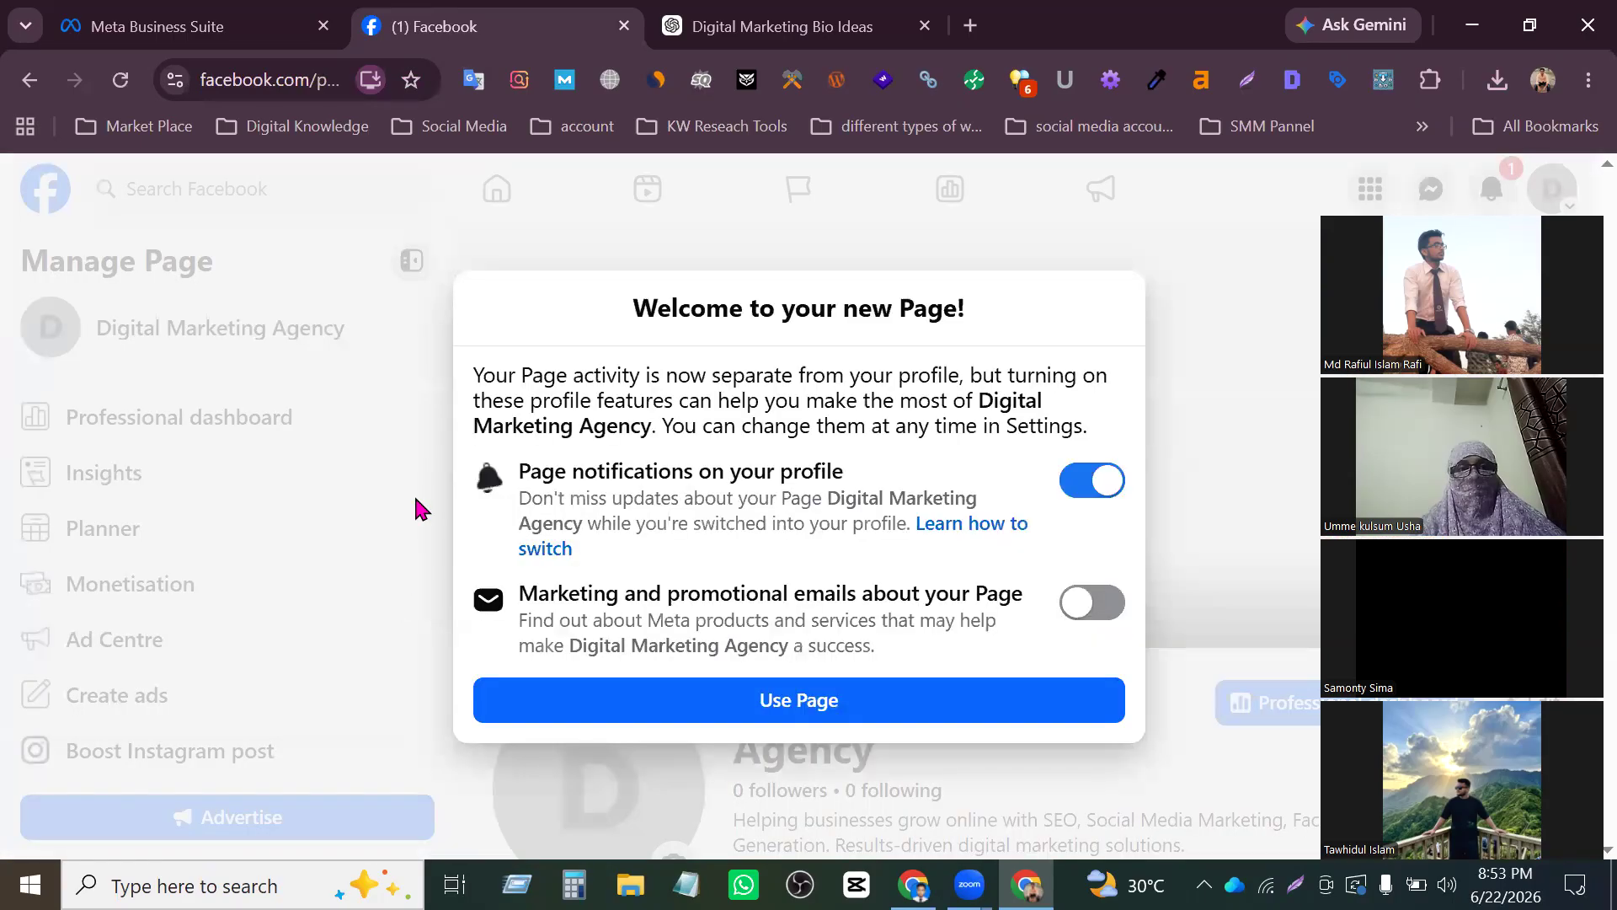
pyautogui.click(870, 700)
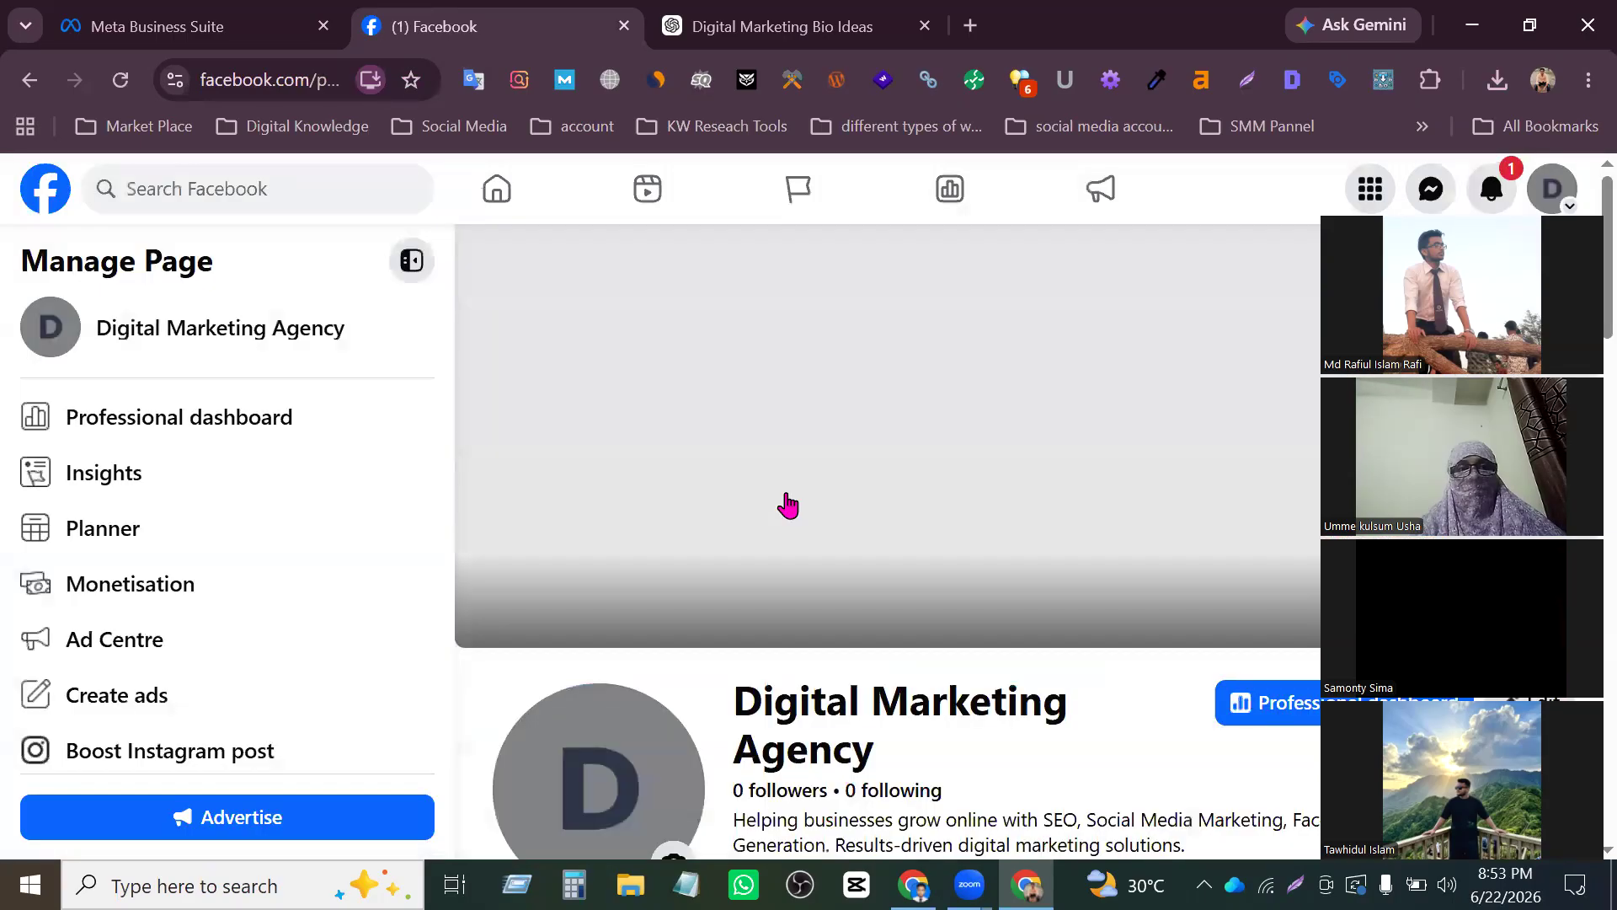
# - Examine the new Page's header, management tools, recommended next steps, details, contact info, highlights and photos
pyautogui.scroll(2, 734, 545)
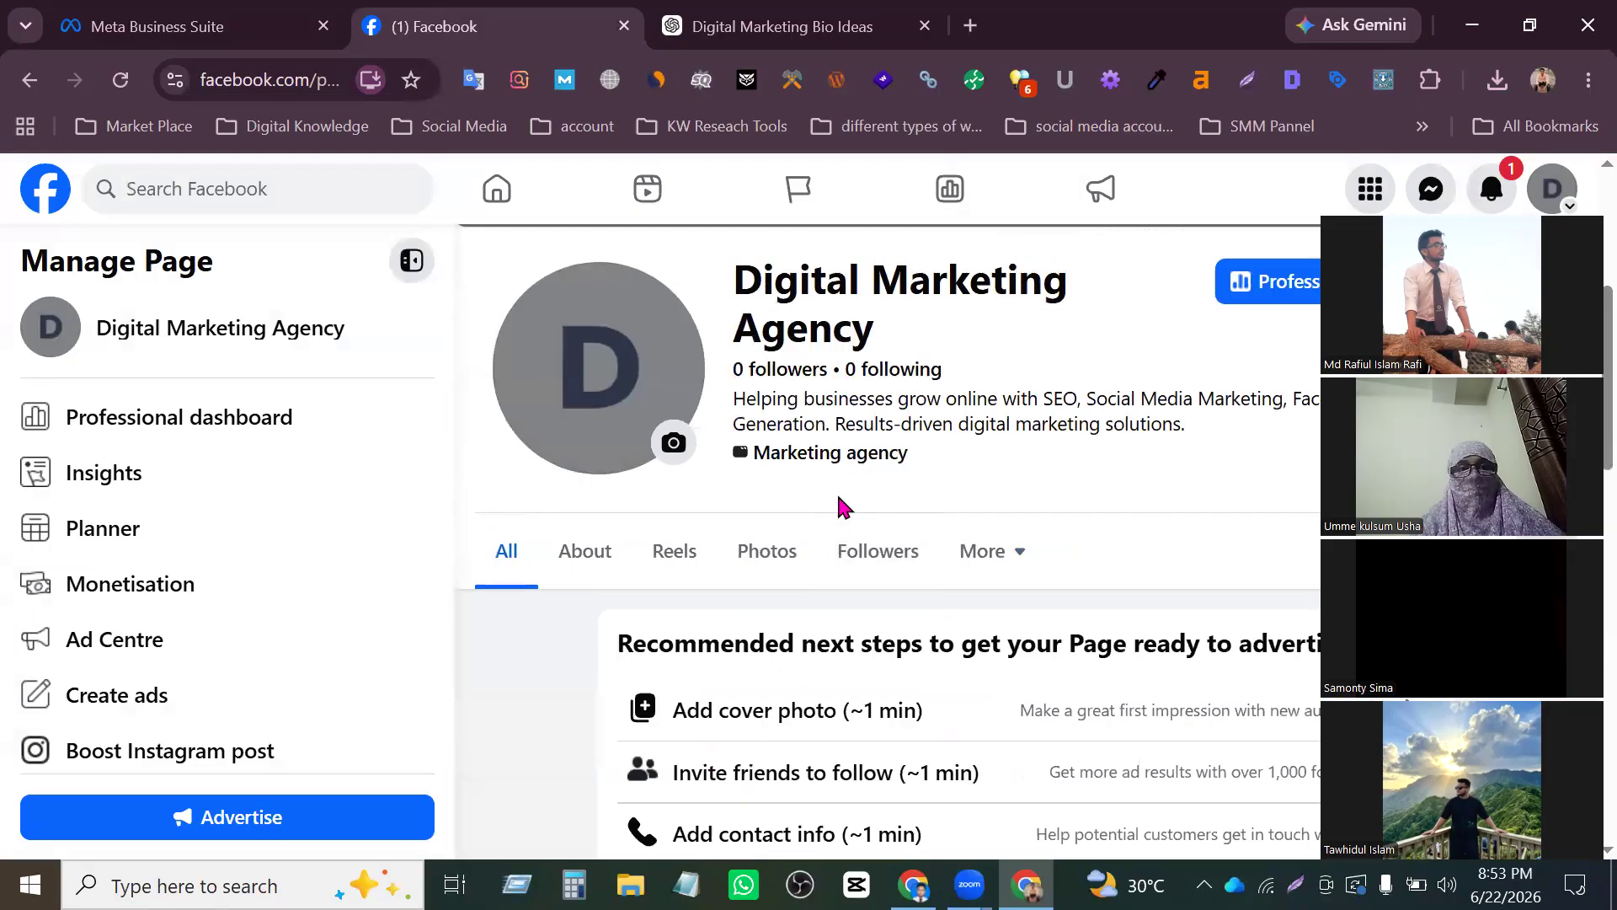
pyautogui.scroll(-6, 350, 534)
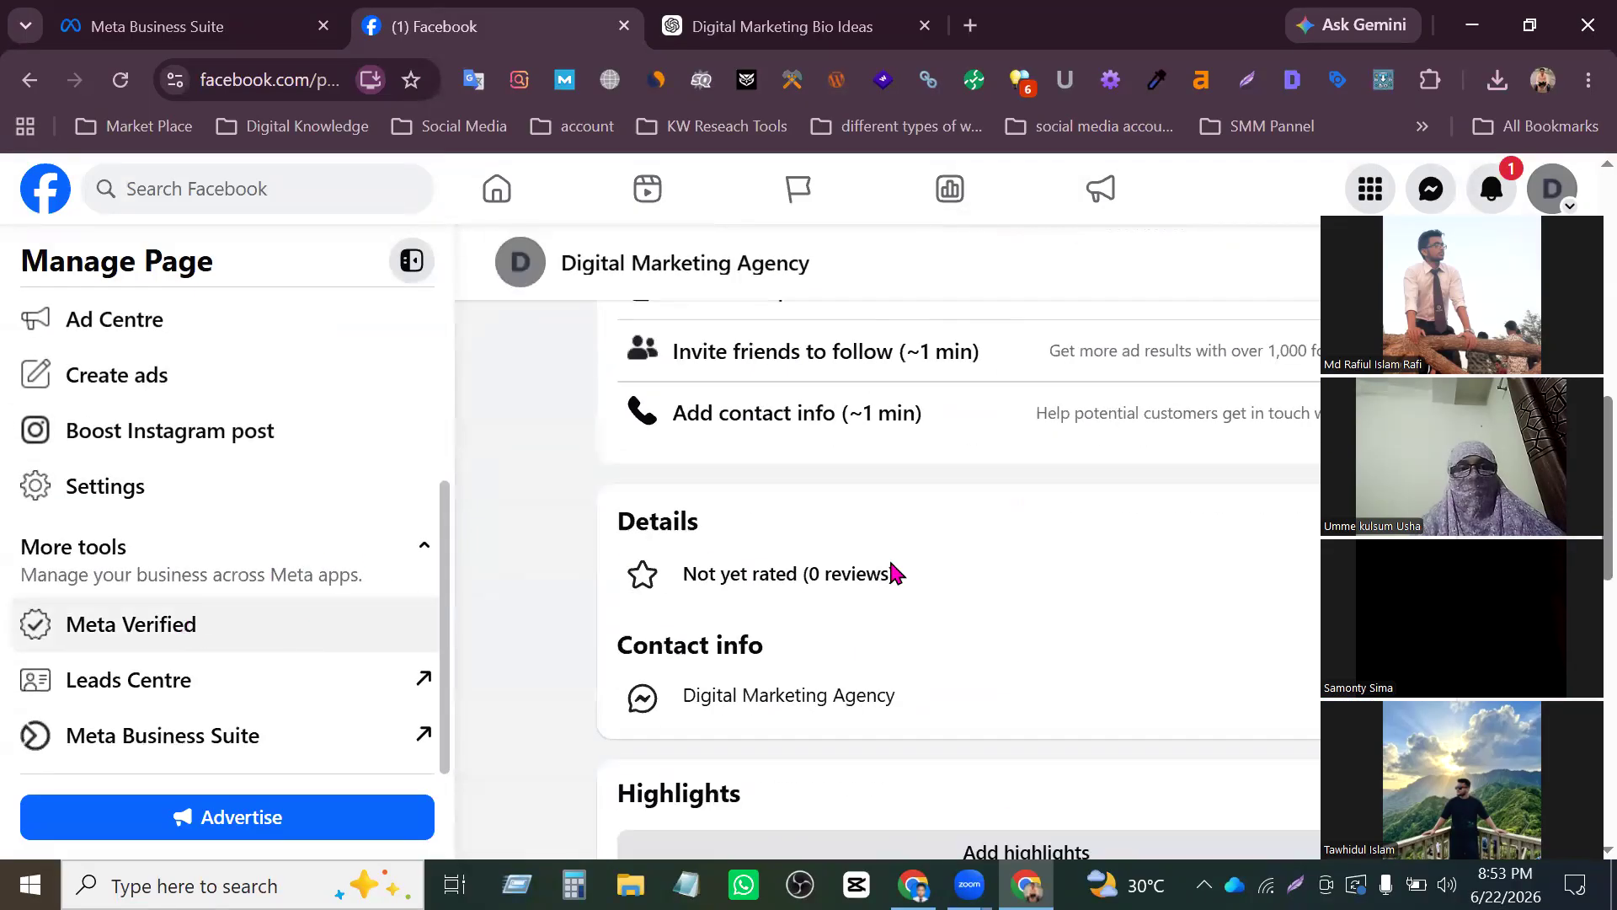
pyautogui.scroll(5, 775, 477)
pyautogui.scroll(2, 775, 478)
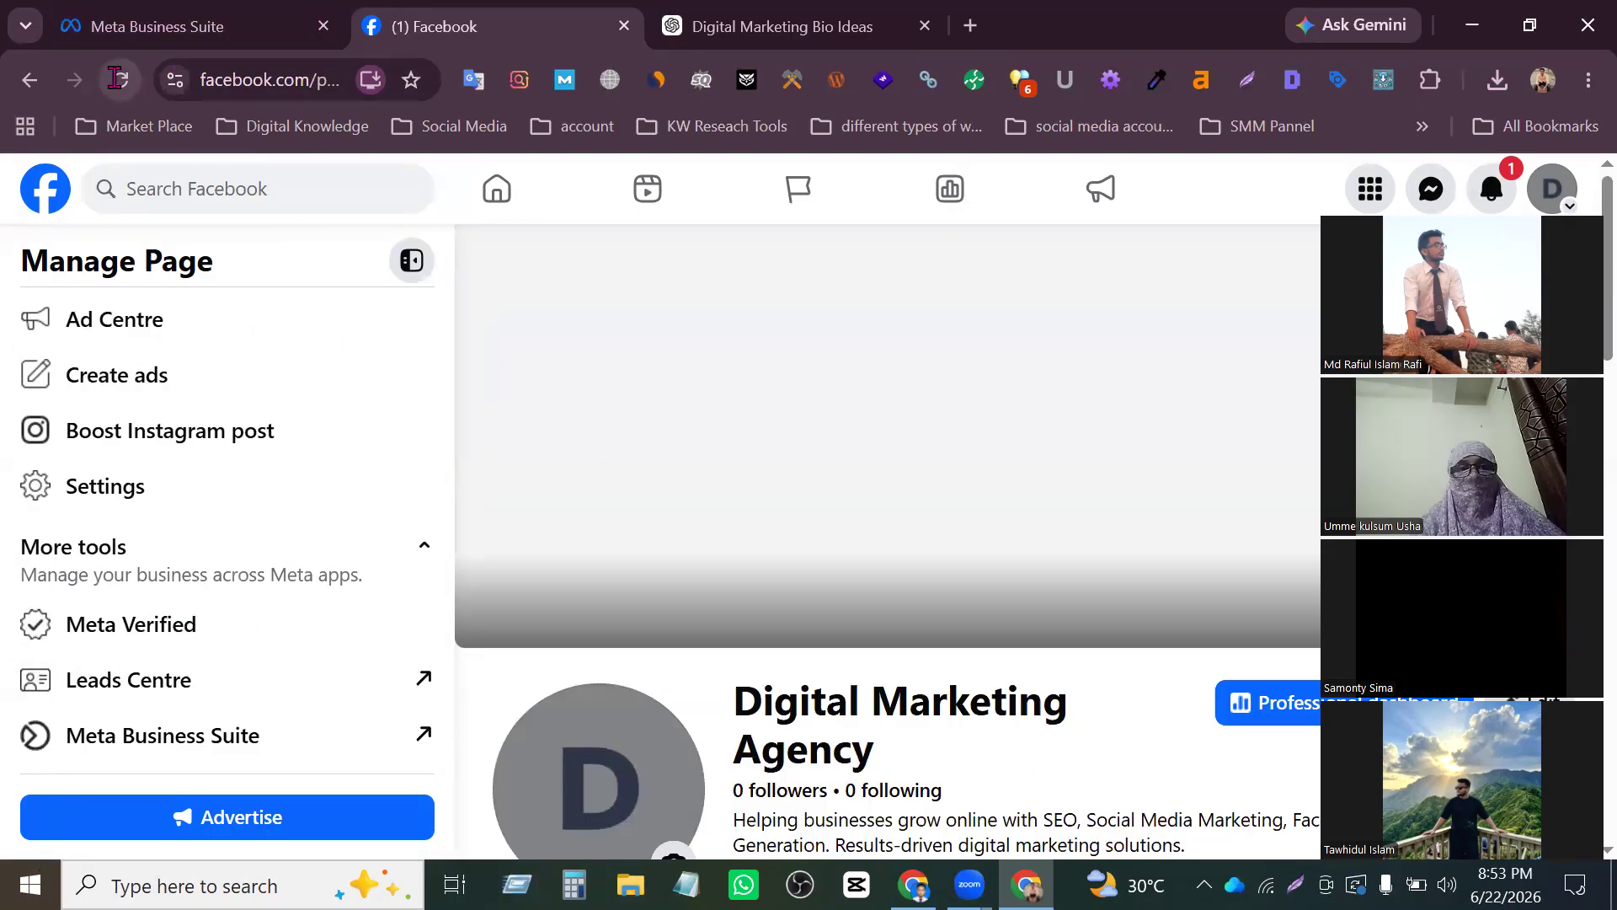
pyautogui.scroll(-8, 674, 379)
pyautogui.scroll(4, 707, 375)
pyautogui.scroll(10, 700, 386)
pyautogui.scroll(-15, 678, 437)
pyautogui.scroll(8, 671, 455)
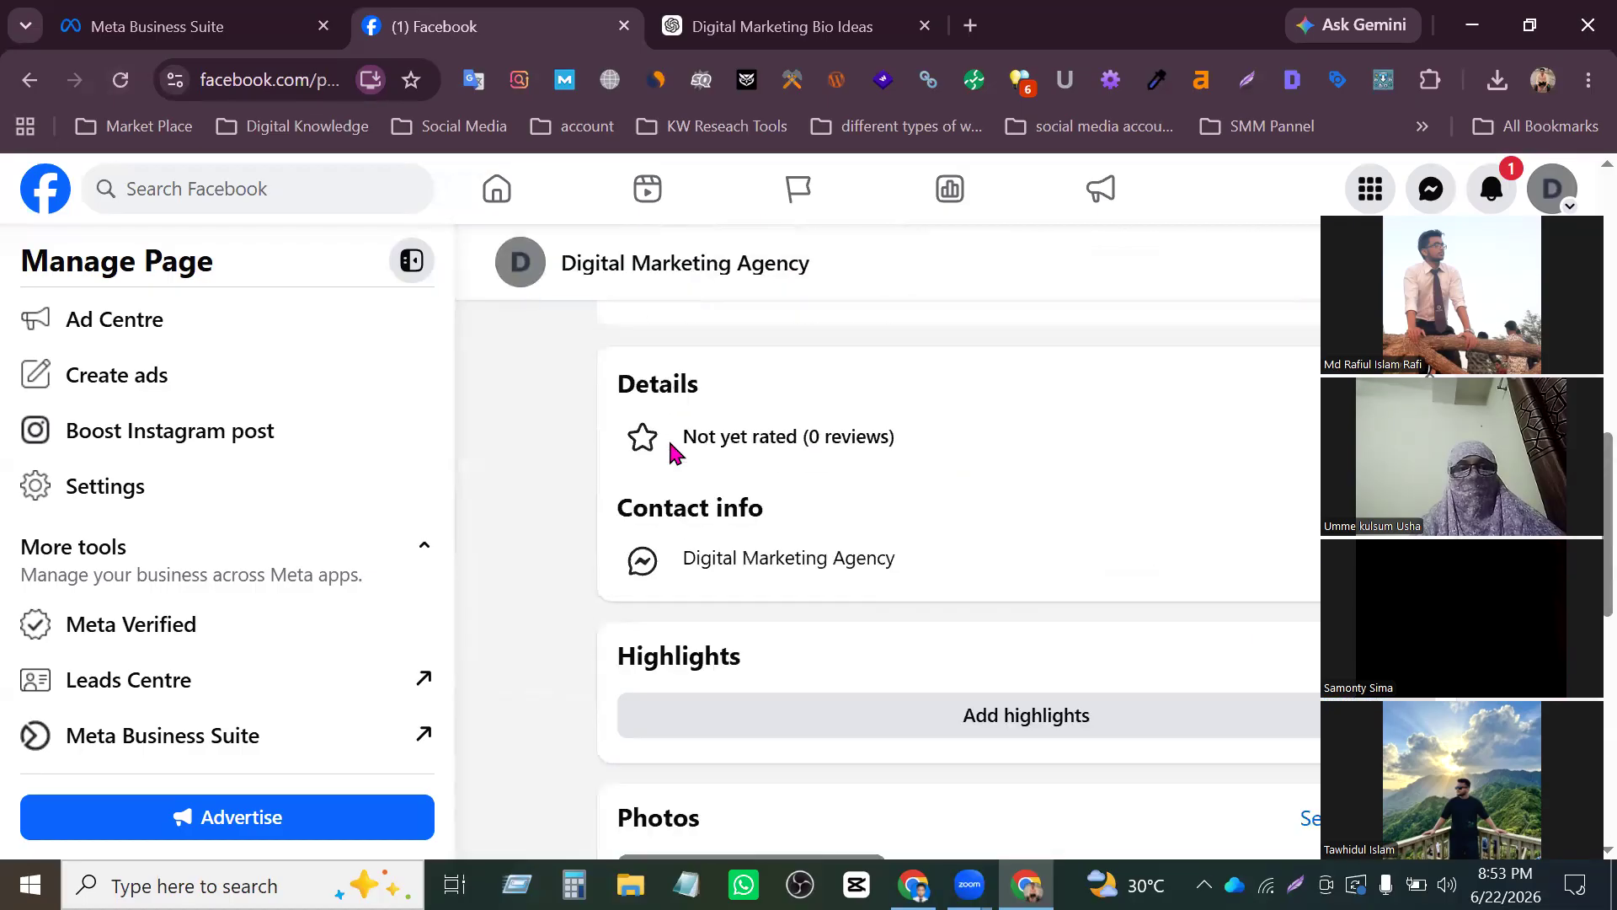
pyautogui.scroll(5, 674, 452)
pyautogui.scroll(-5, 640, 471)
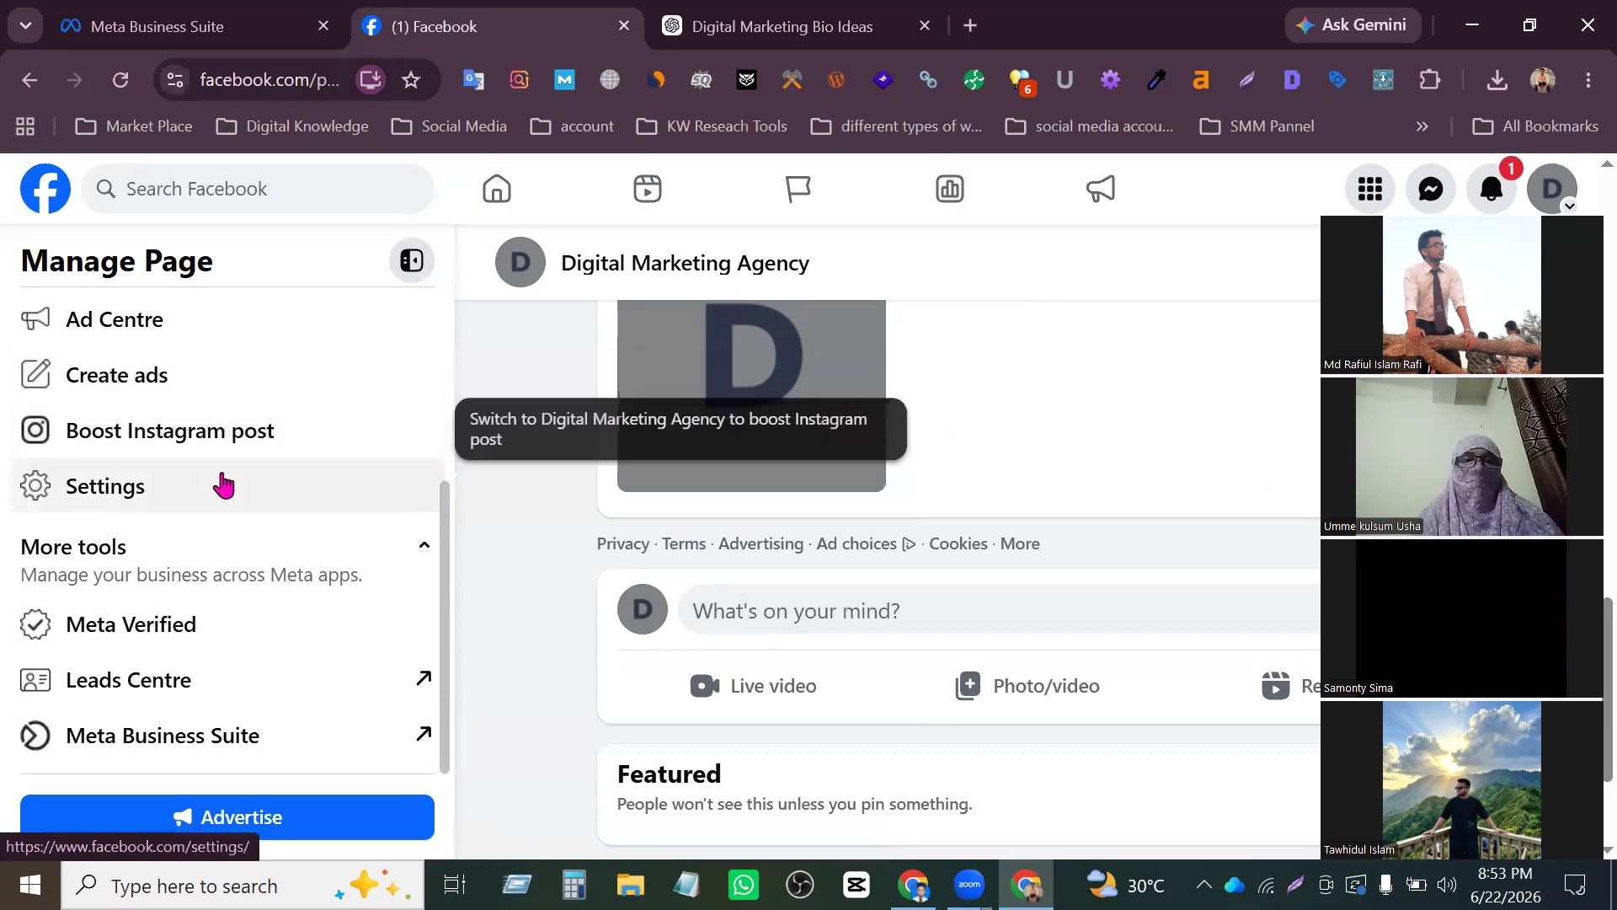
pyautogui.scroll(-2, 218, 523)
pyautogui.scroll(3, 362, 551)
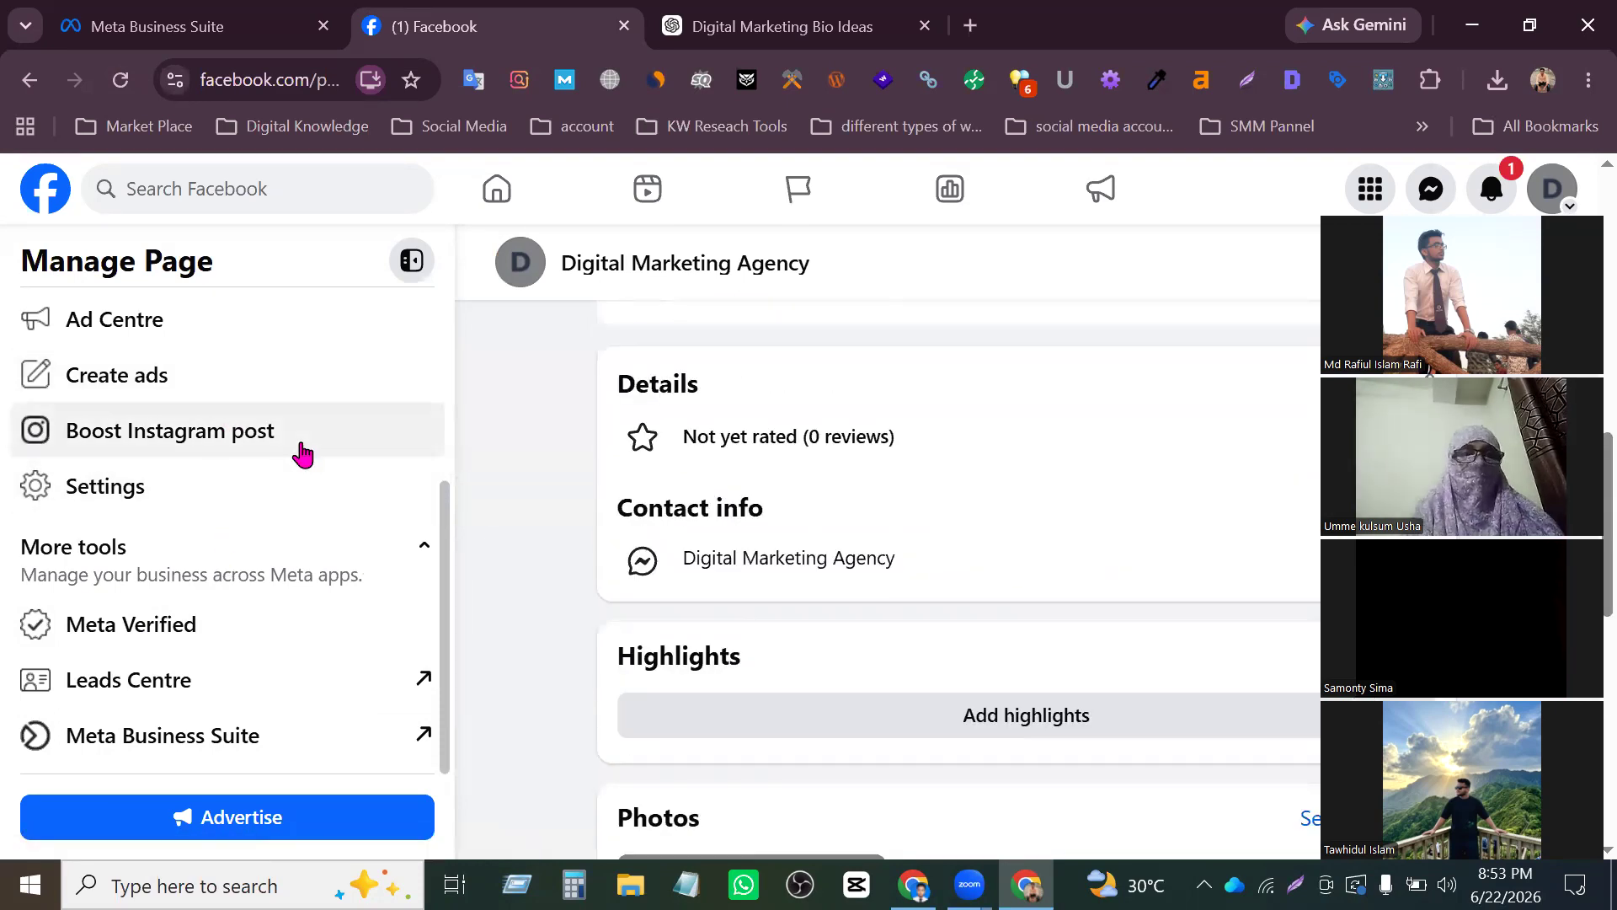
pyautogui.scroll(5, 304, 451)
pyautogui.scroll(-5, 206, 501)
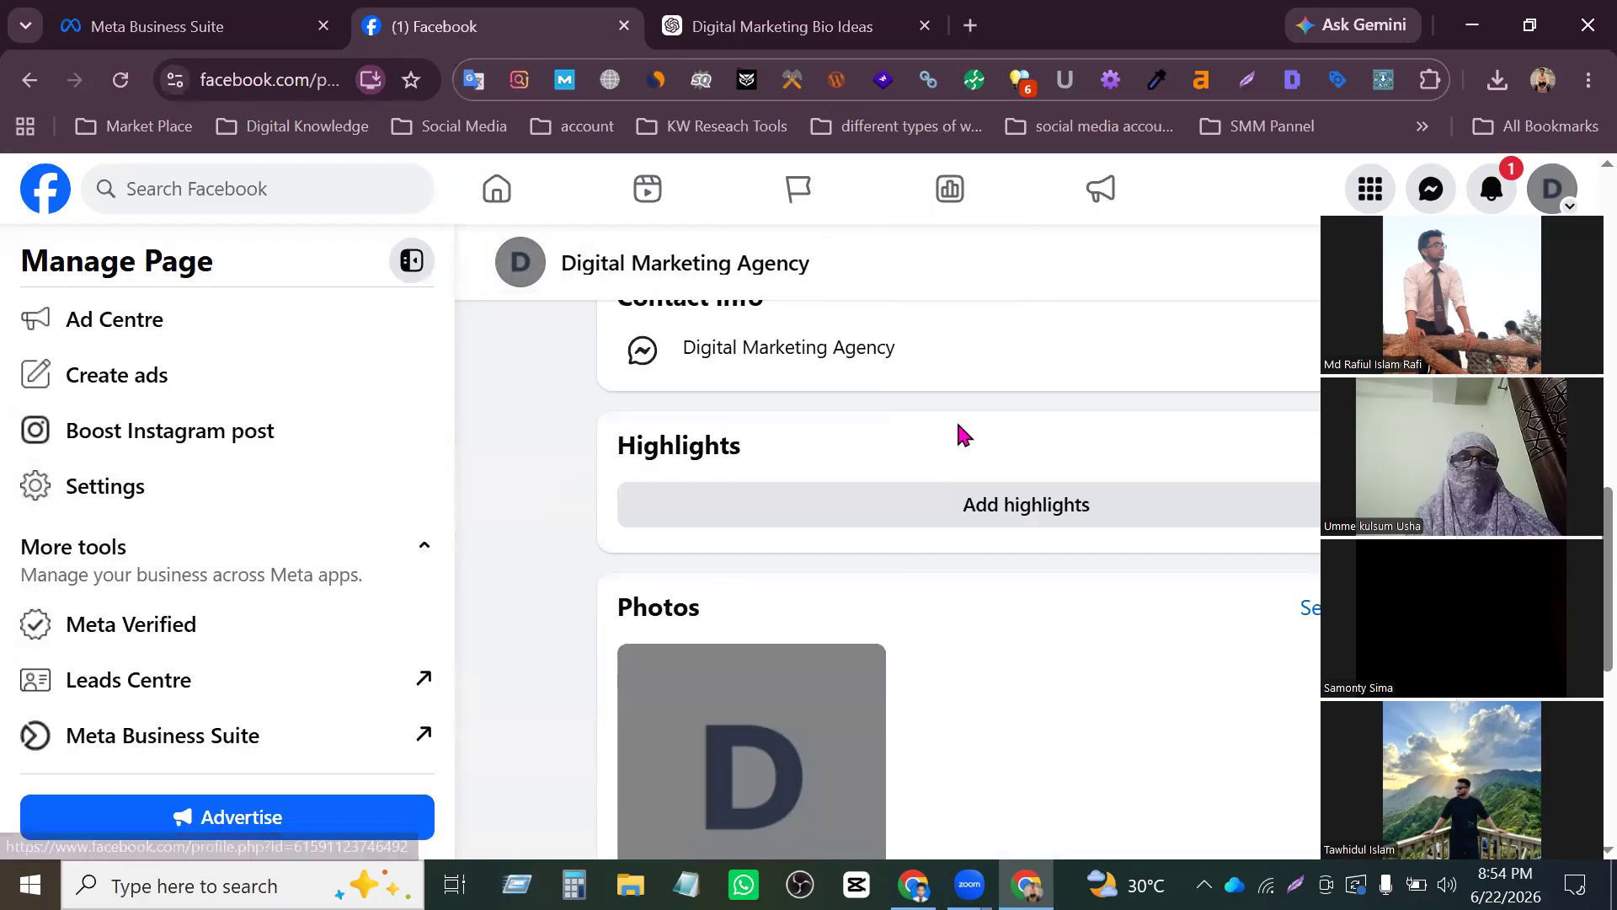
pyautogui.scroll(5, 758, 404)
pyautogui.scroll(5, 506, 421)
pyautogui.scroll(-5, 843, 447)
pyautogui.scroll(5, 783, 459)
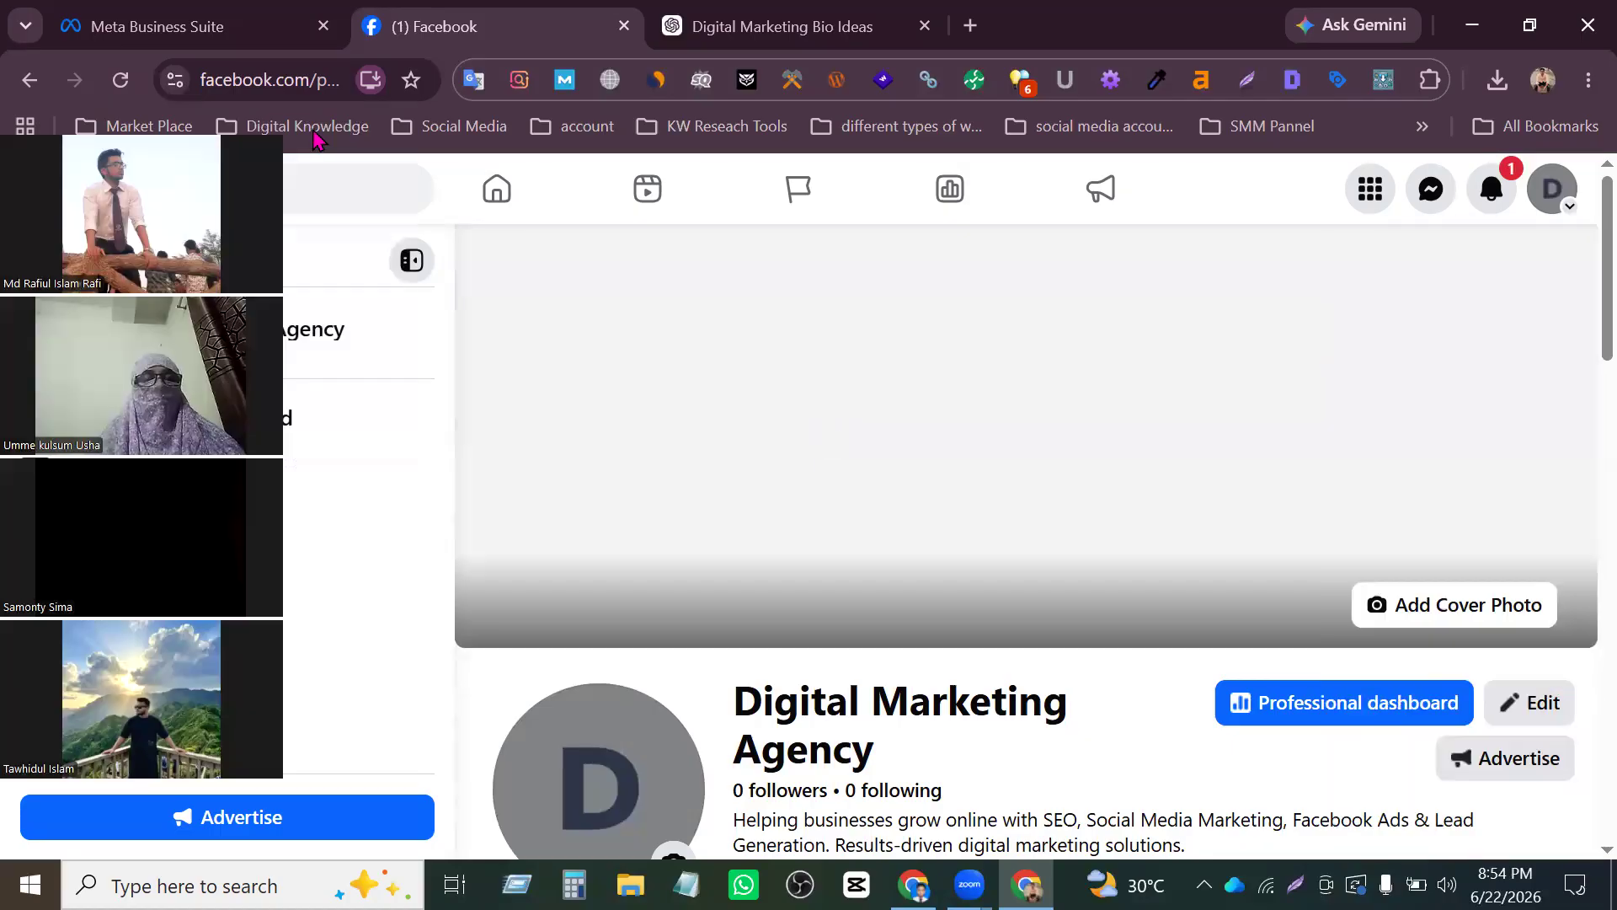
pyautogui.scroll(-5, 1471, 548)
pyautogui.scroll(5, 1432, 581)
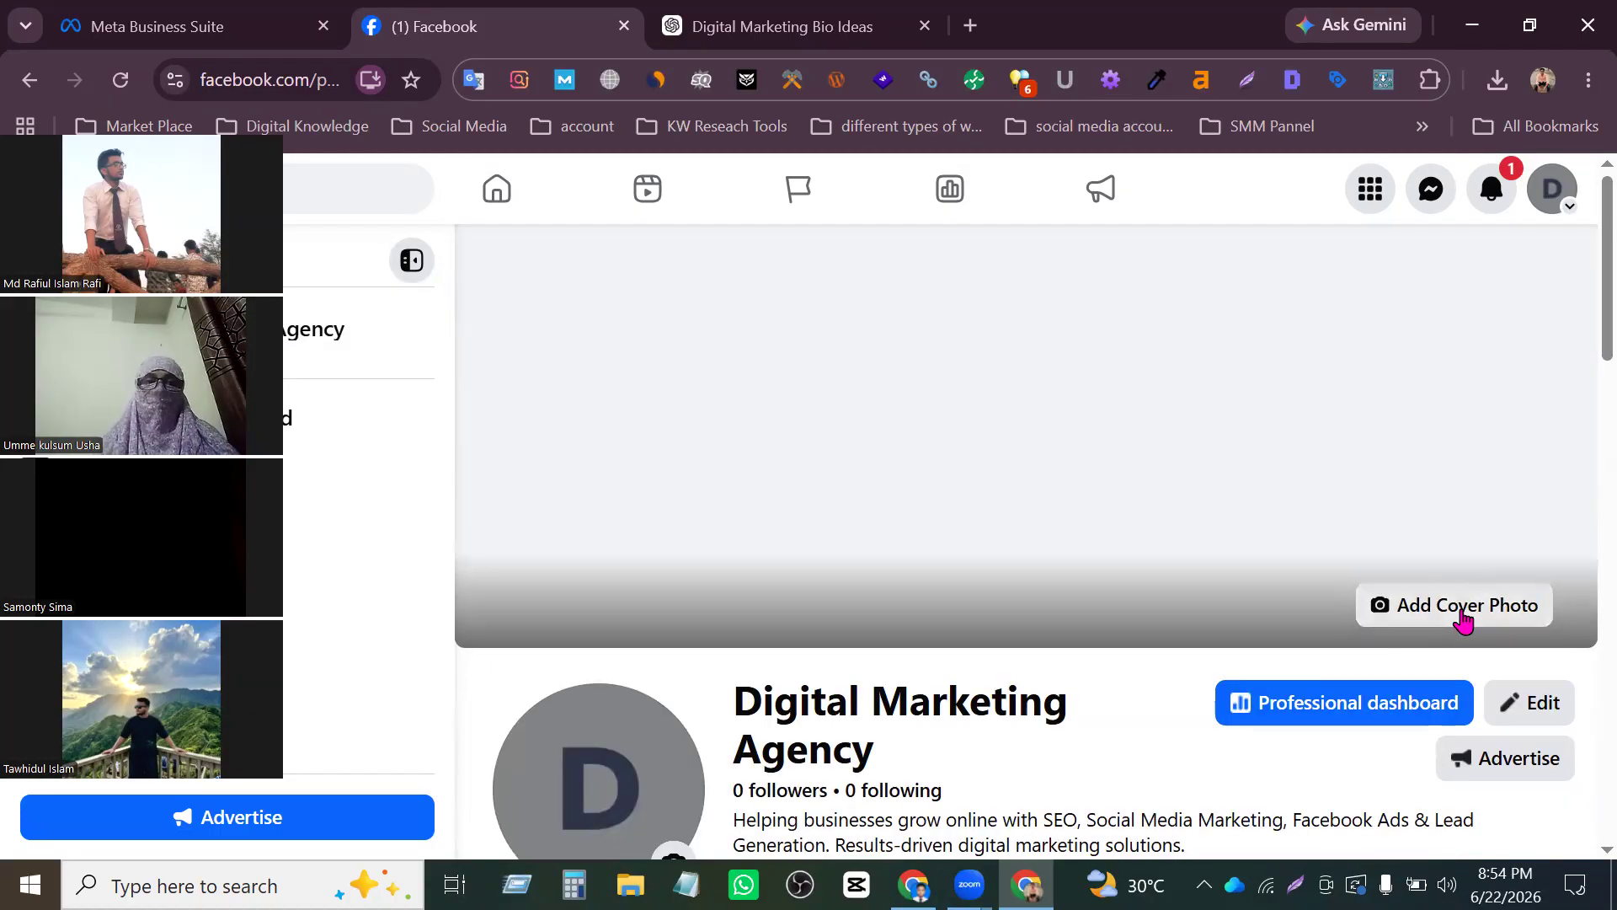
# - Upload the downloaded Digital Marketing Service banner from the Downloads folder as the Page's cover photo, and save it
pyautogui.click(1460, 606)
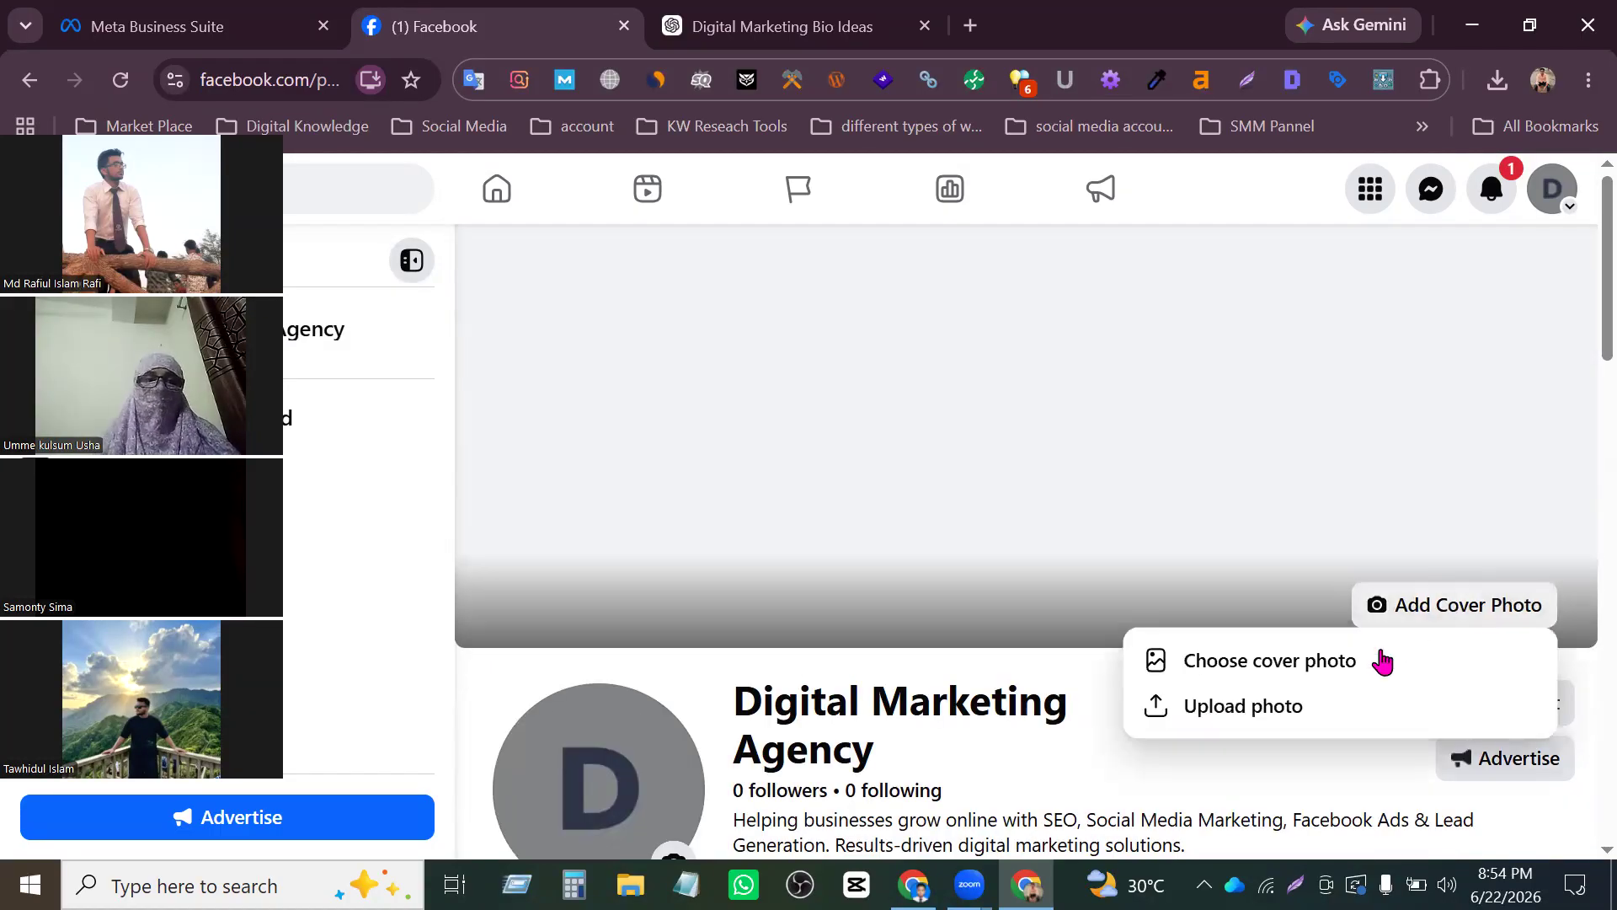
pyautogui.click(1314, 707)
pyautogui.click(408, 307)
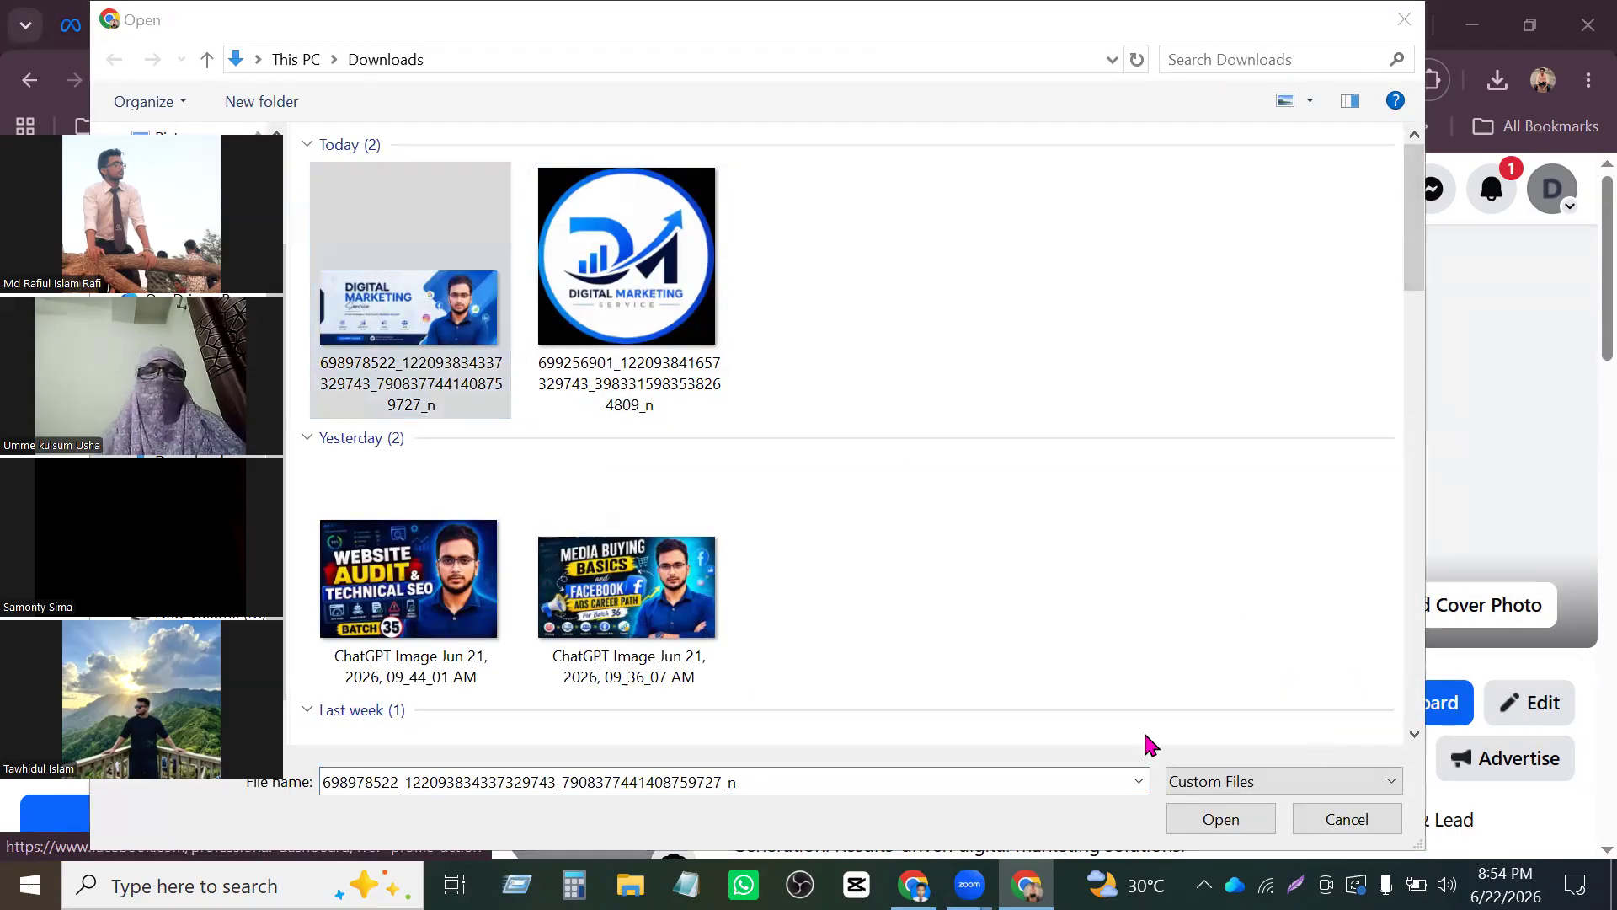
pyautogui.click(1248, 818)
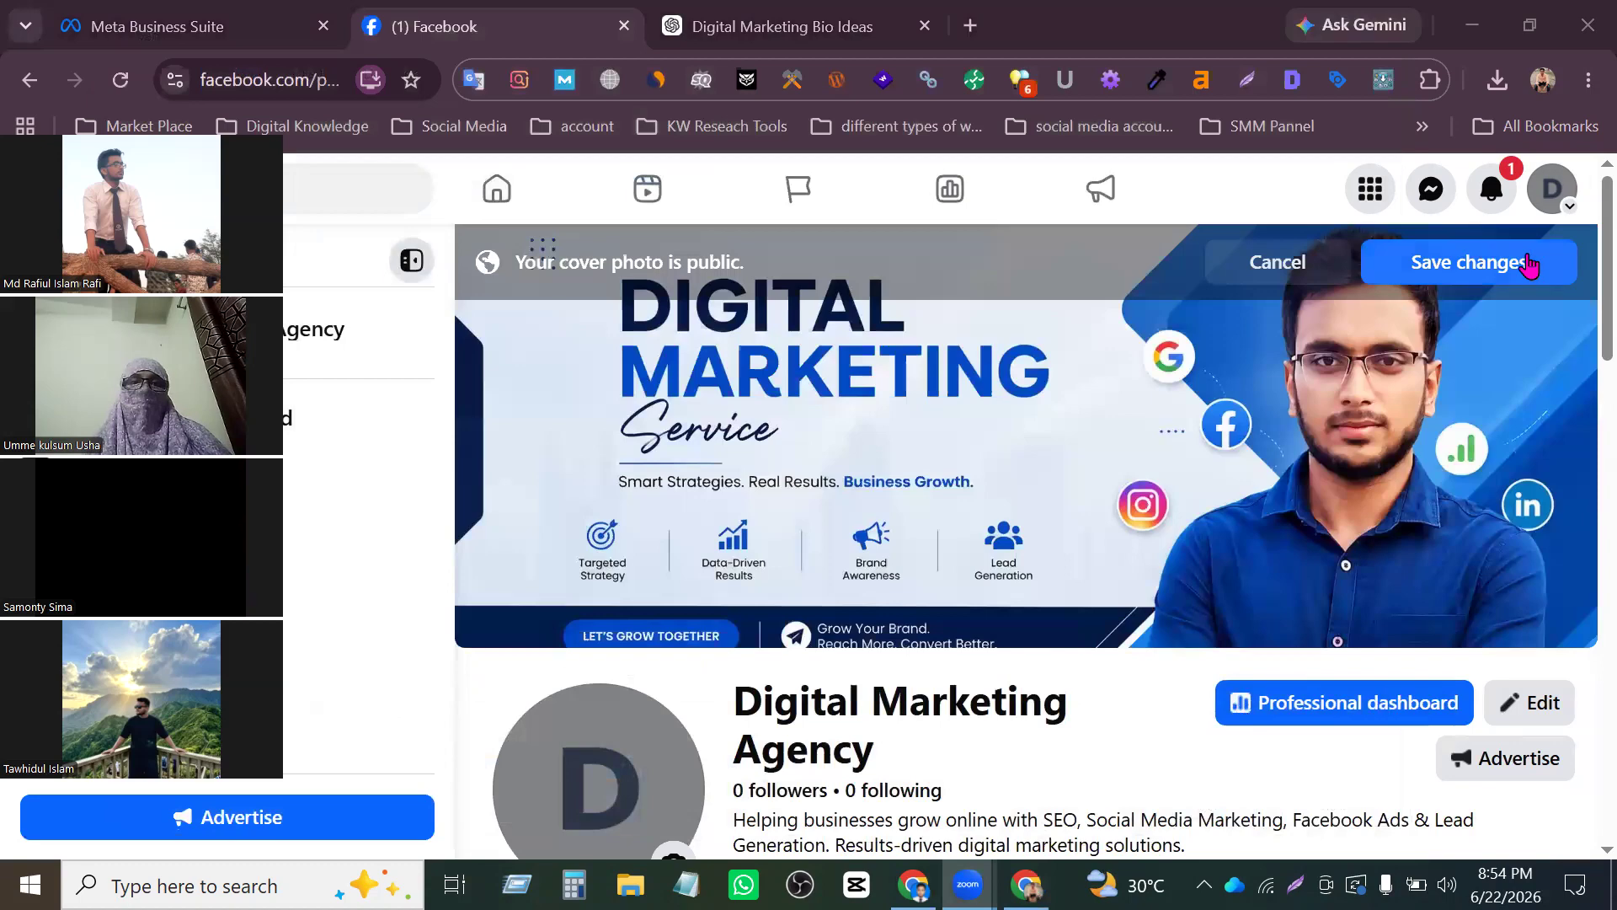
pyautogui.click(1529, 262)
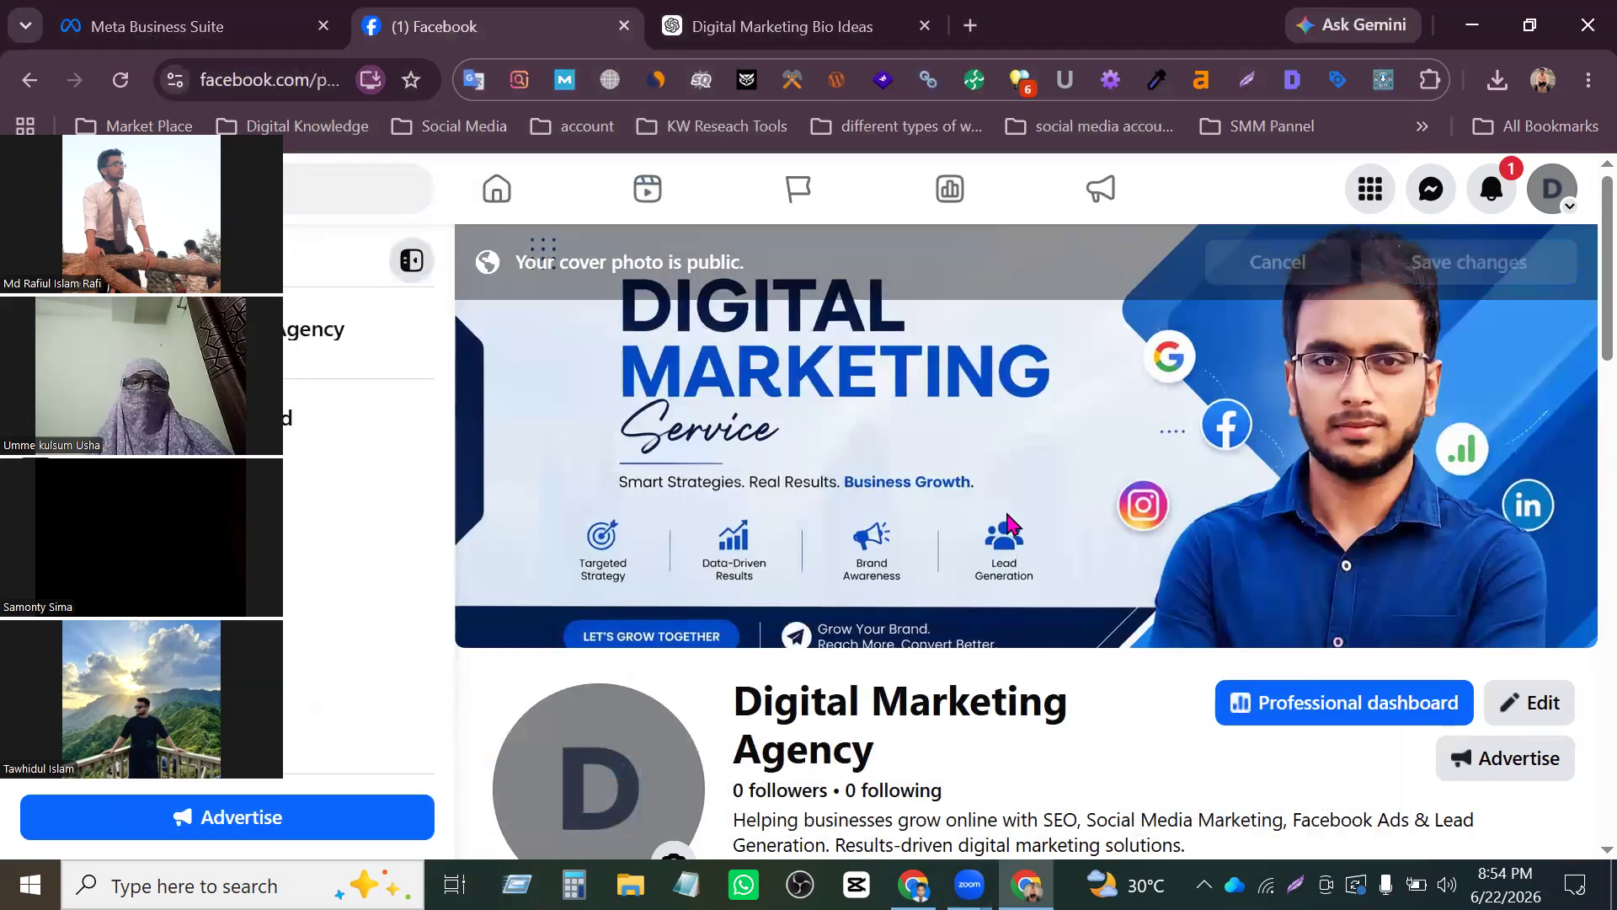
pyautogui.scroll(-5, 1009, 529)
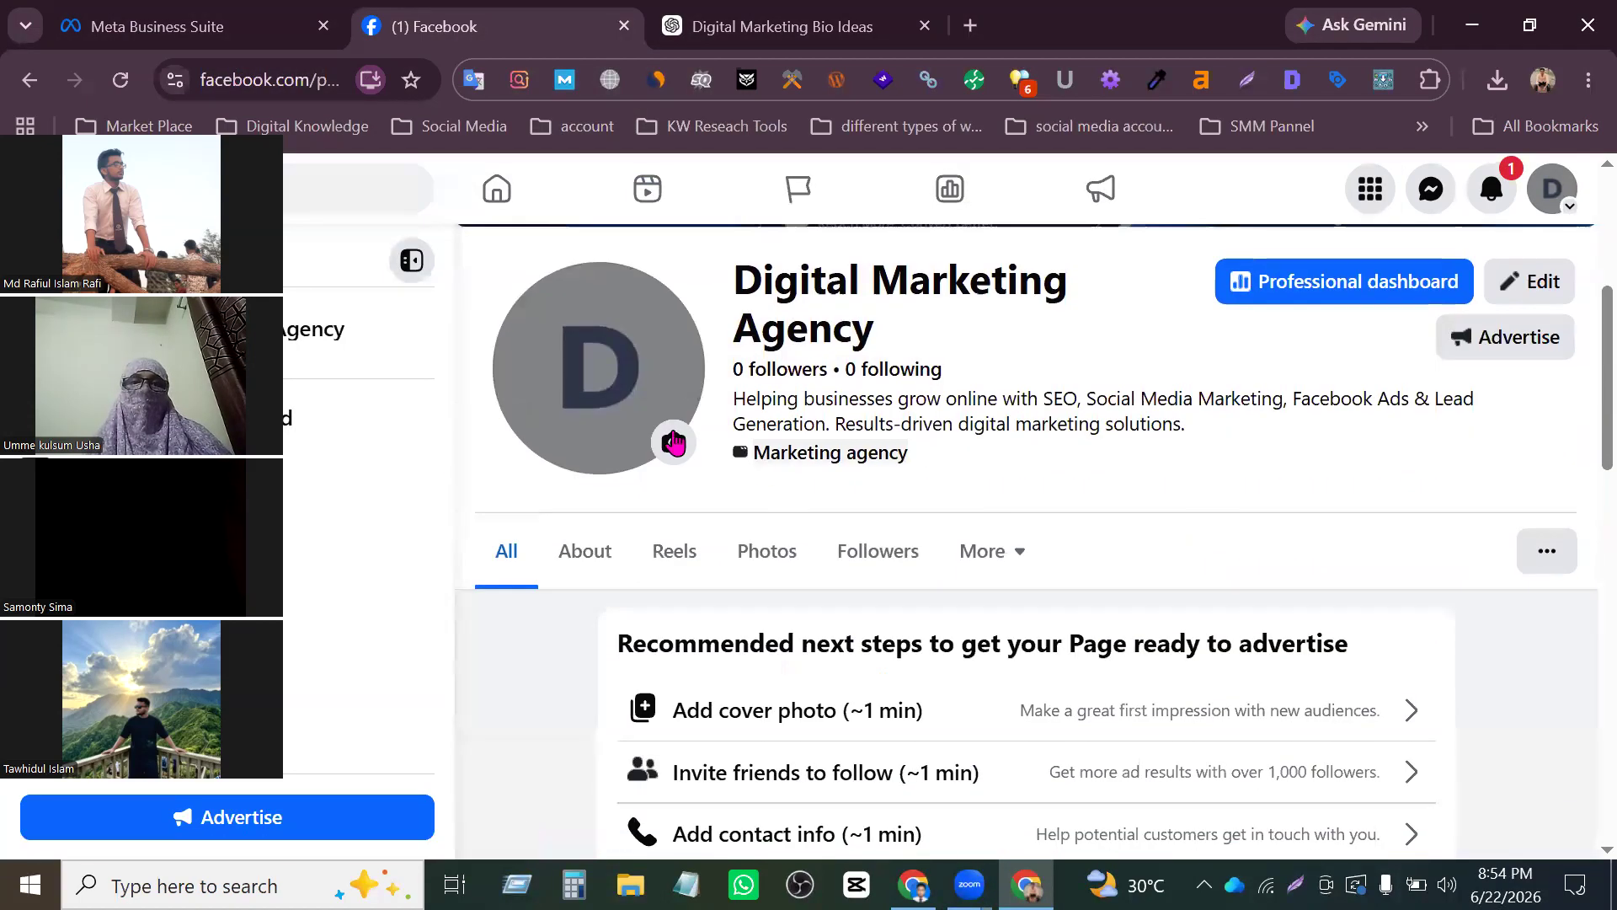
pyautogui.click(633, 440)
pyautogui.click(564, 572)
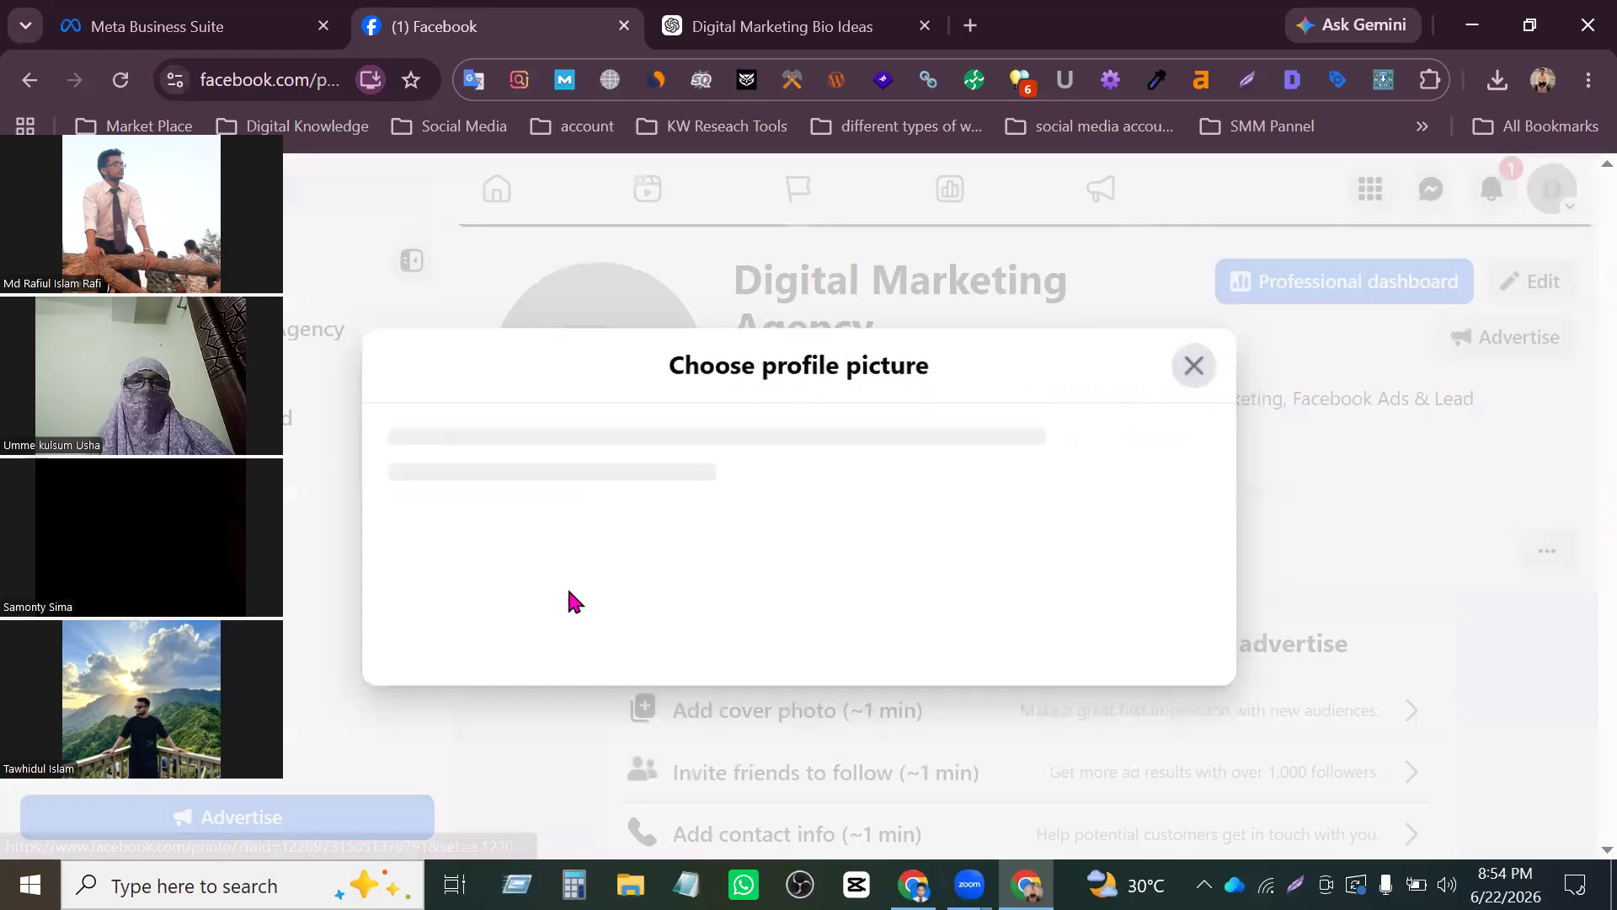
pyautogui.scroll(-2, 741, 459)
pyautogui.scroll(2, 736, 444)
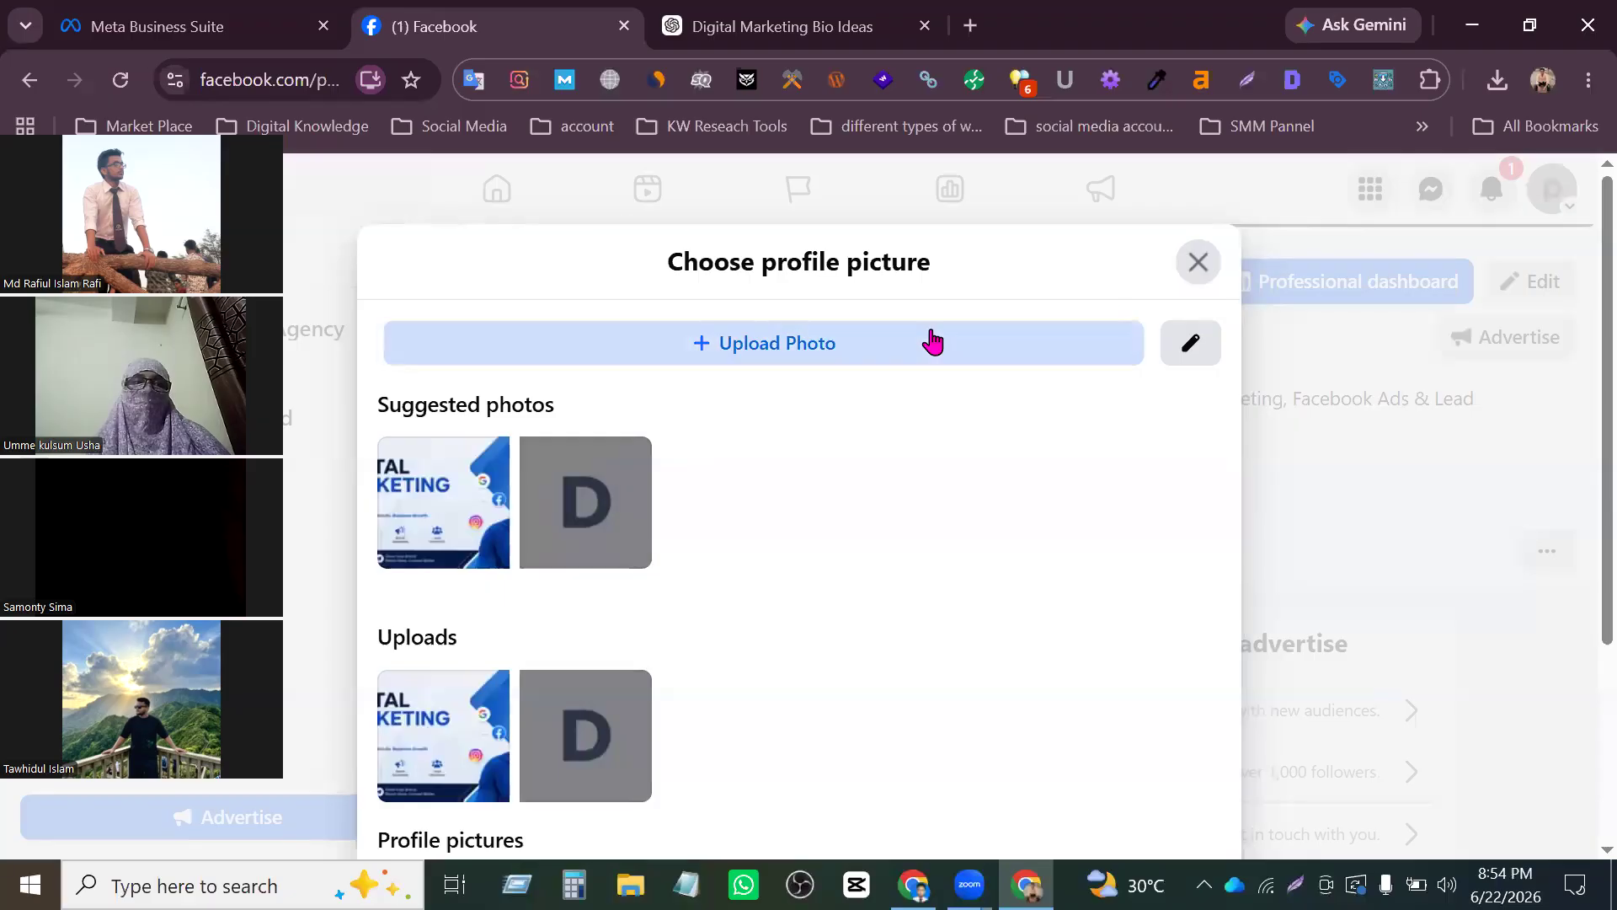
pyautogui.click(931, 342)
pyautogui.click(632, 403)
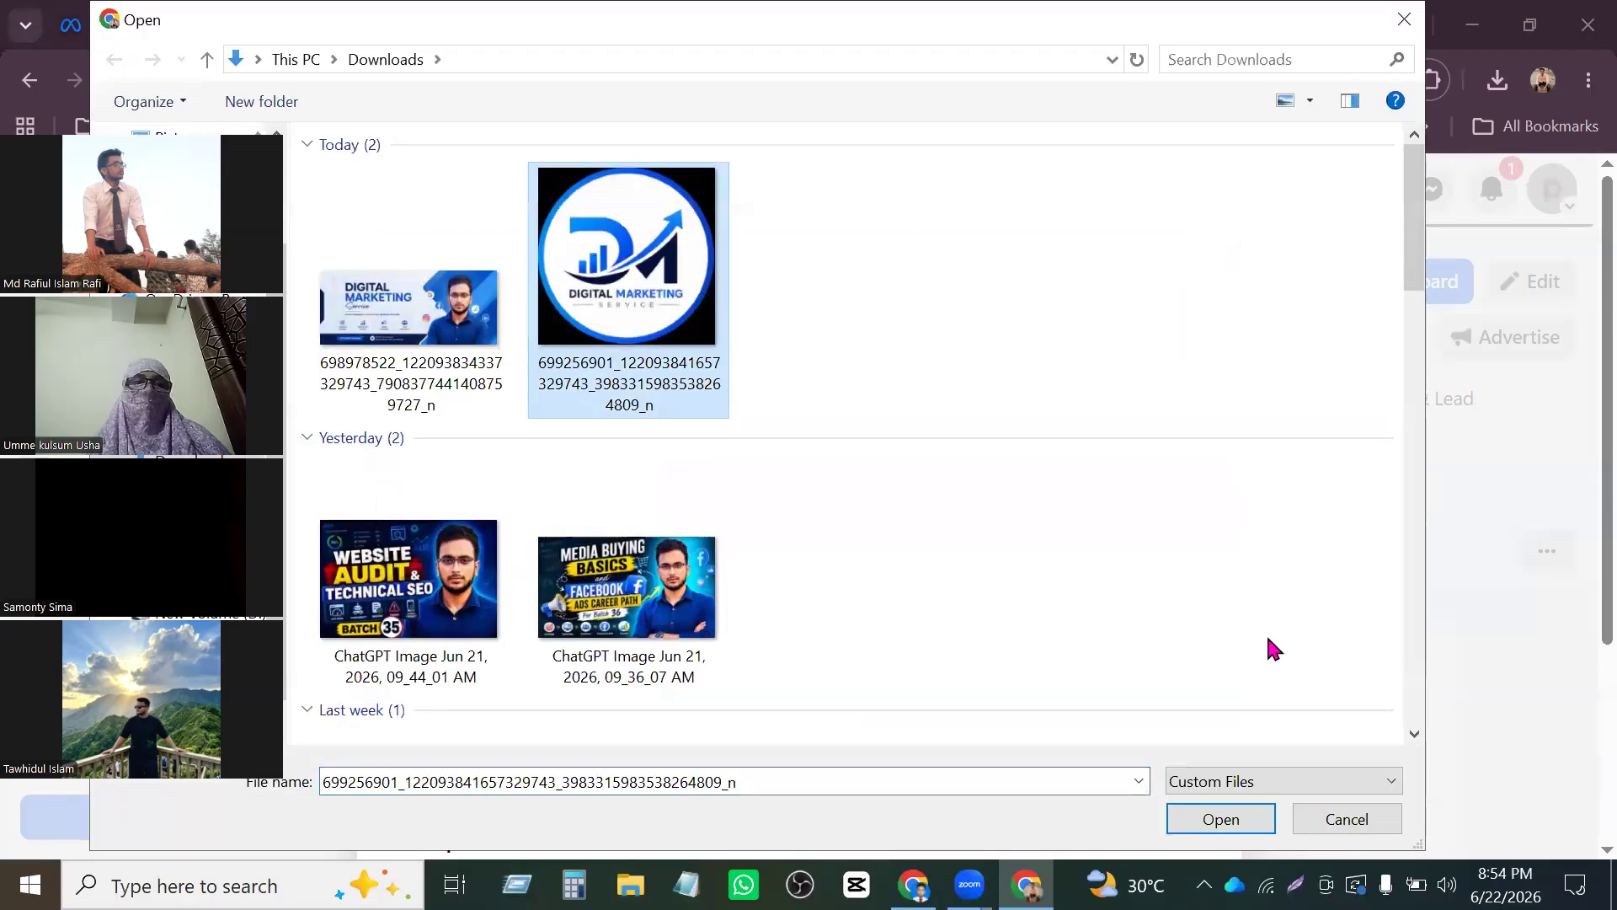
pyautogui.click(1208, 813)
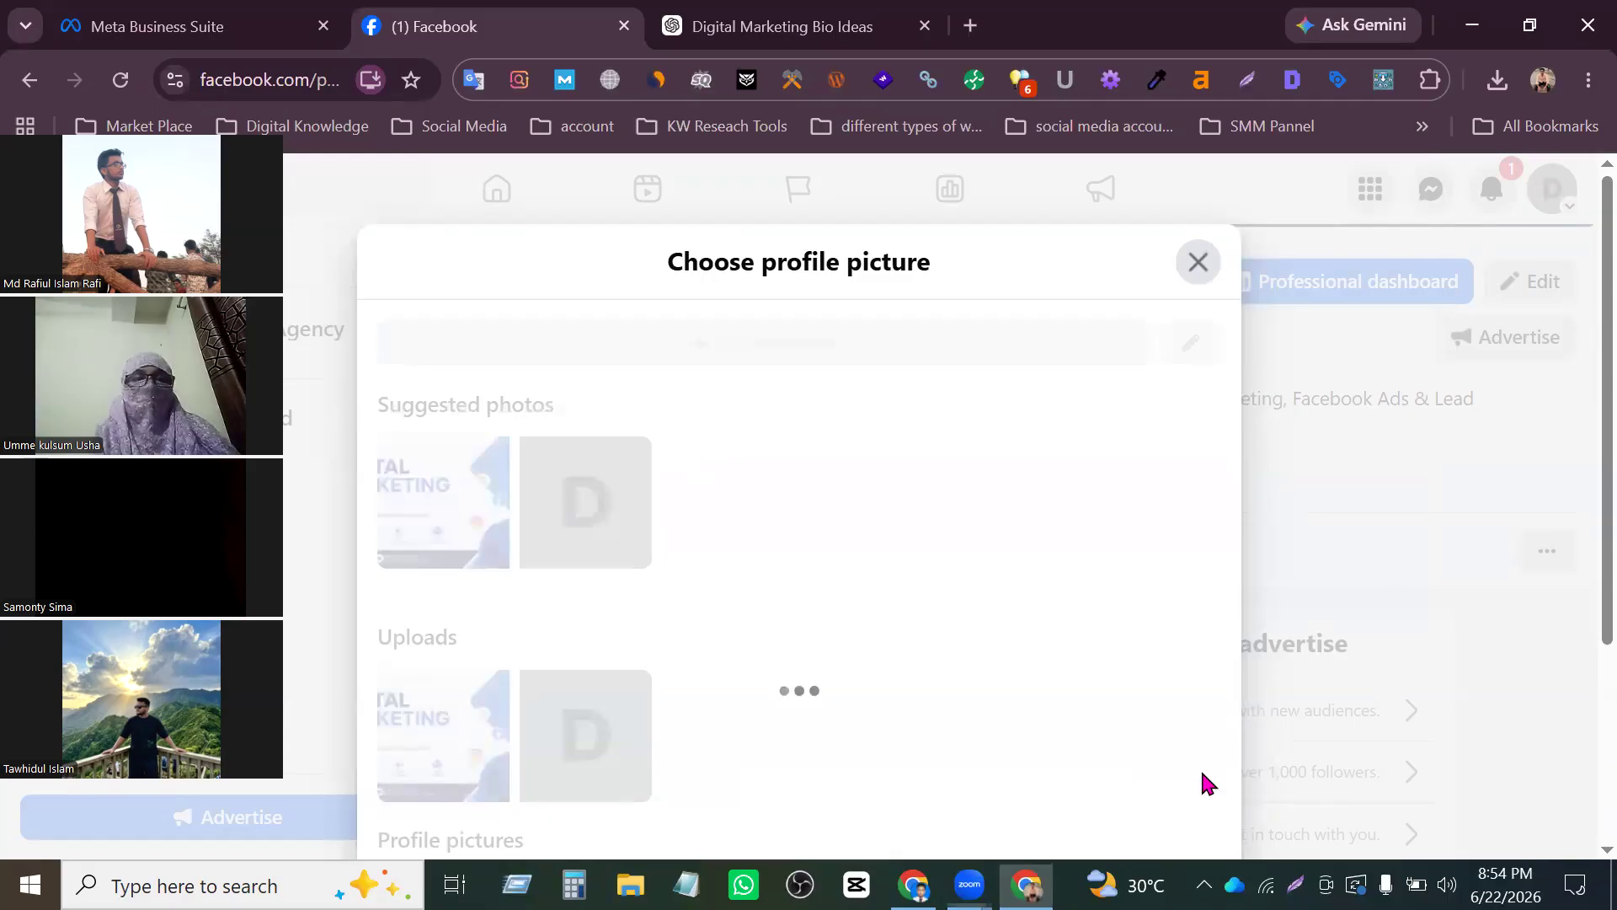
pyautogui.scroll(-5, 1108, 671)
pyautogui.click(1179, 743)
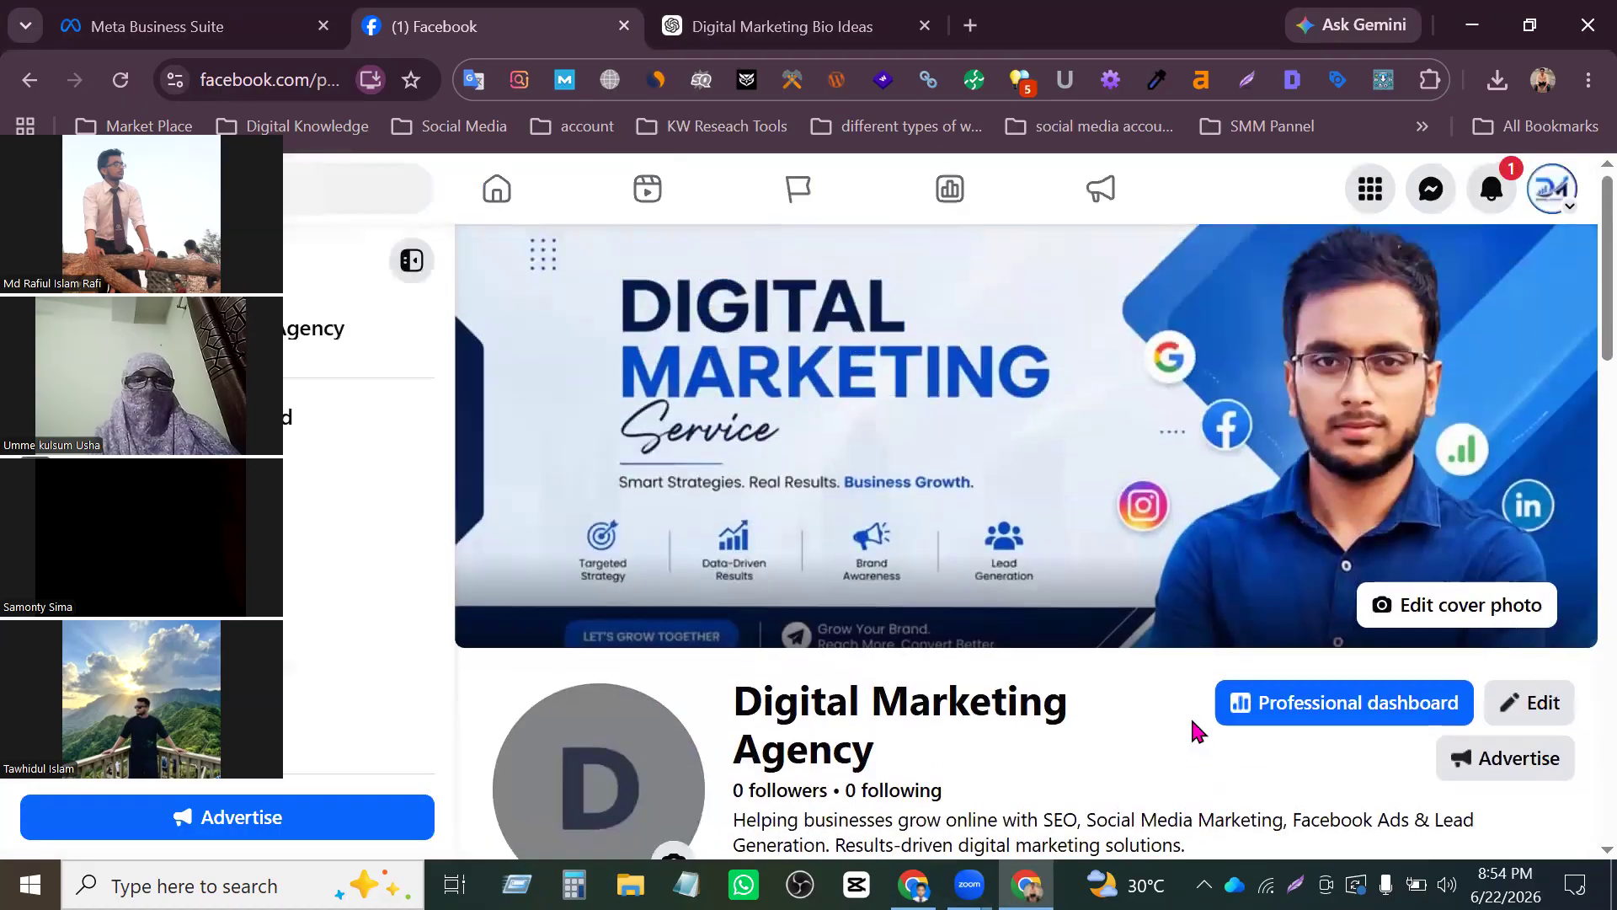
# - Examine the Page's new profile picture, recommended next steps, details, contact info and highlights
pyautogui.scroll(-2, 1051, 671)
pyautogui.scroll(2, 1170, 469)
pyautogui.scroll(-1, 1169, 480)
pyautogui.scroll(-3, 1172, 488)
pyautogui.moveTo(1190, 425); pyautogui.dragTo(815, 446)
pyautogui.click(951, 414)
pyautogui.scroll(-6, 1343, 520)
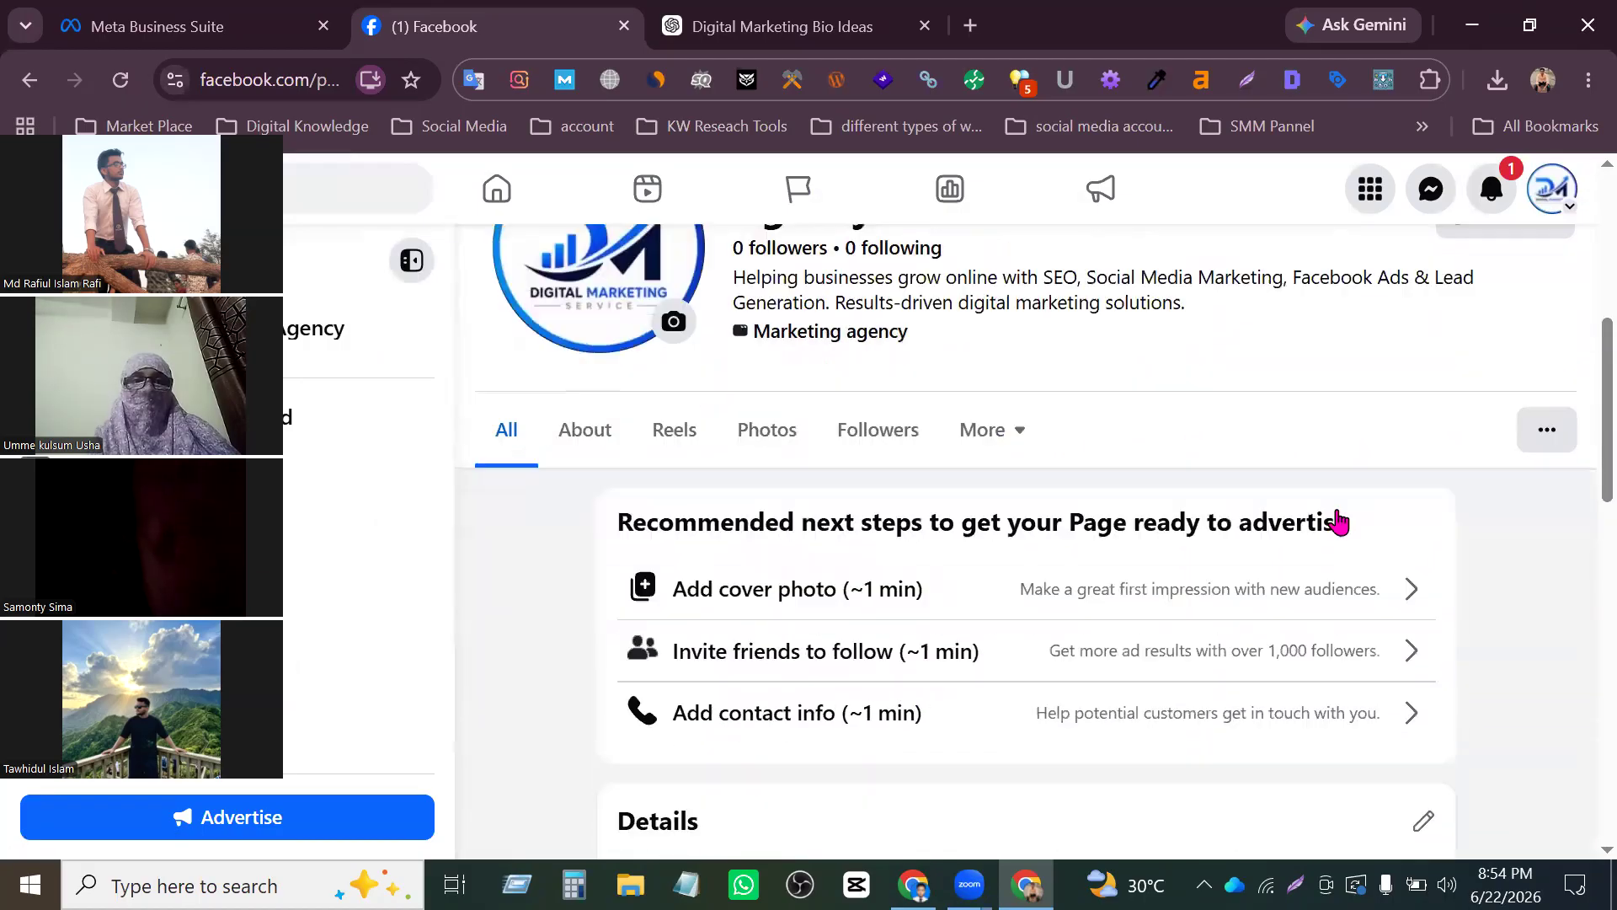
pyautogui.scroll(2, 1301, 527)
pyautogui.scroll(-2, 1314, 548)
pyautogui.scroll(-8, 1320, 569)
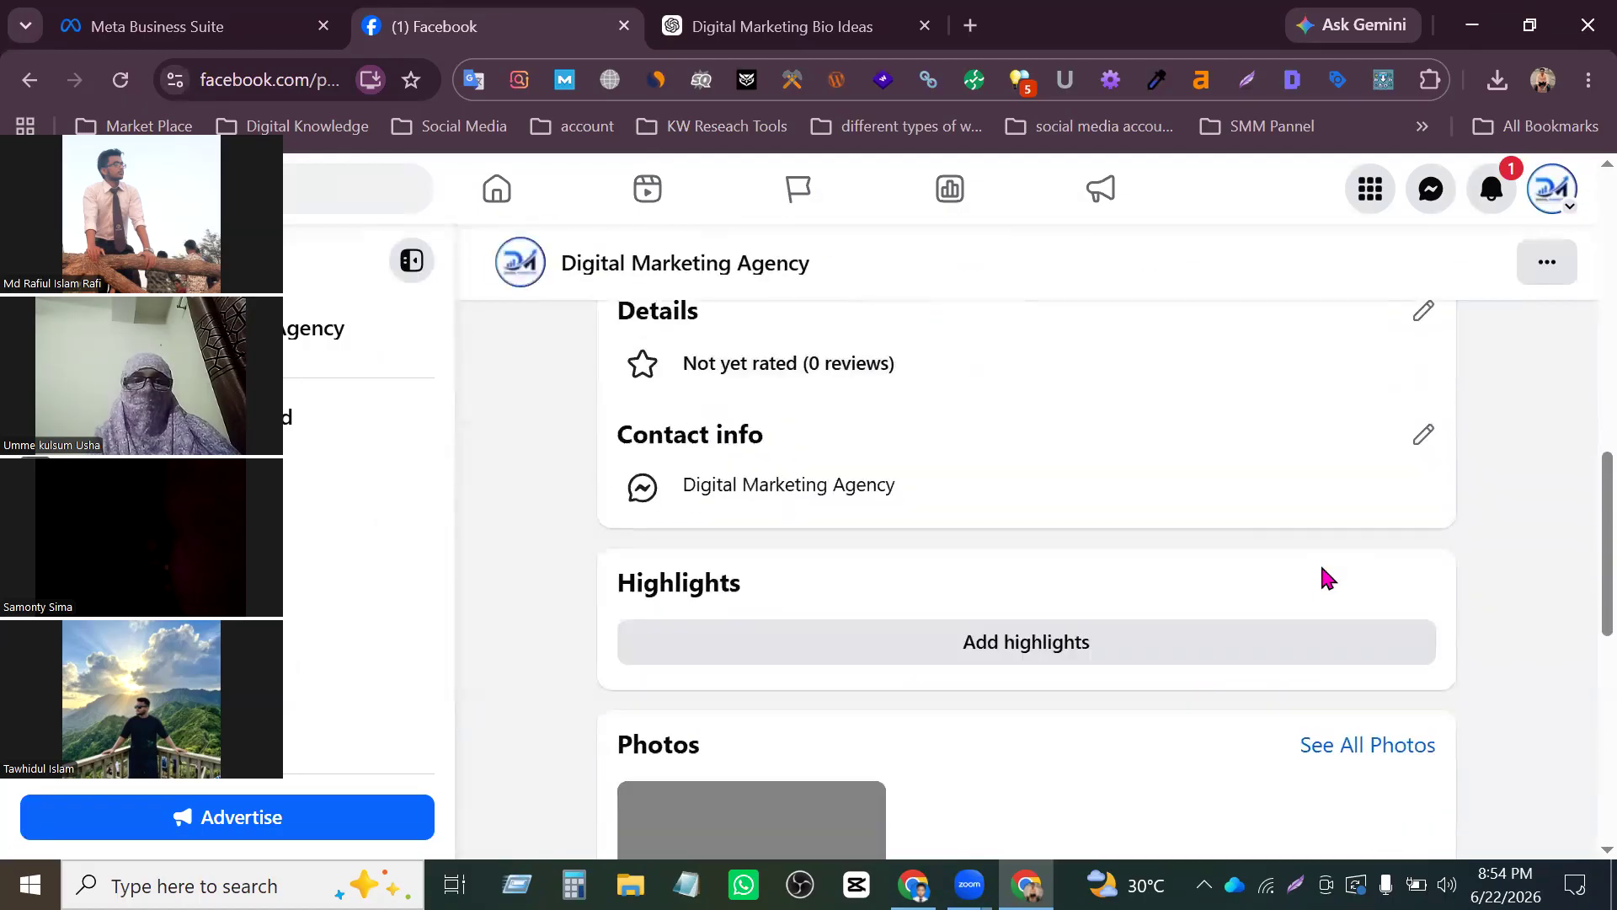
pyautogui.scroll(8, 1323, 577)
pyautogui.scroll(2, 1325, 582)
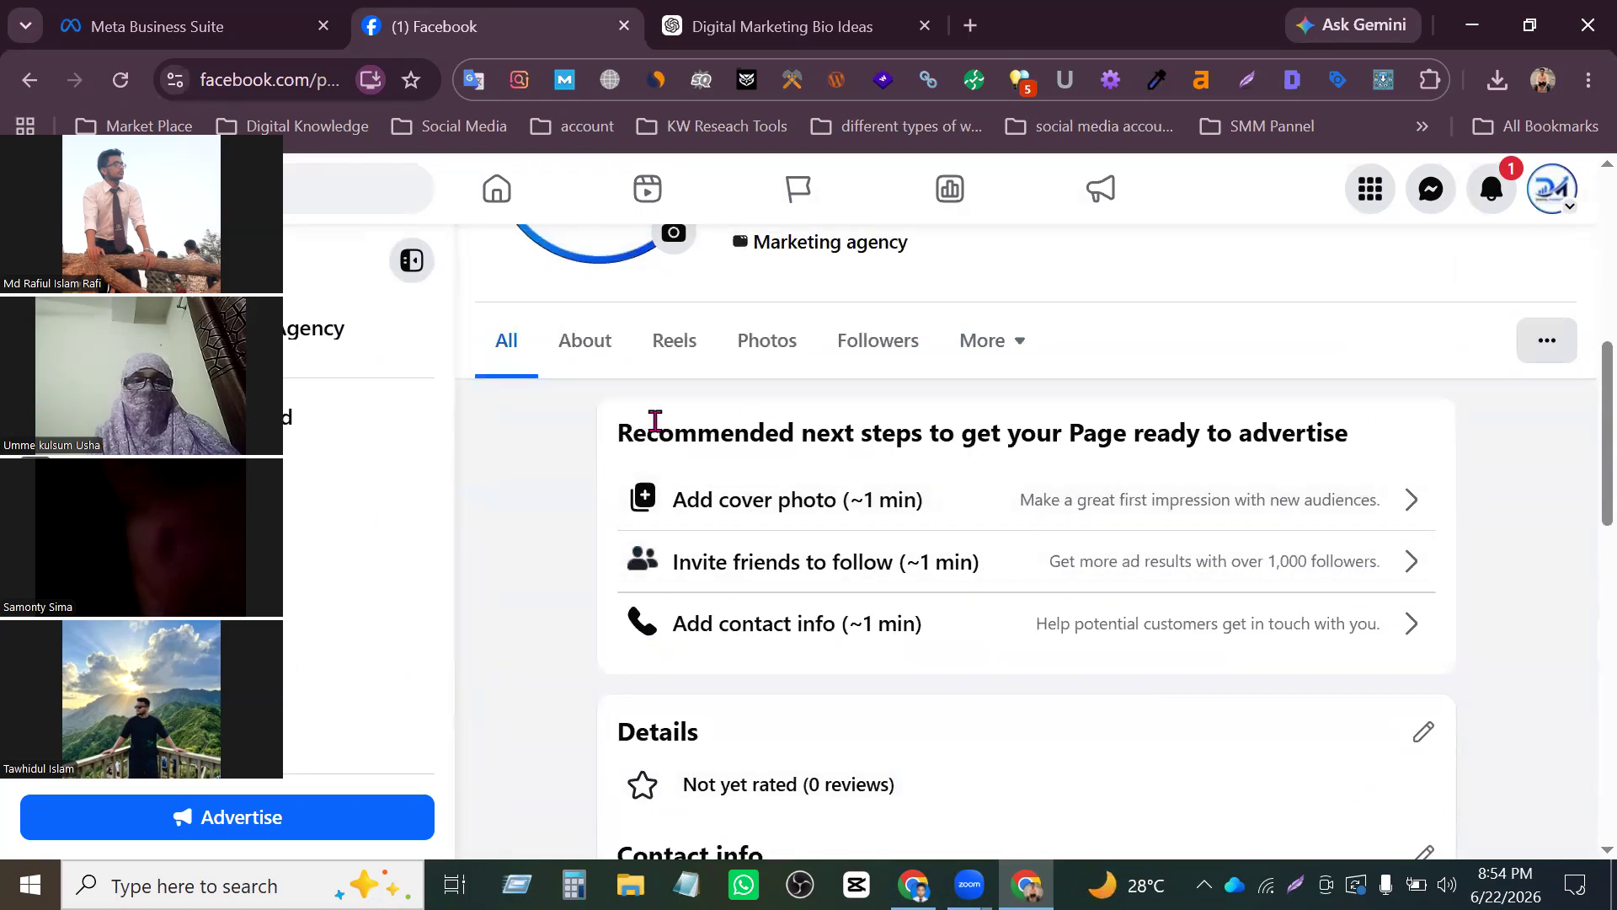
# - Open the bio and the pinned details for editing in the Page's About intro
pyautogui.click(580, 360)
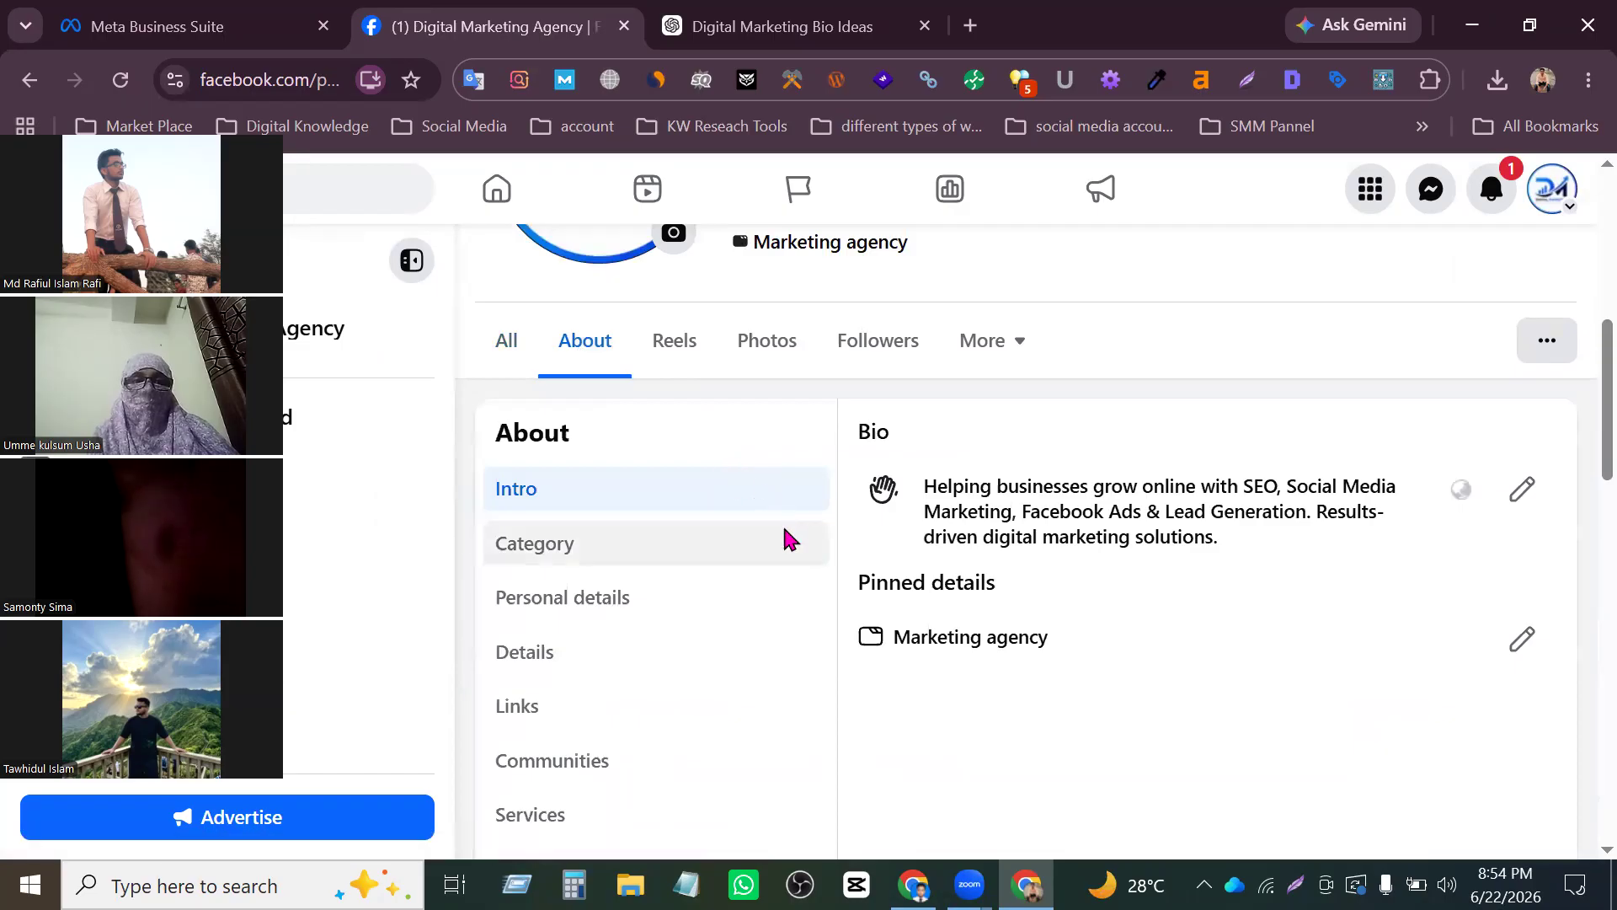
pyautogui.scroll(-2, 783, 539)
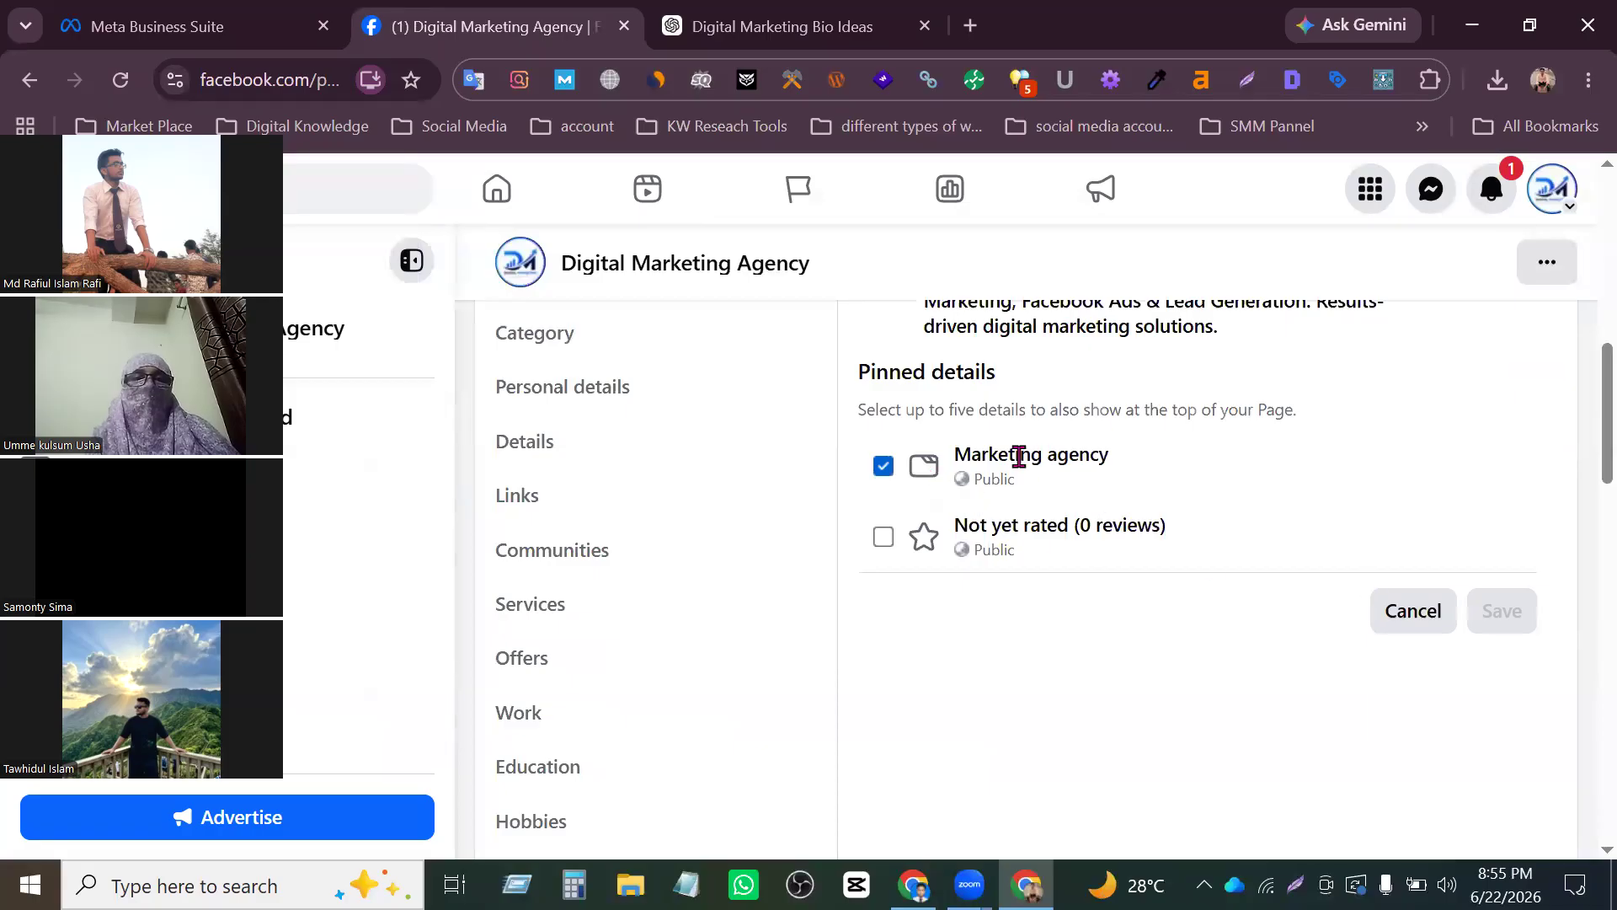
pyautogui.scroll(3, 1019, 457)
pyautogui.click(1526, 495)
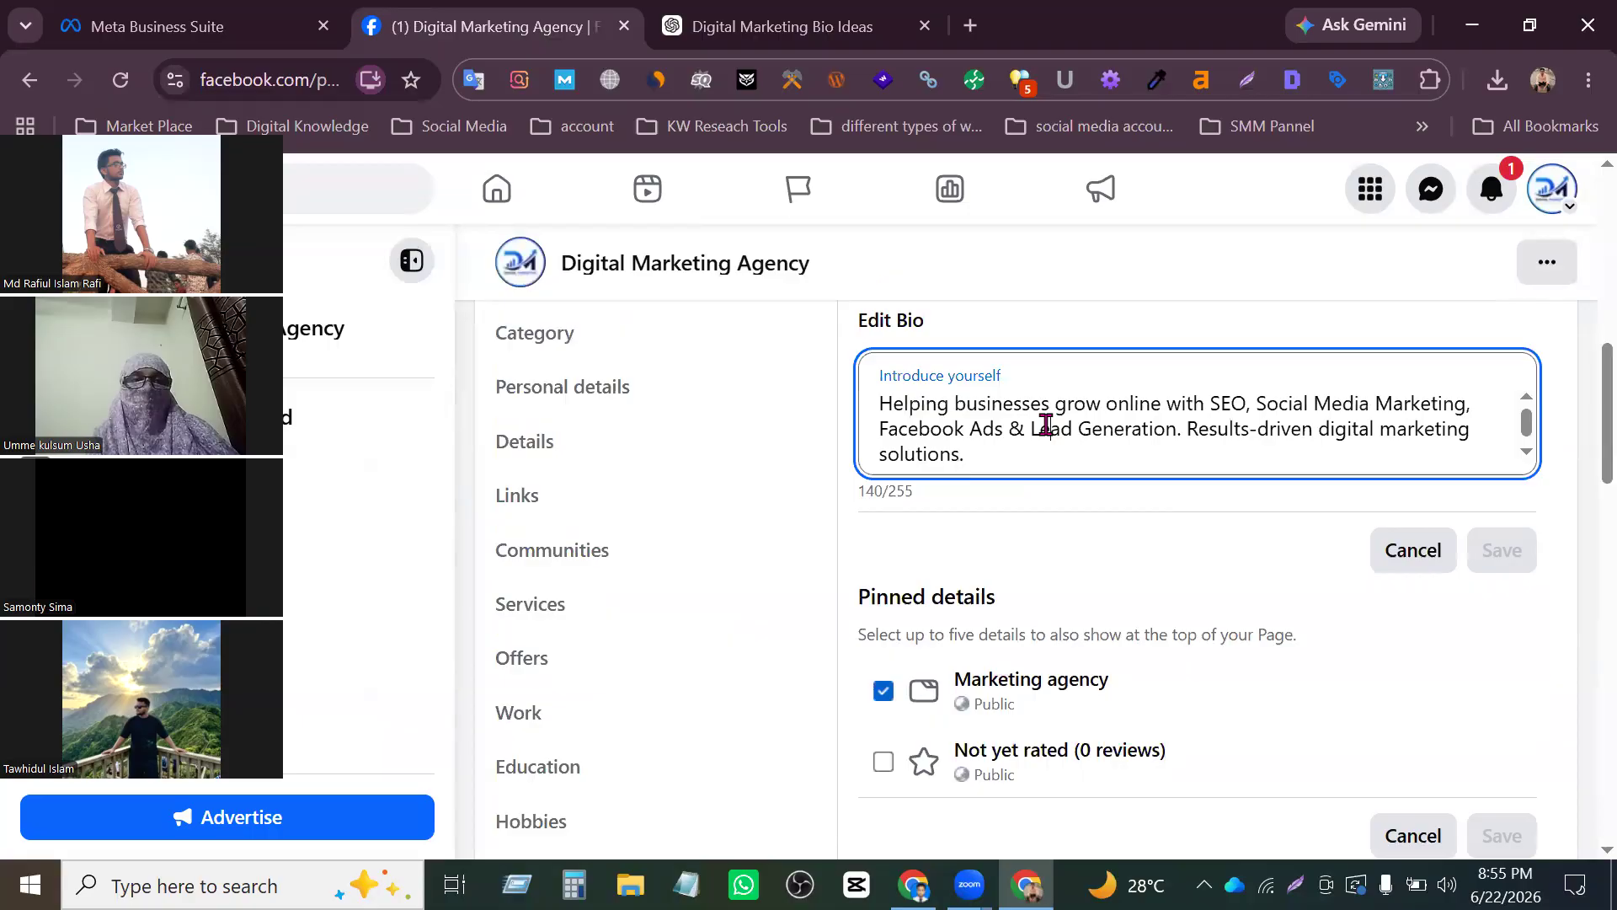
# - Open the Page's categories for editing and check the field for adding another category
pyautogui.click(628, 391)
pyautogui.click(563, 333)
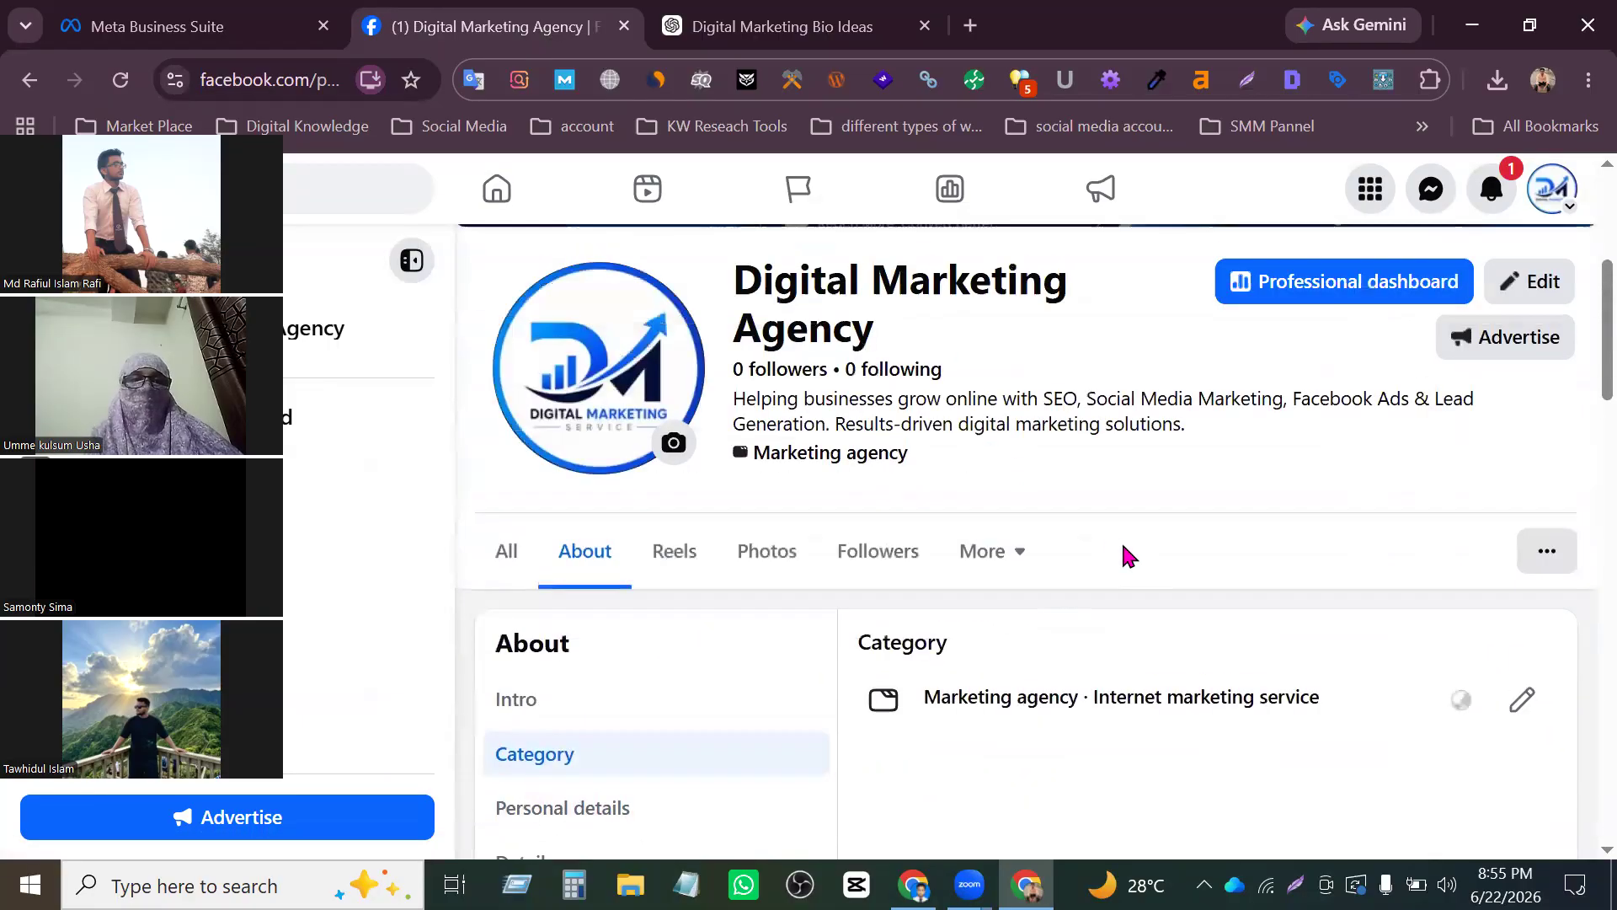
pyautogui.click(1517, 496)
pyautogui.scroll(-2, 1249, 614)
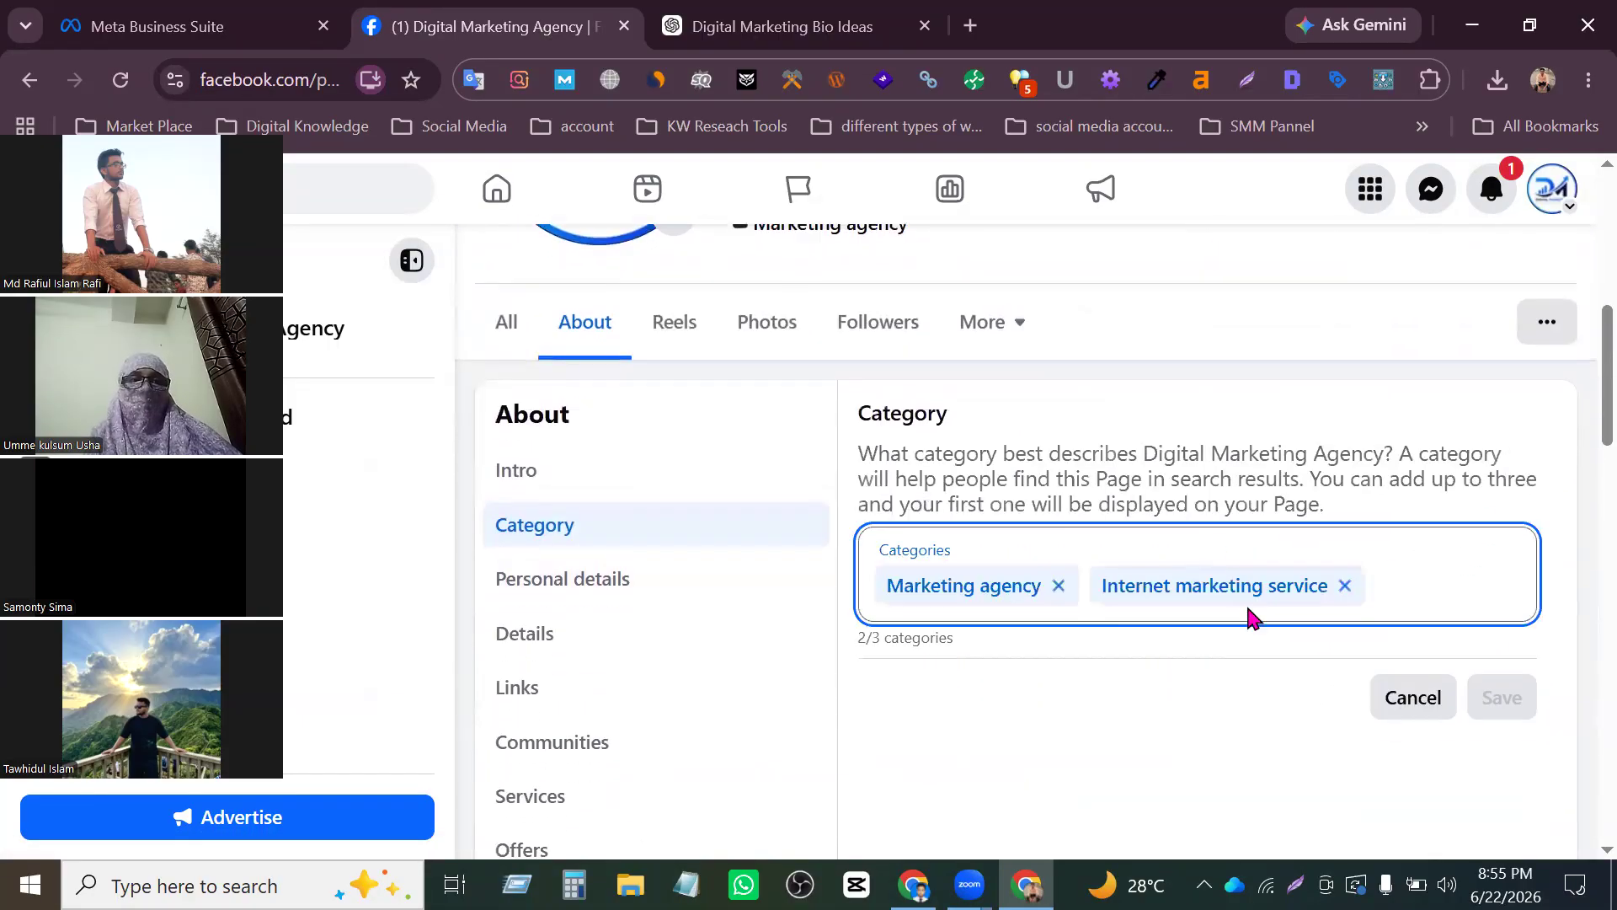
pyautogui.click(1430, 399)
pyautogui.write('fhgf')
pyautogui.press('BackSpace')
pyautogui.press('BackSpace')
pyautogui.press('BackSpace')
pyautogui.press('BackSpace')
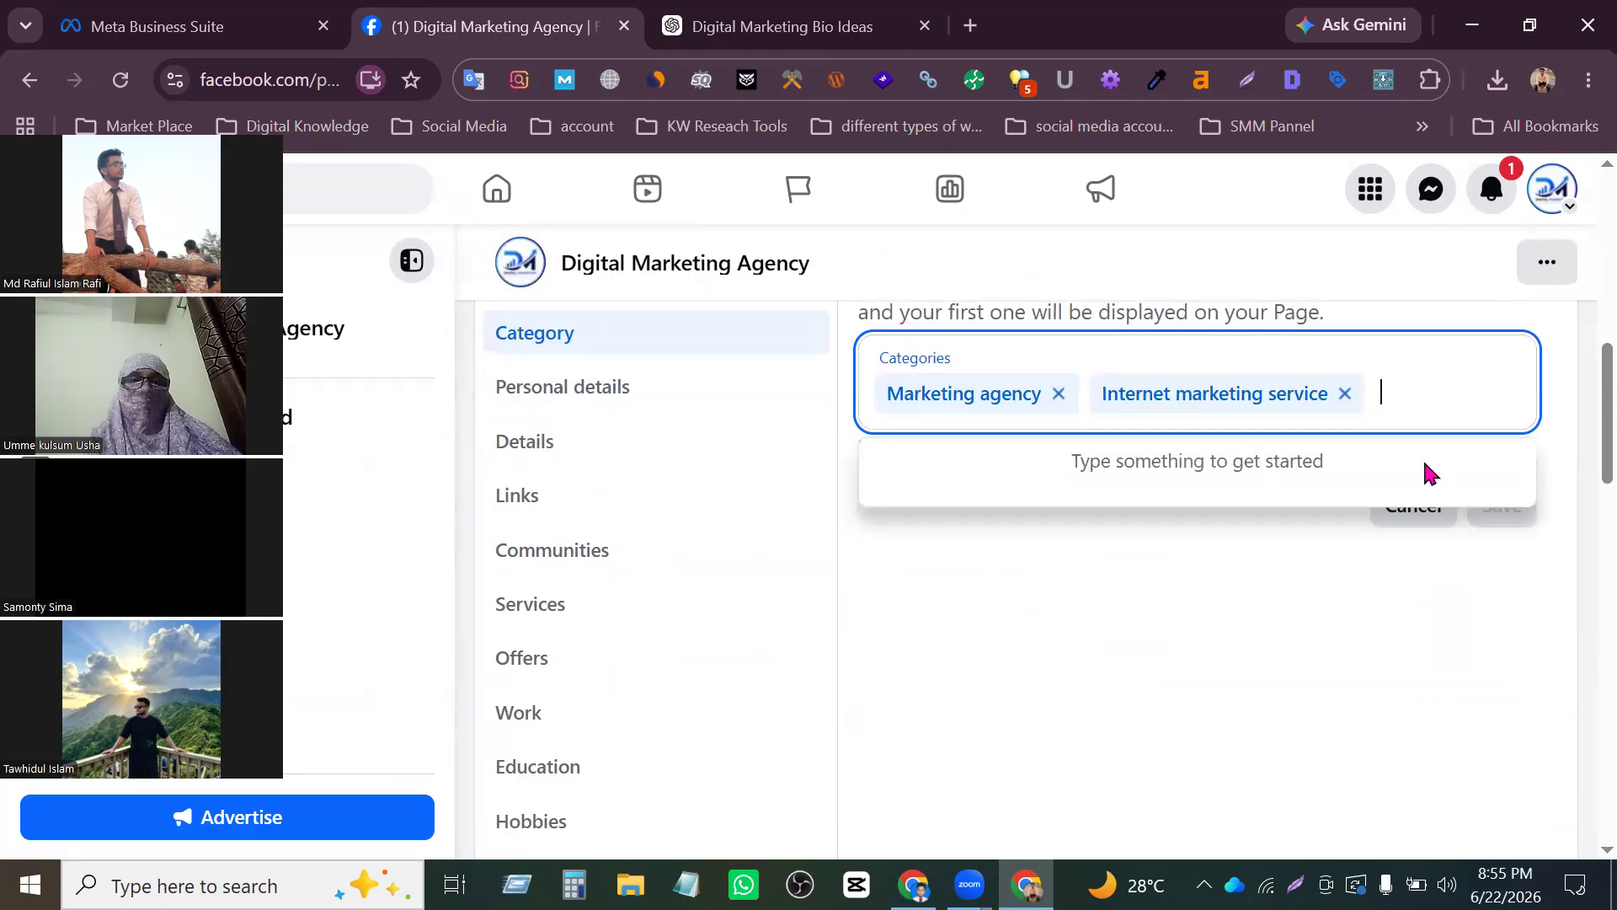
pyautogui.click(1579, 417)
# - Set the Page's current town/city to Dhaka, Dhaka Division in the personal details and save it
pyautogui.click(665, 394)
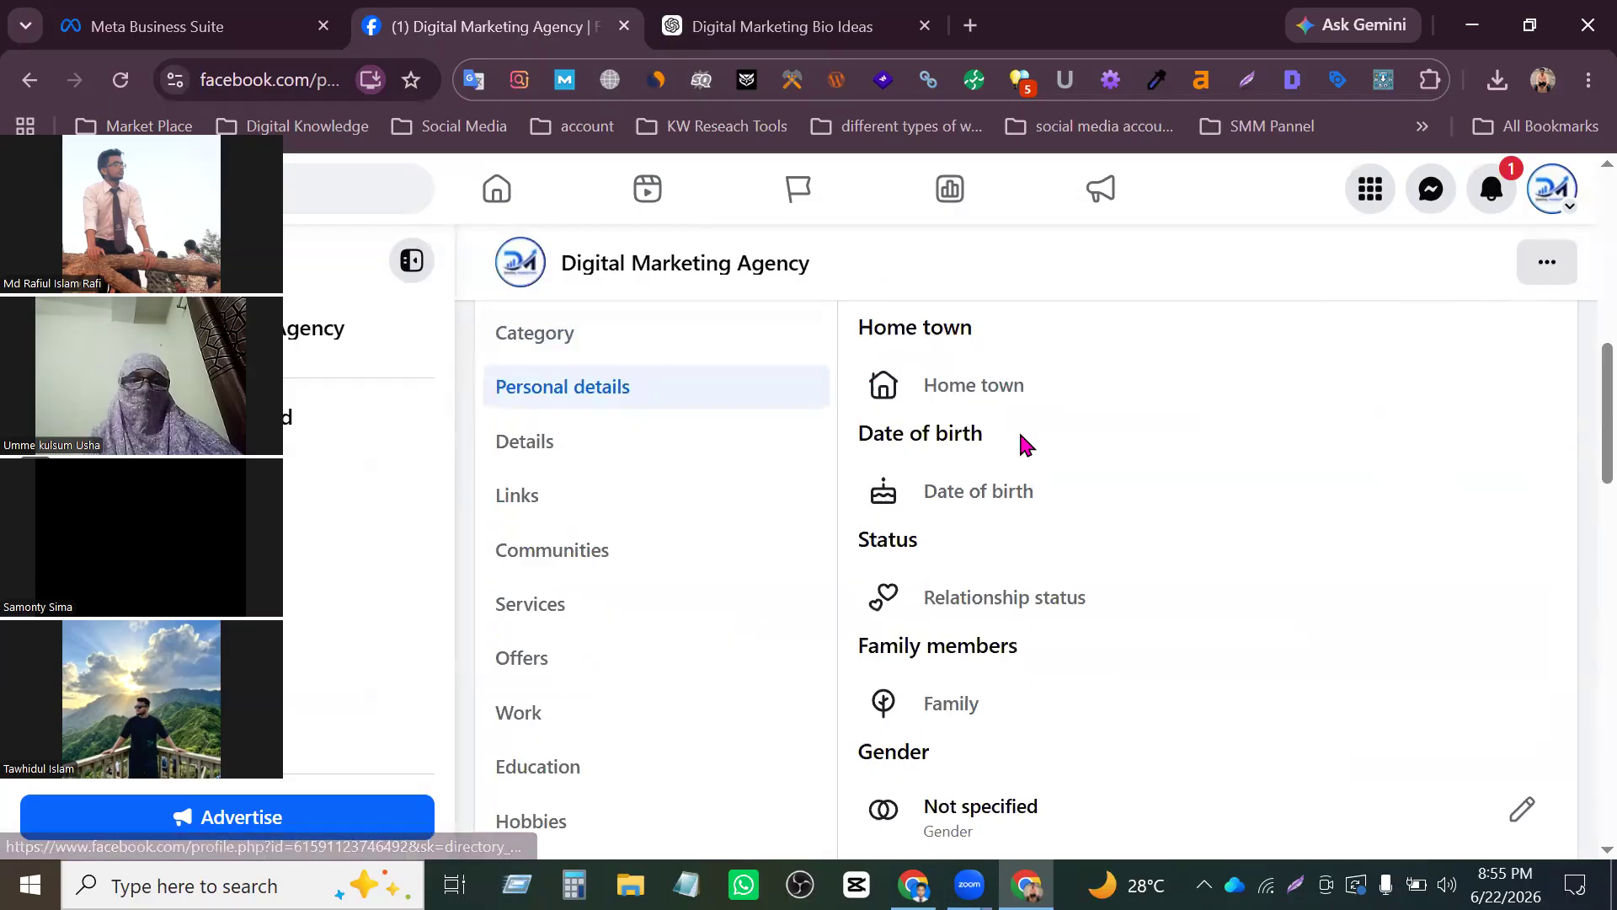
pyautogui.scroll(-3, 1045, 425)
pyautogui.scroll(-3, 1059, 500)
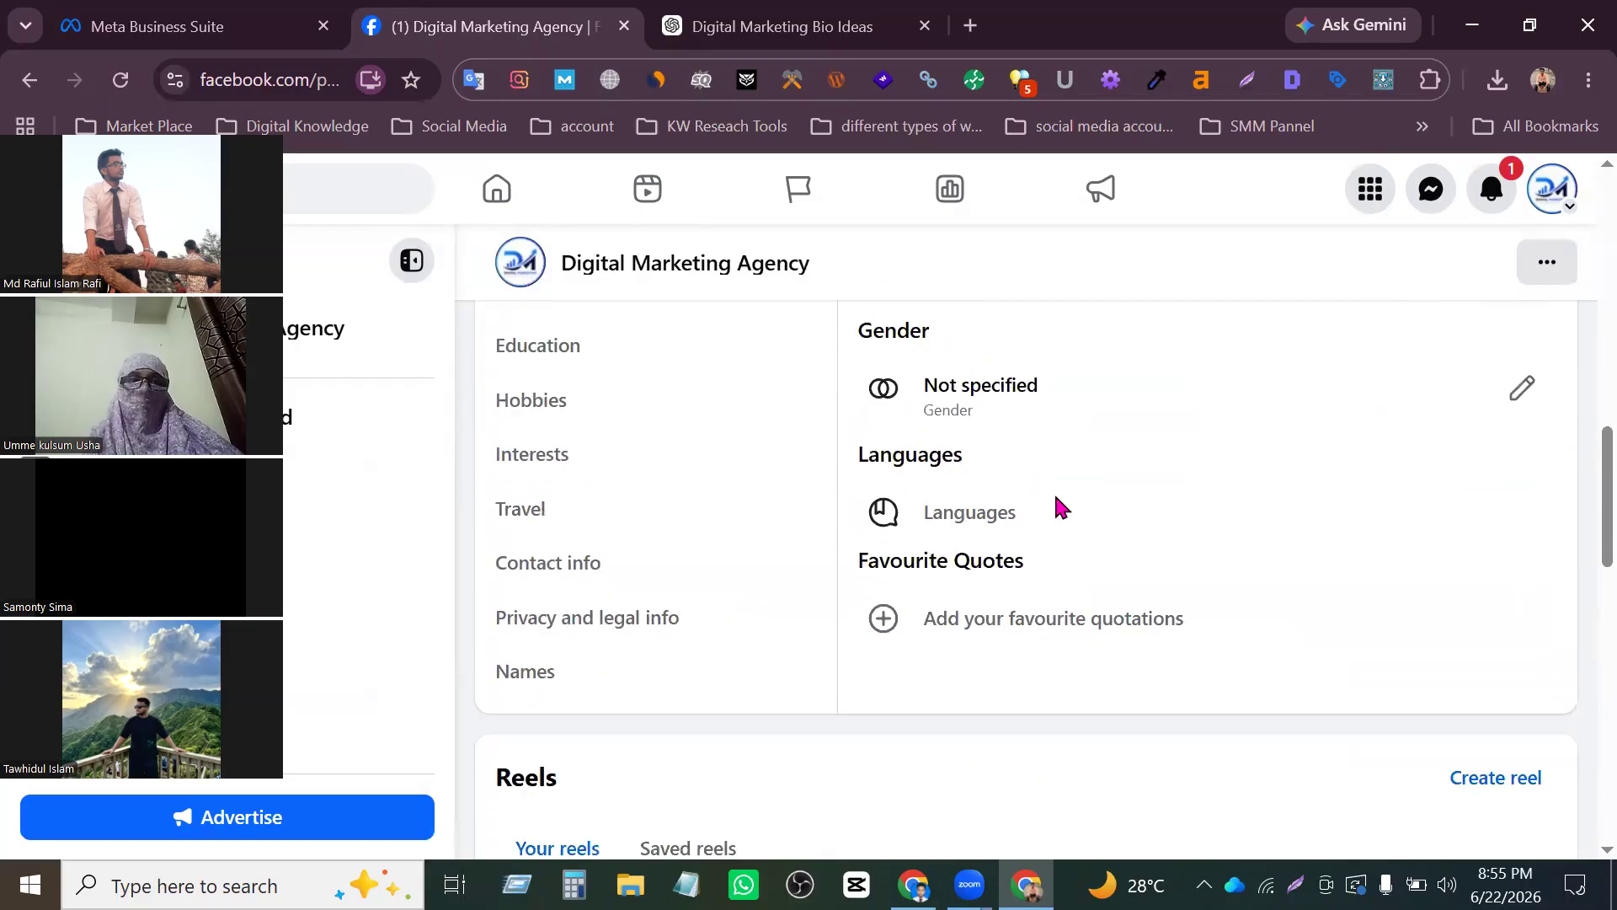
pyautogui.scroll(8, 1059, 509)
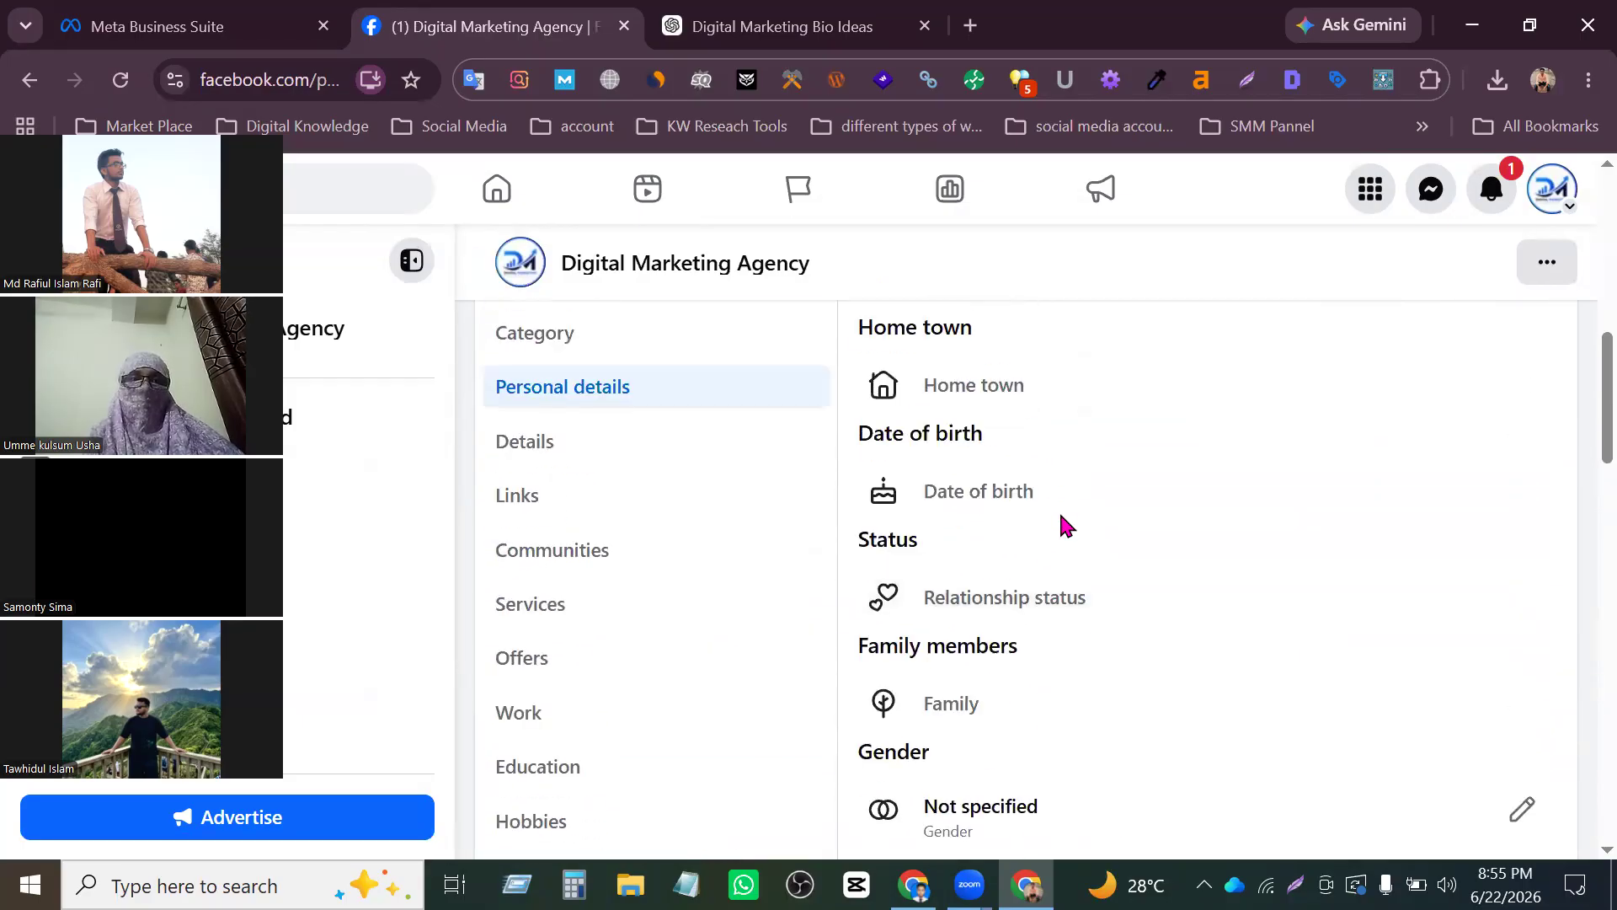
pyautogui.click(1064, 529)
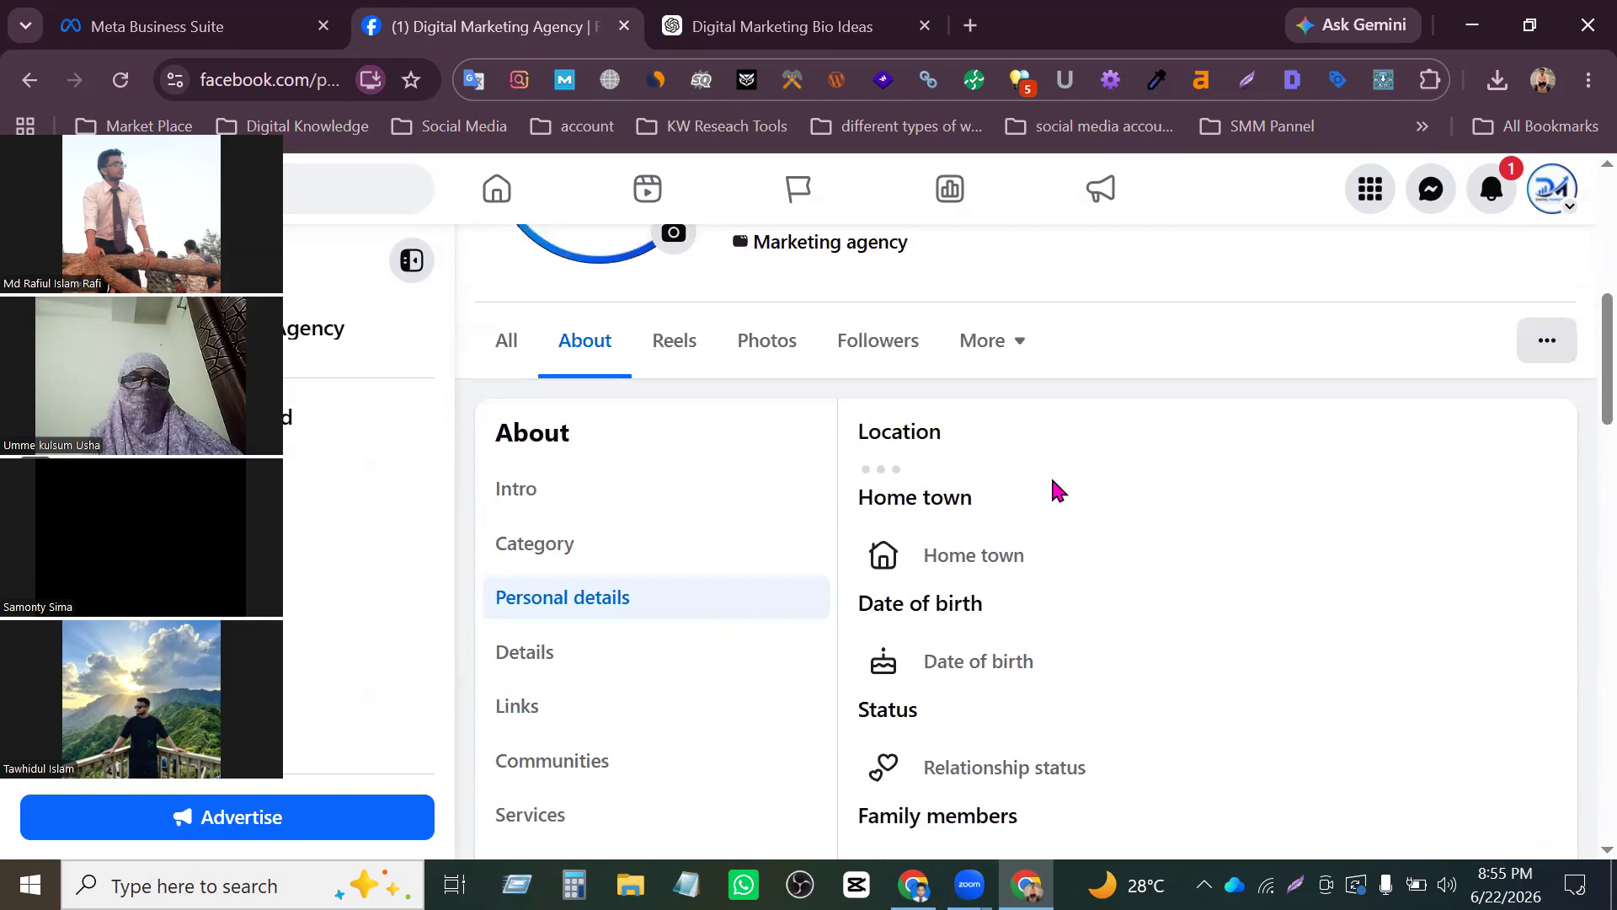
pyautogui.scroll(2, 1076, 523)
pyautogui.click(1022, 552)
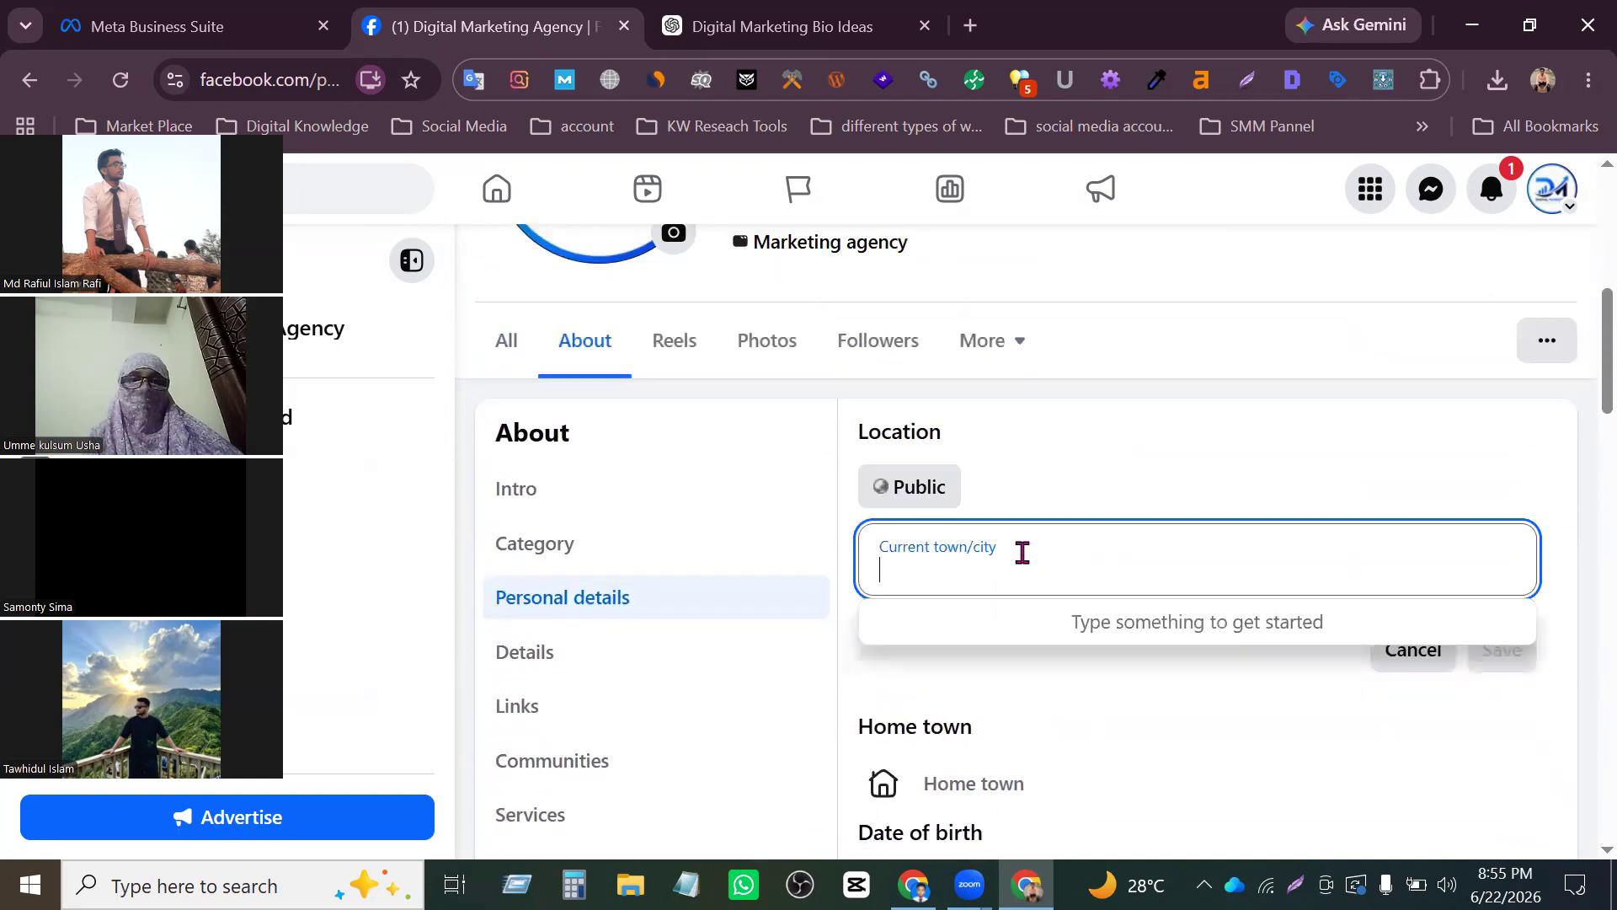
pyautogui.click(1119, 452)
pyautogui.scroll(-3, 1061, 535)
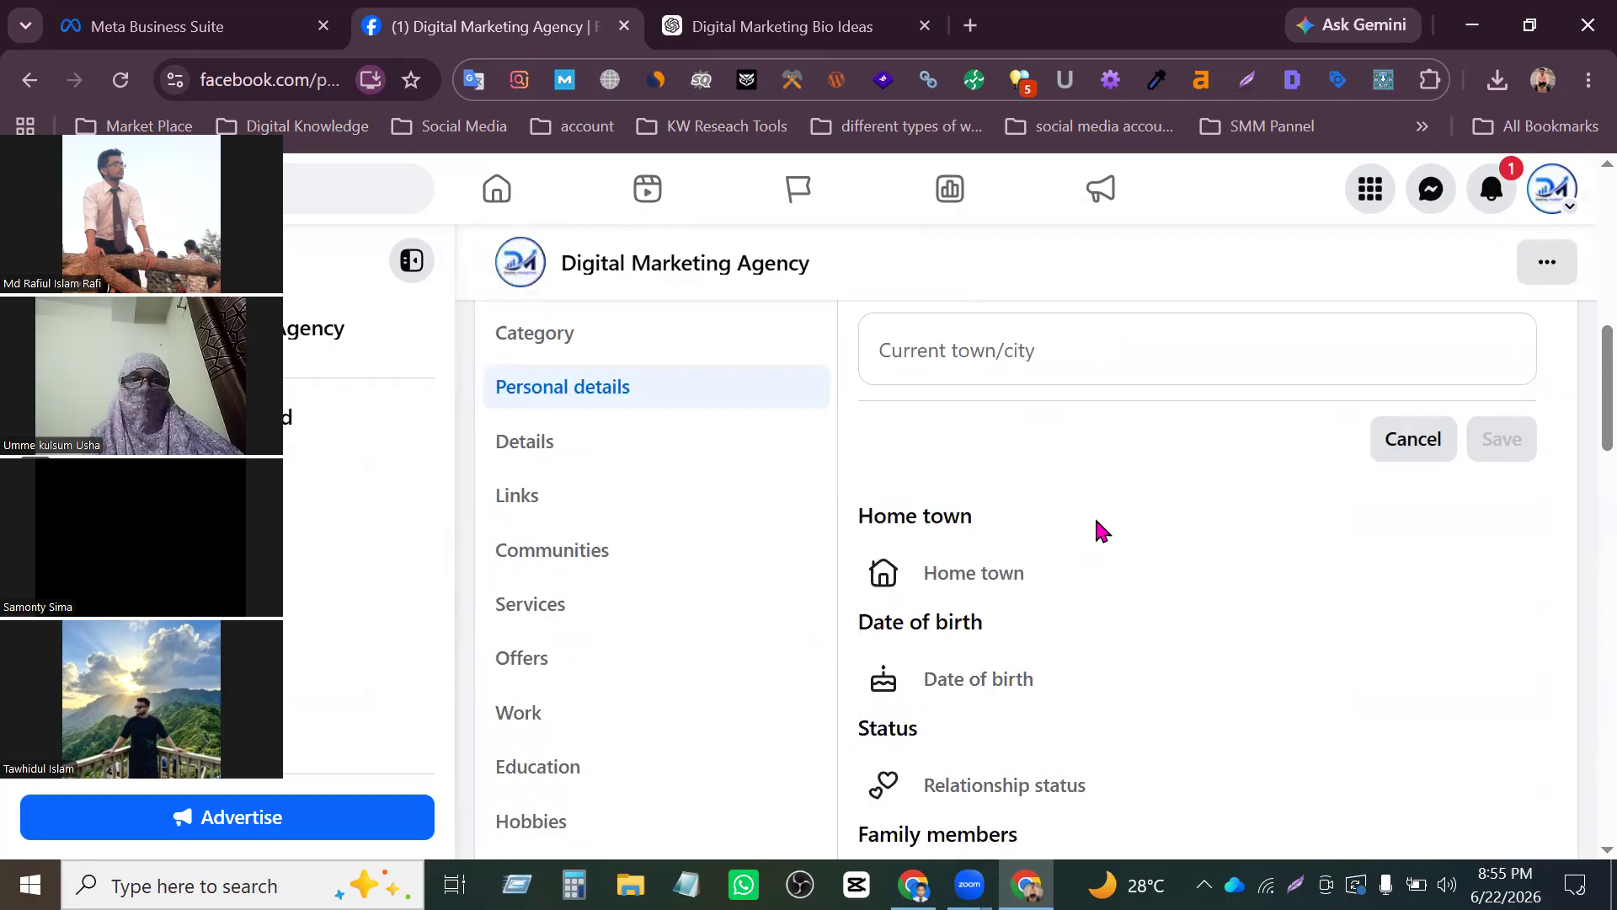
pyautogui.click(964, 354)
pyautogui.write('dha')
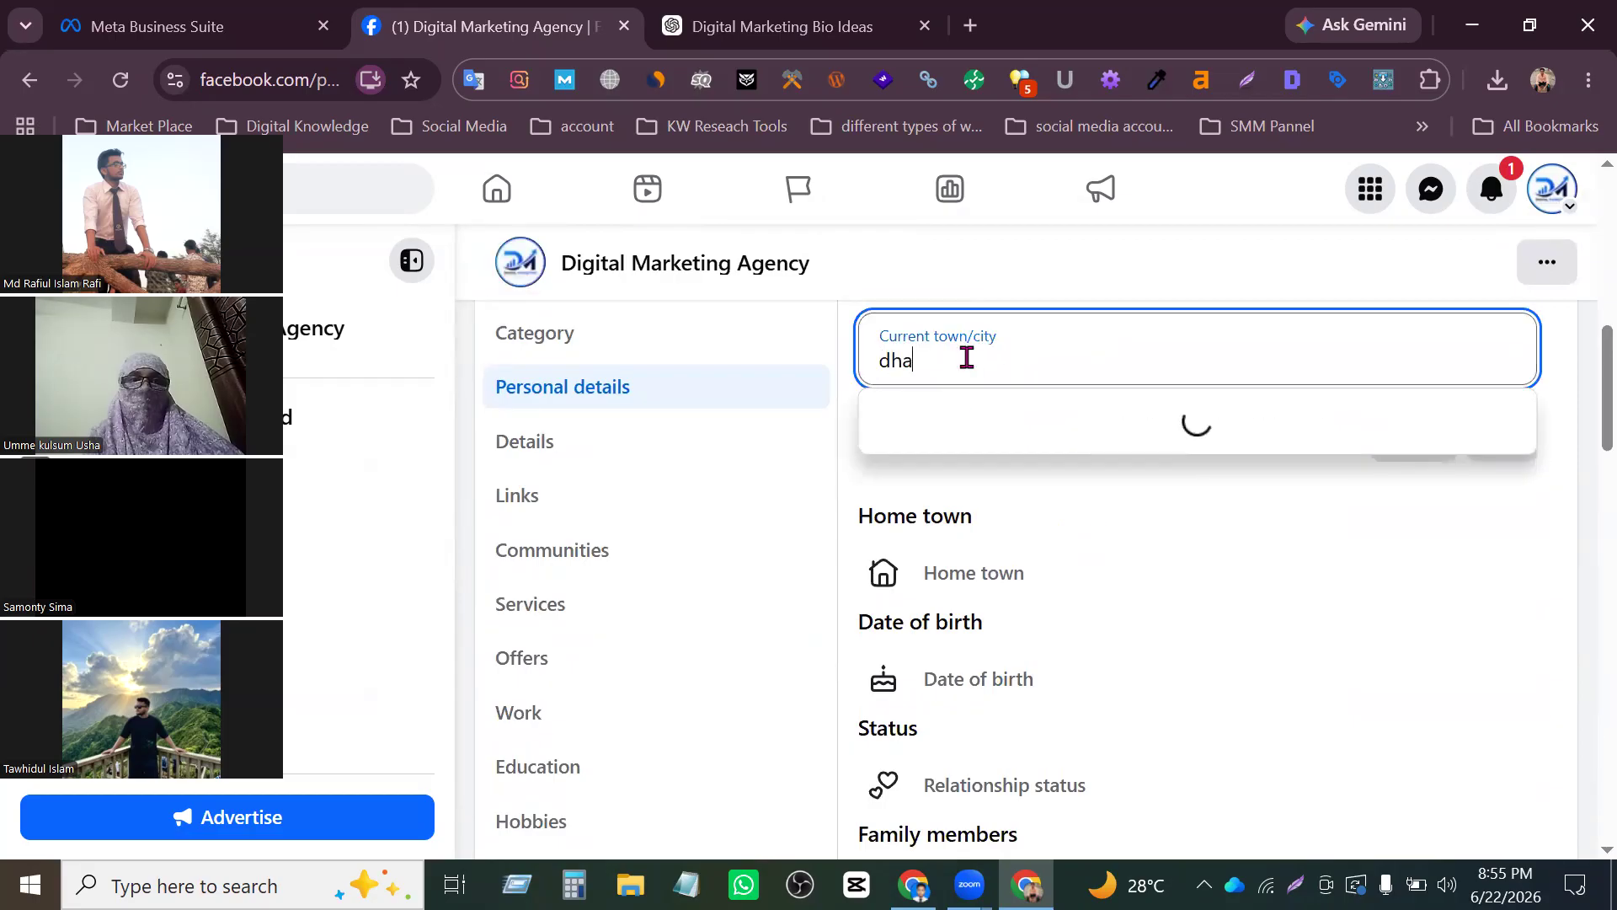
pyautogui.write('ka')
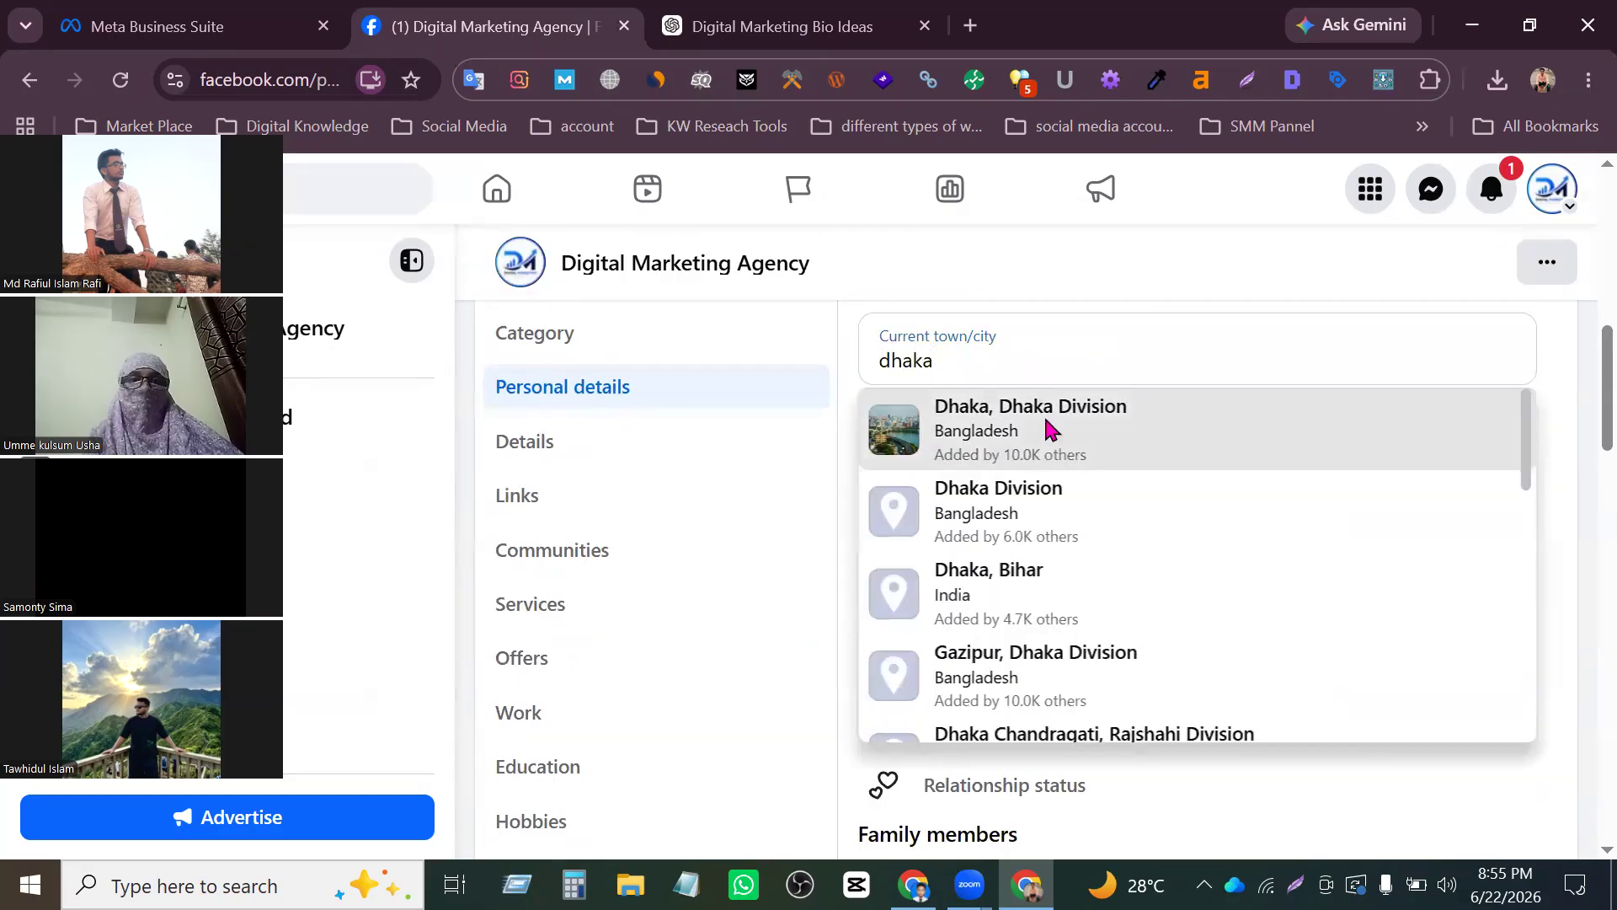
pyautogui.click(1046, 421)
pyautogui.click(1503, 439)
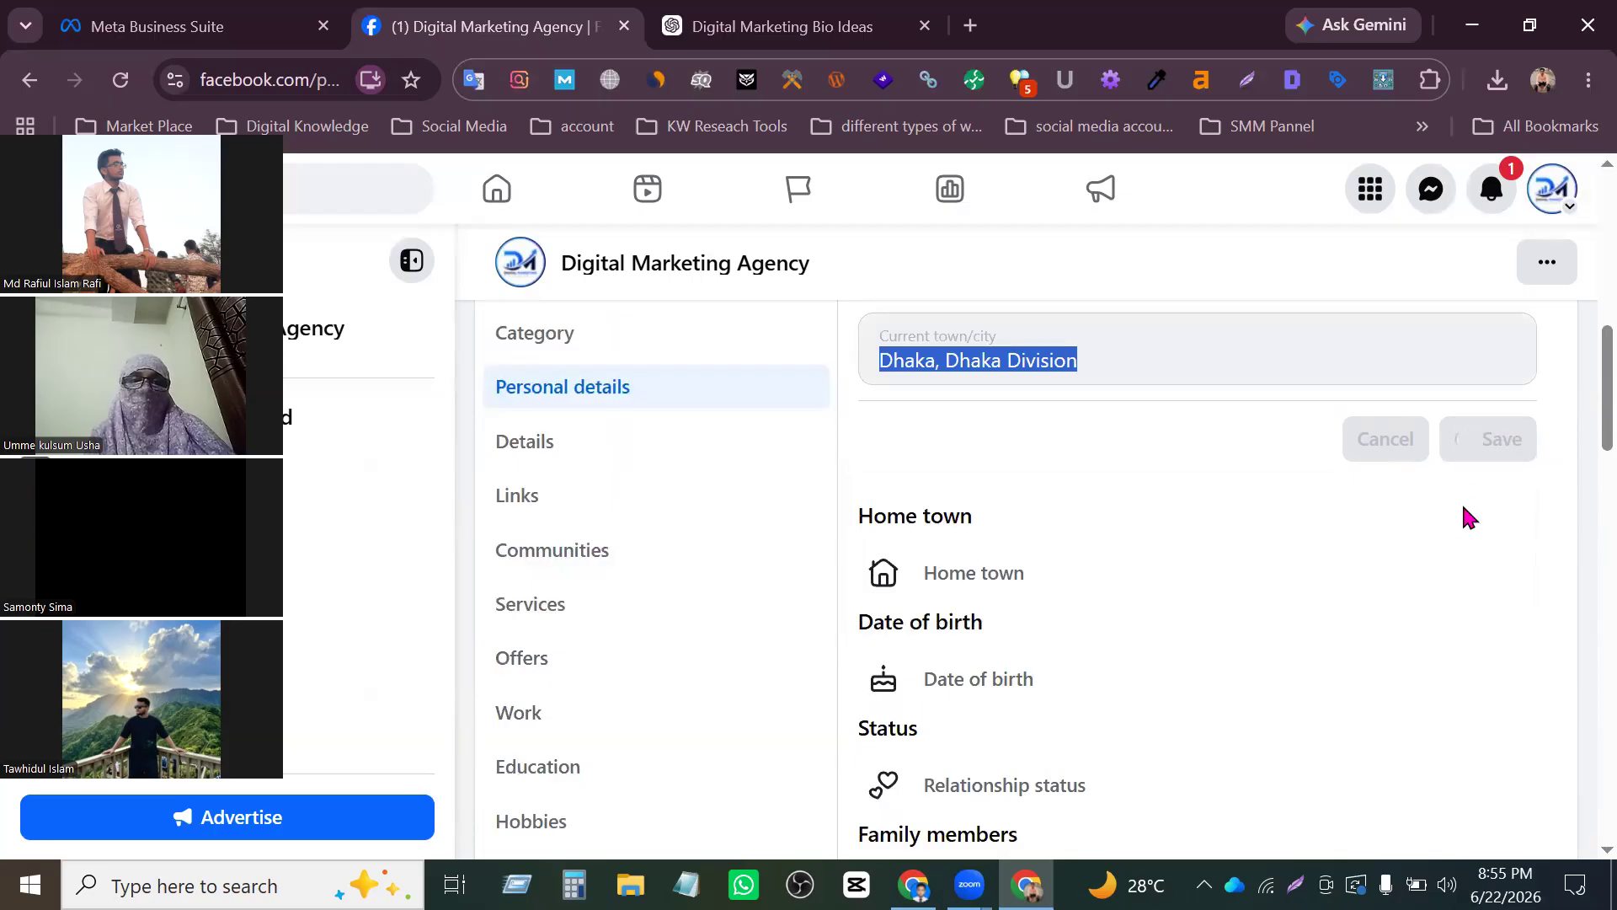
# - Enter the month and day of the date of birth in the personal details and save them
pyautogui.click(918, 680)
pyautogui.scroll(-3, 1028, 657)
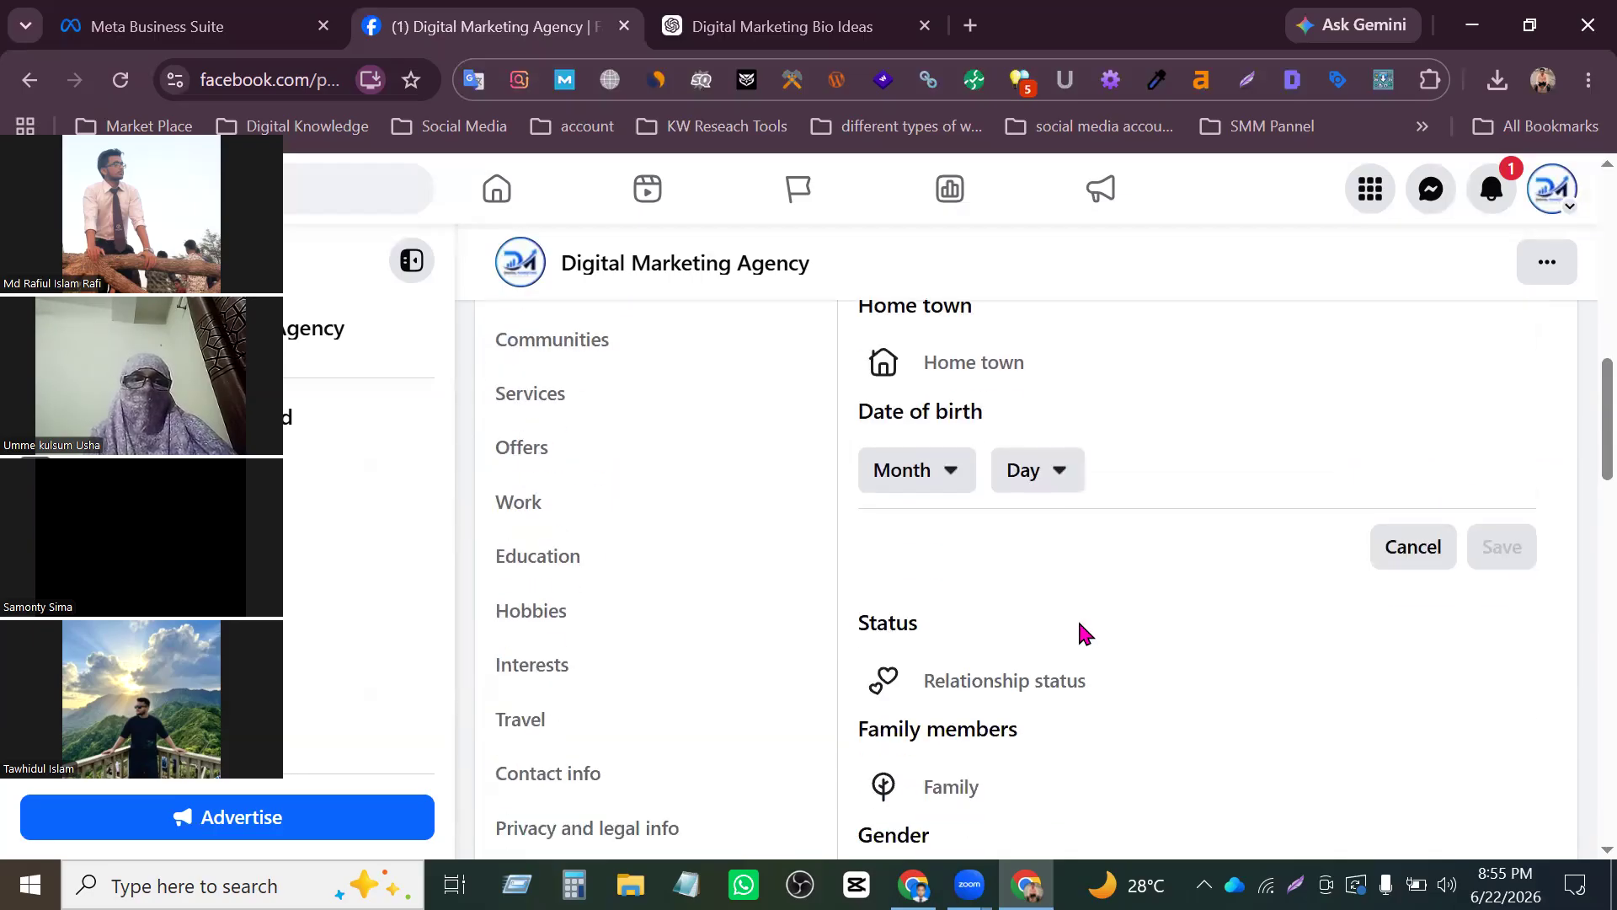
pyautogui.click(957, 488)
pyautogui.click(934, 600)
pyautogui.click(1072, 500)
pyautogui.click(1033, 633)
pyautogui.click(1502, 583)
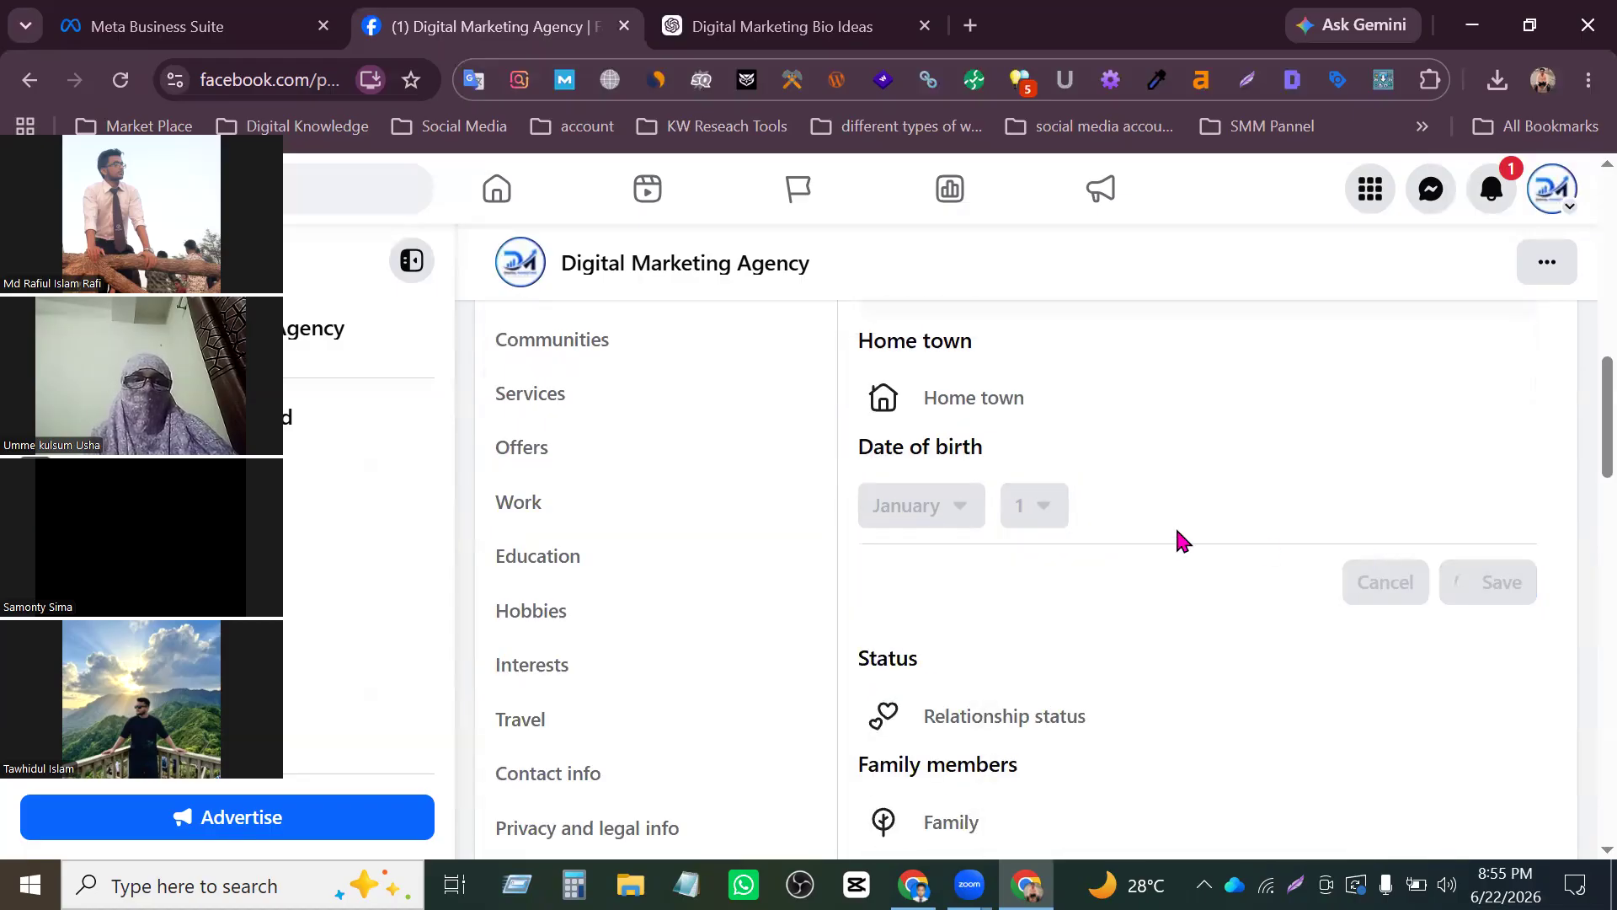
# - Set the relationship status to Single in the personal details and save it
pyautogui.scroll(-2, 1179, 539)
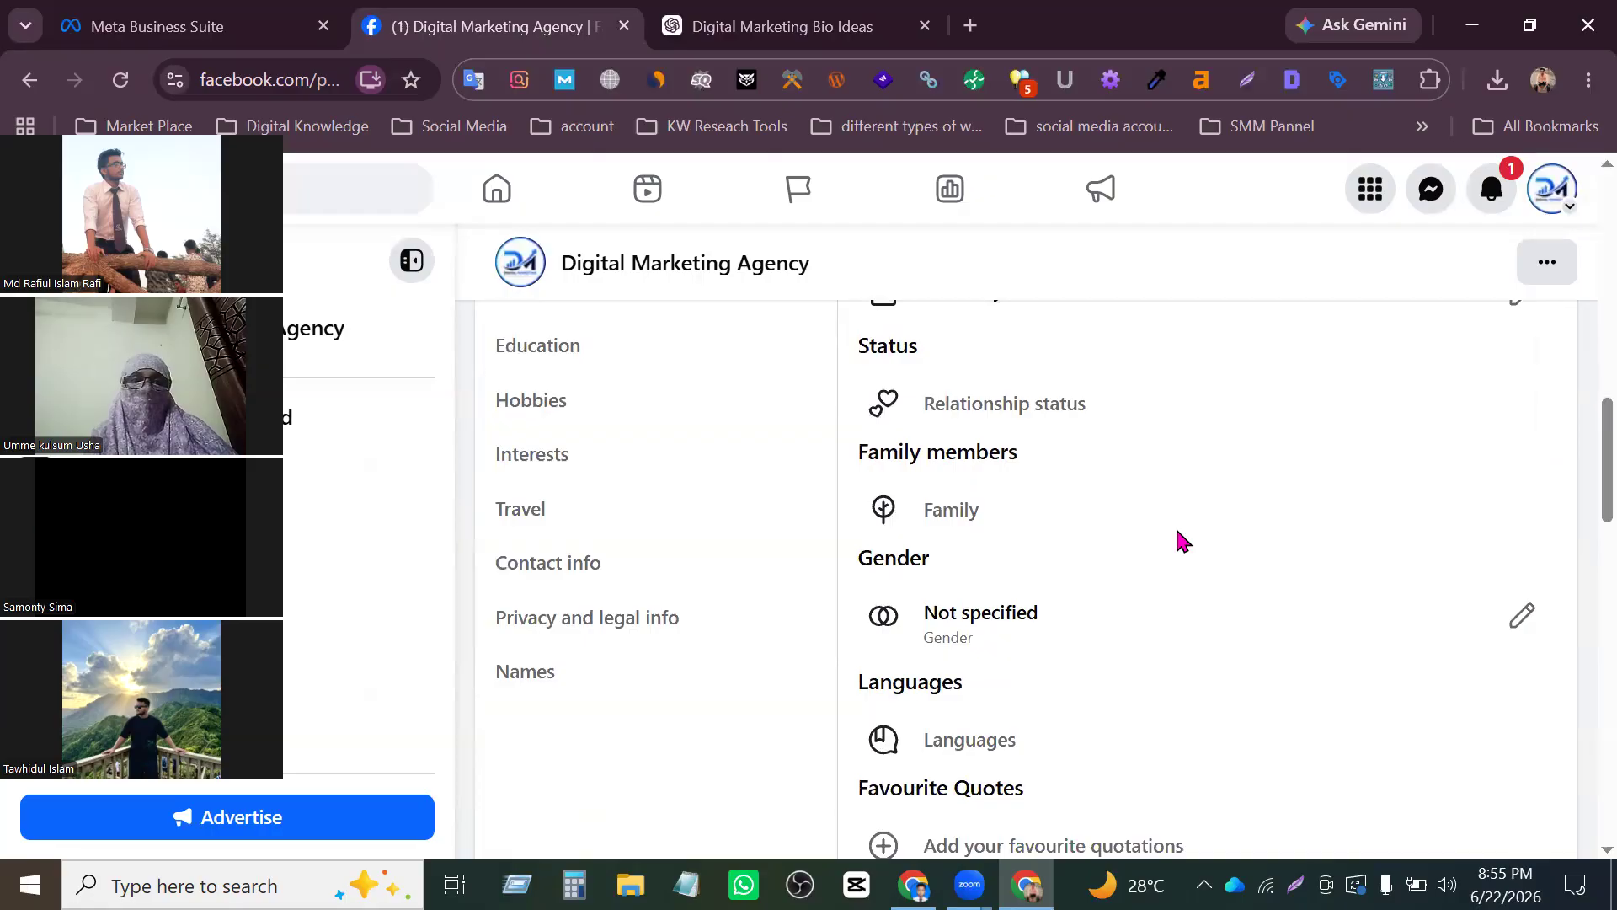
pyautogui.click(1061, 387)
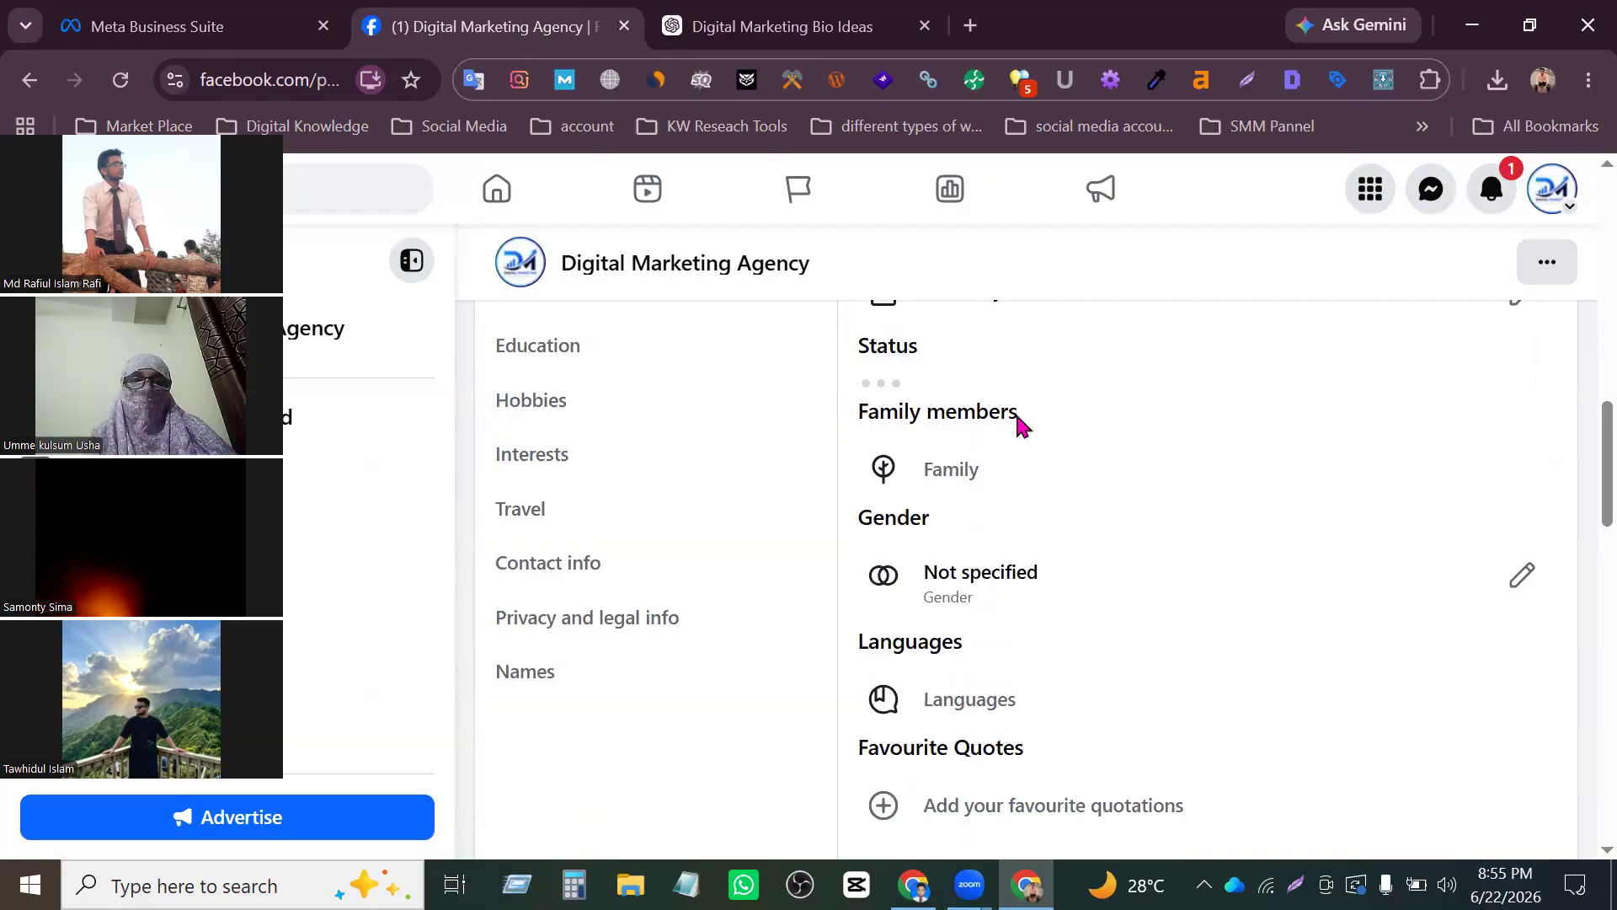
pyautogui.click(946, 463)
pyautogui.scroll(-5, 946, 606)
pyautogui.scroll(-5, 975, 650)
pyautogui.scroll(10, 1008, 469)
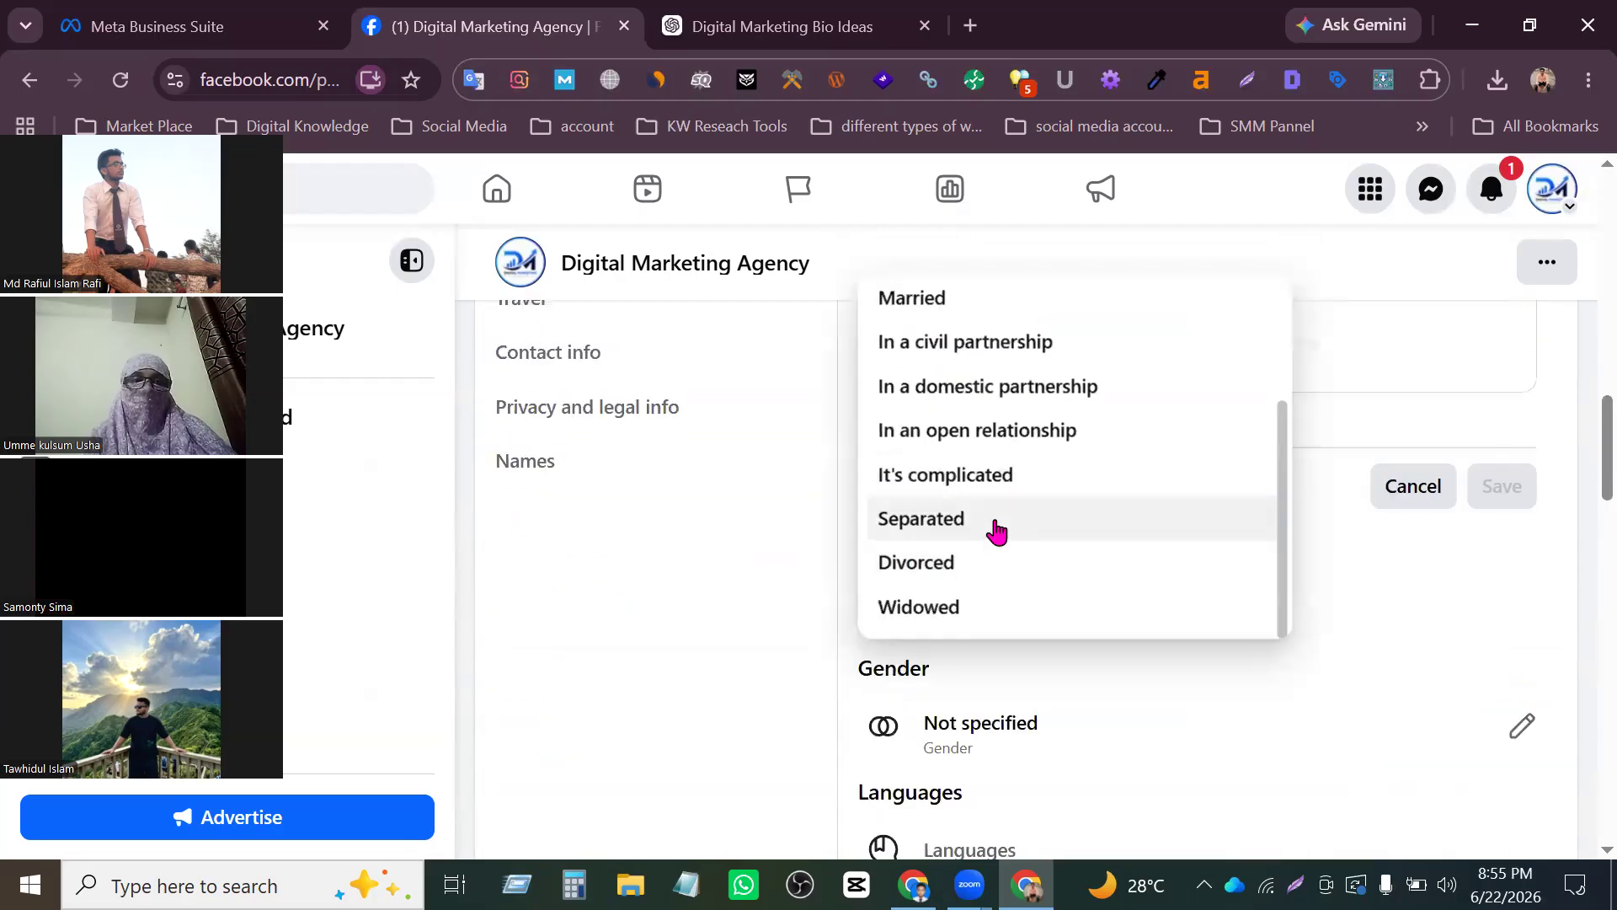
pyautogui.click(932, 379)
pyautogui.click(1504, 493)
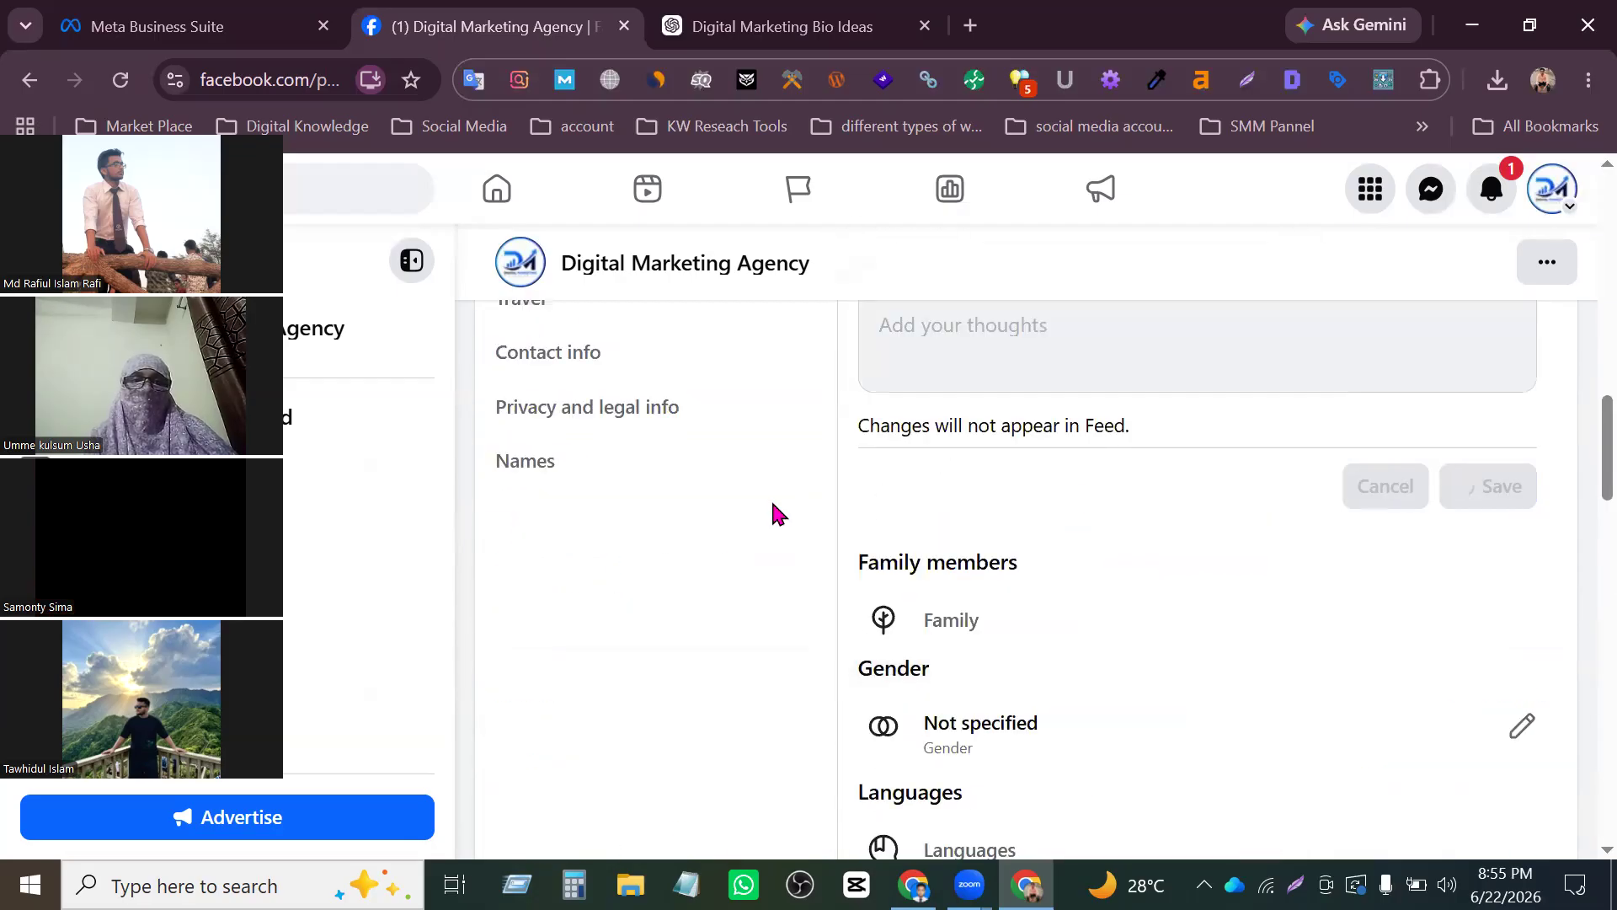
# - Set the gender to Male in the personal details and save it
pyautogui.scroll(3, 770, 505)
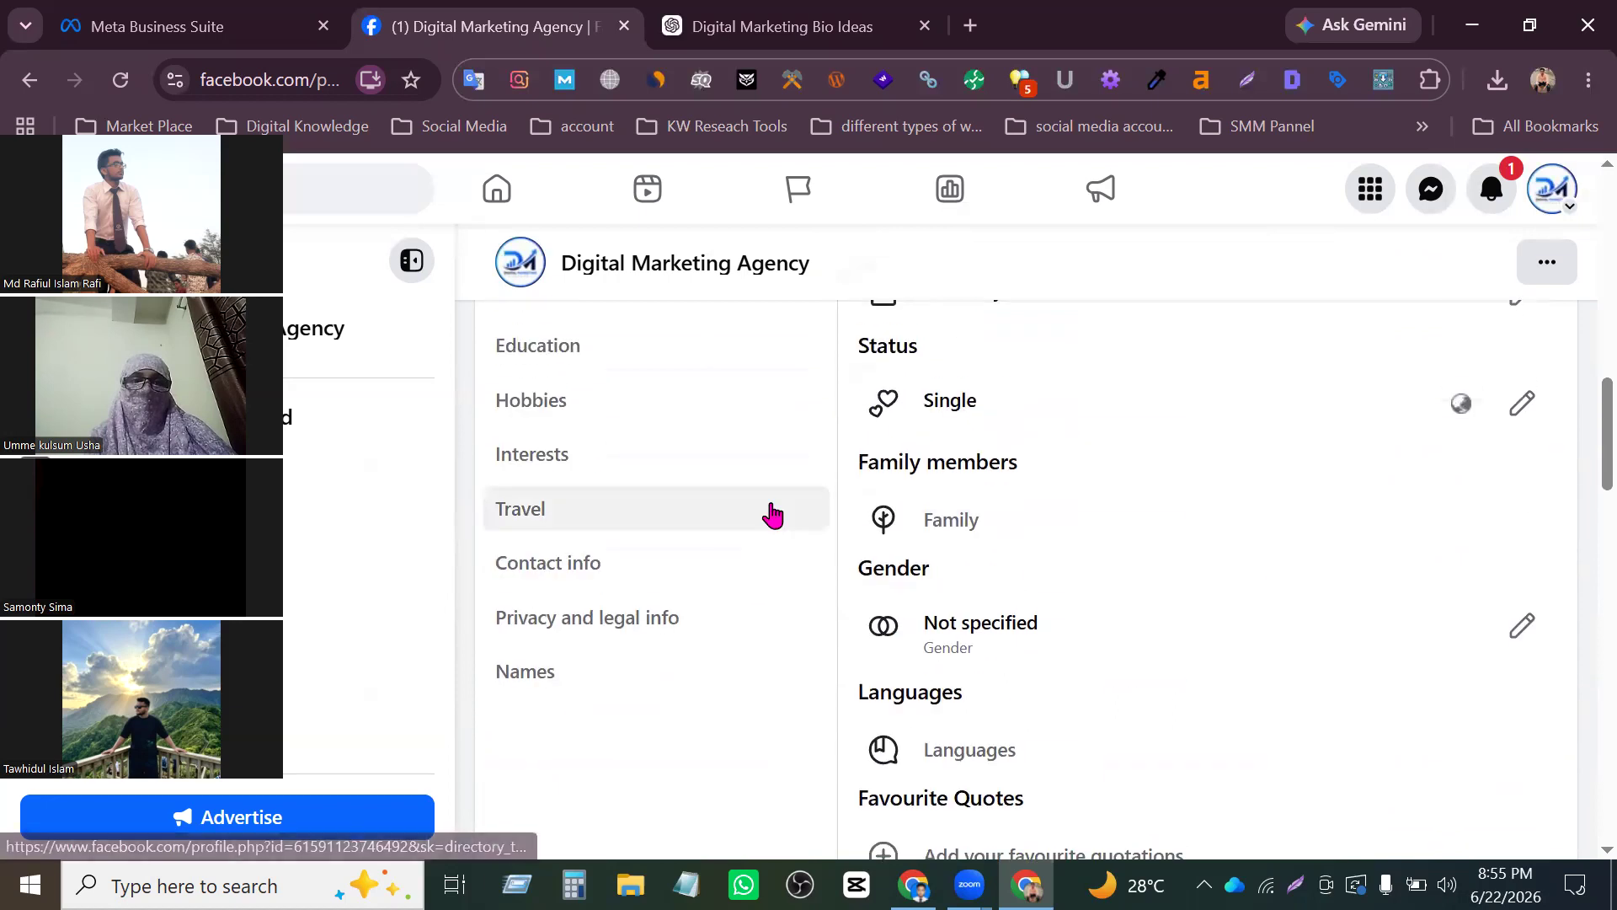
pyautogui.click(1522, 625)
pyautogui.scroll(-2, 1023, 512)
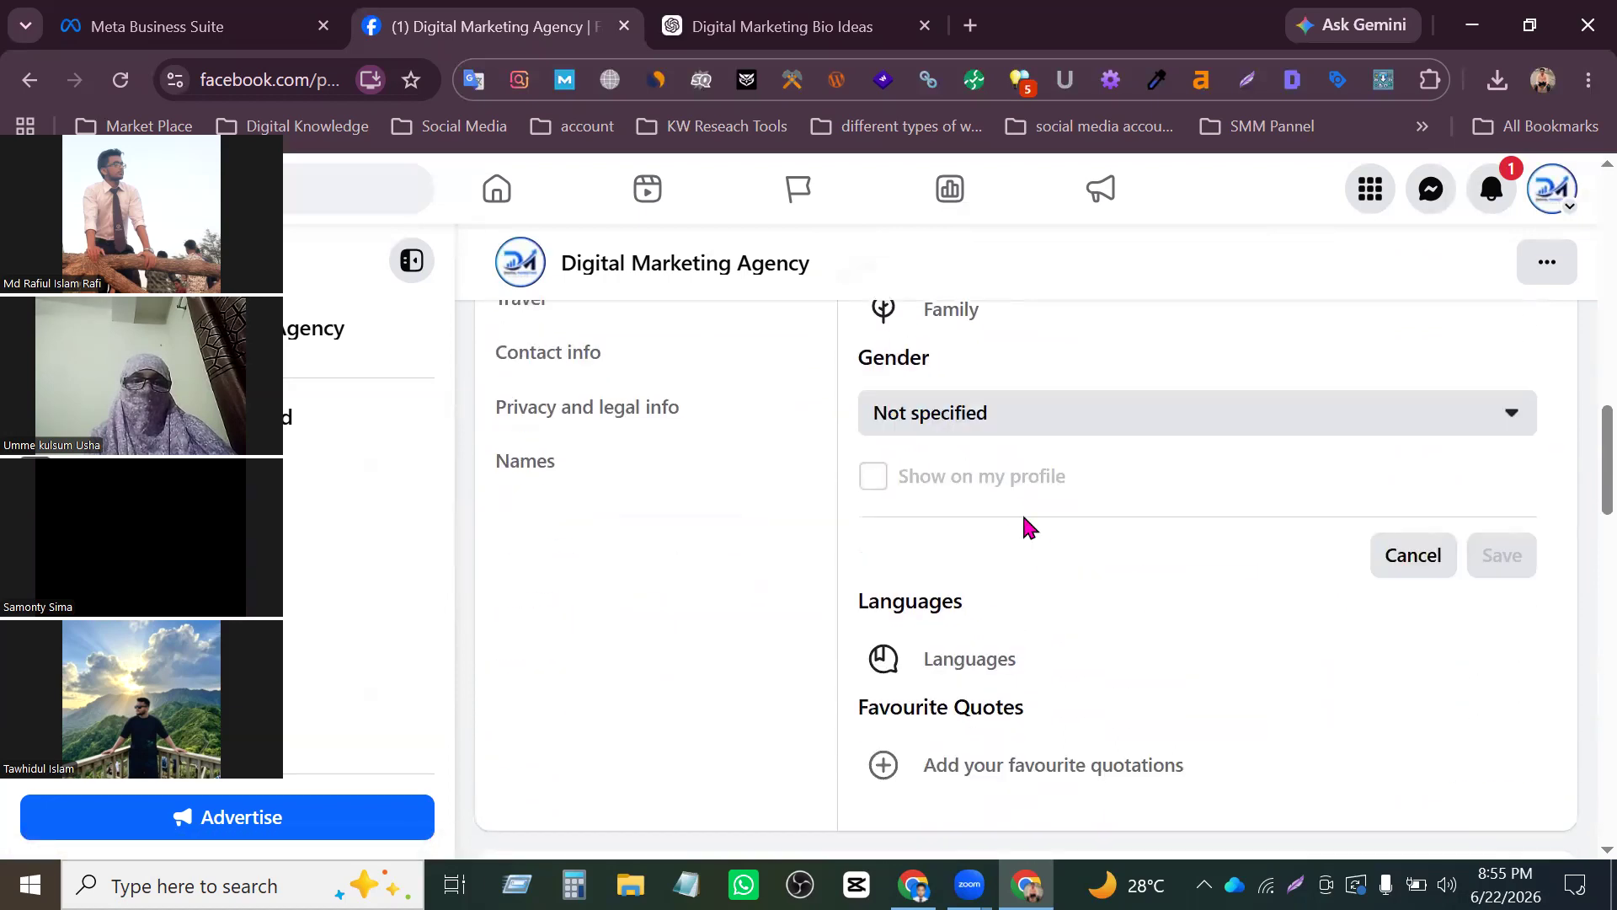
pyautogui.click(1021, 419)
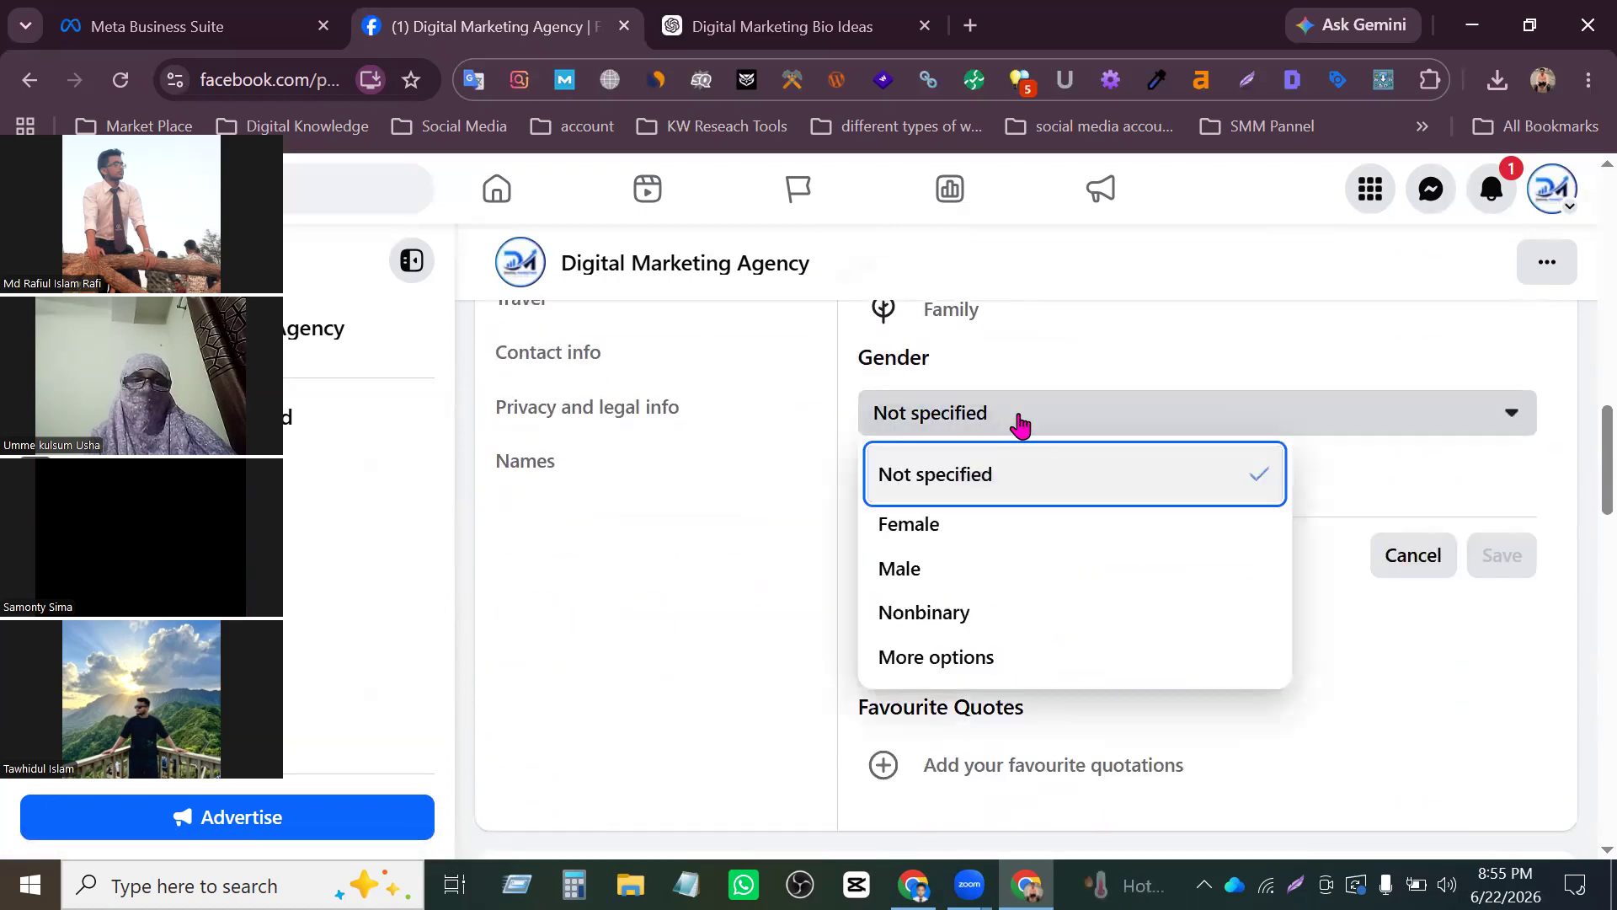
pyautogui.click(926, 572)
pyautogui.click(1496, 564)
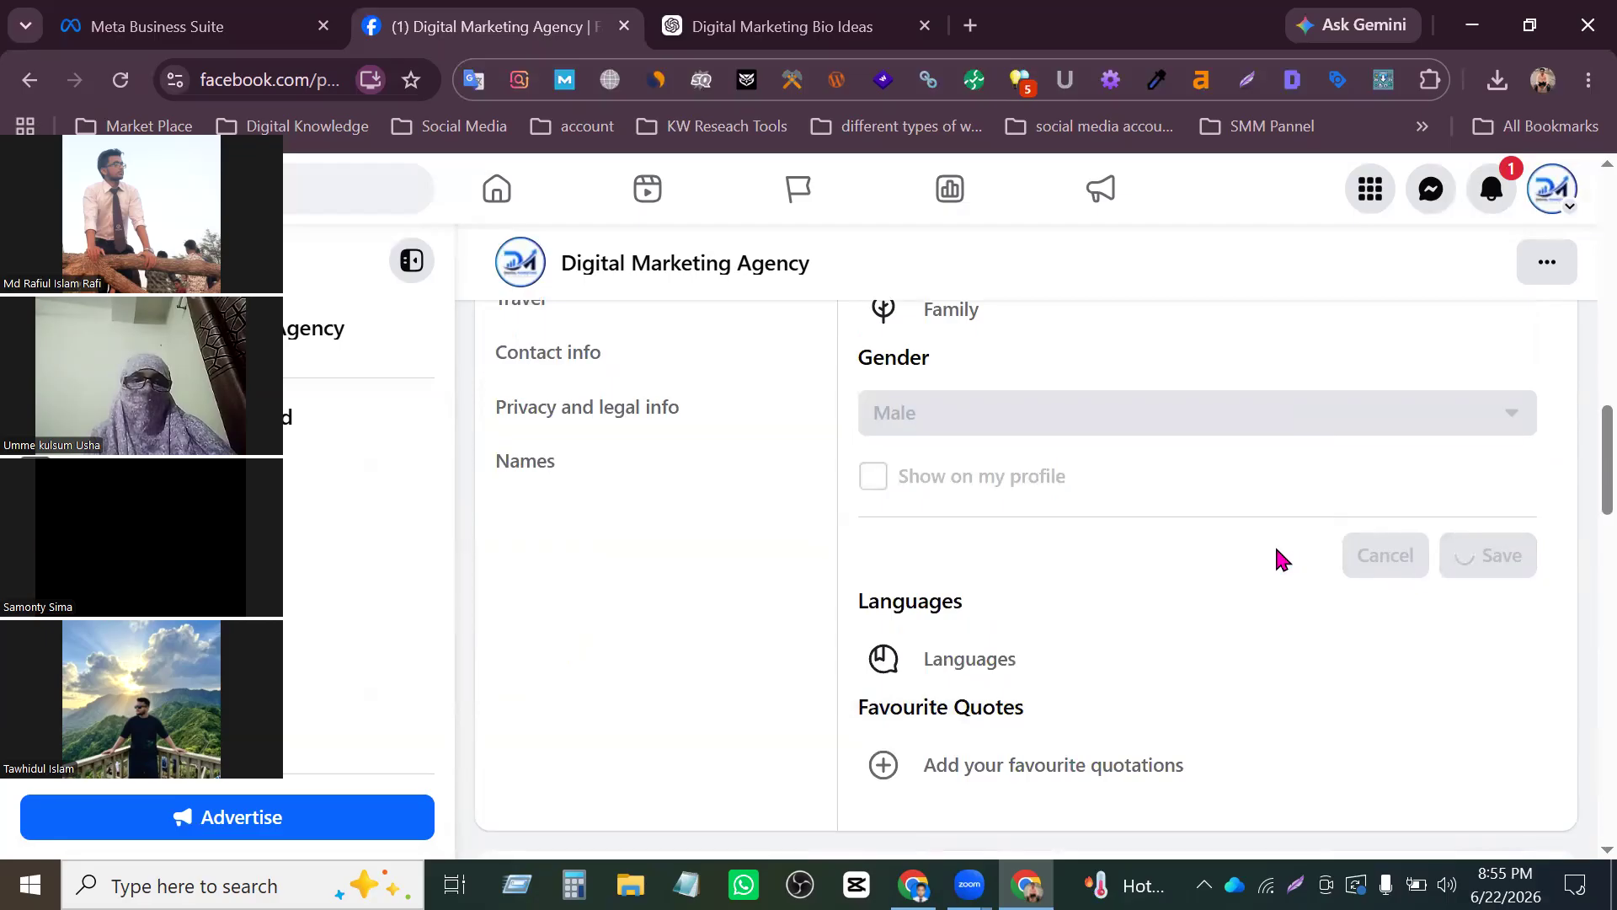
# - Open the pronouns for editing and choose he/him as the way Facebook refers to the Page
pyautogui.scroll(-2, 1276, 558)
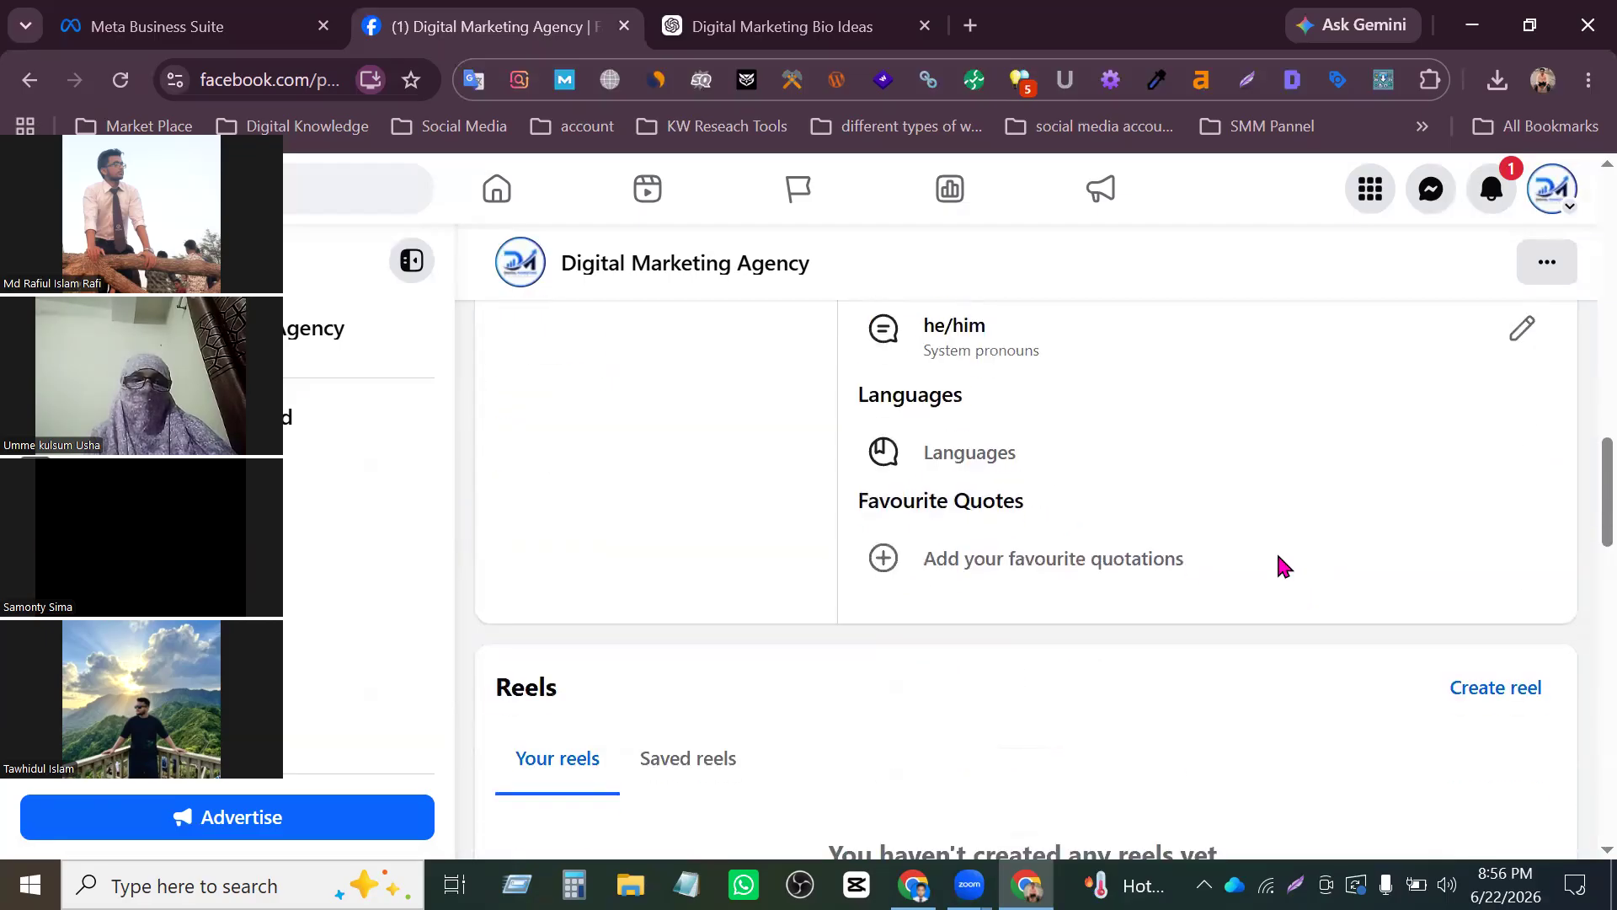
pyautogui.click(1521, 345)
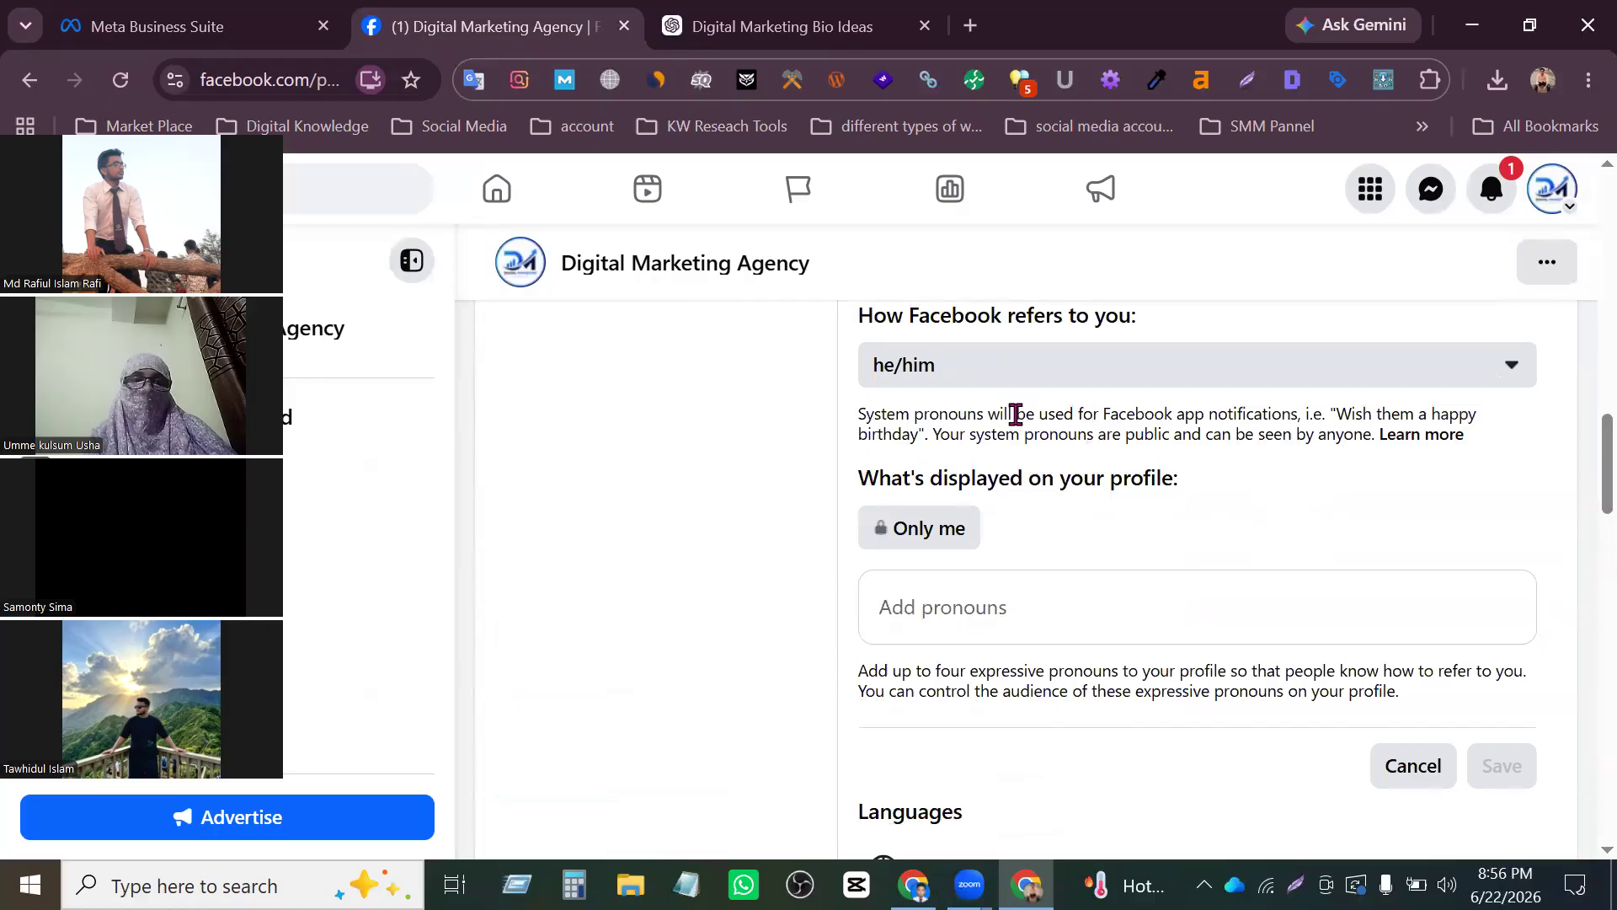
pyautogui.click(934, 371)
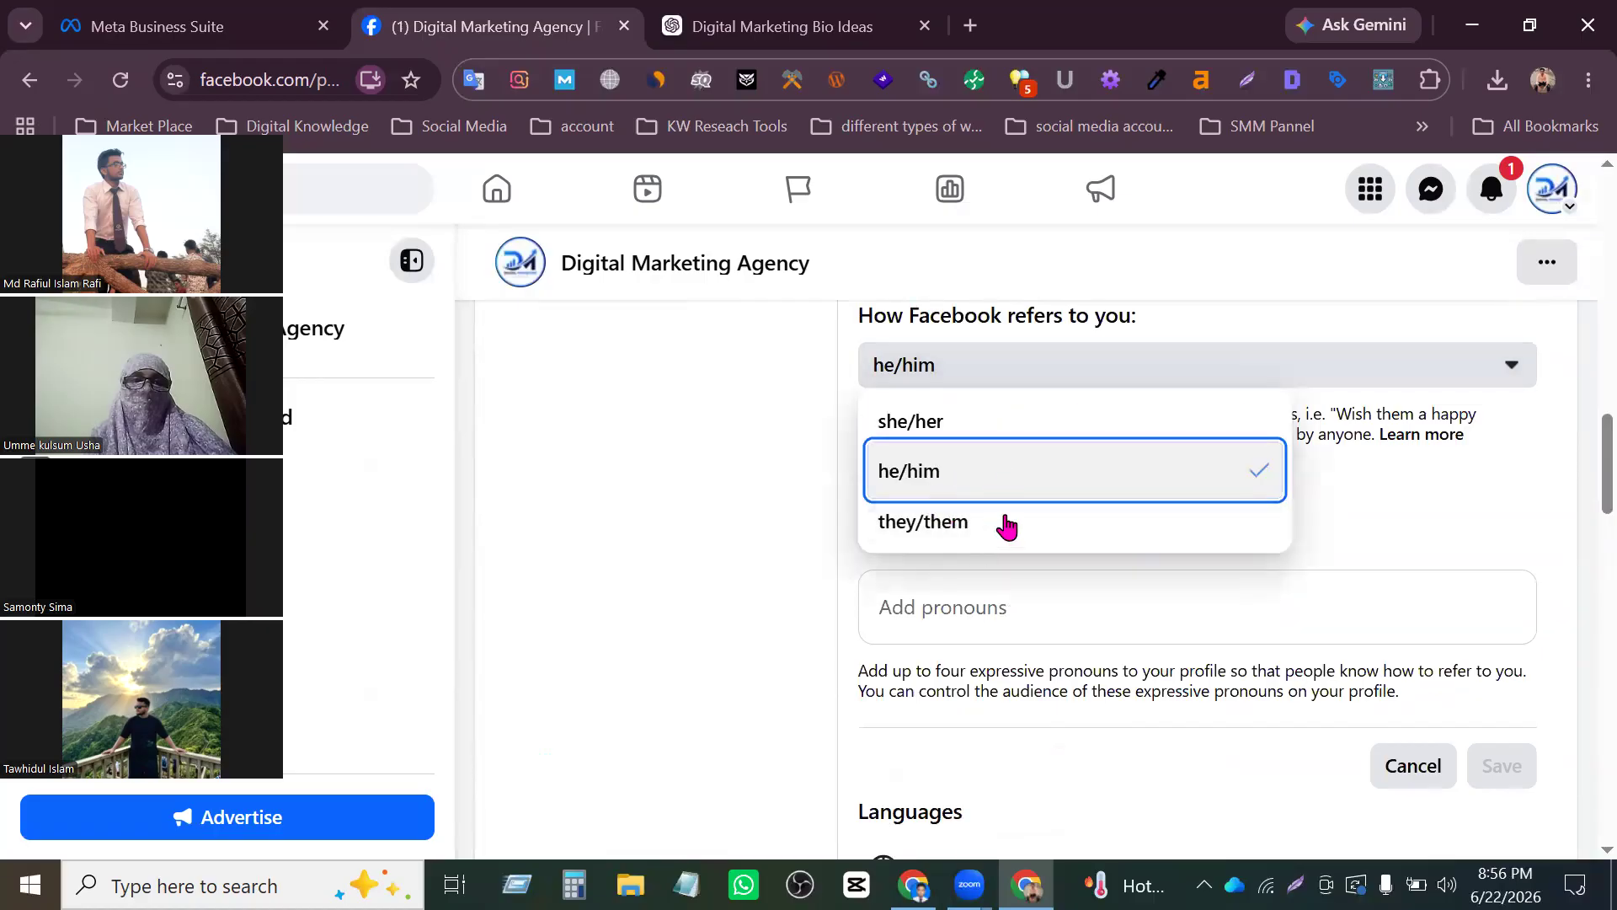
pyautogui.click(1014, 468)
pyautogui.scroll(-5, 1073, 599)
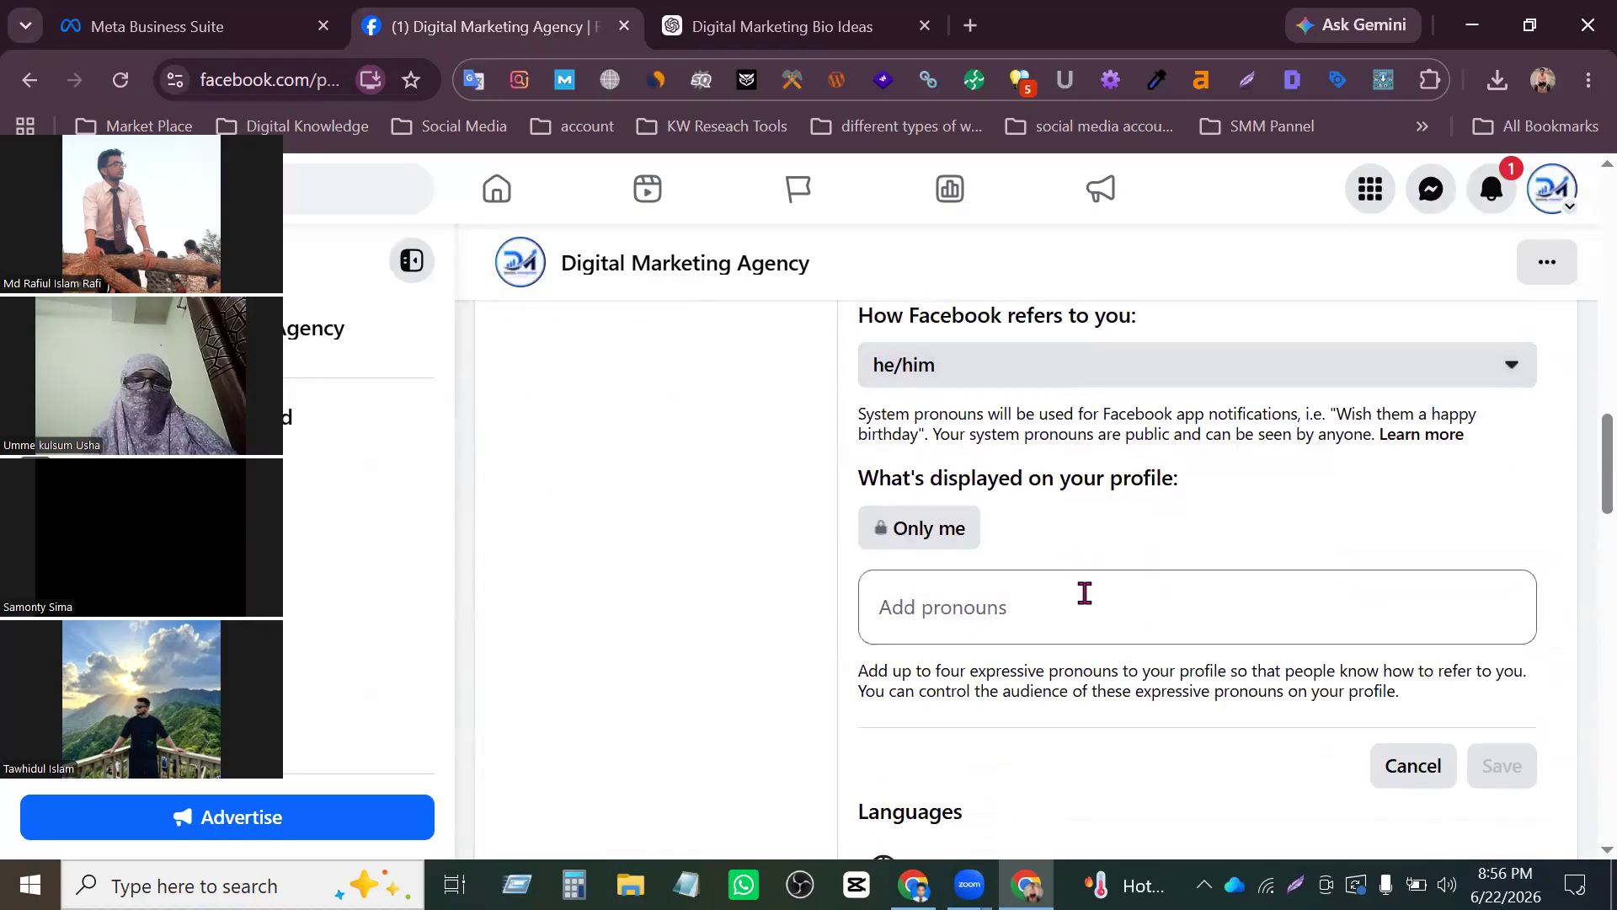
pyautogui.scroll(13, 769, 534)
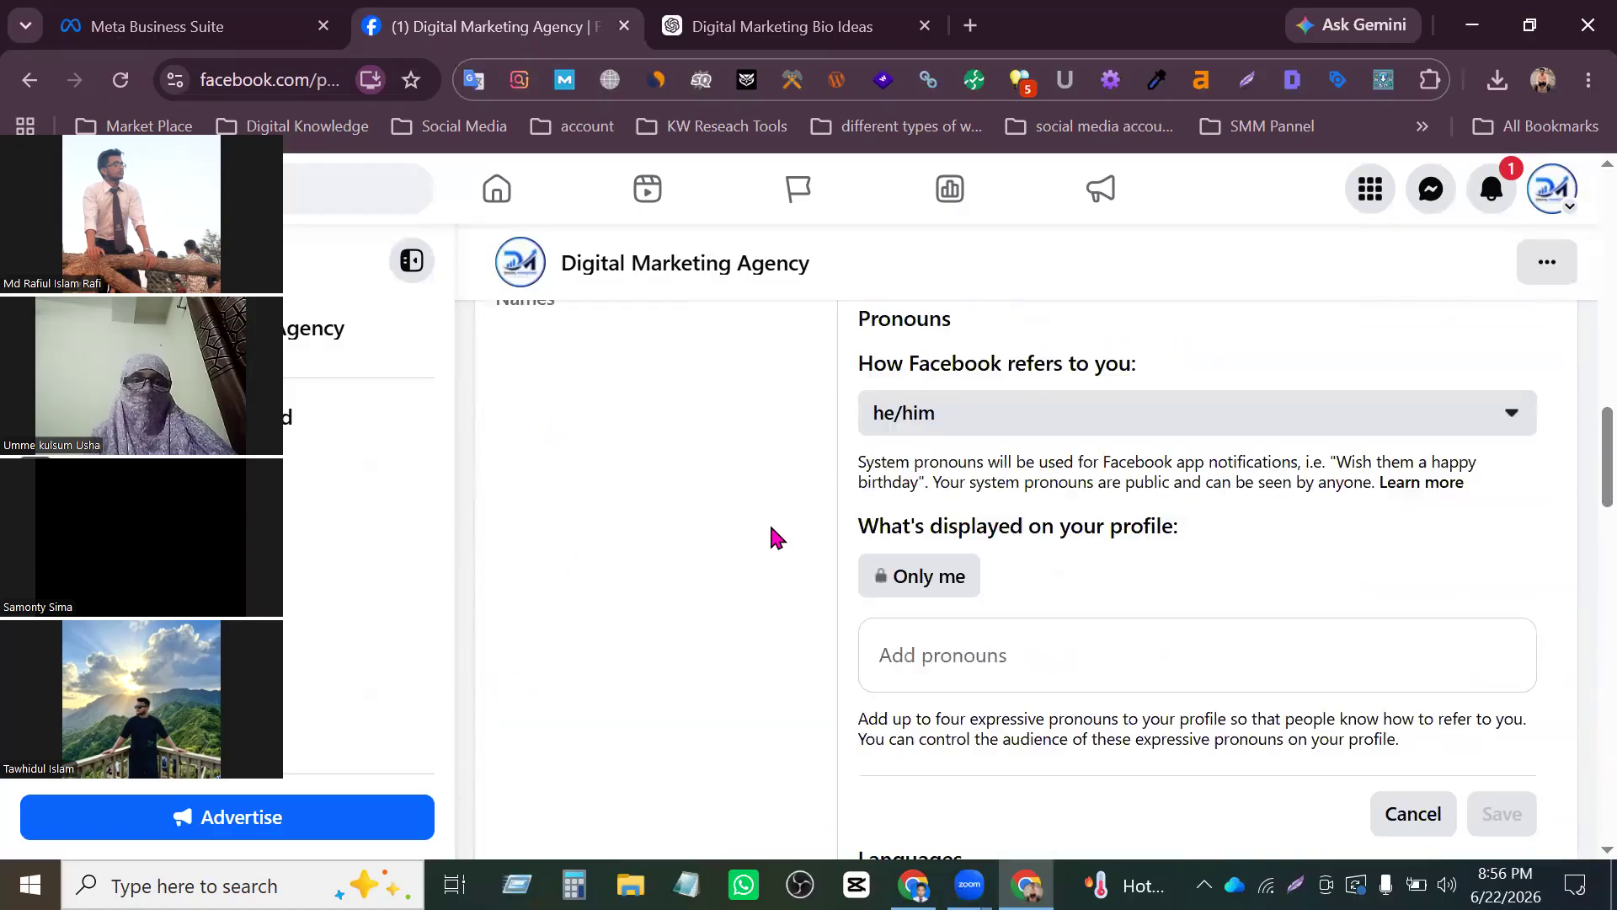
# - Open the address for editing in the Page's Details section and examine its city, postcode, neighbourhood and map fields
pyautogui.scroll(1, 758, 556)
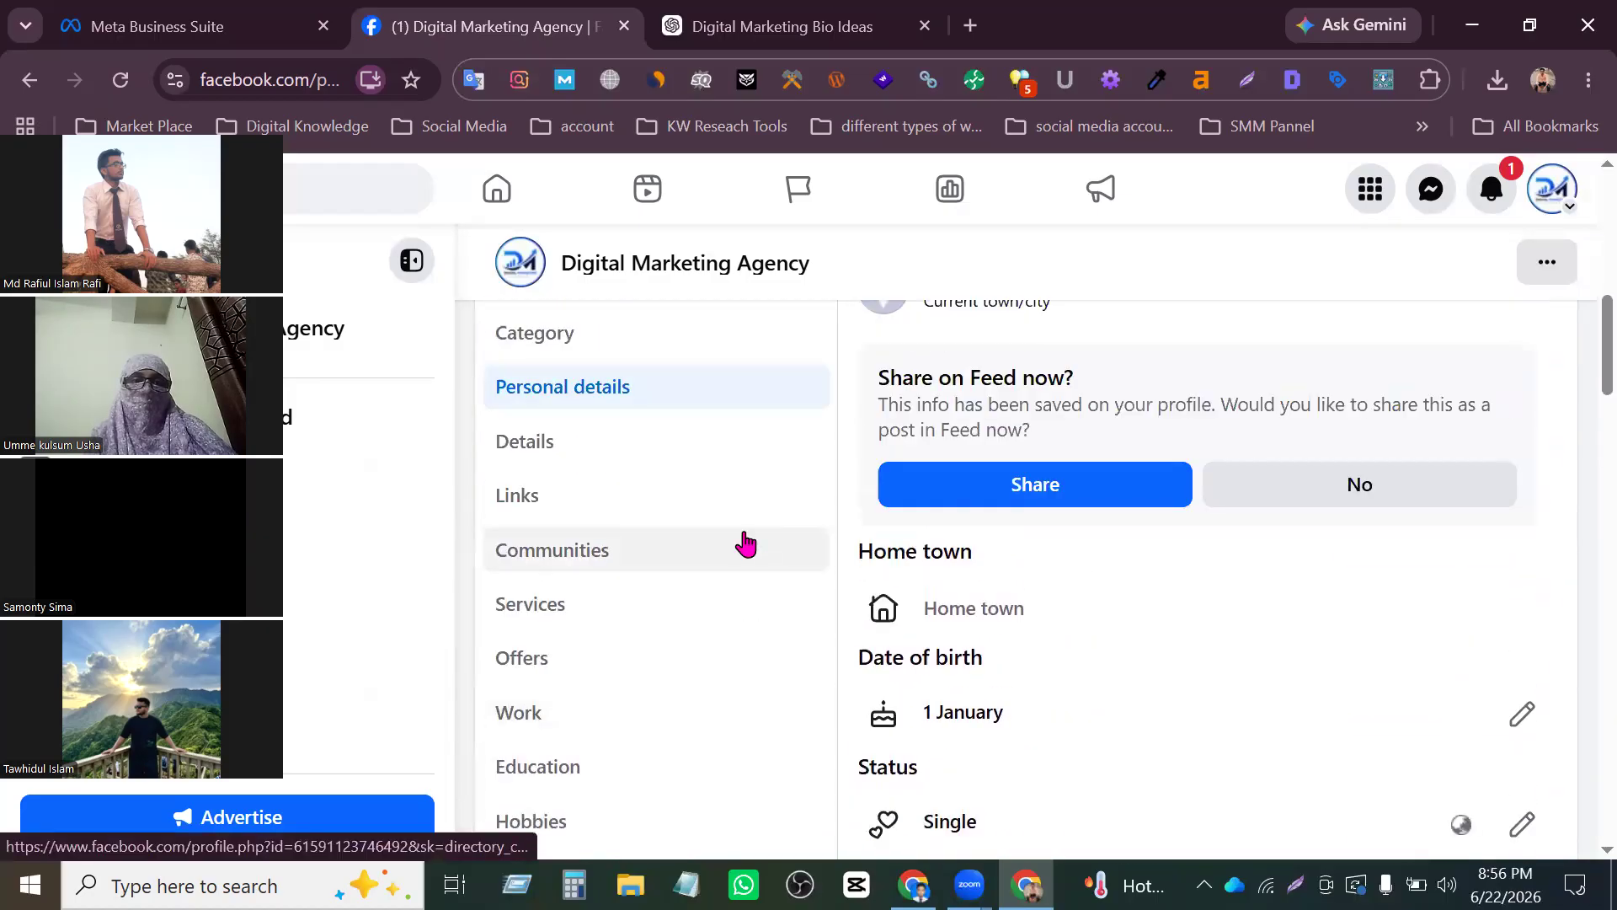
pyautogui.click(628, 446)
pyautogui.scroll(2, 1071, 505)
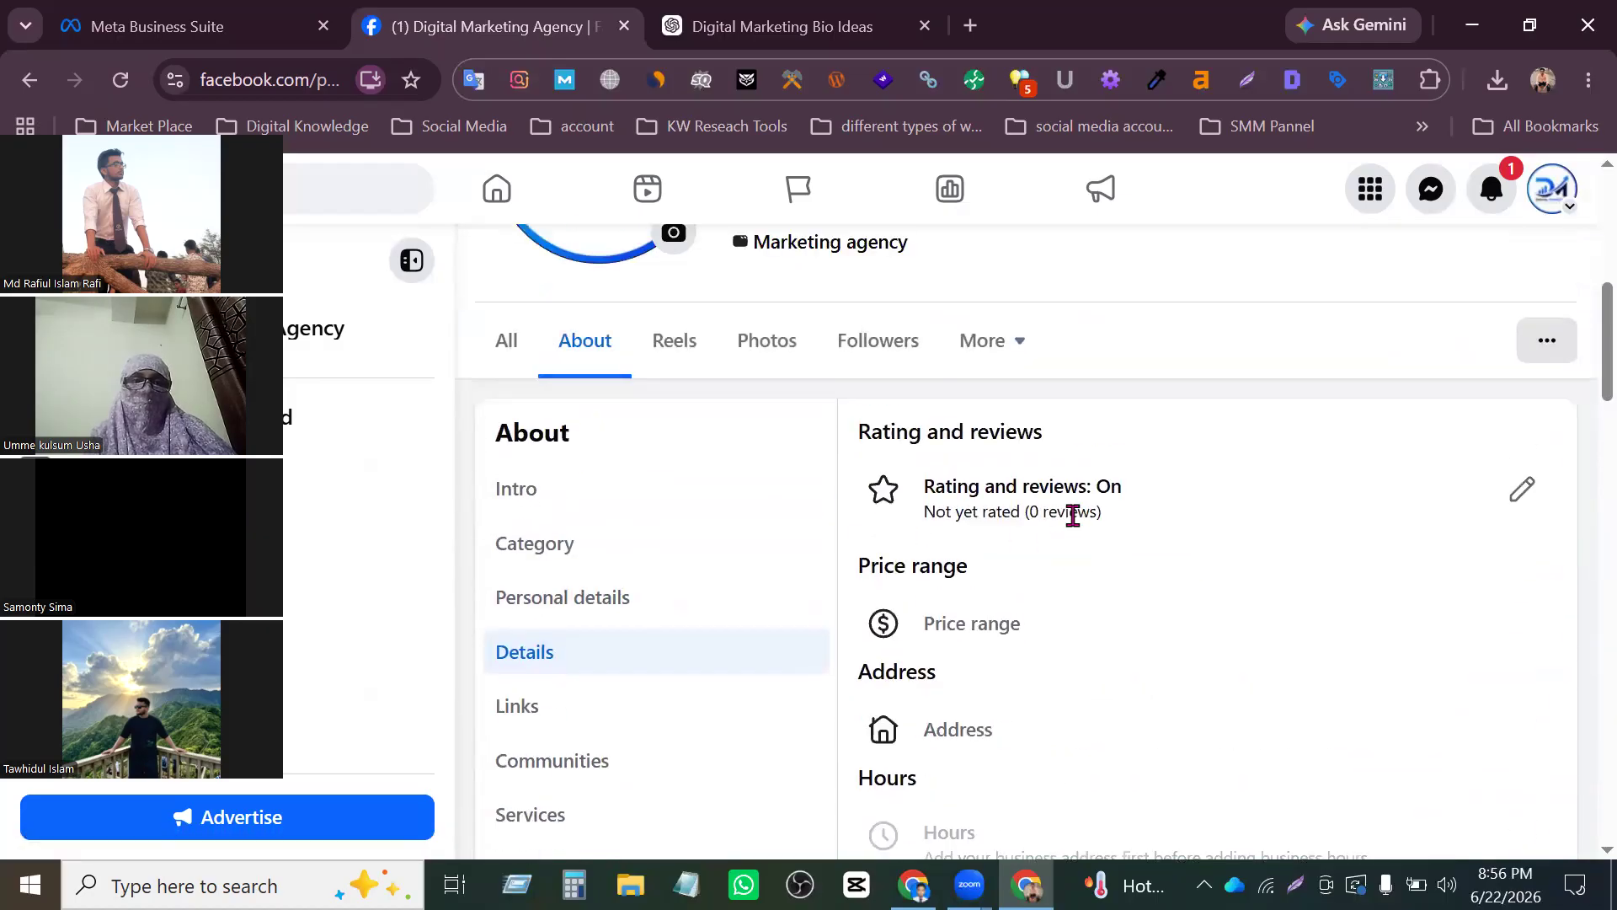
pyautogui.scroll(-2, 1062, 531)
pyautogui.click(986, 531)
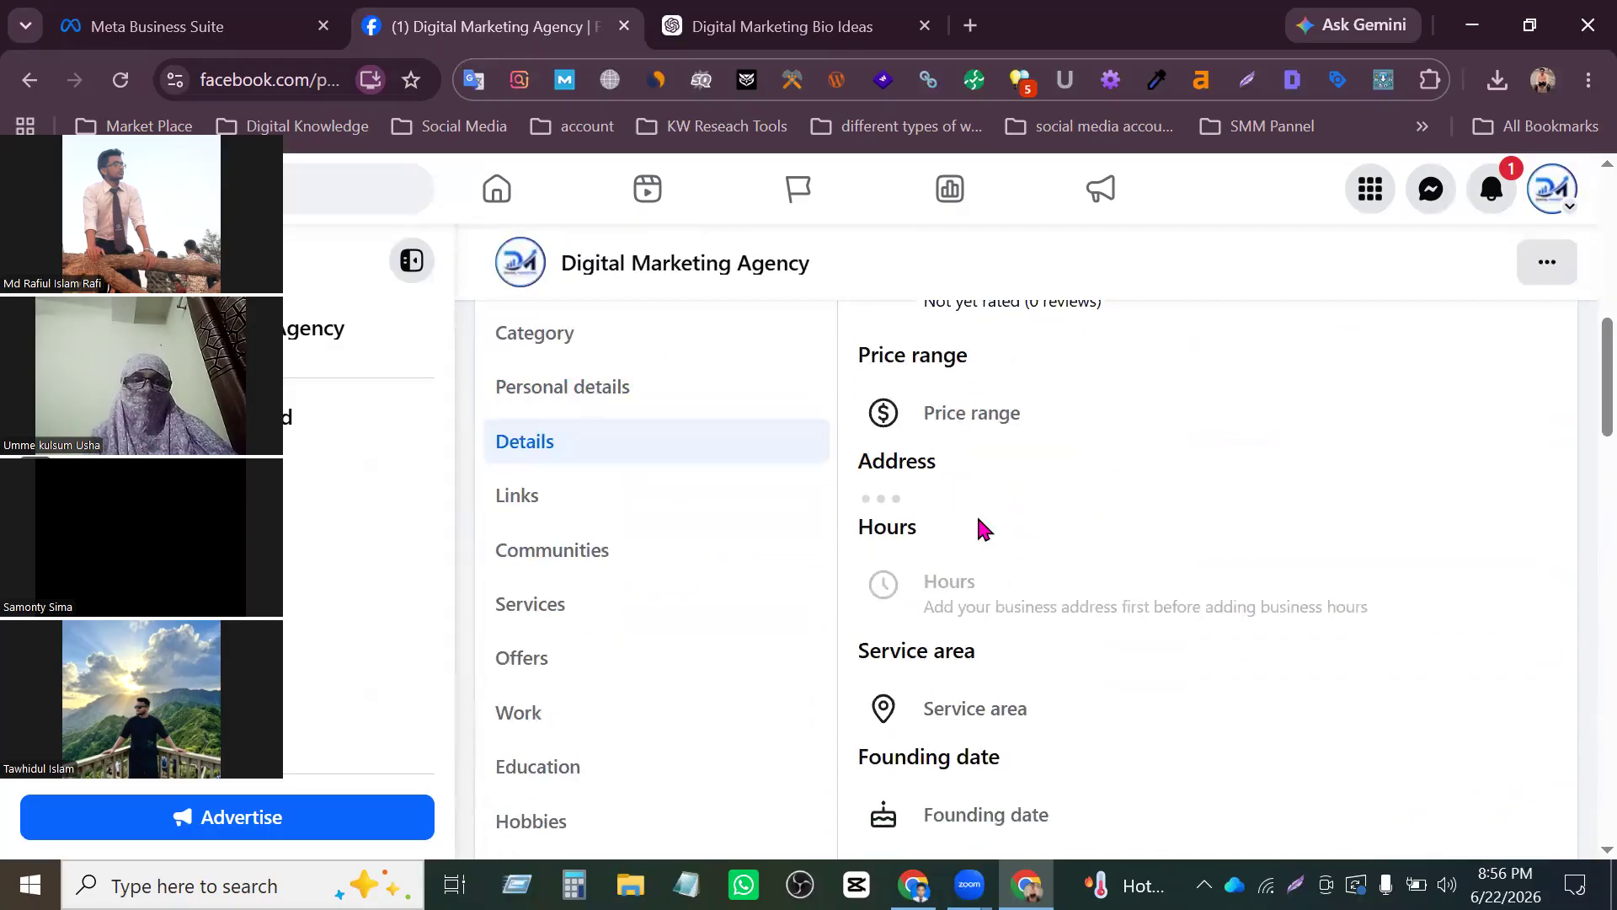
pyautogui.scroll(2, 989, 528)
pyautogui.scroll(-5, 990, 528)
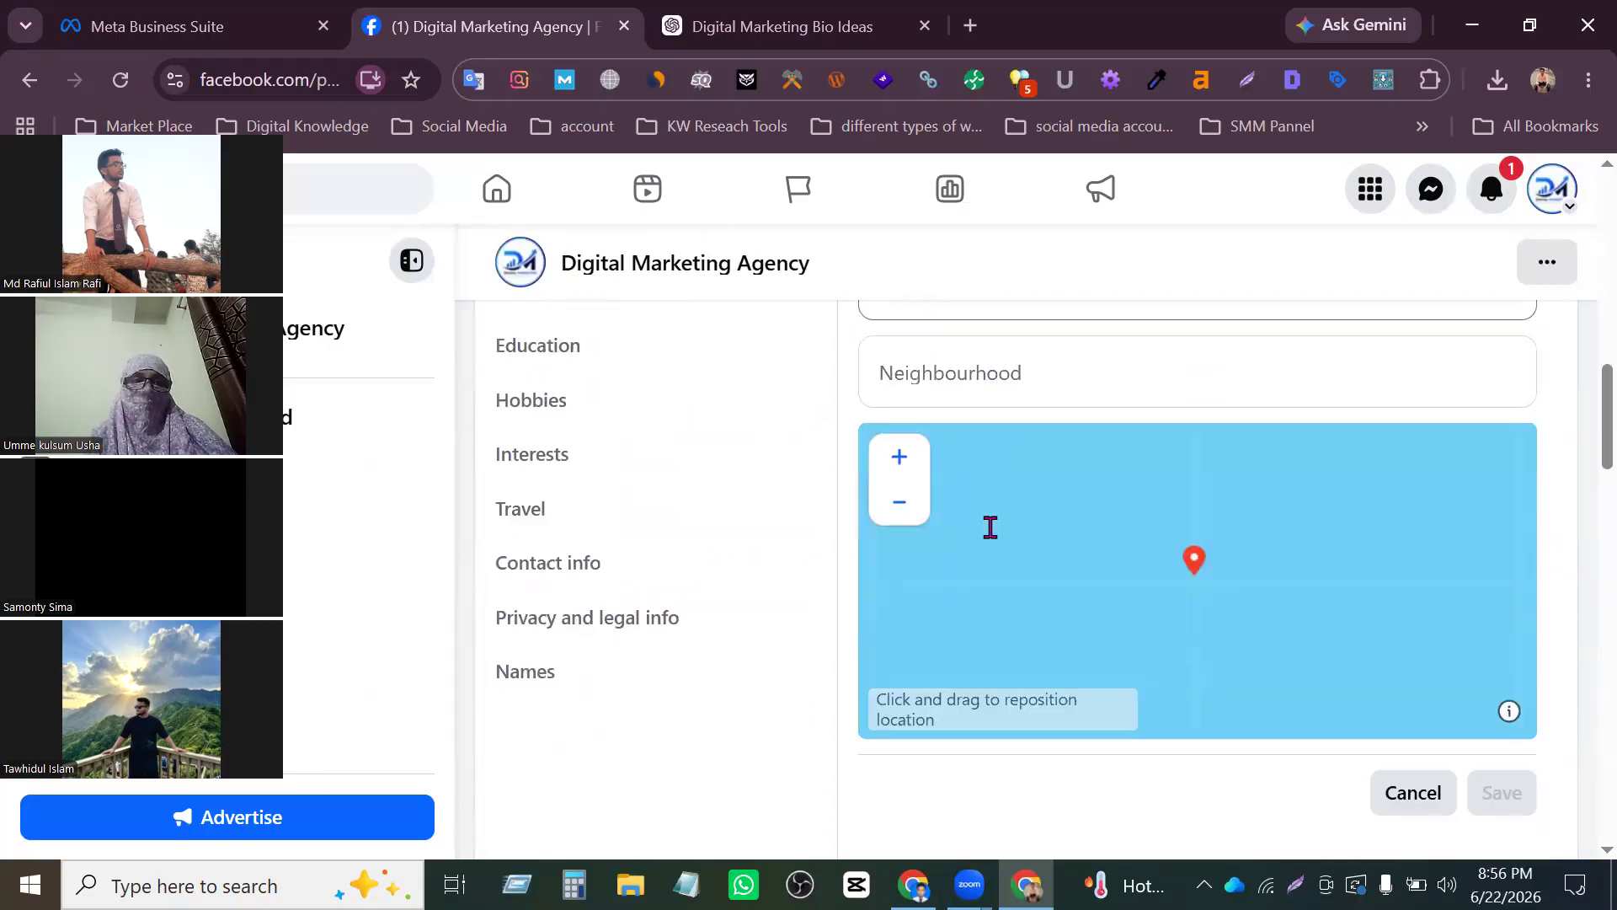
pyautogui.scroll(5, 950, 368)
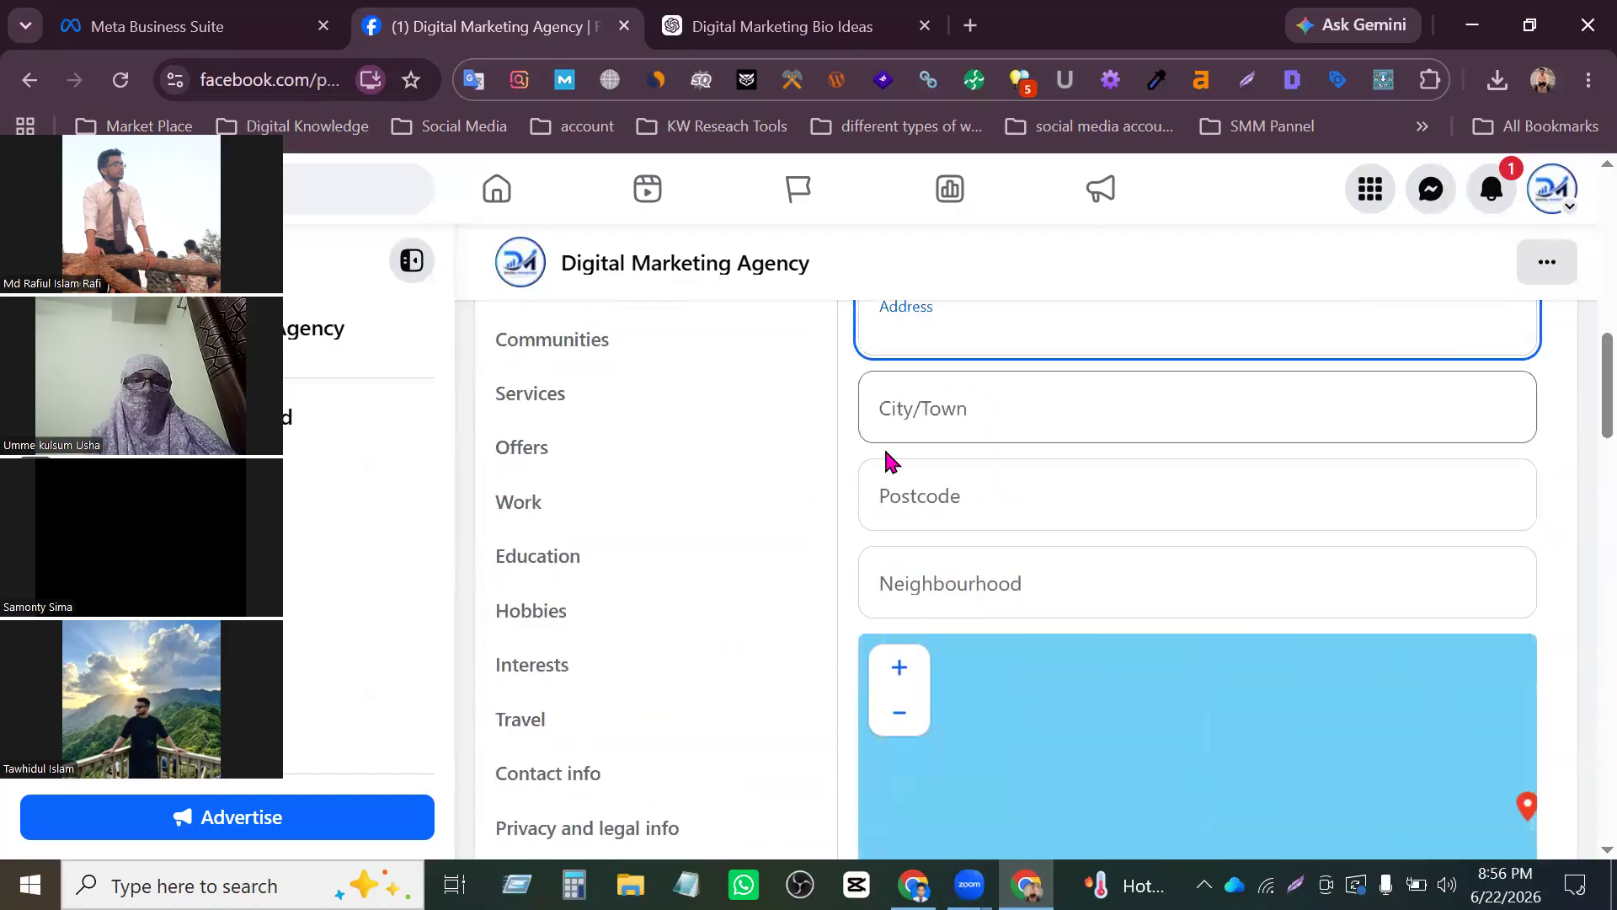
# - Open the Links section of the Page's About information and start a new link entry
pyautogui.click(552, 500)
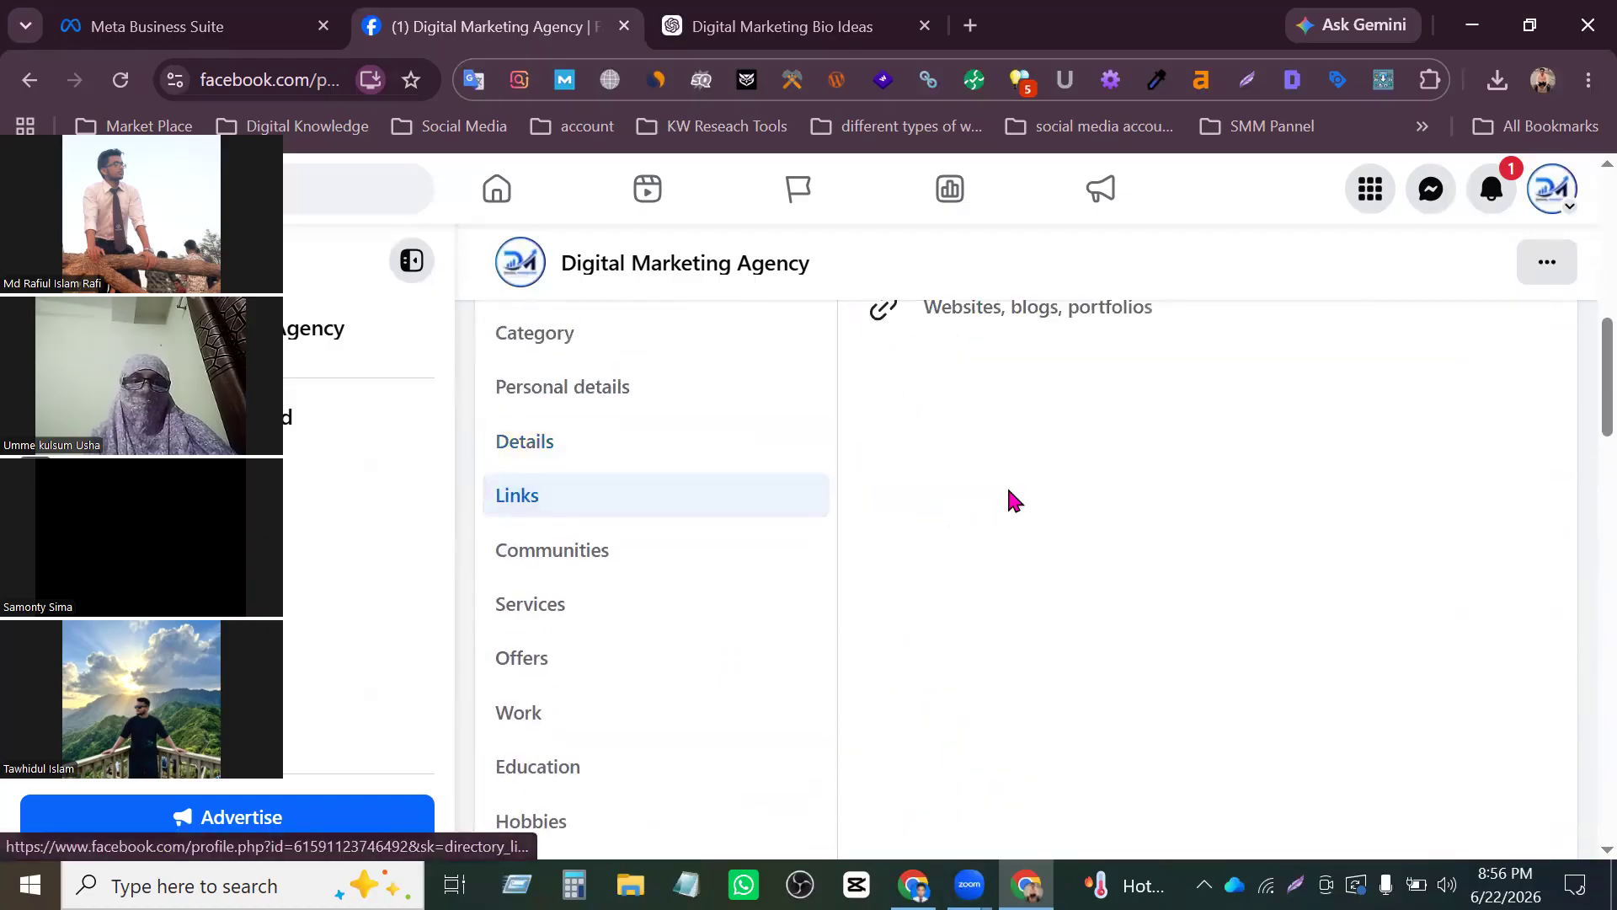
pyautogui.click(1110, 517)
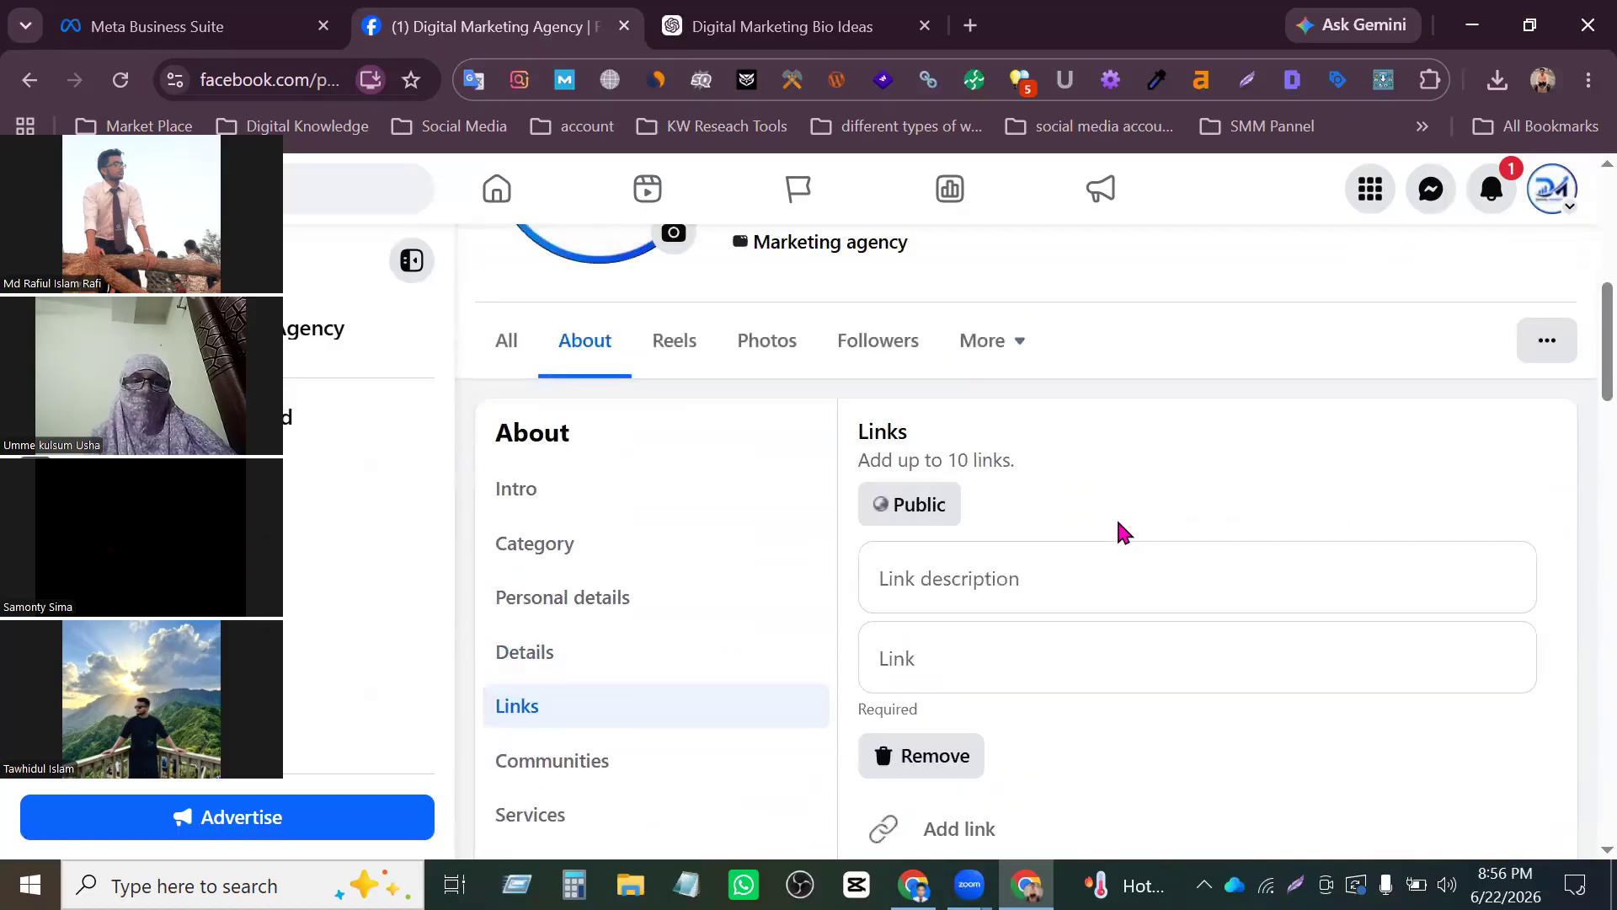
pyautogui.scroll(-3, 1087, 546)
pyautogui.click(972, 461)
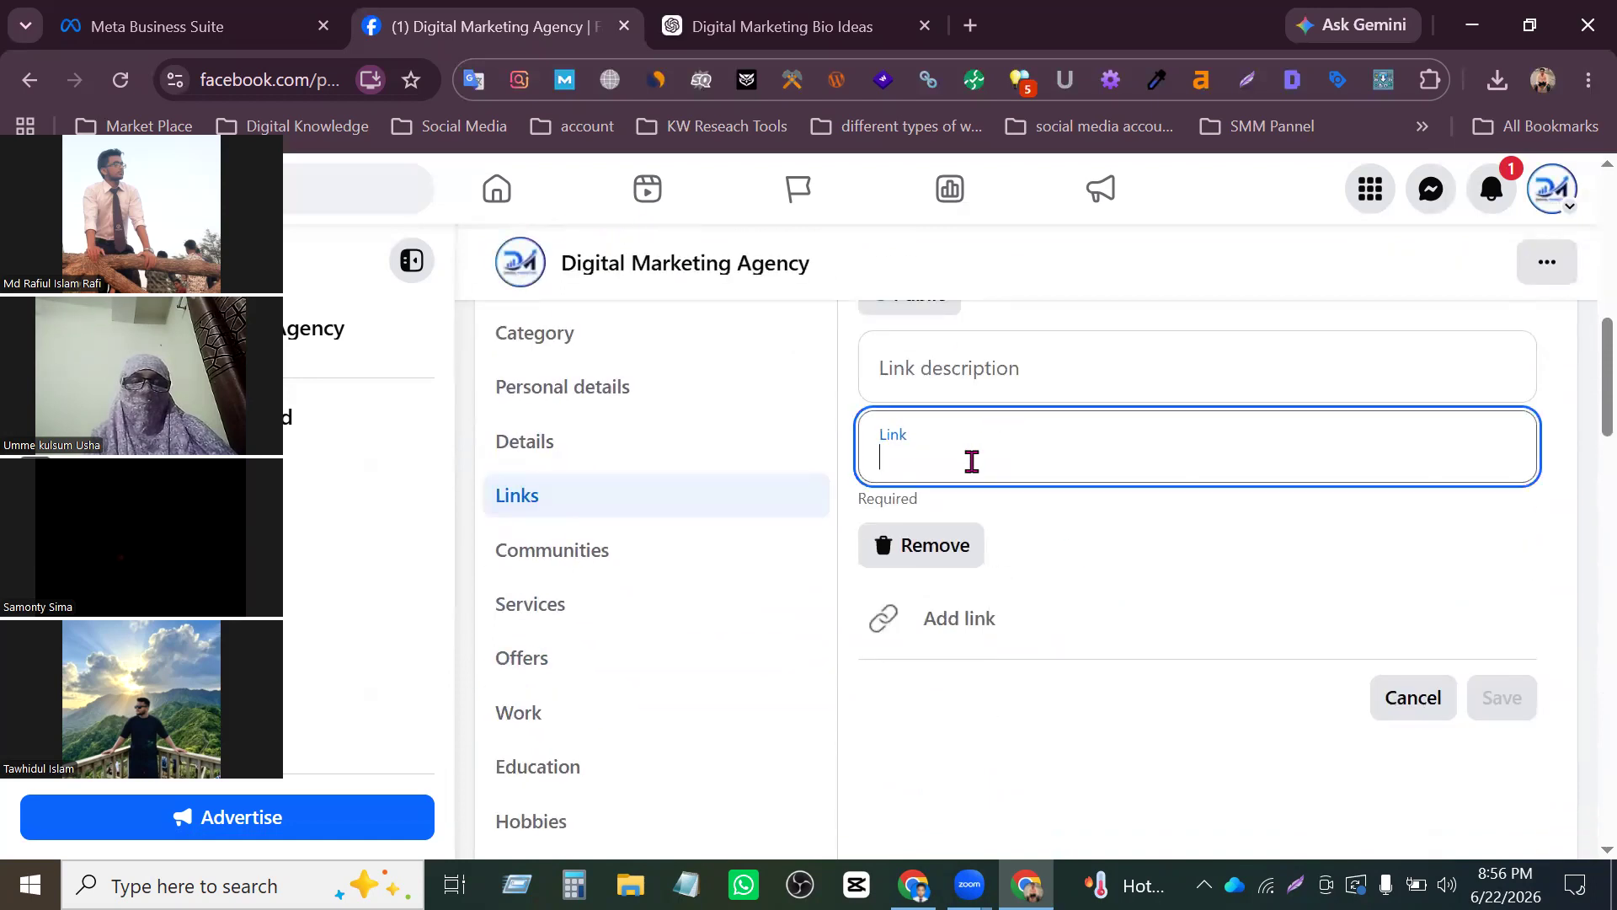
pyautogui.click(994, 368)
pyautogui.click(967, 452)
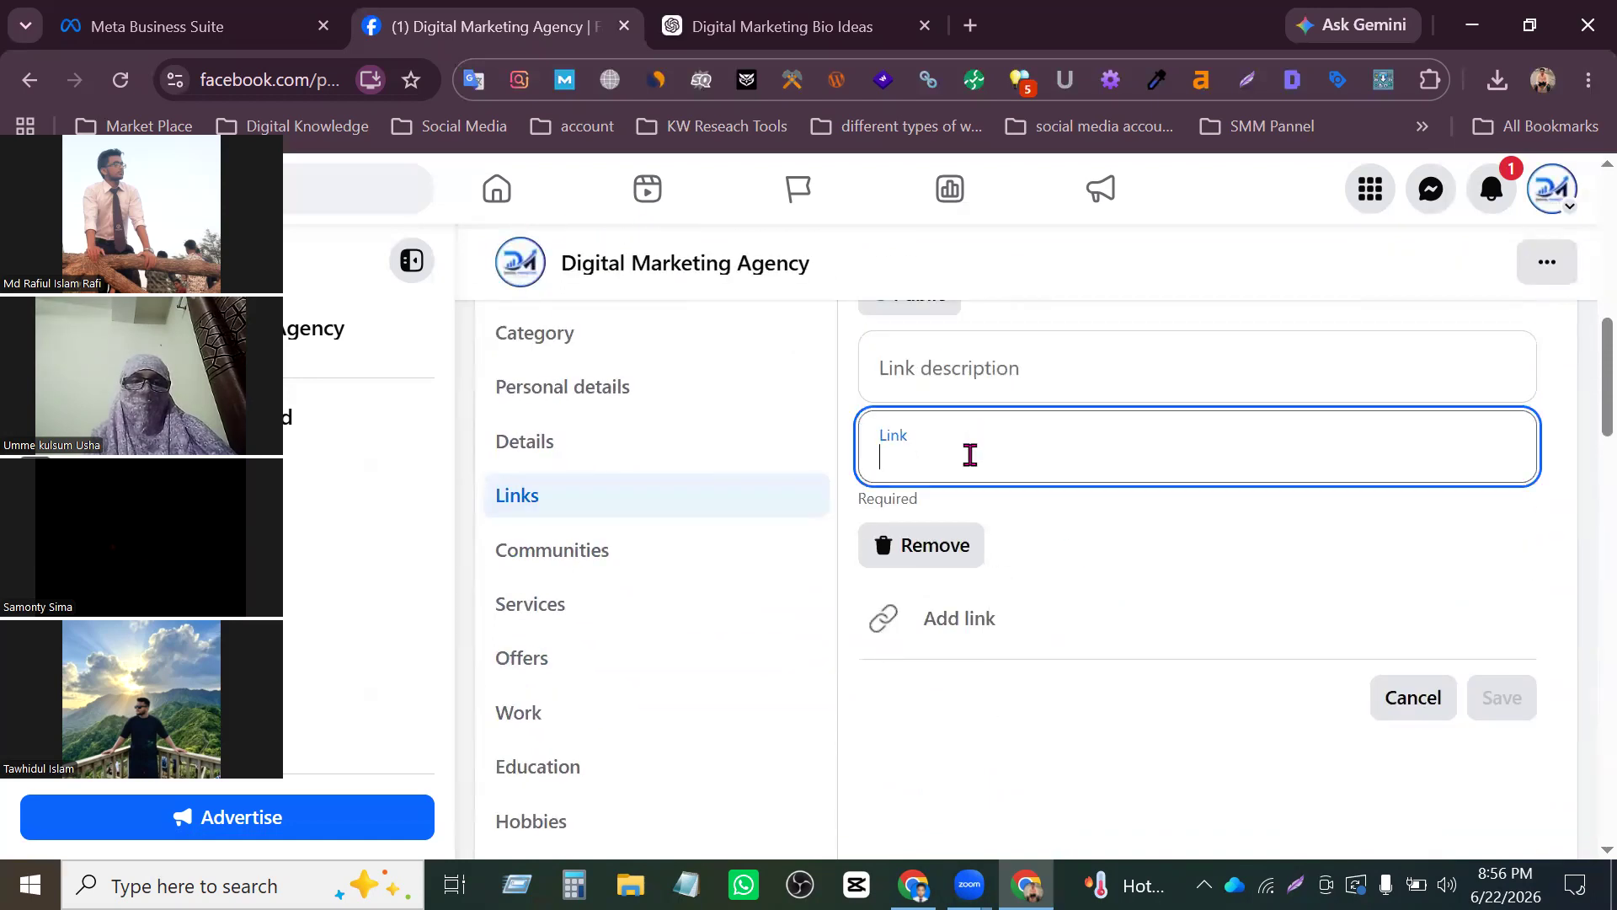
# - Copy the website address mrafiseo.com from a new browser tab, enter it as the Page's link and save it
pyautogui.click(970, 25)
pyautogui.write('m')
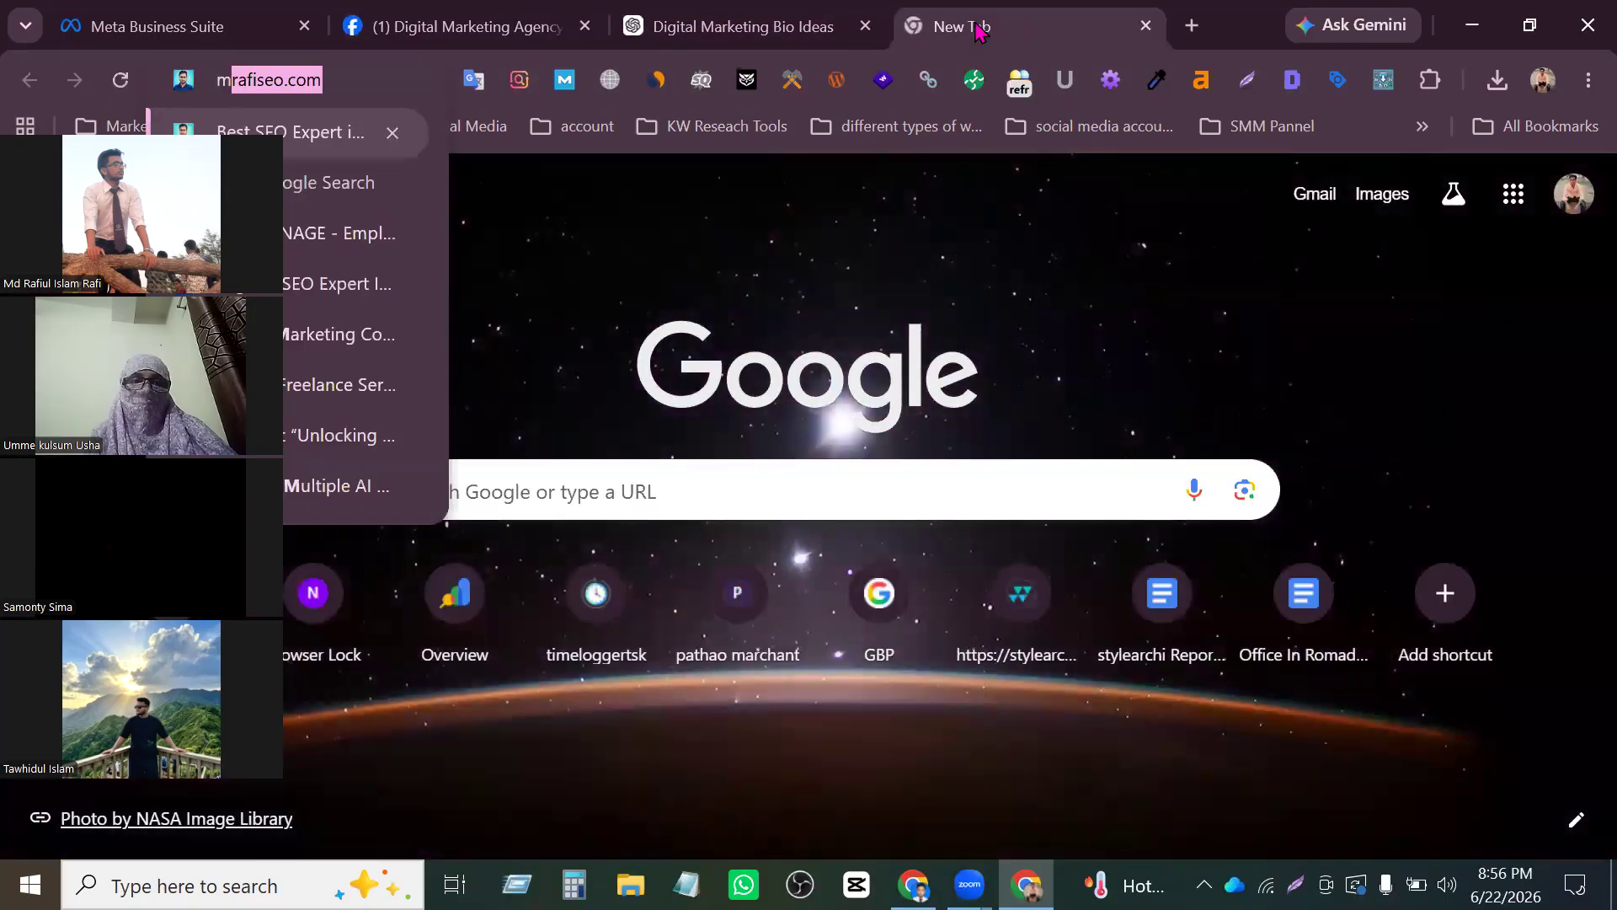
pyautogui.hotkey('ctrl', 'a')
pyautogui.hotkey('ctrl', 'c')
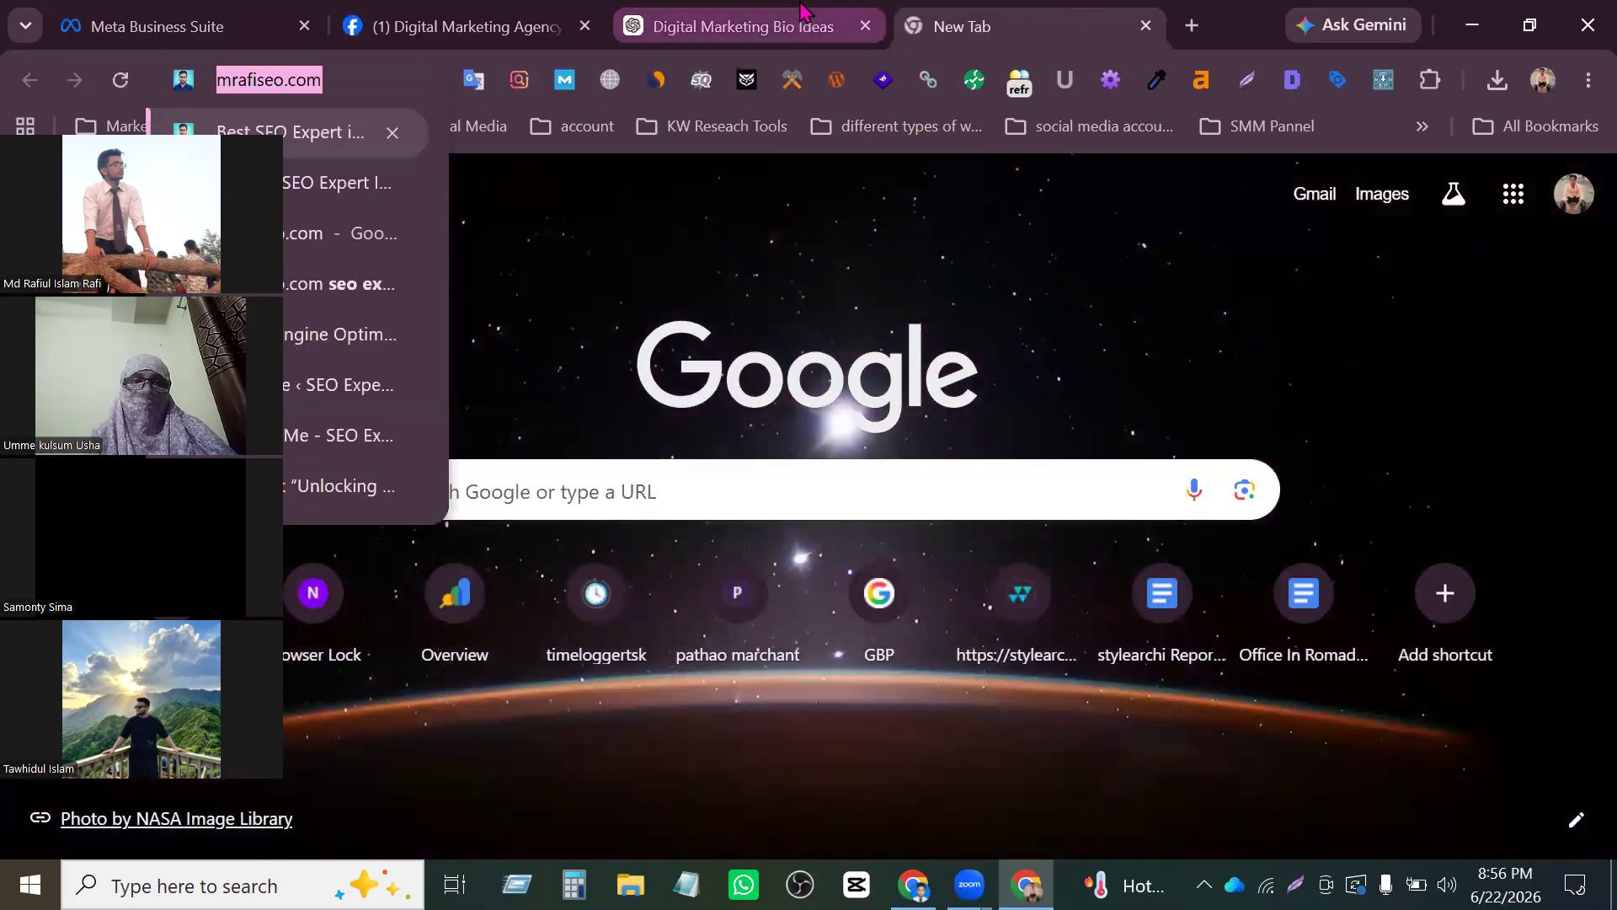
pyautogui.click(846, 27)
pyautogui.click(467, 27)
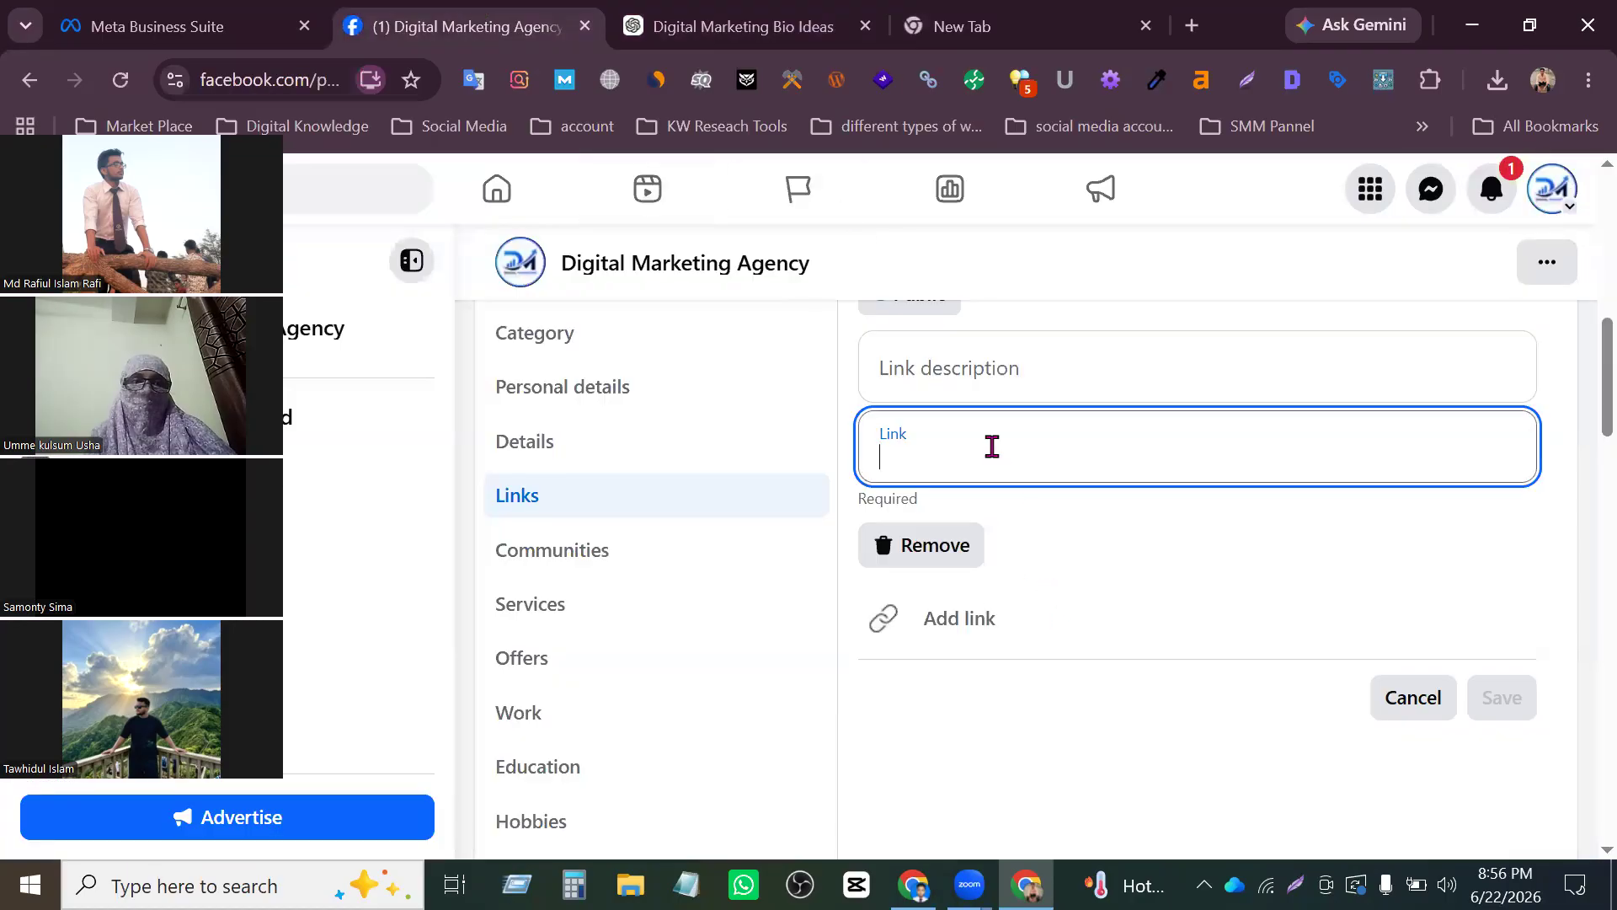
pyautogui.hotkey('ctrl', 'v')
pyautogui.click(1491, 677)
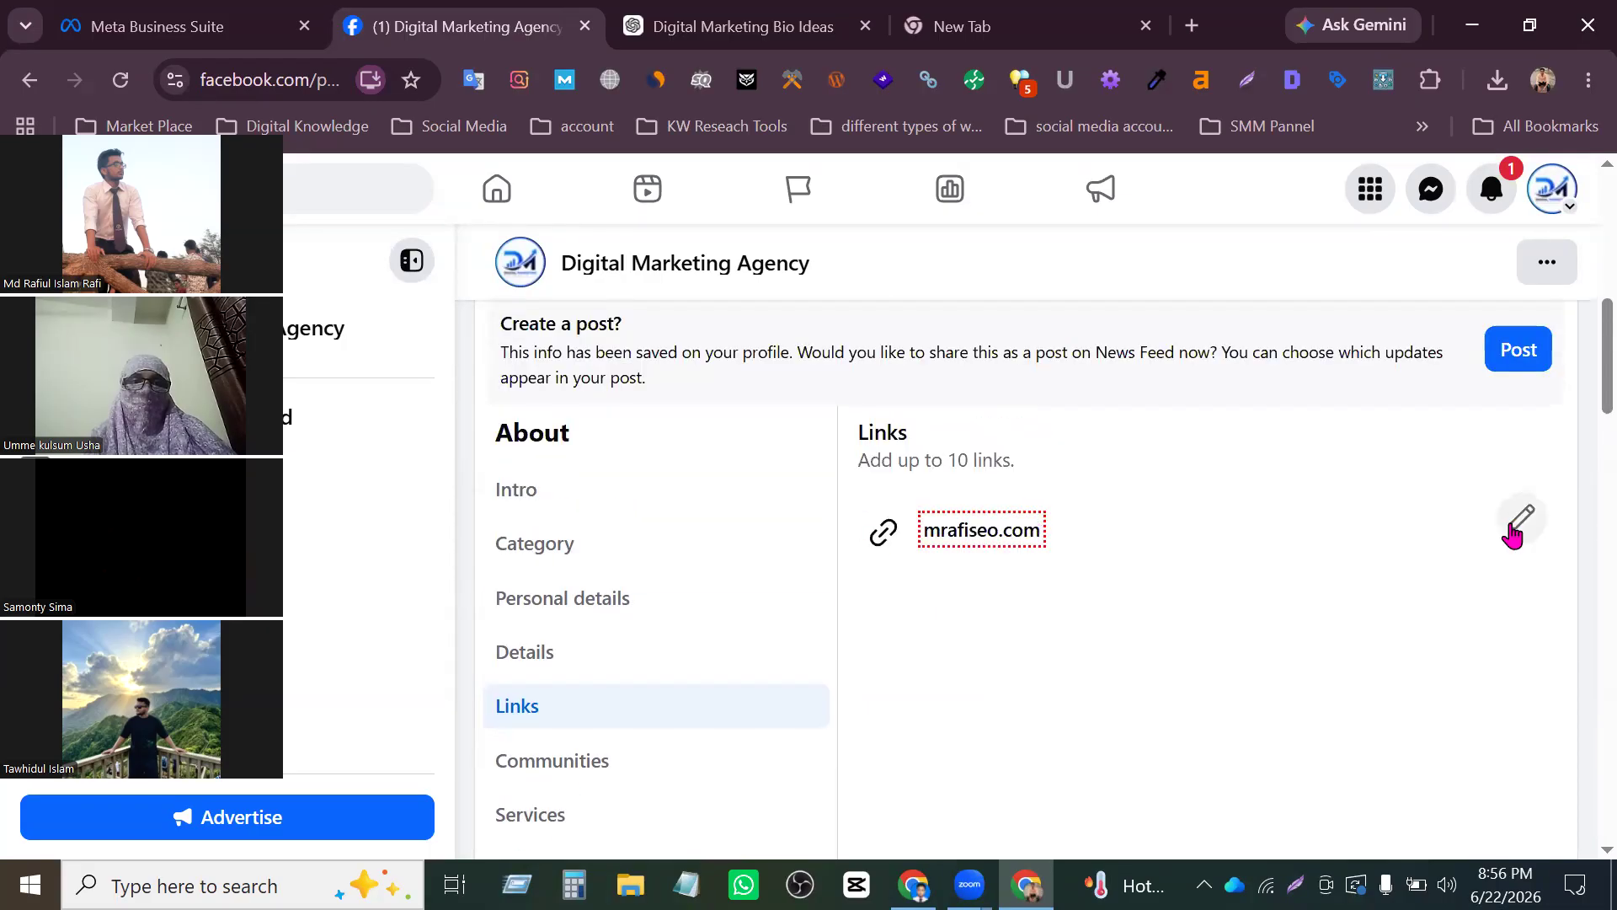
# - Reopen the Page's links for editing, adding a second link entry and describing the mrafiseo.com link as "website"
pyautogui.click(1510, 533)
pyautogui.scroll(-2, 1053, 636)
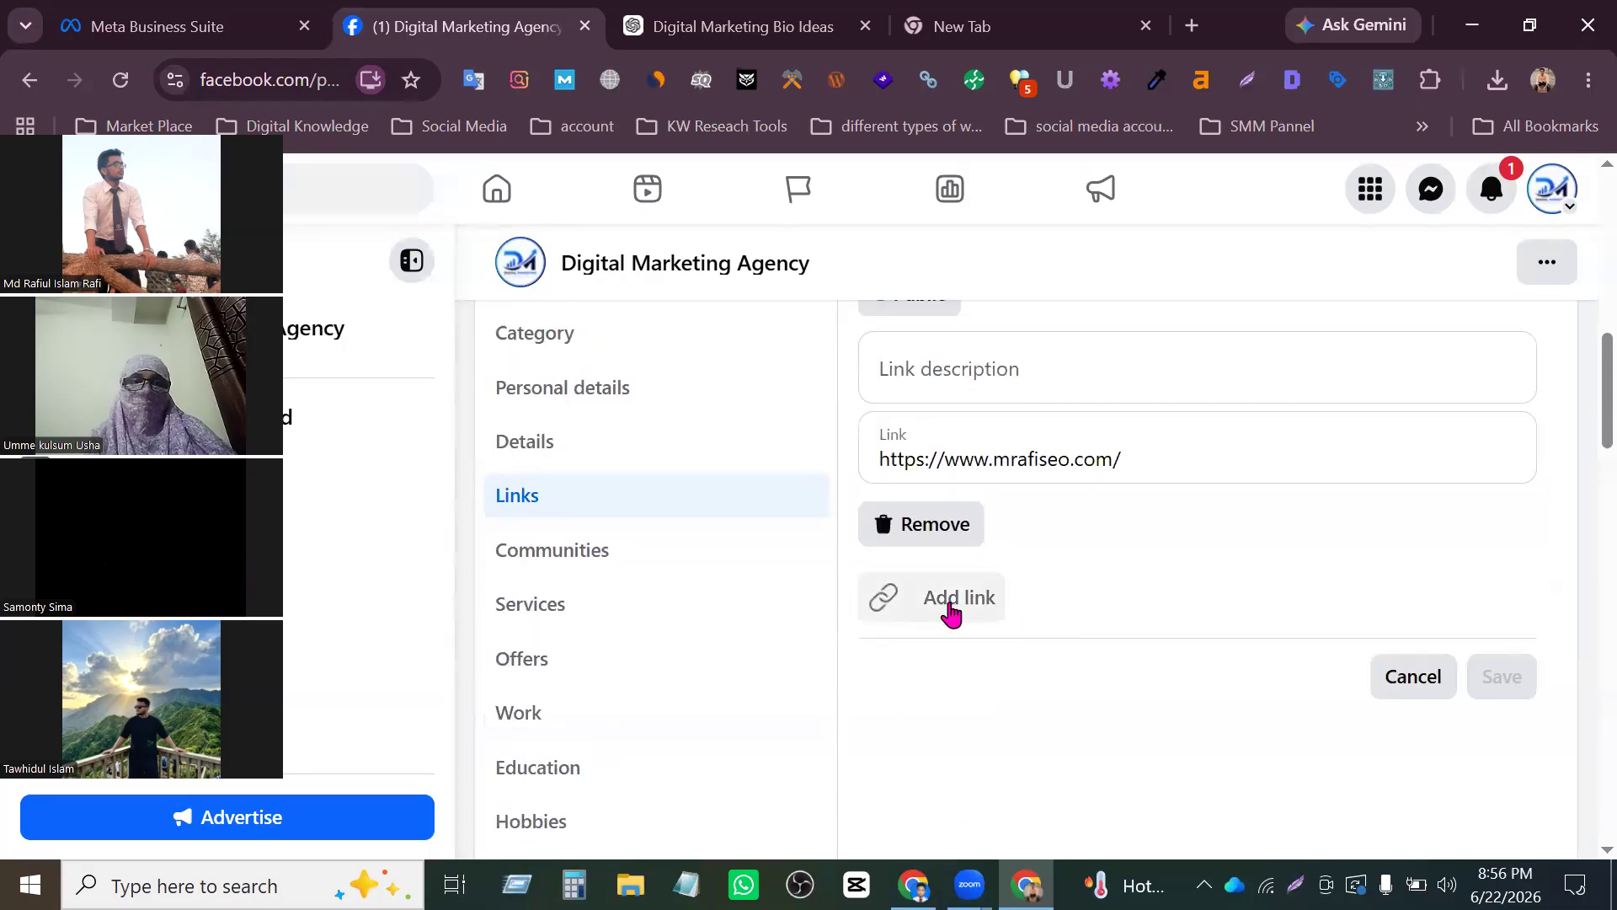
pyautogui.scroll(3, 982, 452)
pyautogui.scroll(-3, 1011, 573)
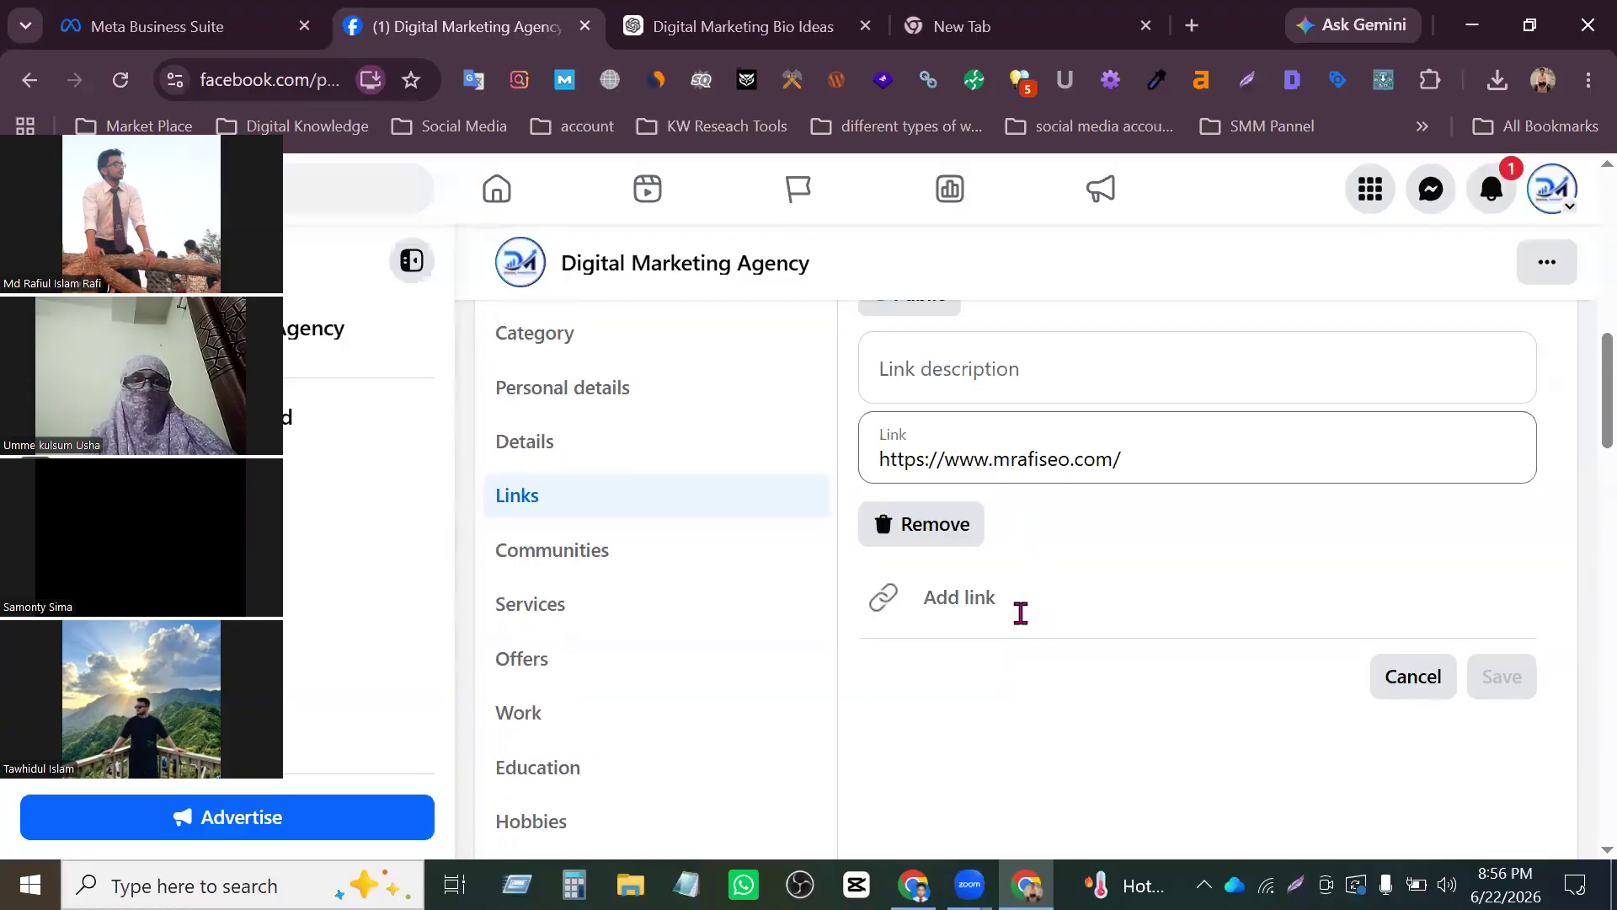
pyautogui.click(957, 592)
pyautogui.scroll(-2, 1029, 621)
pyautogui.click(964, 469)
pyautogui.scroll(2, 1001, 511)
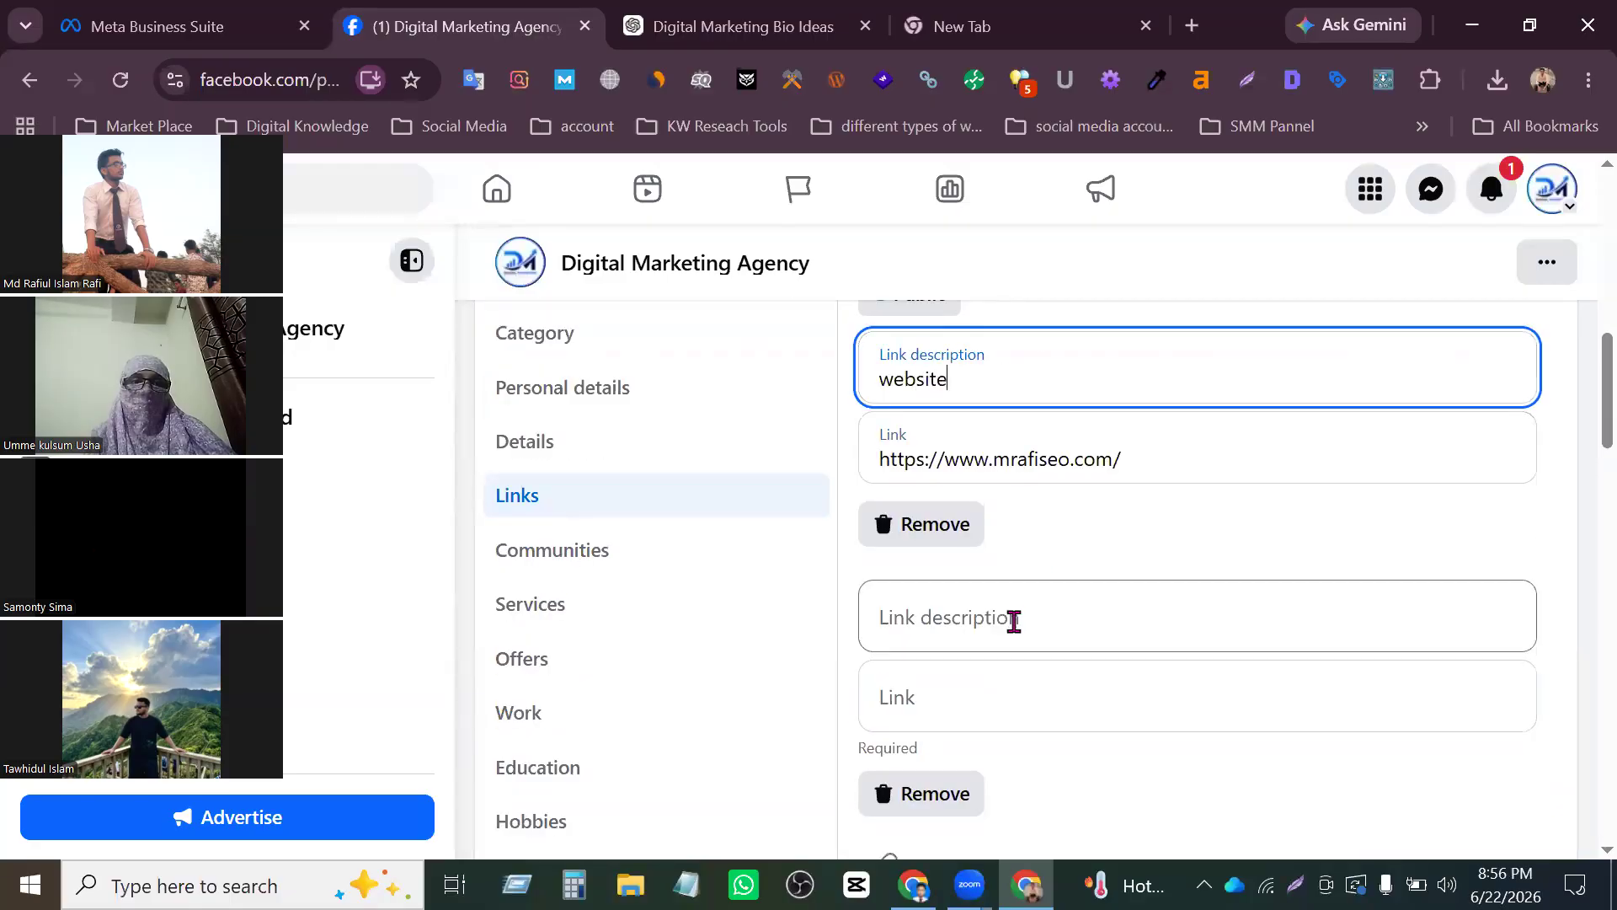
# - Set the description of the second link entry to Instagram
pyautogui.scroll(-2, 1014, 621)
pyautogui.click(1004, 423)
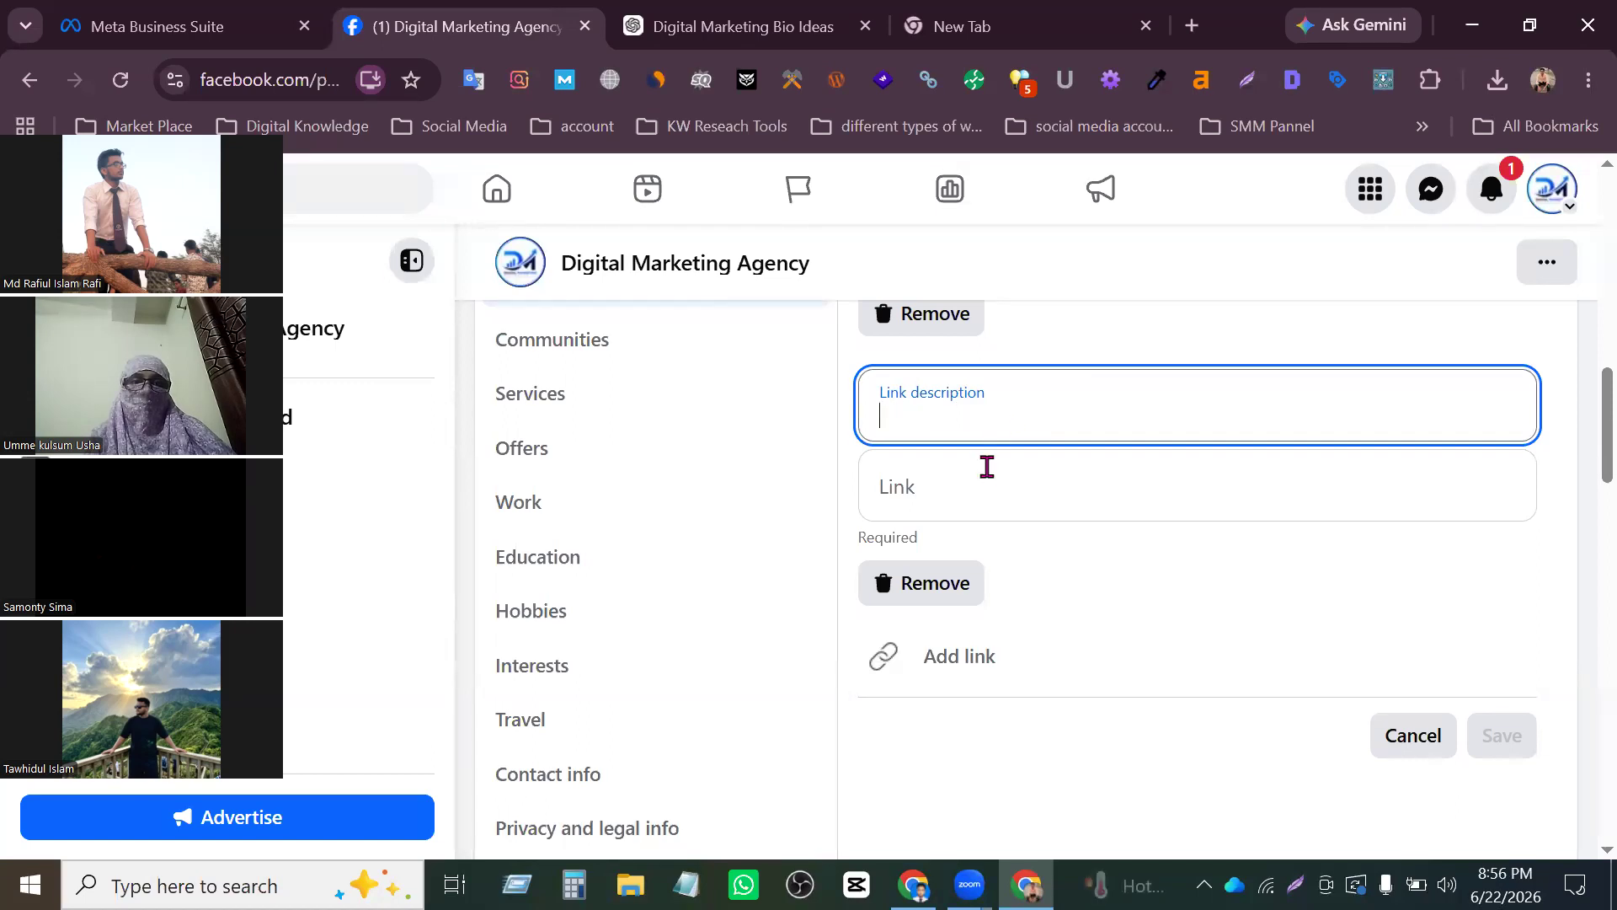
pyautogui.click(985, 466)
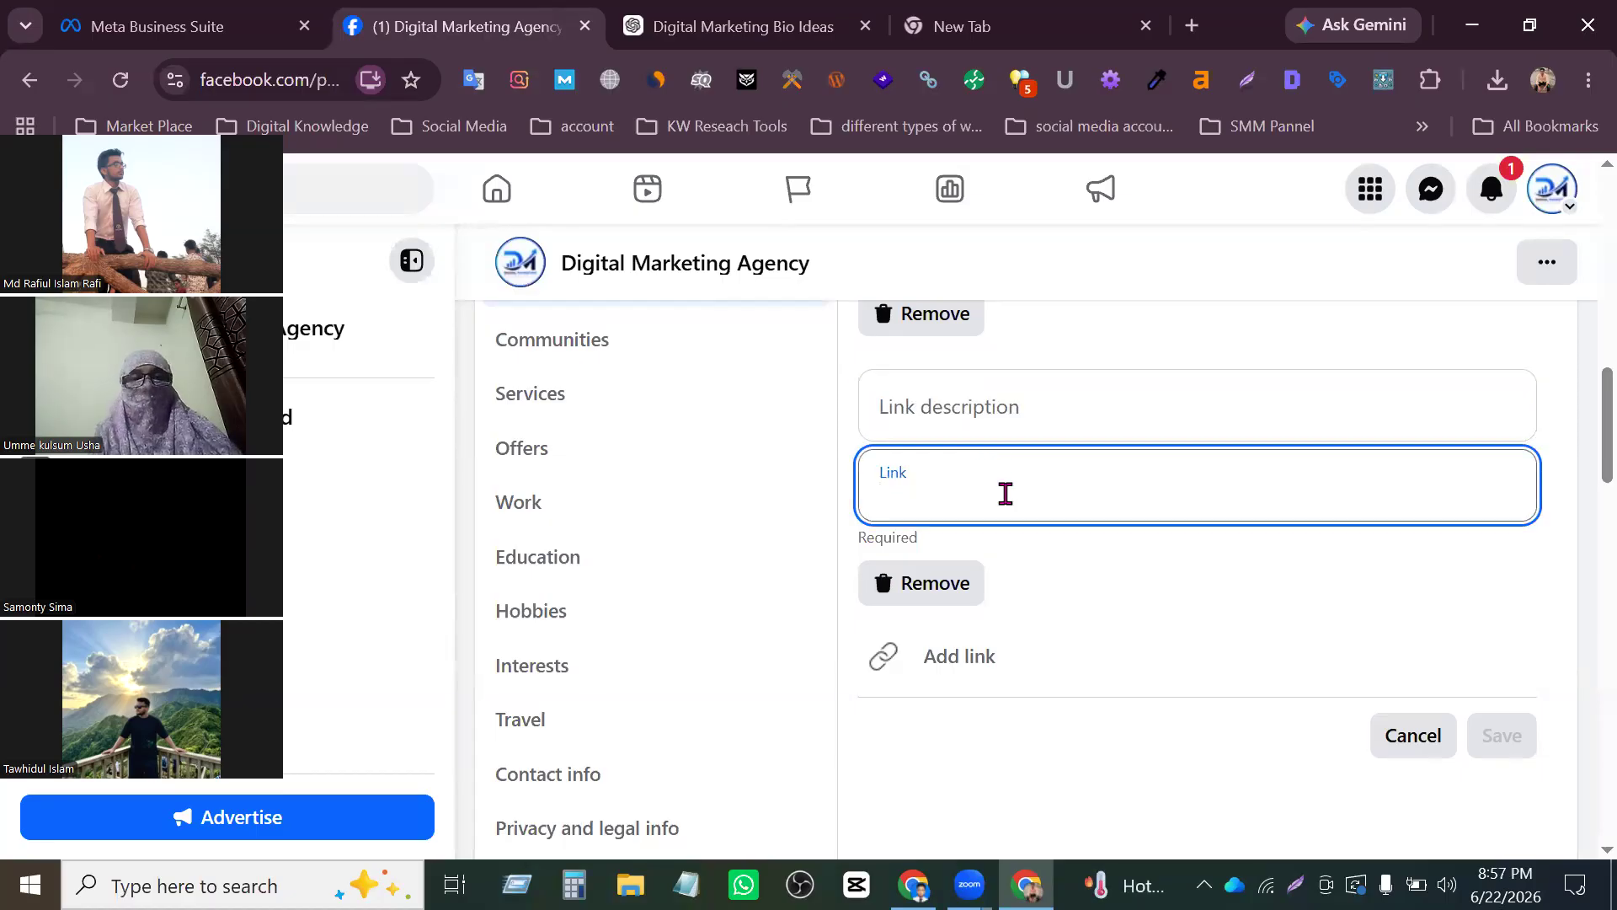
pyautogui.click(982, 392)
pyautogui.write('Inas')
pyautogui.press('BackSpace')
pyautogui.press('BackSpace')
pyautogui.write('stagram')
pyautogui.click(1060, 462)
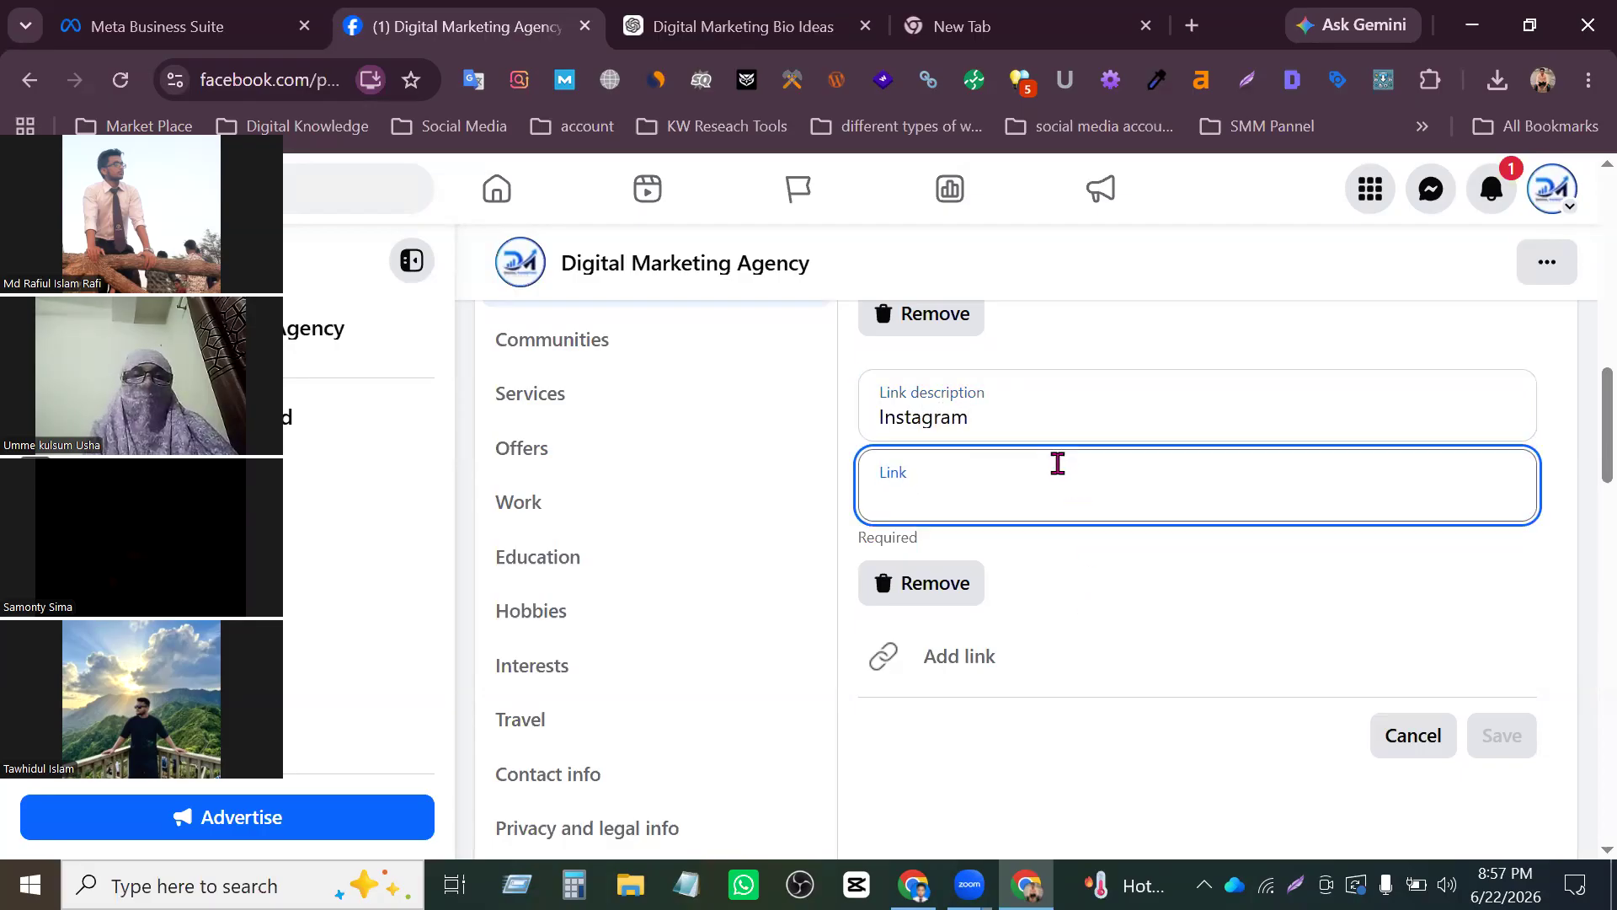
pyautogui.click(947, 26)
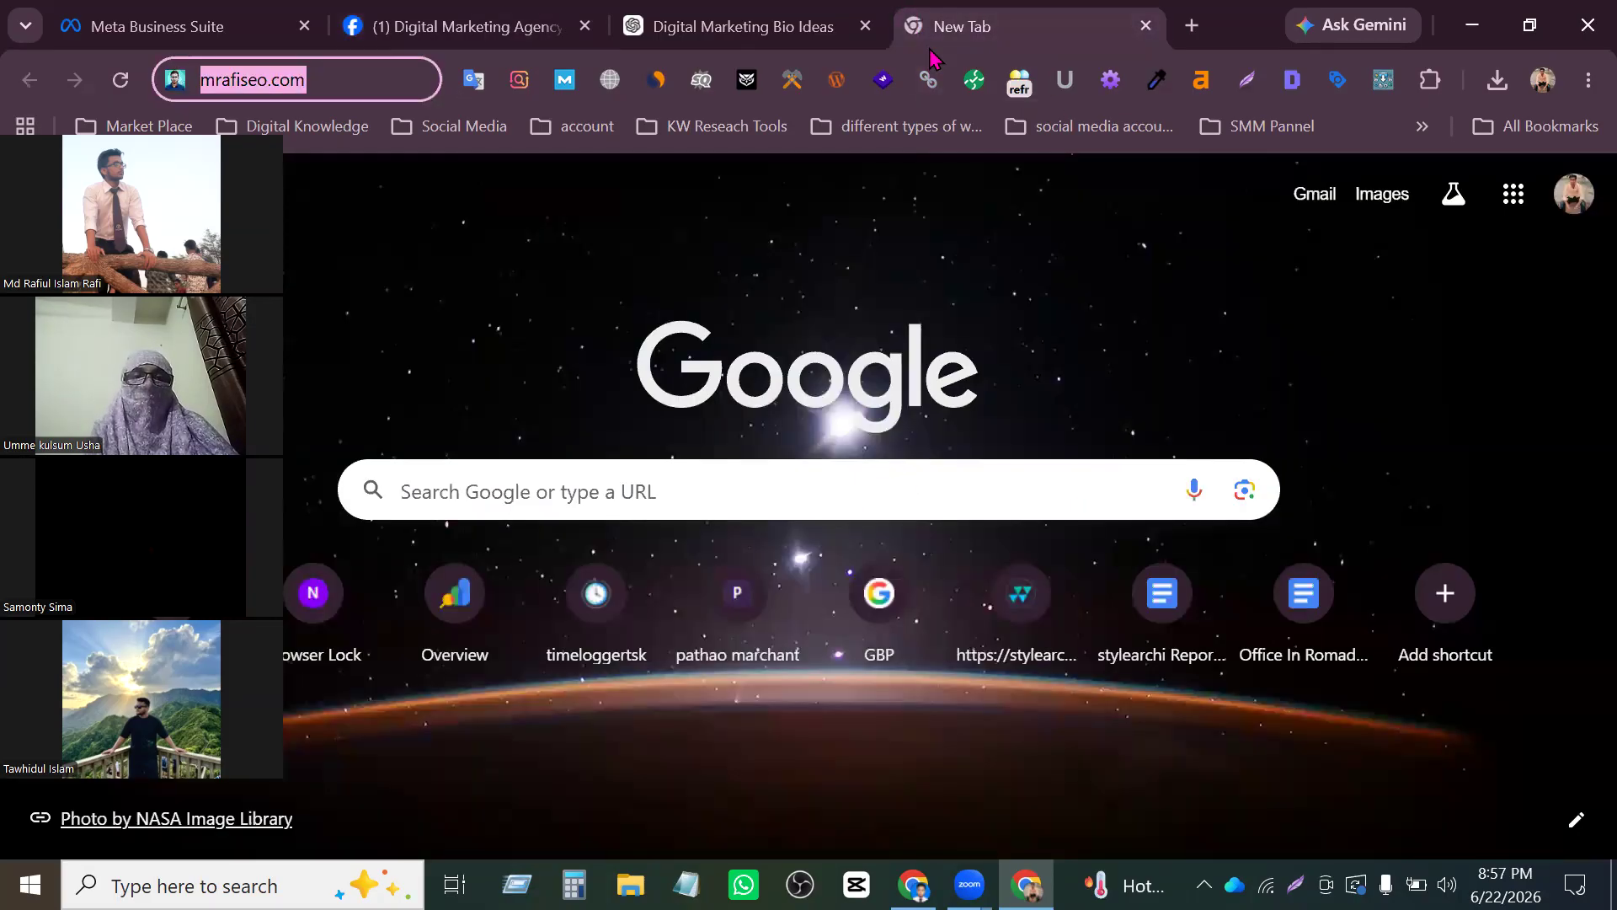
pyautogui.write('ins')
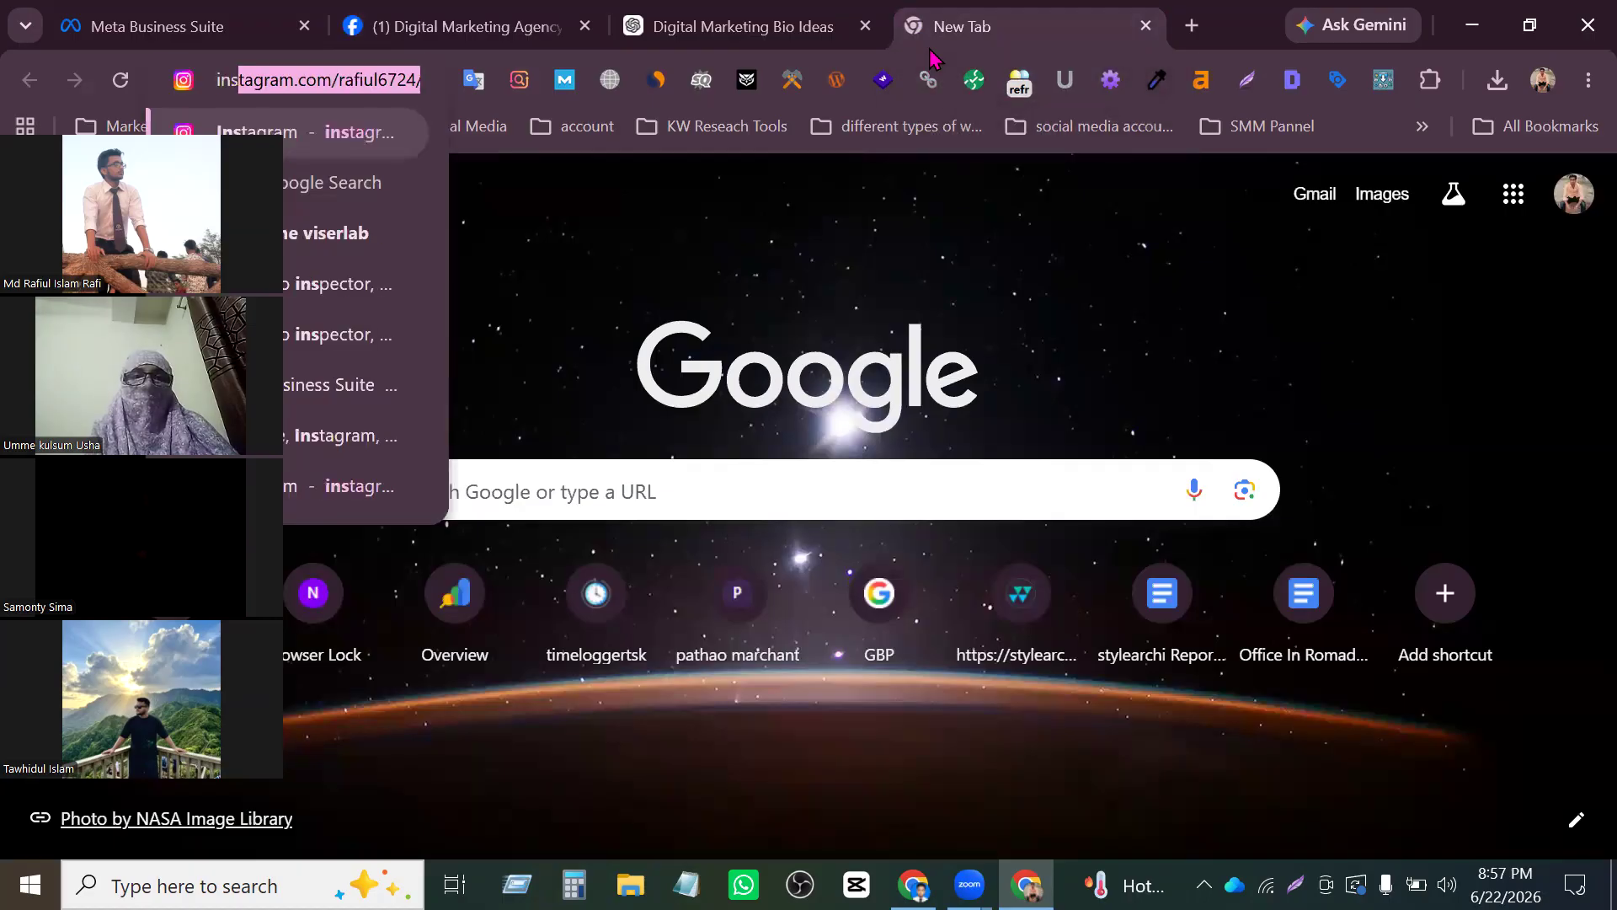
pyautogui.write('a')
pyautogui.press('BackSpace')
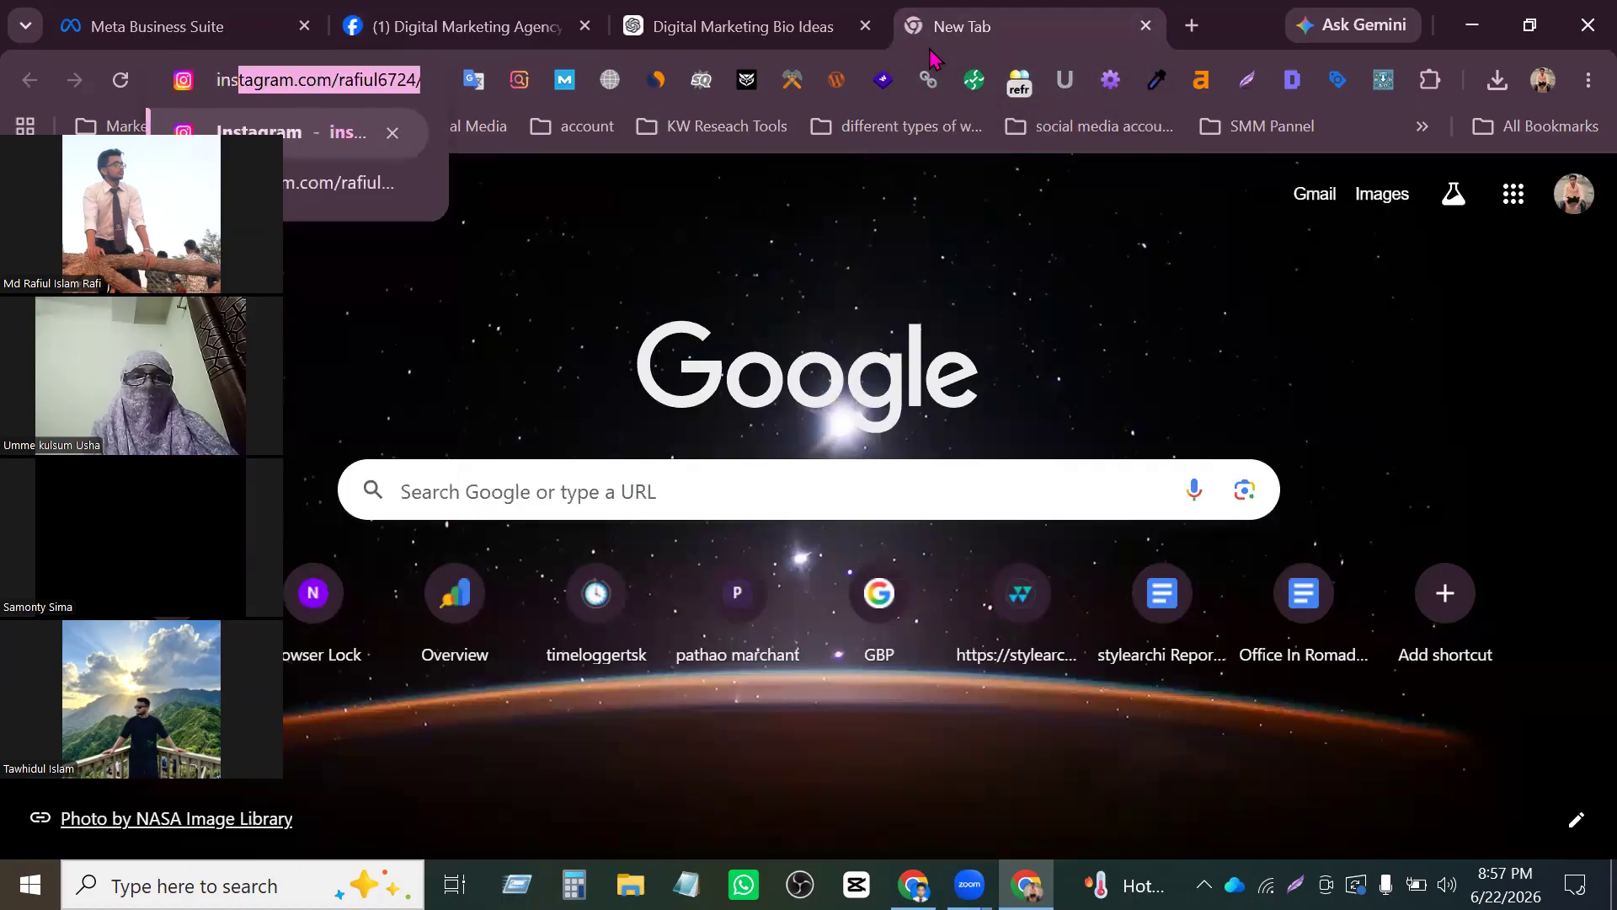
pyautogui.moveTo(495, 16); pyautogui.dragTo(703, 17)
pyautogui.write('https://www.instagram.com/rafiul6724/')
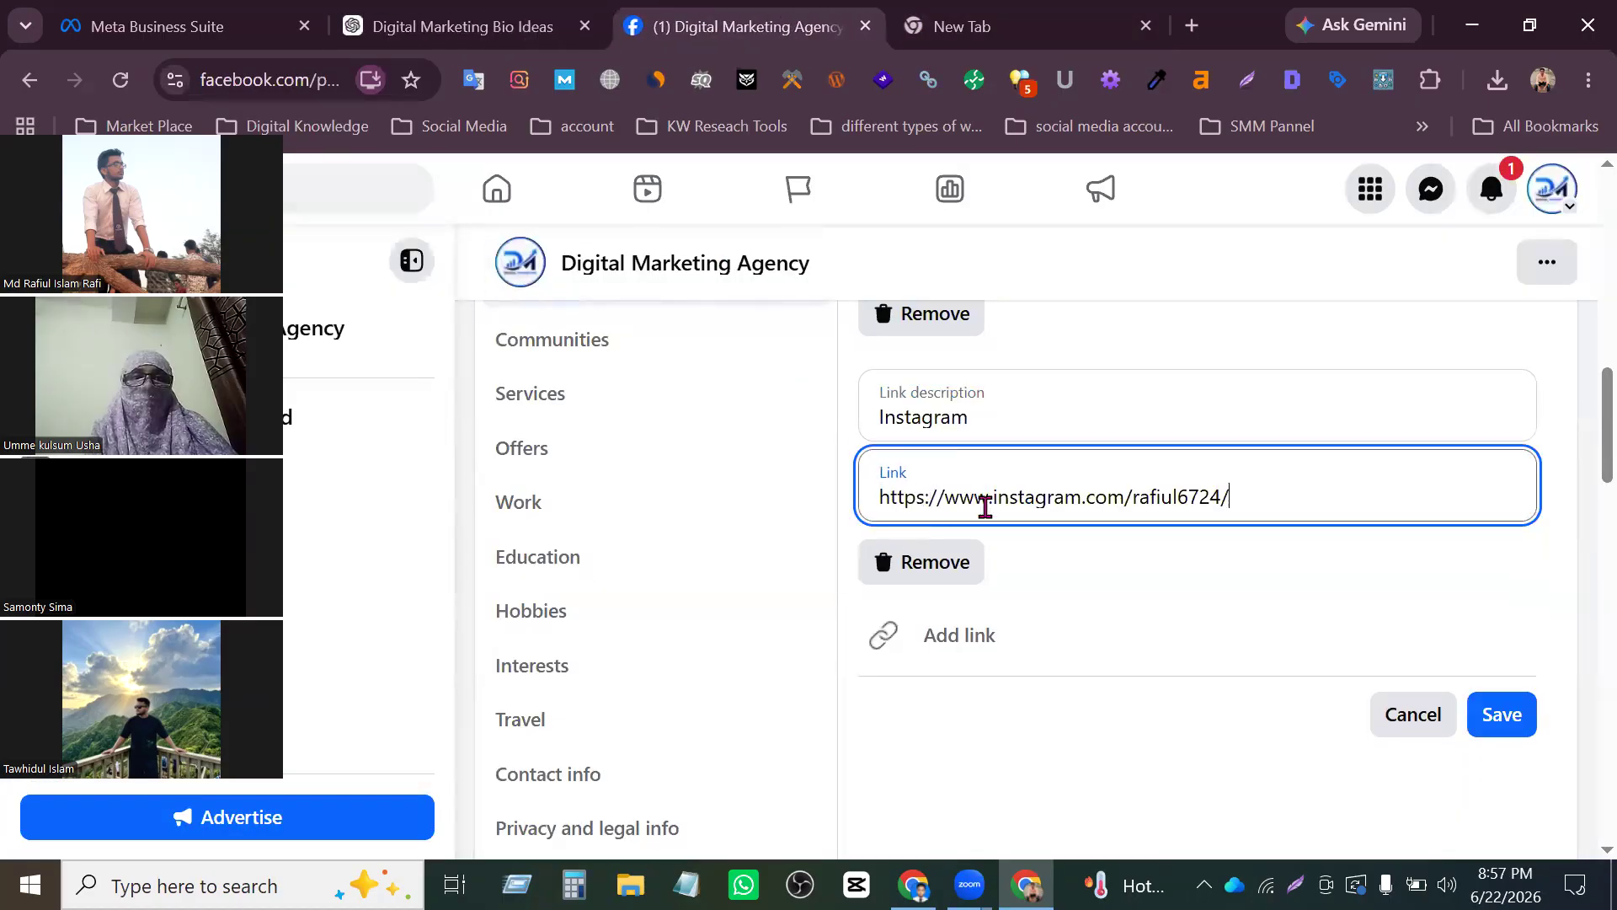
pyautogui.click(1503, 703)
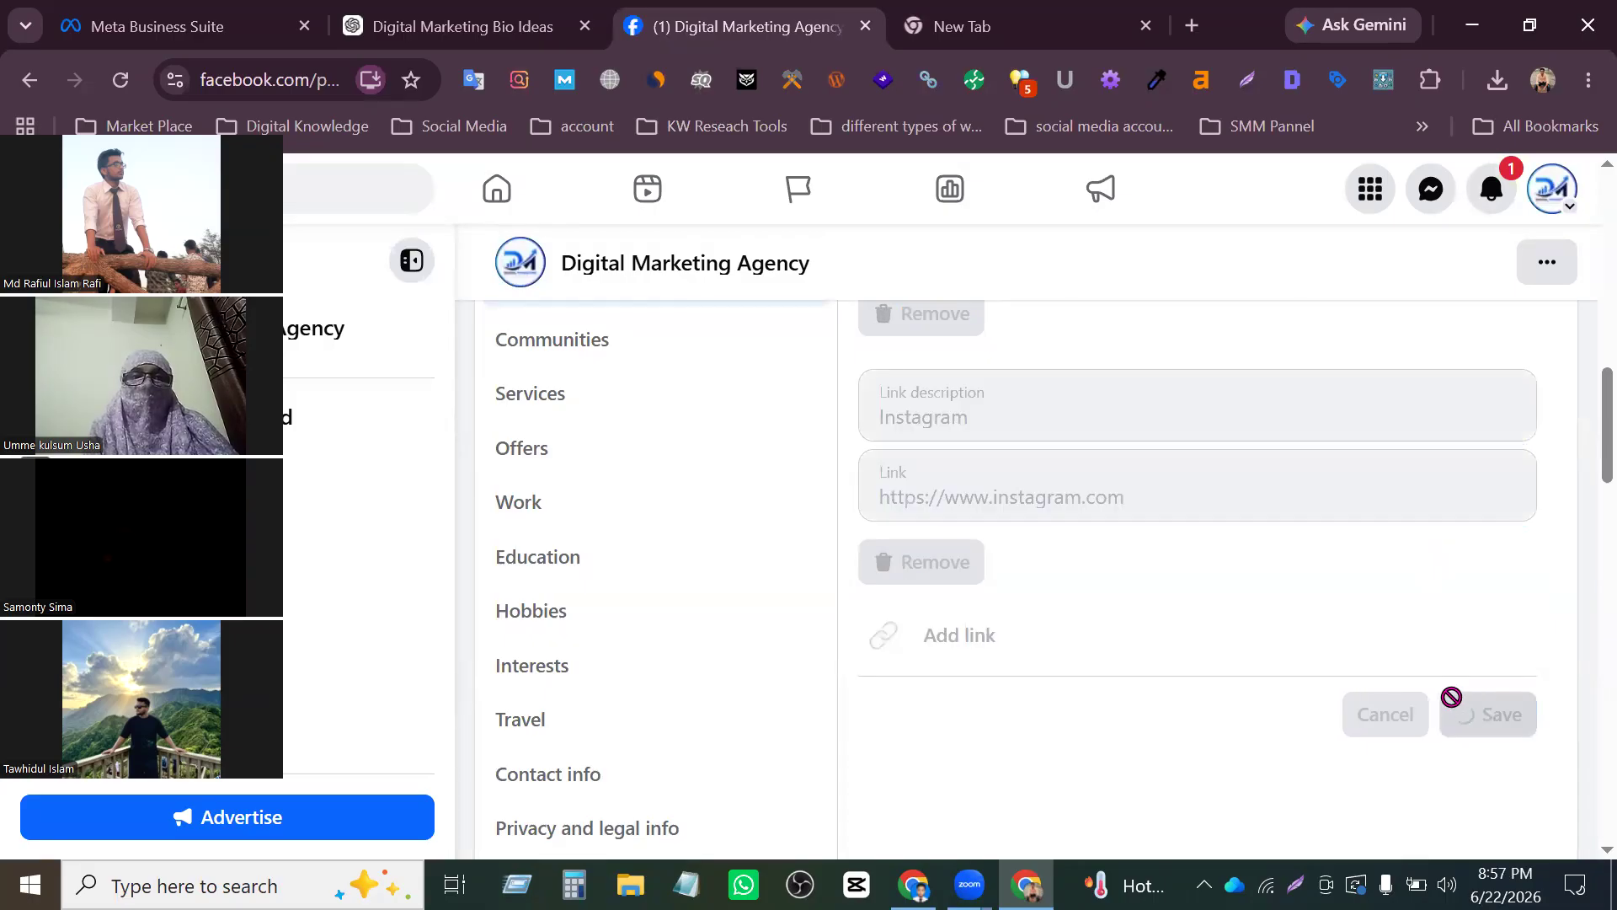
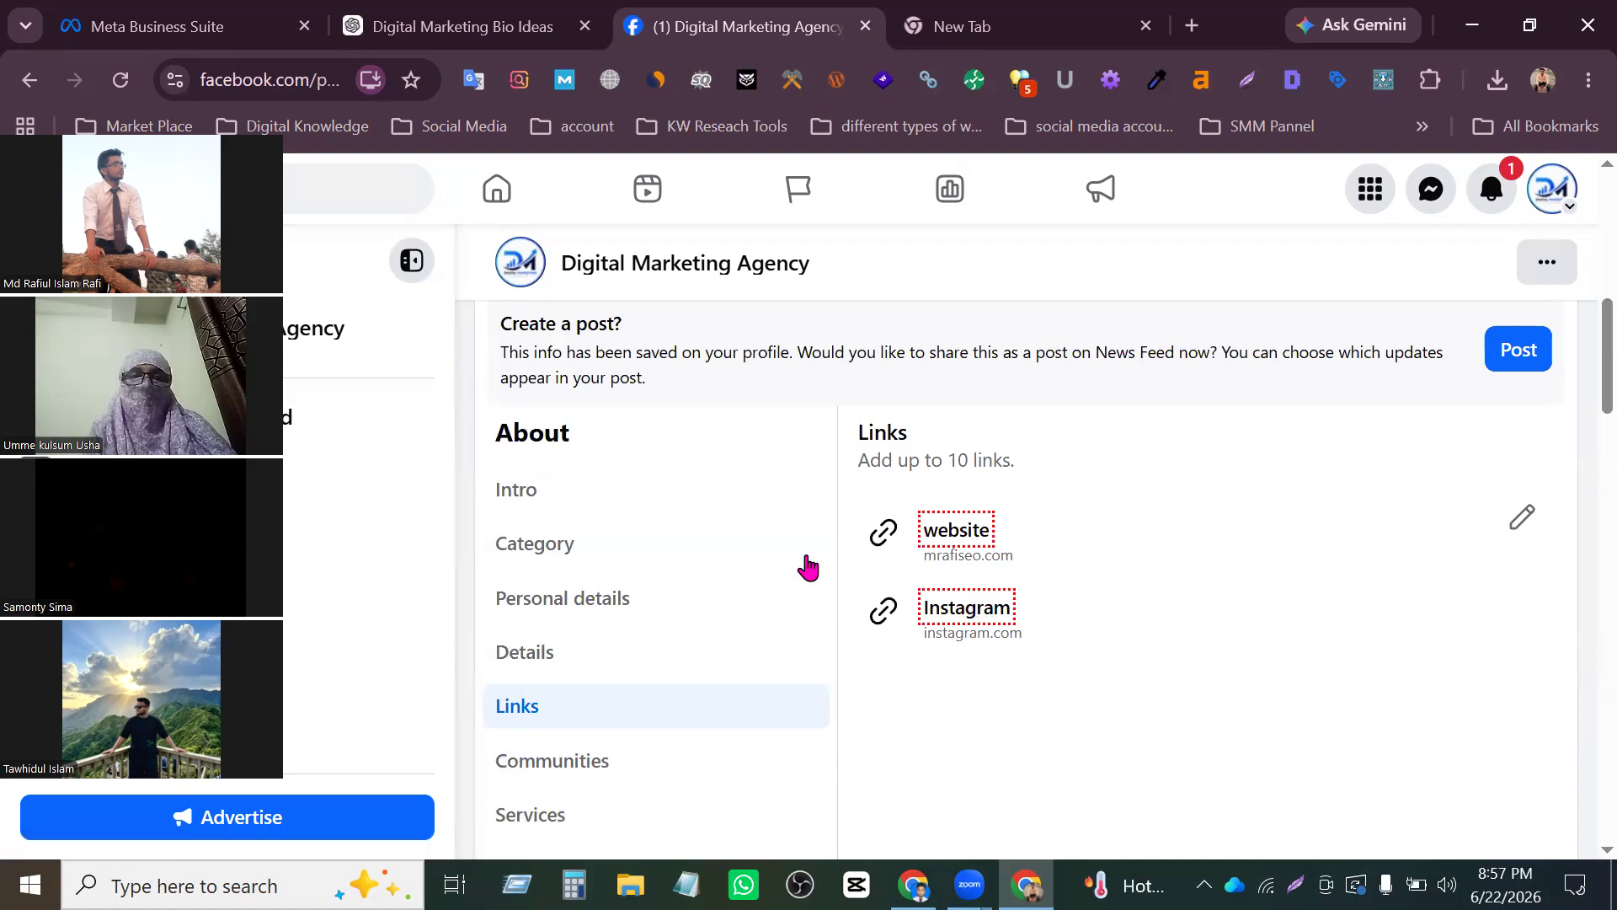
# - Look through the Communities, Services, Offers and Work sections of the Page's About information
pyautogui.scroll(-2, 679, 614)
pyautogui.click(571, 551)
pyautogui.scroll(-2, 556, 473)
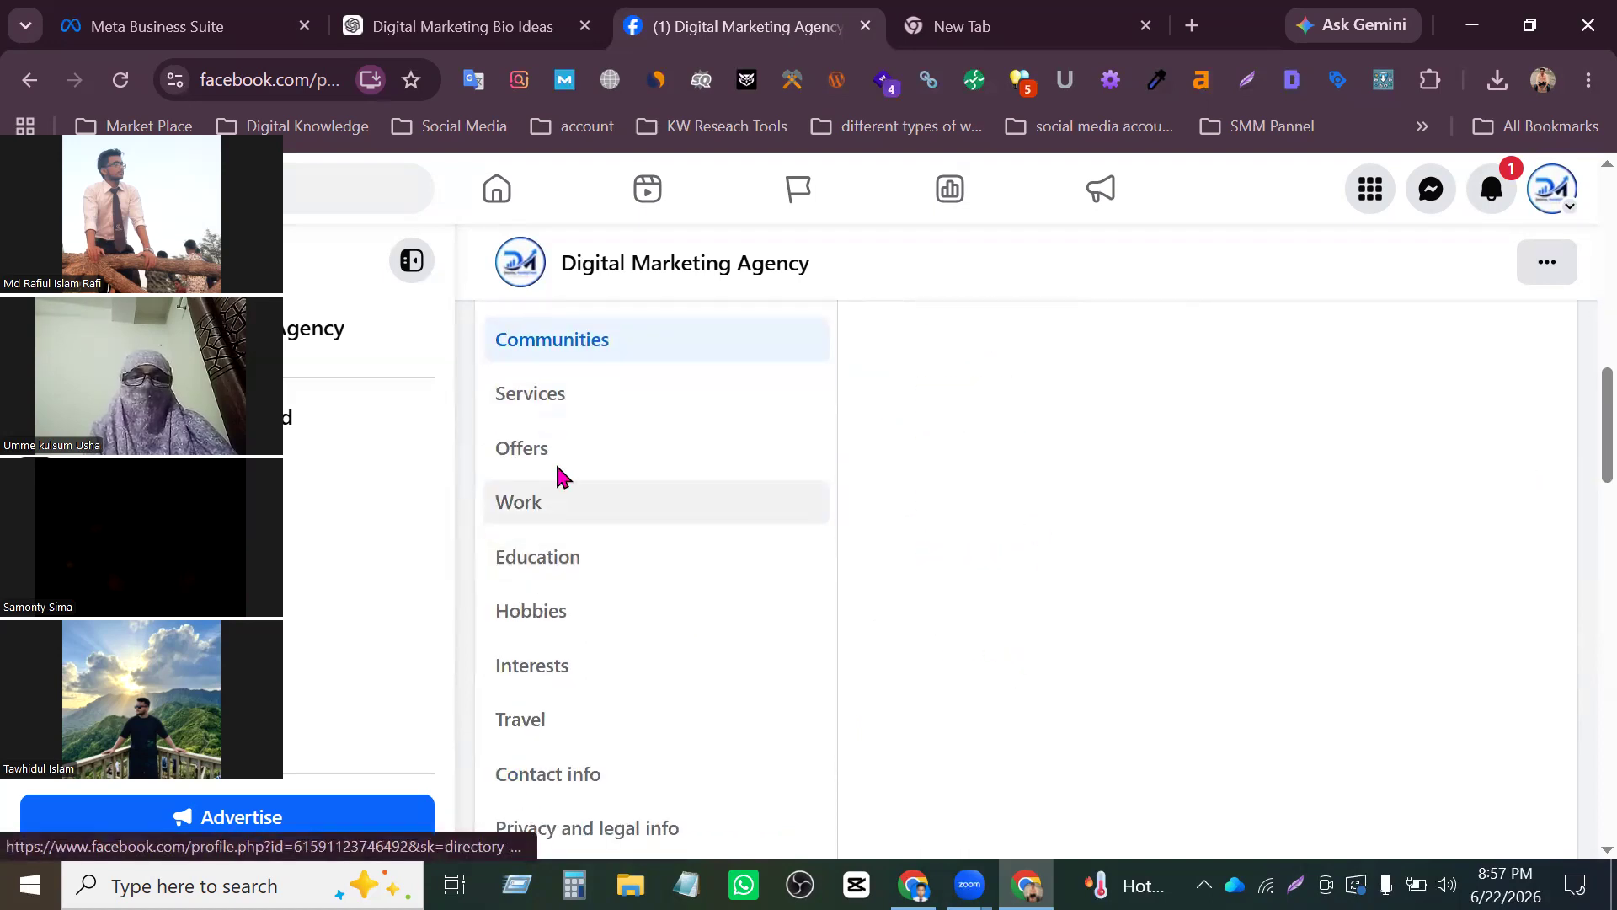
pyautogui.click(589, 403)
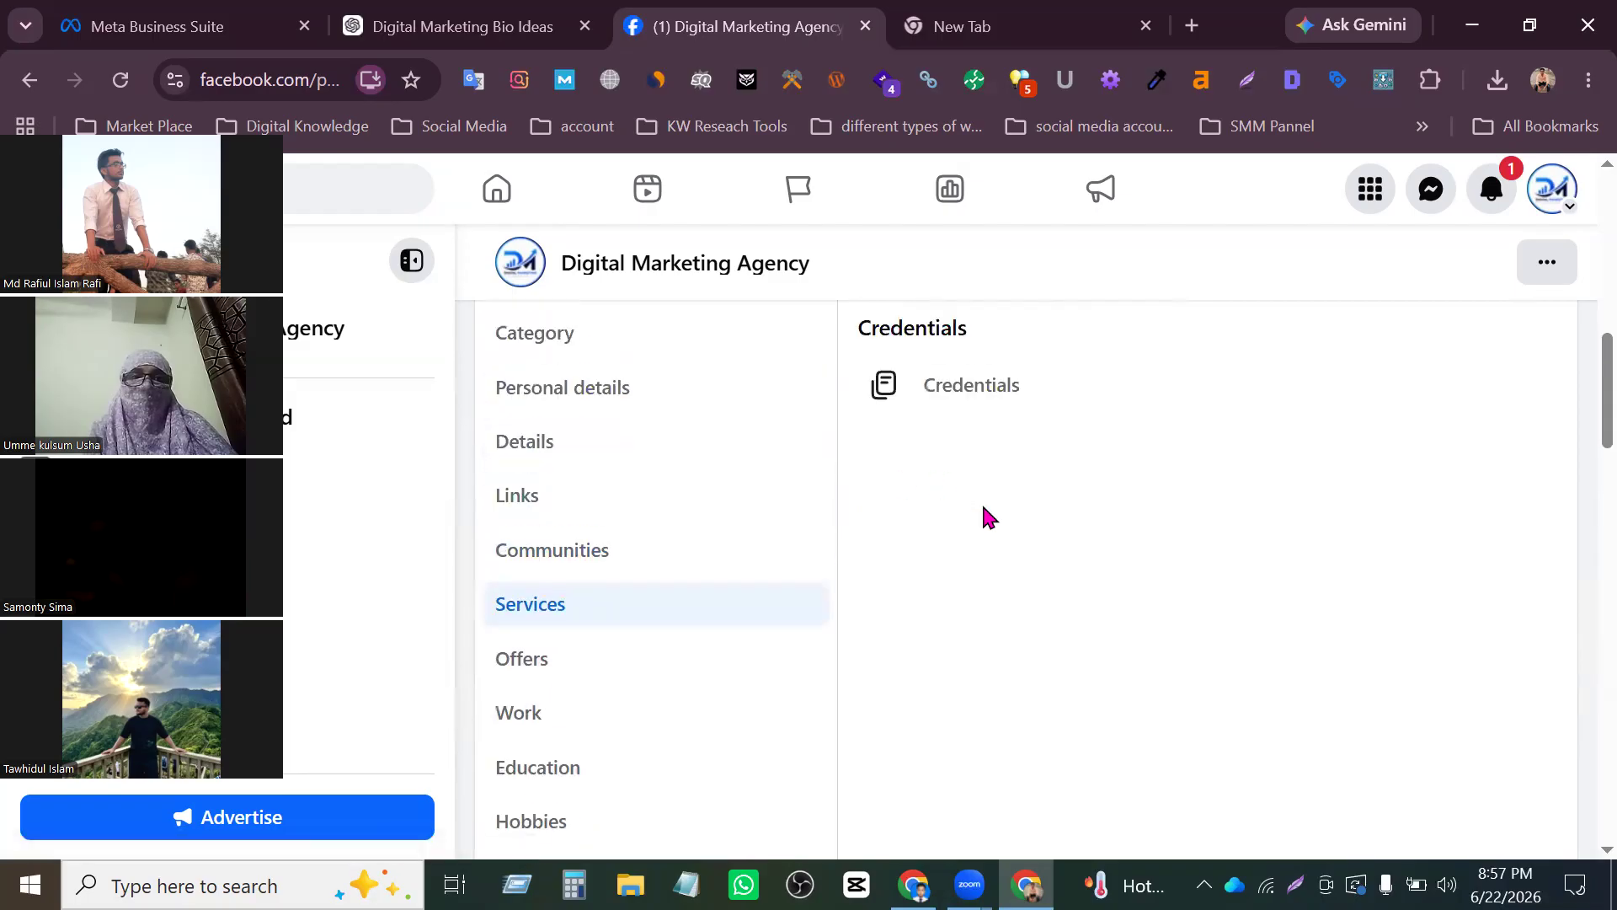
pyautogui.scroll(-2, 729, 546)
pyautogui.scroll(8, 885, 522)
pyautogui.scroll(-6, 1050, 502)
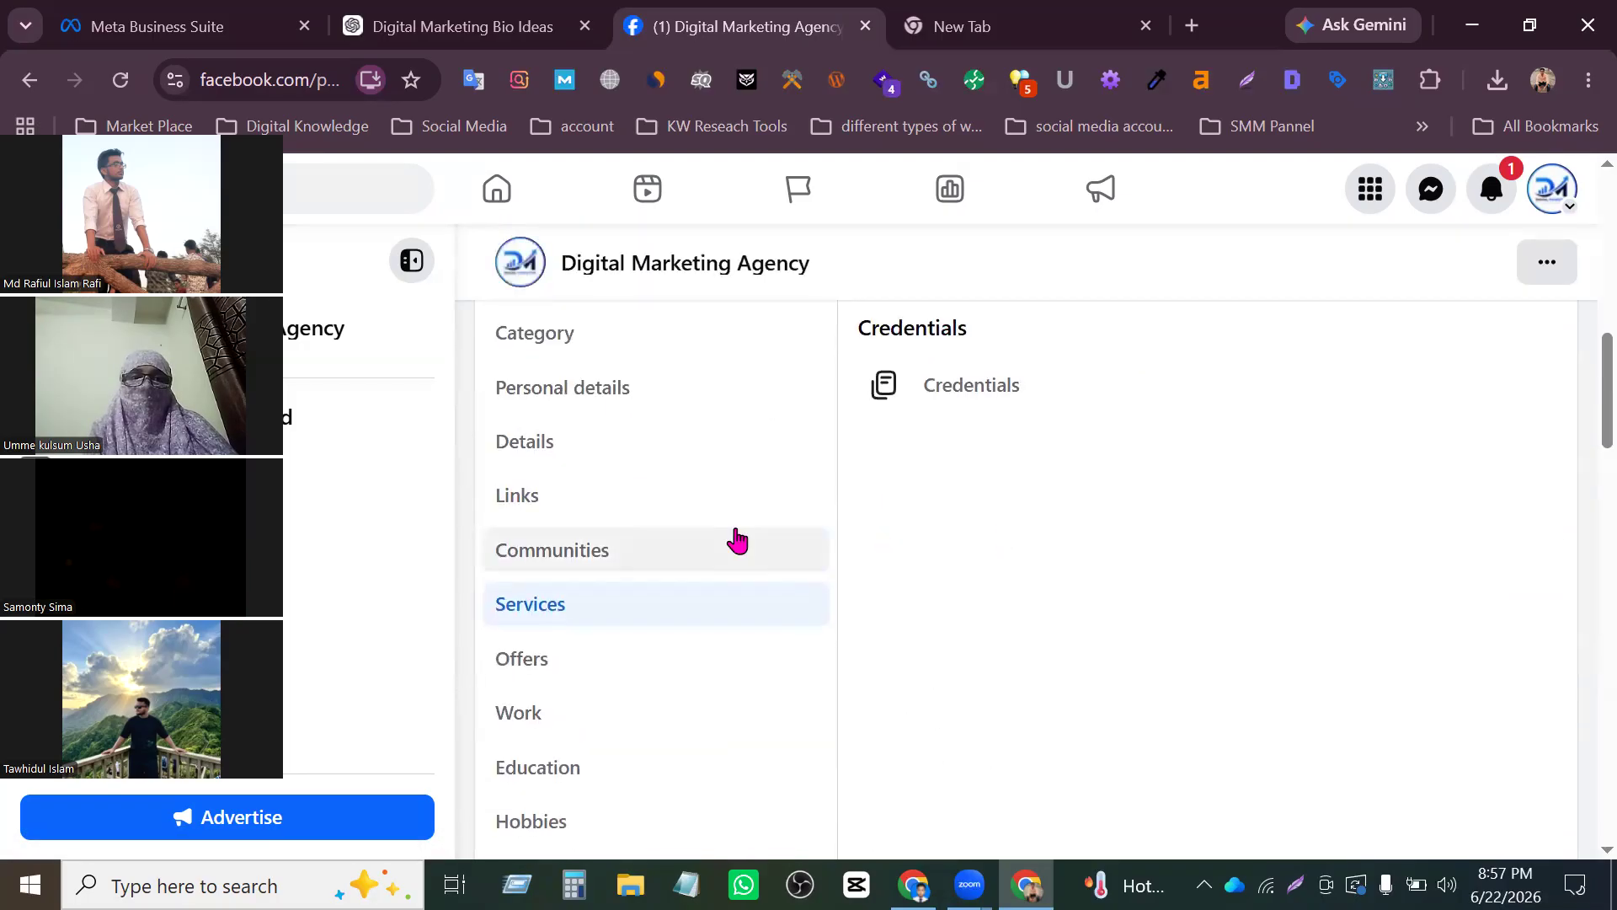
pyautogui.scroll(-2, 737, 539)
pyautogui.click(560, 455)
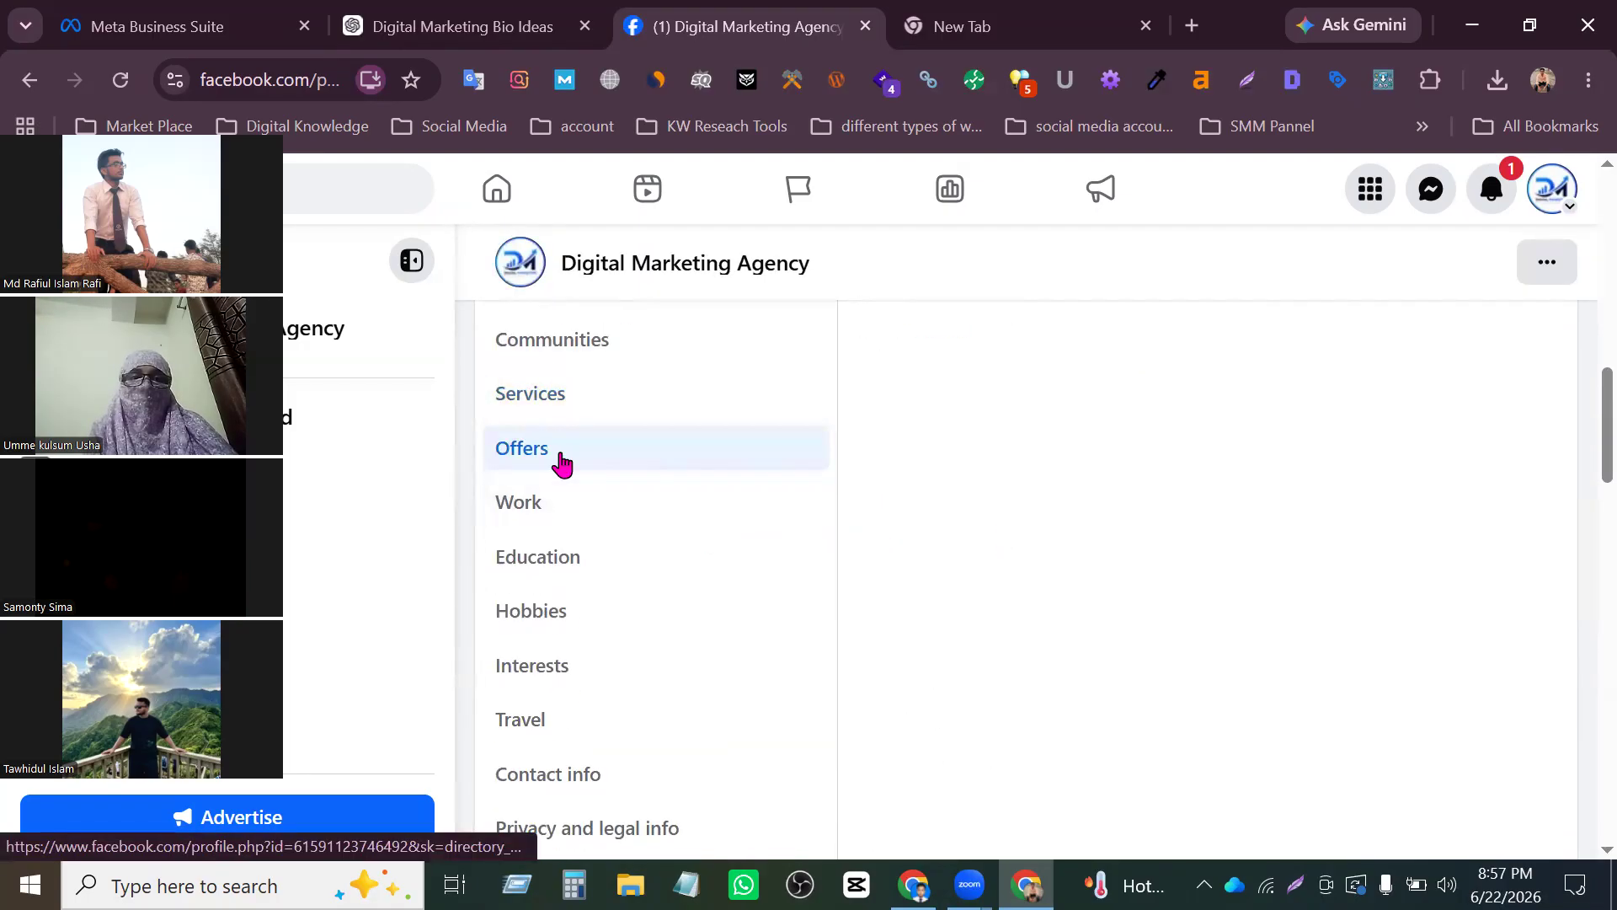
pyautogui.click(539, 503)
pyautogui.scroll(-4, 1191, 528)
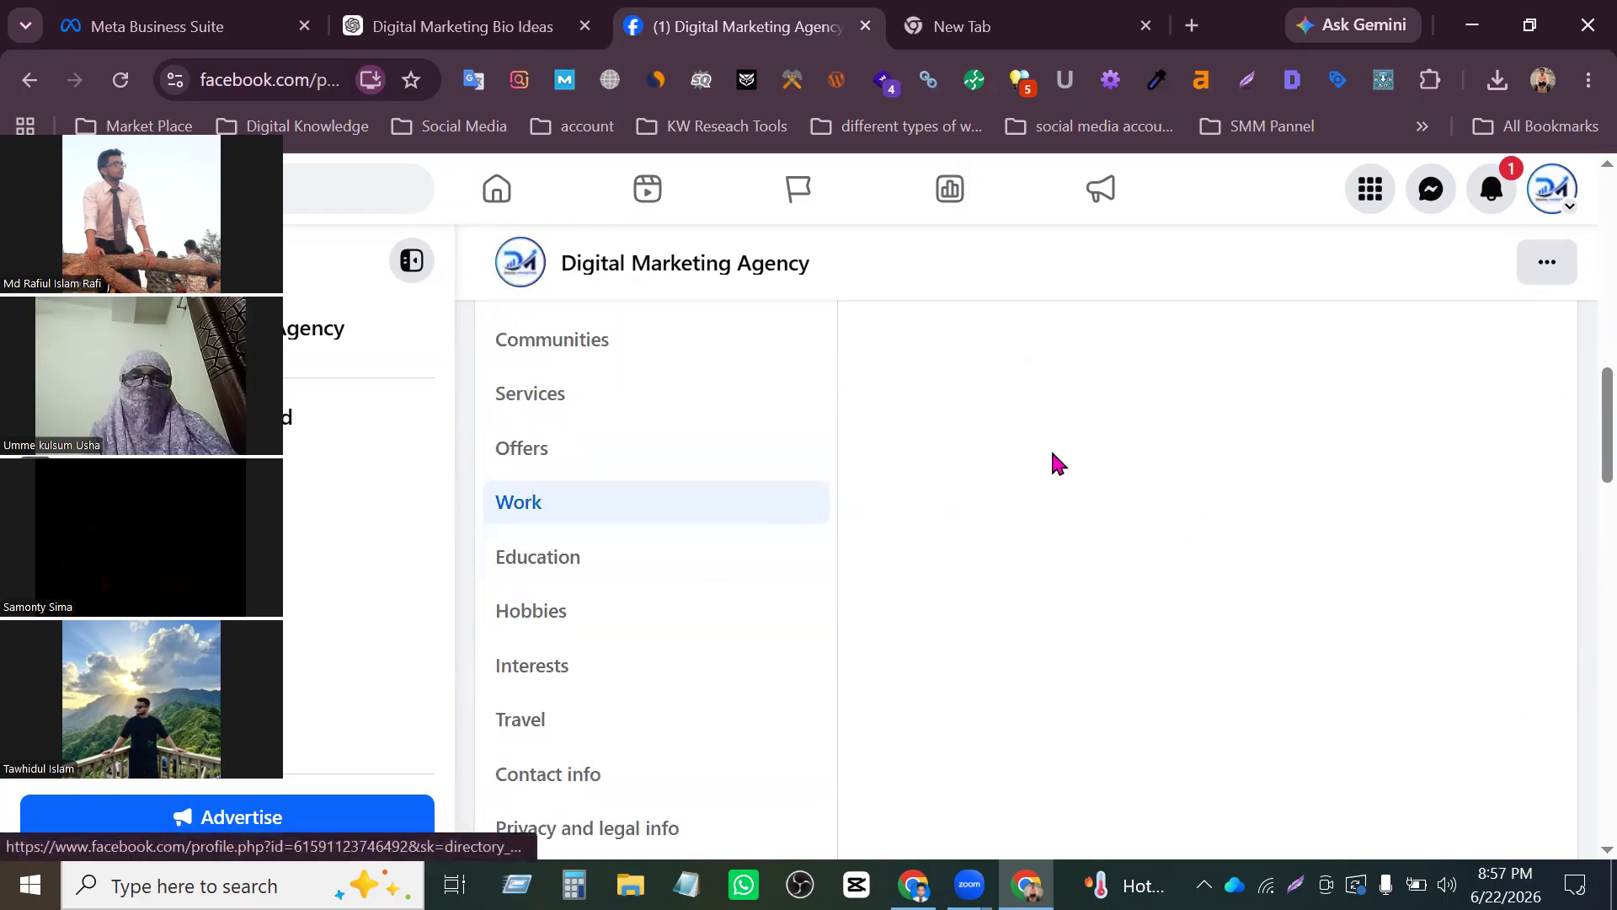
# - Start a new work experience entry and set its start year to 2020
pyautogui.click(998, 509)
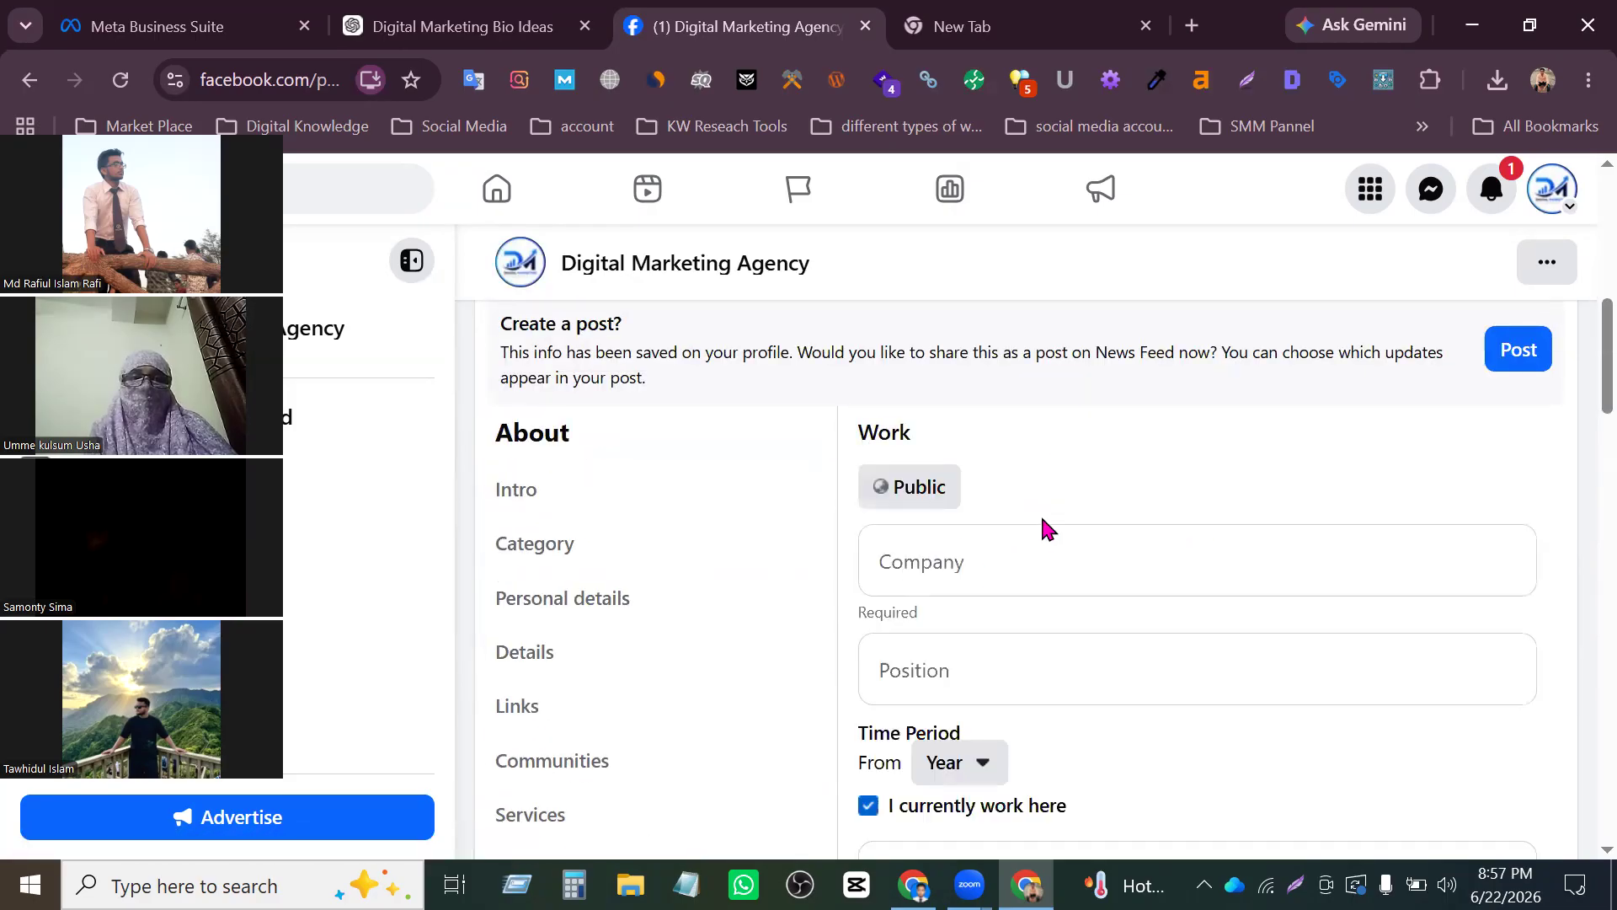
pyautogui.scroll(-2, 1042, 523)
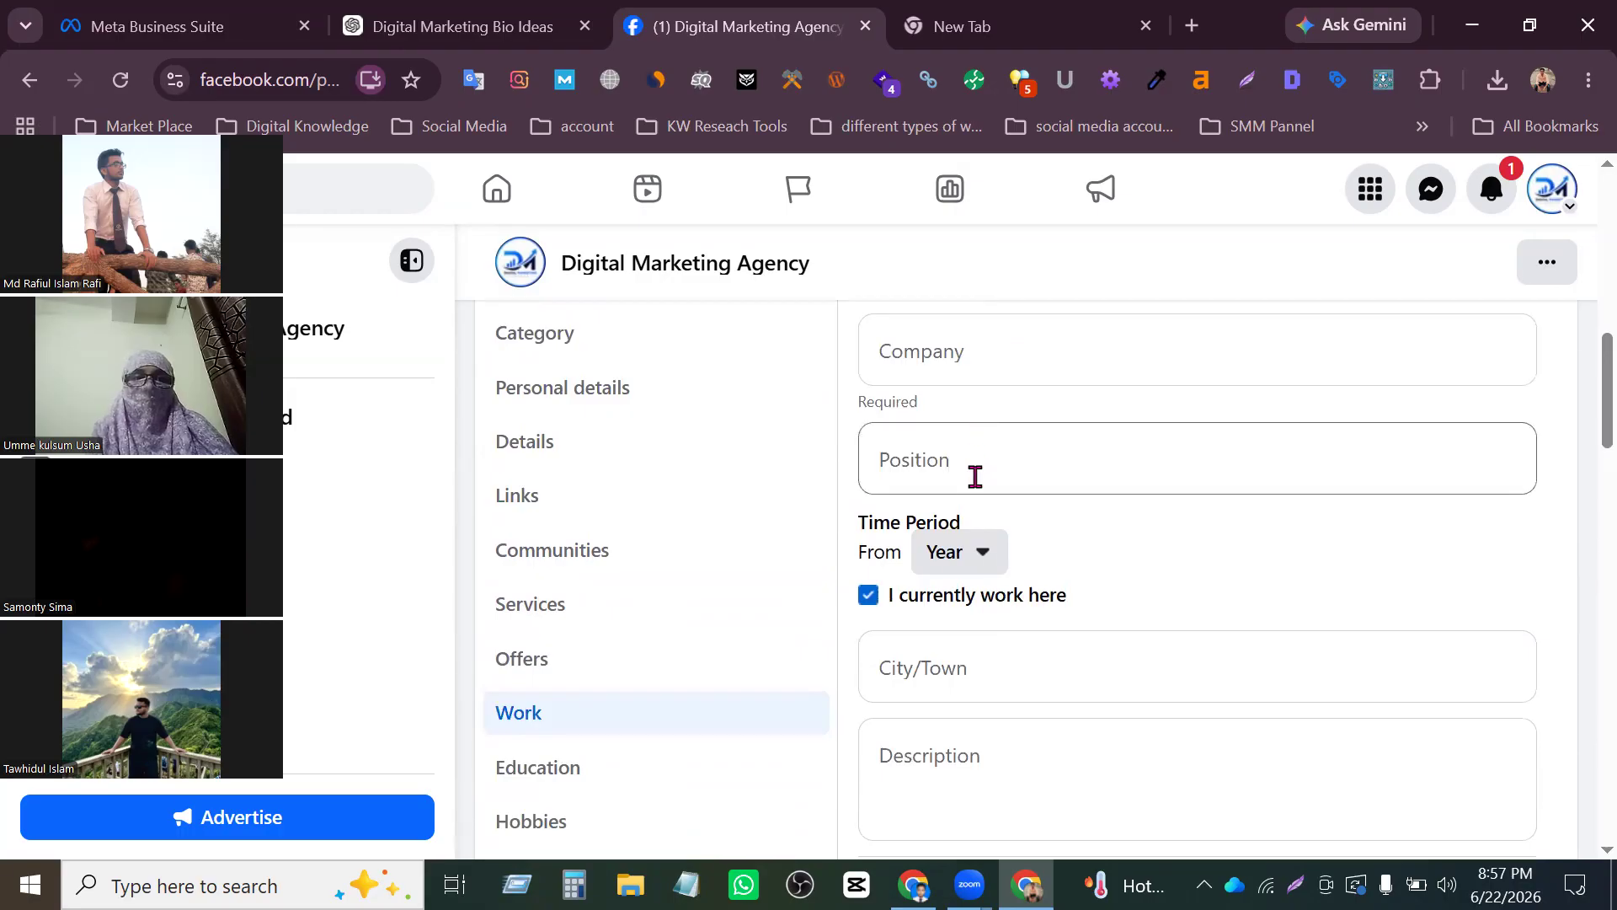
pyautogui.scroll(-2, 977, 546)
pyautogui.click(986, 345)
pyautogui.click(987, 347)
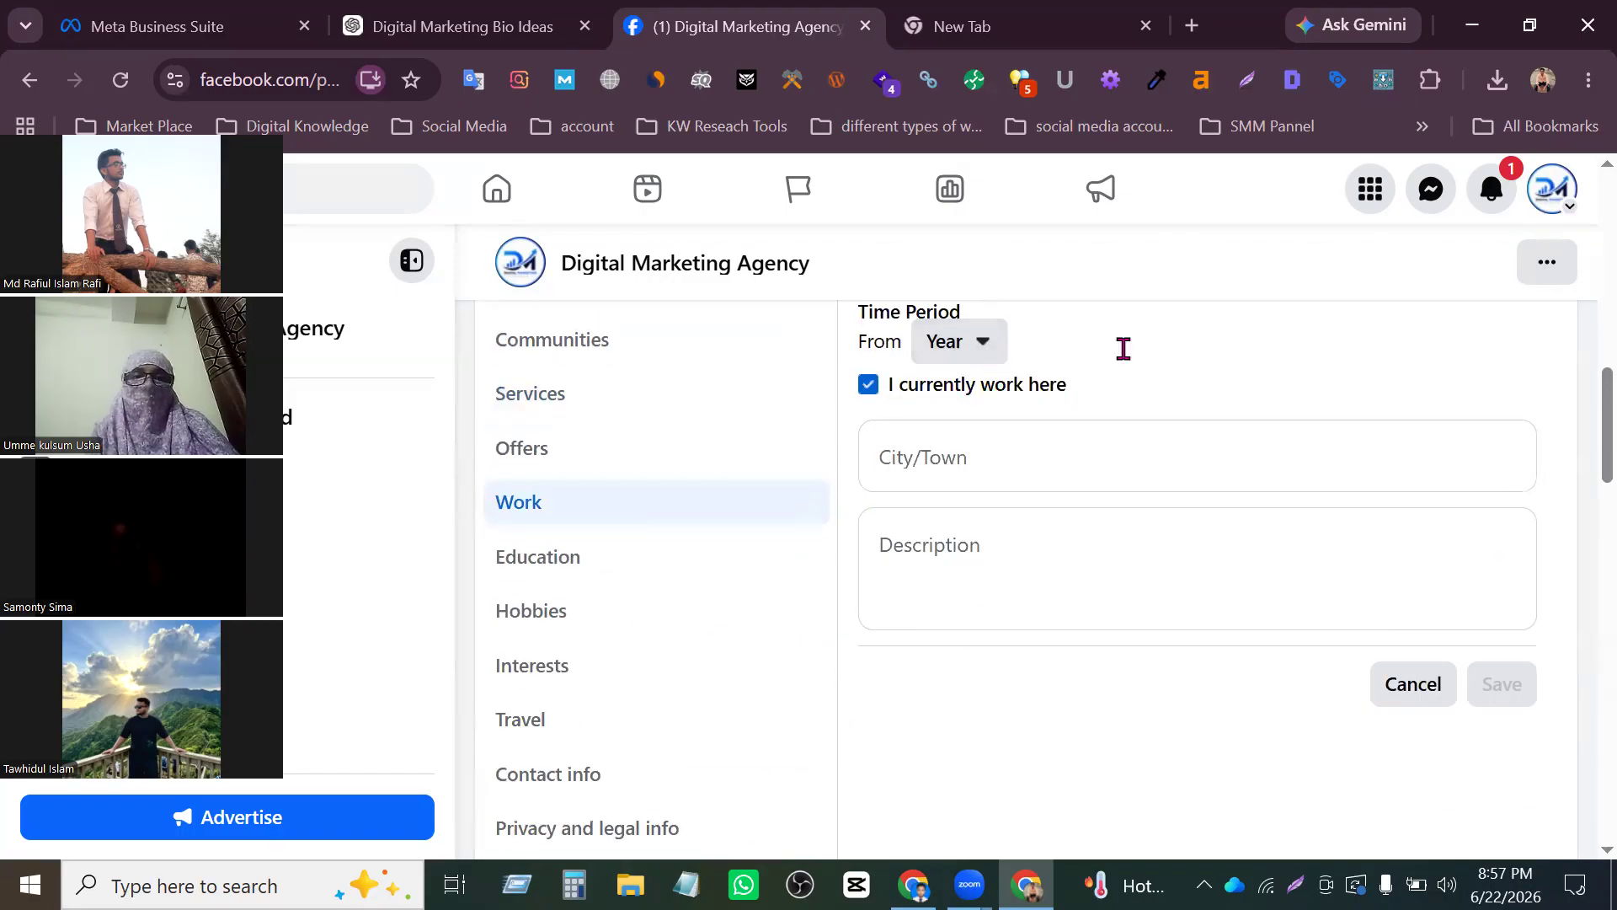
pyautogui.scroll(2, 1119, 349)
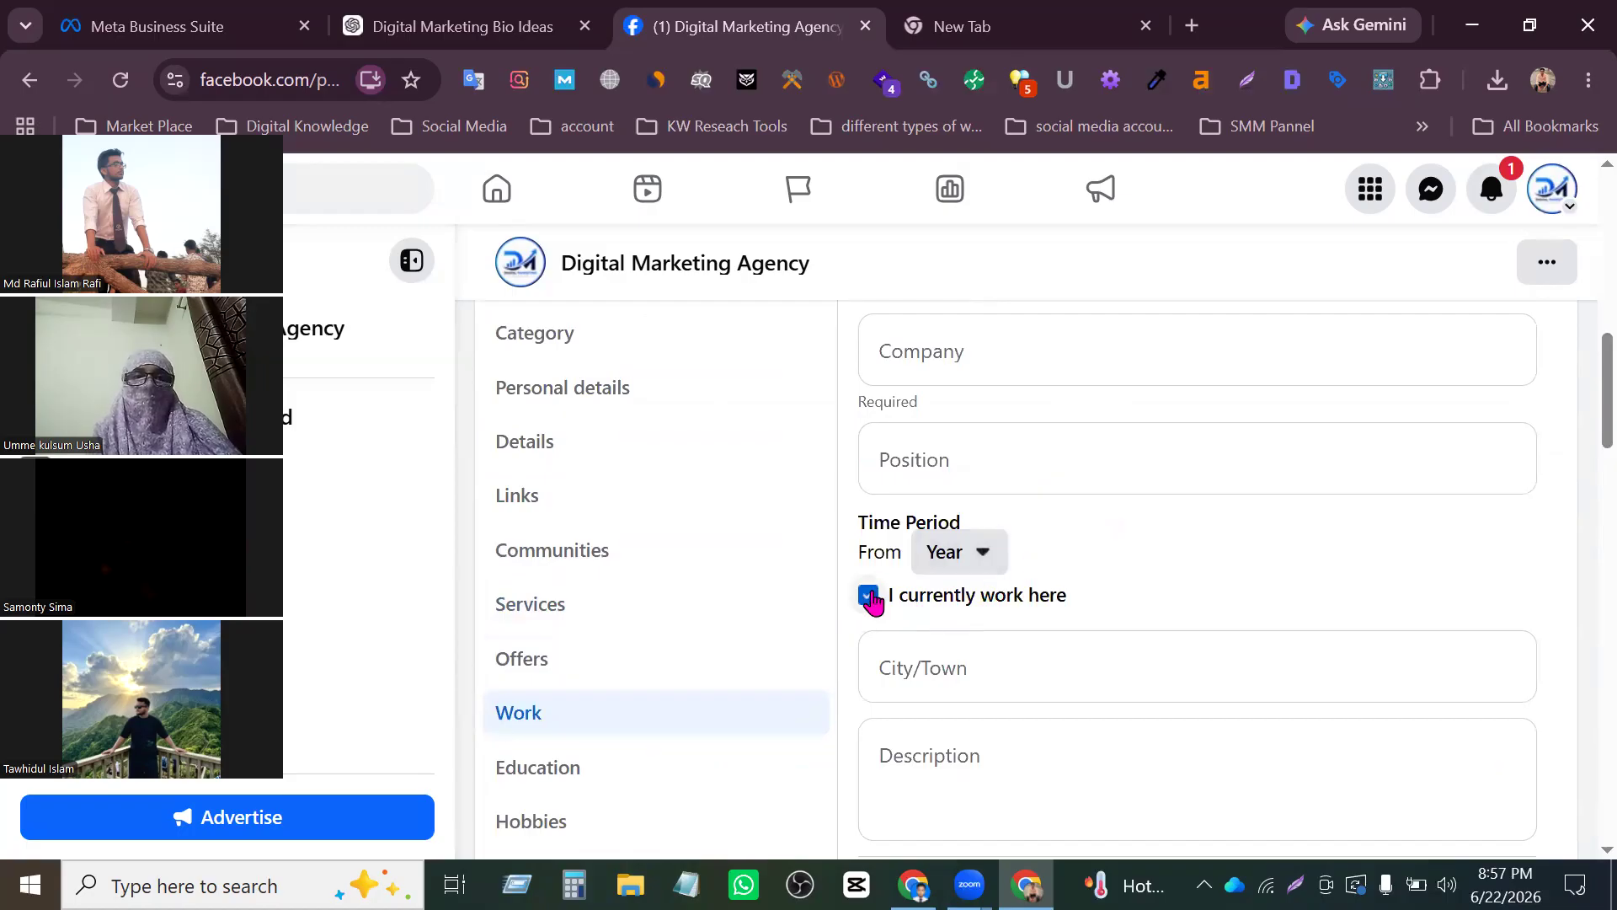
pyautogui.click(975, 566)
pyautogui.scroll(-7, 1033, 621)
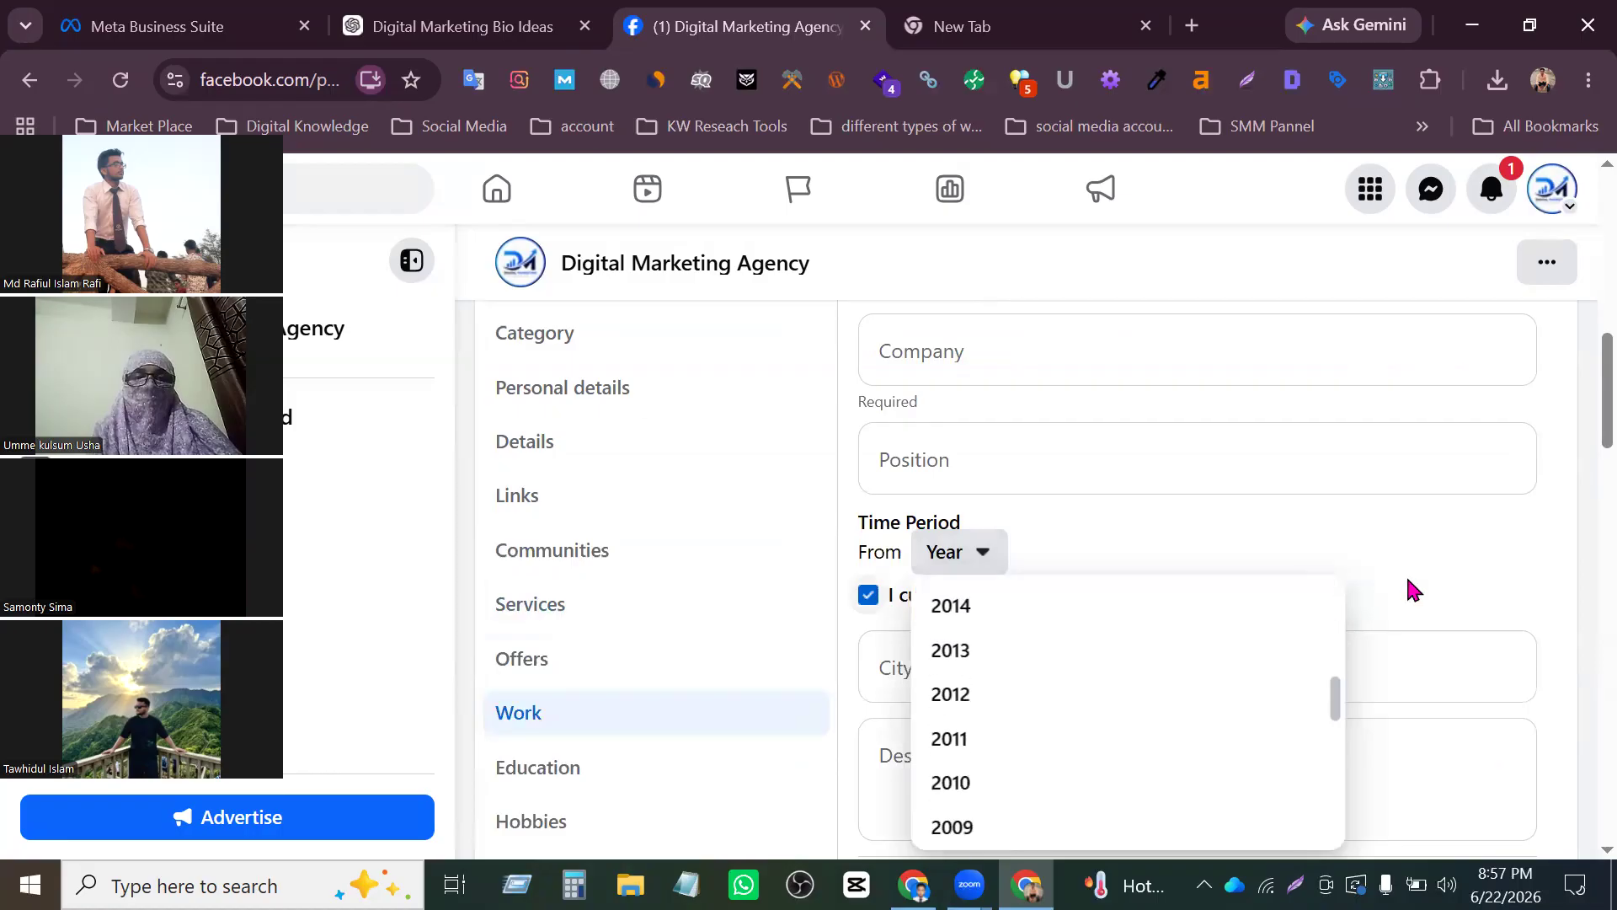
pyautogui.scroll(-2, 1217, 603)
pyautogui.scroll(5, 1003, 505)
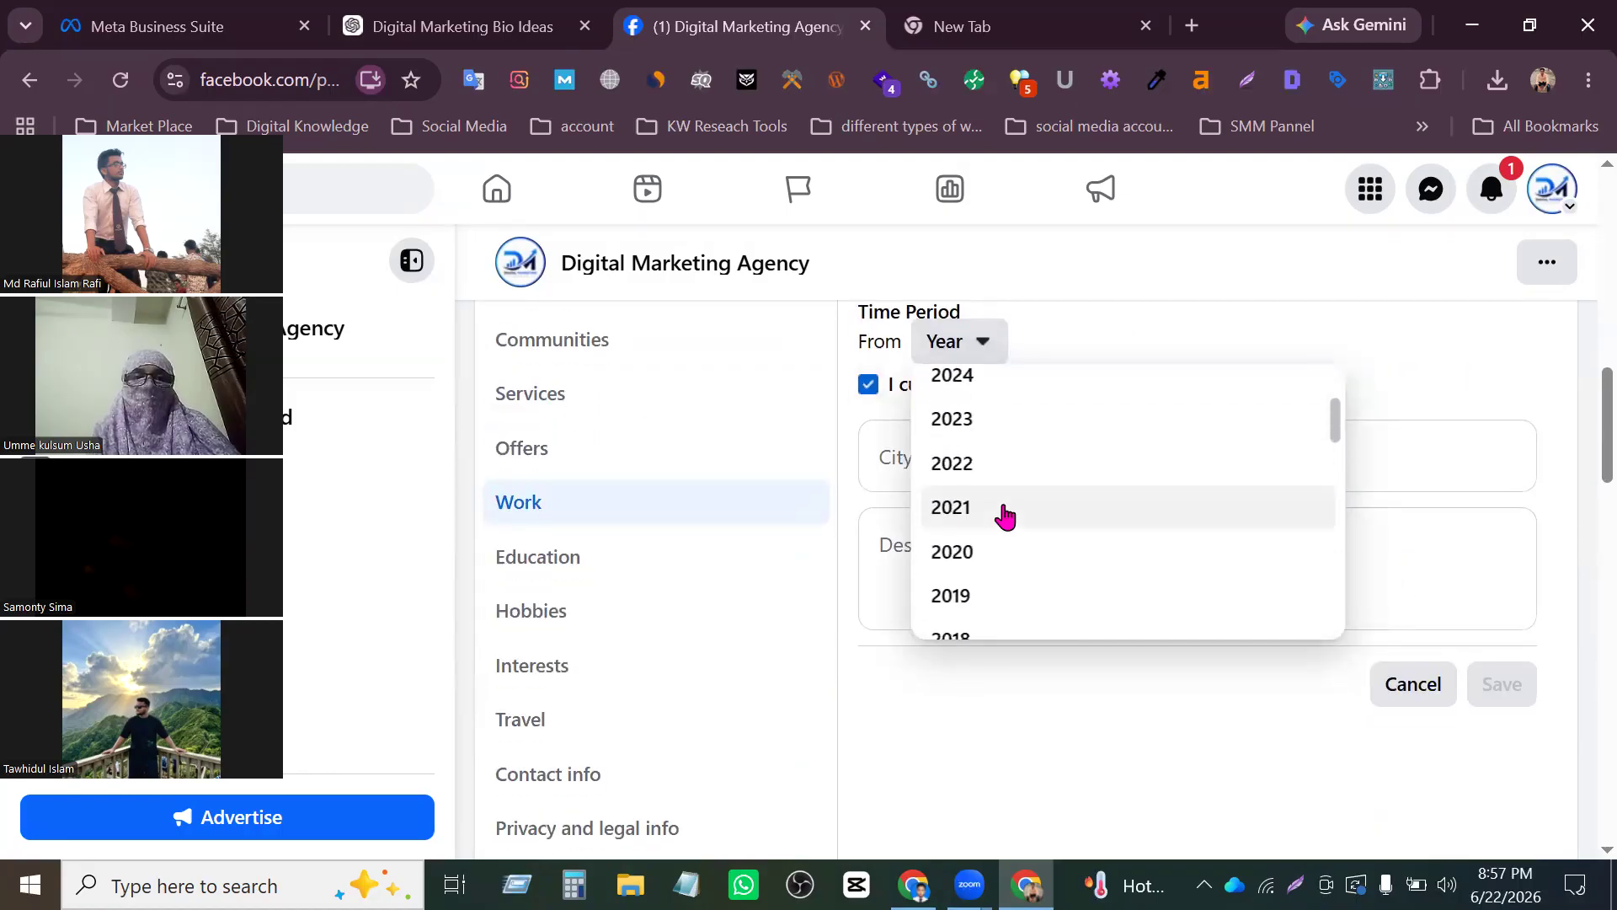
pyautogui.click(983, 549)
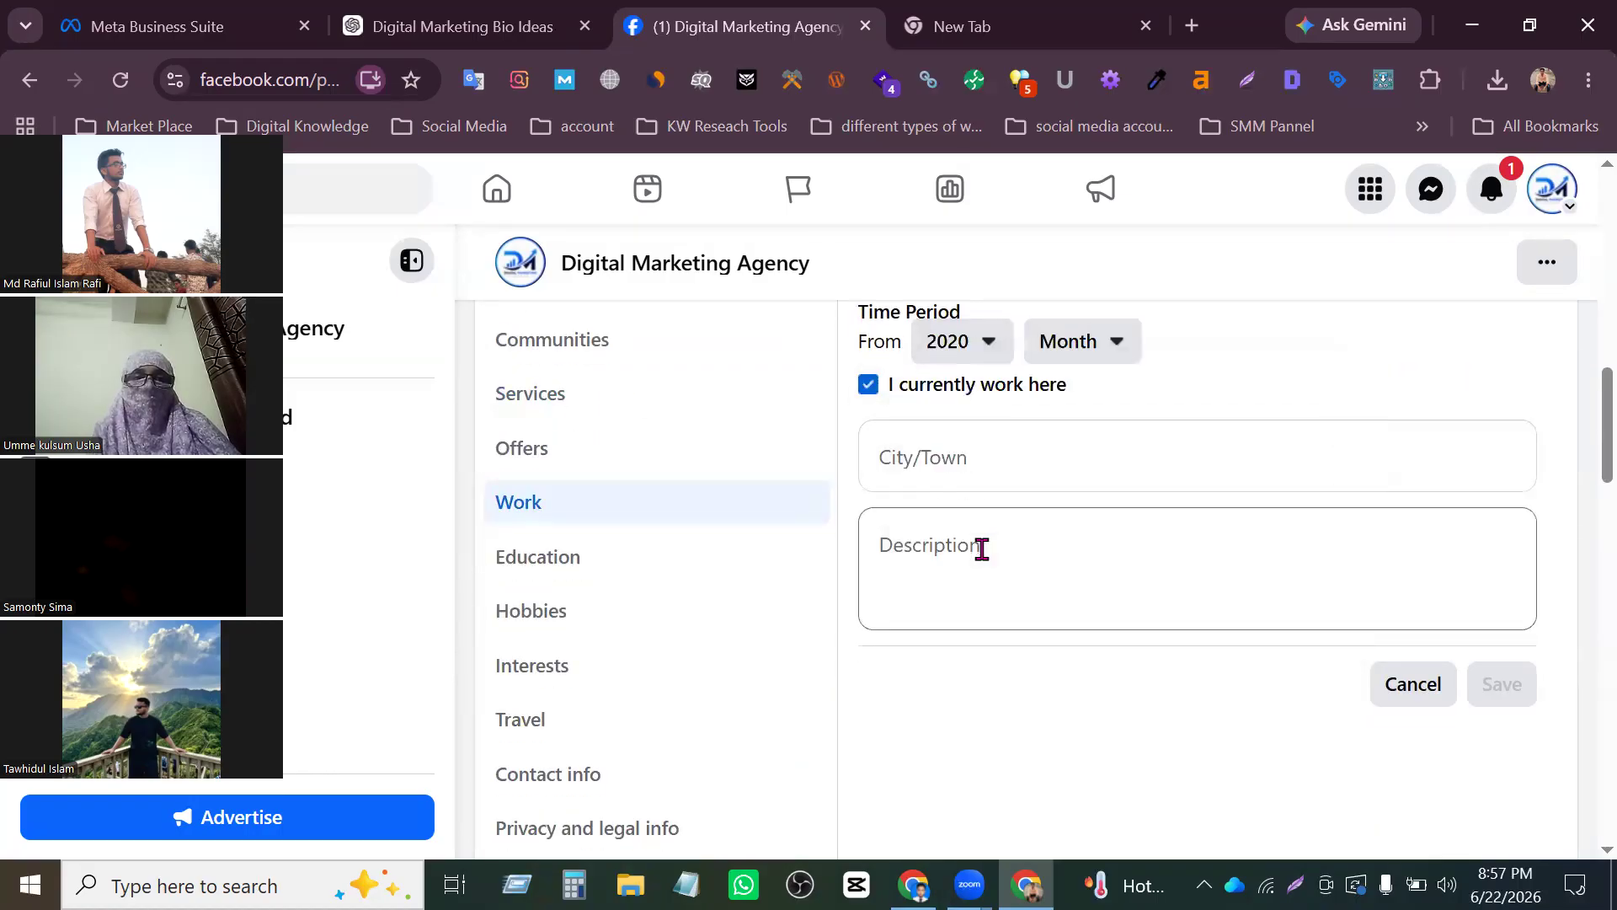
# - Set the start month of the work entry to June
pyautogui.scroll(2, 1155, 458)
pyautogui.click(1104, 552)
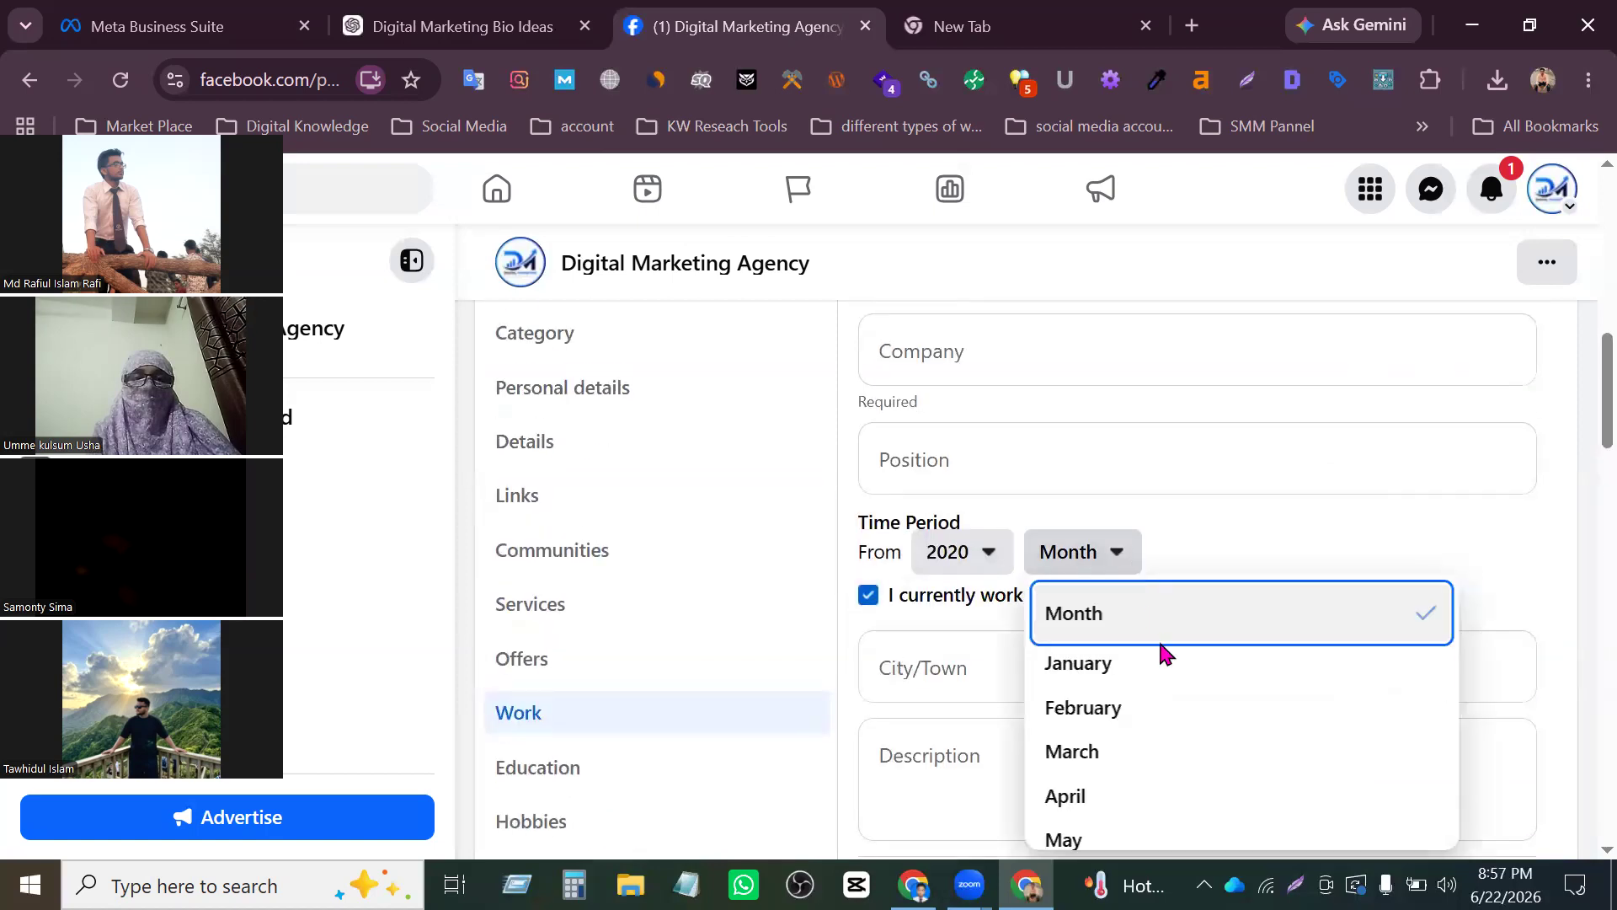
pyautogui.scroll(-2, 1163, 657)
pyautogui.click(1090, 661)
pyautogui.scroll(-2, 1202, 604)
pyautogui.scroll(2, 1196, 599)
pyautogui.scroll(-1, 994, 595)
pyautogui.scroll(-1, 977, 590)
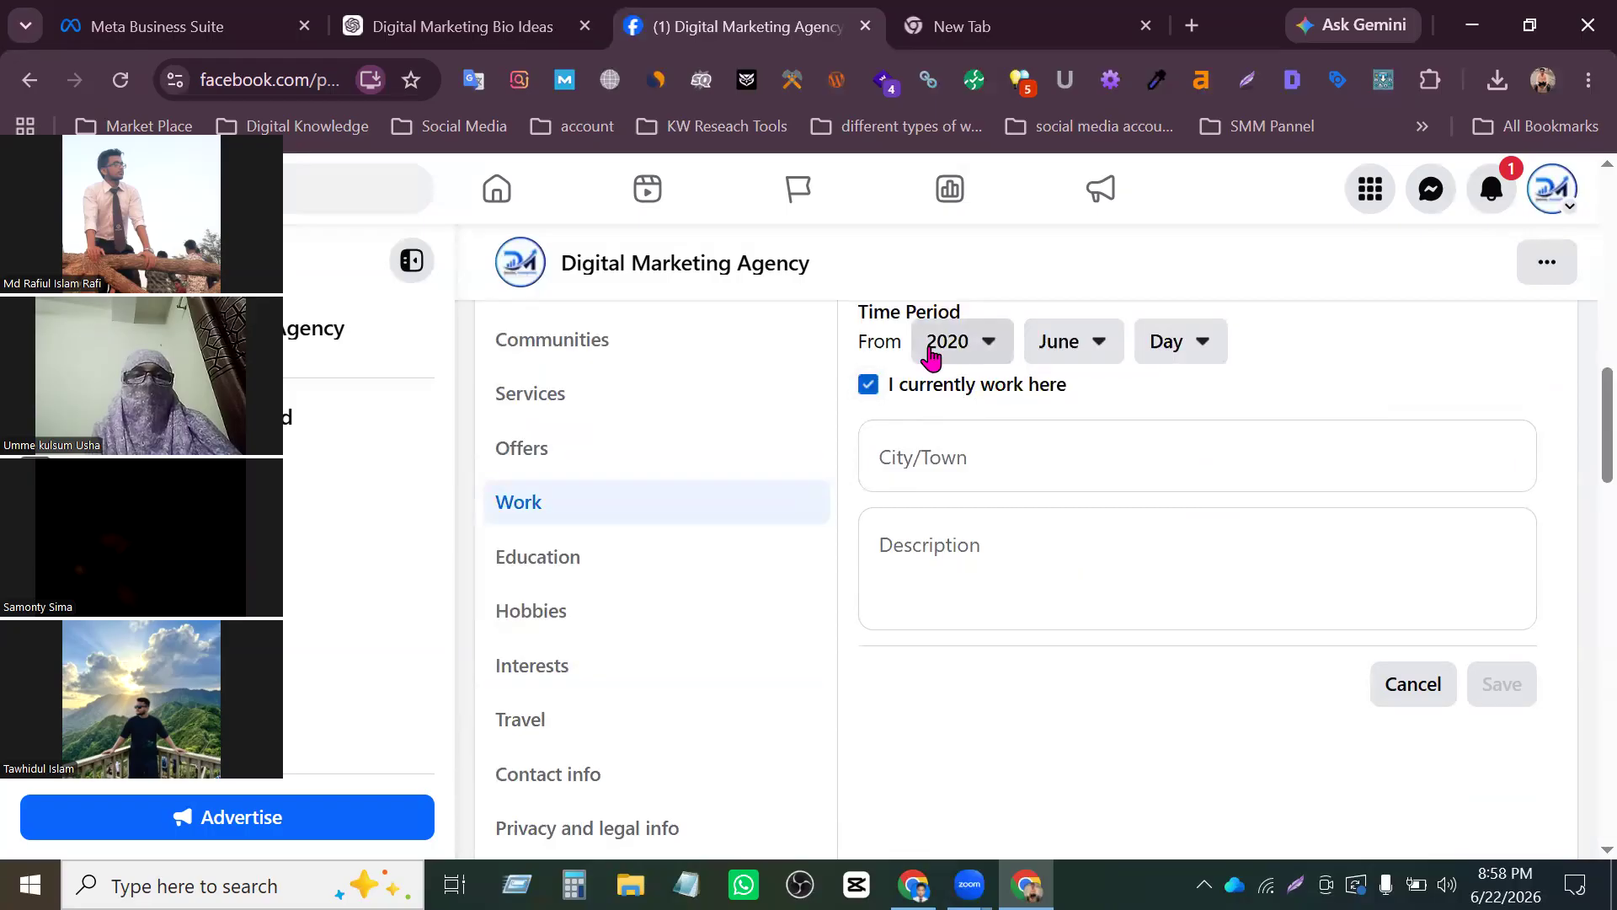
# - Try an end date of March 2024 on the work entry, and mark the job as current again
pyautogui.click(868, 386)
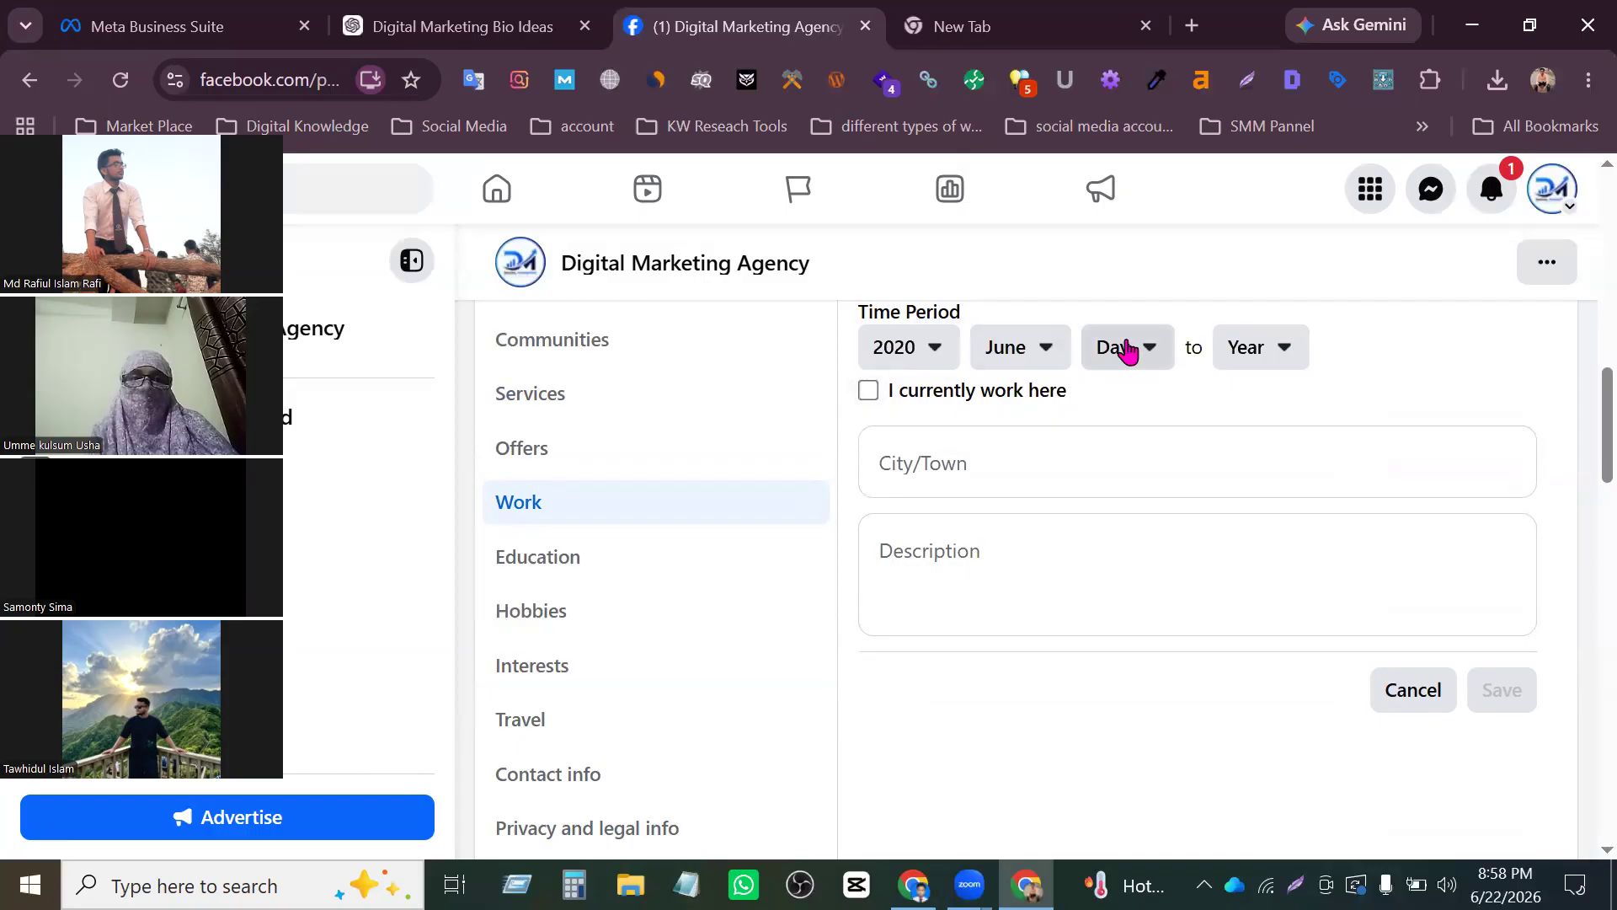
pyautogui.click(1294, 361)
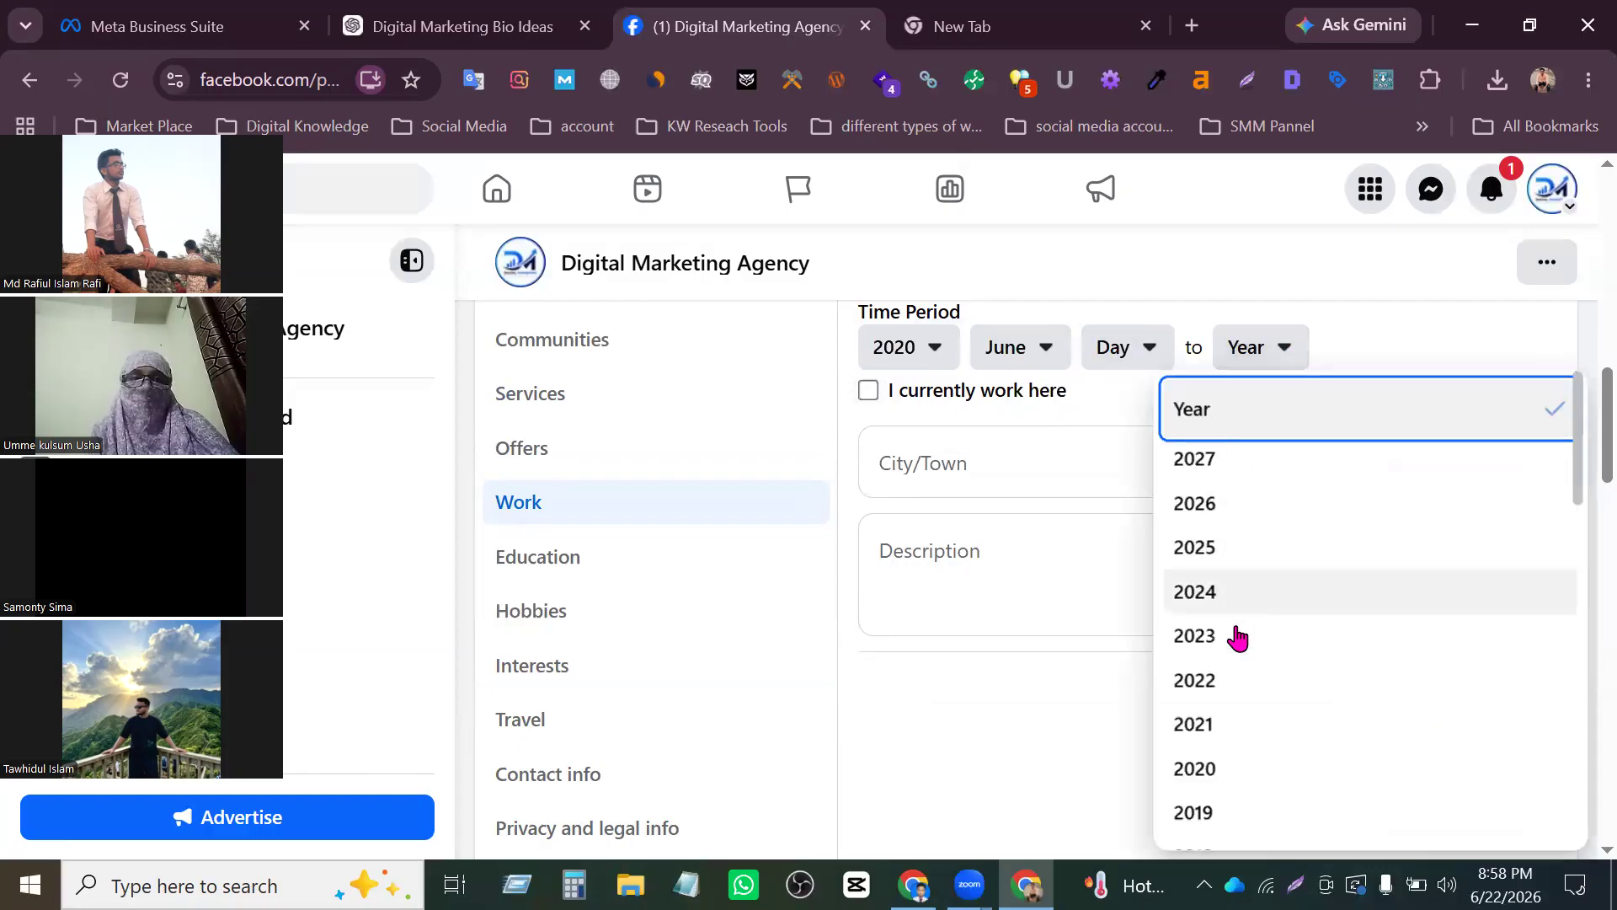
pyautogui.click(1229, 595)
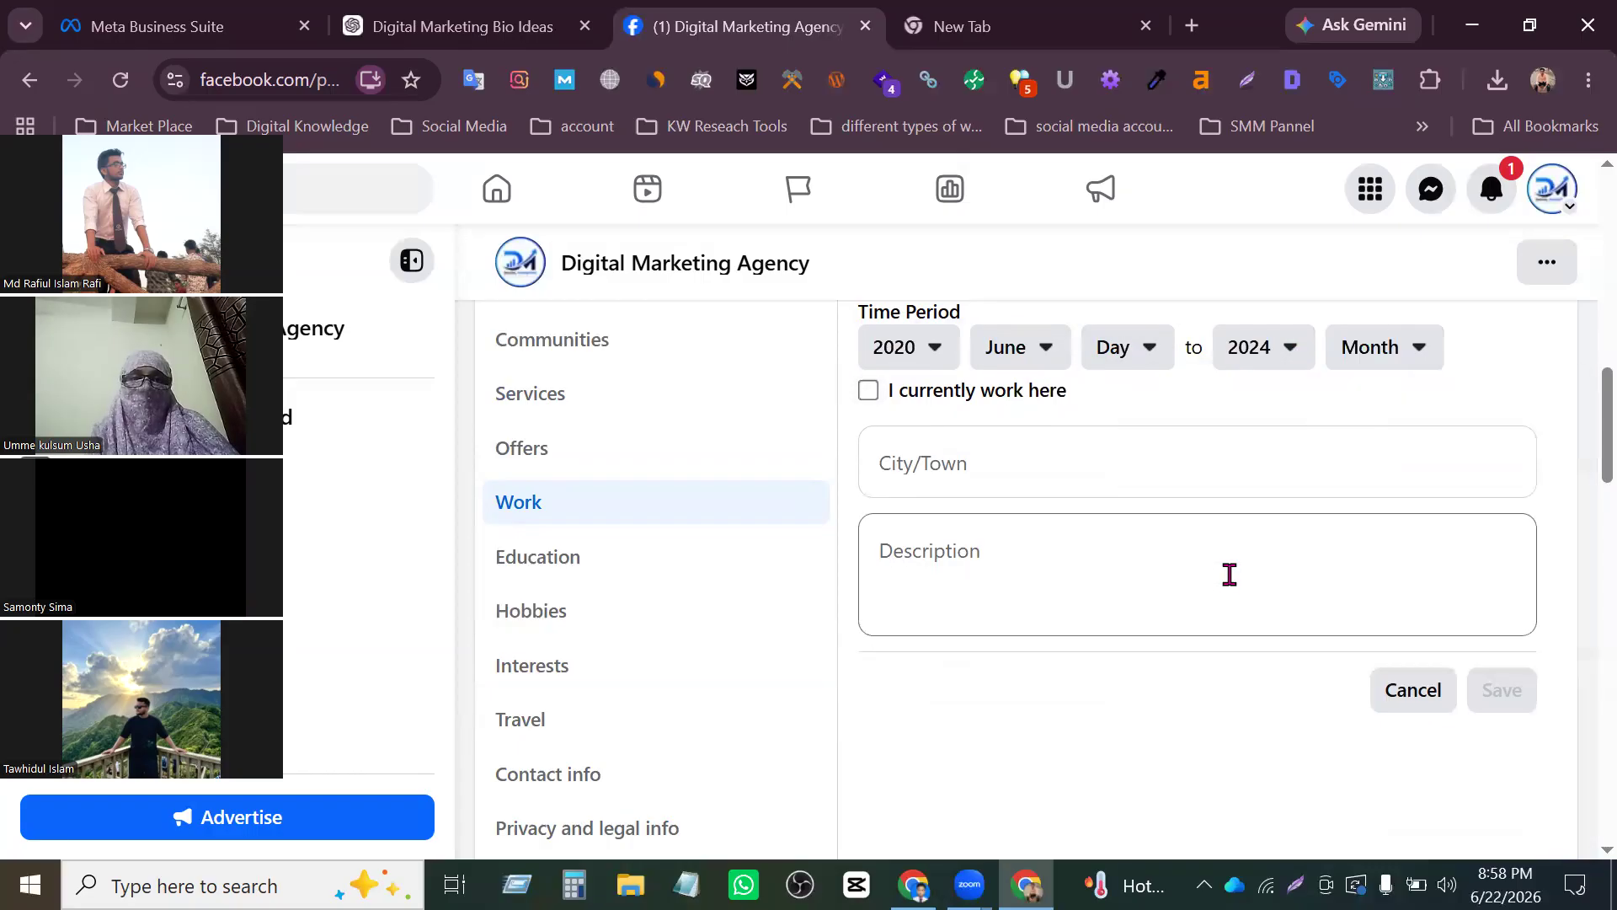
pyautogui.click(1418, 357)
pyautogui.click(1285, 558)
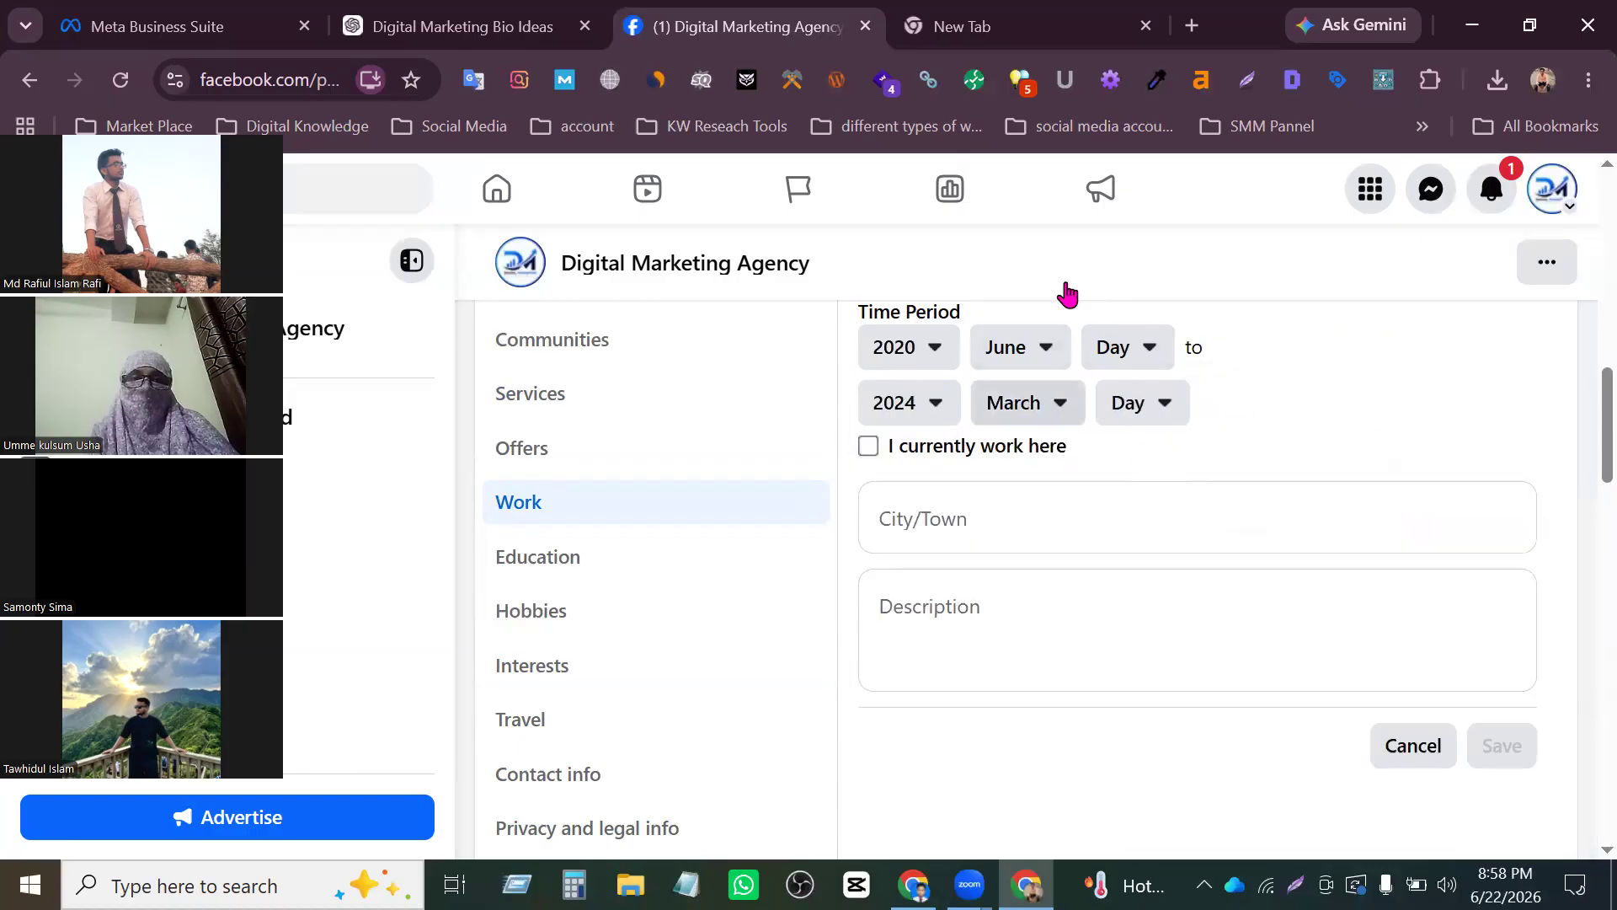
pyautogui.click(869, 447)
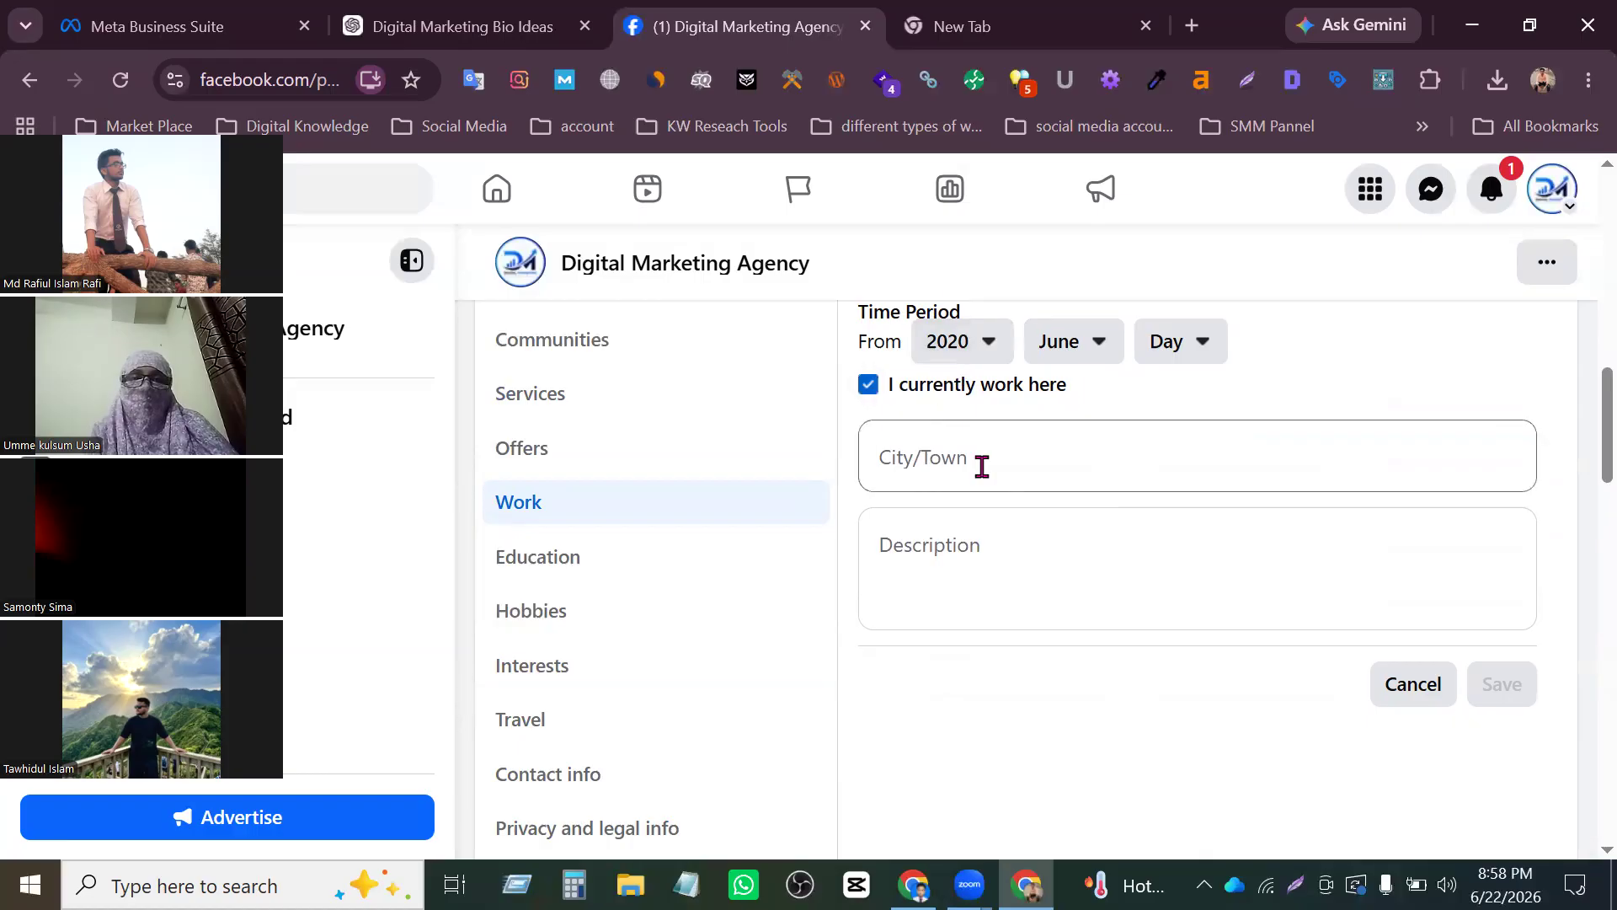
pyautogui.scroll(2, 999, 486)
pyautogui.scroll(-2, 993, 567)
pyautogui.click(1078, 539)
pyautogui.scroll(-2, 1007, 480)
pyautogui.scroll(2, 989, 469)
pyautogui.click(984, 468)
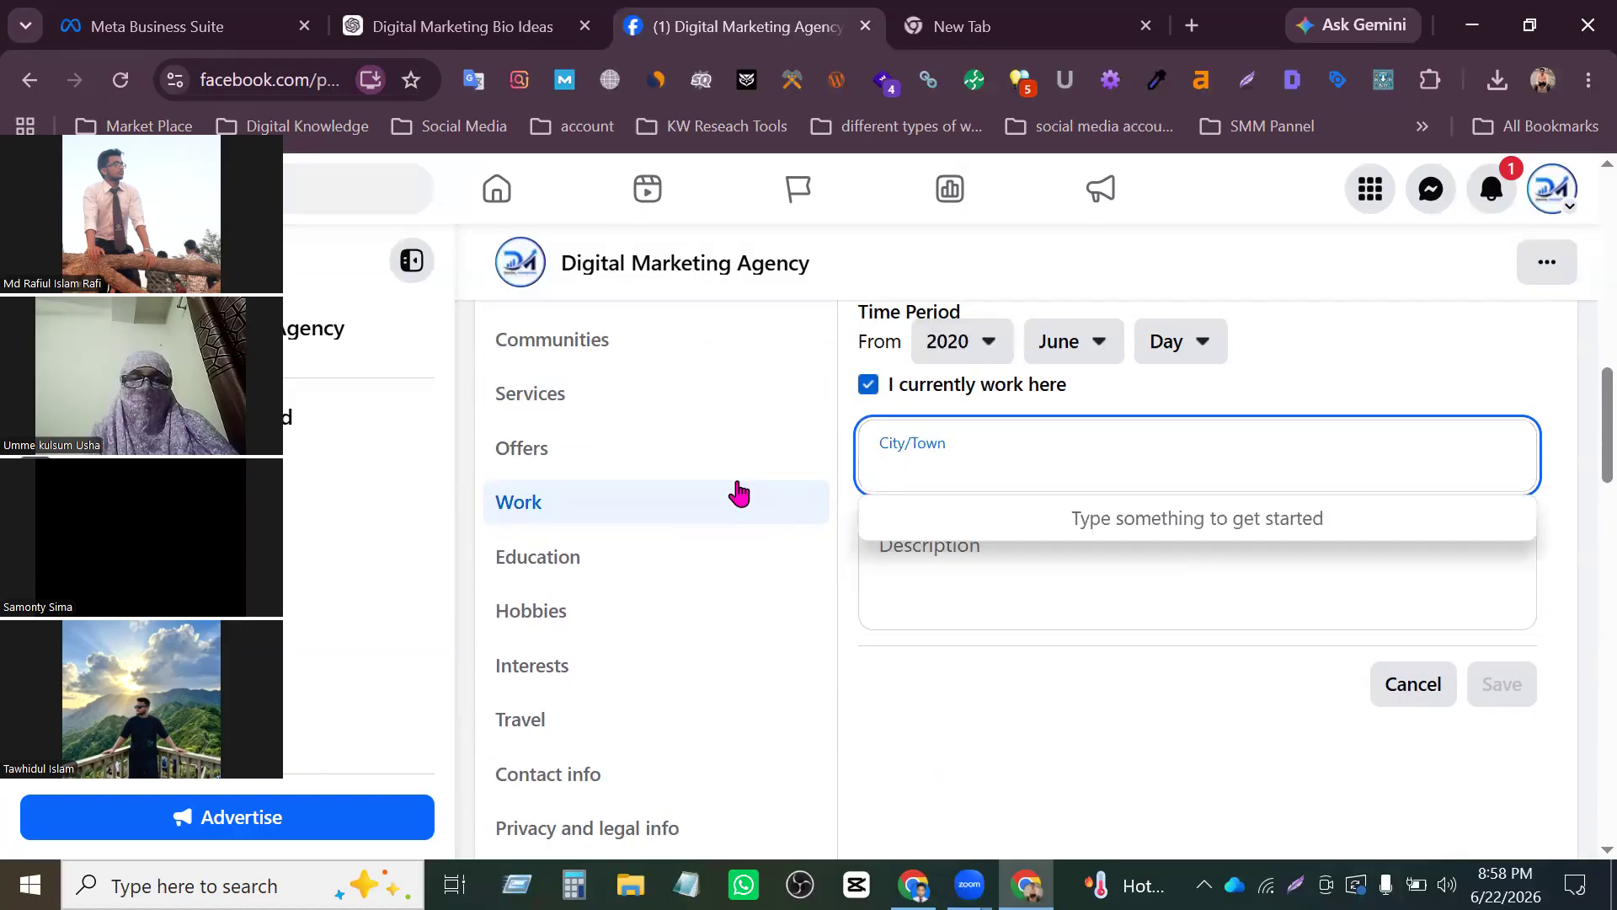
pyautogui.click(675, 562)
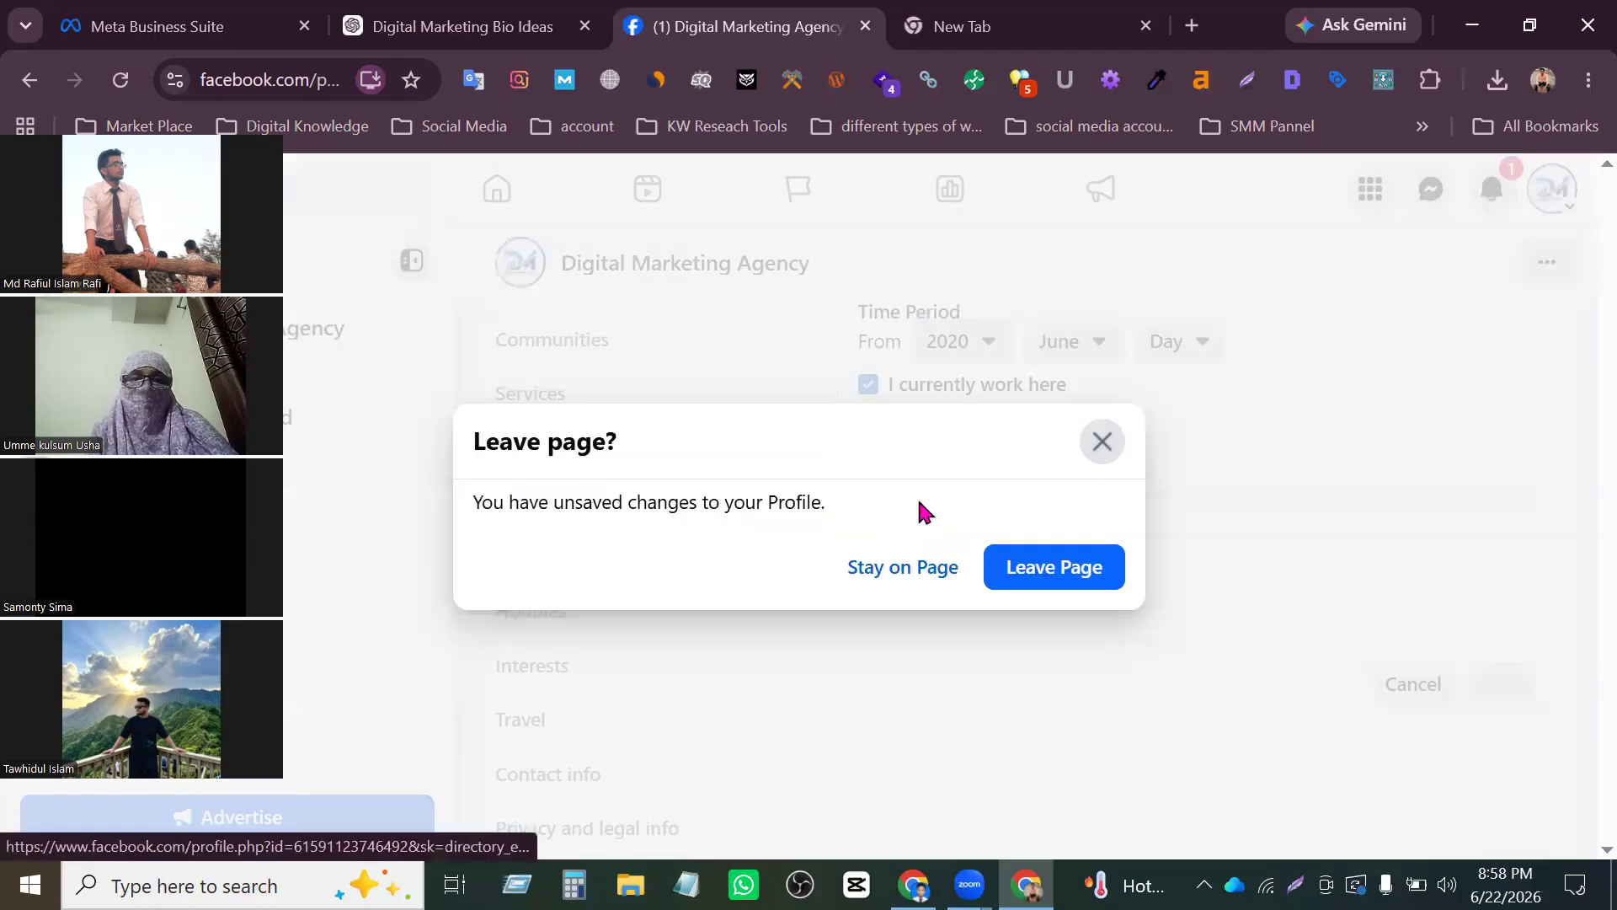
pyautogui.click(949, 568)
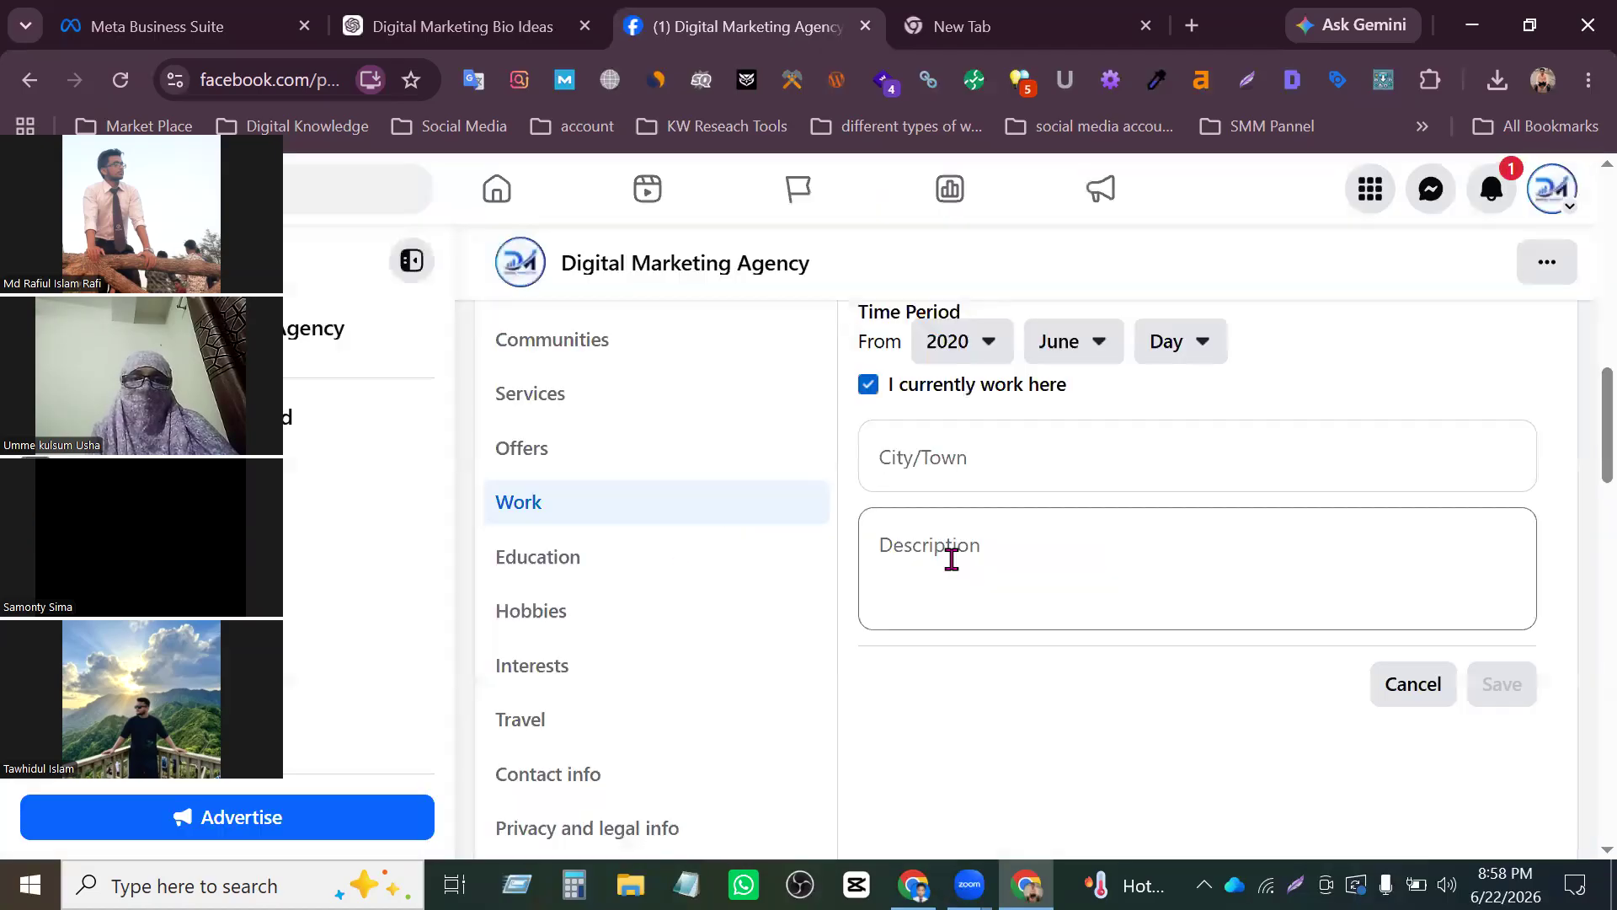
# - Open the About information's Education section in a separate browser tab and switch to that tab
pyautogui.scroll(-2, 628, 458)
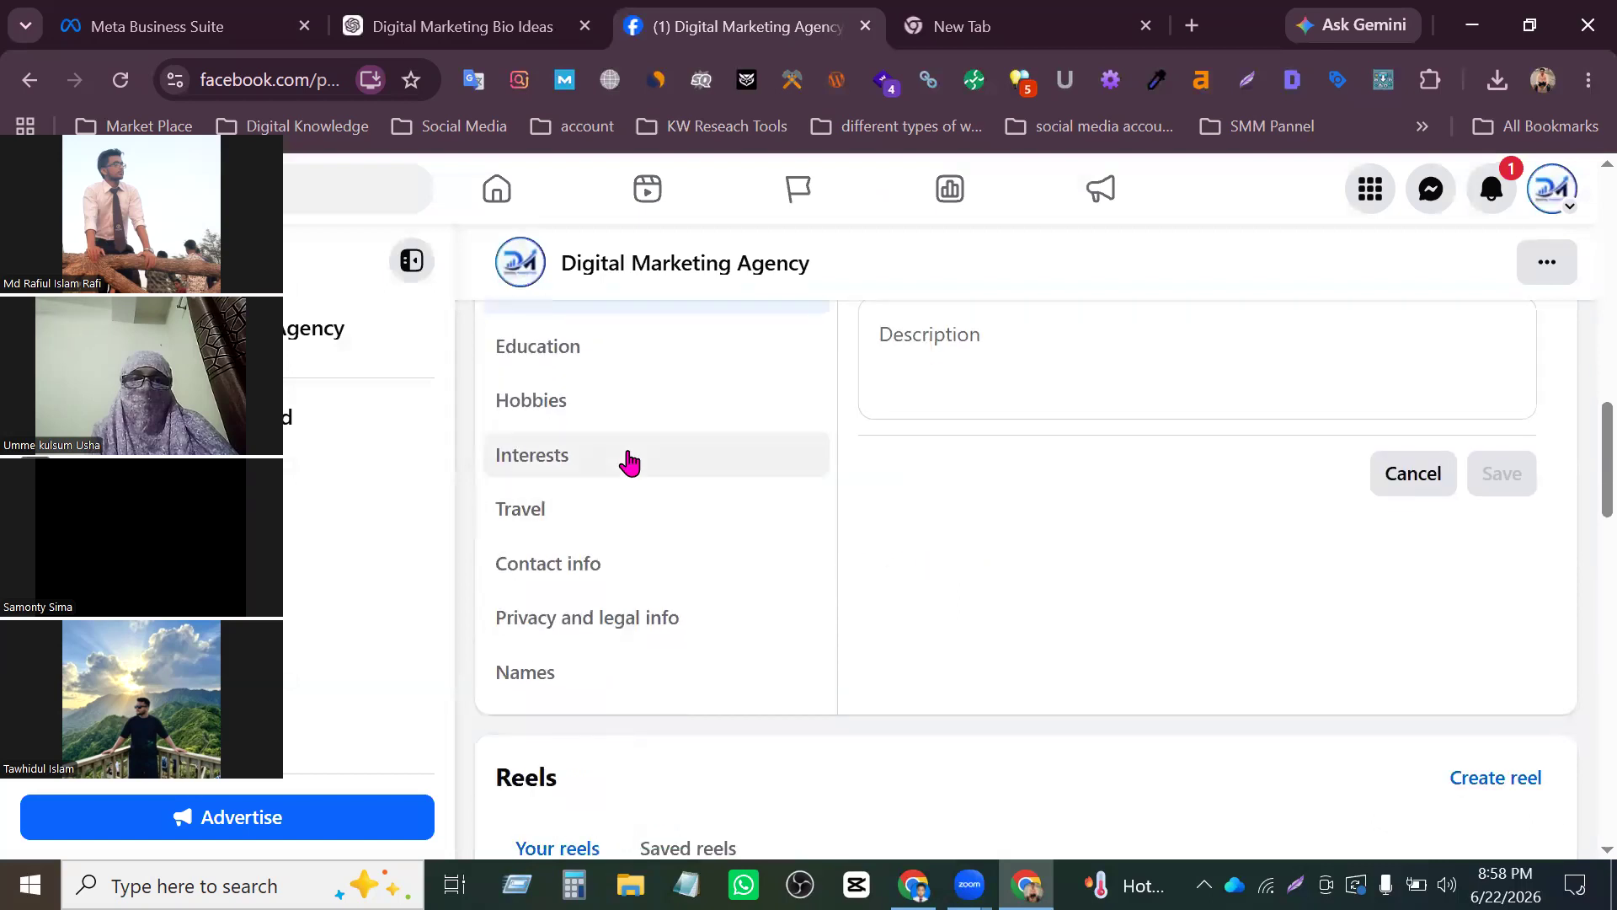
pyautogui.scroll(2, 627, 466)
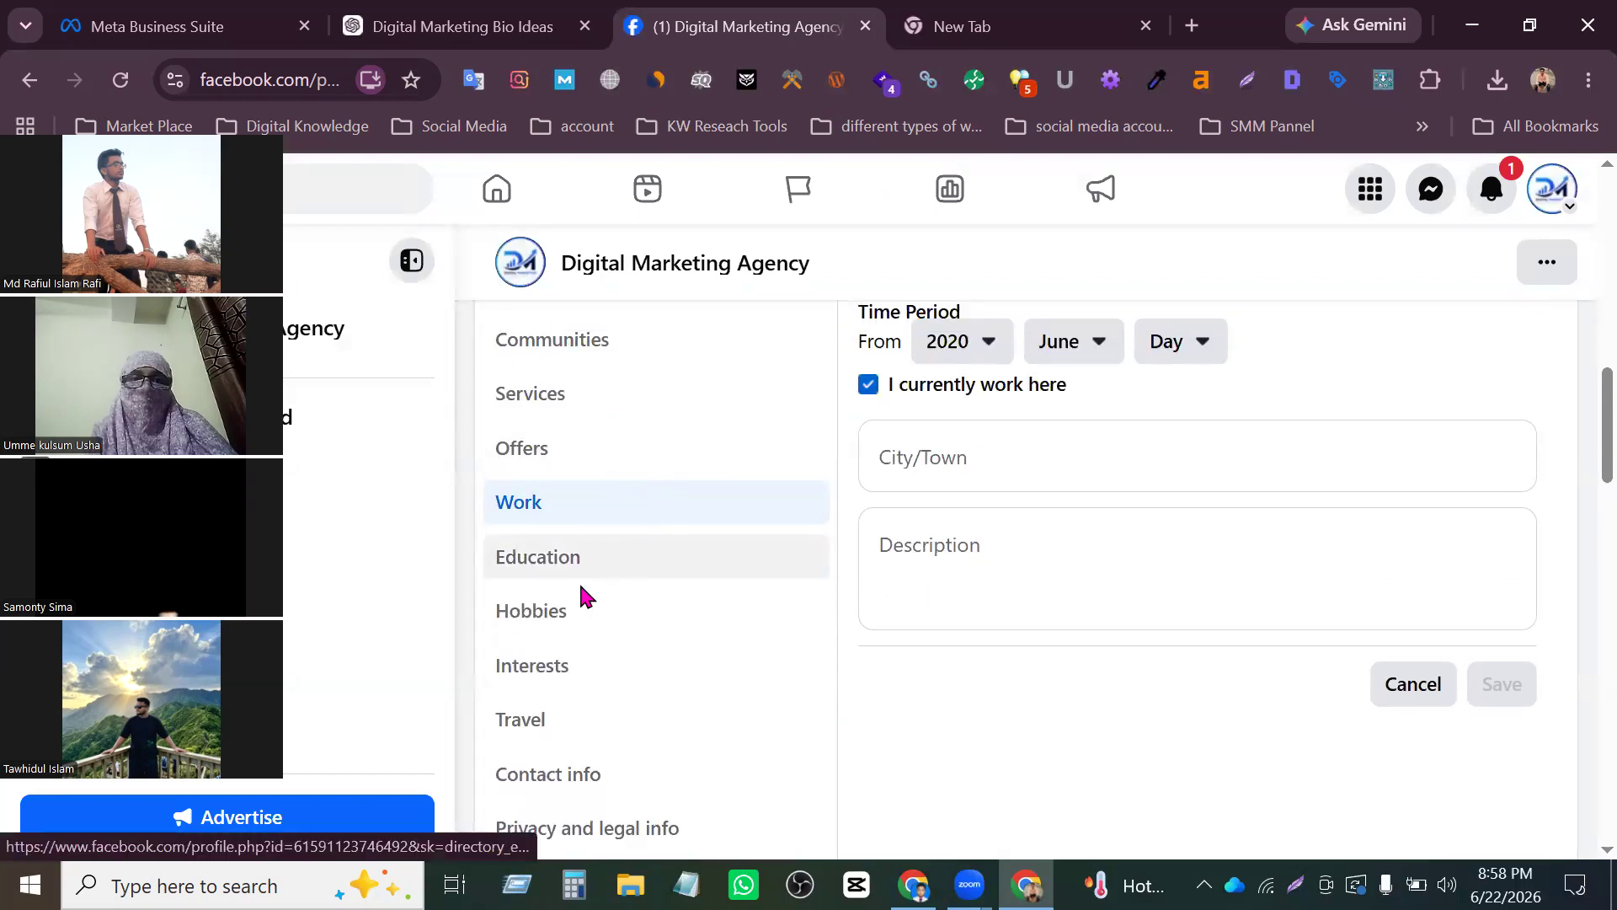
pyautogui.middleClick(621, 581)
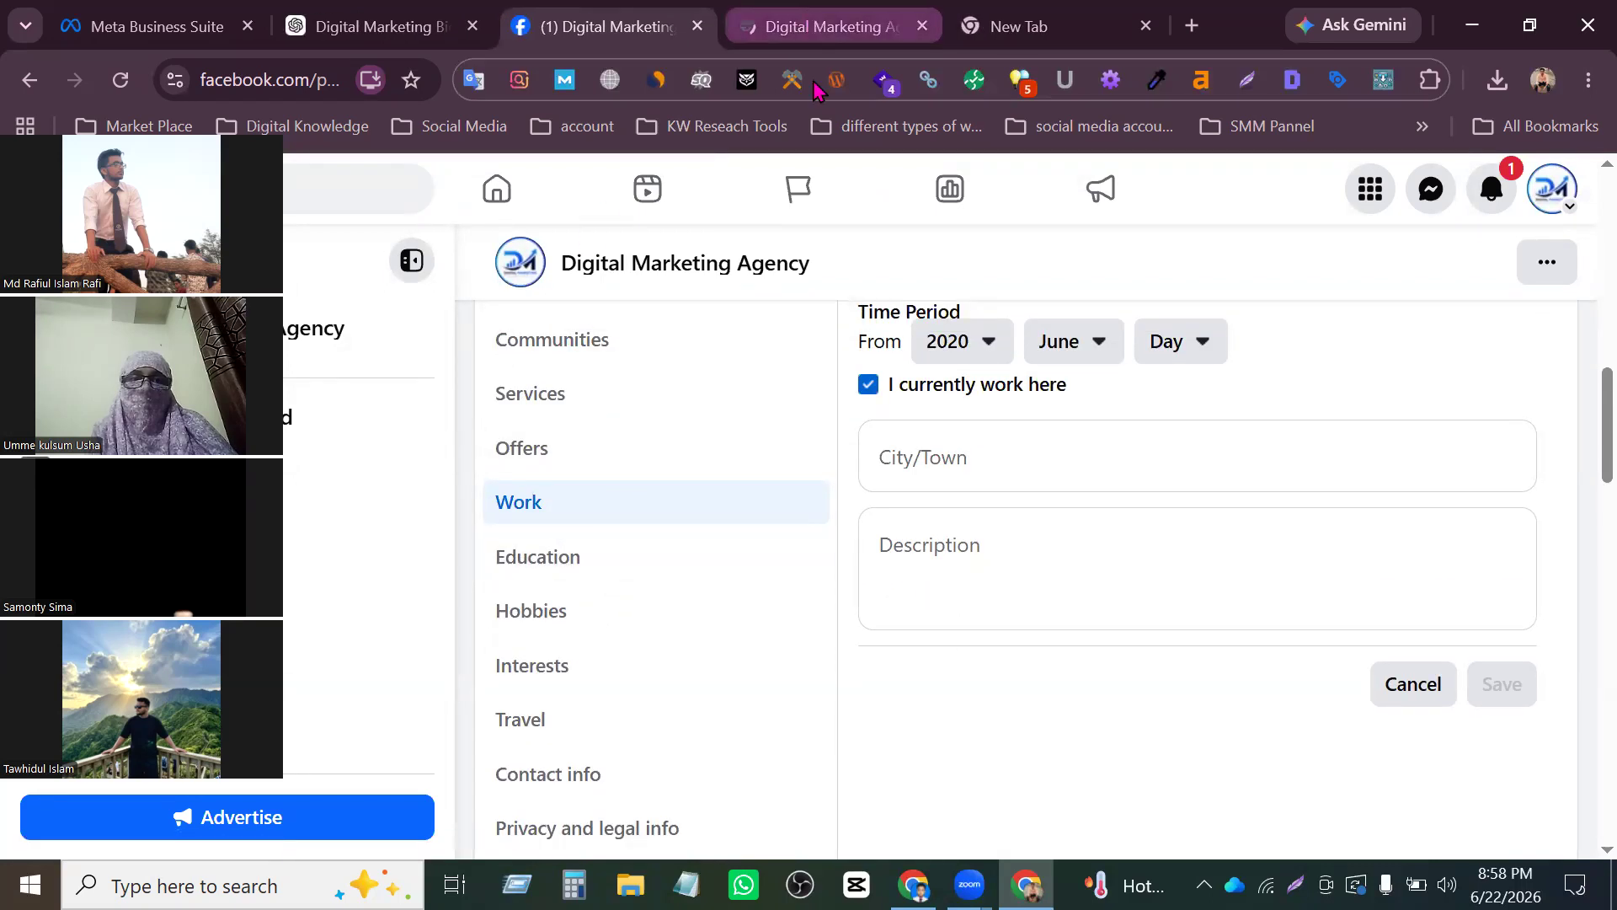
pyautogui.click(821, 26)
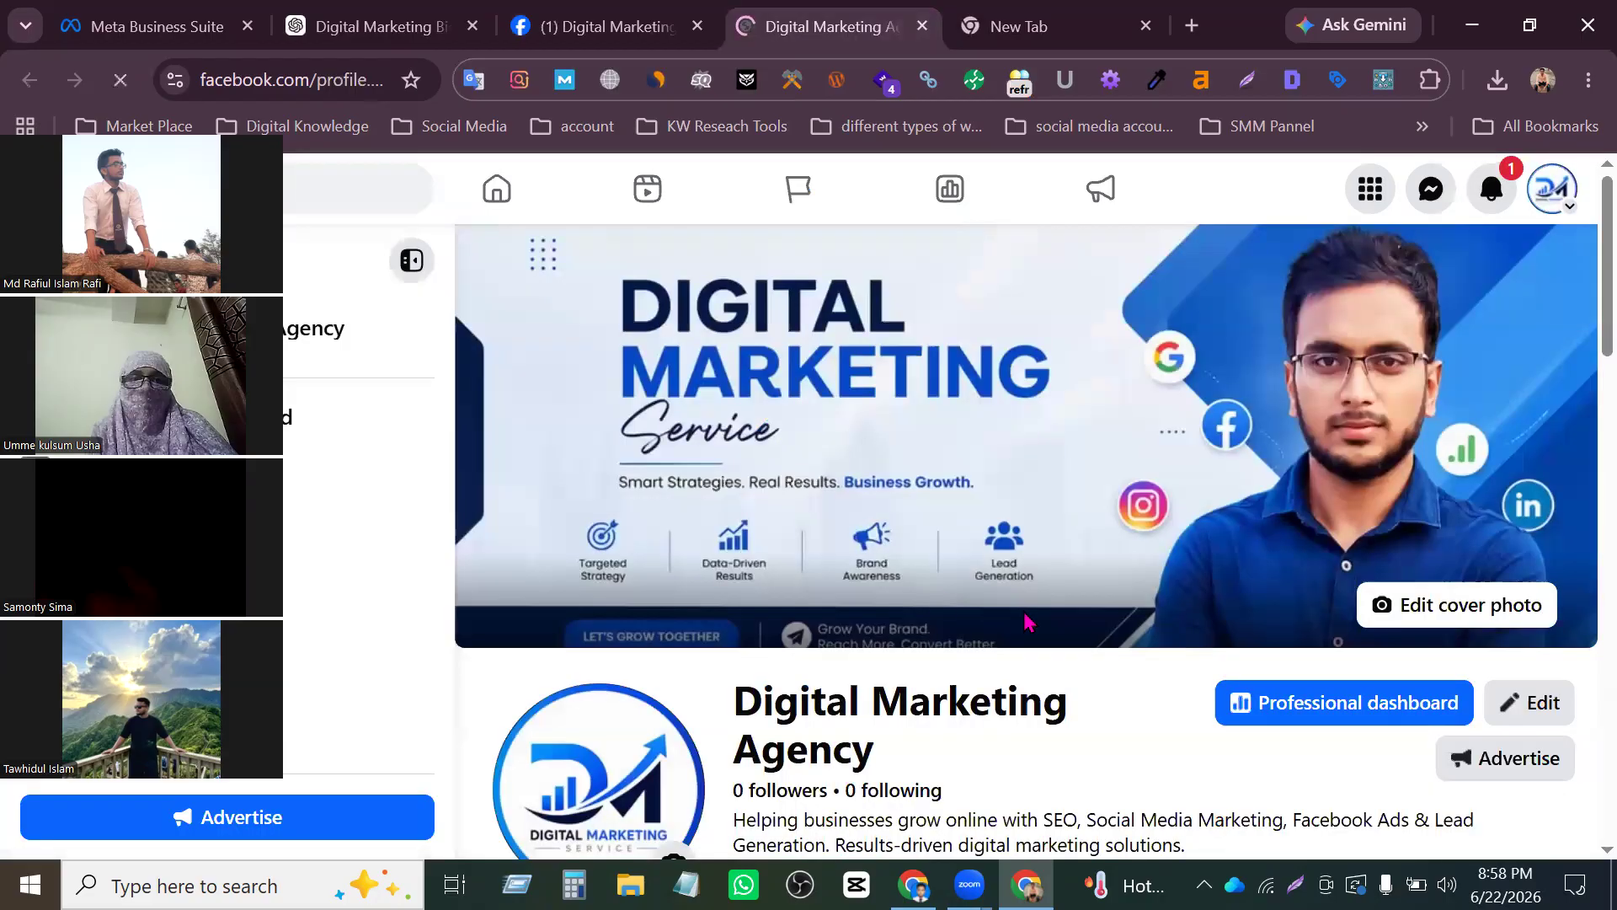
pyautogui.scroll(2, 977, 539)
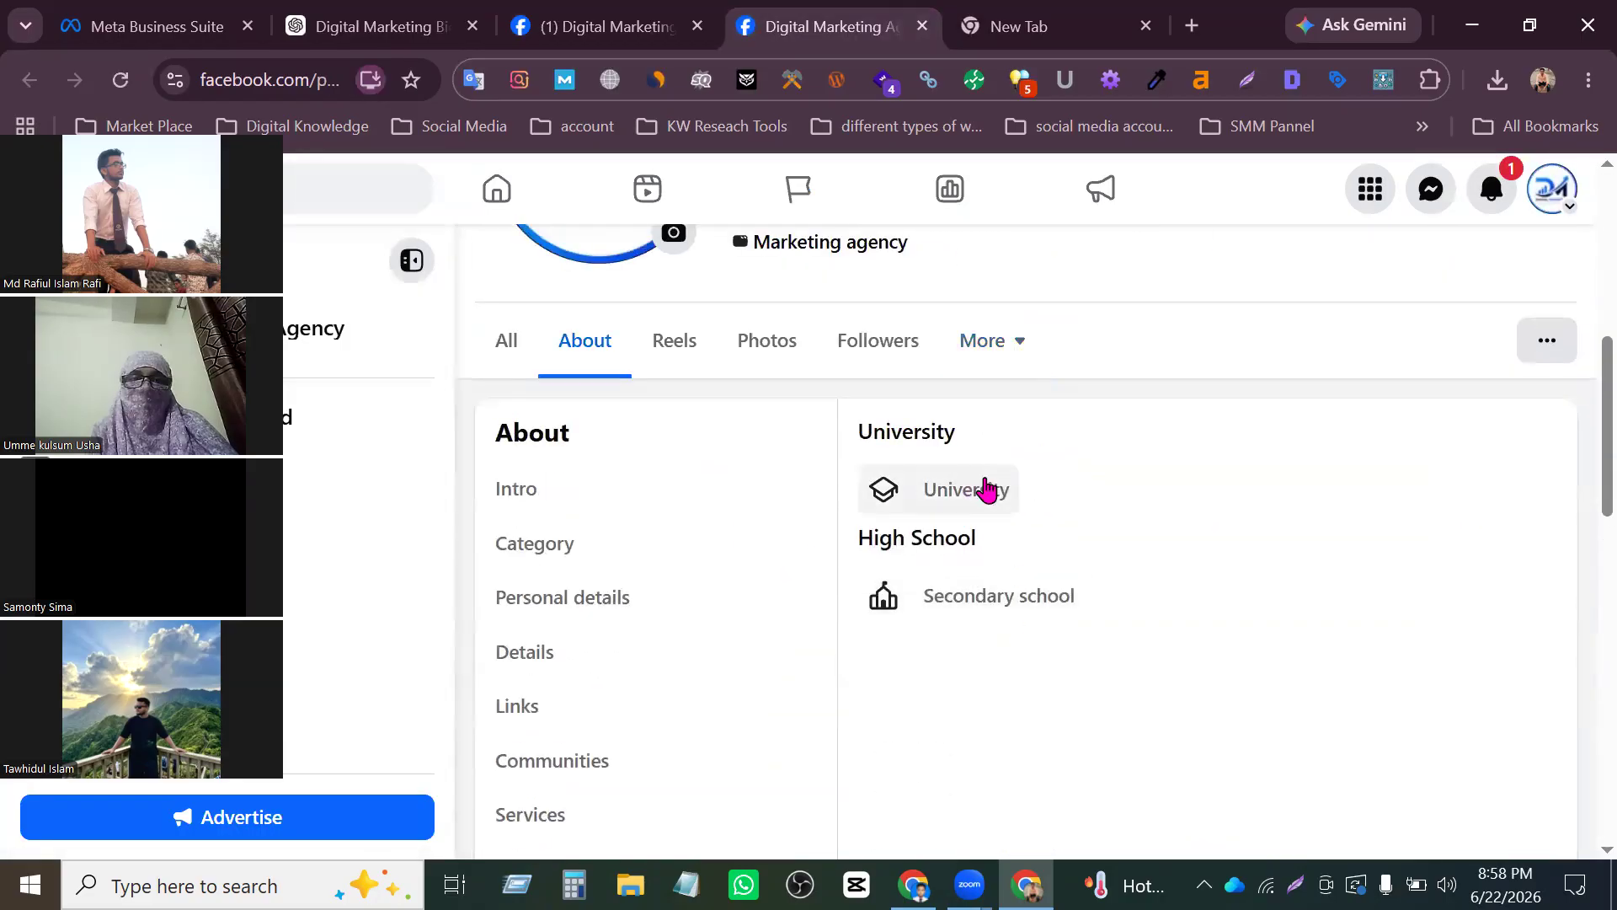
# - Open a new university entry and examine its fields, trying the Graduated option on and off
pyautogui.click(986, 487)
pyautogui.scroll(-3, 1006, 552)
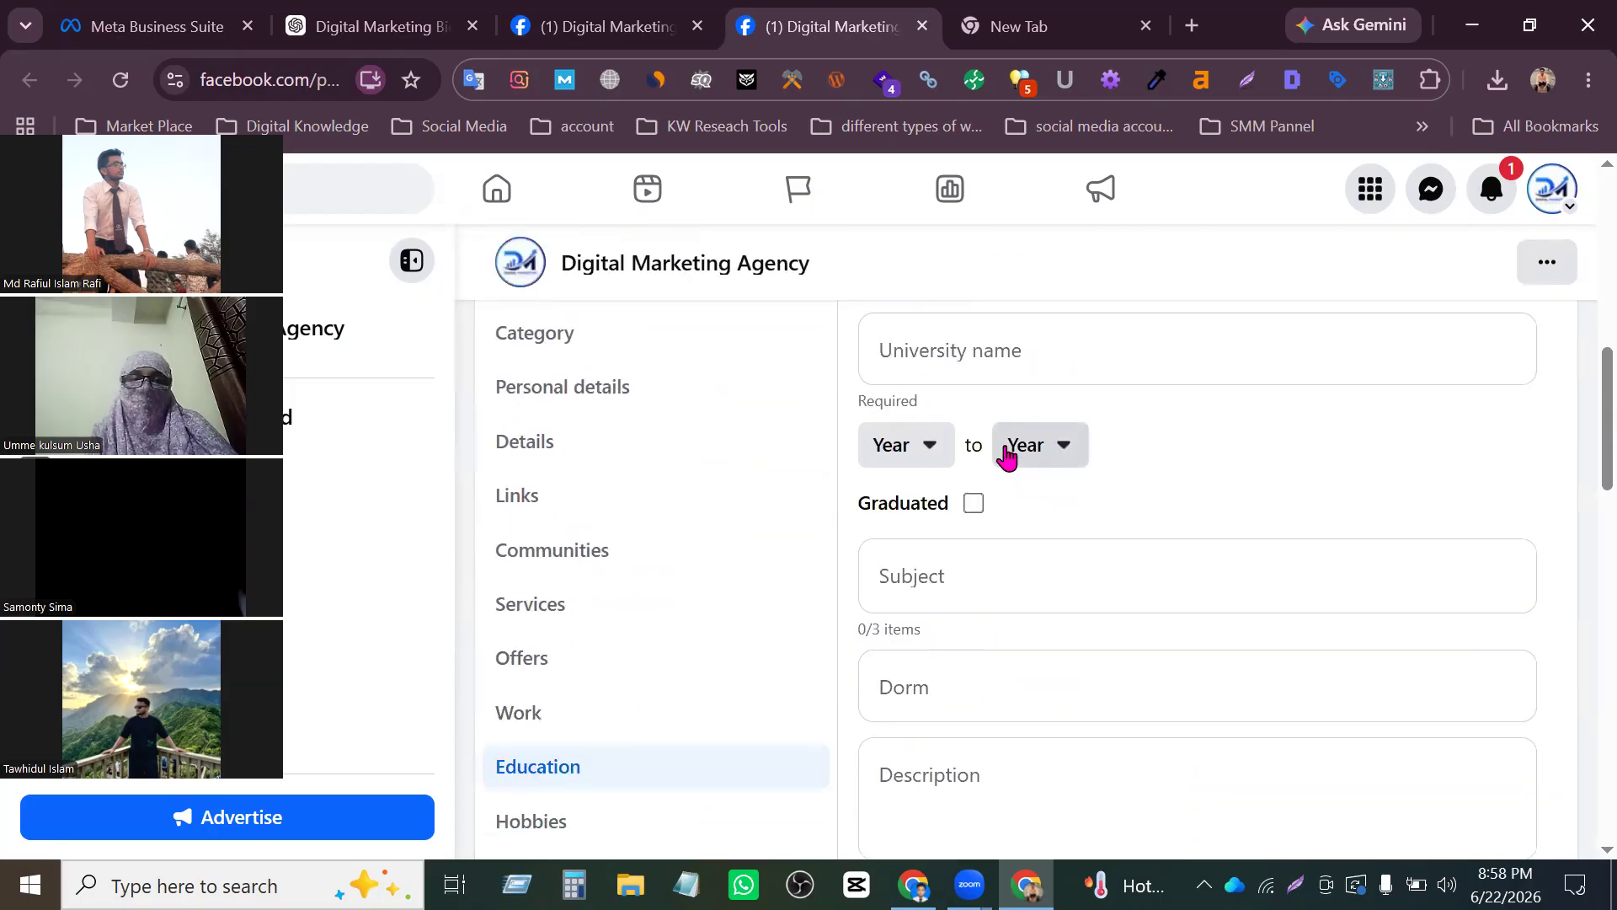
pyautogui.click(977, 545)
pyautogui.click(975, 505)
pyautogui.click(972, 503)
pyautogui.scroll(-2, 1255, 488)
pyautogui.scroll(-10, 1036, 472)
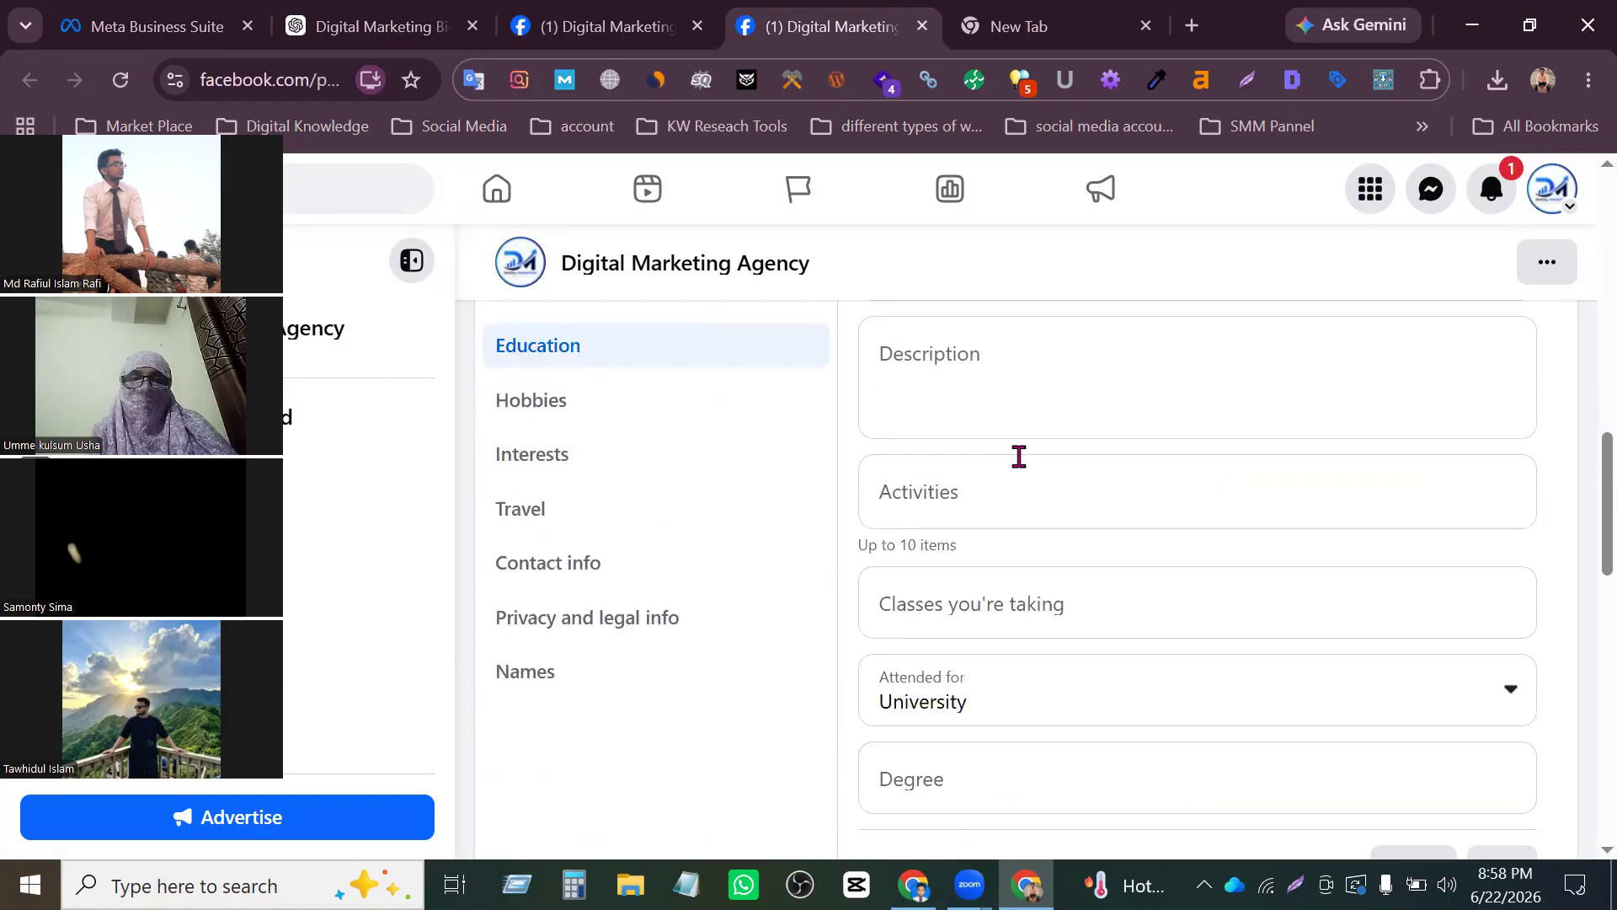
pyautogui.scroll(8, 1043, 476)
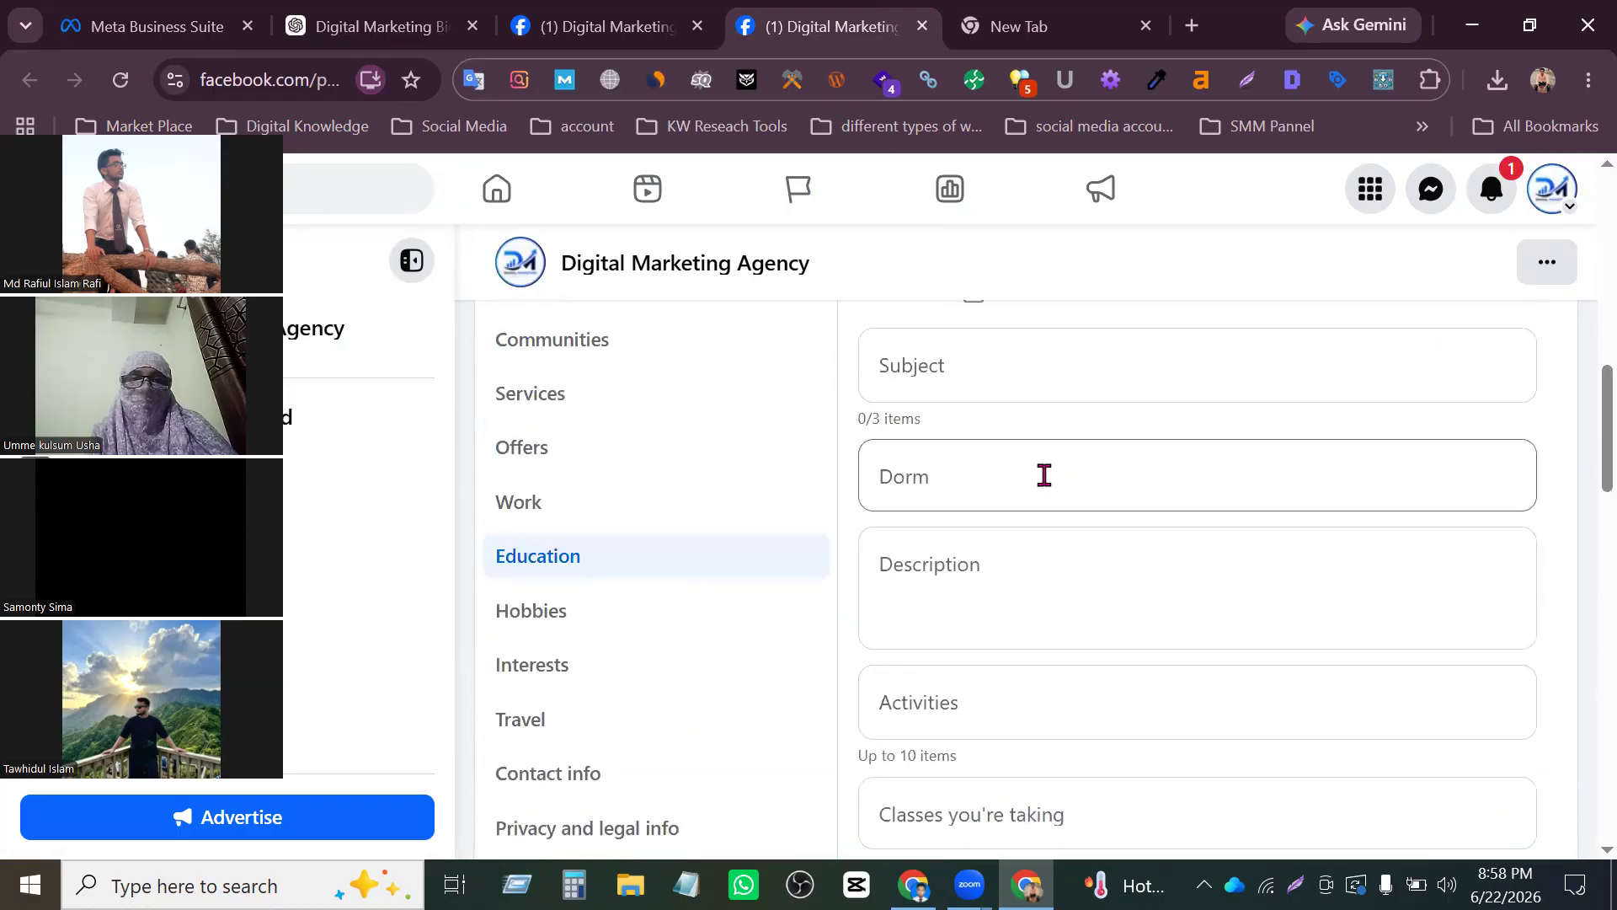
pyautogui.click(625, 37)
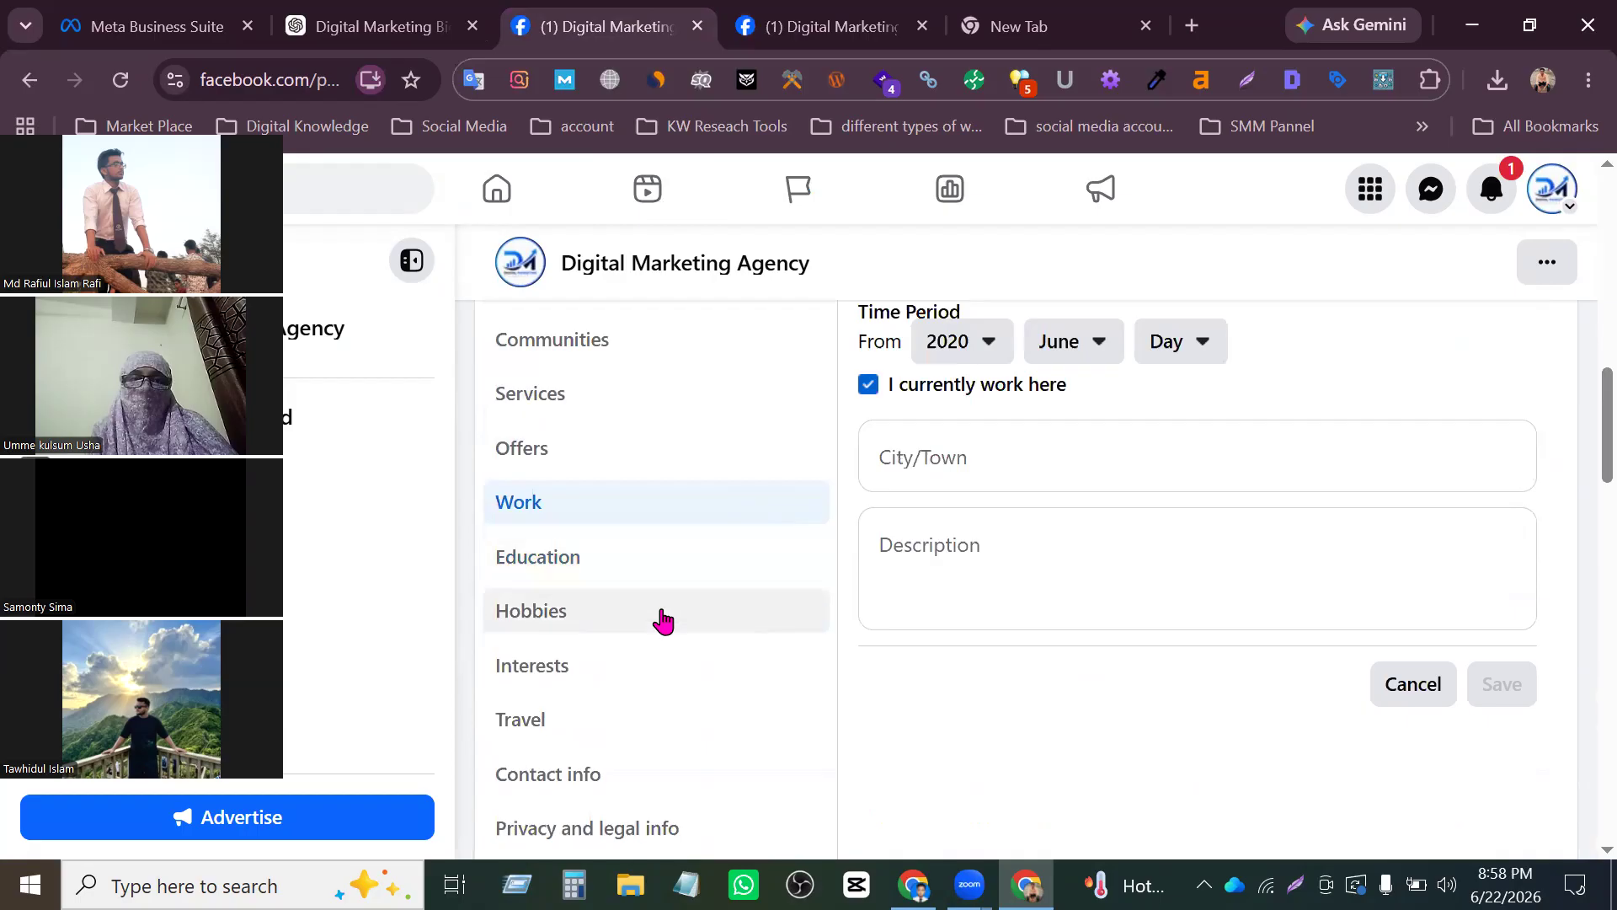
pyautogui.click(603, 600)
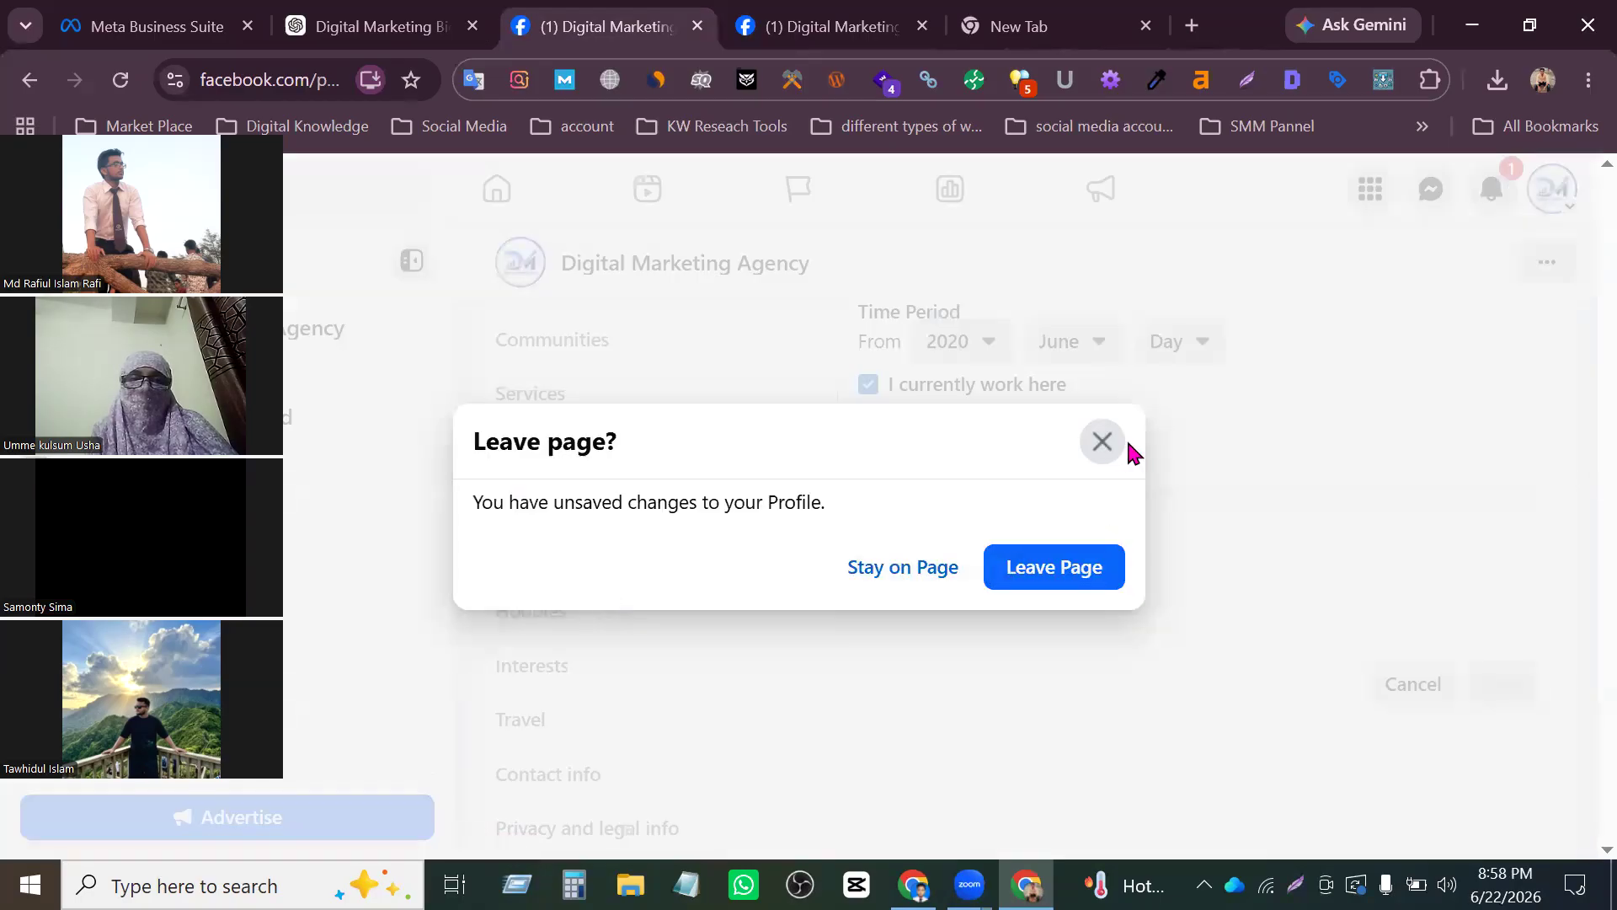
pyautogui.click(1103, 441)
# - Go from the Education tab to Hobbies, discarding the unsaved university entry, and browse the suggested hobbies
pyautogui.click(842, 27)
pyautogui.scroll(-3, 704, 567)
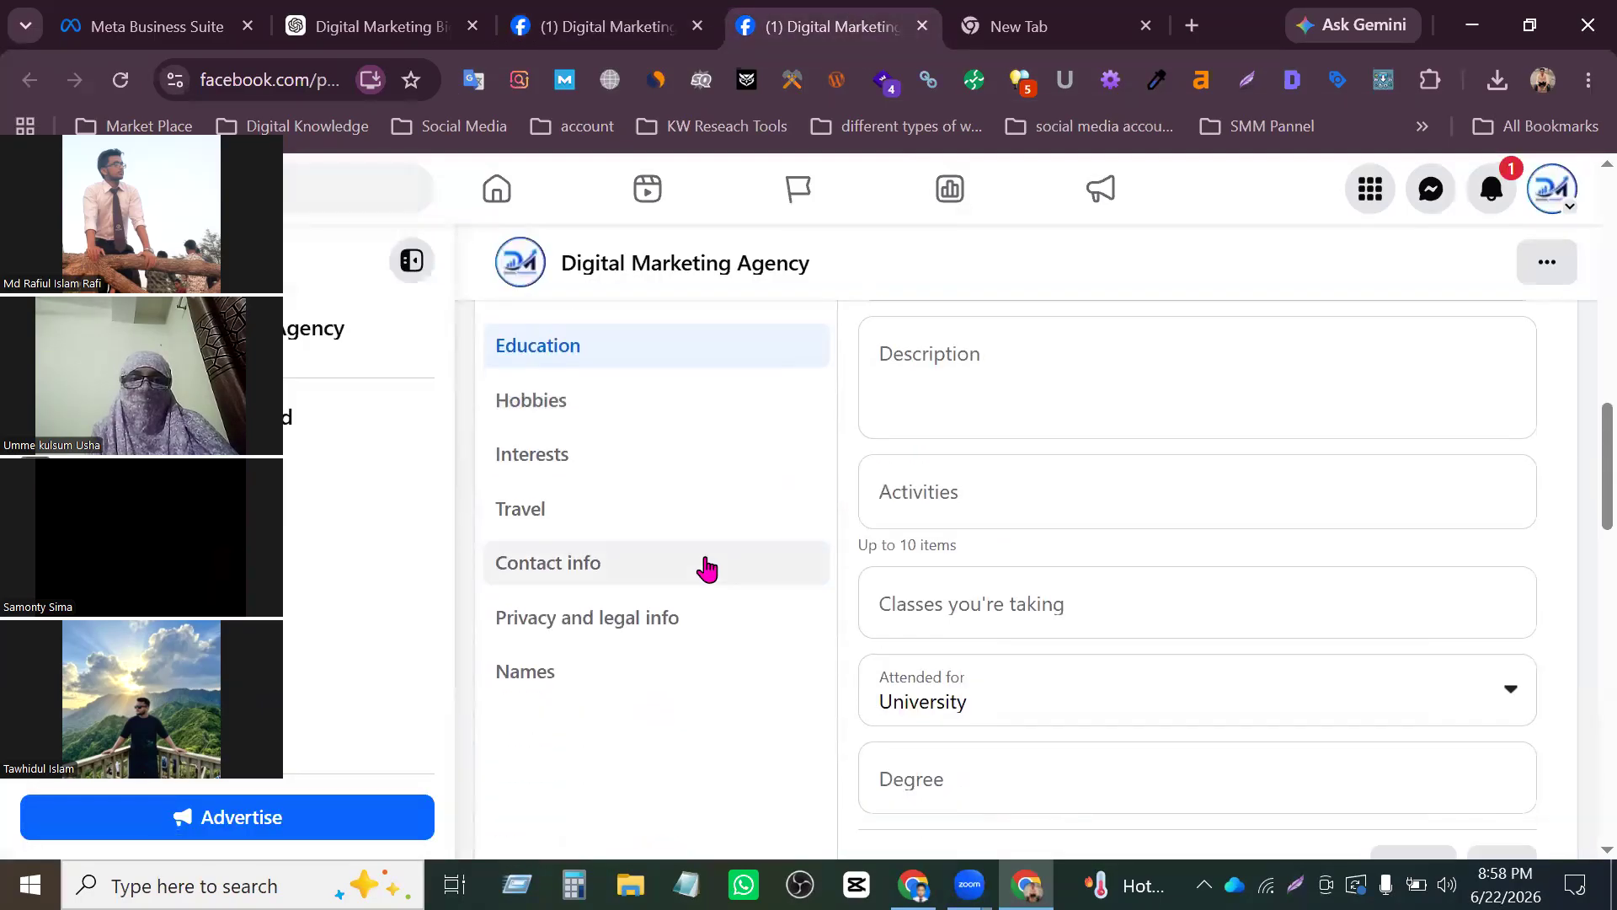
pyautogui.click(598, 421)
pyautogui.click(1053, 498)
pyautogui.click(976, 532)
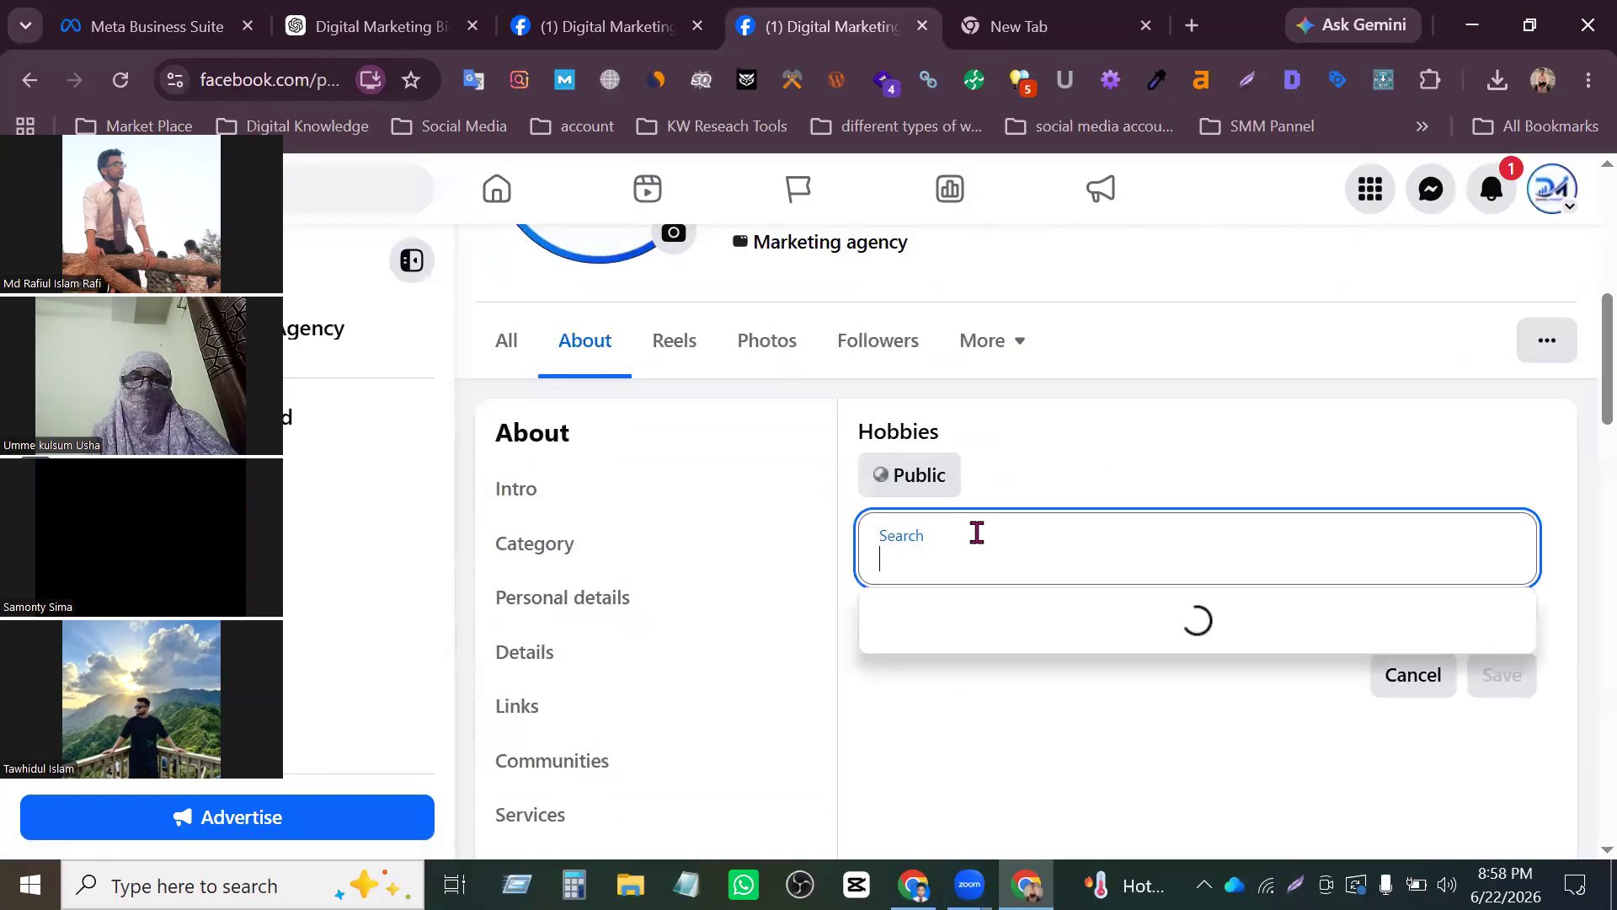
pyautogui.scroll(-5, 1075, 645)
pyautogui.scroll(6, 1017, 498)
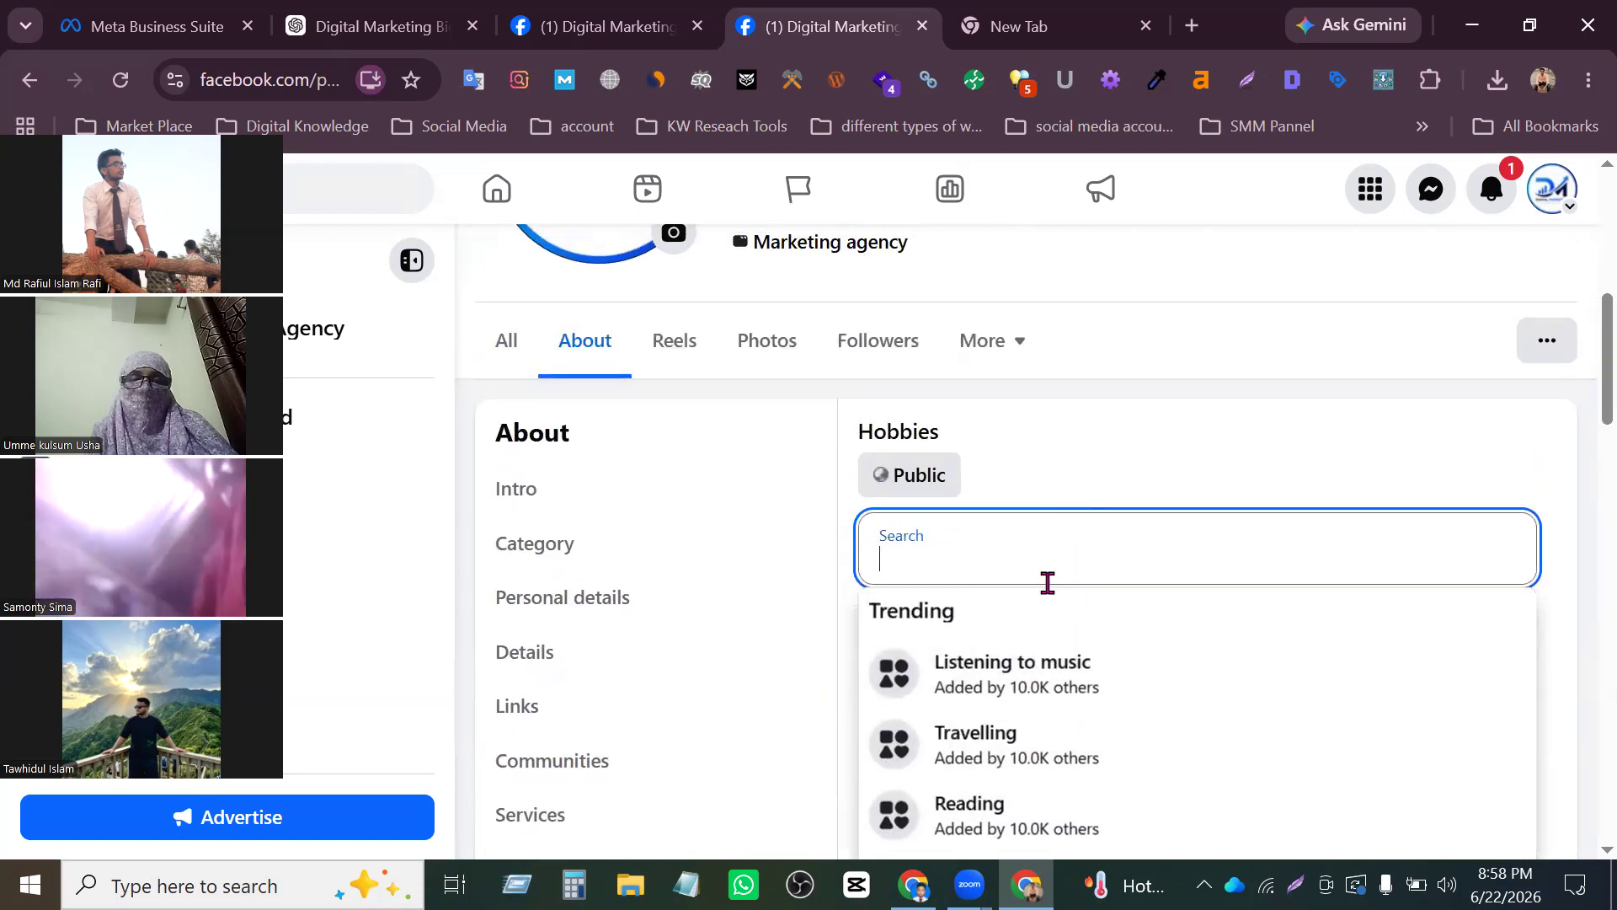
# - Search the hobbies for "gar", add Gardening without any thoughts, and save the Hobbies section
pyautogui.write('gr')
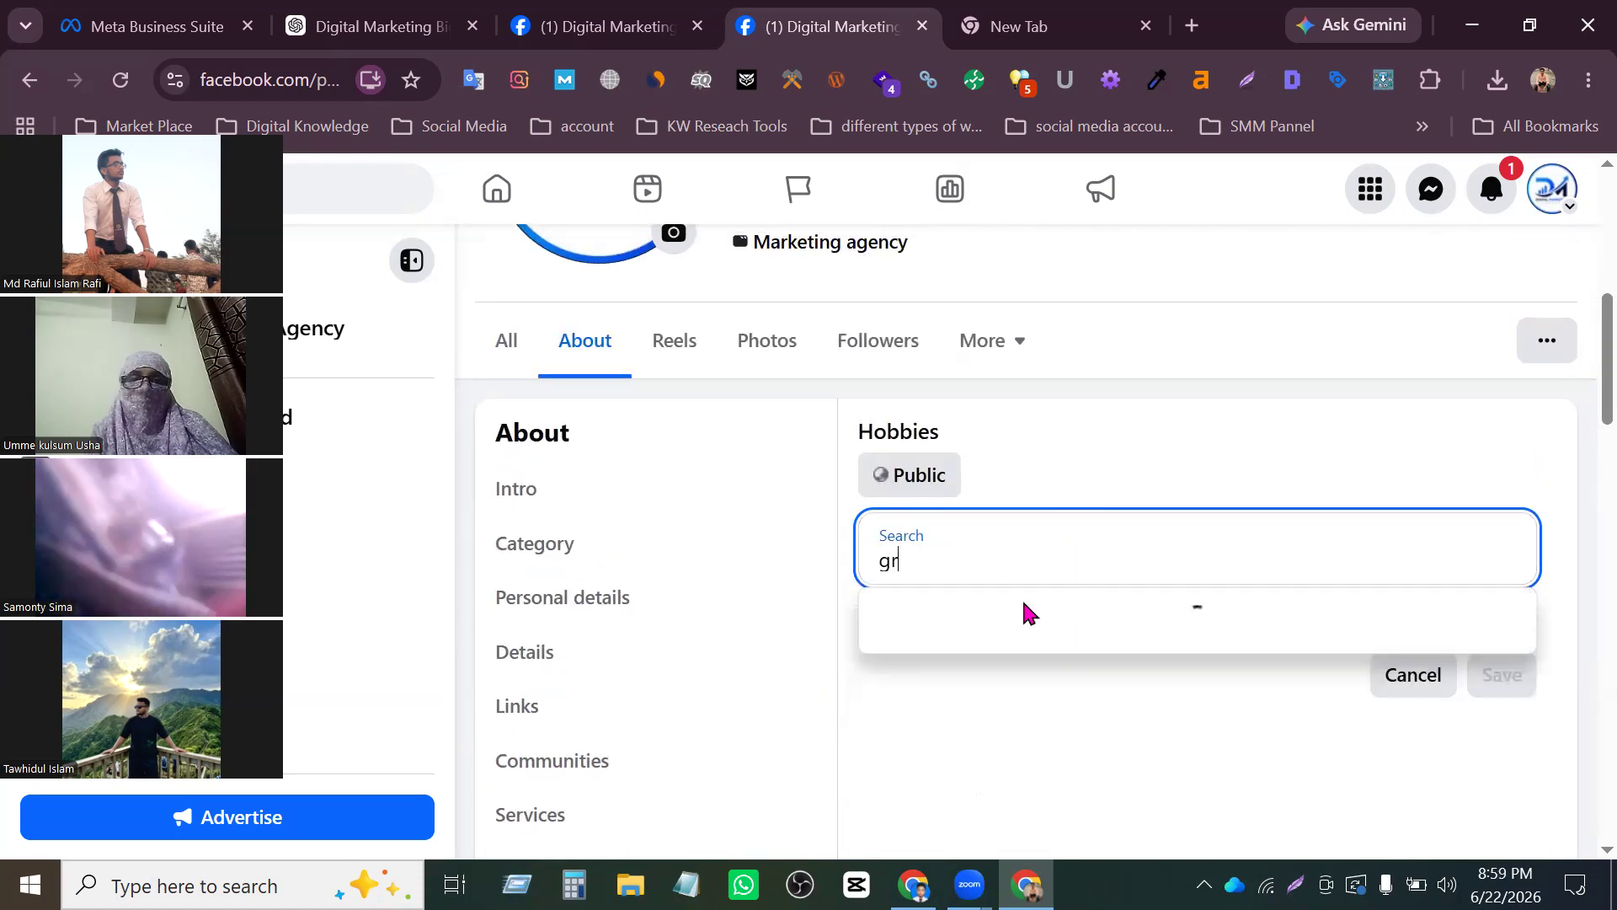
pyautogui.press('BackSpace')
pyautogui.write('ar')
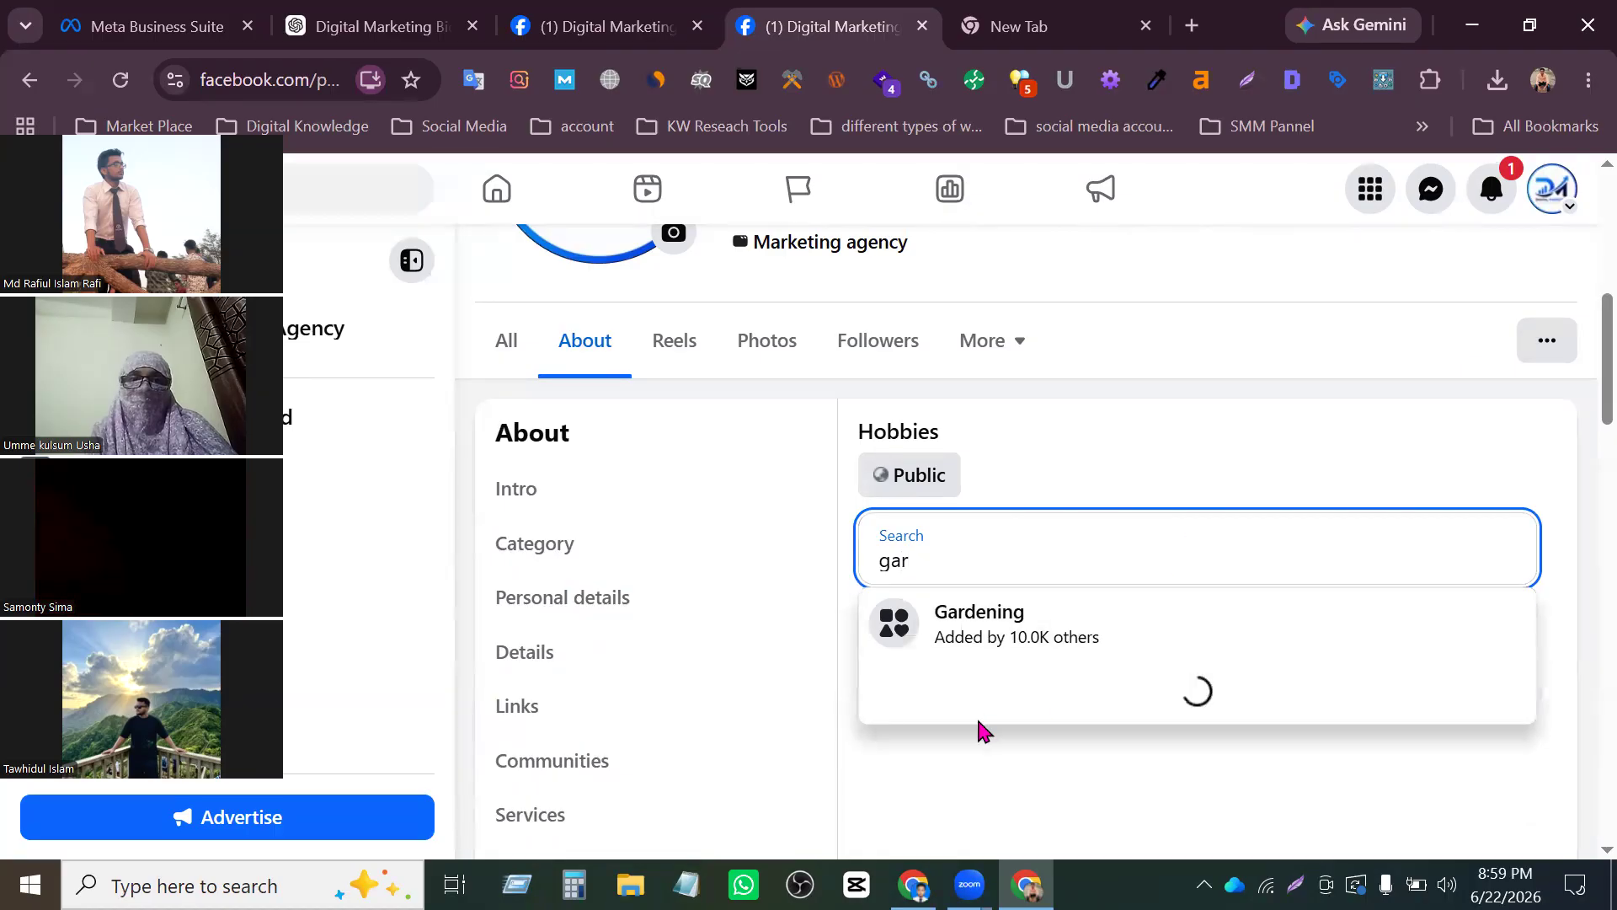
pyautogui.click(1014, 625)
pyautogui.scroll(-2, 1322, 674)
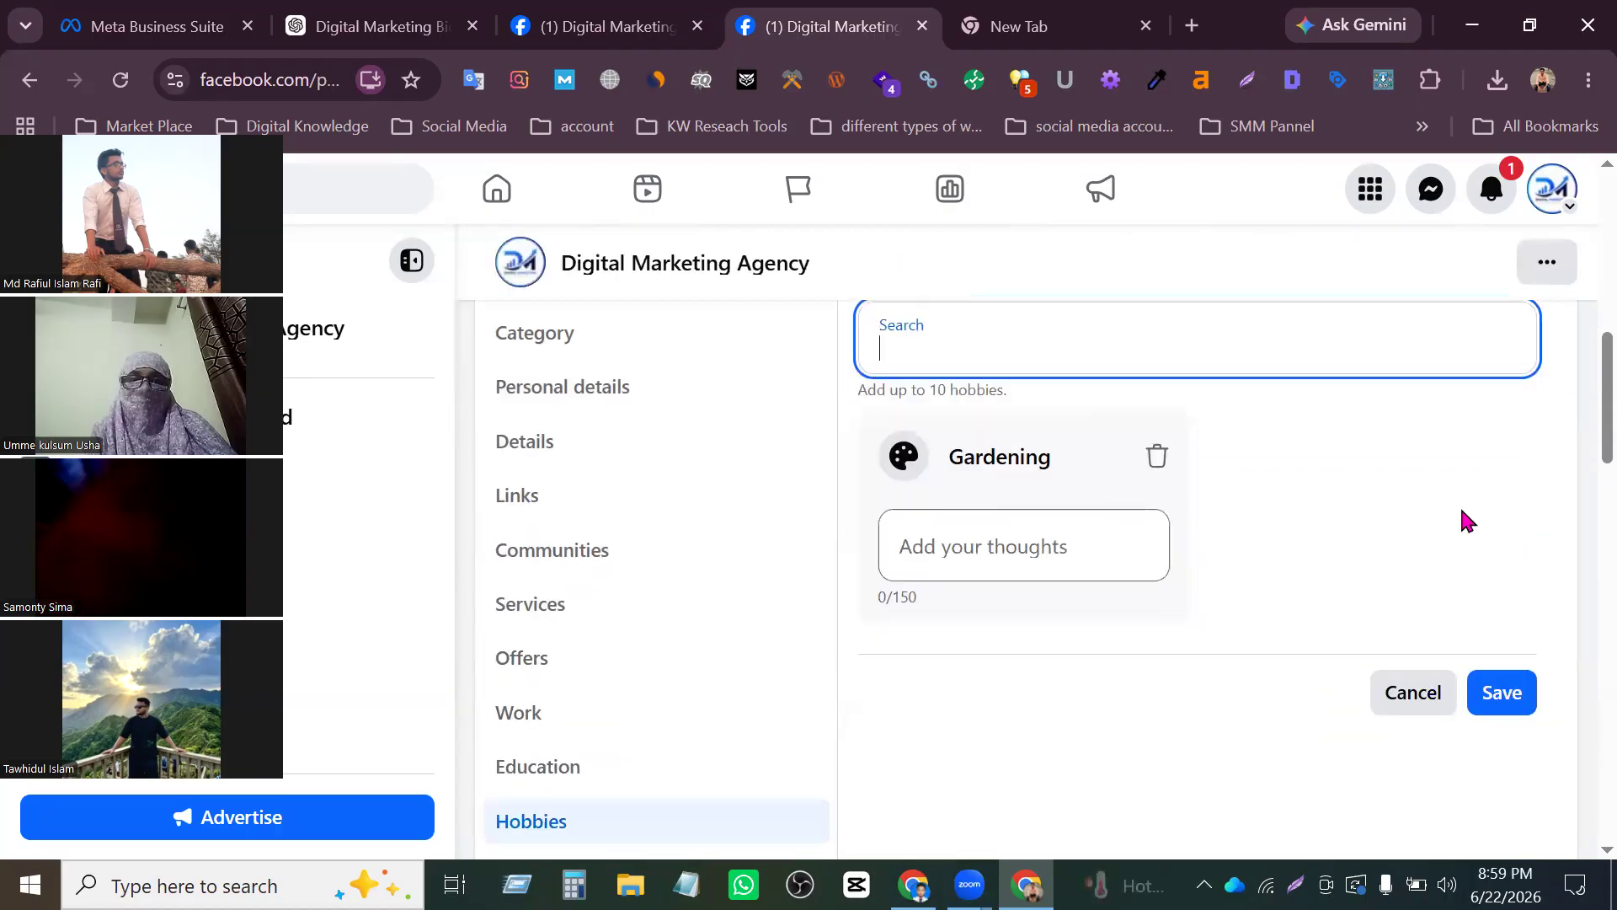
pyautogui.click(1078, 566)
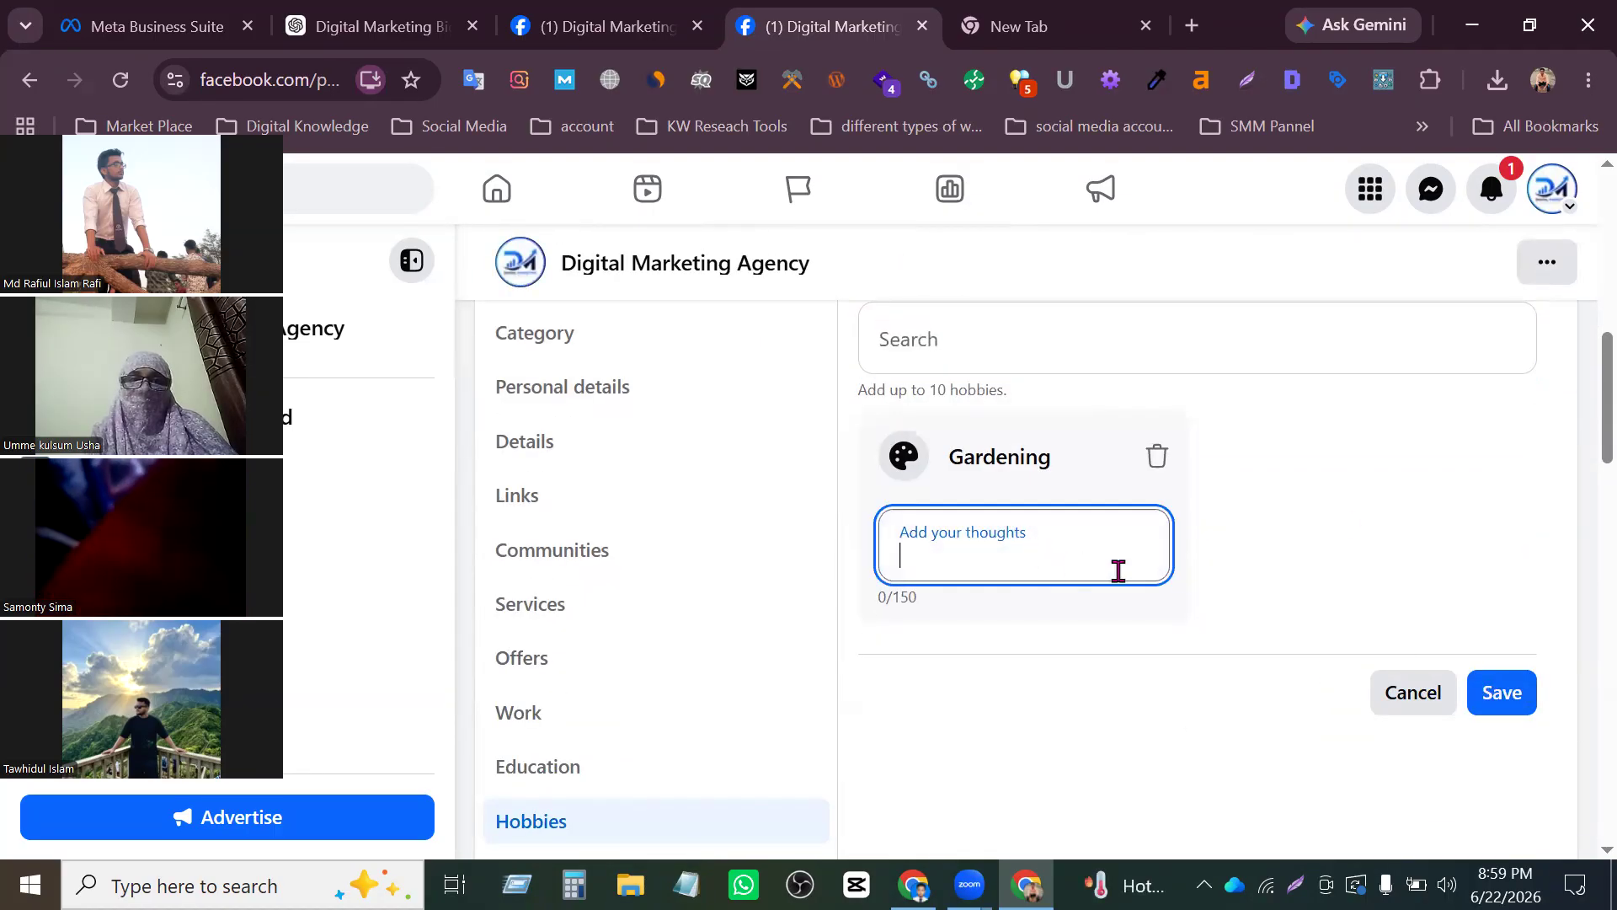
pyautogui.click(1382, 557)
pyautogui.click(1508, 695)
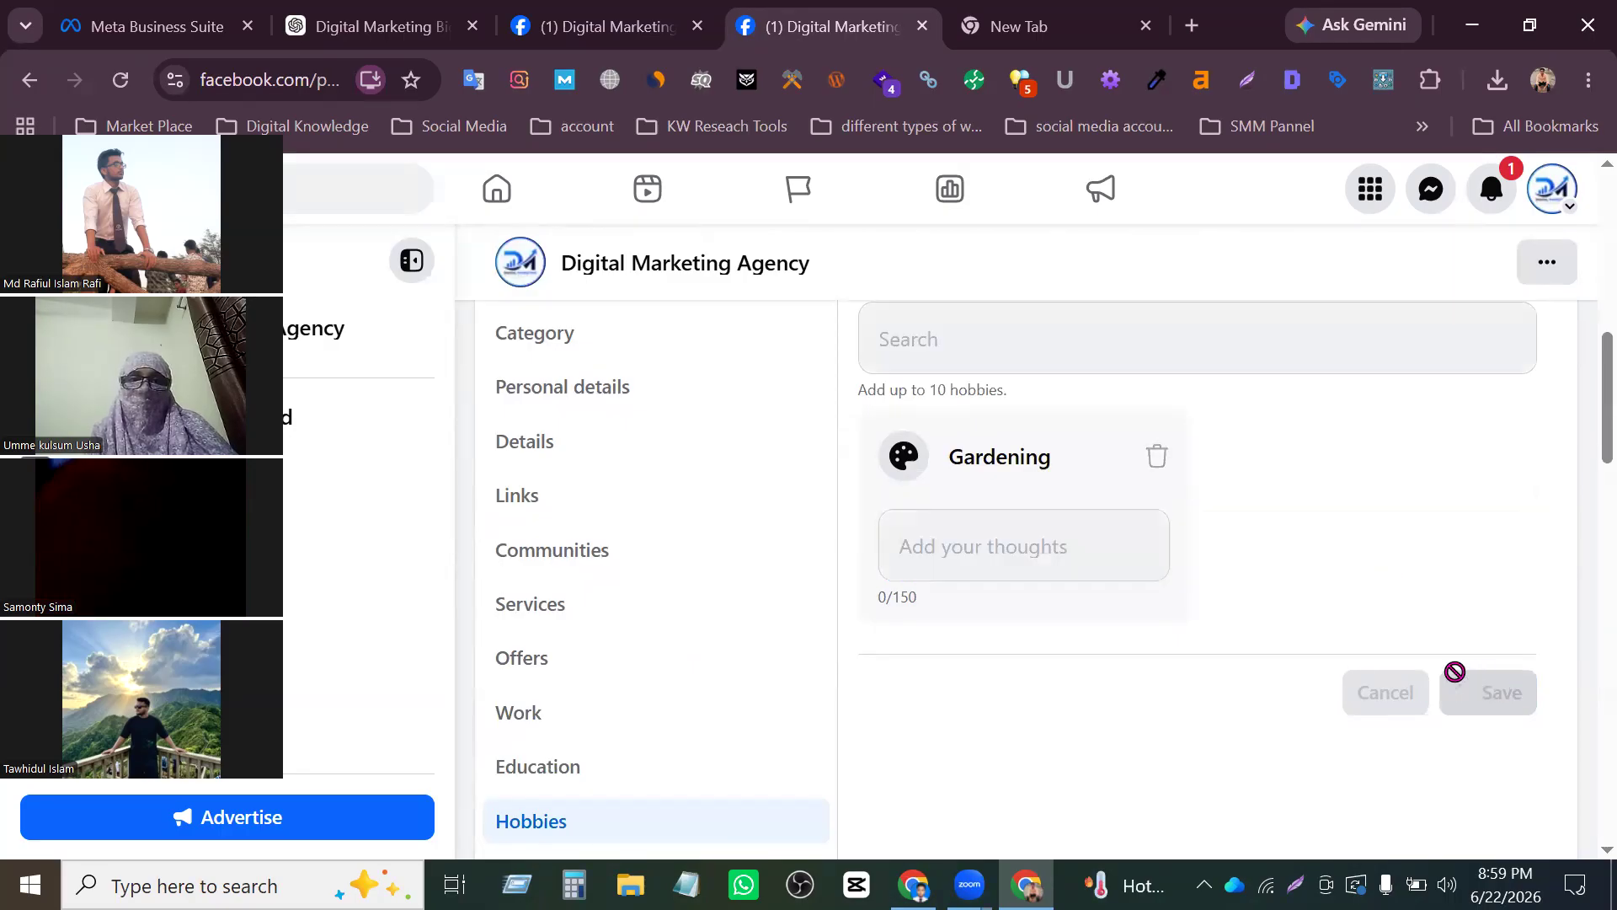
# - Open the Interests section and look through its categories, such as TV shows, films, games and sports teams
pyautogui.scroll(-5, 589, 623)
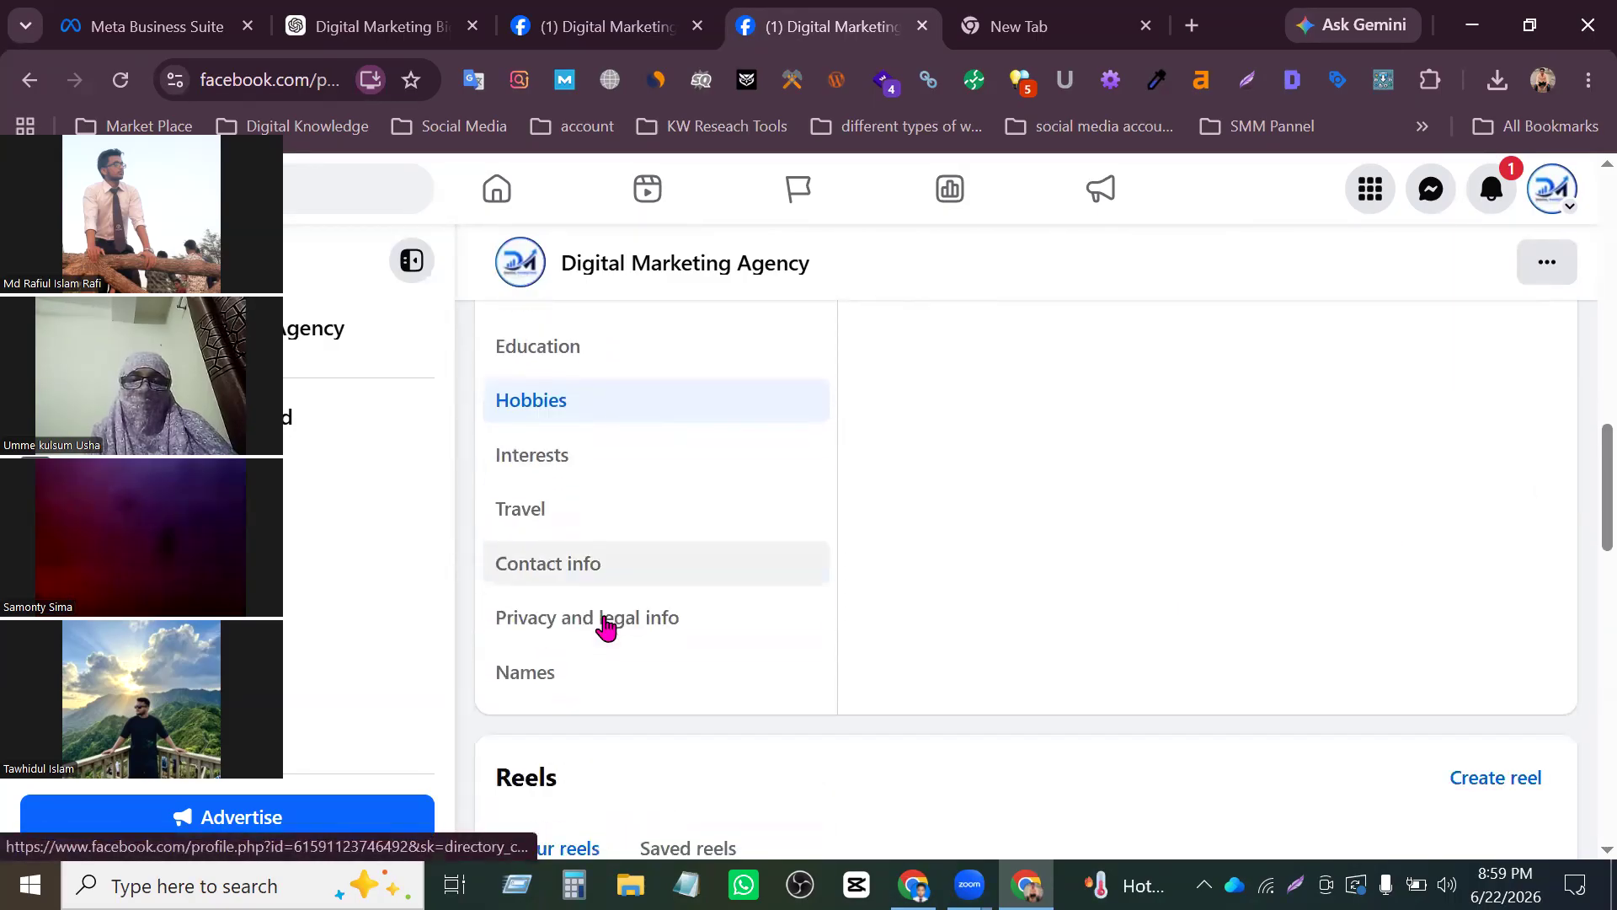
pyautogui.click(534, 472)
pyautogui.scroll(5, 1280, 635)
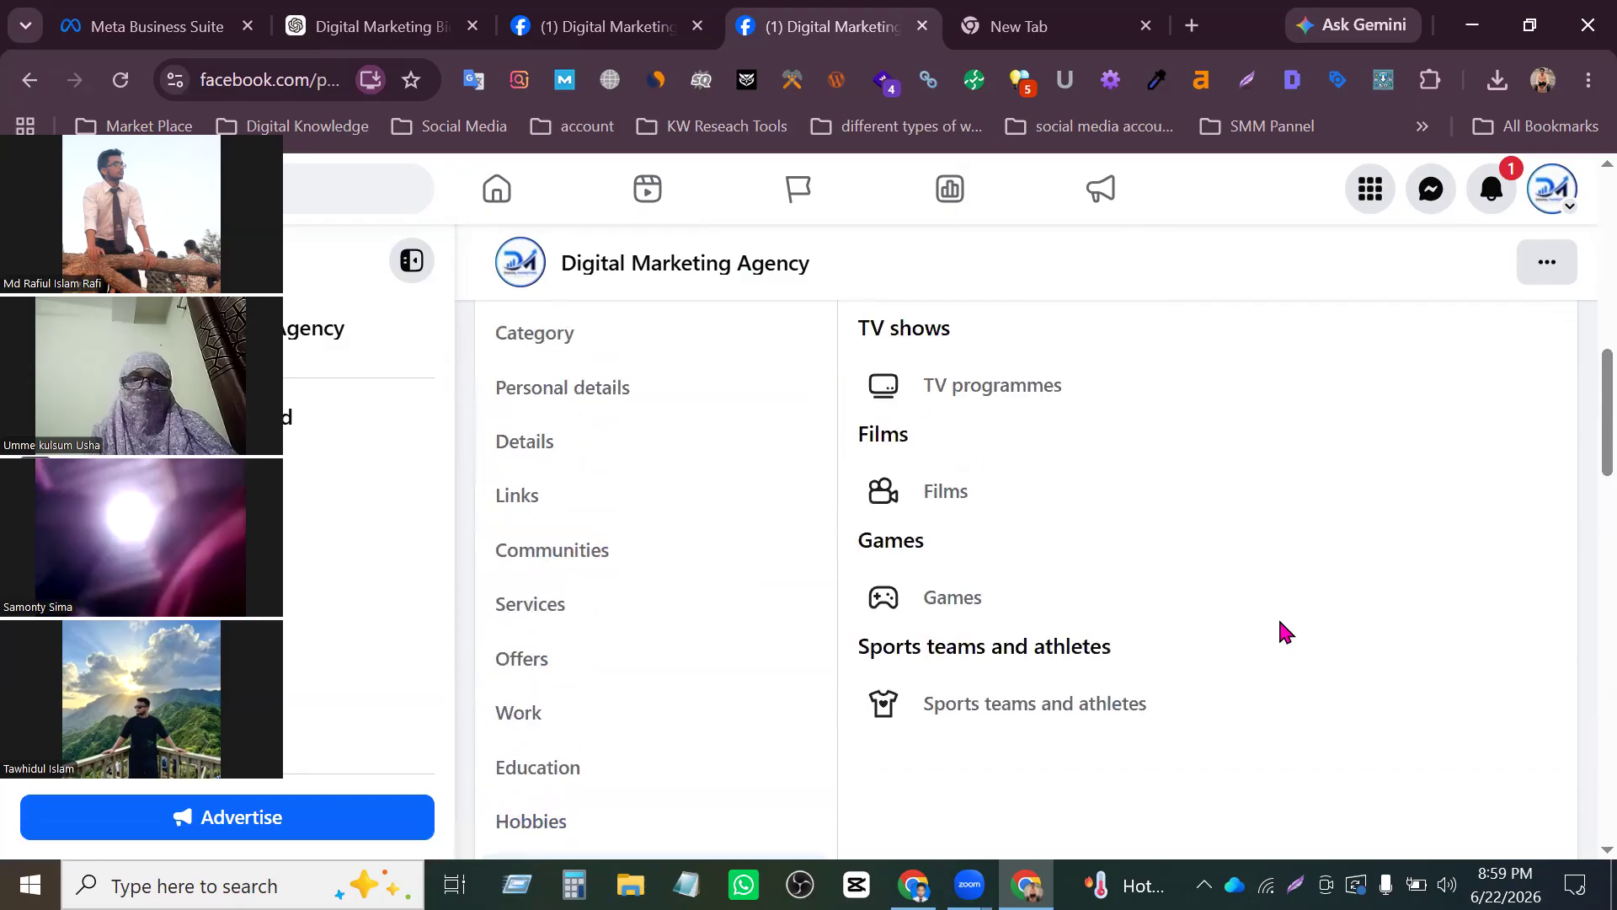
pyautogui.scroll(2, 1264, 610)
pyautogui.scroll(-7, 968, 563)
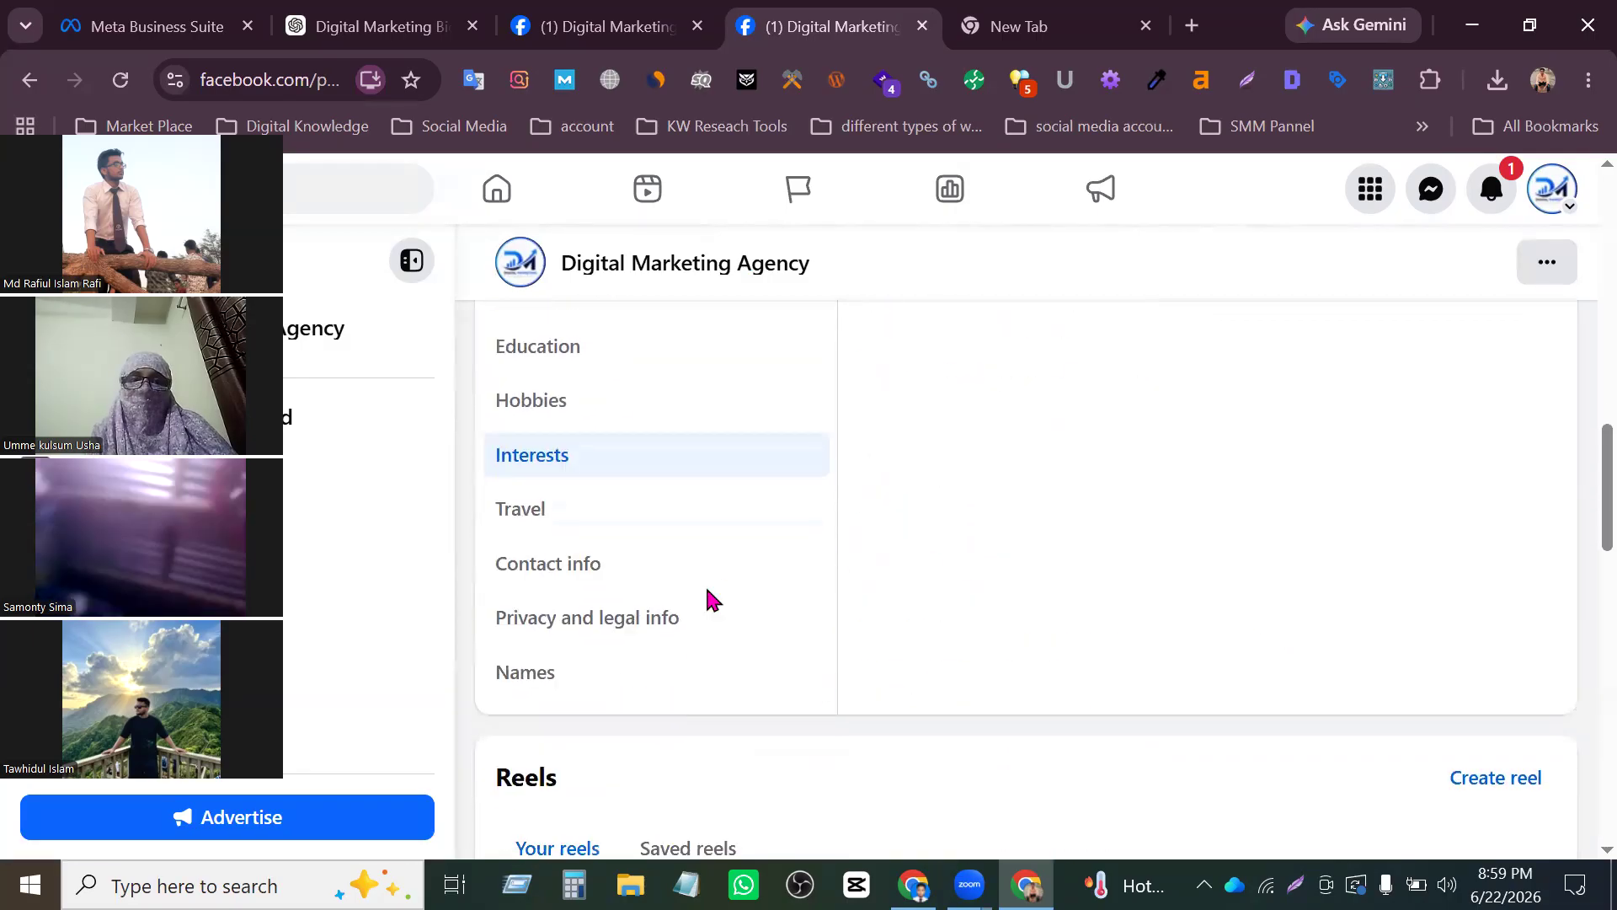
# - Go past the Travel section to Contact info and bring its Social media entry into view
pyautogui.click(590, 511)
pyautogui.click(590, 566)
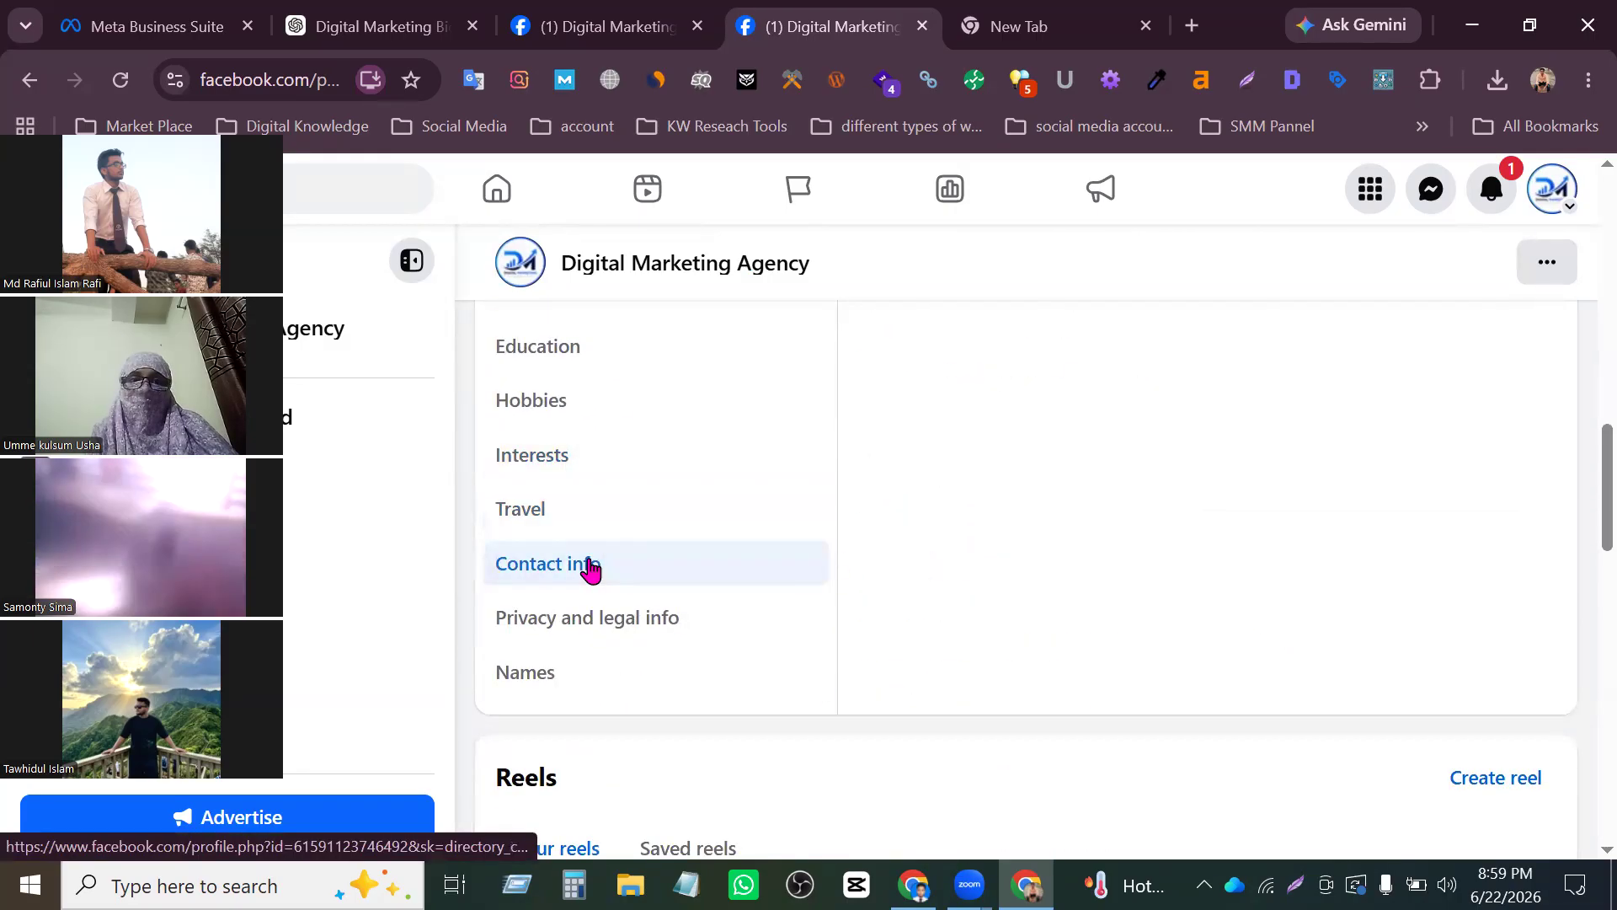
pyautogui.scroll(-8, 945, 560)
pyautogui.scroll(4, 1000, 539)
pyautogui.scroll(3, 1003, 531)
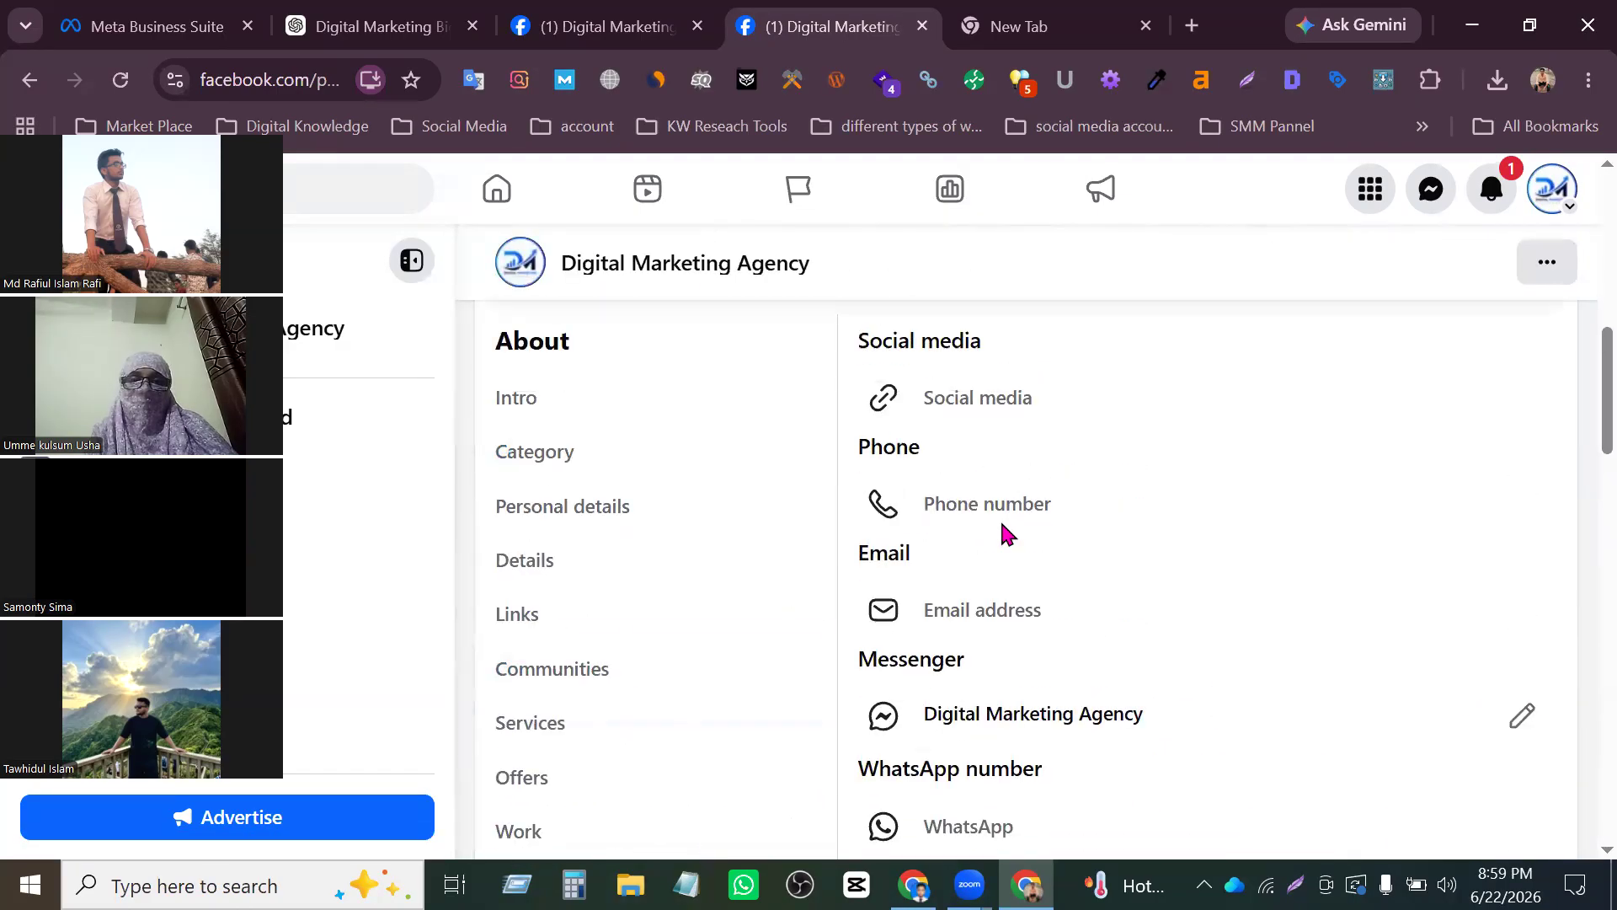
# - Start a new social media entry, browse the available platforms and keep Instagram selected
pyautogui.click(1008, 413)
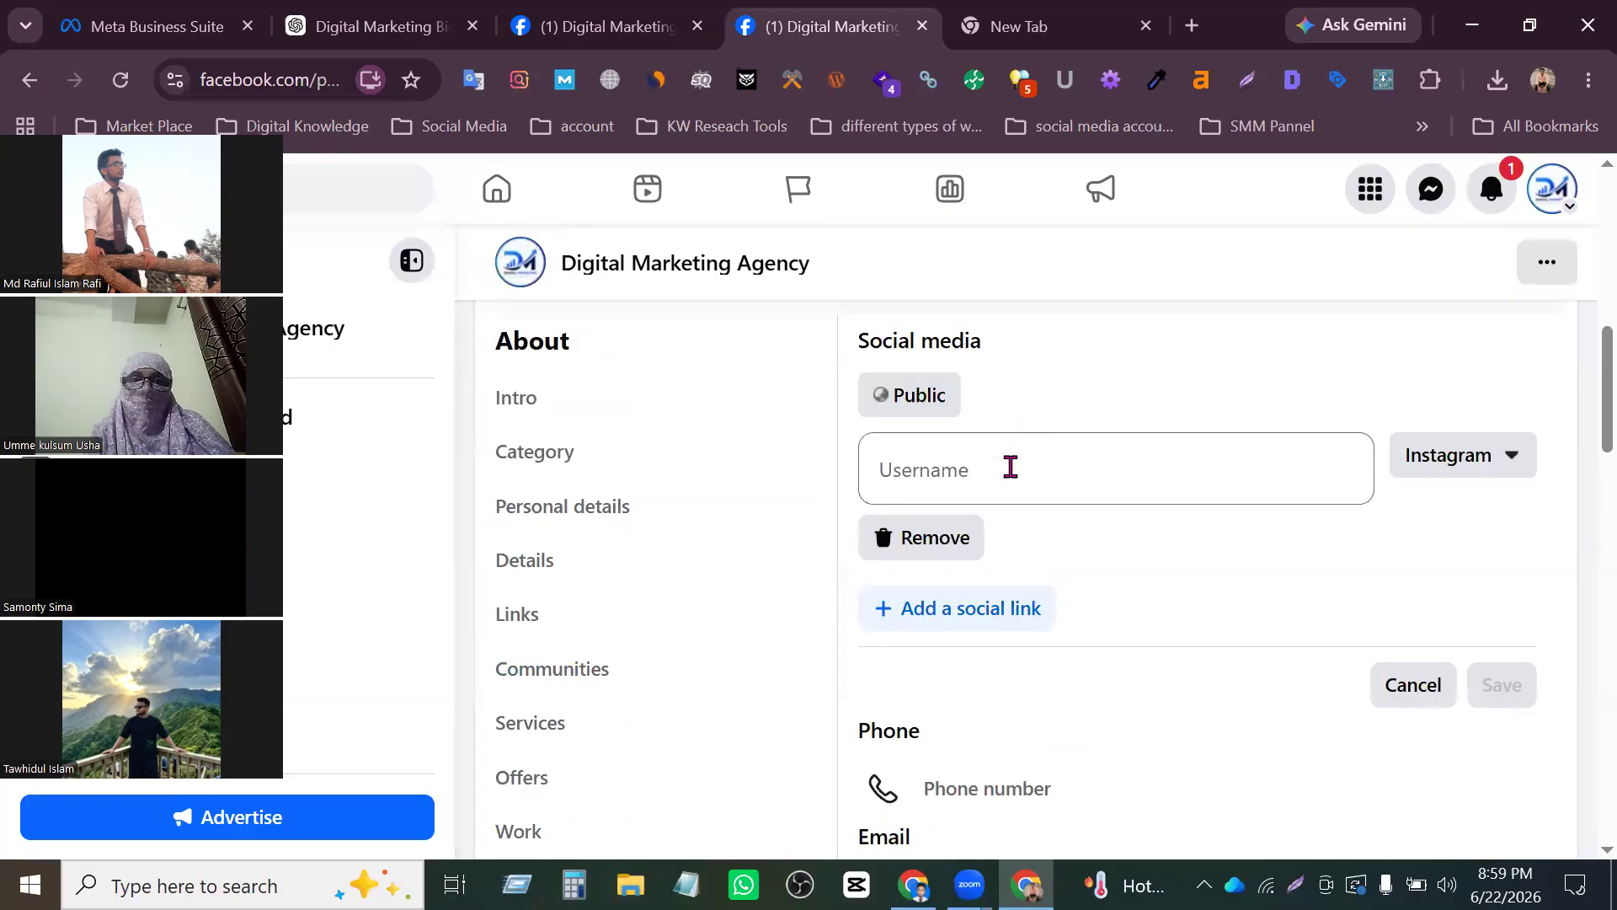
pyautogui.click(1010, 467)
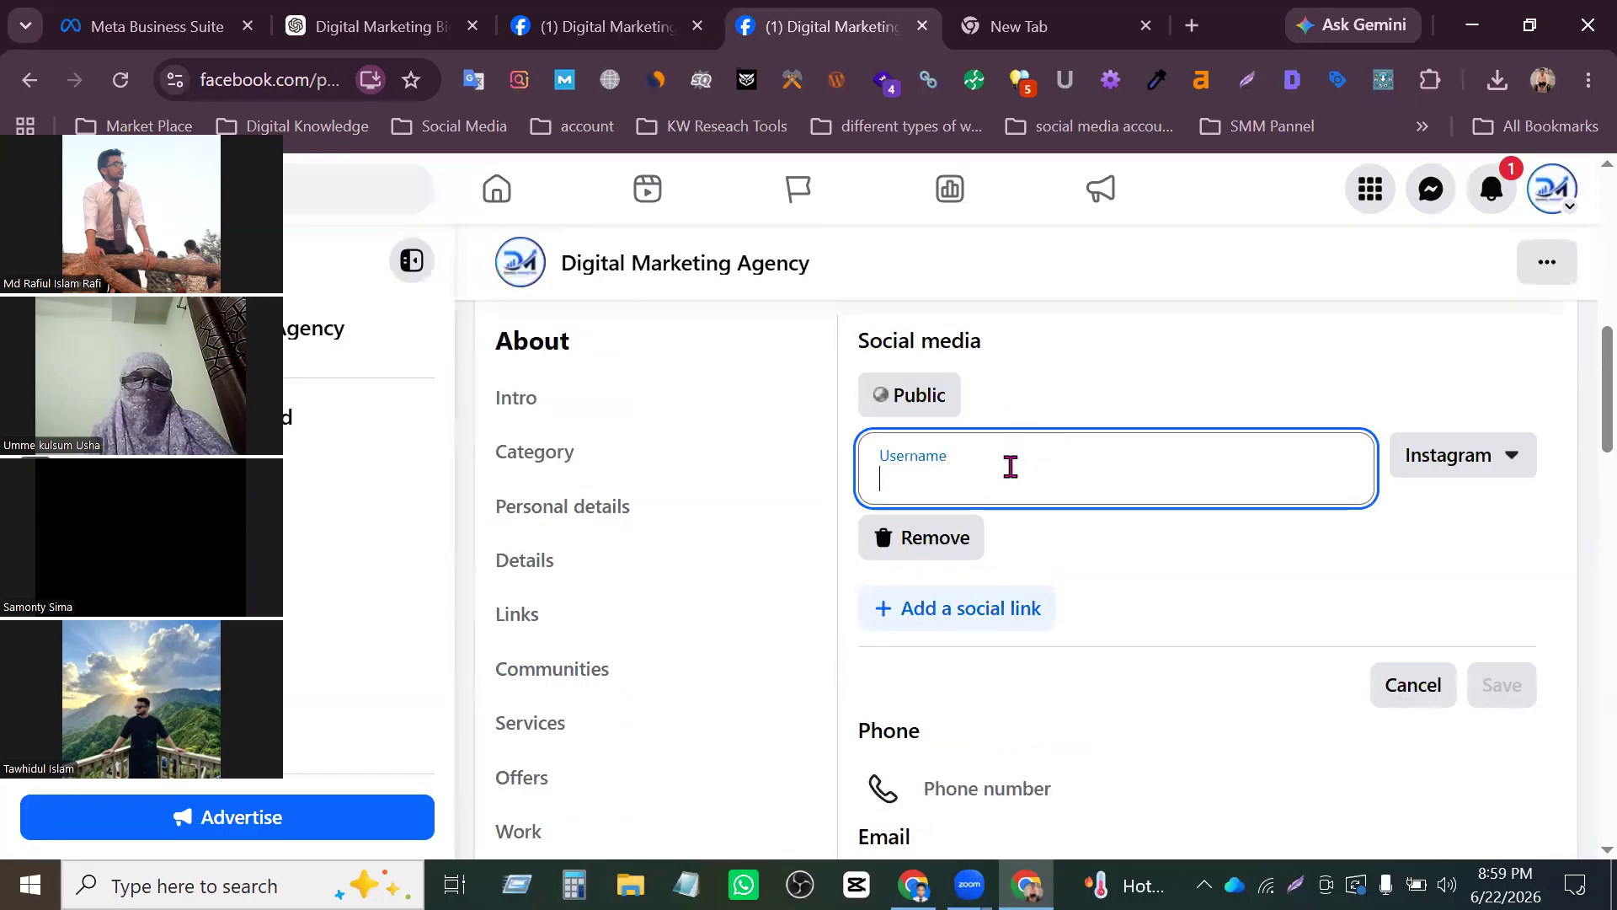
pyautogui.click(1528, 471)
pyautogui.scroll(-4, 1377, 590)
pyautogui.scroll(4, 1373, 632)
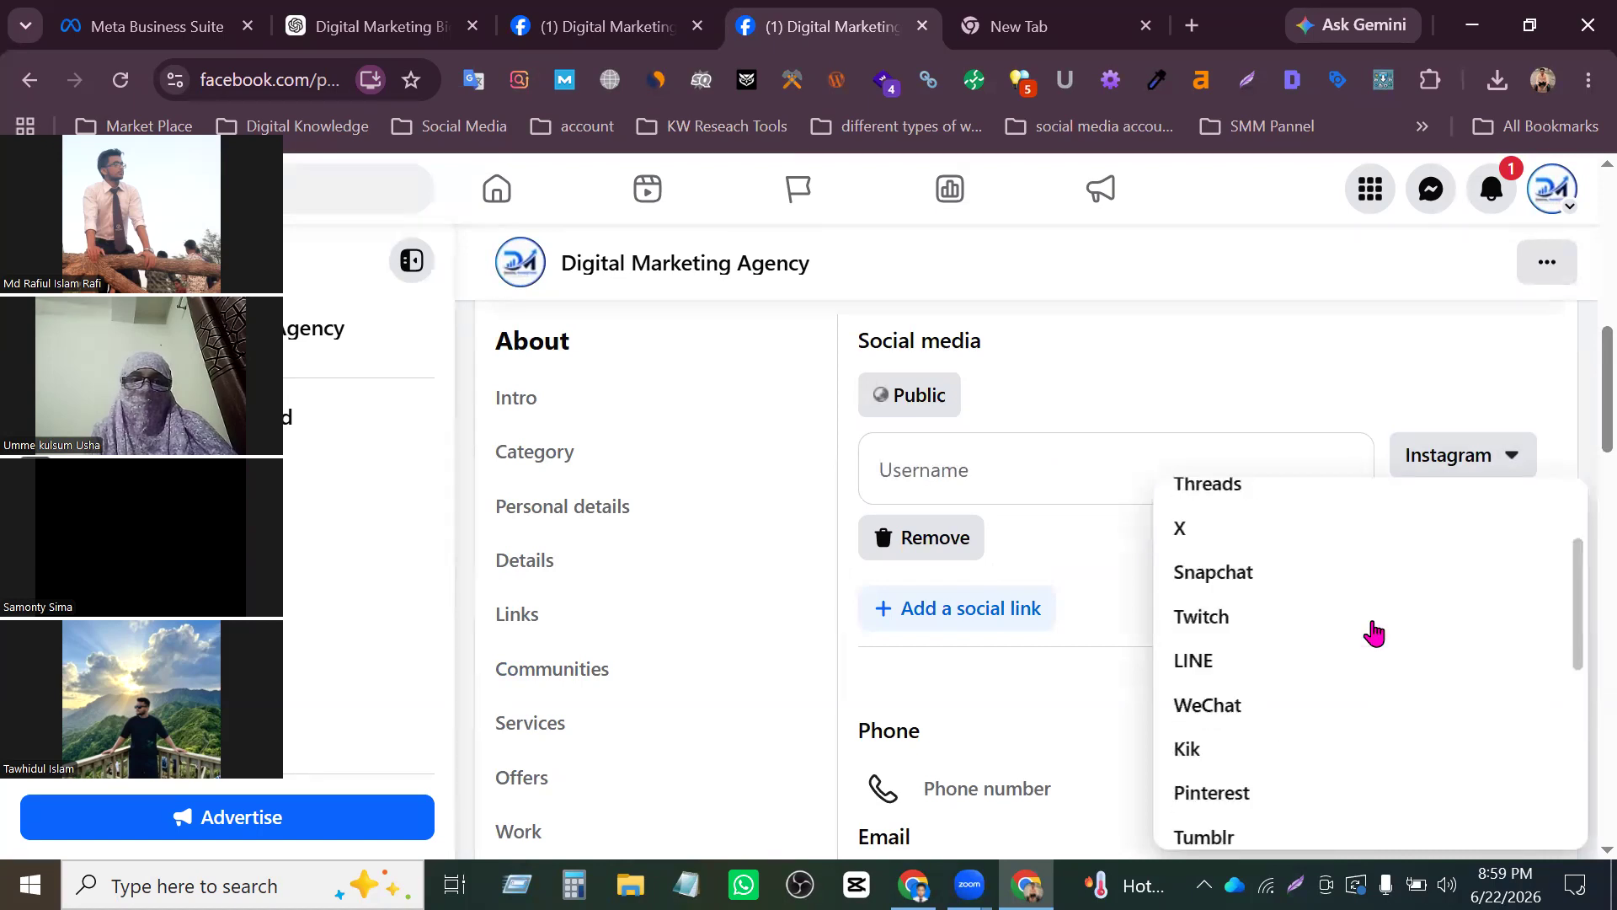
pyautogui.scroll(-4, 1382, 638)
pyautogui.scroll(4, 1388, 643)
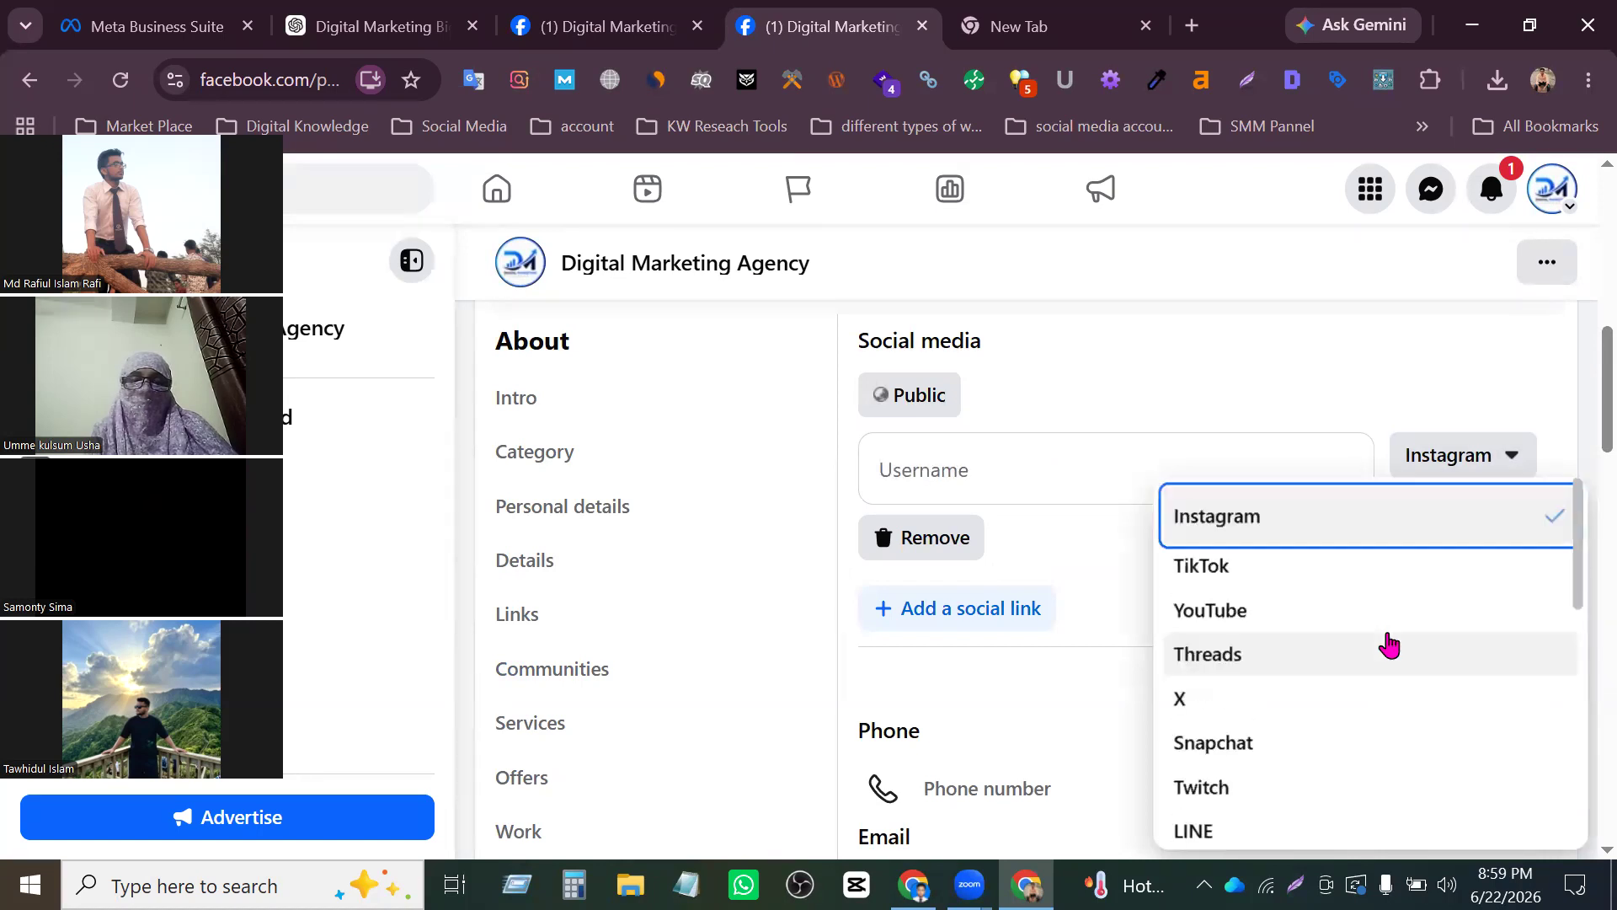
pyautogui.click(1300, 527)
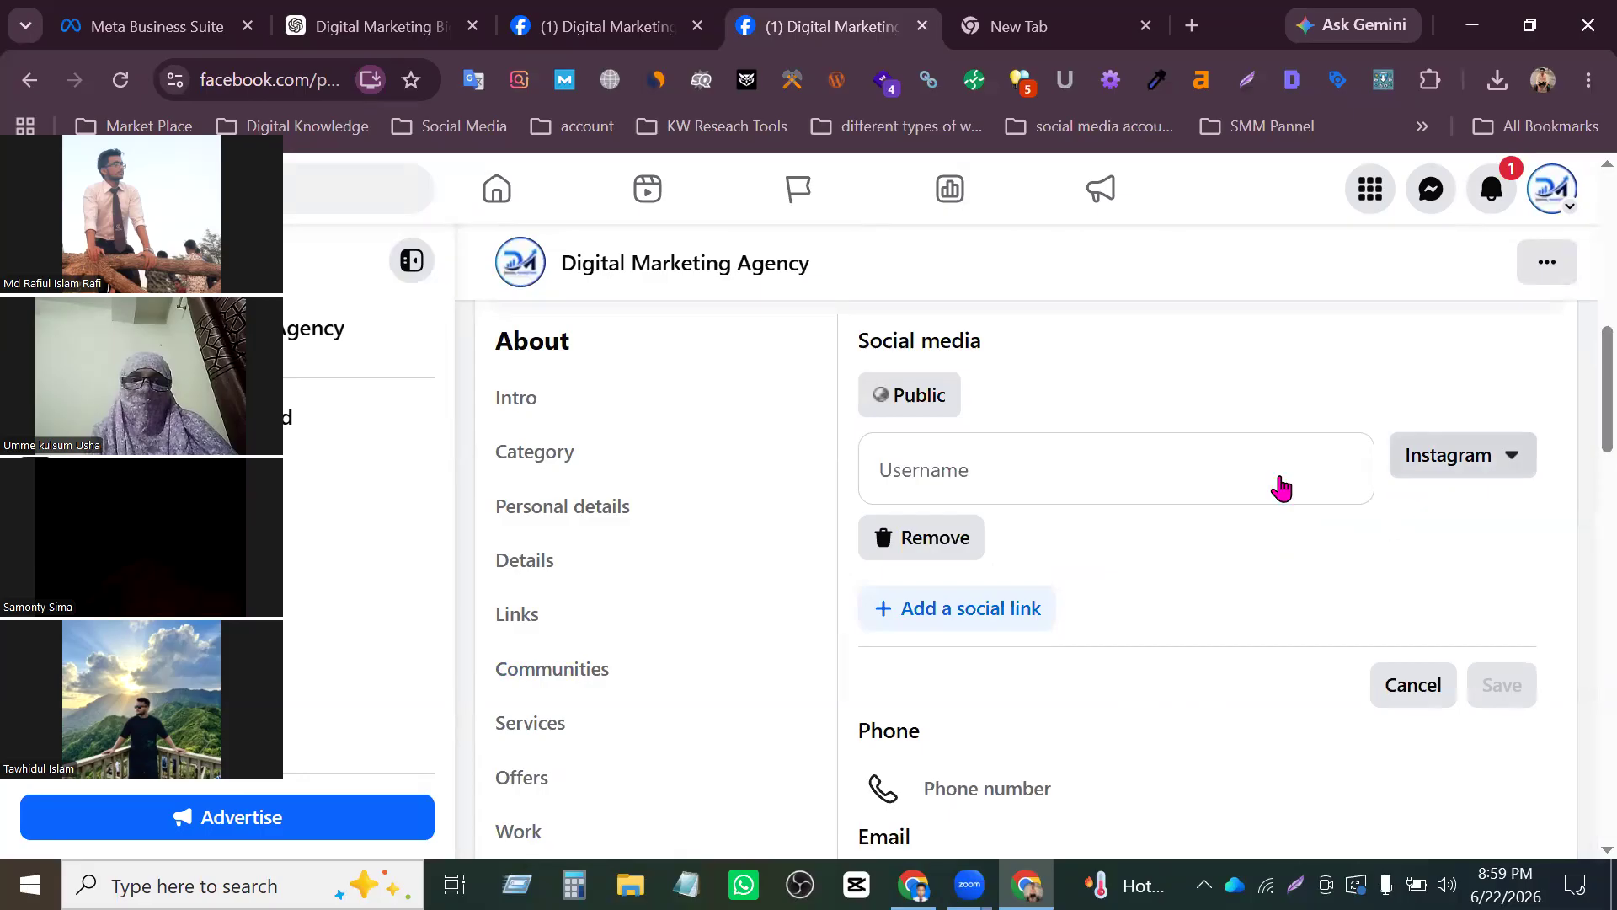
# - Try YouTube as the platform of the social media entry and activate its username field
pyautogui.click(1099, 468)
pyautogui.click(1399, 467)
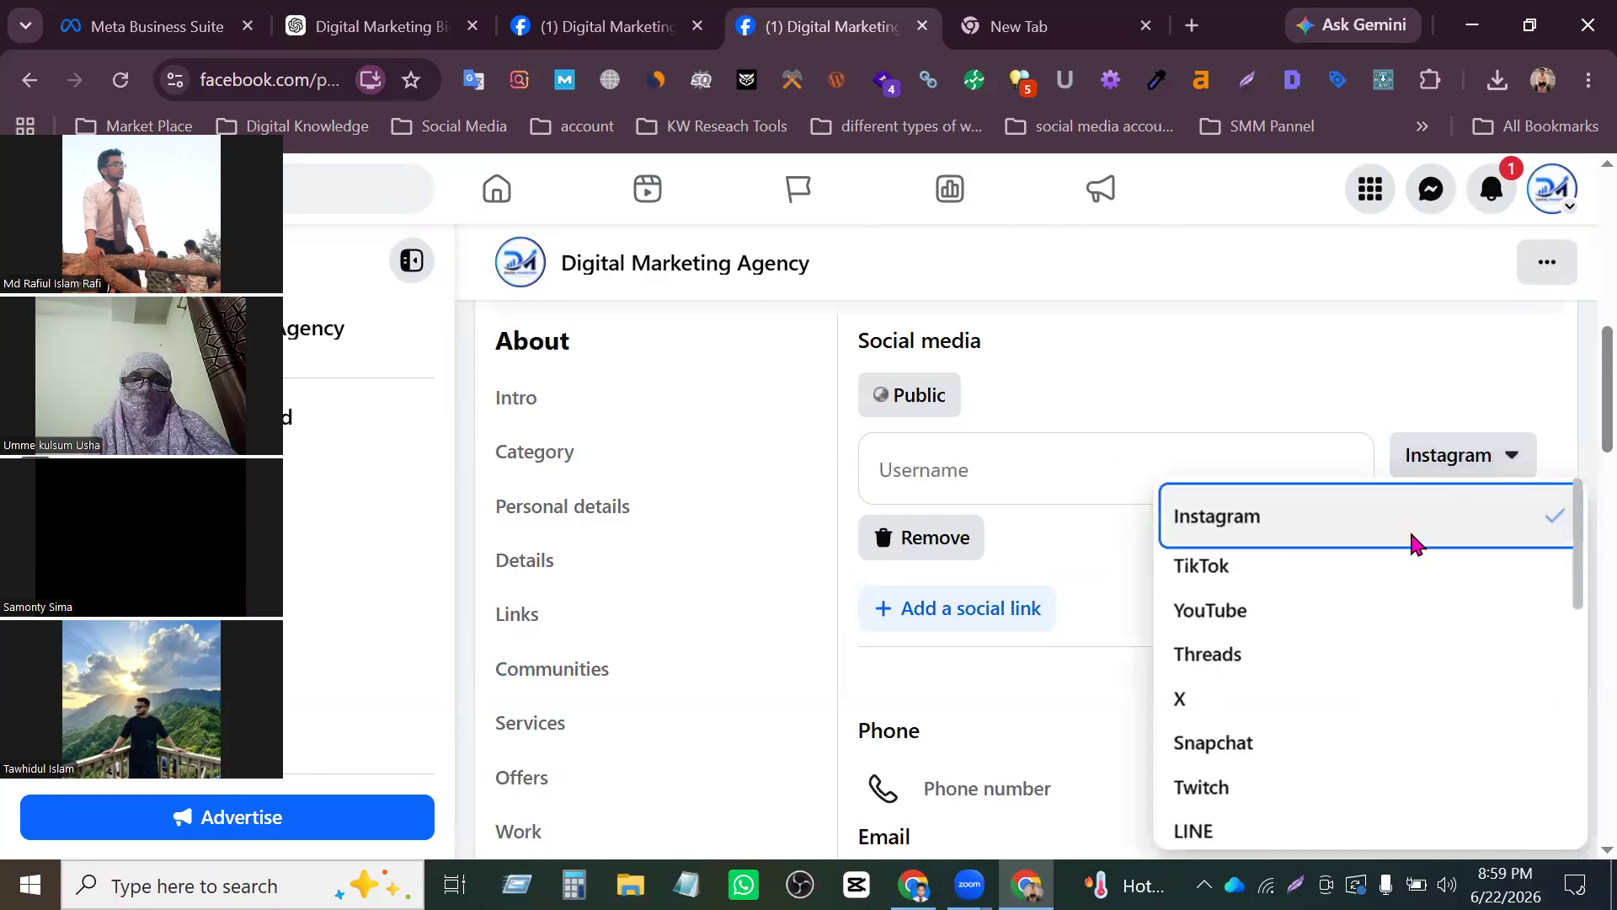
pyautogui.click(1261, 607)
pyautogui.click(1170, 463)
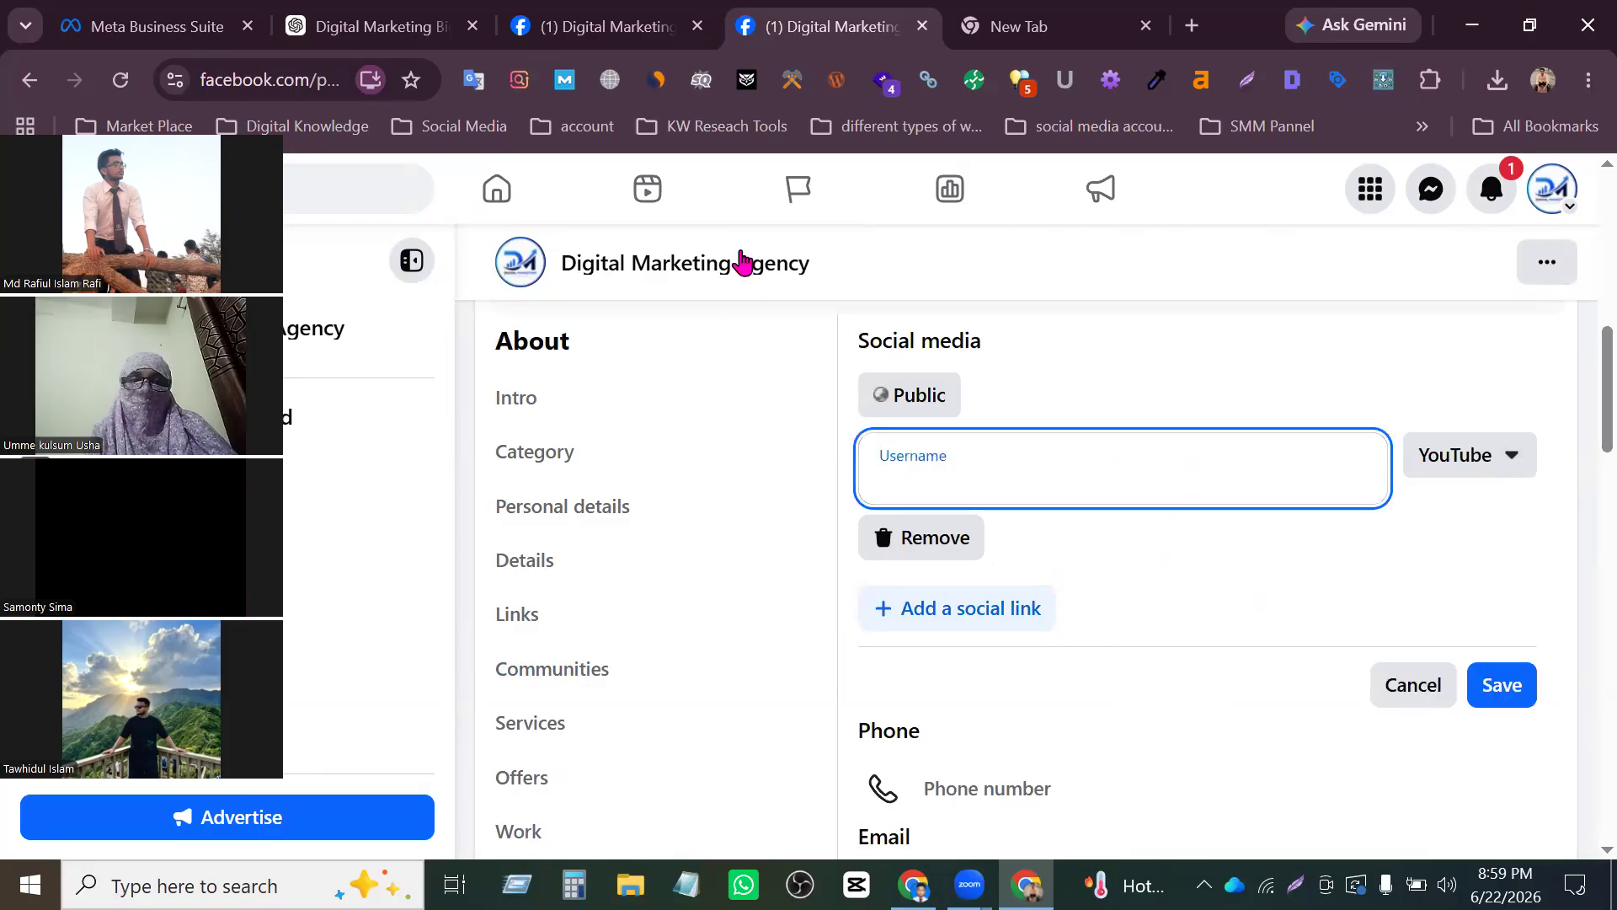
# - Copy the Instagram profile address into the entry's username, and close the duplicate Page tab, discarding its unsaved work entry
pyautogui.click(1076, 42)
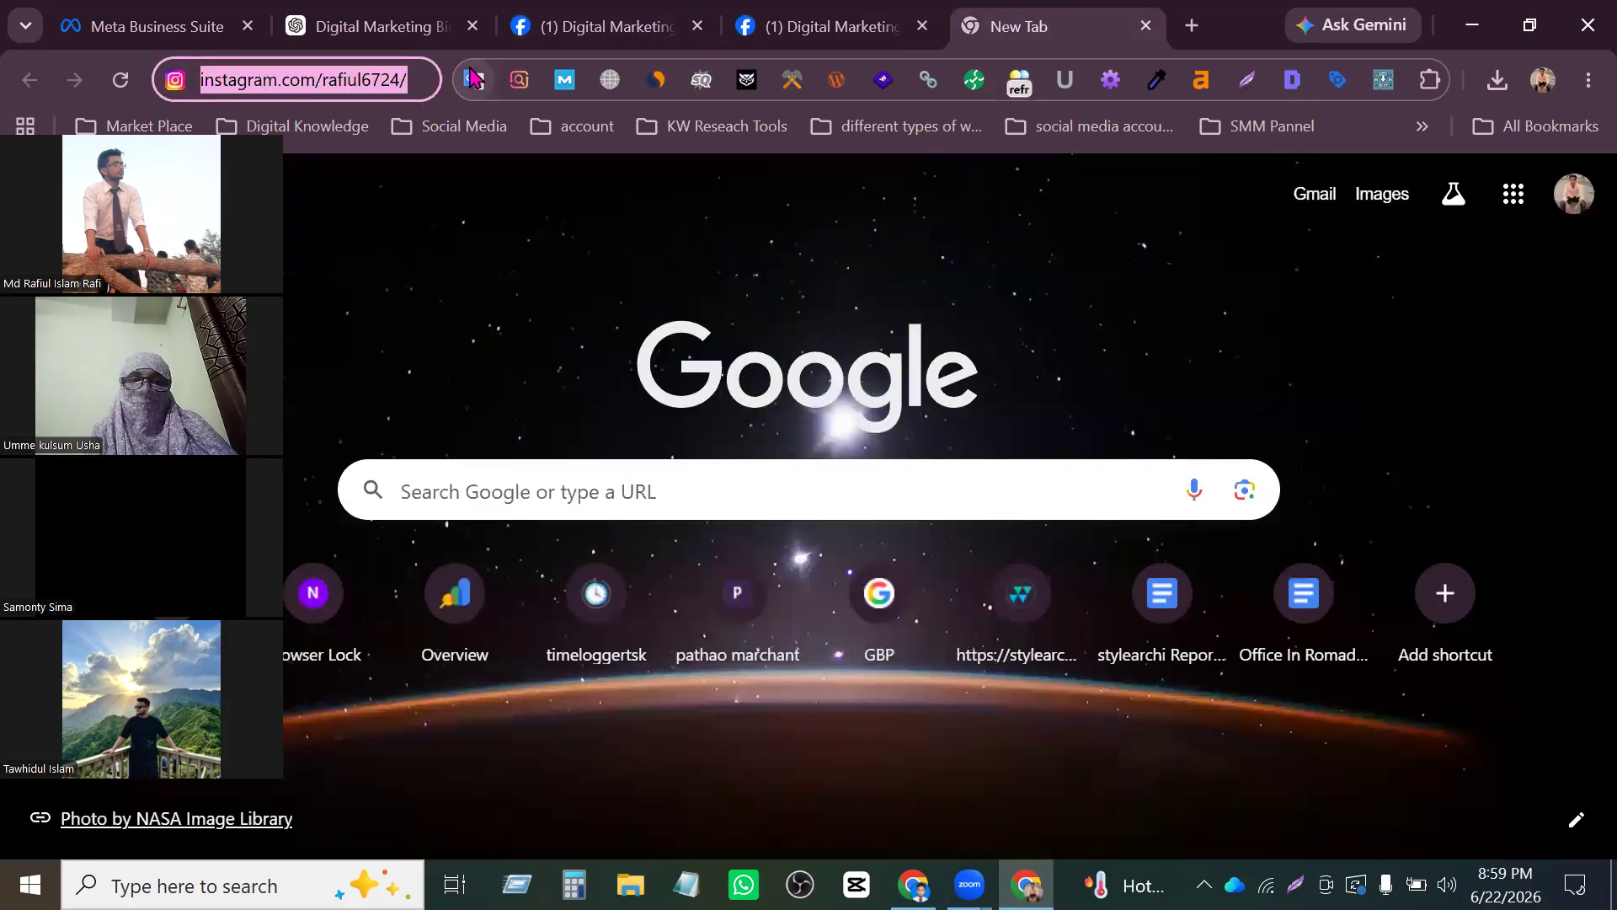
pyautogui.click(594, 26)
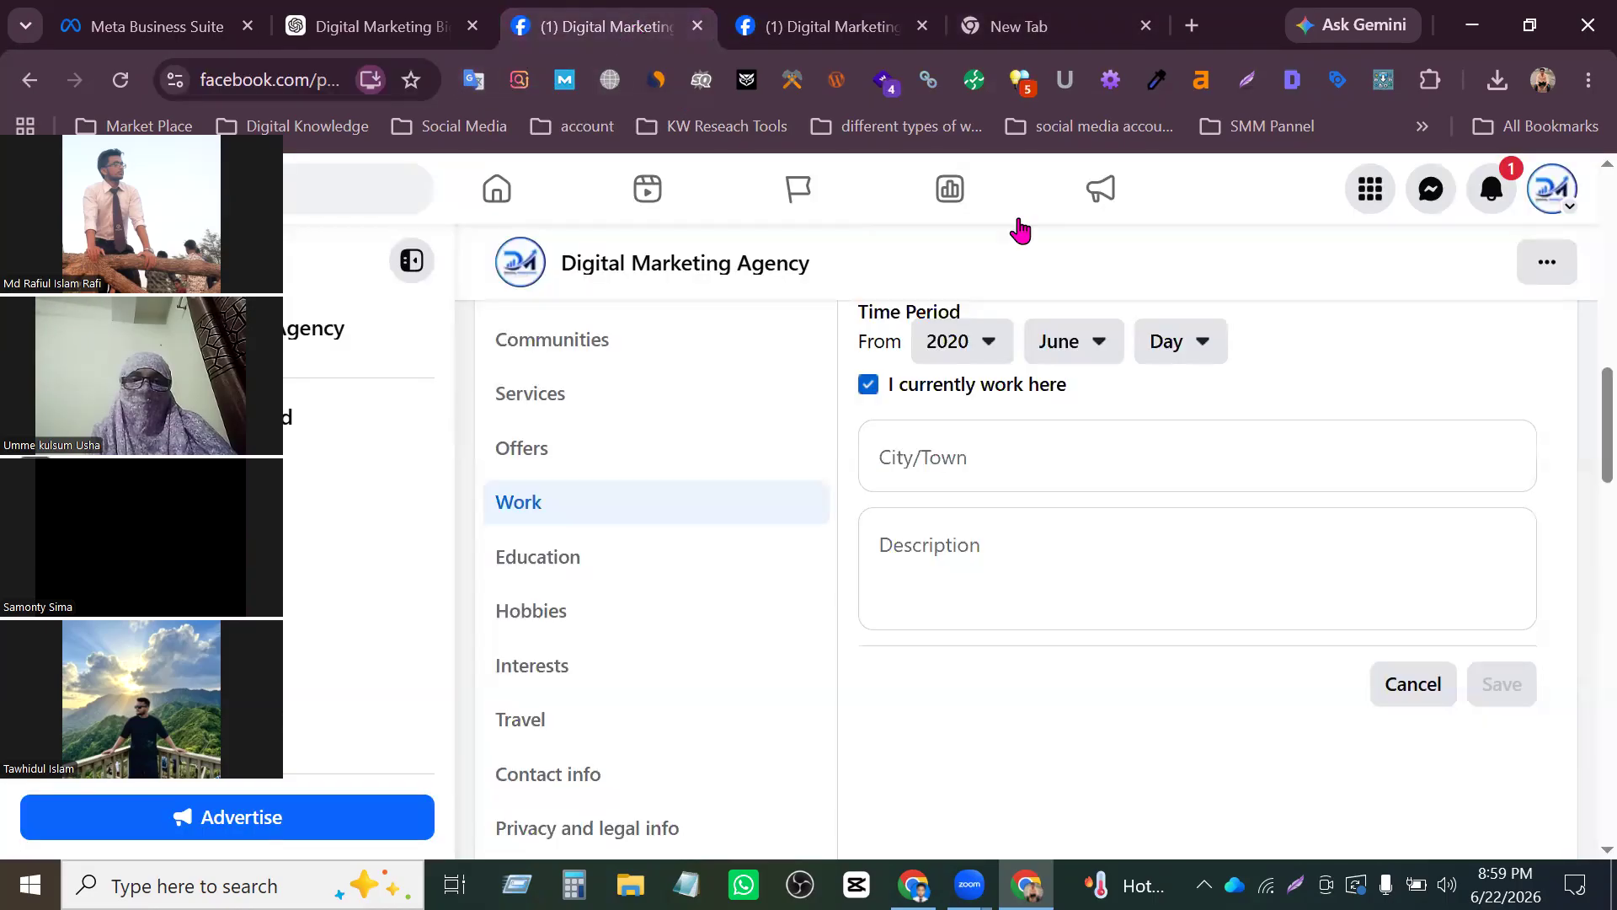
pyautogui.click(811, 32)
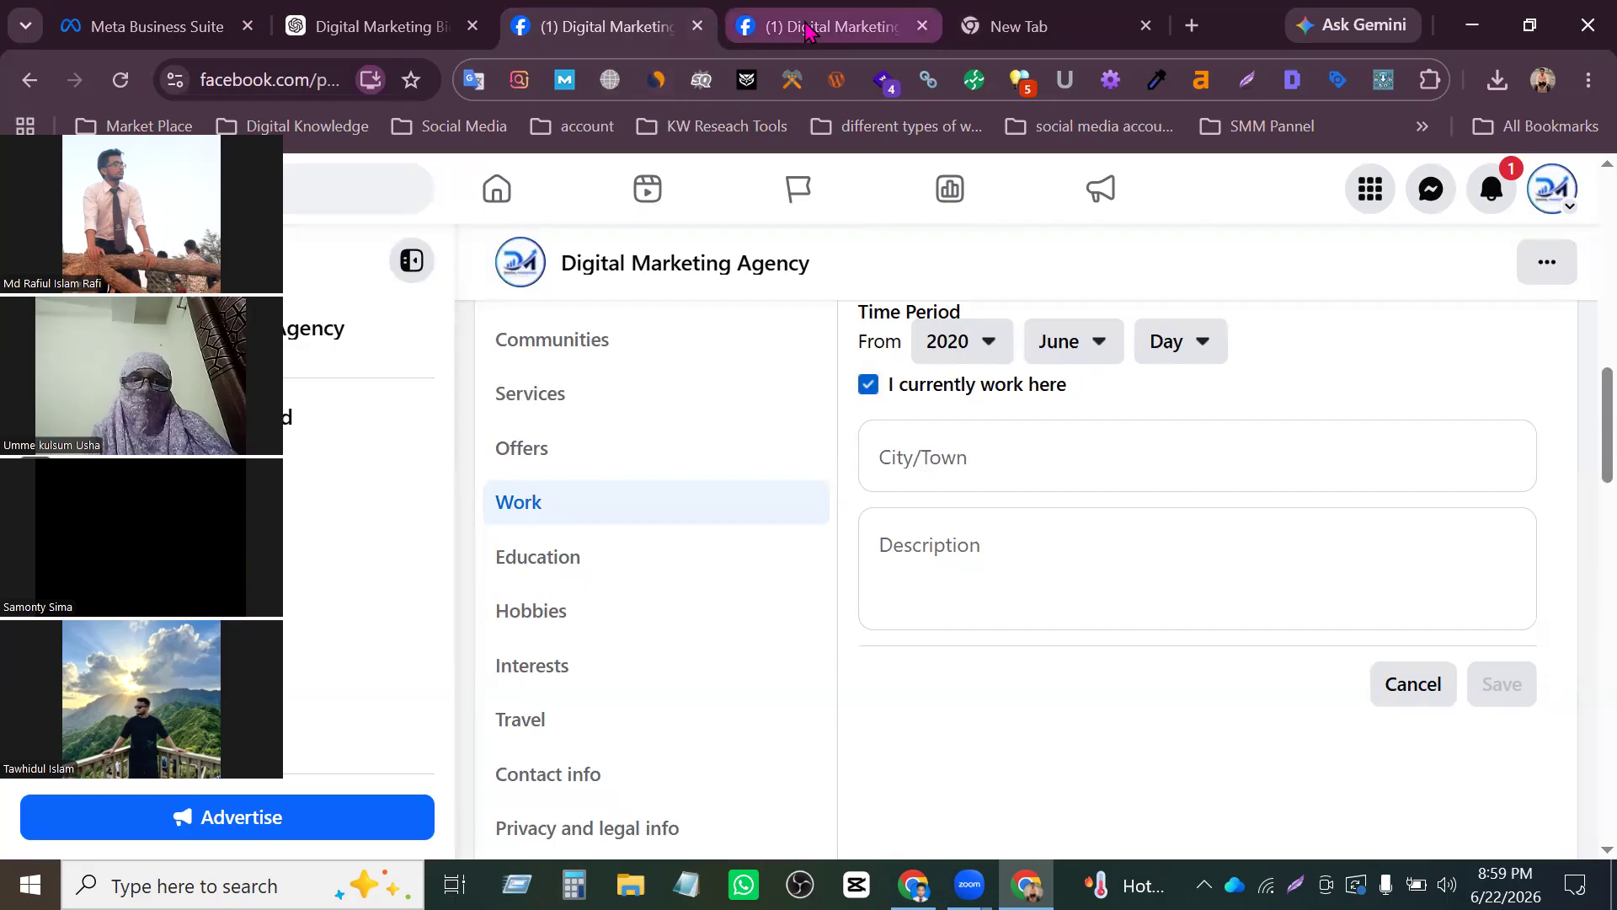
pyautogui.click(569, 10)
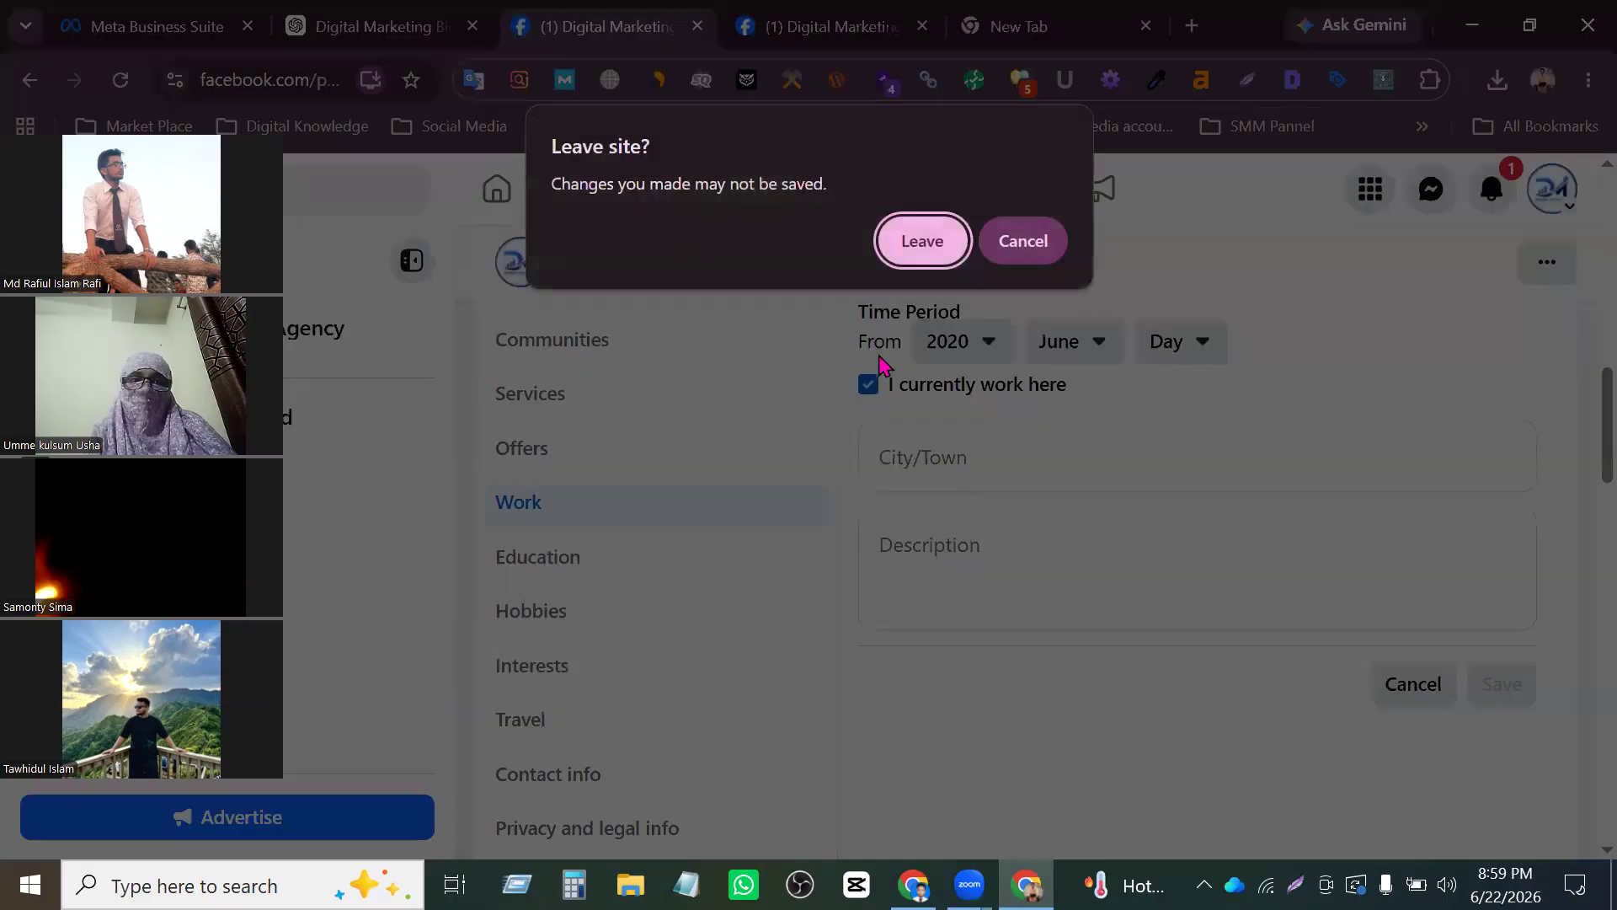
pyautogui.click(921, 242)
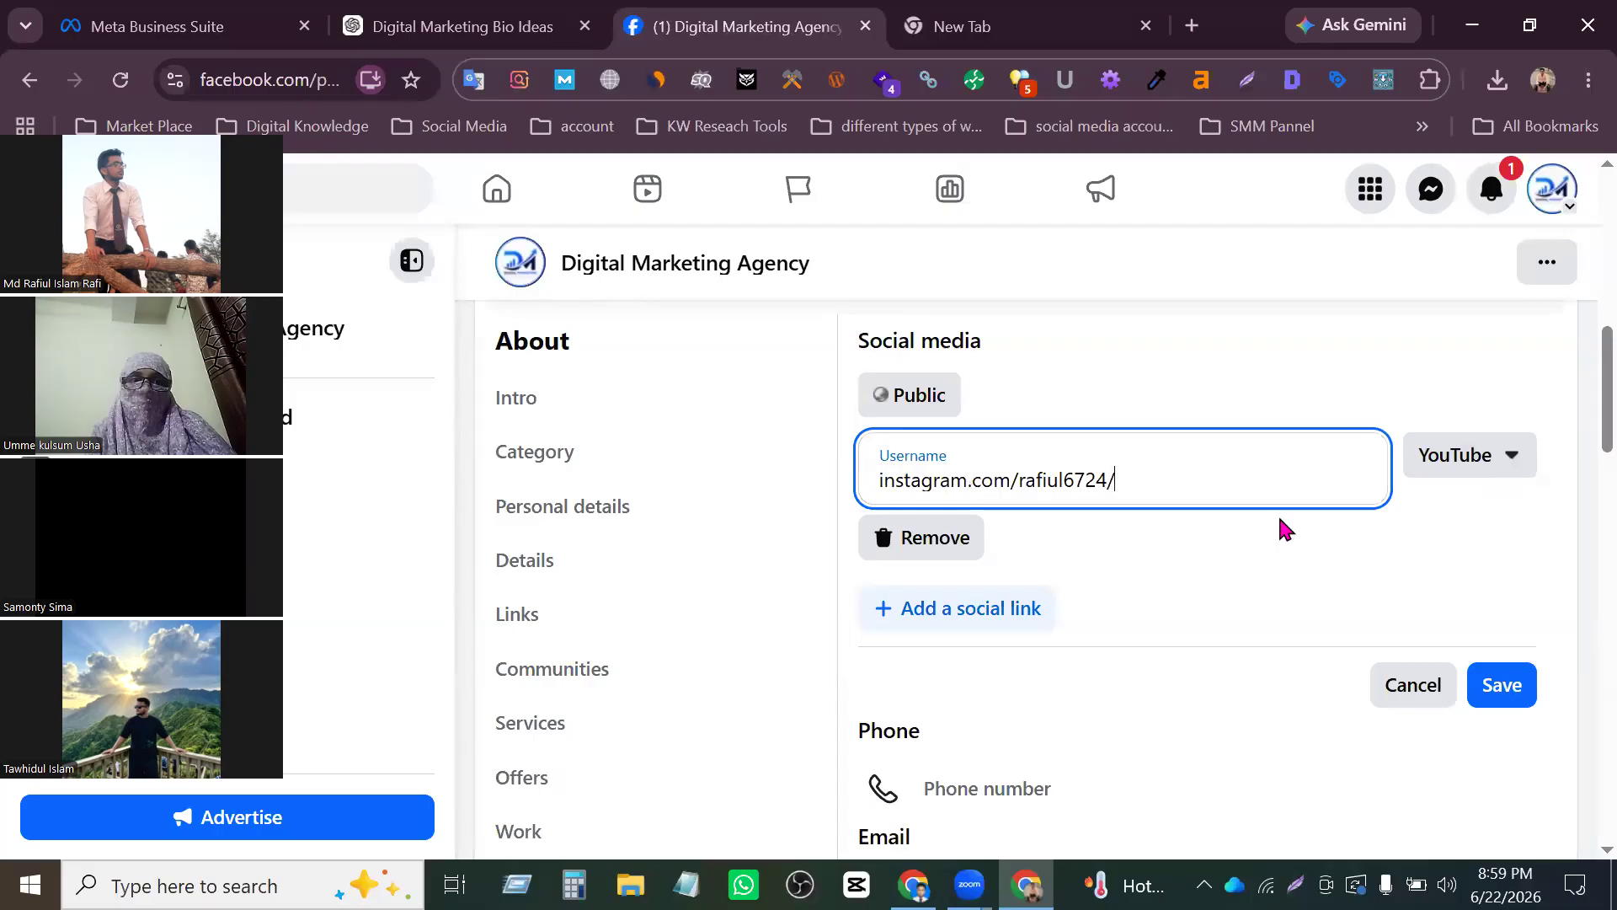
# - Switch the social media entry's platform to Instagram, shorten the username to instagram.com and save it
pyautogui.click(1487, 459)
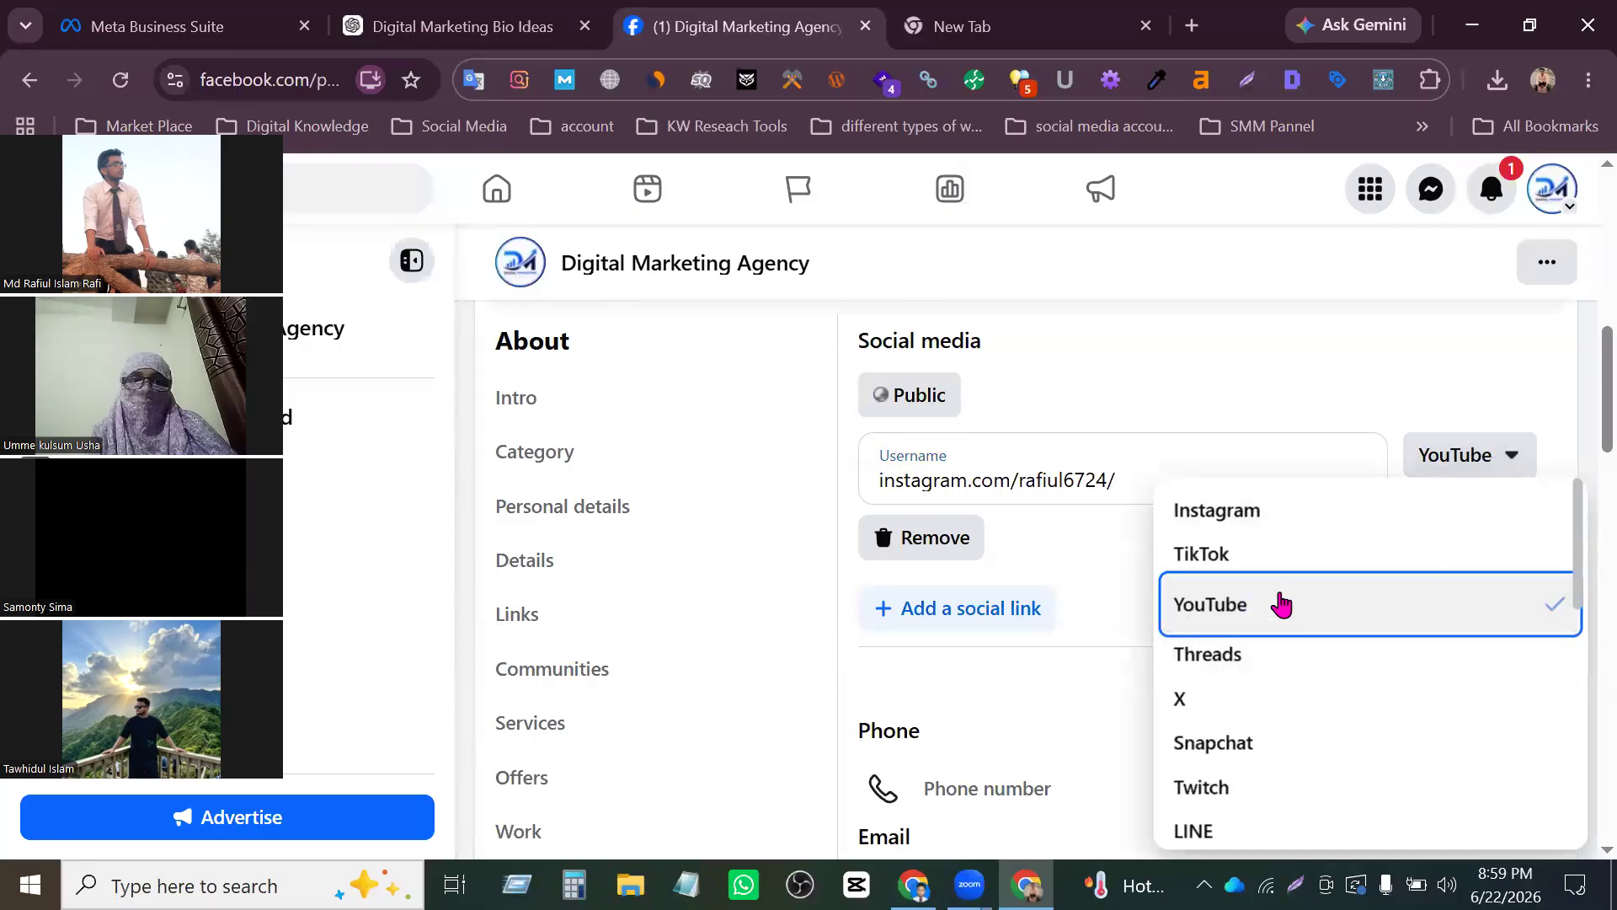
pyautogui.click(1256, 507)
pyautogui.moveTo(1017, 485); pyautogui.dragTo(1484, 501)
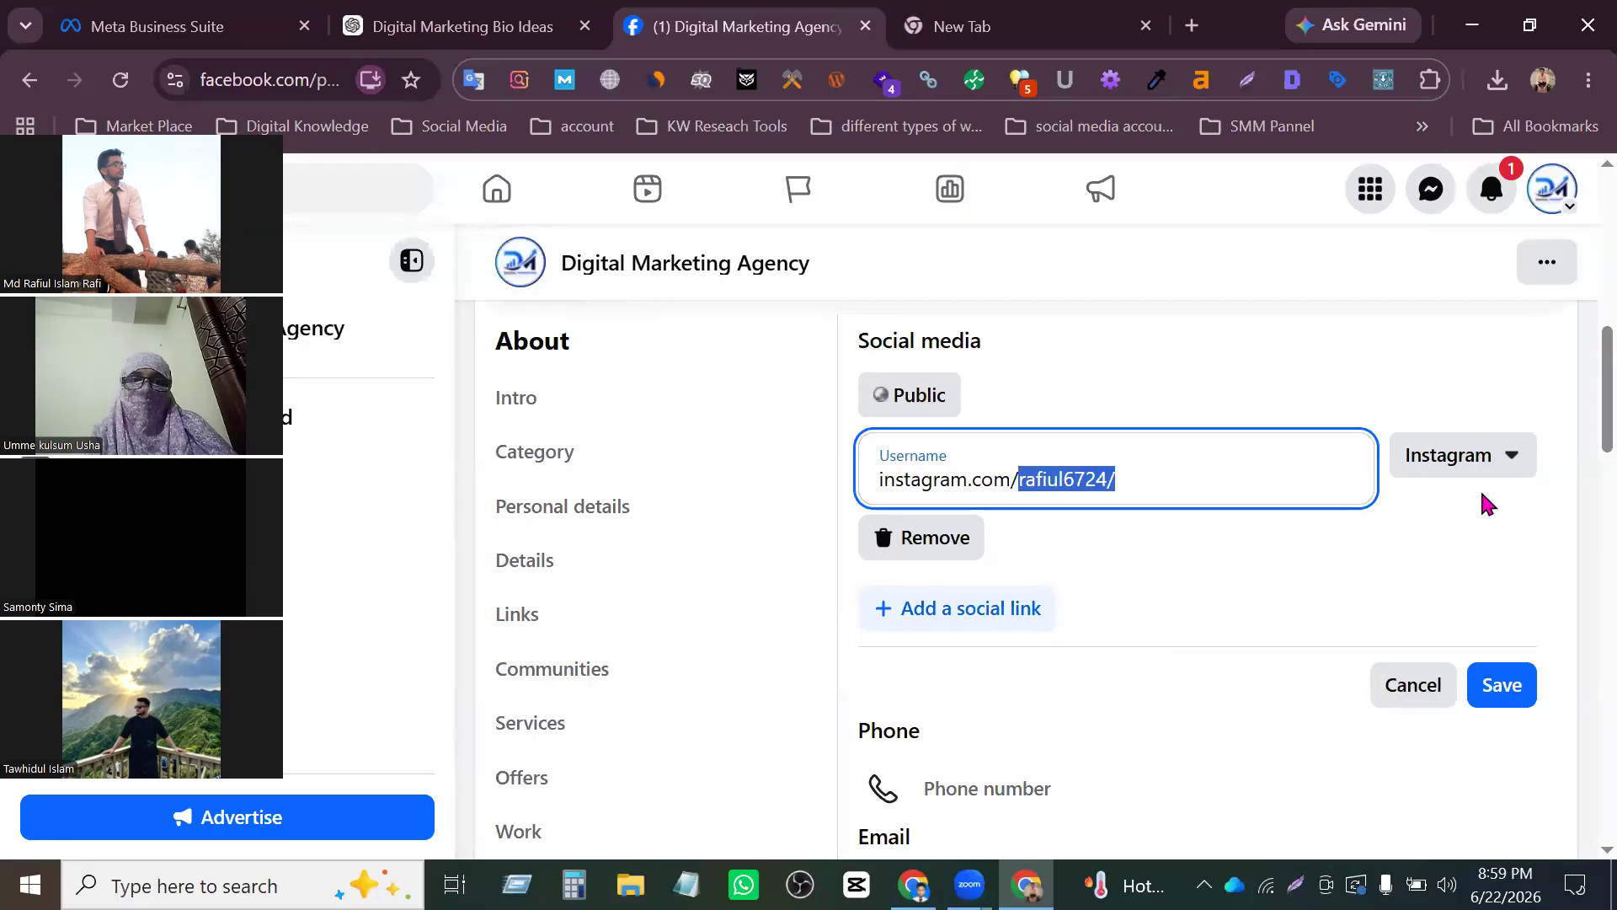
pyautogui.click(1512, 679)
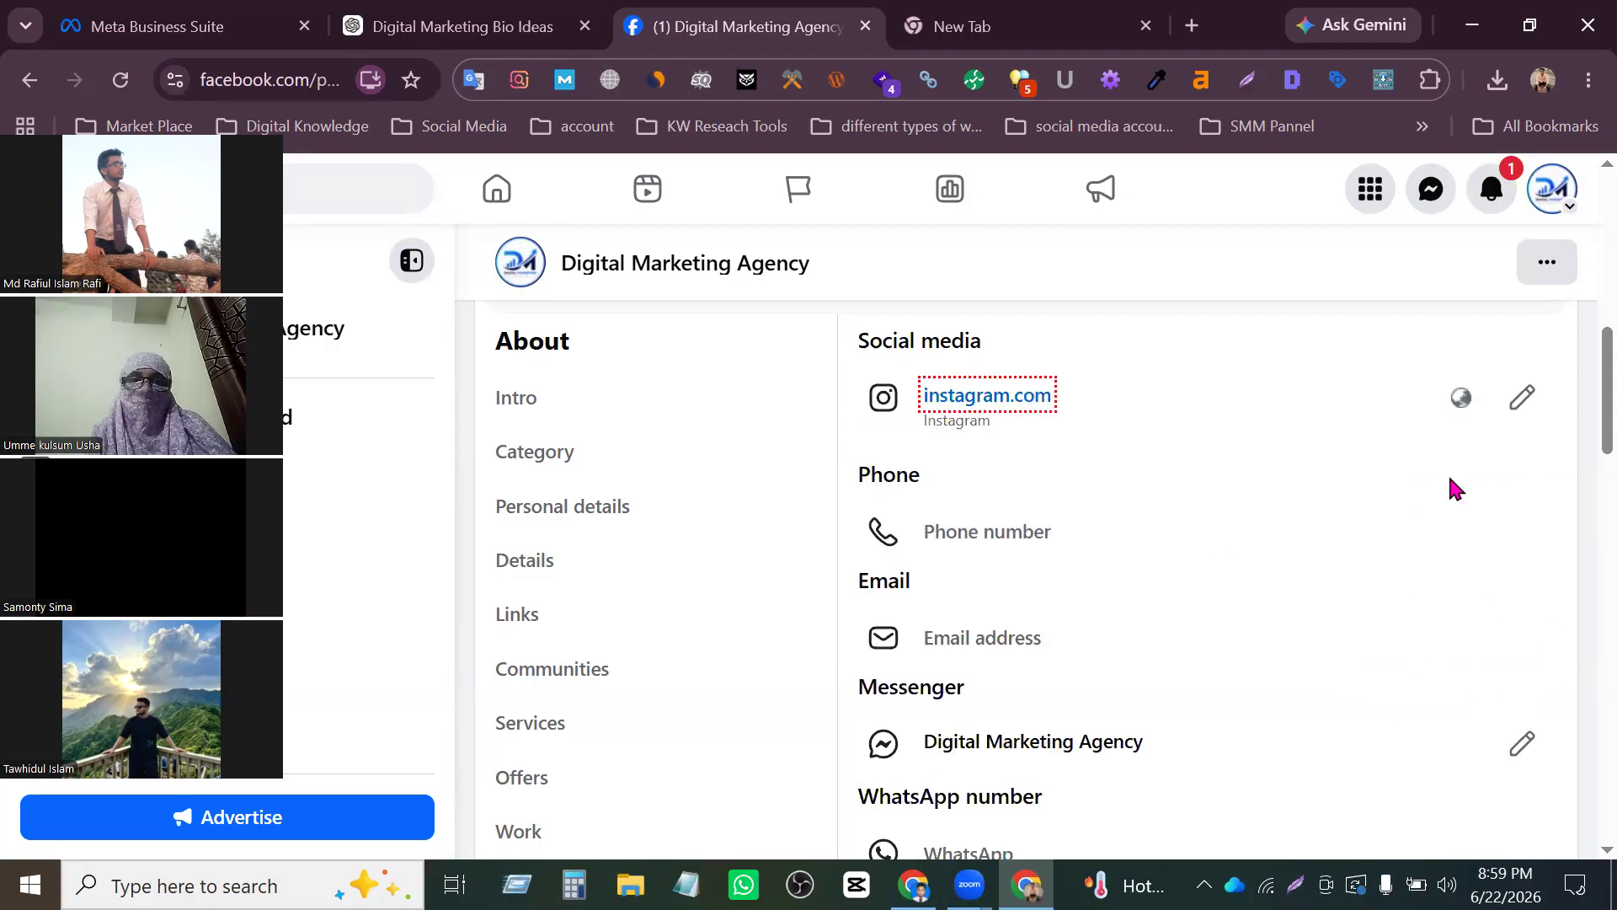
# - Reopen the social media entry for editing and add a second social link with YouTube as its platform
pyautogui.click(1526, 403)
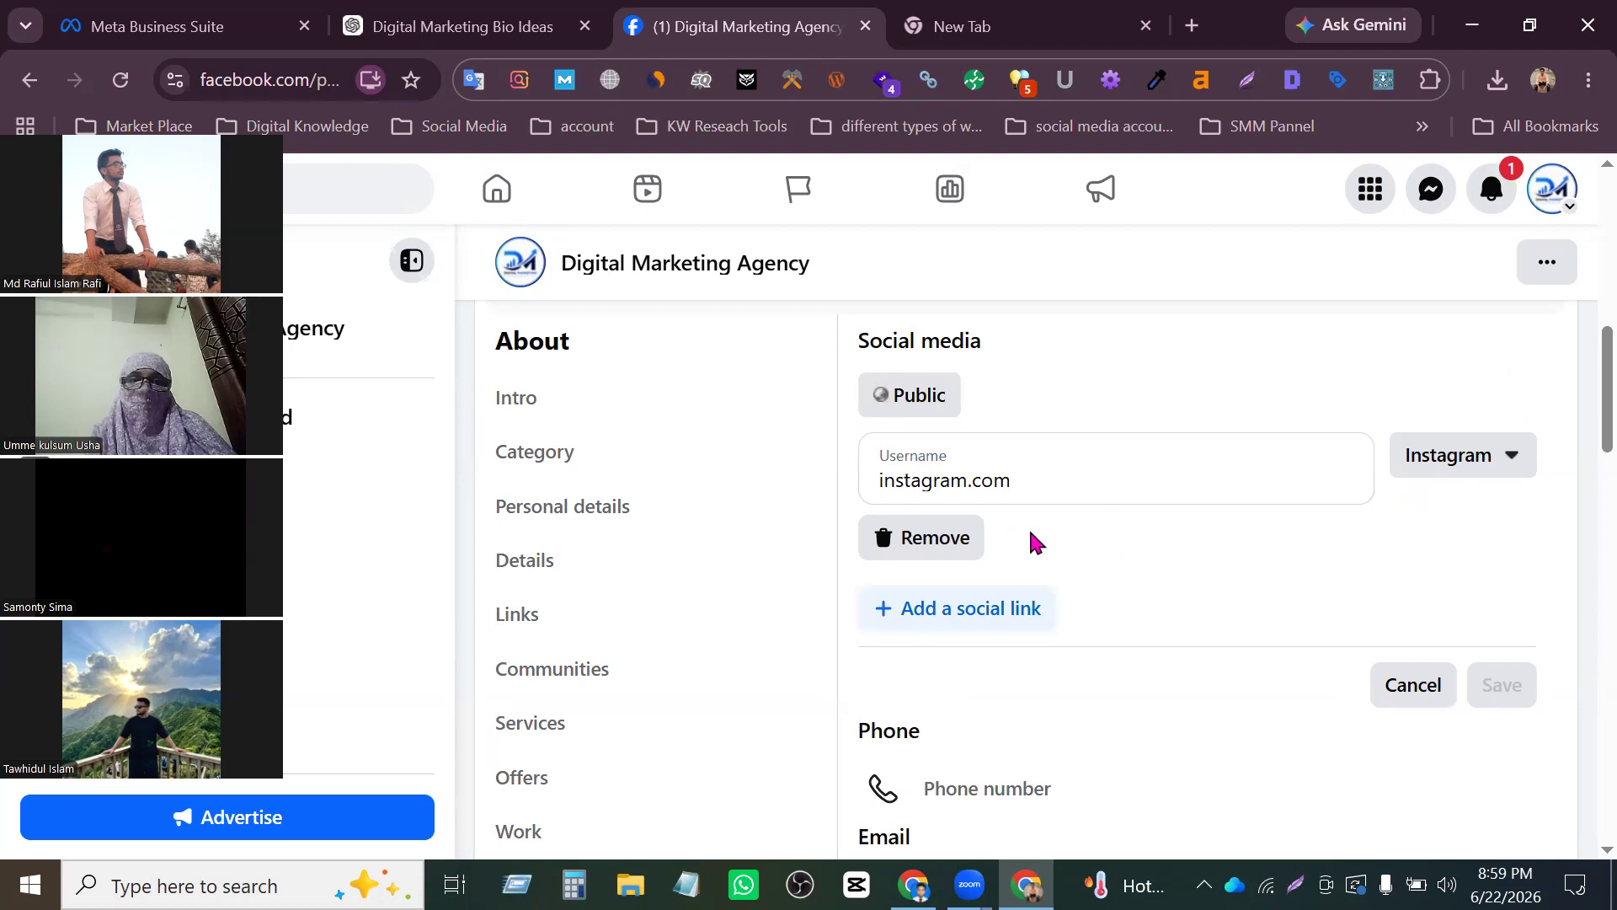
pyautogui.click(978, 606)
pyautogui.scroll(-3, 1028, 581)
pyautogui.click(984, 410)
pyautogui.scroll(3, 1134, 502)
pyautogui.scroll(-3, 1134, 502)
pyautogui.click(1503, 413)
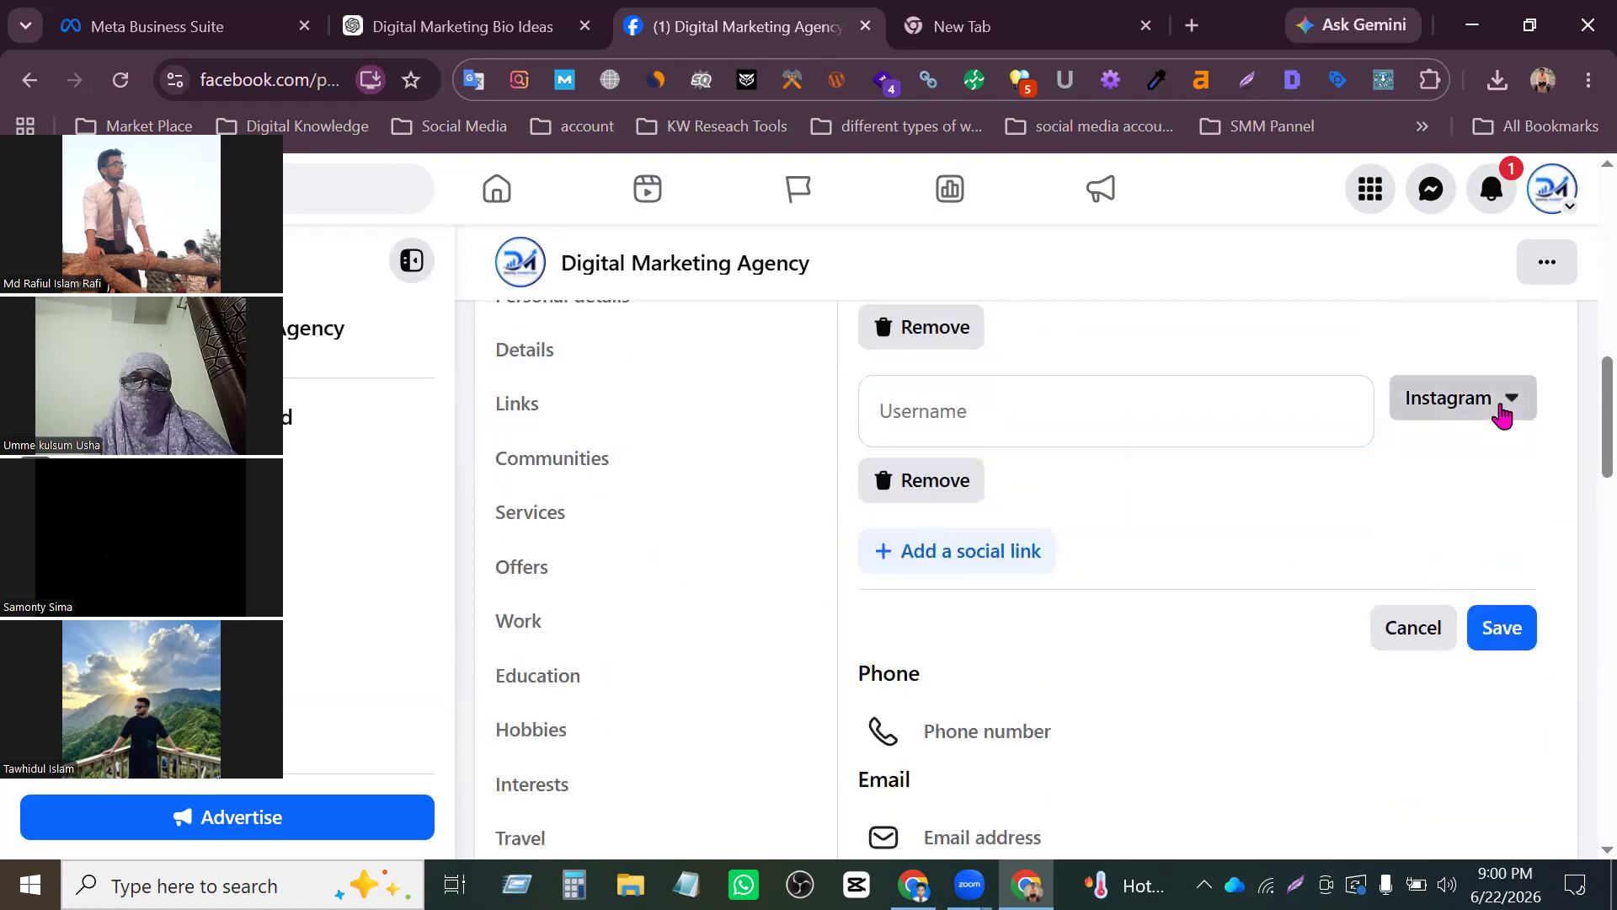
pyautogui.click(1288, 555)
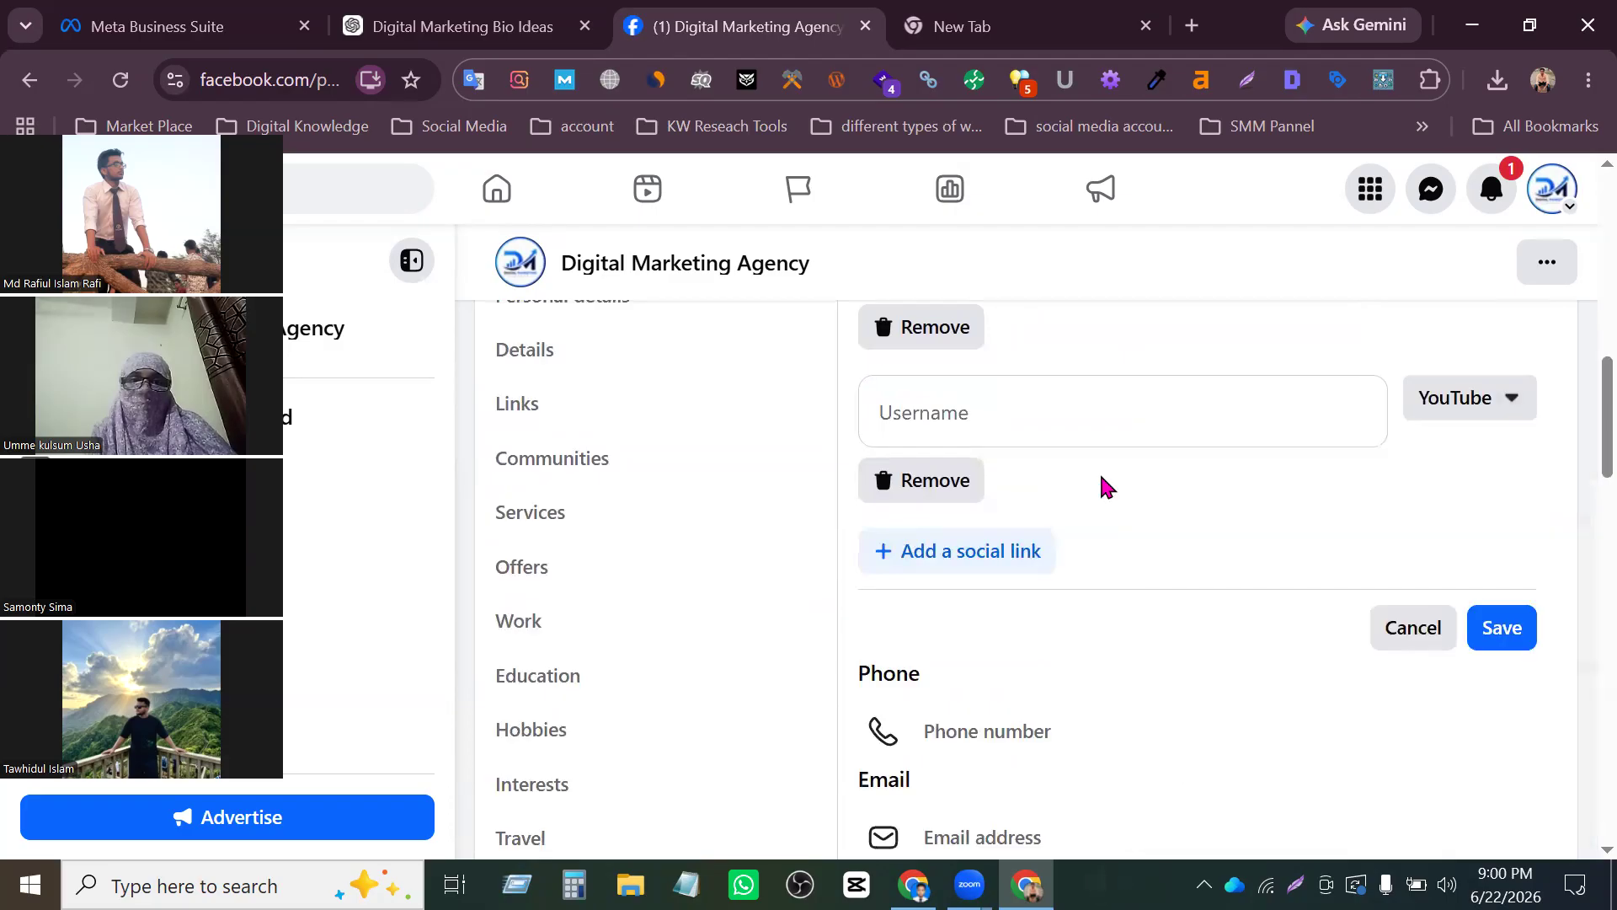
pyautogui.click(1013, 34)
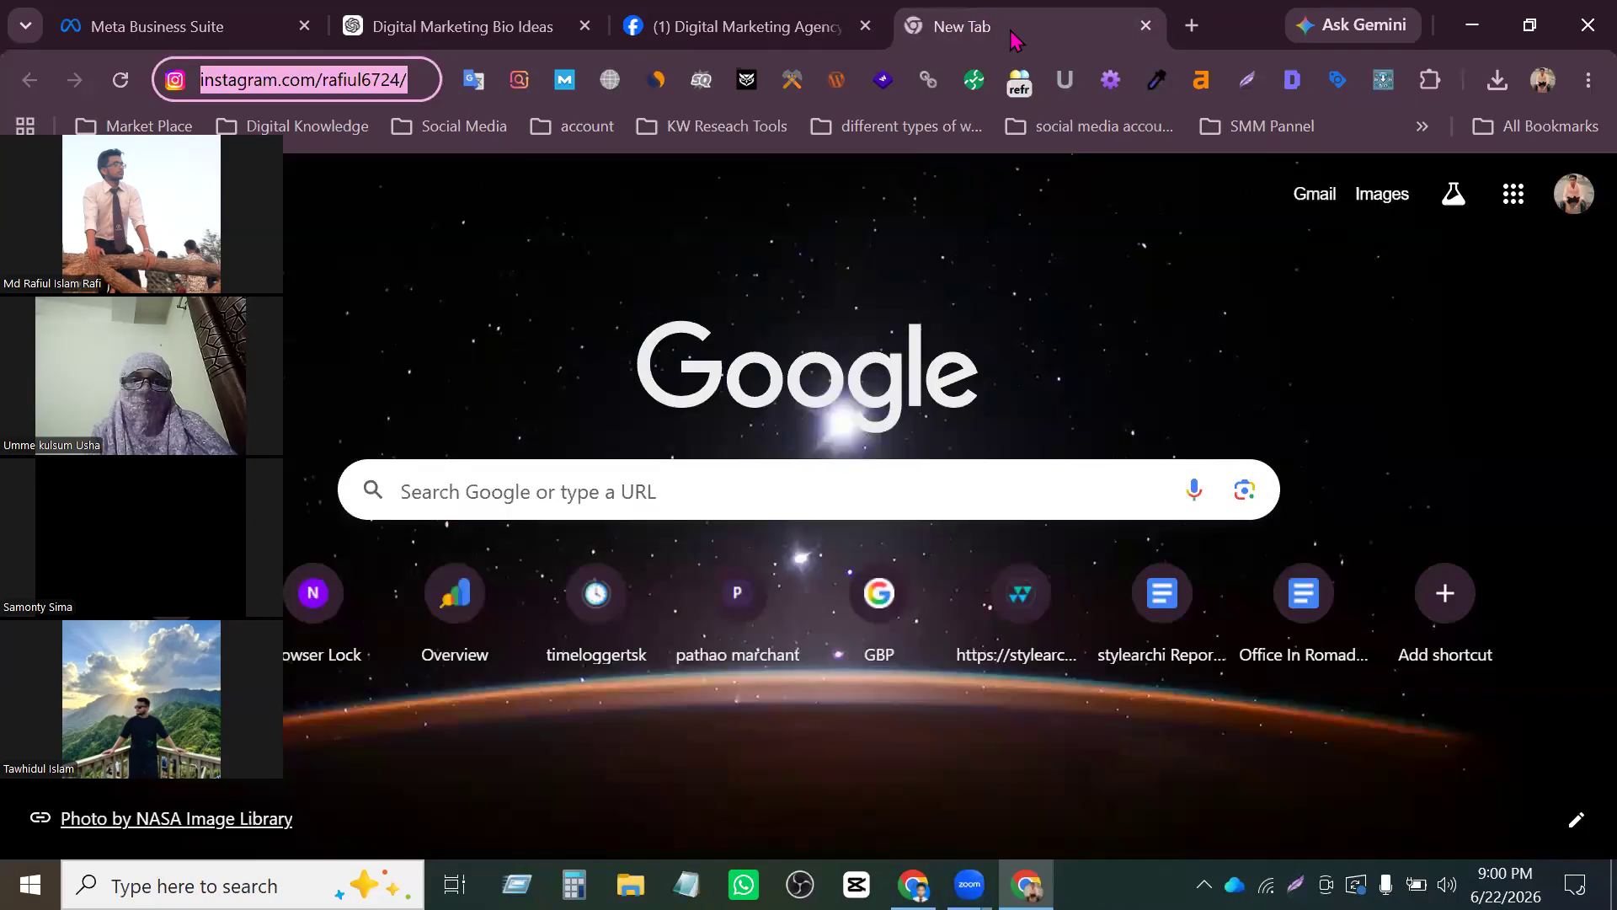
pyautogui.write('youtube.com')
pyautogui.hotkey('ctrl', 'a')
pyautogui.hotkey('ctrl', 'c')
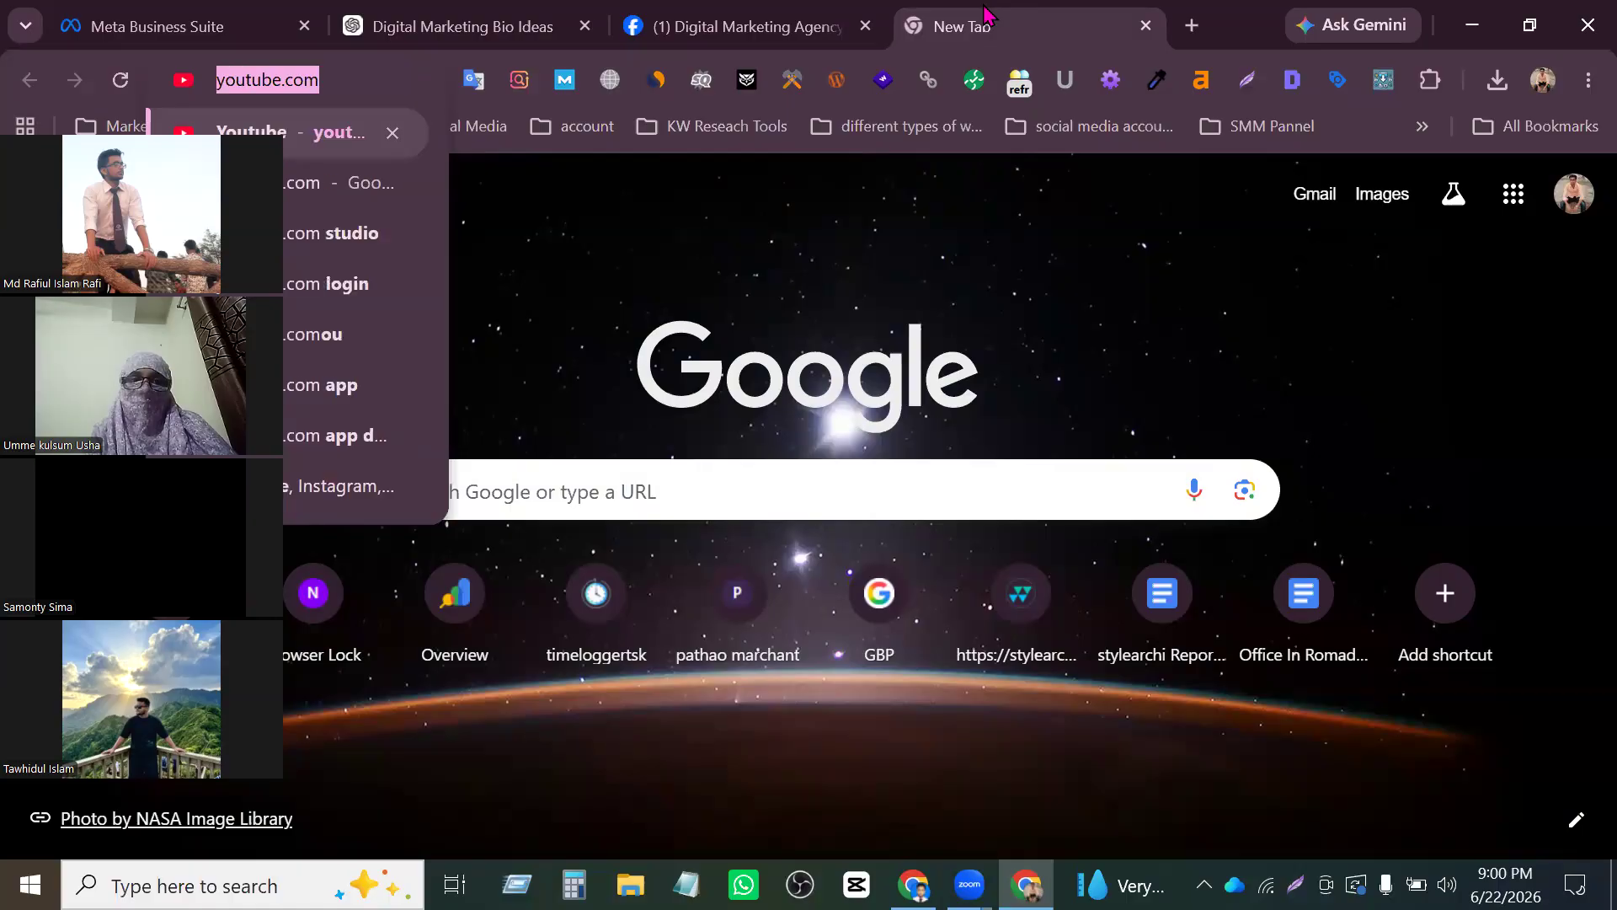
pyautogui.click(535, 17)
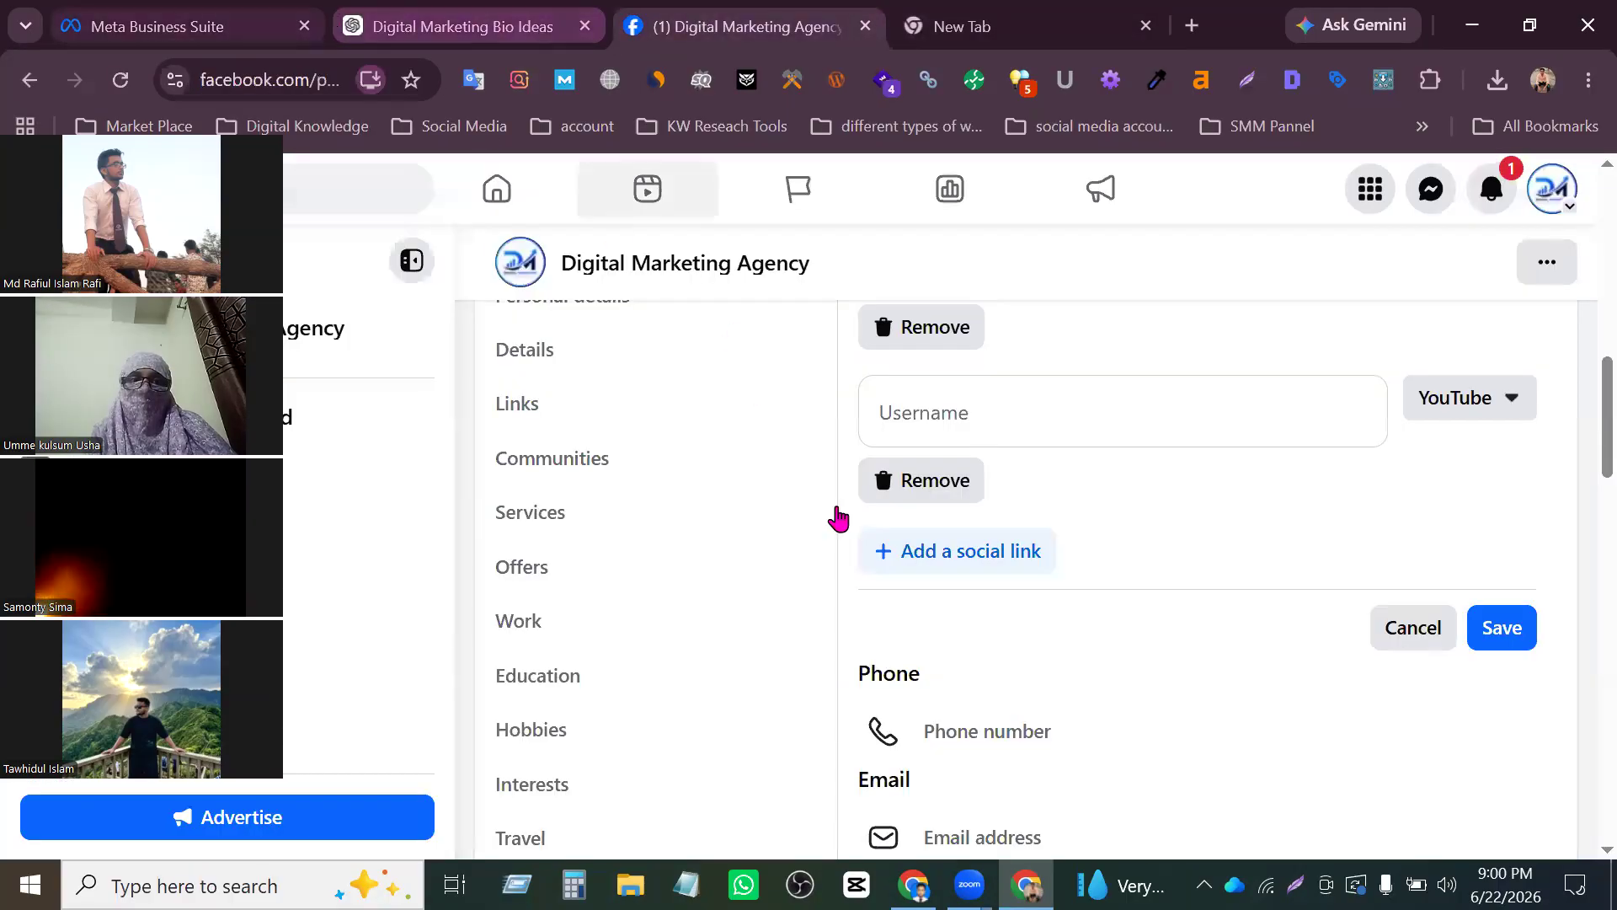
pyautogui.click(928, 415)
pyautogui.hotkey('ctrl', 'v')
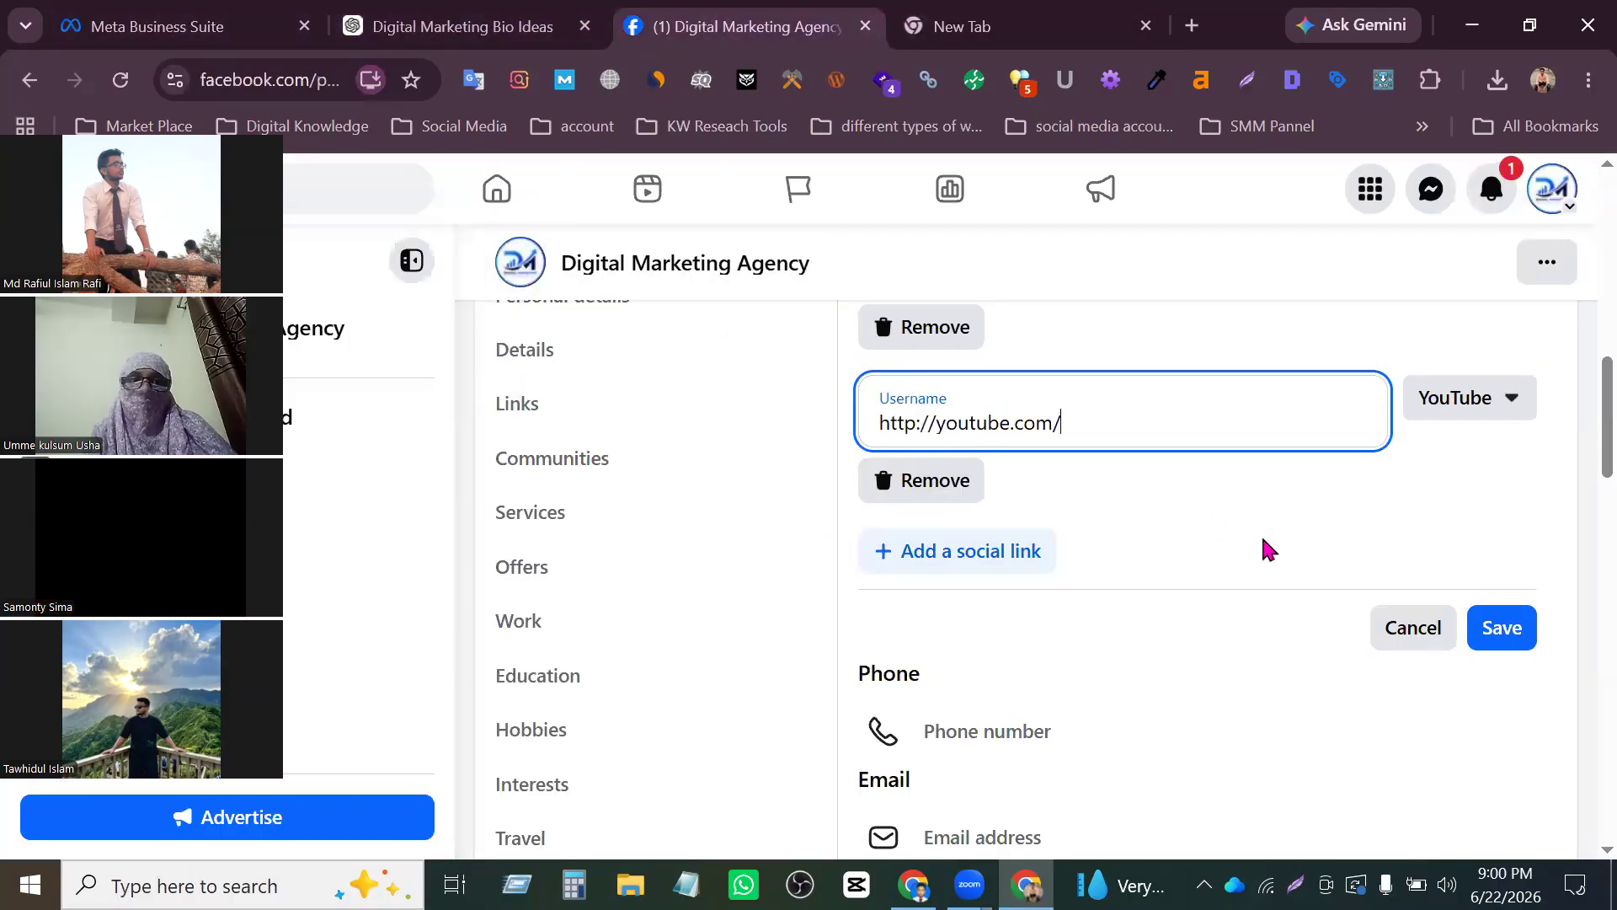
pyautogui.click(1504, 642)
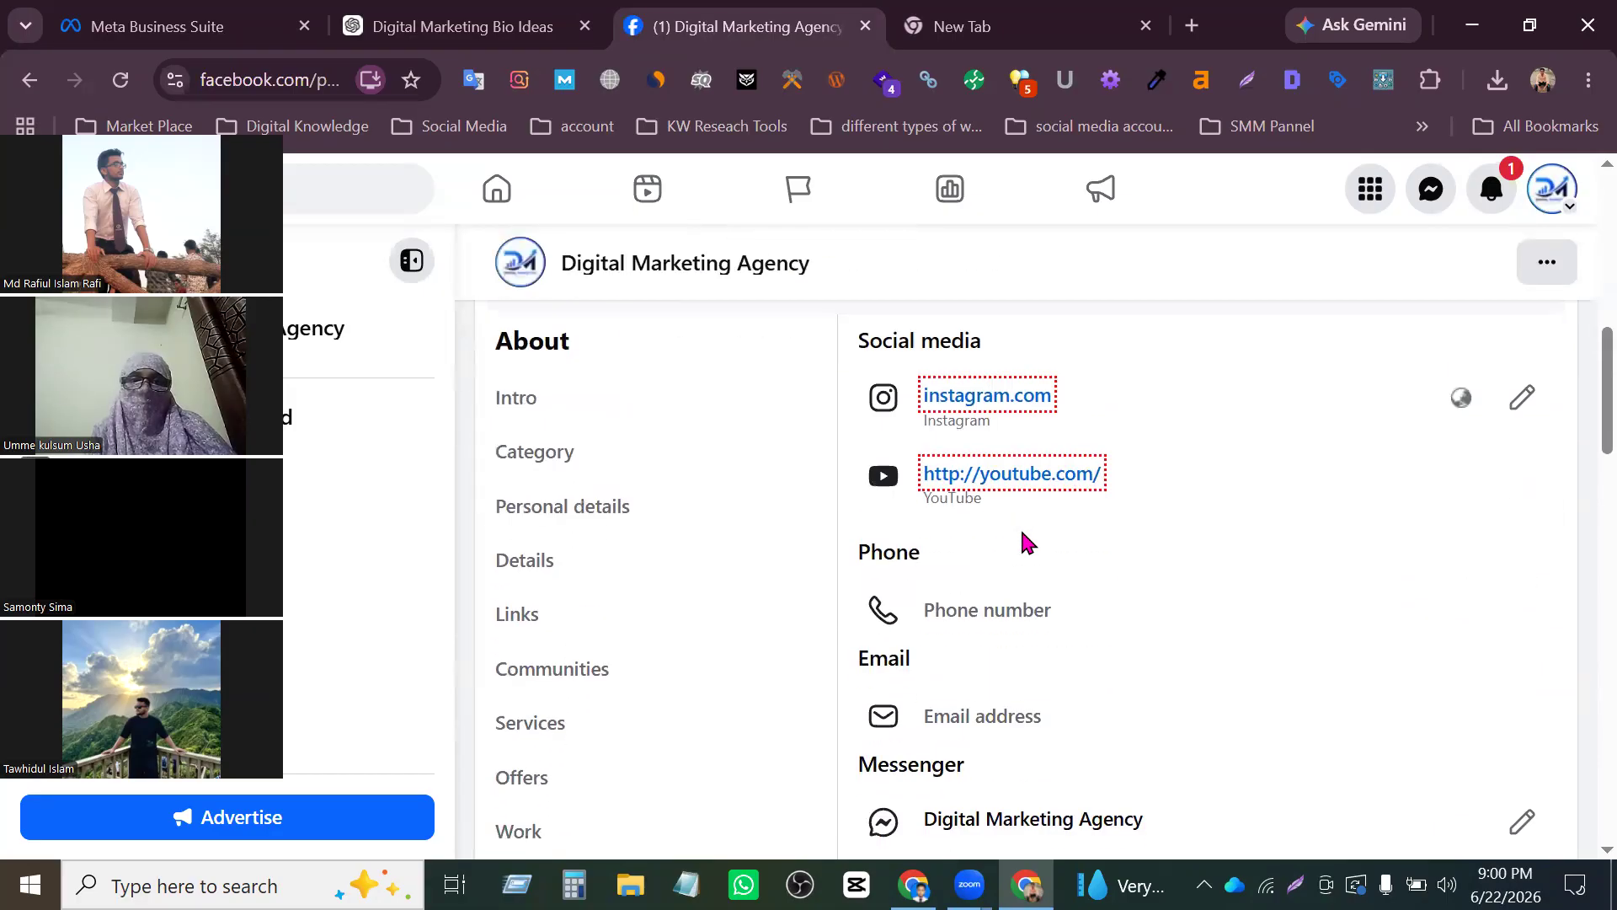
pyautogui.scroll(-2, 1020, 528)
pyautogui.click(1027, 401)
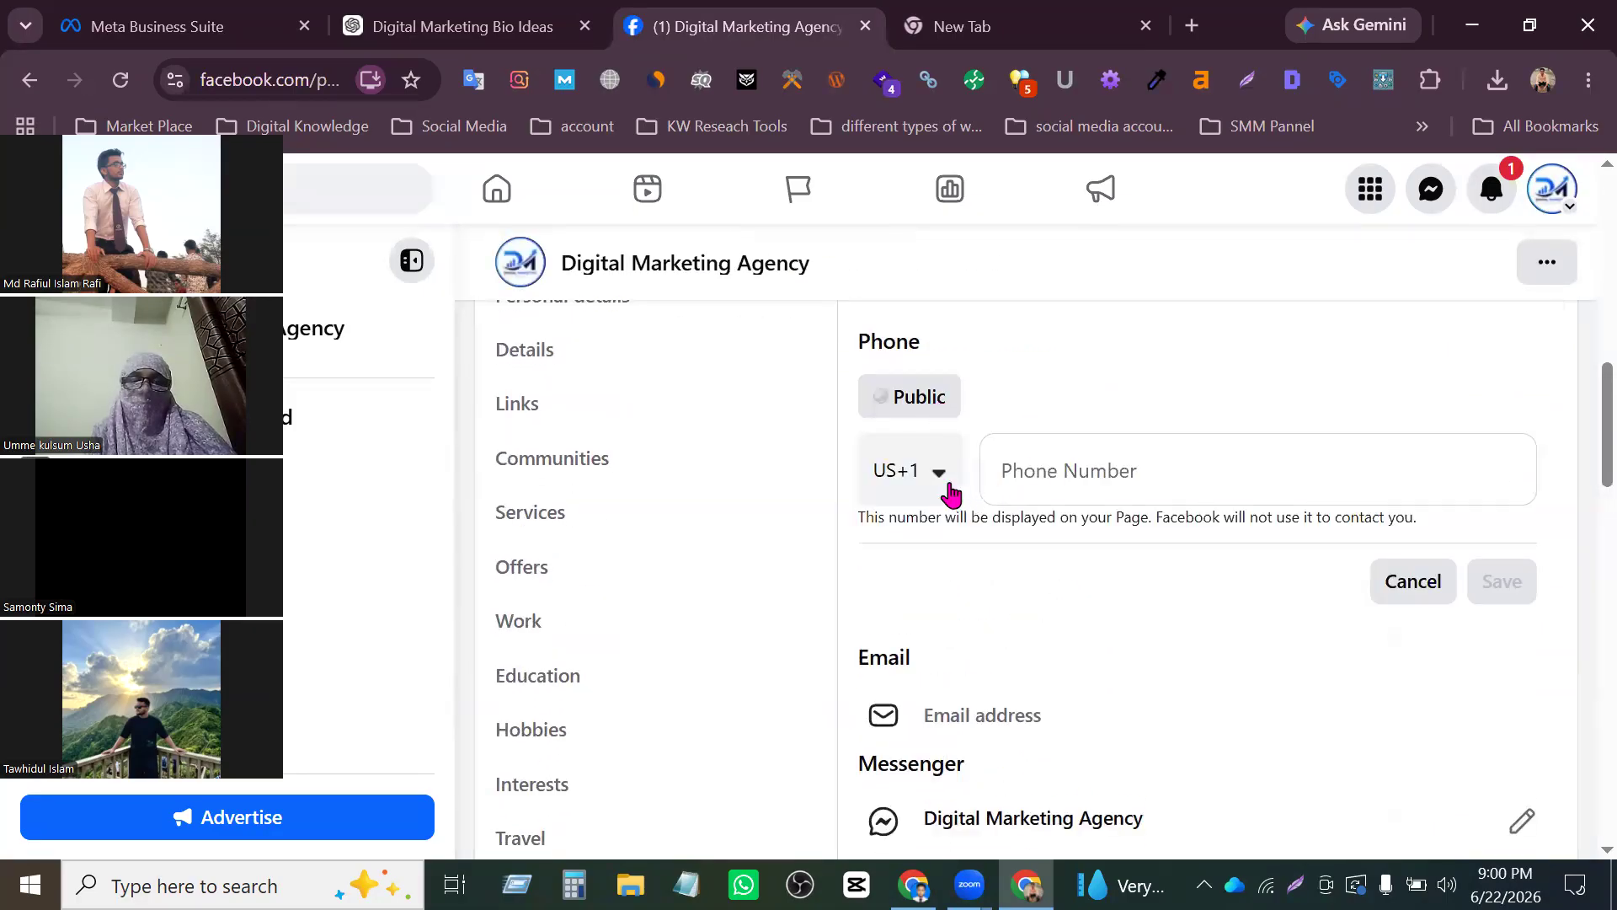
pyautogui.click(937, 478)
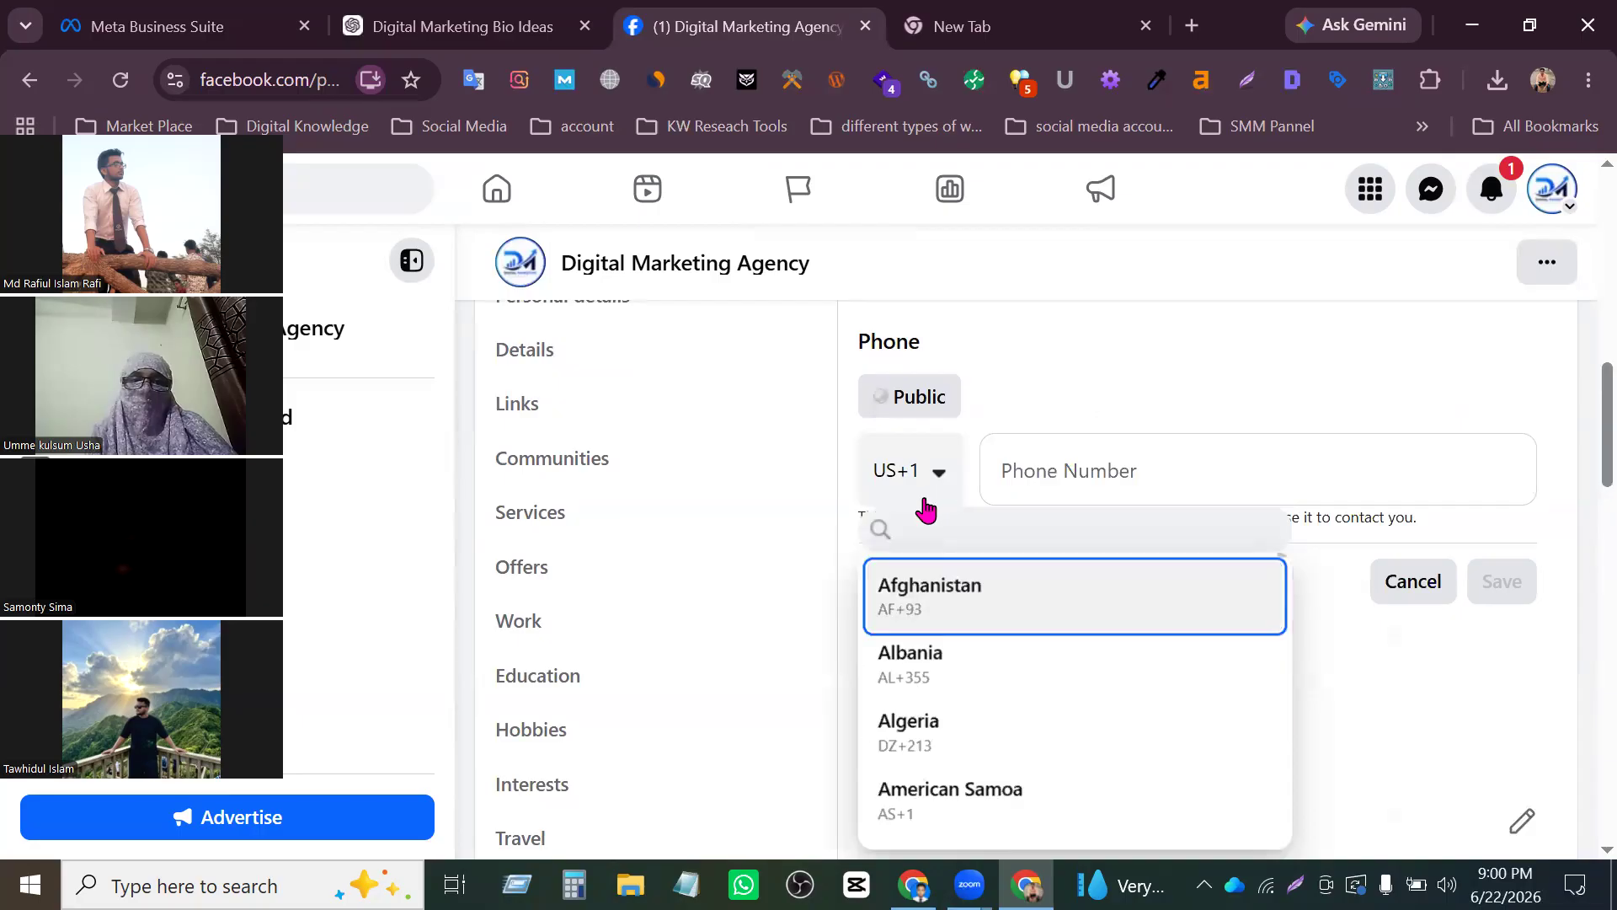
pyautogui.scroll(-7, 987, 630)
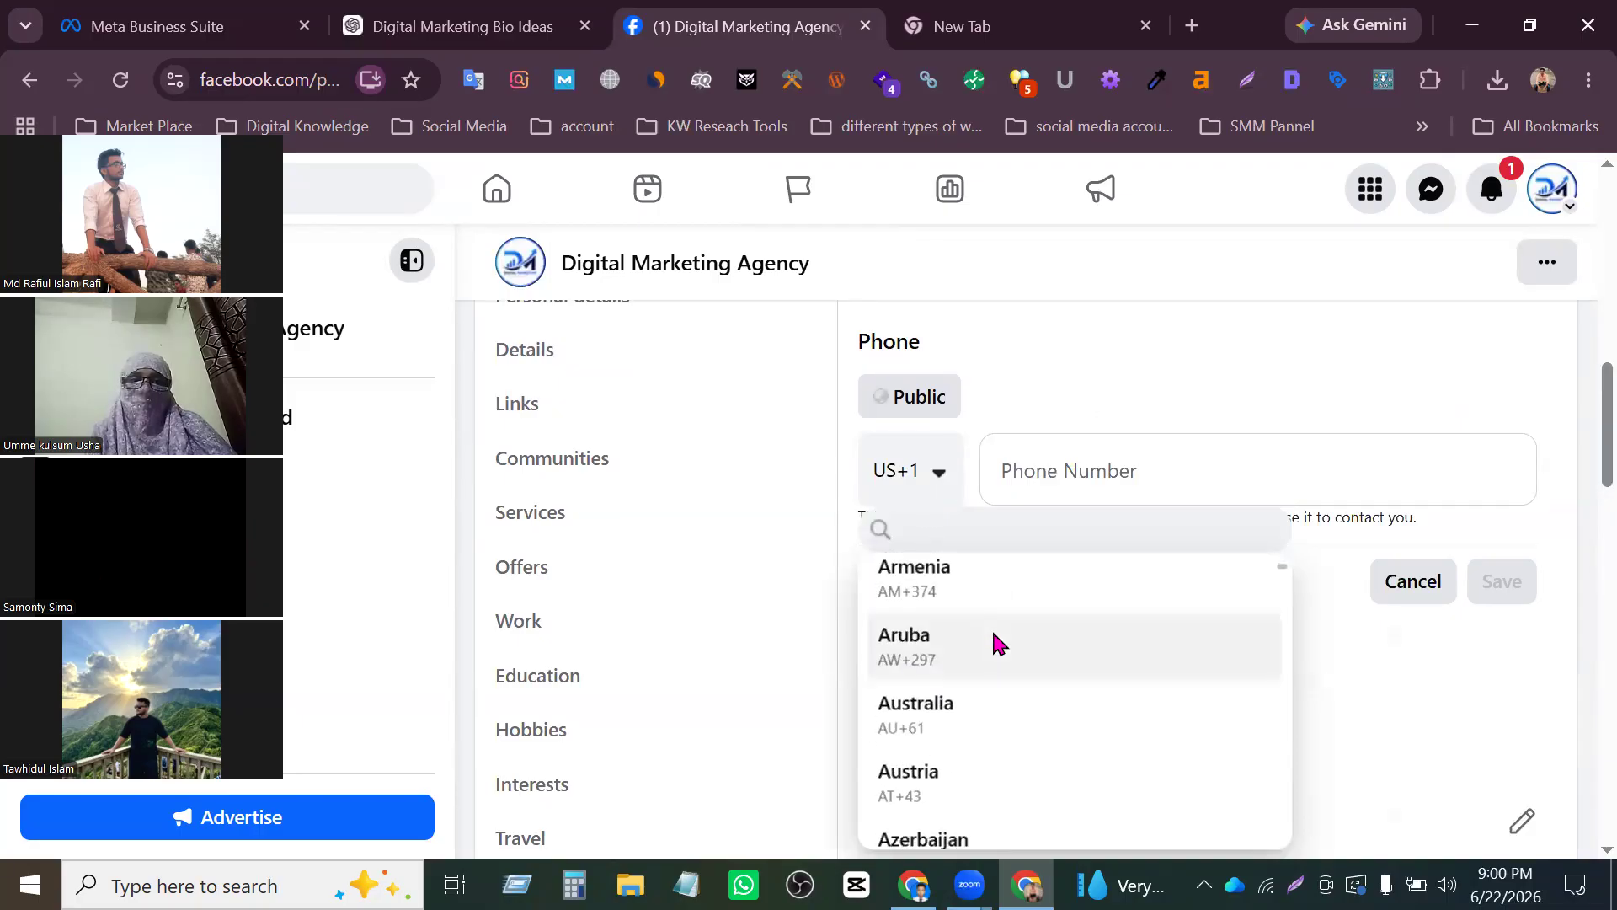
pyautogui.press('n')
pyautogui.press('g')
pyautogui.press('a')
pyautogui.press('h')
pyautogui.scroll(15, 1049, 659)
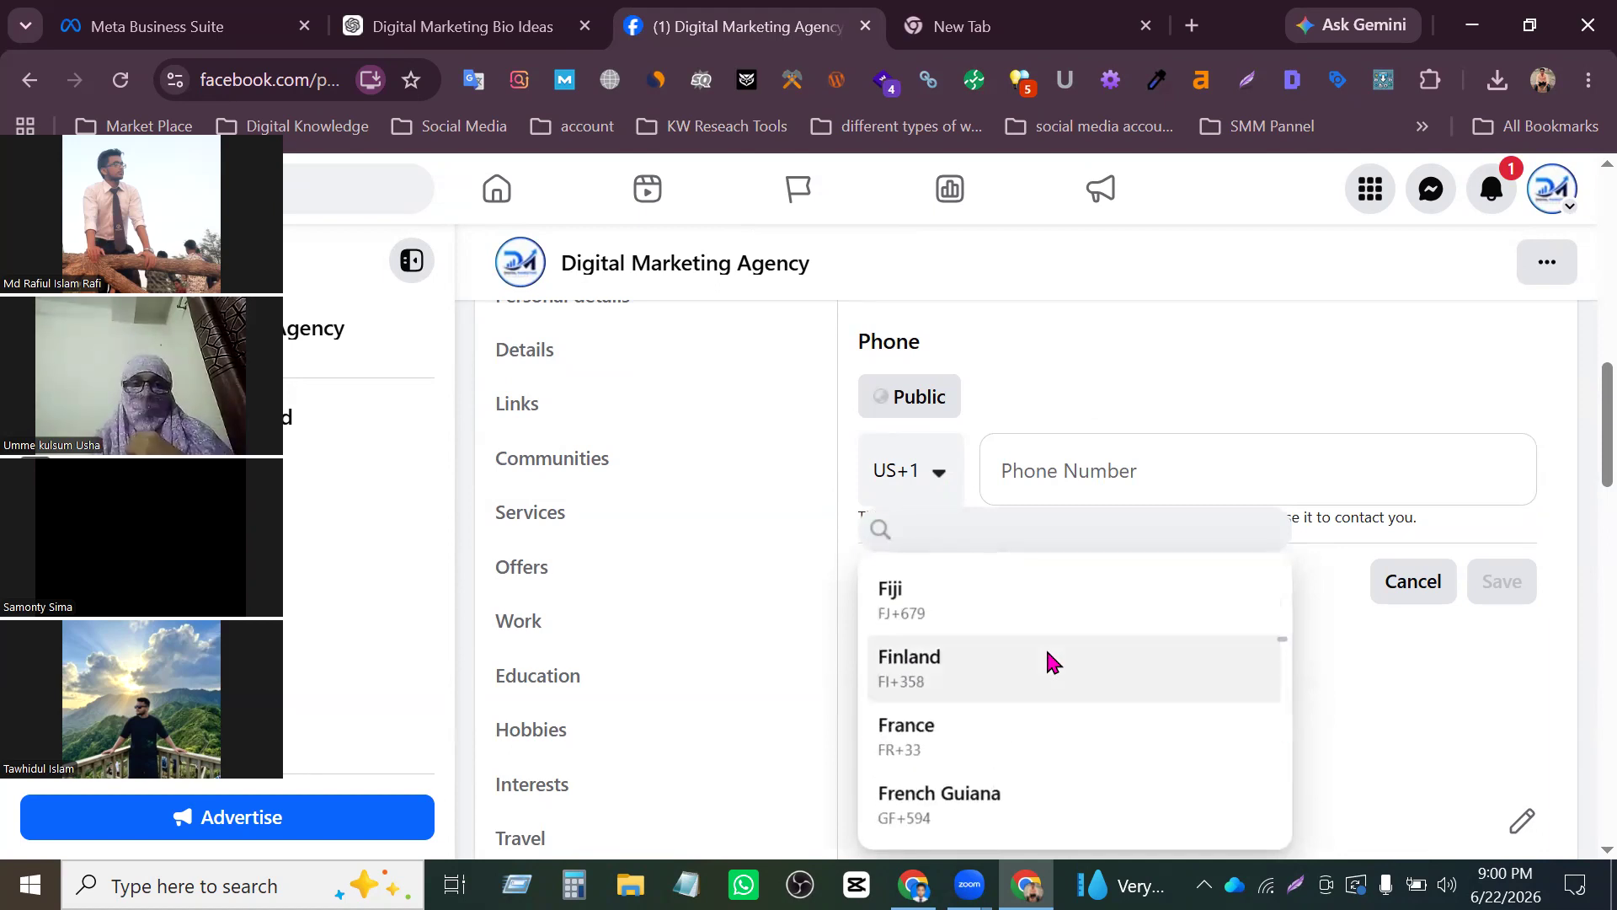
pyautogui.scroll(20, 1047, 661)
pyautogui.scroll(-7, 1074, 615)
pyautogui.scroll(-5, 1087, 657)
pyautogui.click(1009, 573)
pyautogui.click(1086, 455)
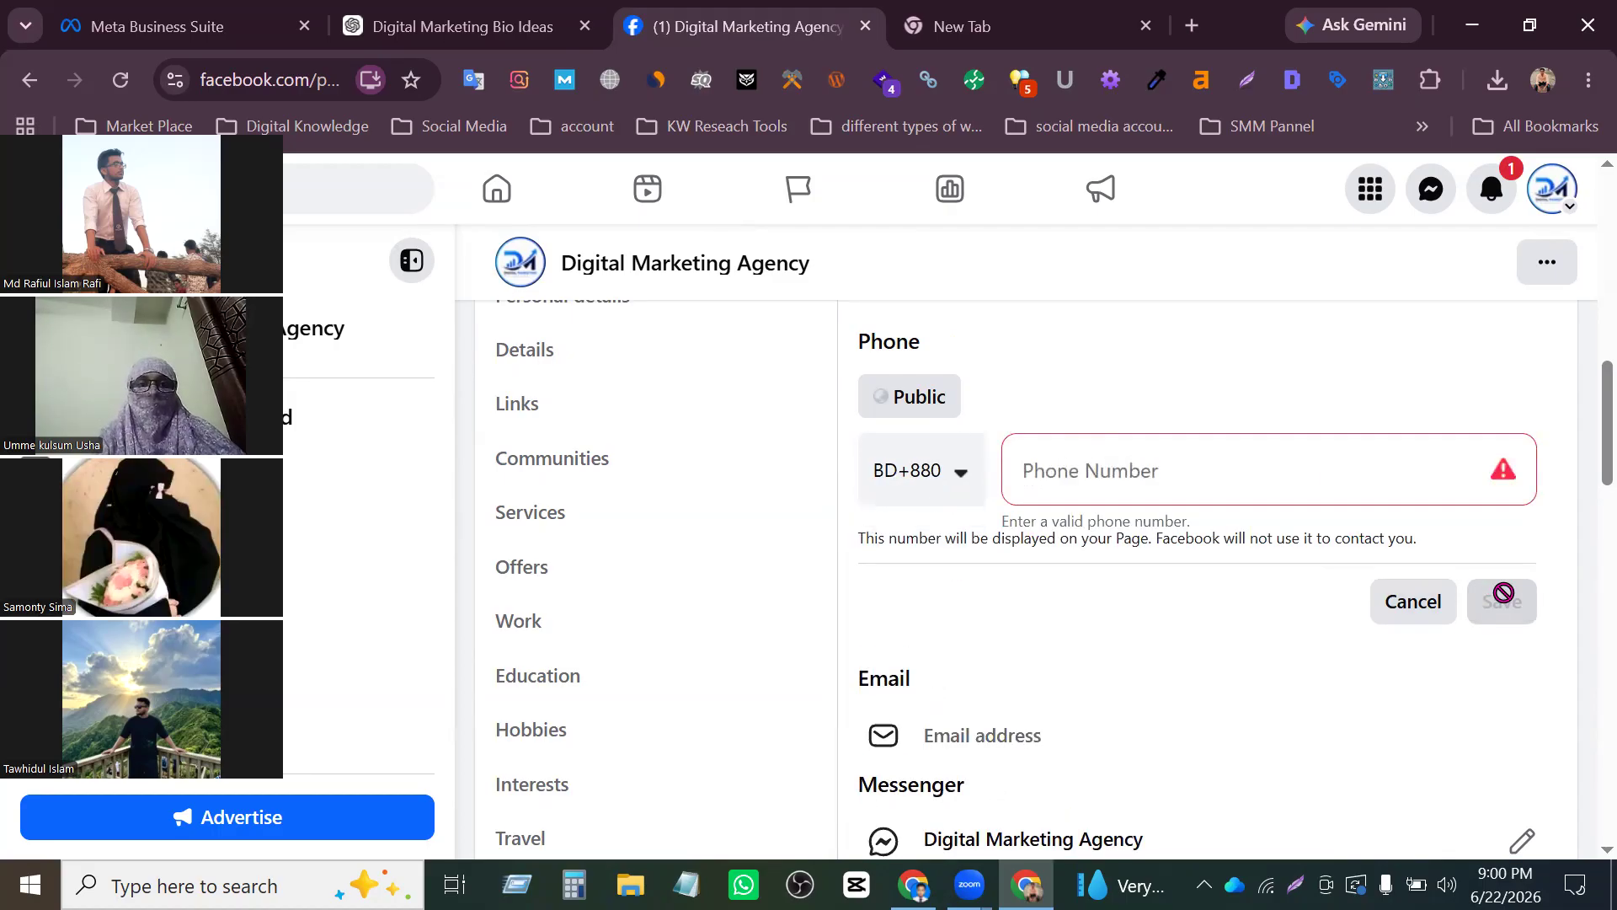
# - Open the email address entry, and leave it for the WhatsApp number connection page, discarding the unsaved contact changes
pyautogui.scroll(-2, 1055, 615)
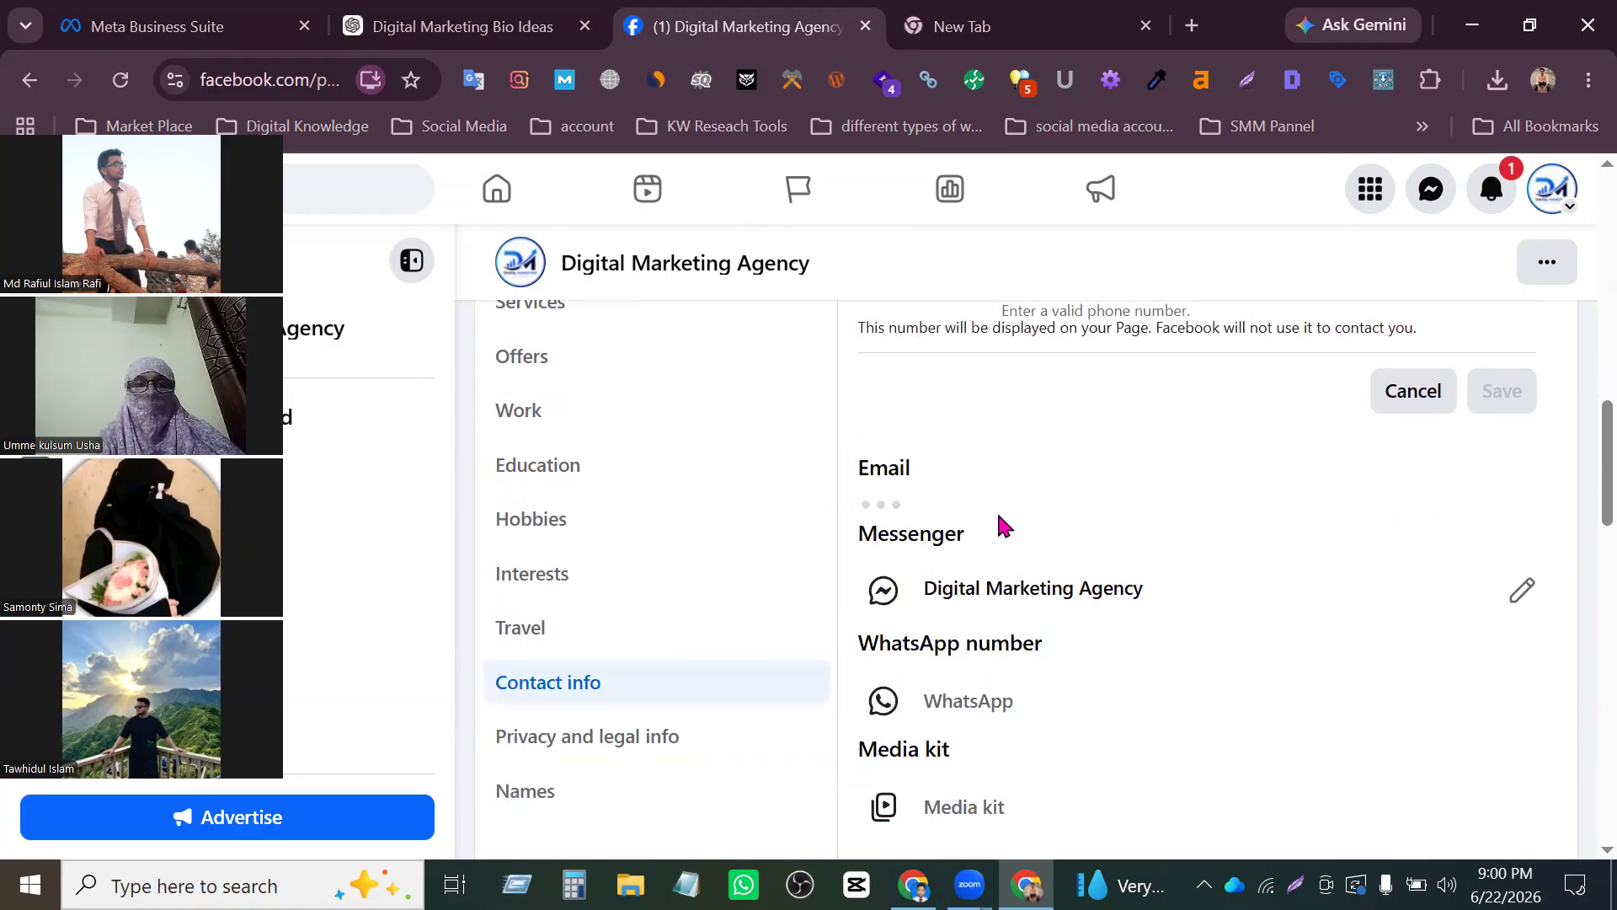
pyautogui.scroll(-2, 993, 595)
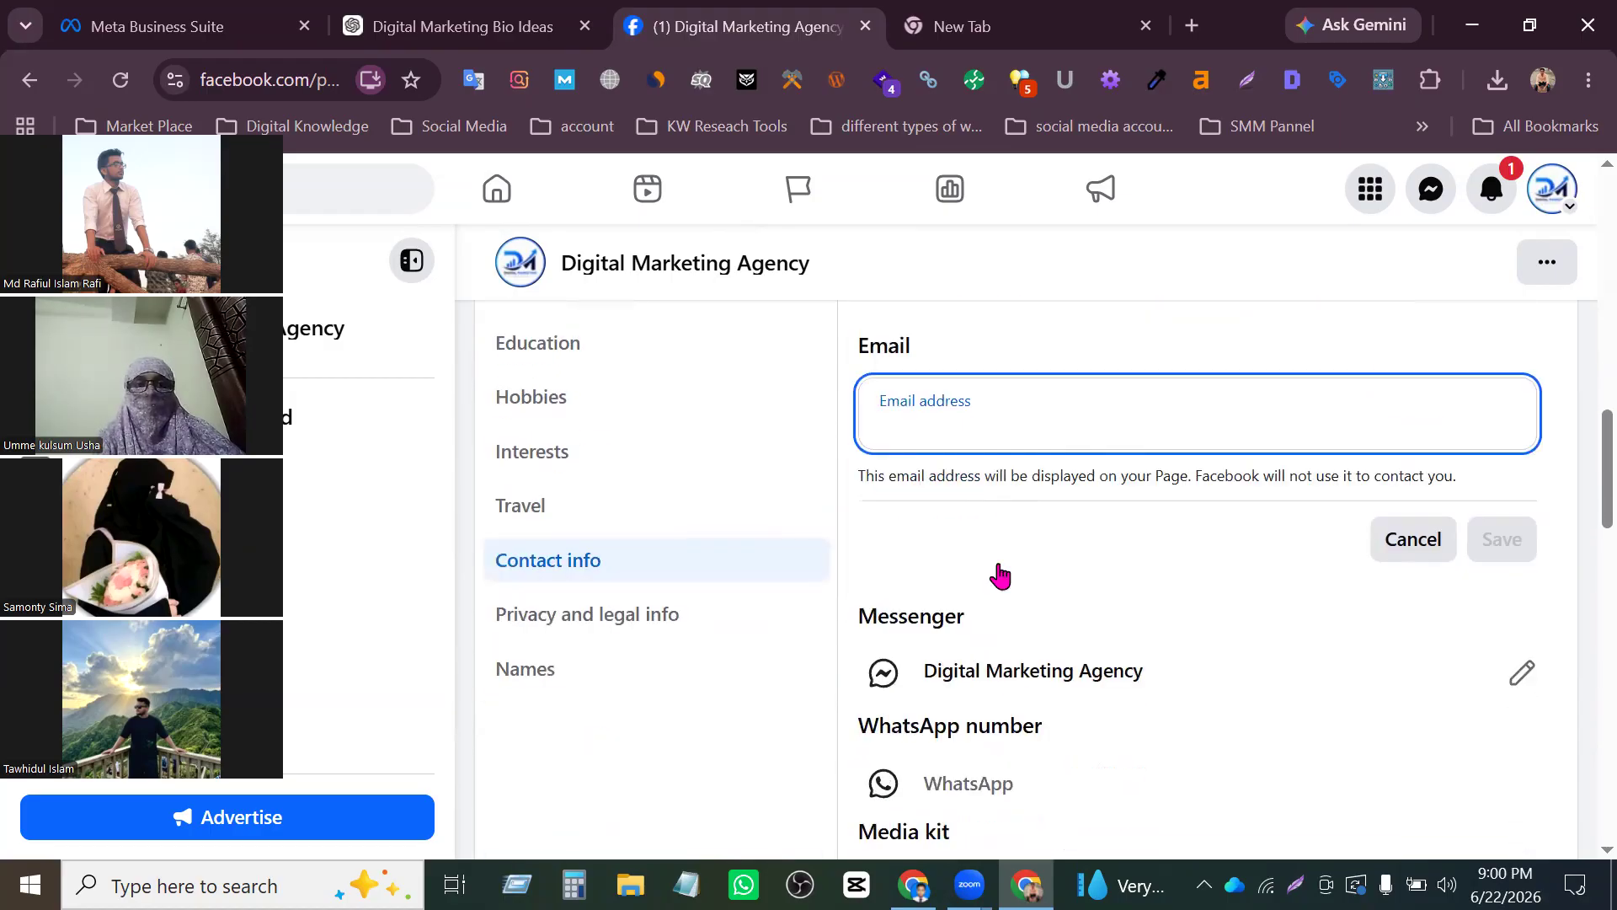
pyautogui.scroll(-2, 1169, 598)
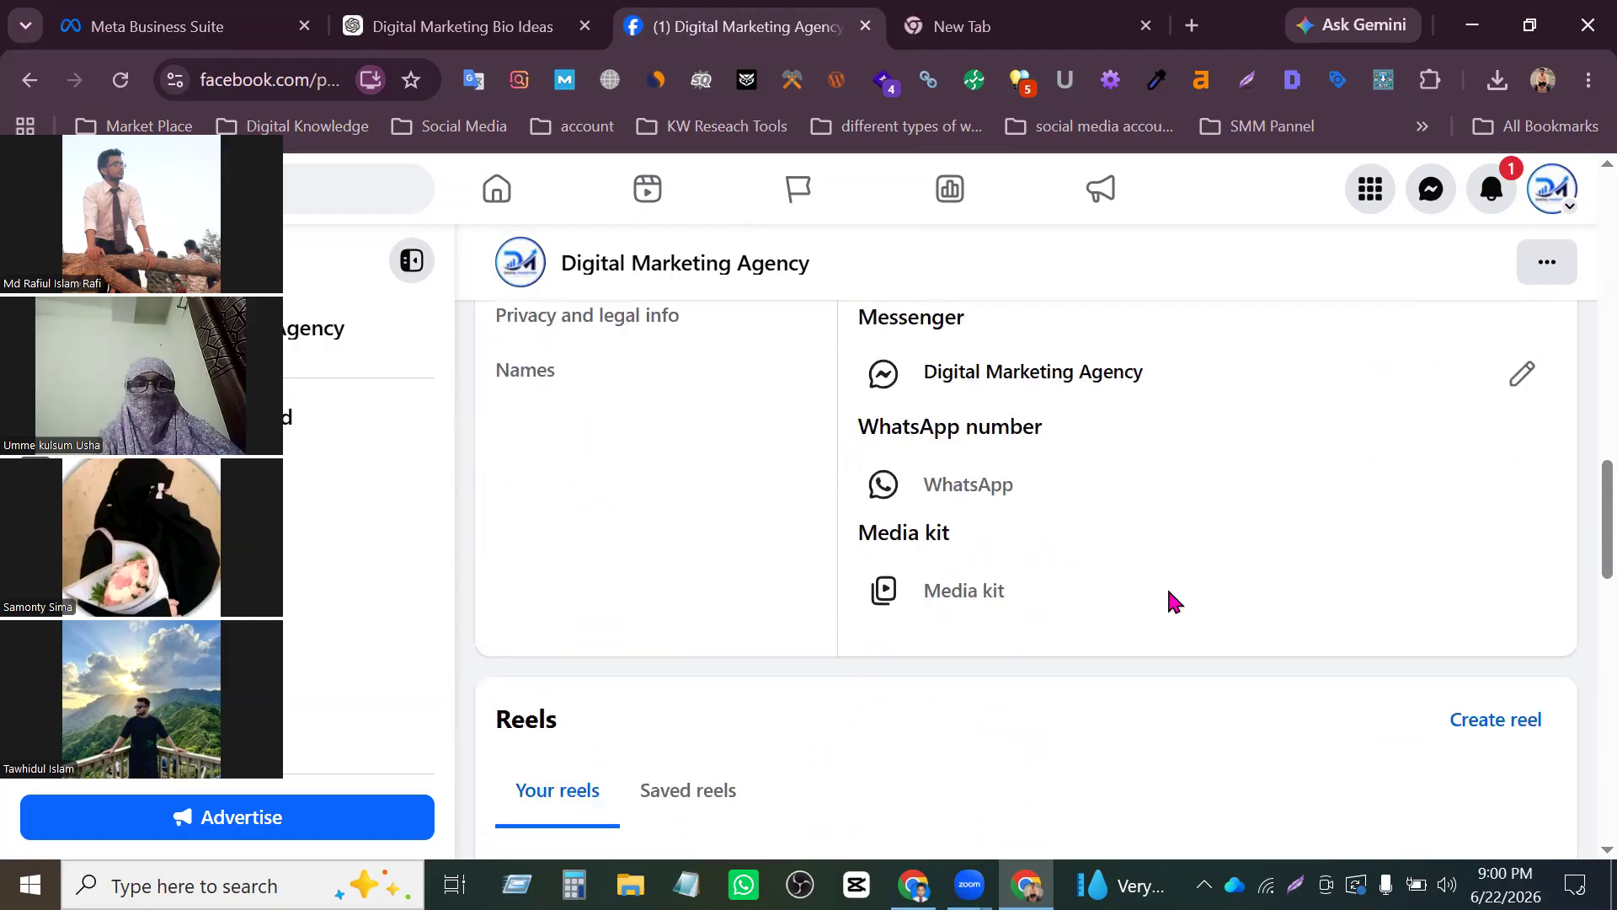
pyautogui.click(997, 485)
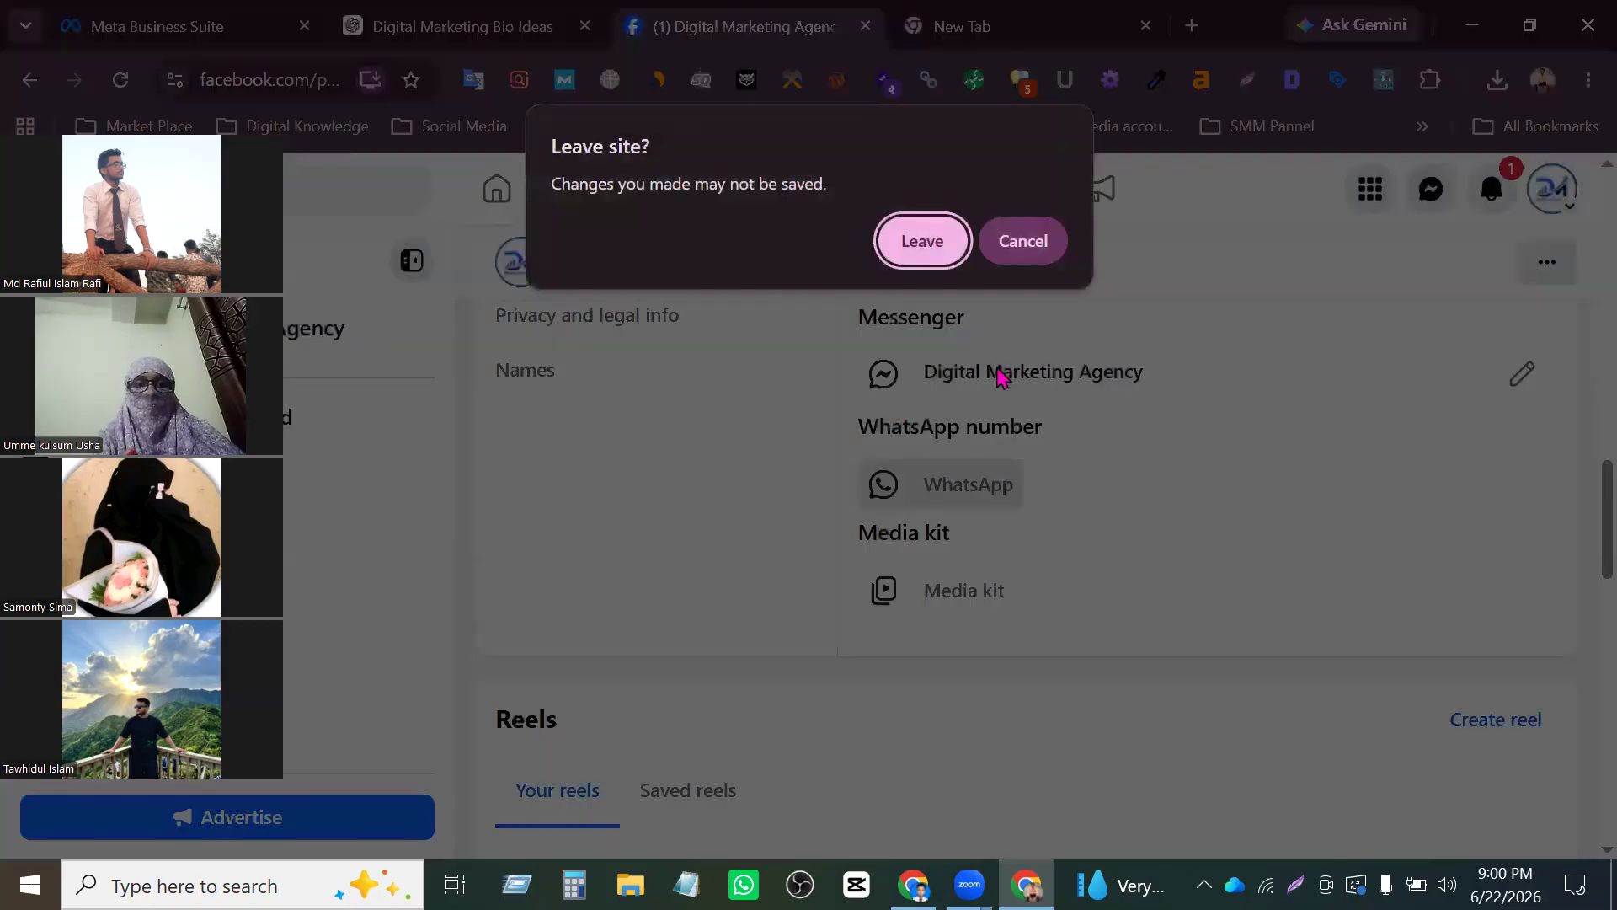
pyautogui.click(921, 244)
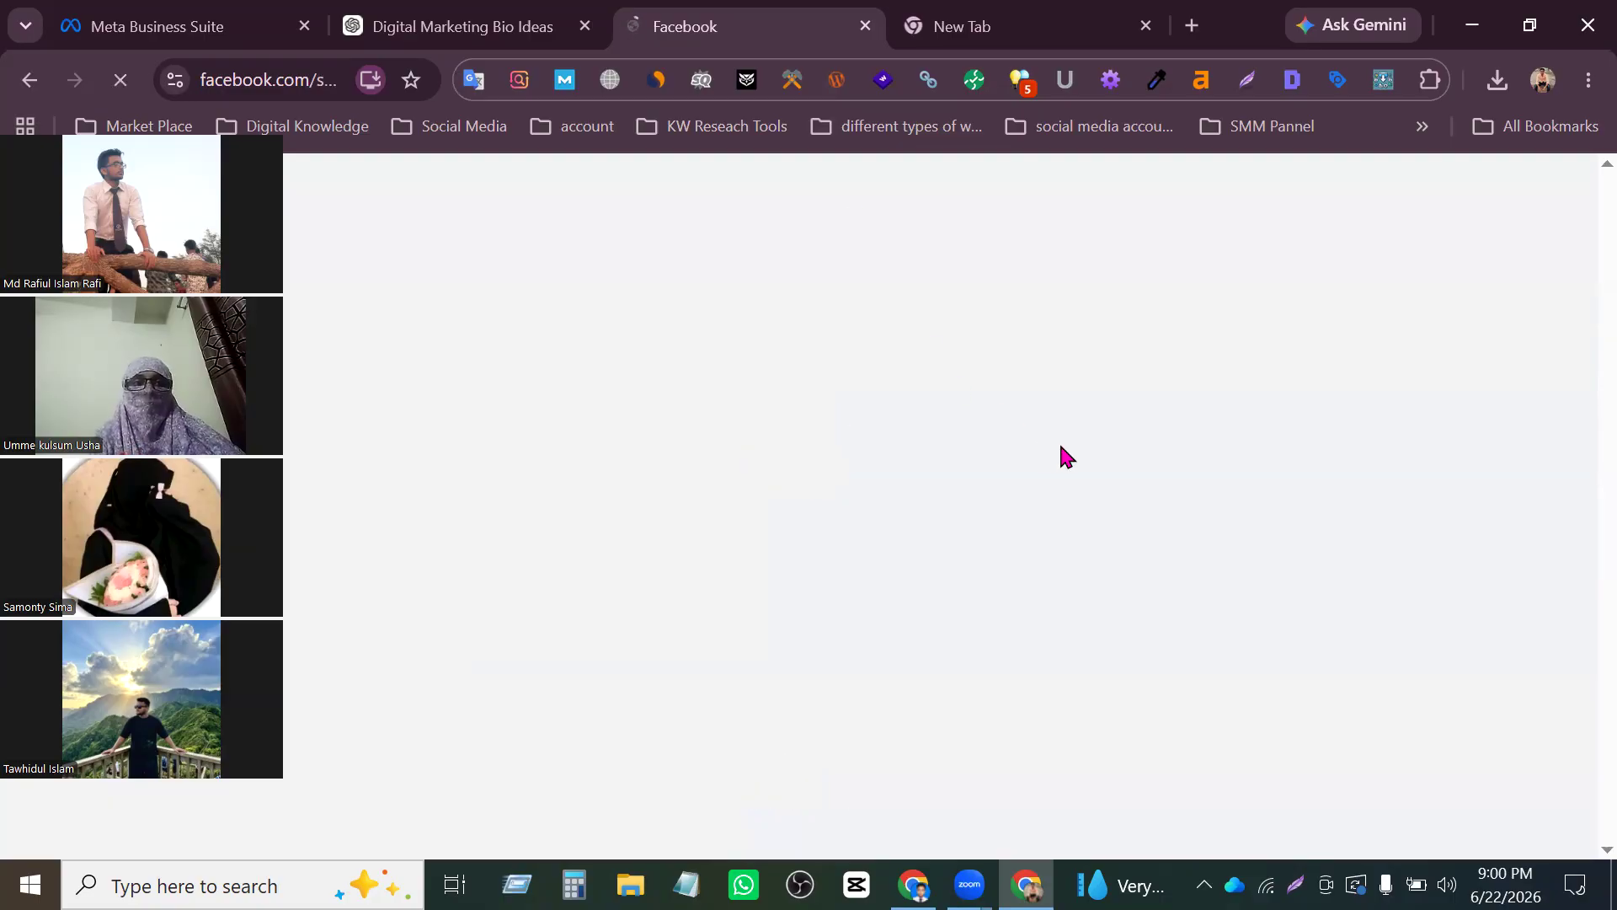
# - Examine the WhatsApp number form and the listed connection benefits, and return to the Page's contact info
pyautogui.scroll(-2, 1065, 449)
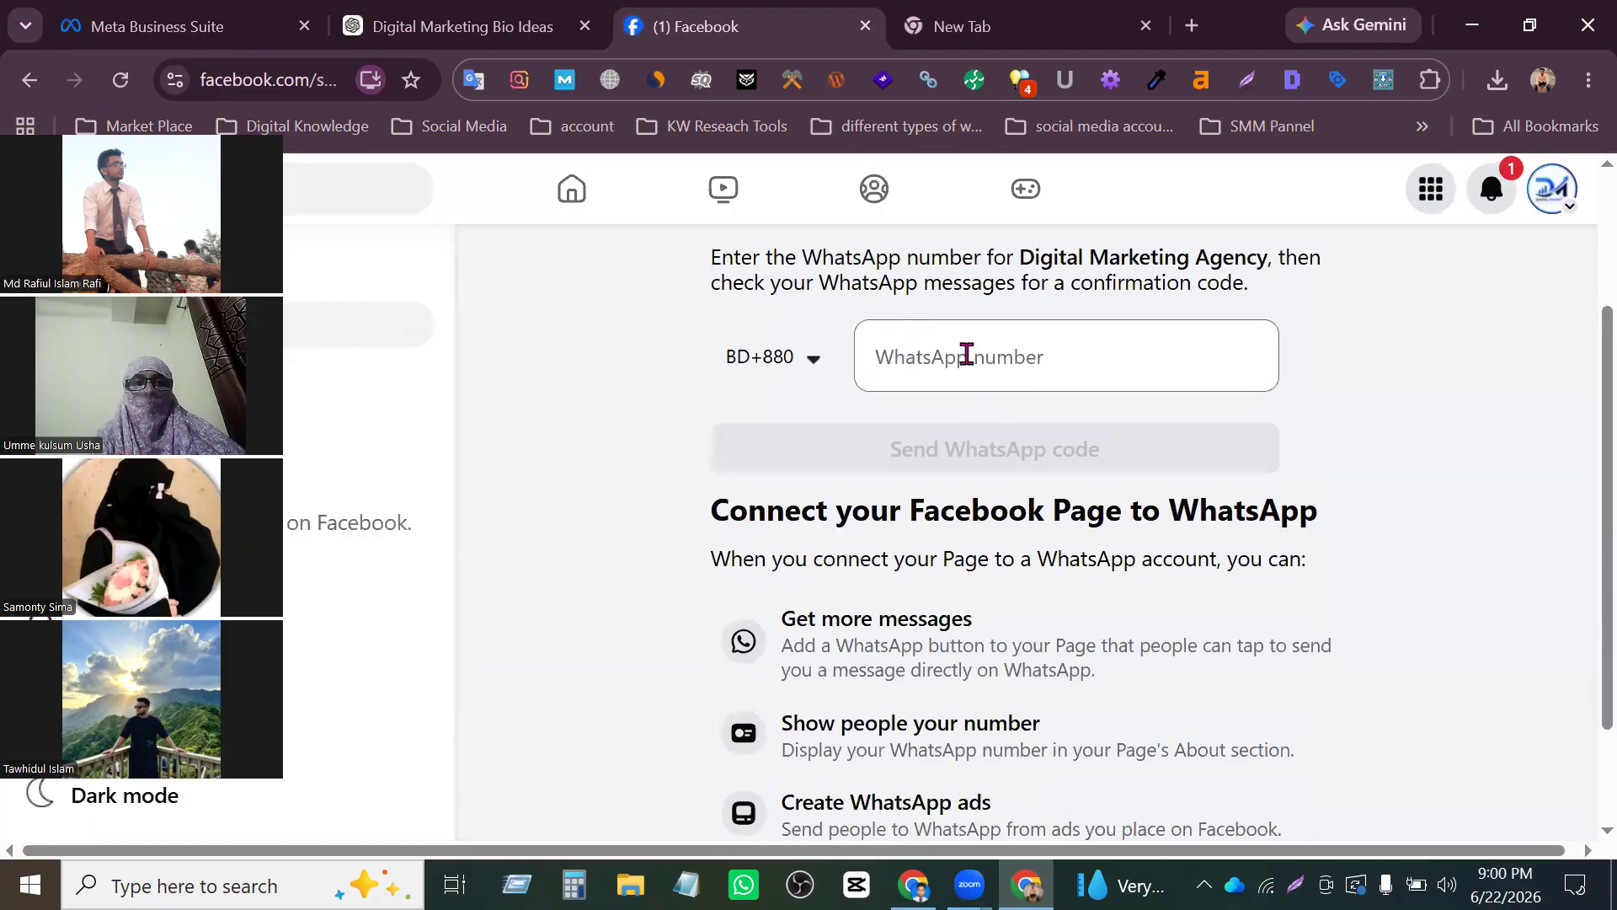
pyautogui.scroll(-2, 968, 370)
pyautogui.scroll(2, 967, 438)
pyautogui.click(957, 412)
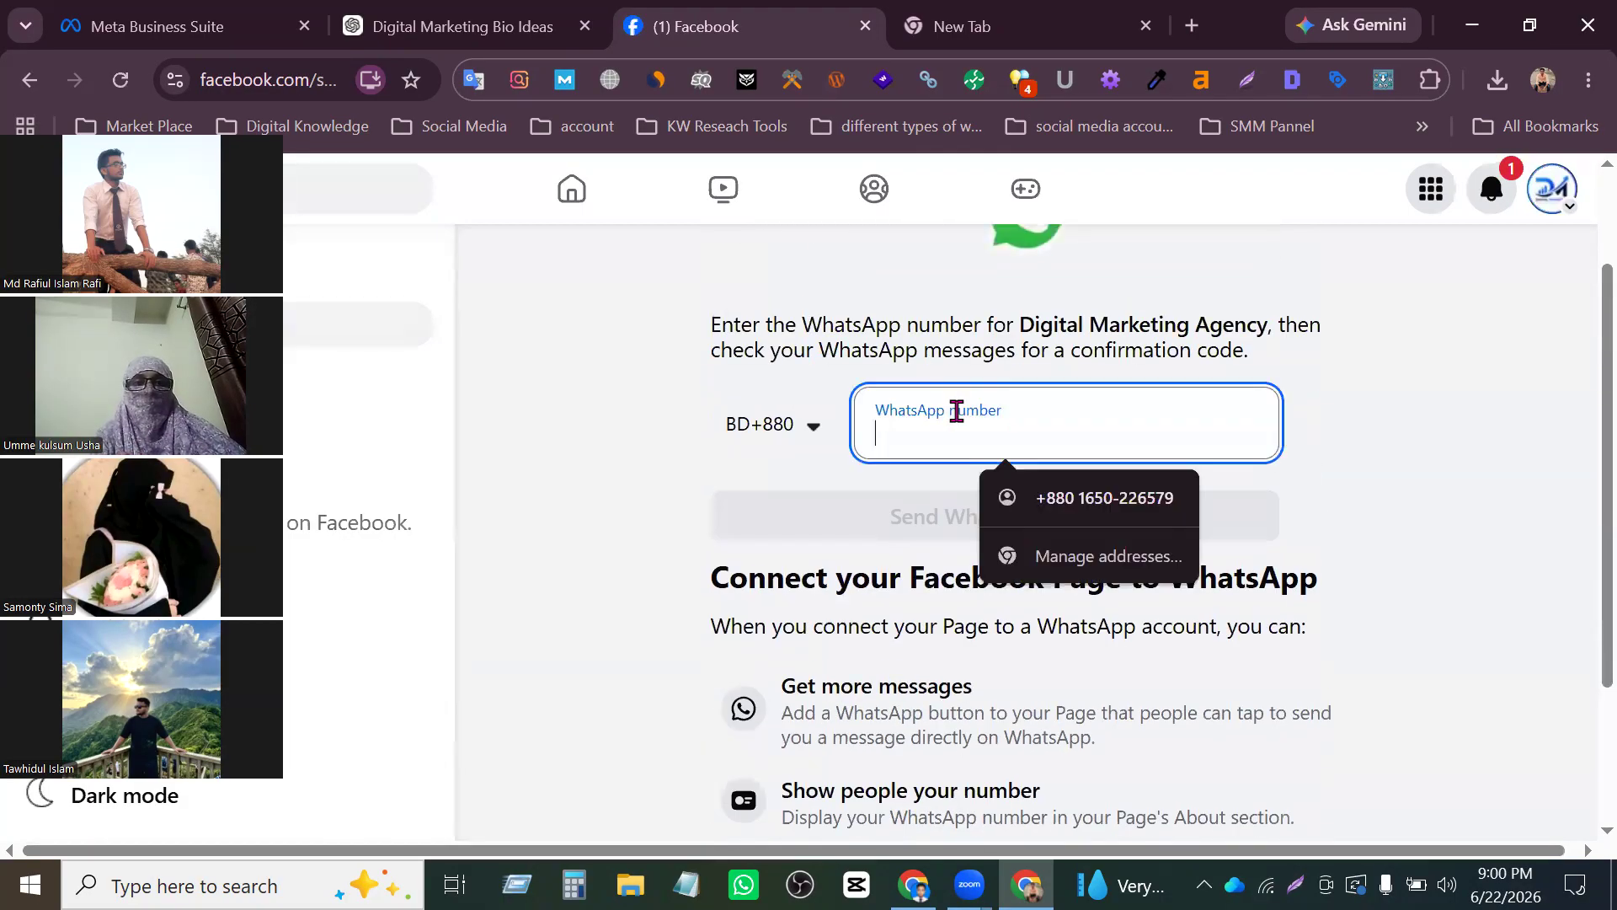
pyautogui.click(895, 517)
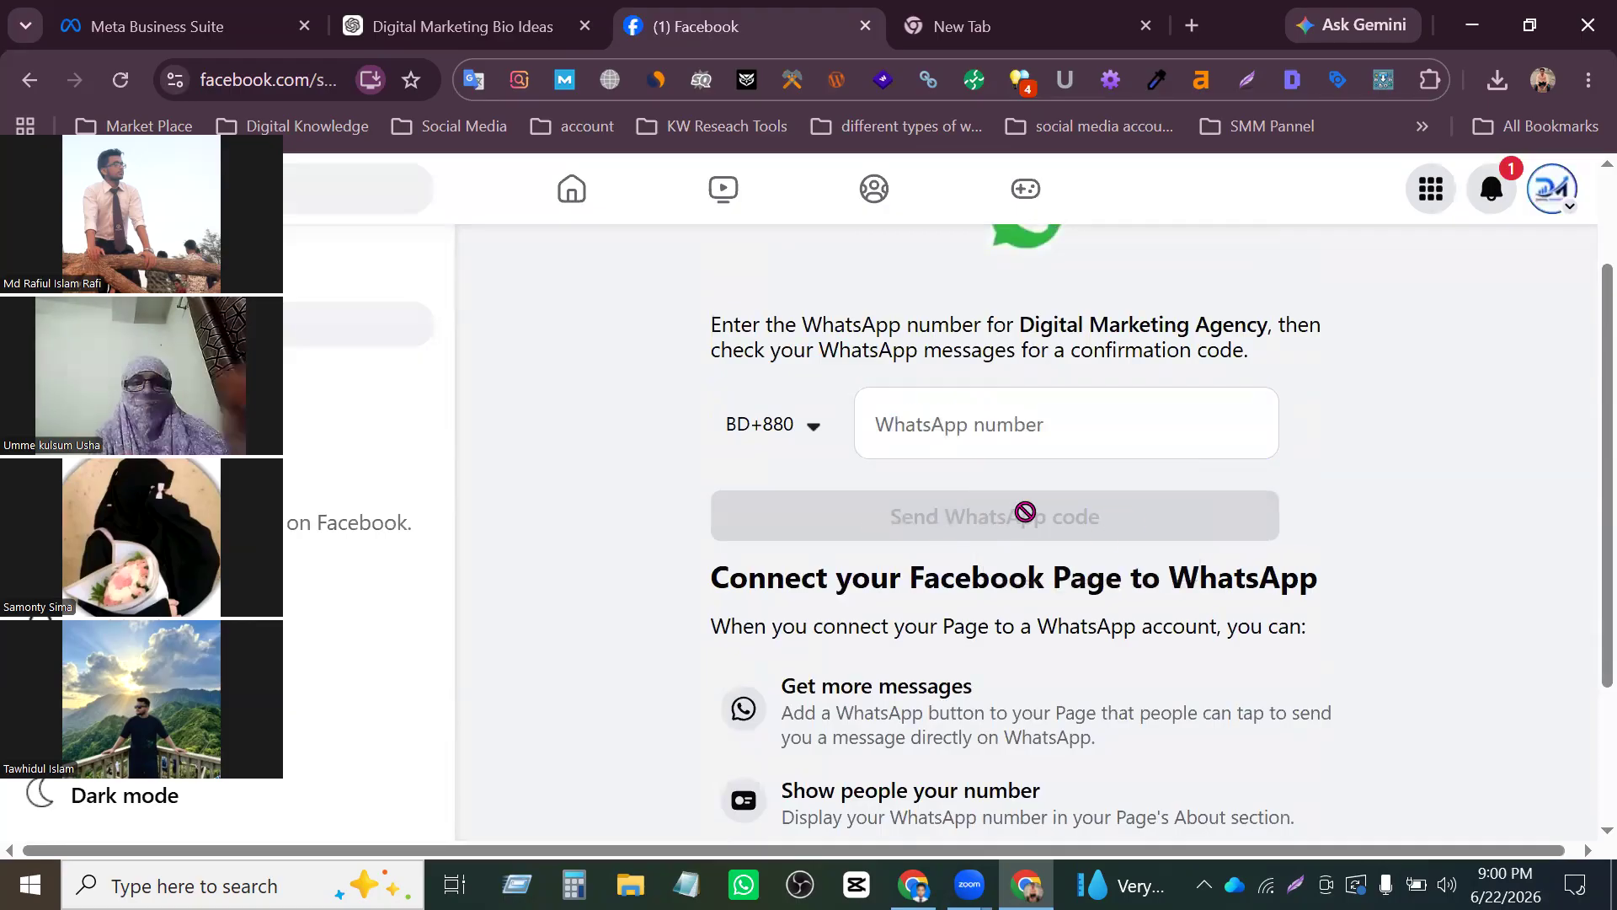
pyautogui.scroll(-3, 1216, 578)
pyautogui.scroll(4, 927, 505)
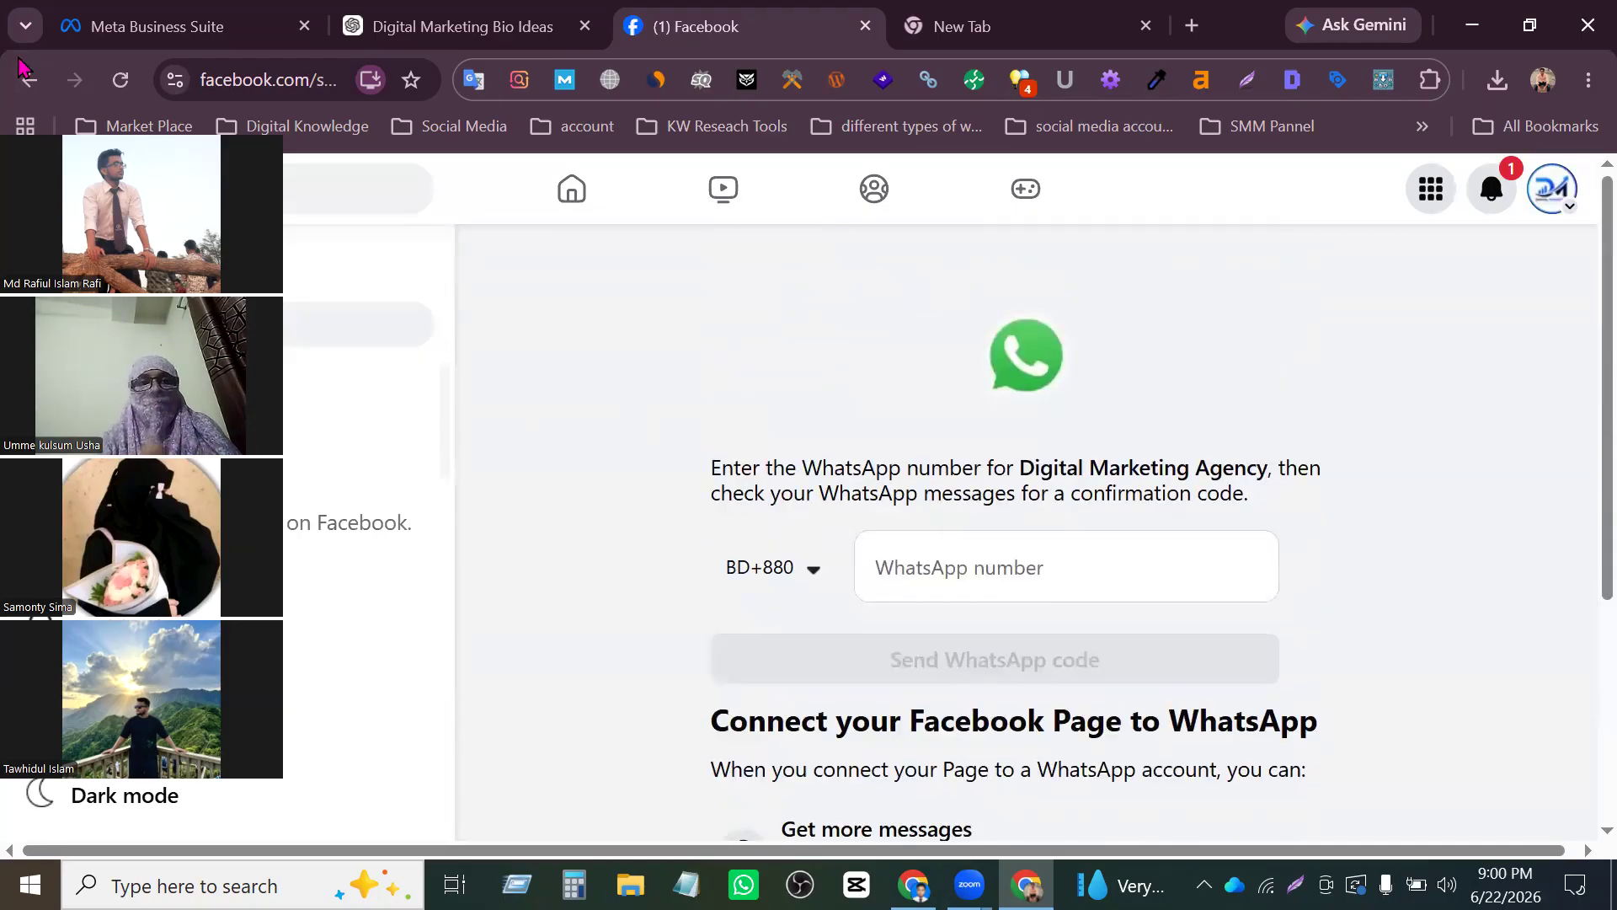
pyautogui.click(31, 82)
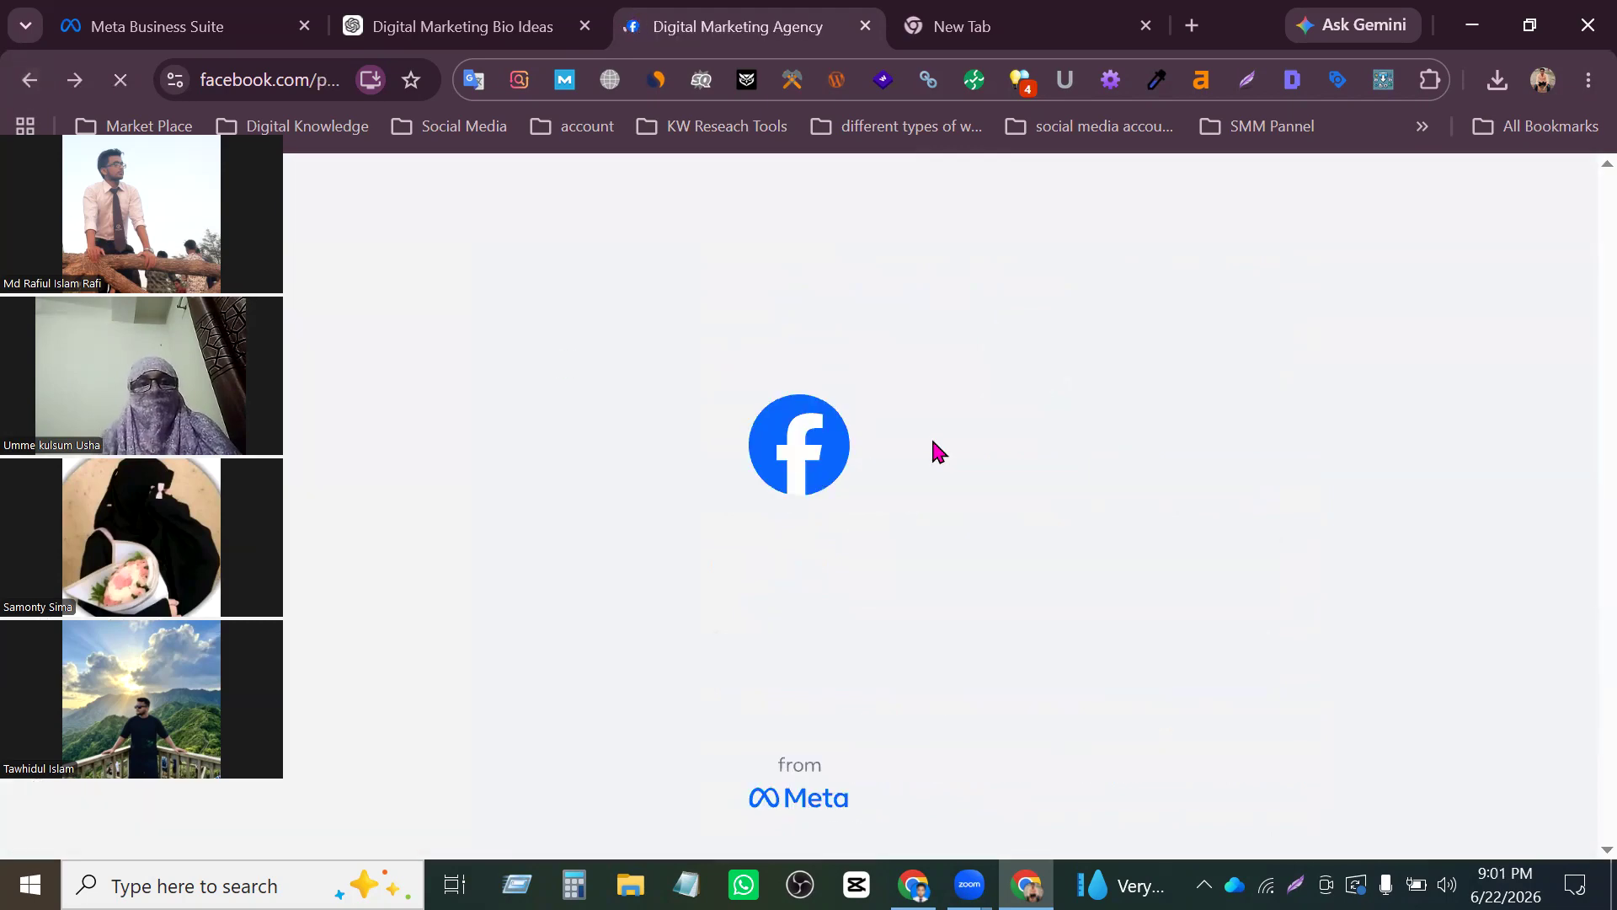
# - Look over the remaining contact info entries and open the Names section of the Page's About information
pyautogui.scroll(-4, 935, 443)
pyautogui.scroll(-5, 969, 527)
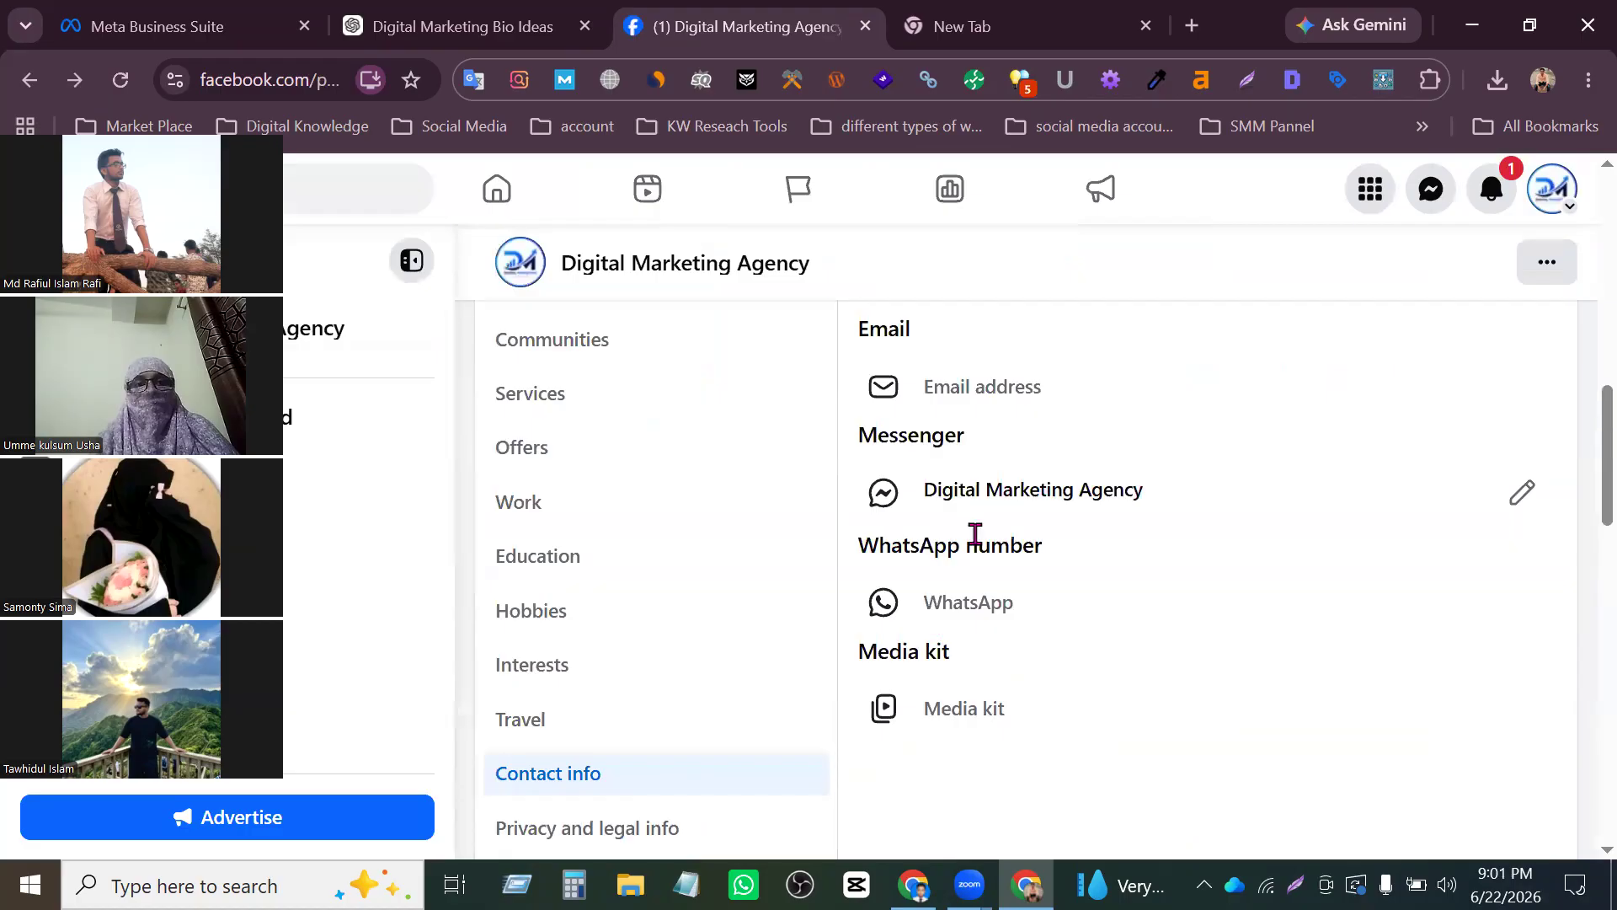
pyautogui.scroll(-2, 969, 530)
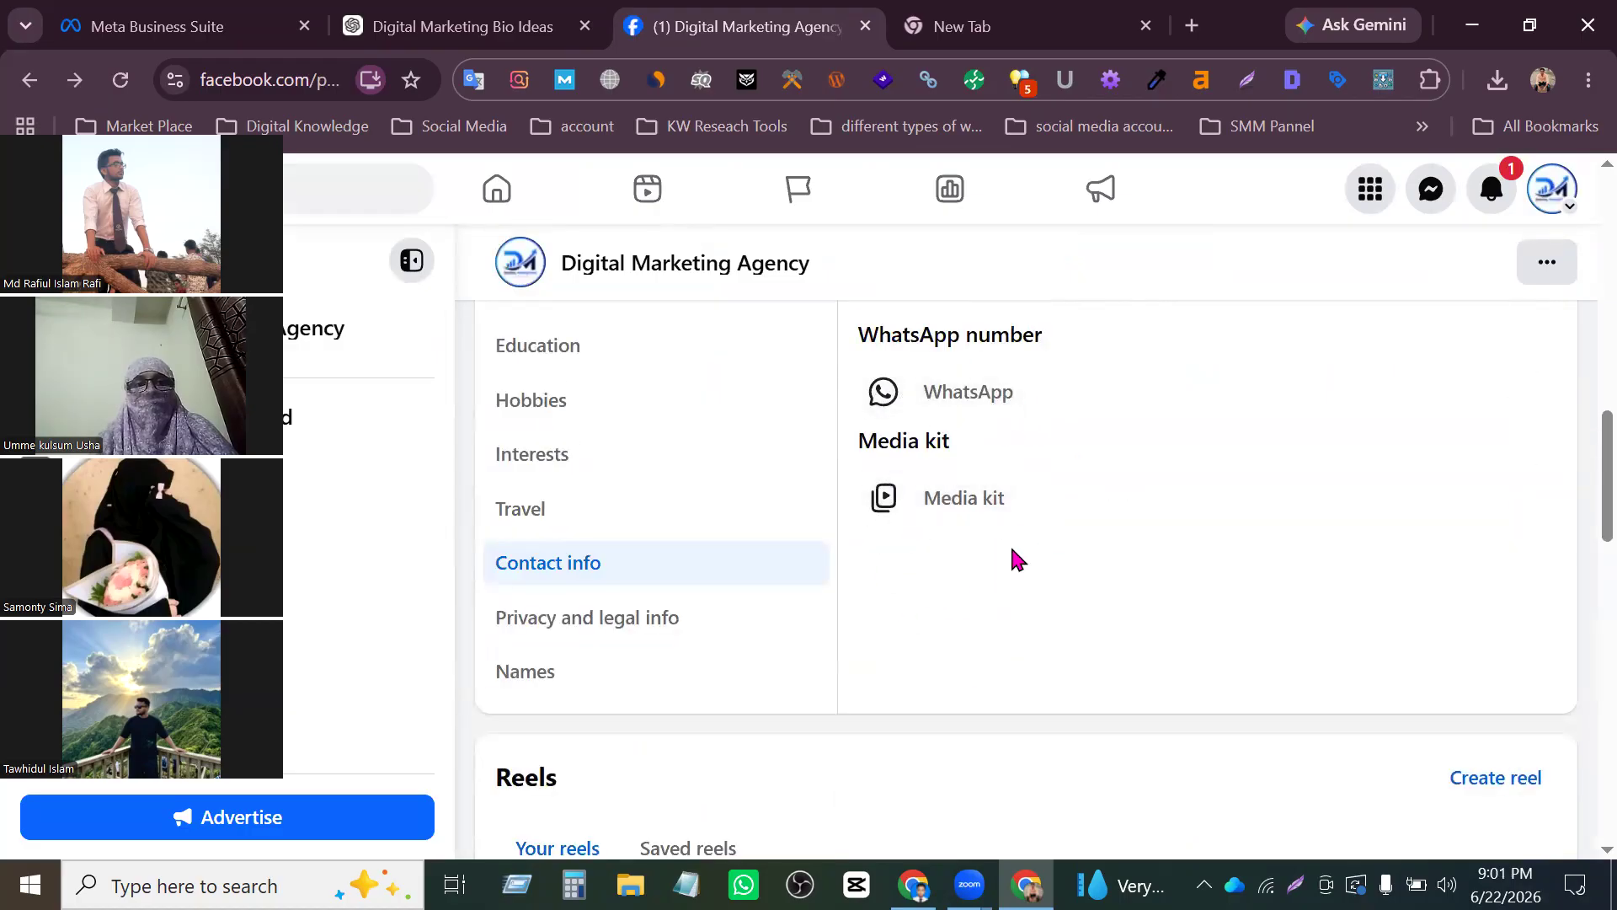
pyautogui.scroll(2, 1015, 557)
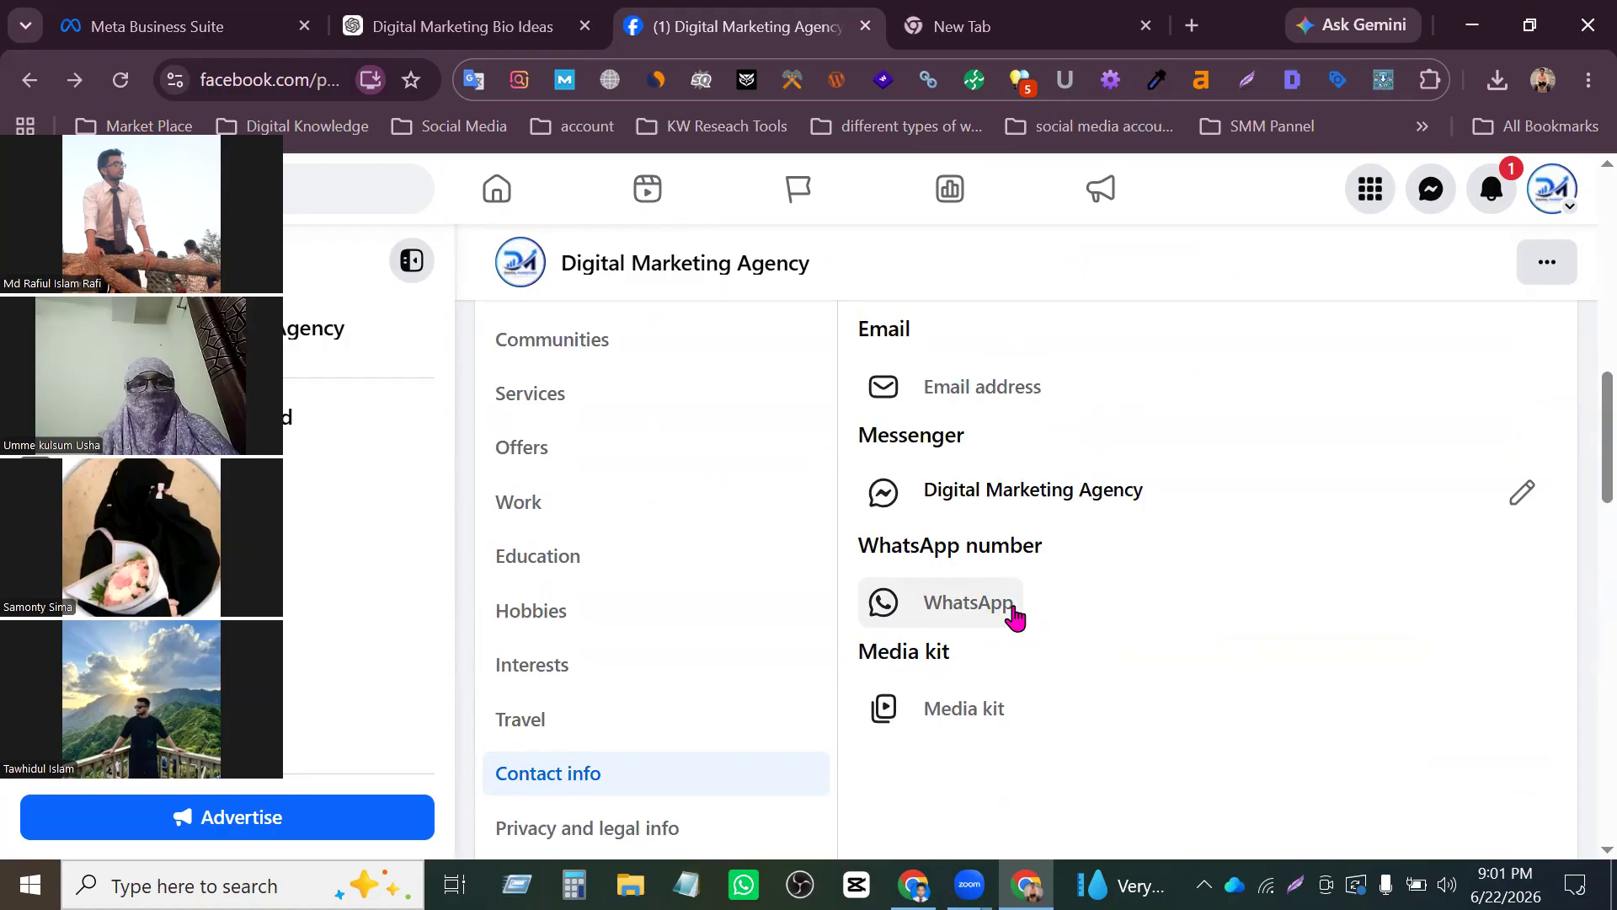
pyautogui.scroll(-2, 1011, 636)
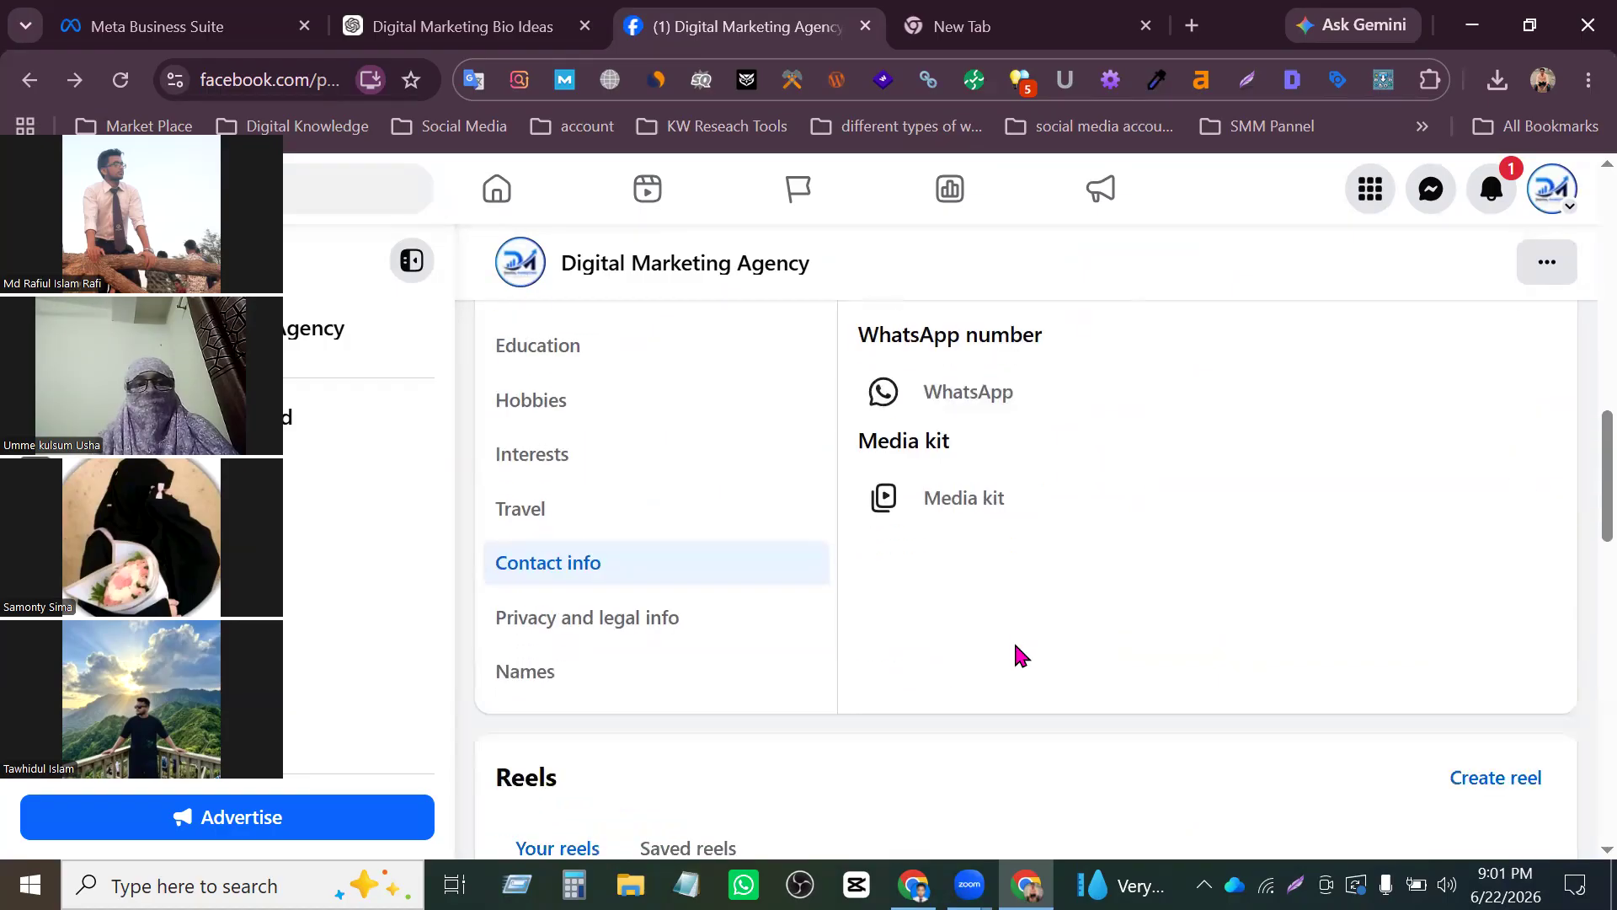
pyautogui.scroll(-2, 592, 701)
pyautogui.click(553, 463)
pyautogui.scroll(10, 1269, 584)
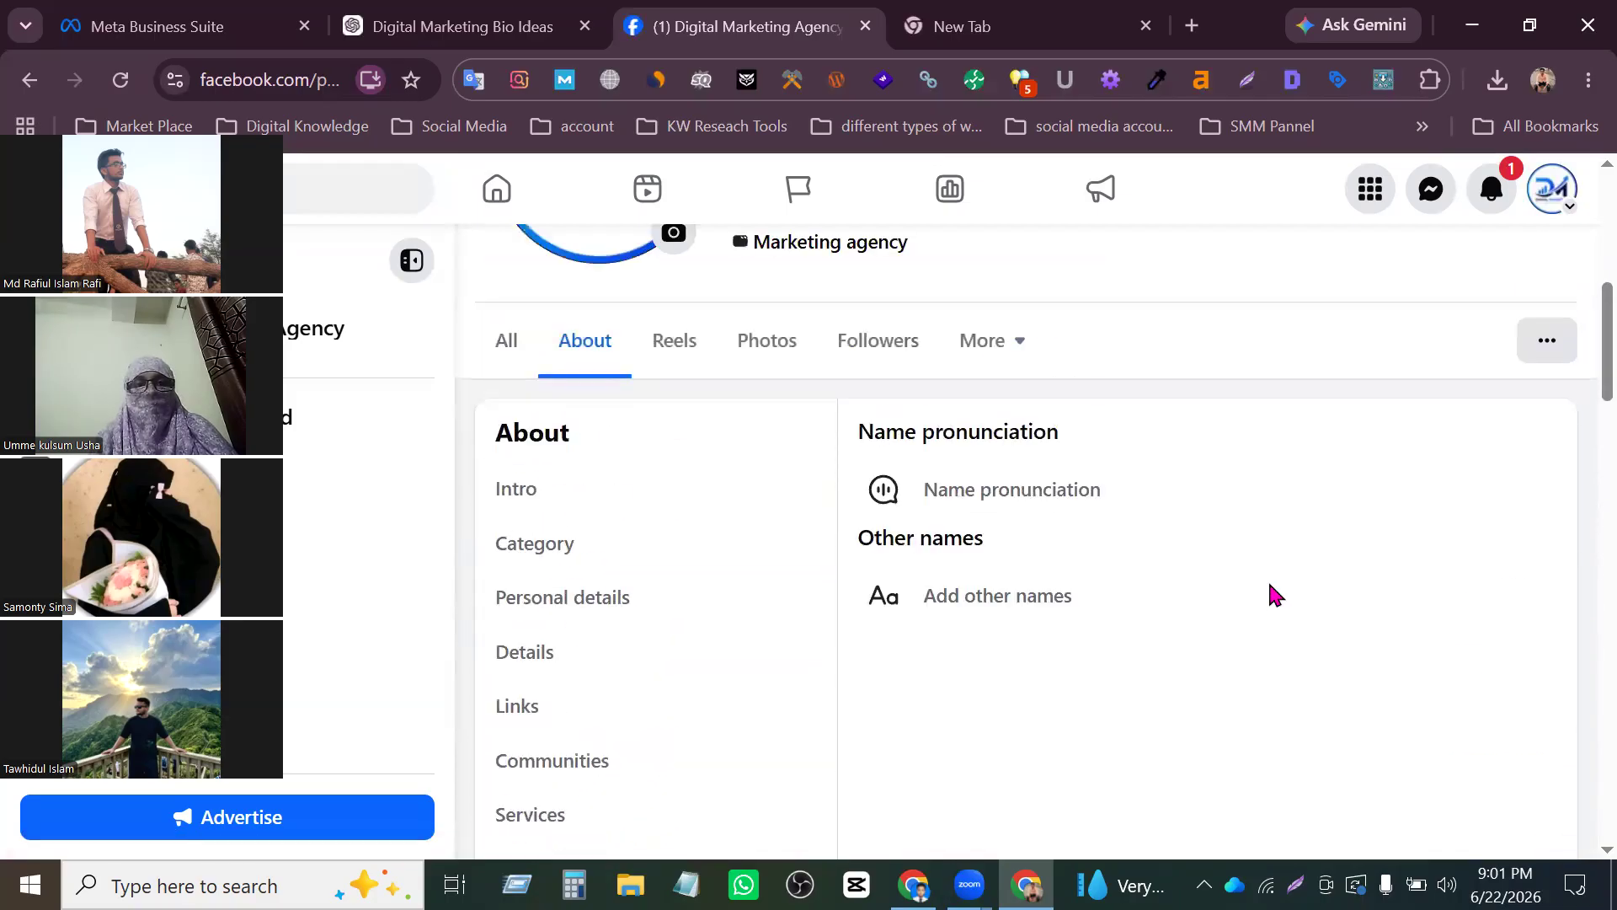
# - Add another name of type Nickname, enter the owner's nickname, and save it
pyautogui.click(1031, 595)
pyautogui.scroll(-2, 971, 649)
pyautogui.click(968, 559)
pyautogui.scroll(4, 638, 454)
pyautogui.scroll(-4, 1020, 581)
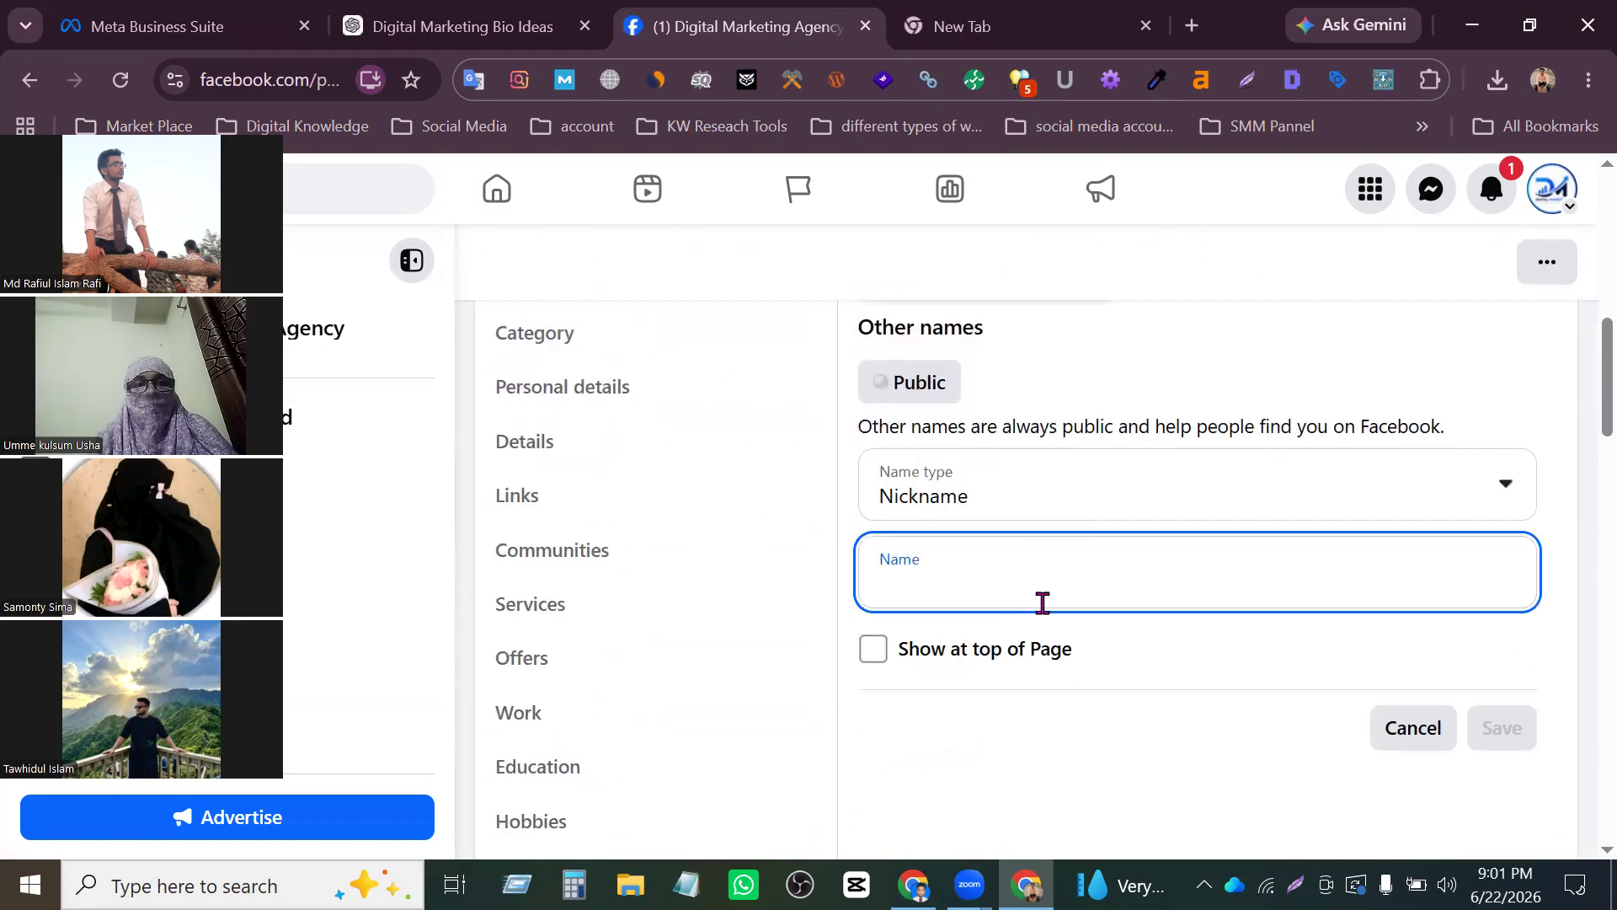
pyautogui.scroll(6, 834, 460)
pyautogui.scroll(-4, 1120, 604)
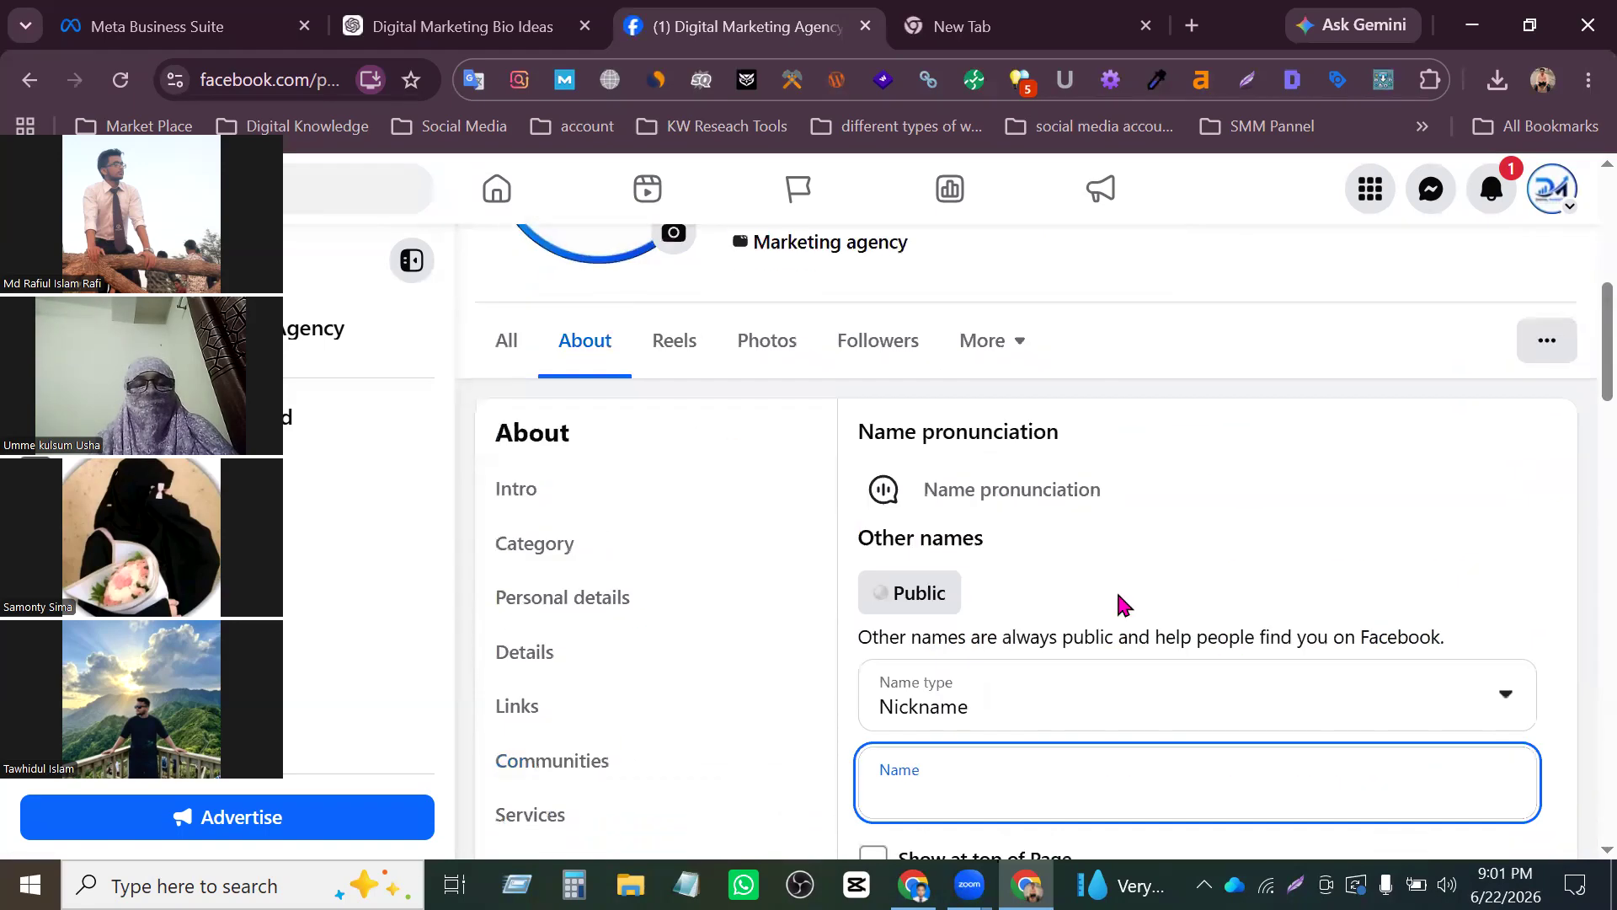
pyautogui.scroll(-2, 1045, 610)
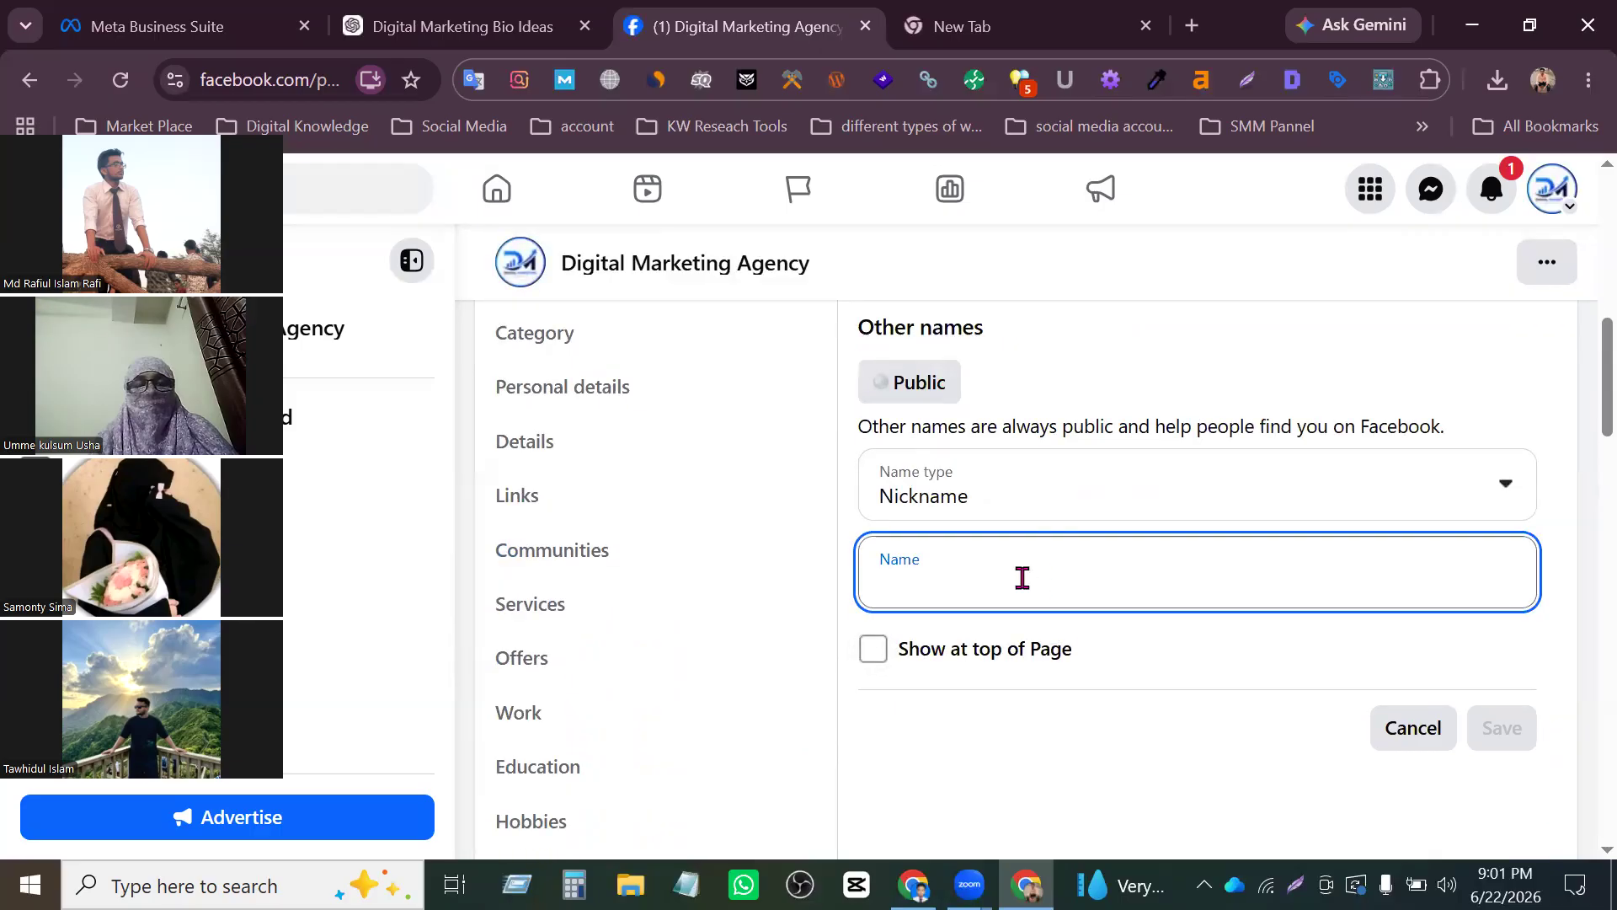
pyautogui.write('Rafi')
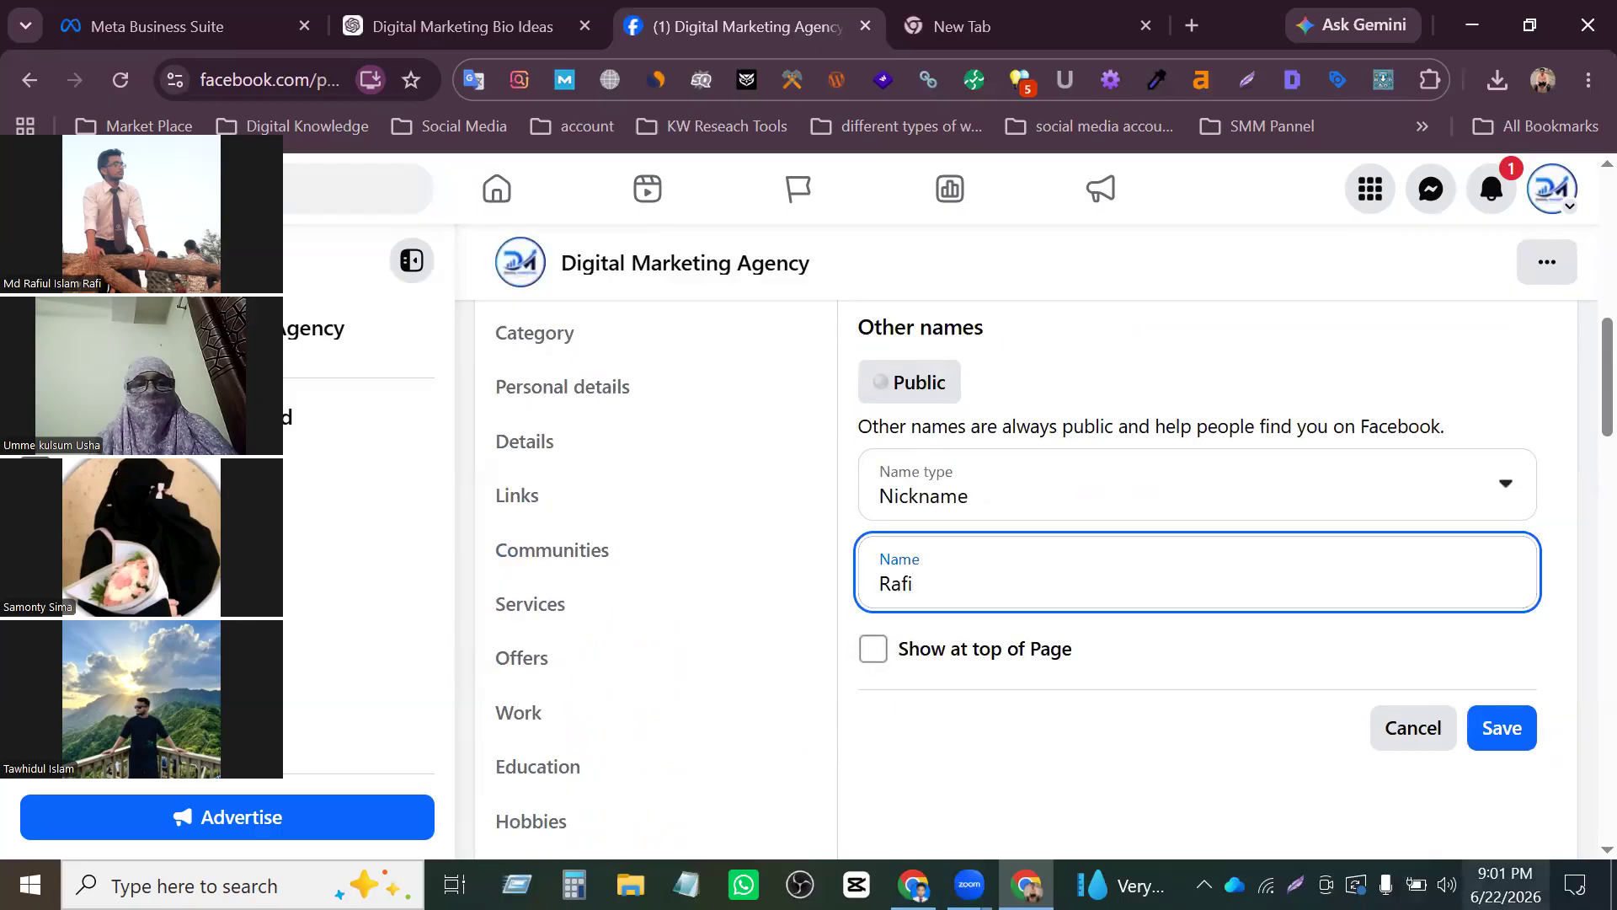
pyautogui.click(1492, 731)
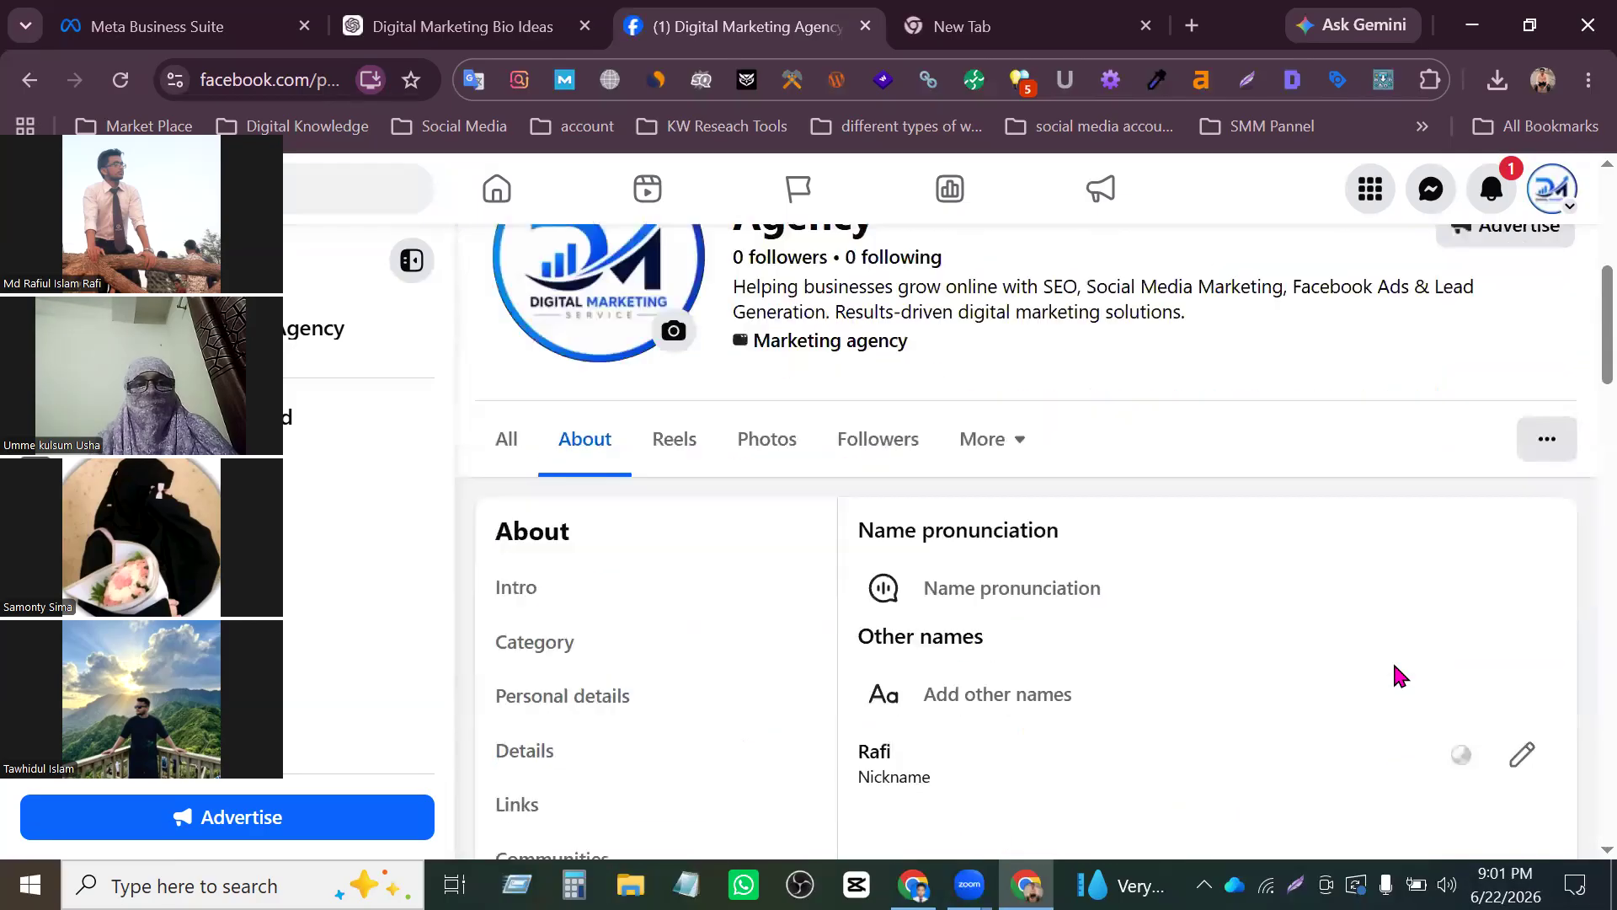
# - Leave the Names section and open the Page's All view
pyautogui.scroll(-2, 1392, 660)
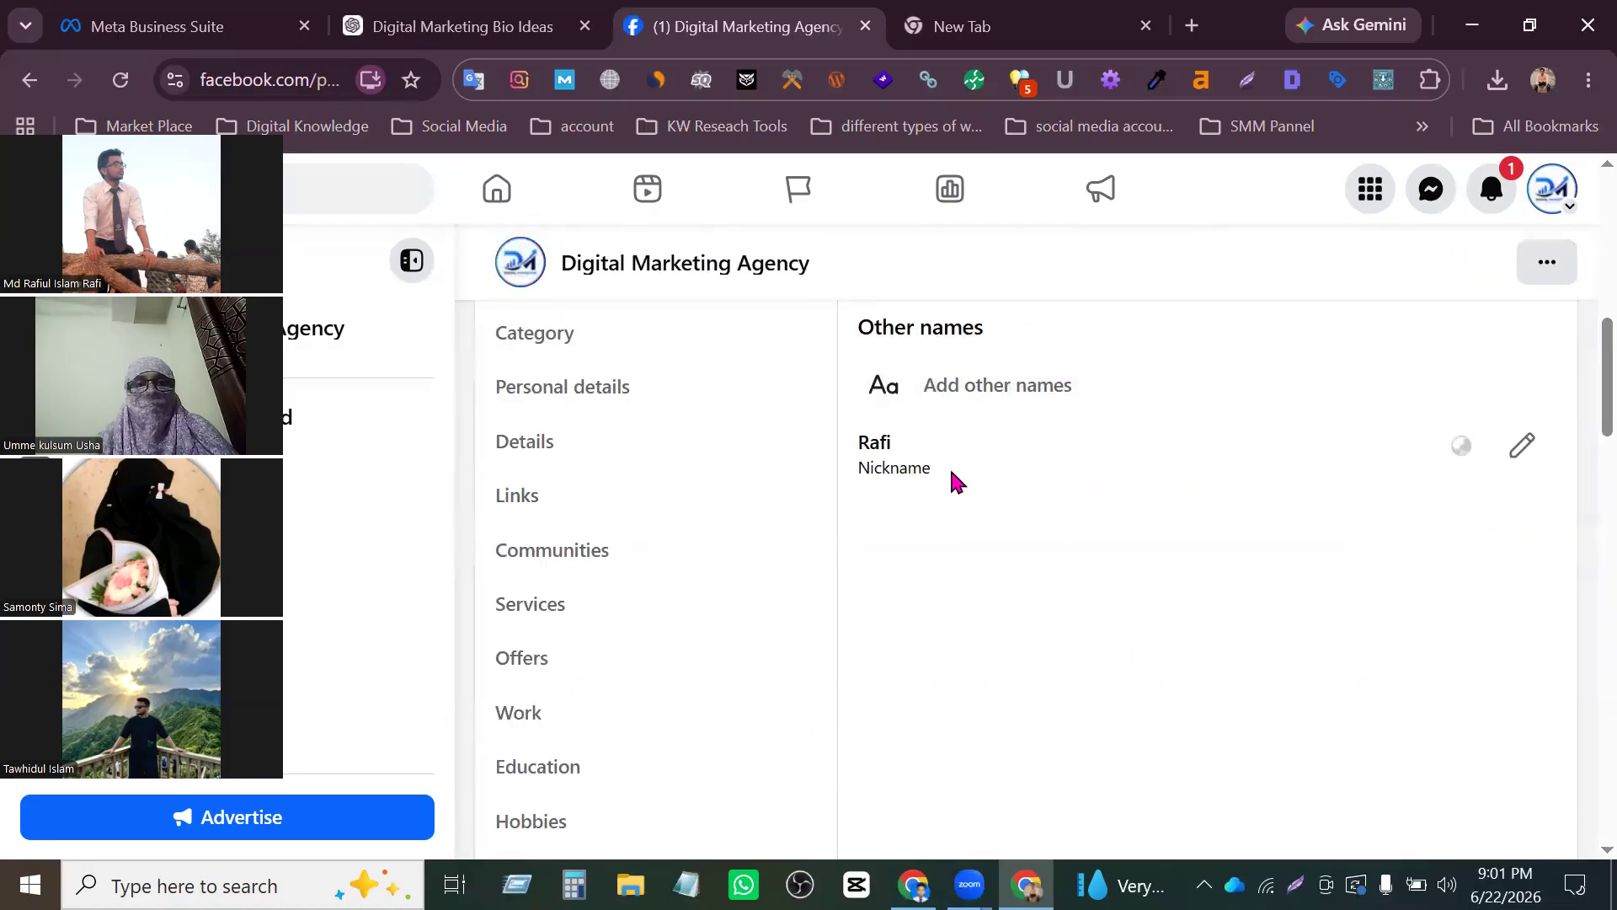
pyautogui.scroll(-3, 593, 630)
pyautogui.scroll(-1, 593, 687)
pyautogui.scroll(8, 660, 618)
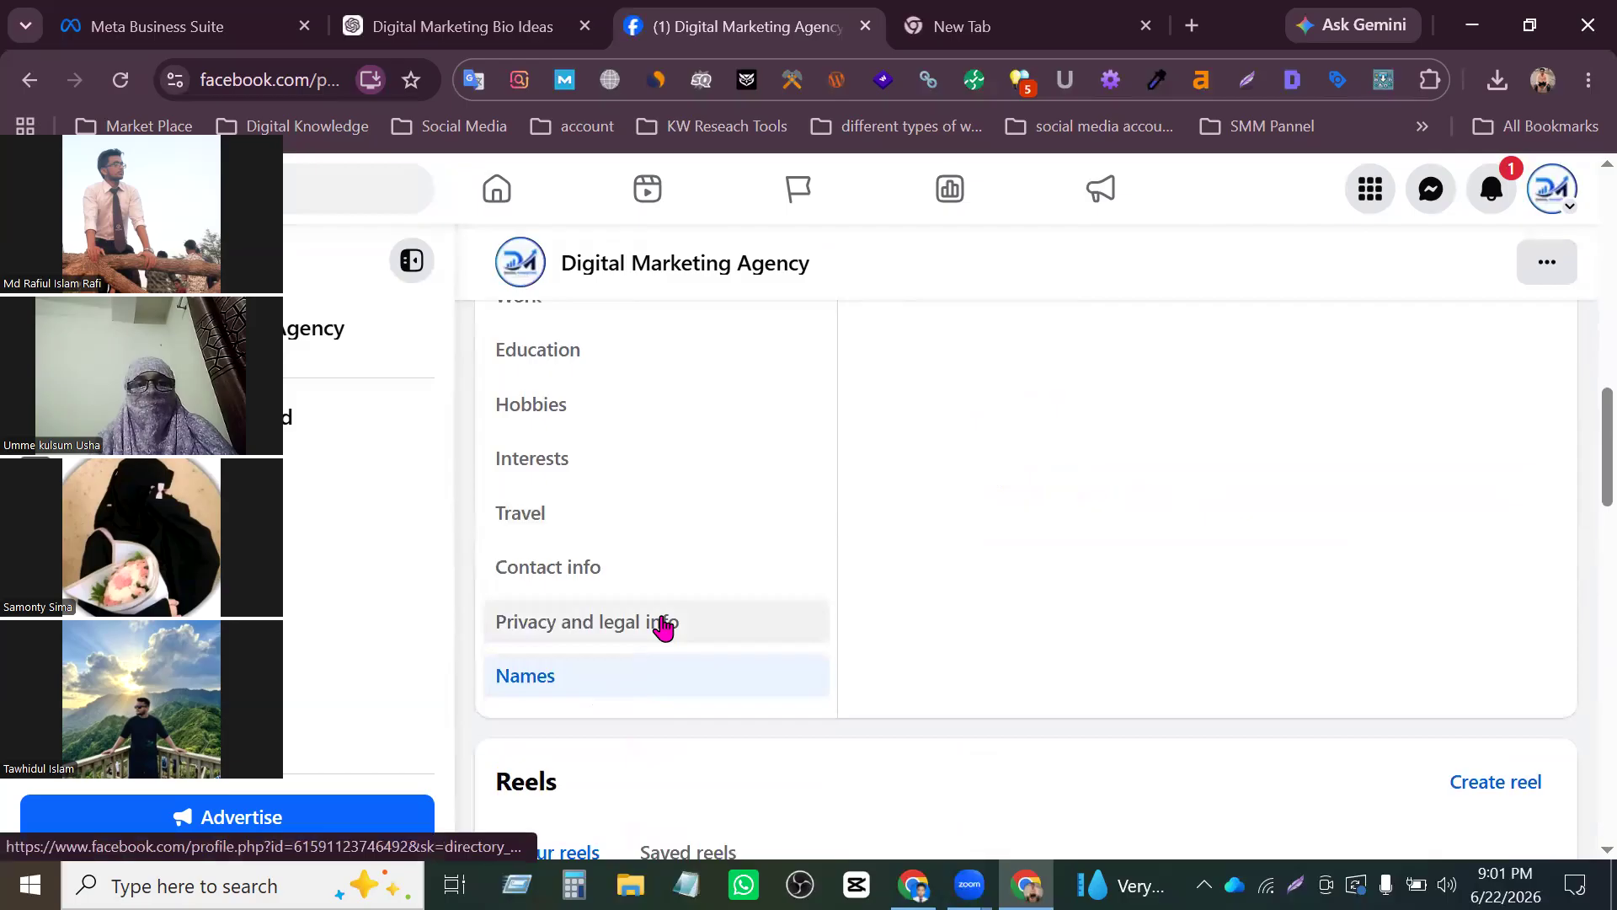
pyautogui.scroll(-1, 616, 575)
pyautogui.click(522, 340)
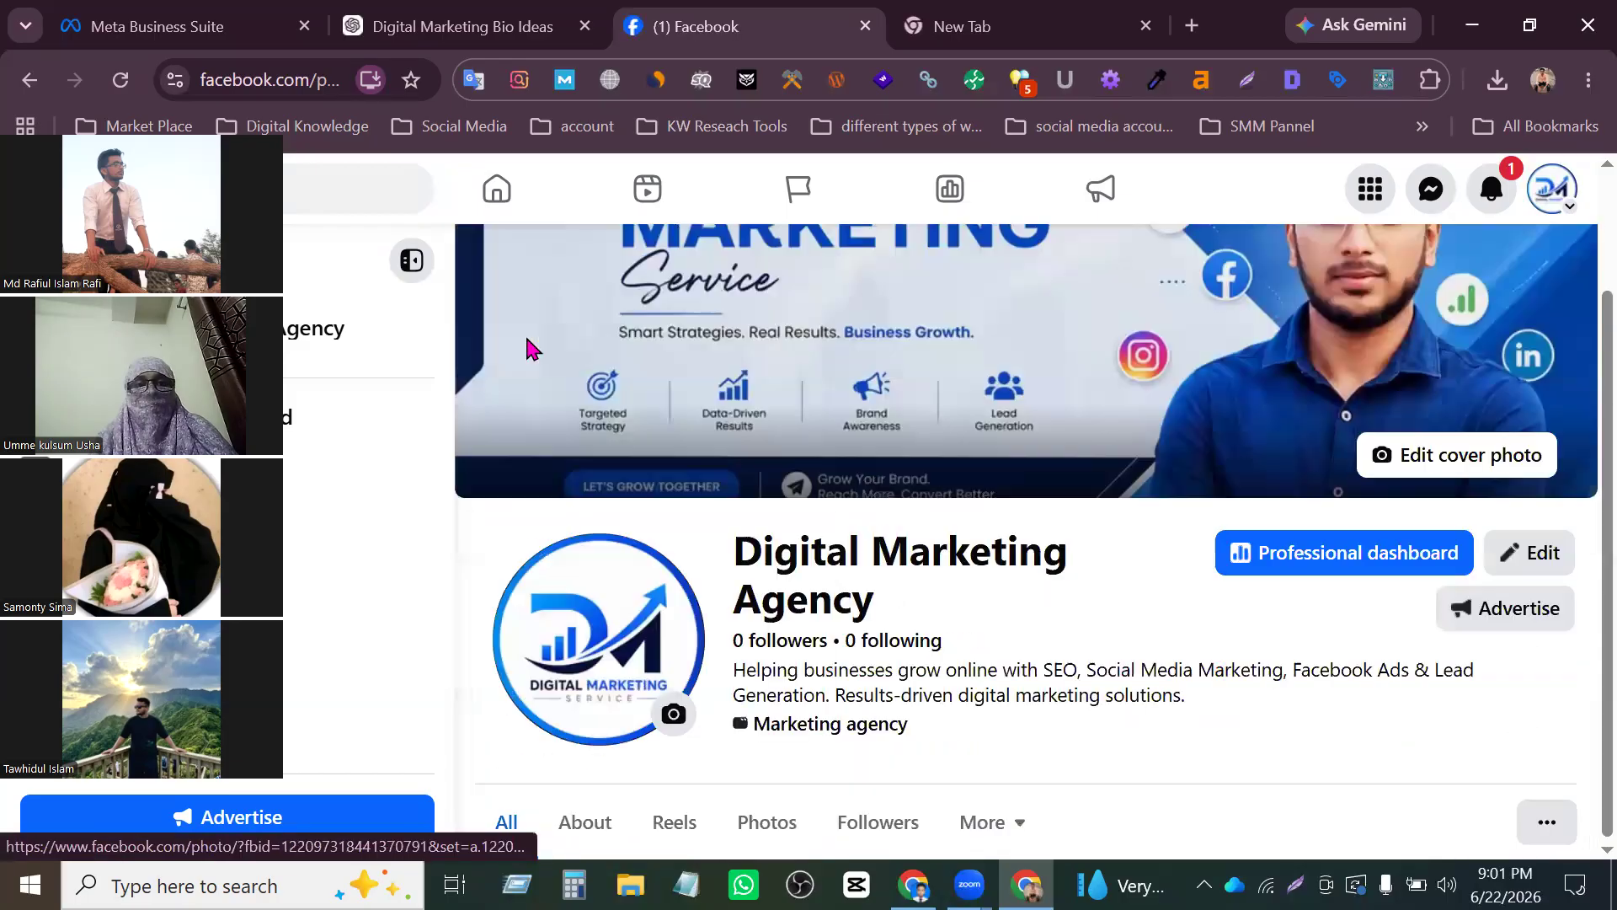
# - Examine the Page's personal details, links, hobbies, contact info and recommended next steps as shown in the All view
pyautogui.scroll(-4, 868, 563)
pyautogui.scroll(-2, 884, 573)
pyautogui.scroll(-3, 893, 576)
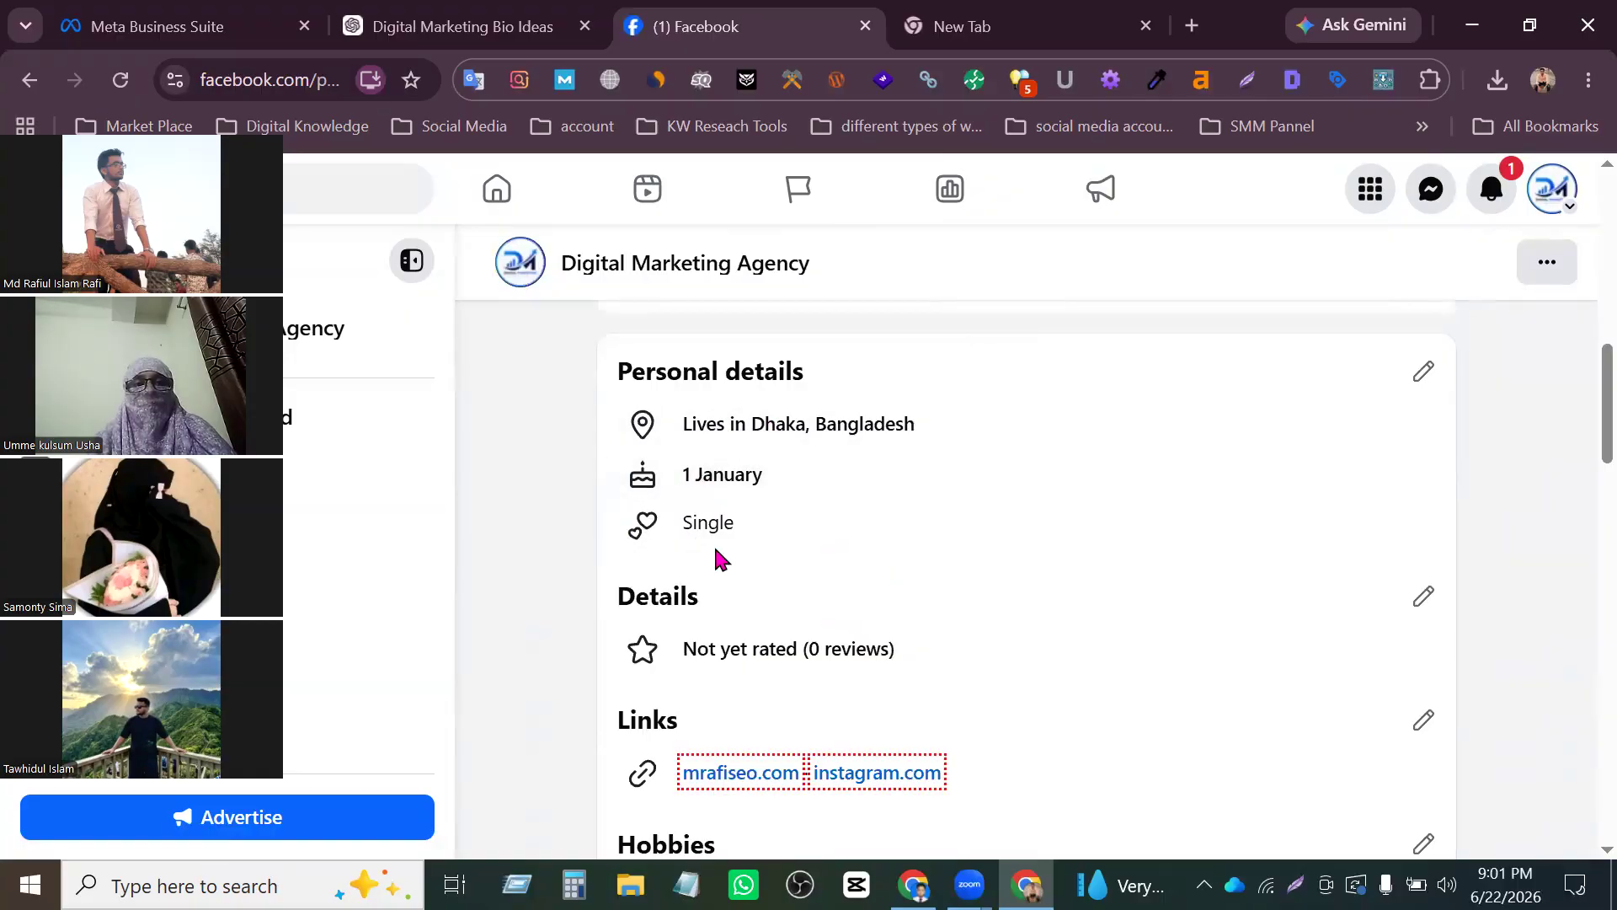
pyautogui.scroll(-2, 716, 560)
pyautogui.scroll(-2, 838, 391)
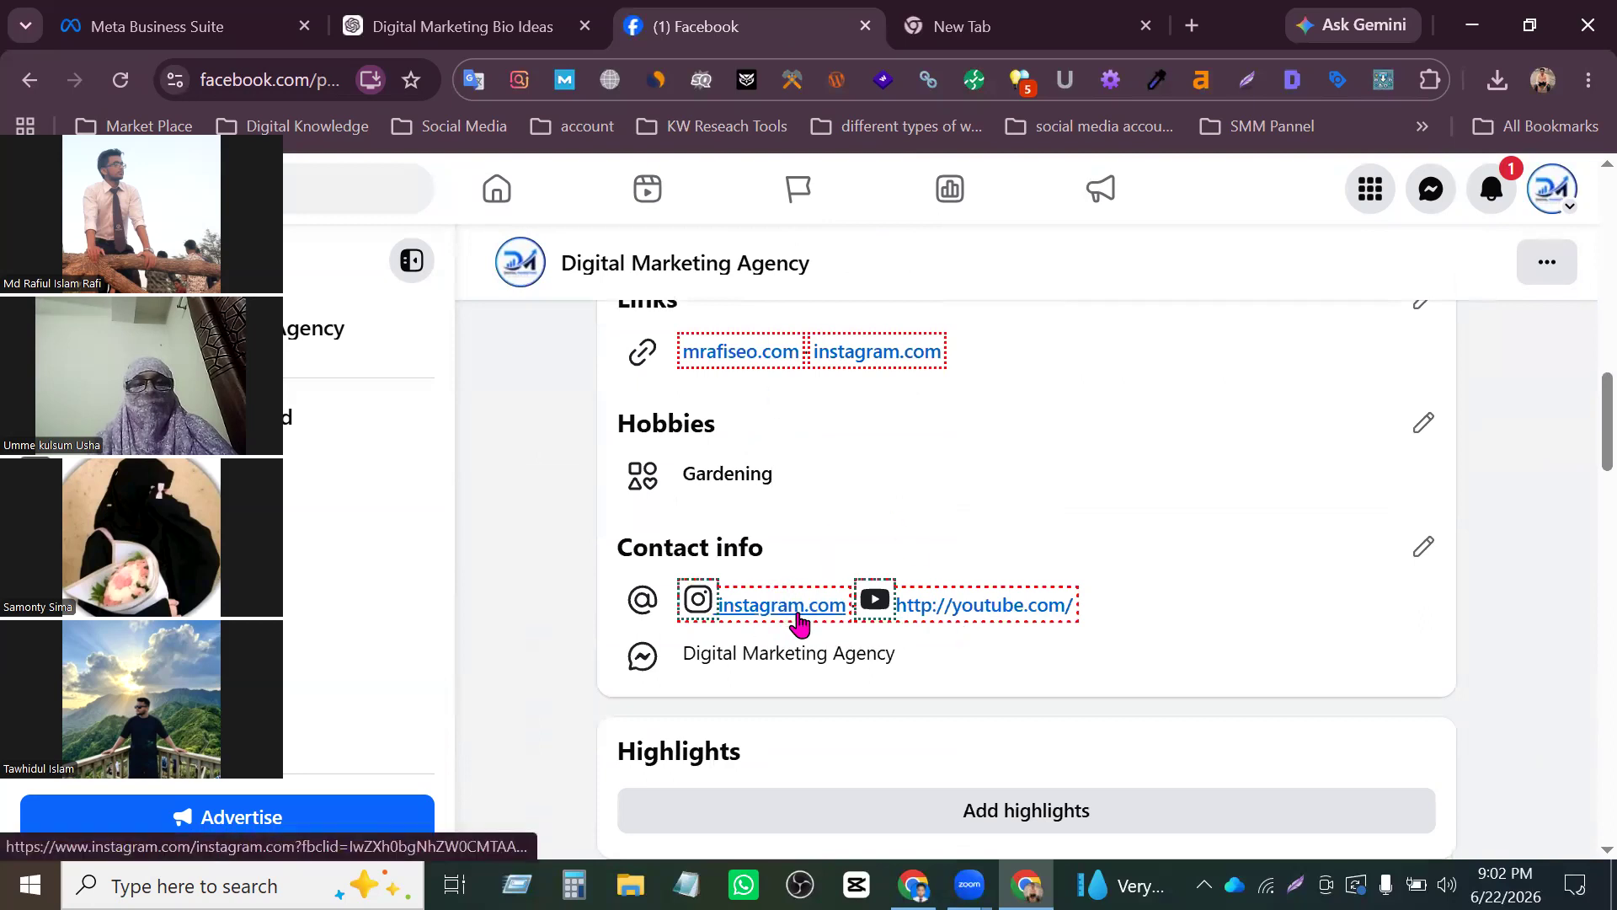
pyautogui.scroll(-2, 763, 640)
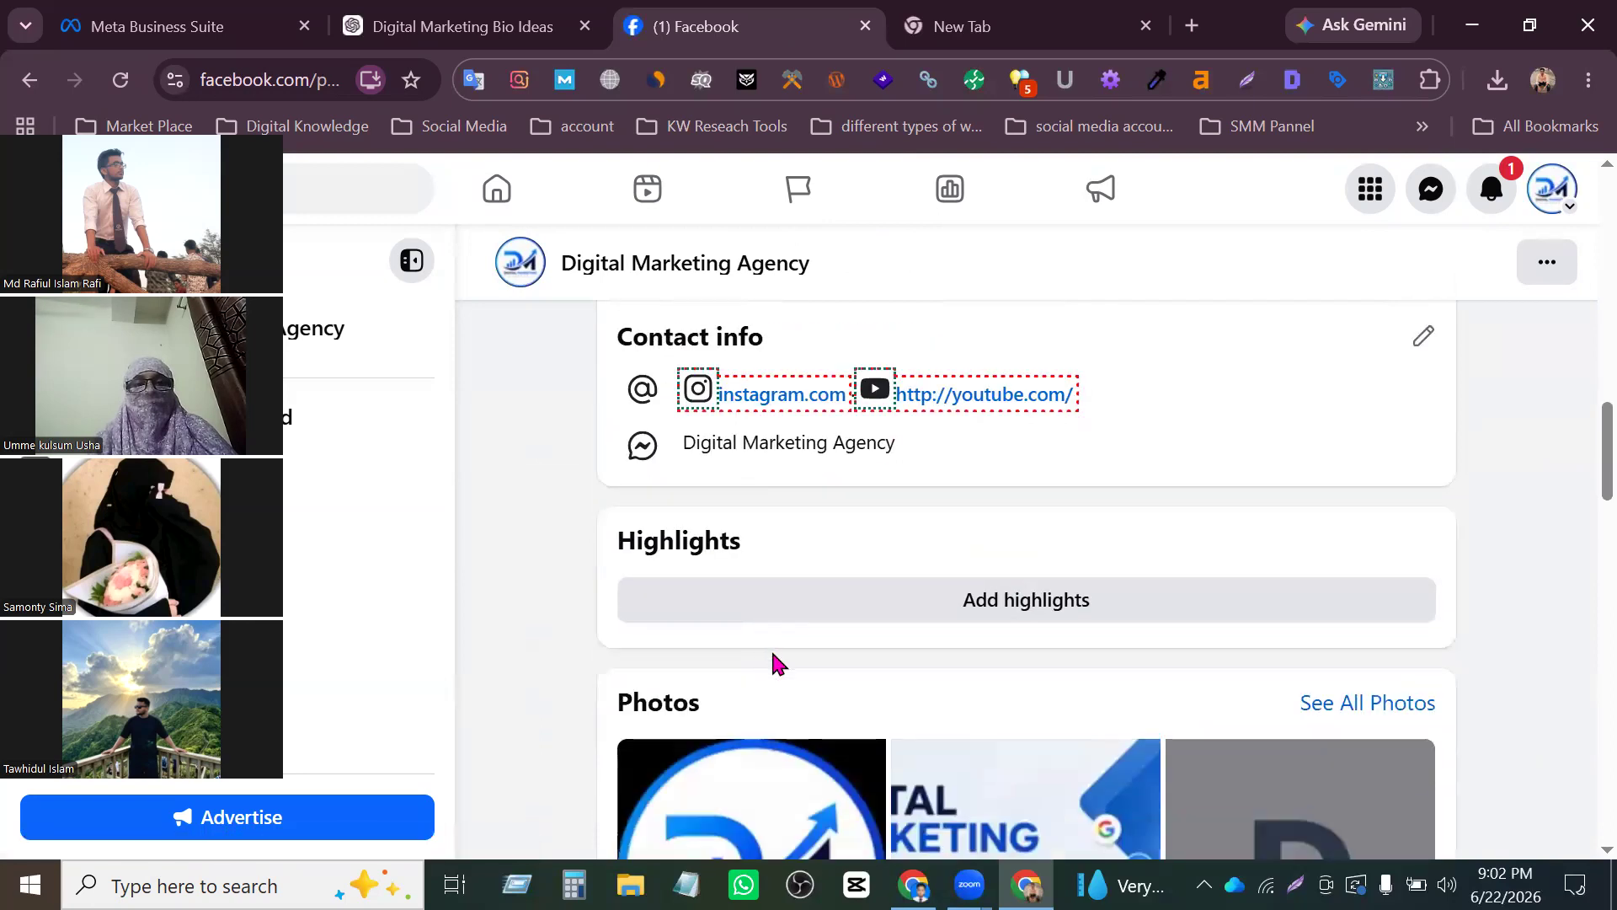
pyautogui.scroll(6, 1478, 585)
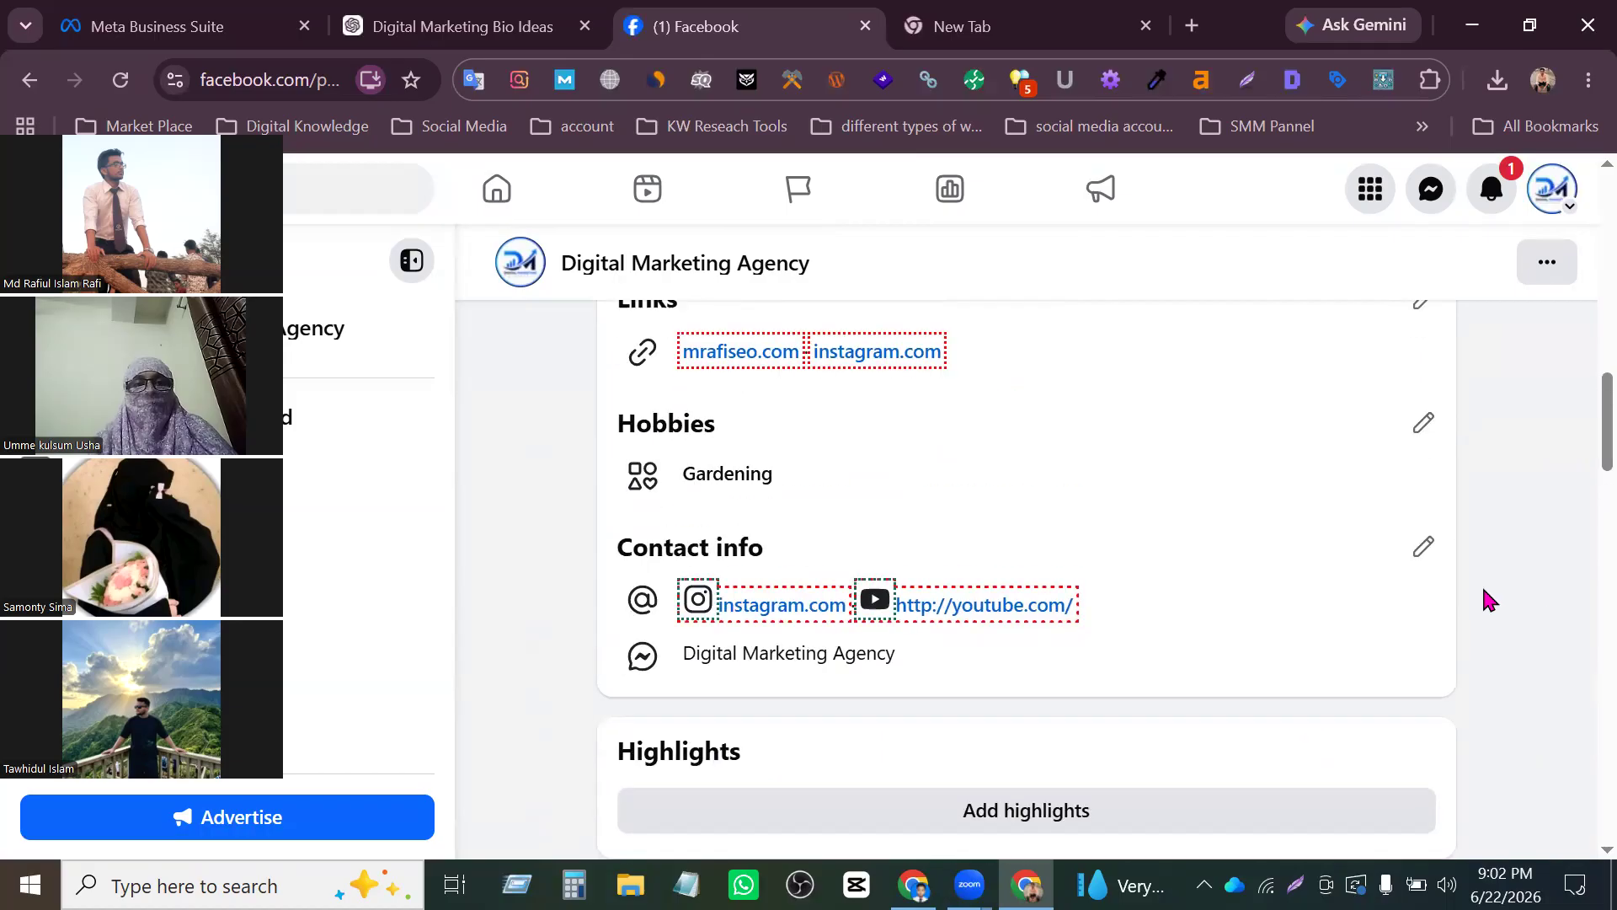
pyautogui.scroll(4, 1483, 584)
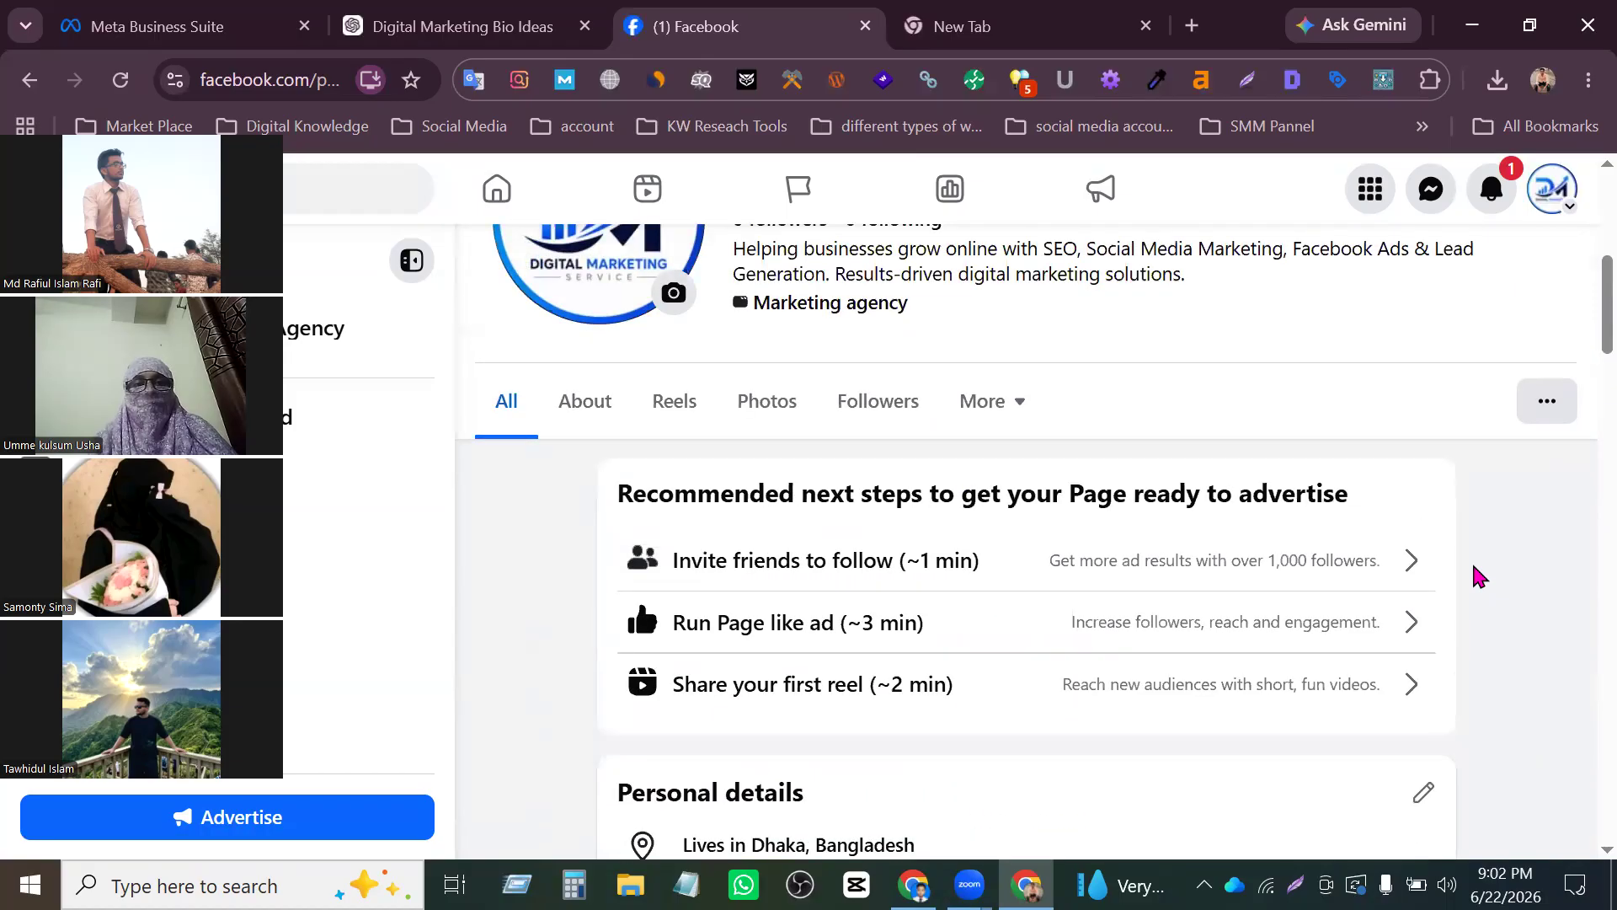
pyautogui.scroll(2, 1475, 575)
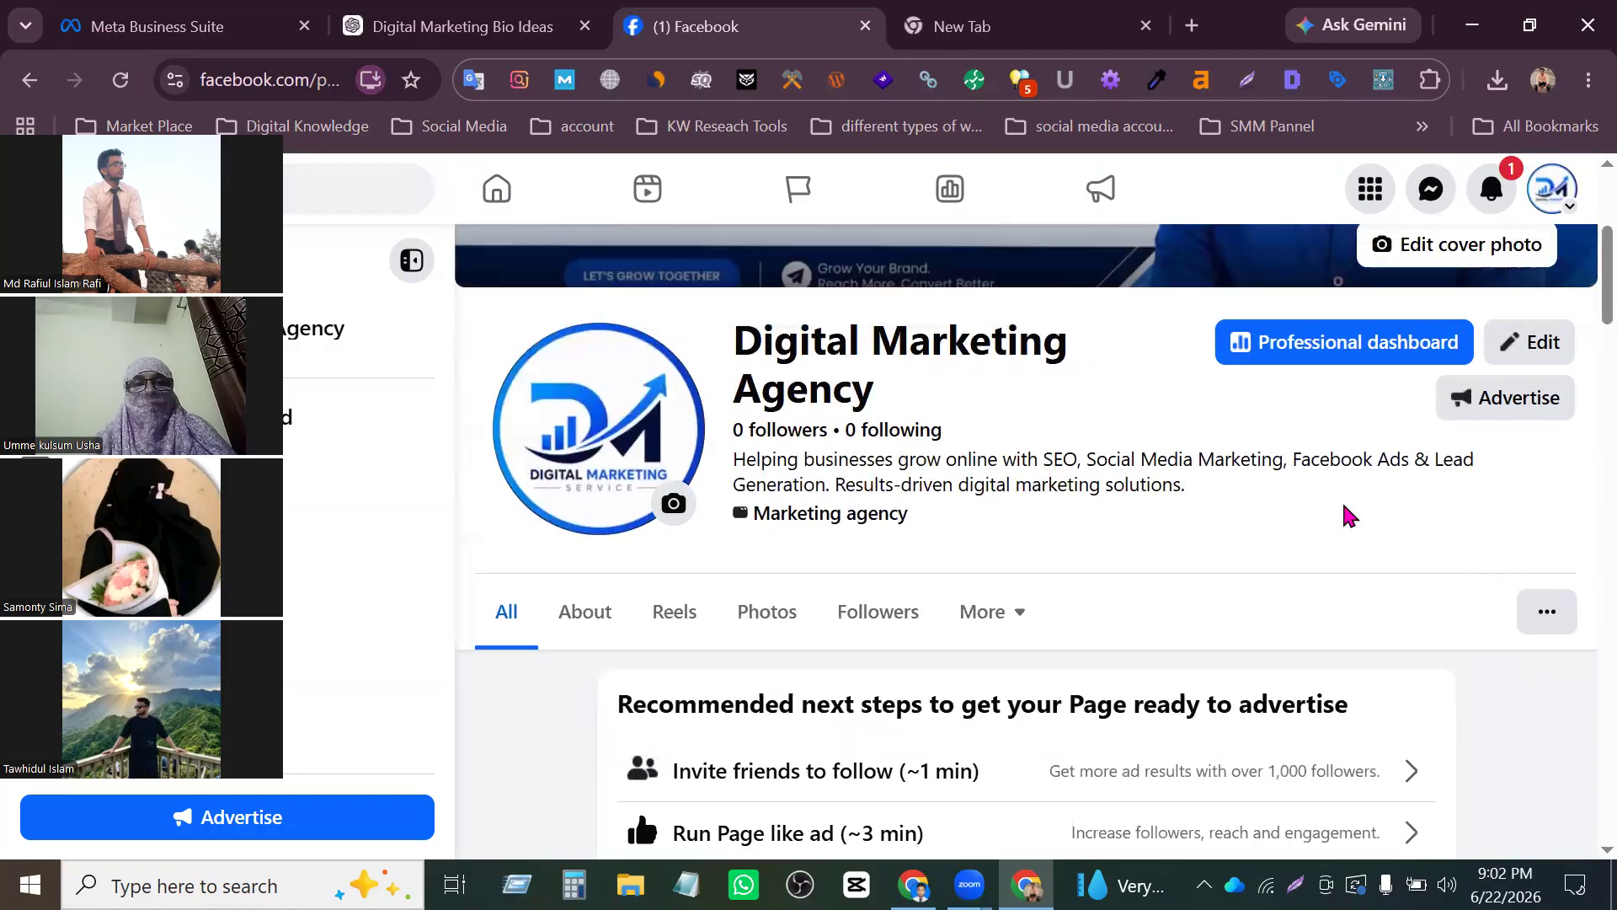
pyautogui.scroll(-8, 1255, 527)
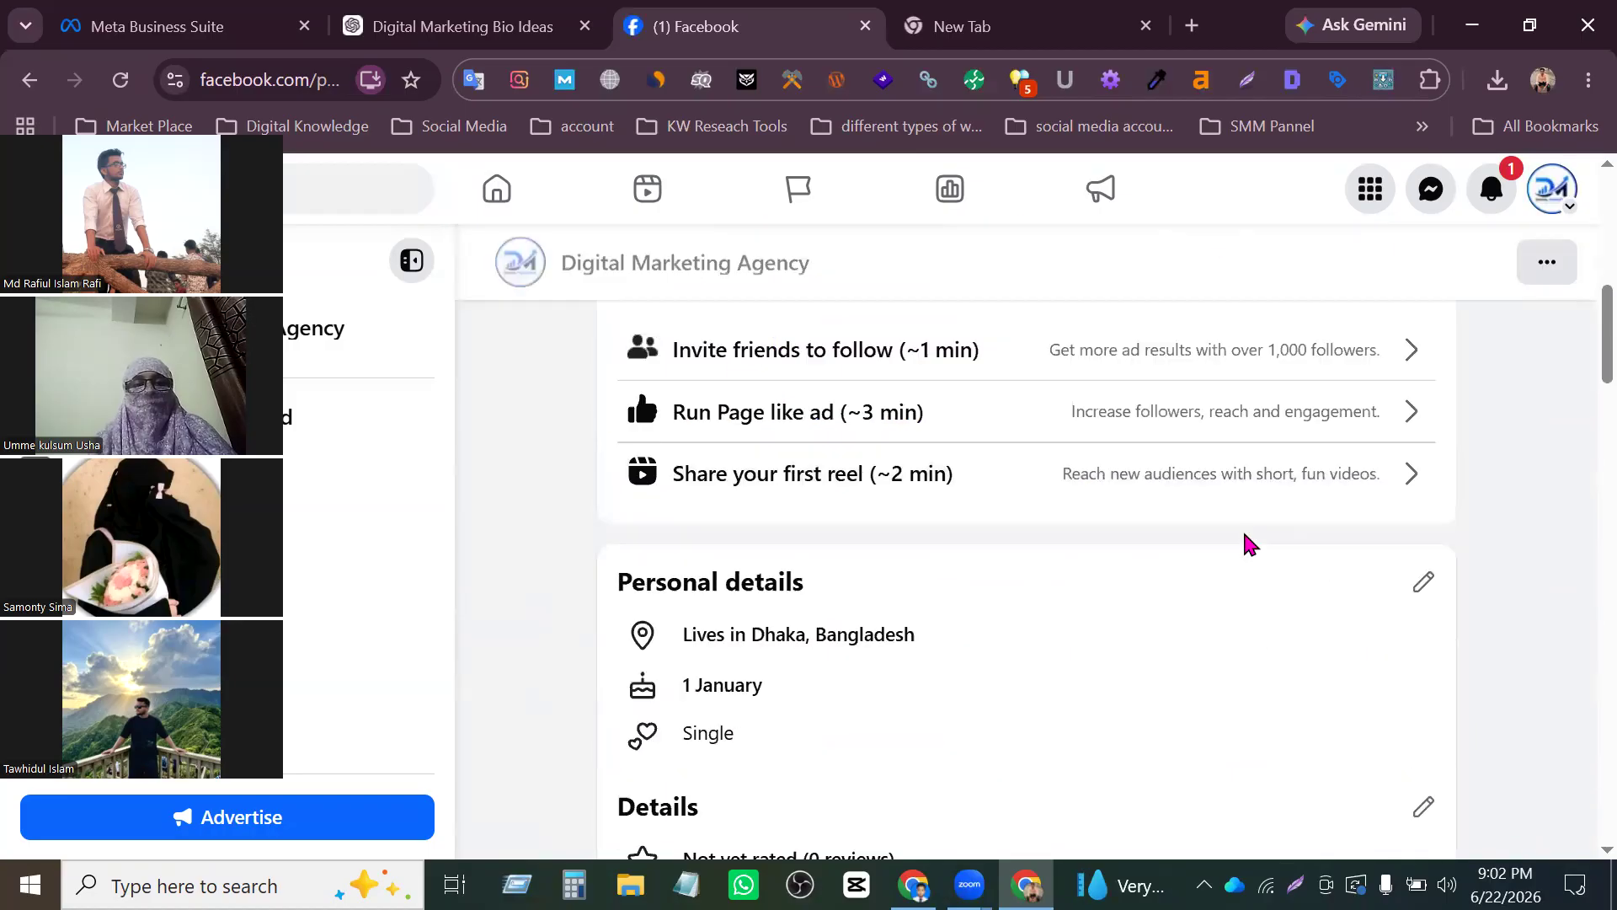
# - Look over the Page's header, recommended next steps and personal details in the All view
pyautogui.scroll(8, 1225, 563)
pyautogui.scroll(2, 1223, 563)
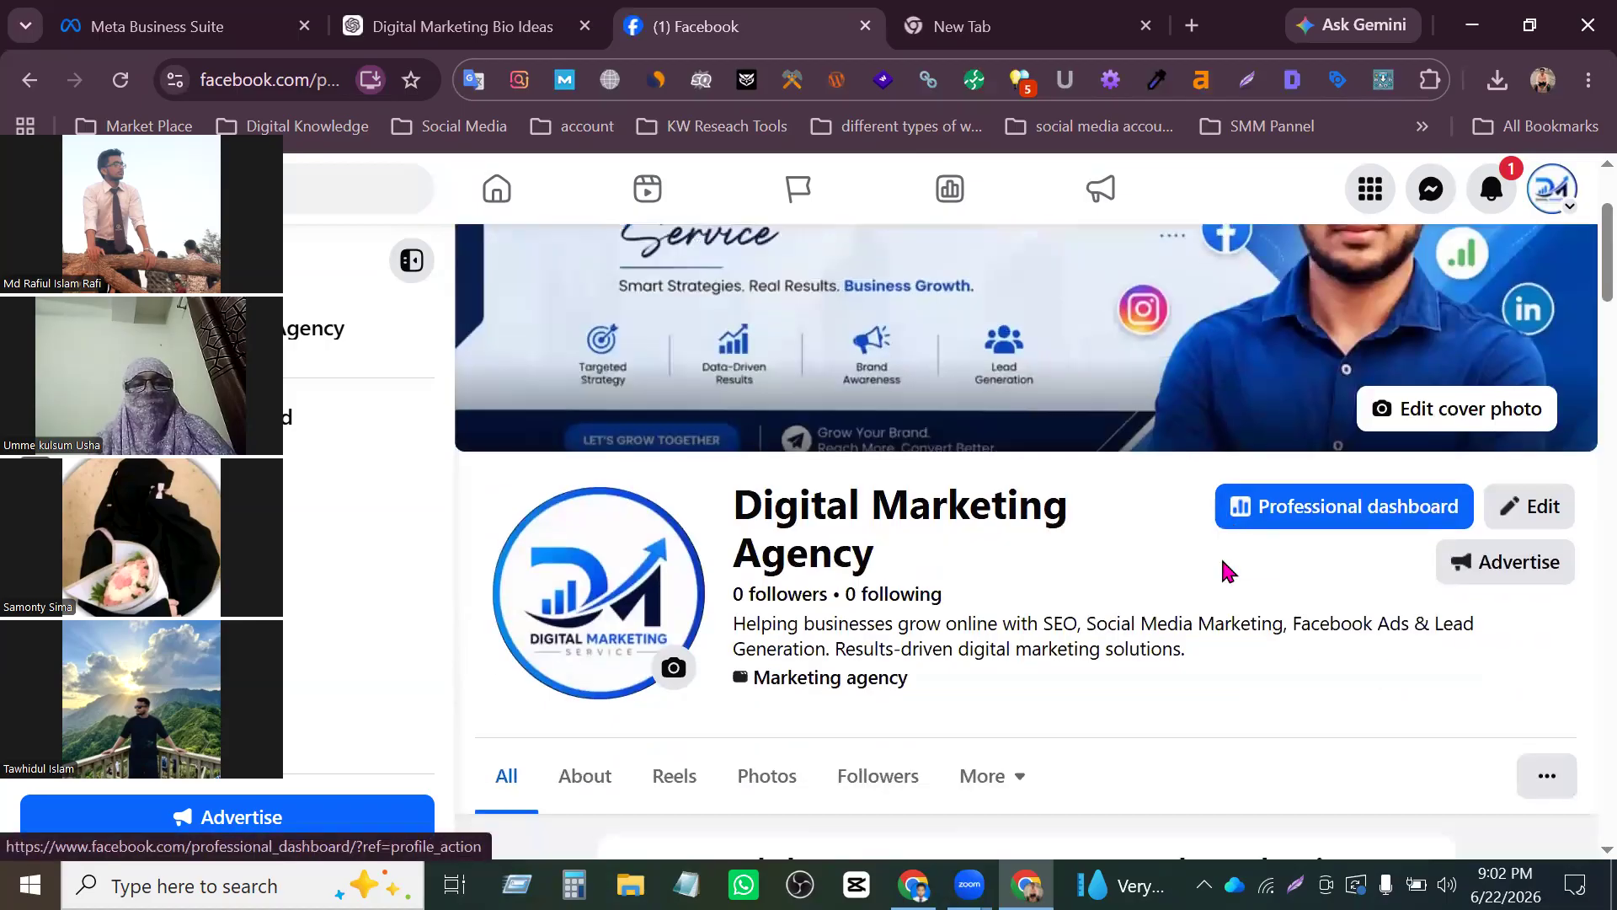
pyautogui.scroll(-10, 1223, 564)
pyautogui.scroll(-2, 1220, 557)
pyautogui.scroll(6, 1221, 558)
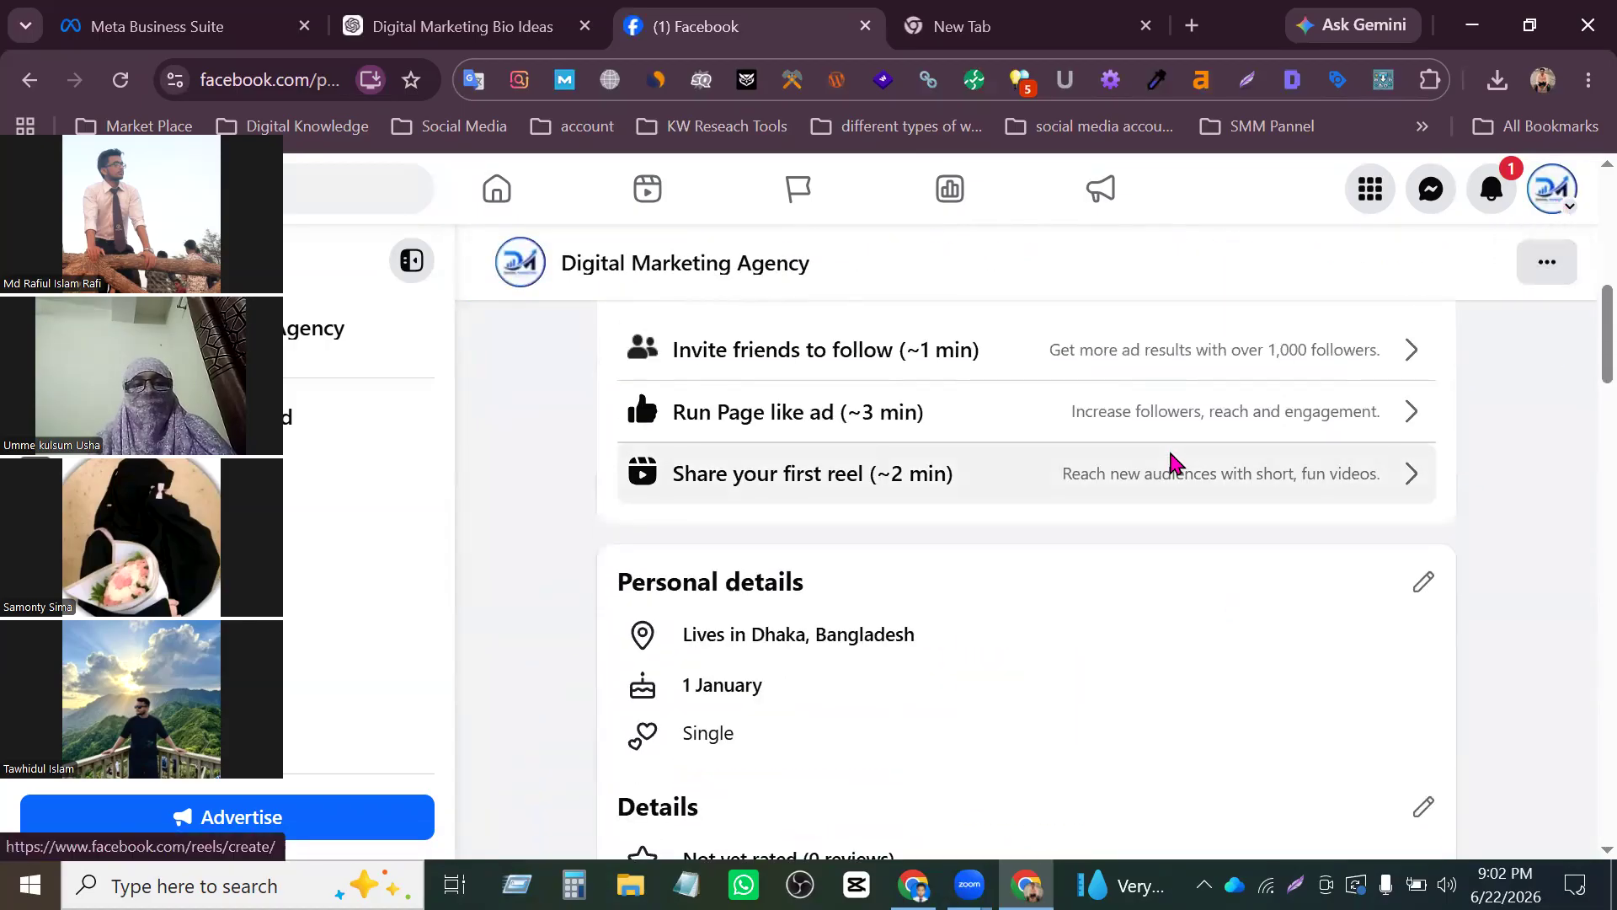
pyautogui.scroll(5, 1175, 462)
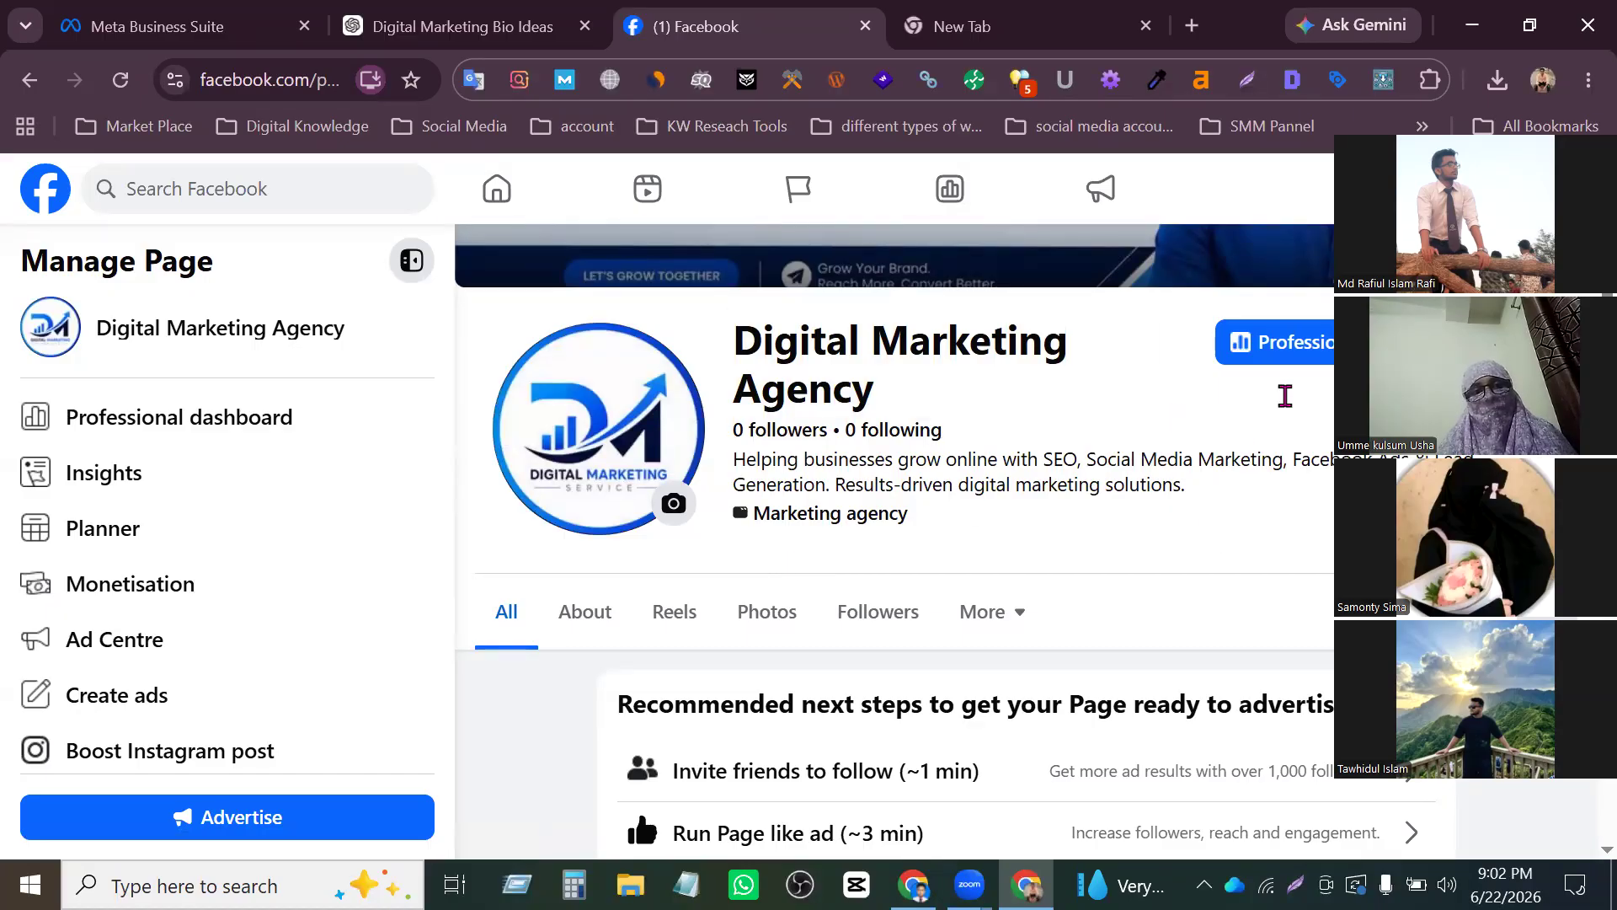
# - Switch to the Digital Marketing Service Page and back to the Digital Marketing Agency Page, dismissing the profile-switch notice
pyautogui.click(1558, 202)
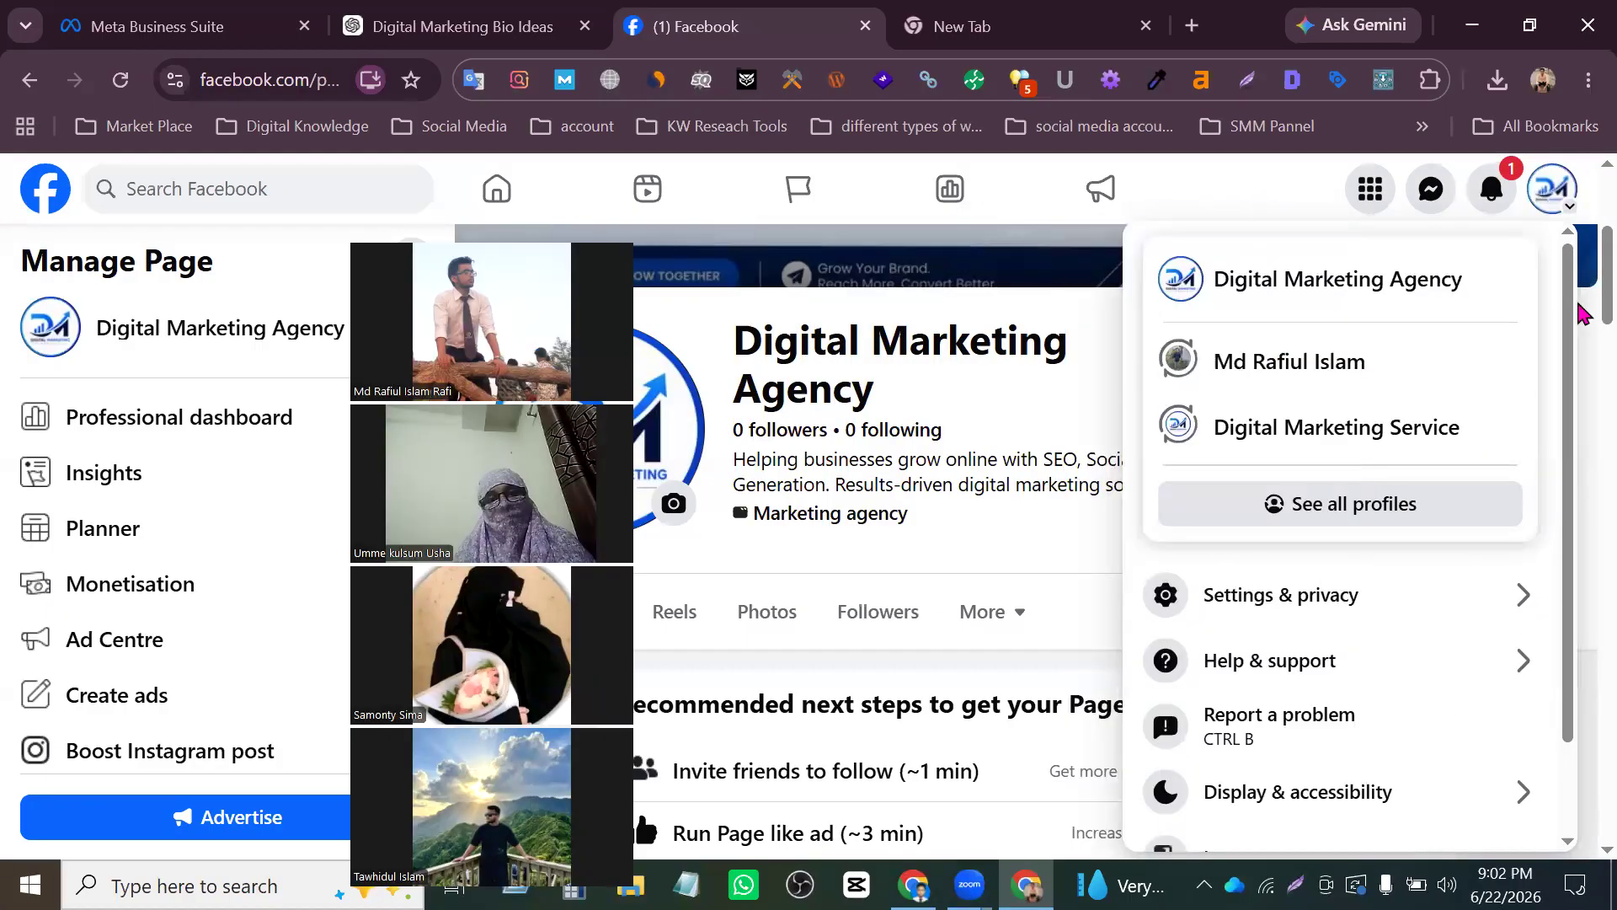
pyautogui.click(1363, 428)
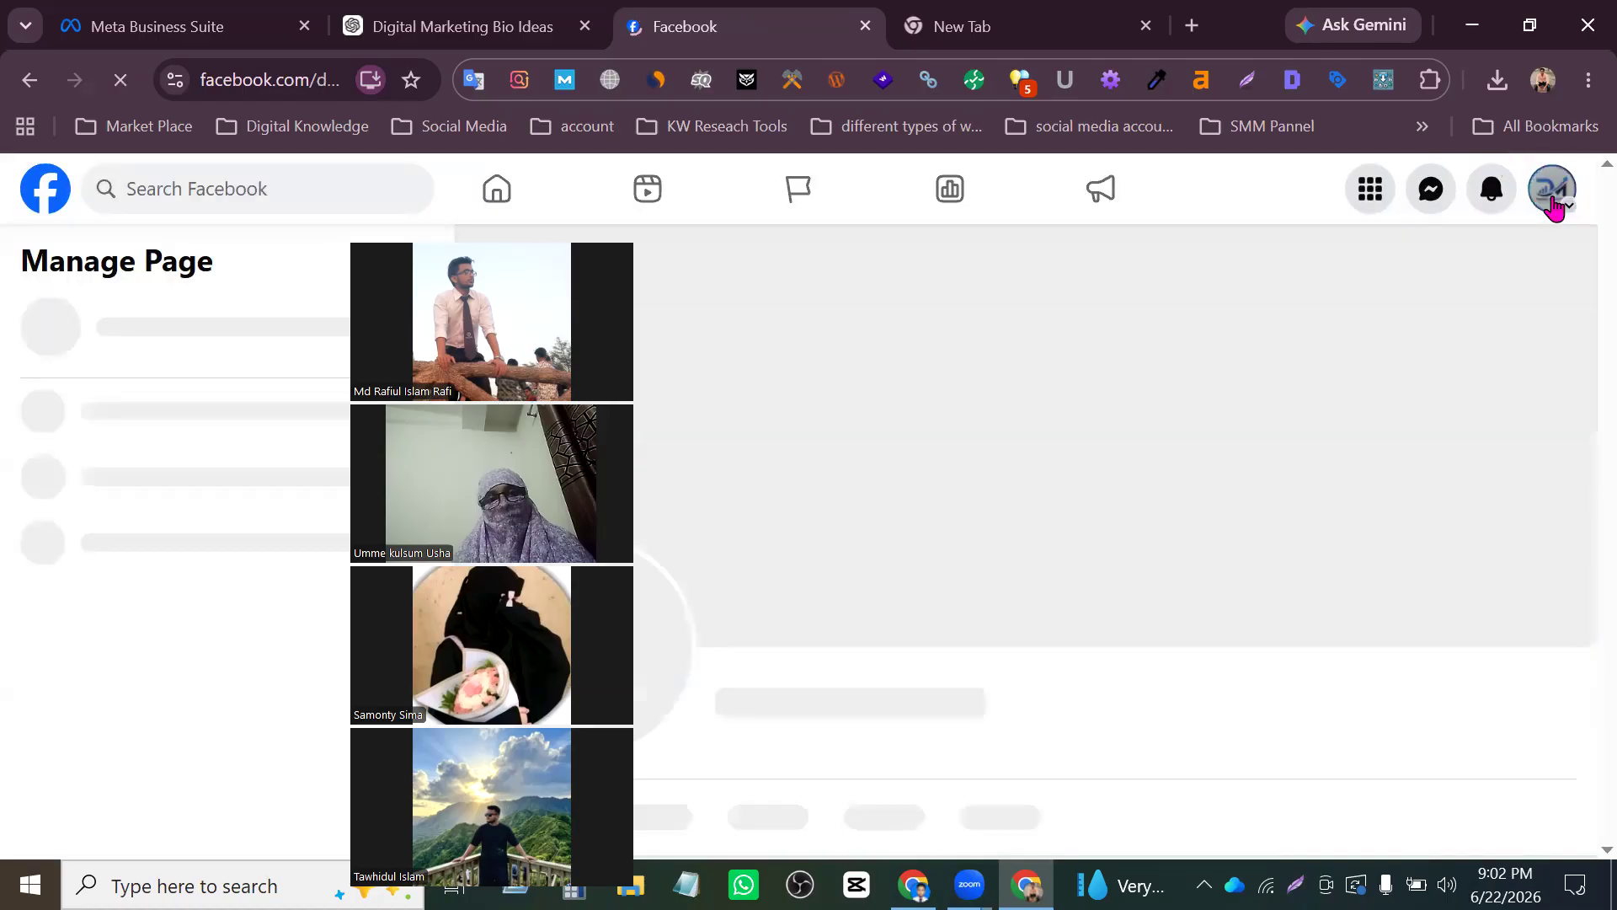
pyautogui.click(1548, 193)
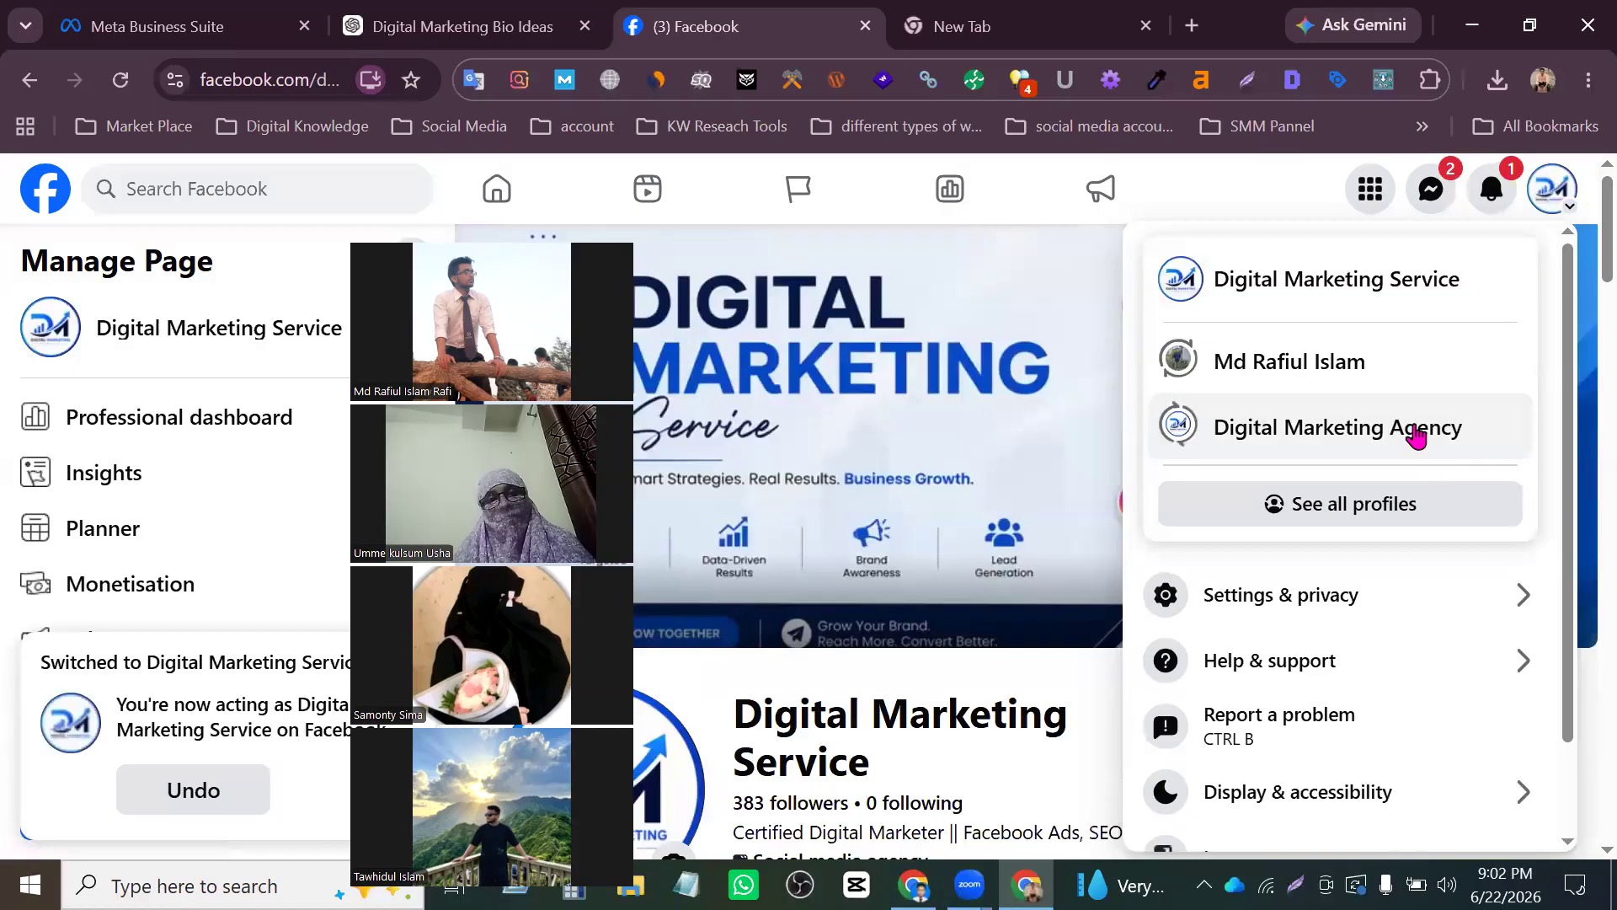
pyautogui.click(1415, 433)
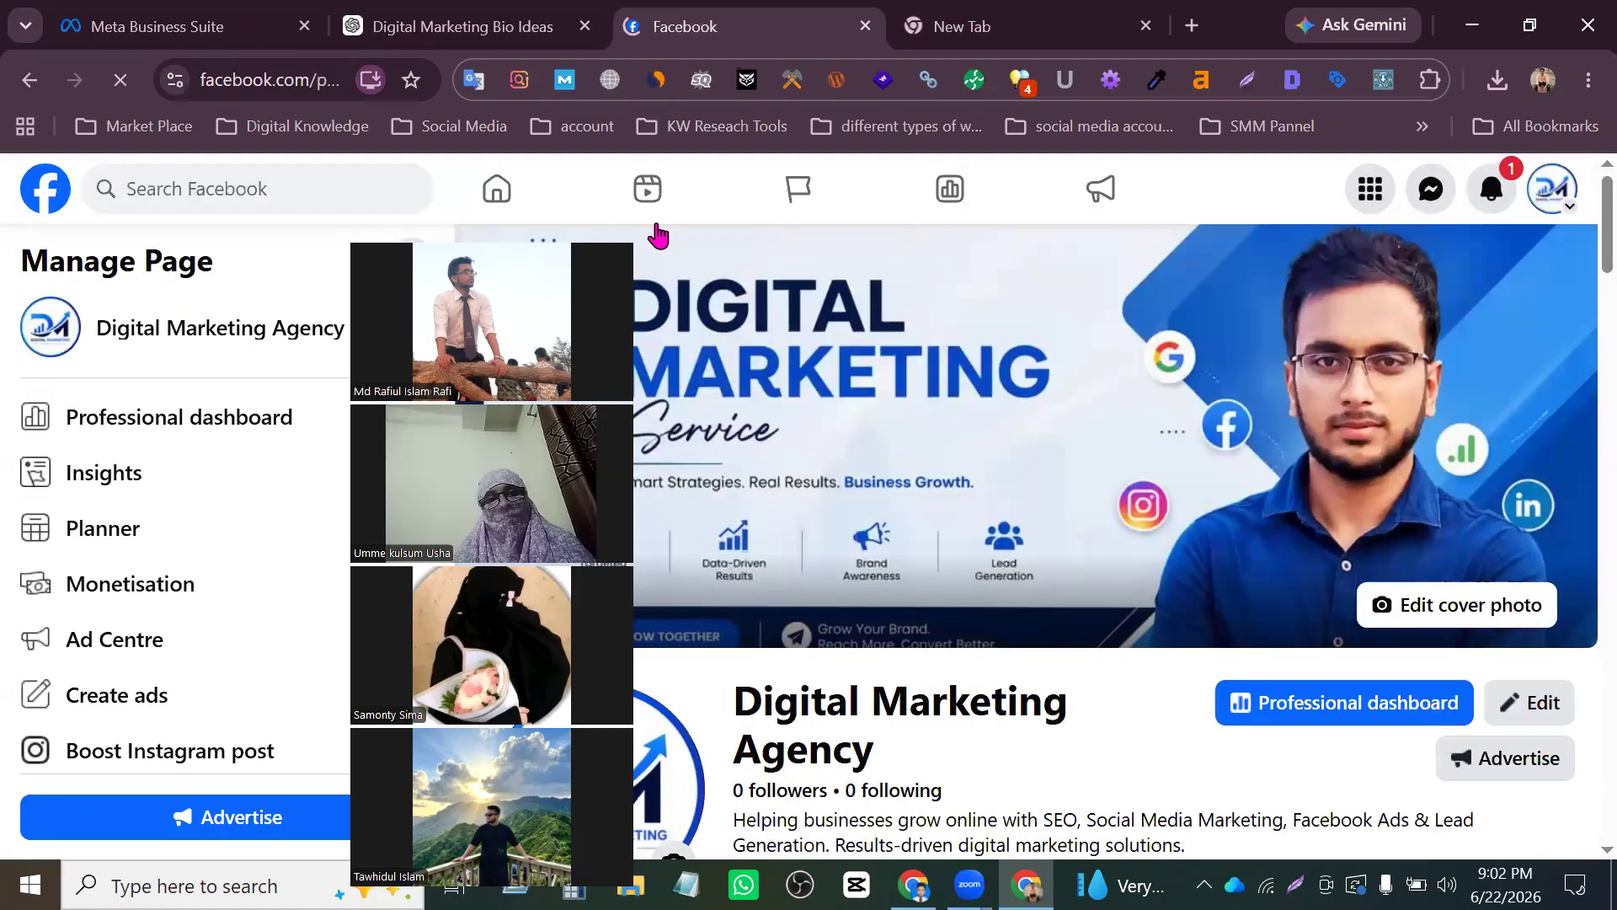
pyautogui.moveTo(543, 226); pyautogui.dragTo(1378, 173)
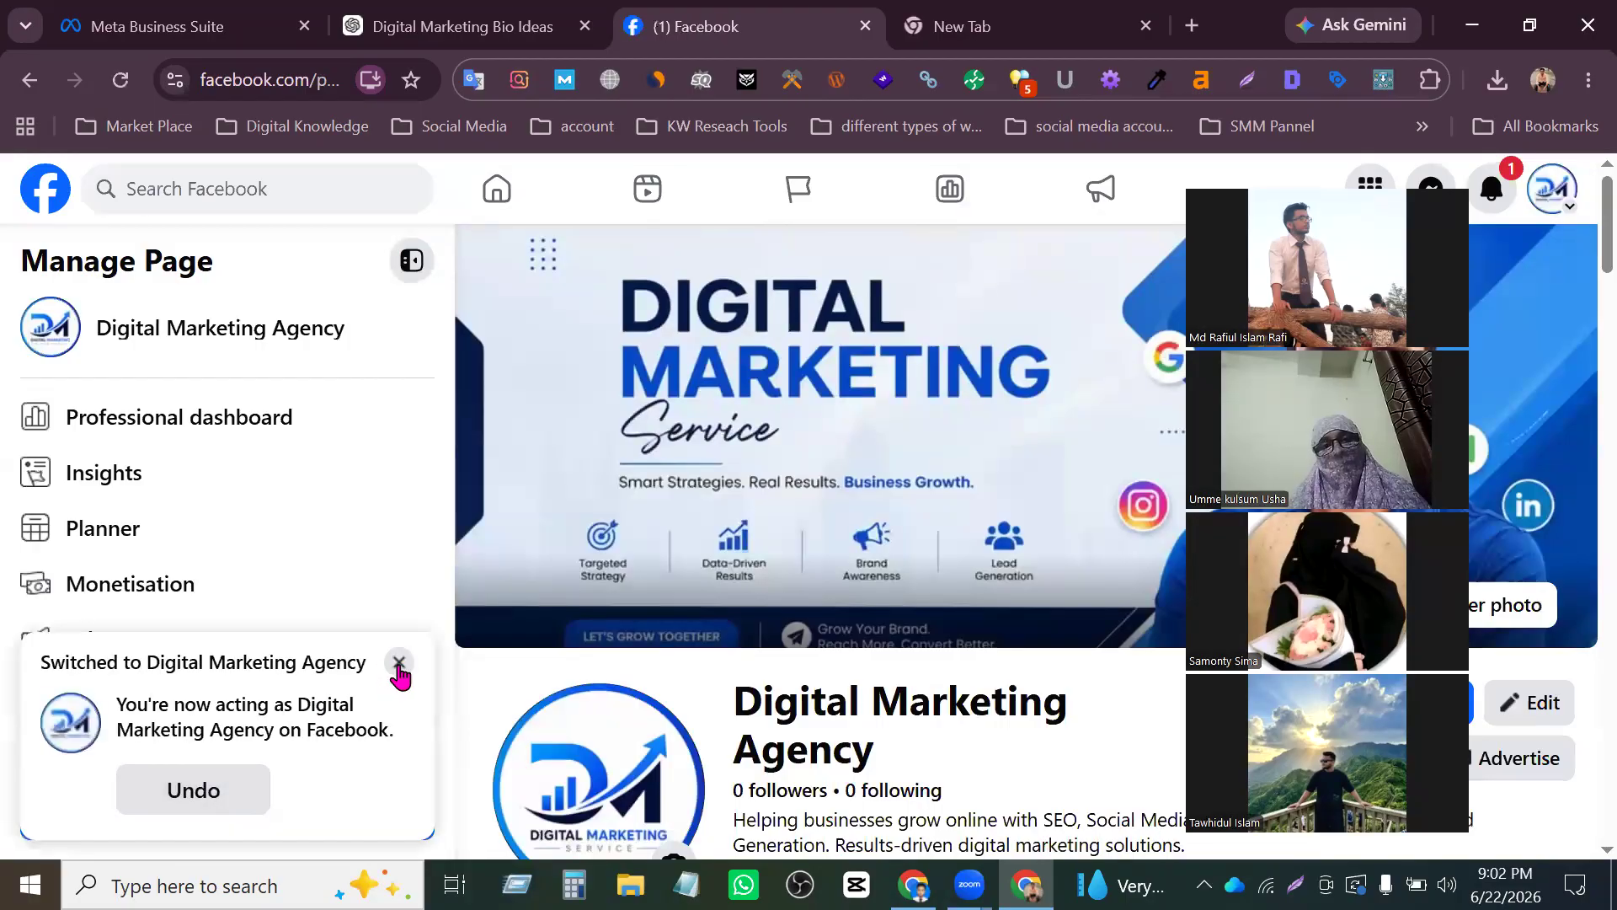
pyautogui.click(399, 662)
# - Copy the Digital Marketing Agency Page's web address and paste it into a blank Notepad document at a larger text zoom
pyautogui.click(320, 79)
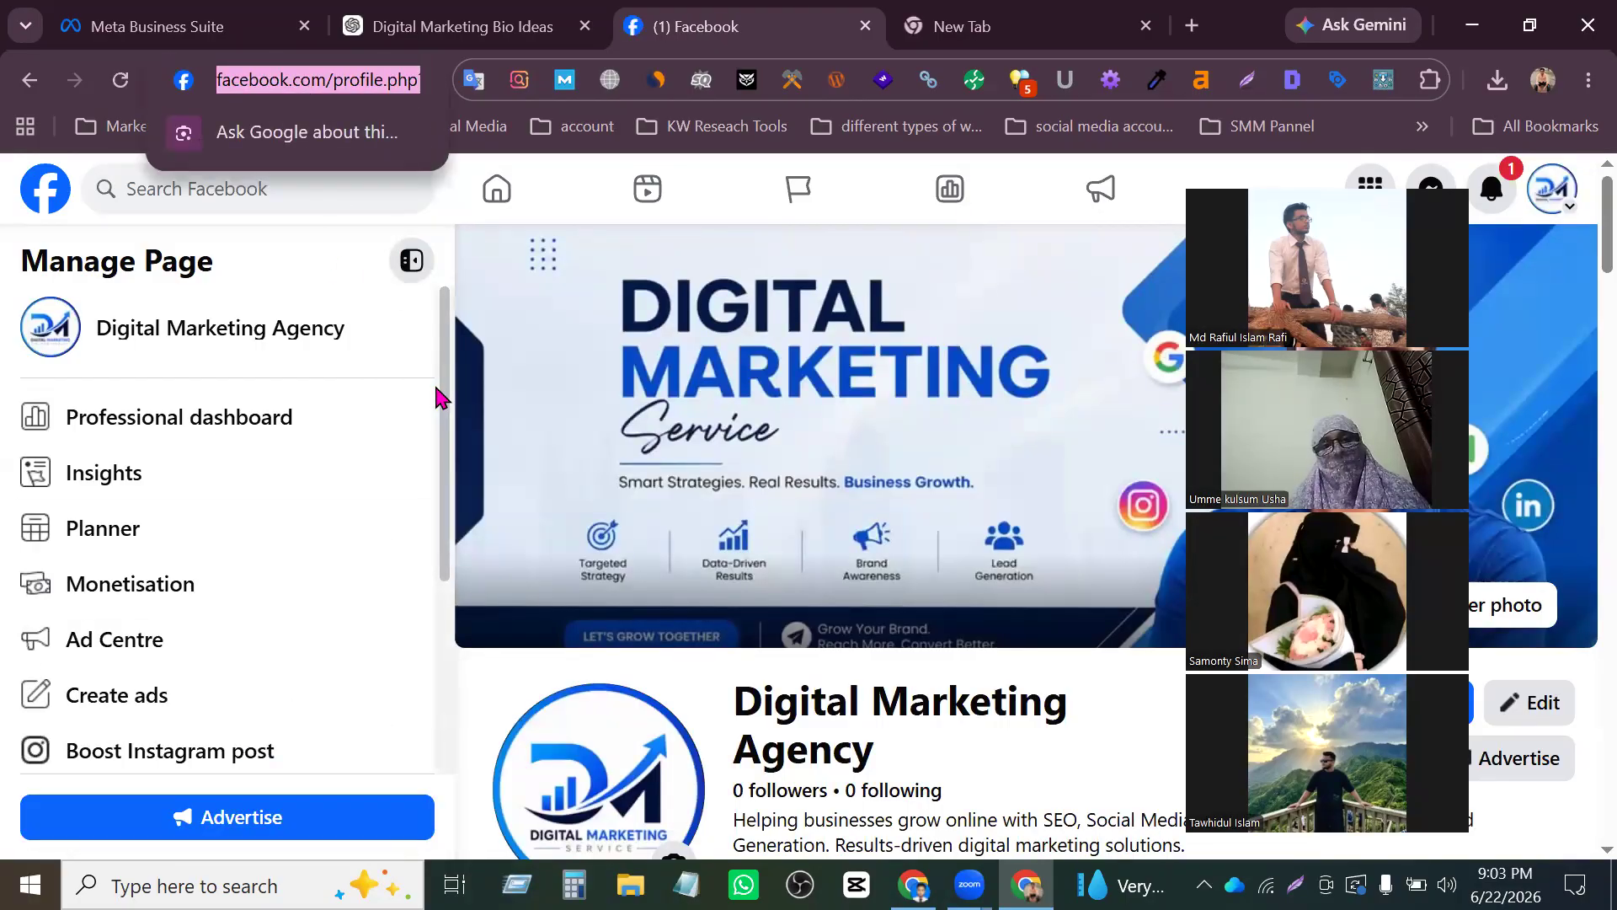
pyautogui.click(687, 884)
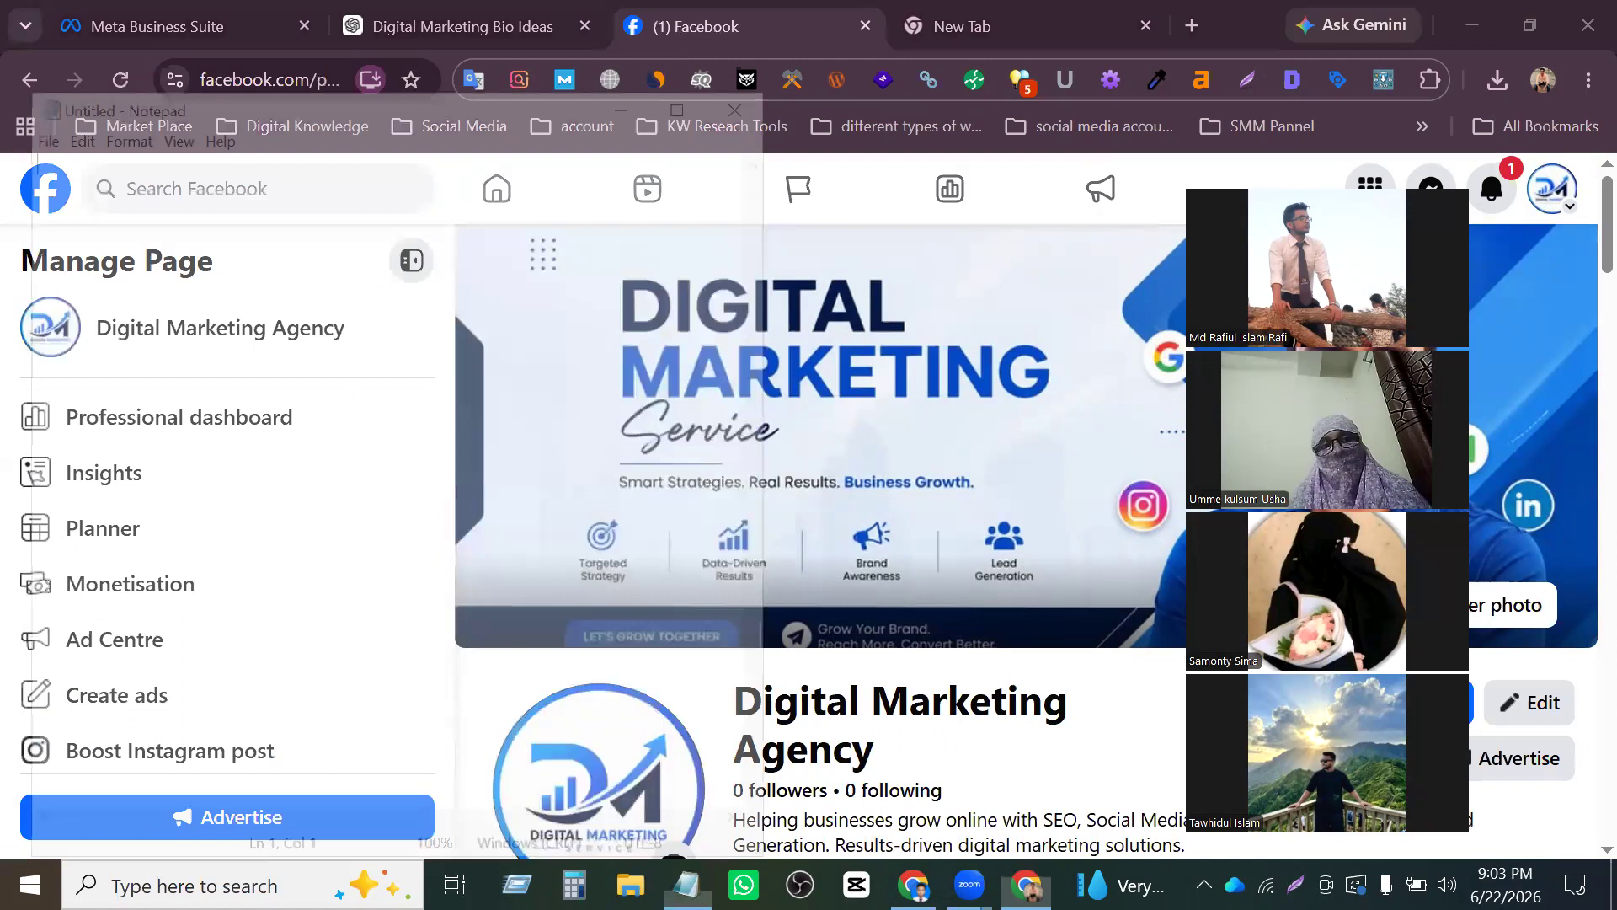
pyautogui.hotkey('ctrl', 'v')
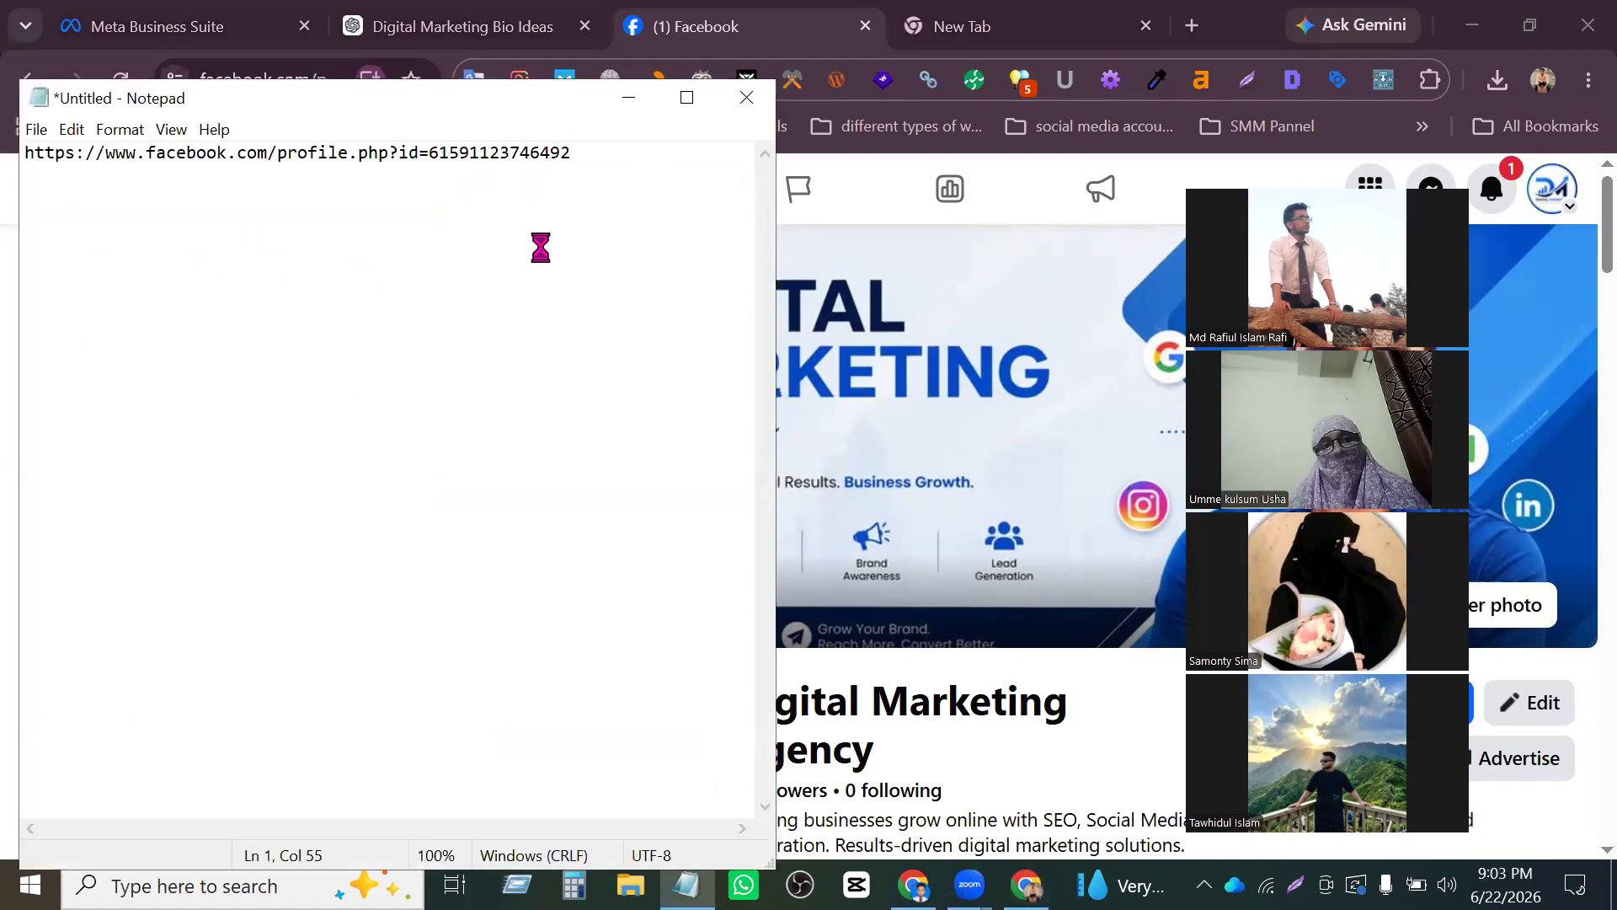
pyautogui.scroll(5, 542, 250)
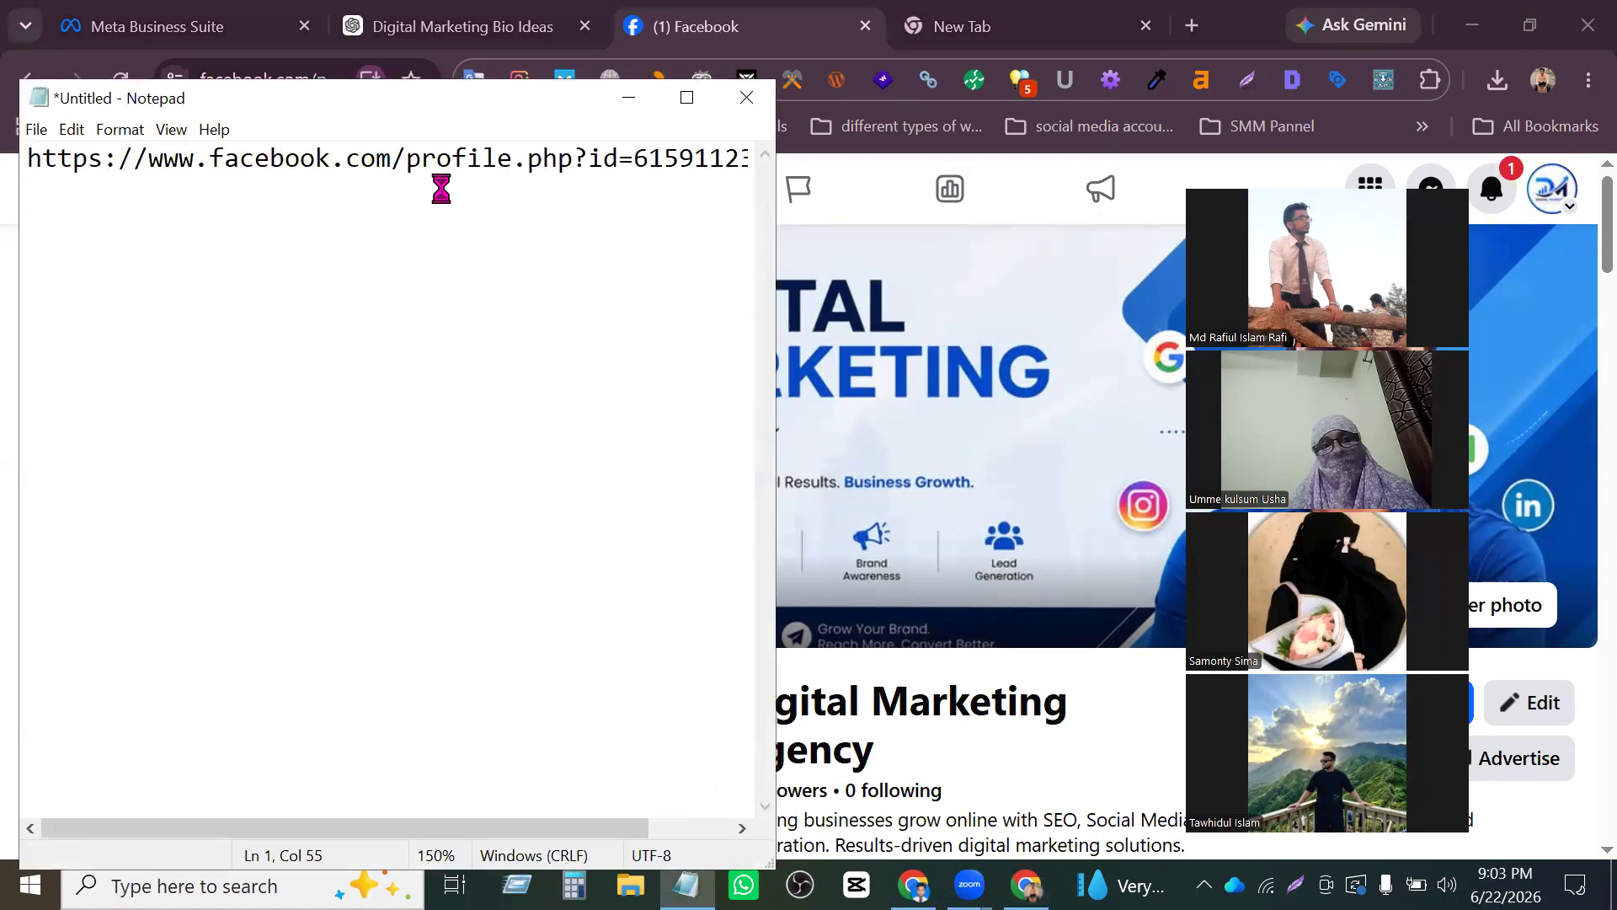
# - Copy the Page address from the note and open it in another Chrome profile
pyautogui.hotkey('ctrl', 'a')
pyautogui.hotkey('ctrl', 'c')
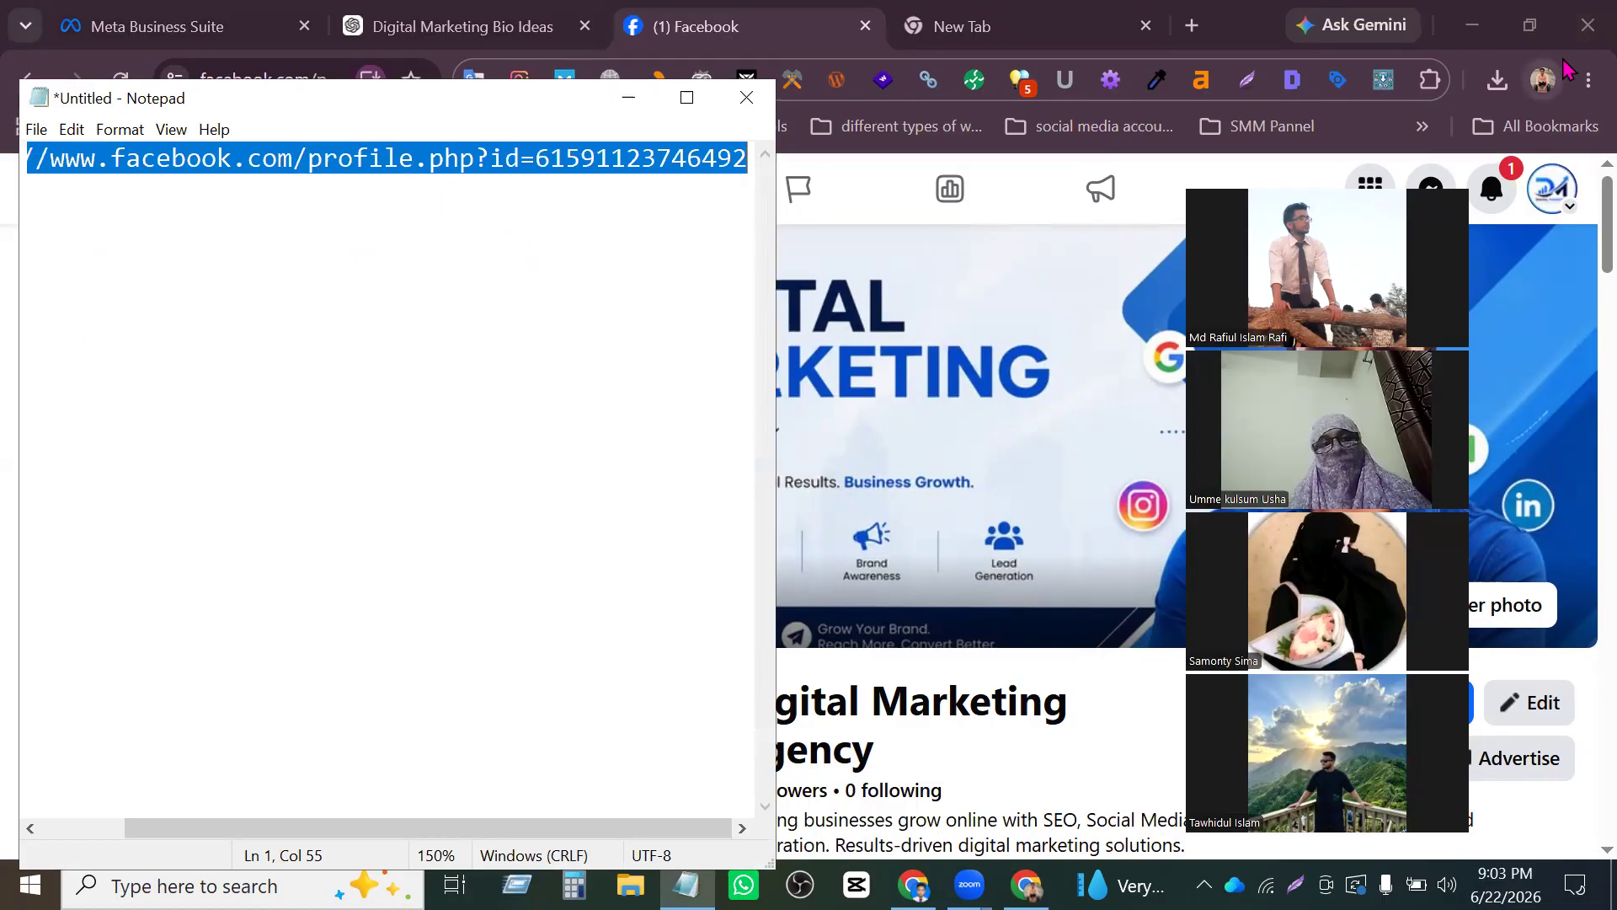
pyautogui.click(1550, 84)
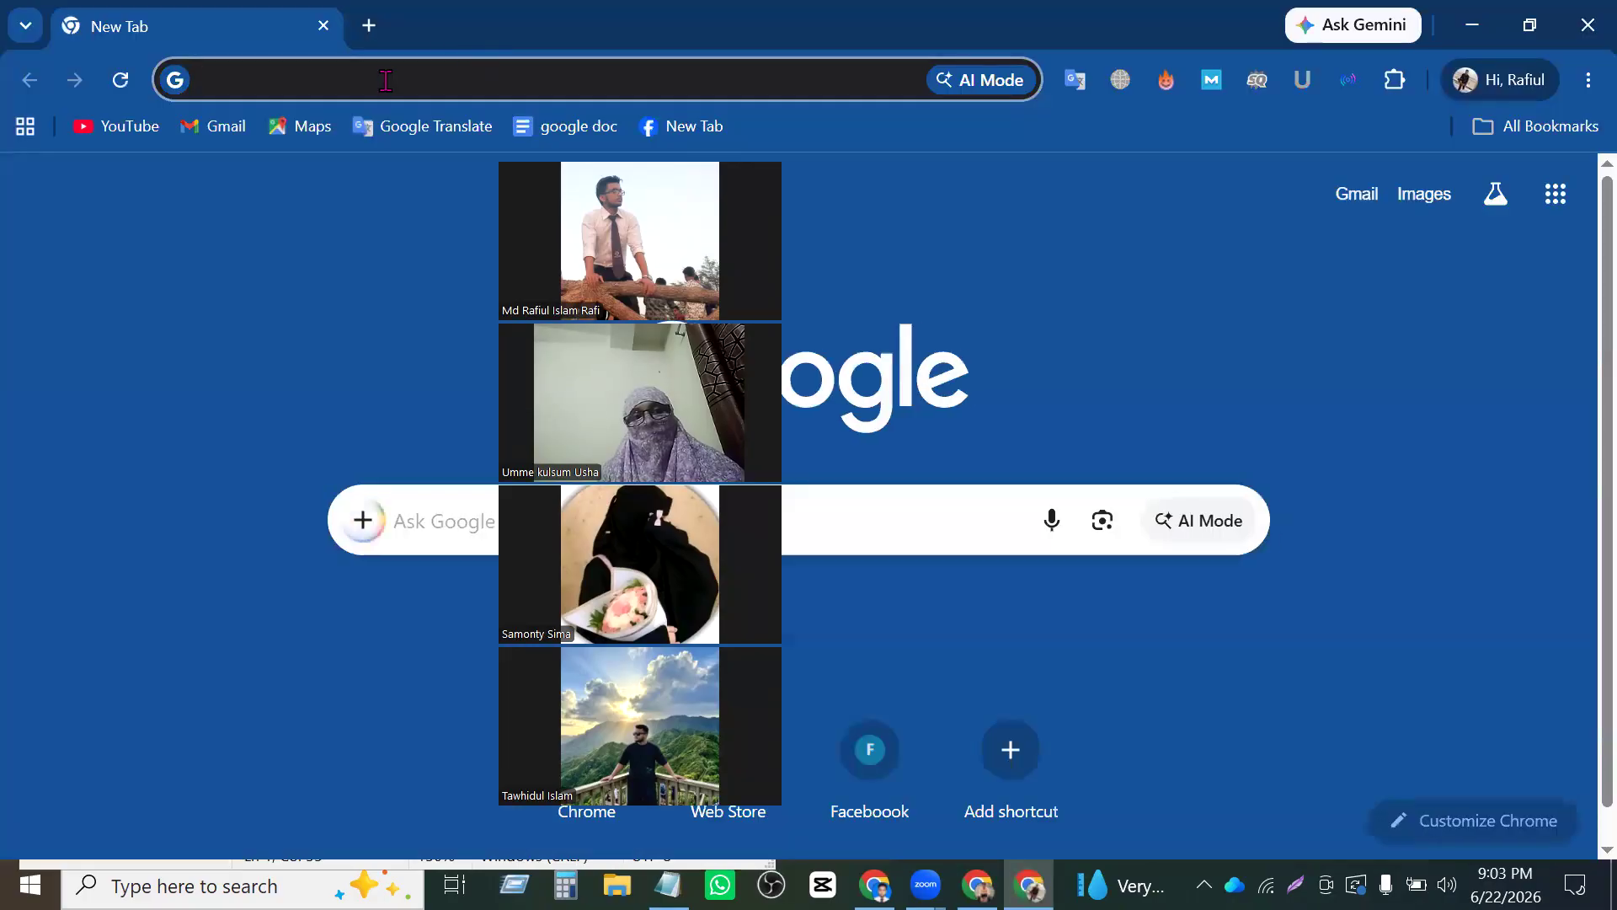
pyautogui.click(385, 80)
pyautogui.hotkey('ctrl', 'v')
pyautogui.press('Return')
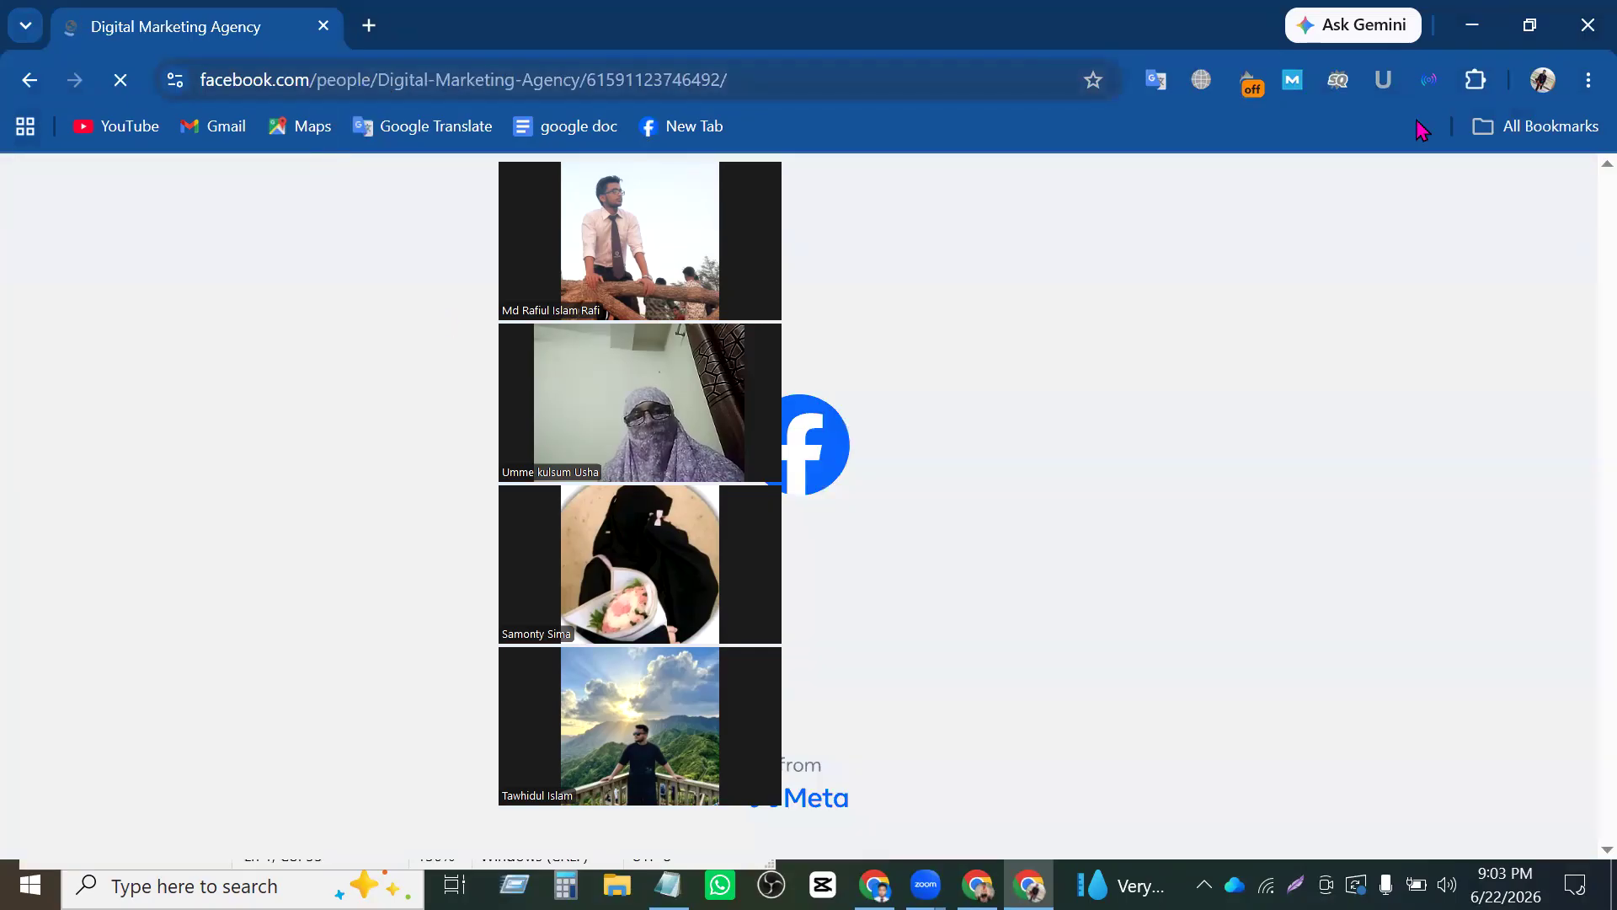
# - Dismiss the login prompt, look over the Page's public view, and minimise that browser window
pyautogui.moveTo(660, 173); pyautogui.dragTo(1415, 118)
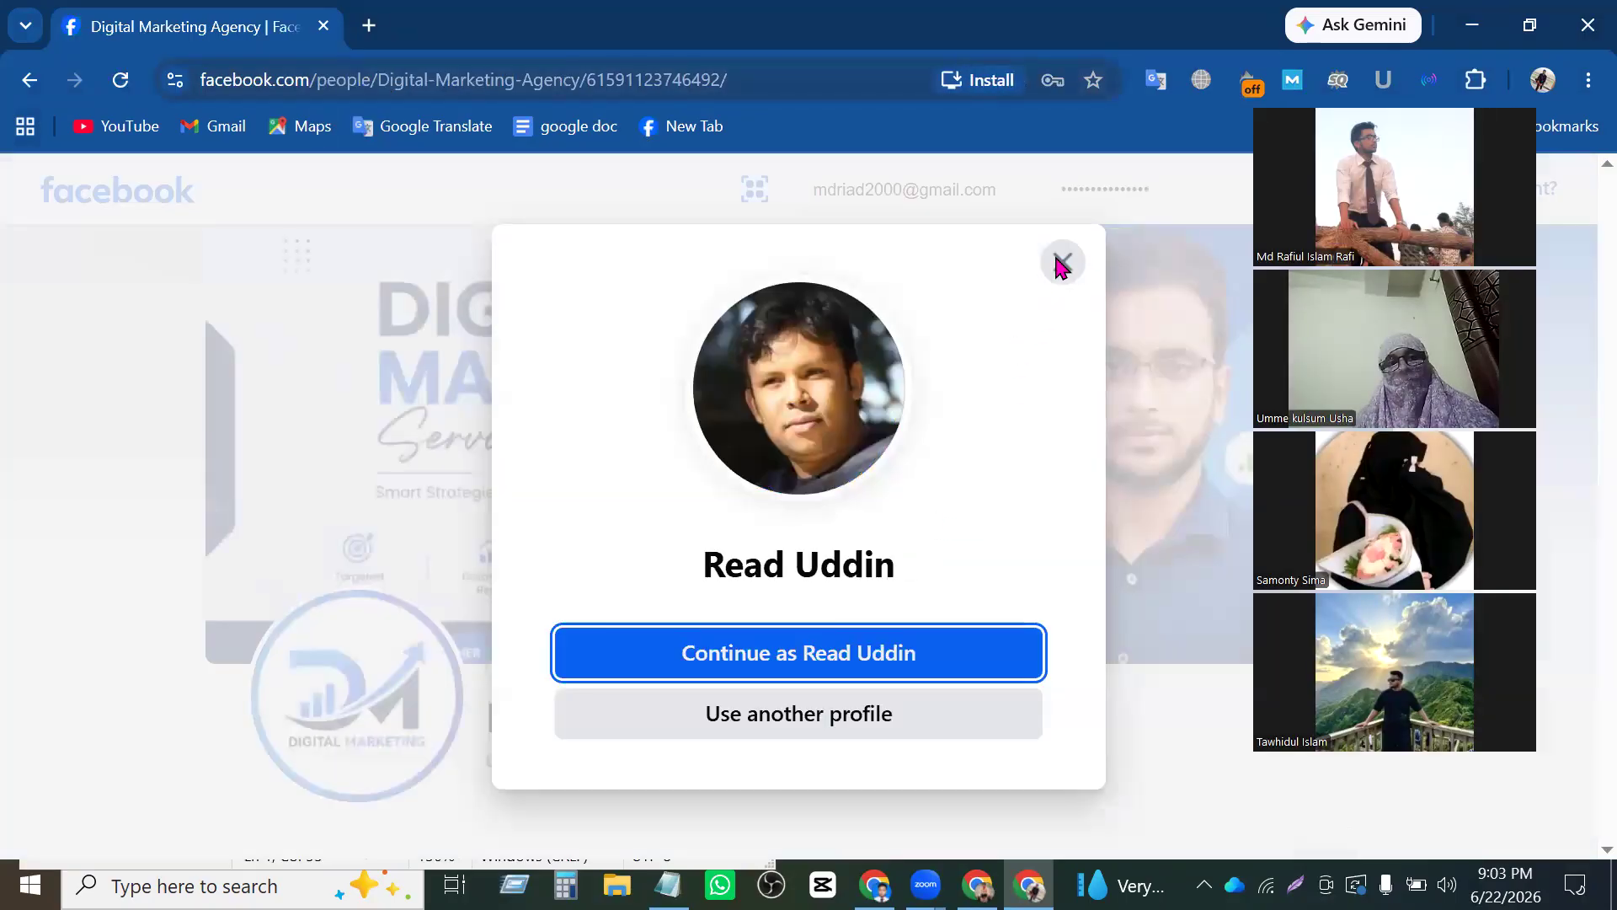
pyautogui.click(1058, 260)
pyautogui.scroll(-5, 776, 523)
pyautogui.scroll(5, 801, 451)
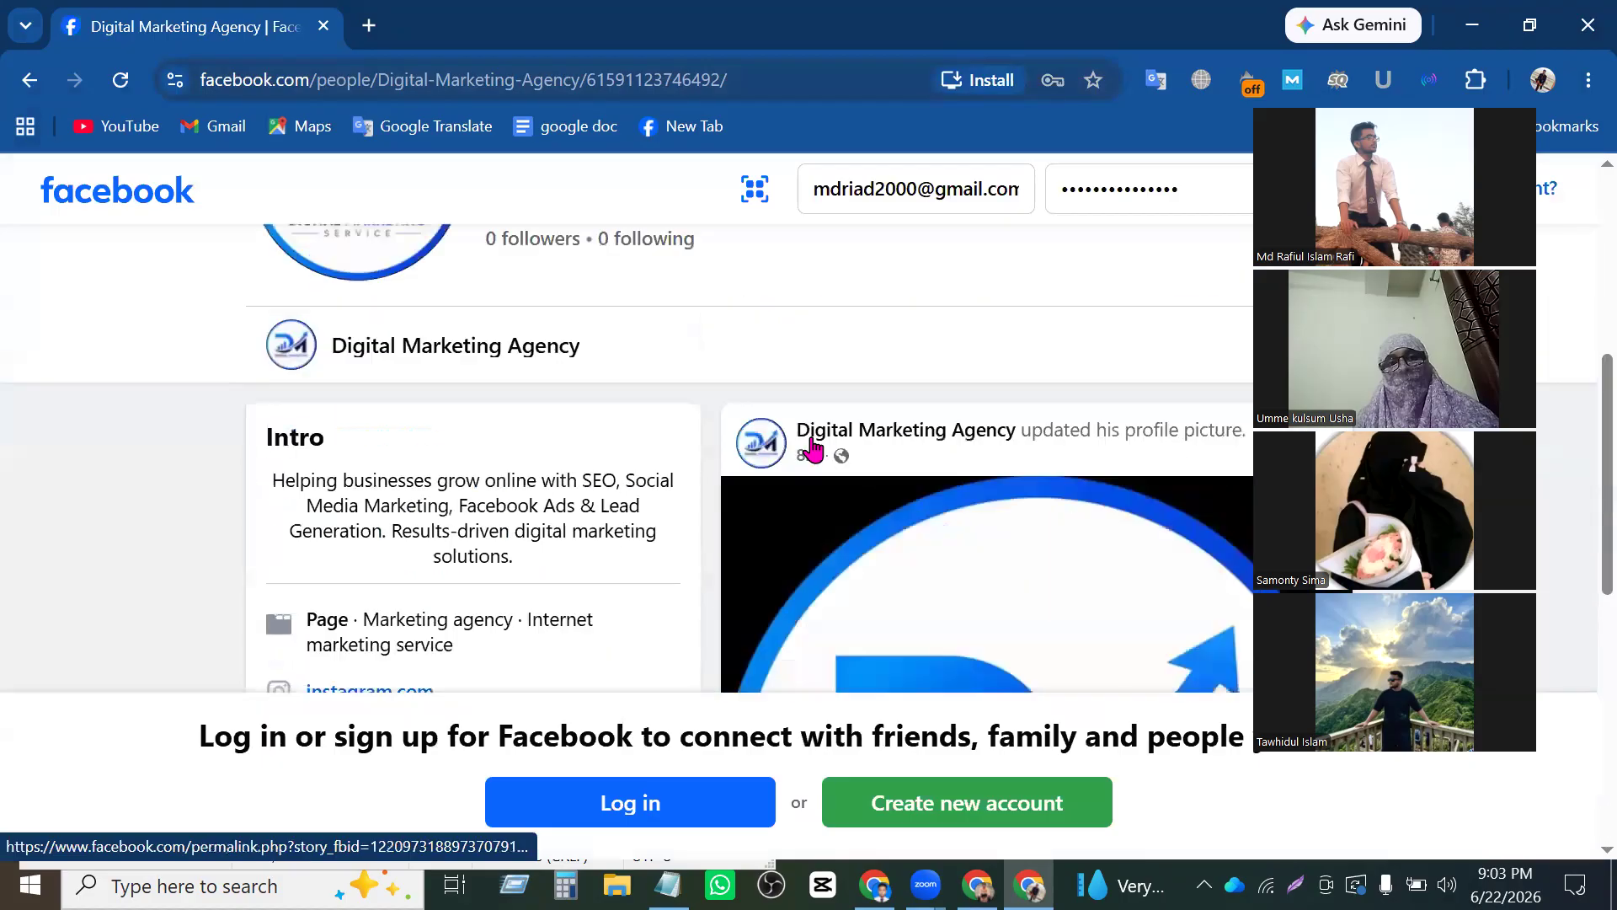
pyautogui.click(1471, 26)
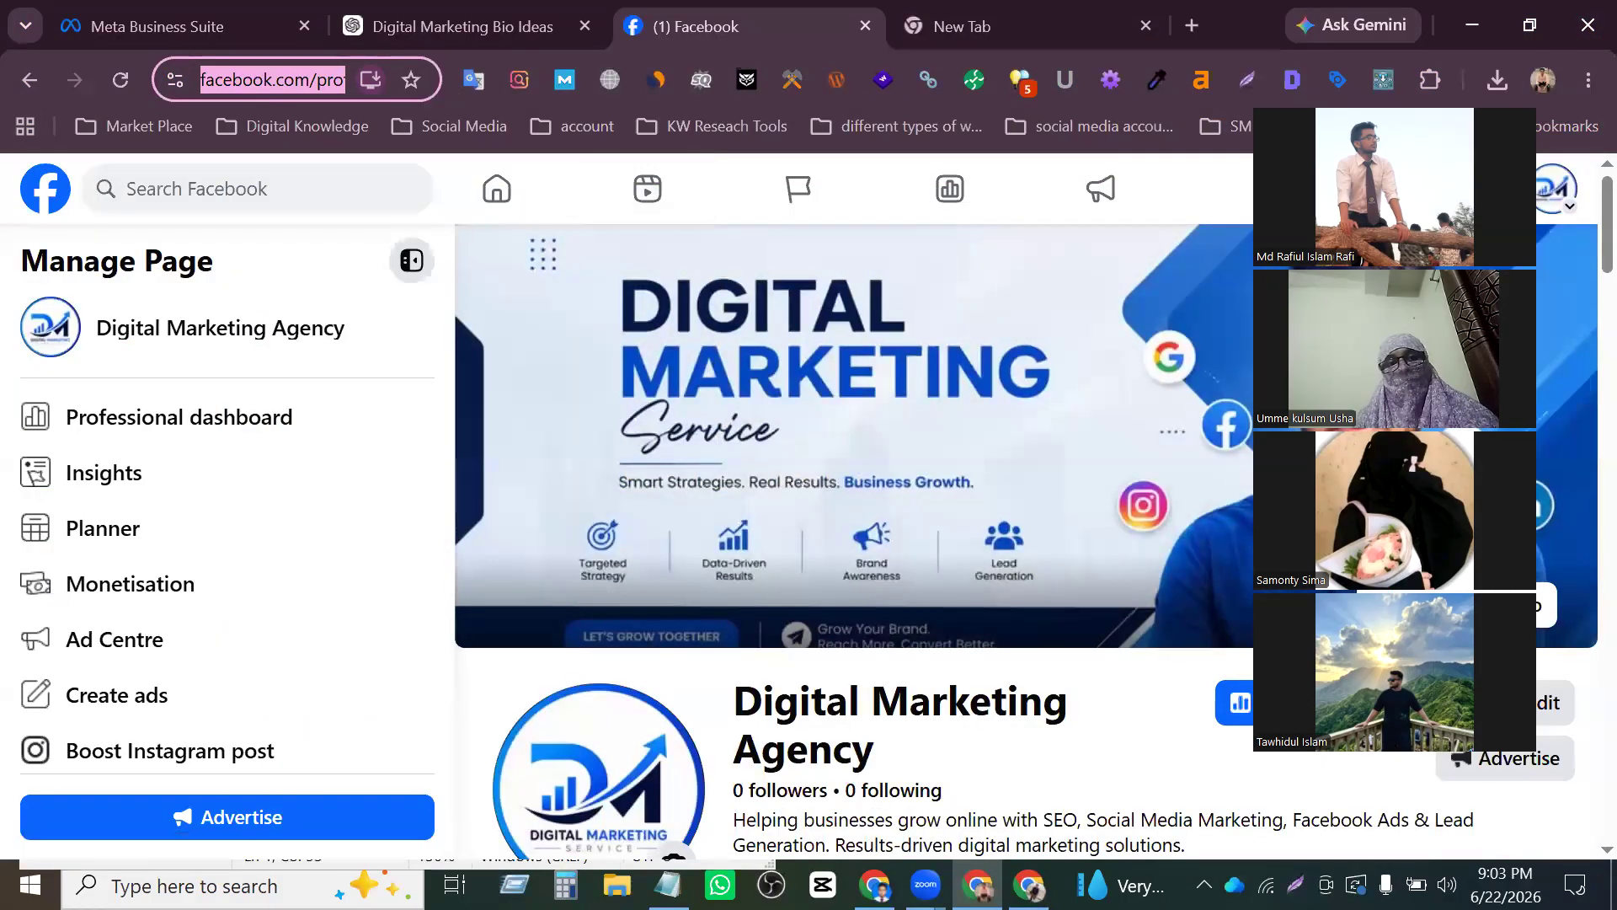
# - Bring up the list of all profiles and switch to the M Rafi SEO Page
pyautogui.click(1575, 186)
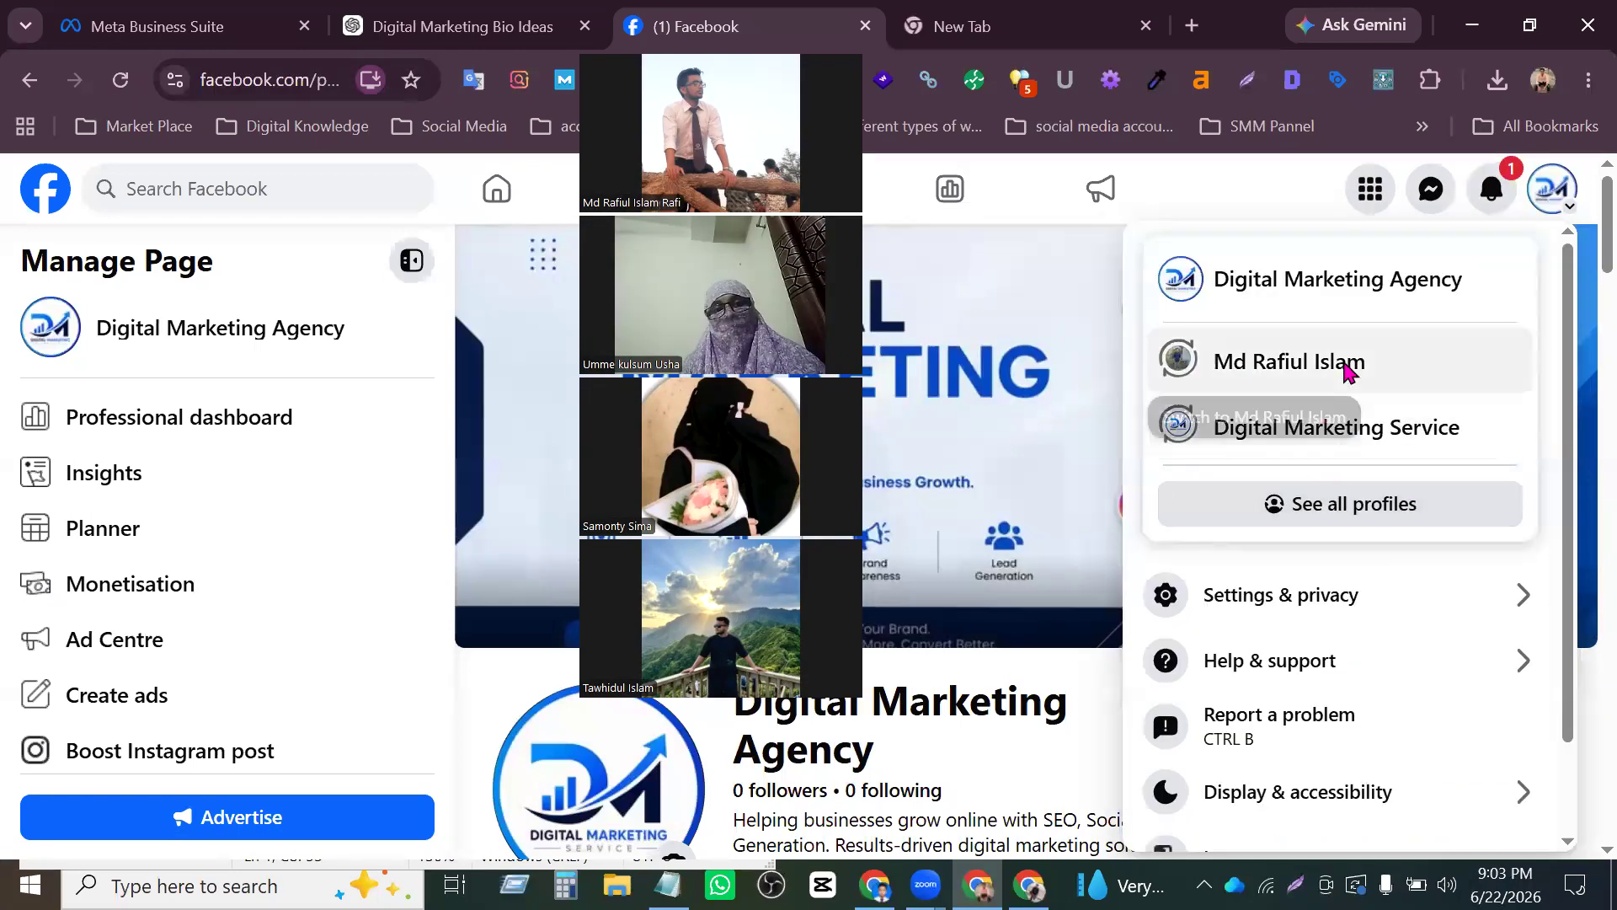
pyautogui.click(1391, 526)
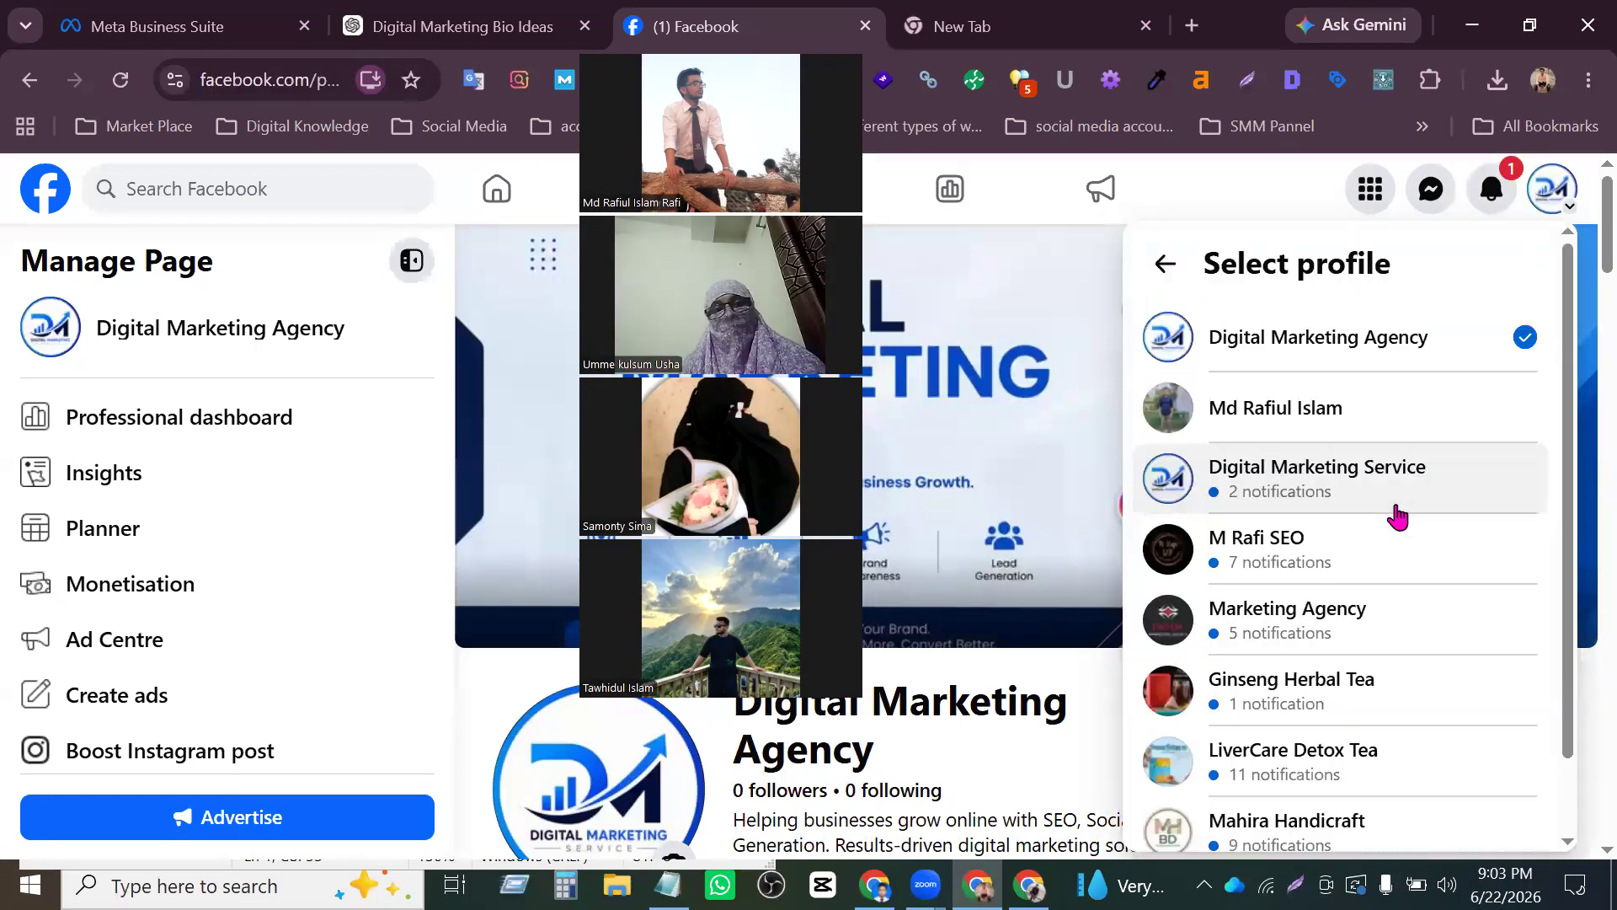
pyautogui.scroll(-1, 1398, 522)
pyautogui.click(1339, 477)
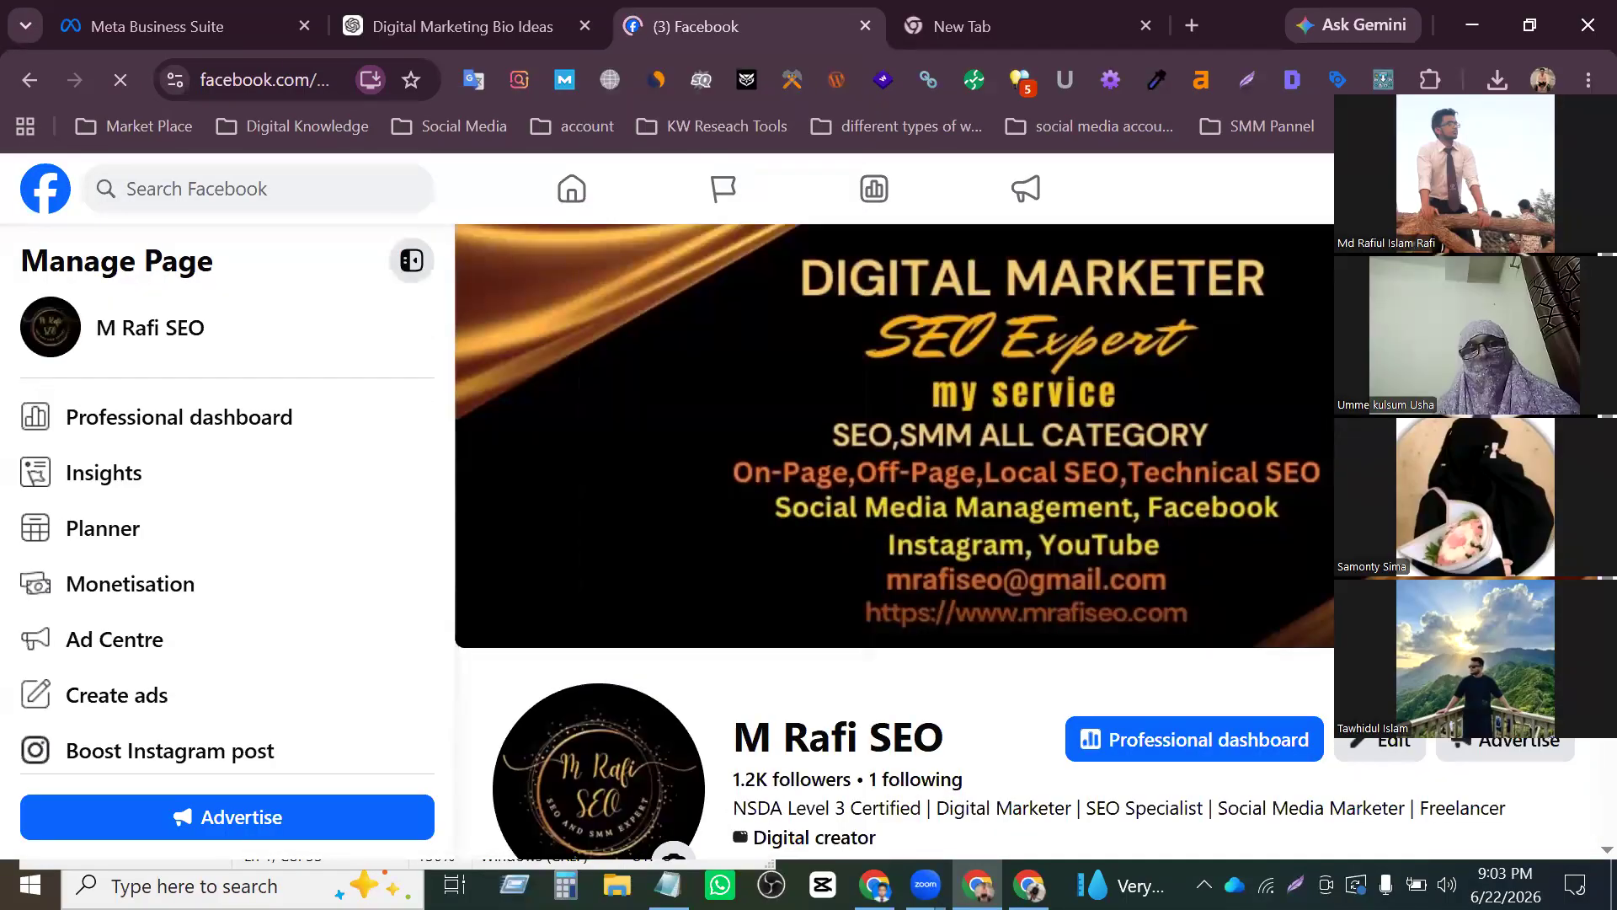
# - Copy the M Rafi SEO Page's web address and paste it on a new line in the Notepad note
pyautogui.click(301, 84)
pyautogui.hotkey('ctrl', 'c')
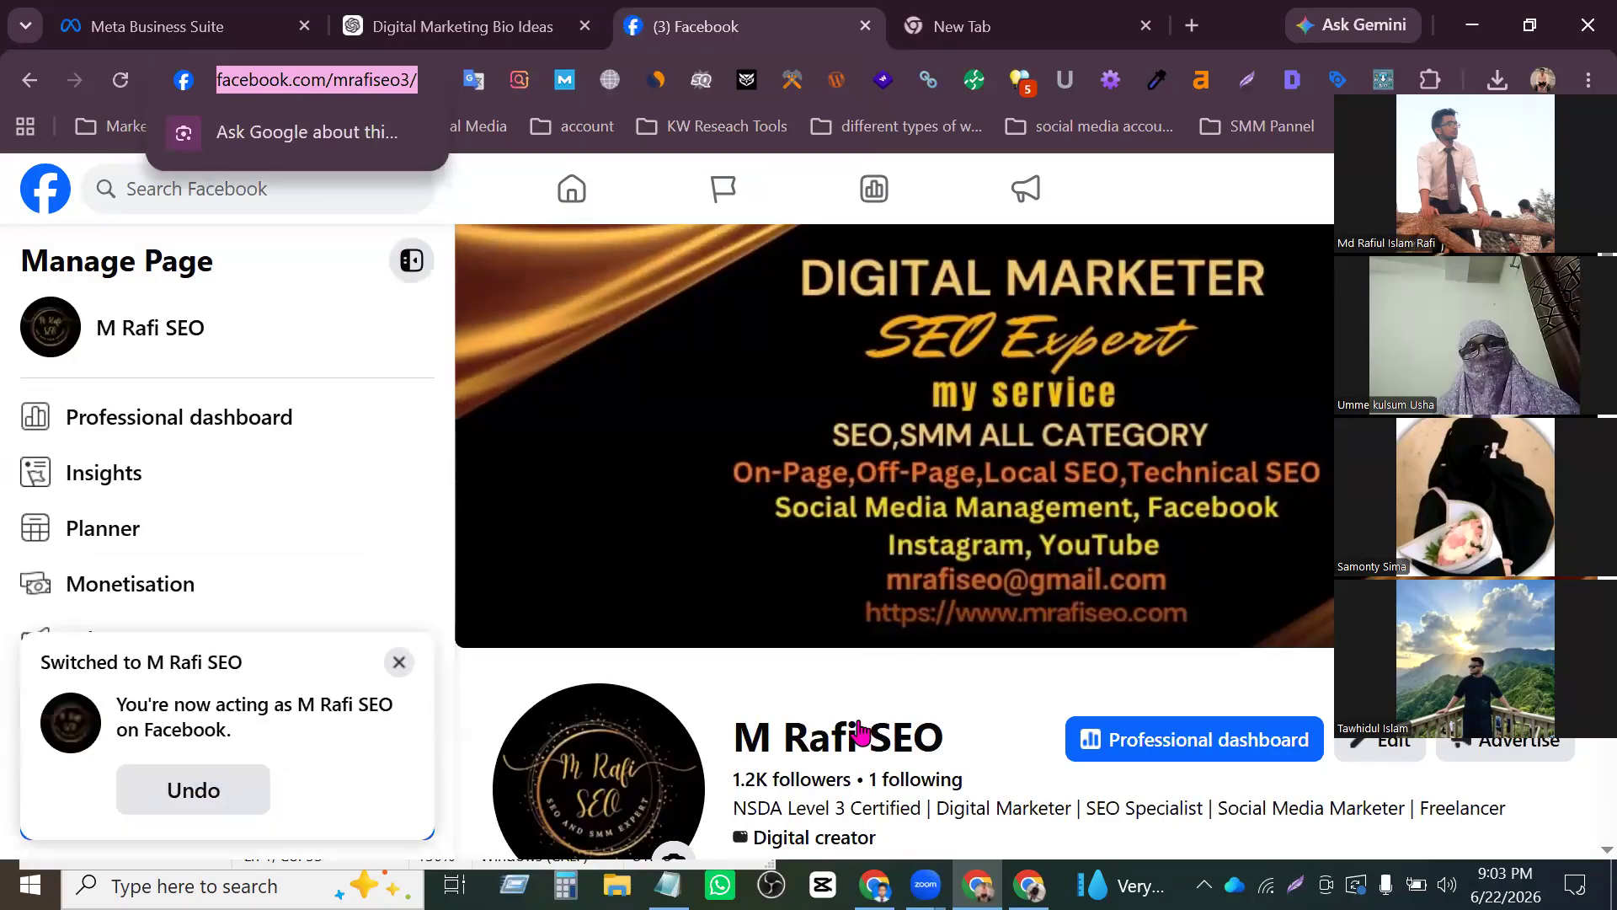
pyautogui.hotkey('alt', 'Tab')
pyautogui.click(655, 71)
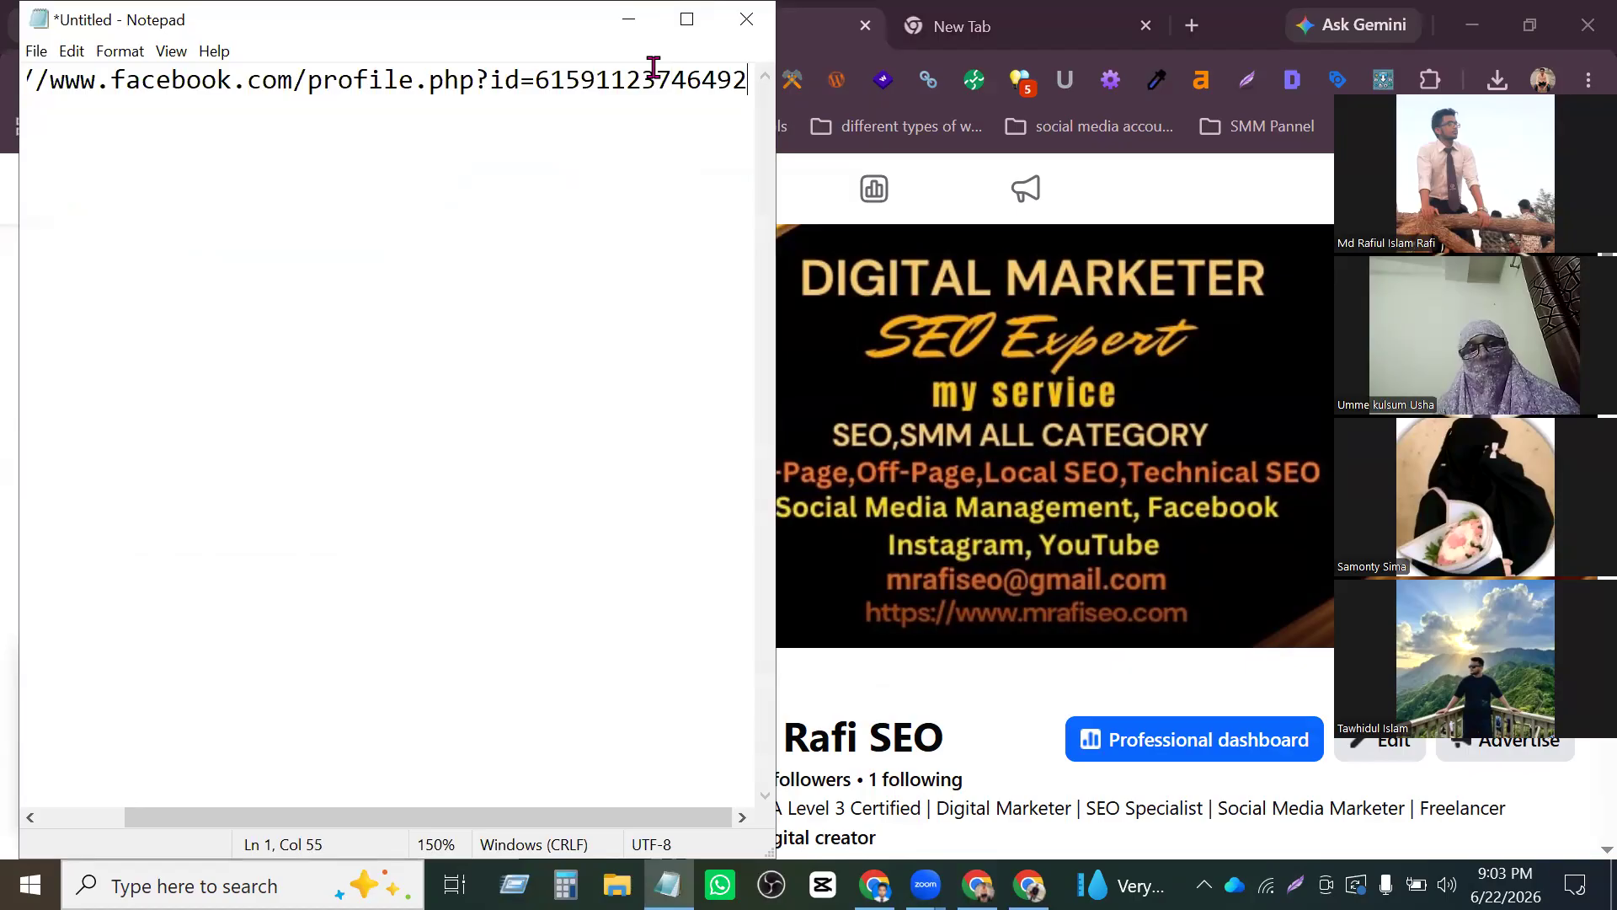
pyautogui.press('Return')
pyautogui.hotkey('ctrl', 'v')
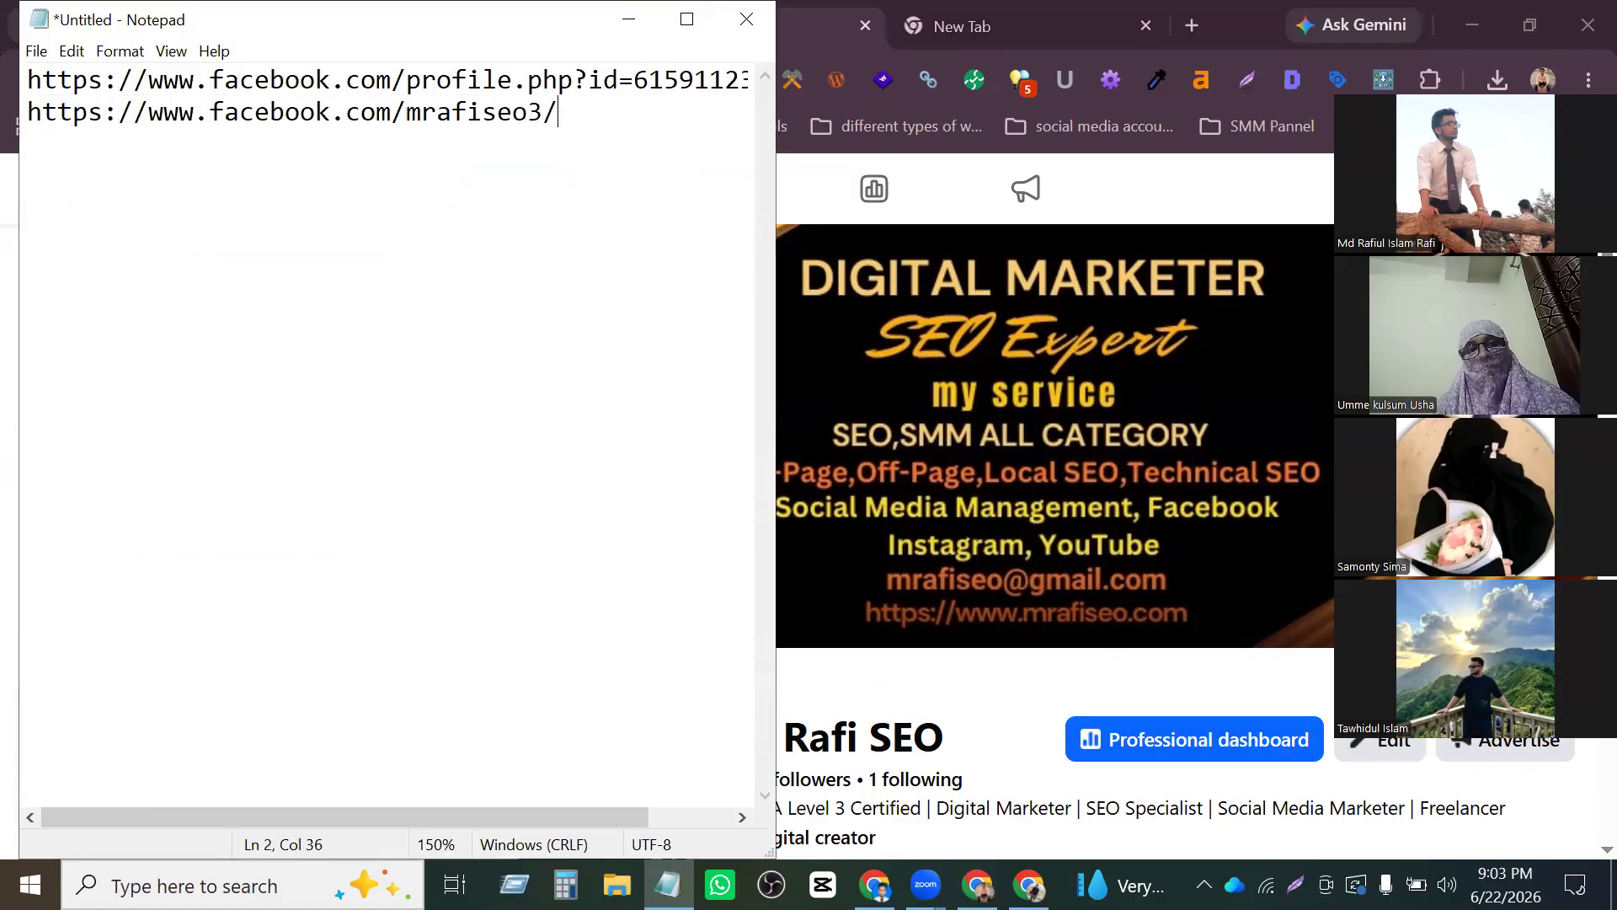
# - Compare the endings of the two Page addresses in the note: the numeric profile ID versus the custom username
pyautogui.scroll(1, 571, 118)
pyautogui.scroll(-4, 569, 143)
pyautogui.scroll(1, 569, 155)
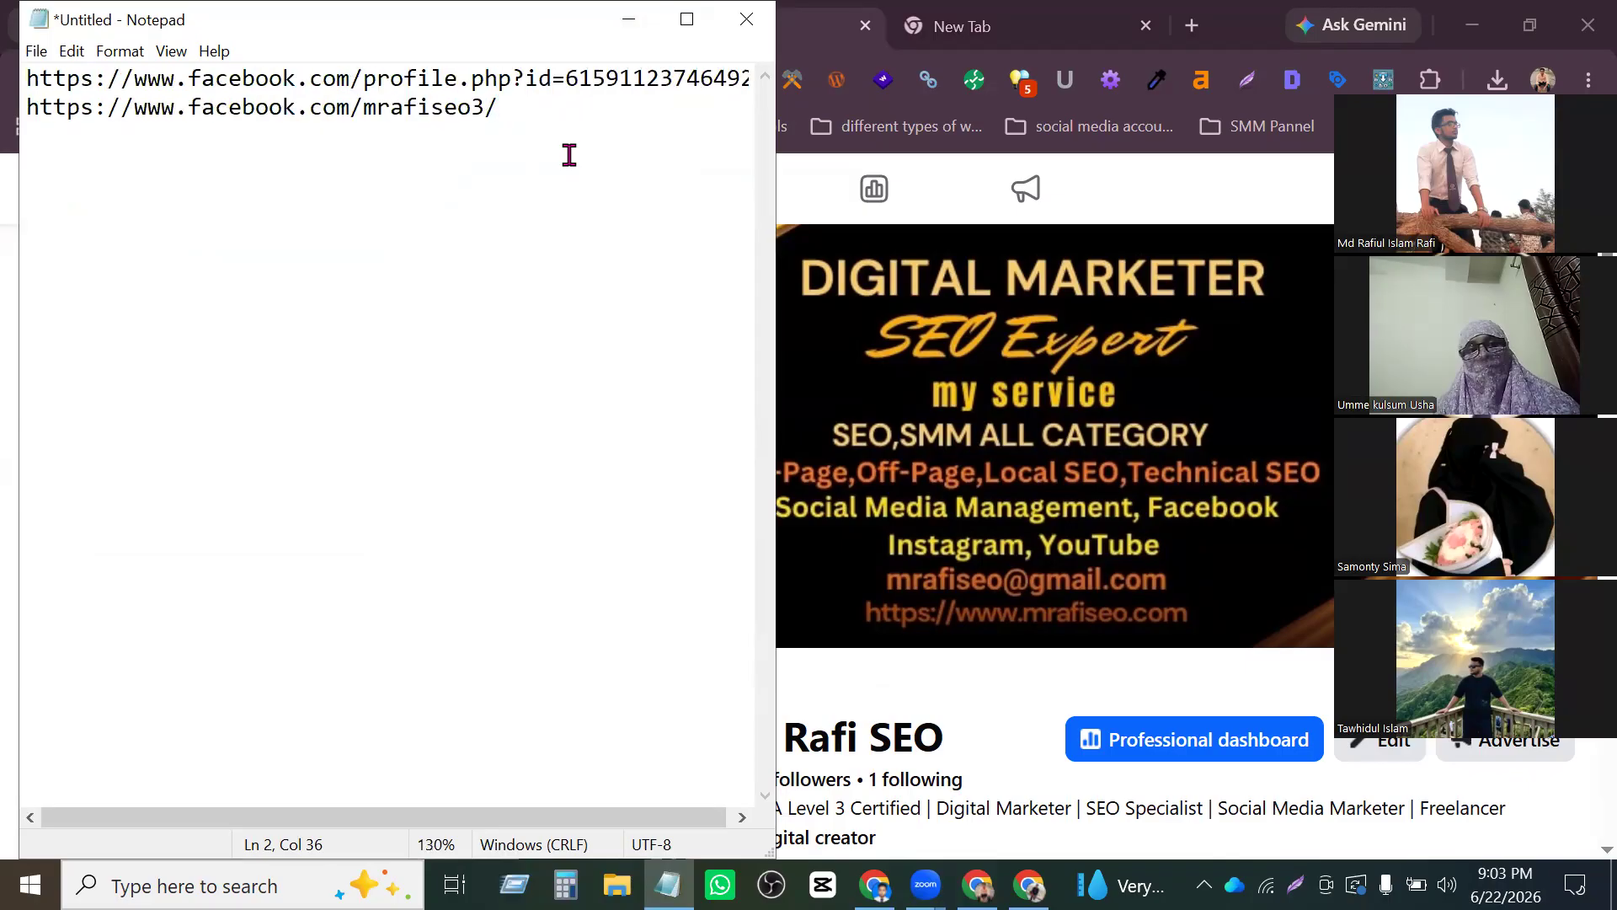
pyautogui.moveTo(537, 37); pyautogui.dragTo(648, 25)
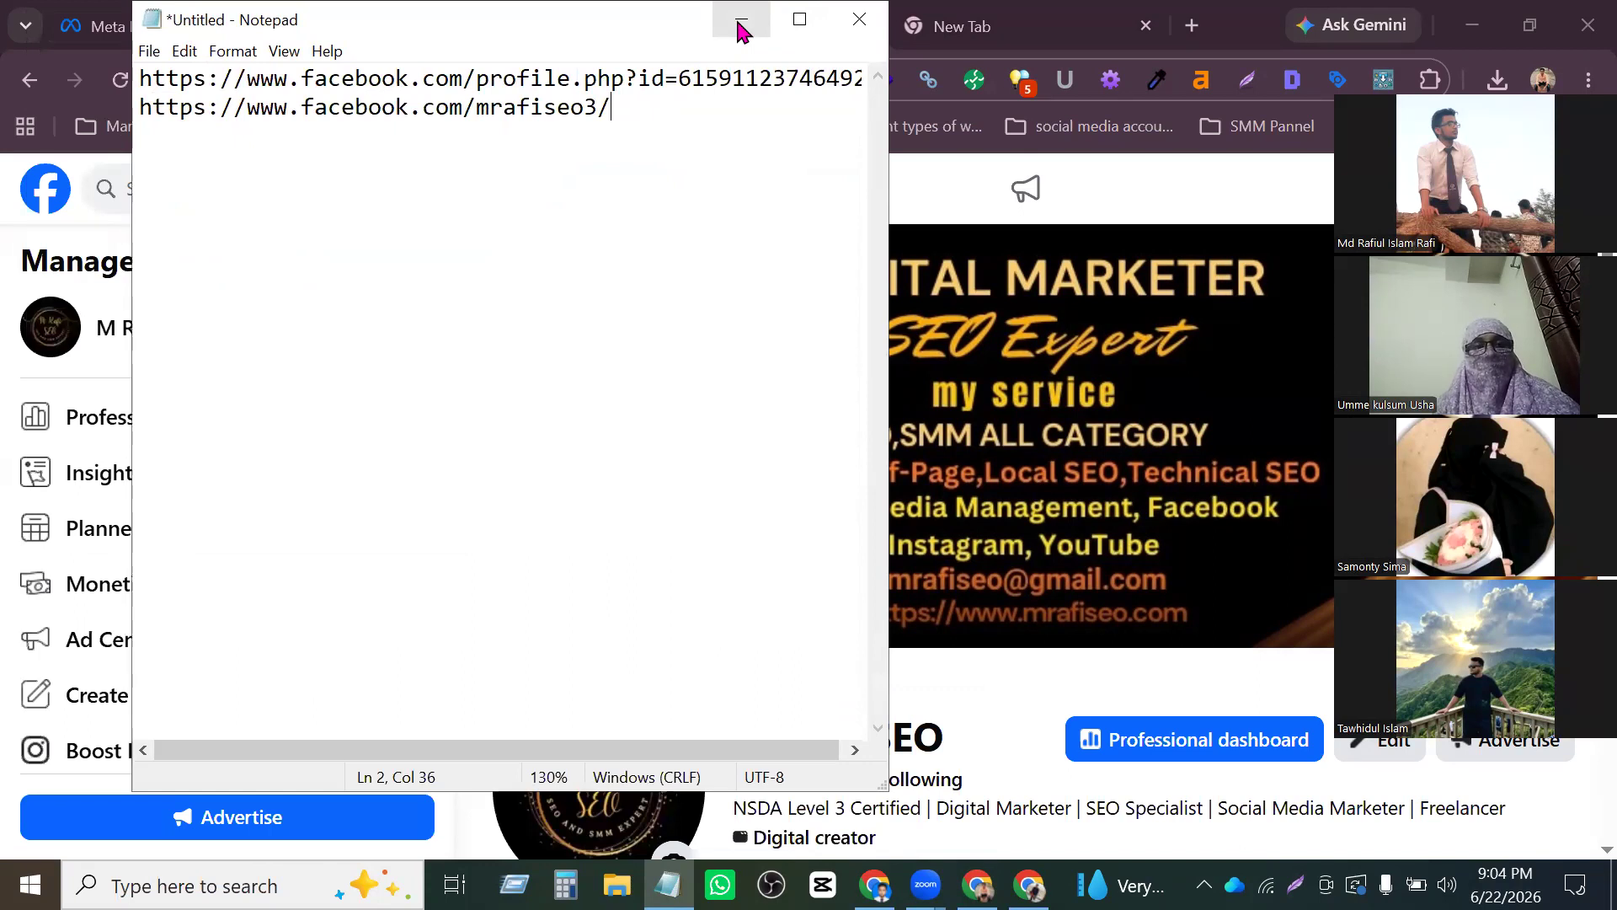
pyautogui.moveTo(635, 109); pyautogui.dragTo(139, 108)
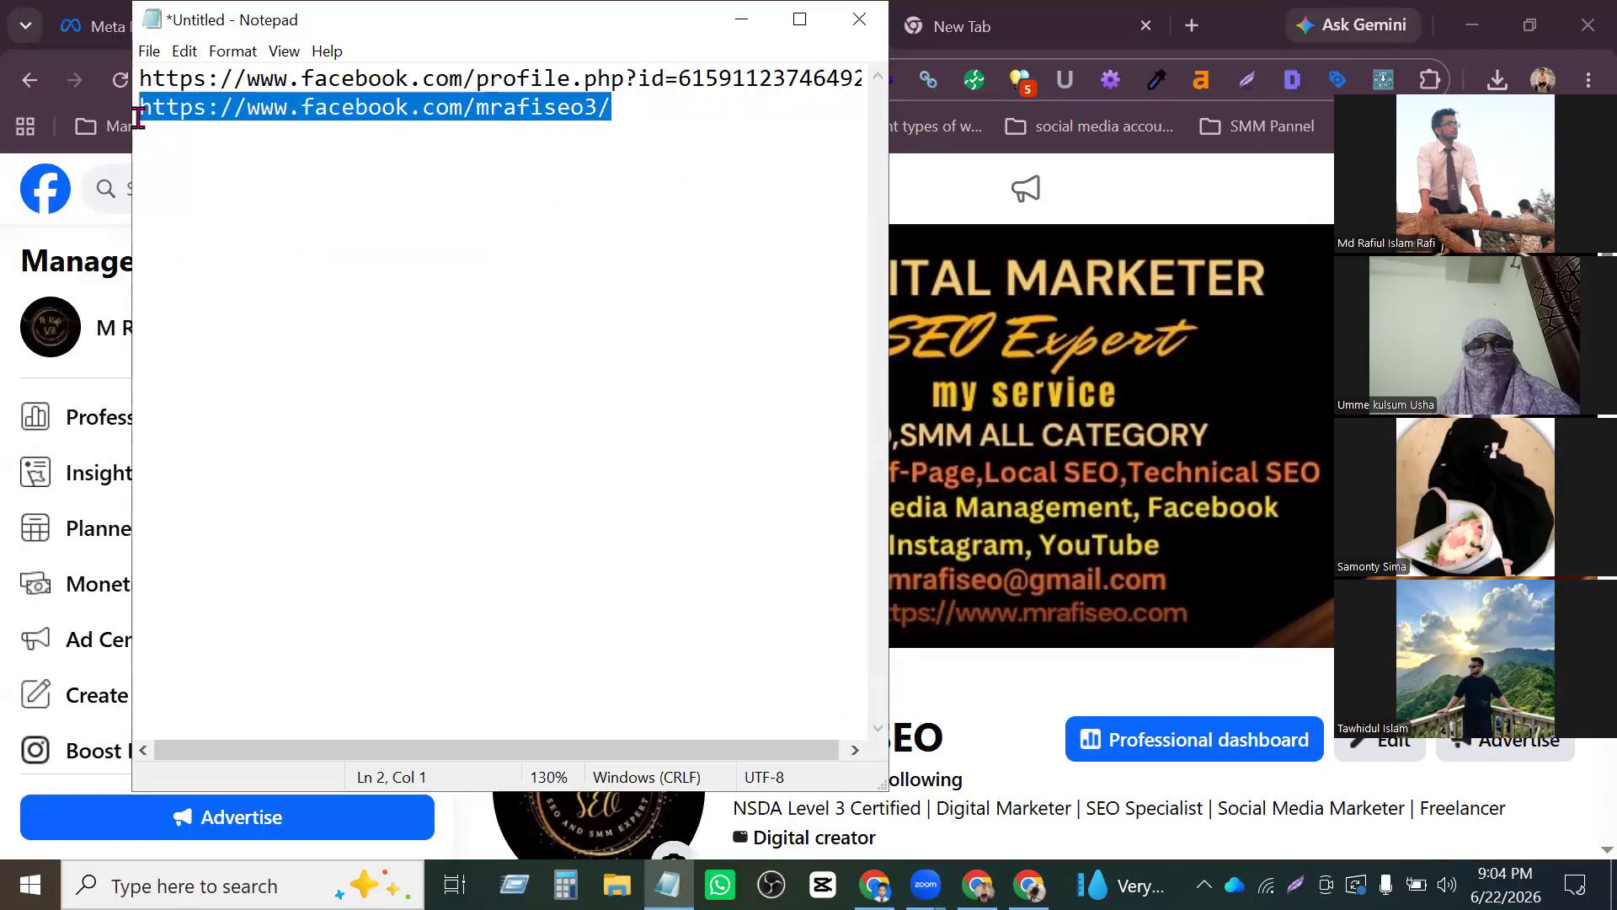
pyautogui.click(398, 107)
pyautogui.moveTo(516, 77); pyautogui.dragTo(645, 77)
pyautogui.click(584, 81)
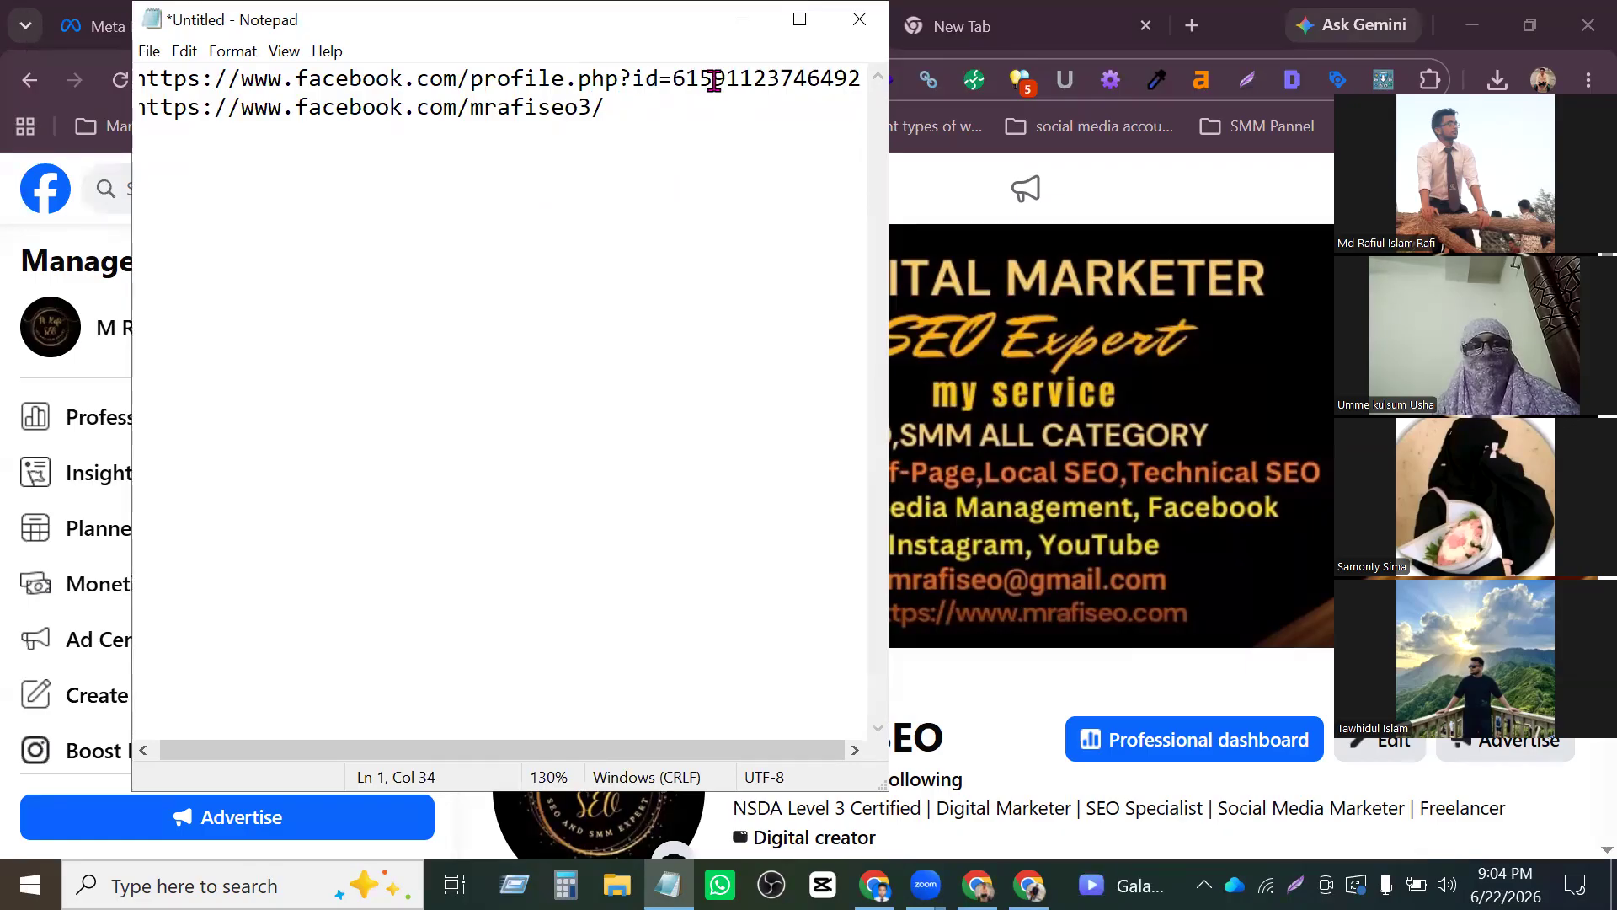
pyautogui.moveTo(581, 86); pyautogui.dragTo(782, 89)
pyautogui.click(539, 99)
pyautogui.moveTo(579, 78)
pyautogui.mouseDown()
pyautogui.moveTo(739, 80)
pyautogui.moveTo(562, 81)
pyautogui.mouseUp()
pyautogui.click(466, 107)
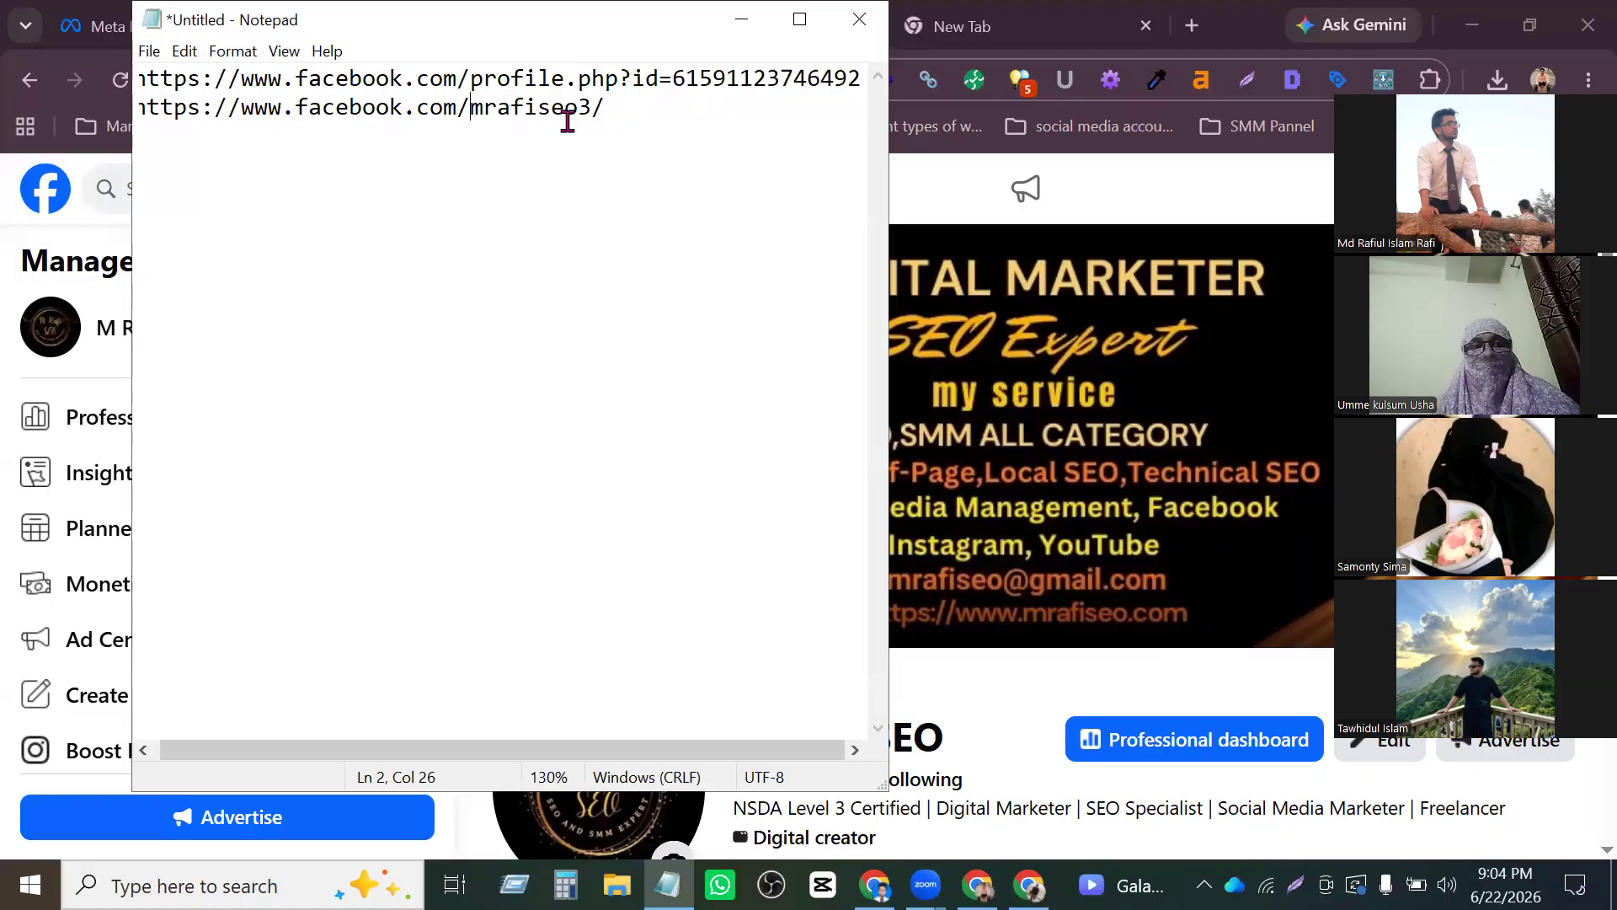
pyautogui.scroll(-2, 1101, 404)
pyautogui.hscroll(-1, 688, 235)
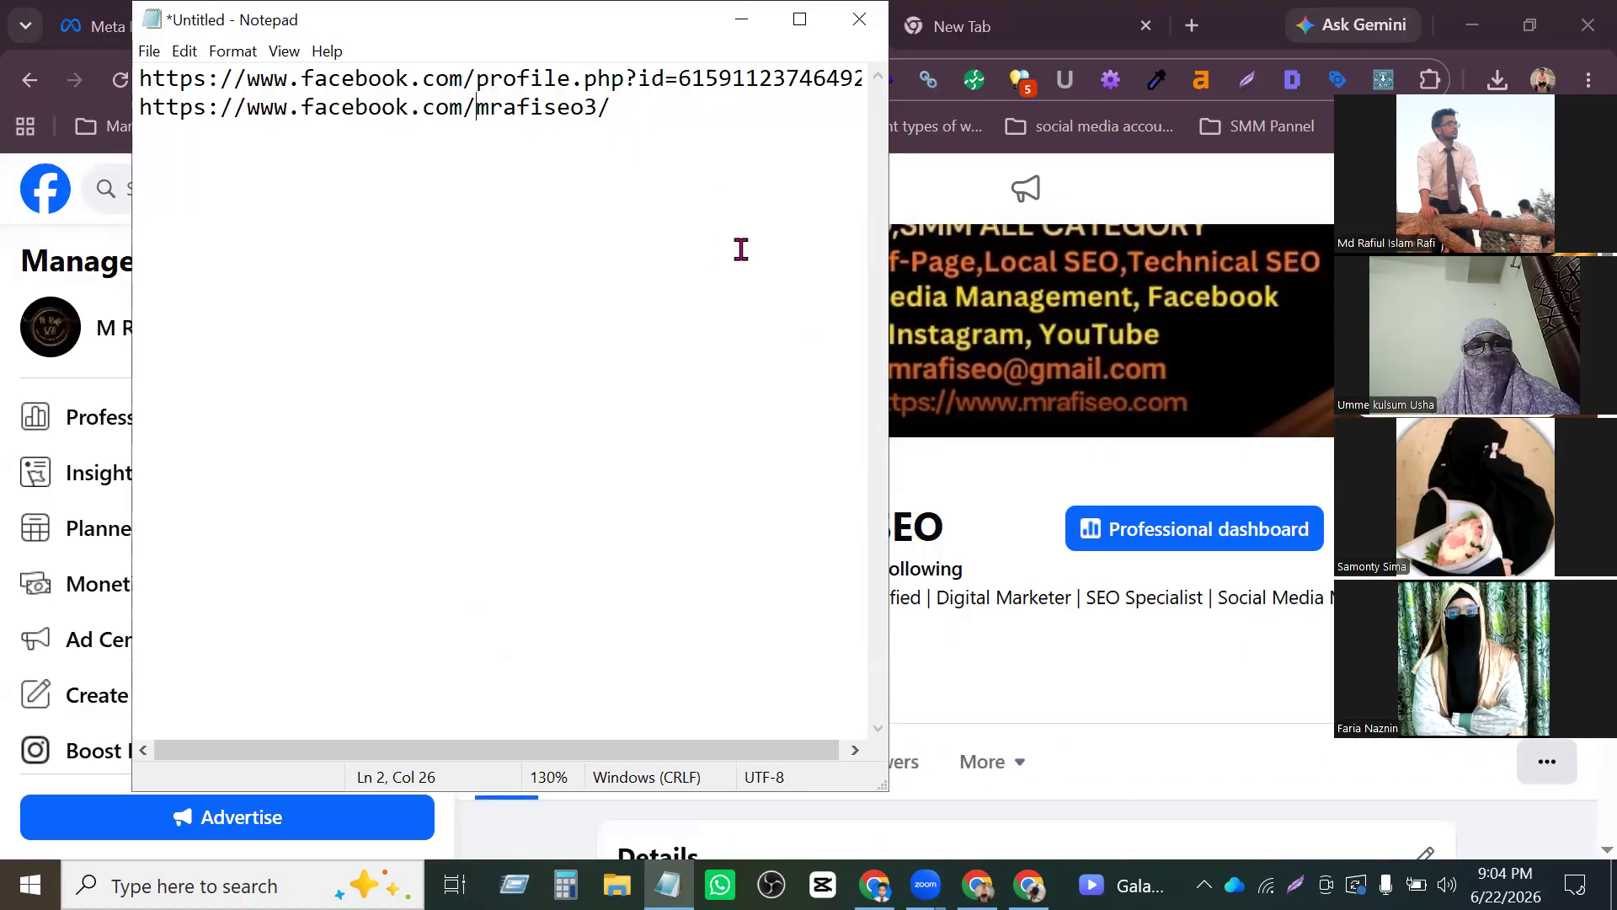
pyautogui.scroll(2, 1319, 371)
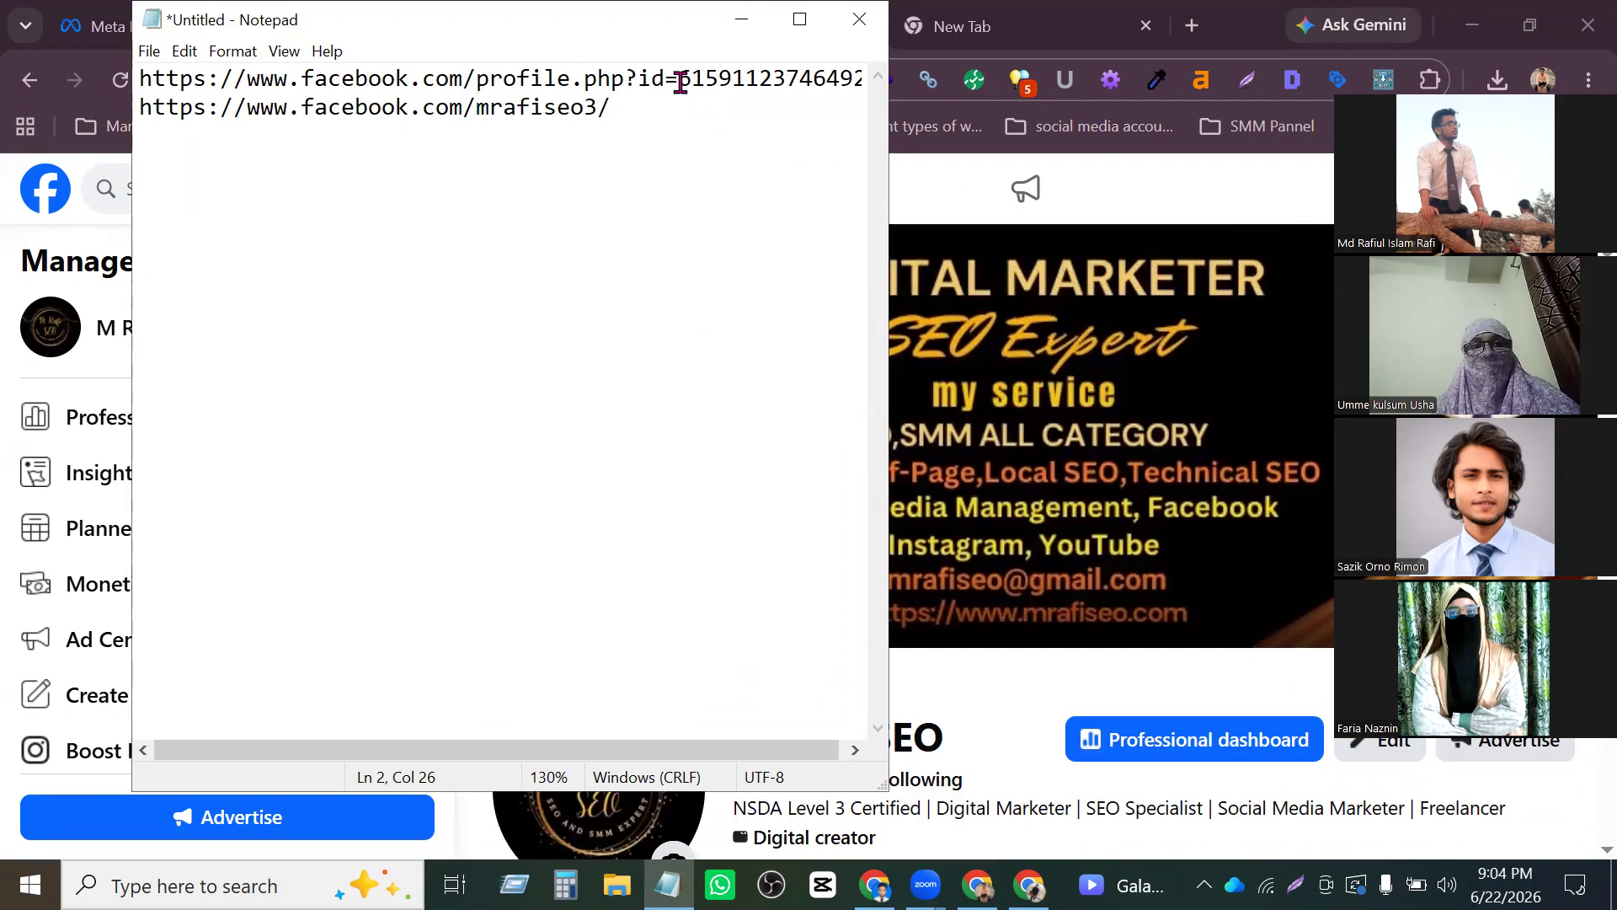
# - Minimise the note and switch back to the Digital Marketing Agency Page
pyautogui.click(742, 20)
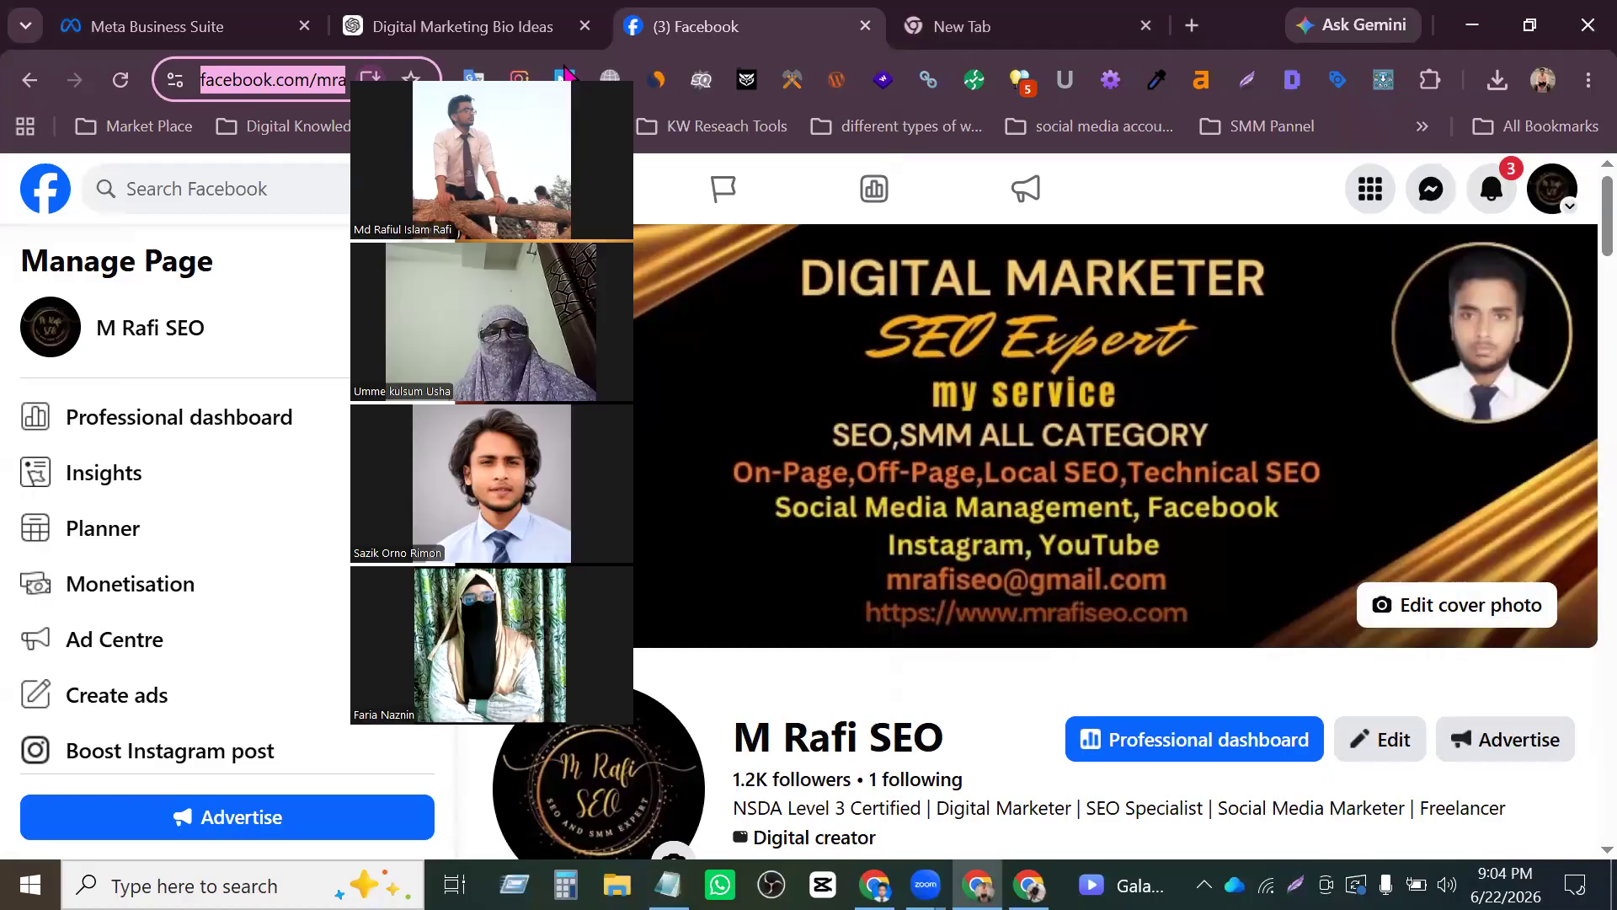
pyautogui.click(1552, 189)
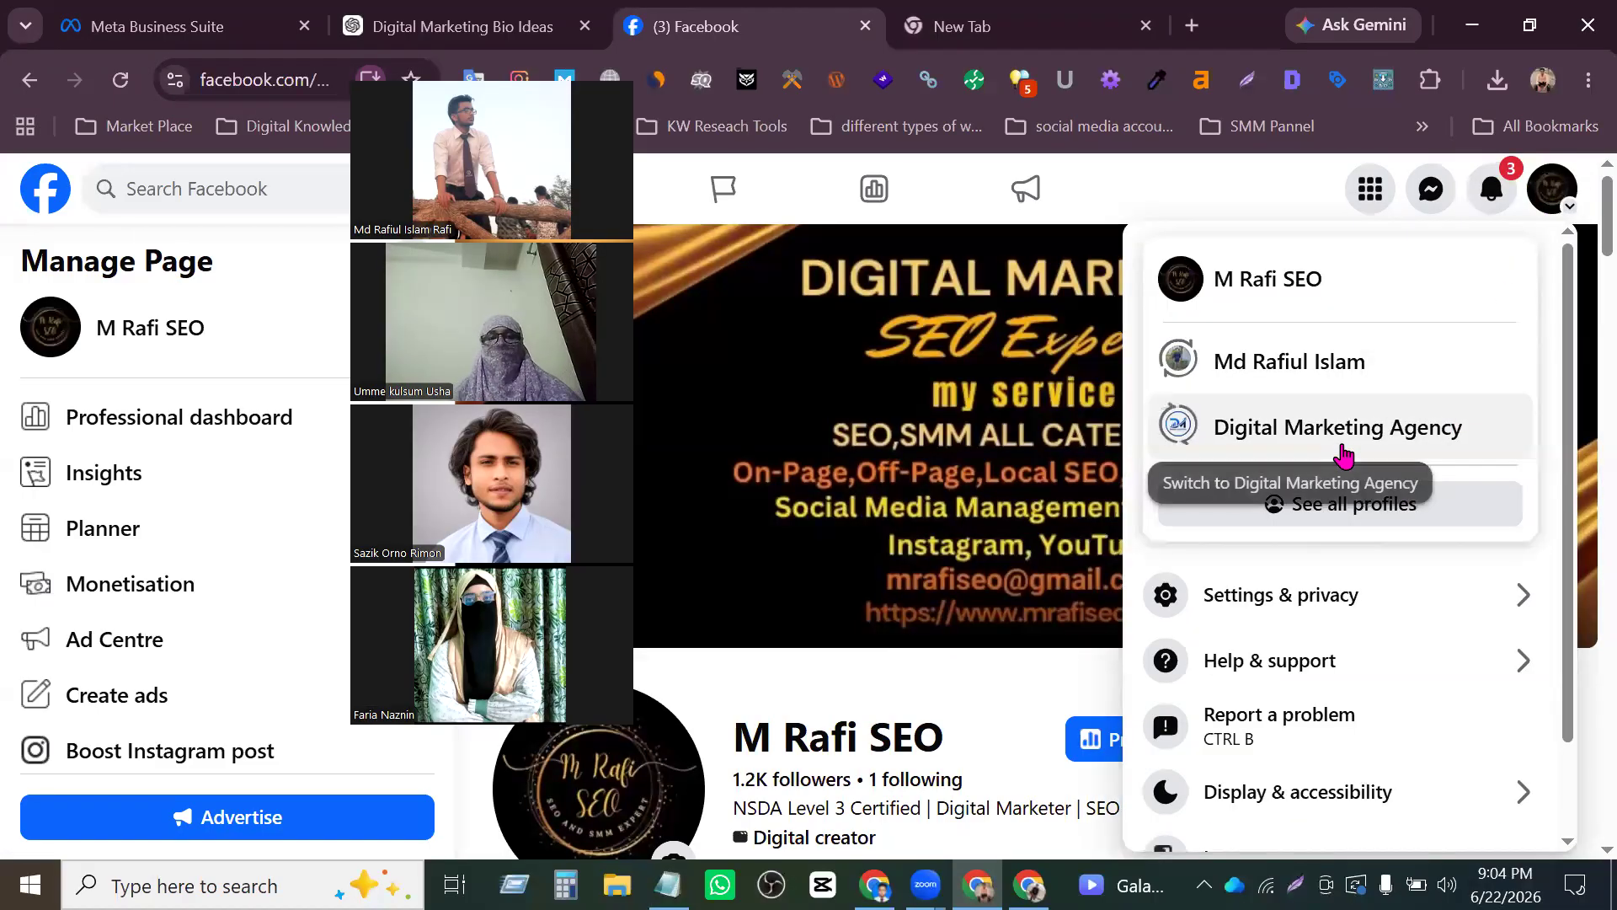
pyautogui.click(1343, 449)
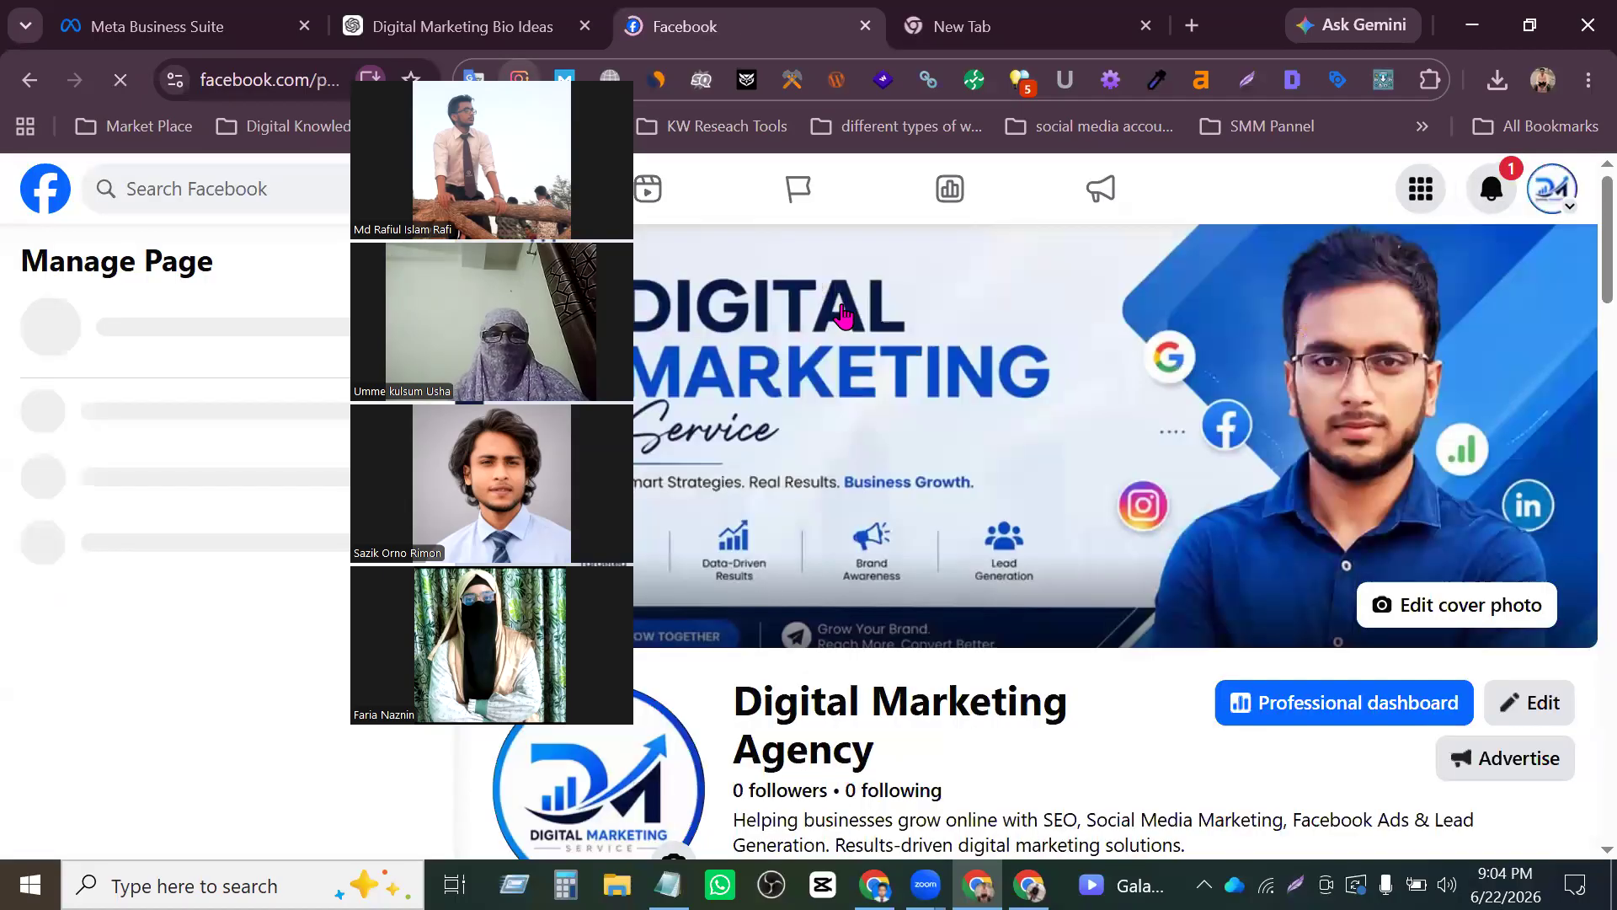
pyautogui.moveTo(520, 74); pyautogui.dragTo(264, 74)
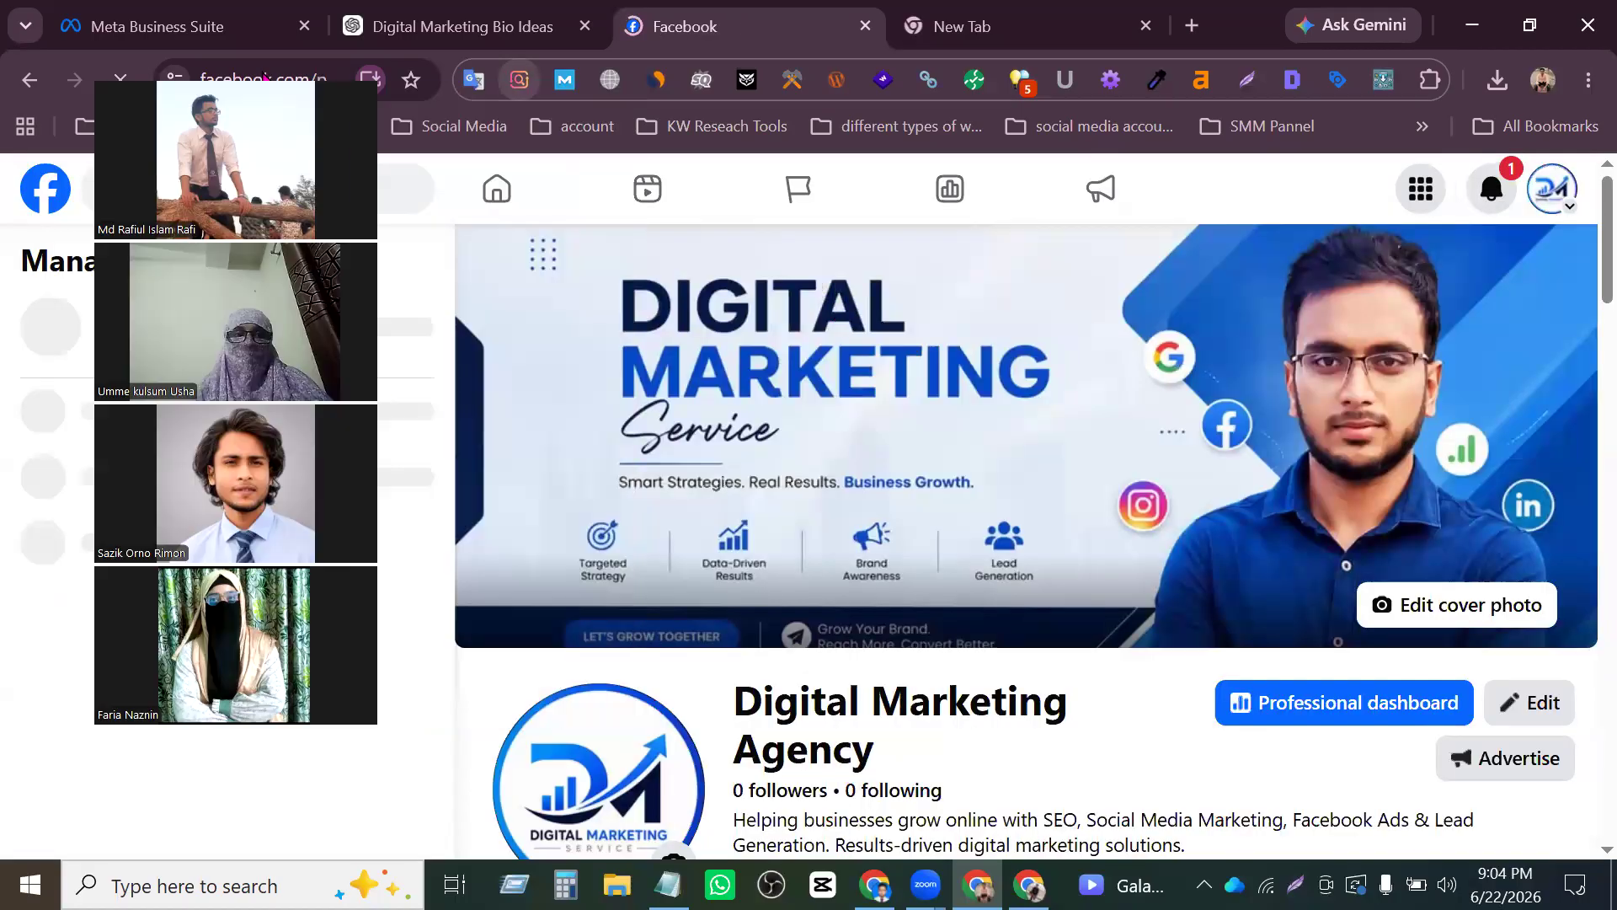
# - Open the Page setup settings for the Digital Marketing Agency Page
pyautogui.click(1553, 189)
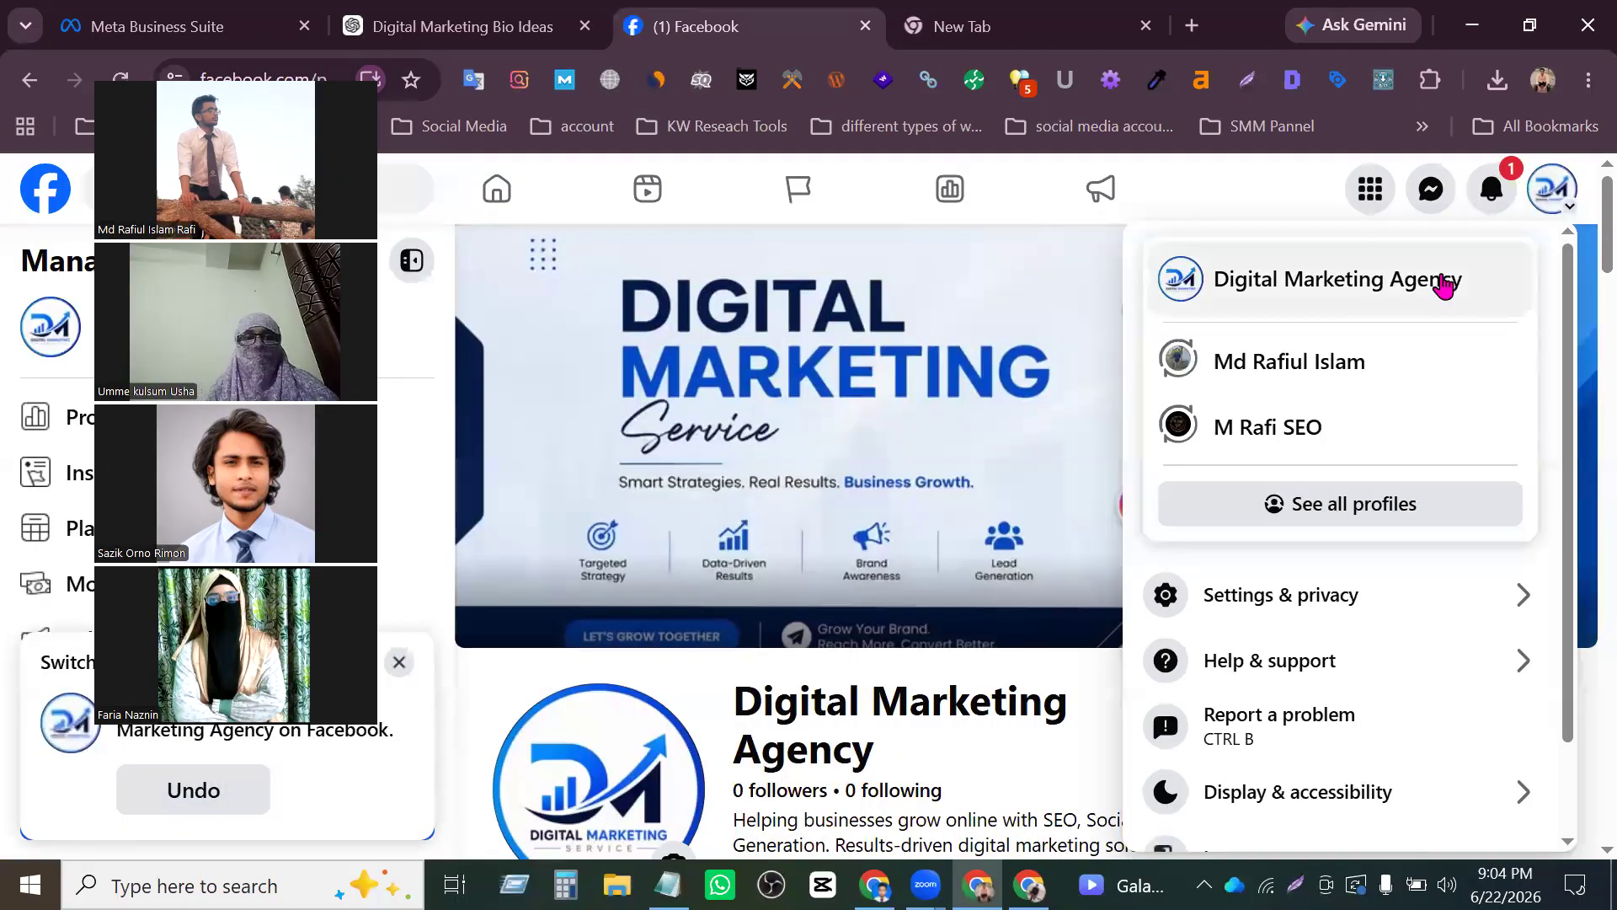
pyautogui.click(1375, 592)
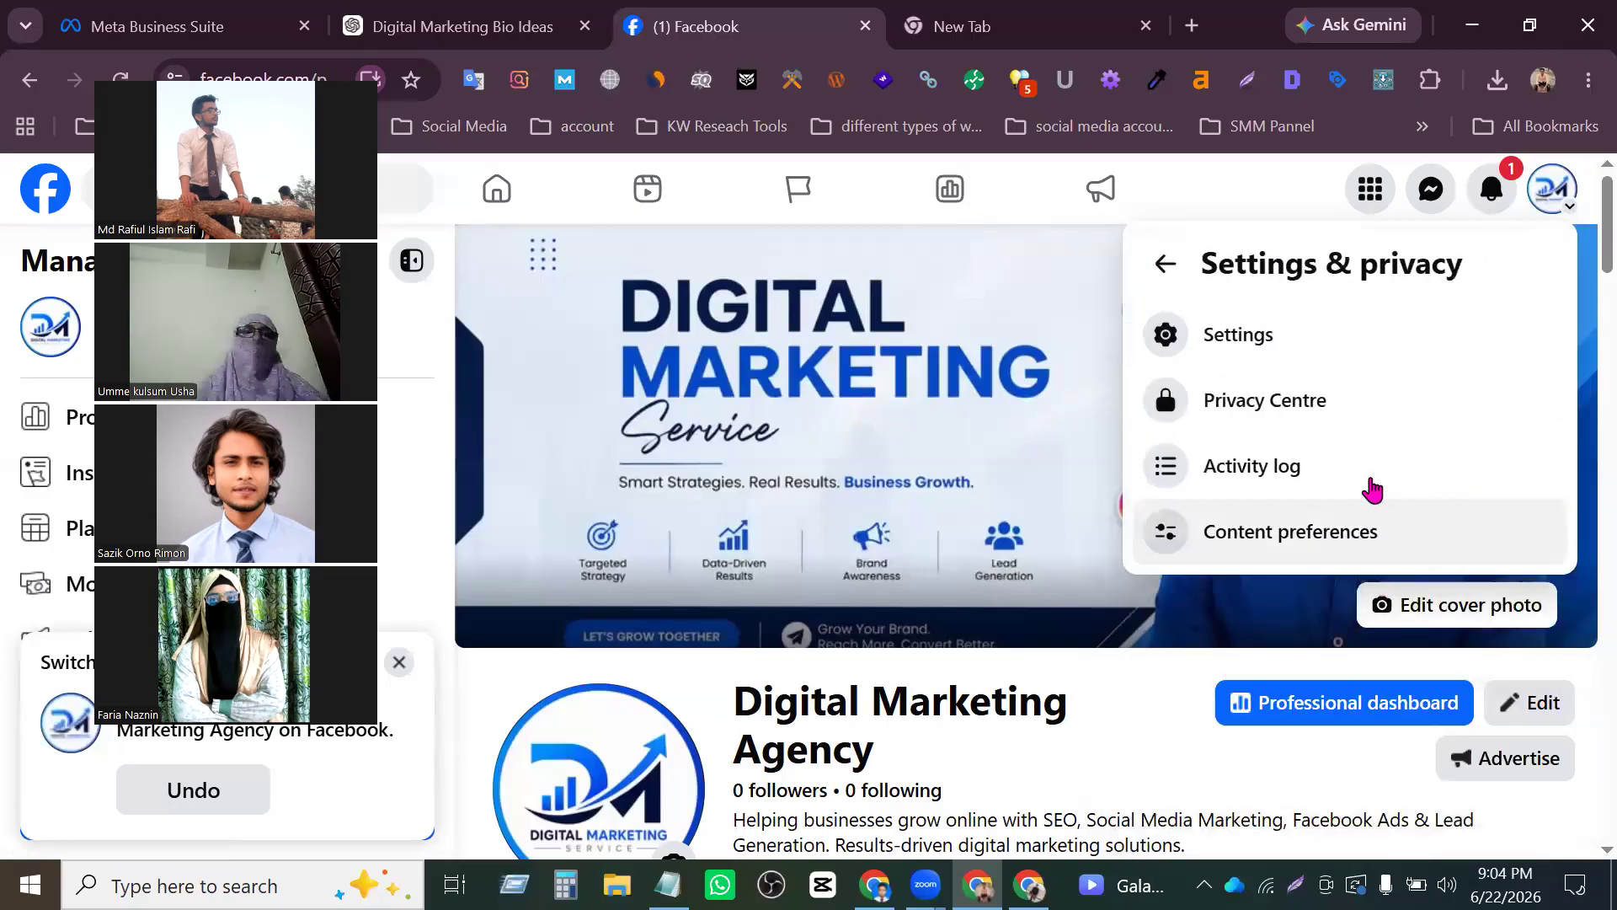
pyautogui.click(1336, 349)
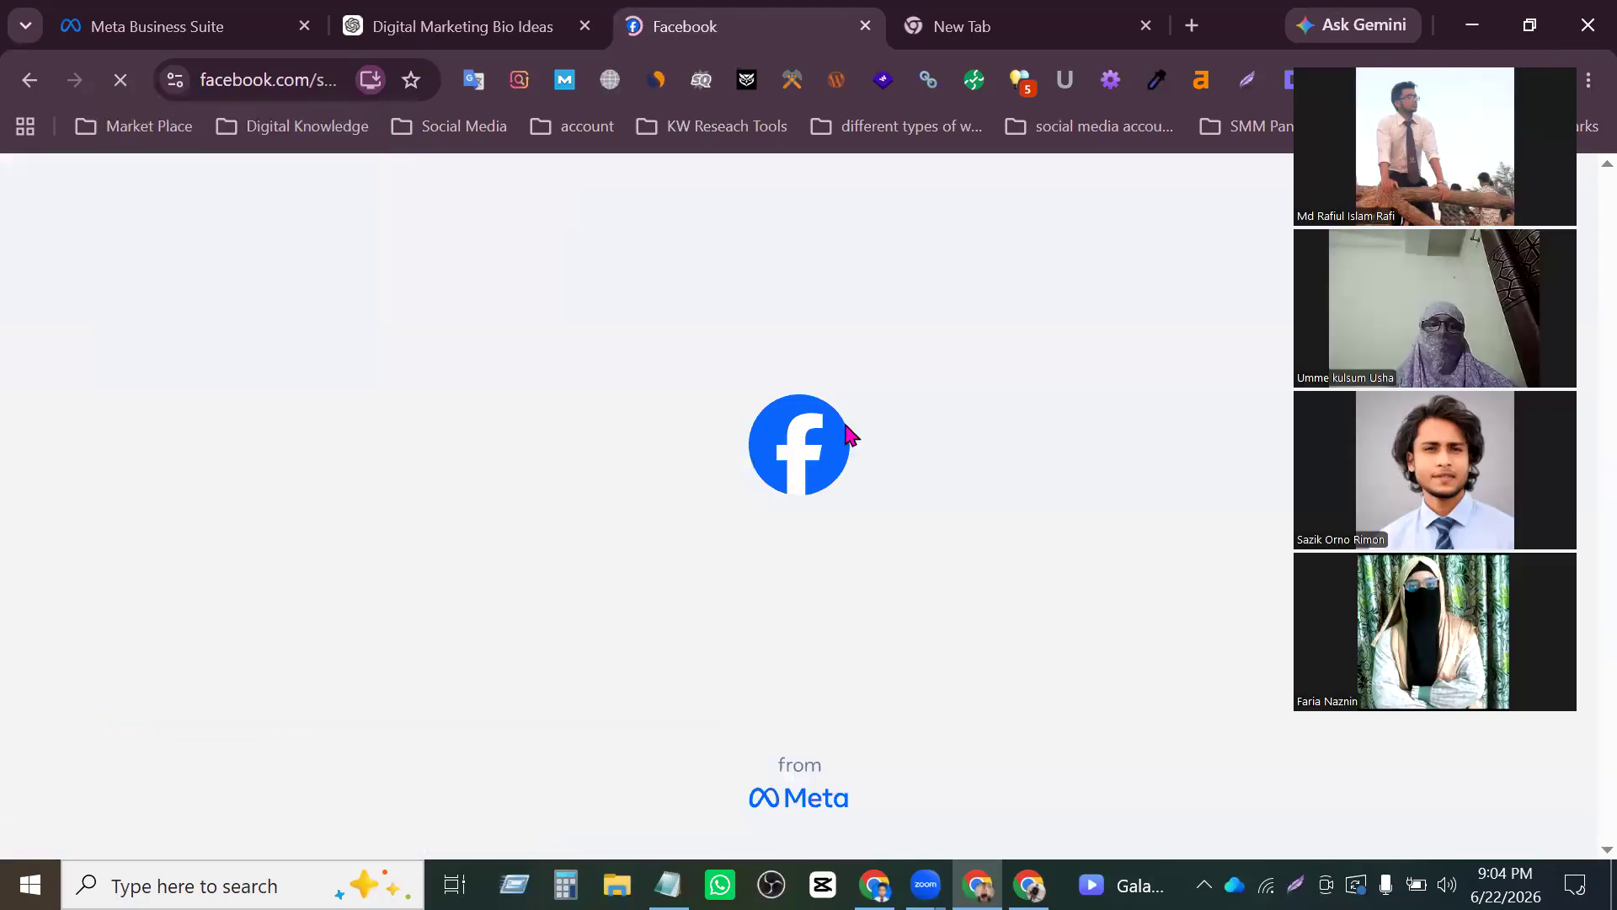
pyautogui.scroll(-2, 262, 606)
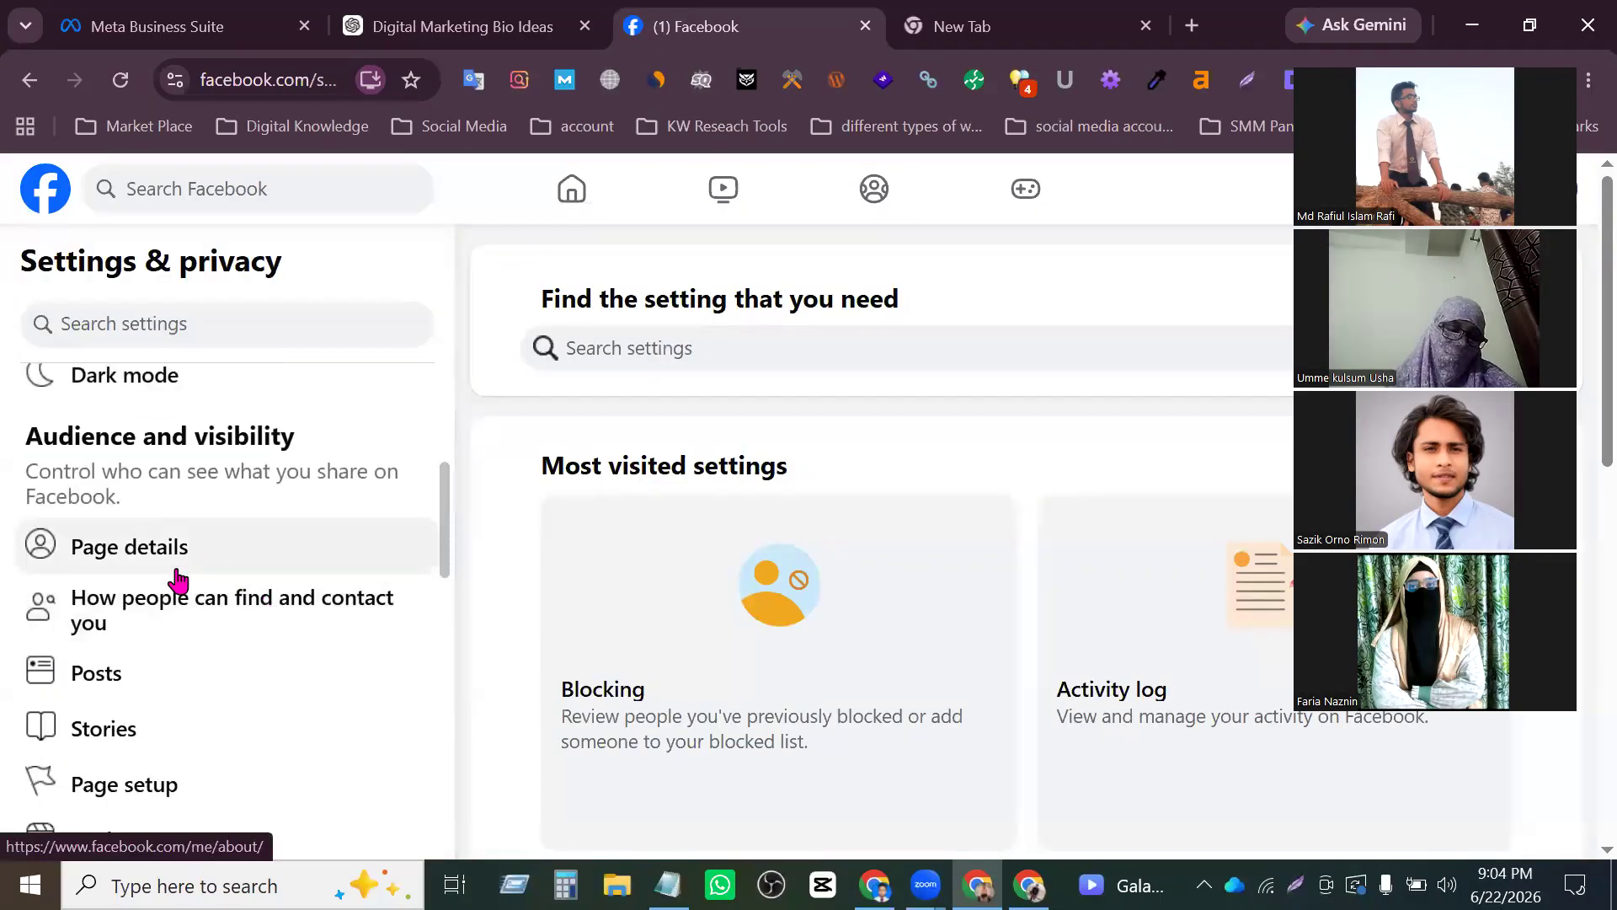
pyautogui.scroll(-2, 131, 792)
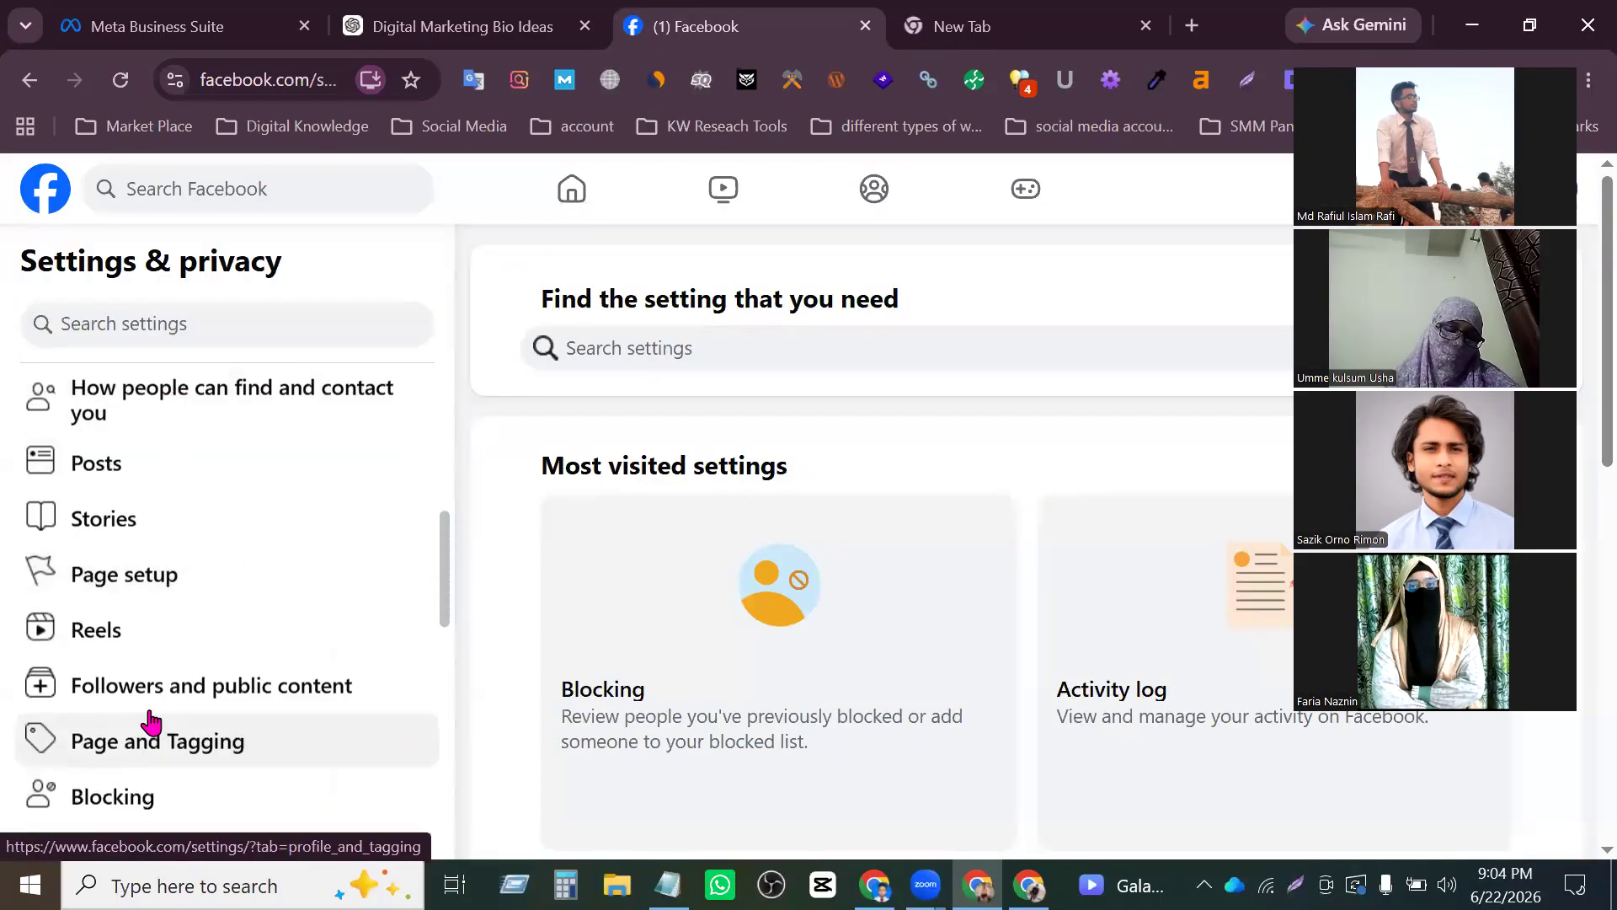
pyautogui.click(169, 571)
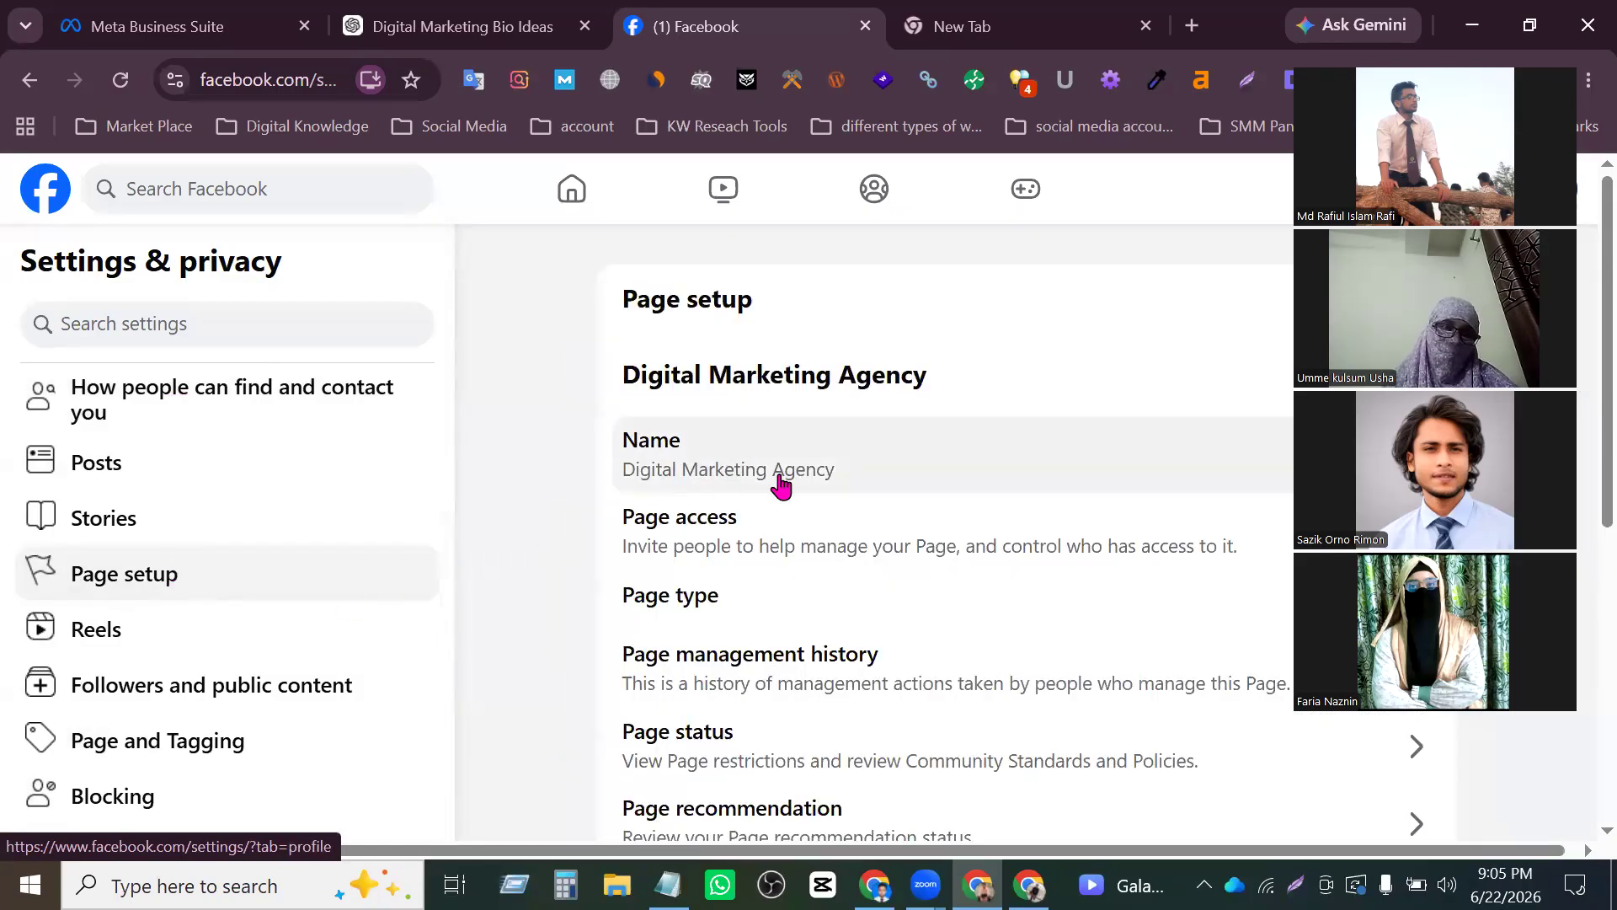
# - Bring up the general Page settings and open the Page's username for editing
pyautogui.click(788, 472)
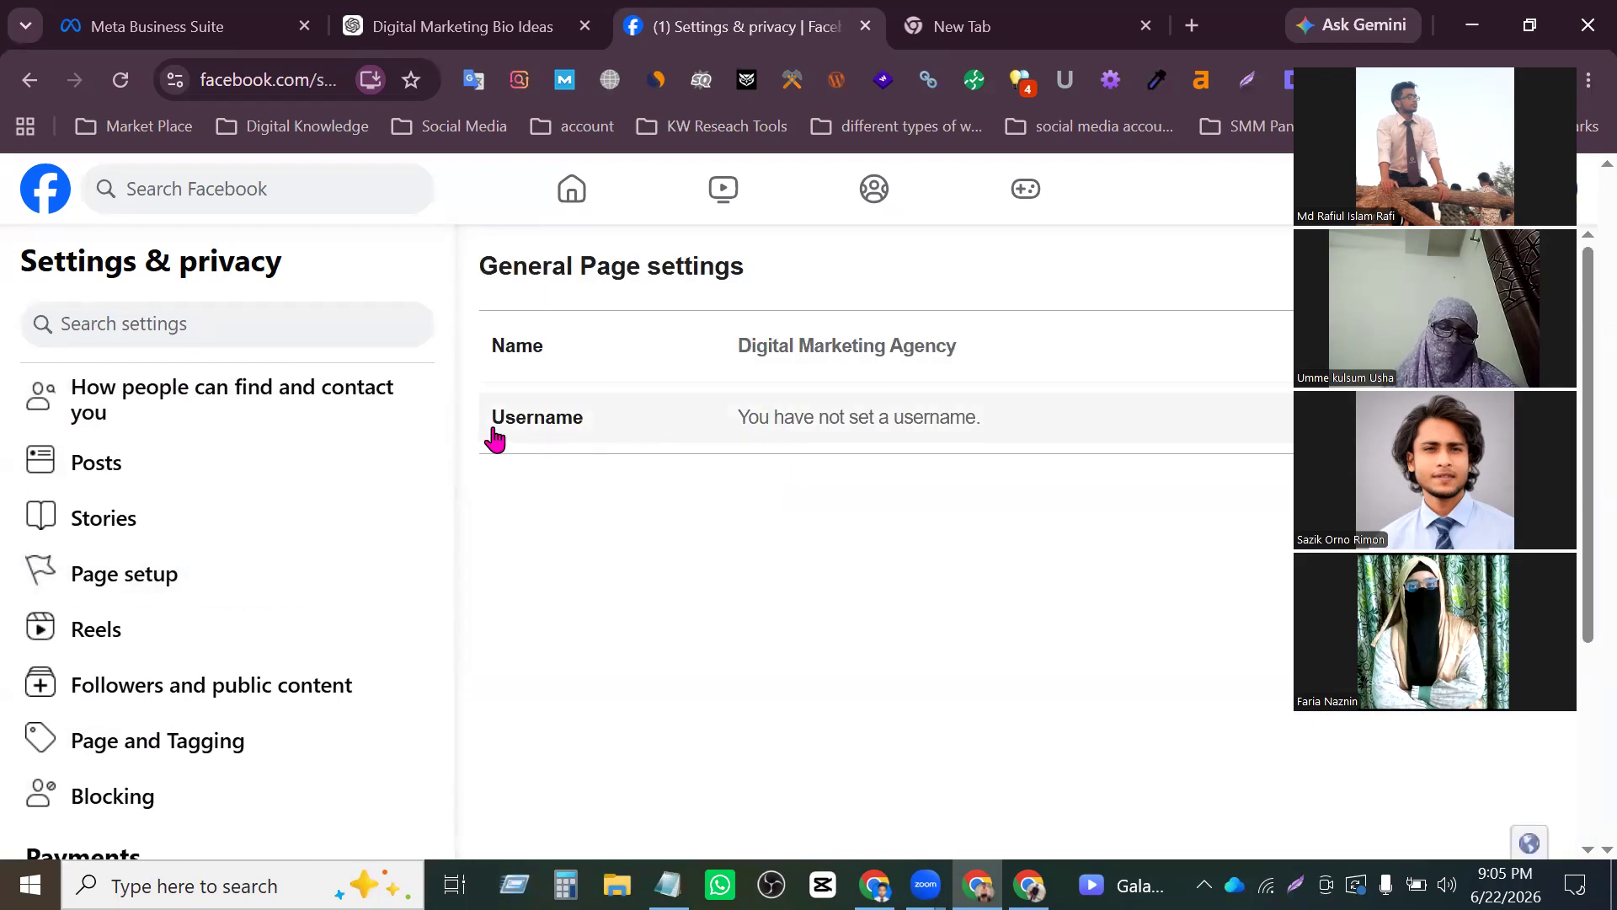
pyautogui.click(907, 417)
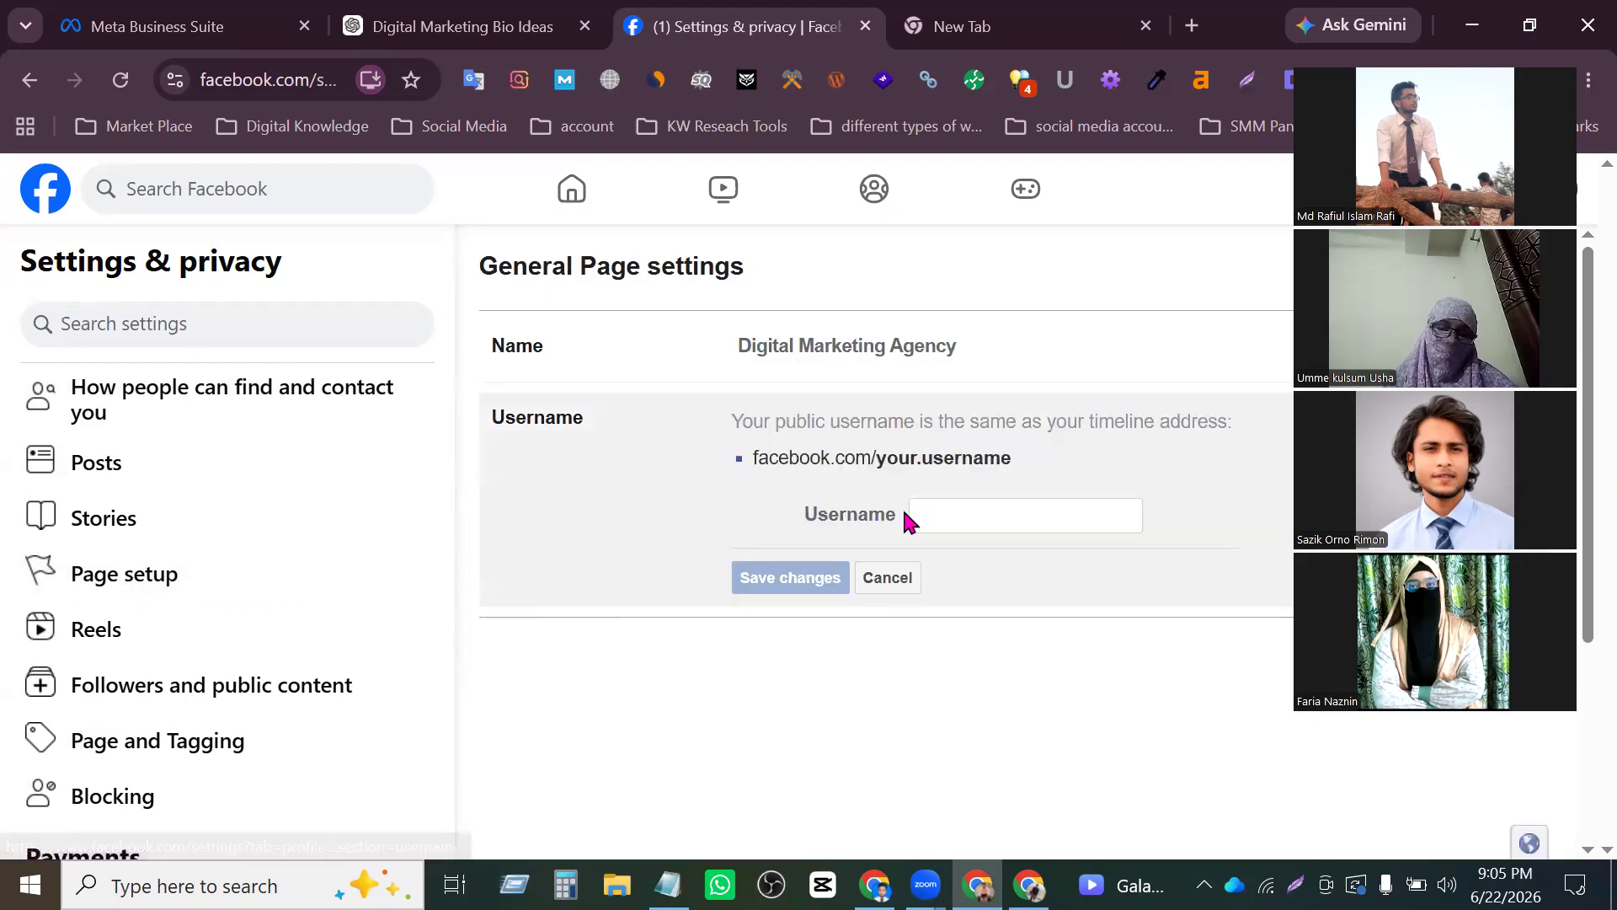
pyautogui.click(983, 528)
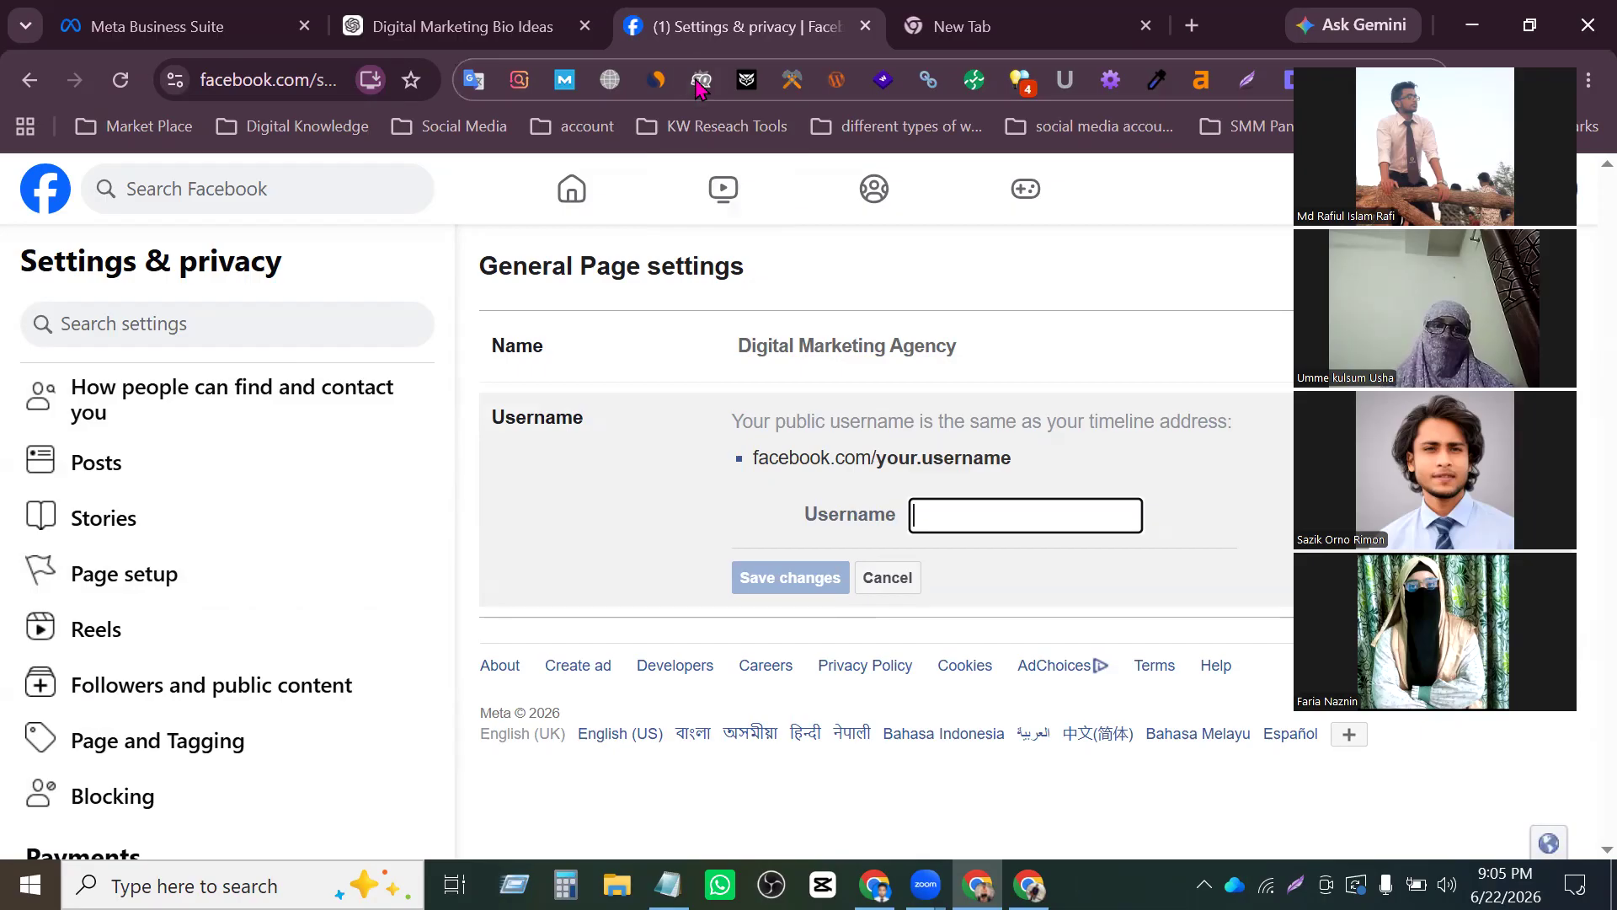
# - Close the Digital Marketing Bio Ideas browser tab and load facebook.com in the blank new tab
pyautogui.click(203, 22)
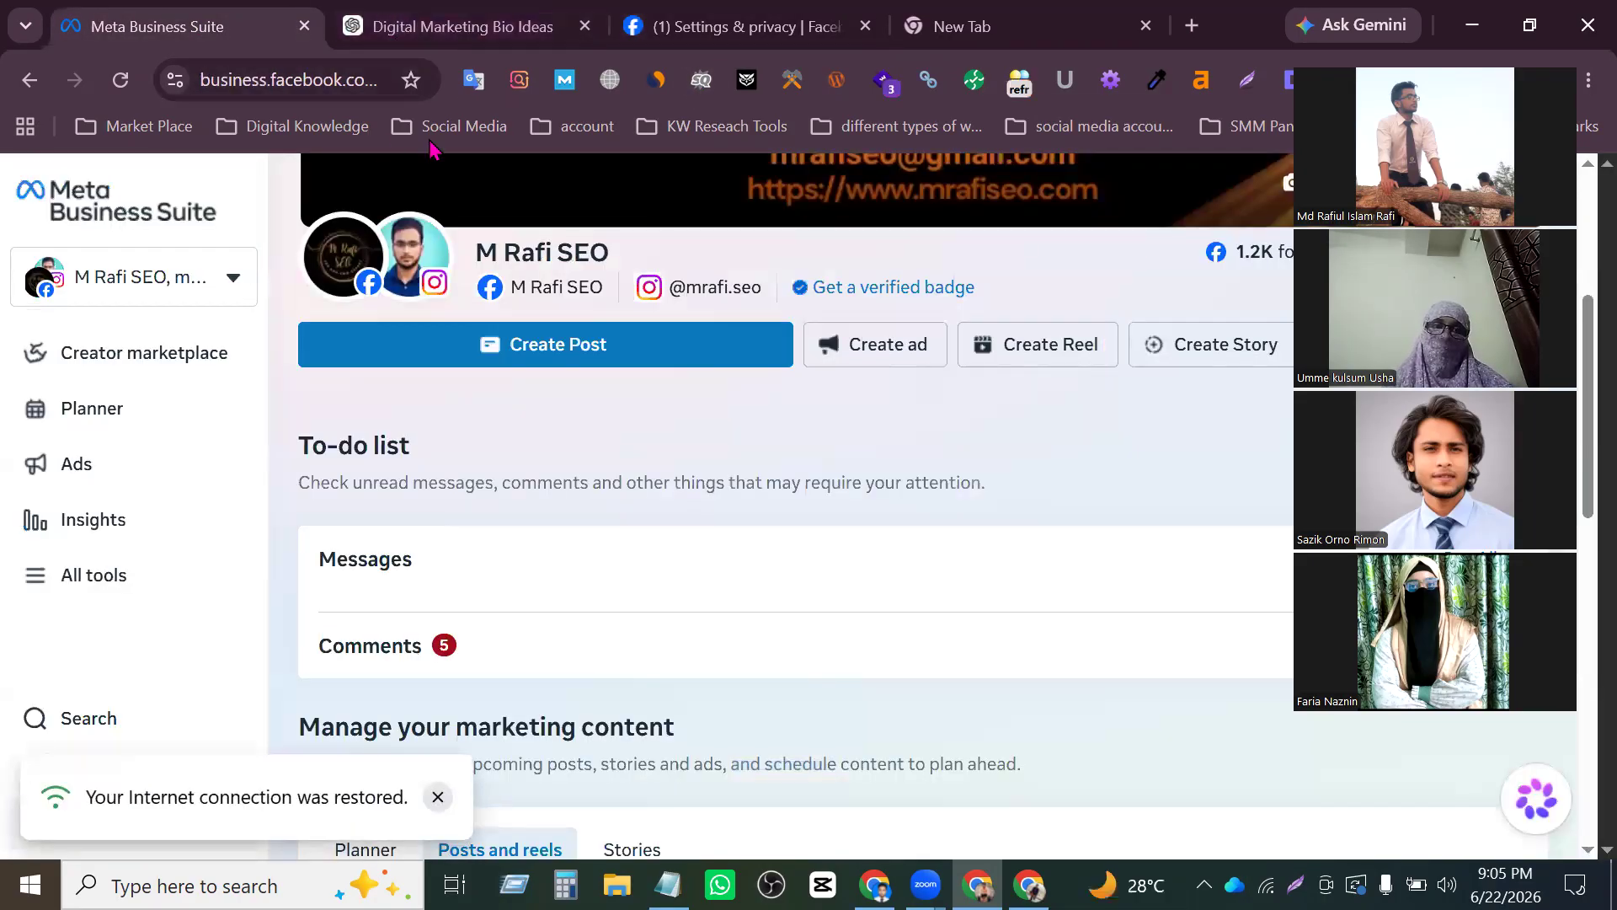
pyautogui.click(741, 26)
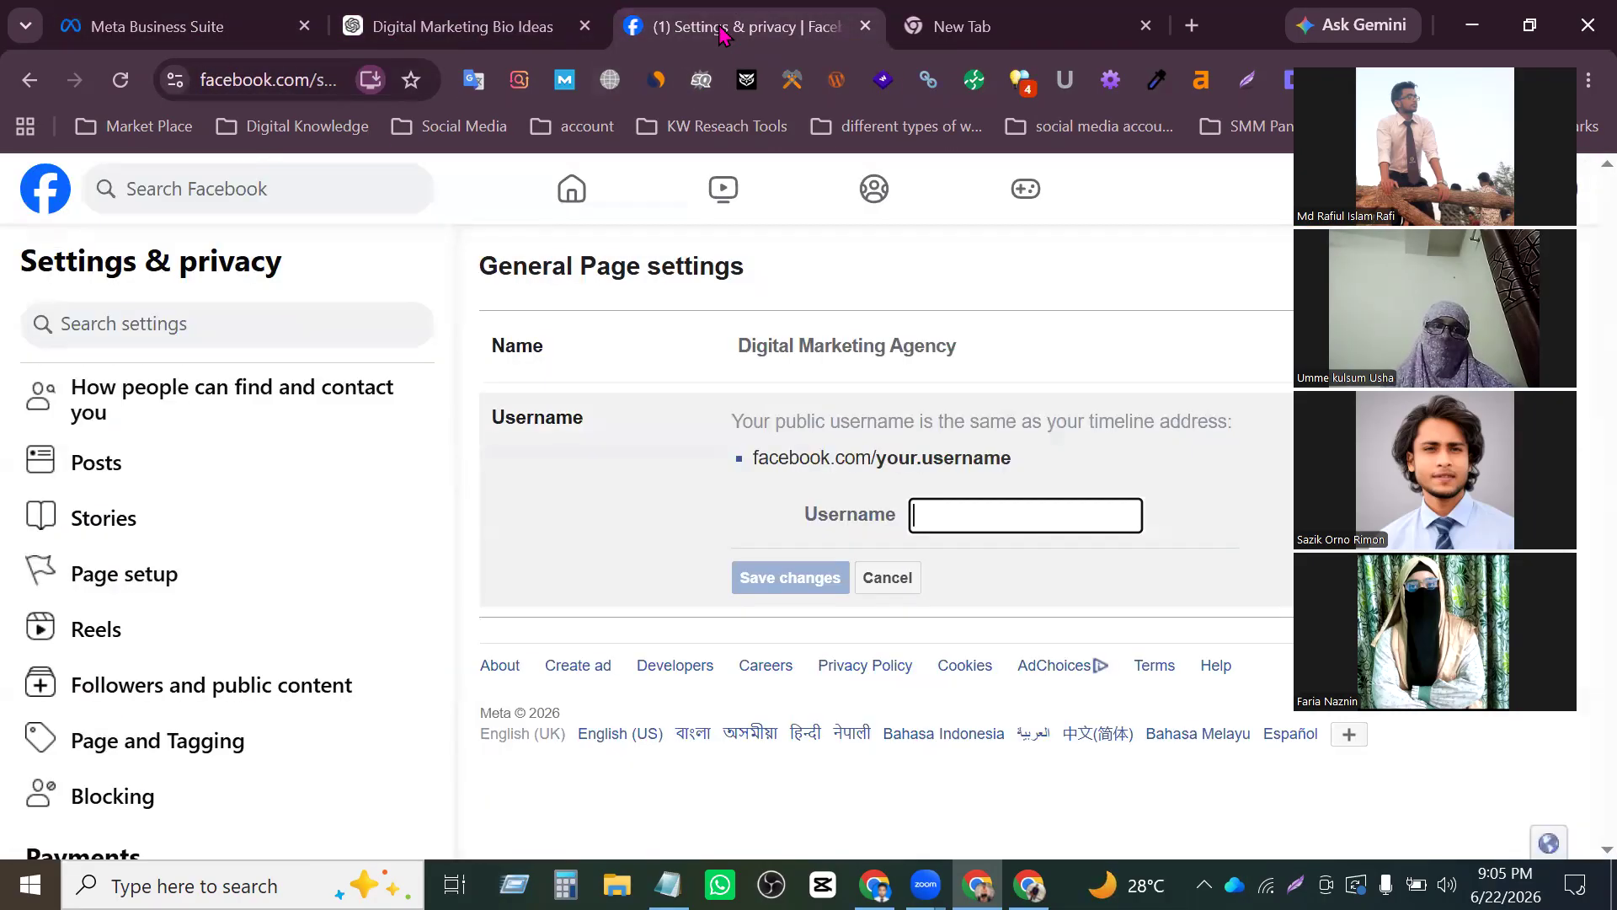
pyautogui.moveTo(834, 26); pyautogui.dragTo(539, 34)
pyautogui.middleClick(747, 19)
pyautogui.moveTo(777, 30); pyautogui.dragTo(534, 18)
pyautogui.click(325, 69)
pyautogui.hotkey('ctrl', 'a')
pyautogui.write('fa')
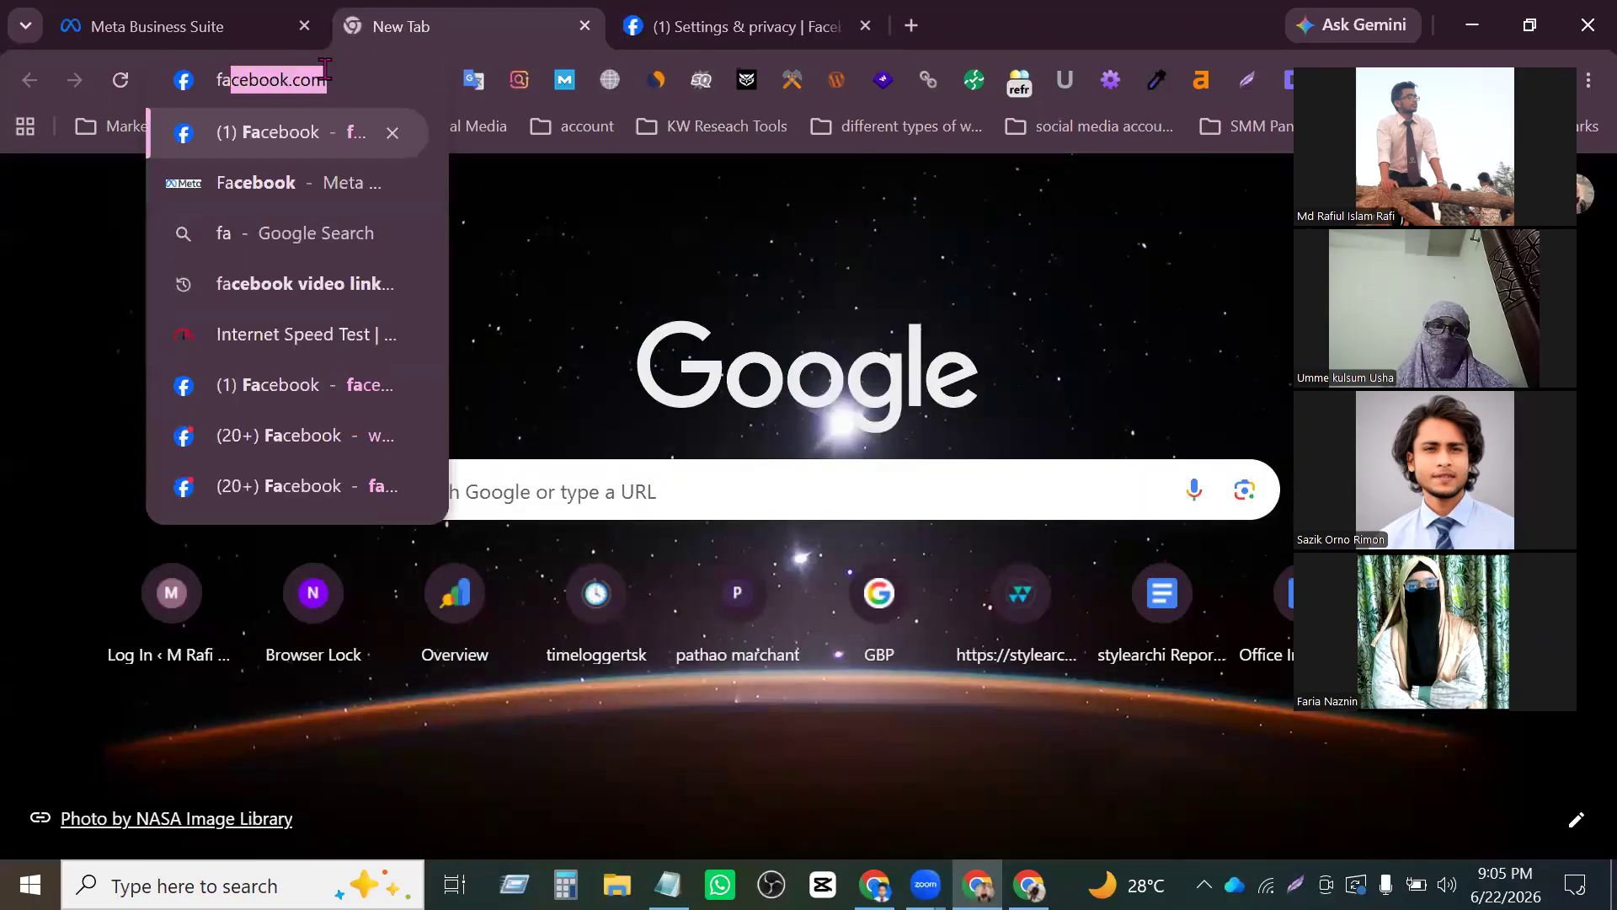
pyautogui.press('Return')
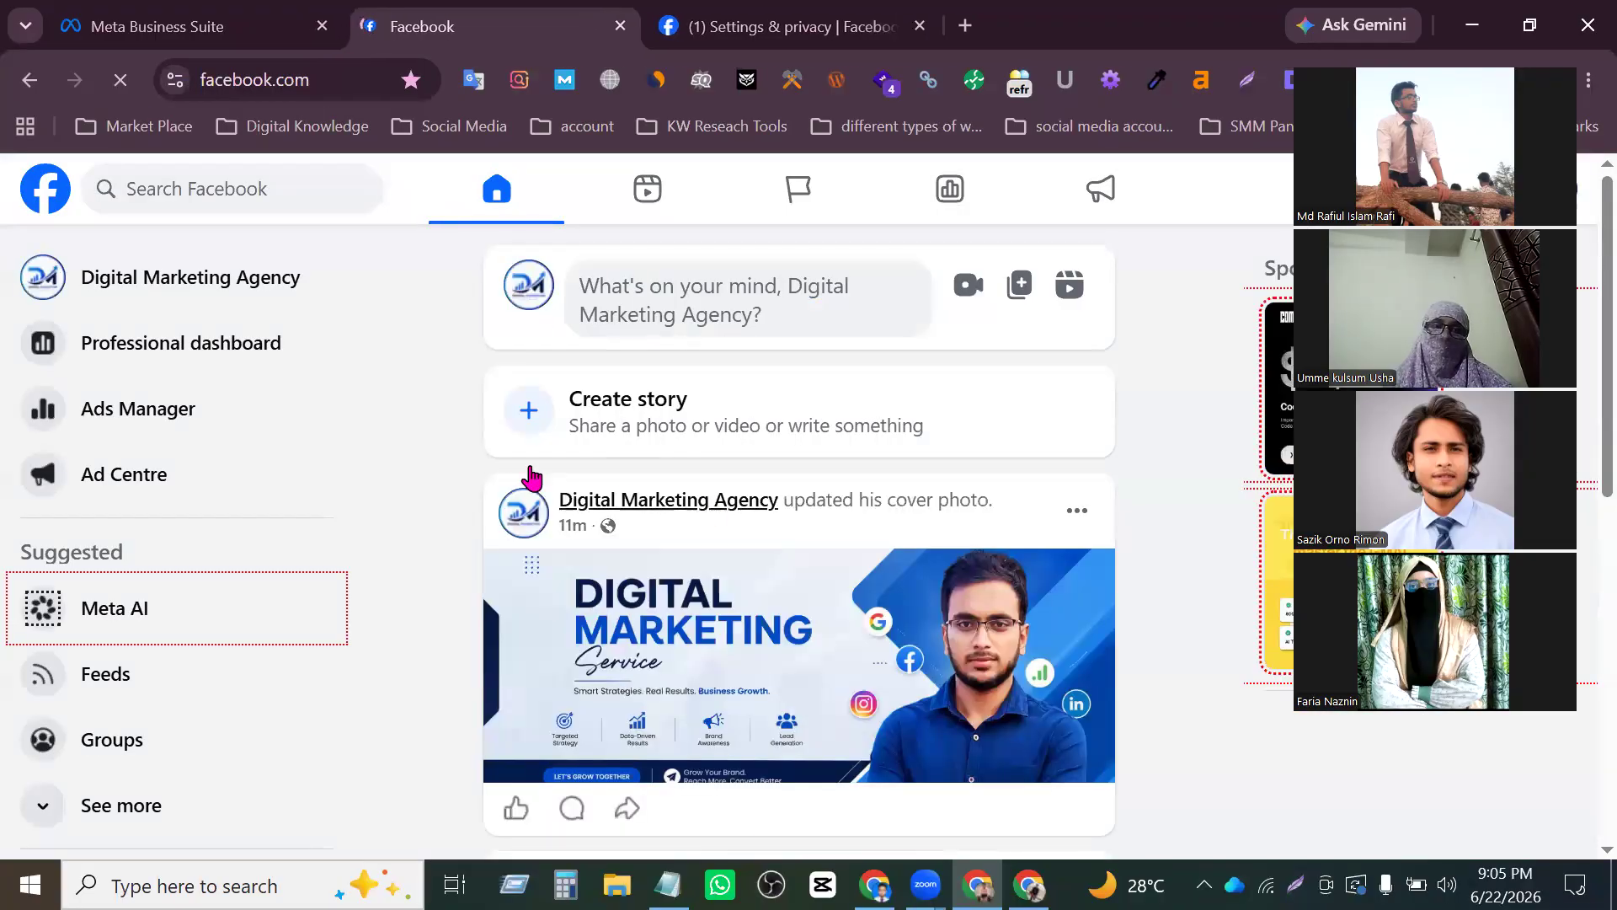
# - Return to the Page settings, enter digitalagency as the username and also try digitalagency1
pyautogui.click(848, 37)
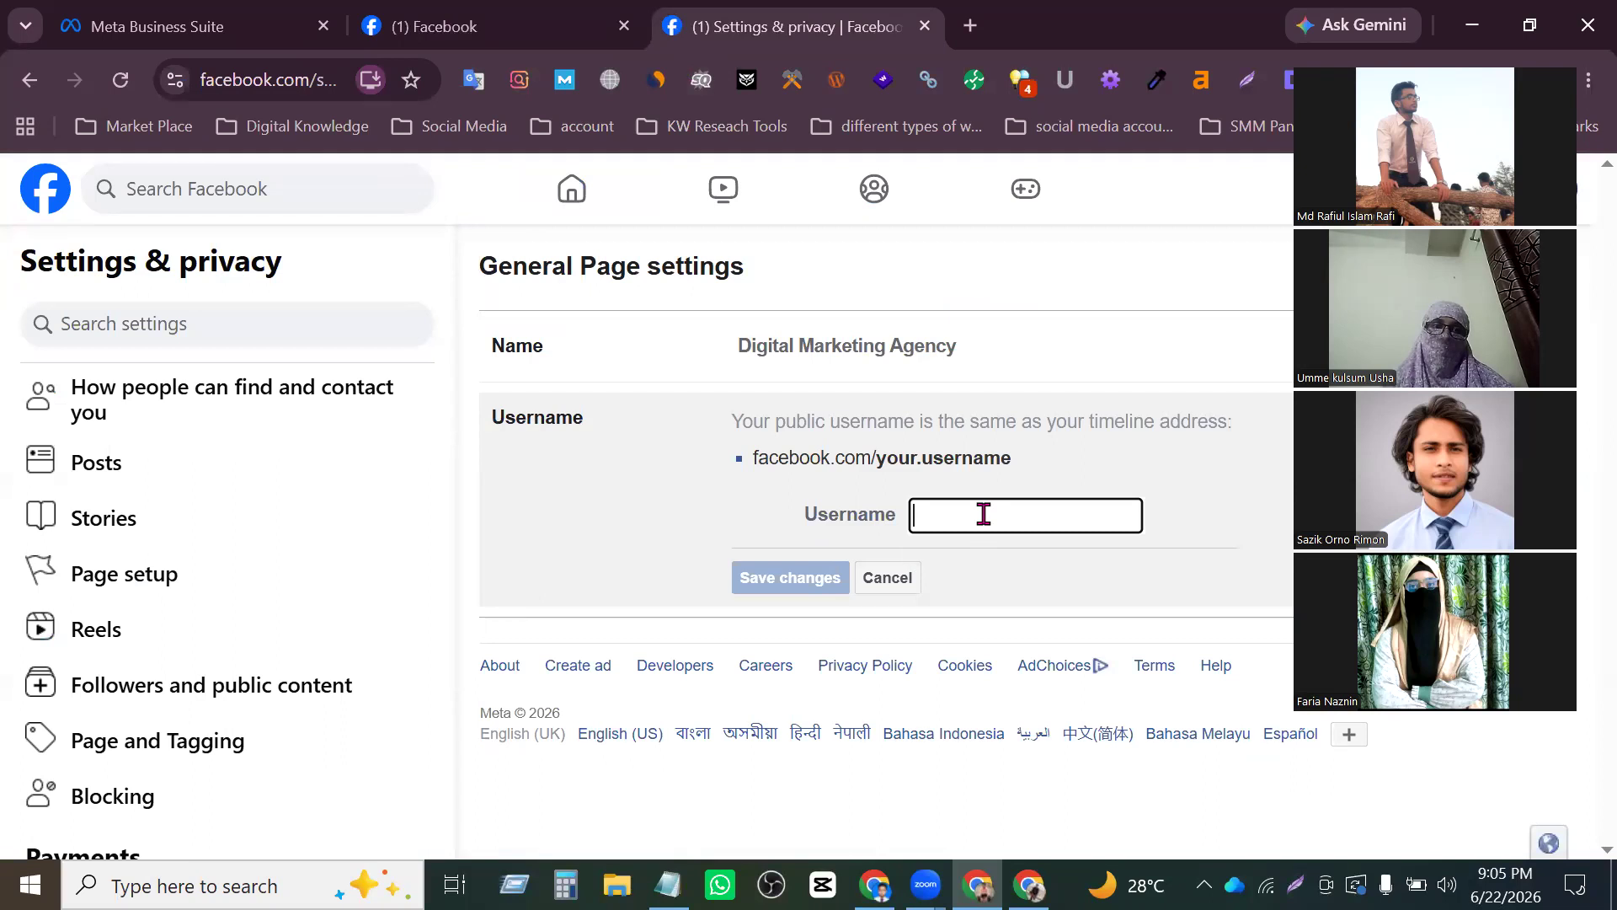
pyautogui.write('digital')
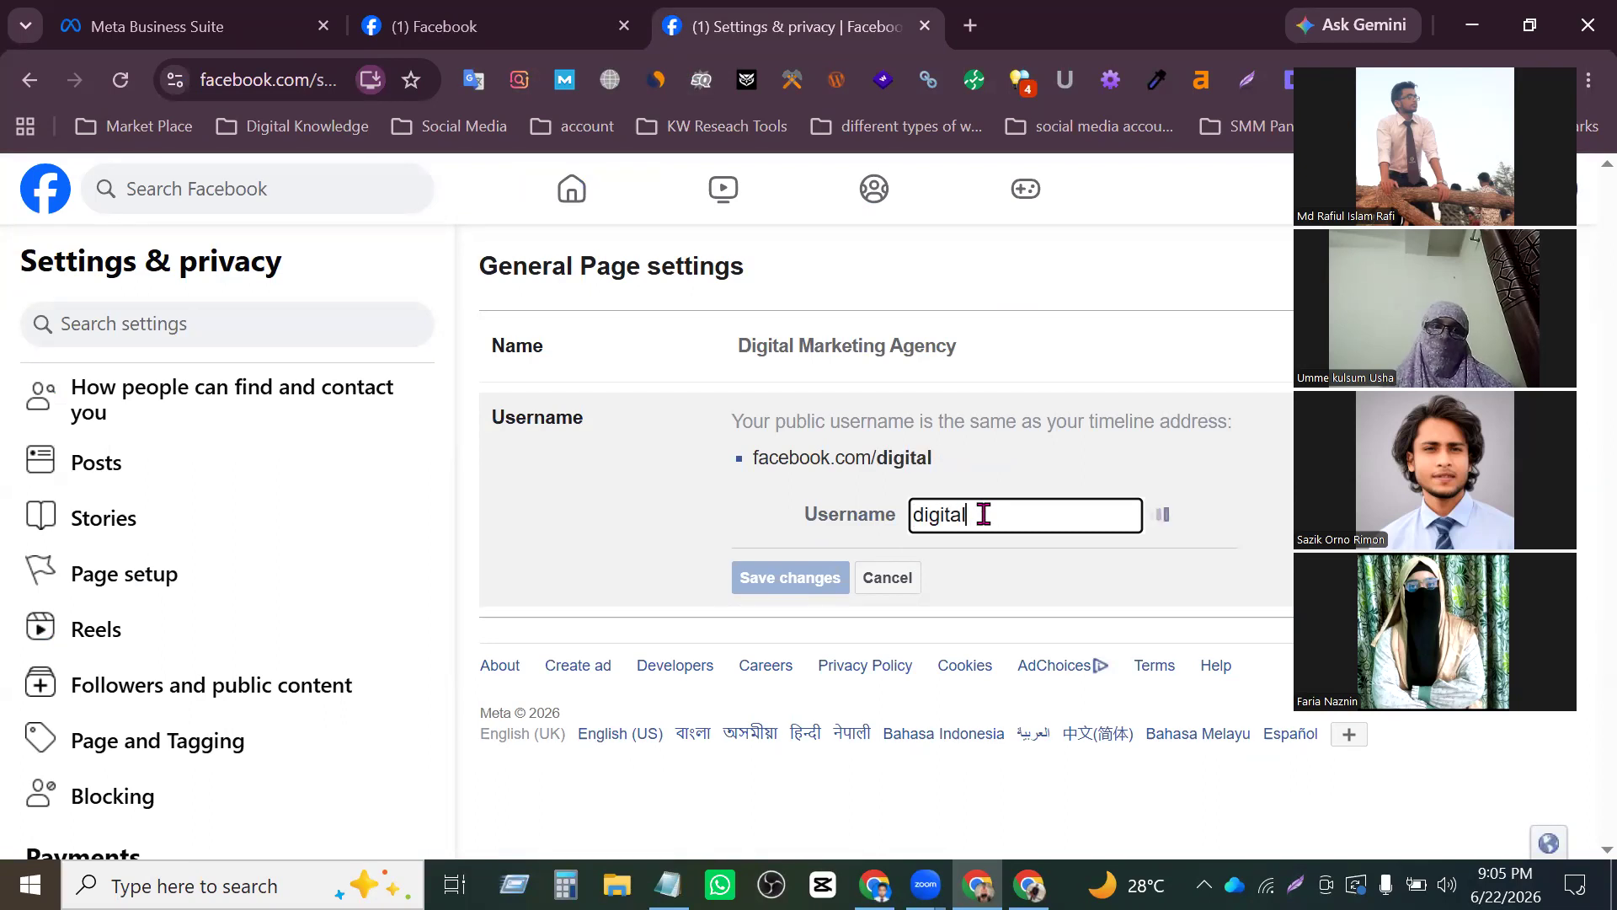
pyautogui.write(' magenc')
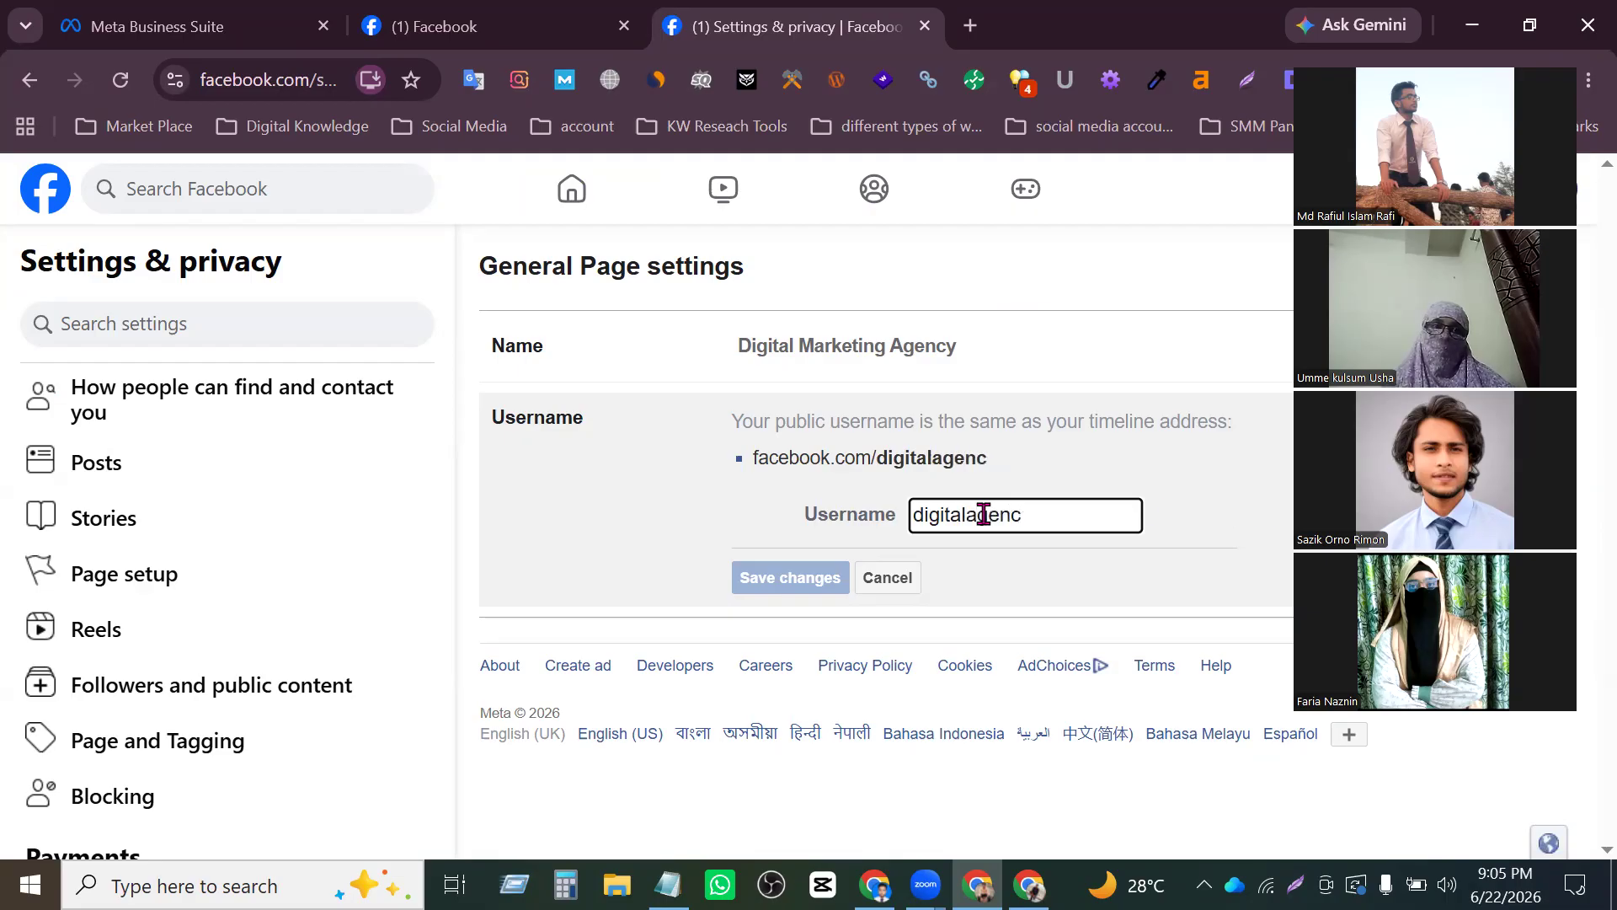
pyautogui.write('y')
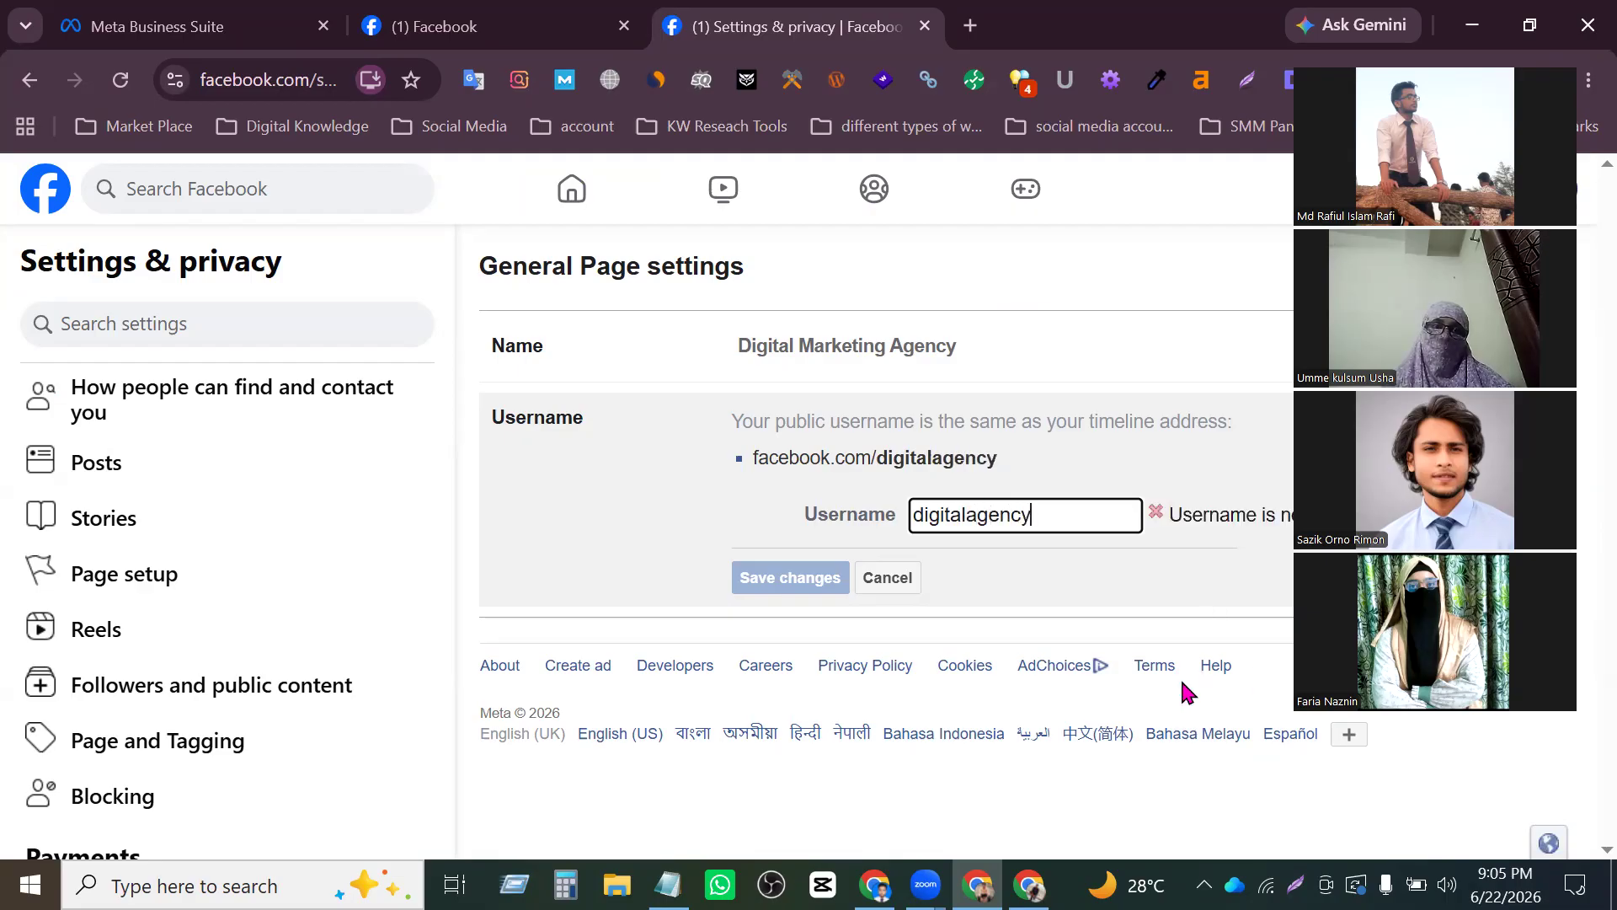
pyautogui.write('1')
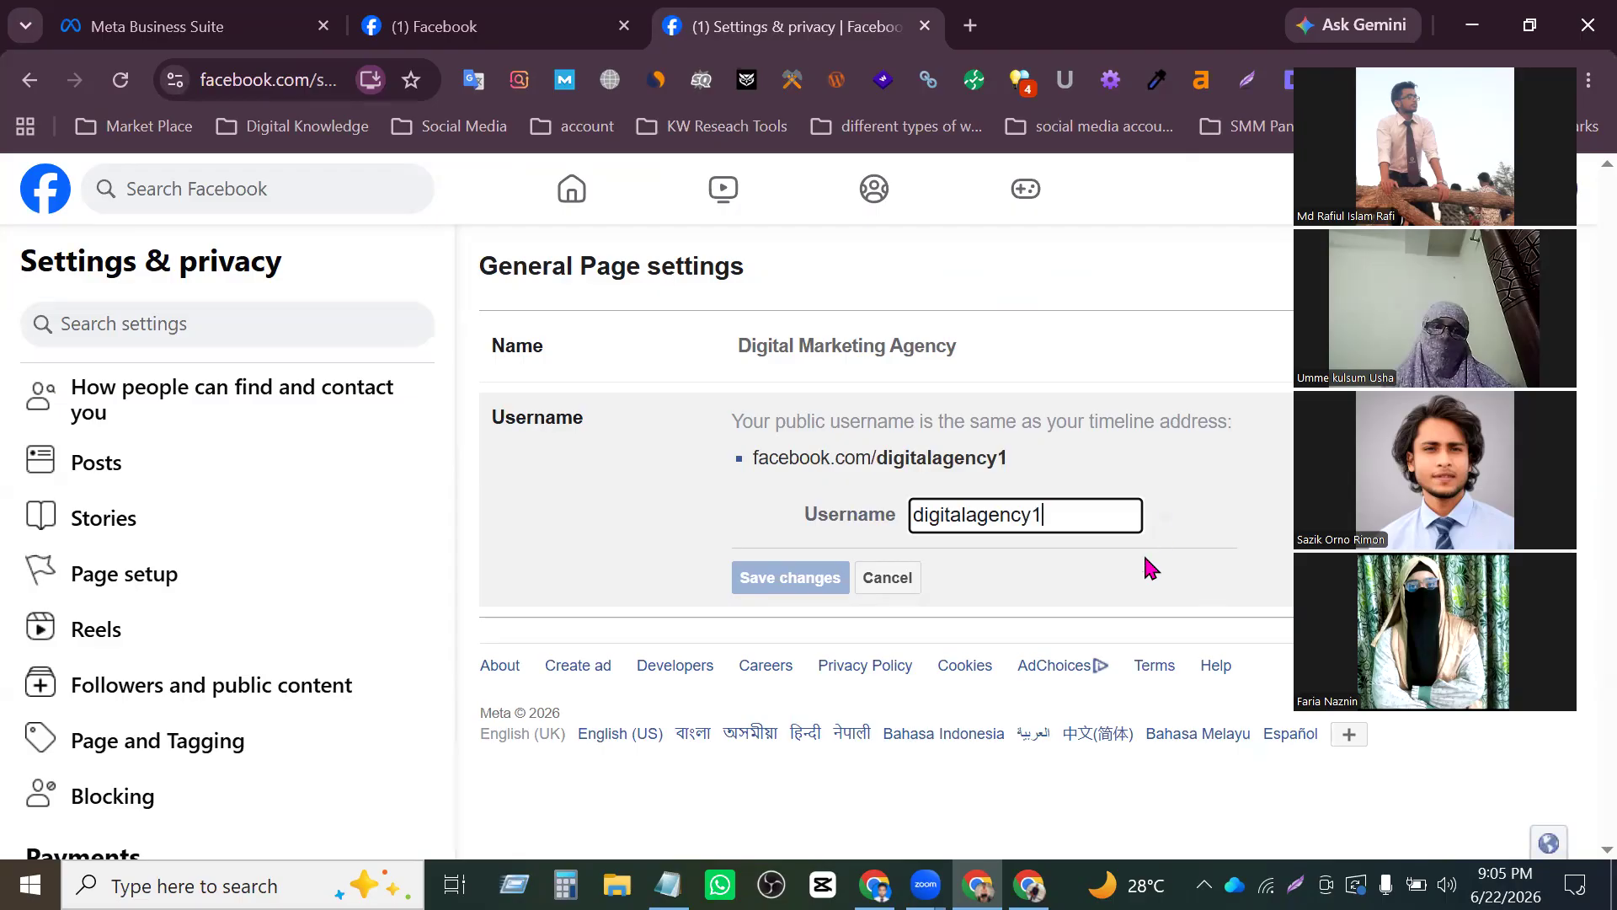
pyautogui.press('BackSpace')
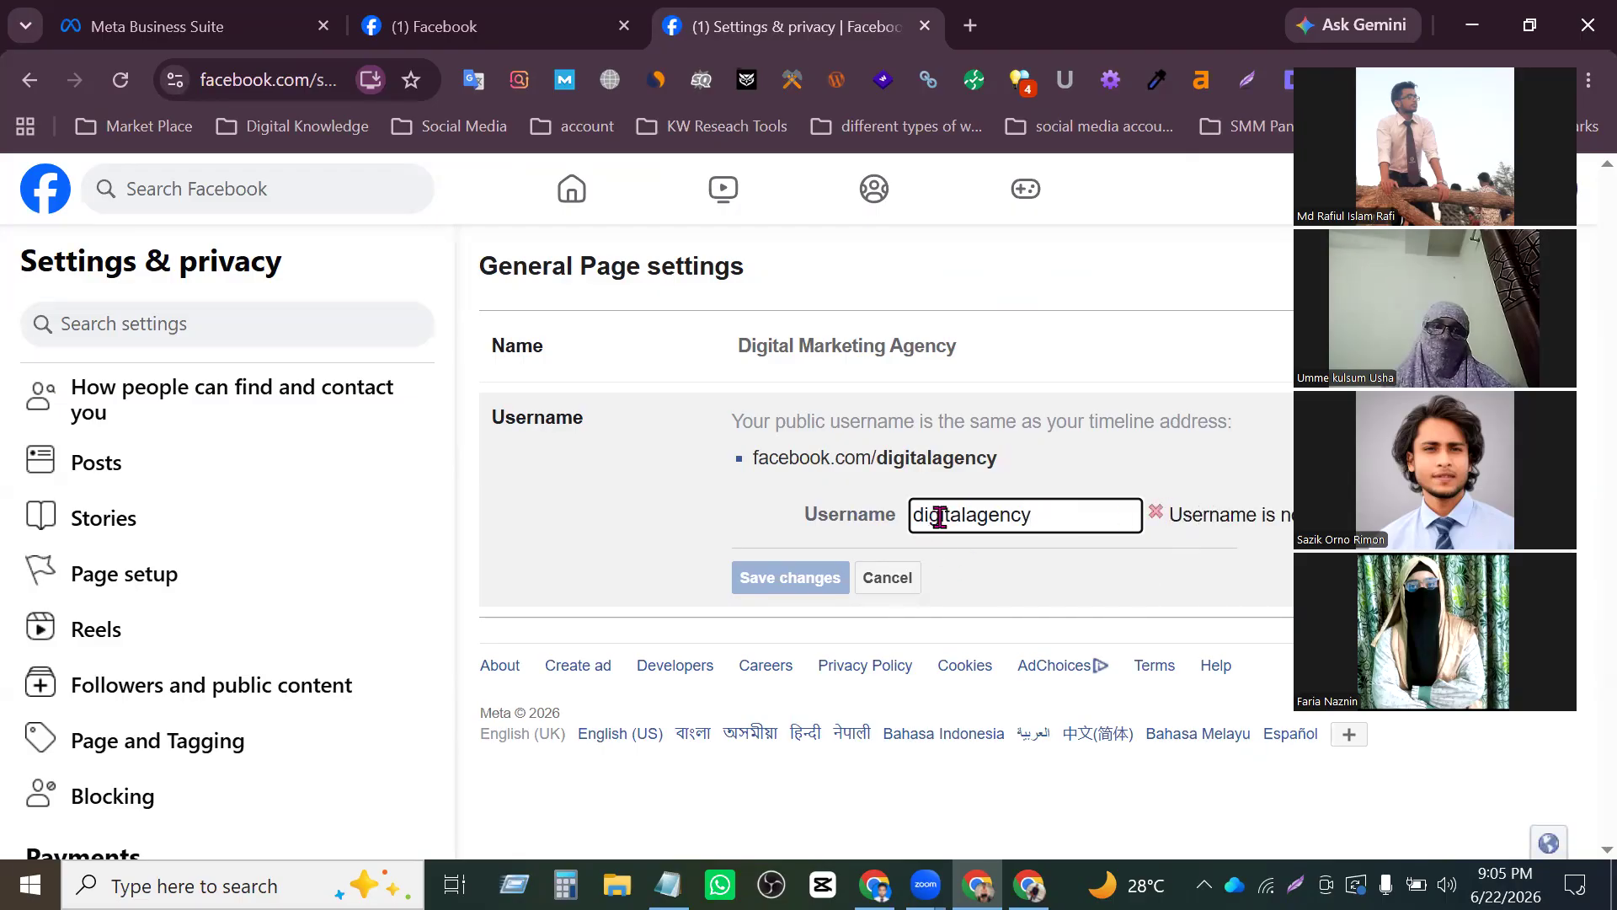
# - Try the username variants dizitalagency, diitalagency, dmitalagency, dmagency and dmmagency for the Page
pyautogui.write('z')
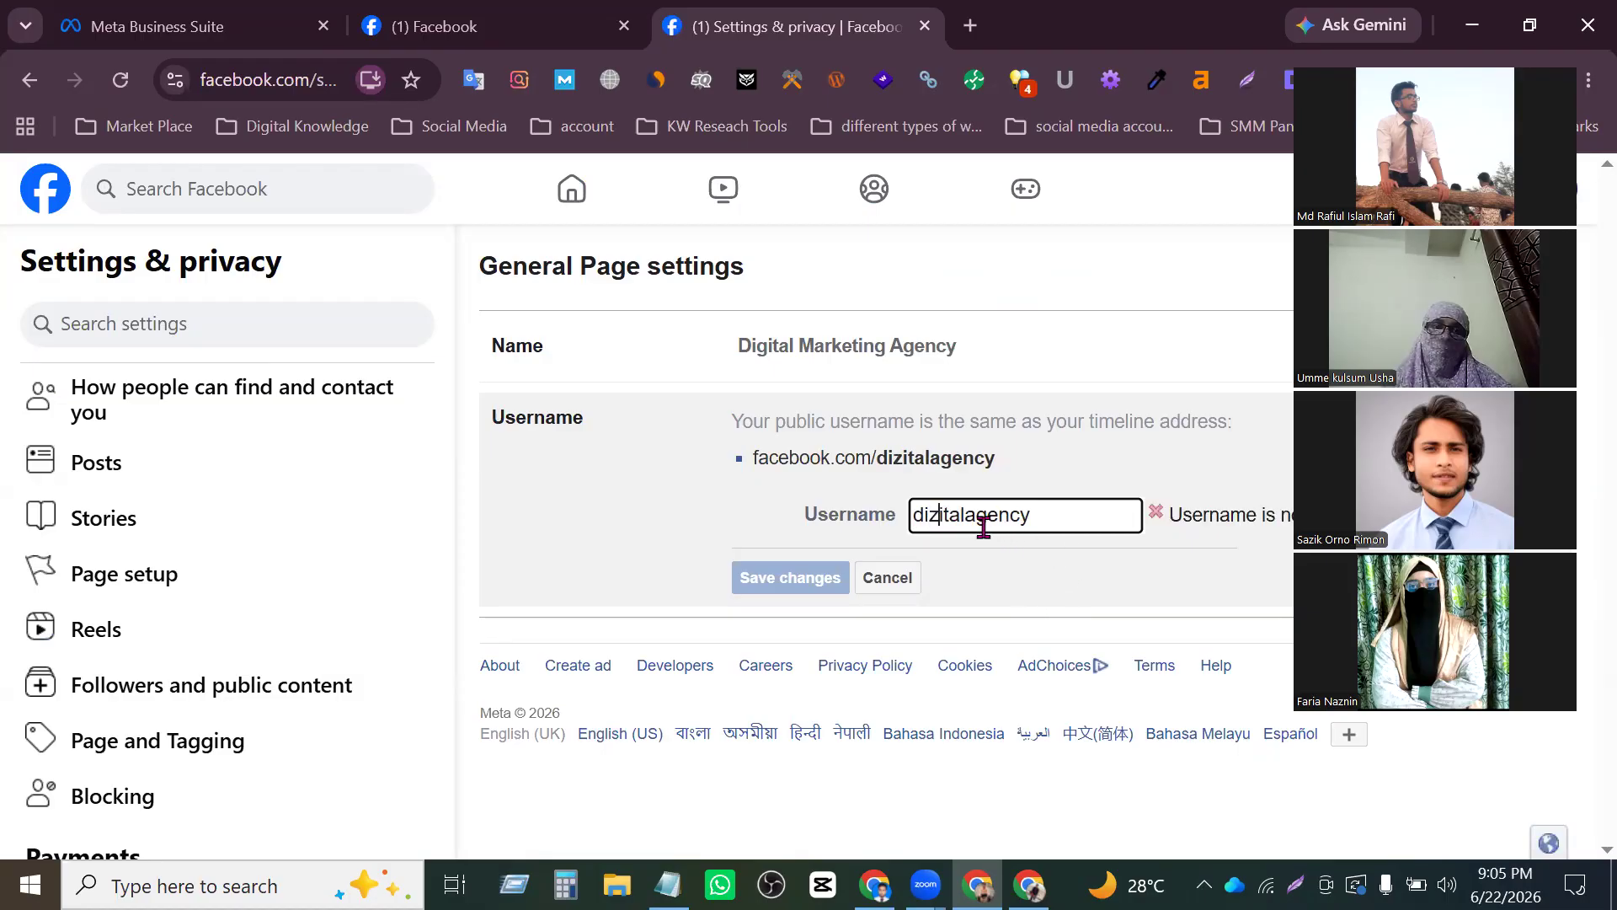
pyautogui.press('BackSpace')
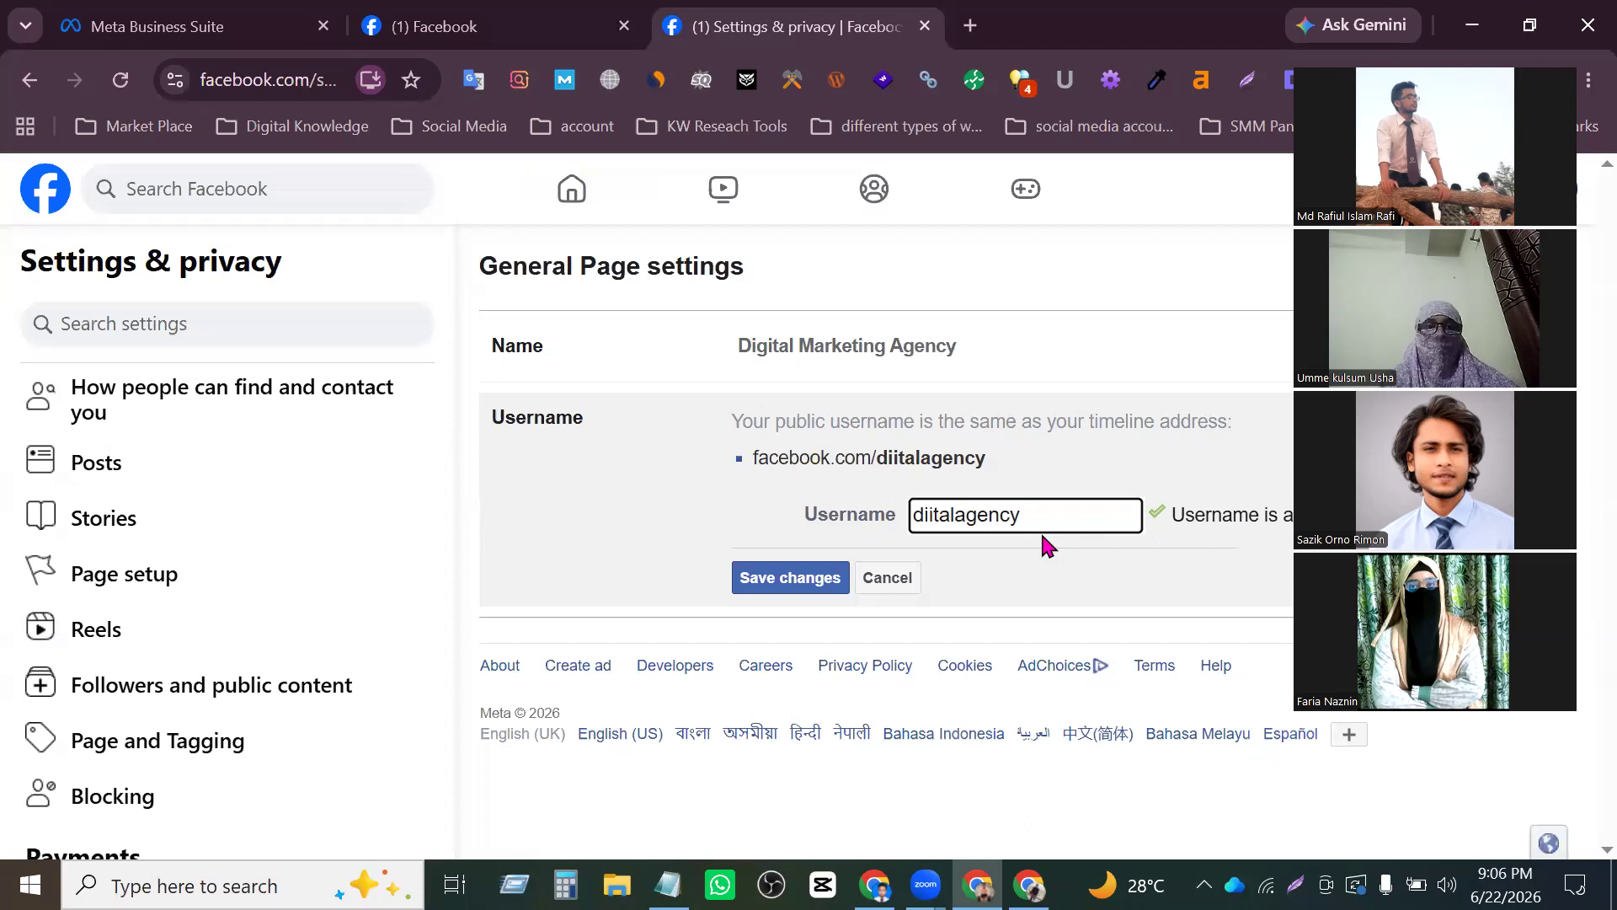
pyautogui.press('BackSpace')
pyautogui.write('l')
pyautogui.press('BackSpace')
pyautogui.write('m')
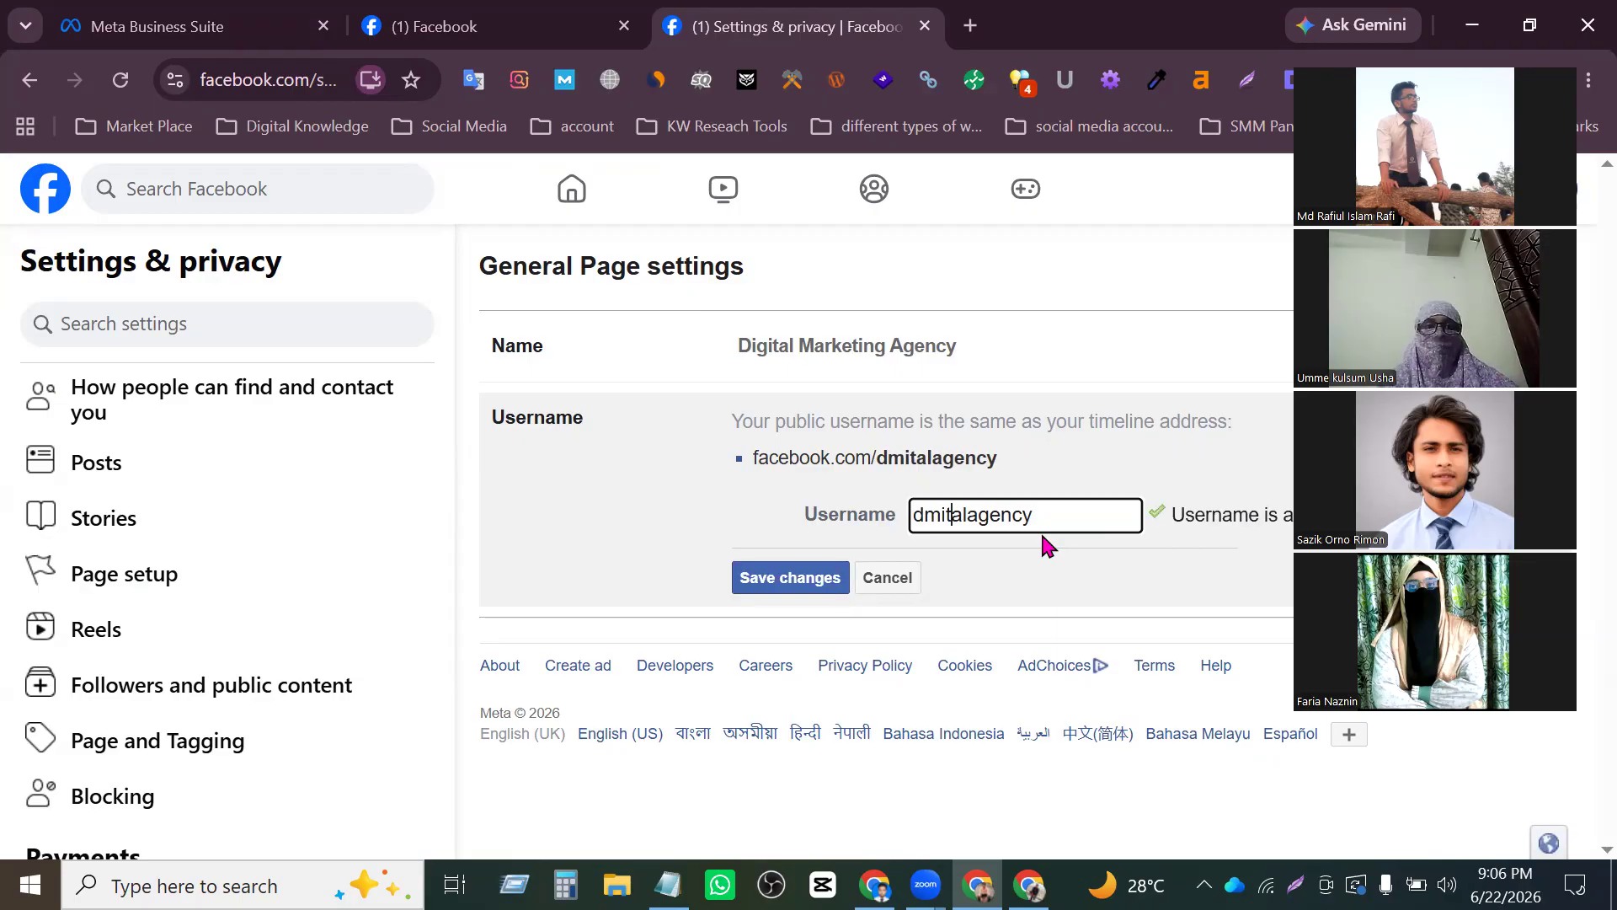
pyautogui.press('BackSpace')
pyautogui.press('BackSpace')
pyautogui.press('BackSpace')
pyautogui.press('BackSpace')
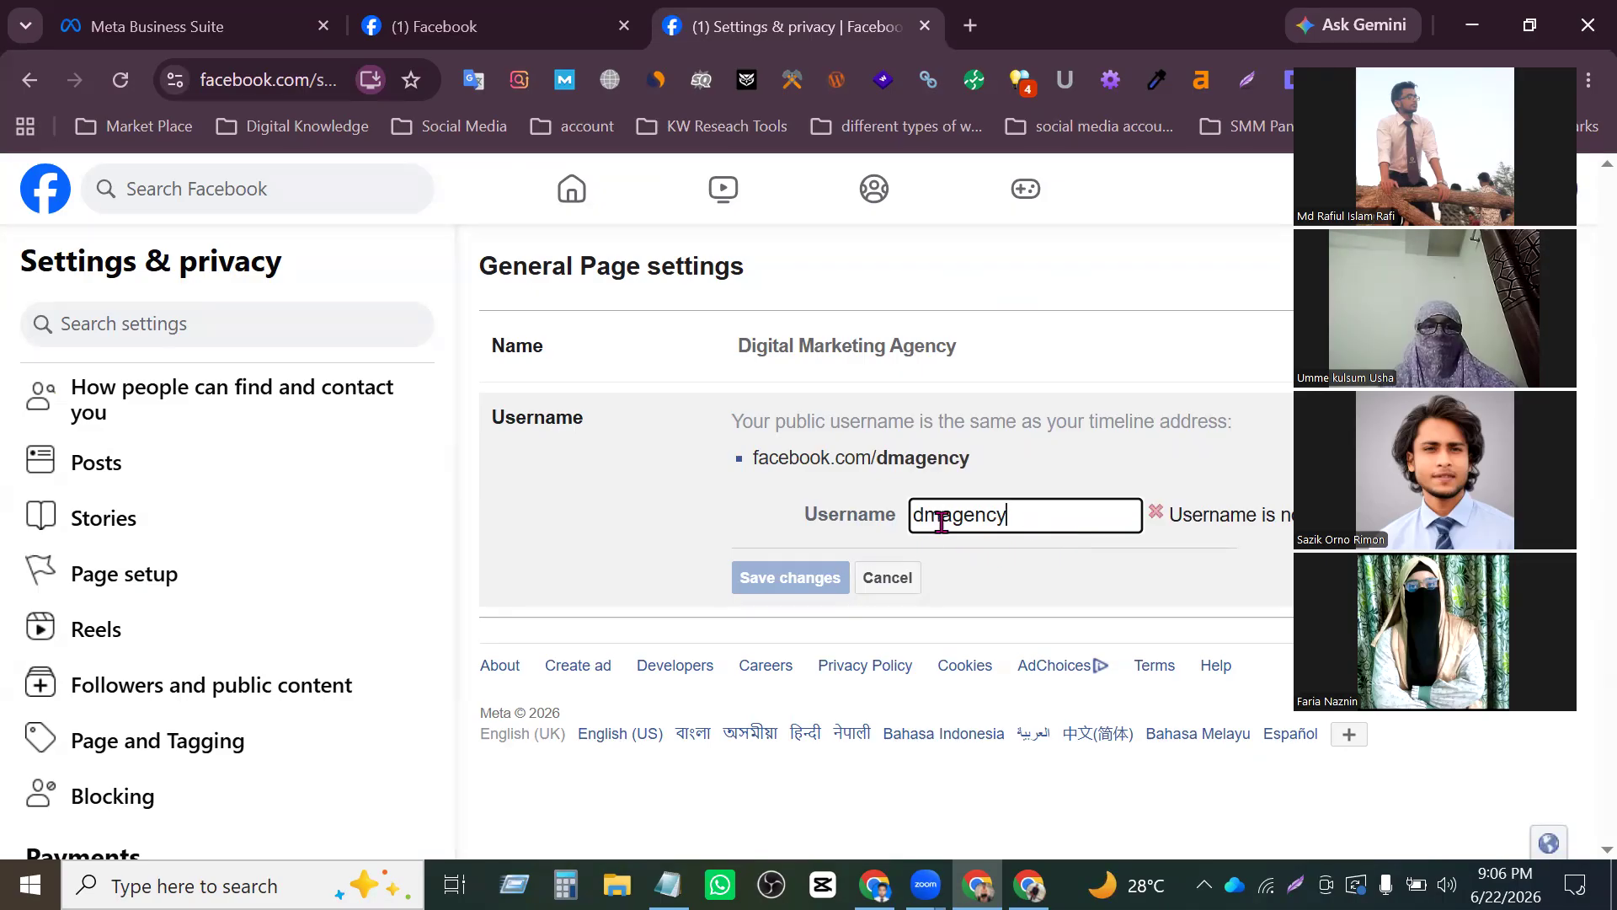
pyautogui.write('m')
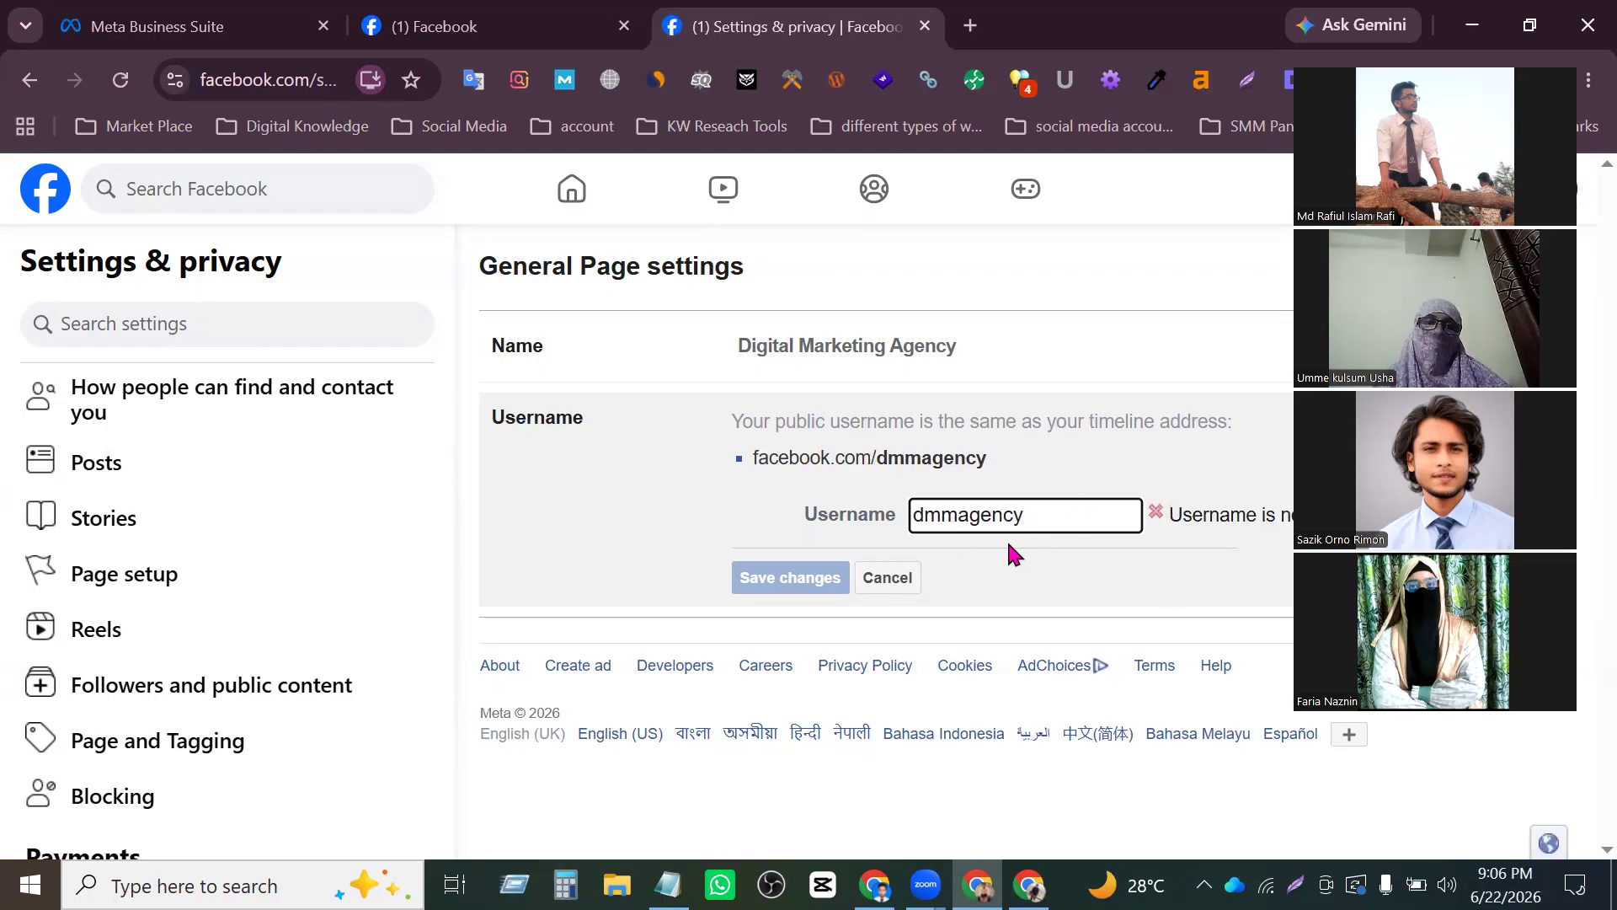
# - Set the Page's username to dmitaagency and save the changes
pyautogui.press('BackSpace')
pyautogui.write('it')
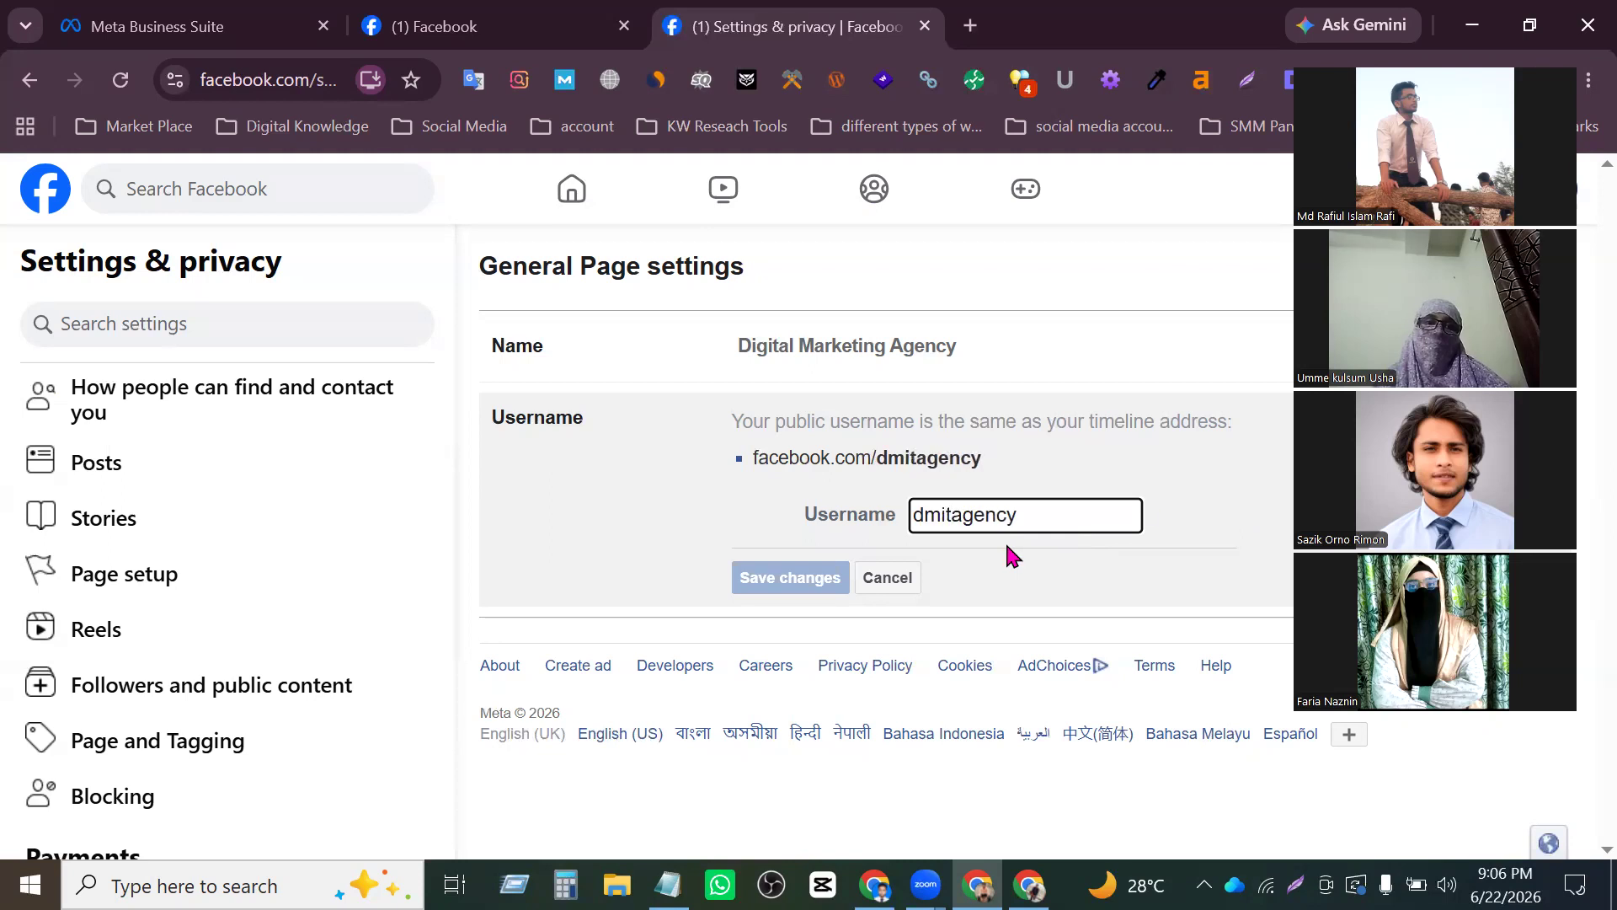
pyautogui.write('a')
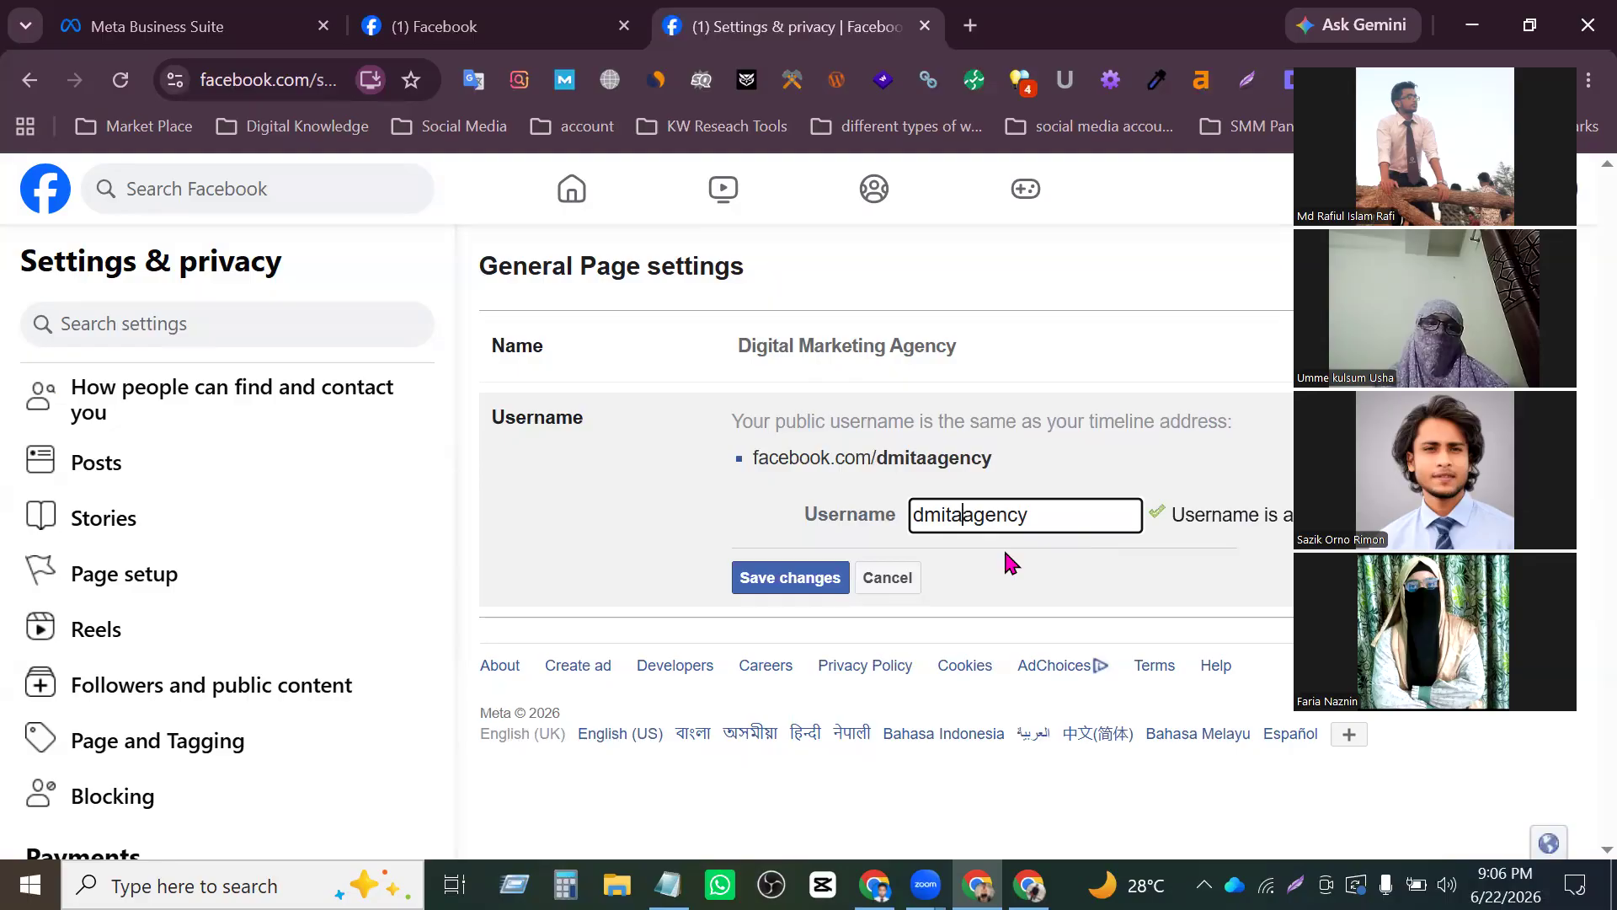
pyautogui.click(789, 584)
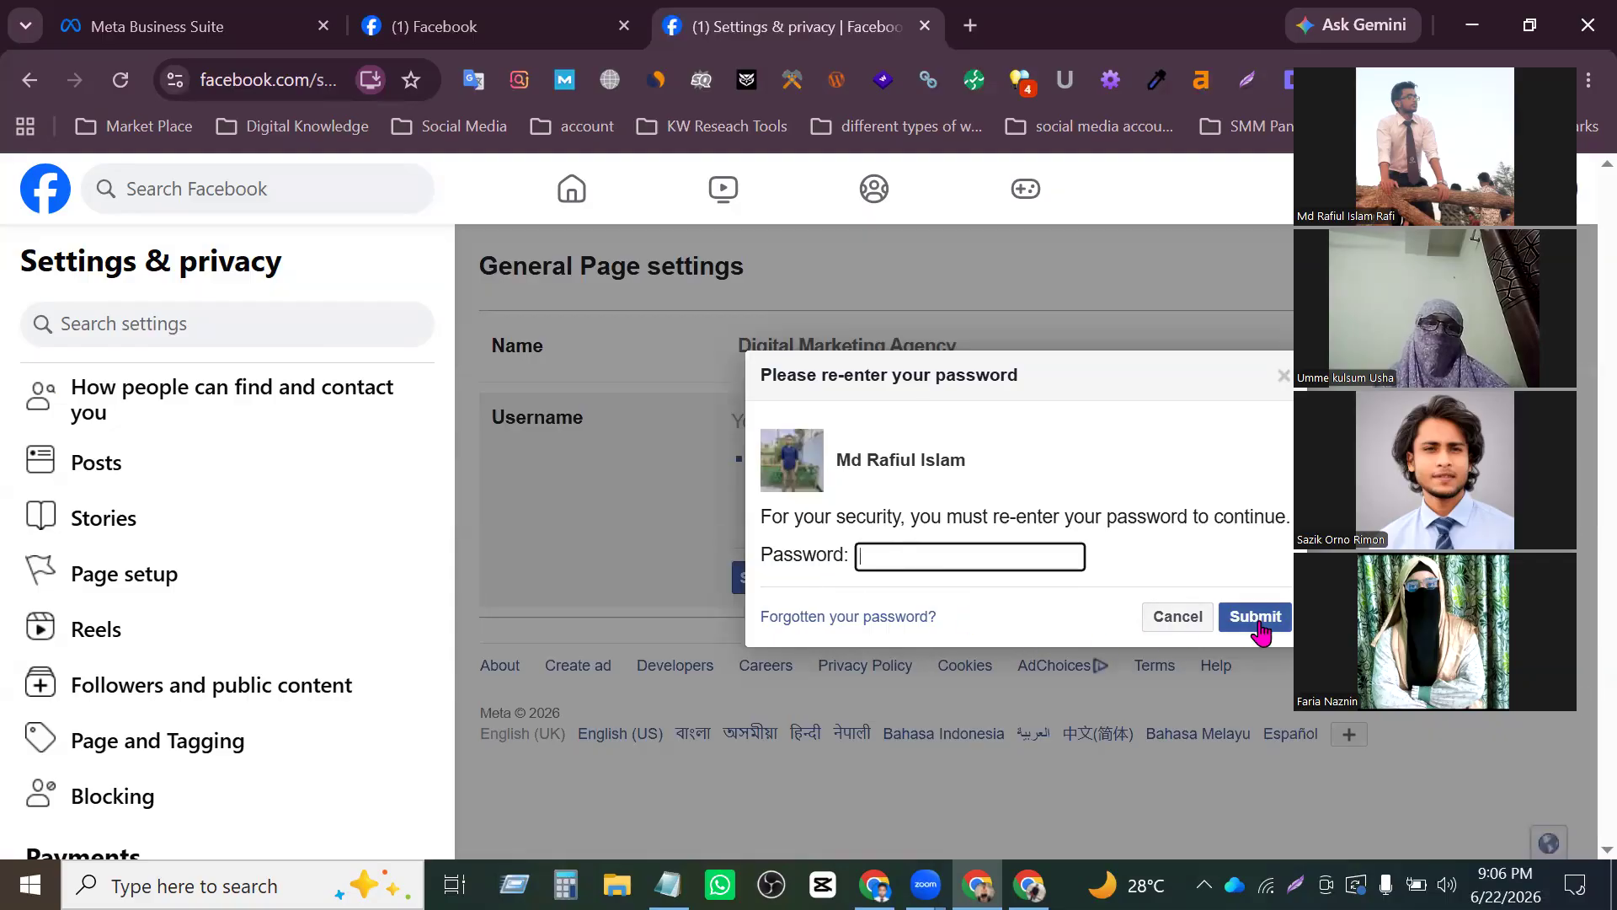
# - Re-enter the account password in the security prompt and submit it to authorise the username change
pyautogui.click(476, 38)
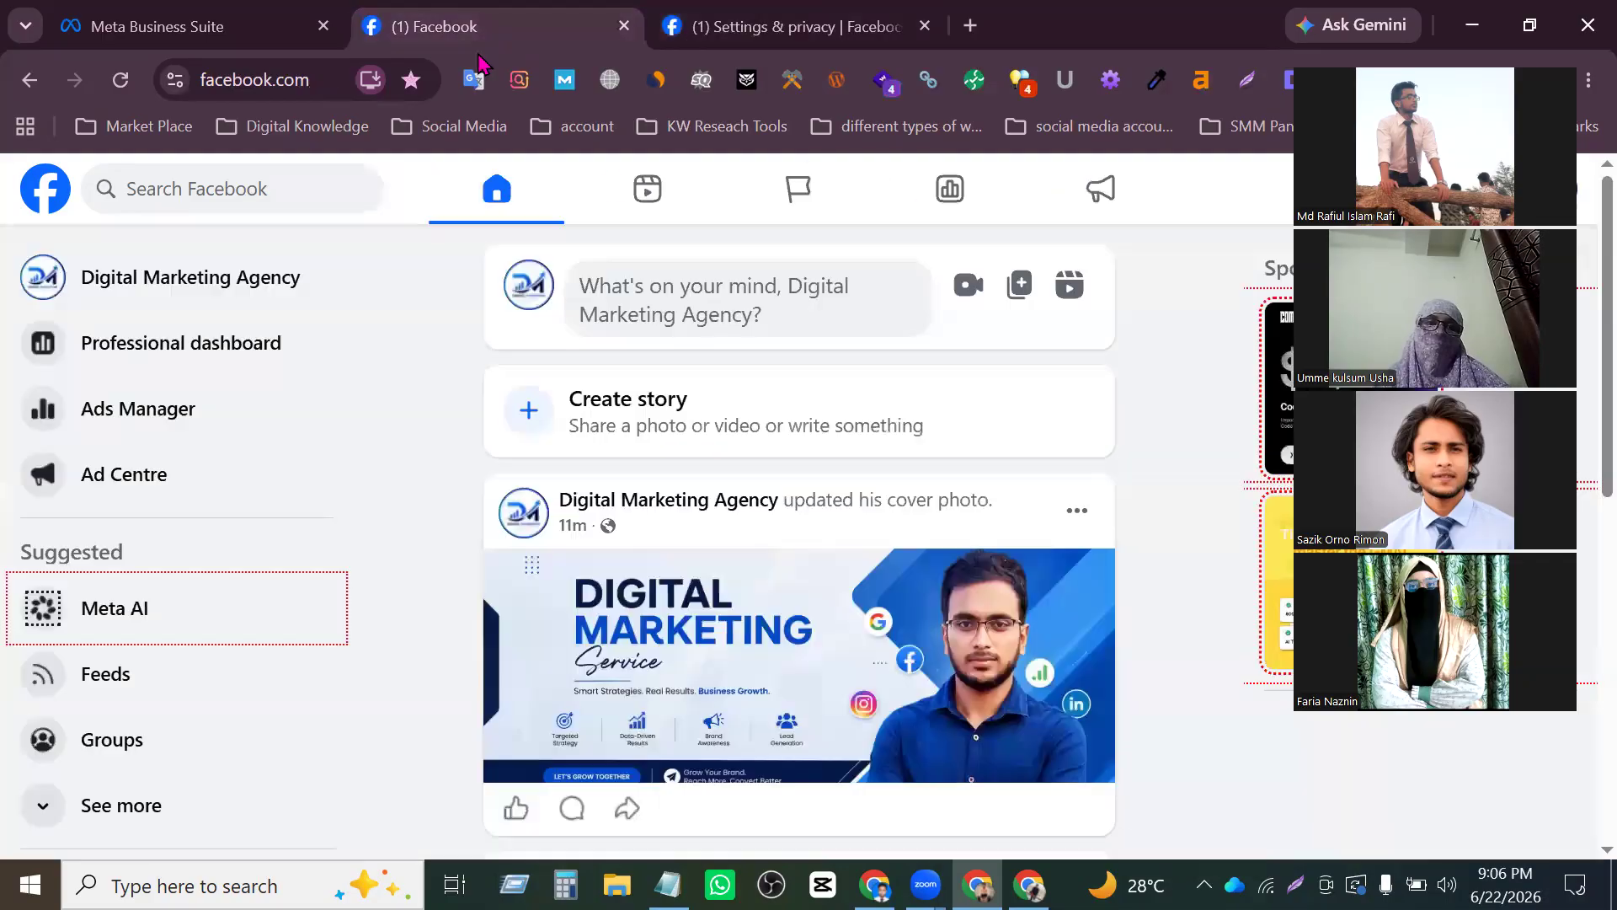
pyautogui.hotkey('ctrl', 'Tab')
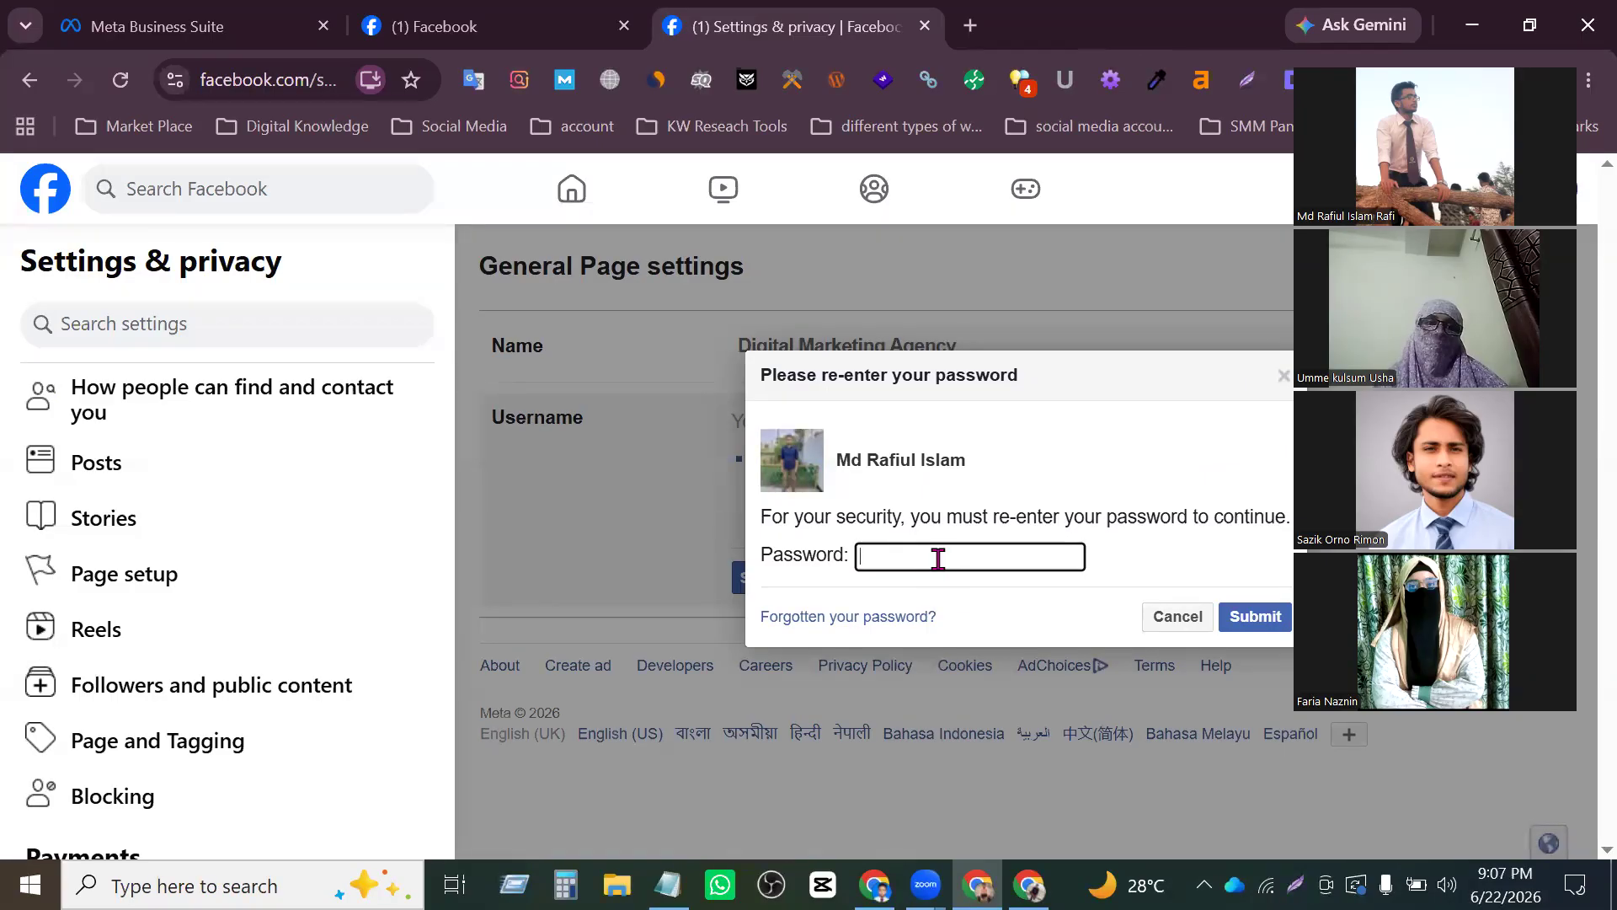
pyautogui.write('•••••••••')
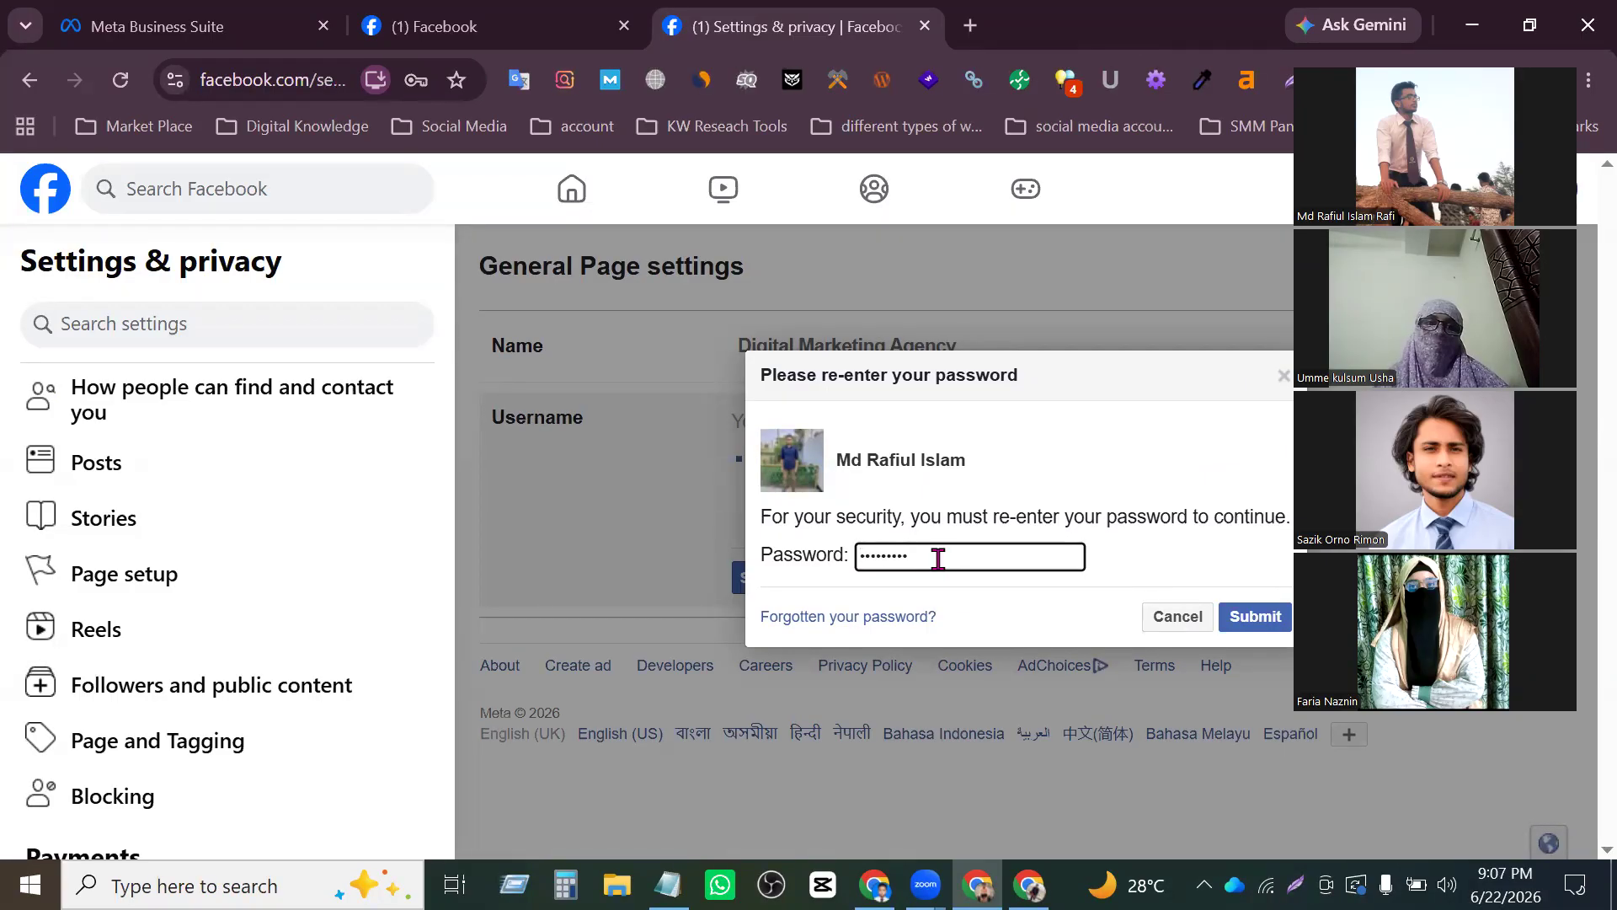
pyautogui.write('•')
pyautogui.click(1237, 617)
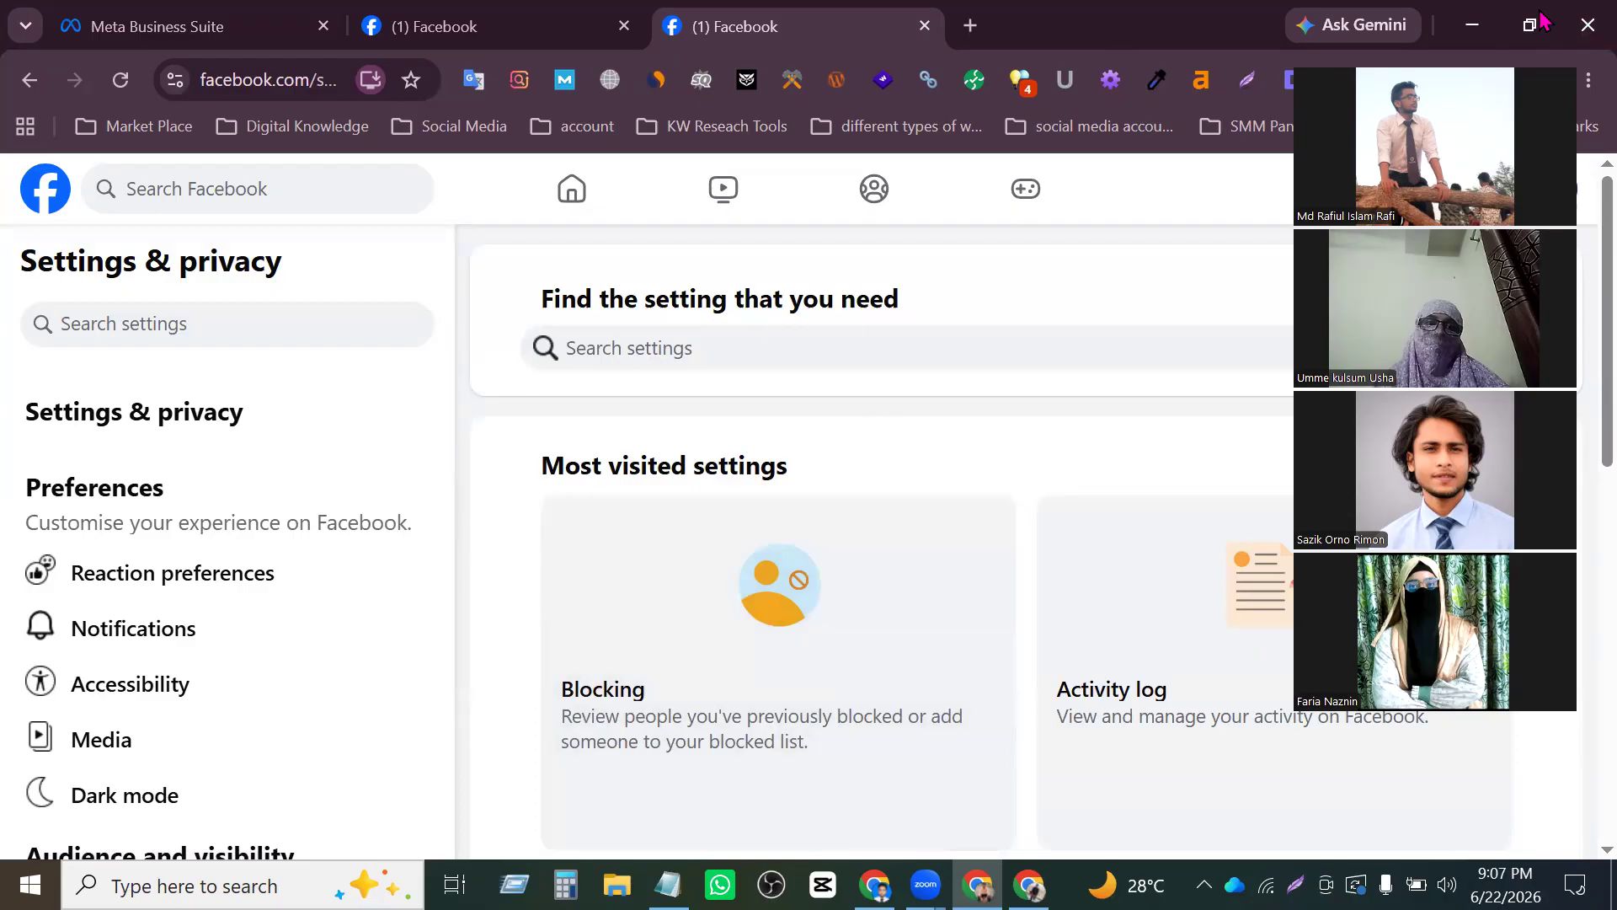
# - Go to the Digital Marketing Agency Page and copy its web address
pyautogui.click(1552, 188)
pyautogui.click(1234, 297)
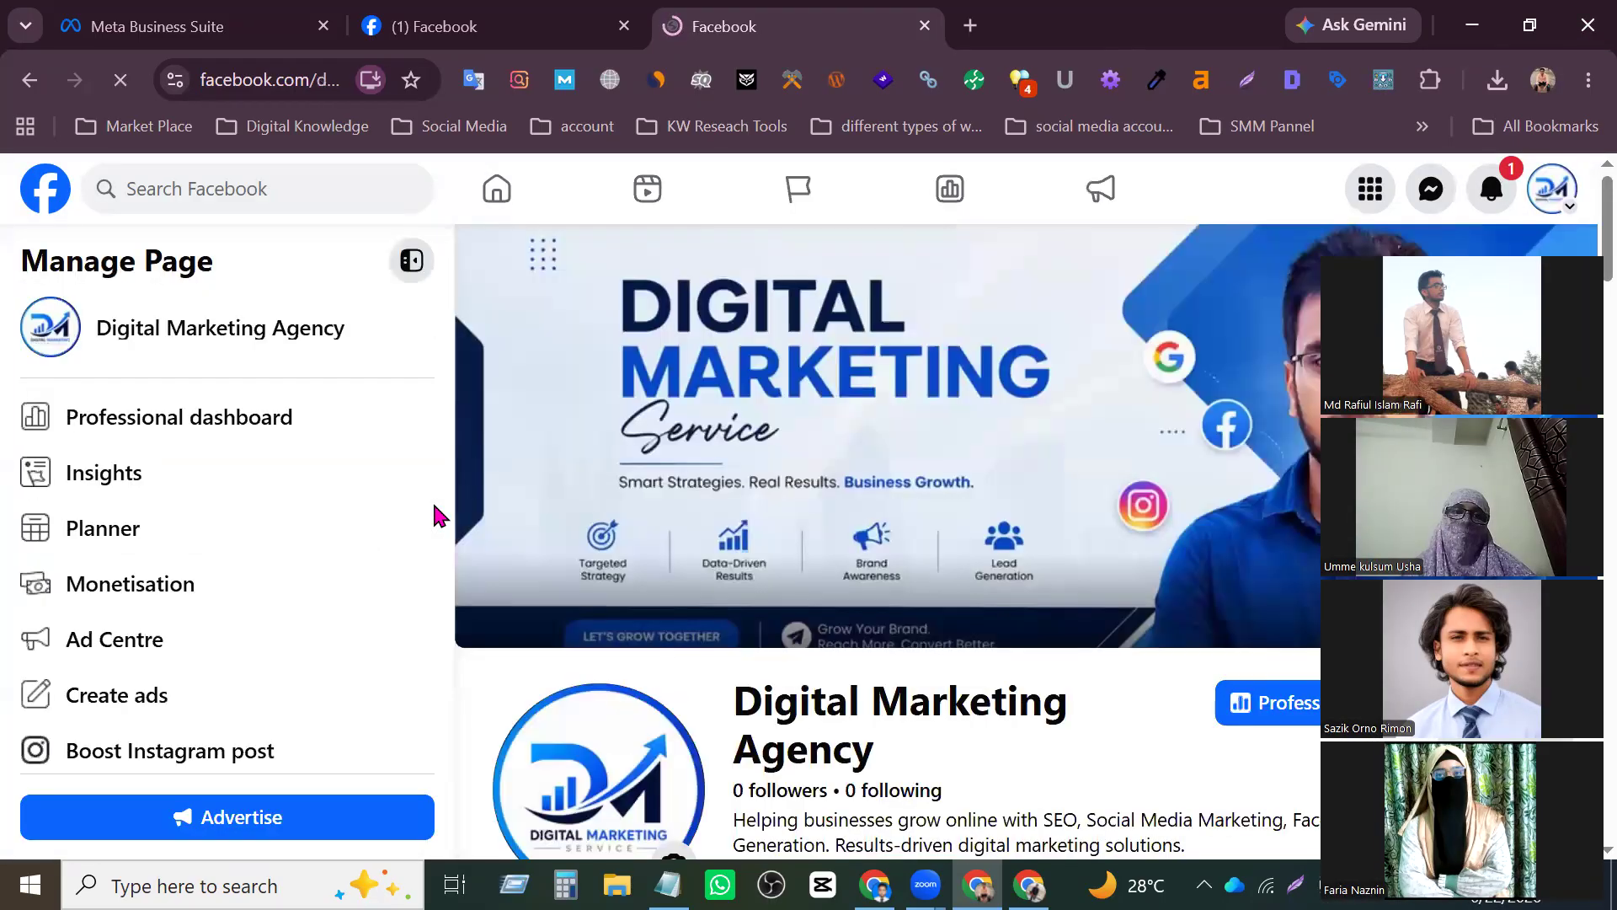
pyautogui.click(295, 80)
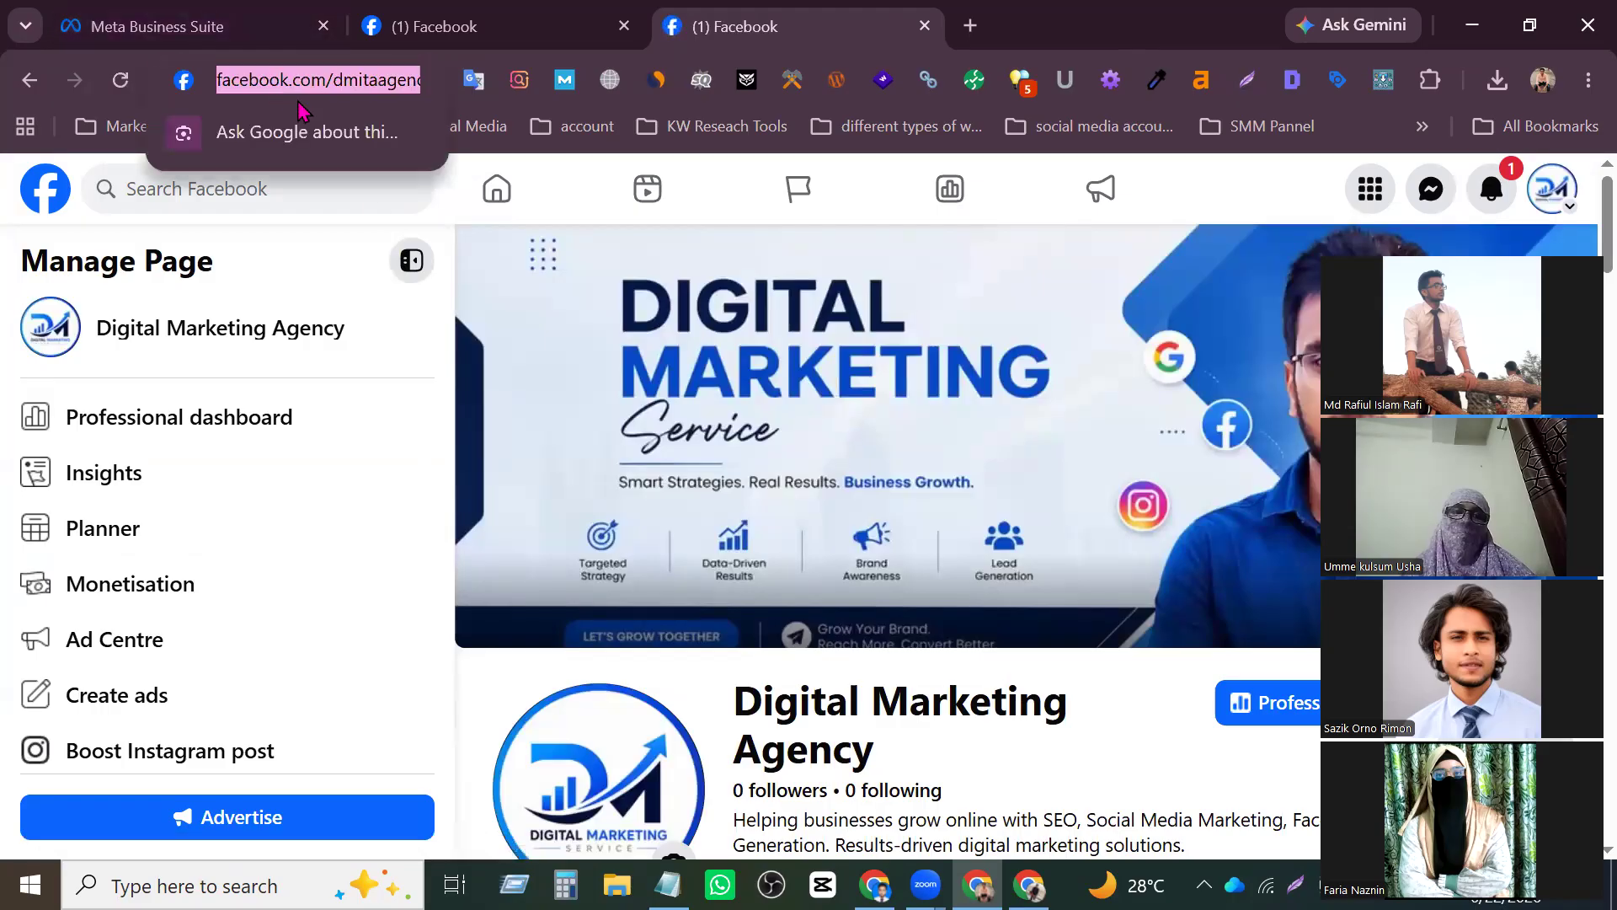
pyautogui.click(312, 132)
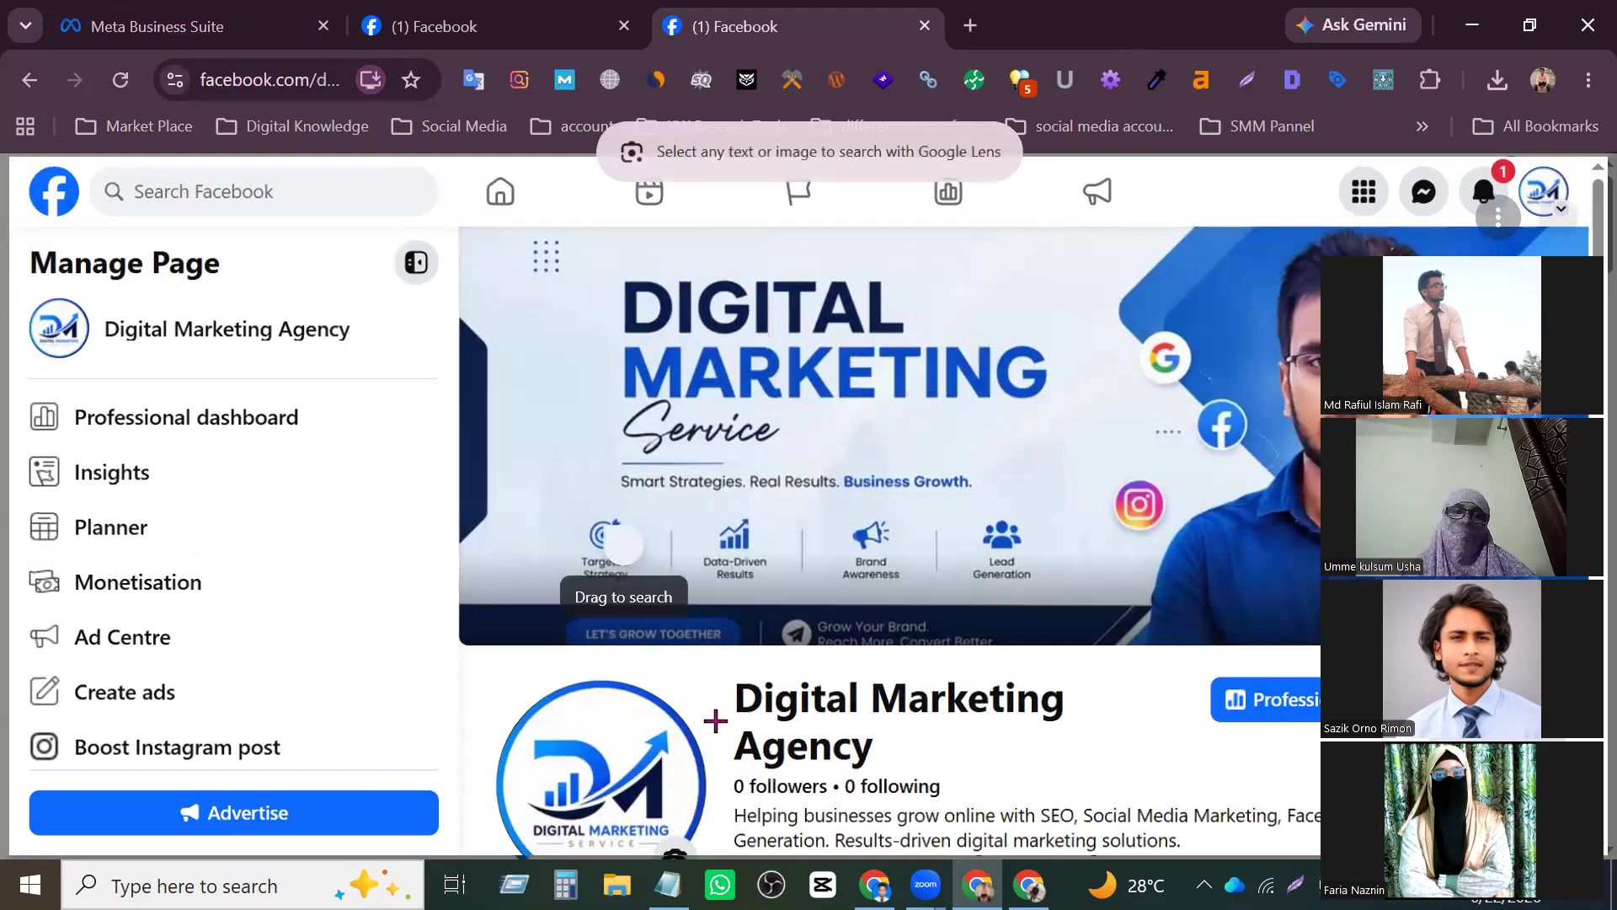
# - Switch to the Notepad note and paste the copied Page address on a new third line
pyautogui.click(669, 884)
pyautogui.click(628, 80)
pyautogui.keyDown('shift'); pyautogui.click(786, 80); pyautogui.keyUp('shift')
pyautogui.click(671, 123)
pyautogui.press('Return')
pyautogui.write('https://www.facebook.com/dmitaagency/')
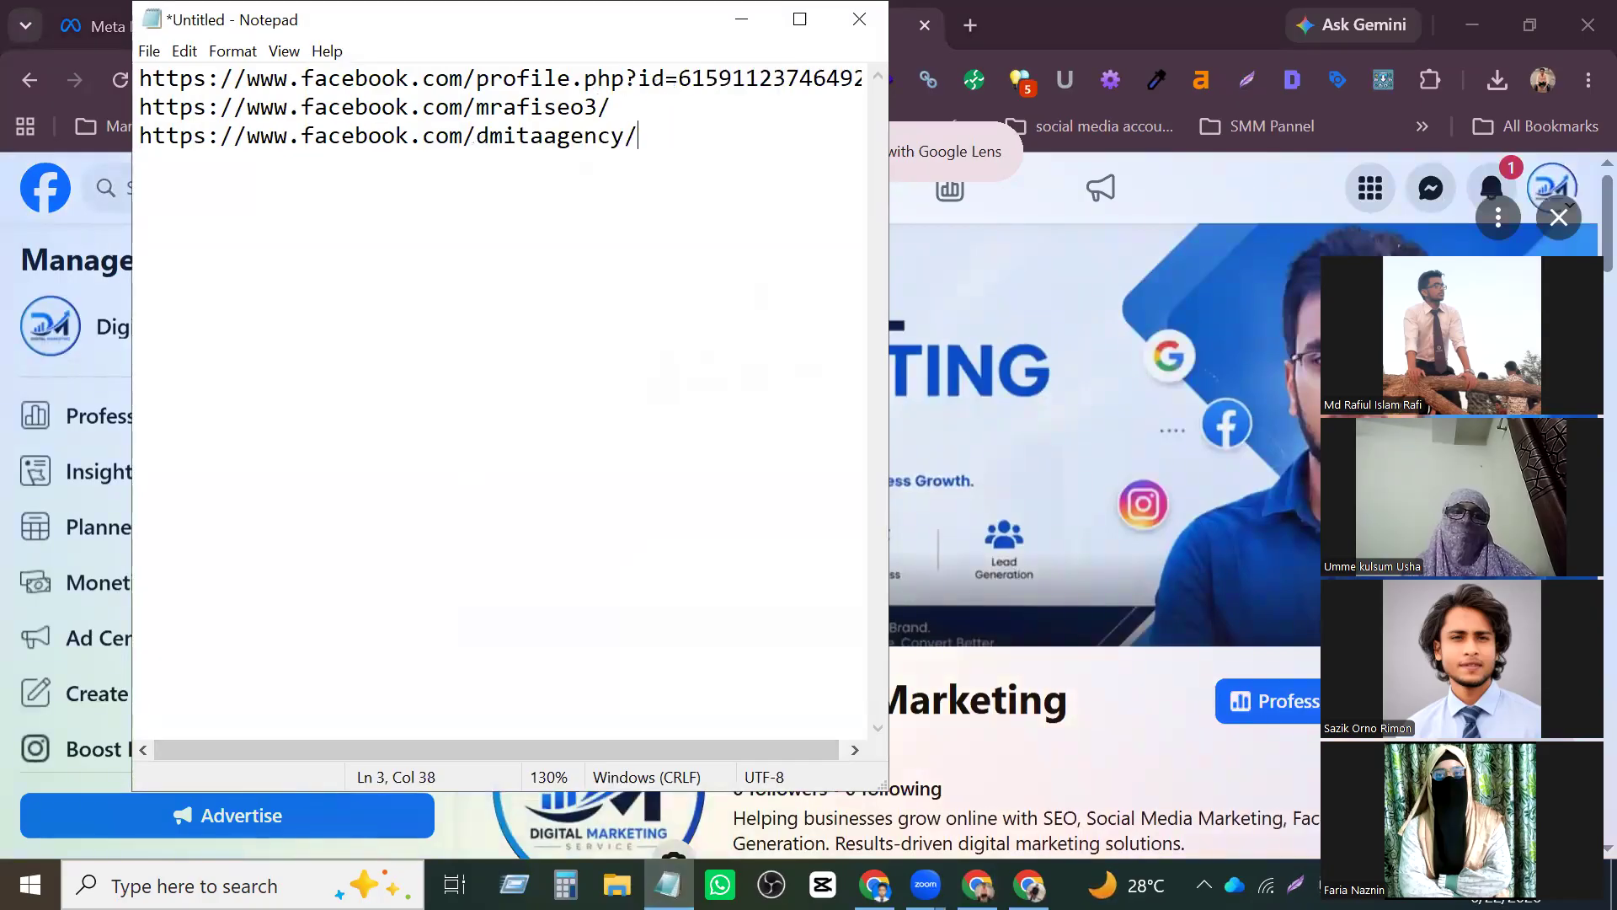
# - Compare the usernames at the end of the second and third addresses in the Notepad note and minimise the note
pyautogui.moveTo(523, 138); pyautogui.dragTo(100, 149)
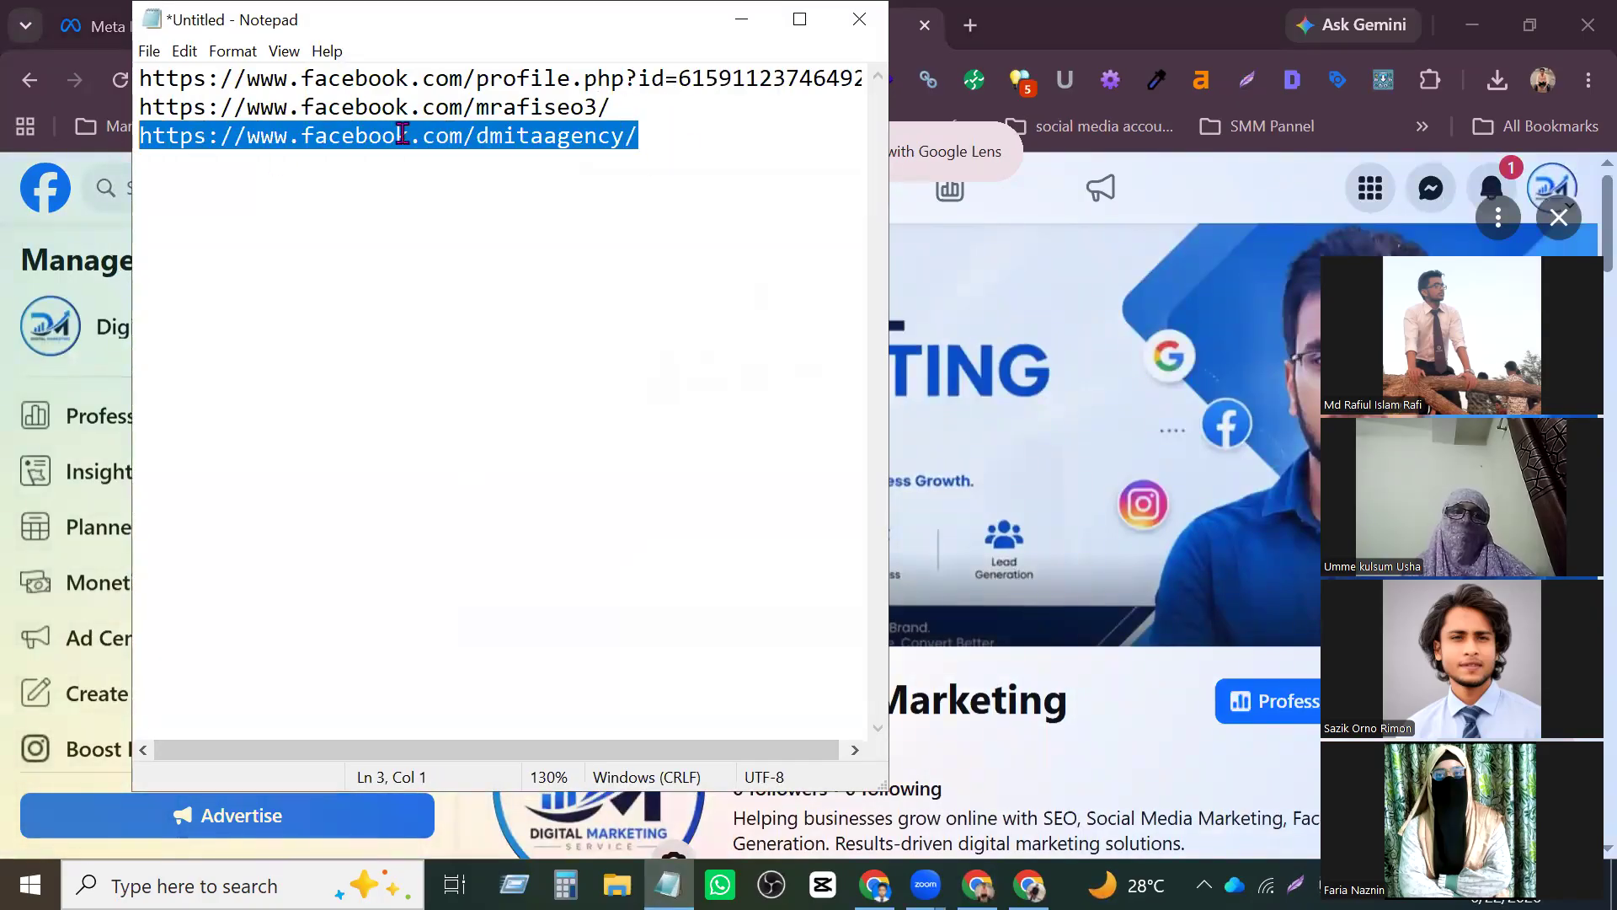
pyautogui.click(487, 134)
pyautogui.moveTo(482, 134); pyautogui.dragTo(621, 134)
pyautogui.click(620, 135)
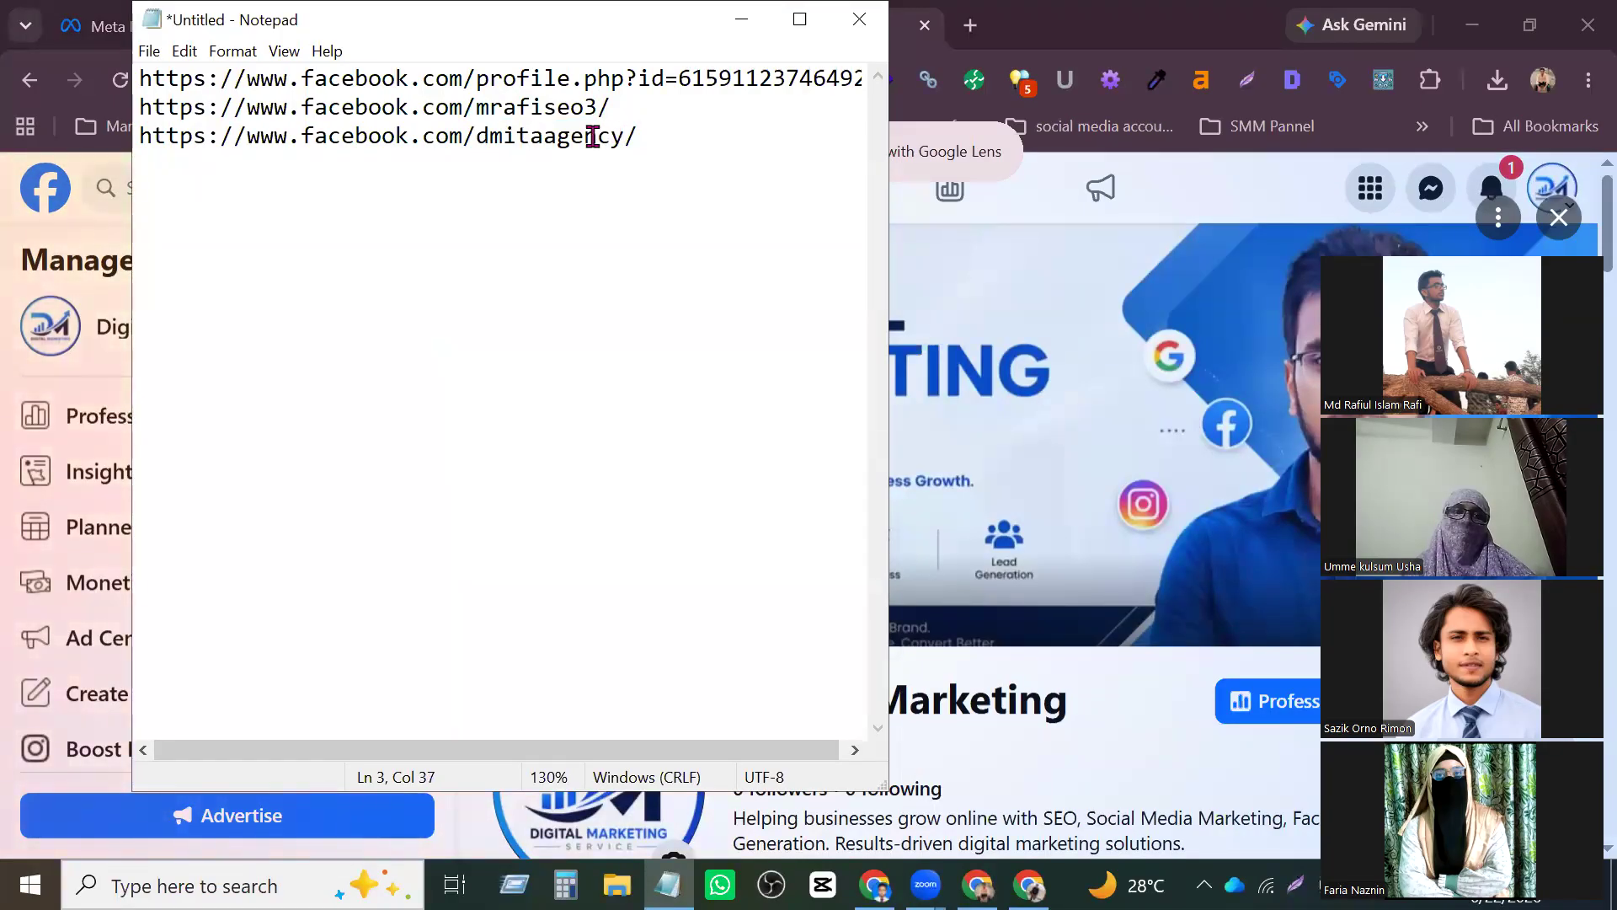
pyautogui.moveTo(596, 104); pyautogui.dragTo(584, 105)
pyautogui.click(586, 109)
pyautogui.doubleClick(586, 111)
pyautogui.click(588, 102)
pyautogui.moveTo(595, 105); pyautogui.dragTo(572, 105)
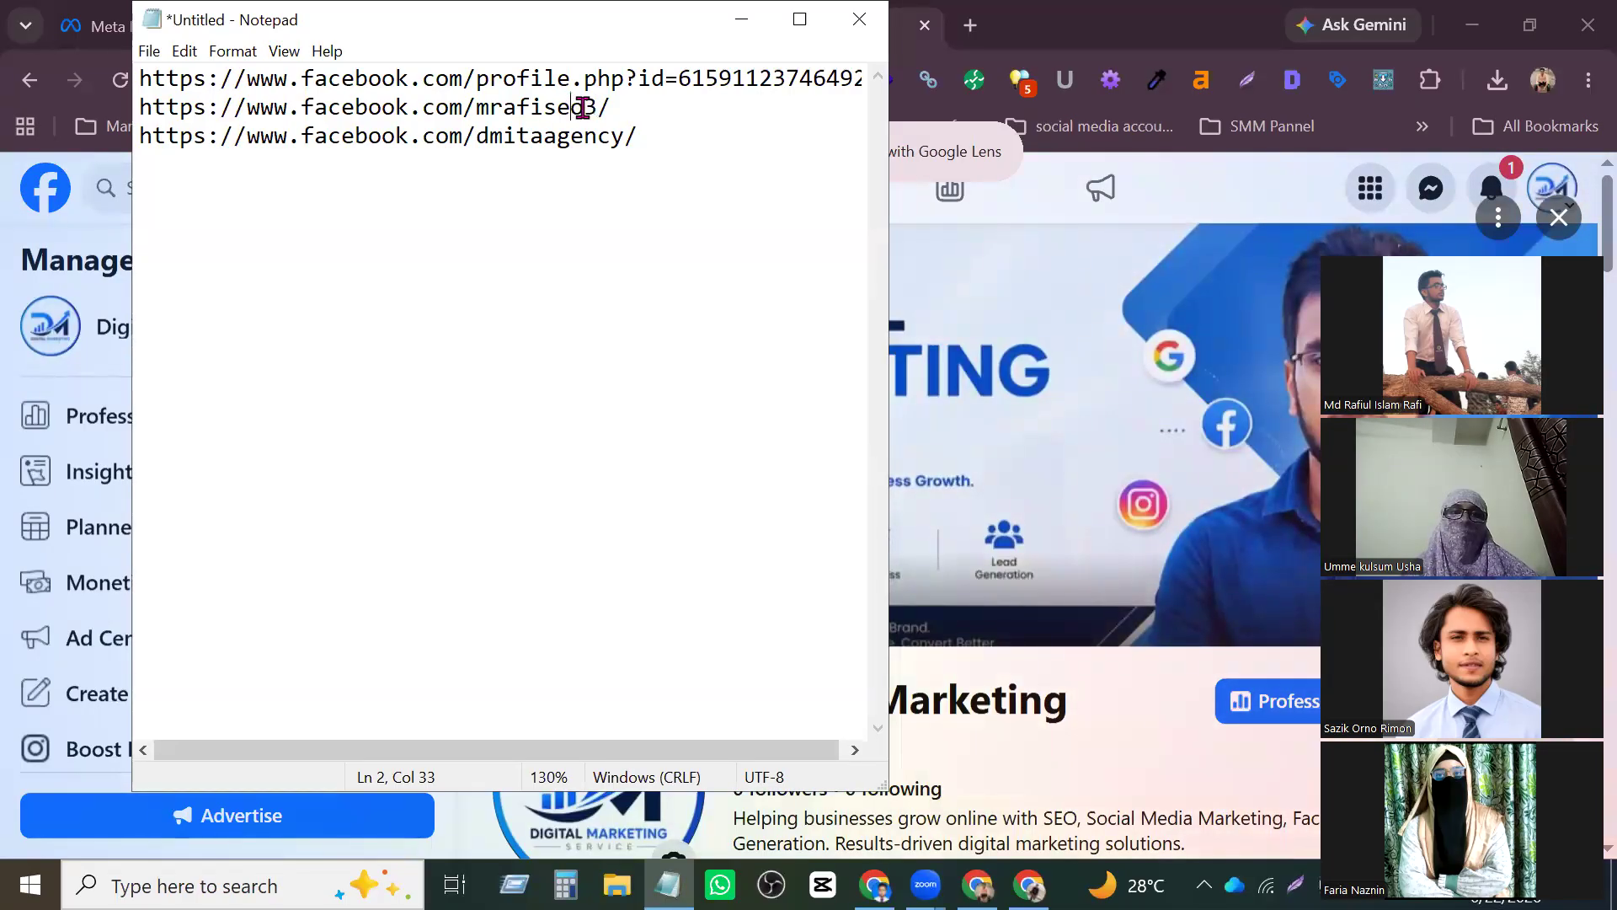
pyautogui.moveTo(598, 105)
pyautogui.mouseDown()
pyautogui.moveTo(507, 106)
pyautogui.moveTo(599, 106)
pyautogui.mouseUp()
pyautogui.click(573, 107)
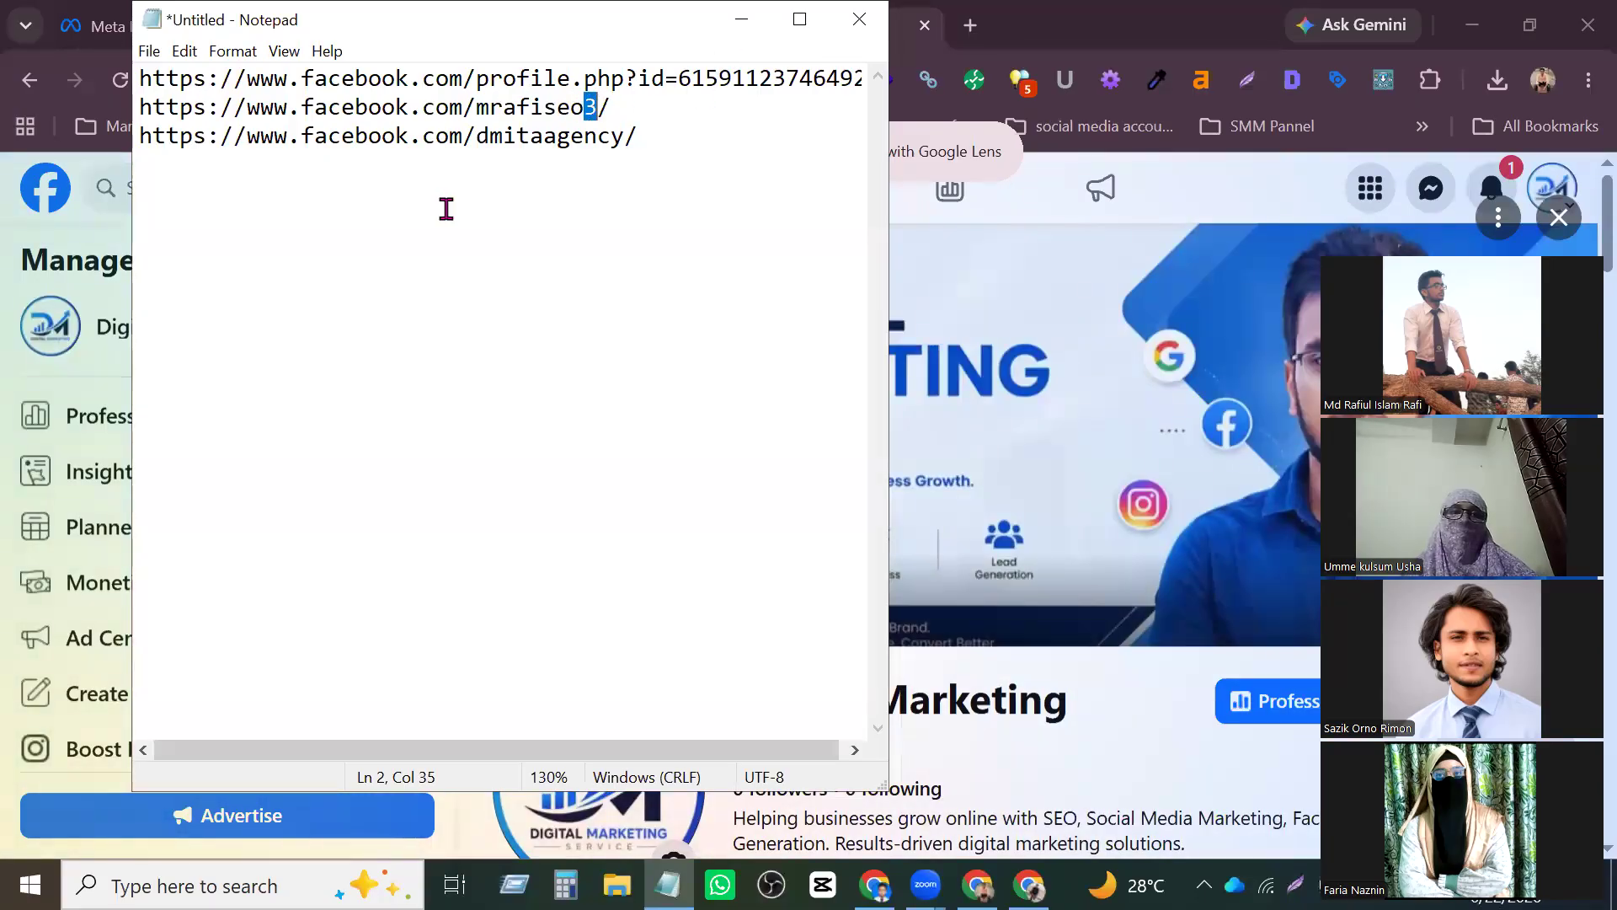
pyautogui.click(569, 135)
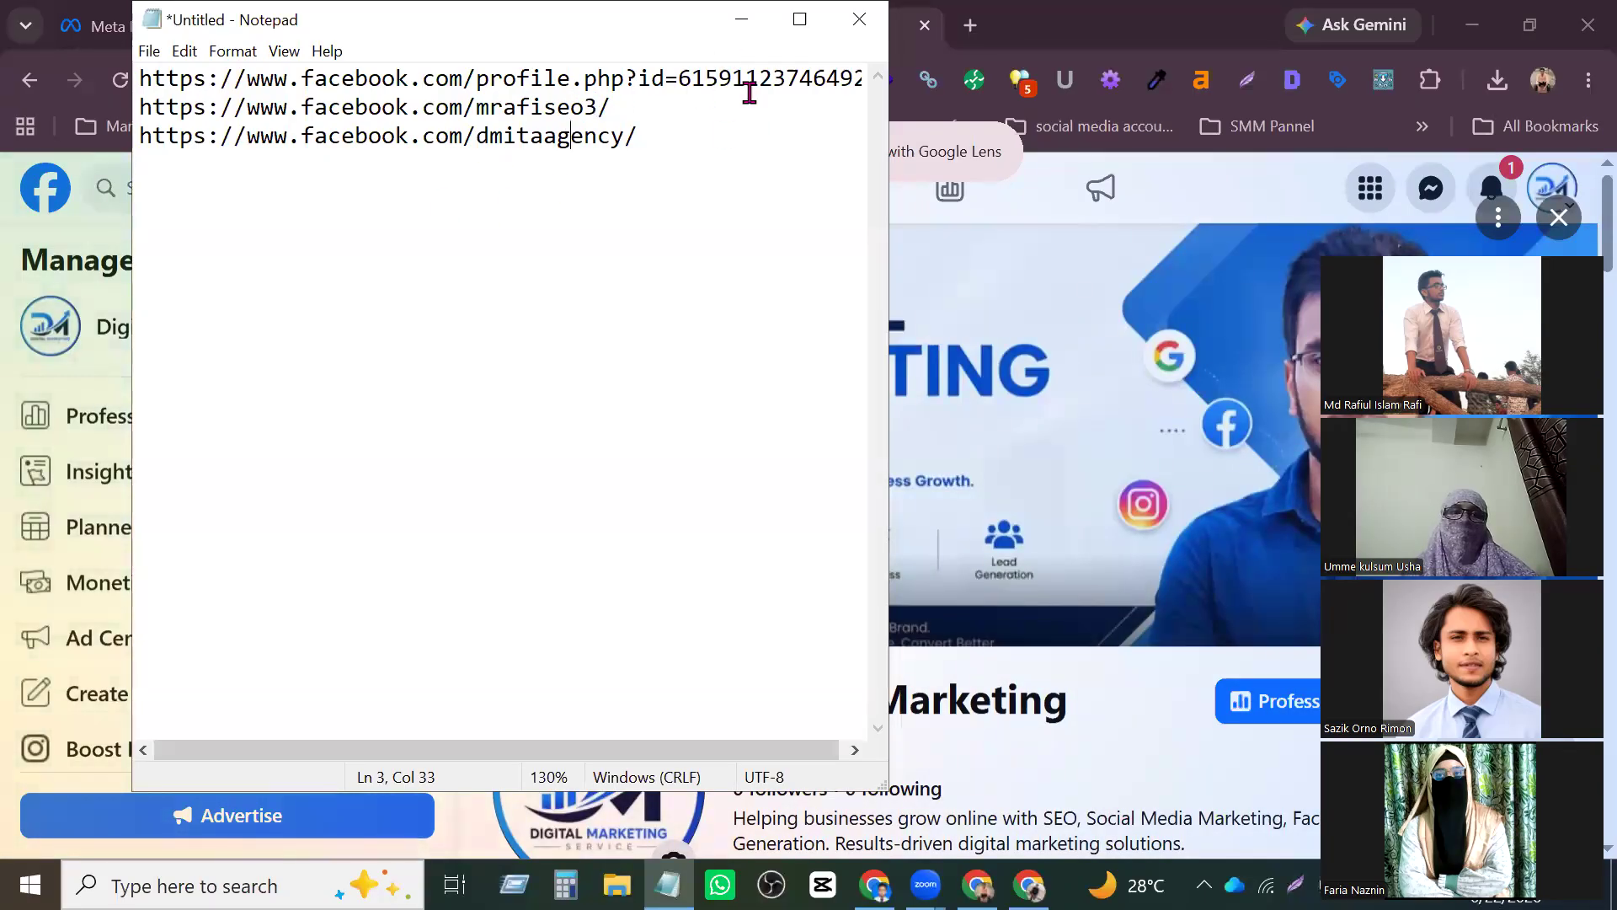
pyautogui.click(741, 21)
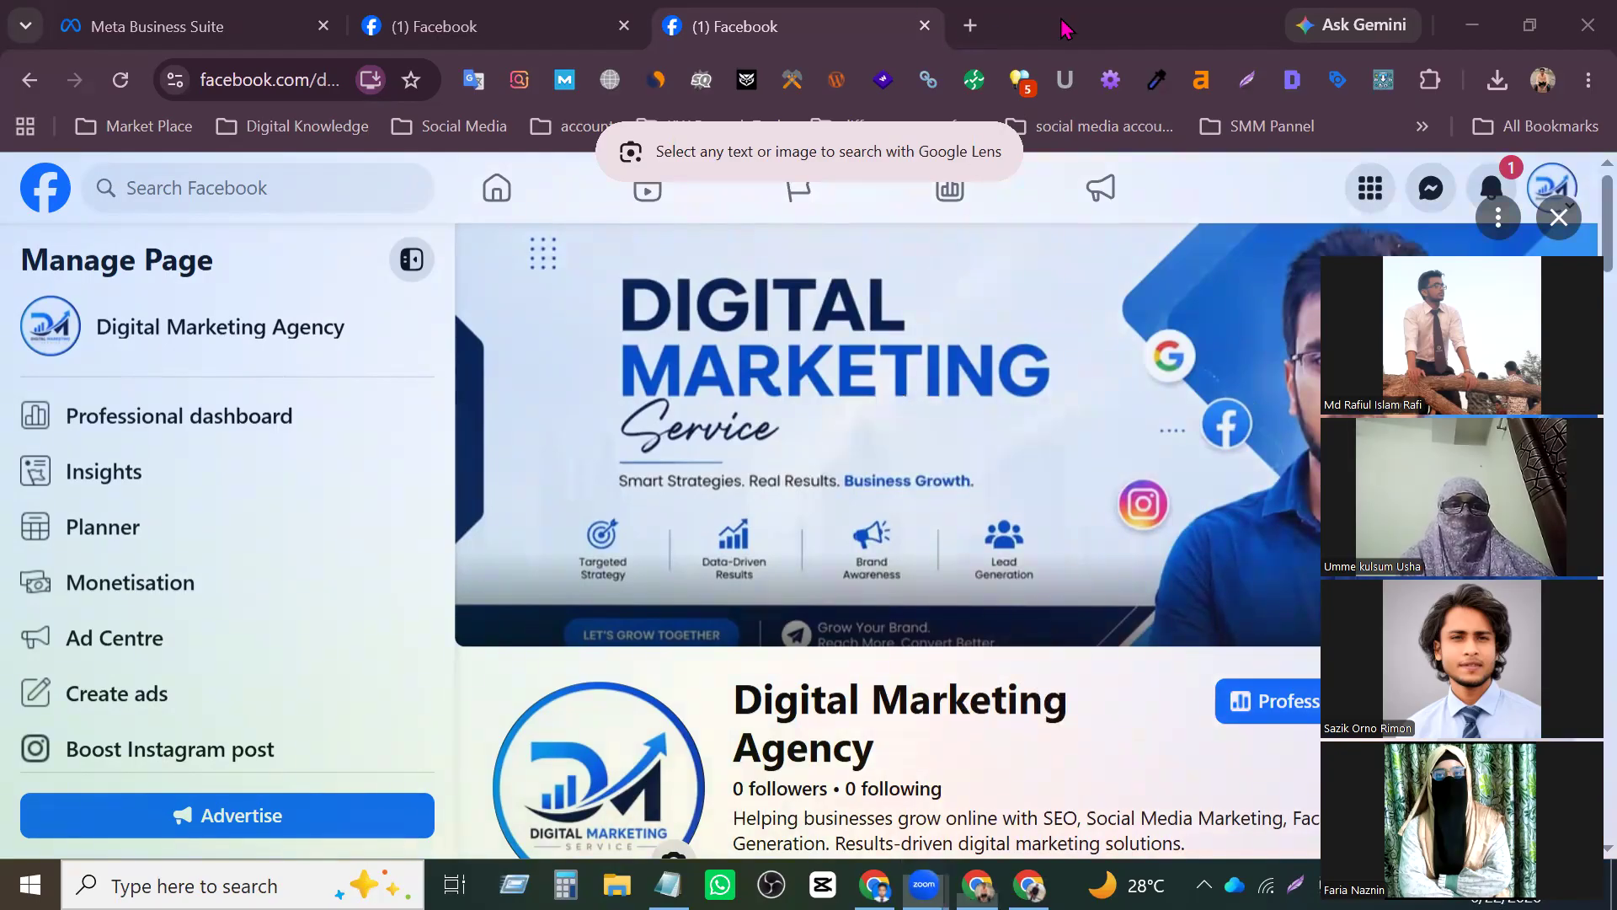
# - Dismiss the Google Lens search and return to the full Digital Marketing Agency Page
pyautogui.moveTo(462, 647); pyautogui.dragTo(523, 713)
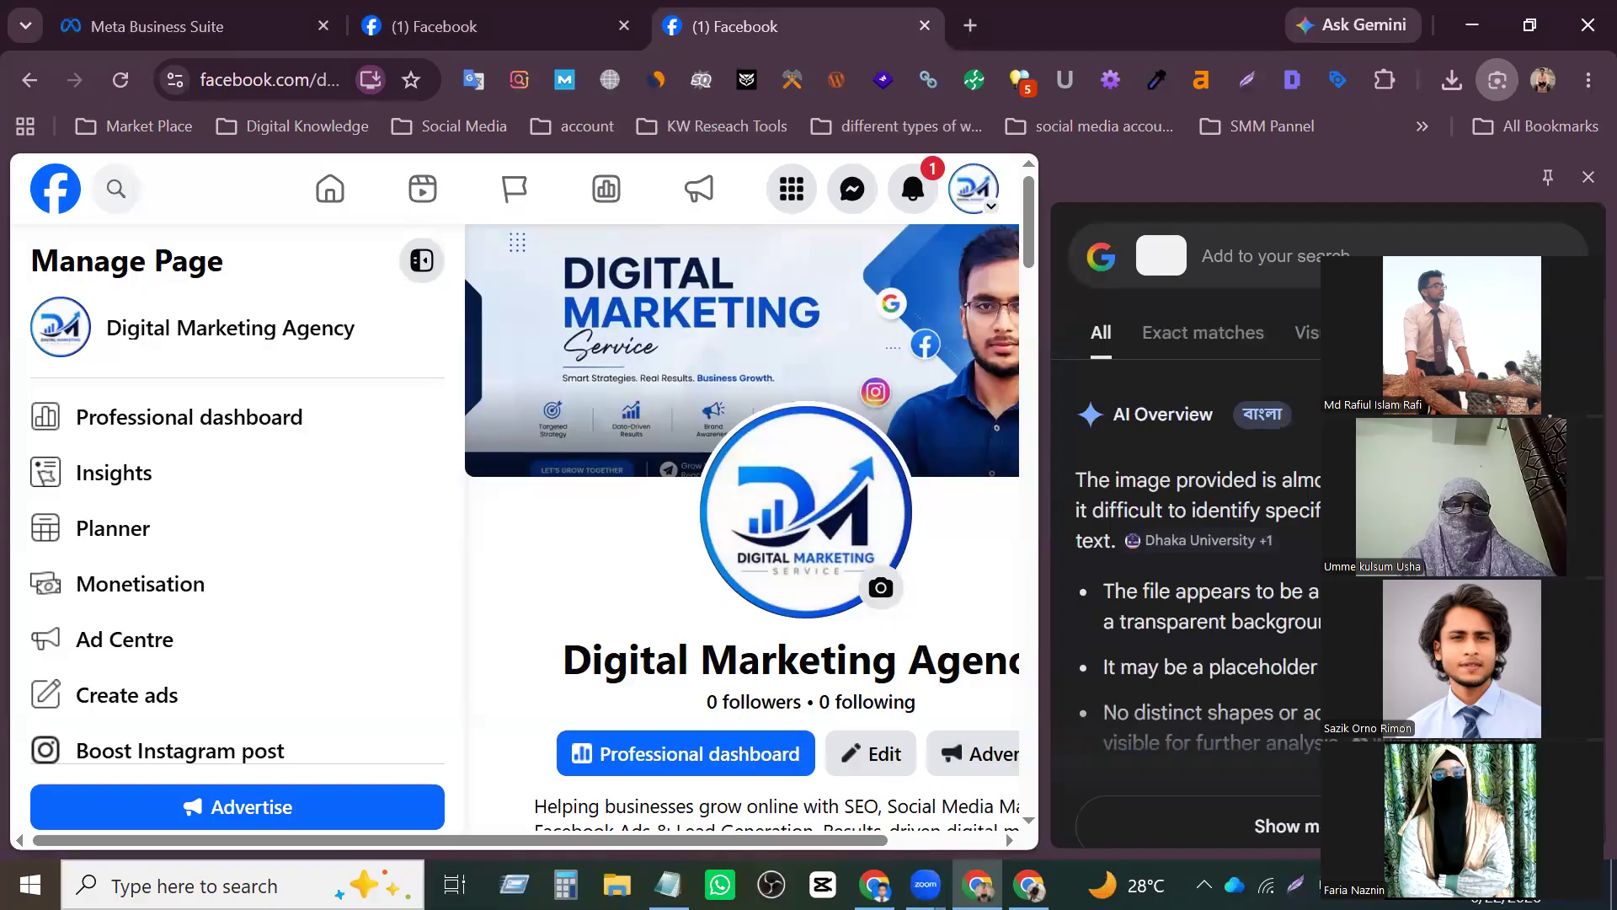
pyautogui.click(1588, 177)
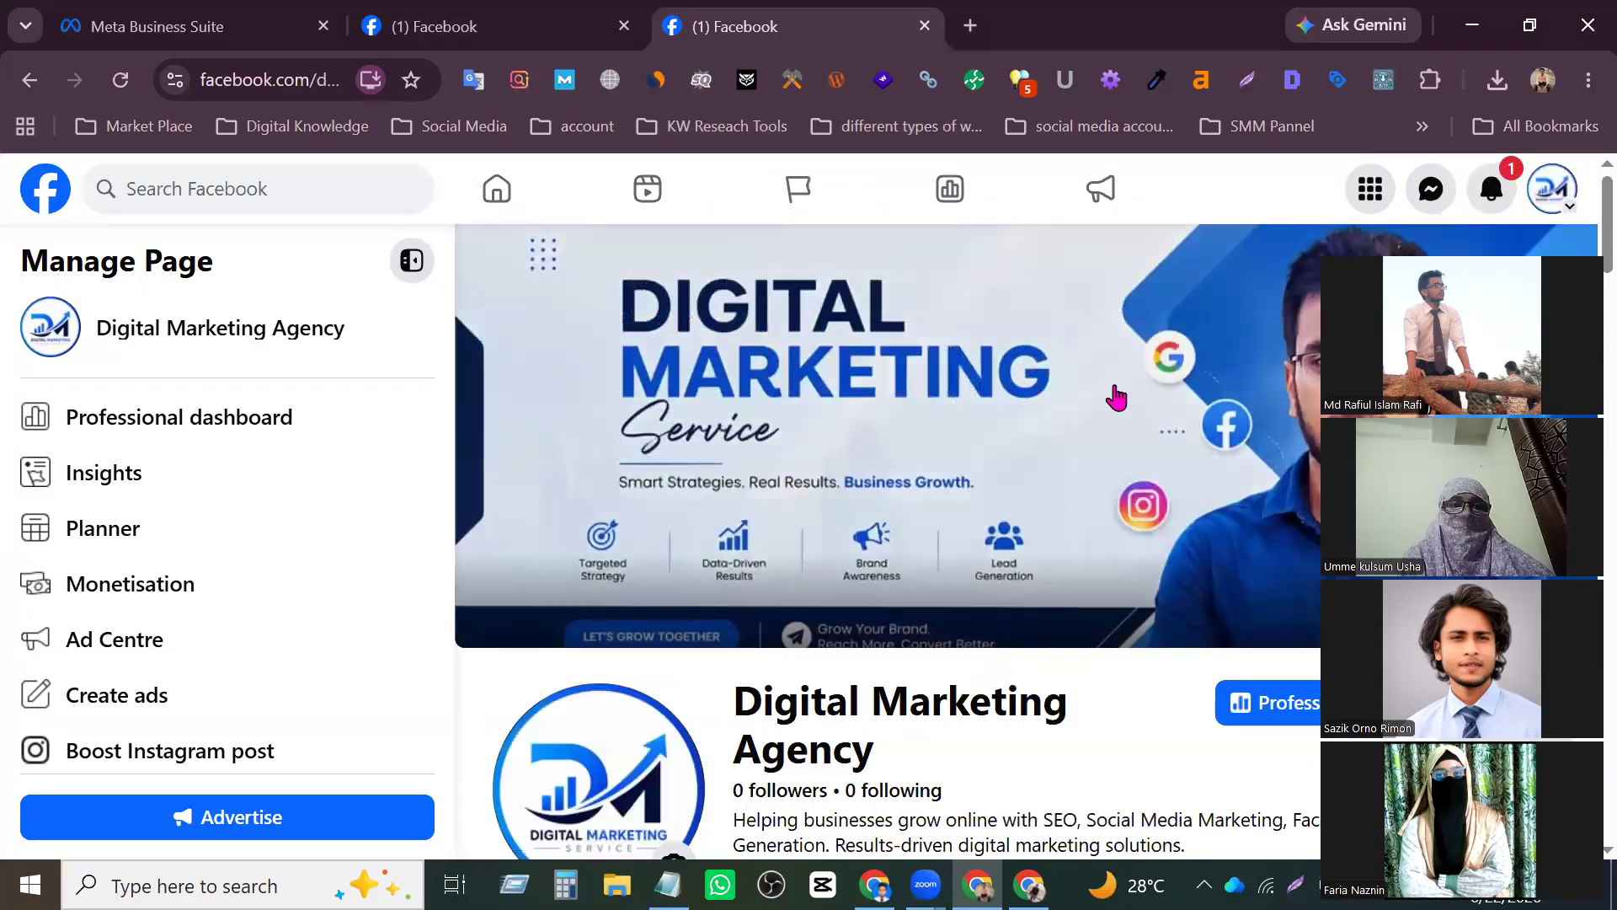
pyautogui.scroll(-5, 1084, 515)
pyautogui.scroll(5, 690, 581)
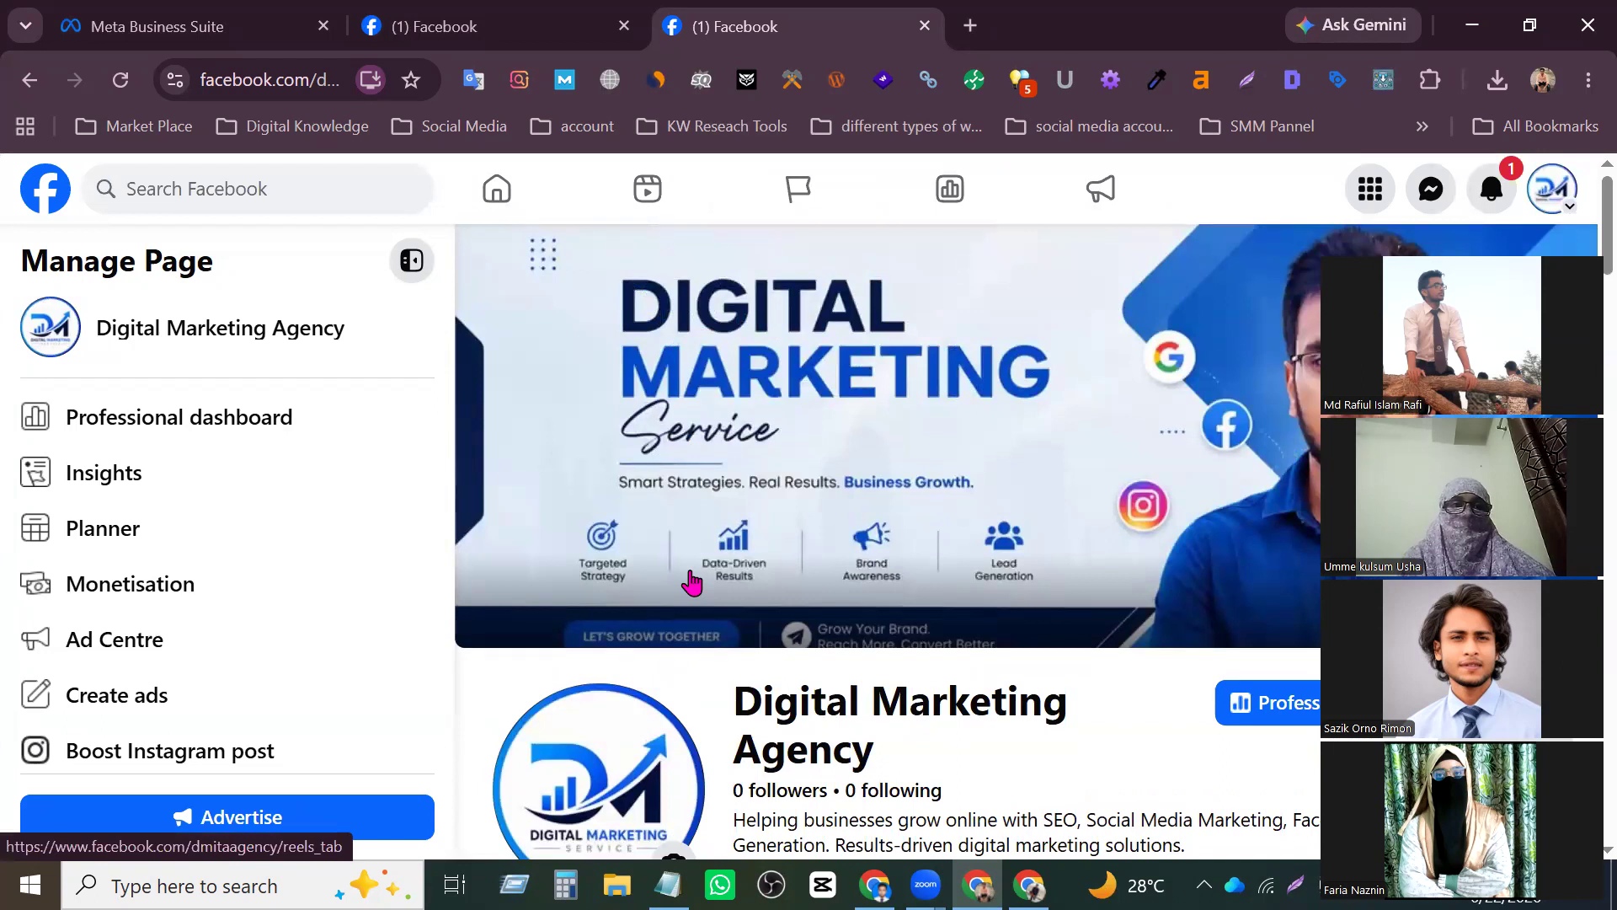
pyautogui.scroll(-4, 311, 607)
pyautogui.scroll(4, 313, 587)
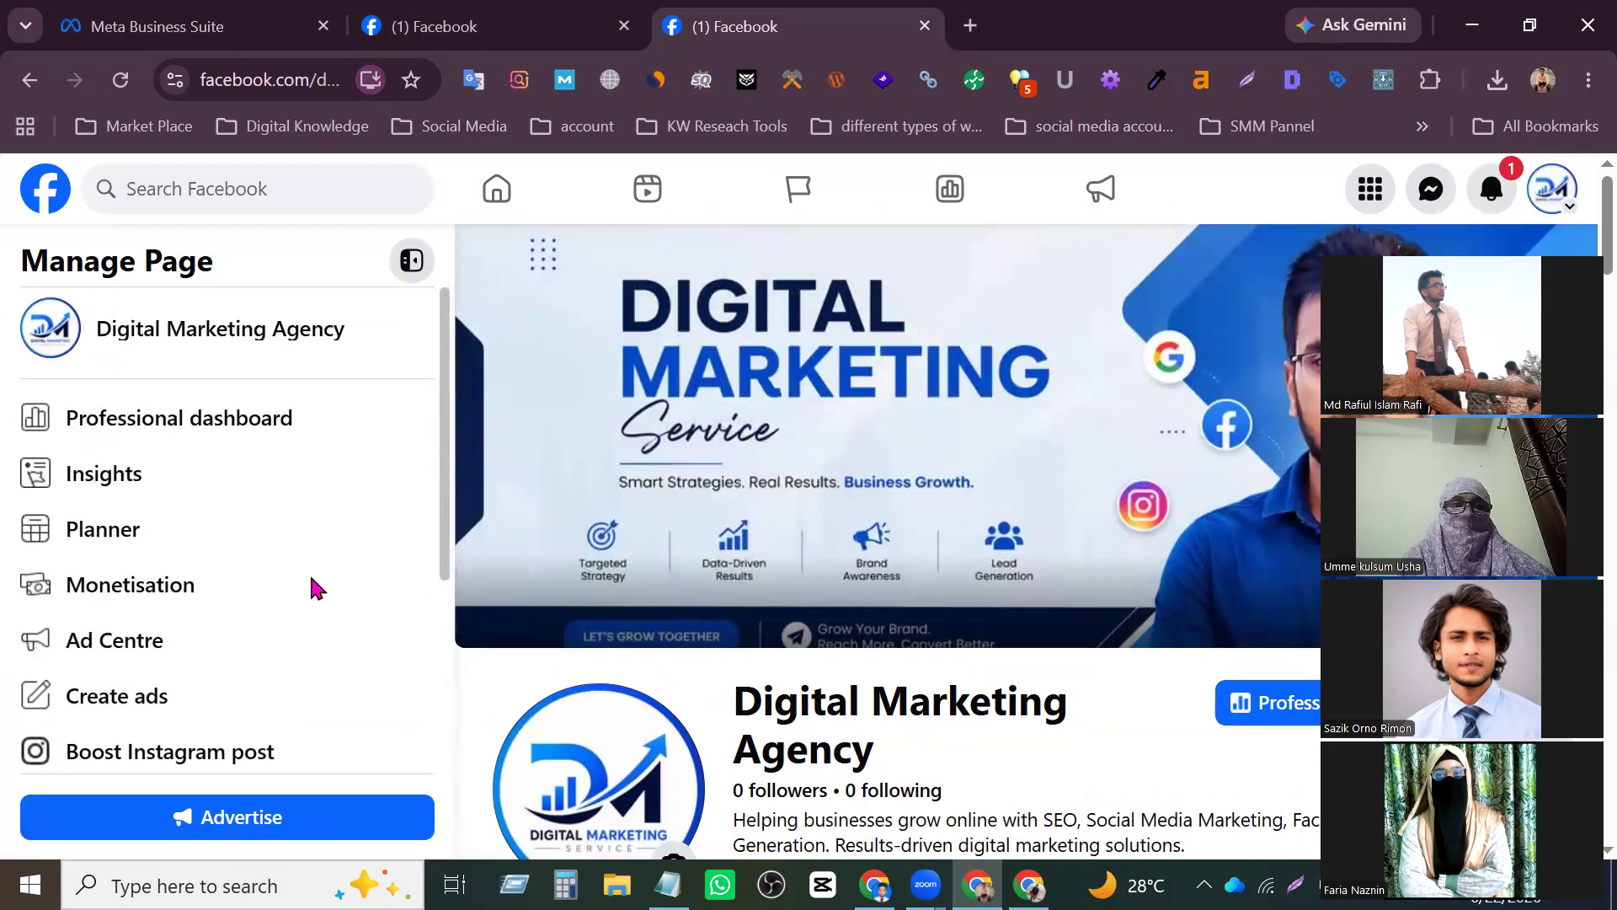
# - Display the full list of profiles, switch to the personal profile and dismiss the switch notice
pyautogui.click(1552, 189)
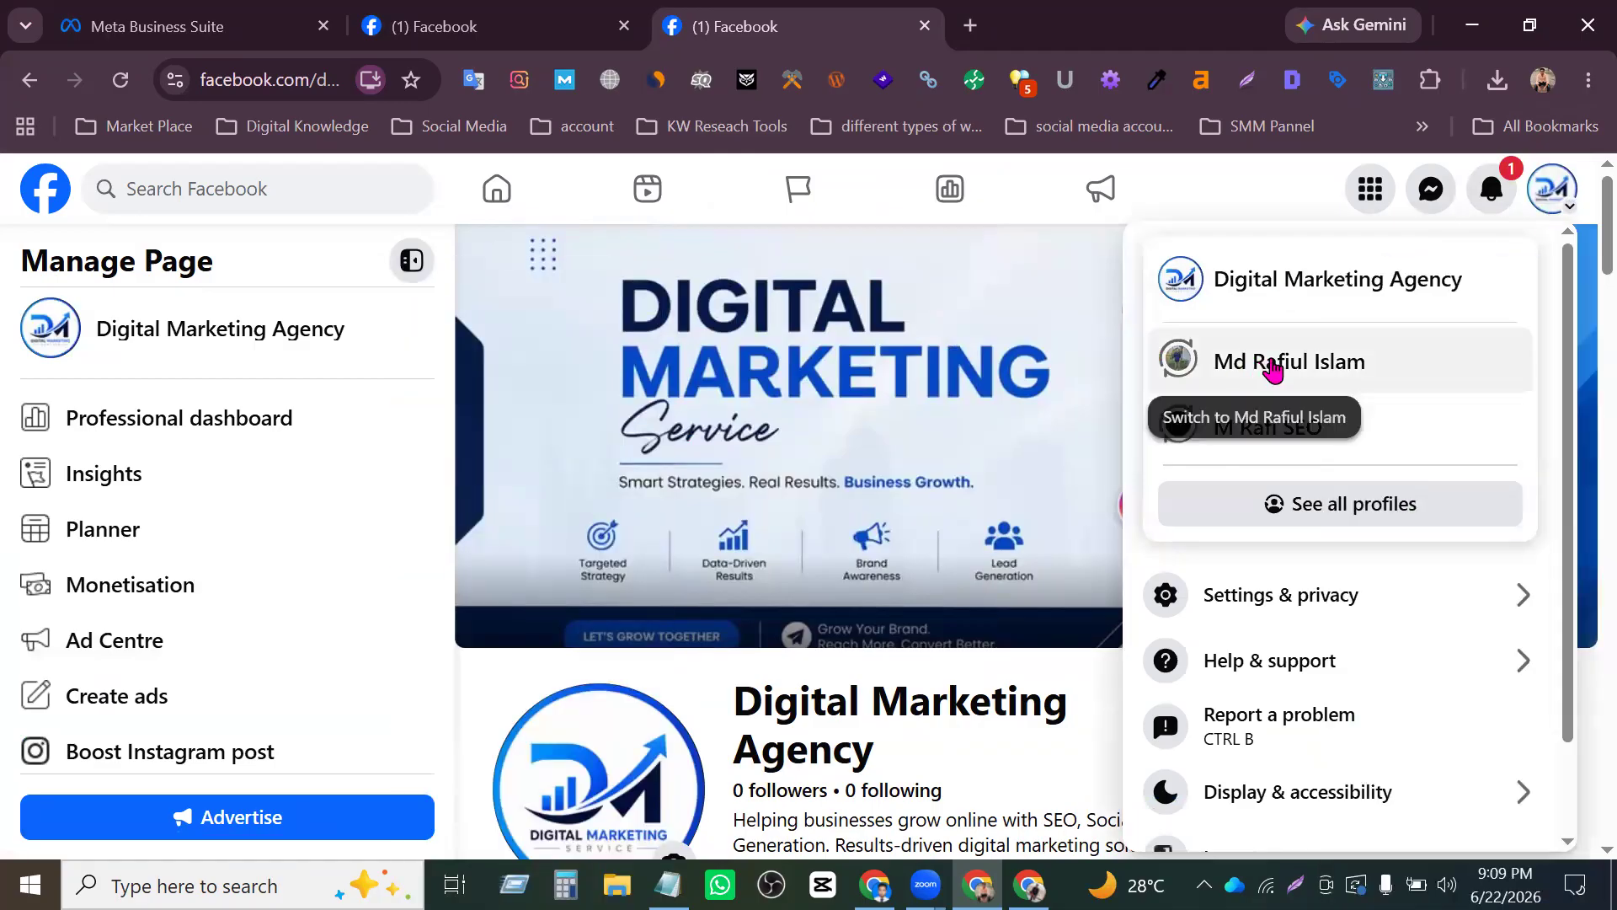
pyautogui.click(1317, 504)
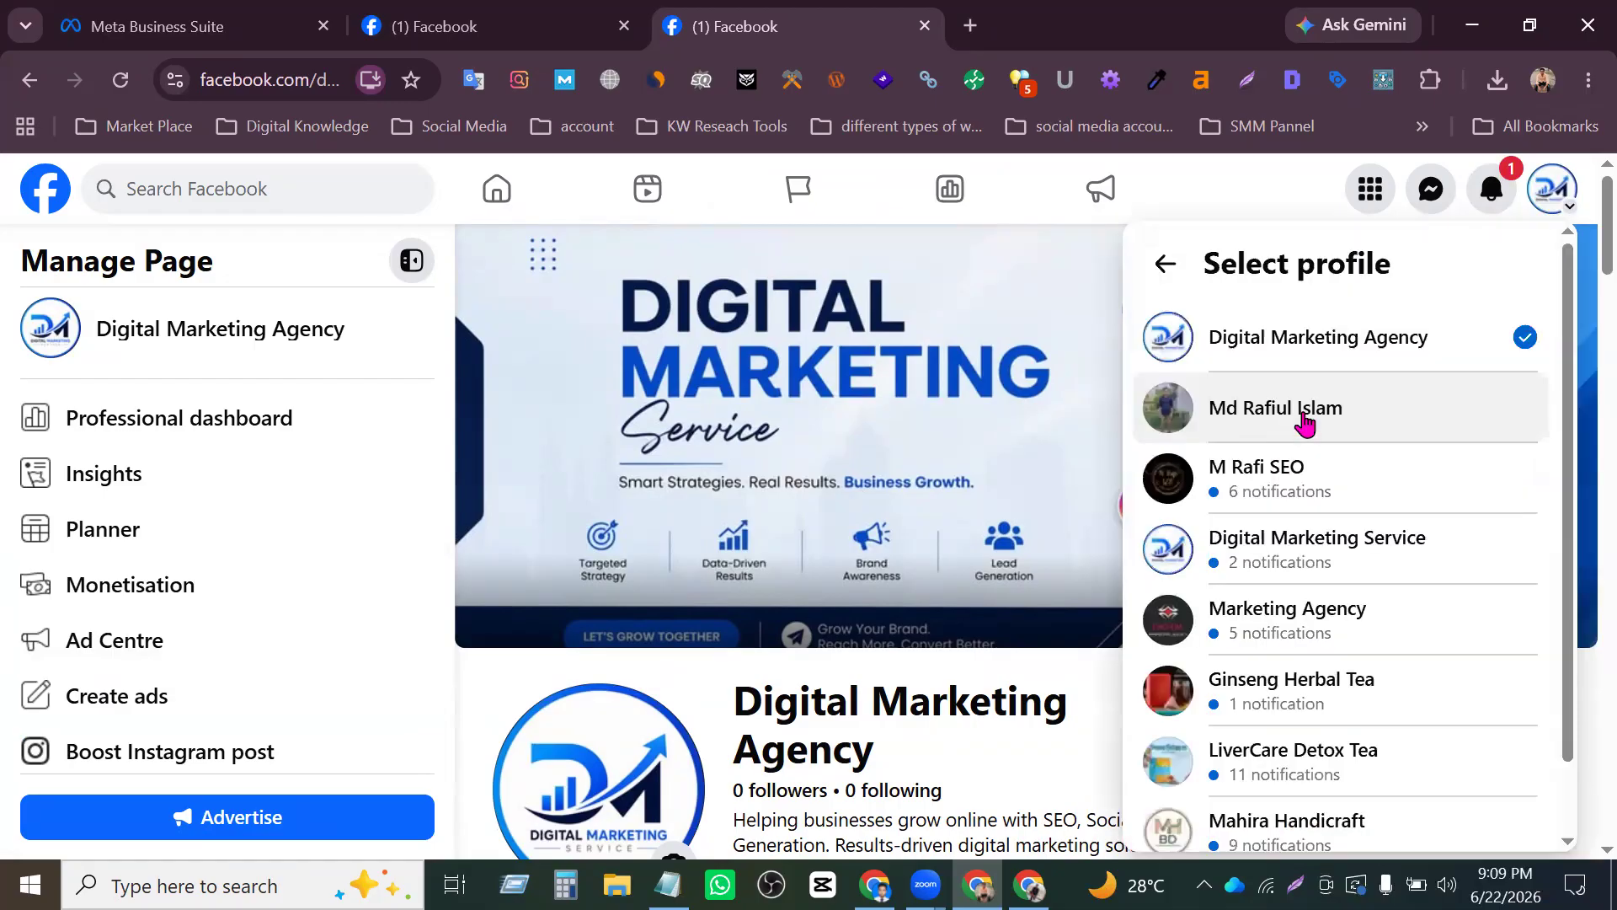
pyautogui.scroll(-2, 1306, 570)
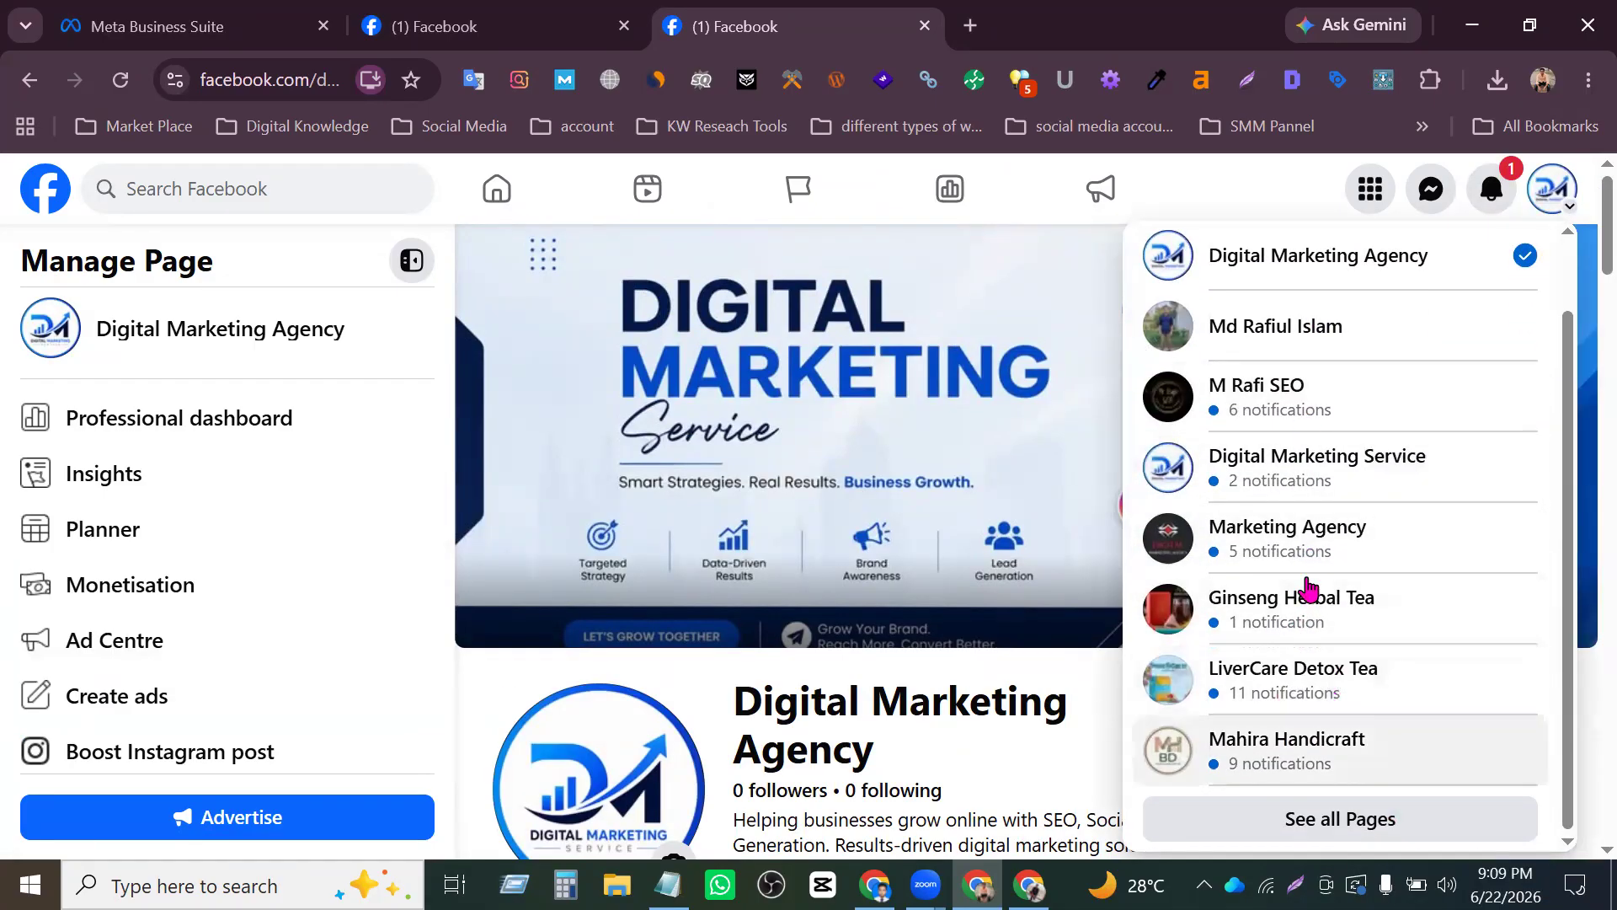
pyautogui.click(1311, 342)
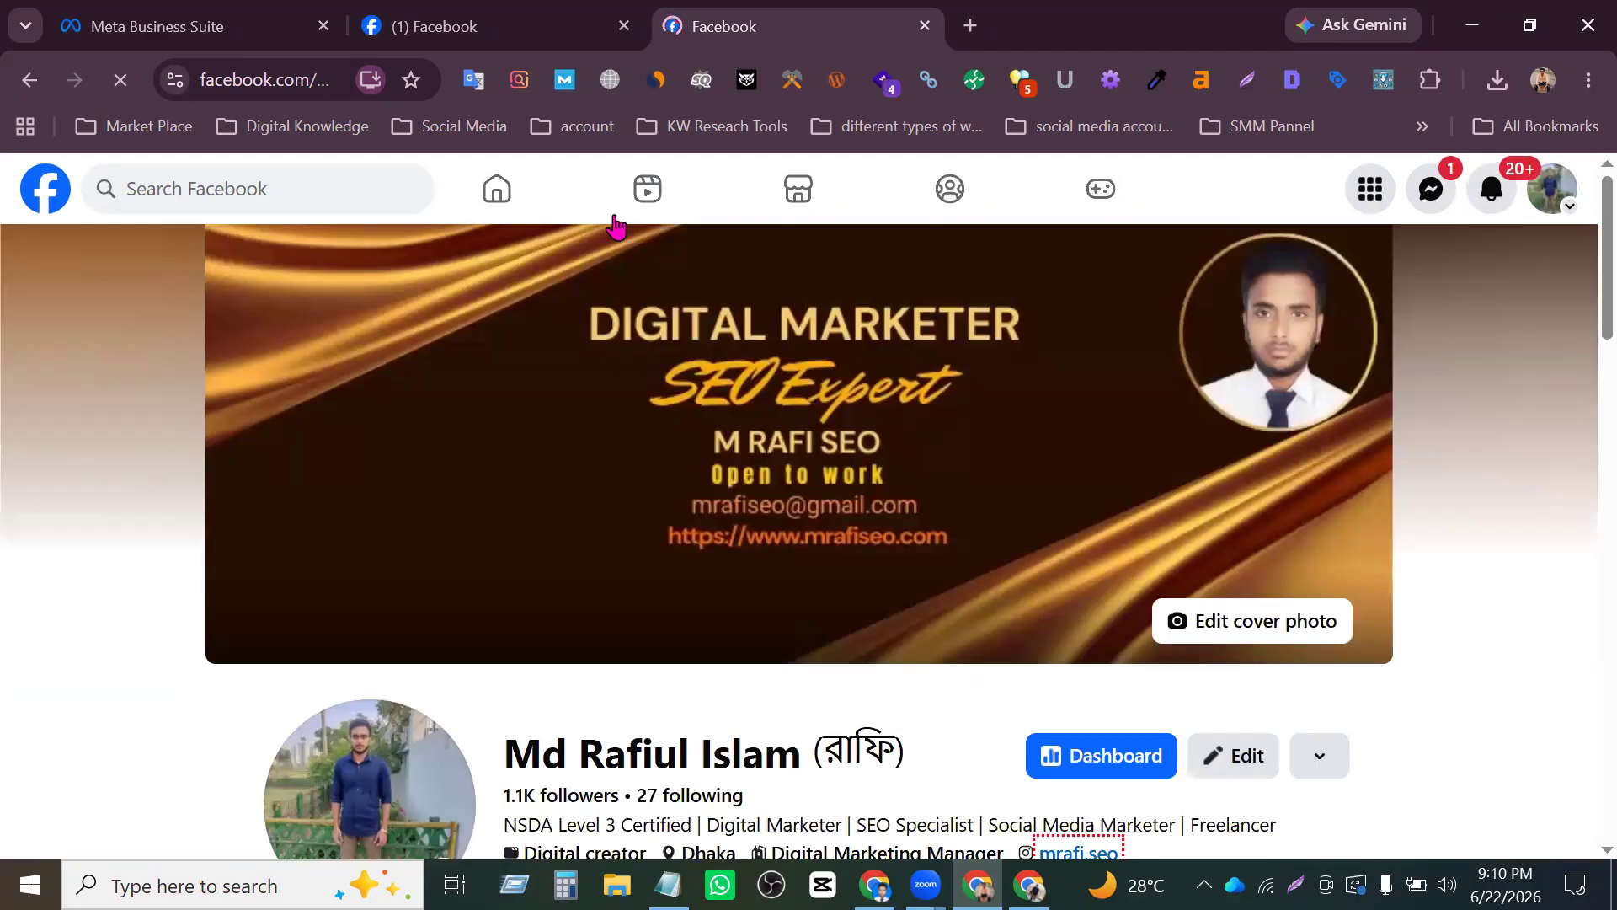
pyautogui.scroll(-4, 674, 421)
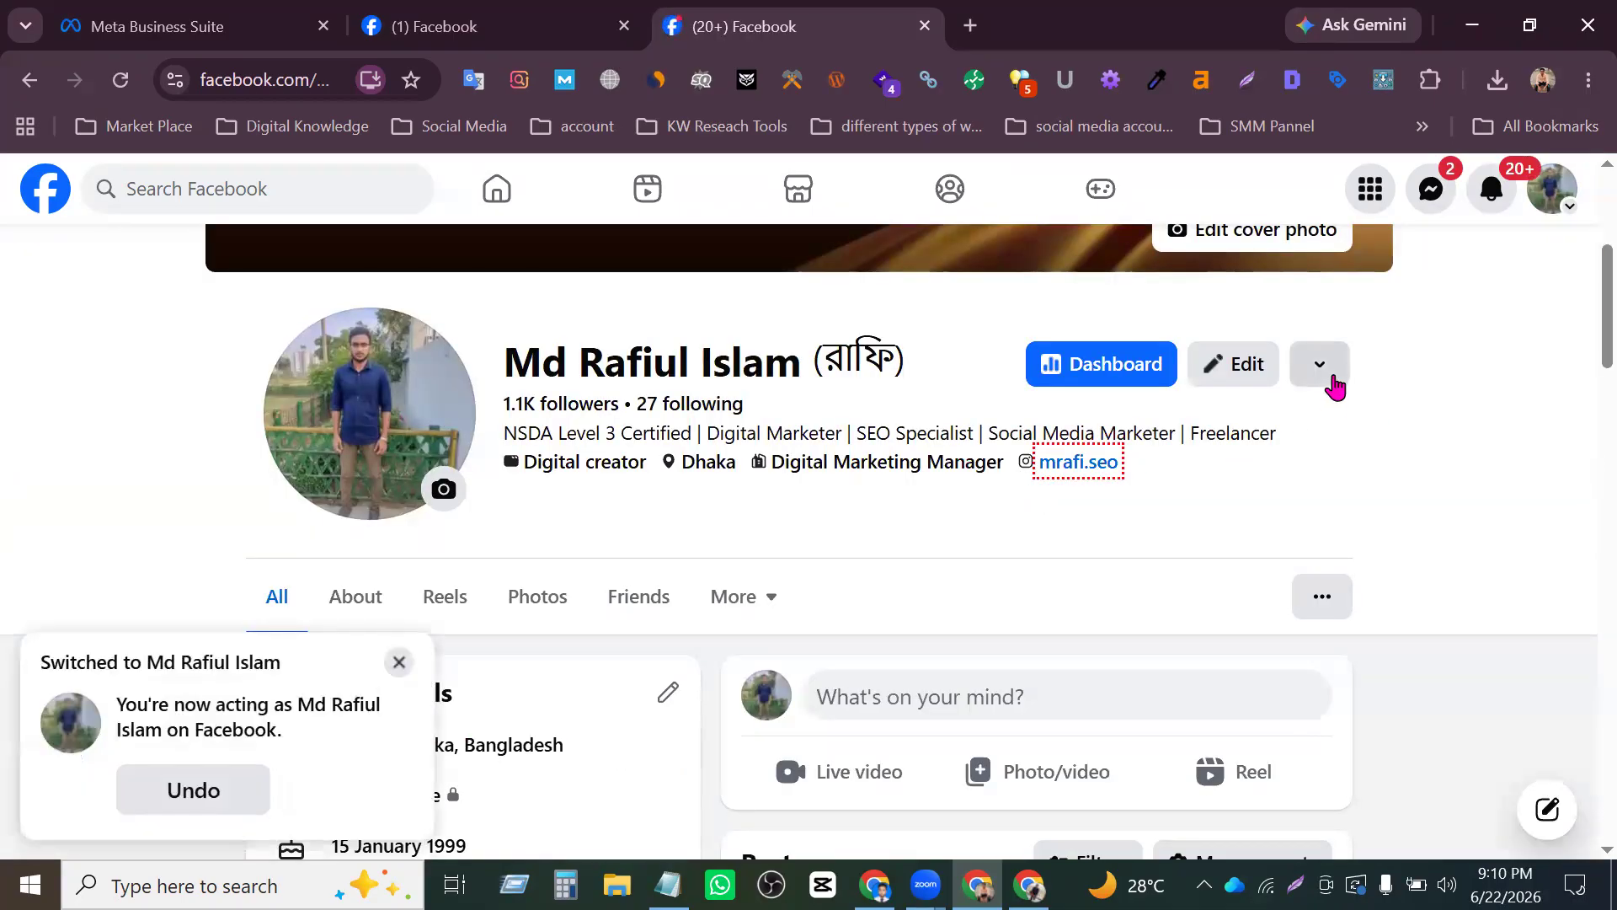
pyautogui.click(399, 662)
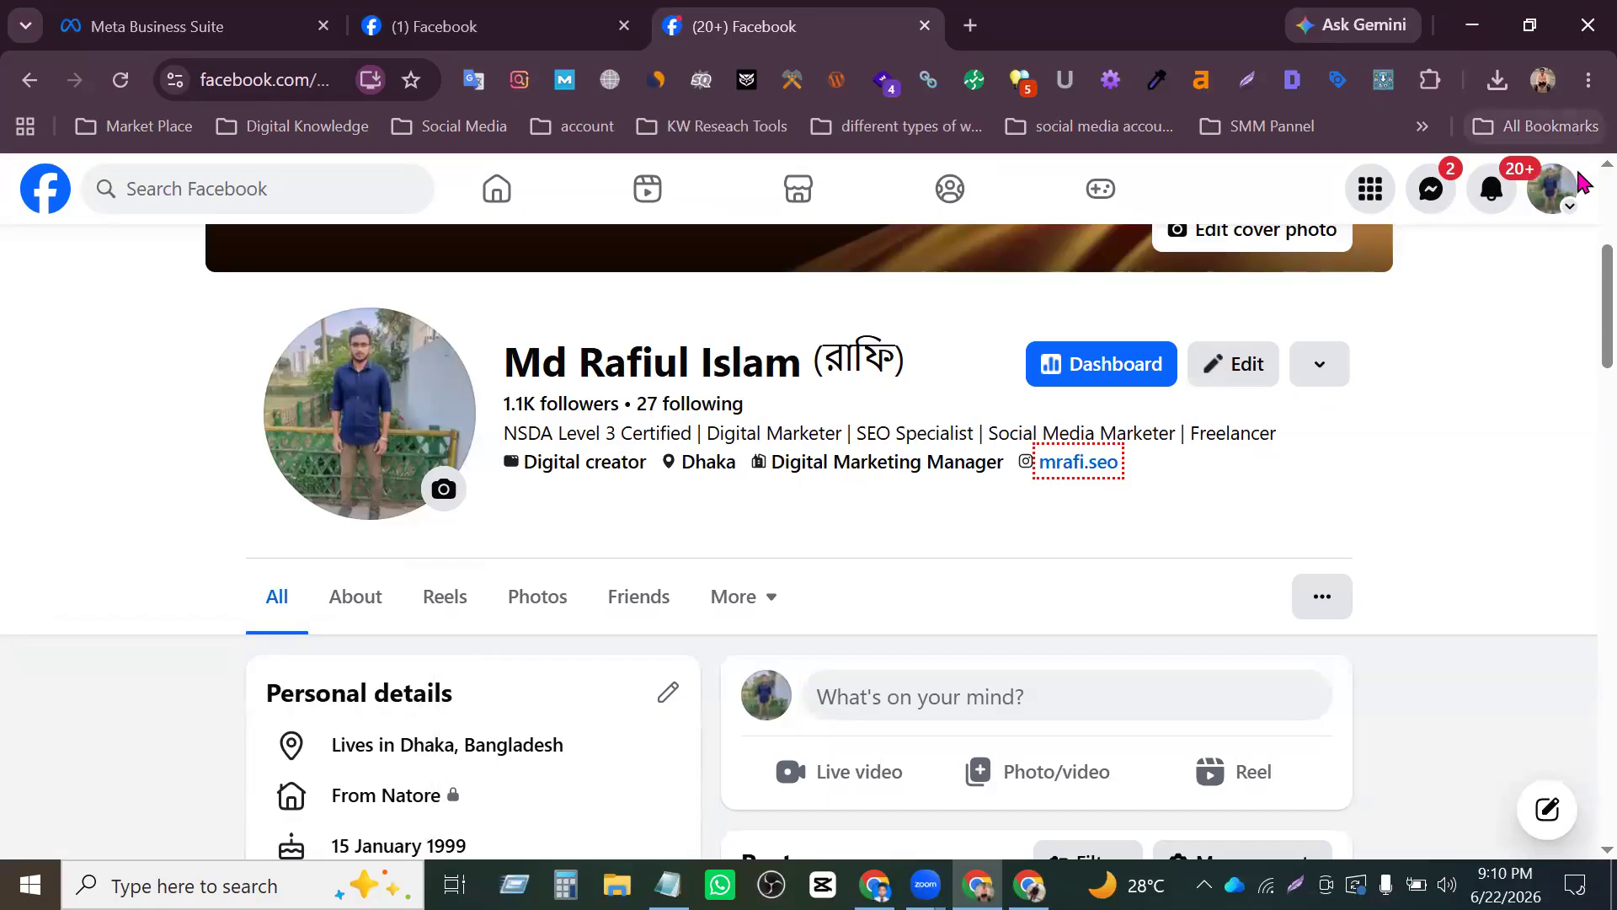
# - Switch back to the Digital Marketing Agency Page and dismiss the switch notice
pyautogui.click(1552, 211)
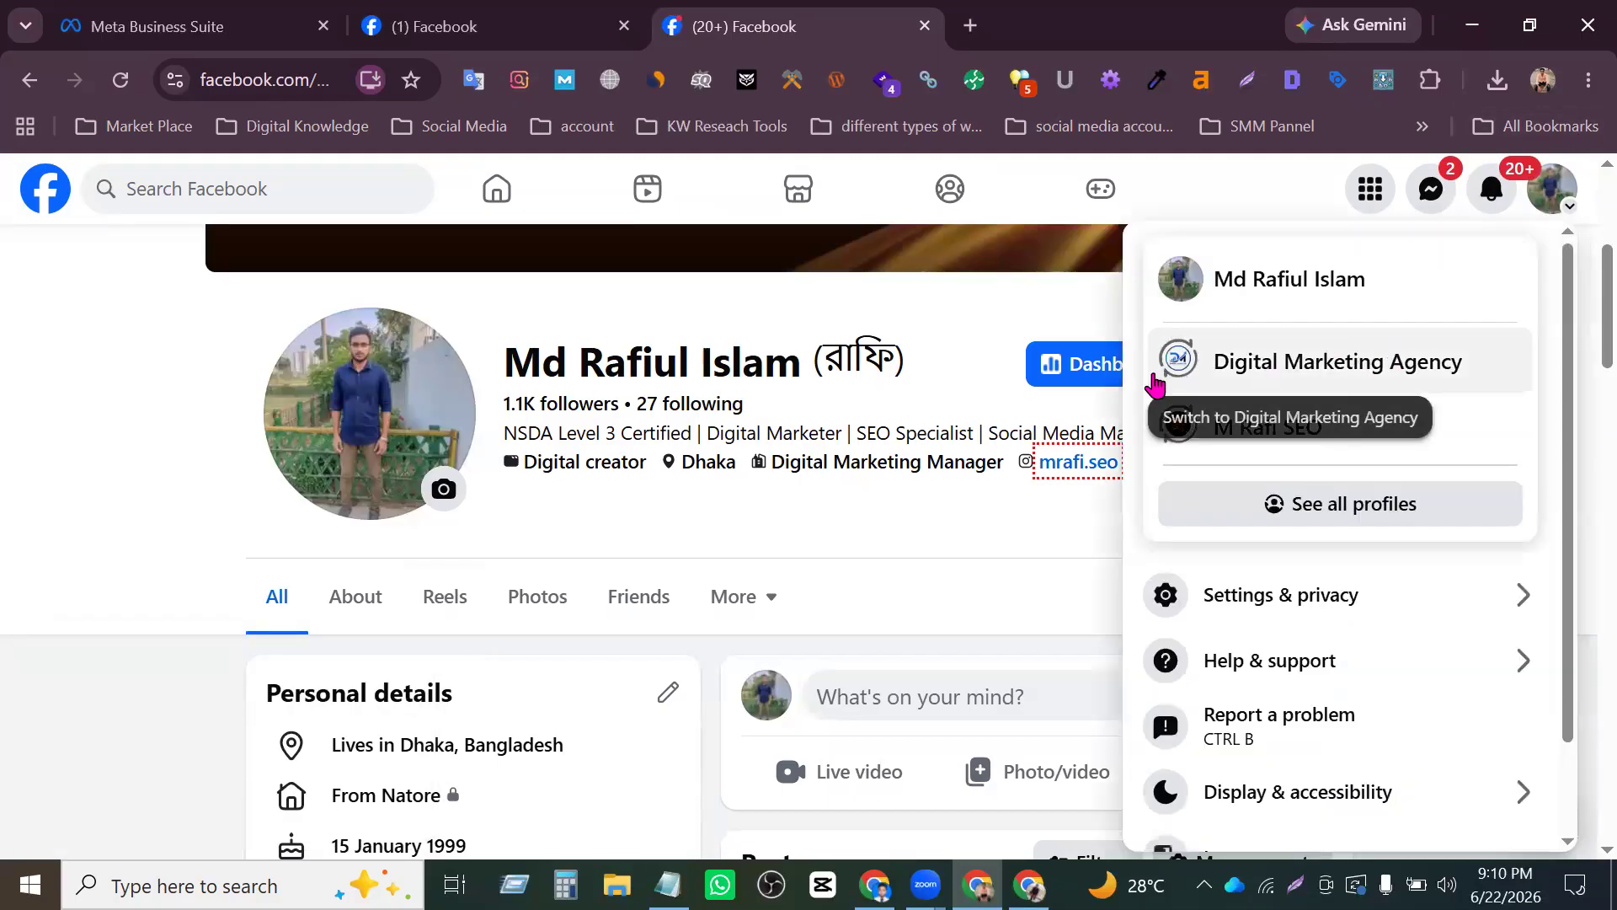
pyautogui.click(1388, 381)
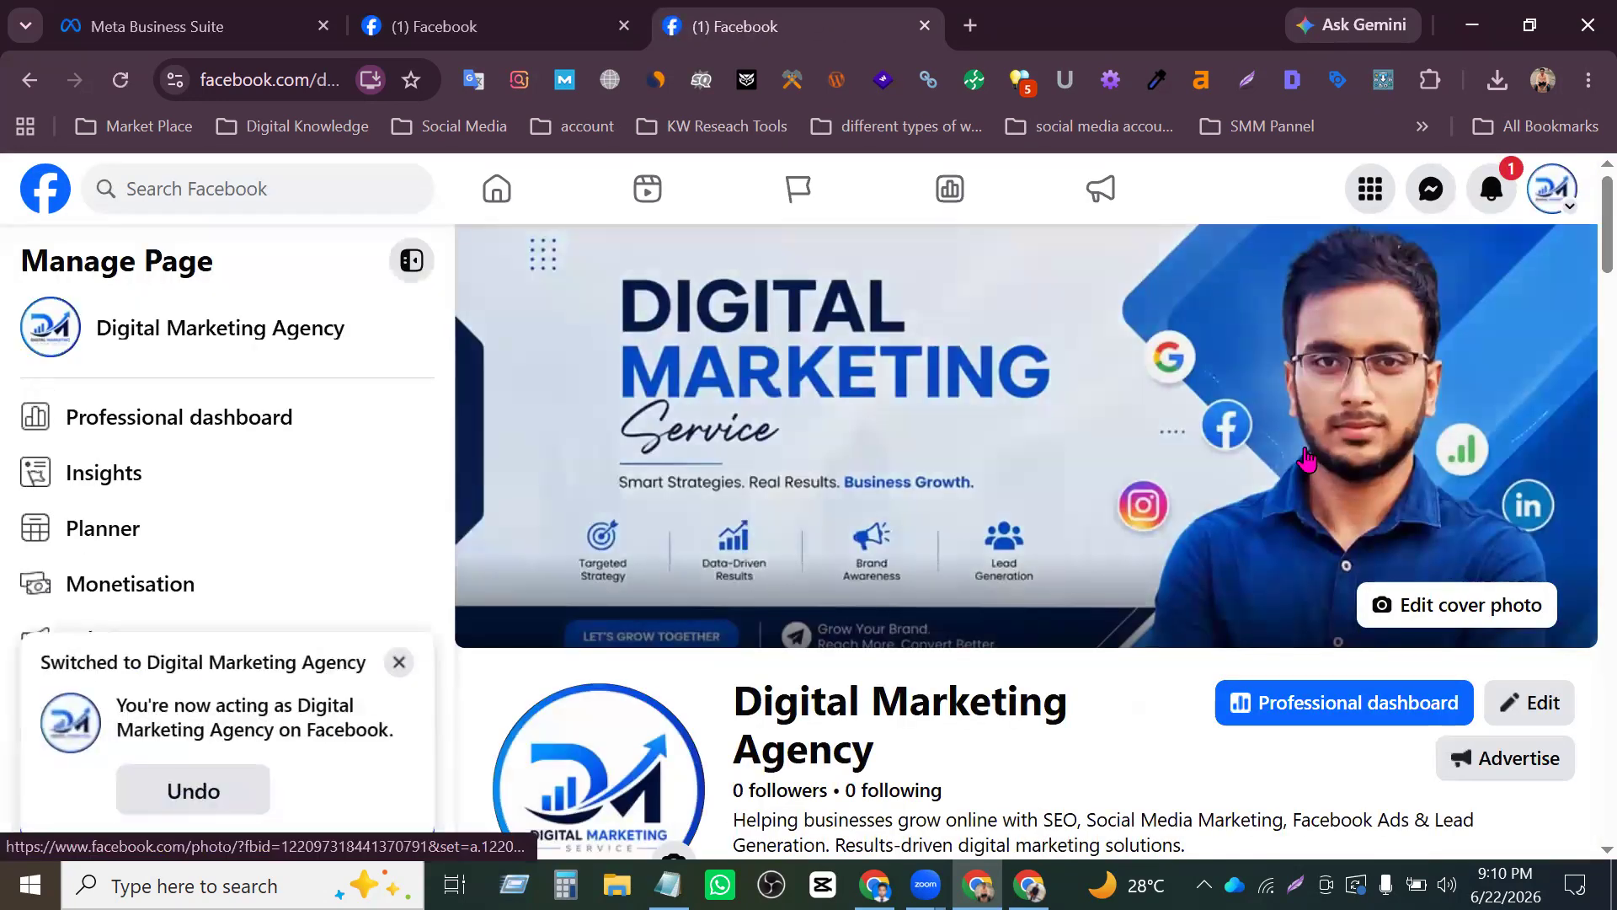
pyautogui.click(399, 662)
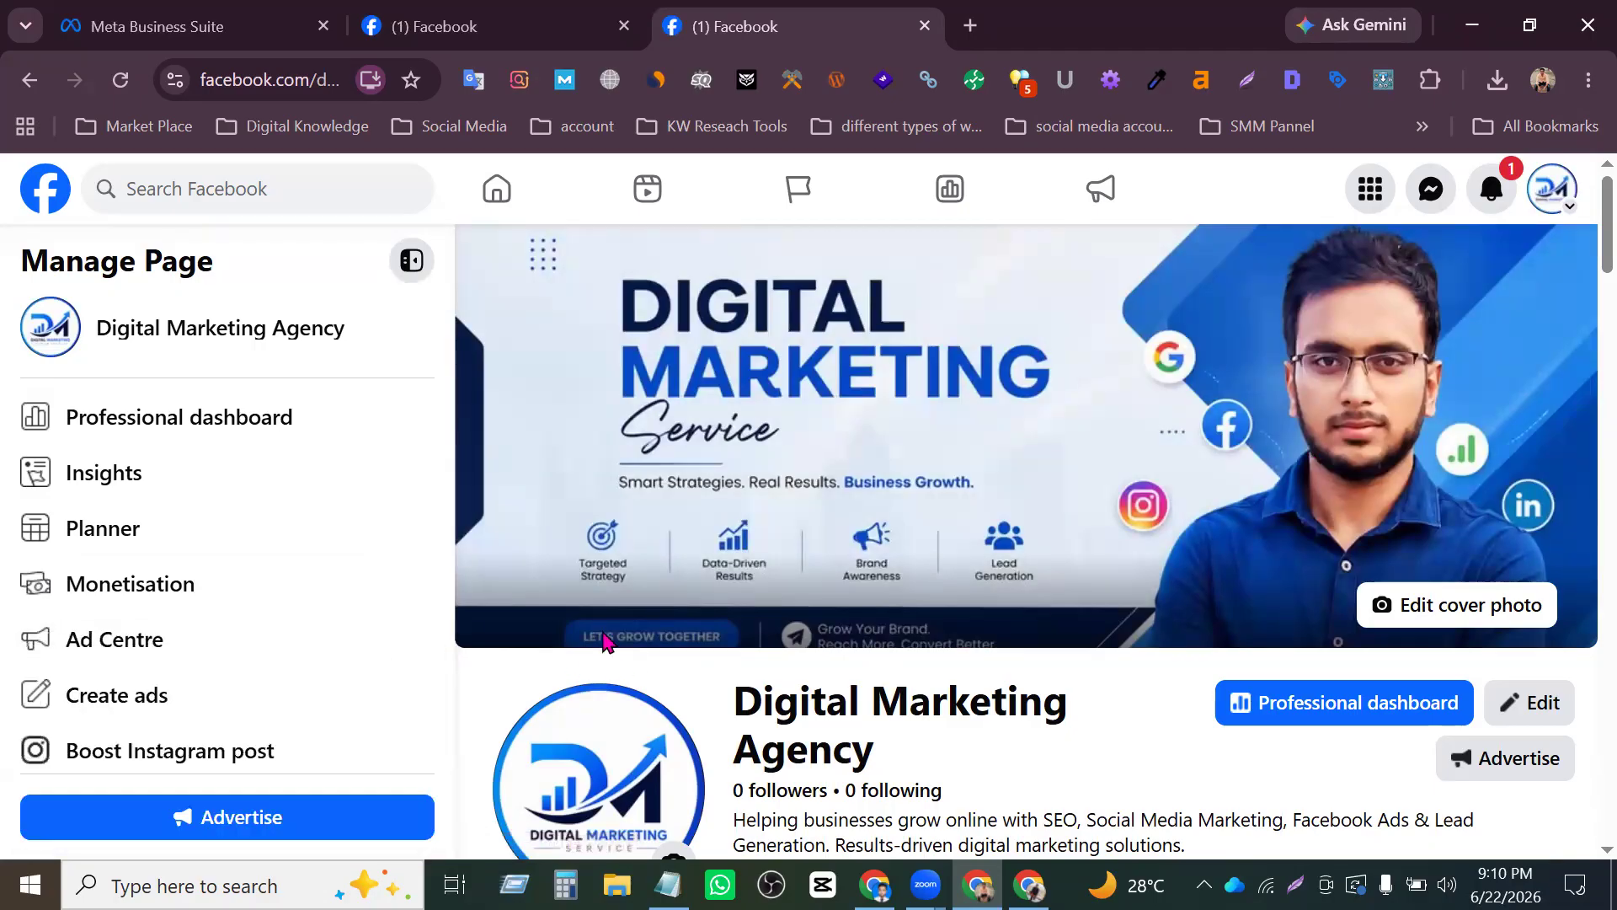
# - Open the Page access settings from all tools in the Page's professional dashboard
pyautogui.scroll(-2, 1297, 445)
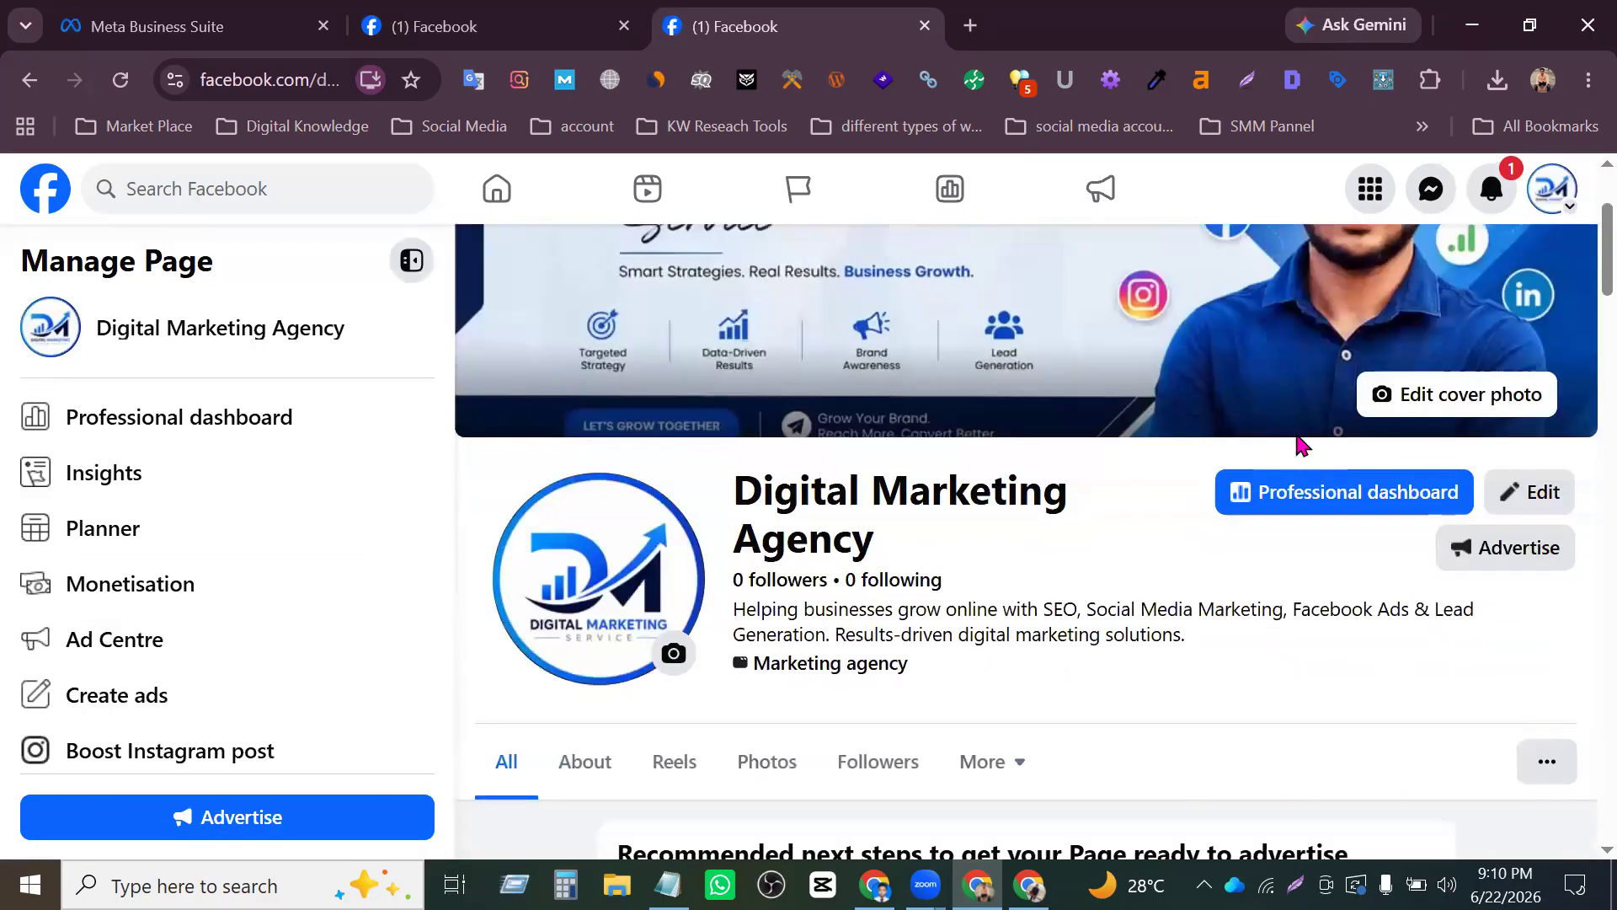
pyautogui.click(1311, 498)
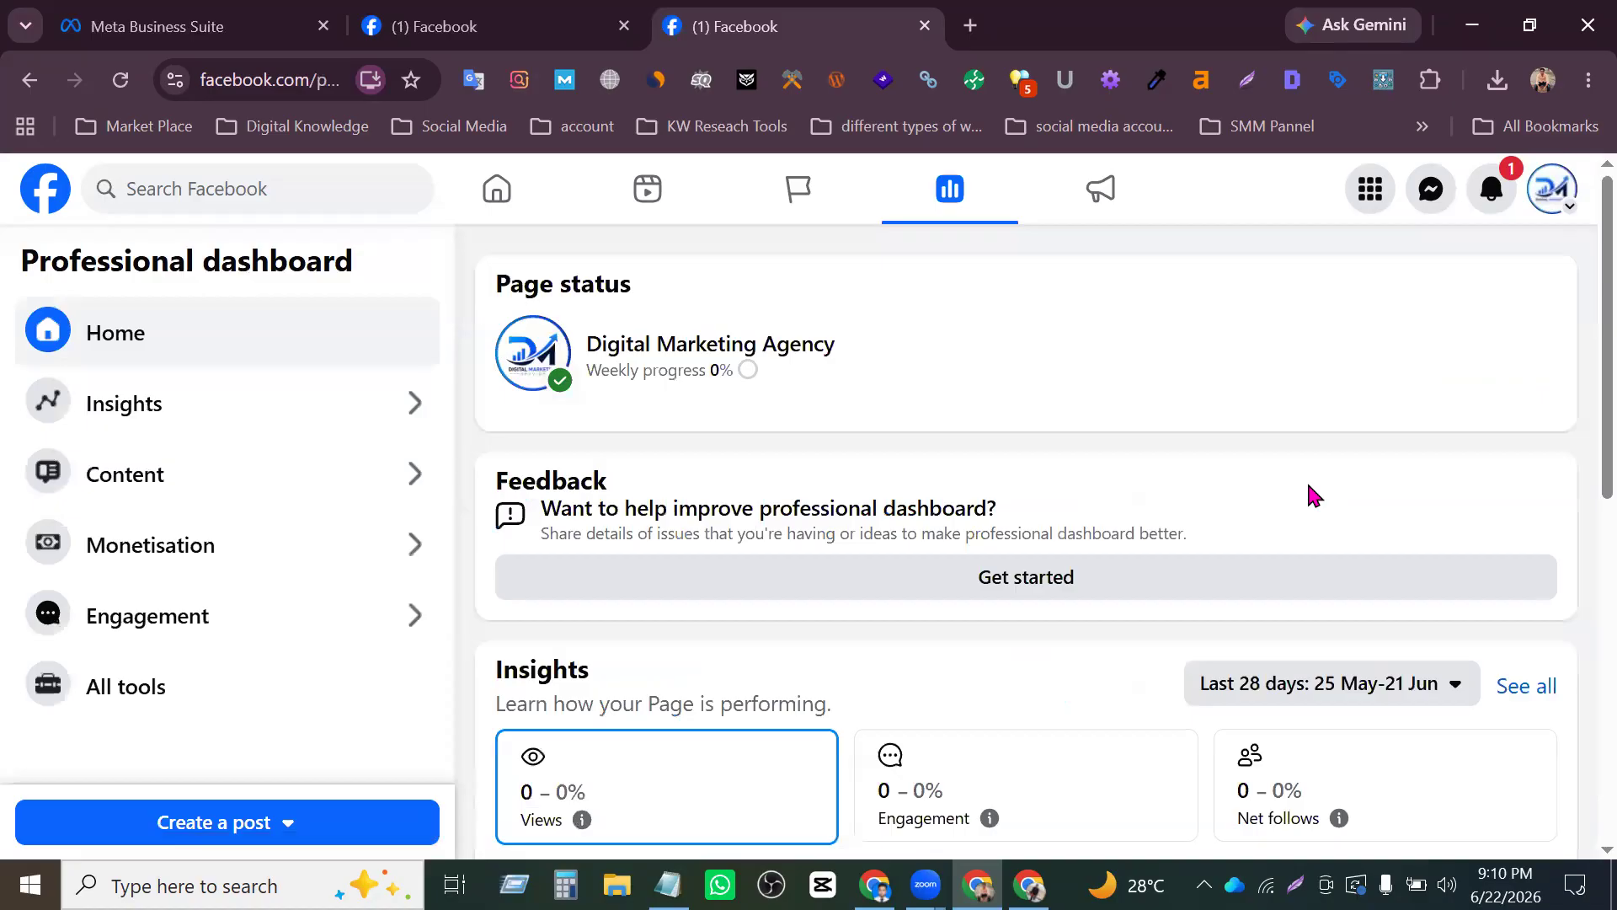
pyautogui.click(145, 689)
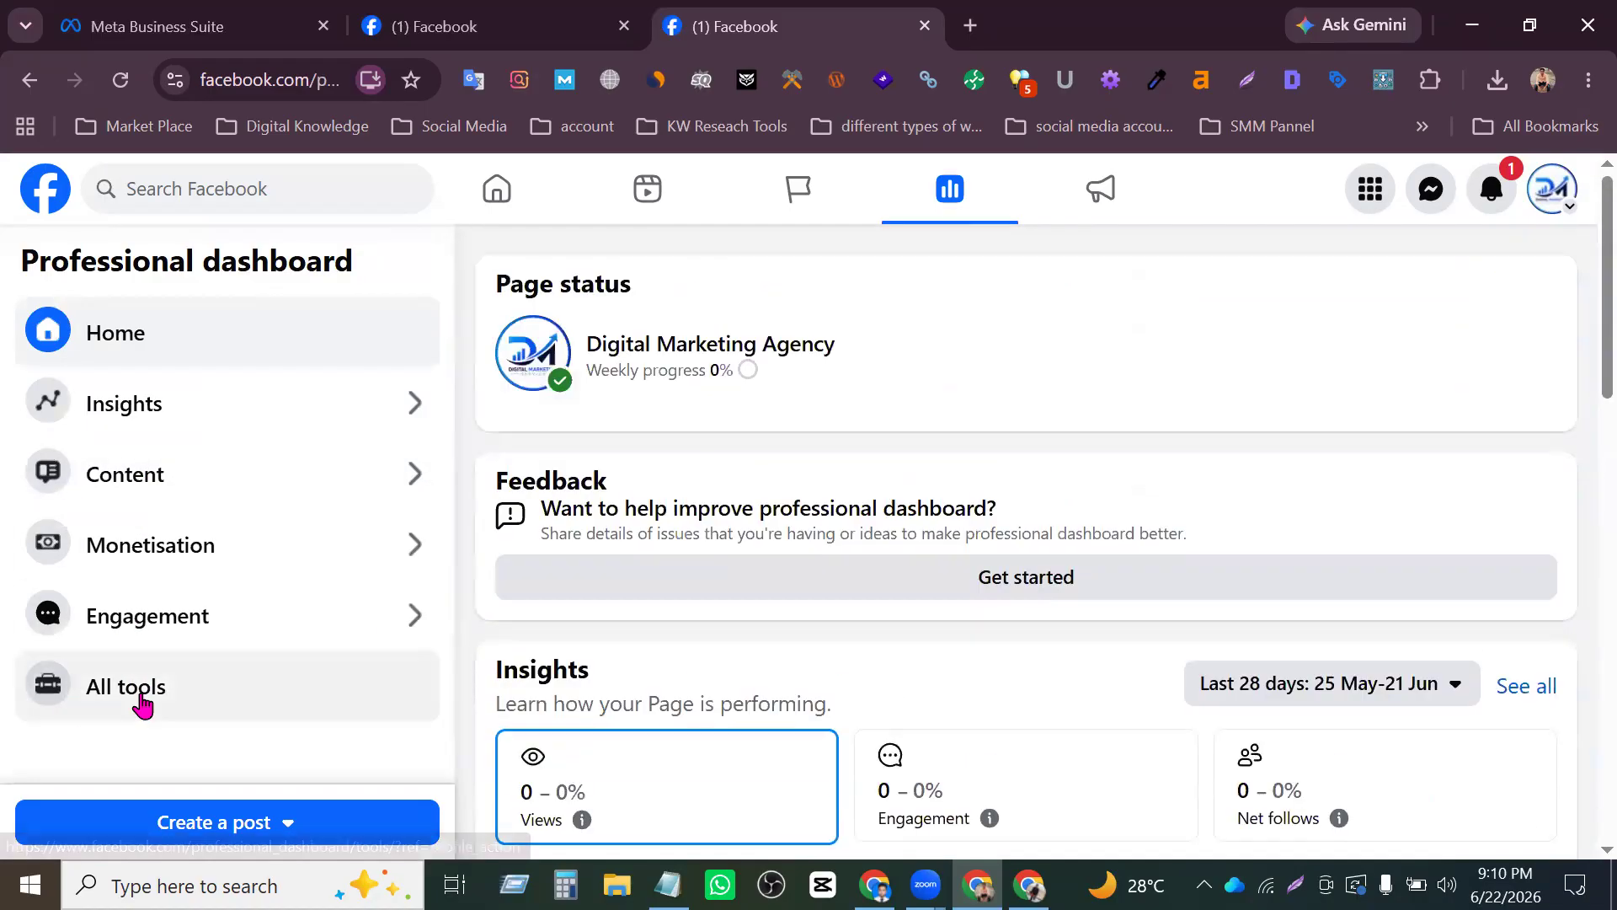
pyautogui.scroll(-5, 784, 502)
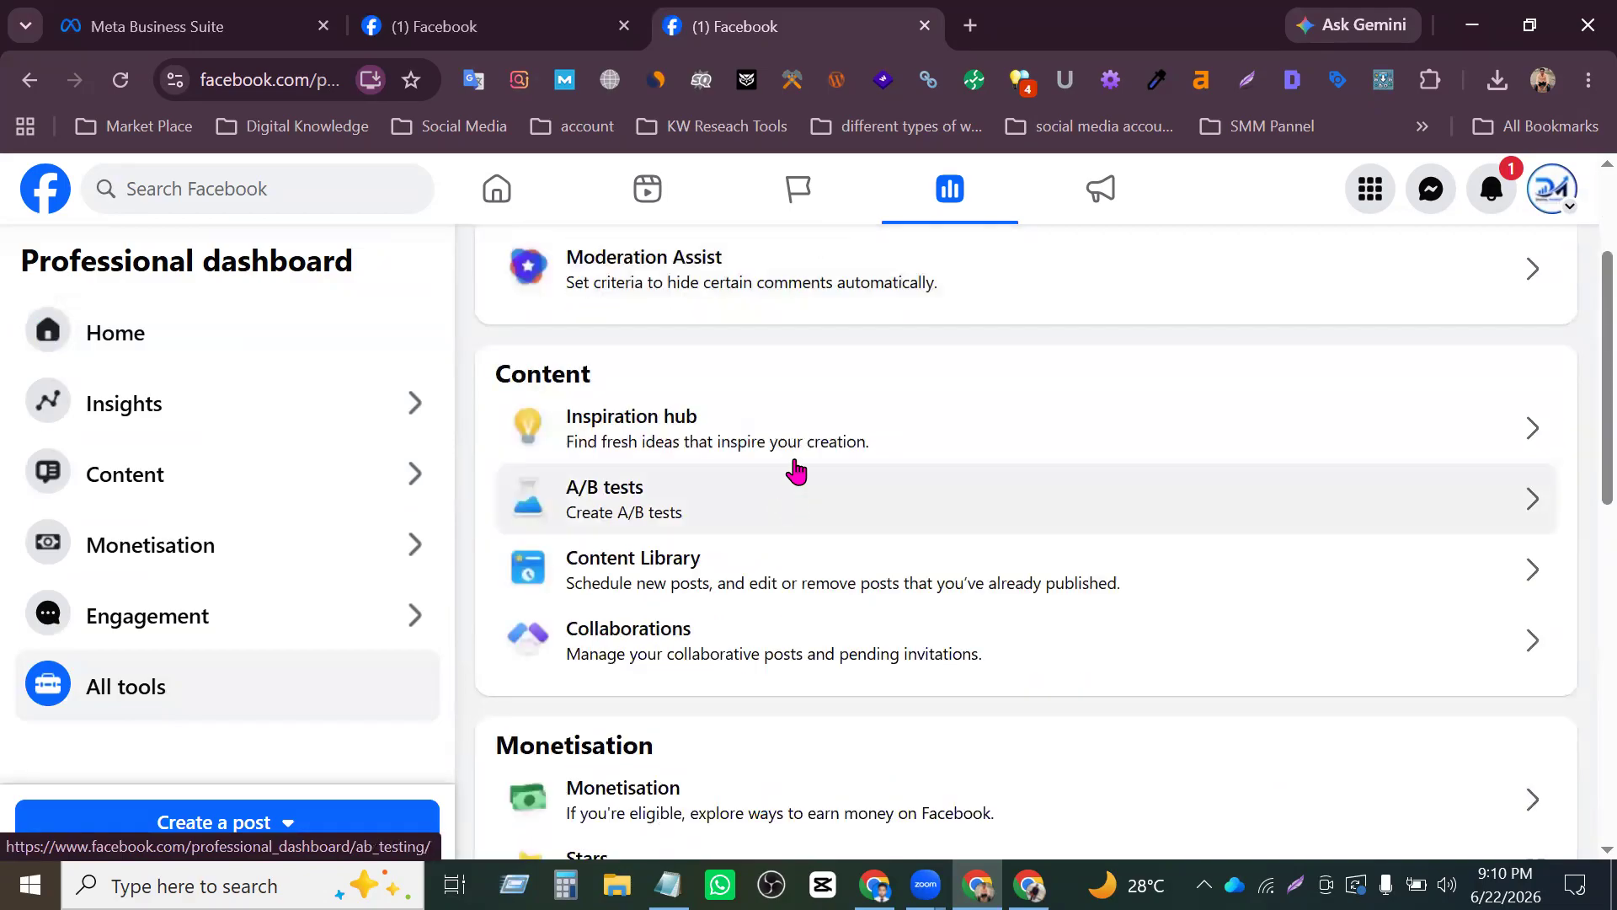
pyautogui.scroll(-5, 811, 465)
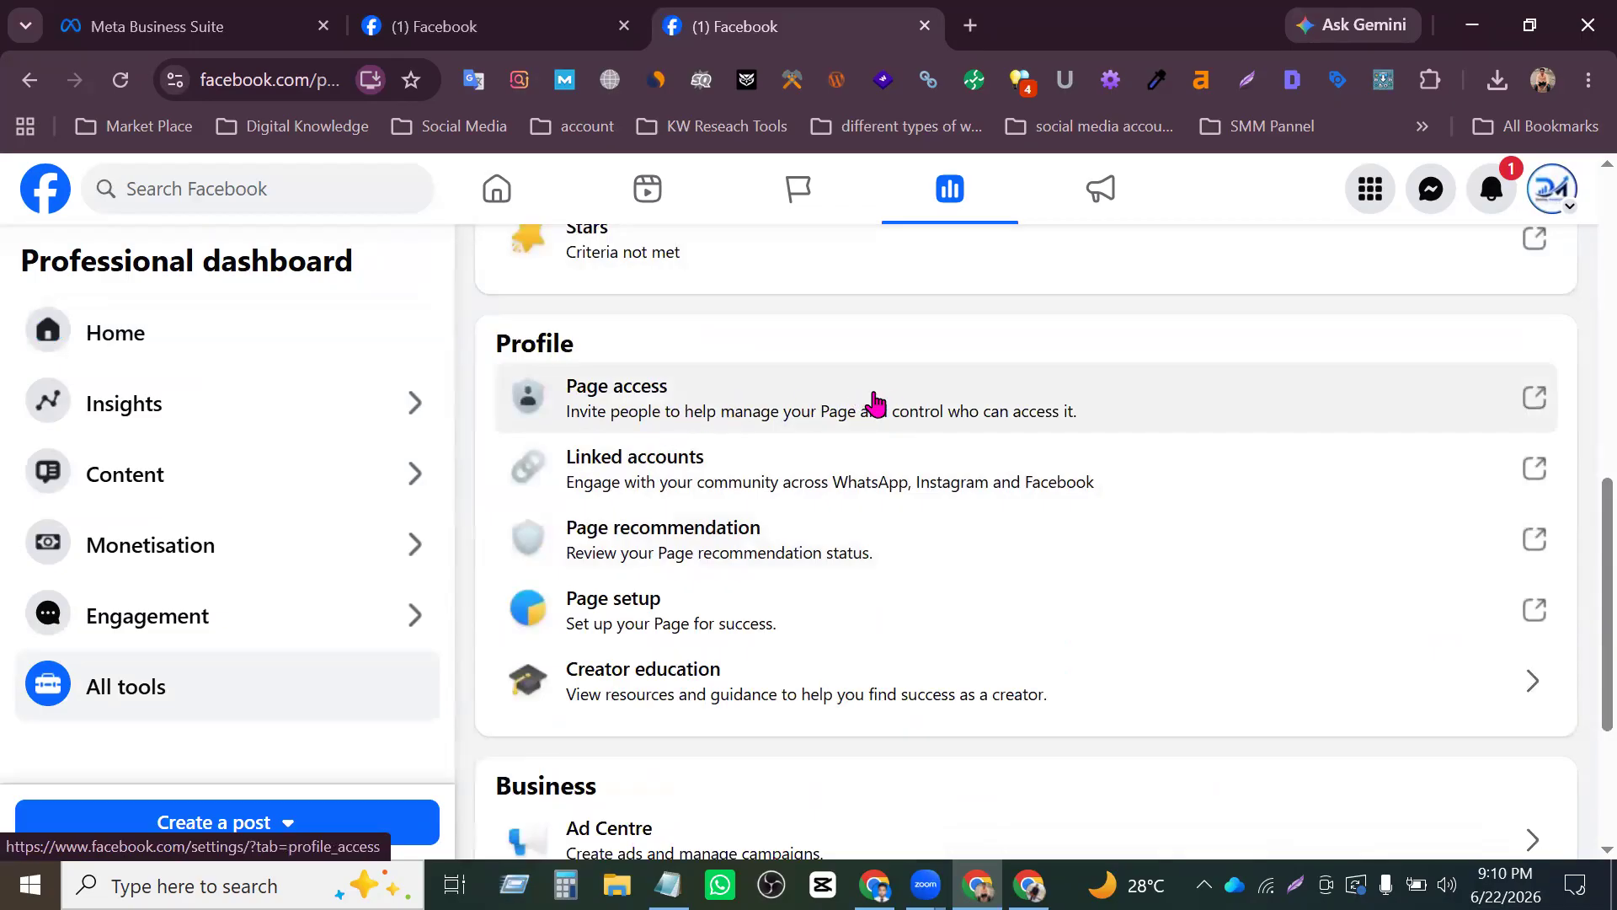
pyautogui.click(1428, 398)
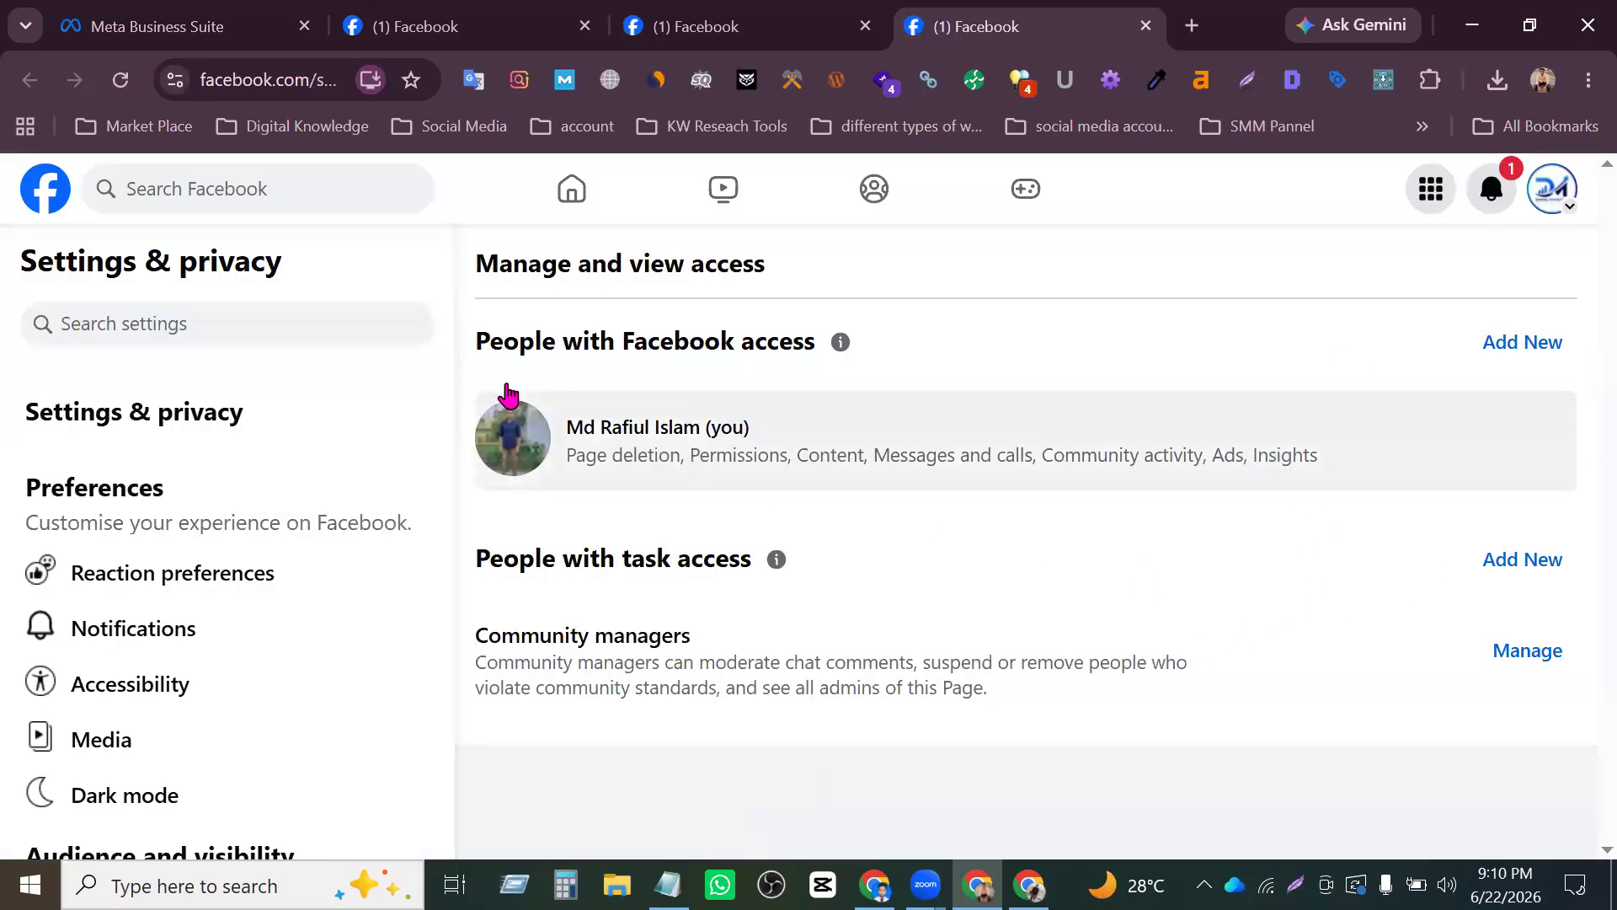
# - Review the sections for people with Facebook access, people with task access and community managers
pyautogui.moveTo(468, 362); pyautogui.dragTo(726, 545)
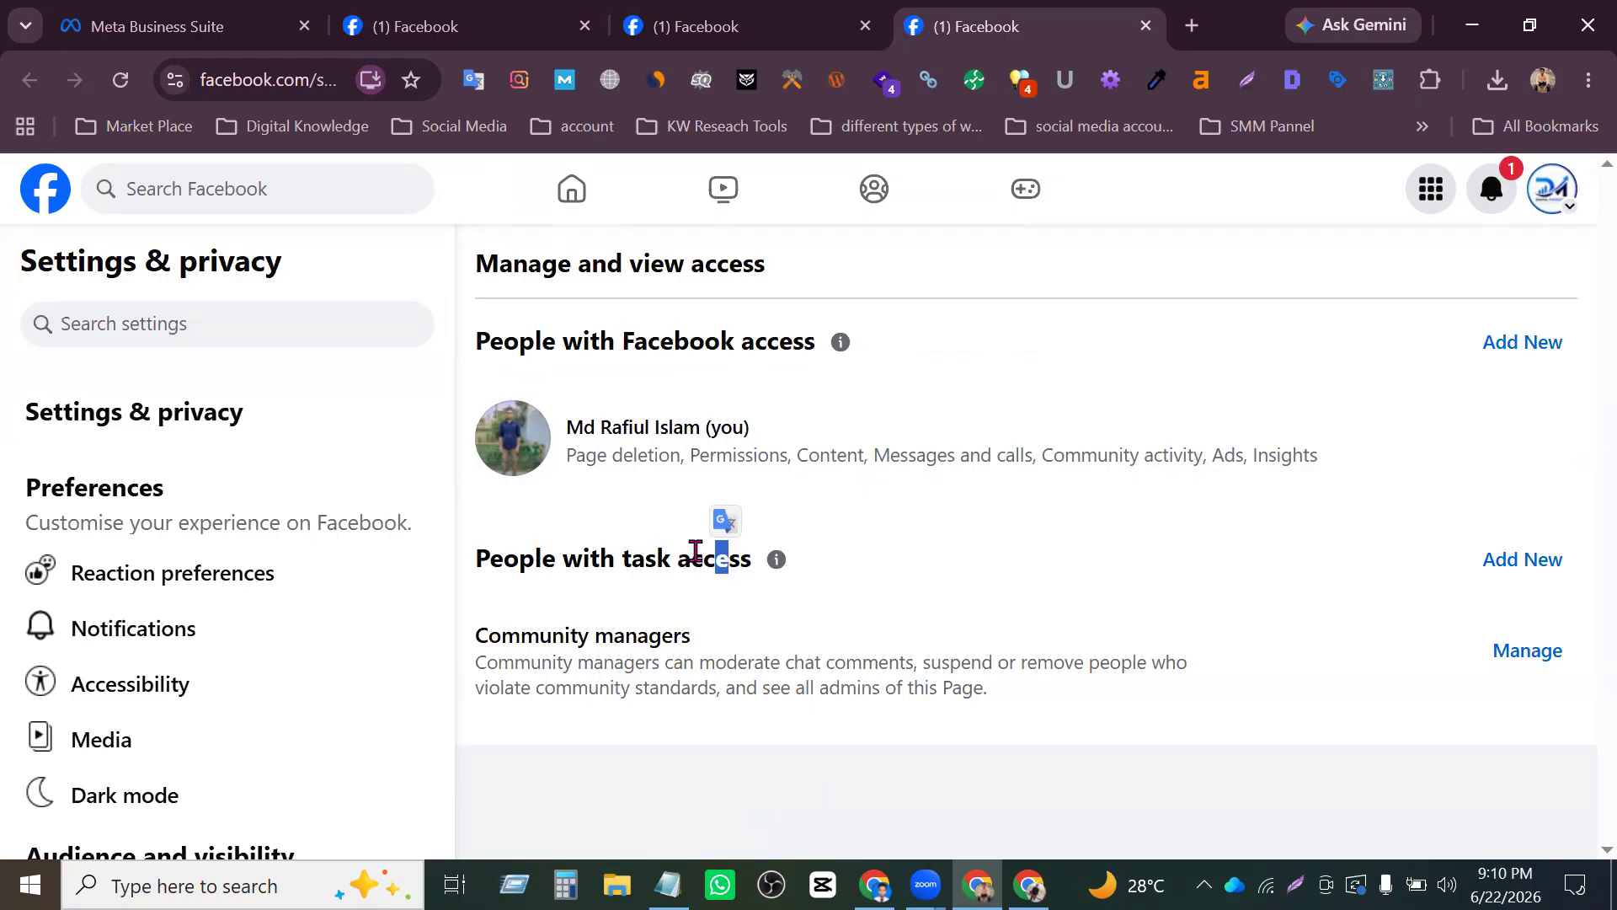
pyautogui.click(715, 359)
pyautogui.moveTo(489, 341); pyautogui.dragTo(792, 318)
pyautogui.click(788, 336)
pyautogui.moveTo(537, 559); pyautogui.dragTo(737, 539)
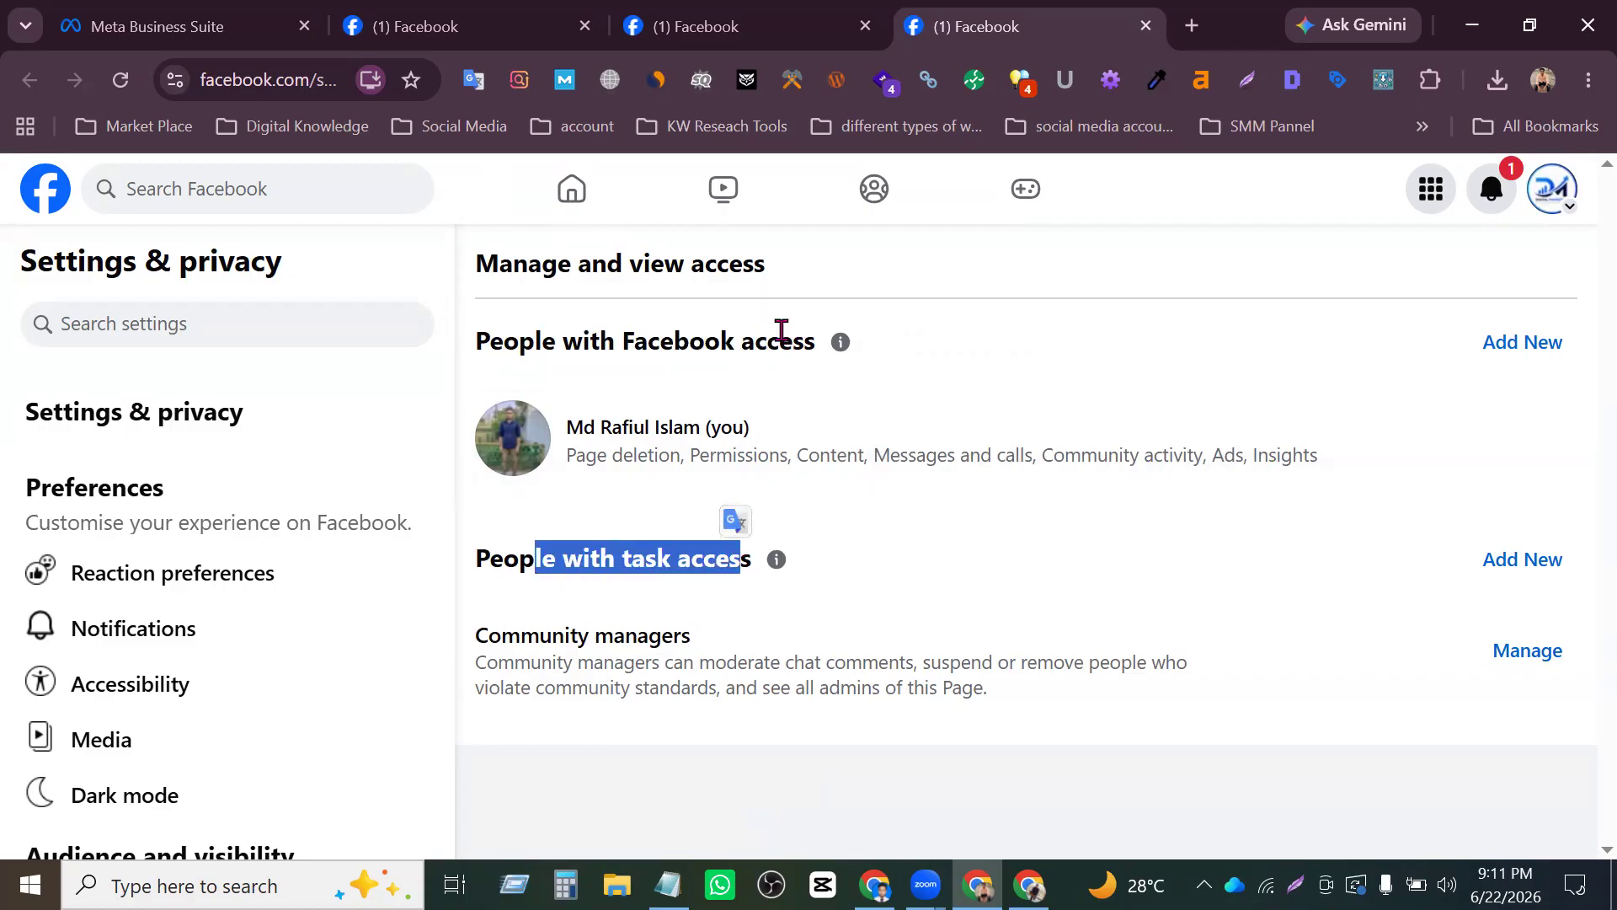
pyautogui.click(775, 321)
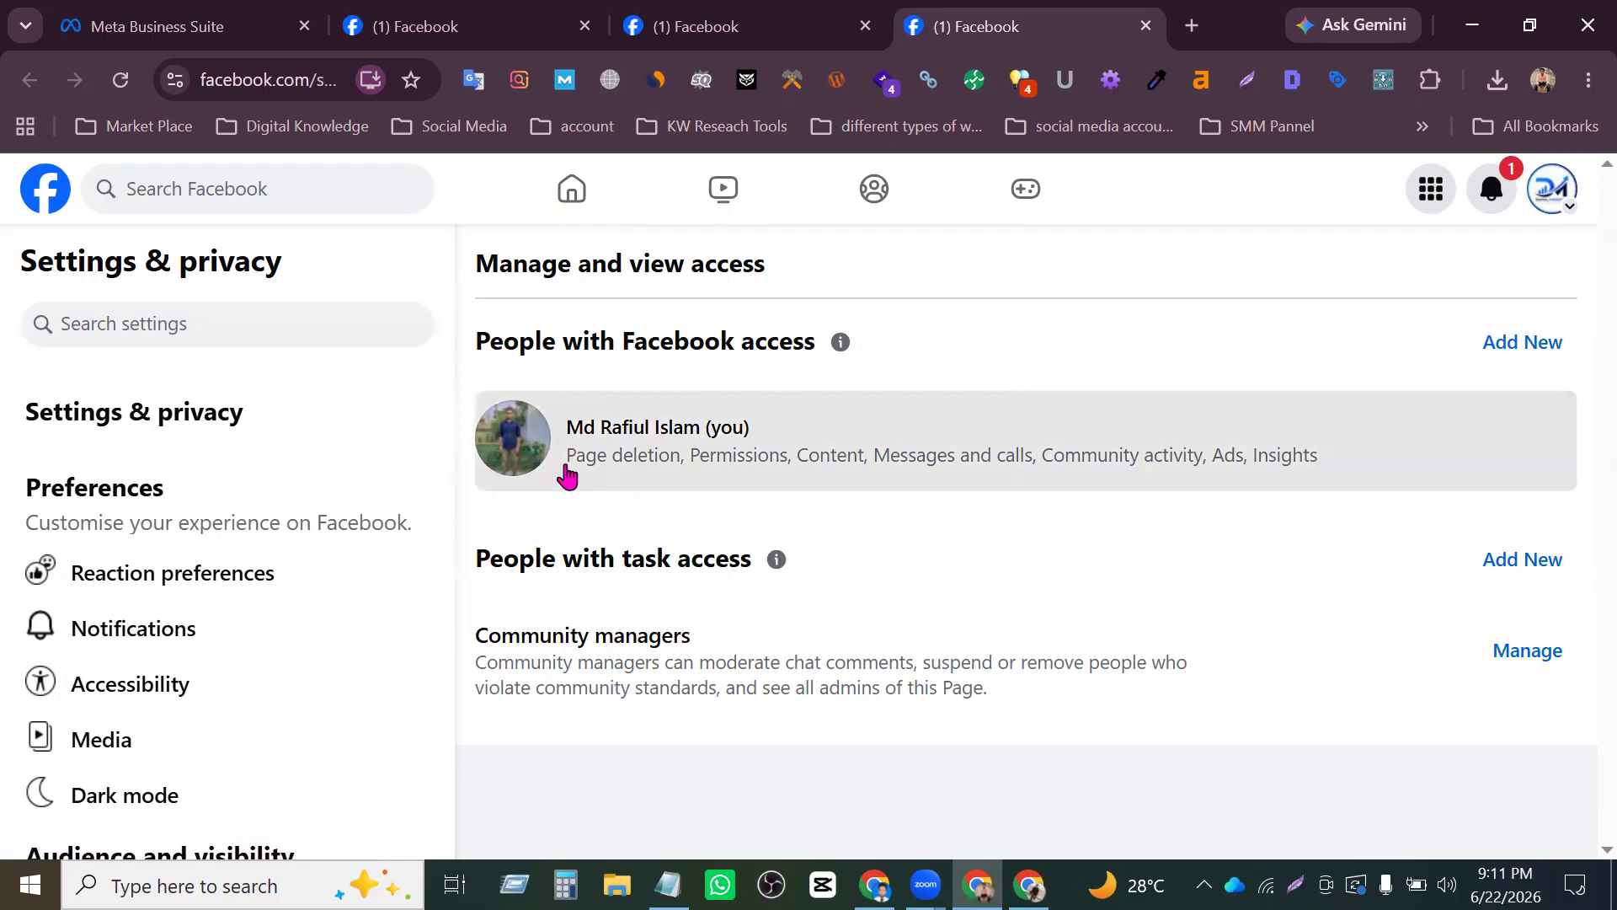
pyautogui.moveTo(520, 688); pyautogui.dragTo(1136, 662)
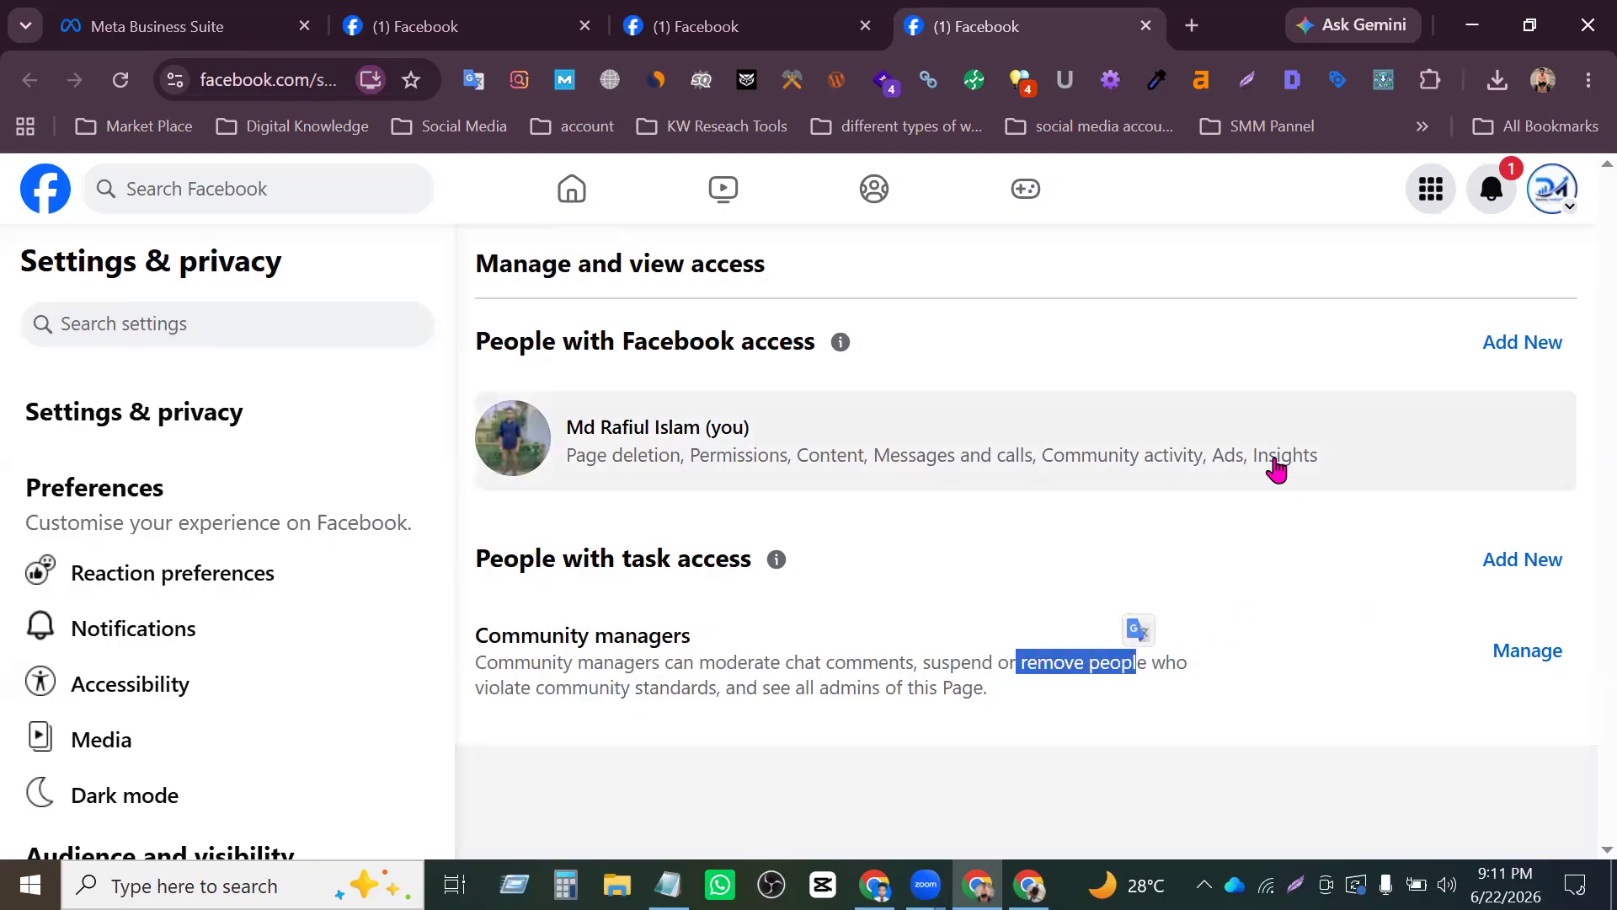
# - Start granting a new person Facebook access to the Page and search for them by name
pyautogui.click(1535, 345)
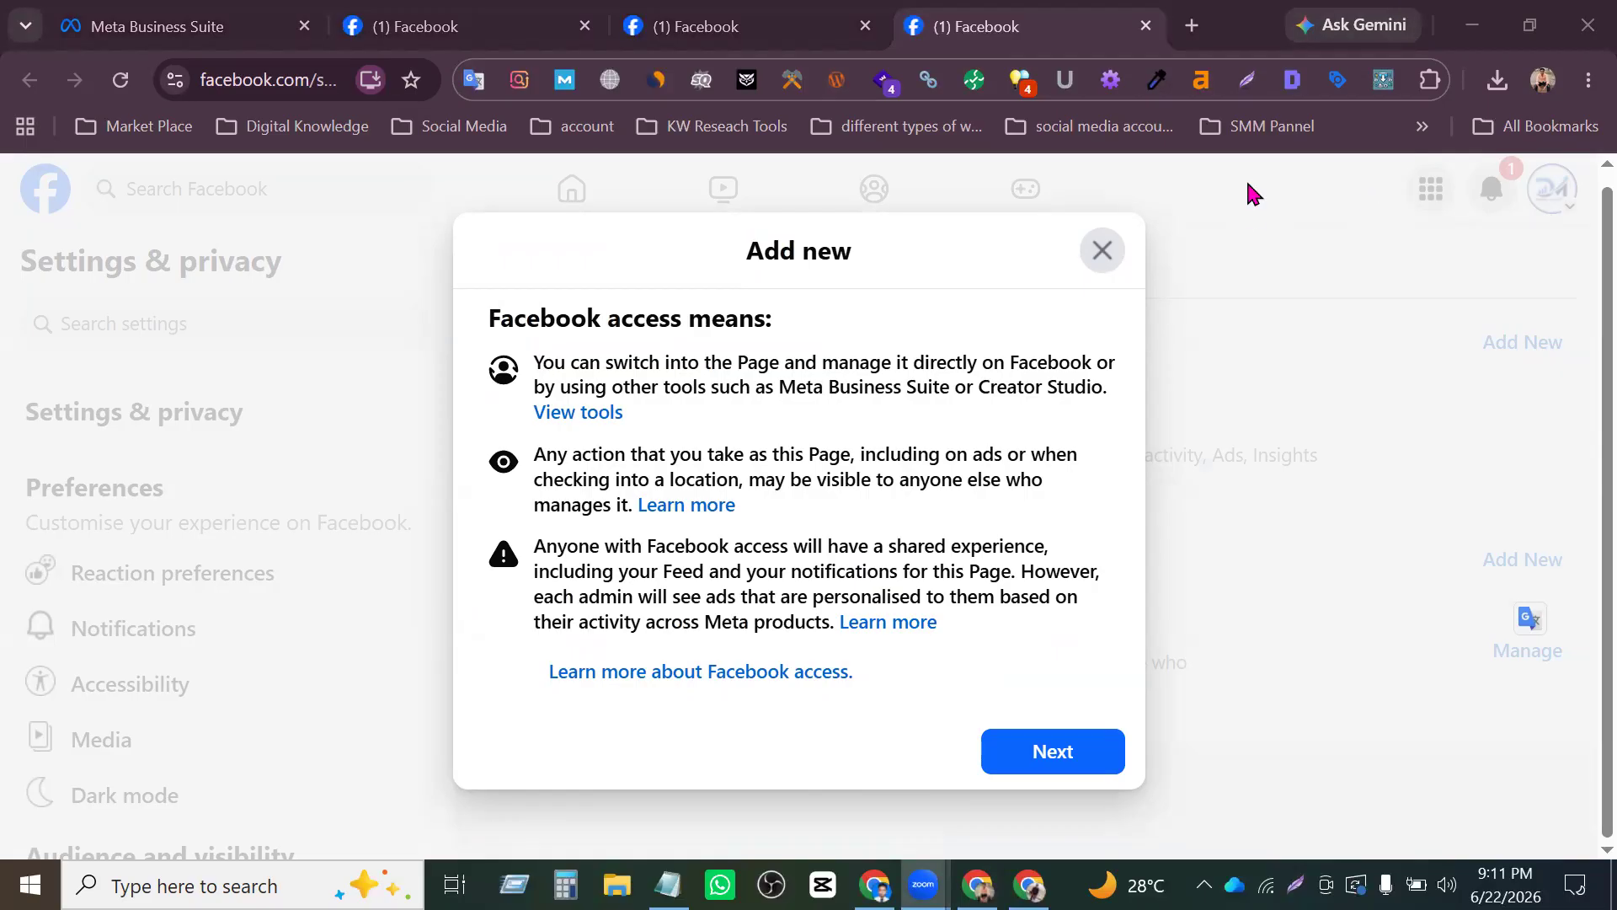
pyautogui.click(1382, 663)
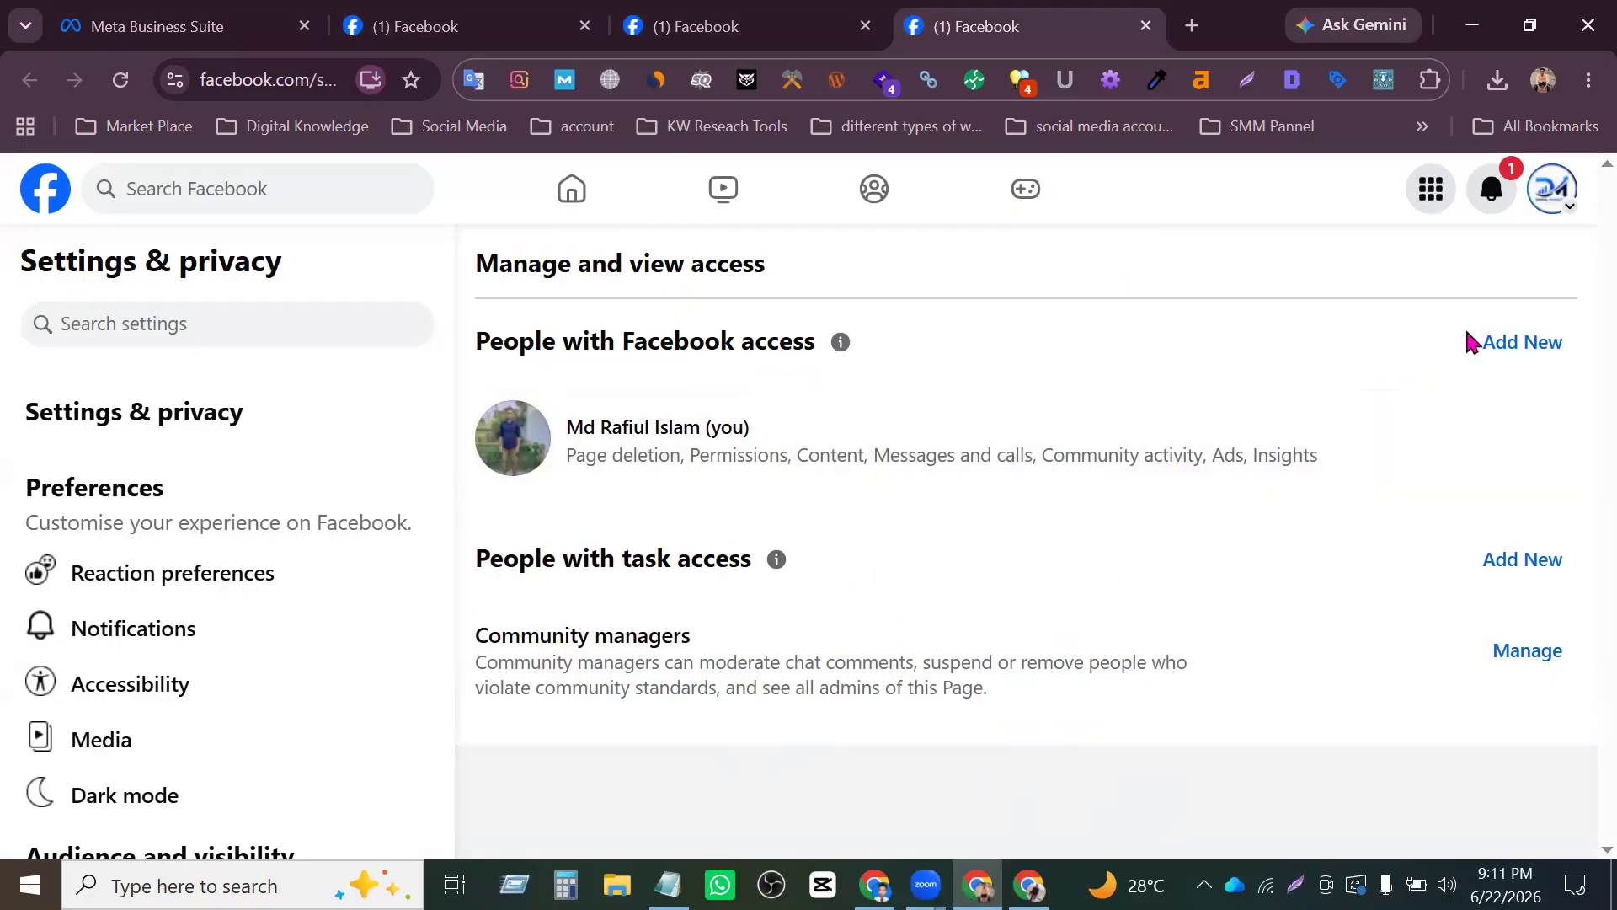
pyautogui.click(1495, 341)
pyautogui.click(1100, 757)
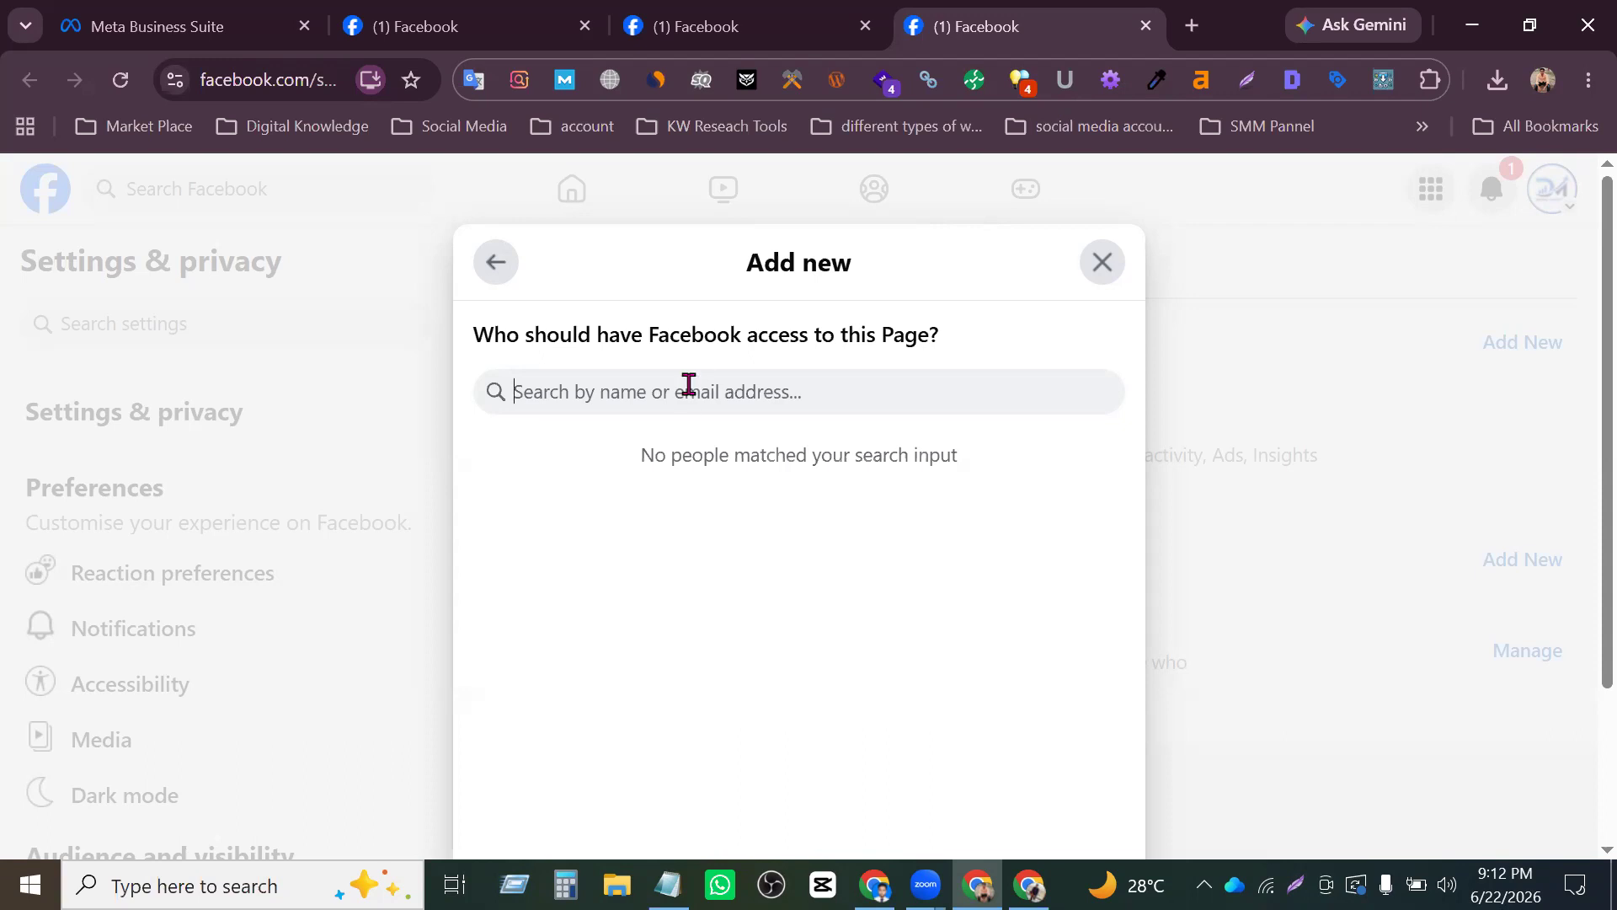
pyautogui.write('Md Rafiul')
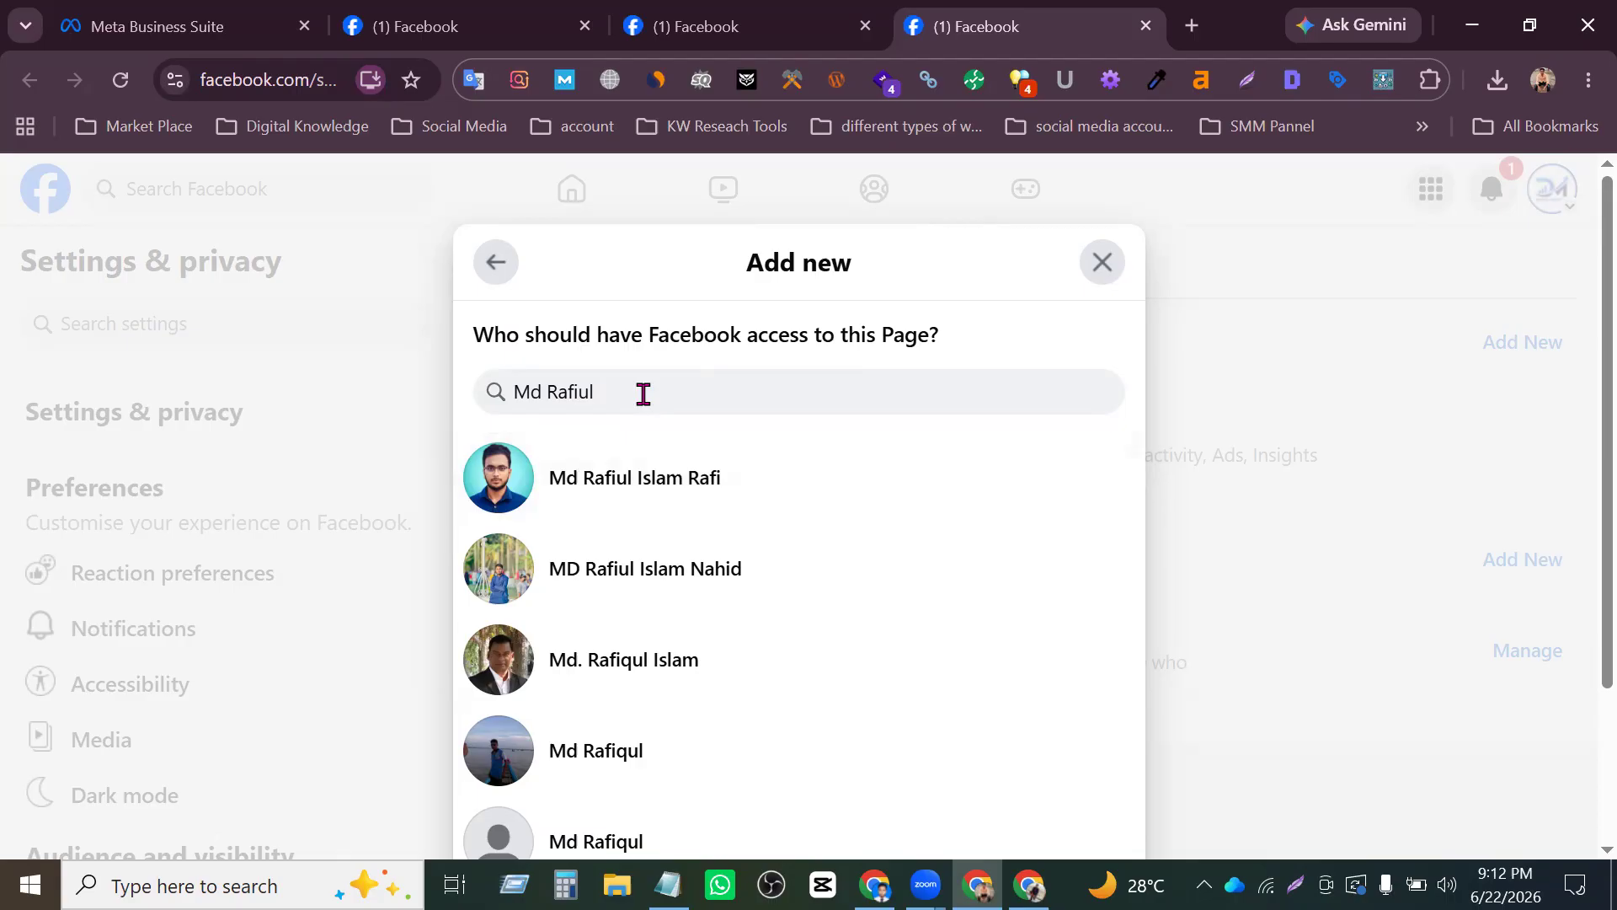
# - Check the second saved address in the Notepad note and return to the Page access settings in the browser
pyautogui.click(668, 884)
pyautogui.moveTo(478, 109); pyautogui.dragTo(369, 112)
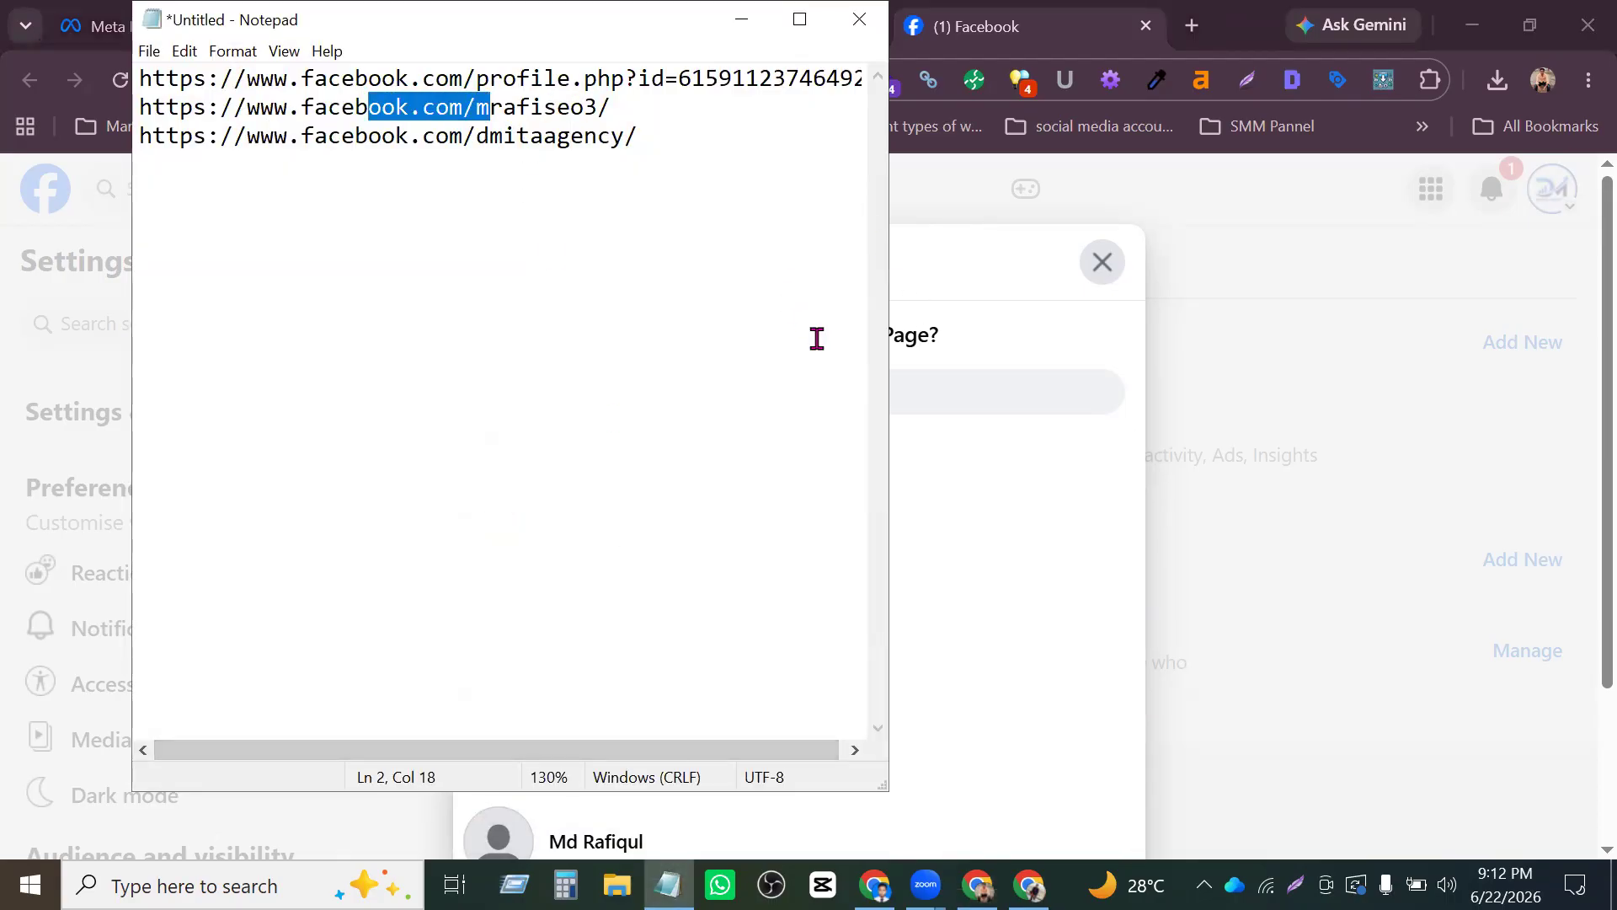
pyautogui.click(1191, 387)
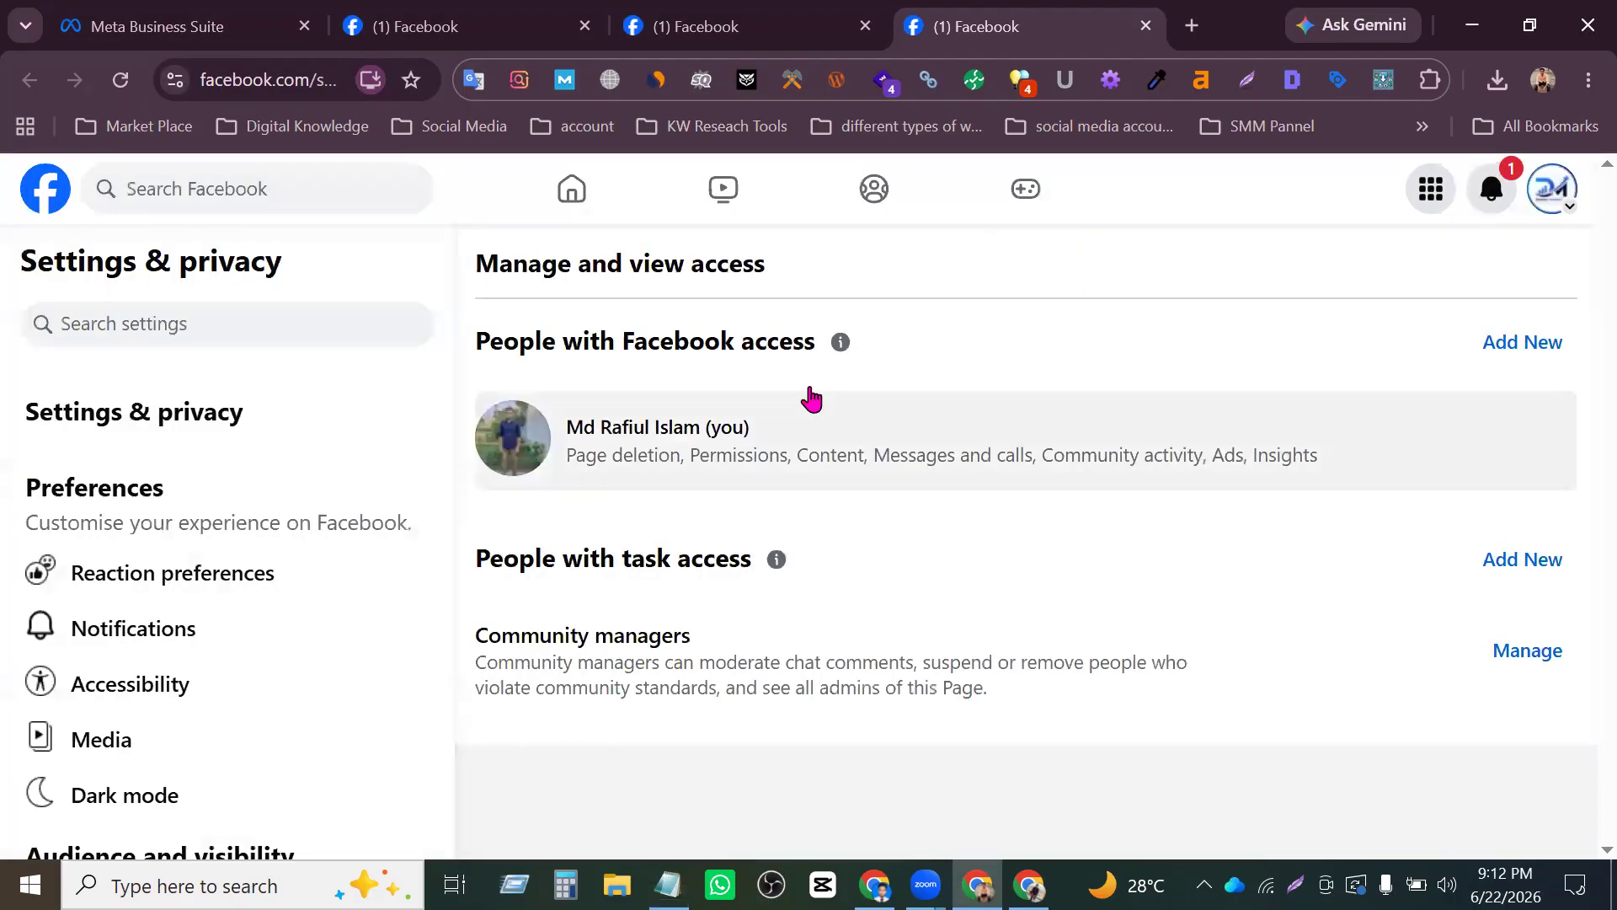
# - Start granting Facebook access to the Page, search for the new person by name and select their profile
pyautogui.click(1548, 337)
pyautogui.click(1074, 779)
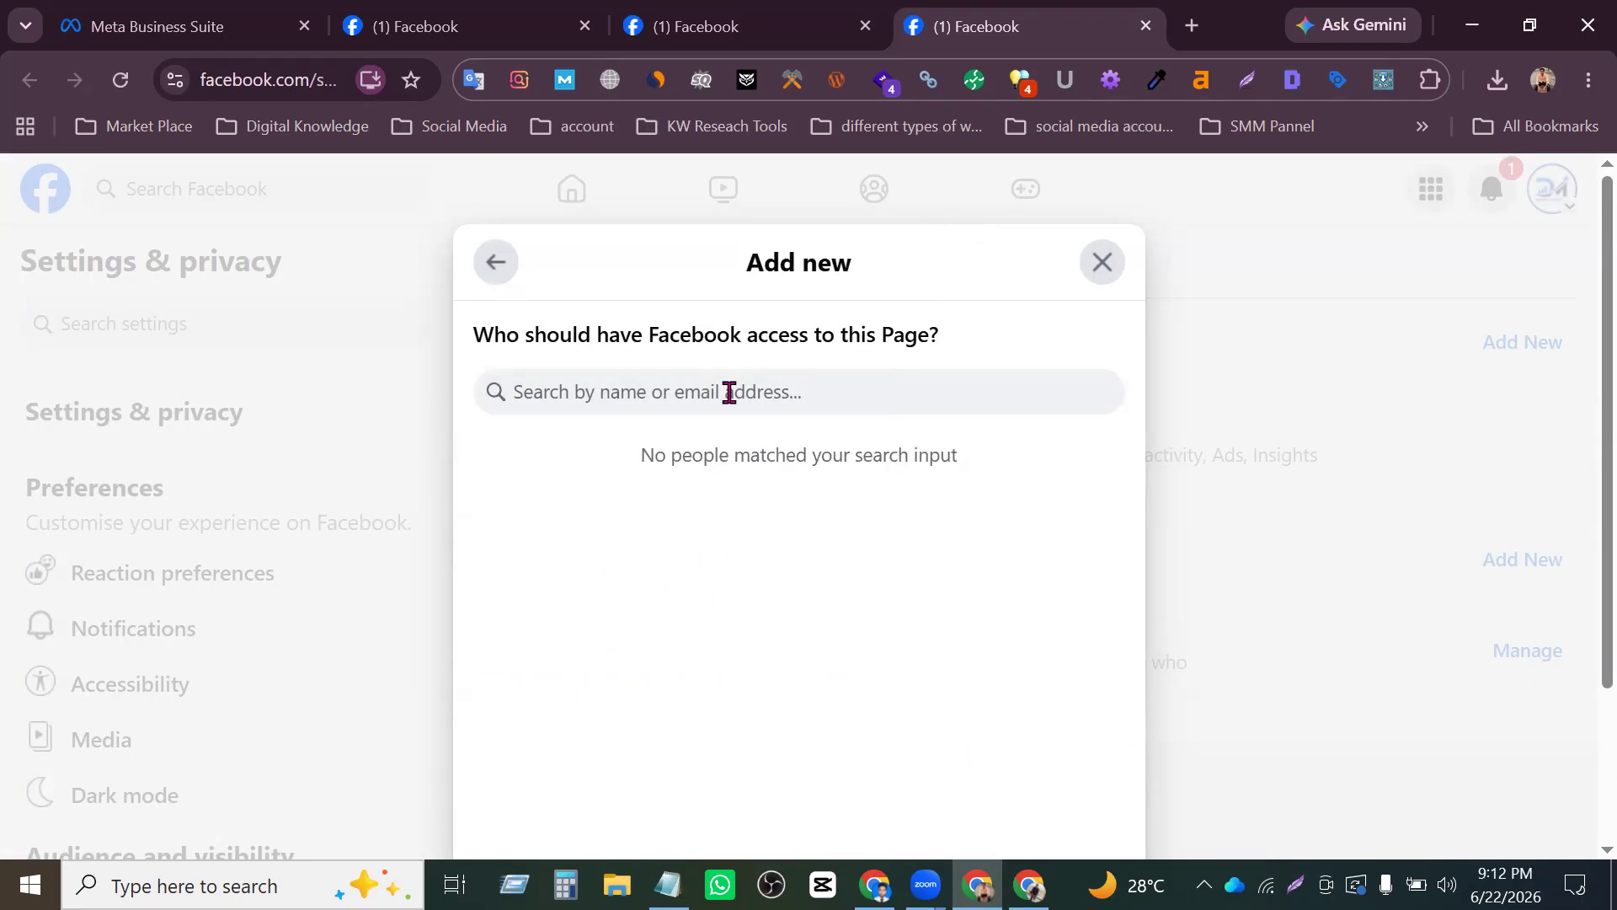
pyautogui.write('Md Rafi')
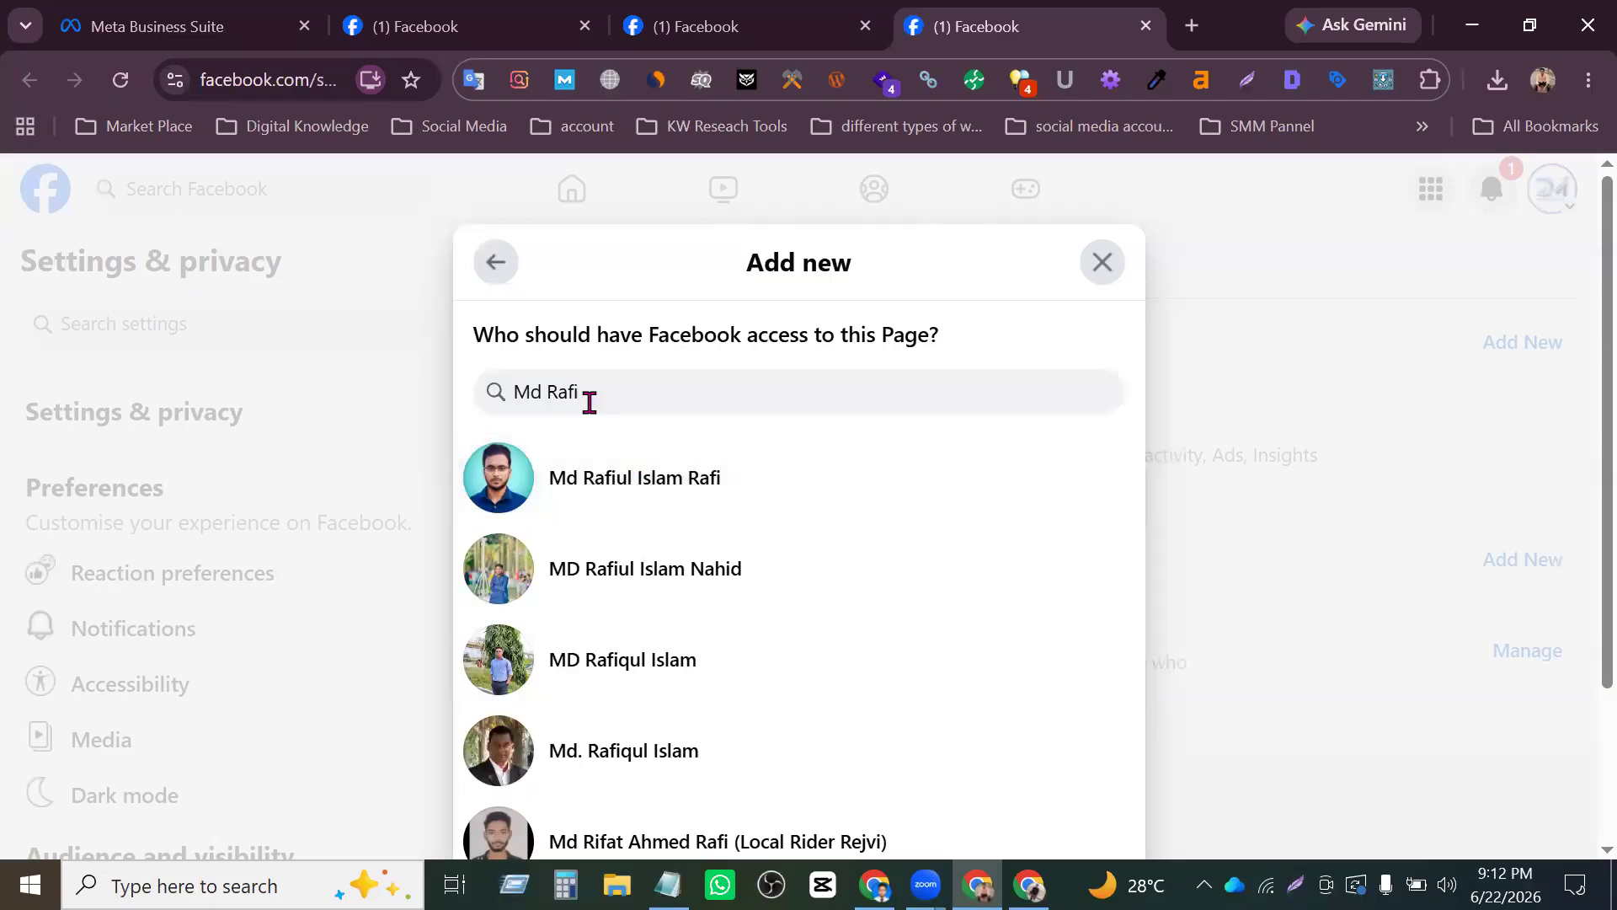
pyautogui.click(665, 477)
# - Allow the selected person to have full control of the Page
pyautogui.scroll(-3, 716, 531)
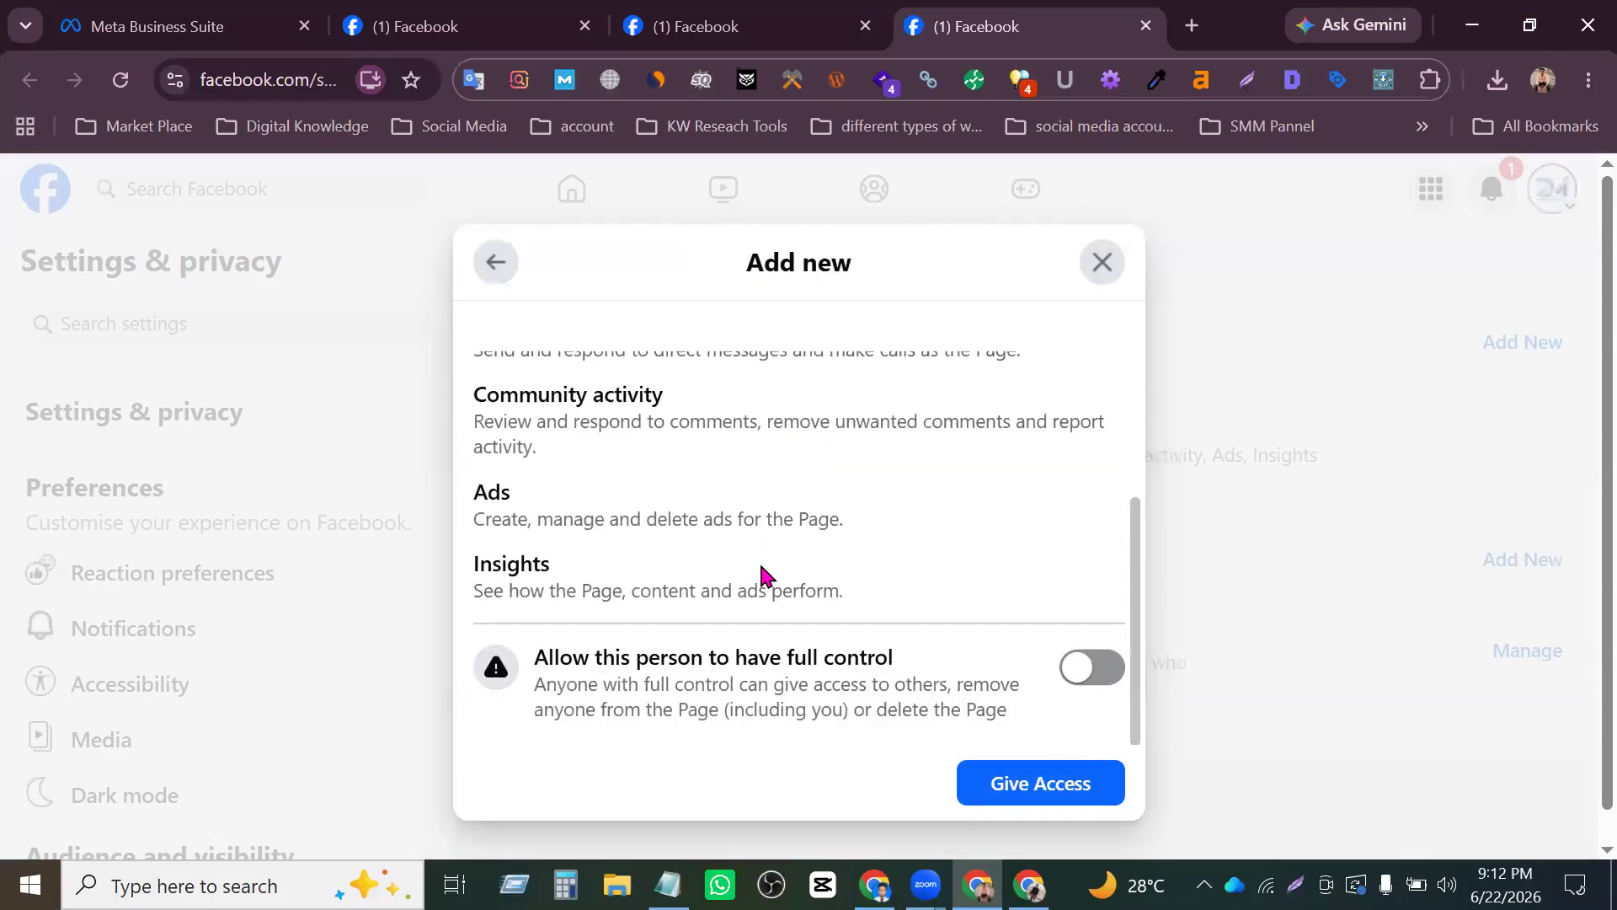
pyautogui.click(1065, 638)
pyautogui.click(1082, 636)
pyautogui.click(1087, 634)
# - Review the permissions the person receives: content, messages and calls, community activity, ads, insights and full control
pyautogui.scroll(5, 1022, 603)
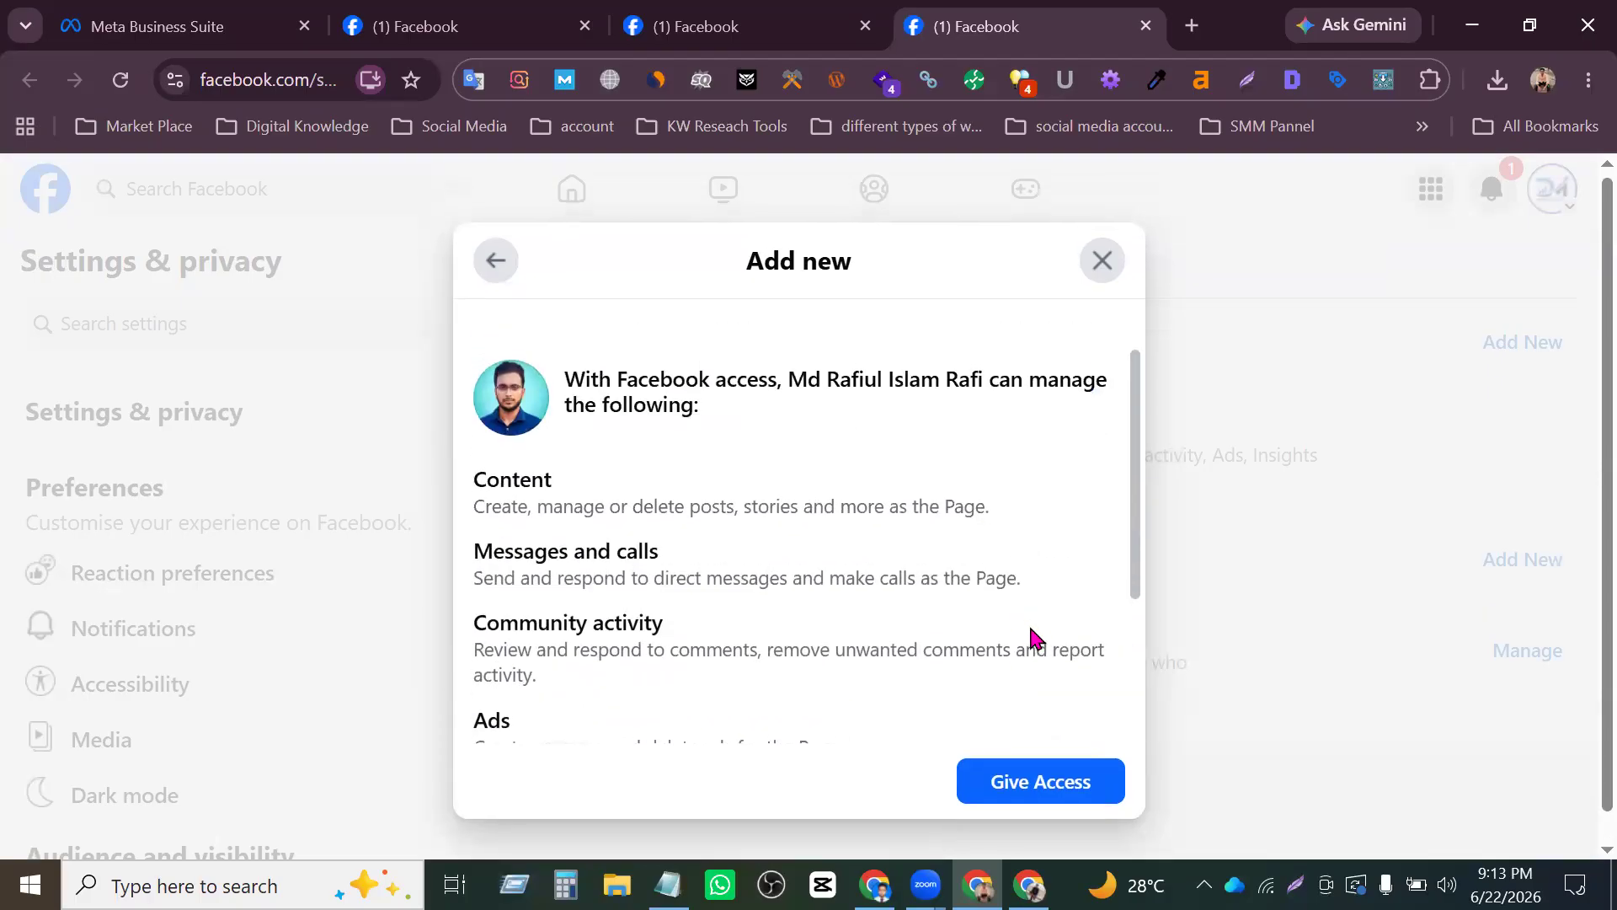
pyautogui.scroll(-5, 994, 602)
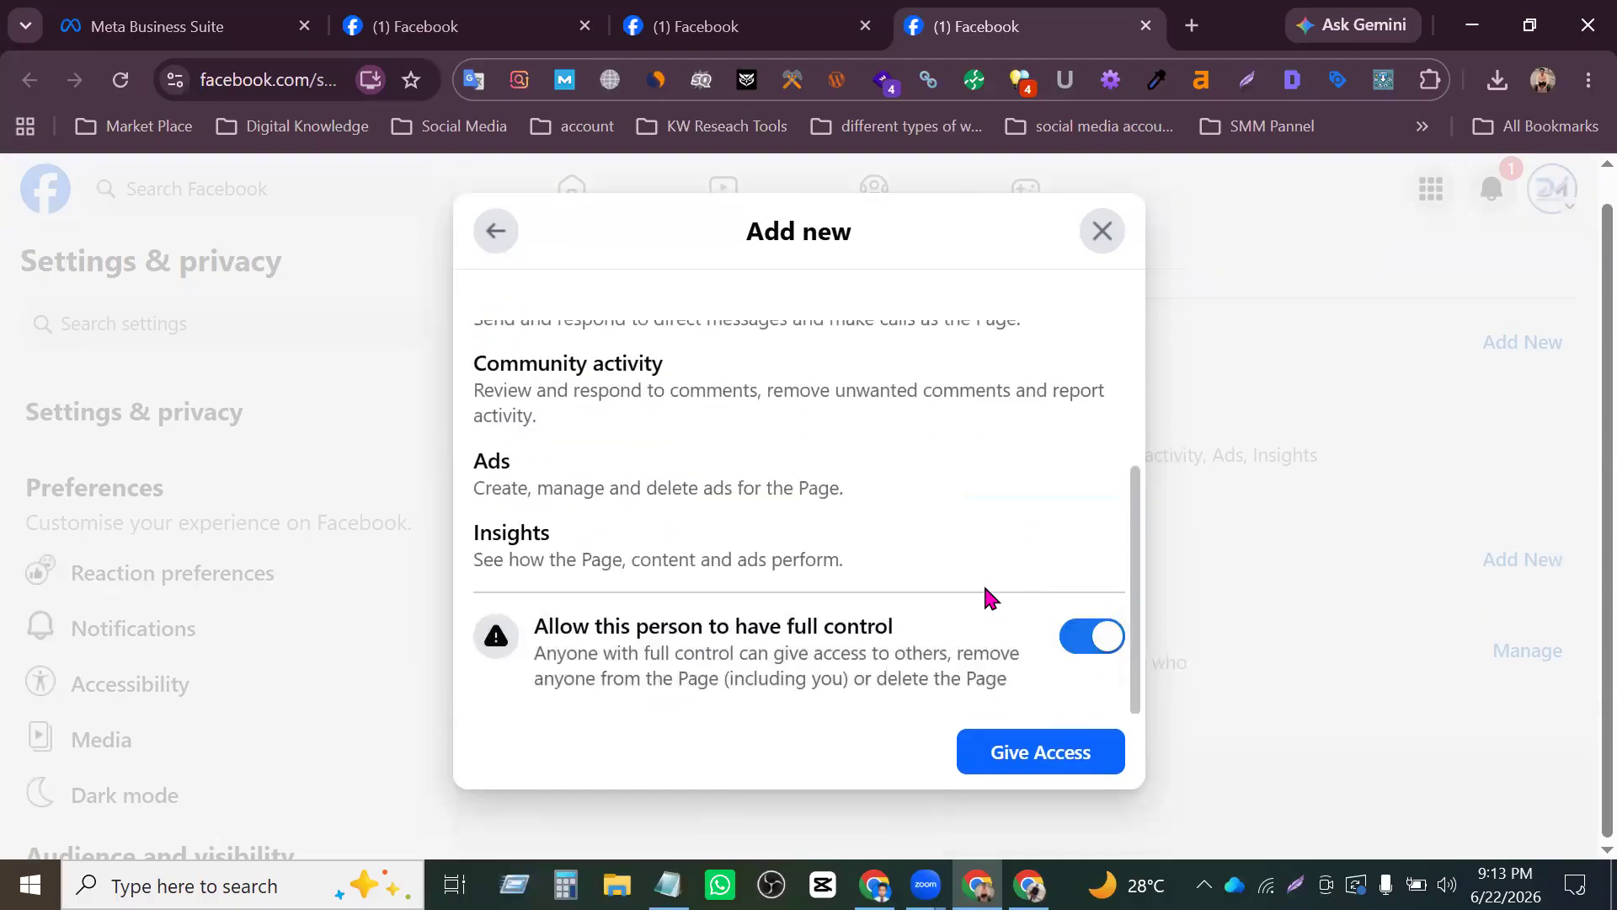
pyautogui.scroll(3, 985, 595)
pyautogui.scroll(-3, 986, 593)
pyautogui.scroll(3, 812, 506)
pyautogui.scroll(-3, 833, 543)
pyautogui.scroll(1, 834, 501)
pyautogui.scroll(-1, 839, 518)
pyautogui.scroll(3, 821, 555)
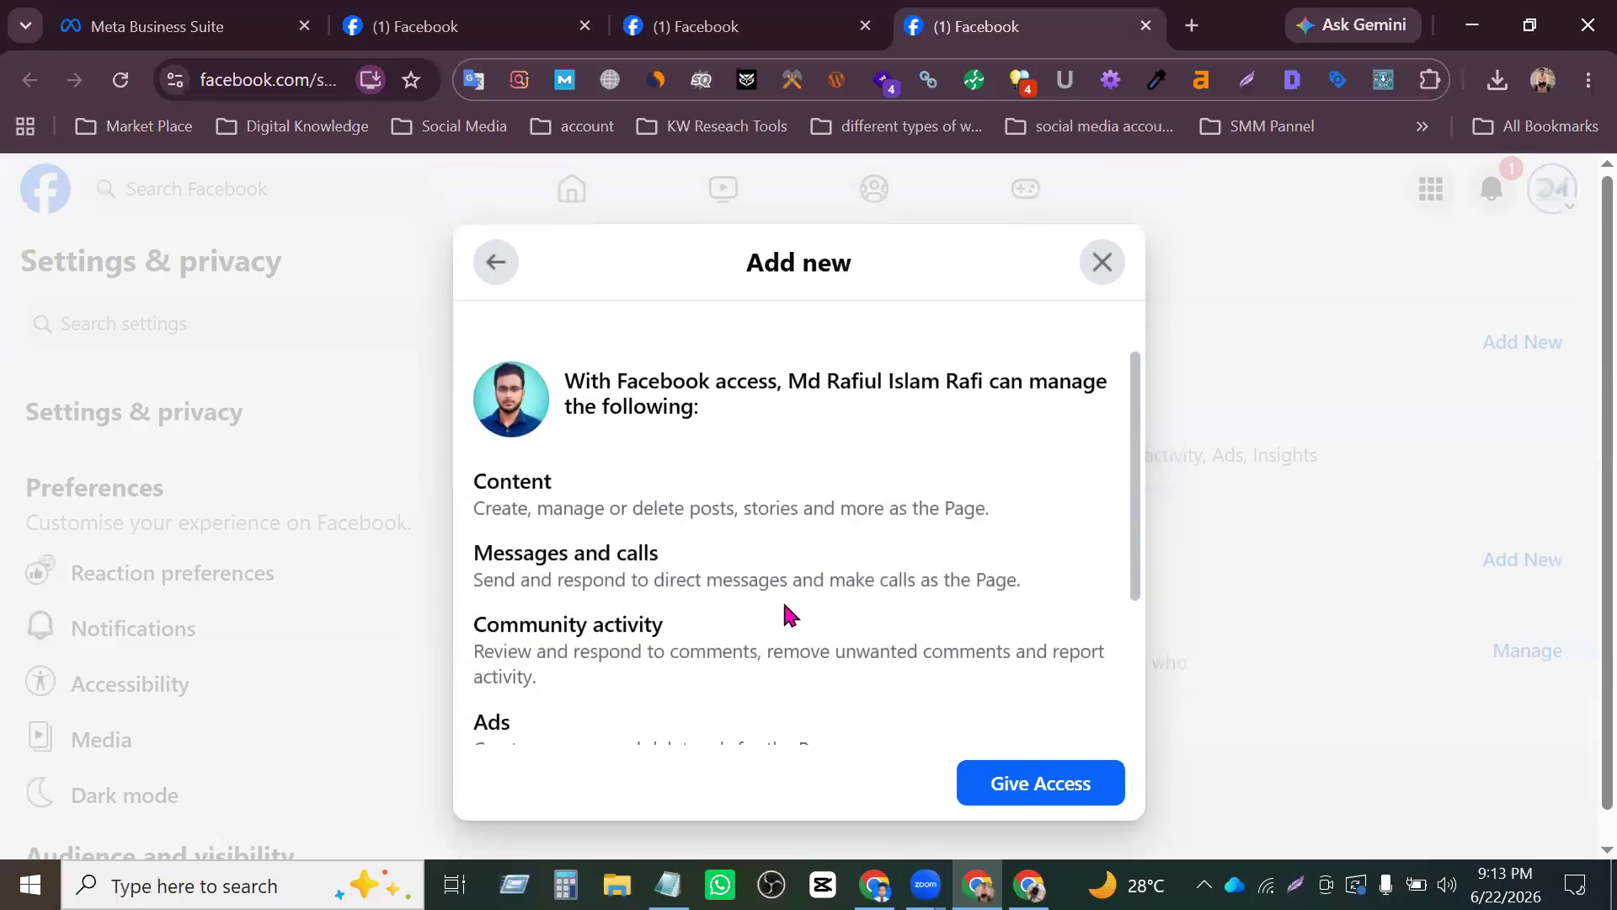
pyautogui.scroll(-3, 800, 623)
pyautogui.scroll(3, 968, 595)
pyautogui.scroll(-3, 968, 650)
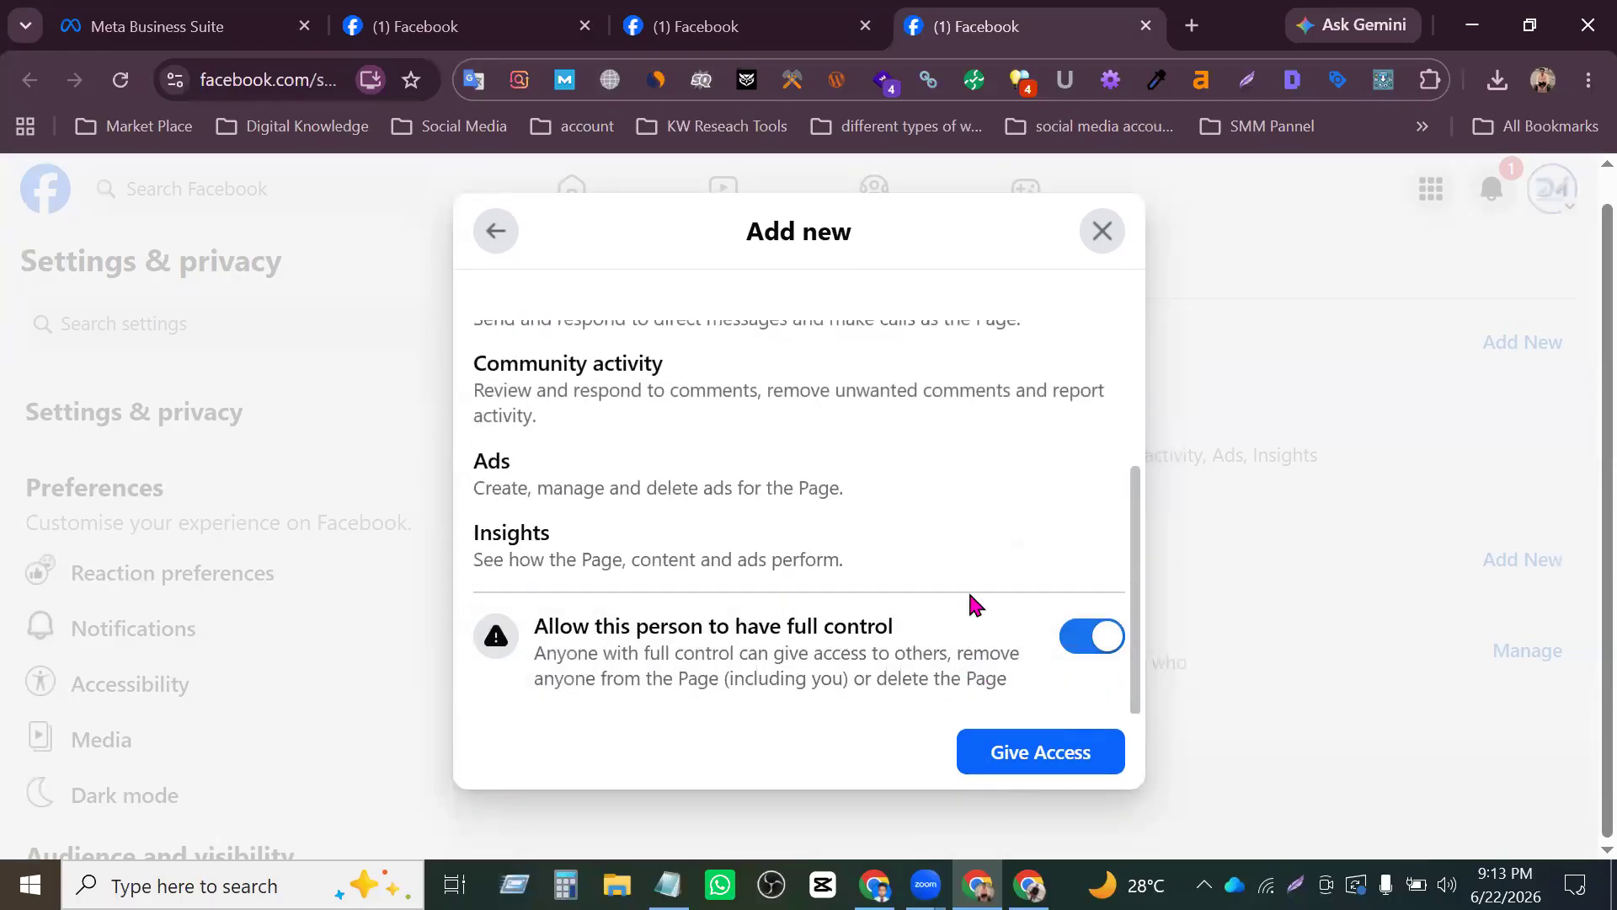
pyautogui.scroll(3, 968, 593)
pyautogui.scroll(-3, 977, 623)
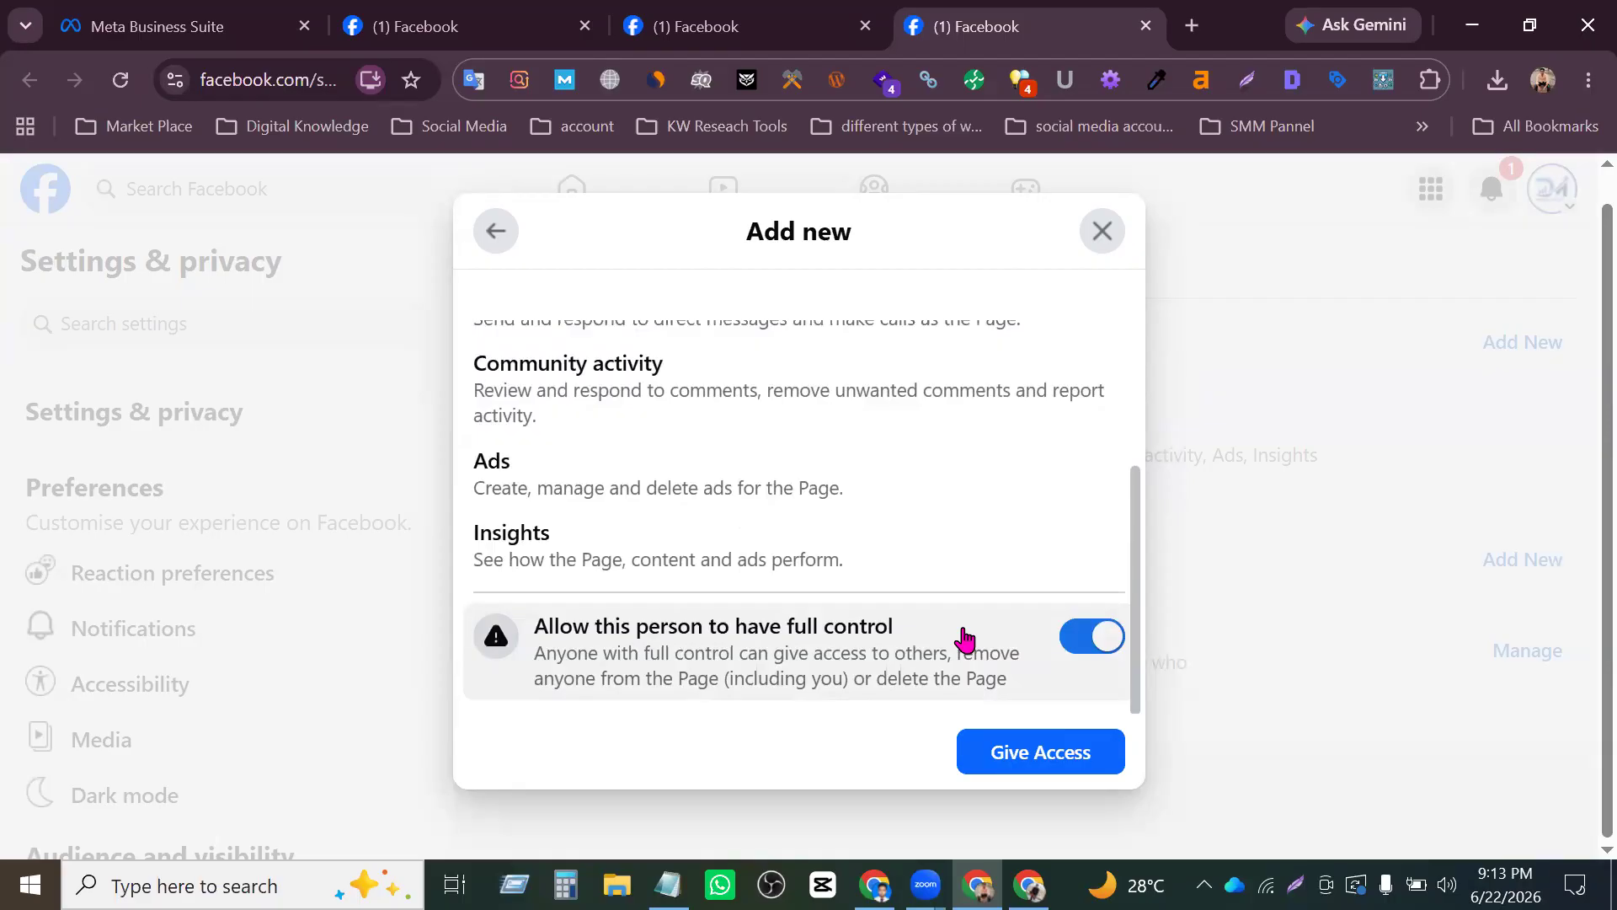
pyautogui.scroll(3, 965, 638)
pyautogui.scroll(-3, 963, 639)
pyautogui.scroll(3, 1014, 643)
pyautogui.scroll(-3, 934, 569)
pyautogui.scroll(3, 948, 583)
pyautogui.scroll(-1, 947, 588)
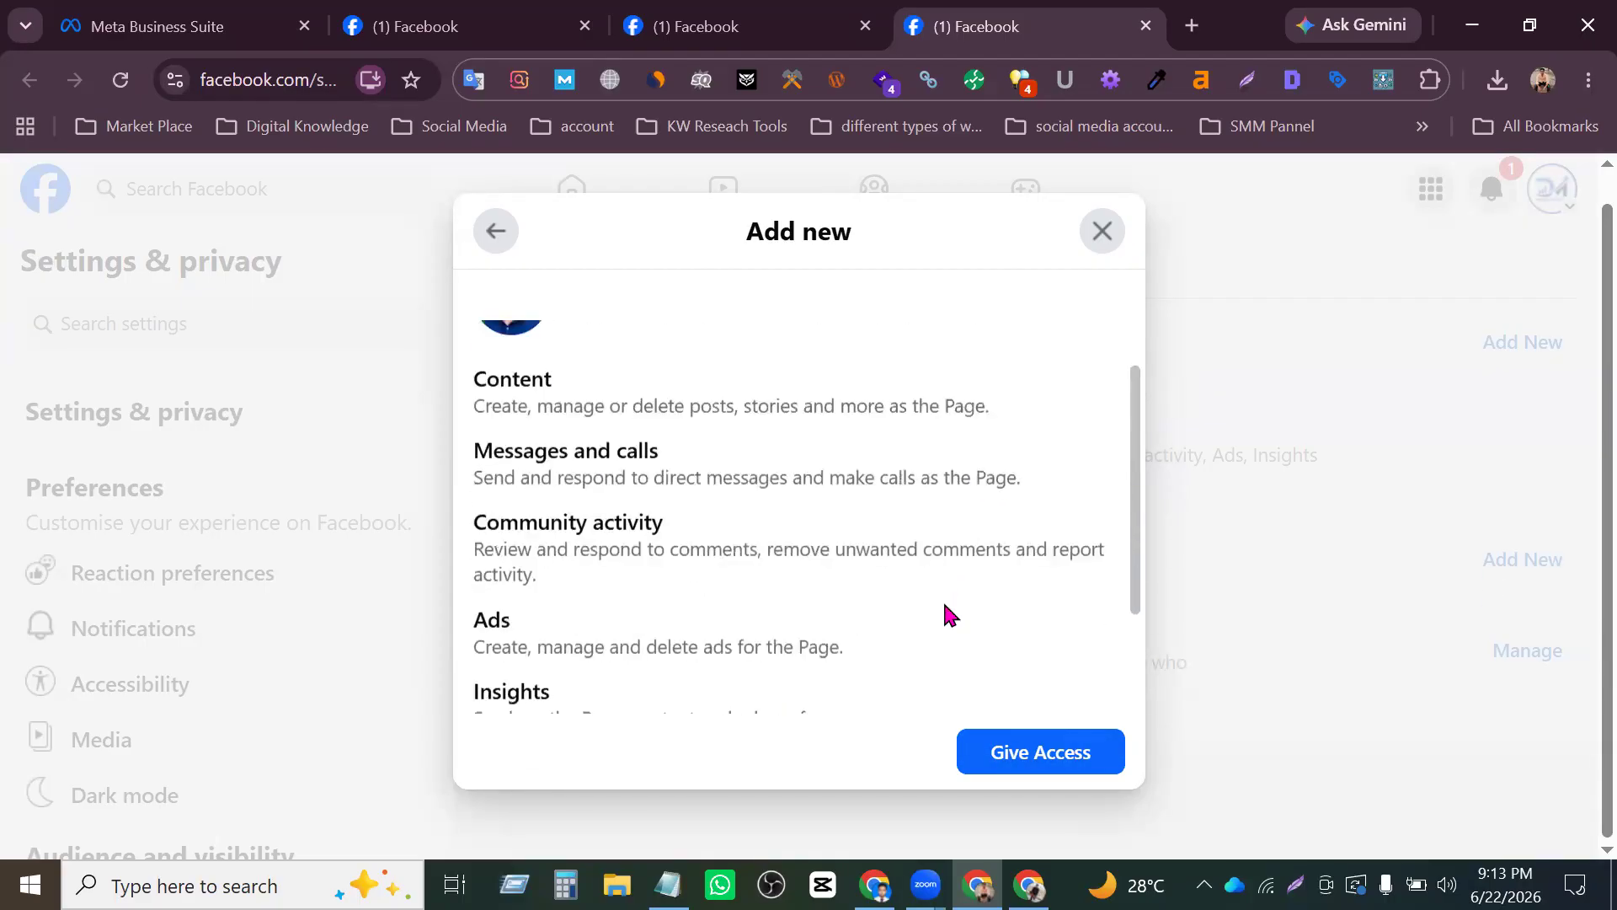
pyautogui.scroll(-2, 945, 605)
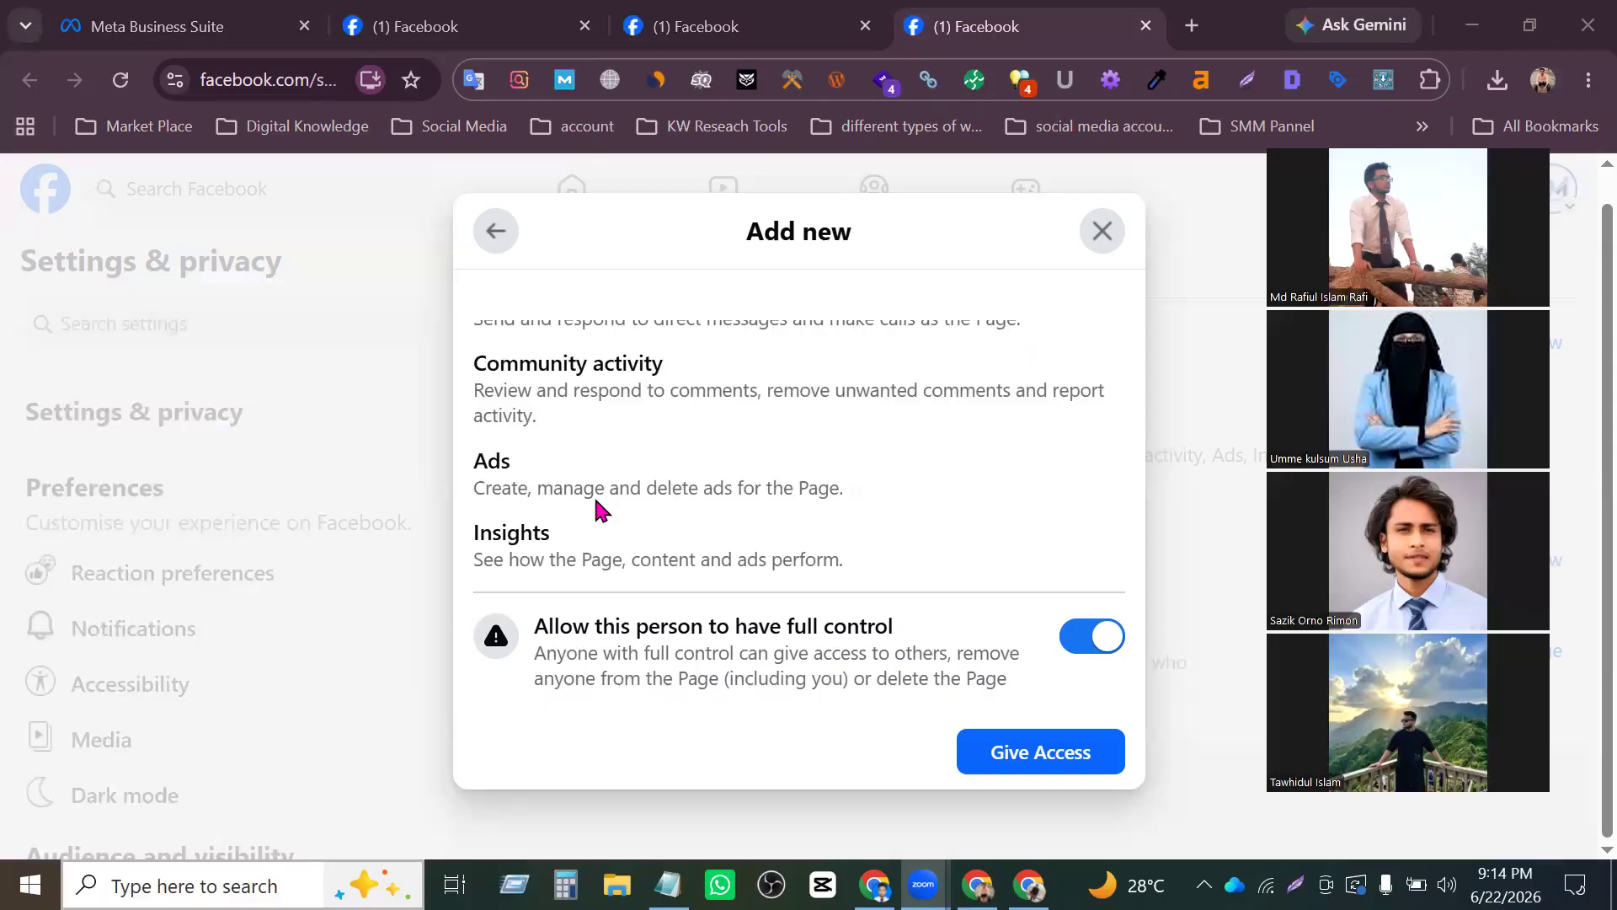
# - Give the person access to the Page and confirm it with the Facebook profile password
pyautogui.click(1050, 755)
pyautogui.click(646, 536)
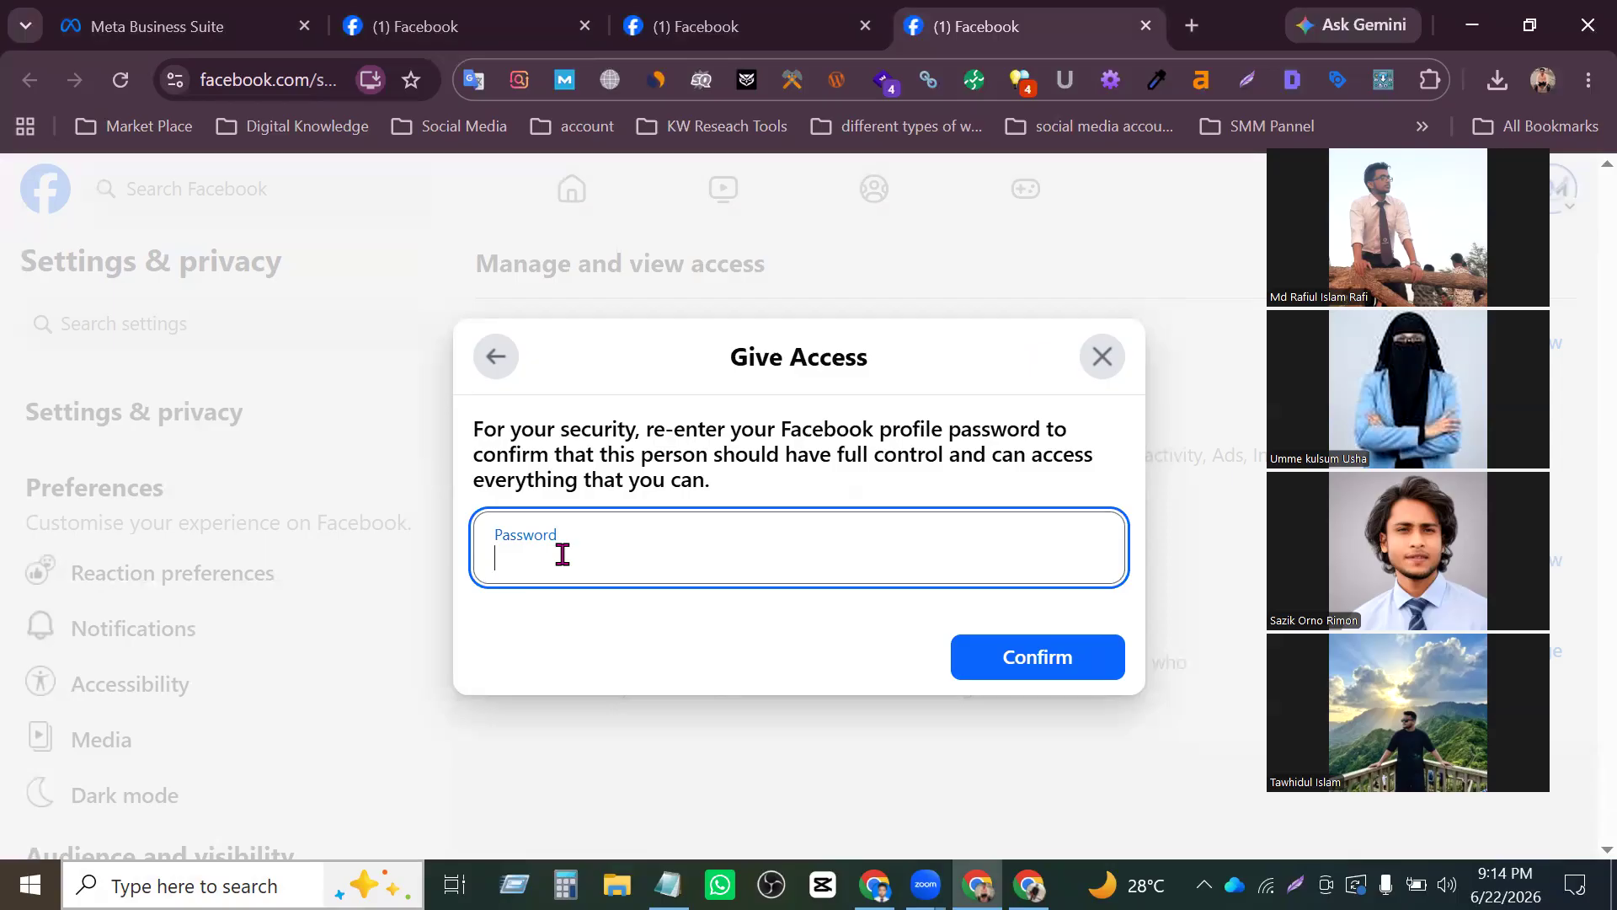
pyautogui.write('••••••')
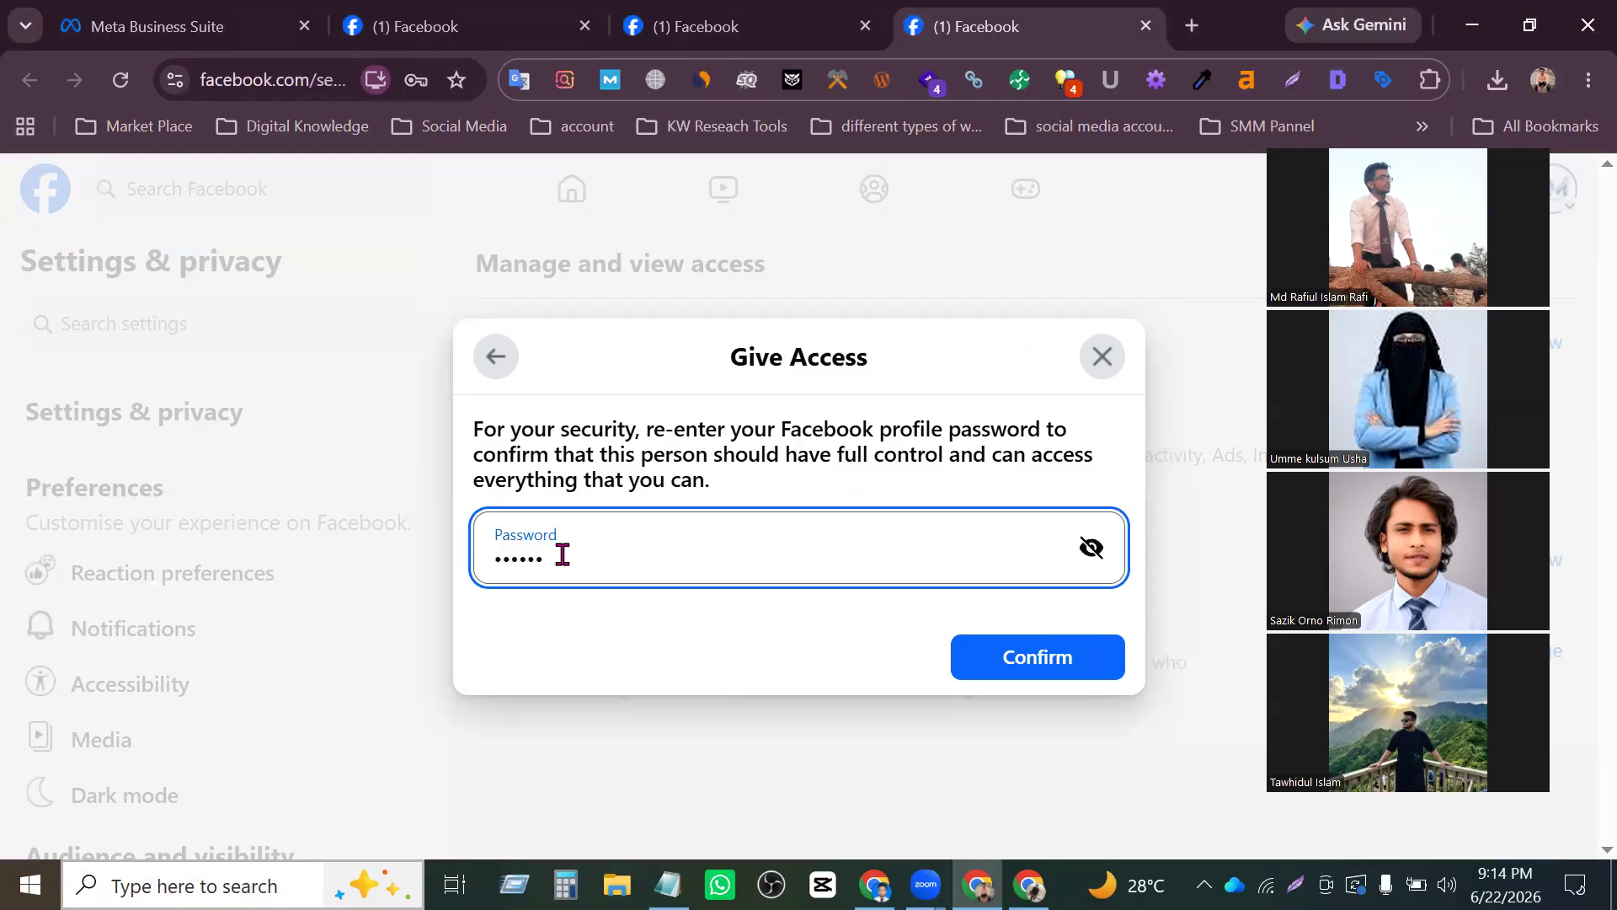
pyautogui.doubleClick(563, 554)
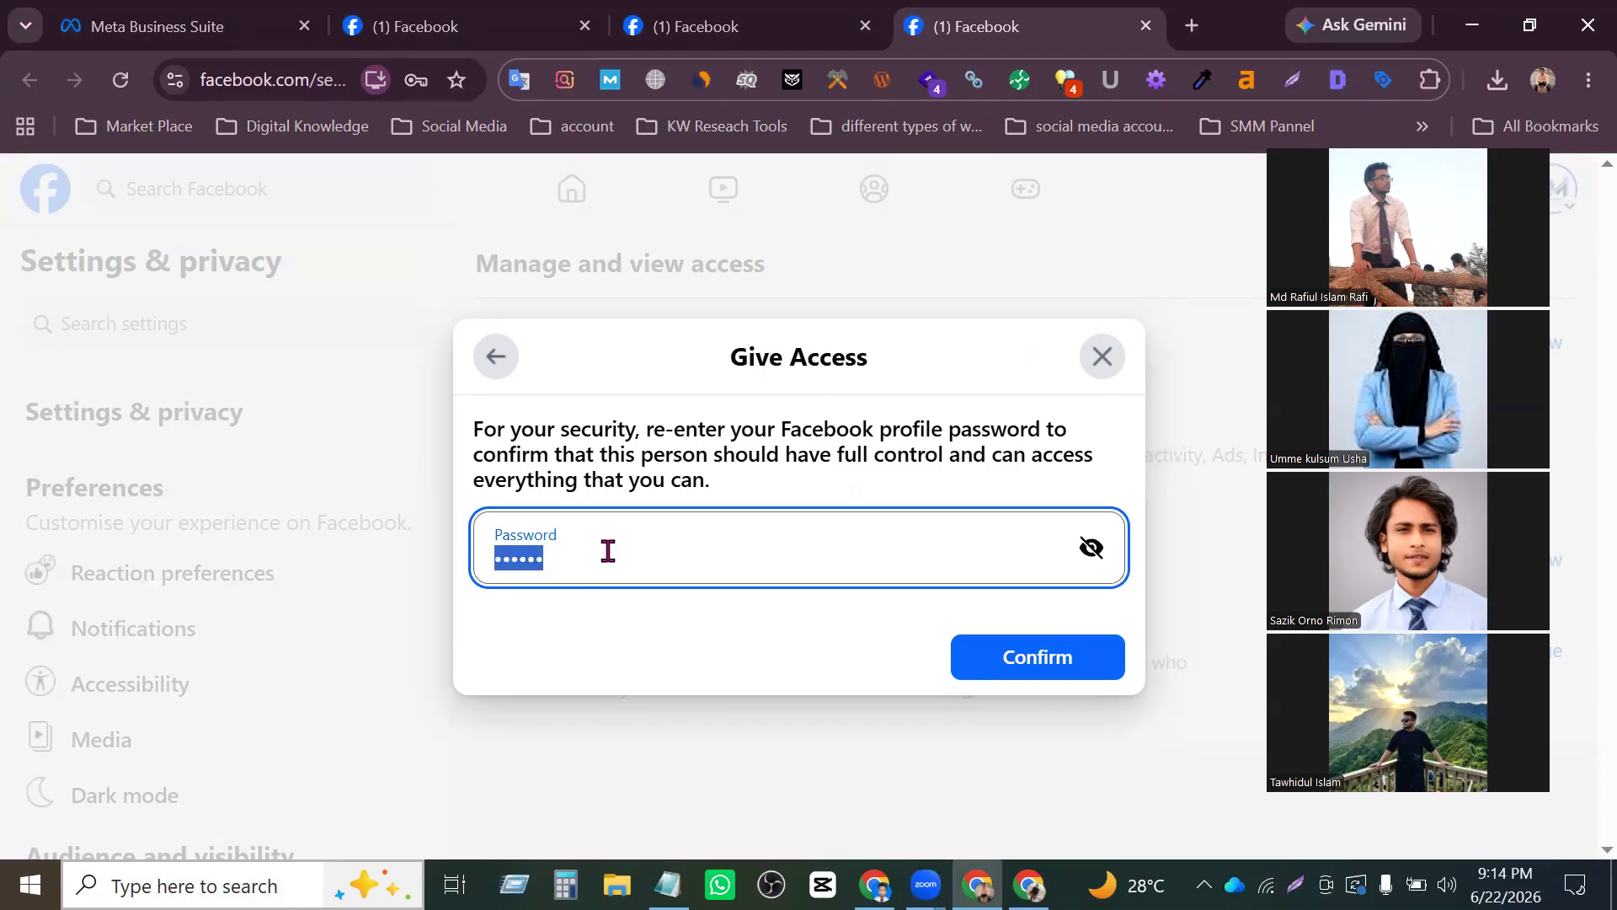
pyautogui.write('•••••••••')
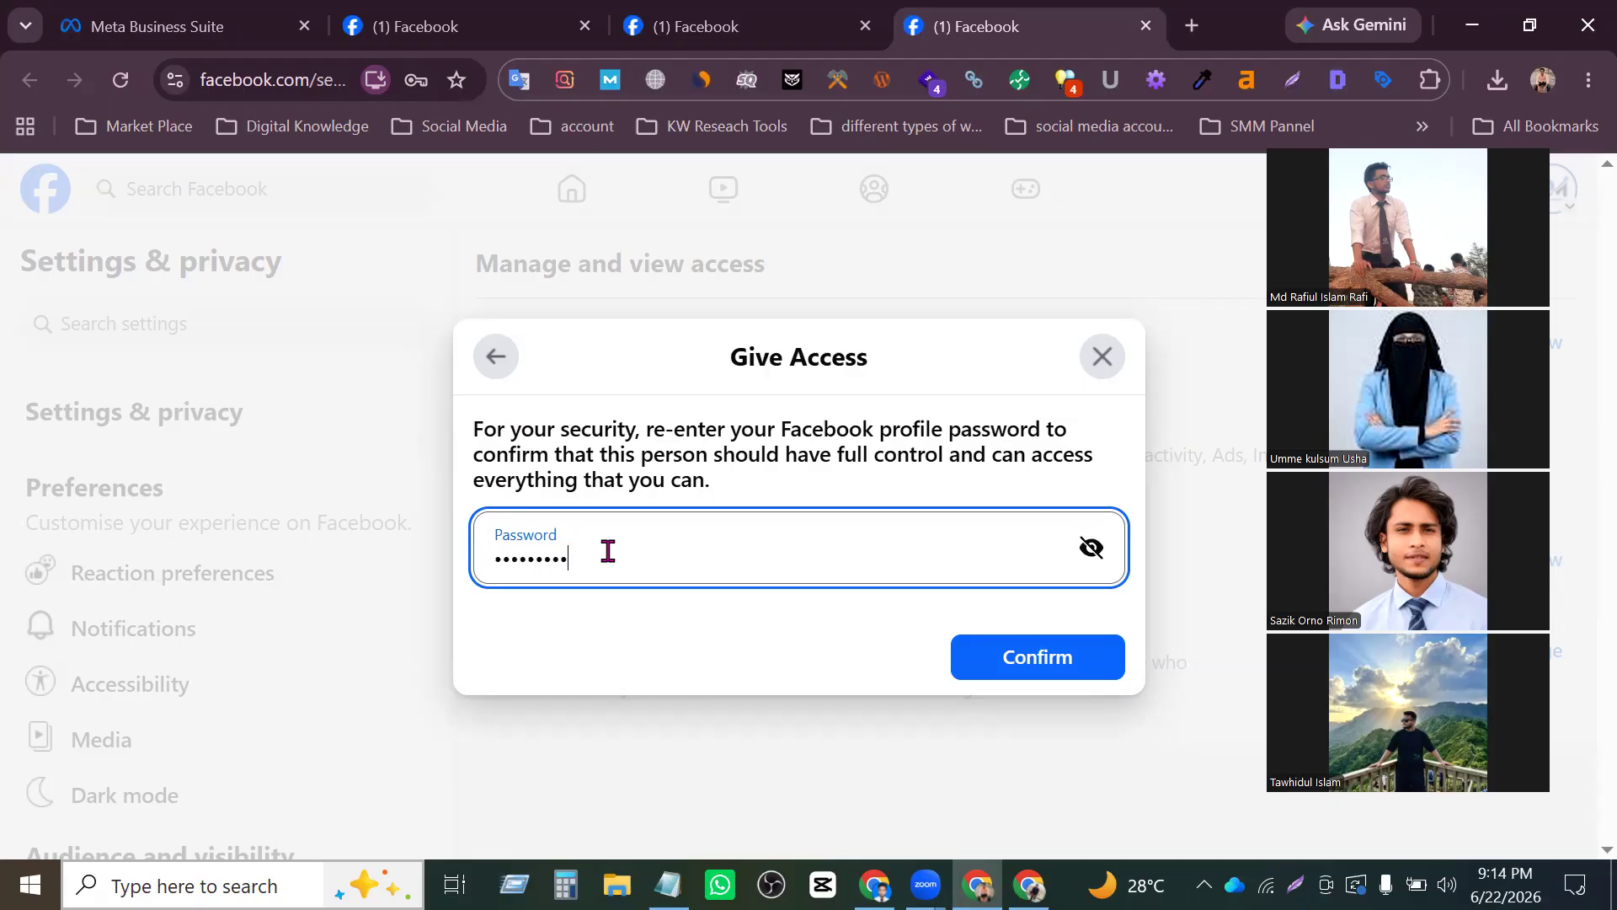
pyautogui.write('•••••')
pyautogui.click(1014, 657)
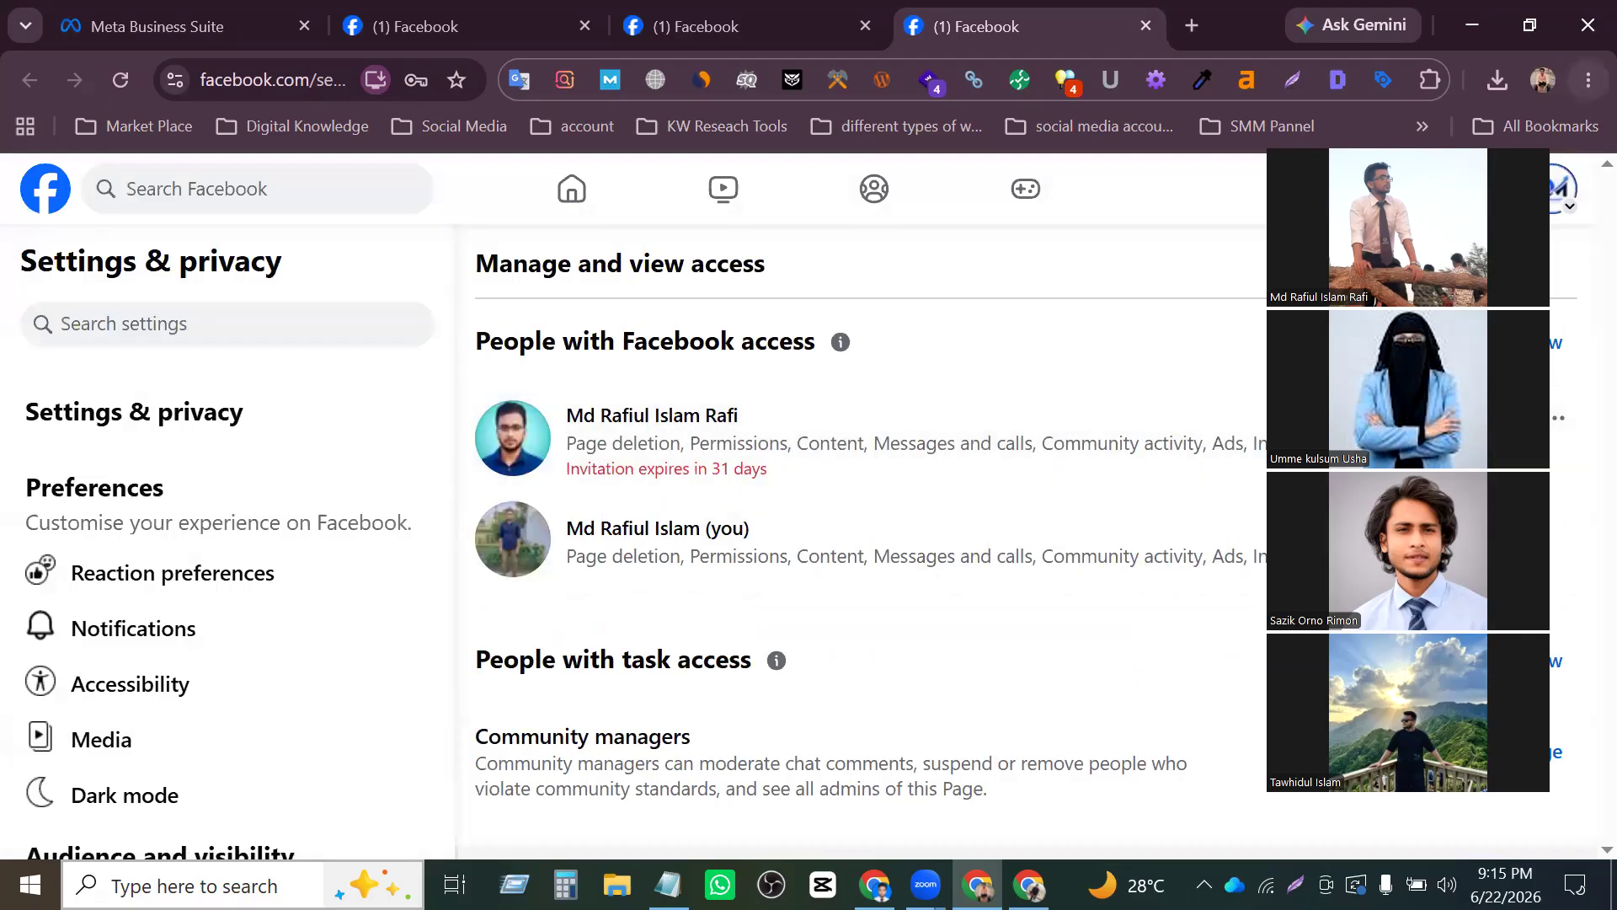
# - Switch to the invited person's Chrome profile and open Facebook in the new tab
pyautogui.click(1543, 79)
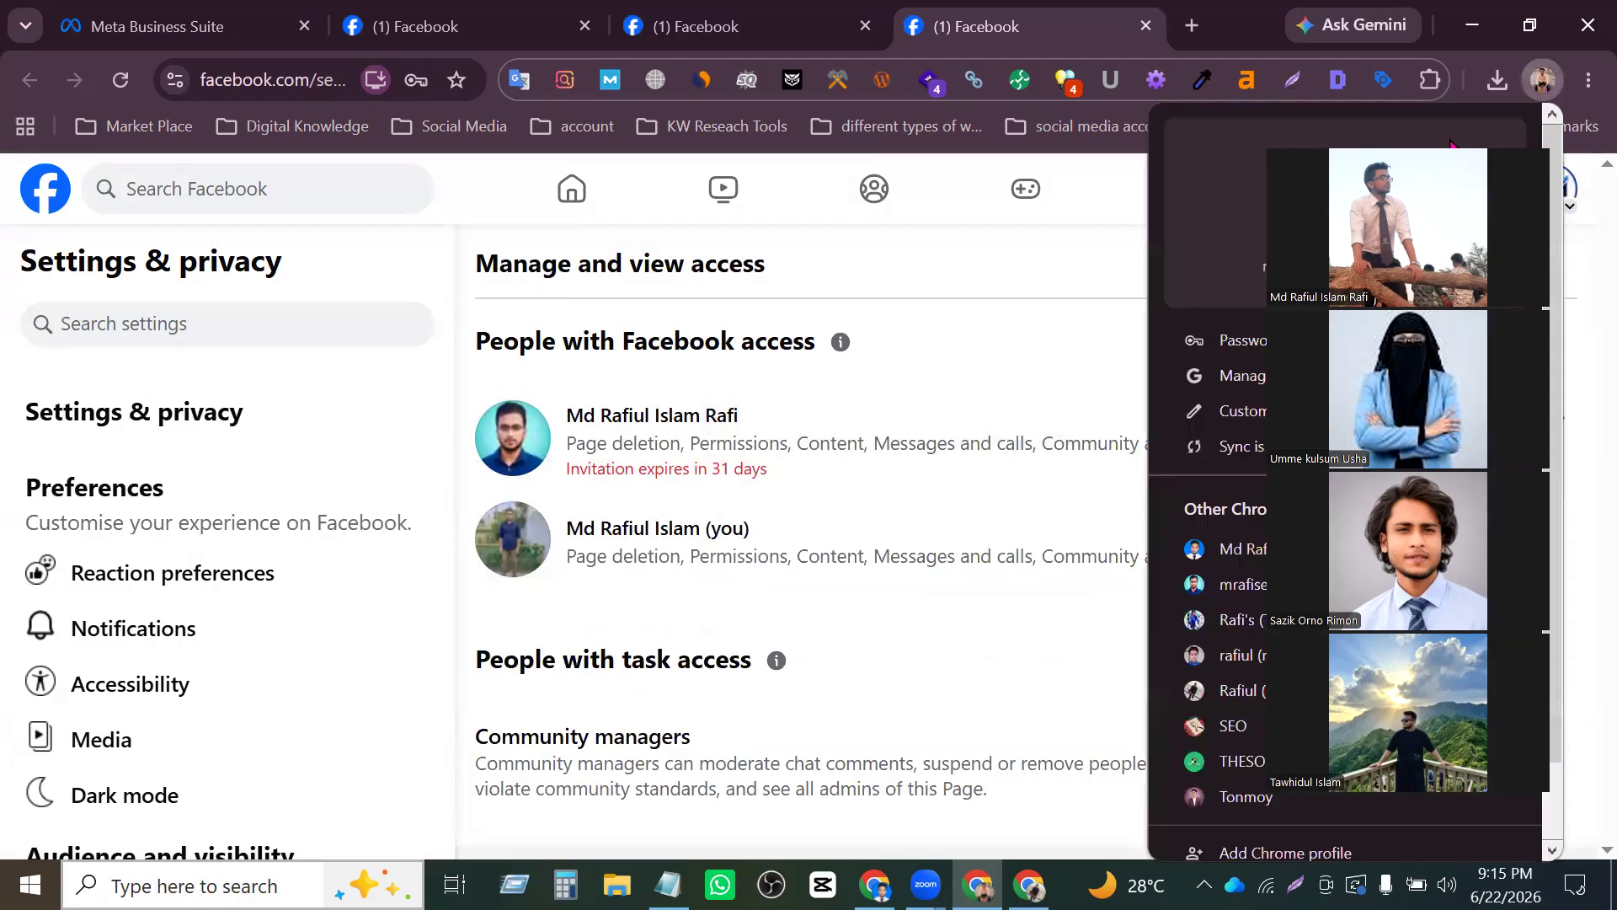
pyautogui.click(1238, 548)
pyautogui.click(671, 25)
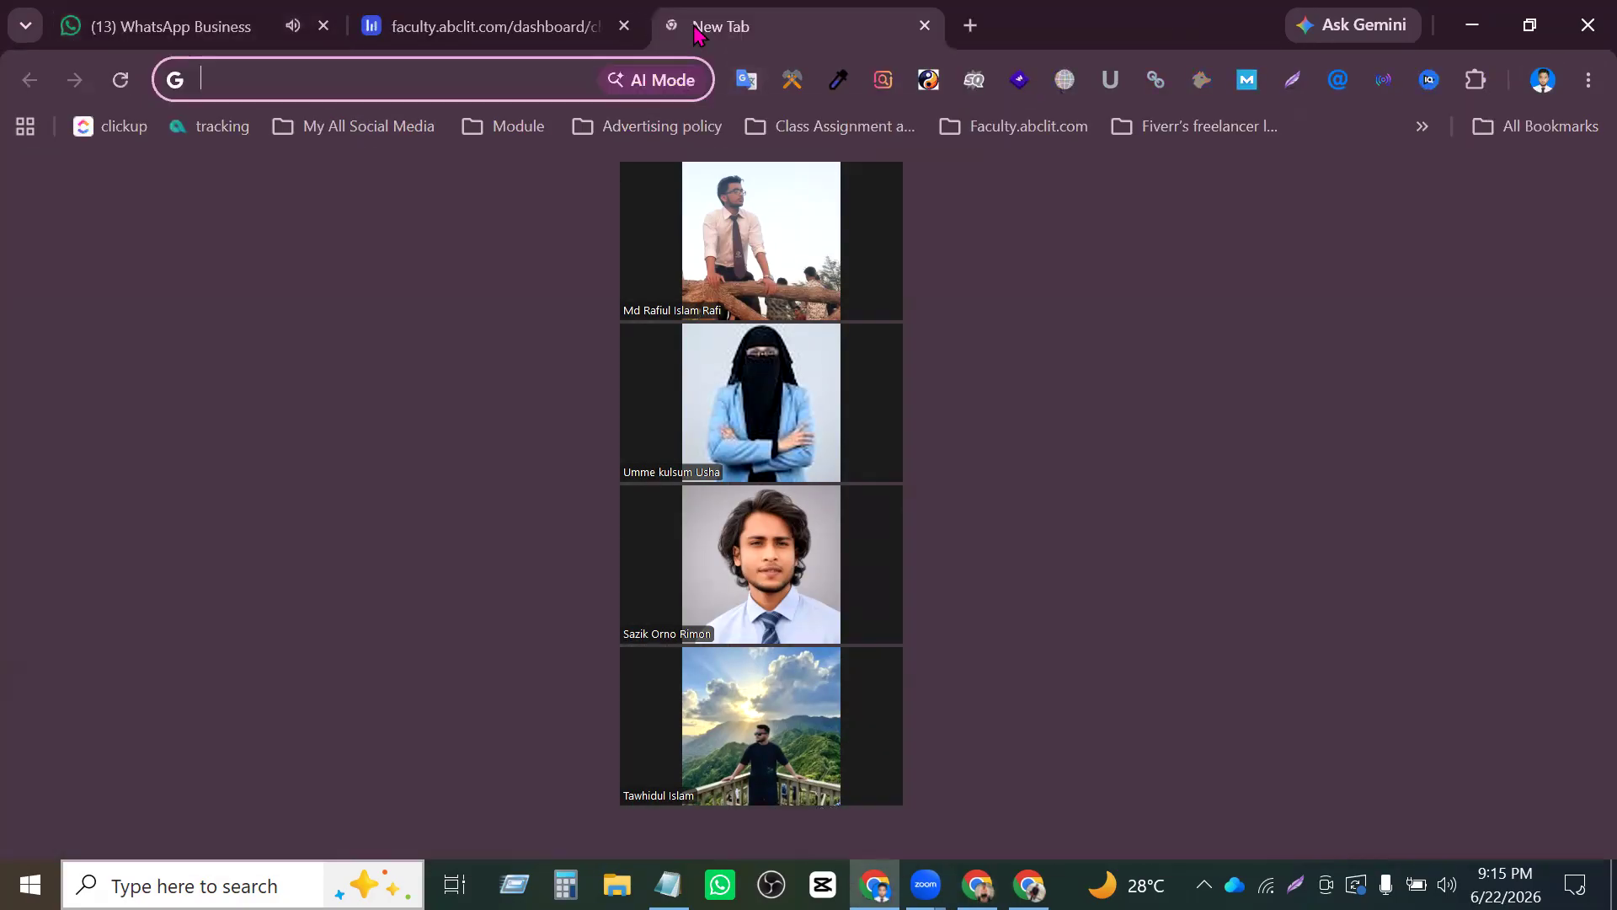
pyautogui.write('fa')
pyautogui.press('Return')
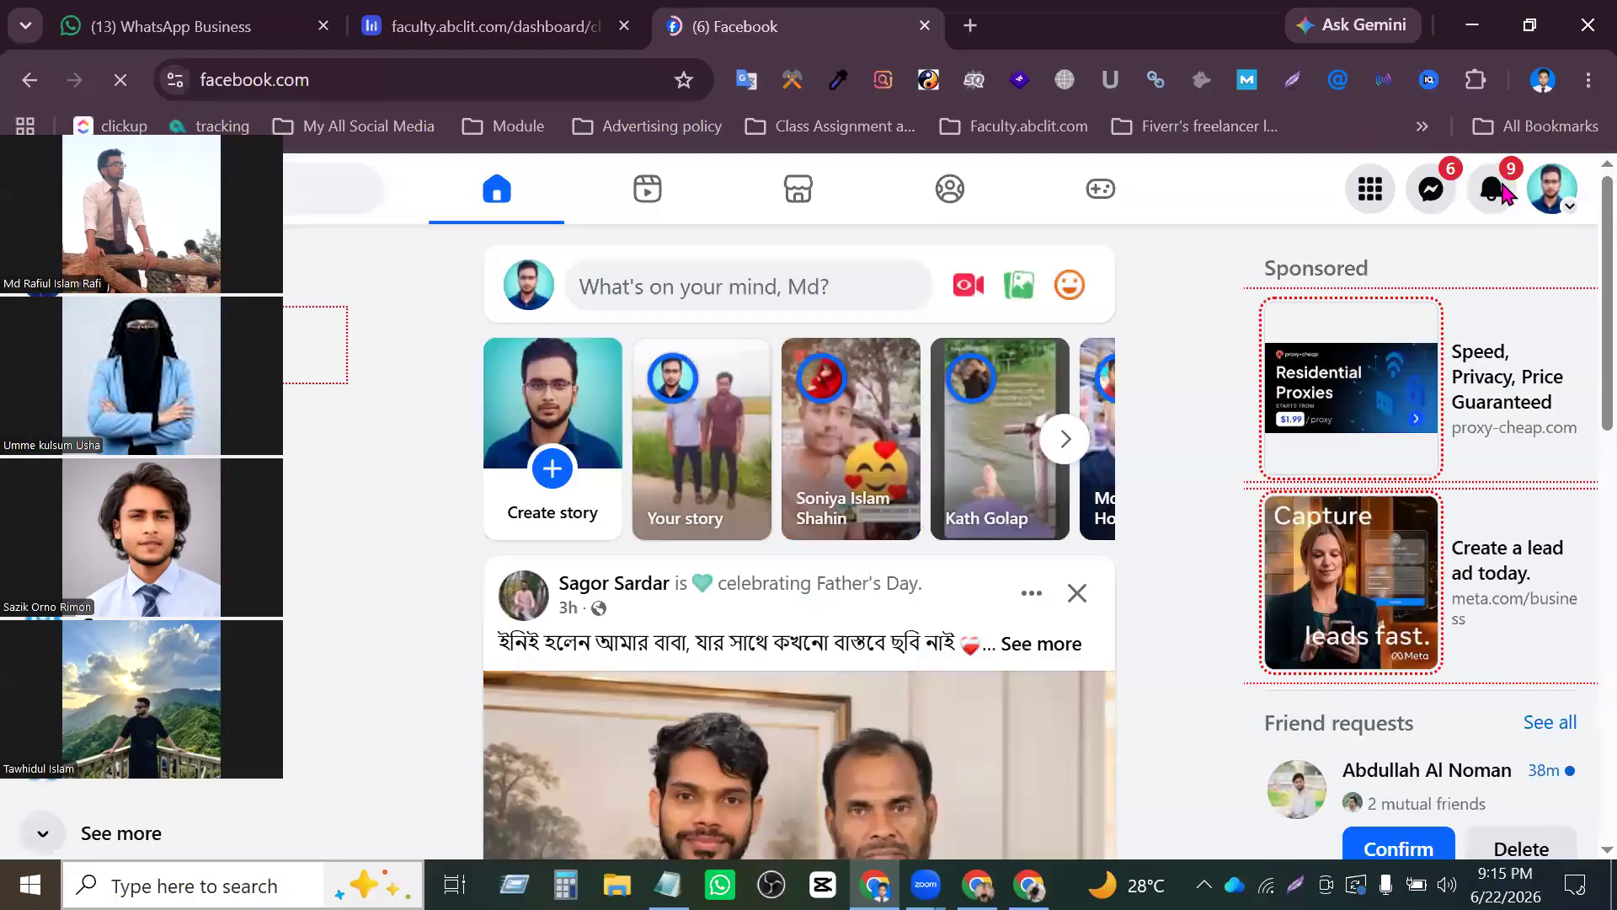
# - Find the notification inviting this account to manage Digital Marketing Agency's Page and open it
pyautogui.click(1503, 189)
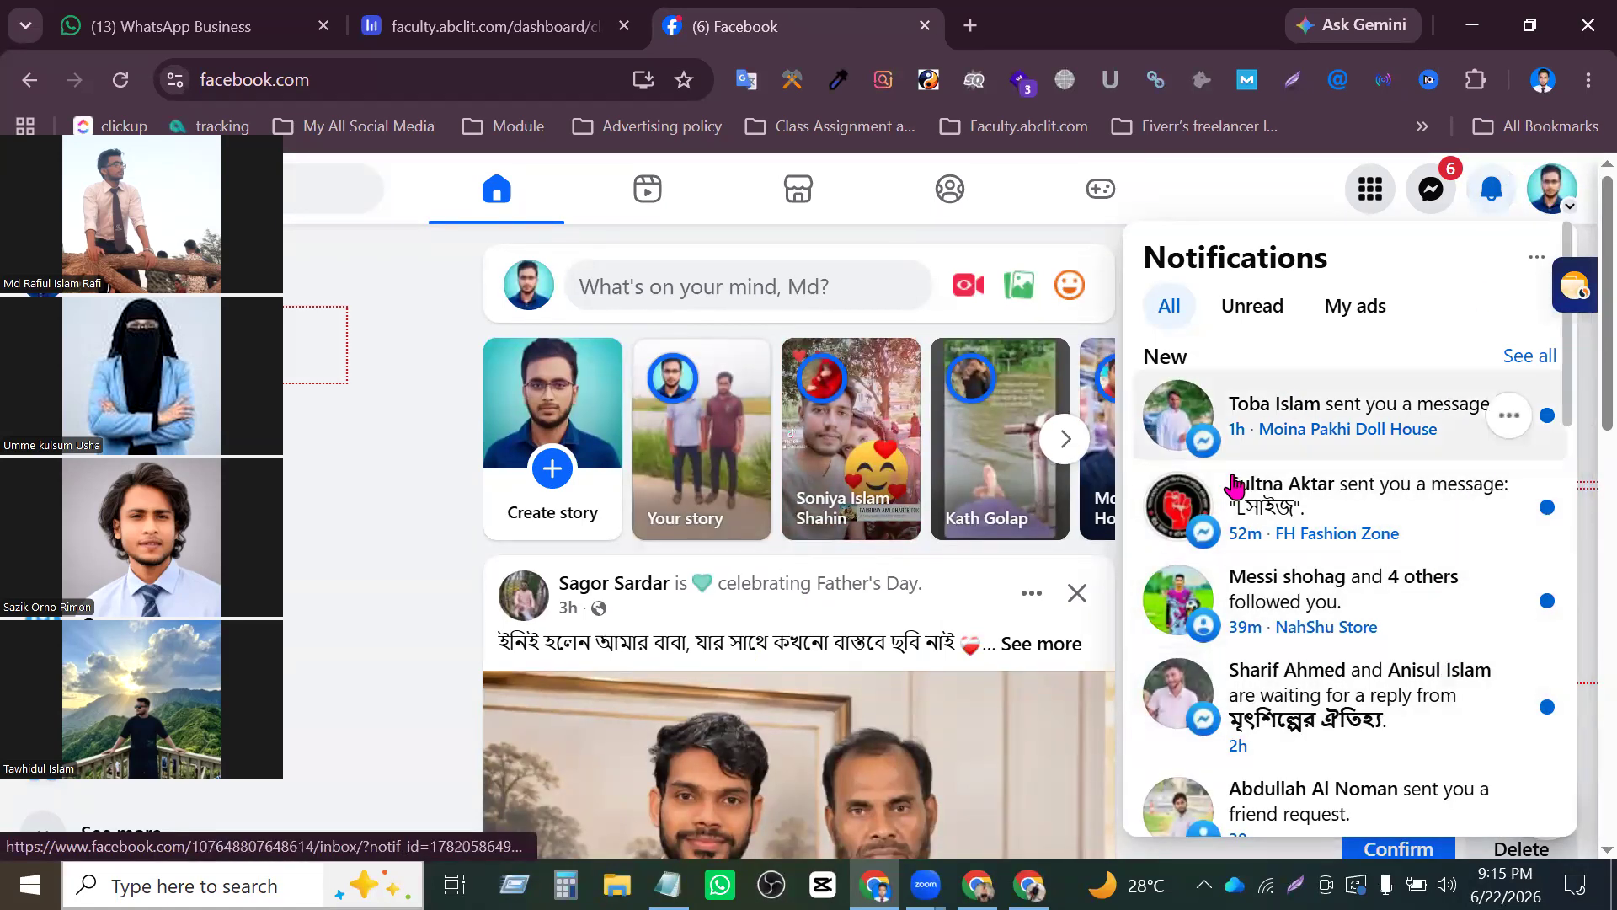
pyautogui.scroll(-2, 1440, 578)
pyautogui.scroll(-2, 1440, 578)
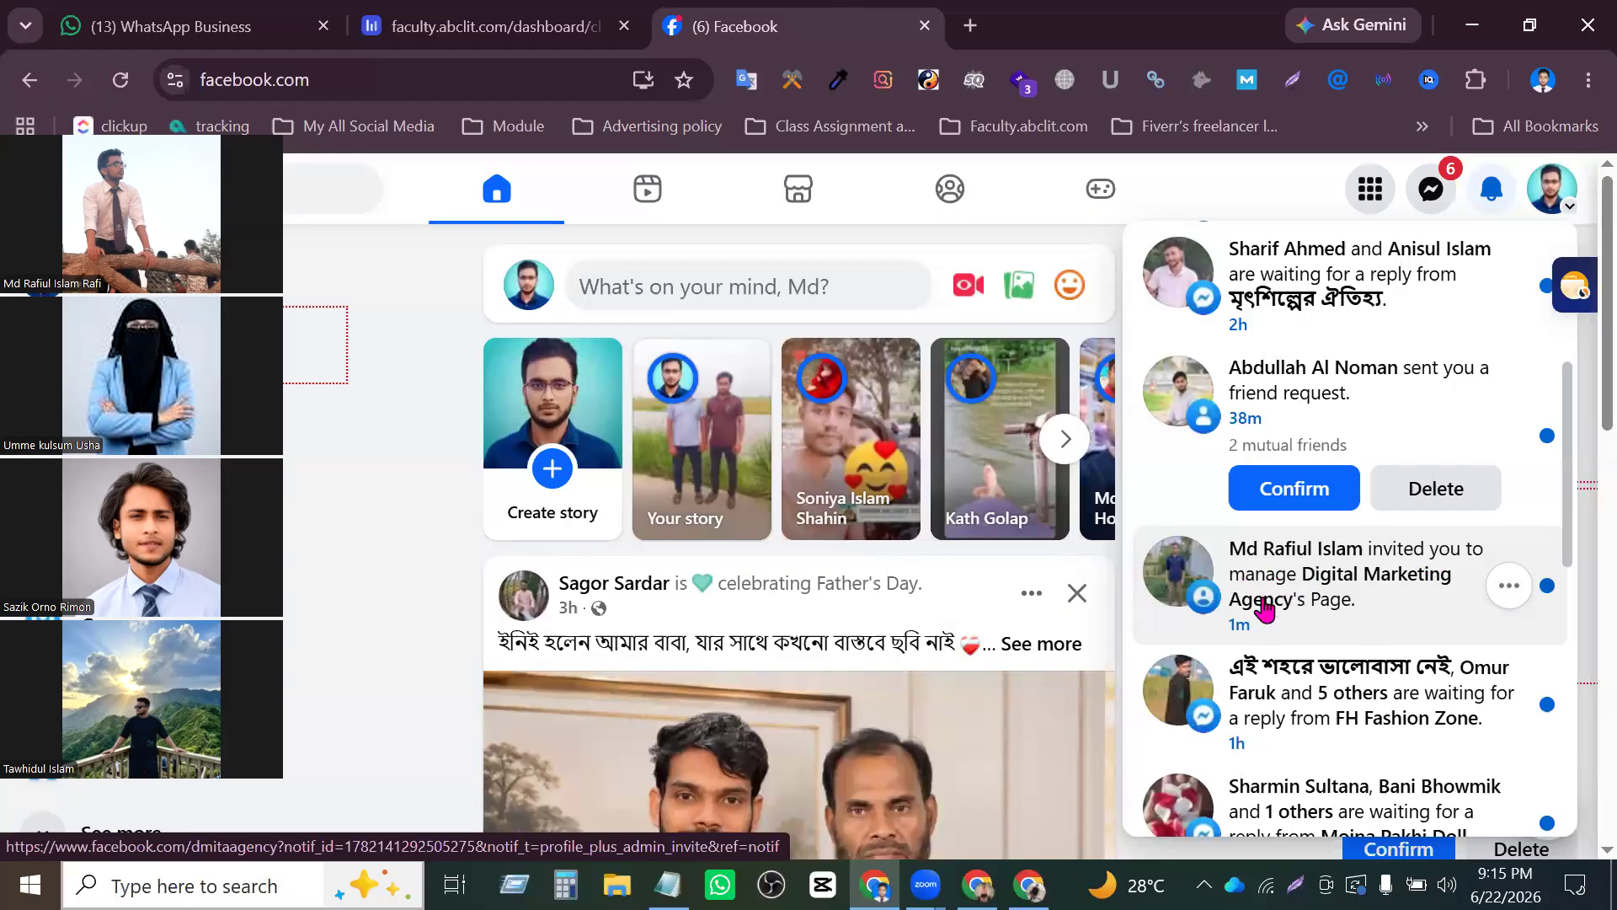
pyautogui.click(1364, 577)
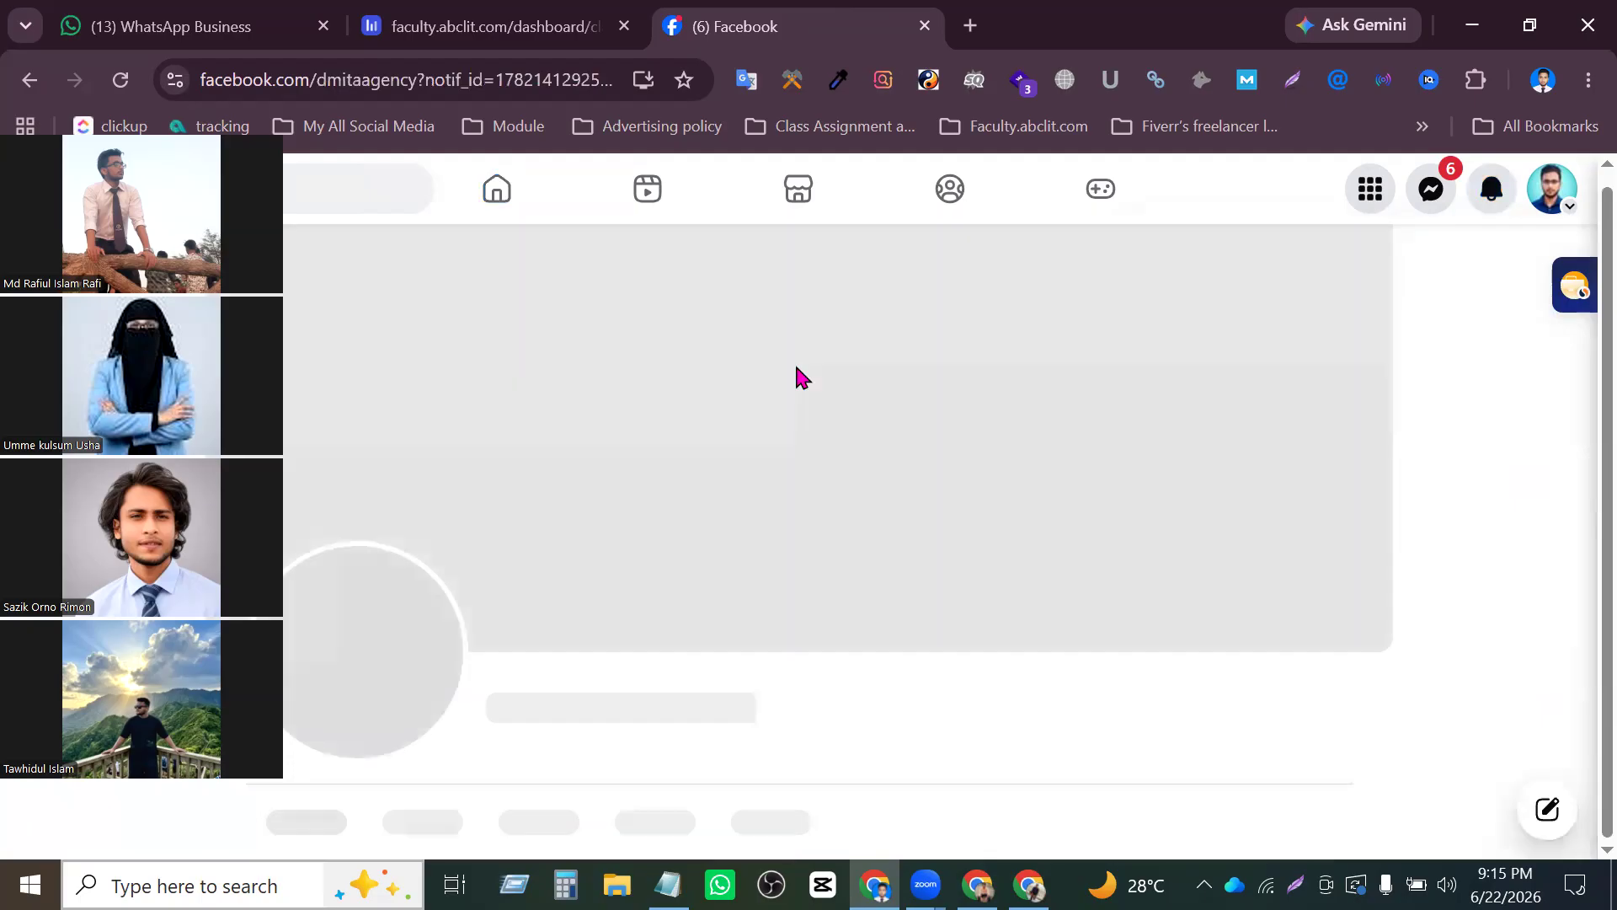
# - Review and accept the invite to have full control of the Page, without switching into the Page
pyautogui.scroll(-3, 1129, 578)
pyautogui.scroll(-3, 1128, 578)
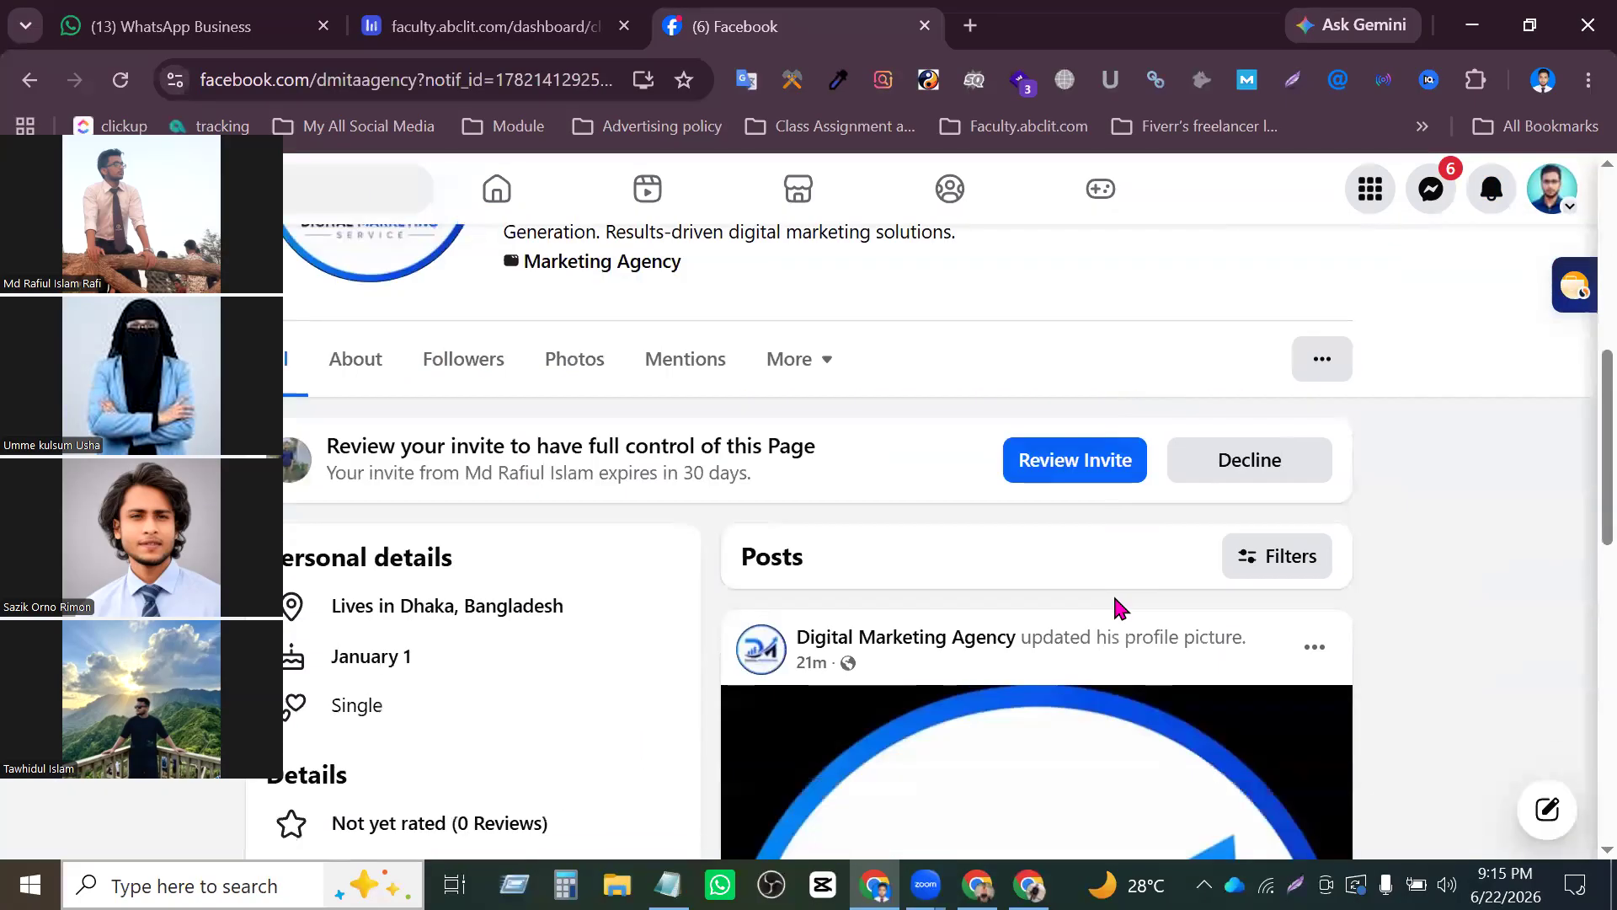
pyautogui.click(1101, 463)
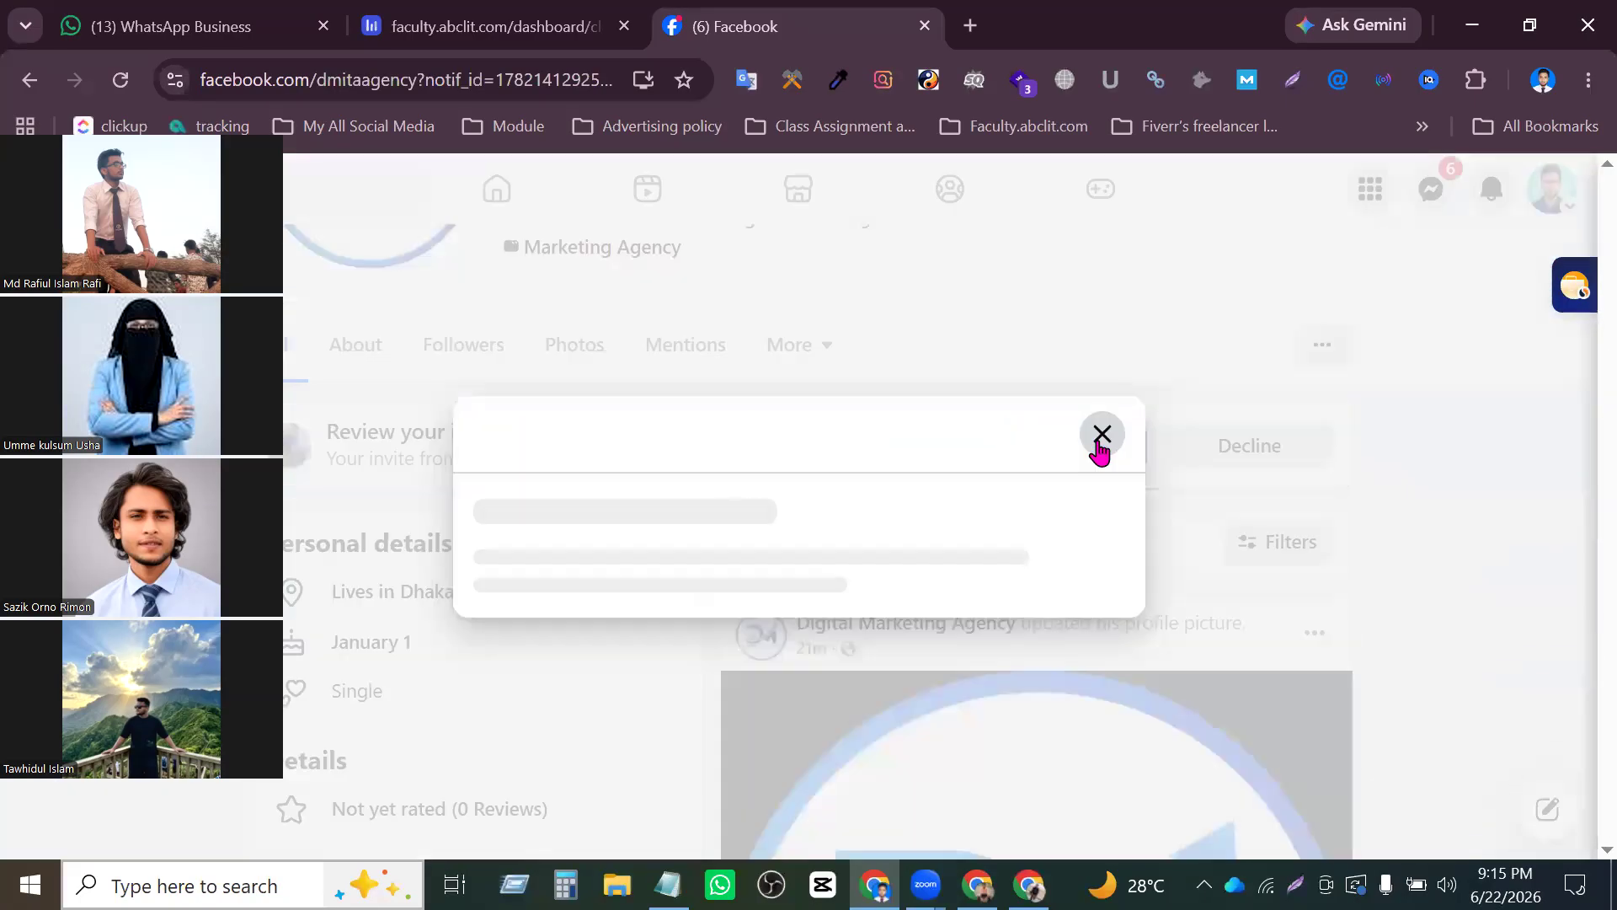
pyautogui.scroll(-3, 1047, 566)
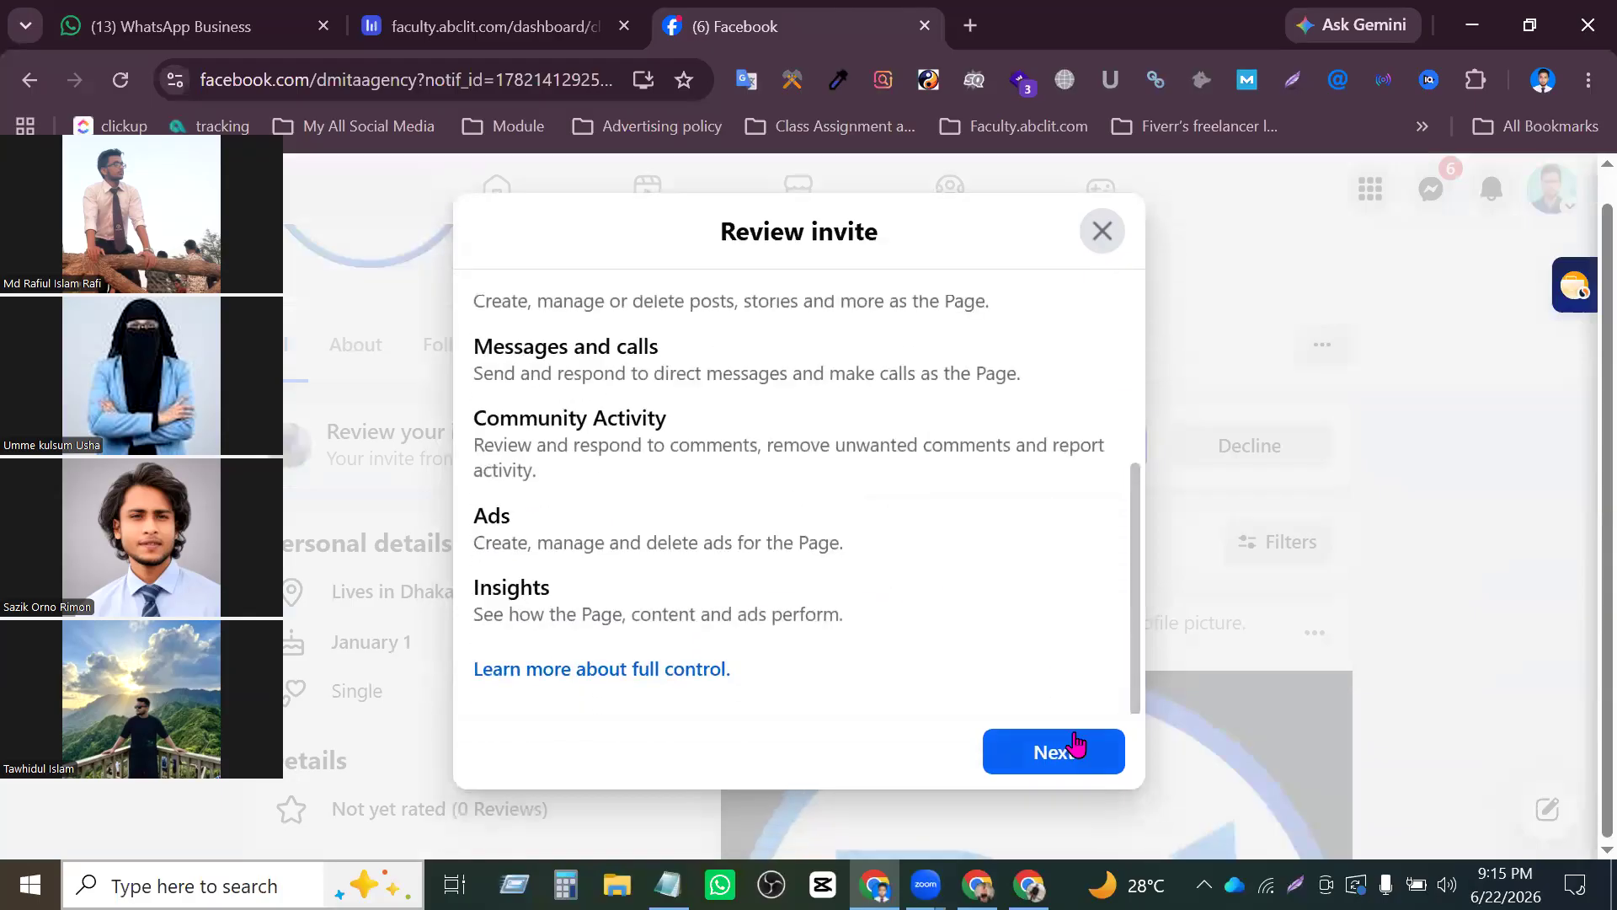
pyautogui.click(1072, 747)
pyautogui.click(1049, 734)
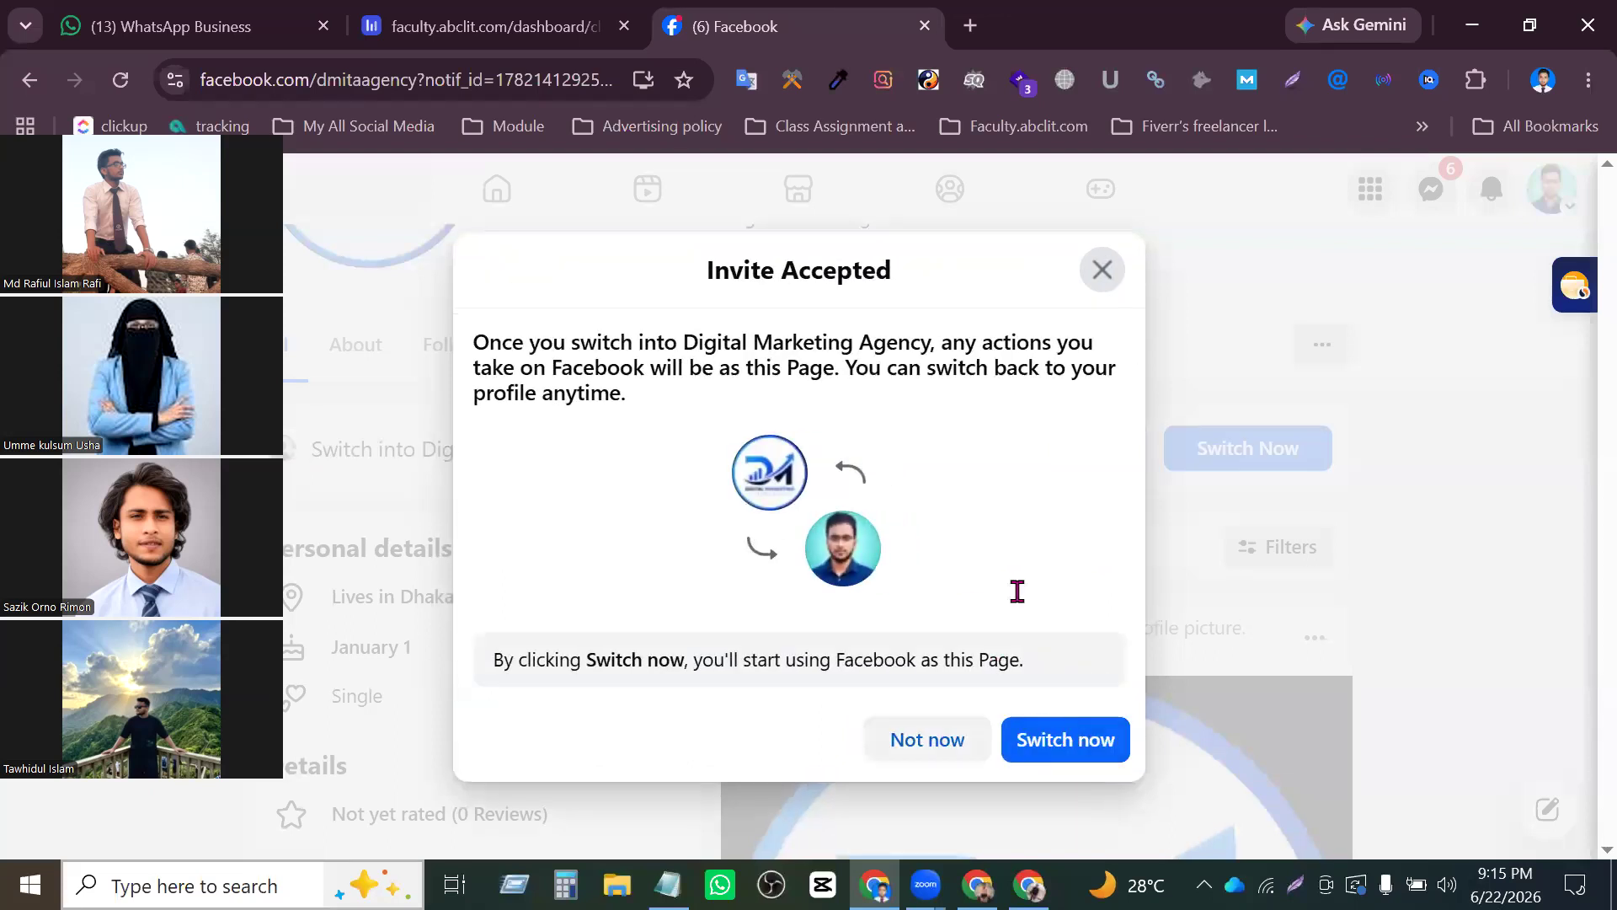
pyautogui.click(1103, 271)
# - Look through the account's full list of profiles and Pages for Digital Marketing Agency, and close the list
pyautogui.click(1553, 191)
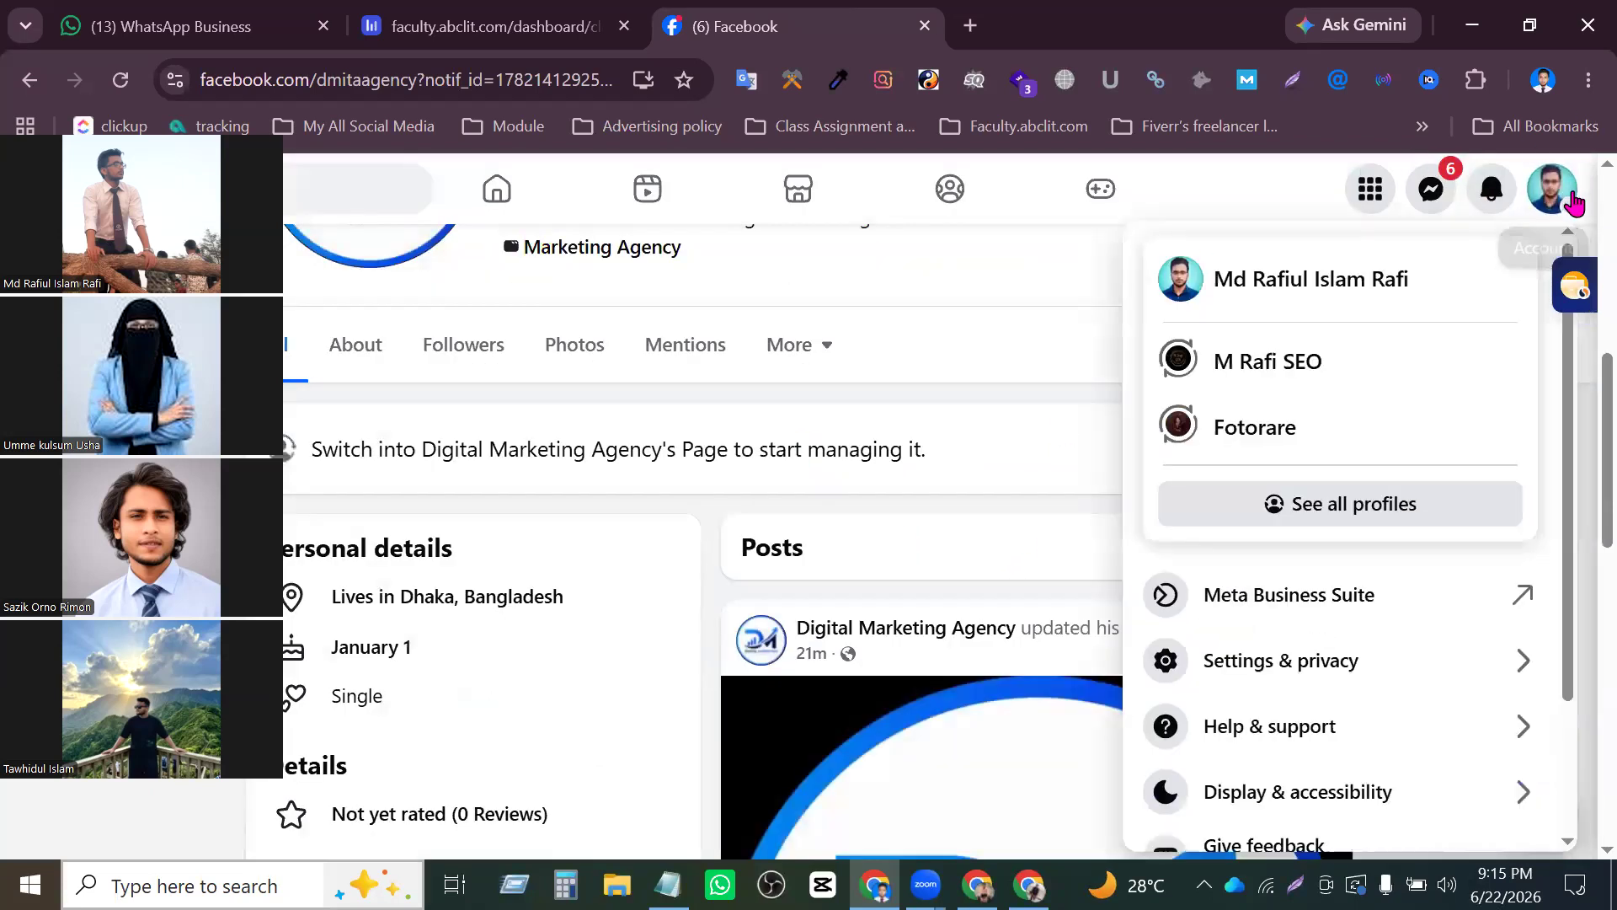
pyautogui.click(1405, 506)
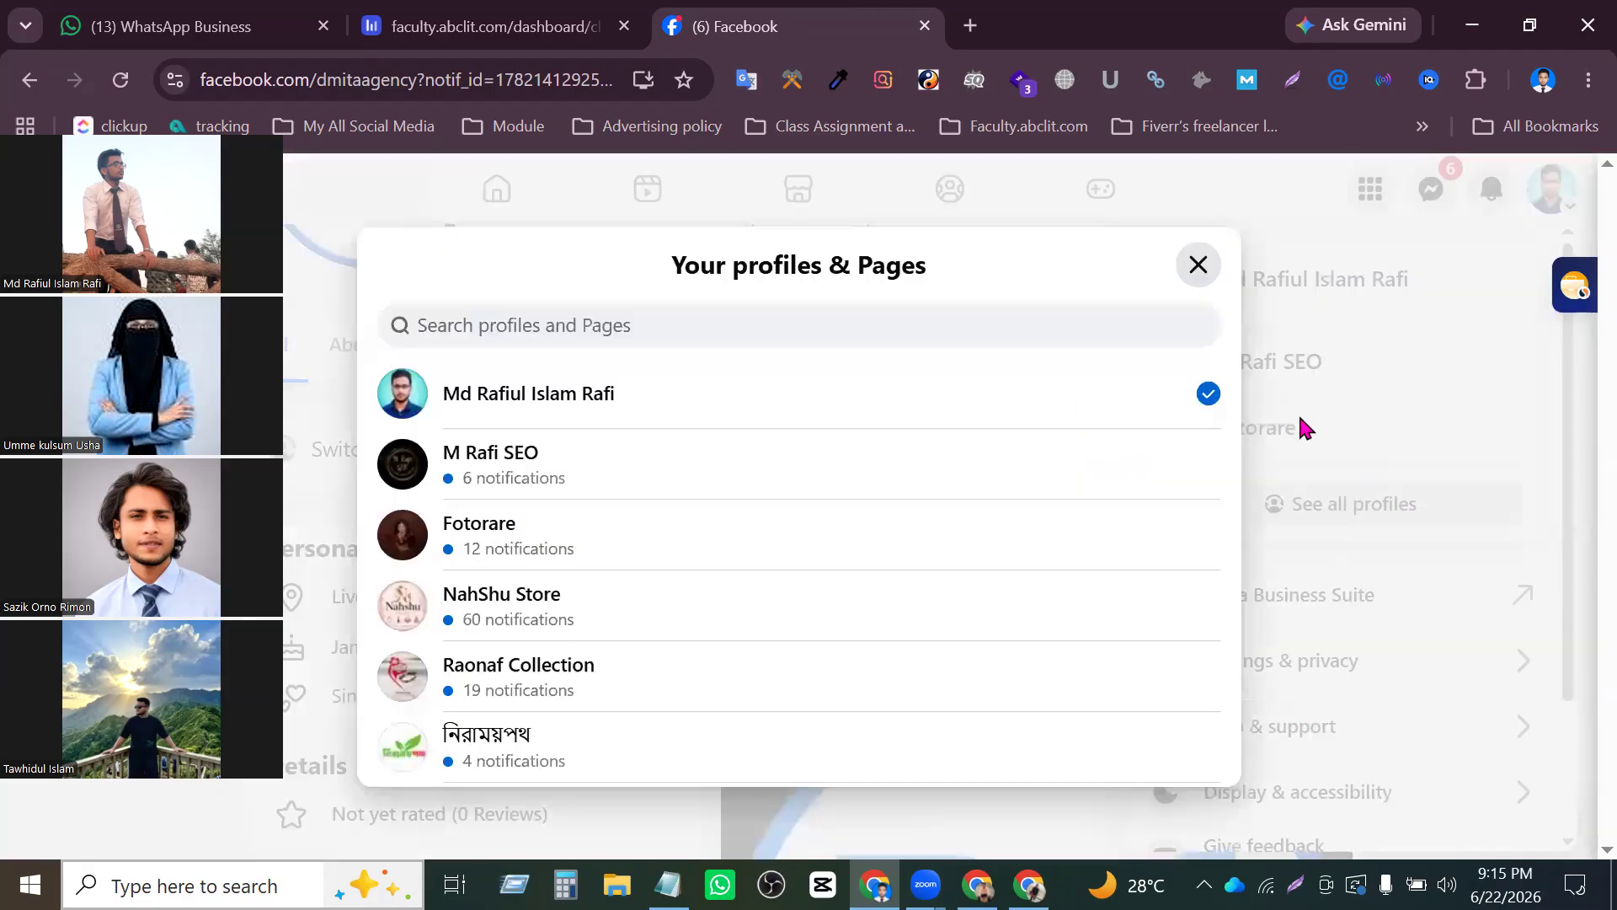
pyautogui.scroll(-2, 778, 489)
pyautogui.scroll(-4, 777, 488)
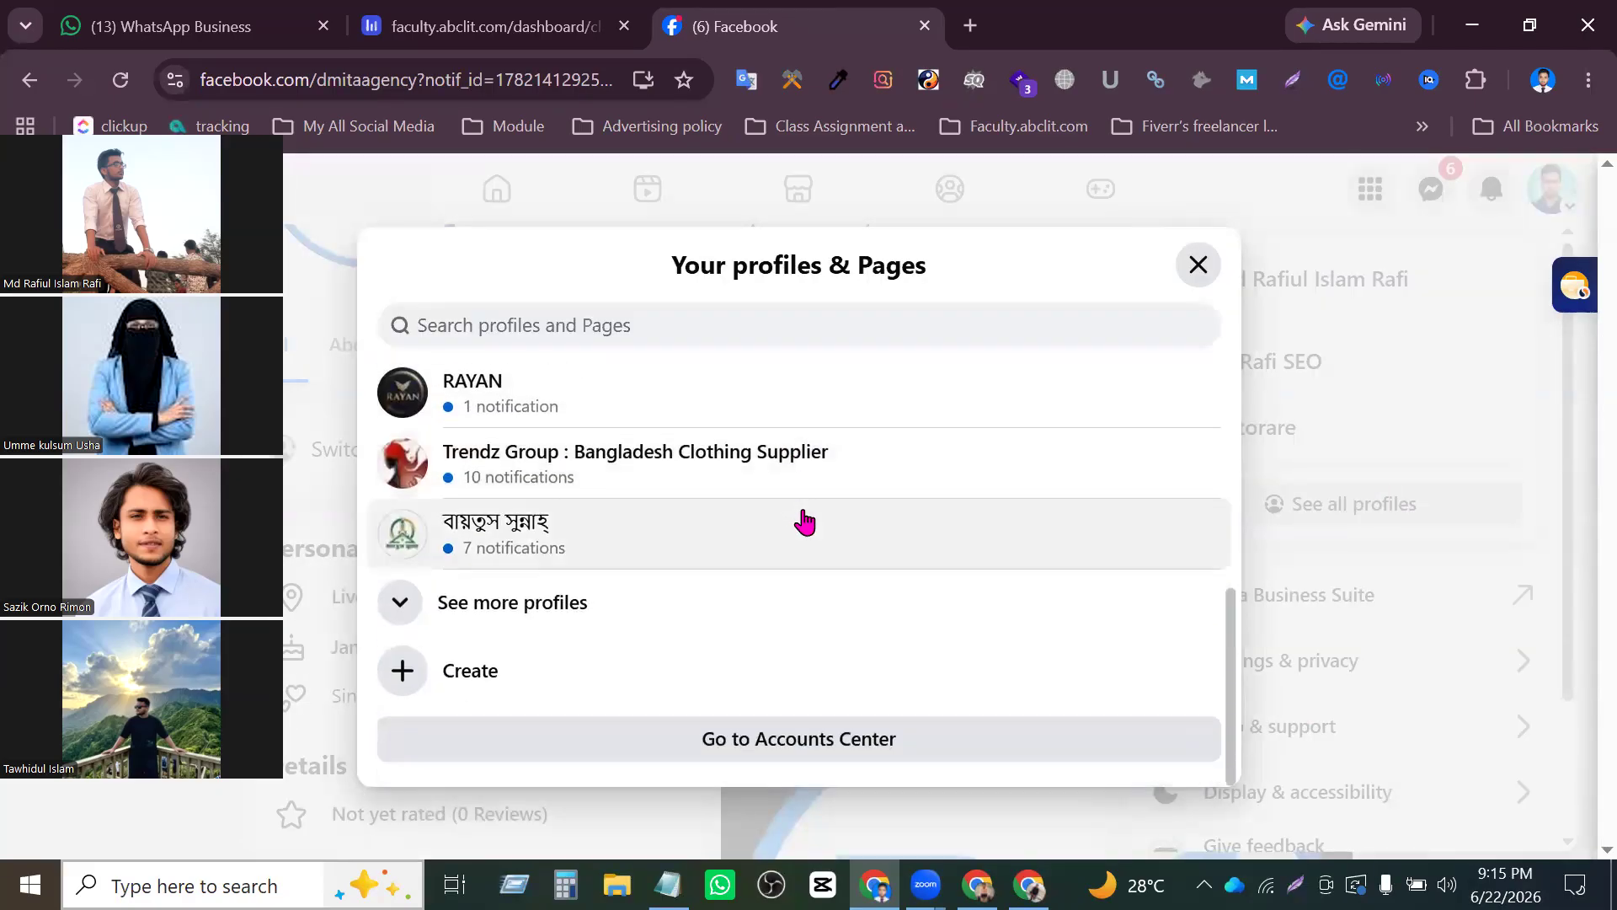
pyautogui.click(590, 604)
pyautogui.scroll(-5, 725, 570)
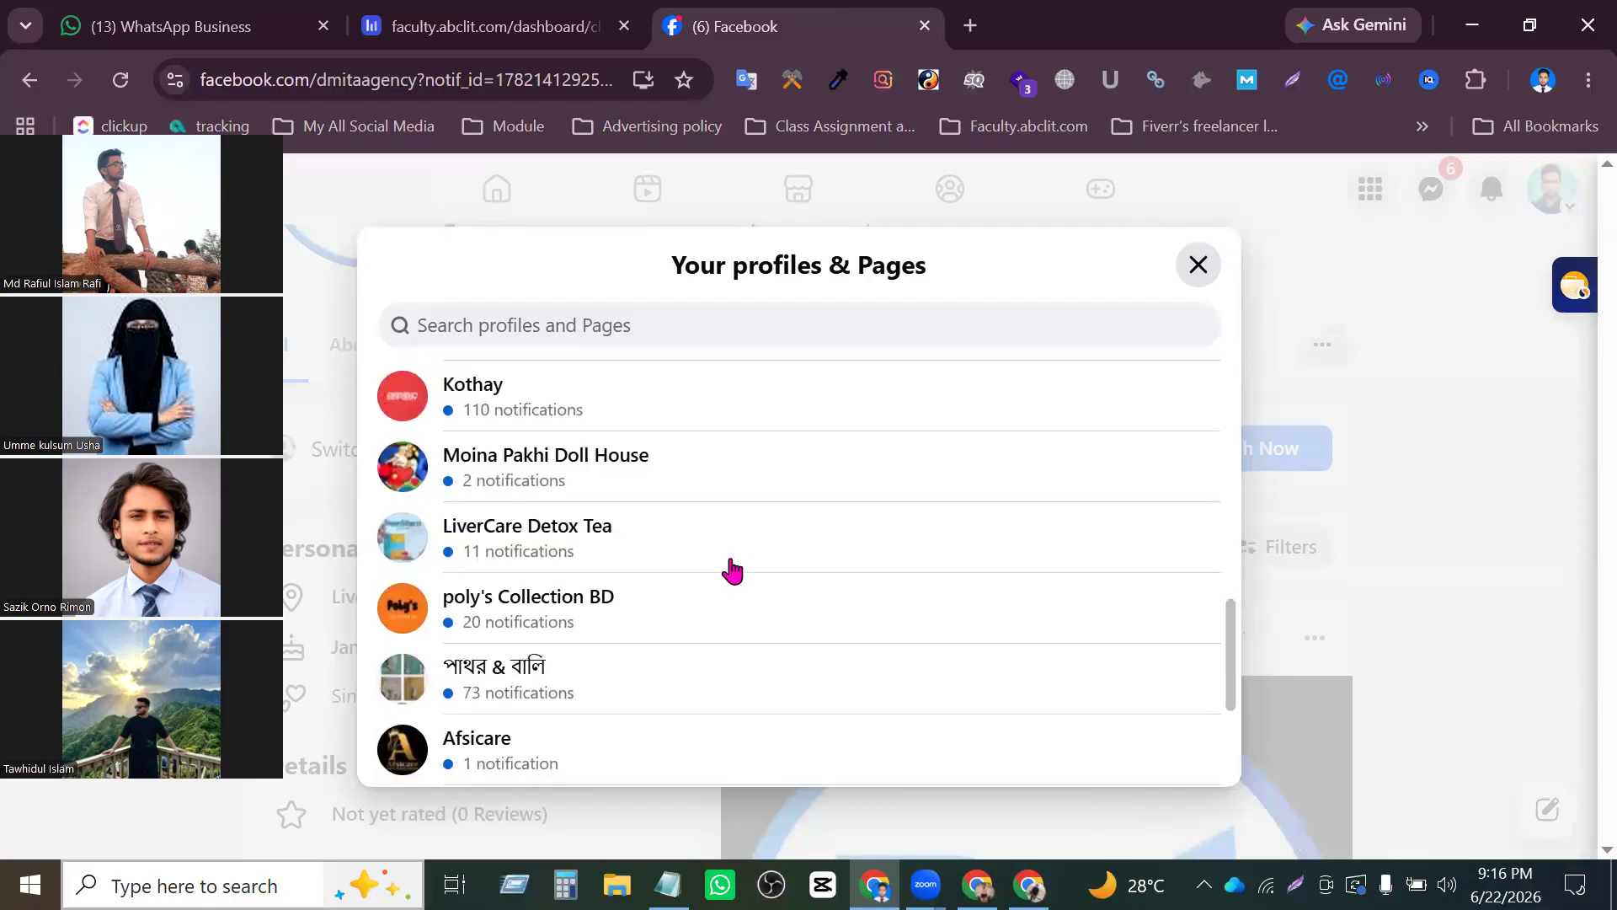
pyautogui.scroll(-4, 731, 570)
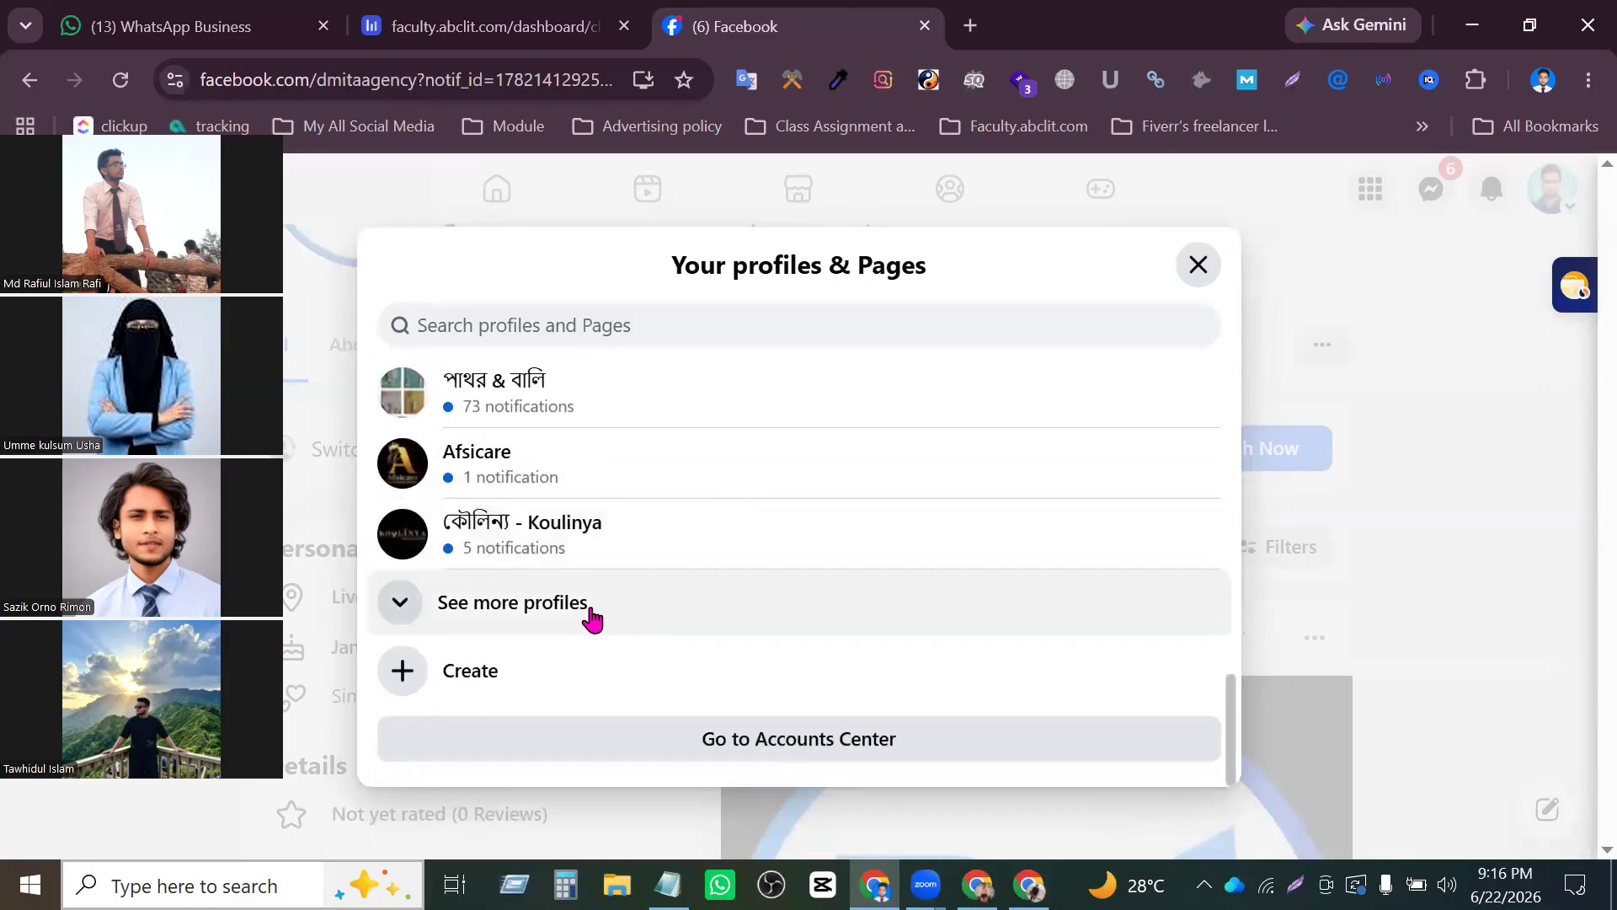
pyautogui.click(589, 610)
pyautogui.scroll(-8, 677, 560)
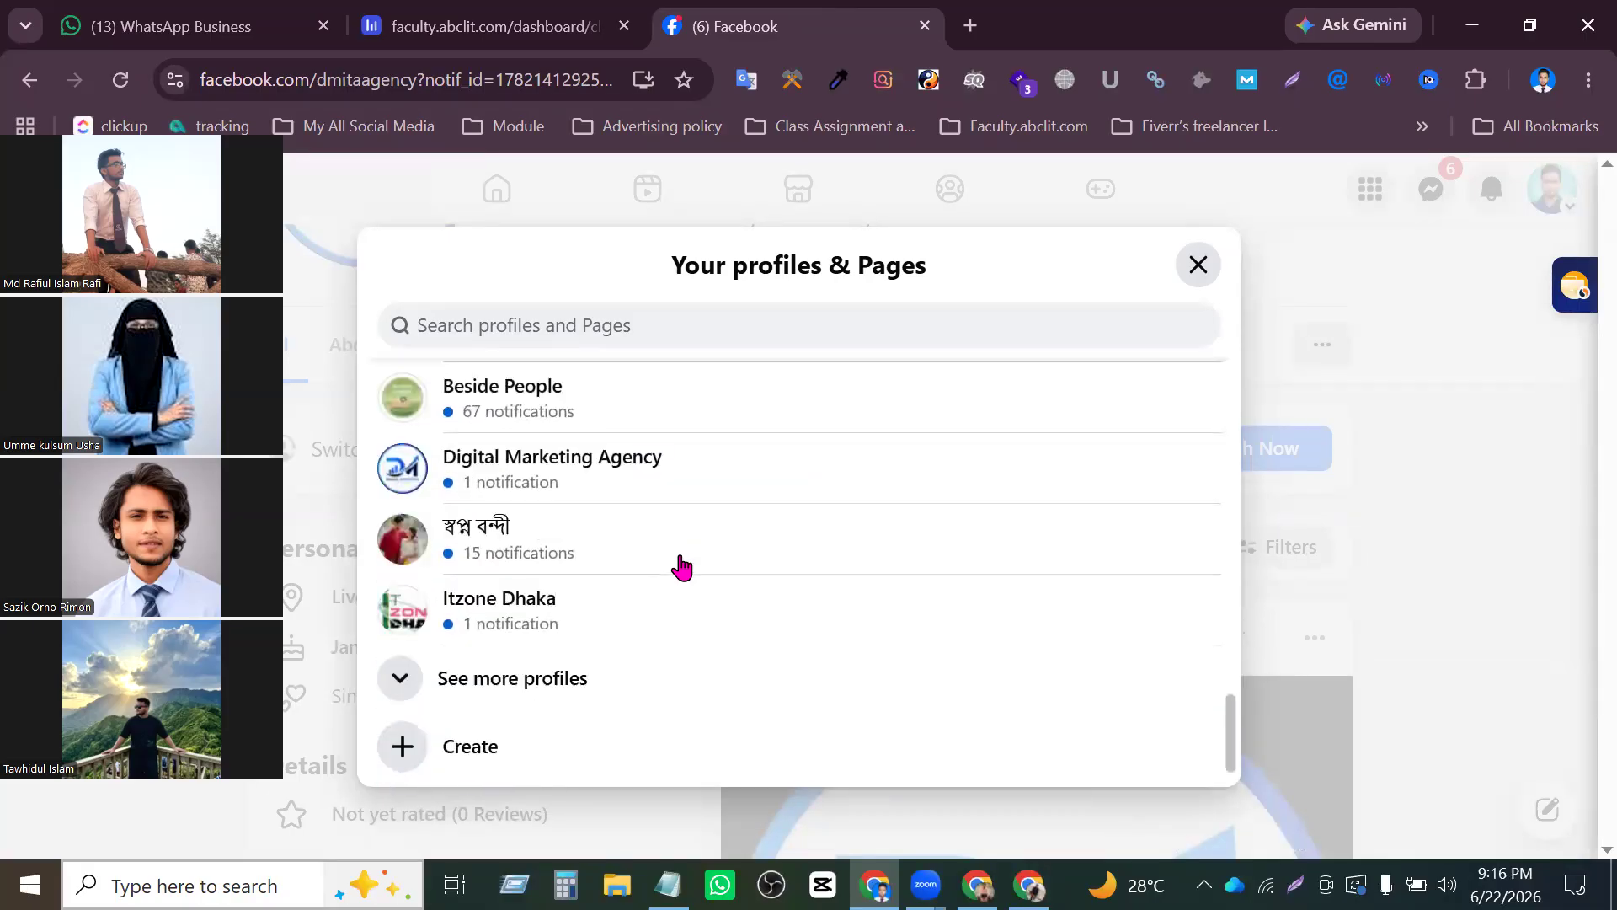
pyautogui.scroll(-1, 650, 484)
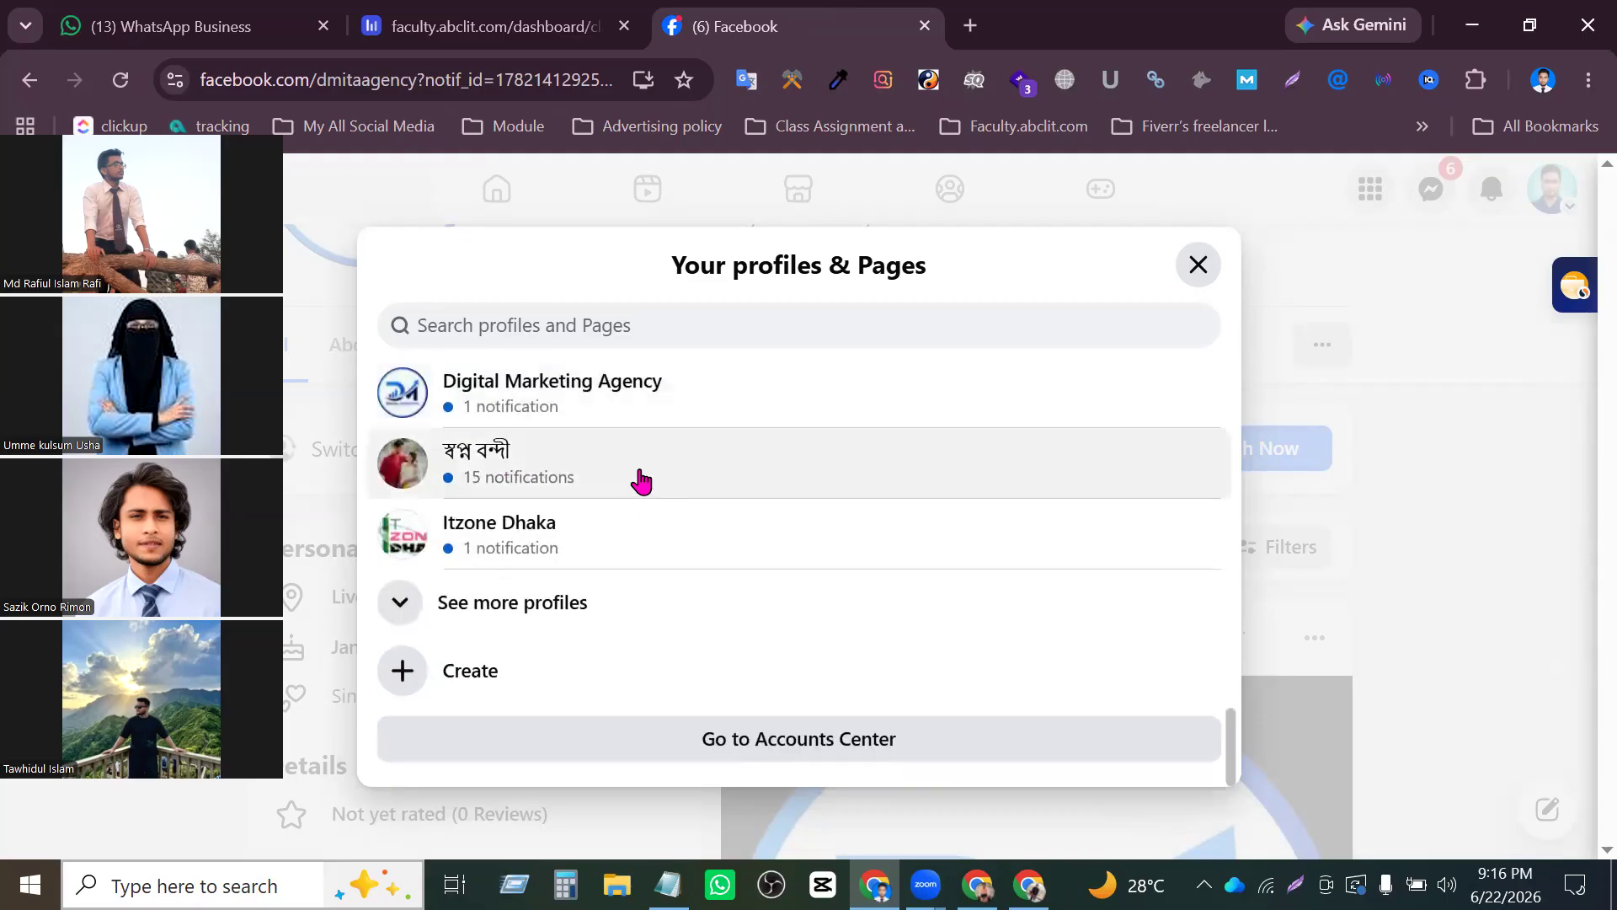
pyautogui.click(655, 603)
pyautogui.scroll(-5, 660, 590)
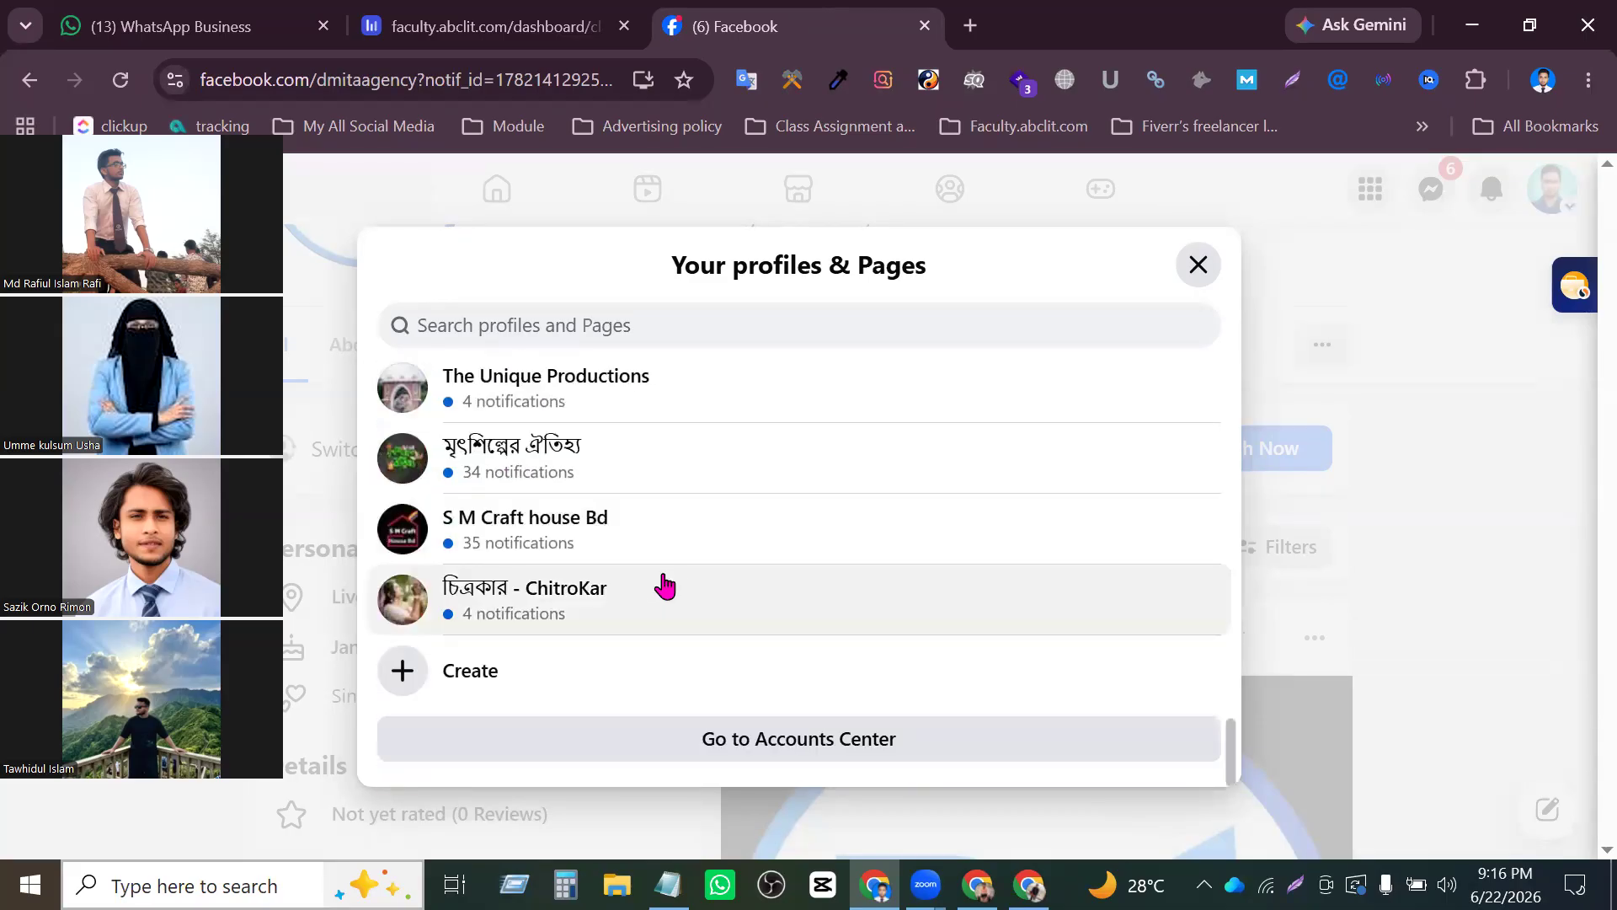
pyautogui.click(1198, 266)
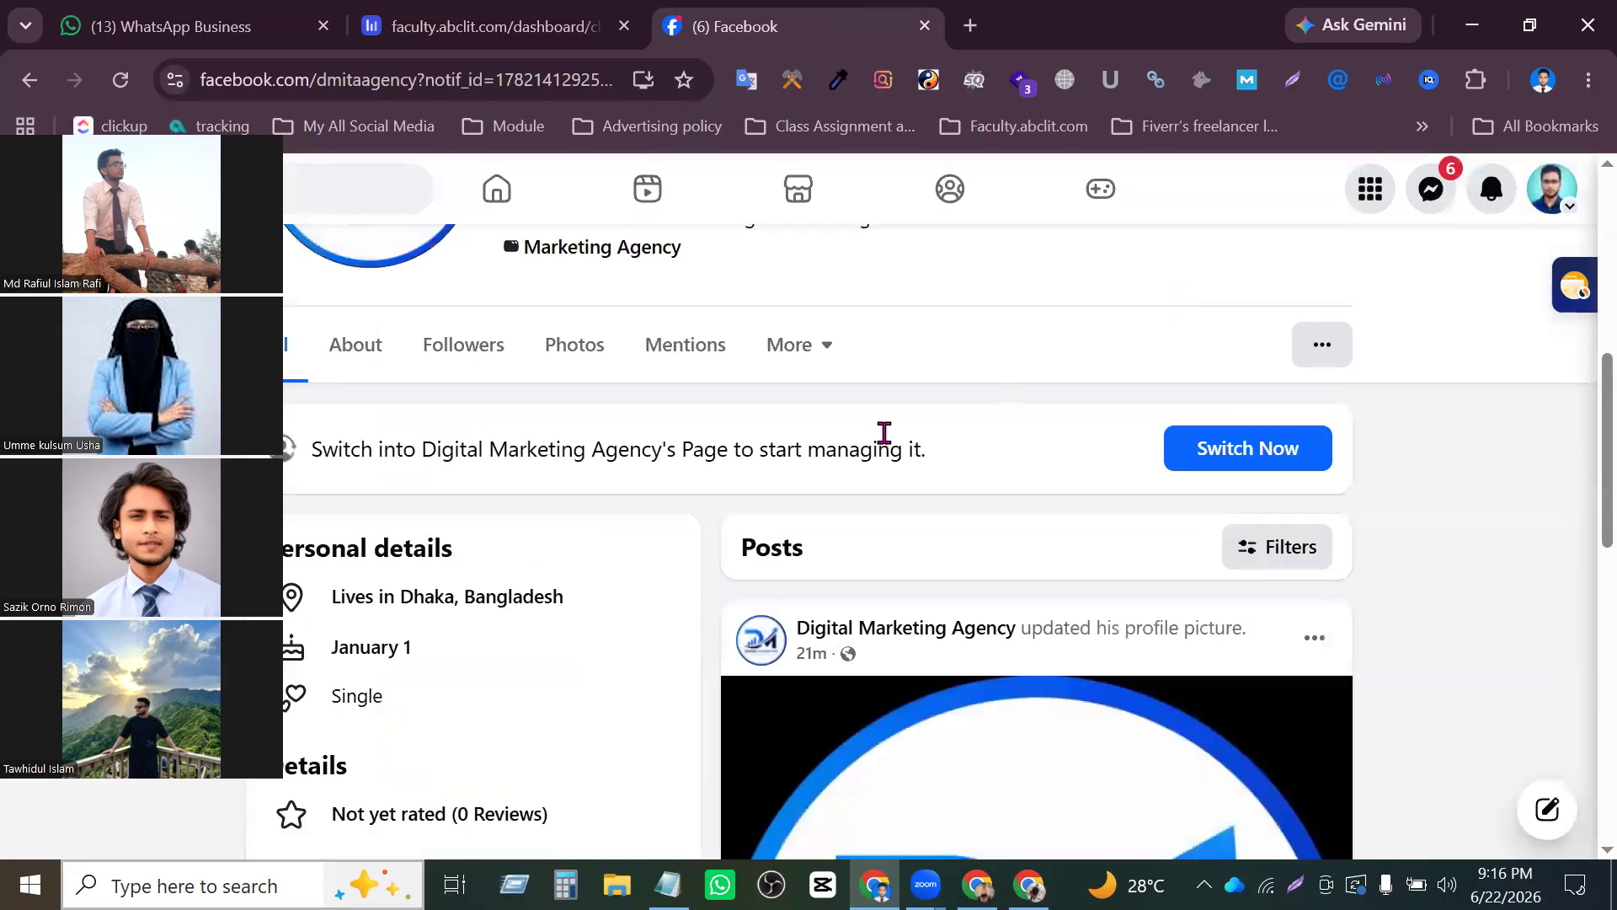
# - Return to the Page owner's browser window and reload the access settings to check the people with Facebook access
pyautogui.click(1469, 29)
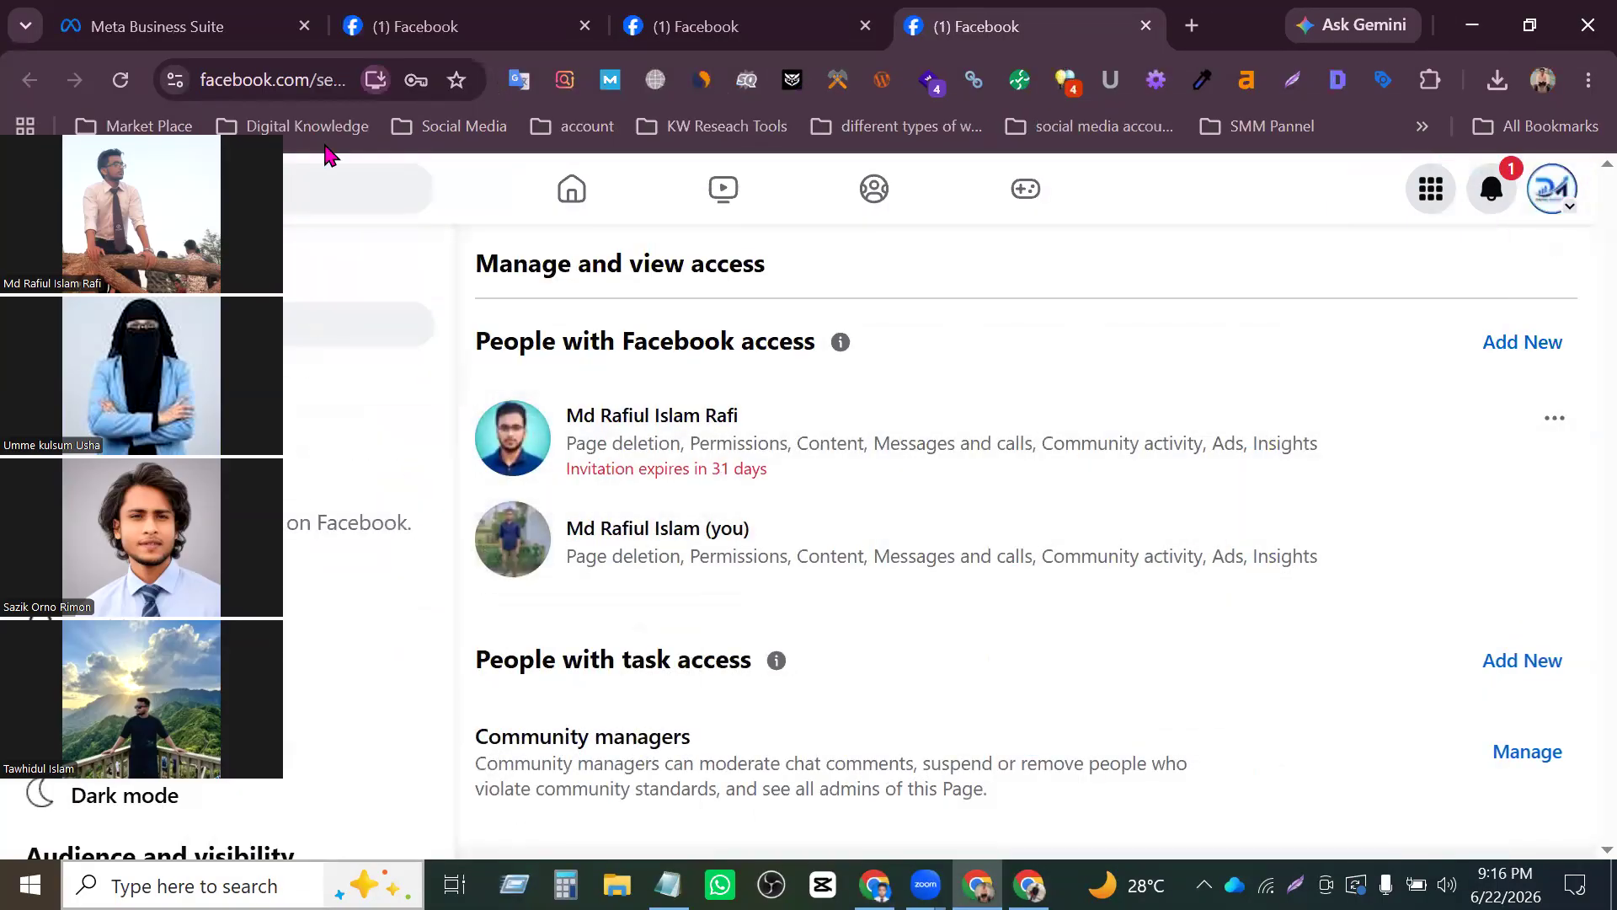
pyautogui.click(118, 79)
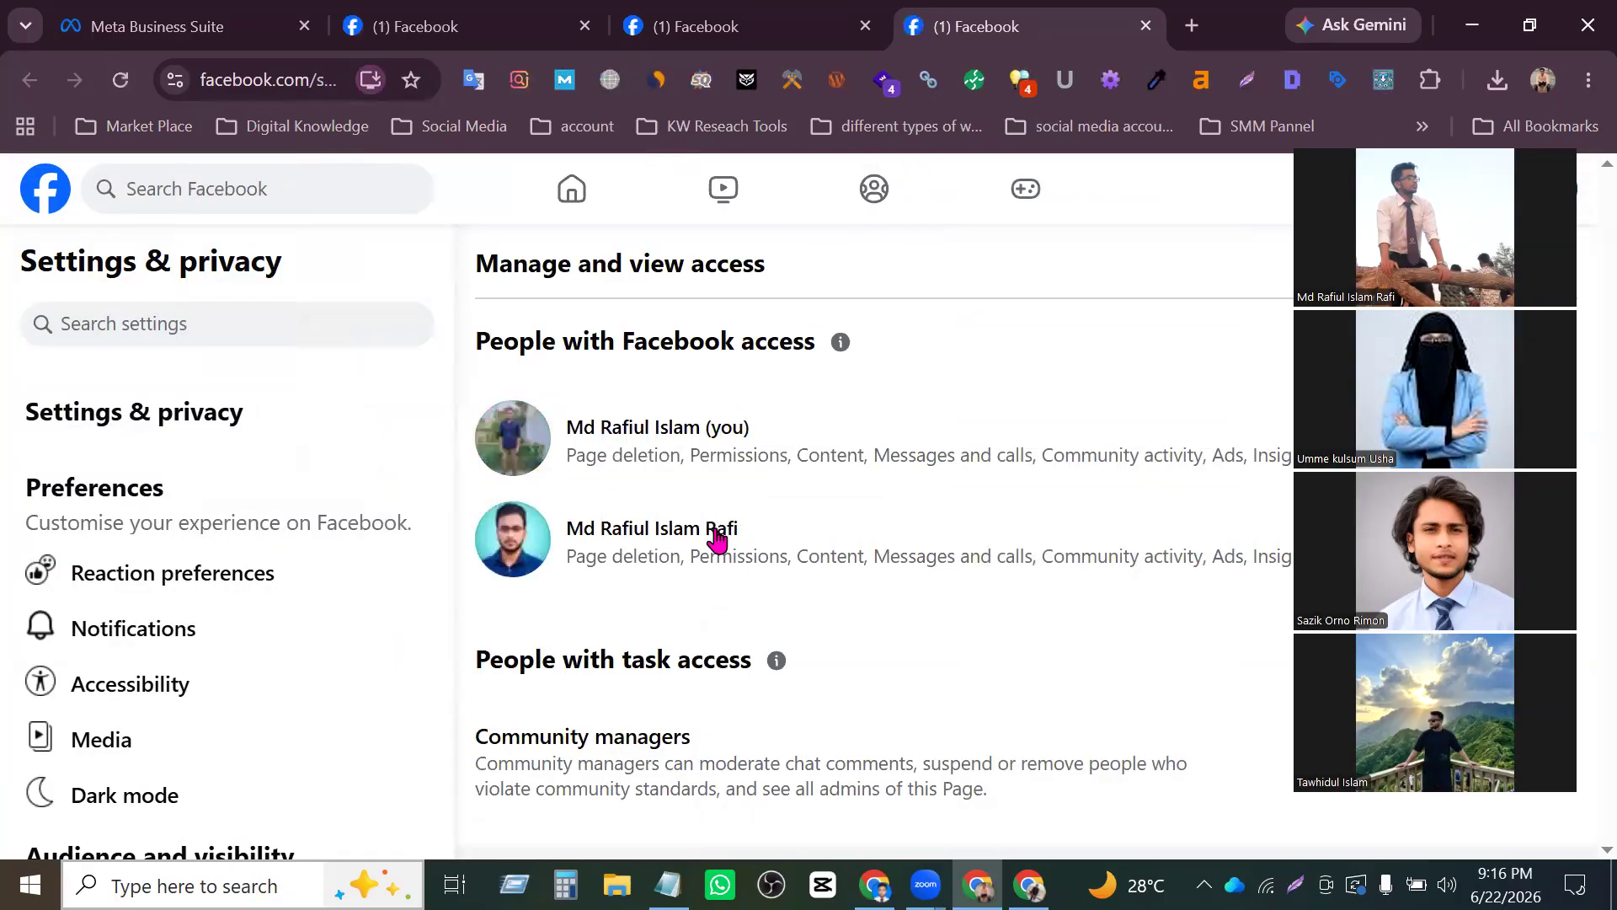
pyautogui.click(1316, 142)
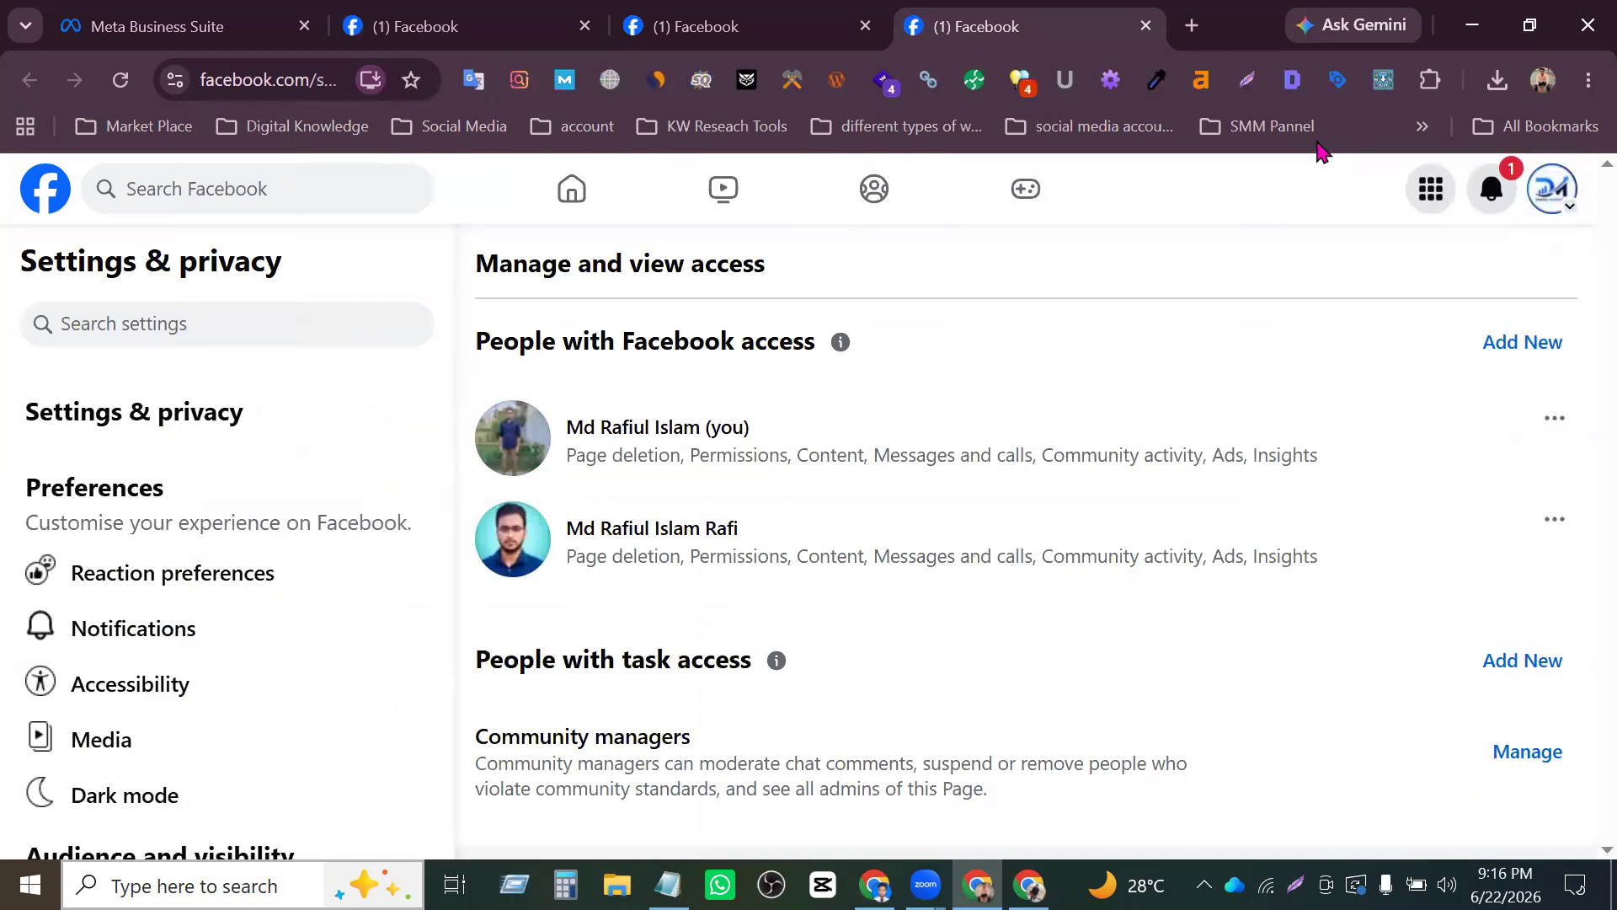
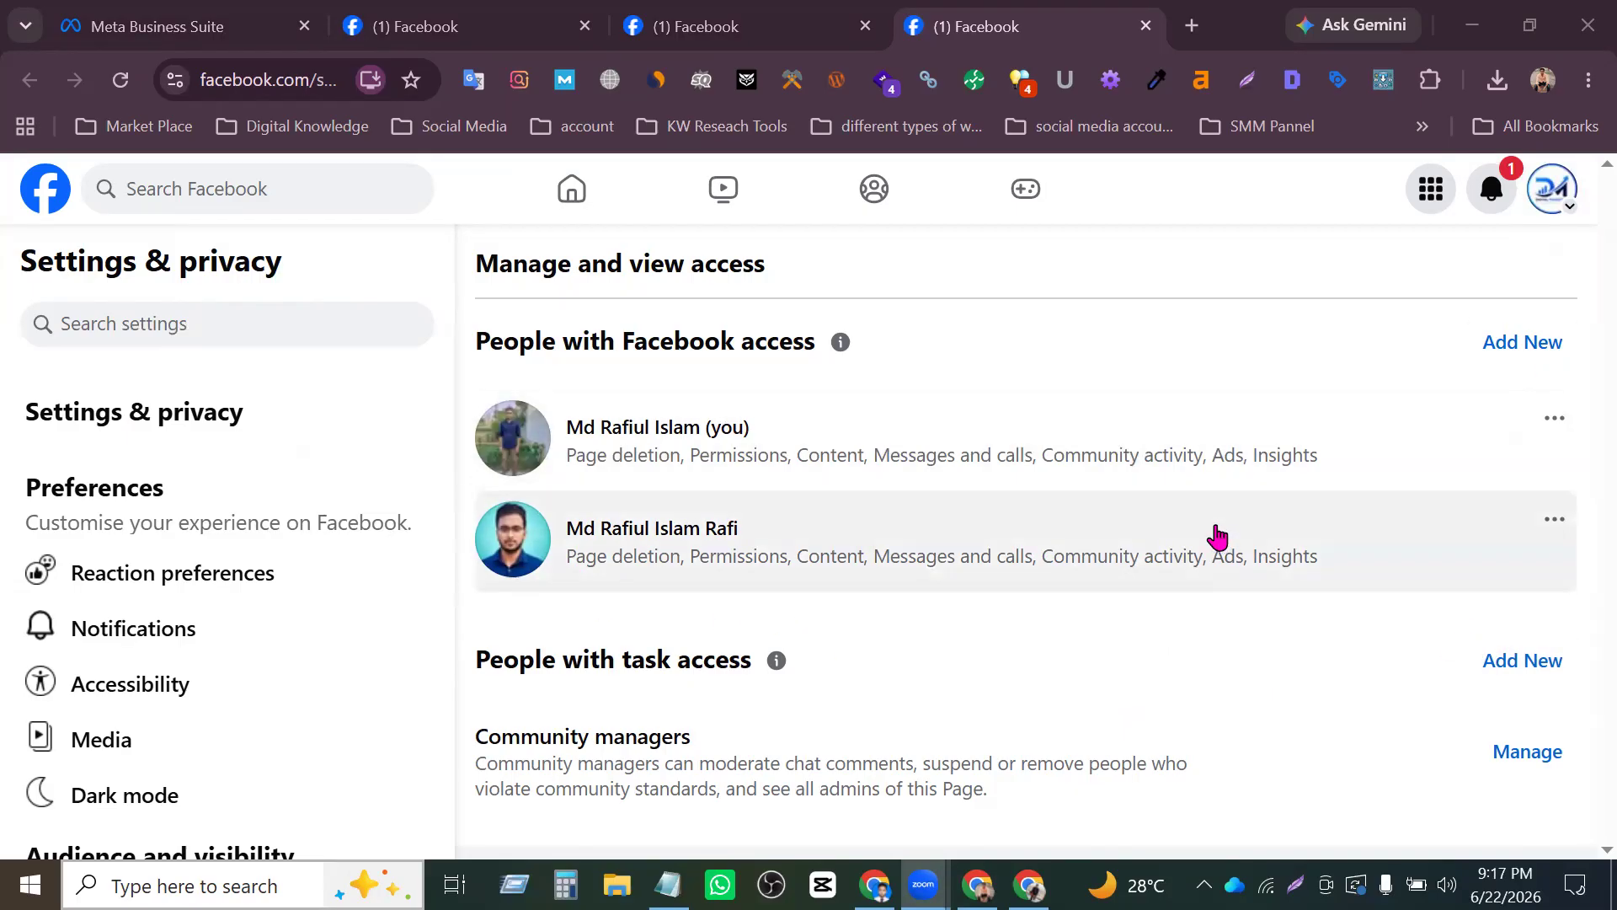
# - Examine the Page's whole access settings, covering both people with Facebook access and people with task access
pyautogui.hotkey('ctrl', '-')
pyautogui.hotkey('ctrl', '-')
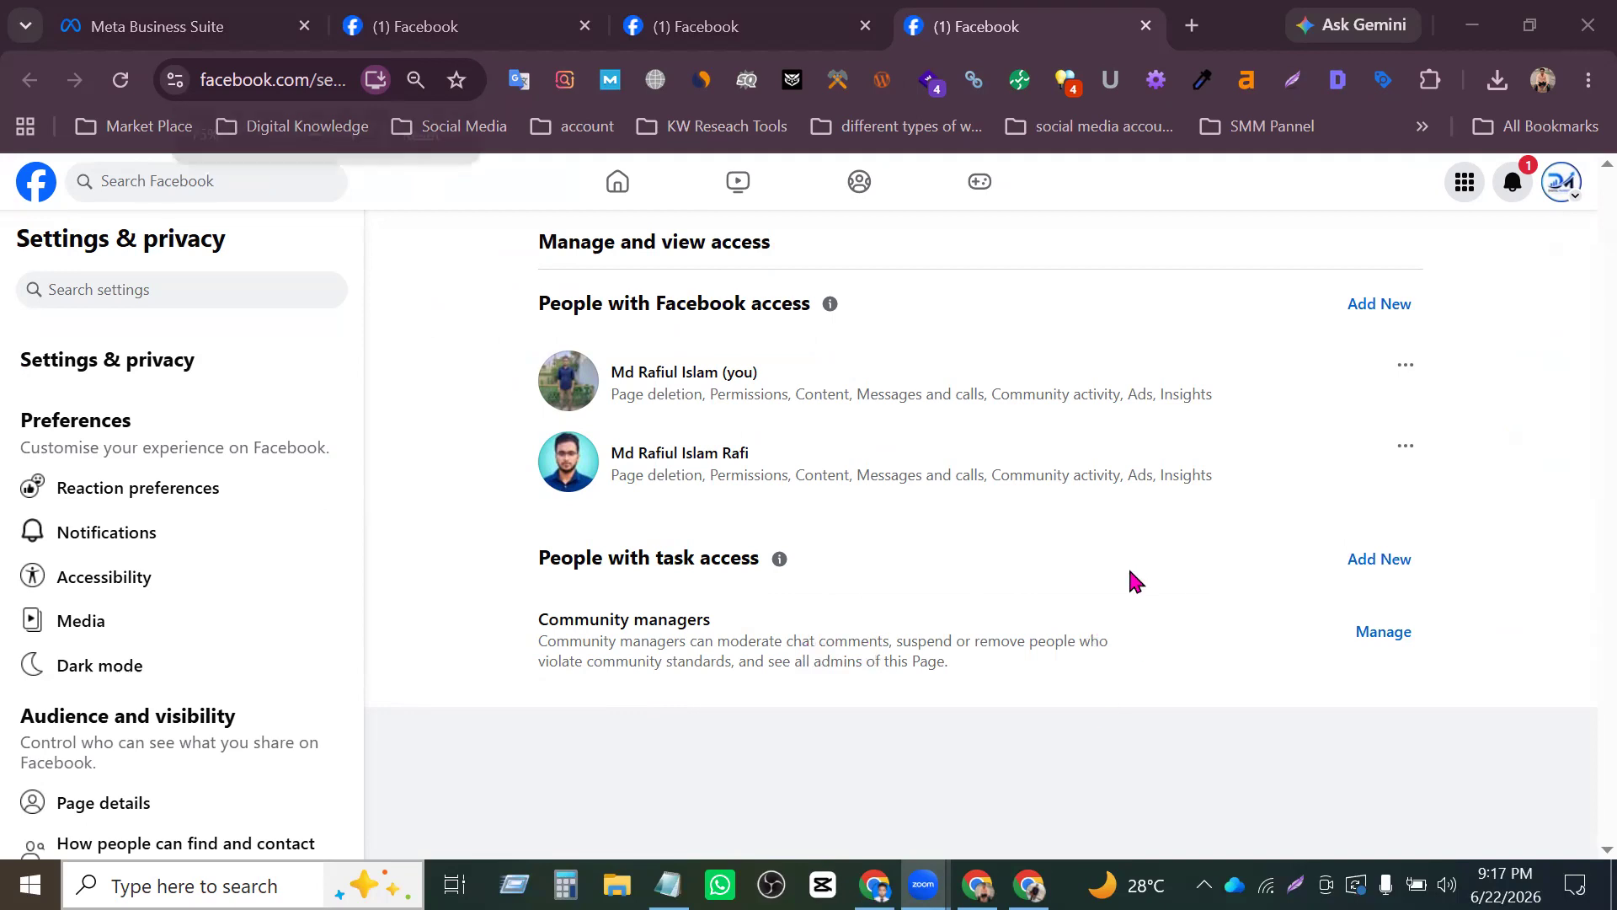
pyautogui.hotkey('ctrl', '-')
pyautogui.hotkey('ctrl', '-')
pyautogui.hotkey('ctrl', '-')
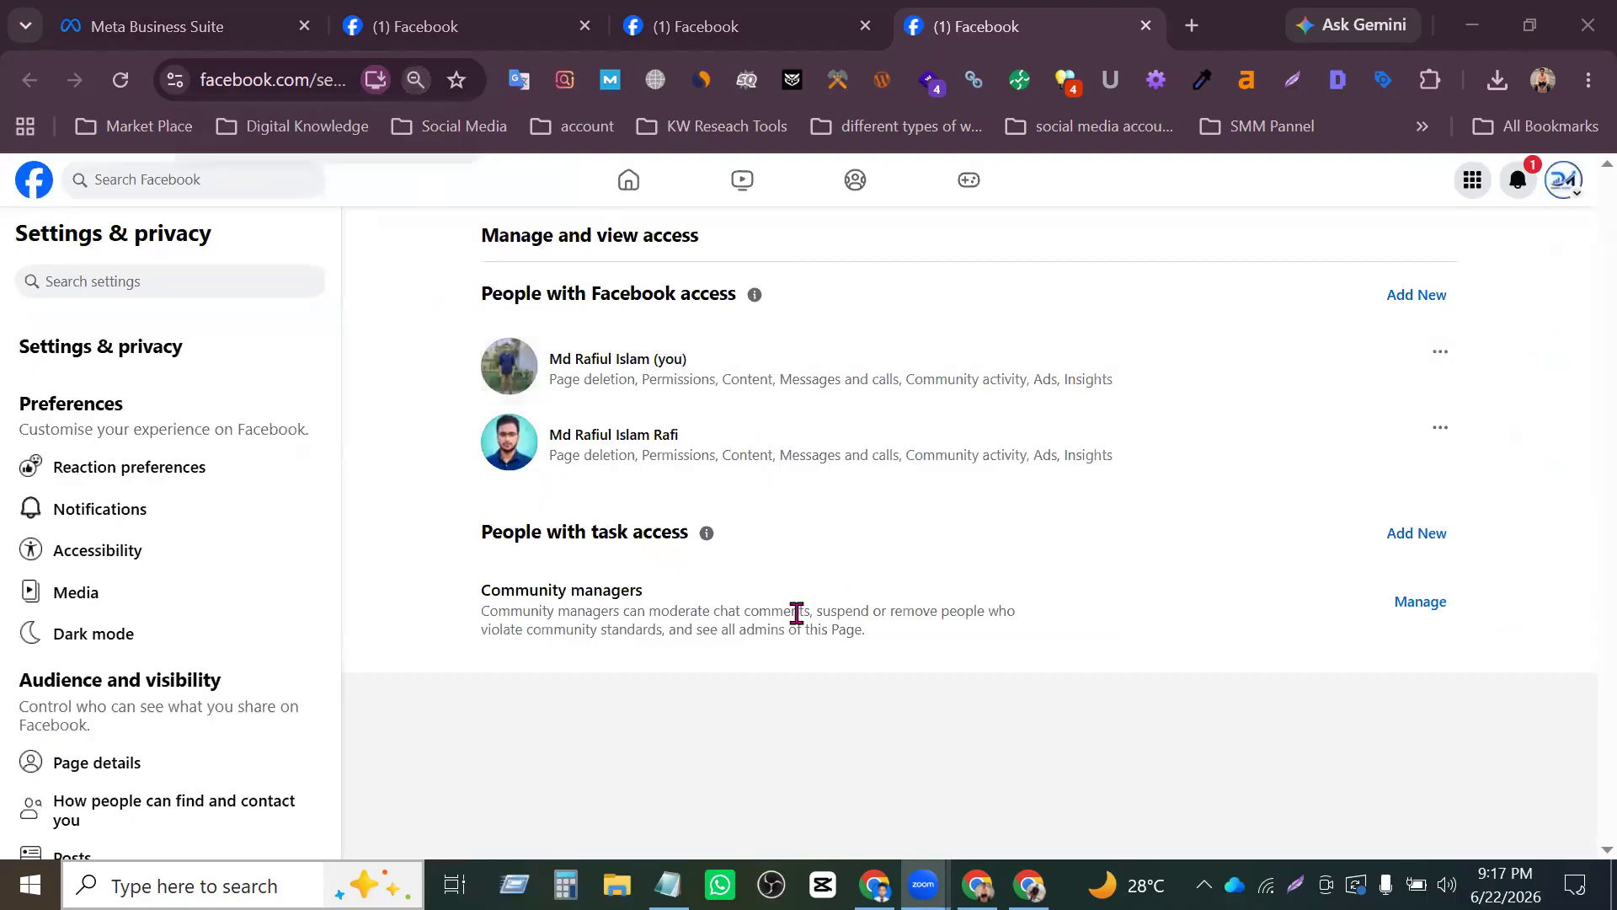
pyautogui.hotkey('ctrl', '+')
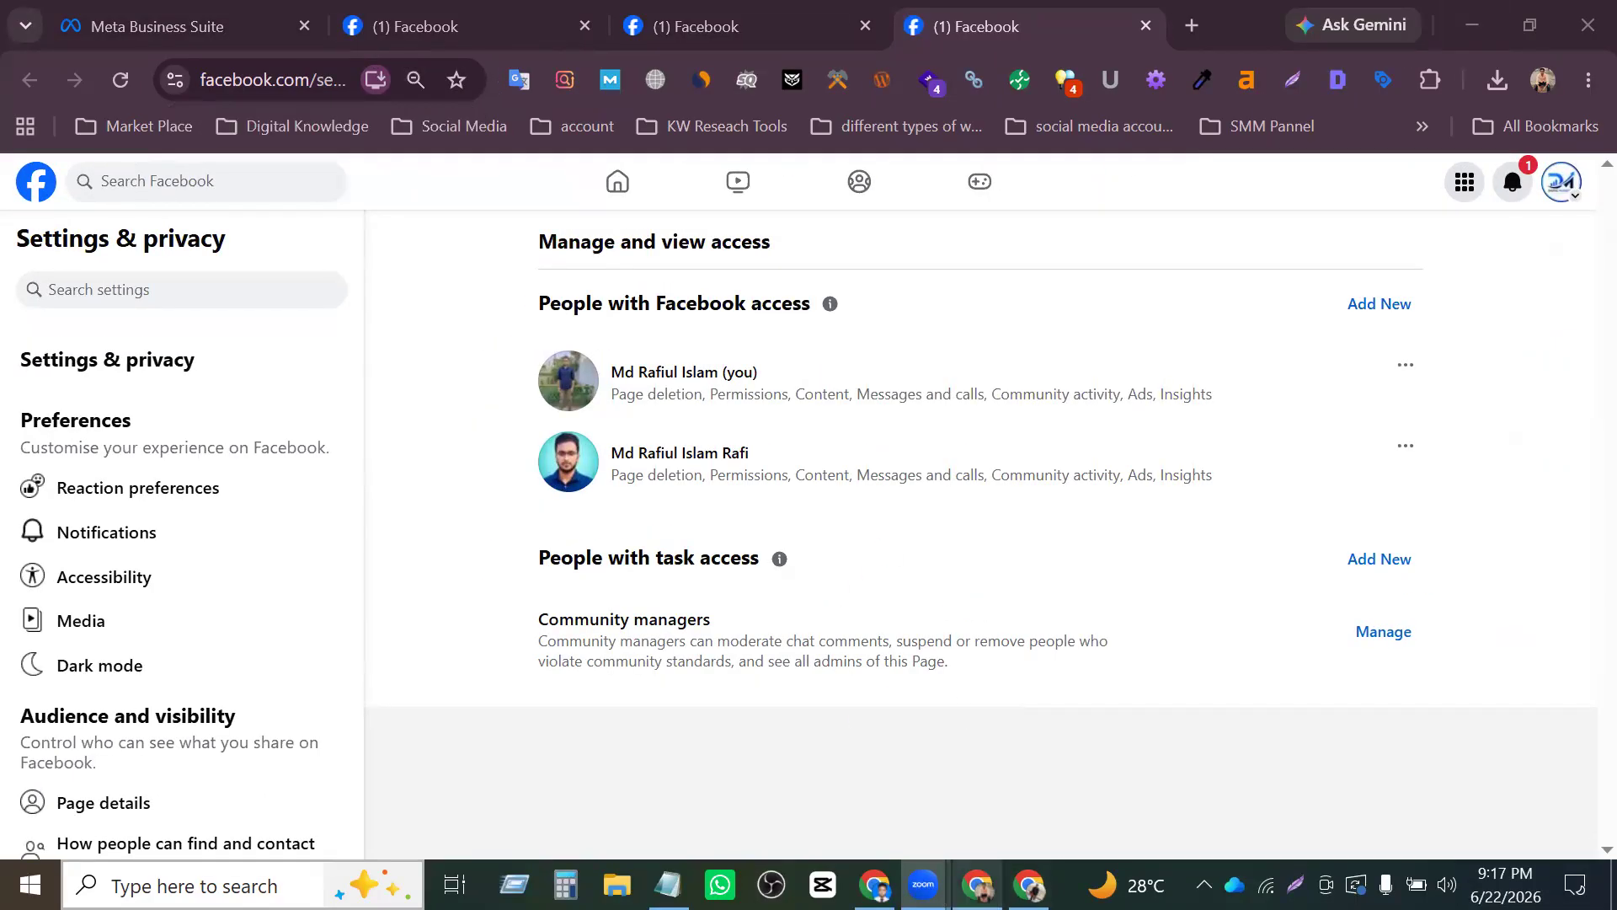
# - Switch to the invited account's browser window and look through its full list of profiles and Pages
pyautogui.click(875, 886)
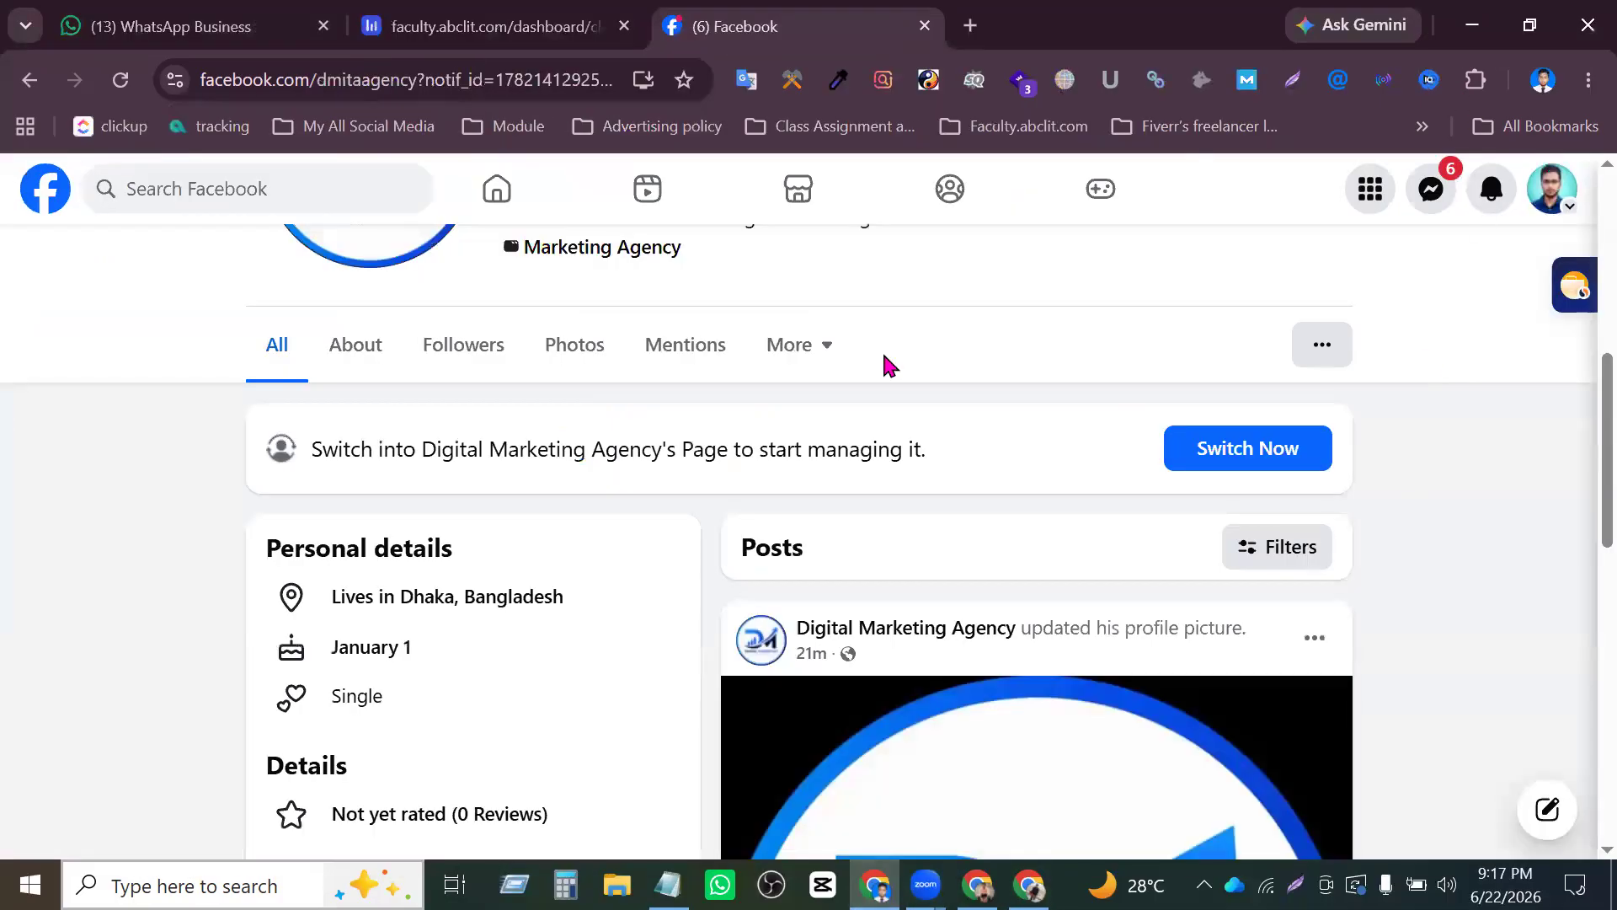
pyautogui.click(1569, 206)
pyautogui.scroll(-2, 1348, 531)
pyautogui.scroll(2, 1365, 472)
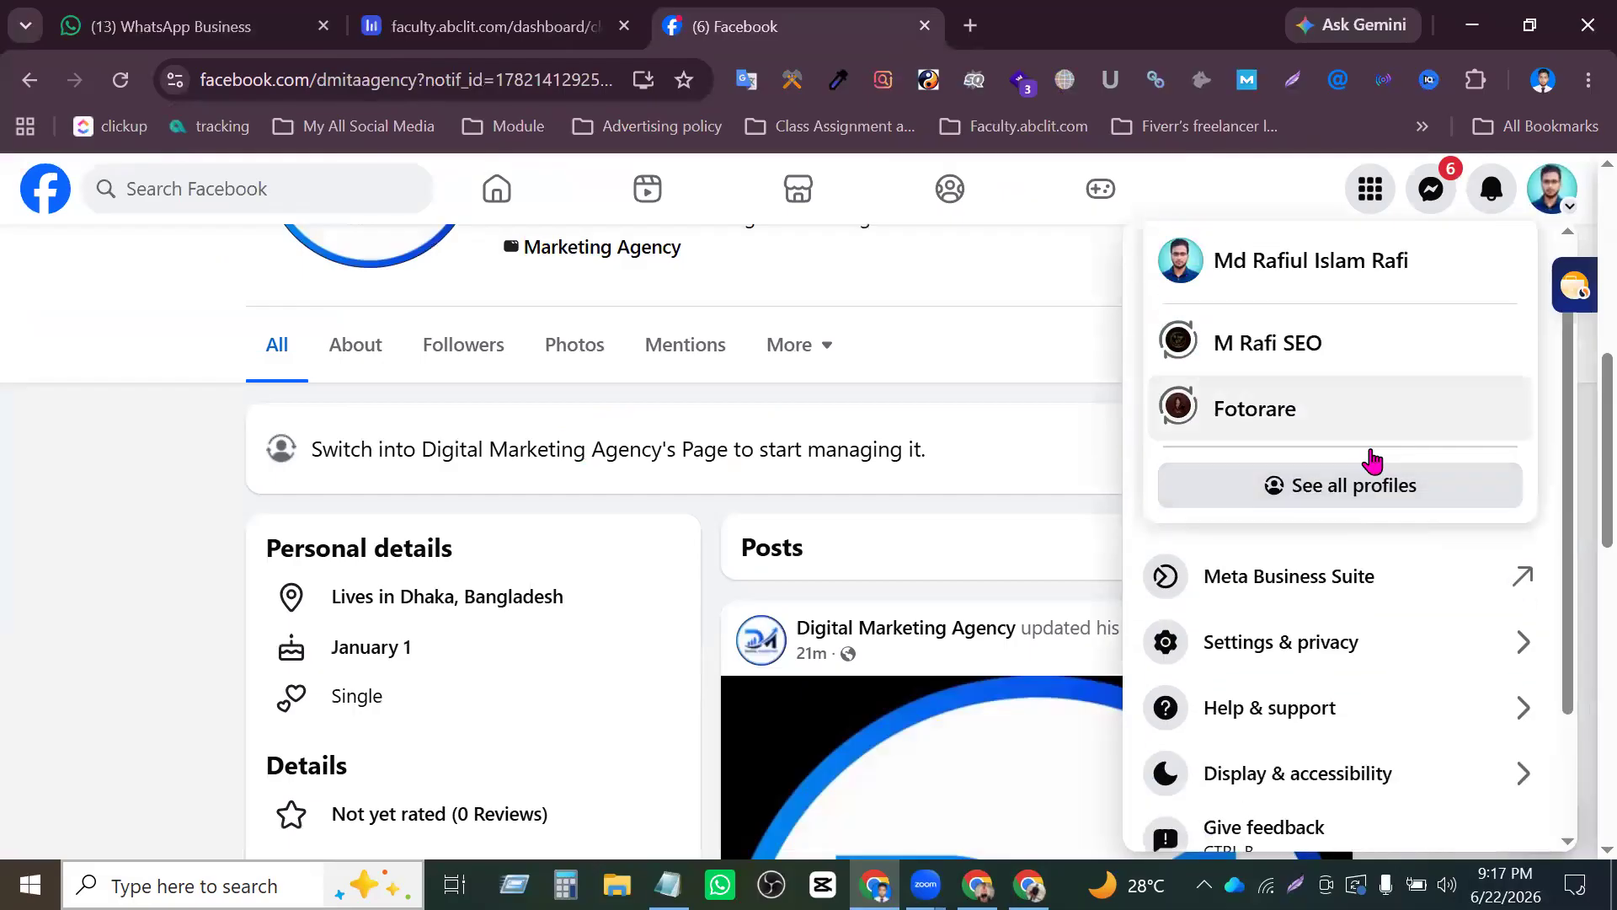
pyautogui.click(1348, 505)
pyautogui.scroll(-9, 595, 567)
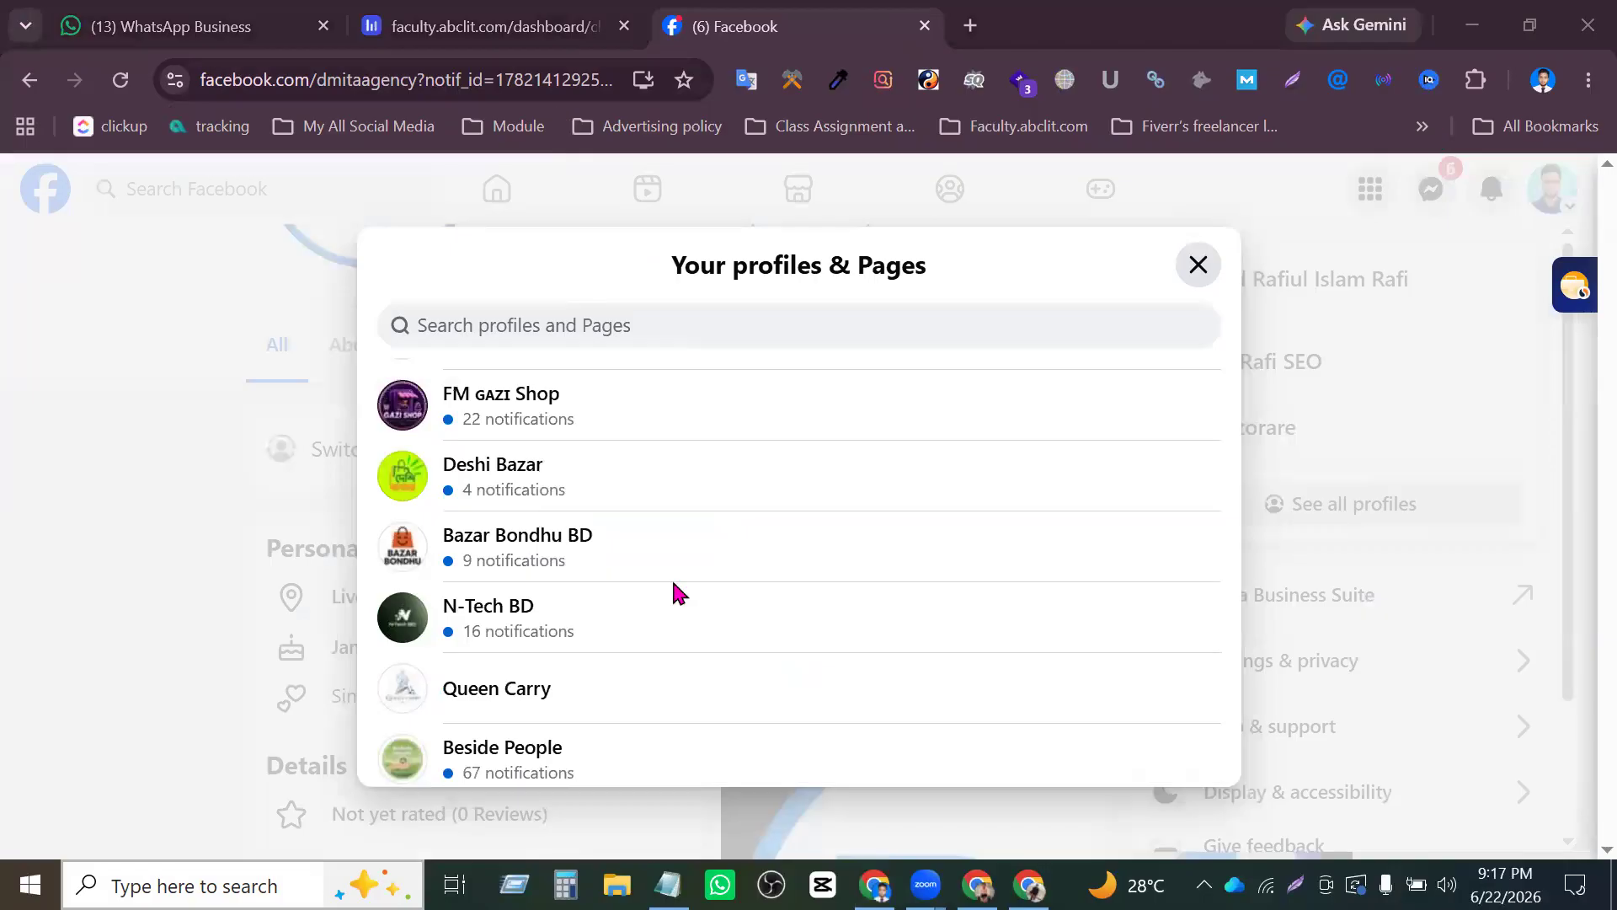
pyautogui.scroll(9, 648, 590)
pyautogui.scroll(-15, 621, 589)
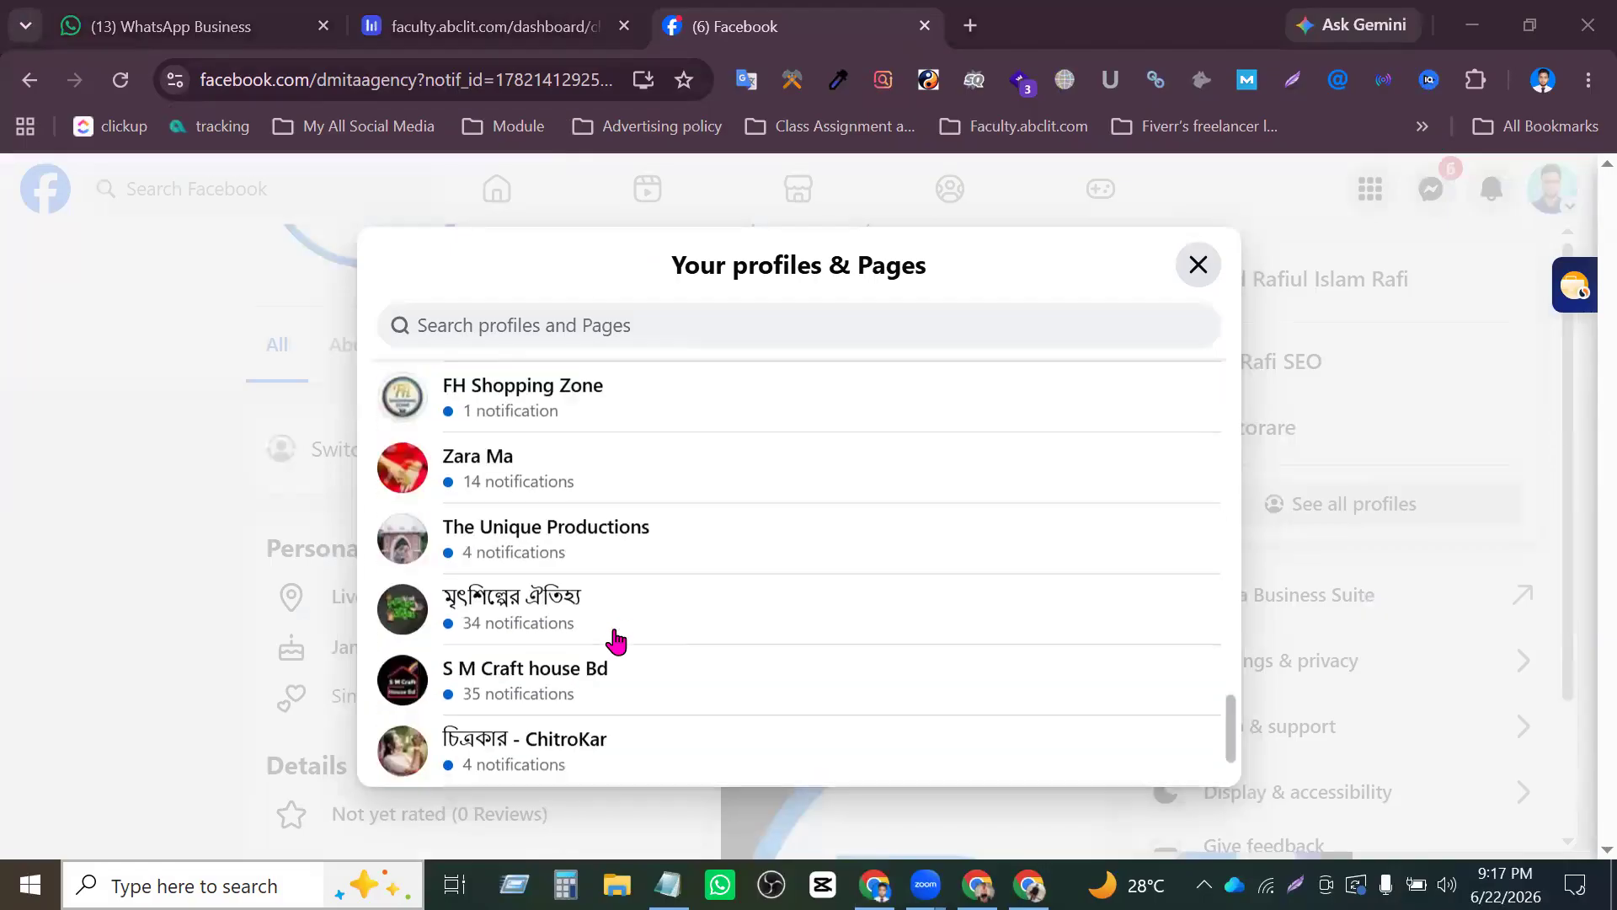
pyautogui.scroll(15, 733, 598)
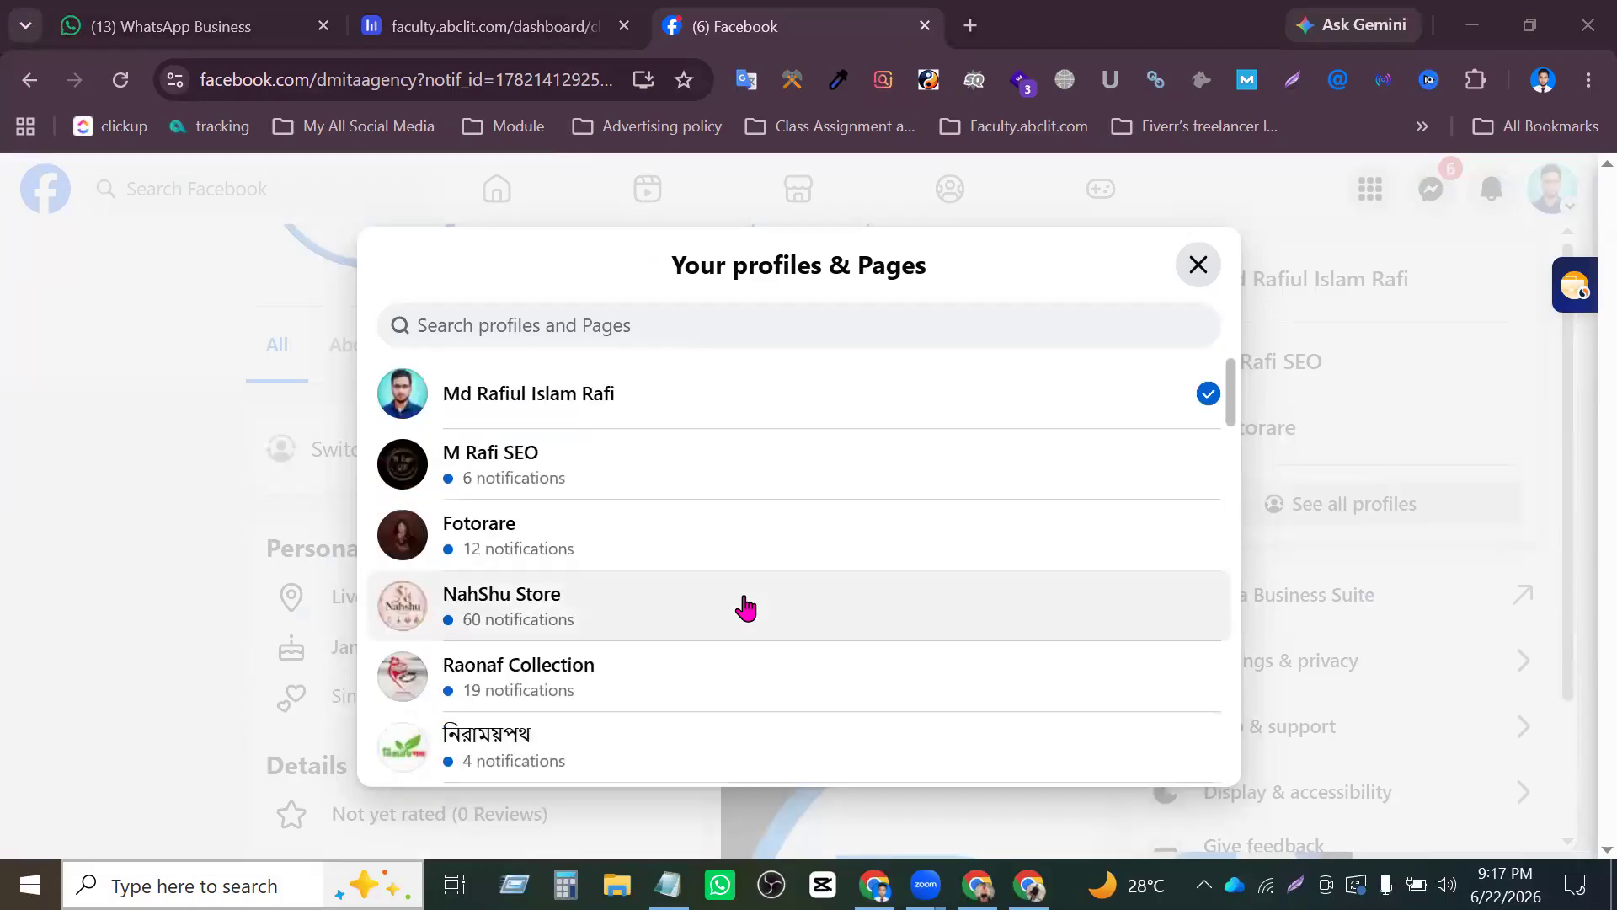
pyautogui.scroll(-7, 748, 608)
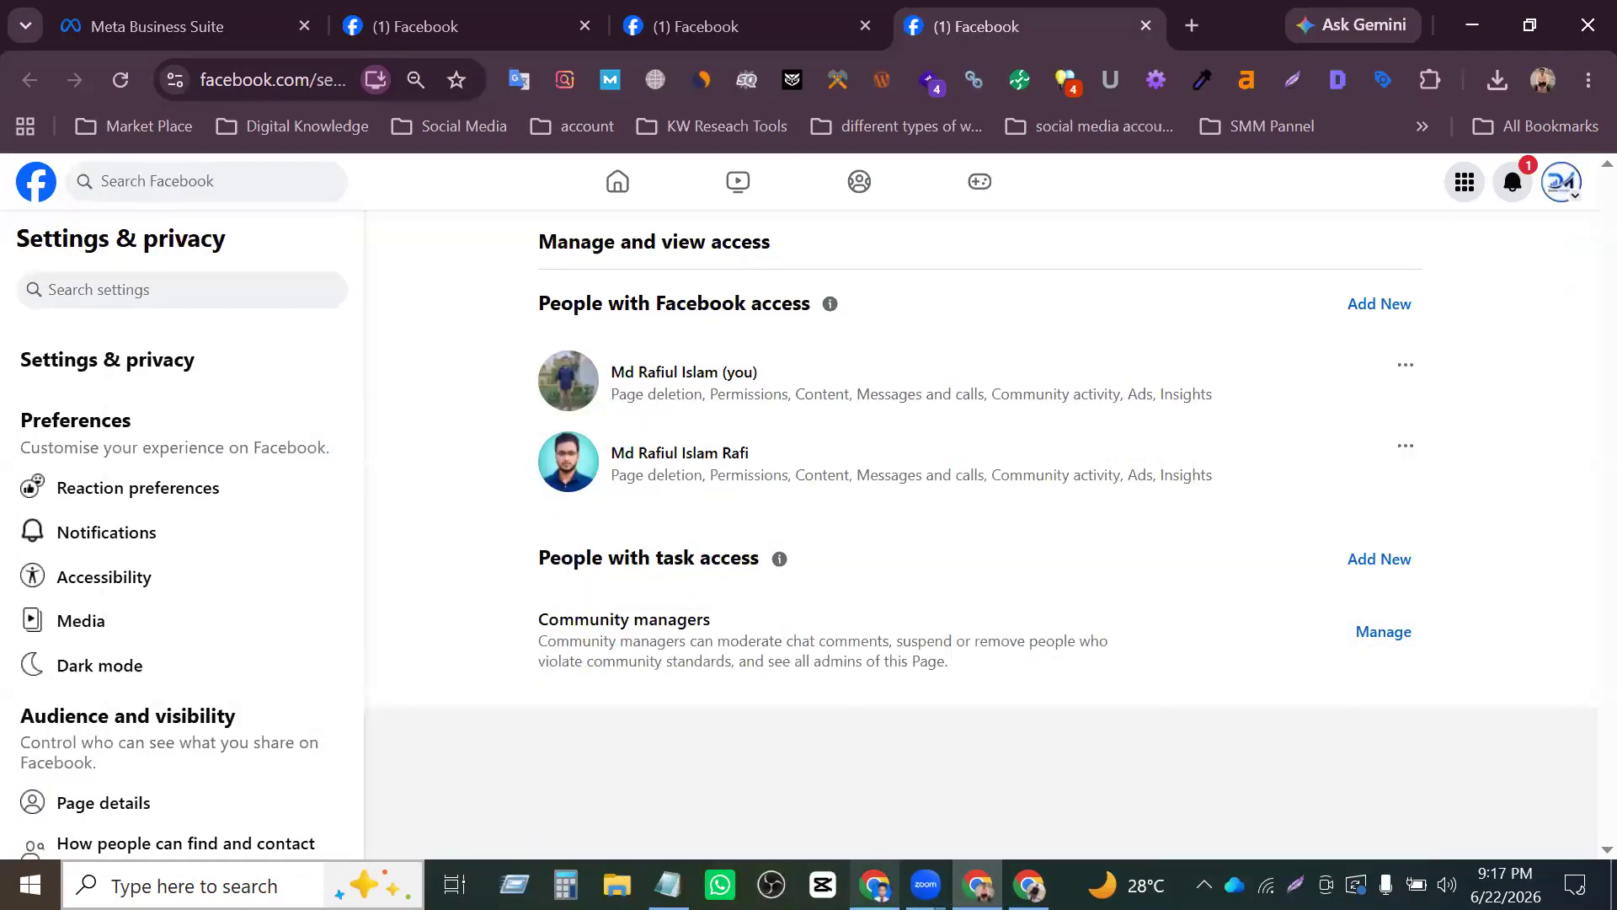
# - Go back to the invited account's window, locate Digital Marketing Agency among its profiles and Pages, and close the list
pyautogui.click(874, 885)
pyautogui.scroll(-15, 614, 570)
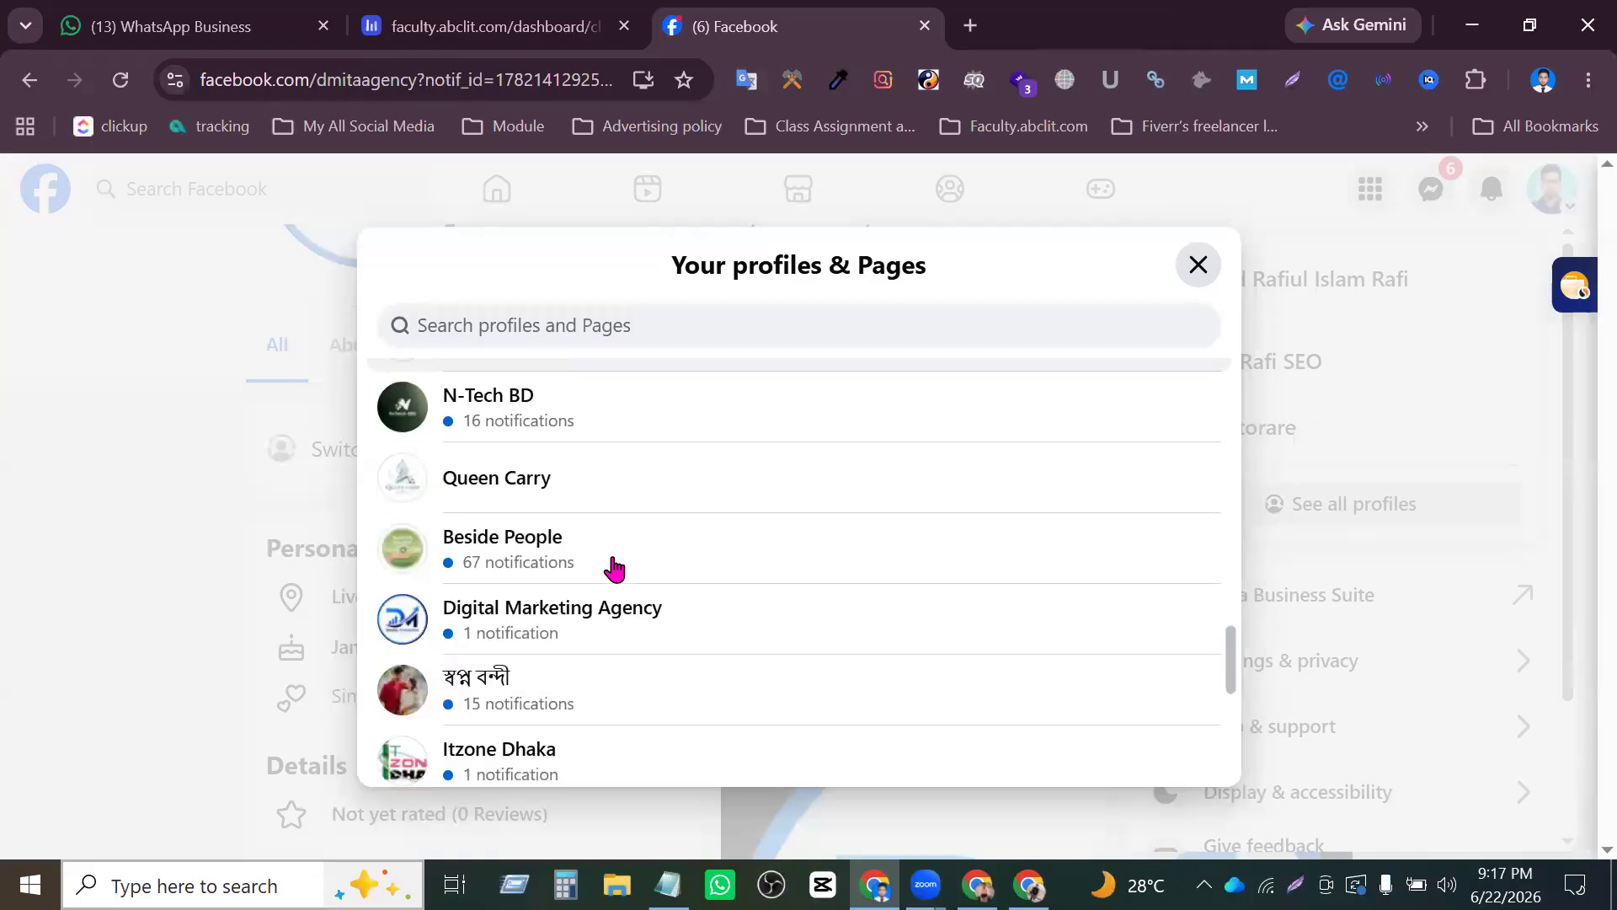
pyautogui.scroll(15, 640, 594)
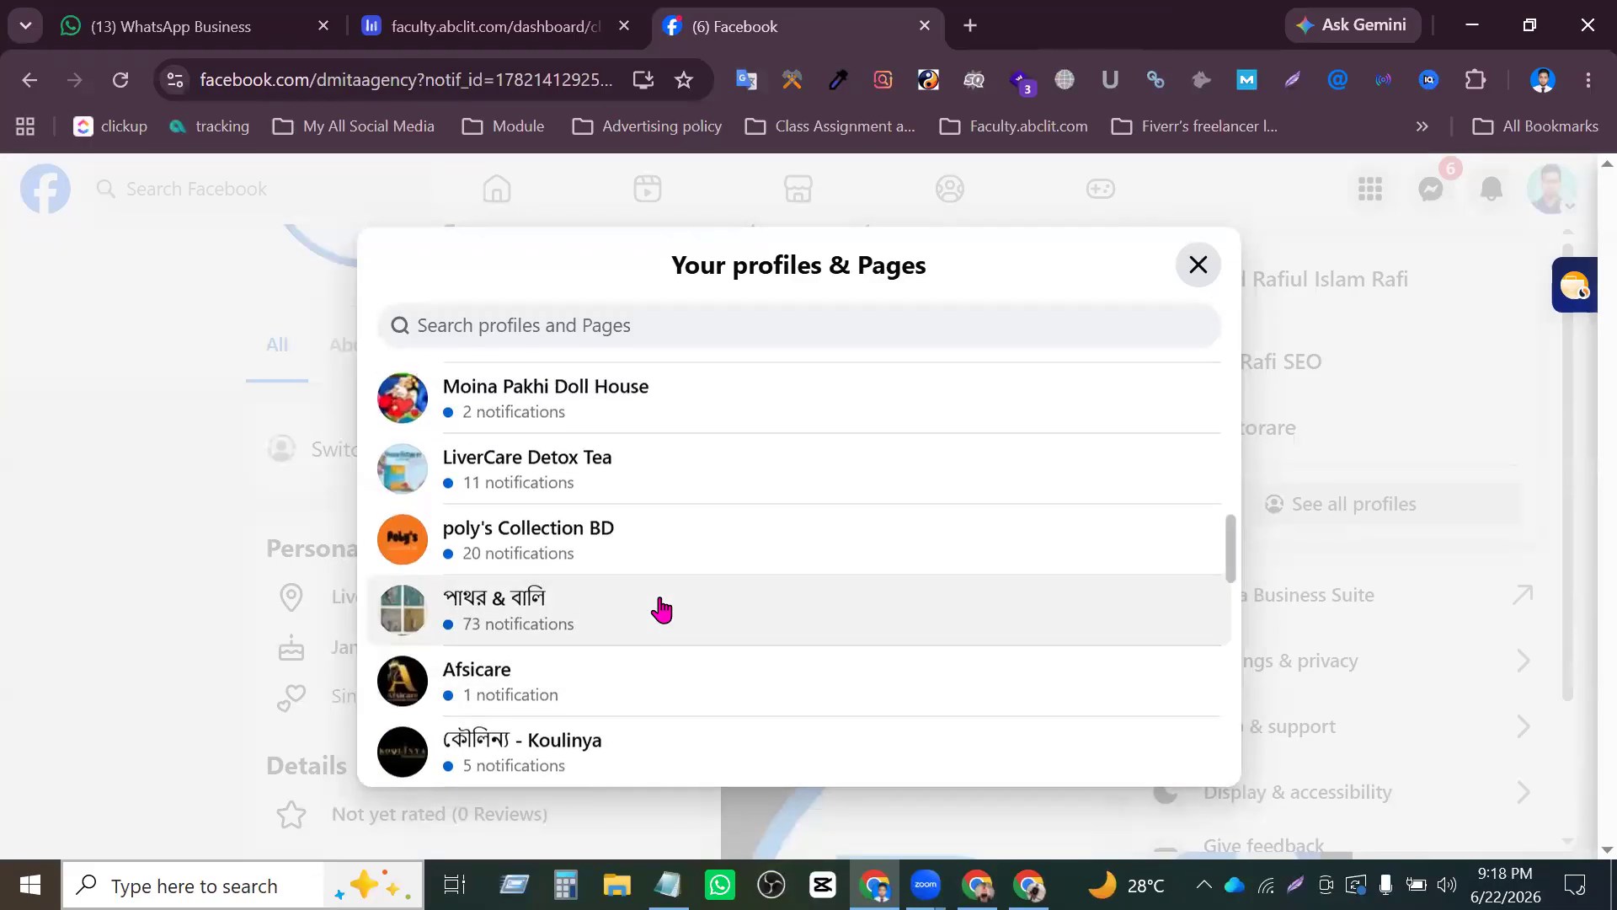
pyautogui.scroll(-15, 681, 615)
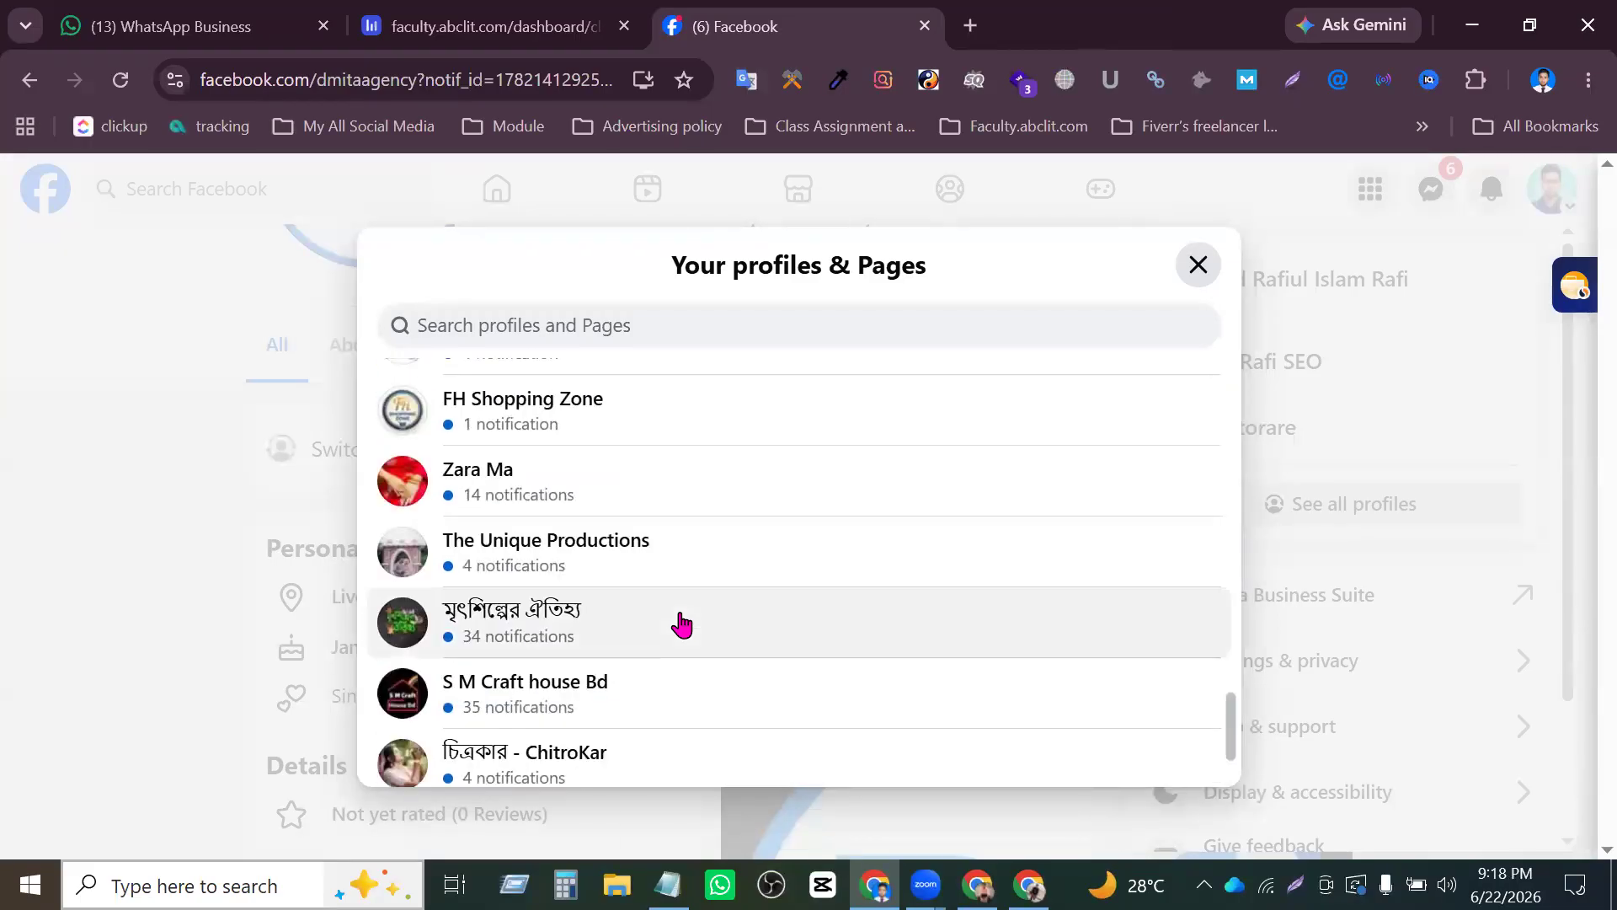
pyautogui.scroll(8, 522, 539)
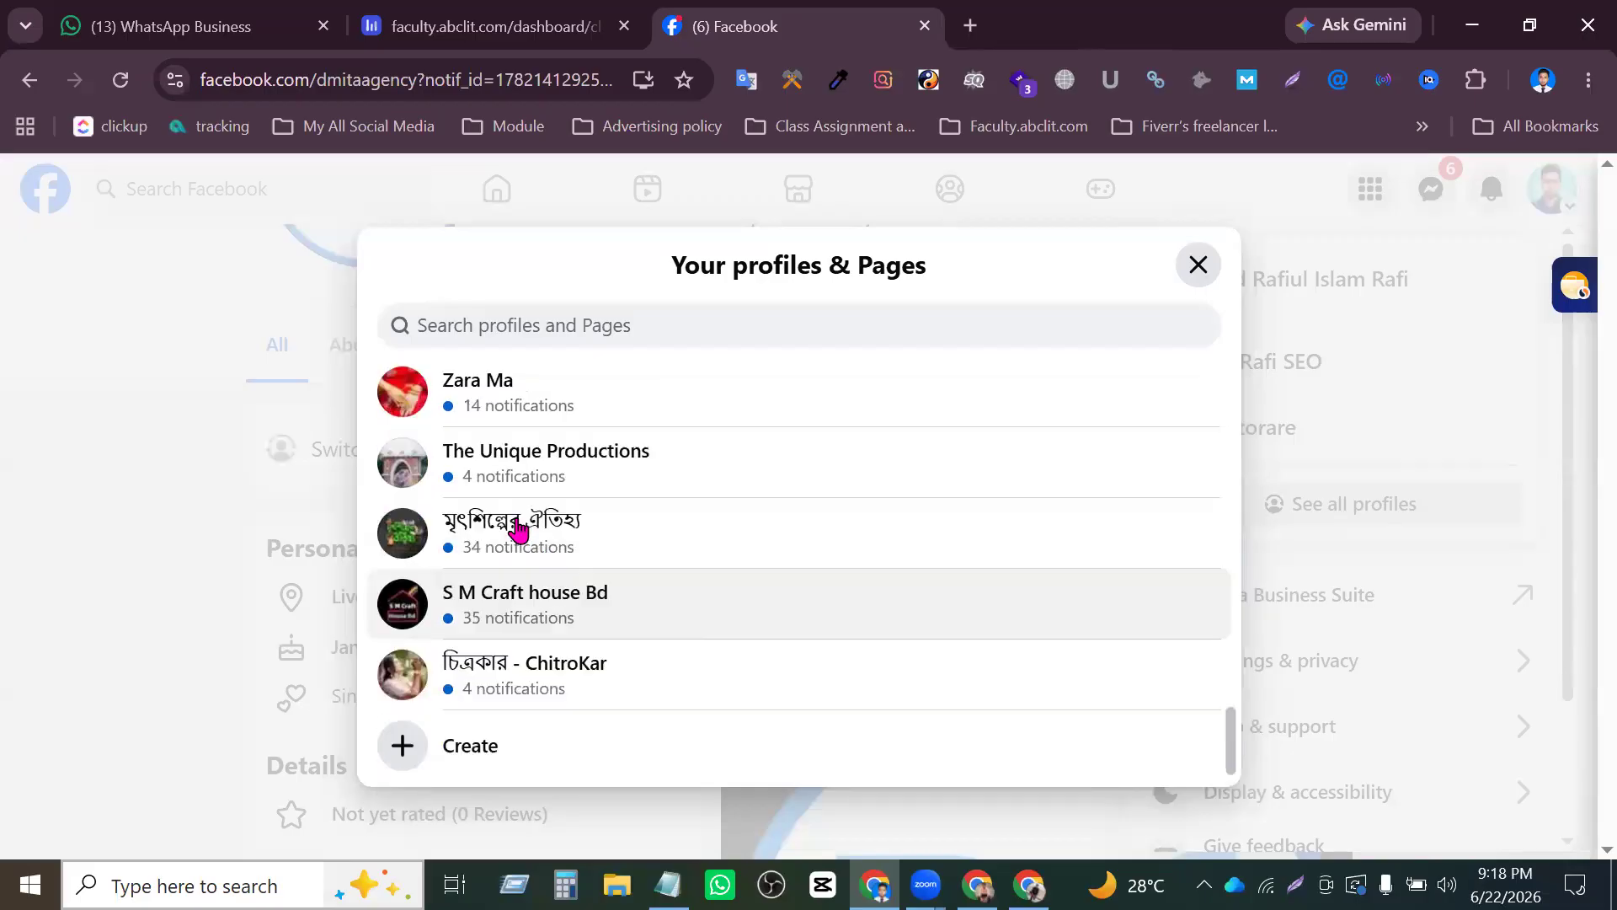
pyautogui.scroll(7, 556, 509)
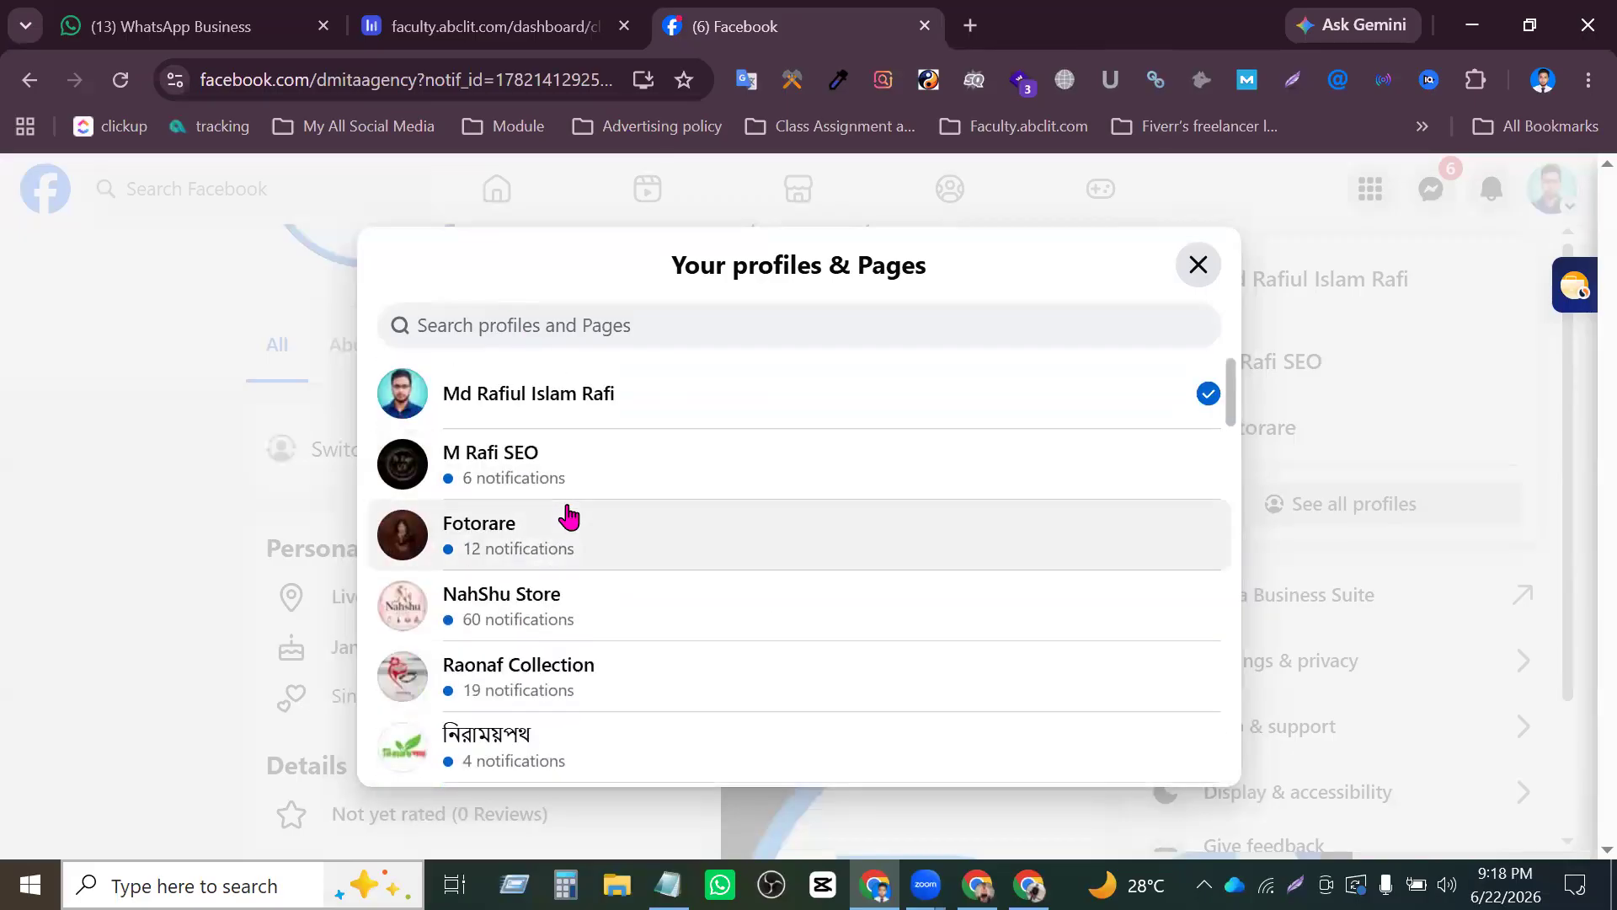
pyautogui.scroll(-4, 535, 501)
pyautogui.scroll(5, 539, 505)
pyautogui.scroll(-3, 529, 505)
pyautogui.scroll(-3, 526, 485)
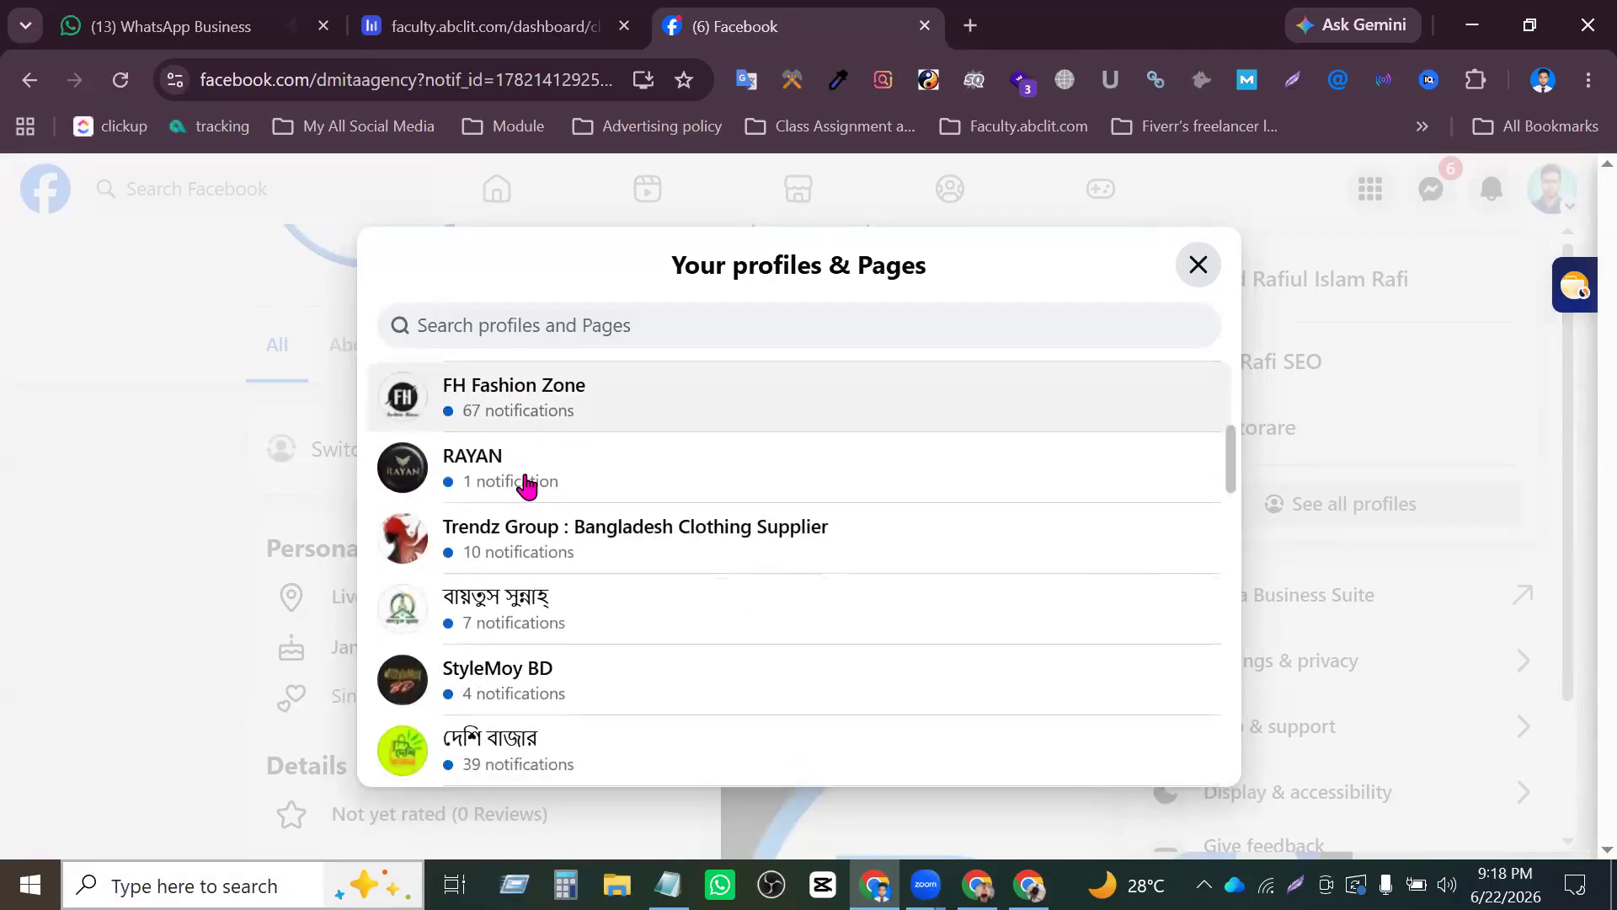
pyautogui.scroll(-3, 505, 480)
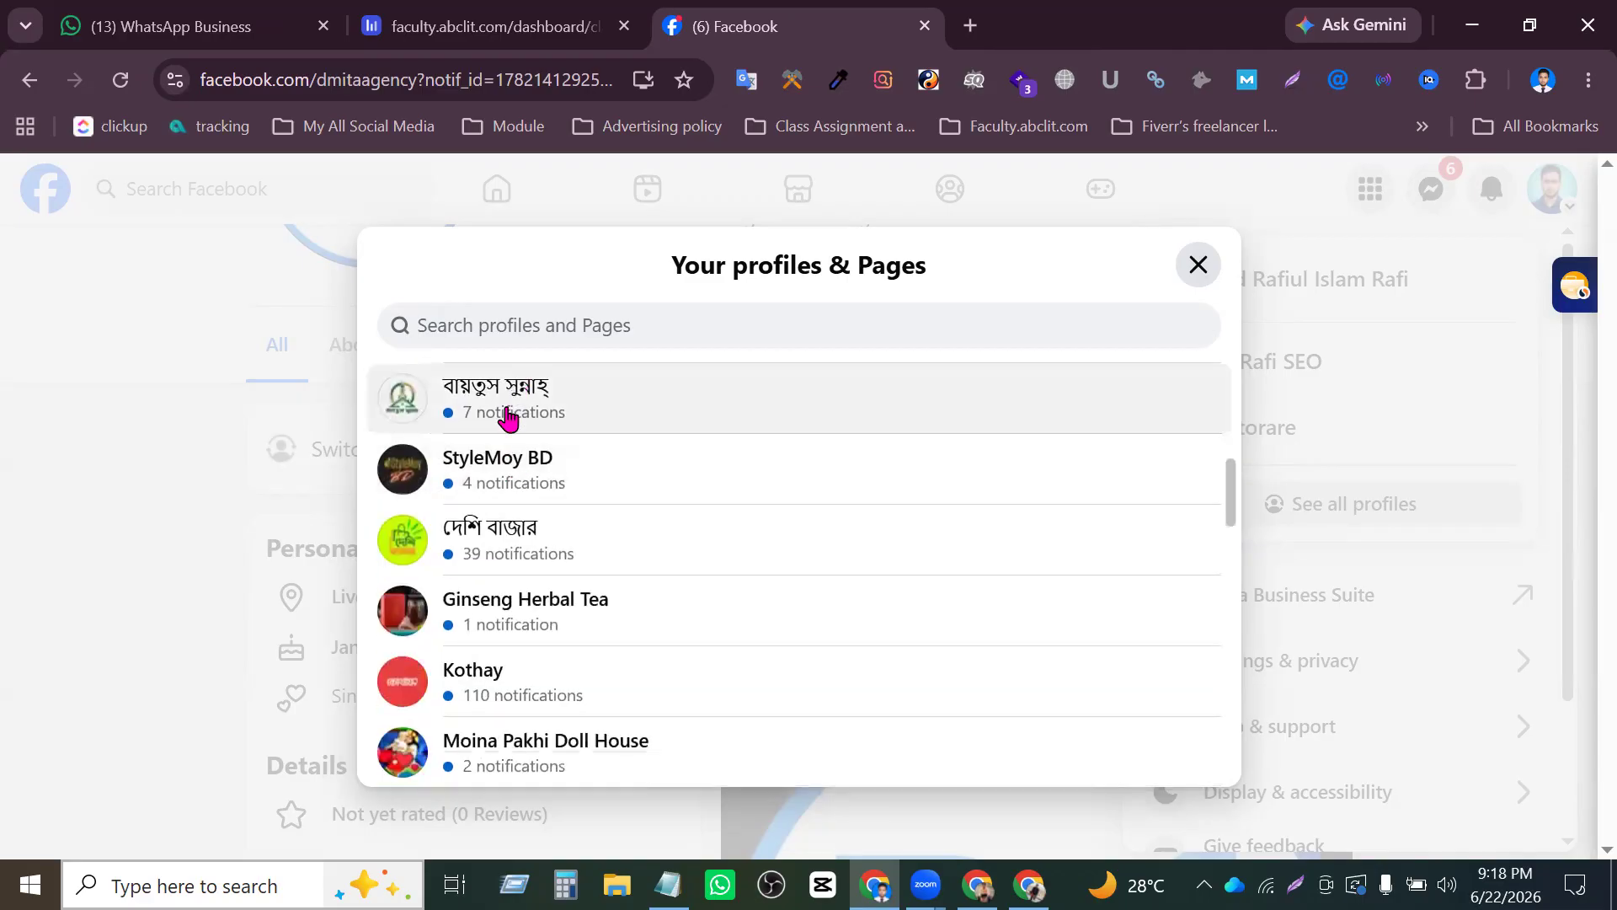
pyautogui.scroll(-3, 505, 472)
pyautogui.scroll(-3, 509, 510)
pyautogui.scroll(-3, 654, 502)
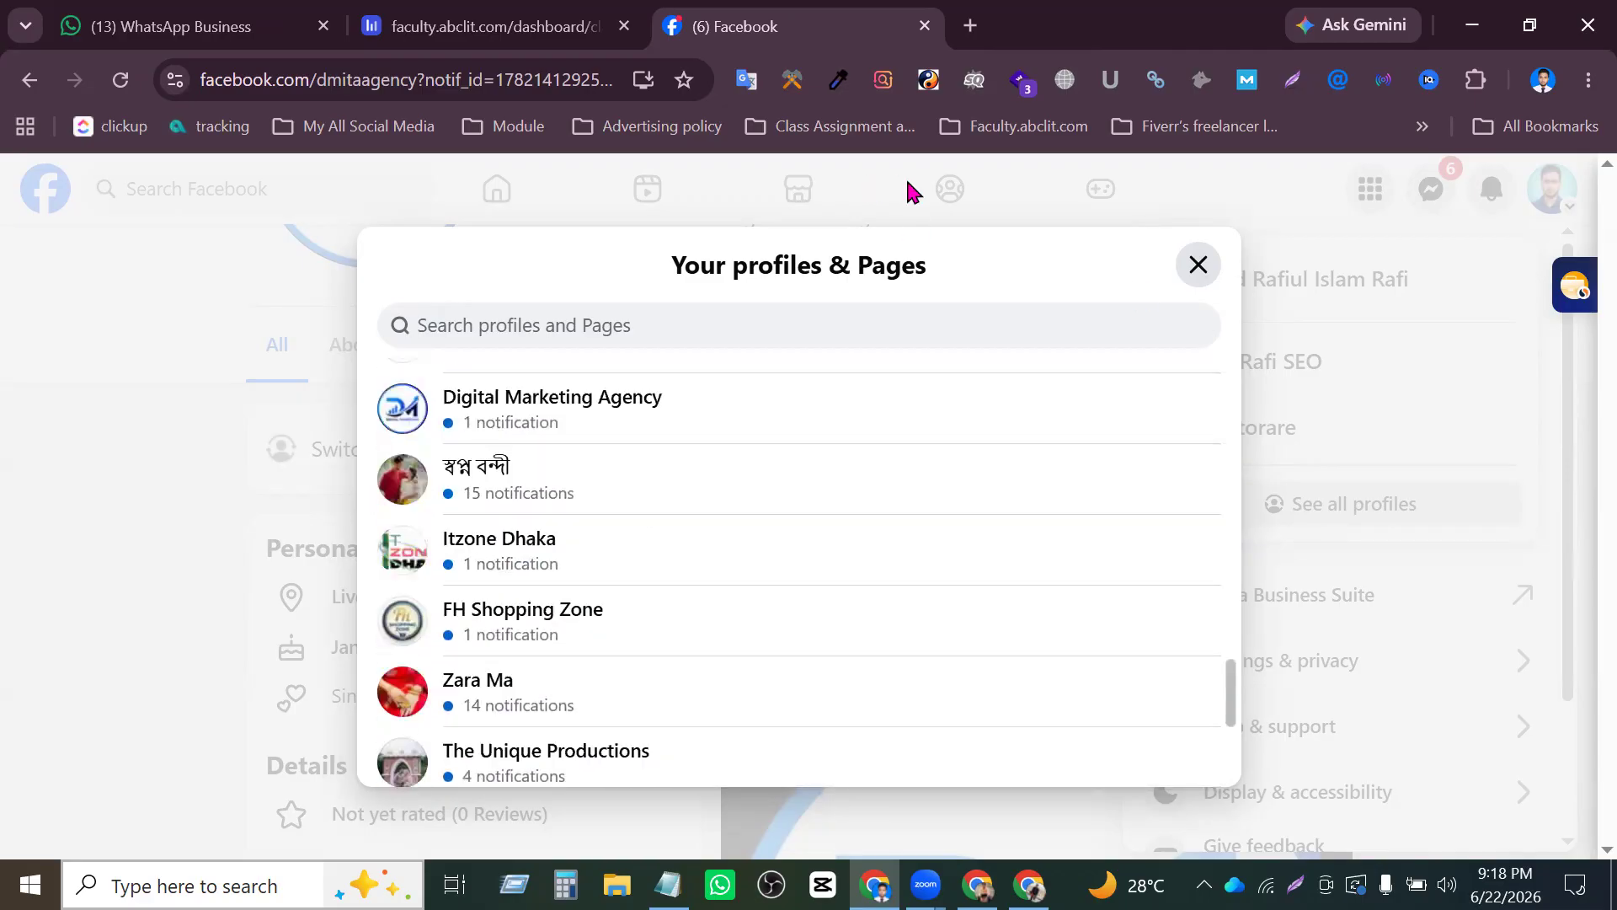
pyautogui.click(1198, 265)
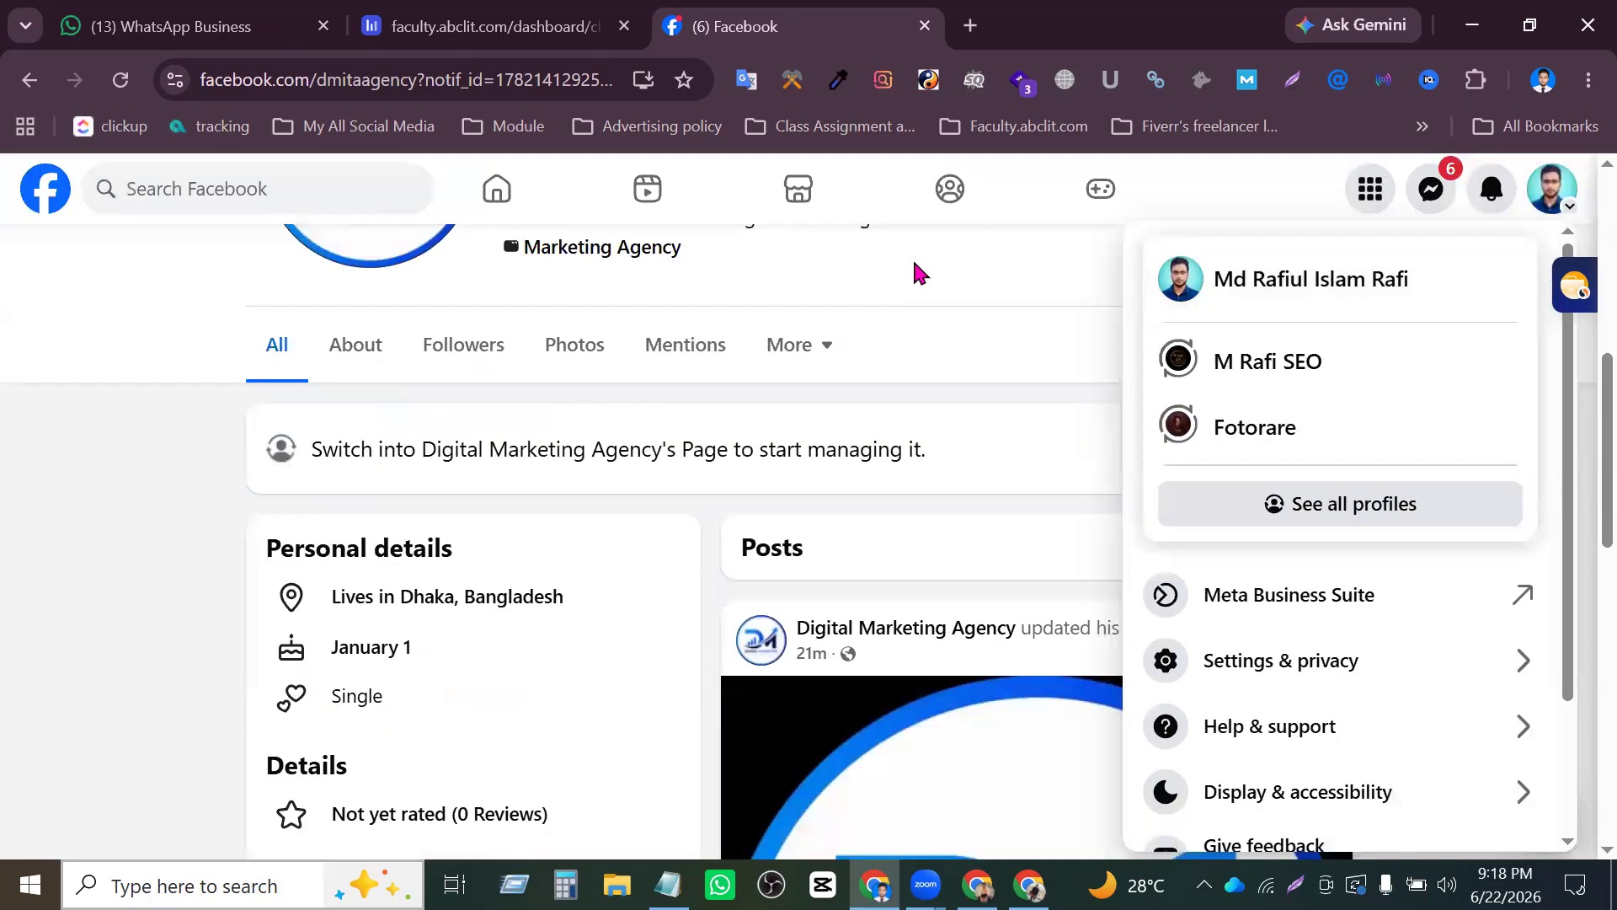
# - Open Meta Business Suite in a new browser tab and check which browser profile is in use
pyautogui.scroll(5, 912, 256)
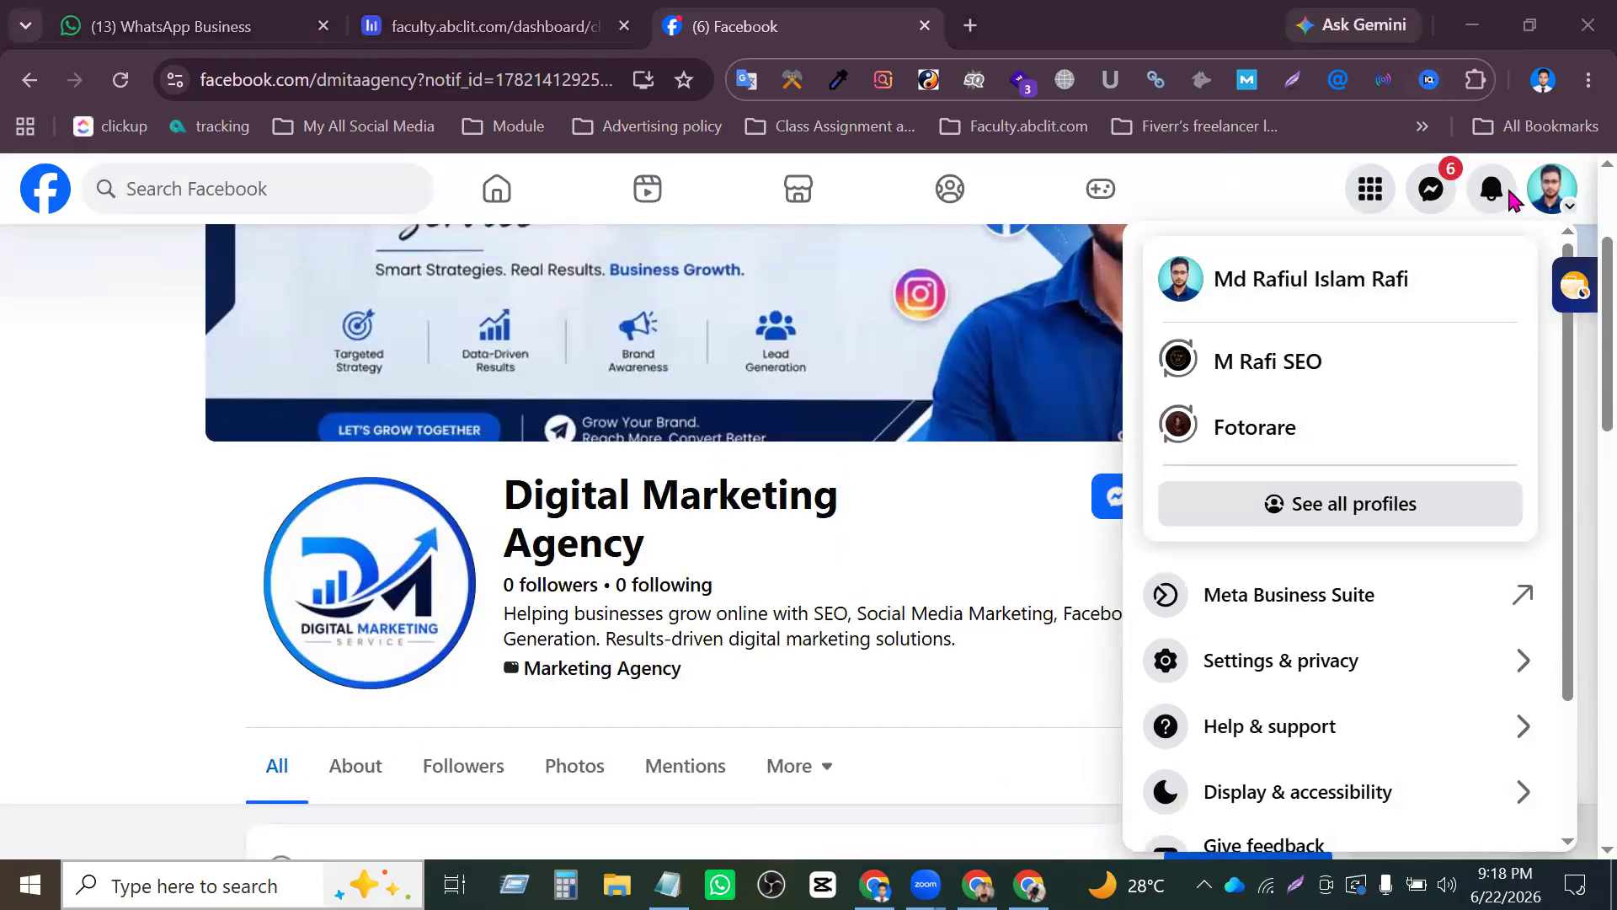
pyautogui.click(979, 27)
pyautogui.write('bu')
pyautogui.press('Return')
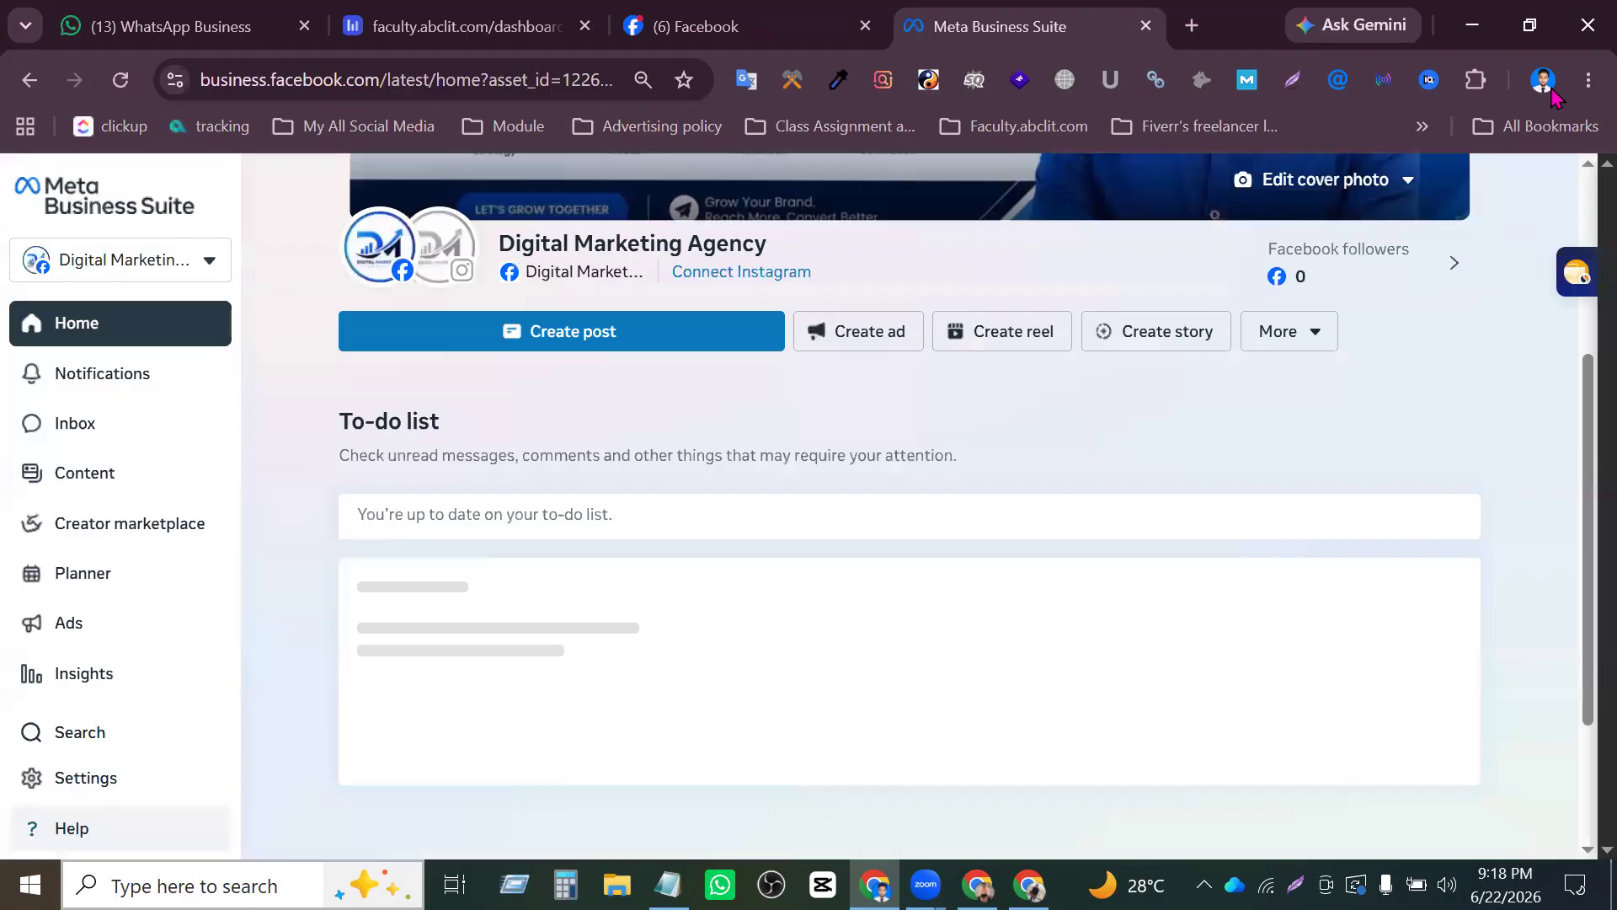
pyautogui.click(1544, 80)
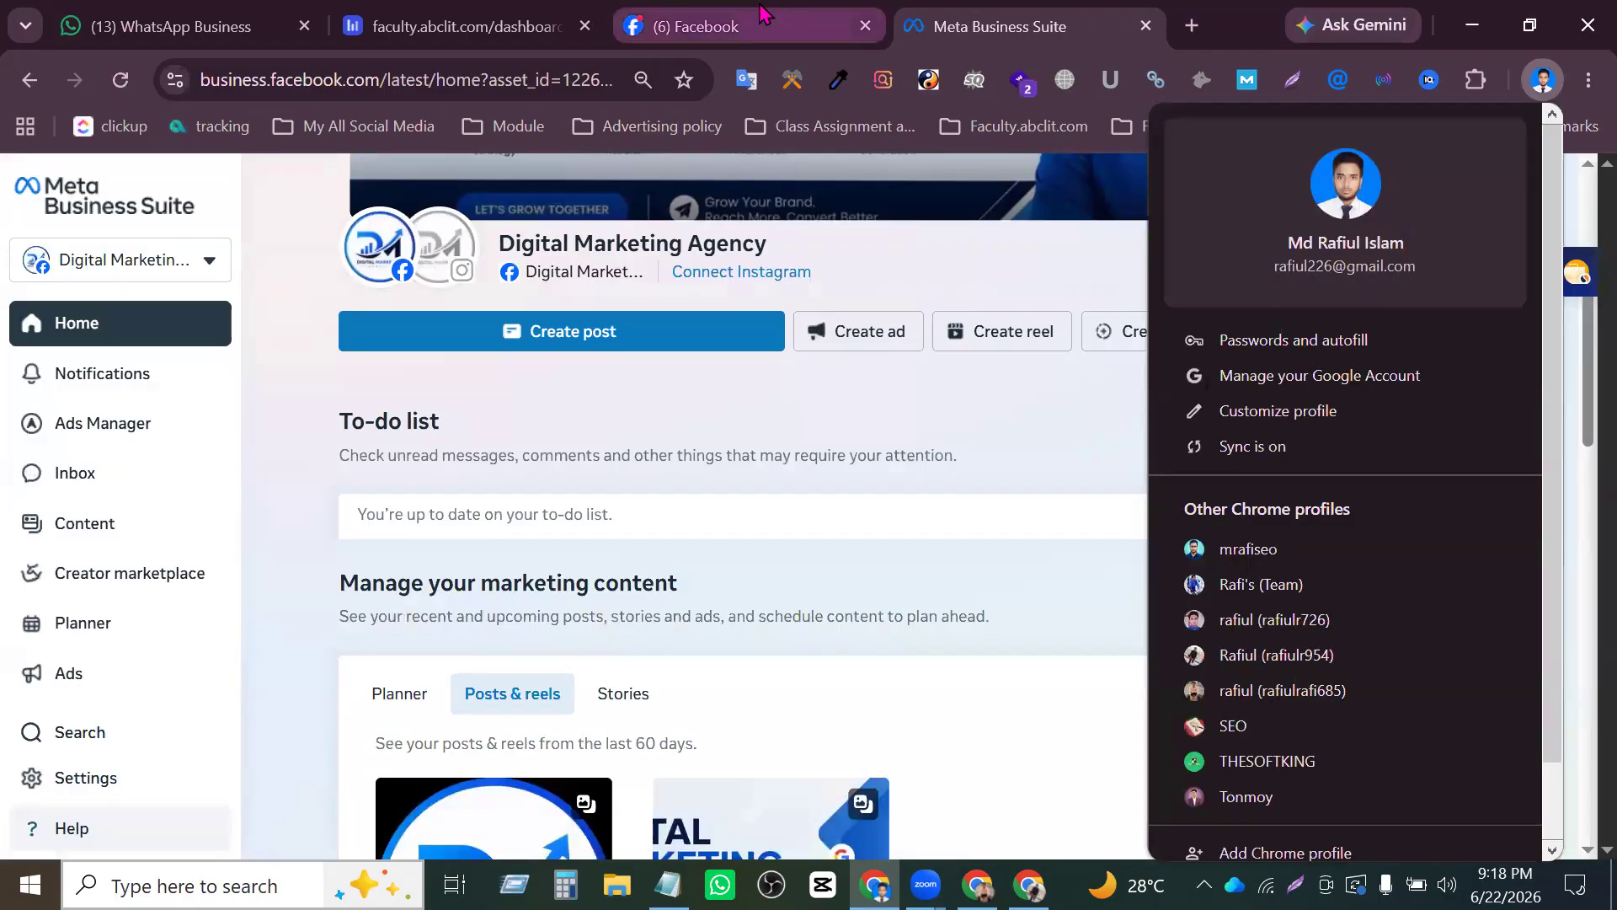
# - Return to the Facebook tab, review all the account's profiles and Pages again, and close the list
pyautogui.click(762, 22)
pyautogui.click(1539, 201)
pyautogui.click(1558, 204)
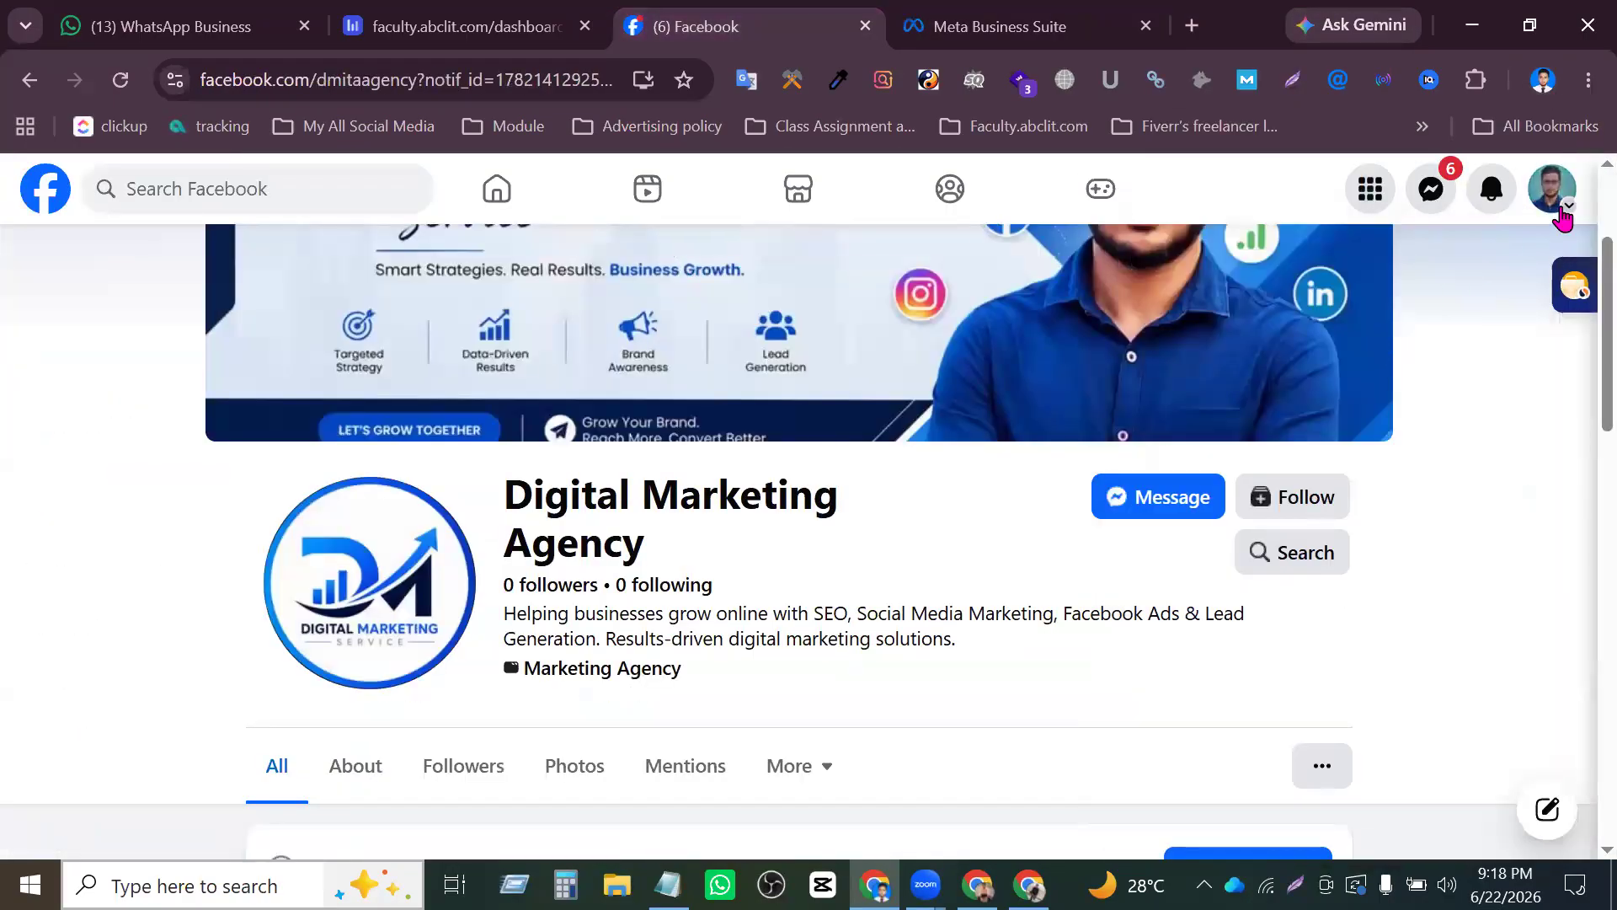
pyautogui.click(1353, 505)
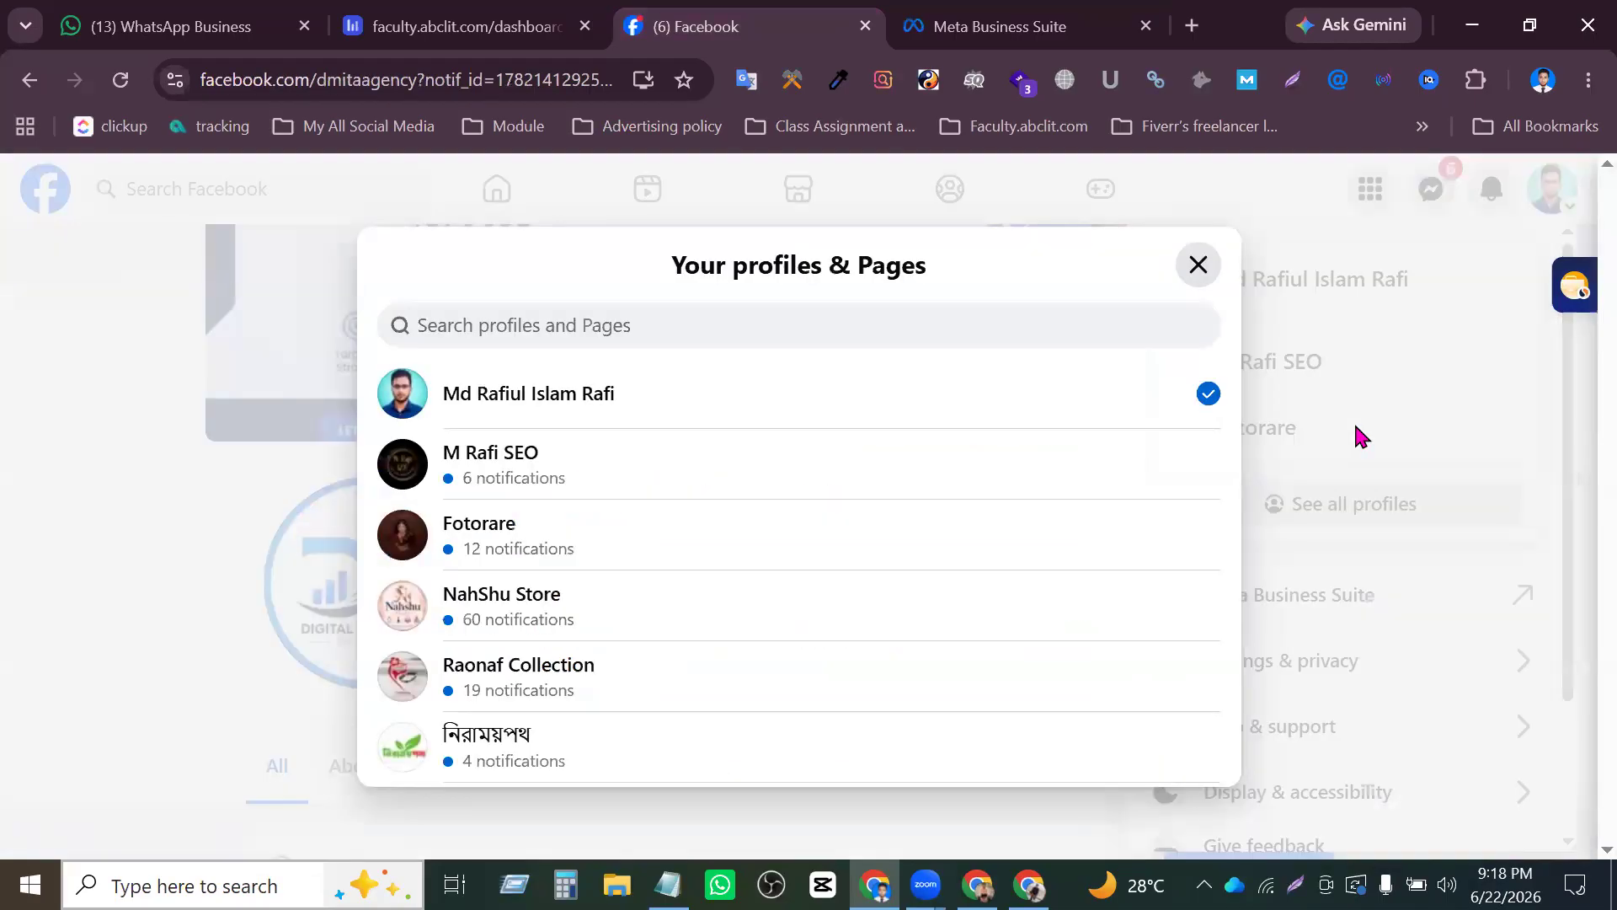
pyautogui.scroll(-10, 696, 581)
pyautogui.scroll(-3, 708, 590)
pyautogui.scroll(-6, 712, 594)
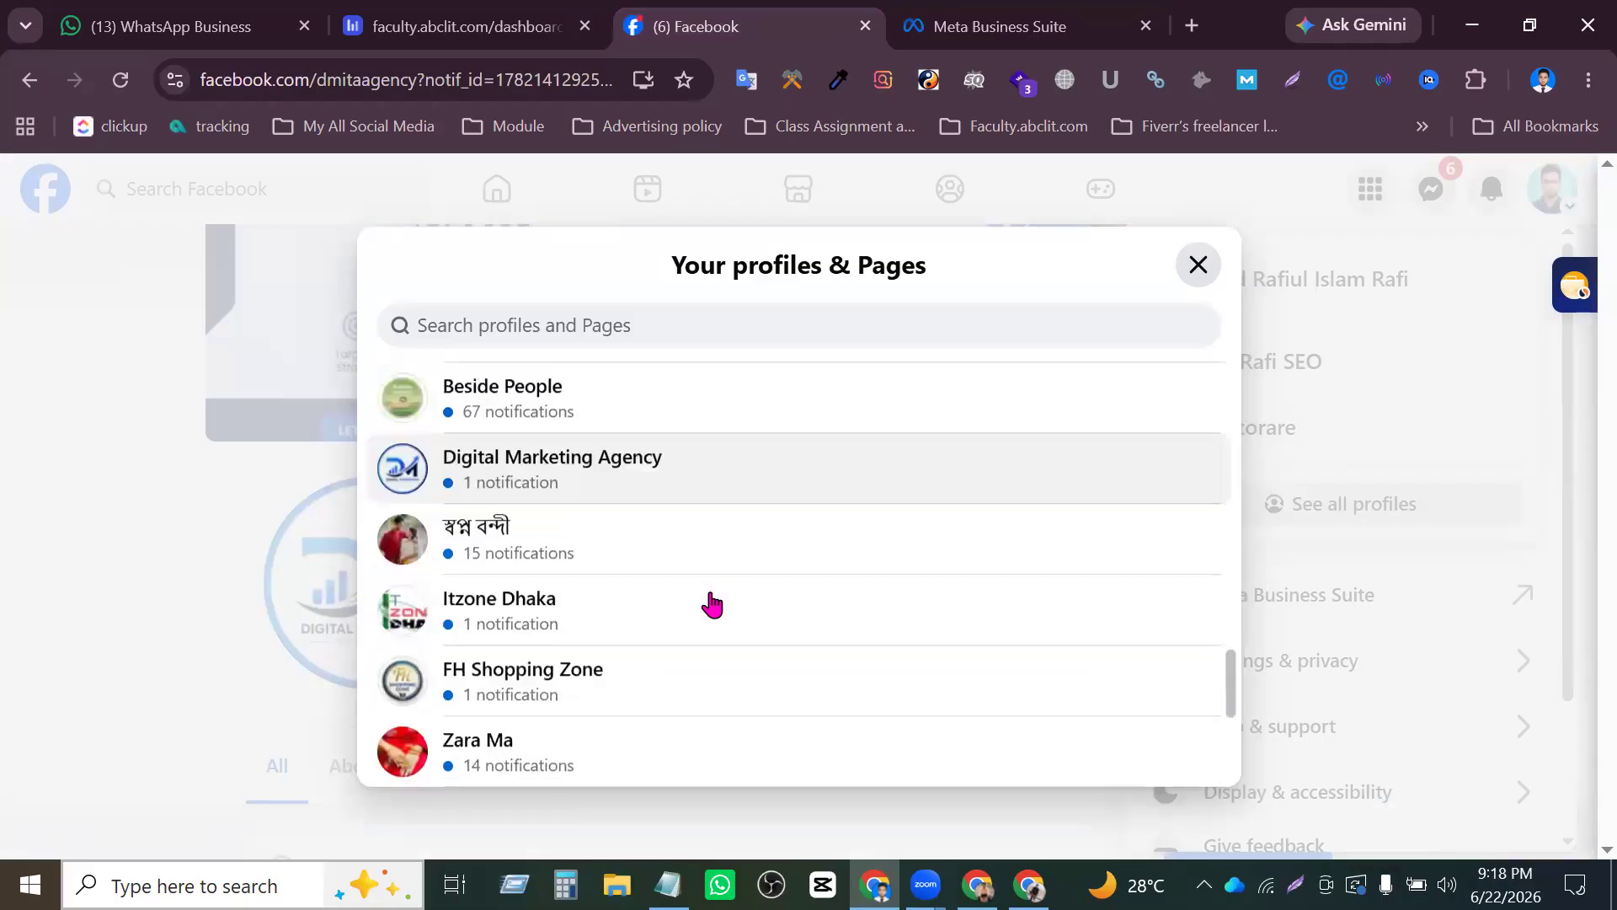
pyautogui.scroll(2, 712, 600)
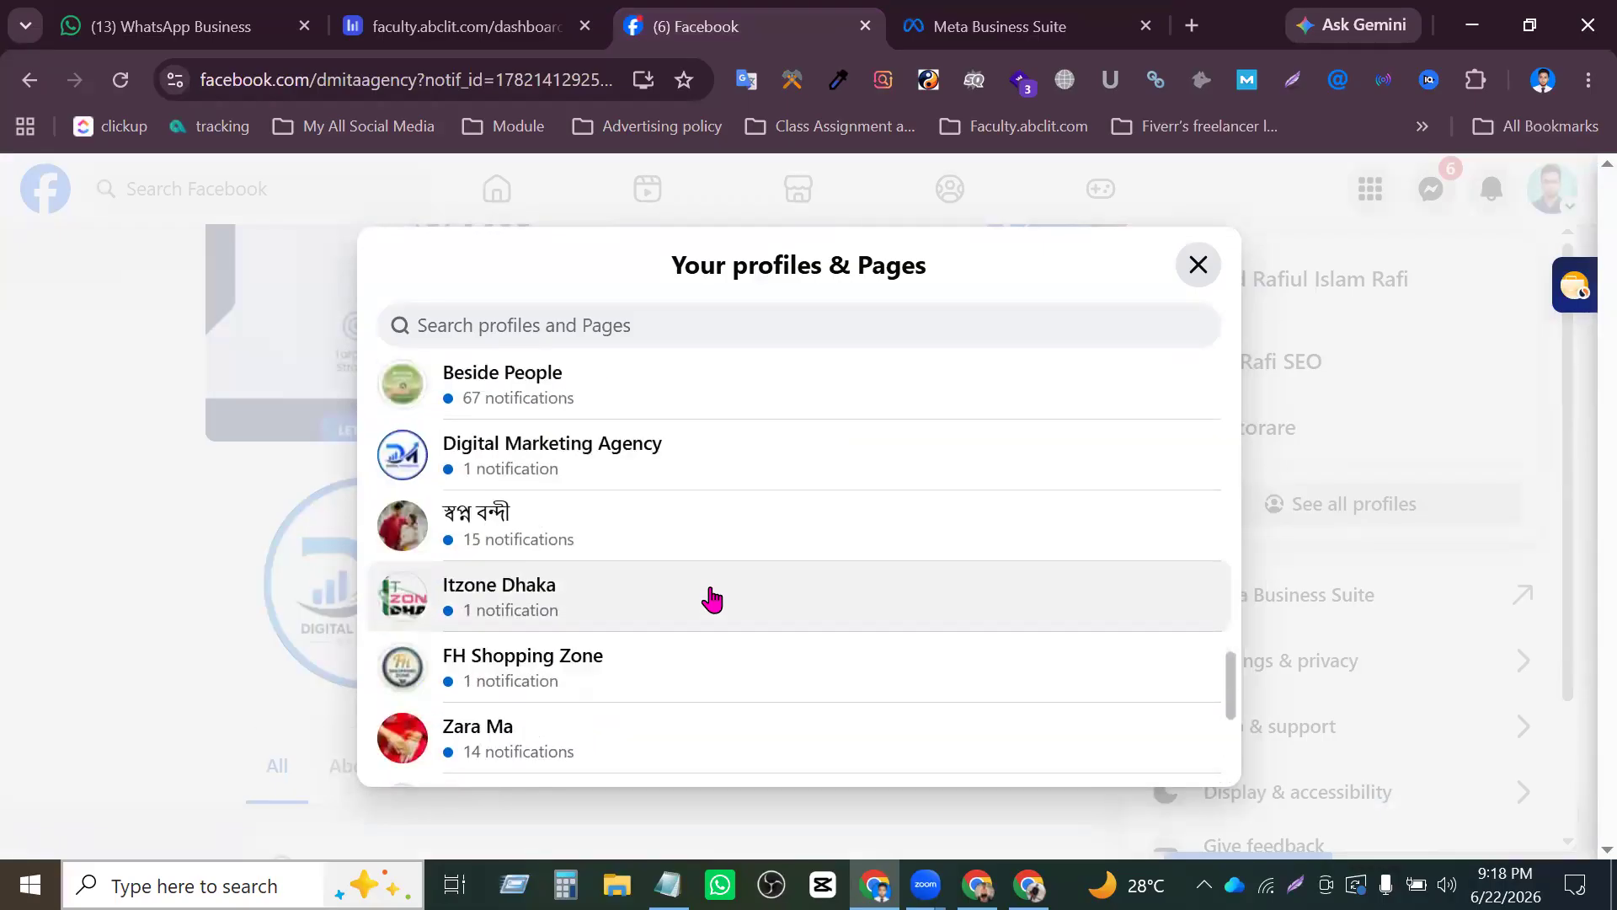
pyautogui.scroll(-4, 709, 611)
pyautogui.scroll(-2, 699, 621)
pyautogui.scroll(5, 696, 624)
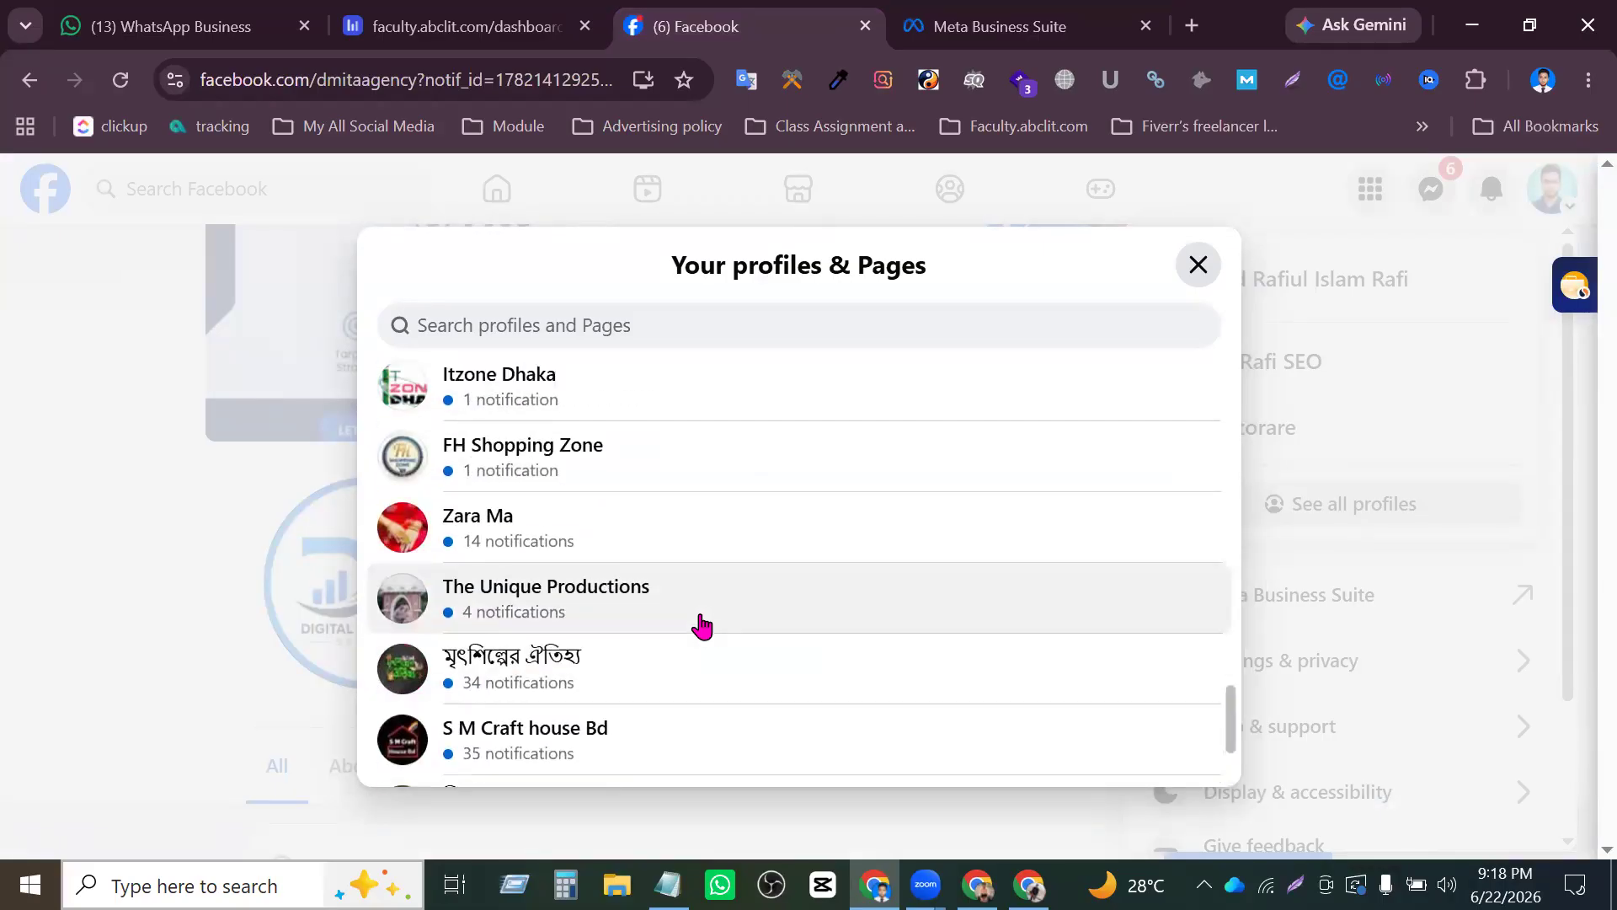
pyautogui.scroll(3, 722, 630)
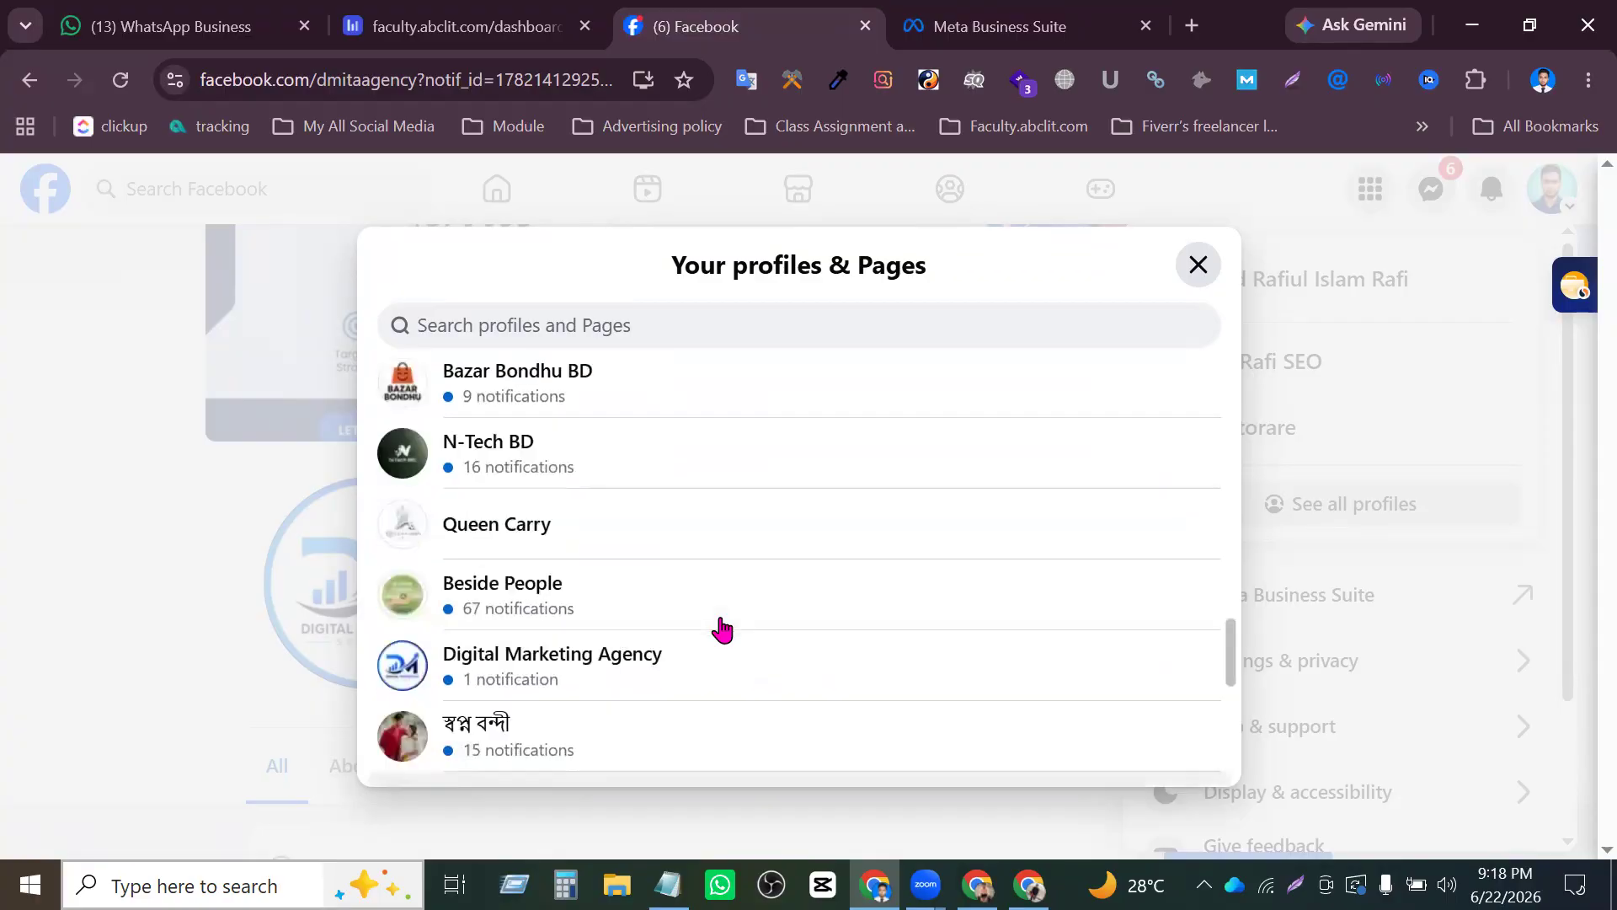
pyautogui.scroll(5, 722, 631)
pyautogui.scroll(10, 721, 632)
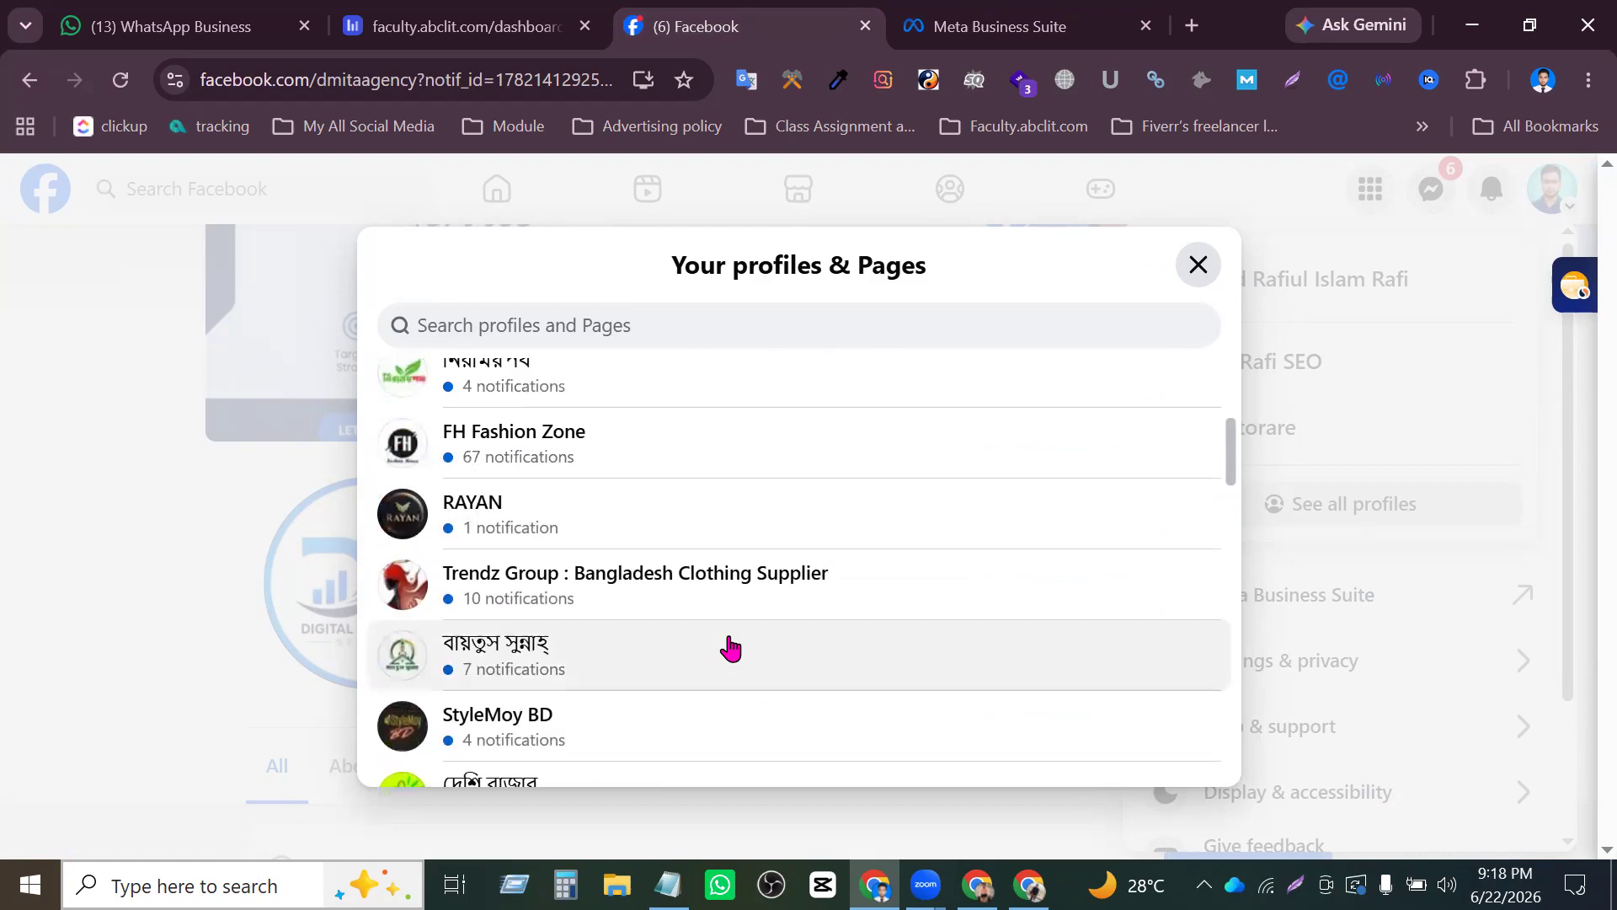
pyautogui.scroll(5, 728, 649)
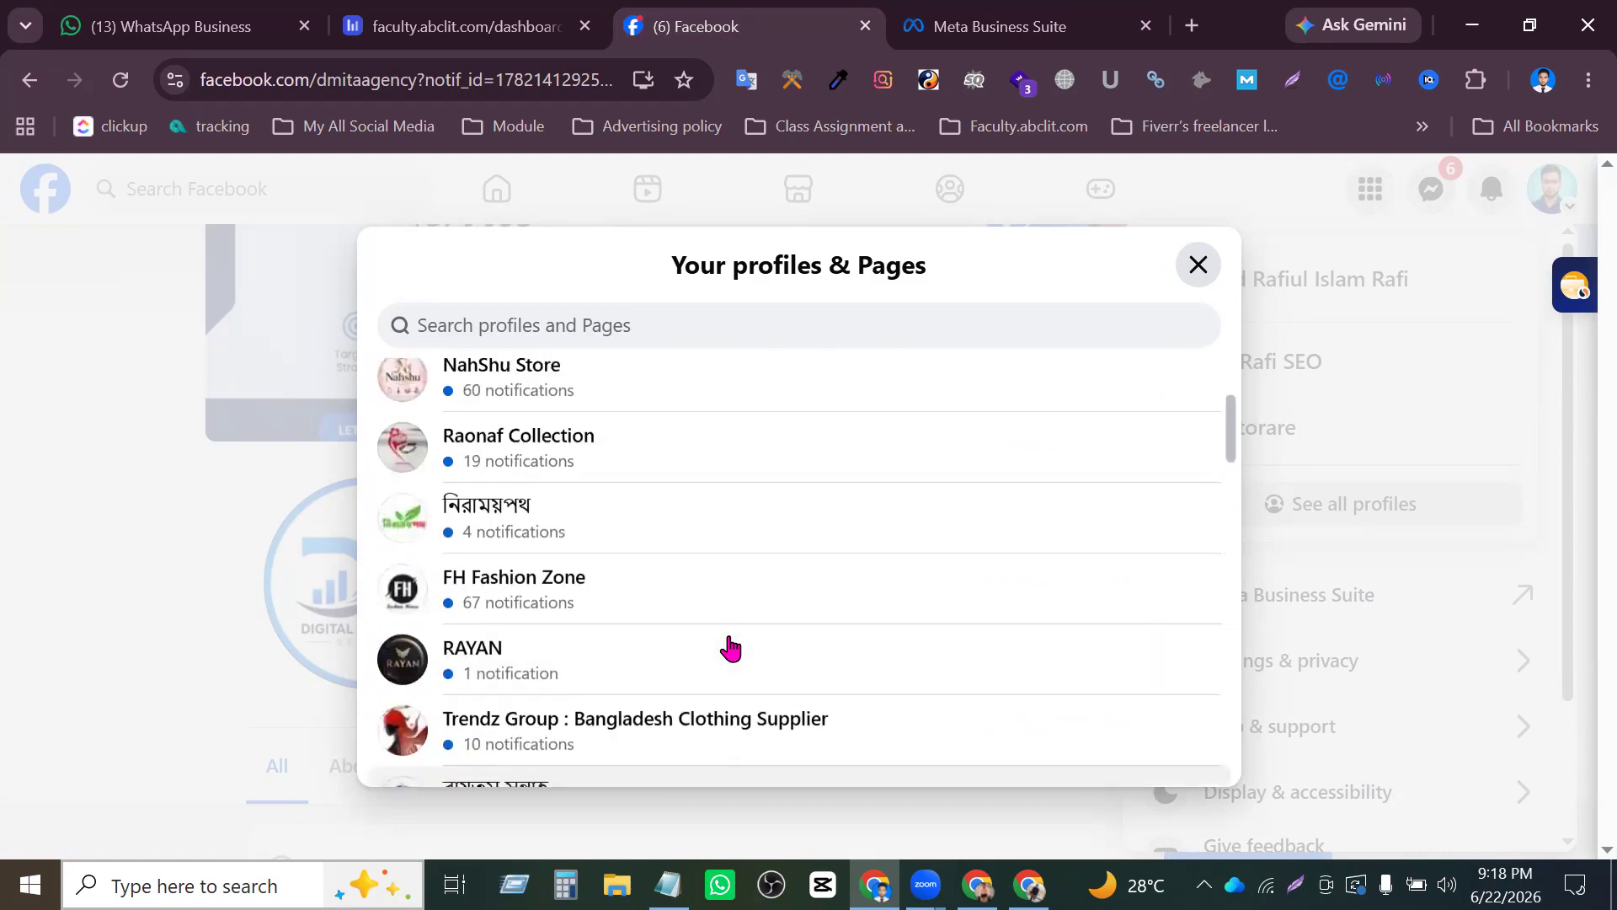
pyautogui.click(1199, 268)
pyautogui.scroll(-5, 1057, 458)
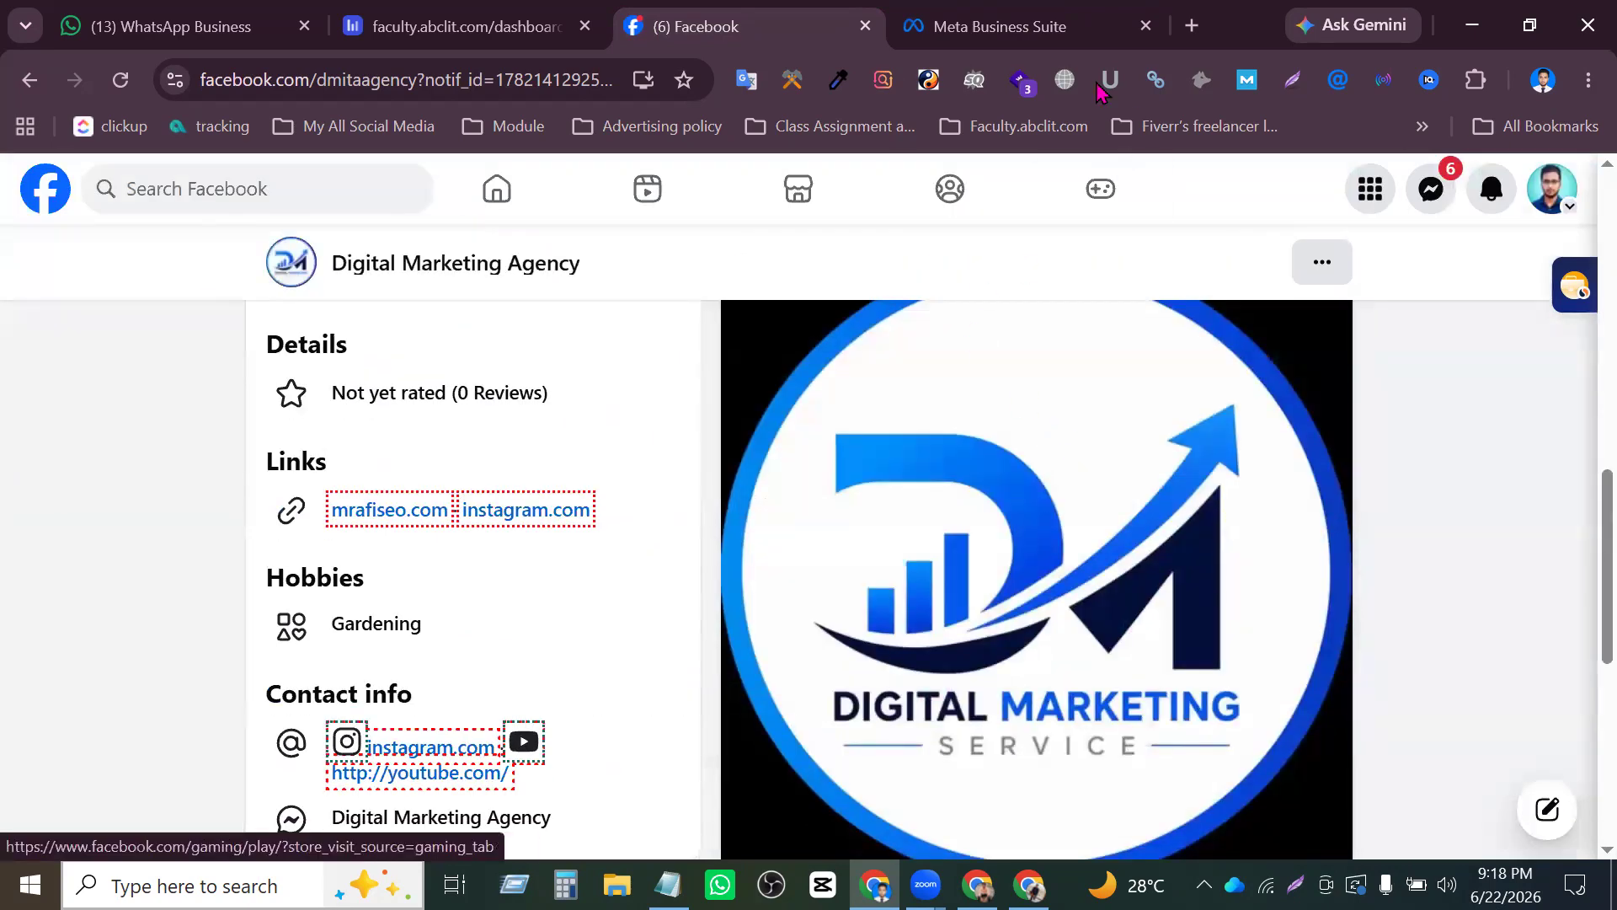
# - Switch to the Meta Business Suite tab, expand the account's full list of business assets, and look through it
pyautogui.click(1087, 27)
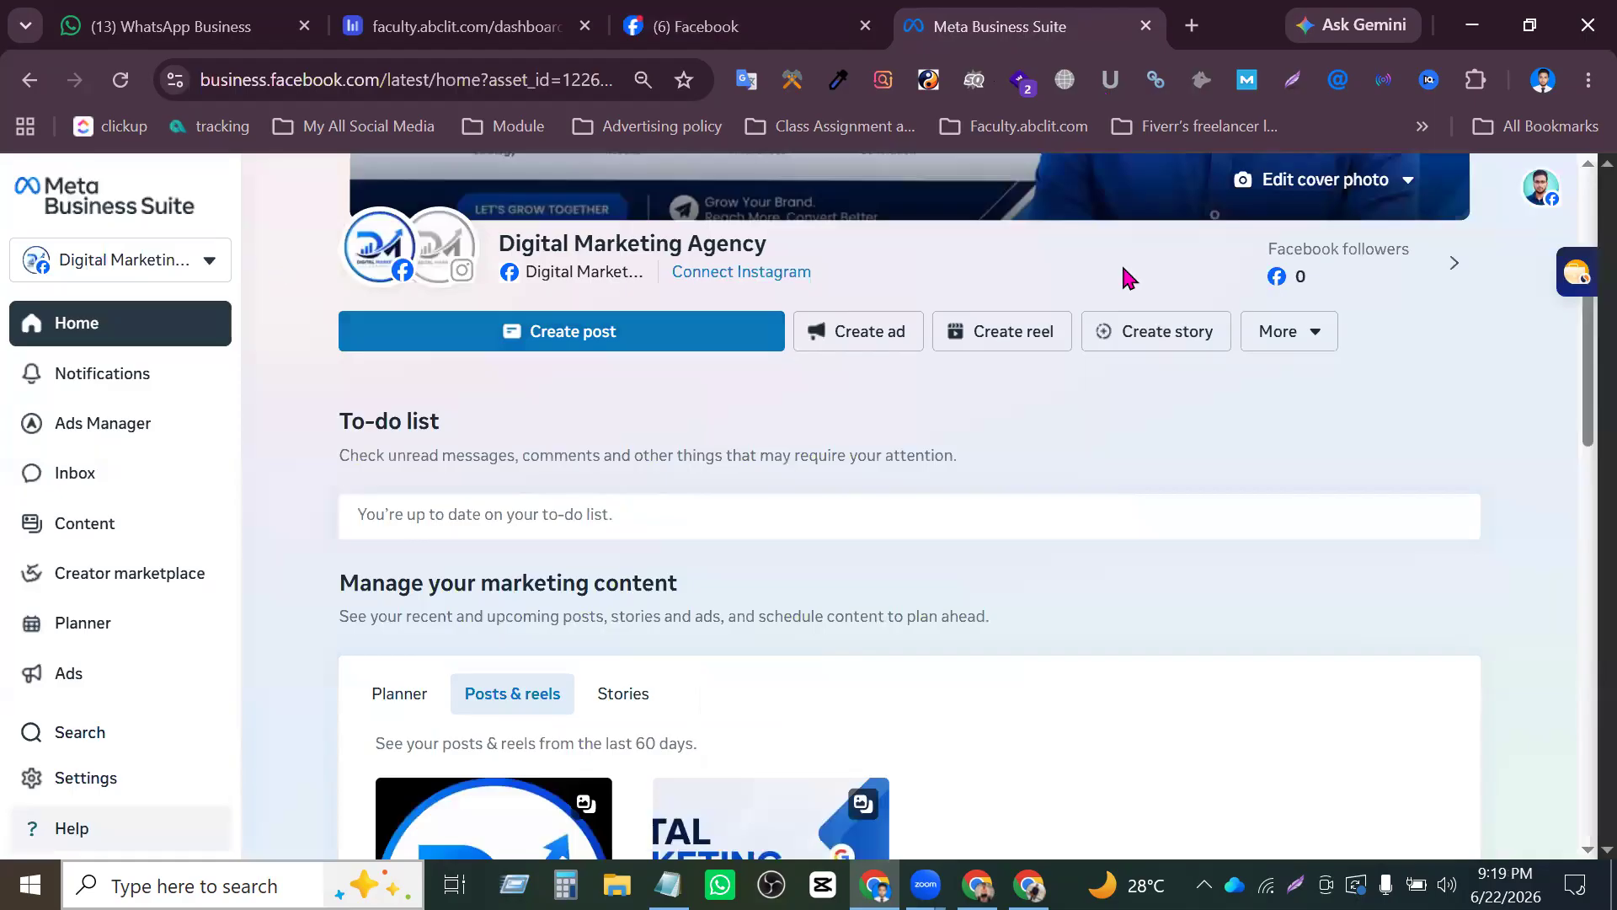
pyautogui.click(147, 260)
pyautogui.scroll(-3, 559, 531)
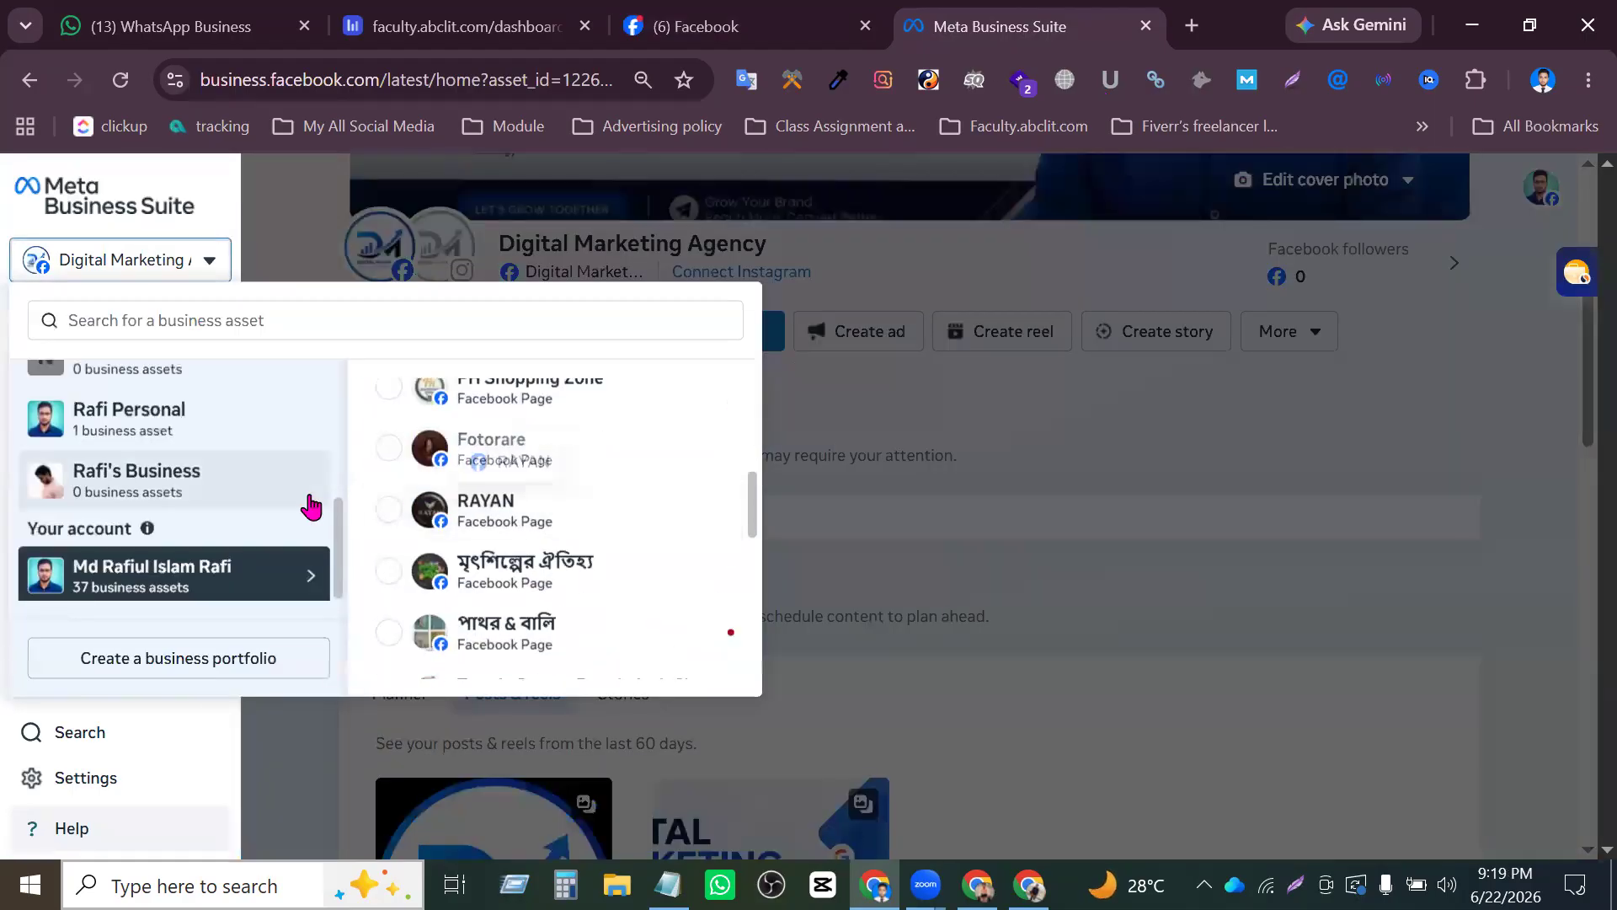
pyautogui.scroll(-5, 603, 607)
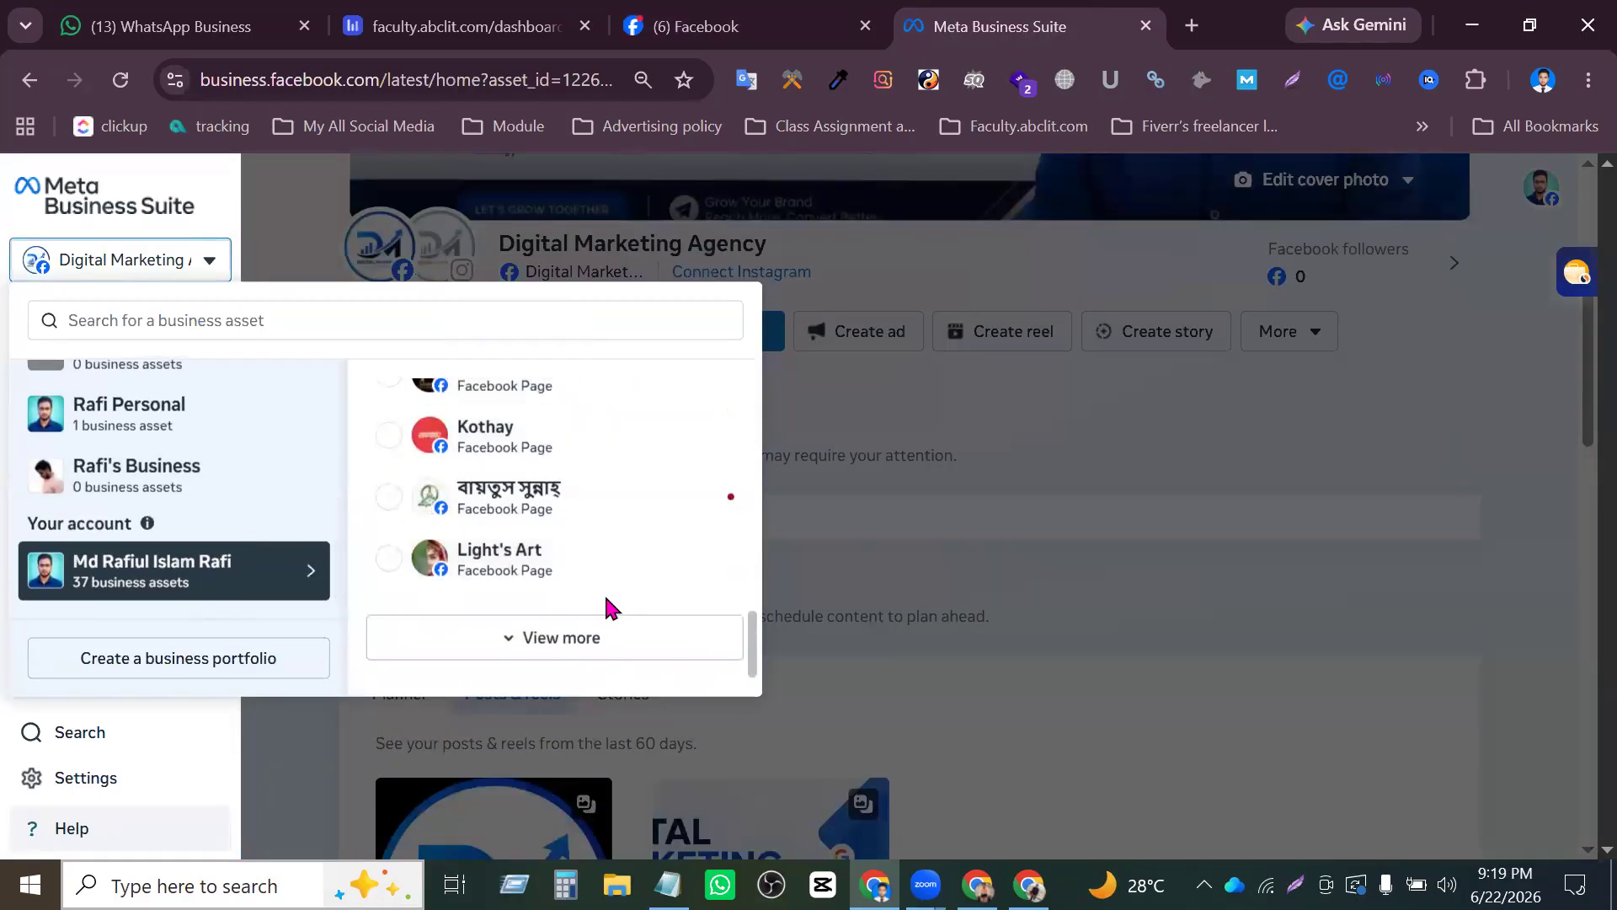
pyautogui.click(606, 637)
pyautogui.scroll(-1, 656, 602)
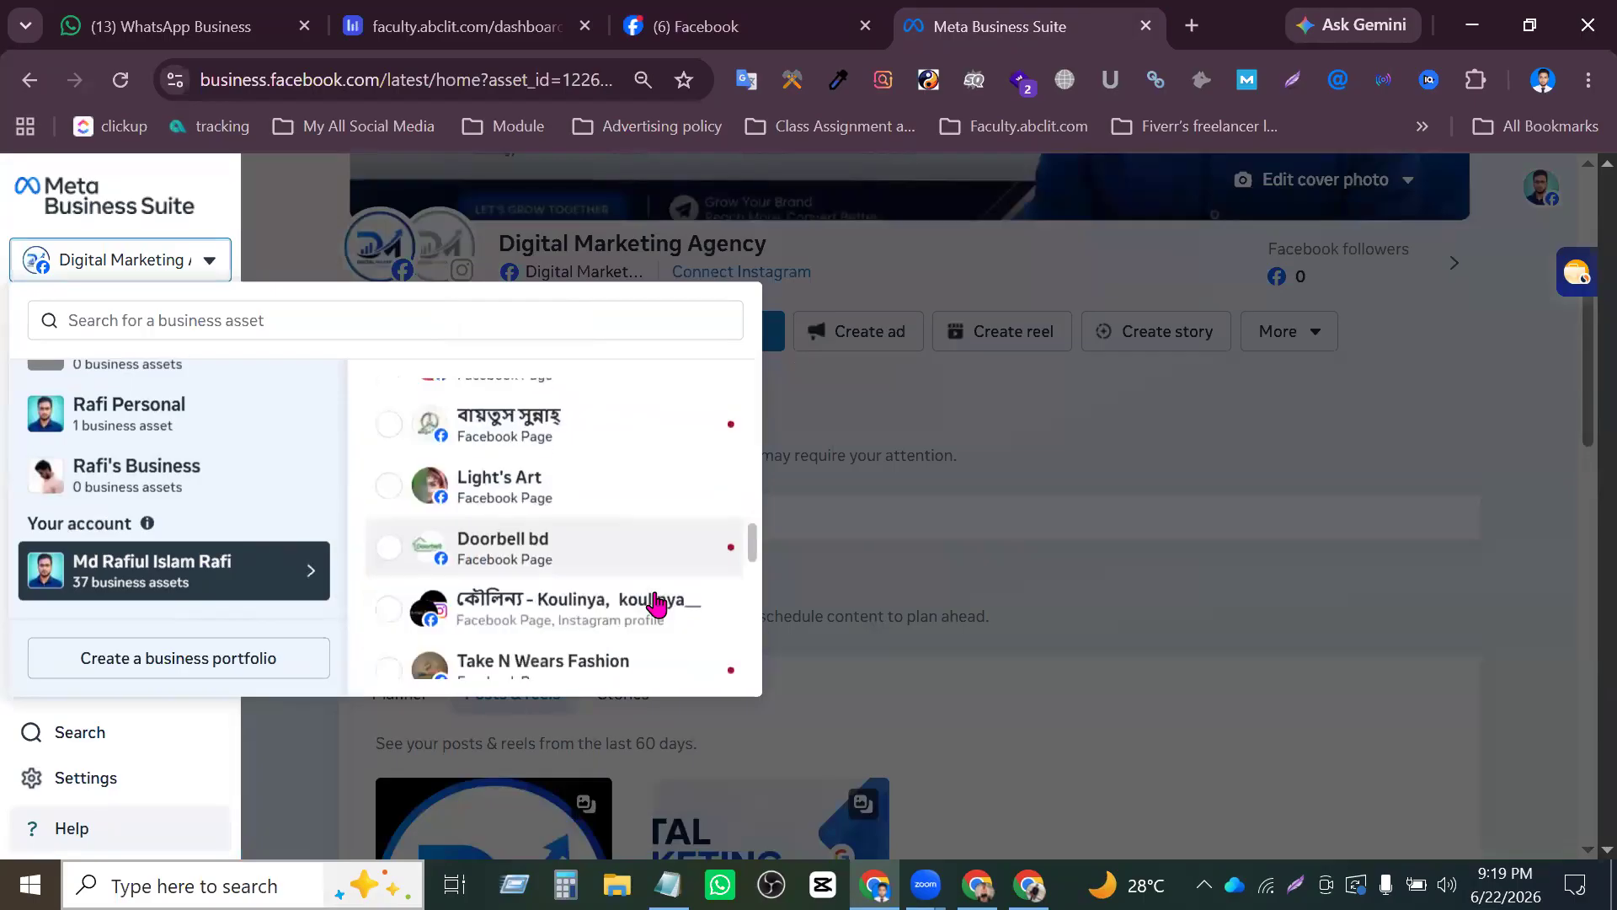
pyautogui.scroll(-2, 657, 603)
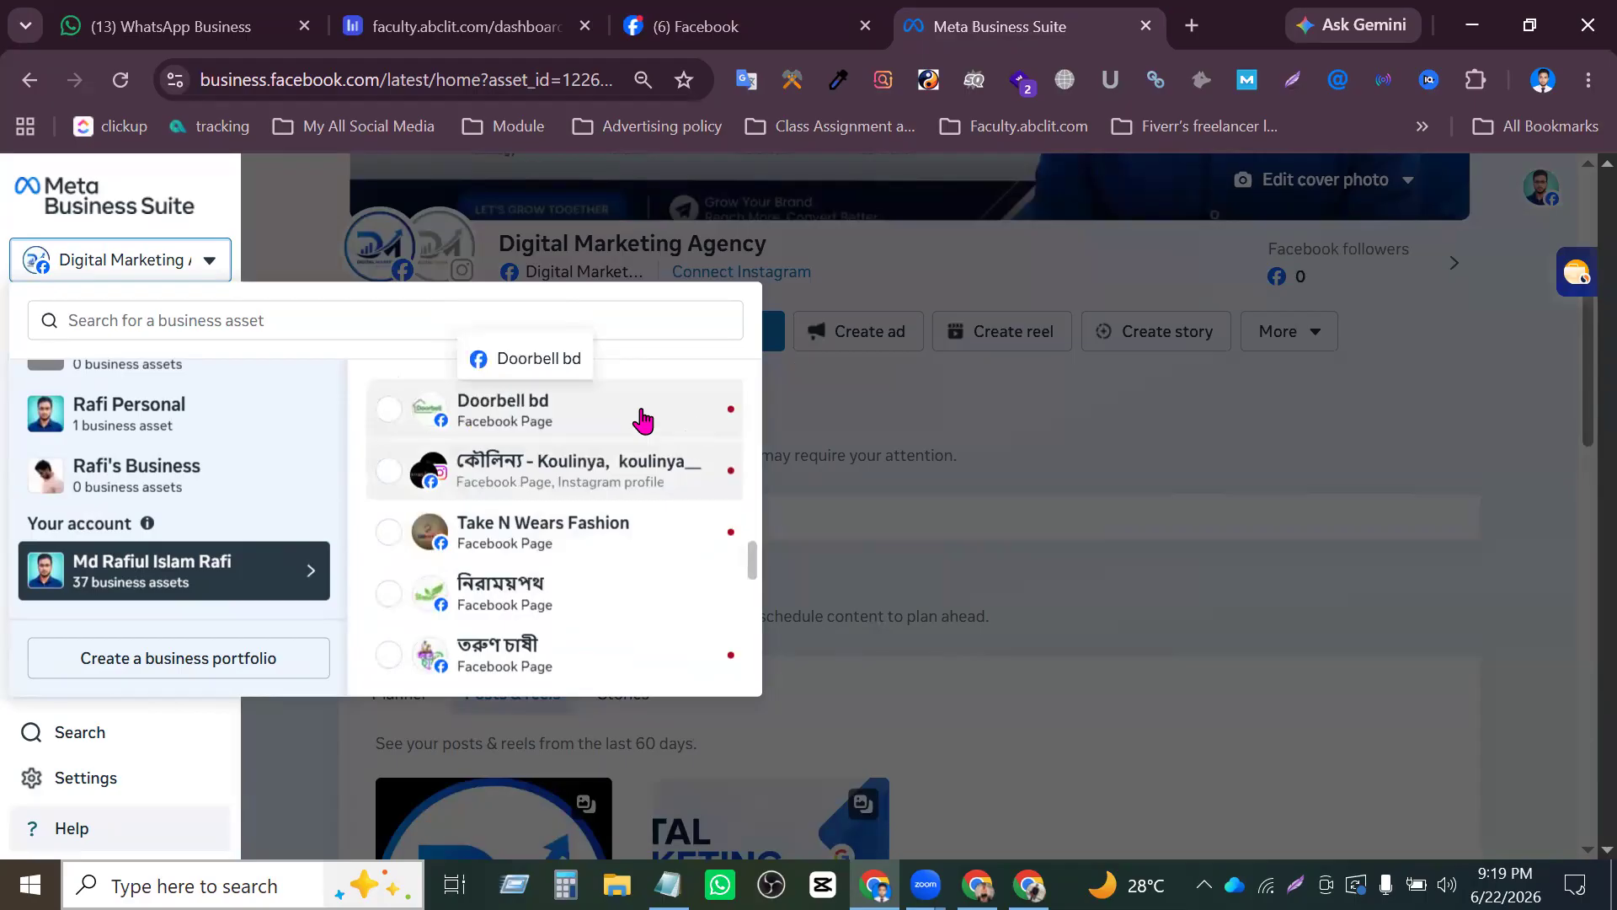
# - Return to the Facebook tab, look through the account's full list of profiles and Pages, and close the list
pyautogui.click(792, 12)
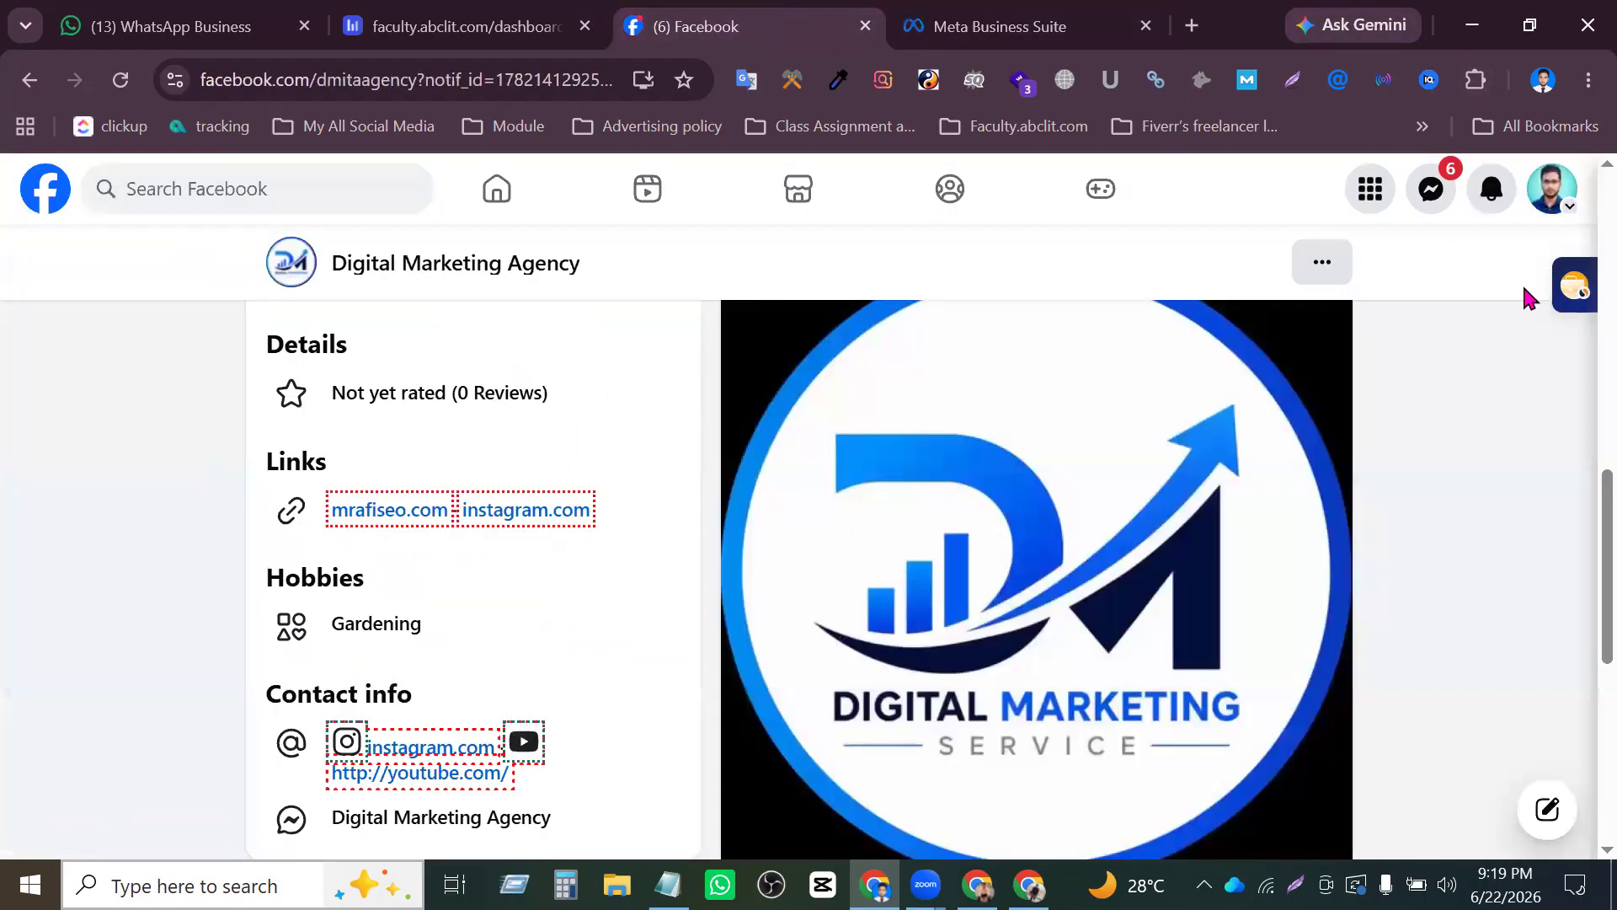
pyautogui.click(1552, 188)
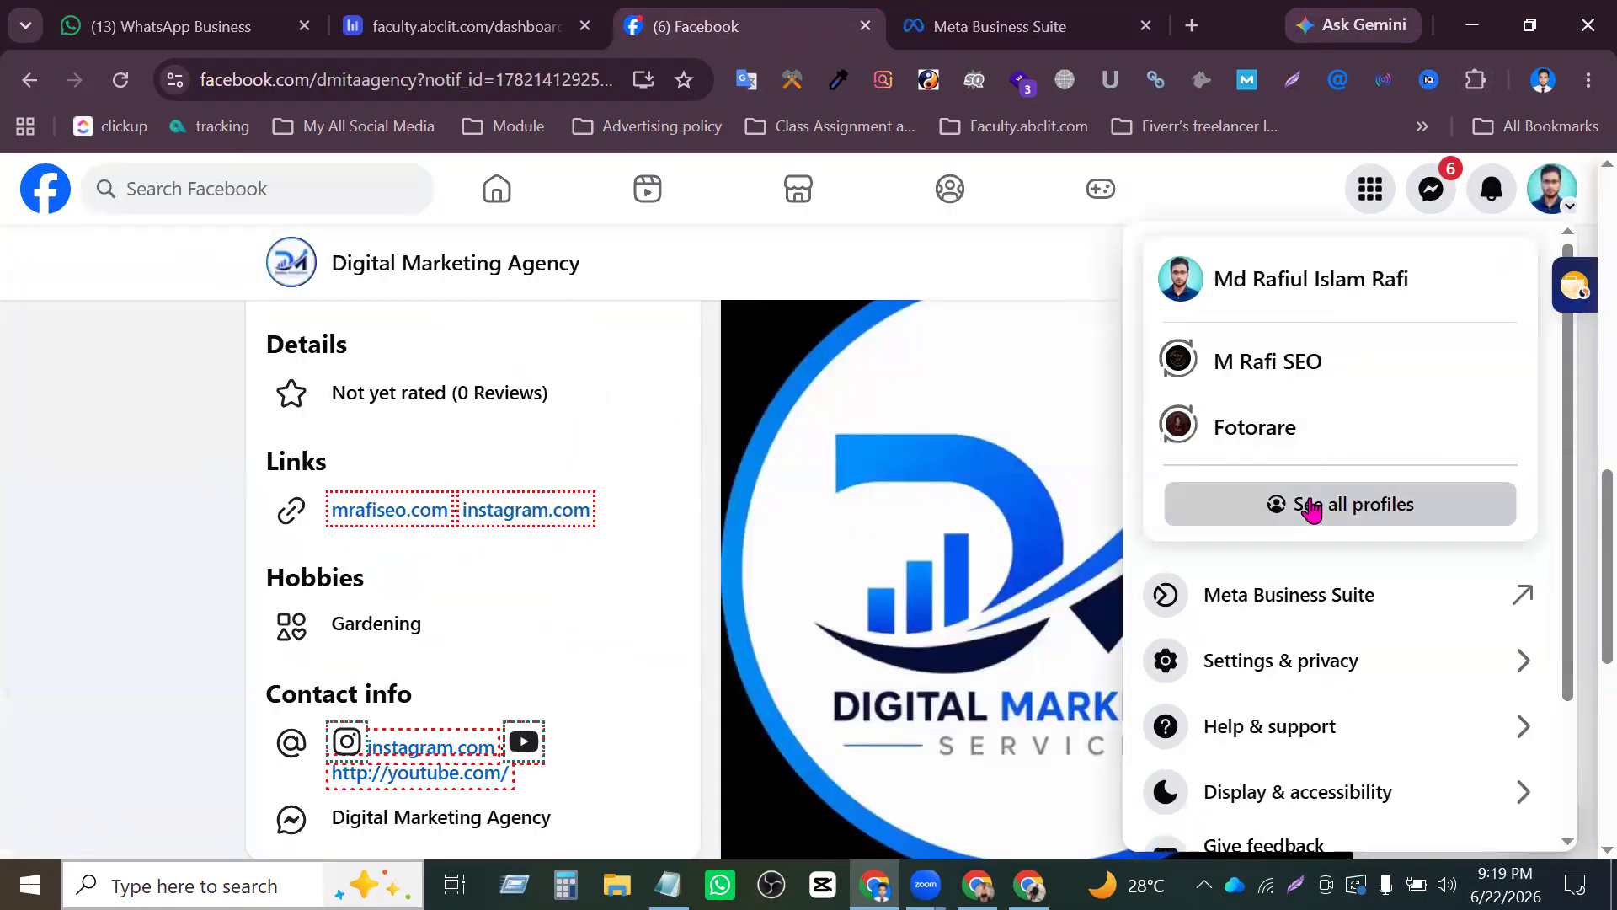
pyautogui.click(1307, 505)
pyautogui.scroll(-5, 650, 506)
pyautogui.scroll(-10, 650, 508)
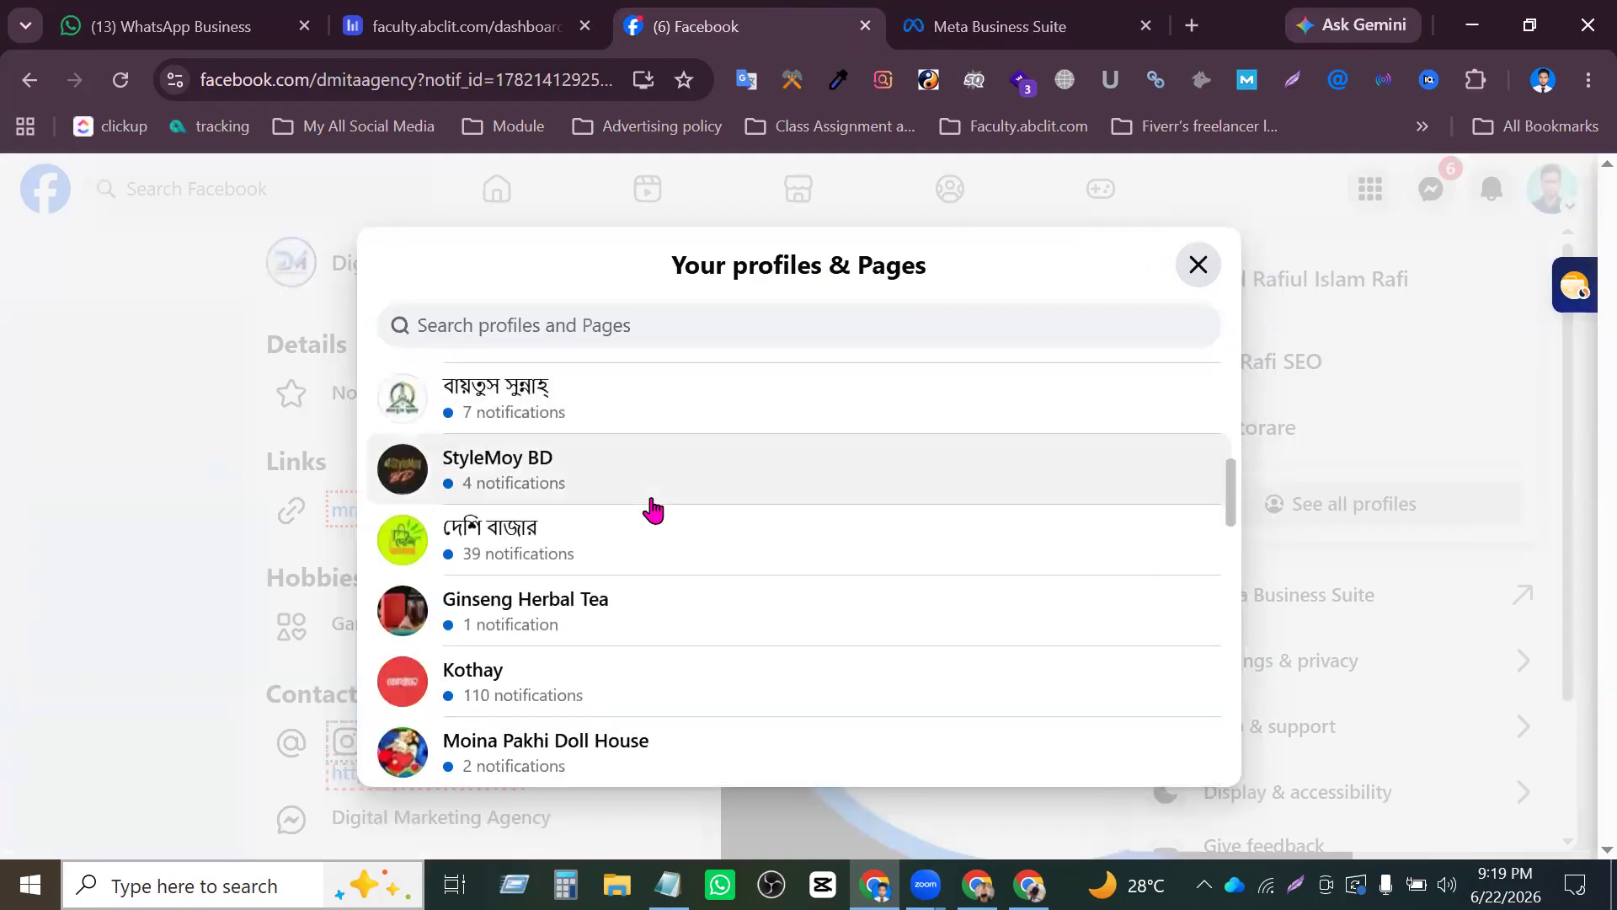
pyautogui.scroll(-10, 651, 543)
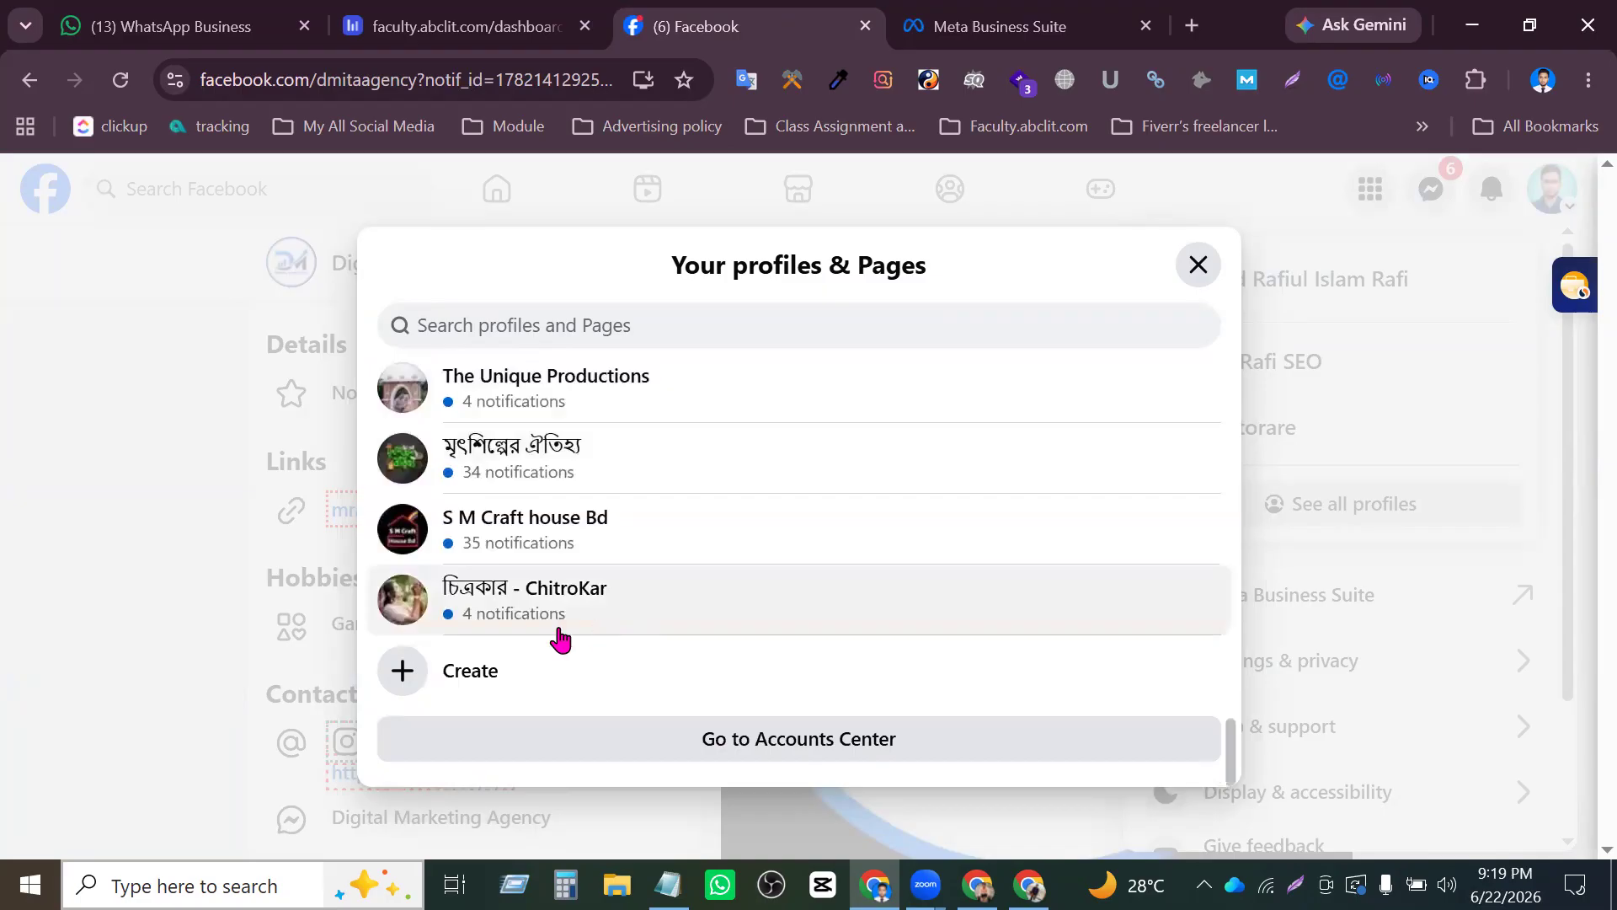
pyautogui.scroll(15, 603, 585)
pyautogui.scroll(5, 606, 594)
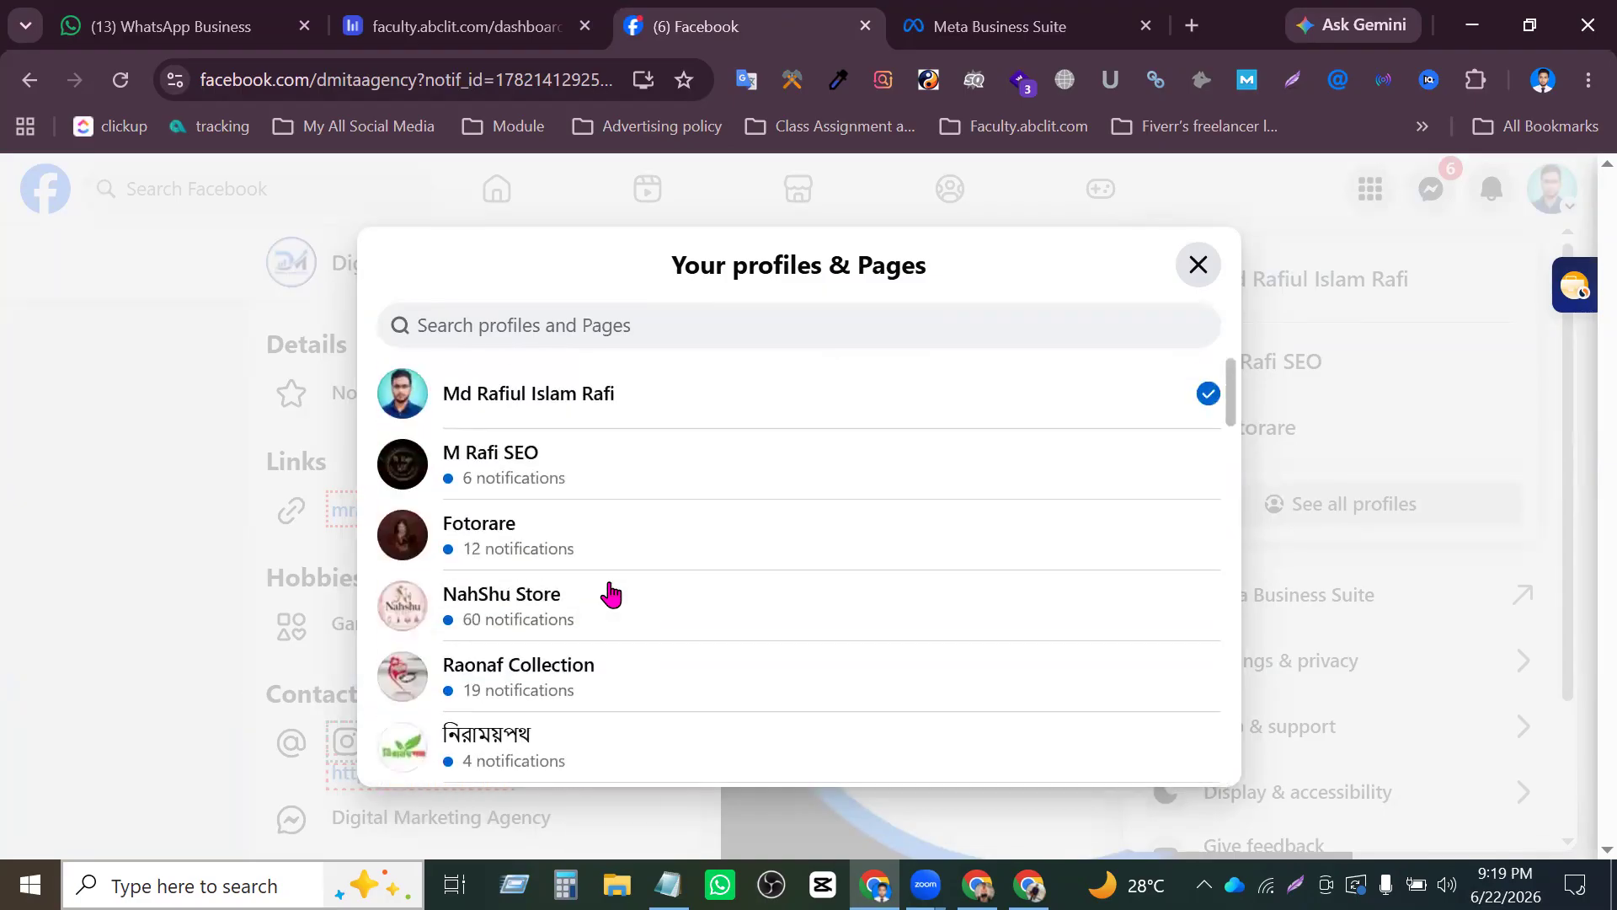
pyautogui.click(181, 396)
# - Go back to Meta Business Suite, examine the Pages in the account's business asset list, and close the list
pyautogui.click(956, 25)
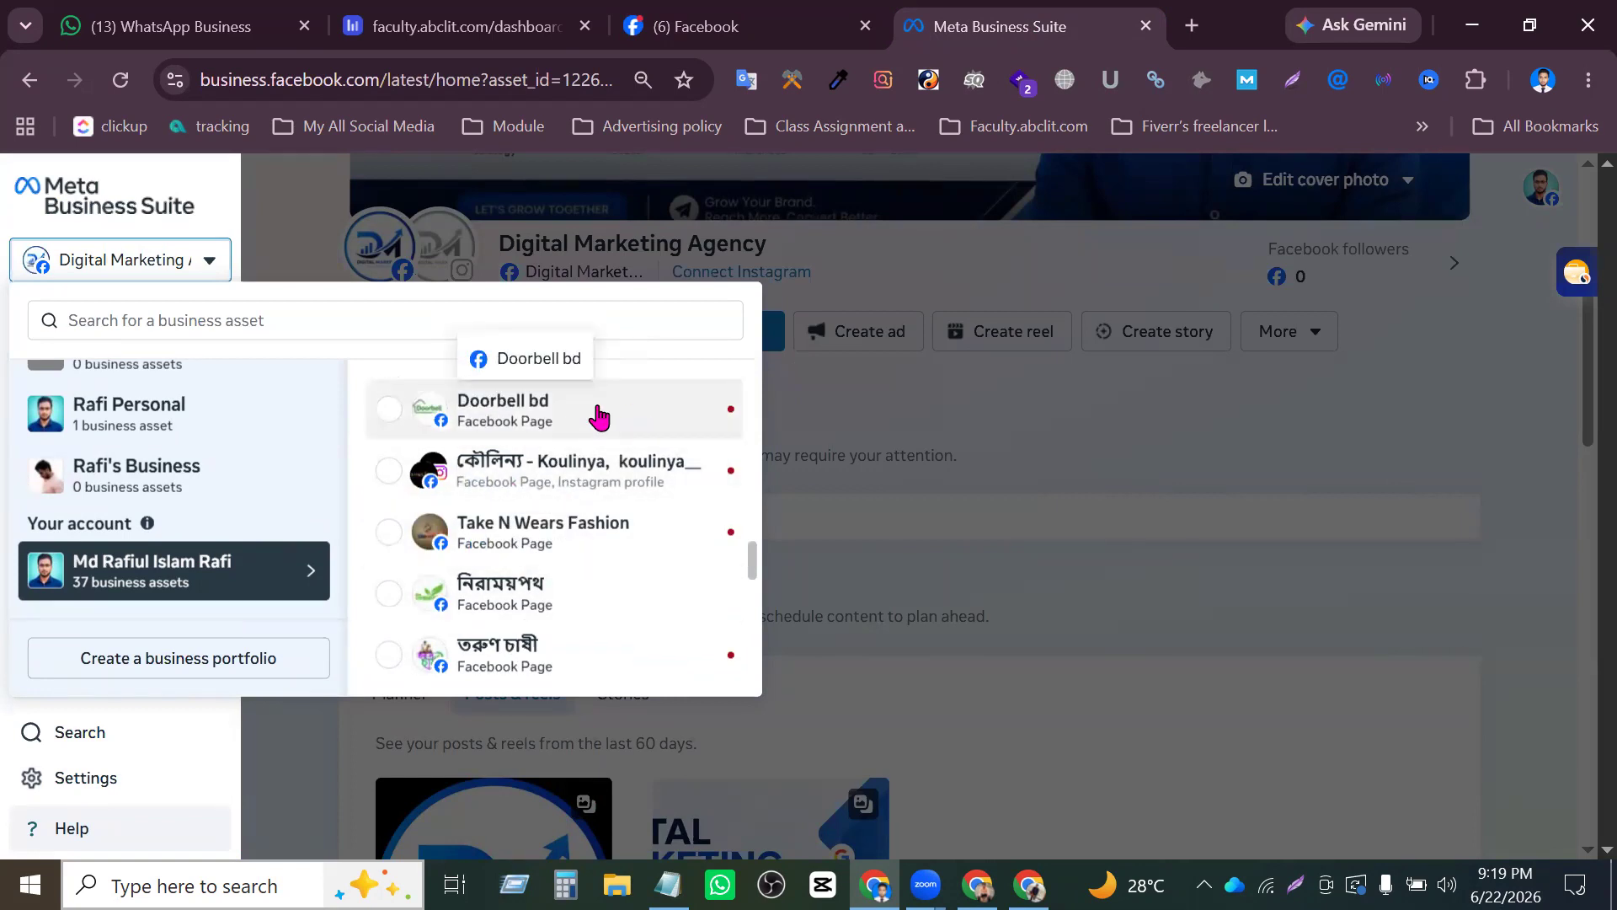
pyautogui.scroll(2, 589, 547)
pyautogui.scroll(-2, 587, 554)
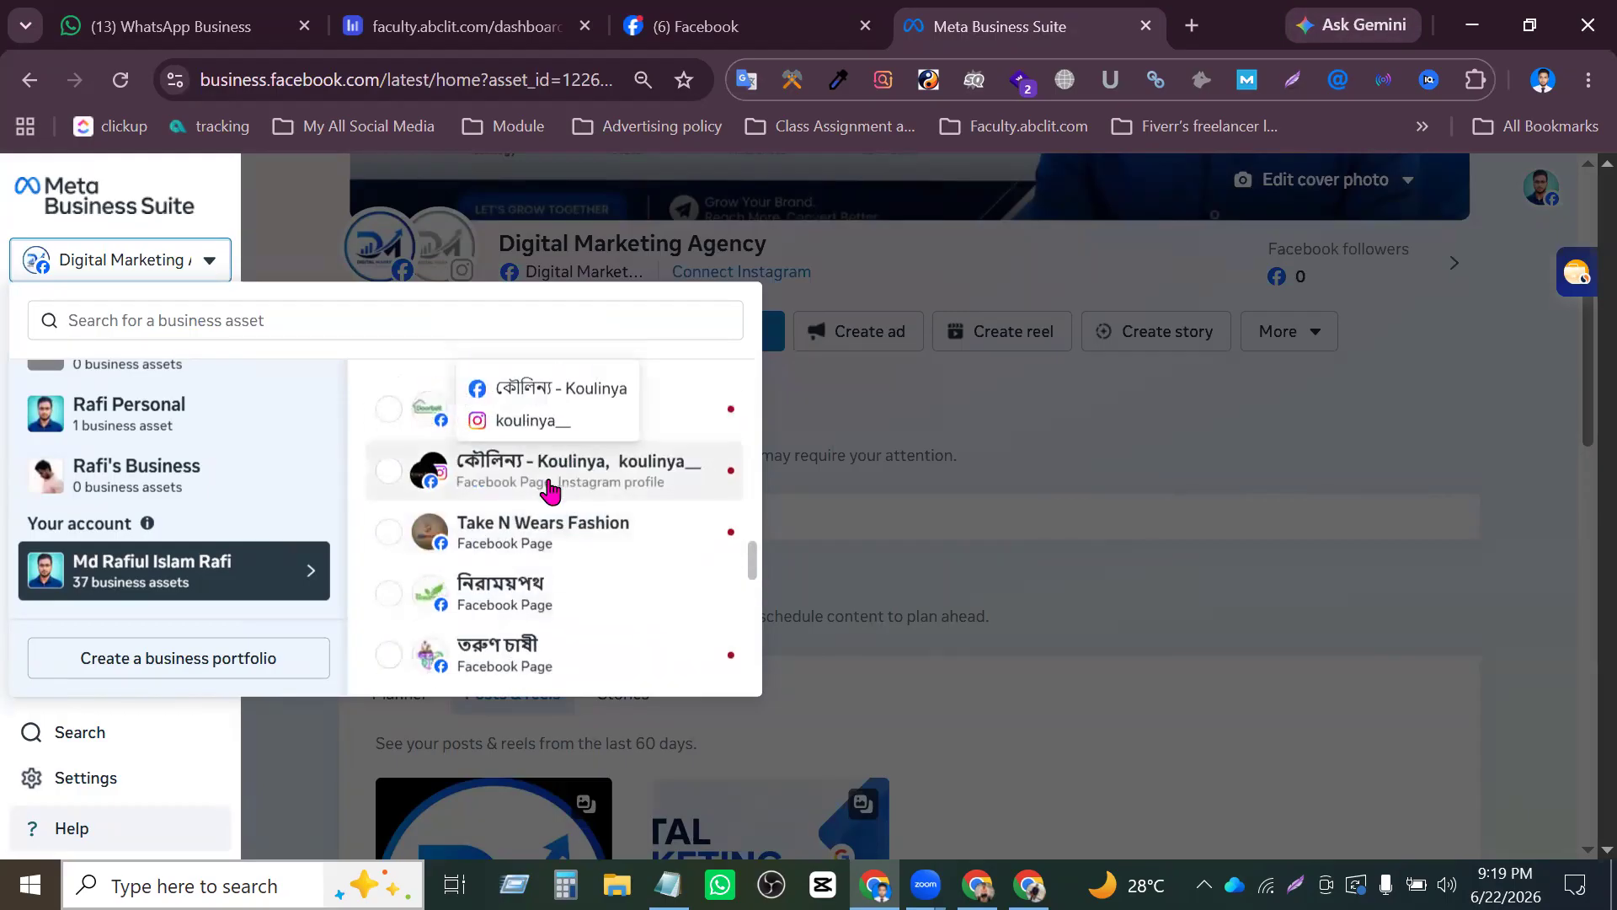
pyautogui.scroll(-10, 607, 530)
pyautogui.scroll(-1, 613, 554)
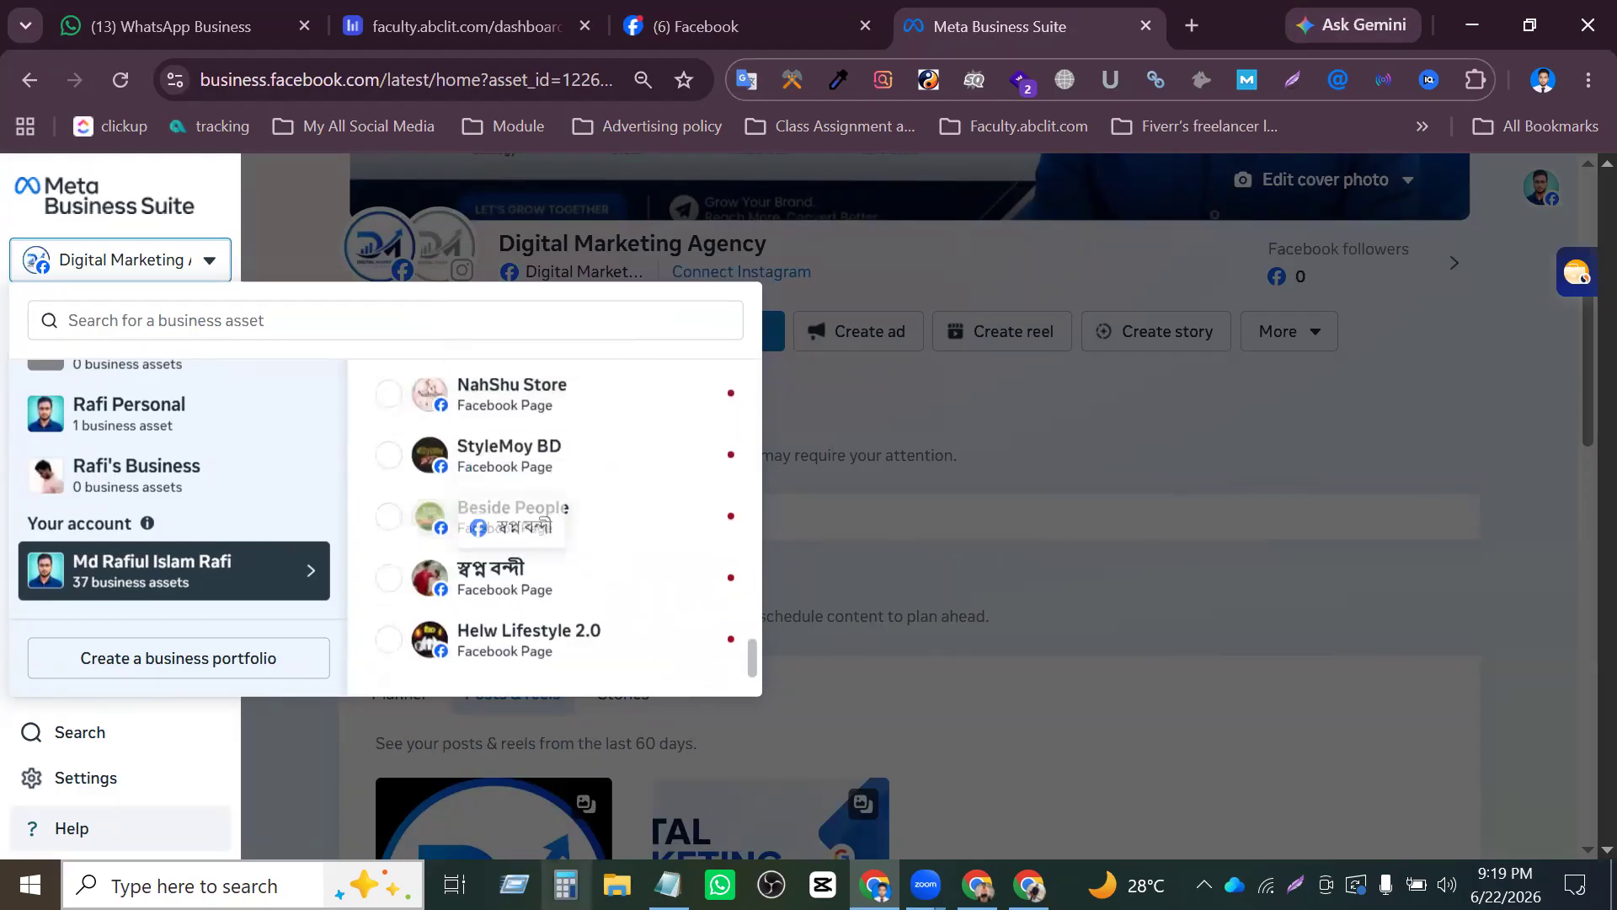
pyautogui.scroll(5, 606, 549)
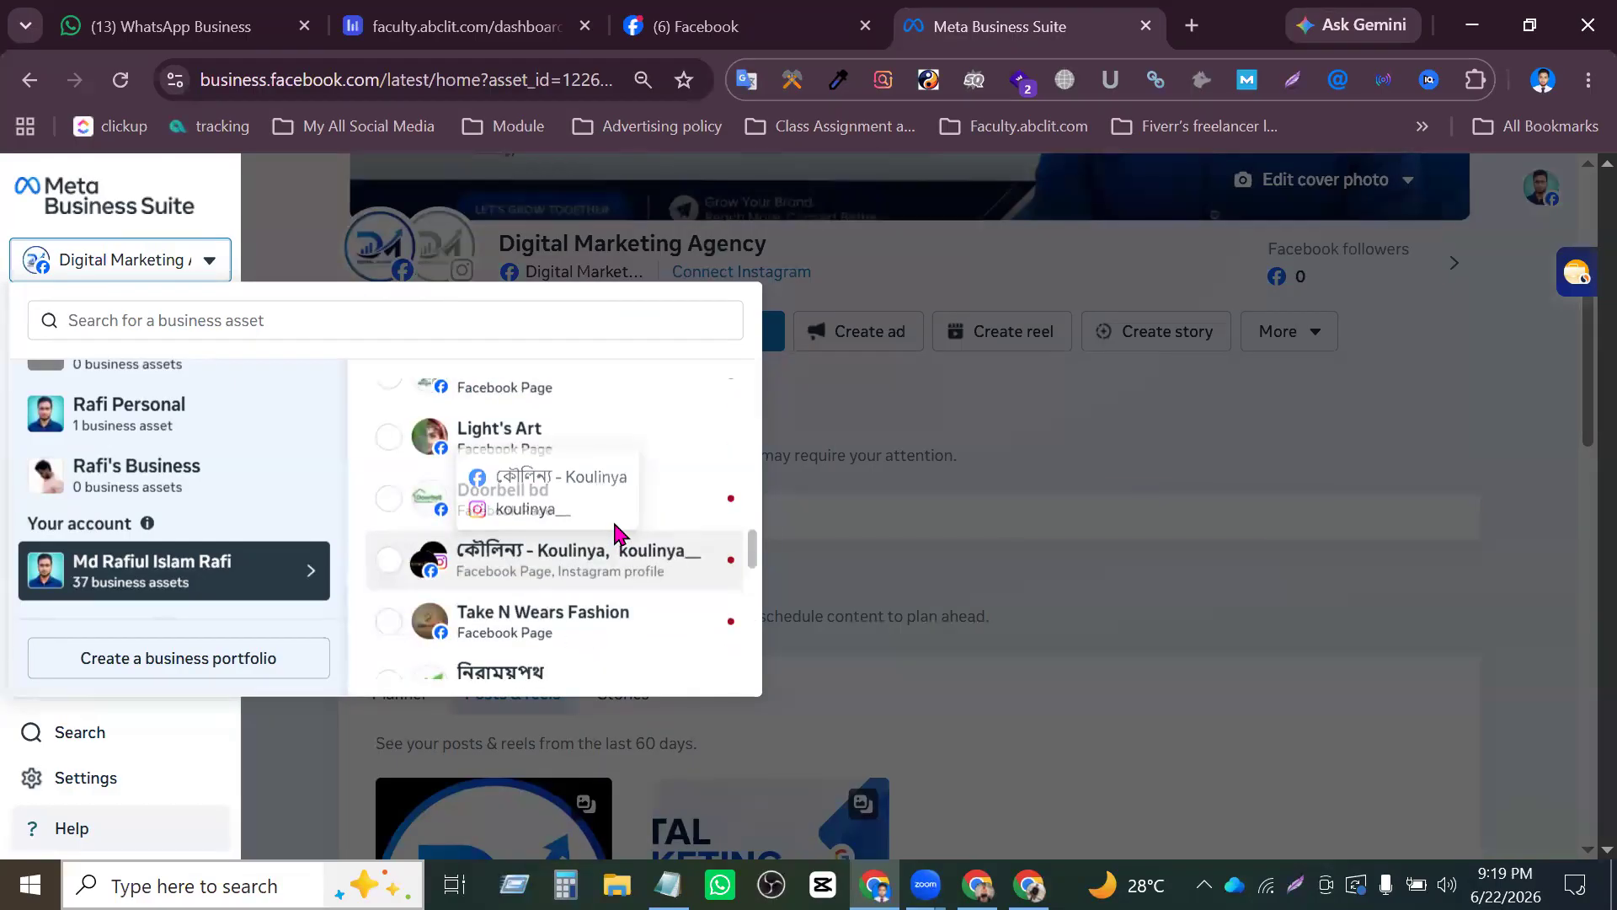
pyautogui.scroll(3, 640, 535)
pyautogui.scroll(6, 653, 529)
pyautogui.scroll(-15, 657, 514)
pyautogui.click(1099, 421)
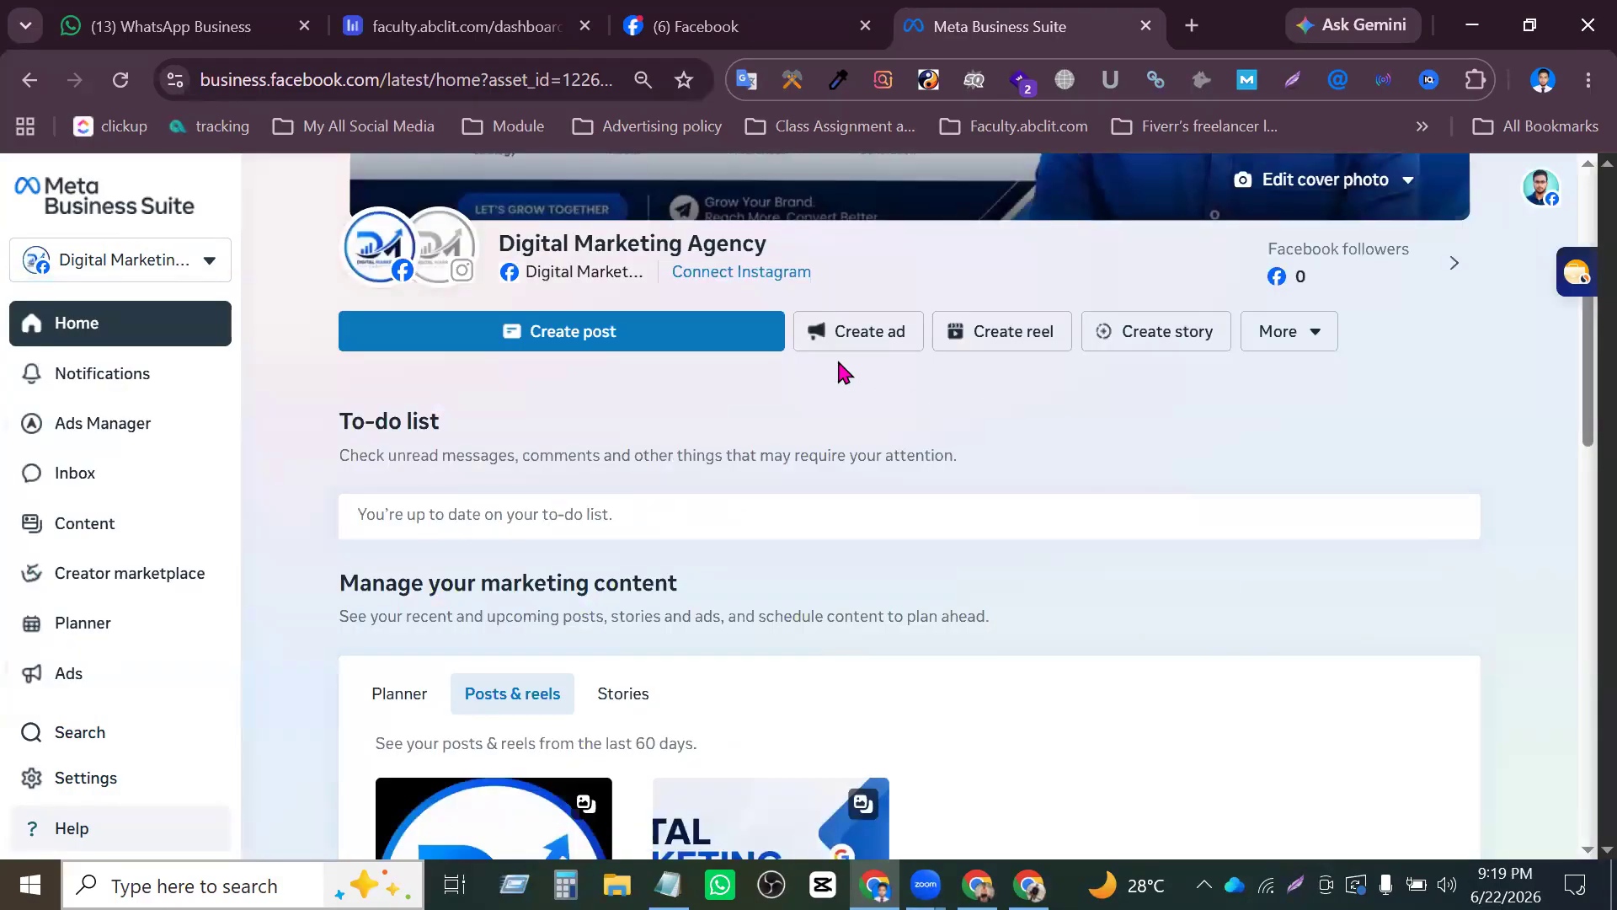
# - Compare the Digital Marketing Agency Page on Facebook with its home overview in Meta Business Suite
pyautogui.click(756, 18)
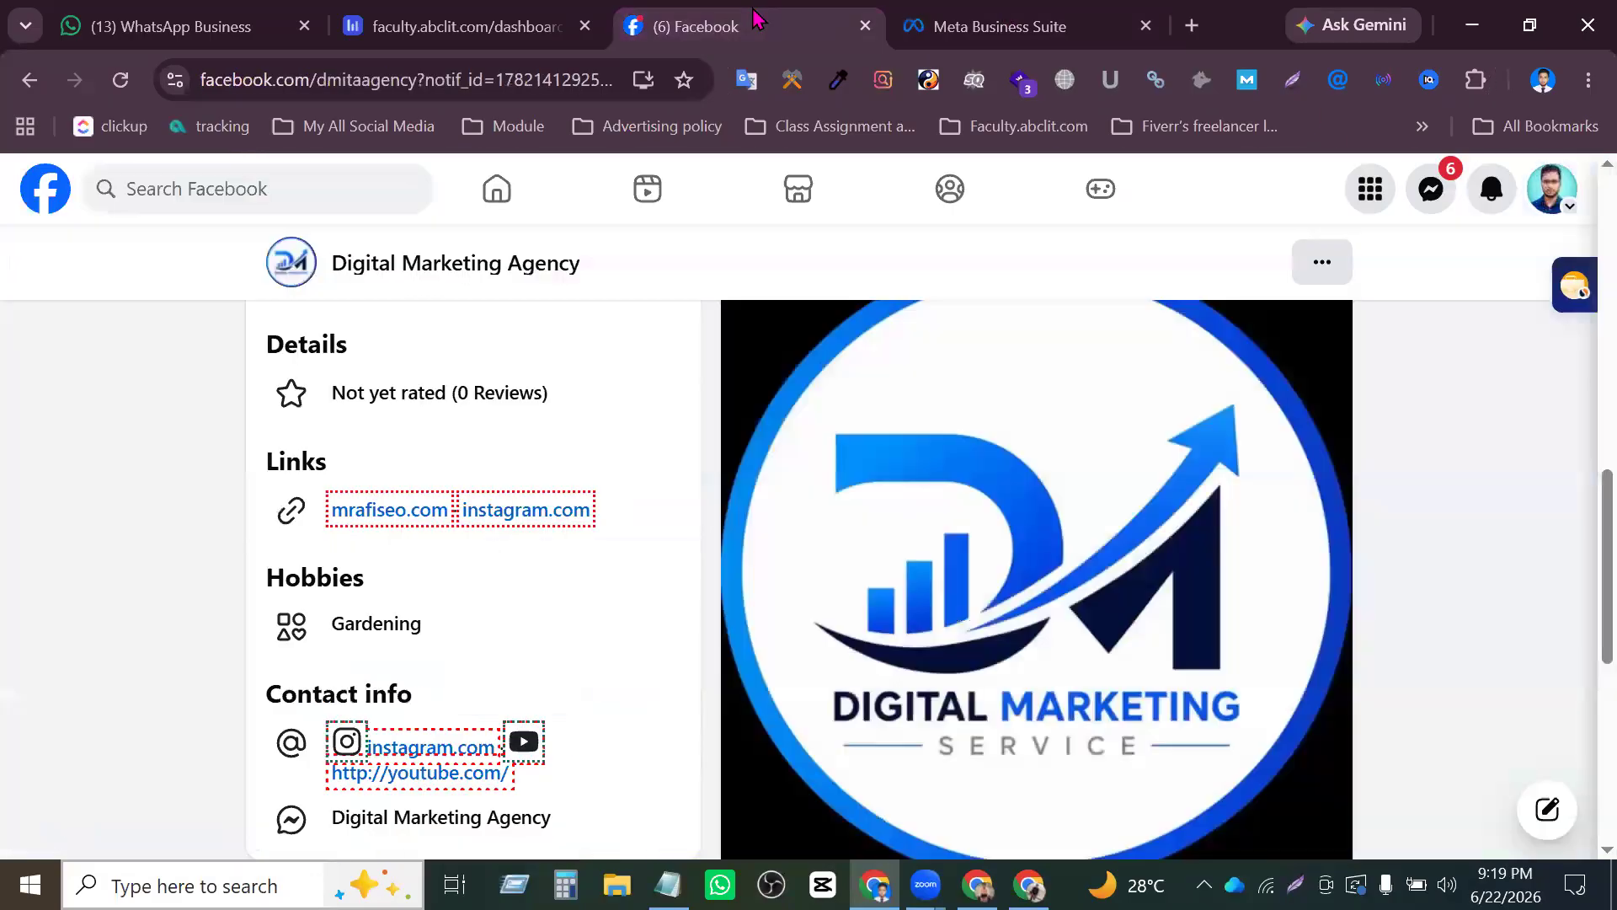
pyautogui.scroll(-4, 843, 362)
pyautogui.scroll(20, 884, 354)
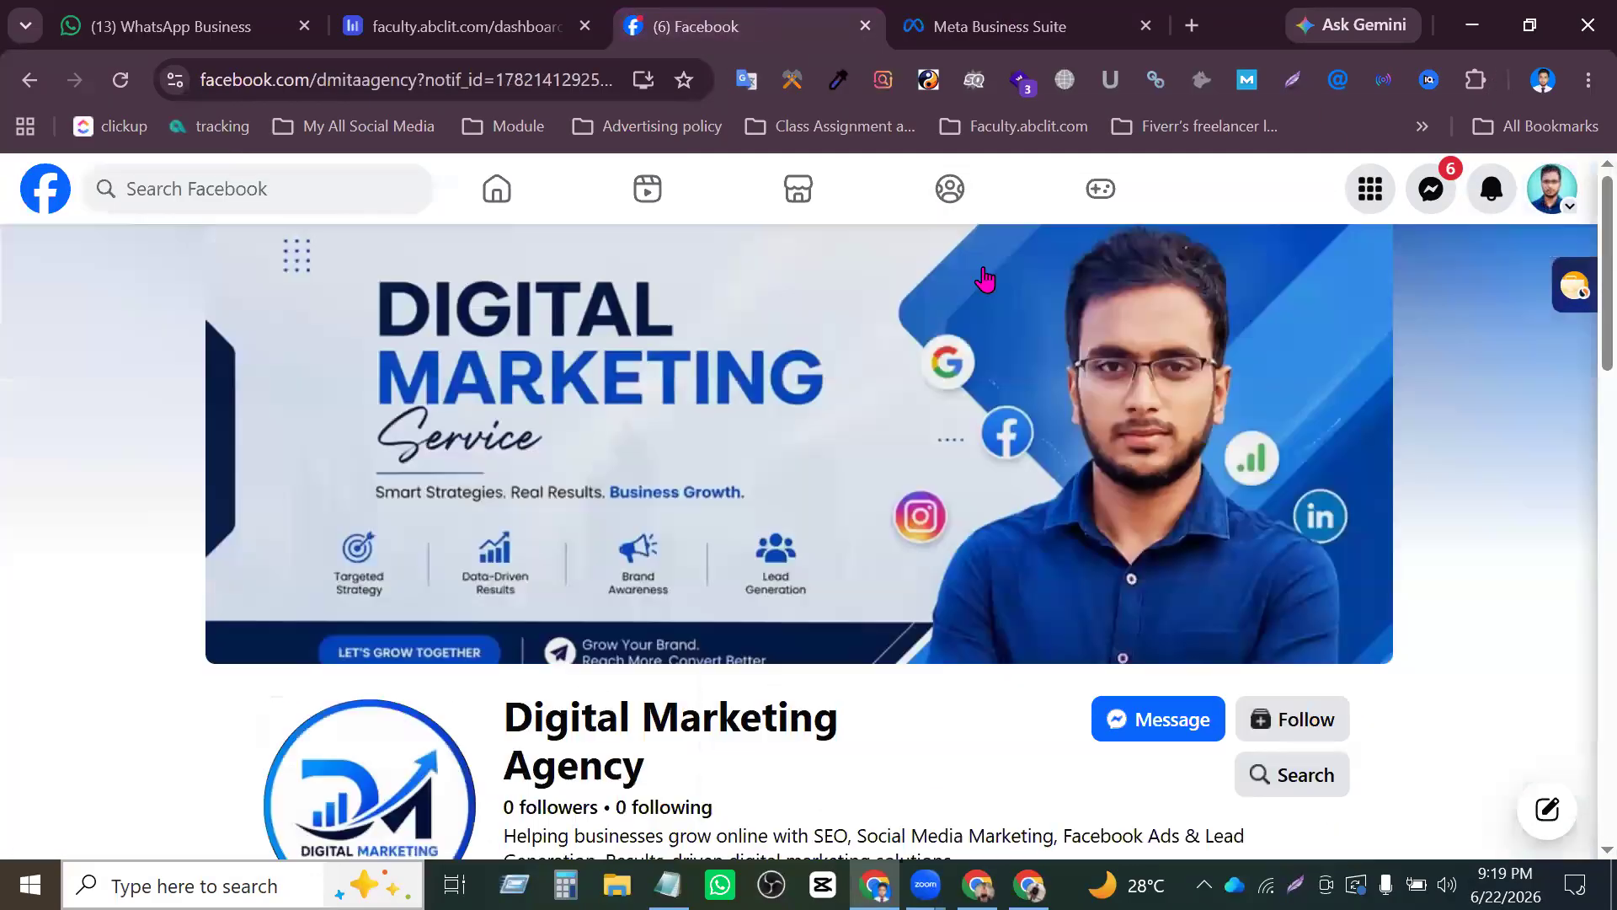
pyautogui.click(1000, 32)
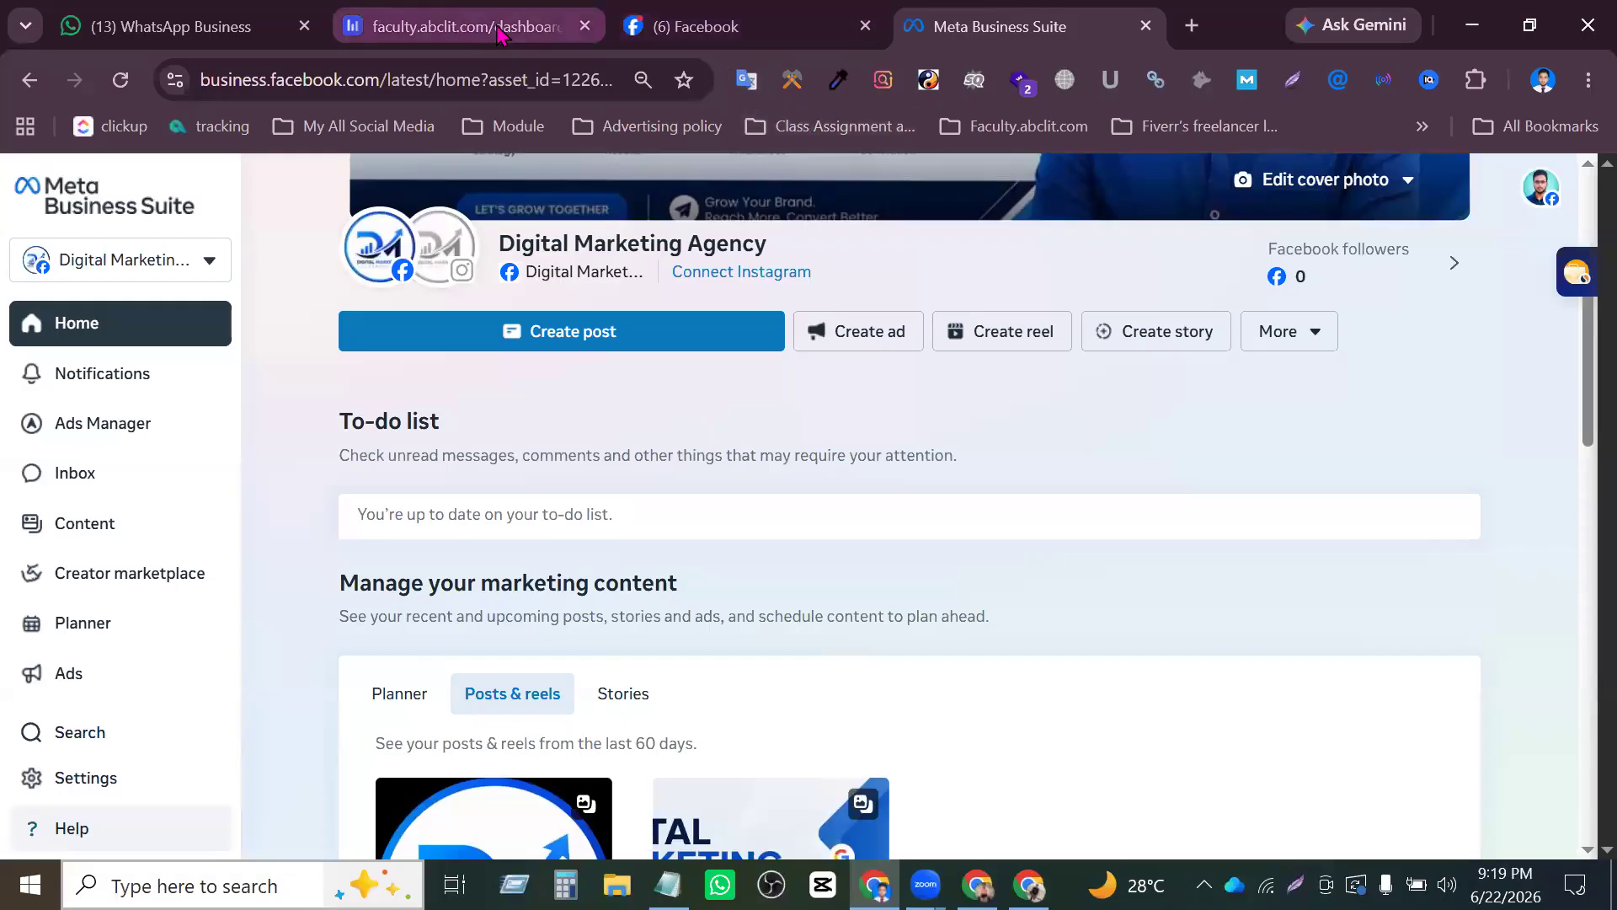
pyautogui.scroll(4, 1137, 475)
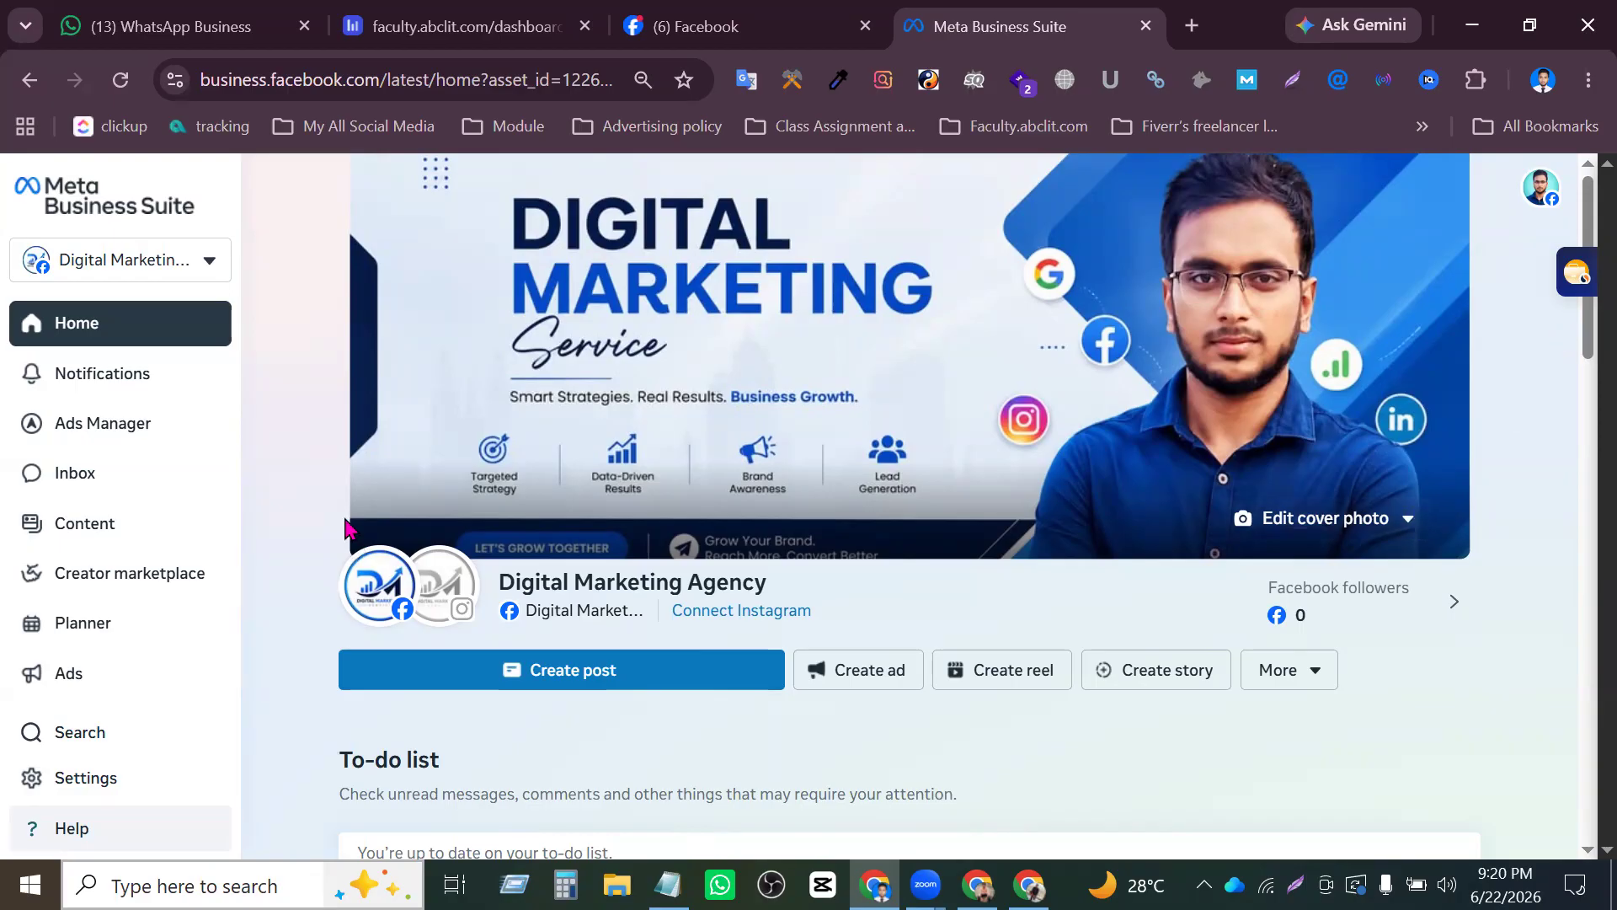
pyautogui.scroll(-15, 387, 522)
pyautogui.scroll(13, 1120, 501)
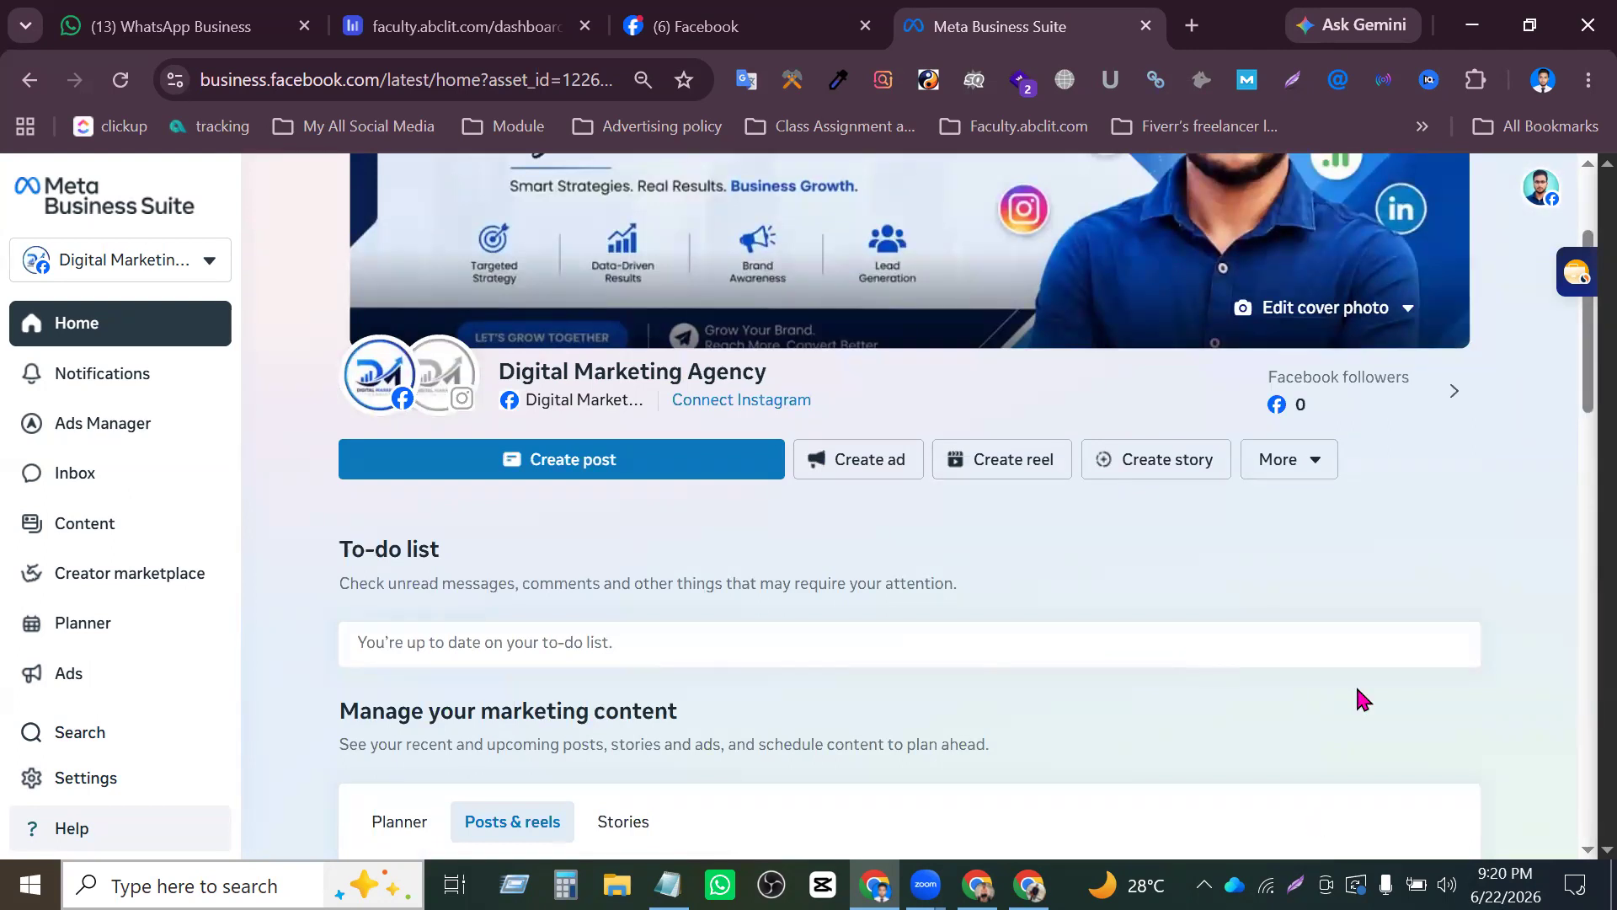
pyautogui.scroll(-5, 885, 594)
pyautogui.scroll(8, 1065, 531)
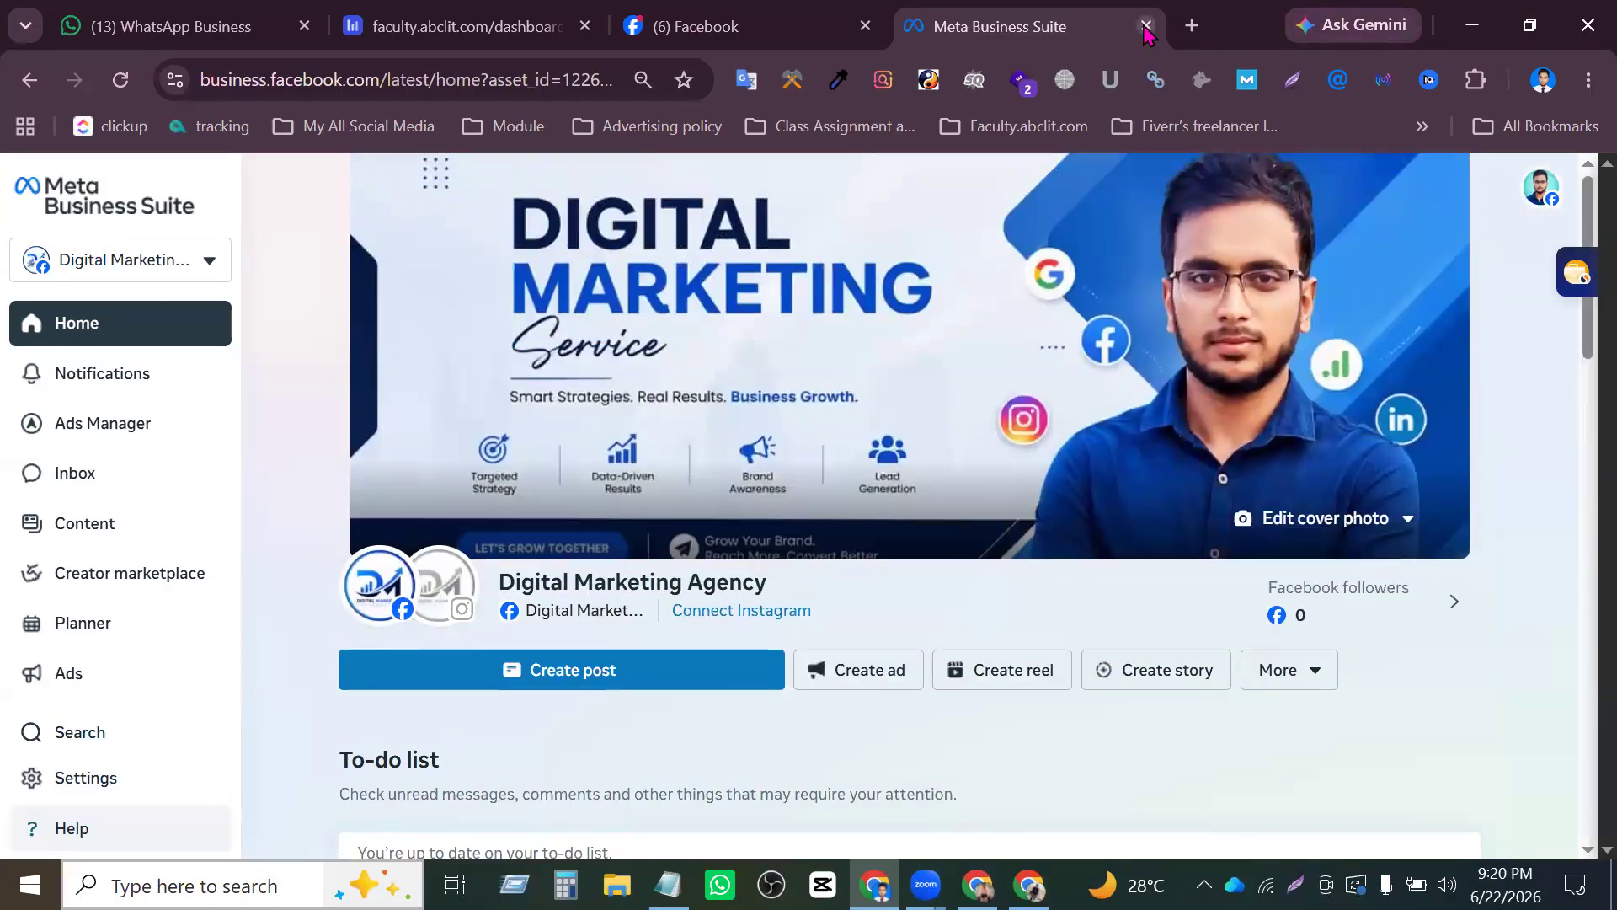
# - Open a blank browser tab and close the invited account's Meta Business Suite and Facebook tabs
pyautogui.click(1191, 26)
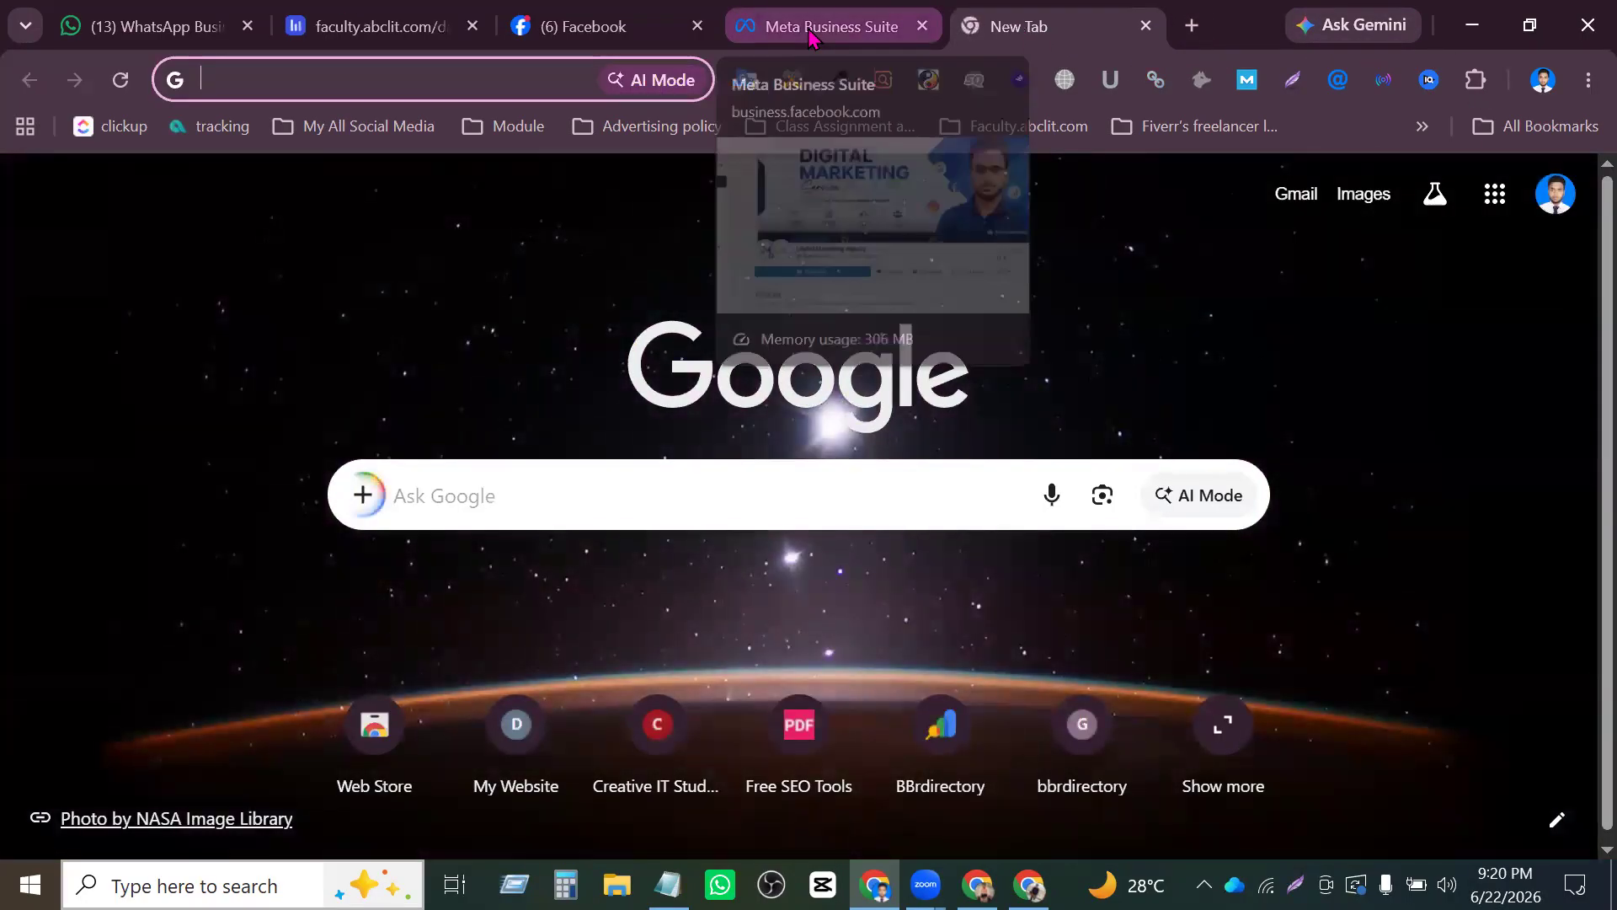
pyautogui.click(922, 25)
pyautogui.middleClick(540, 42)
pyautogui.click(333, 67)
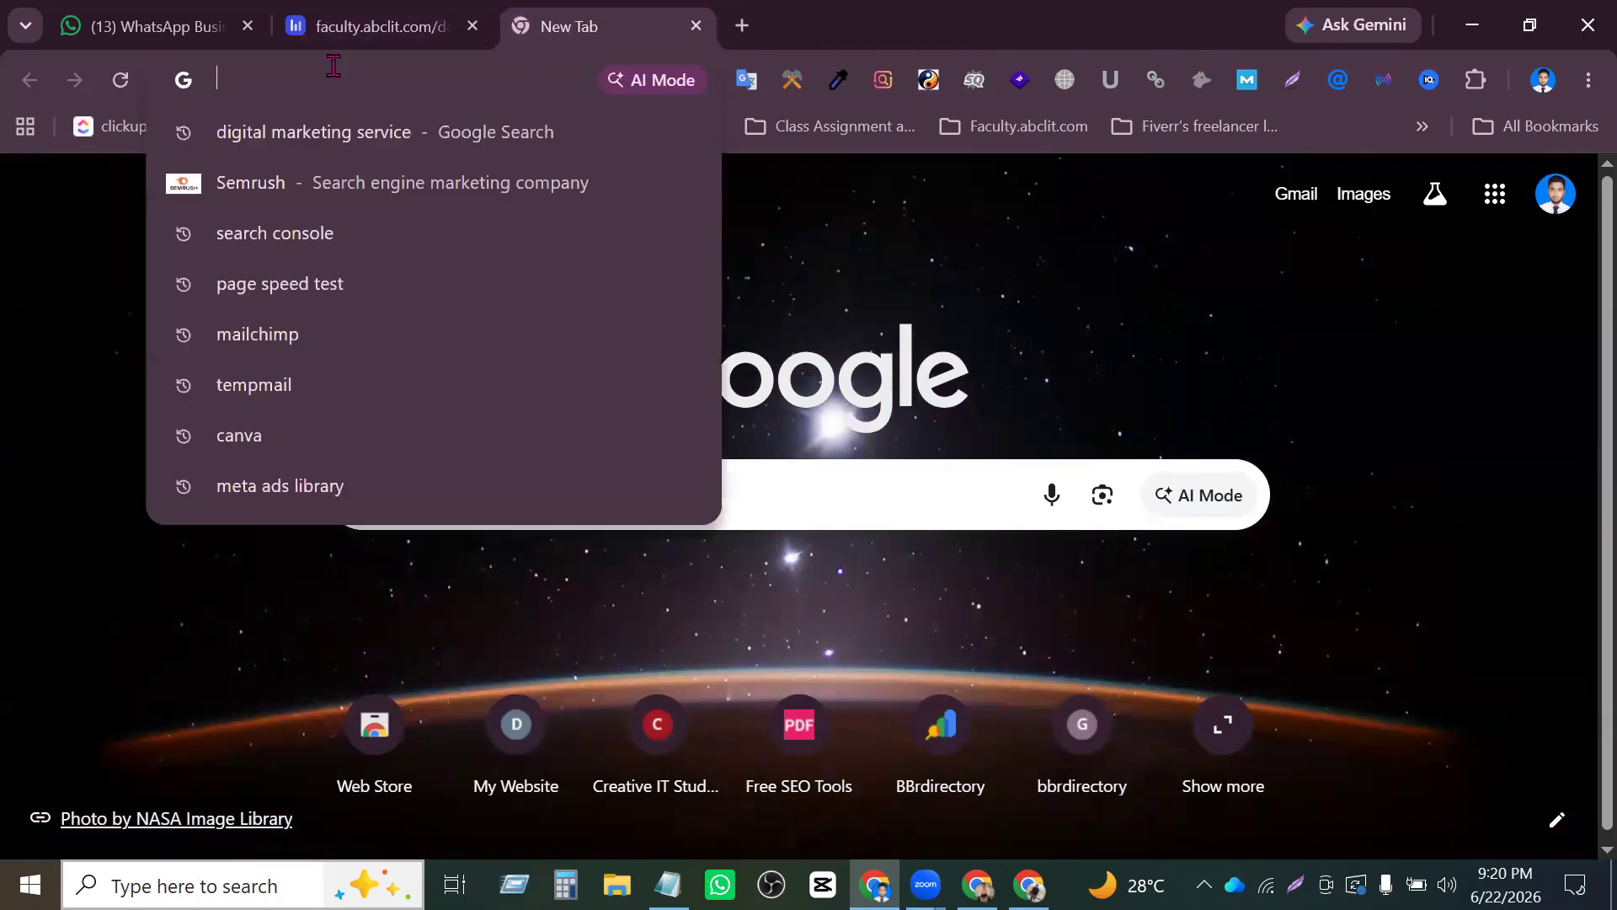
pyautogui.write('fa')
pyautogui.press('Return')
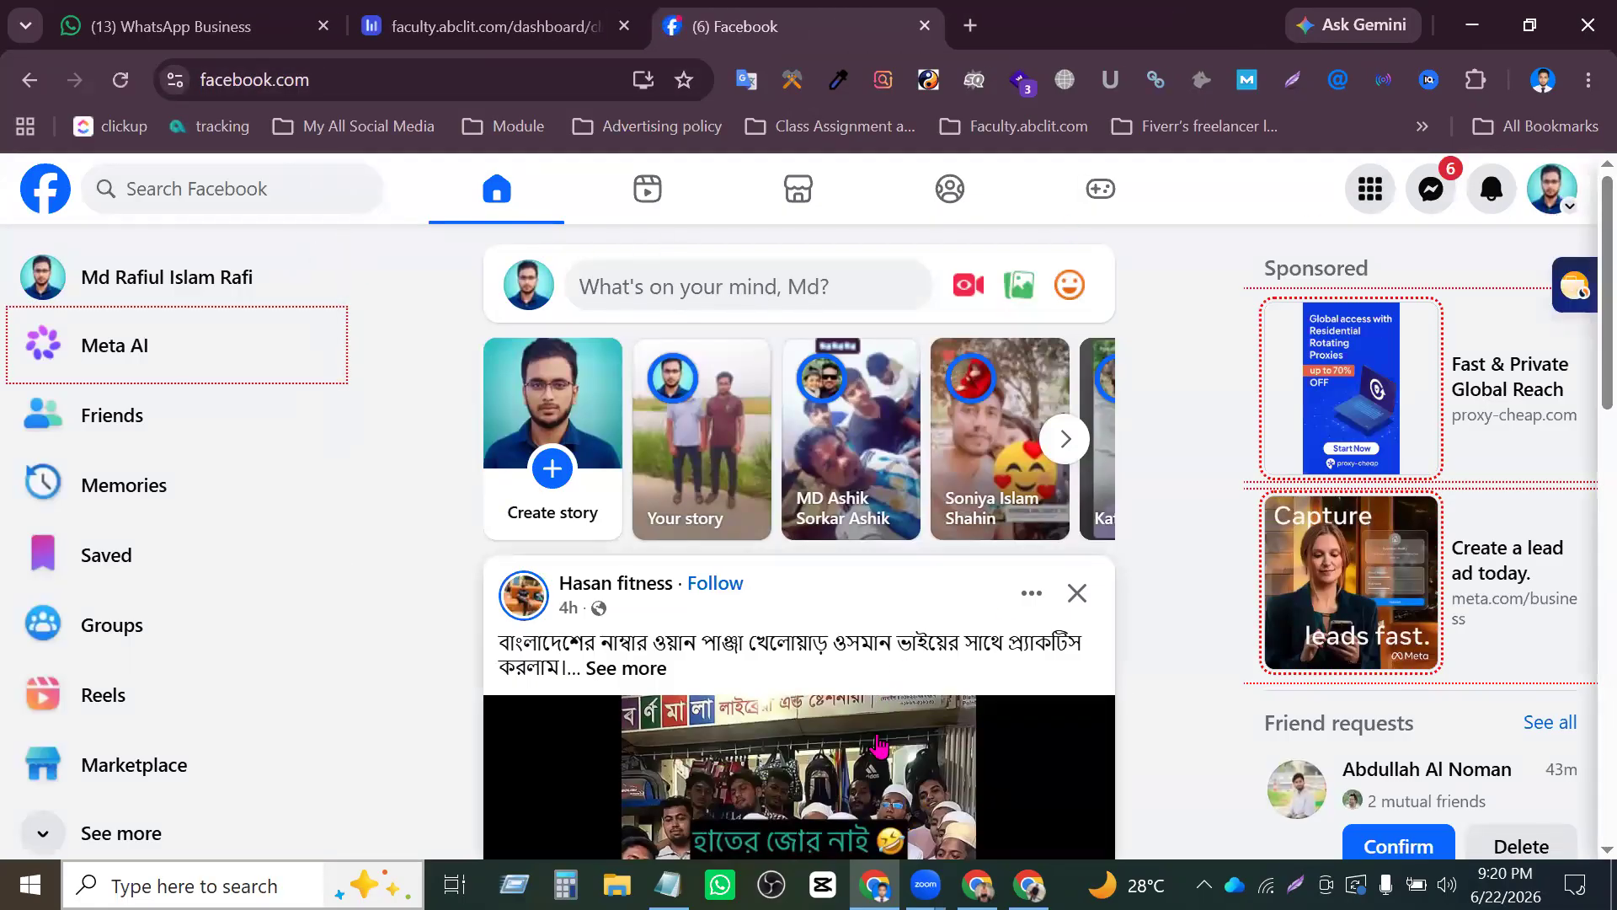
pyautogui.middleClick(812, 29)
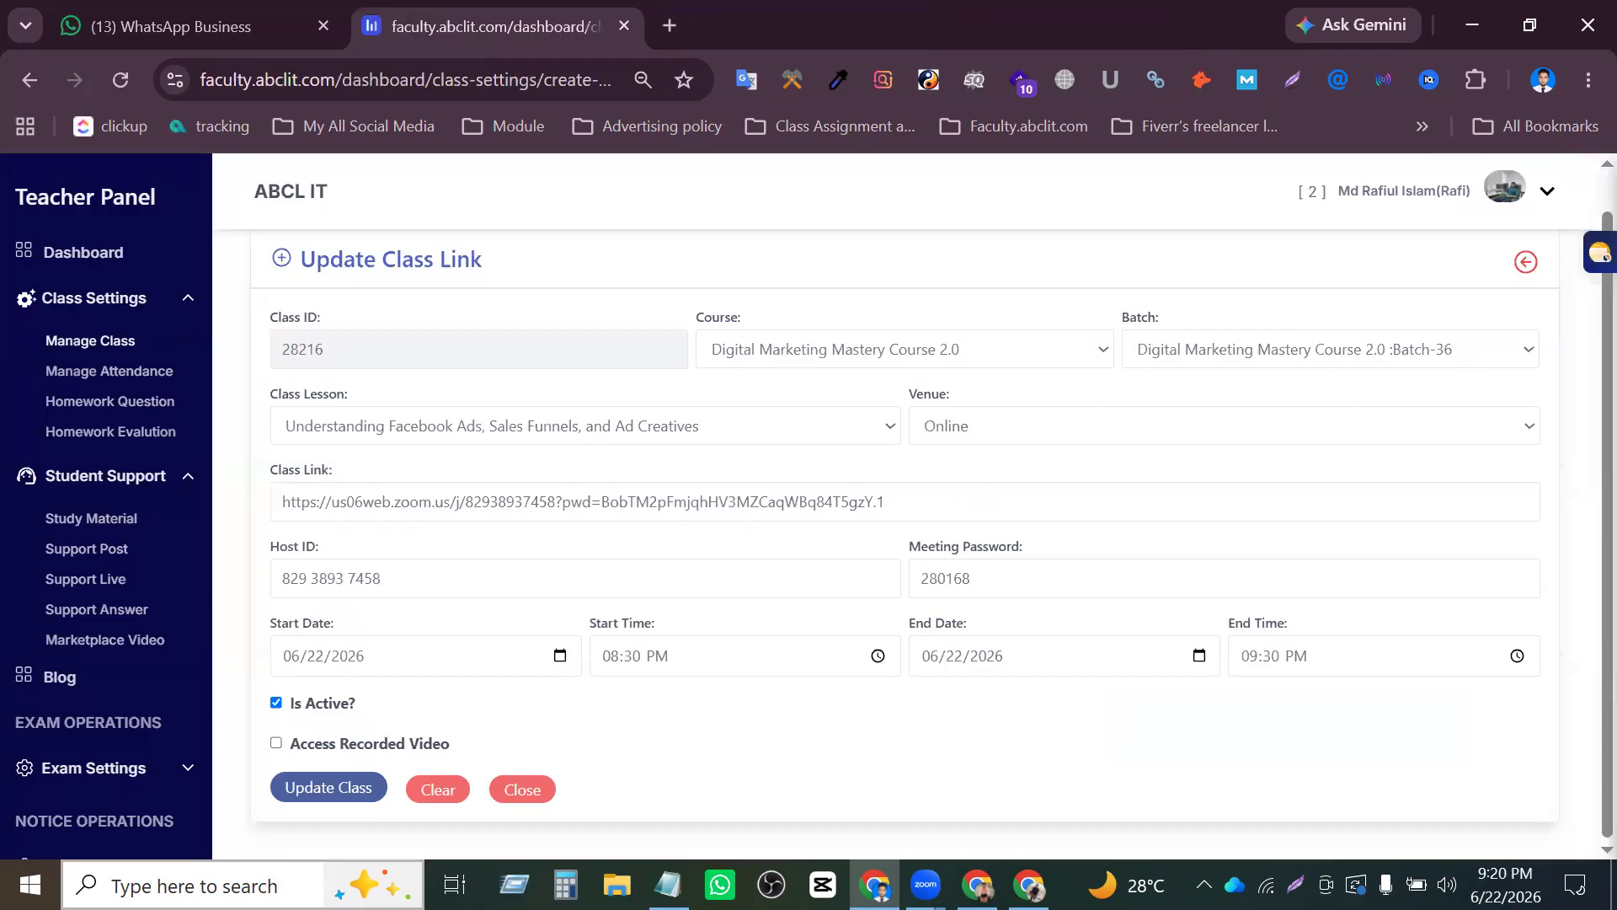
# - Switch to the Page owner's browser window and replace its open Facebook tabs with one fresh facebook.com tab
pyautogui.click(980, 880)
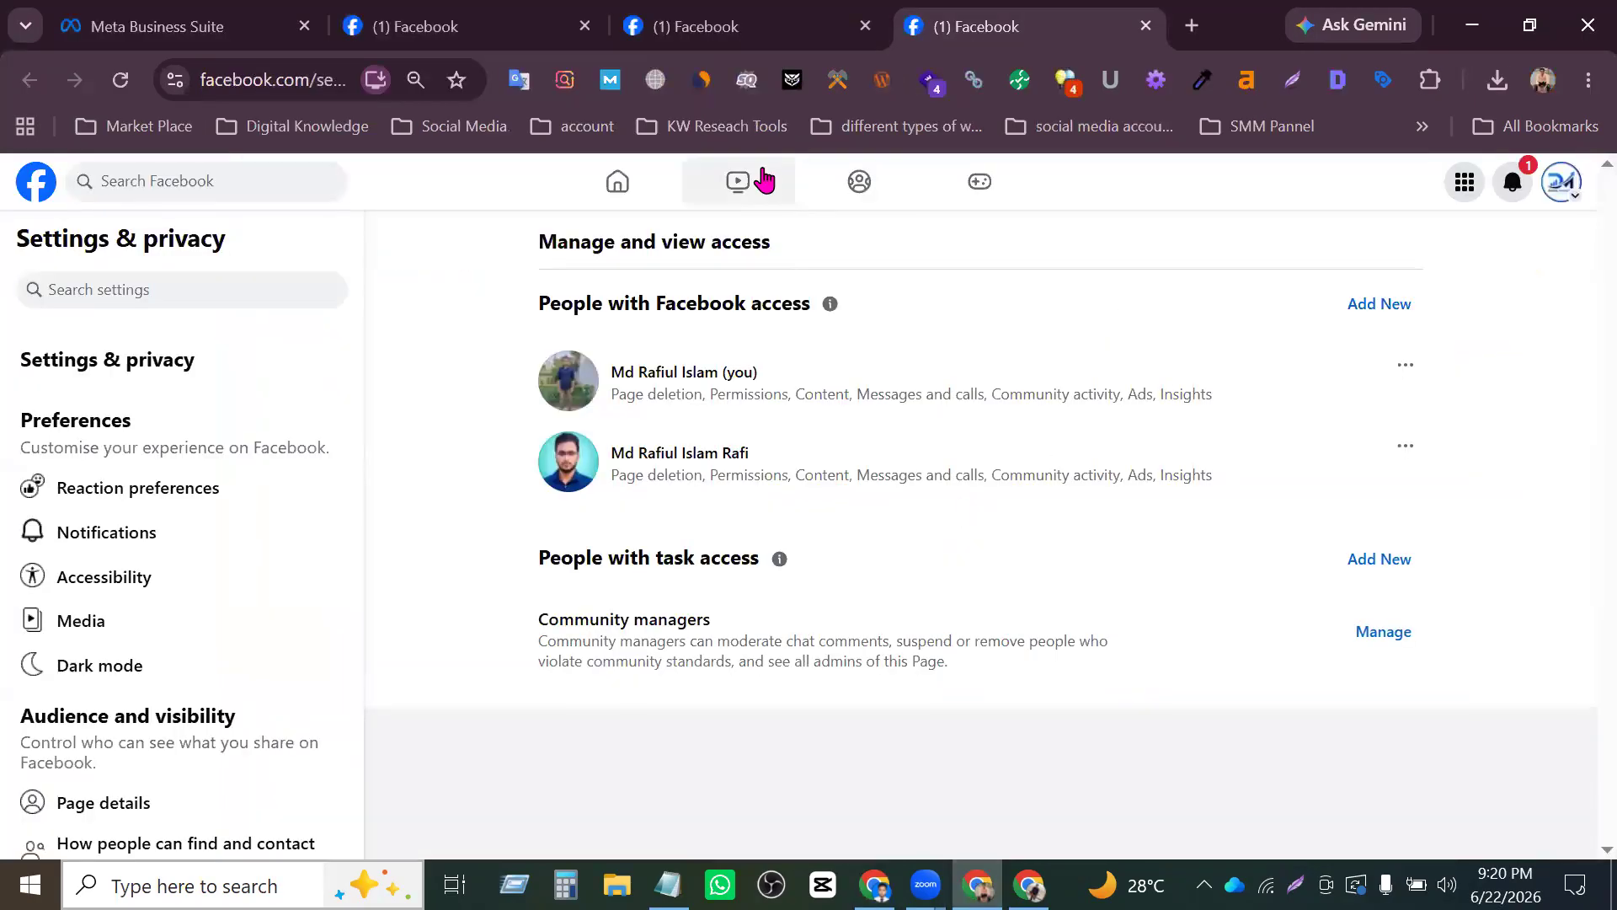
pyautogui.middleClick(959, 5)
pyautogui.middleClick(752, 21)
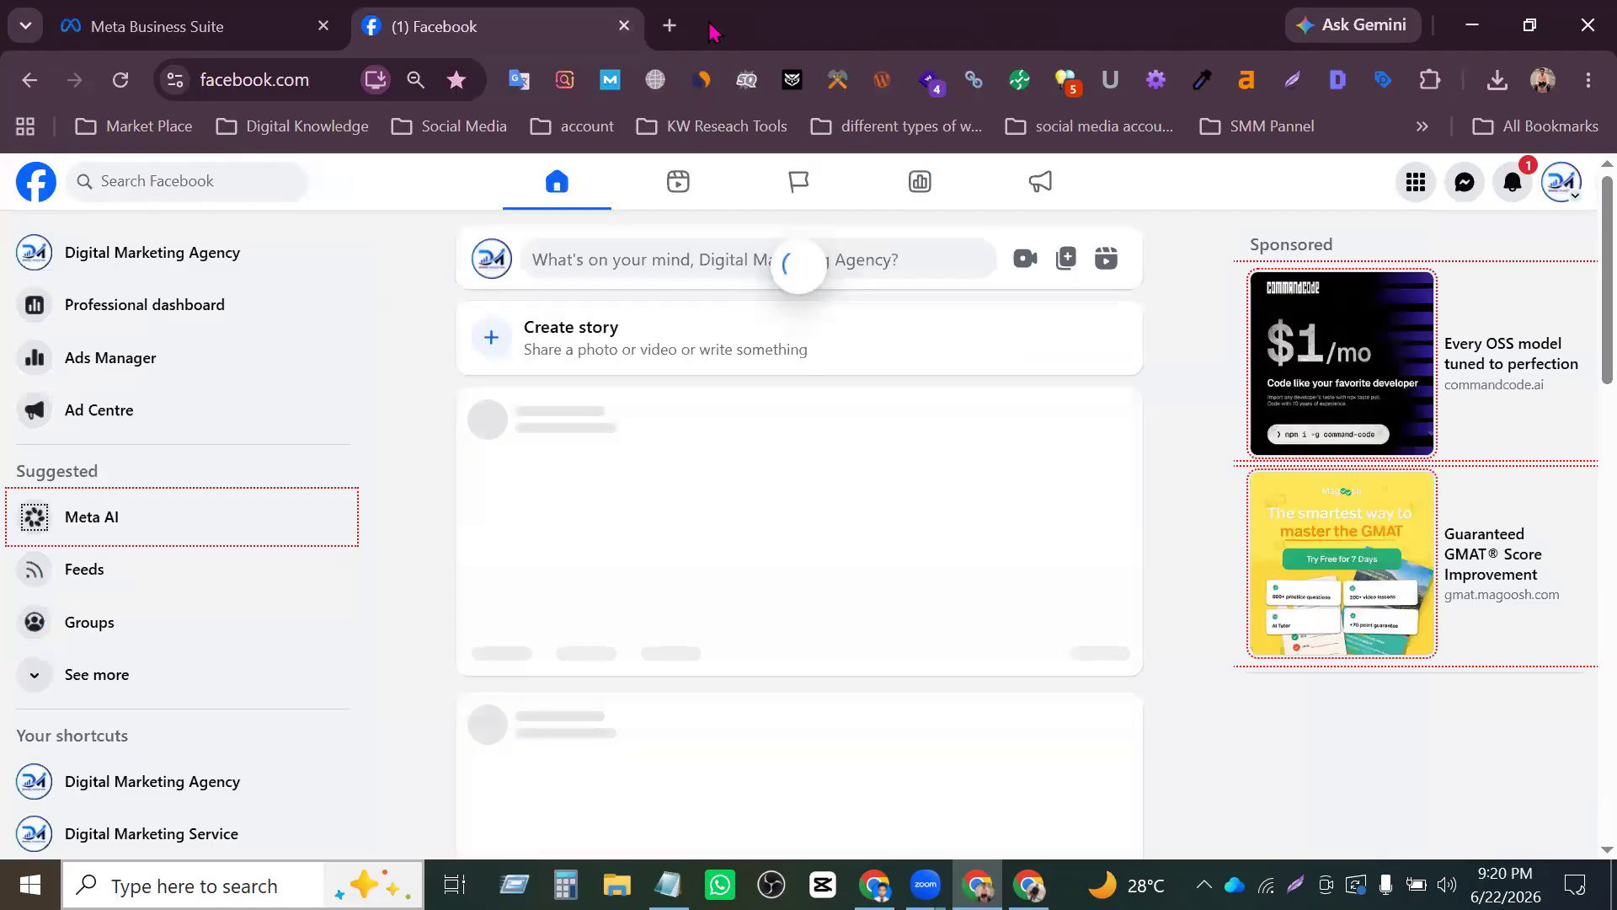
pyautogui.click(677, 32)
pyautogui.middleClick(550, 32)
pyautogui.click(239, 71)
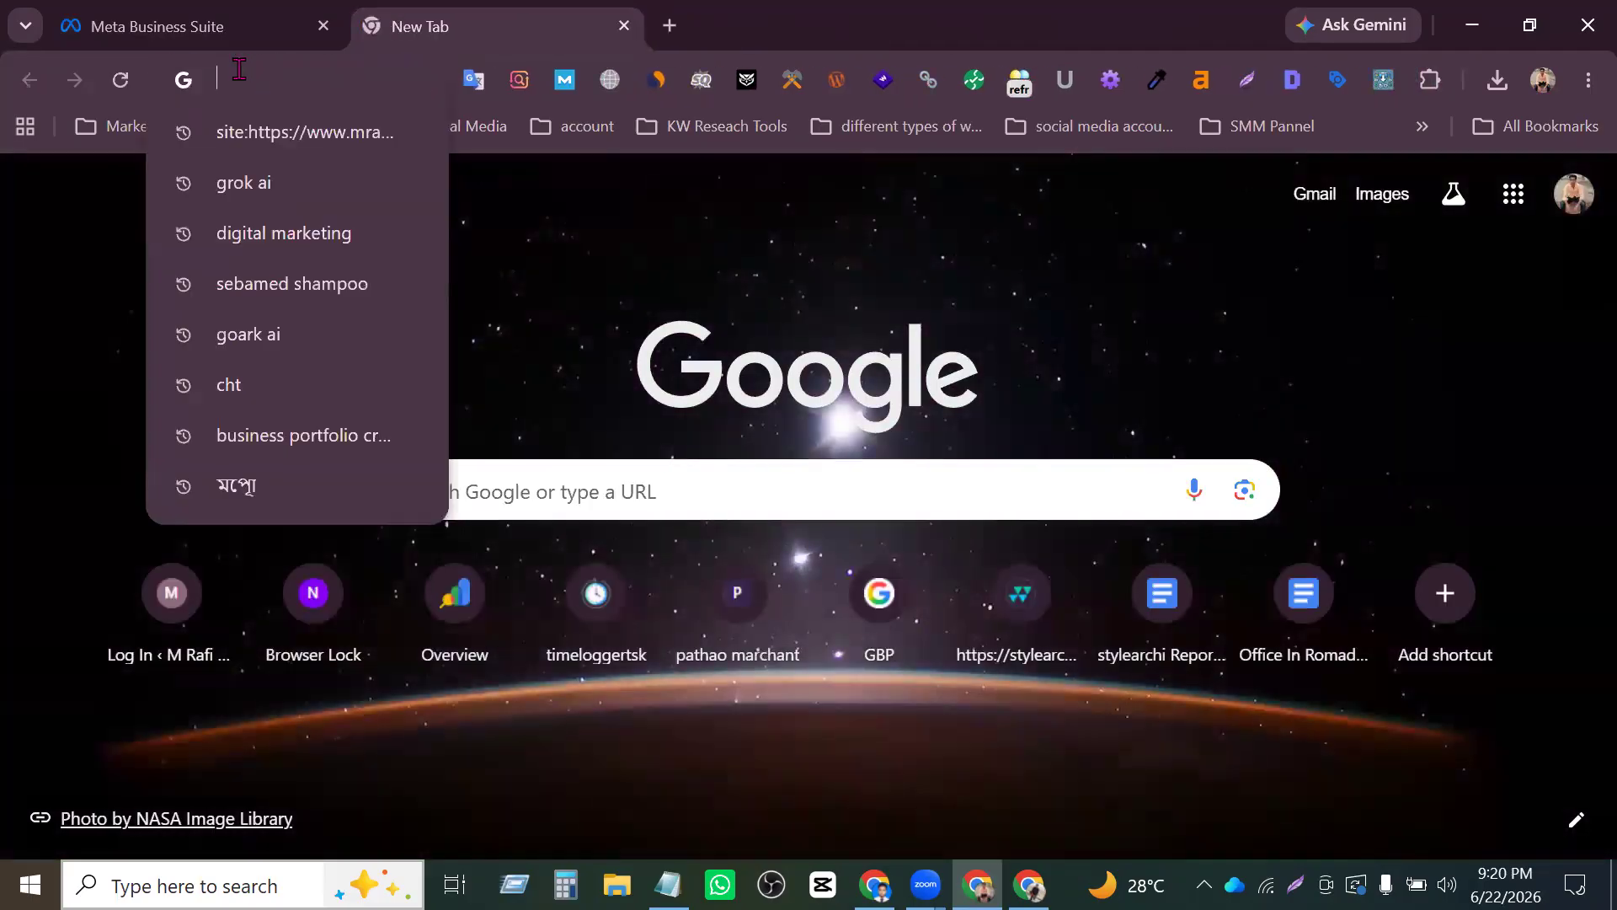
pyautogui.write('fa')
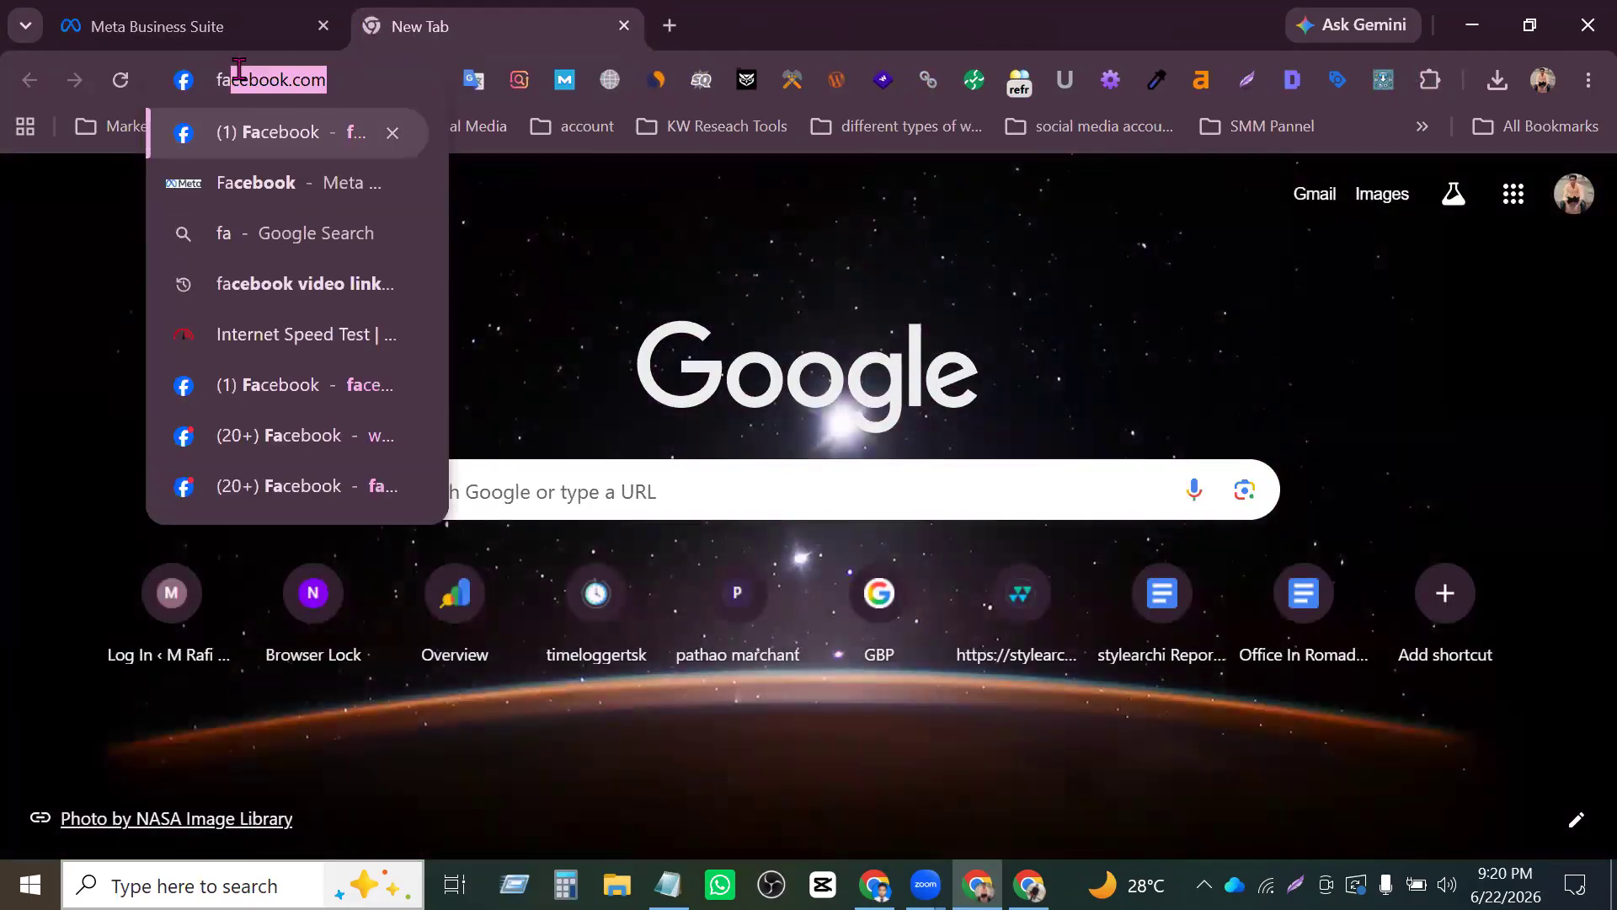
pyautogui.press('Return')
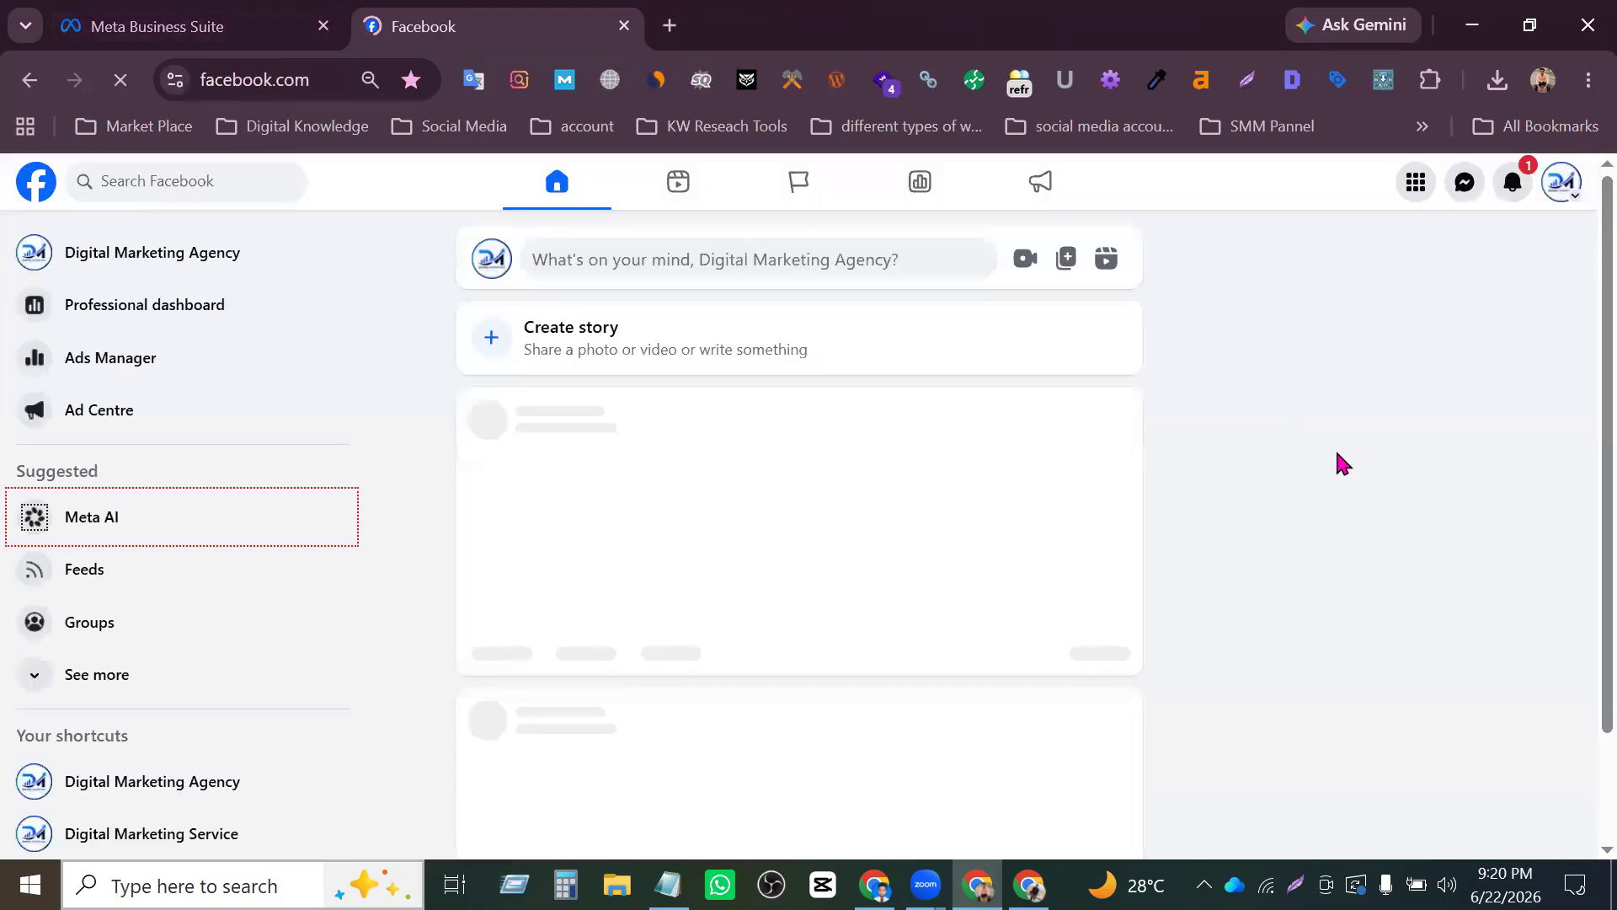
# - Open the Digital Marketing Agency Page from the Facebook home feed and review its management tools and Page content
pyautogui.click(184, 244)
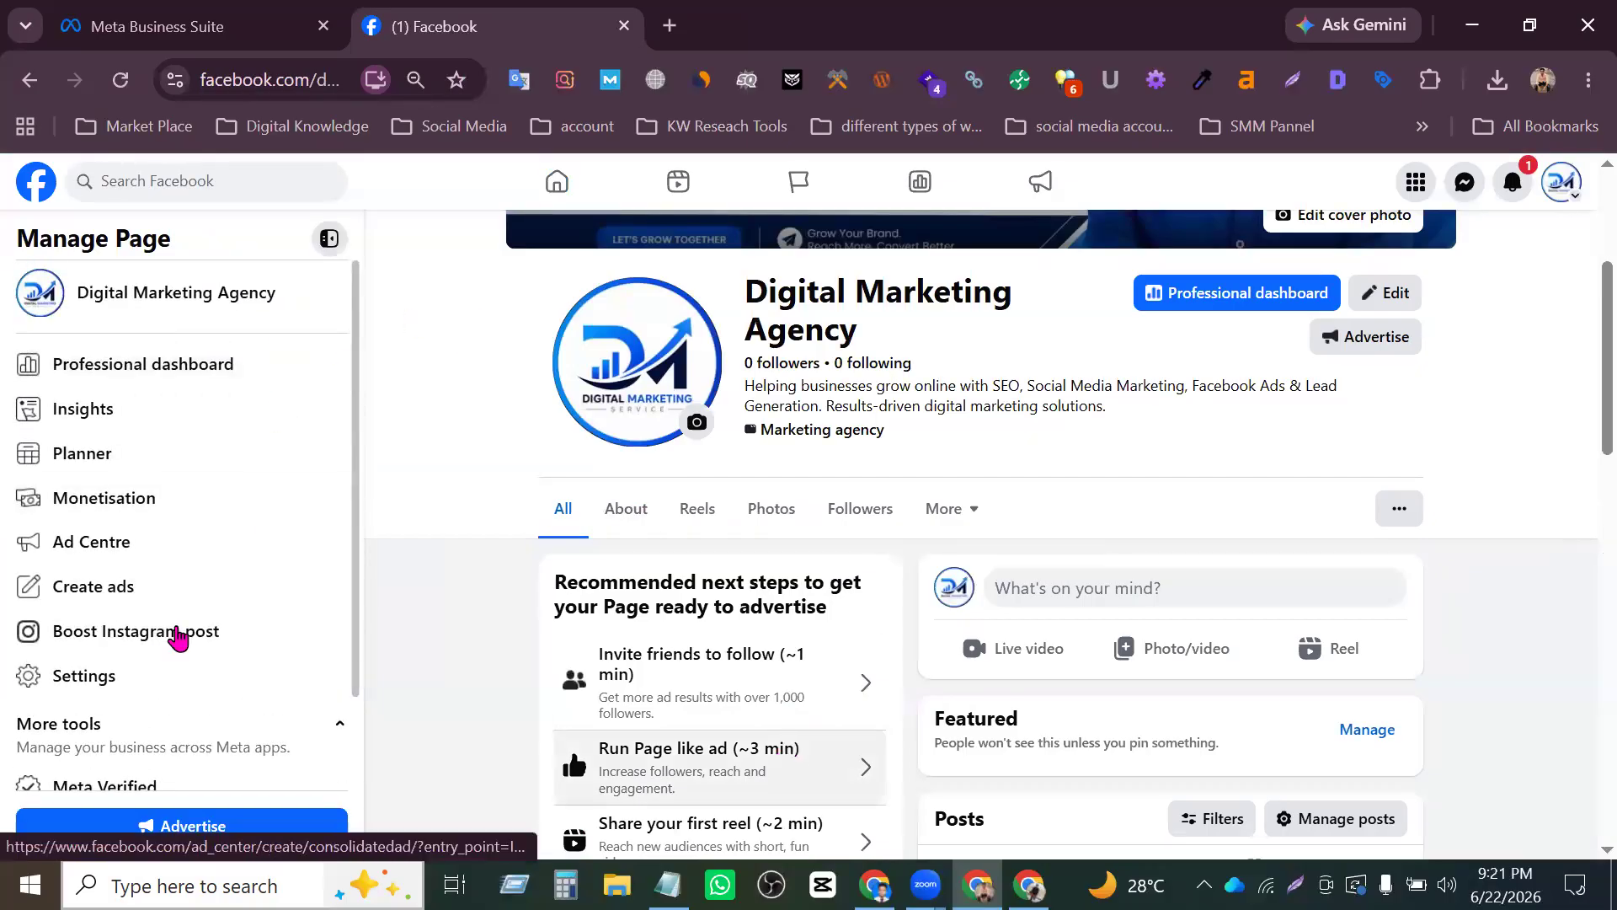
pyautogui.scroll(-1, 209, 469)
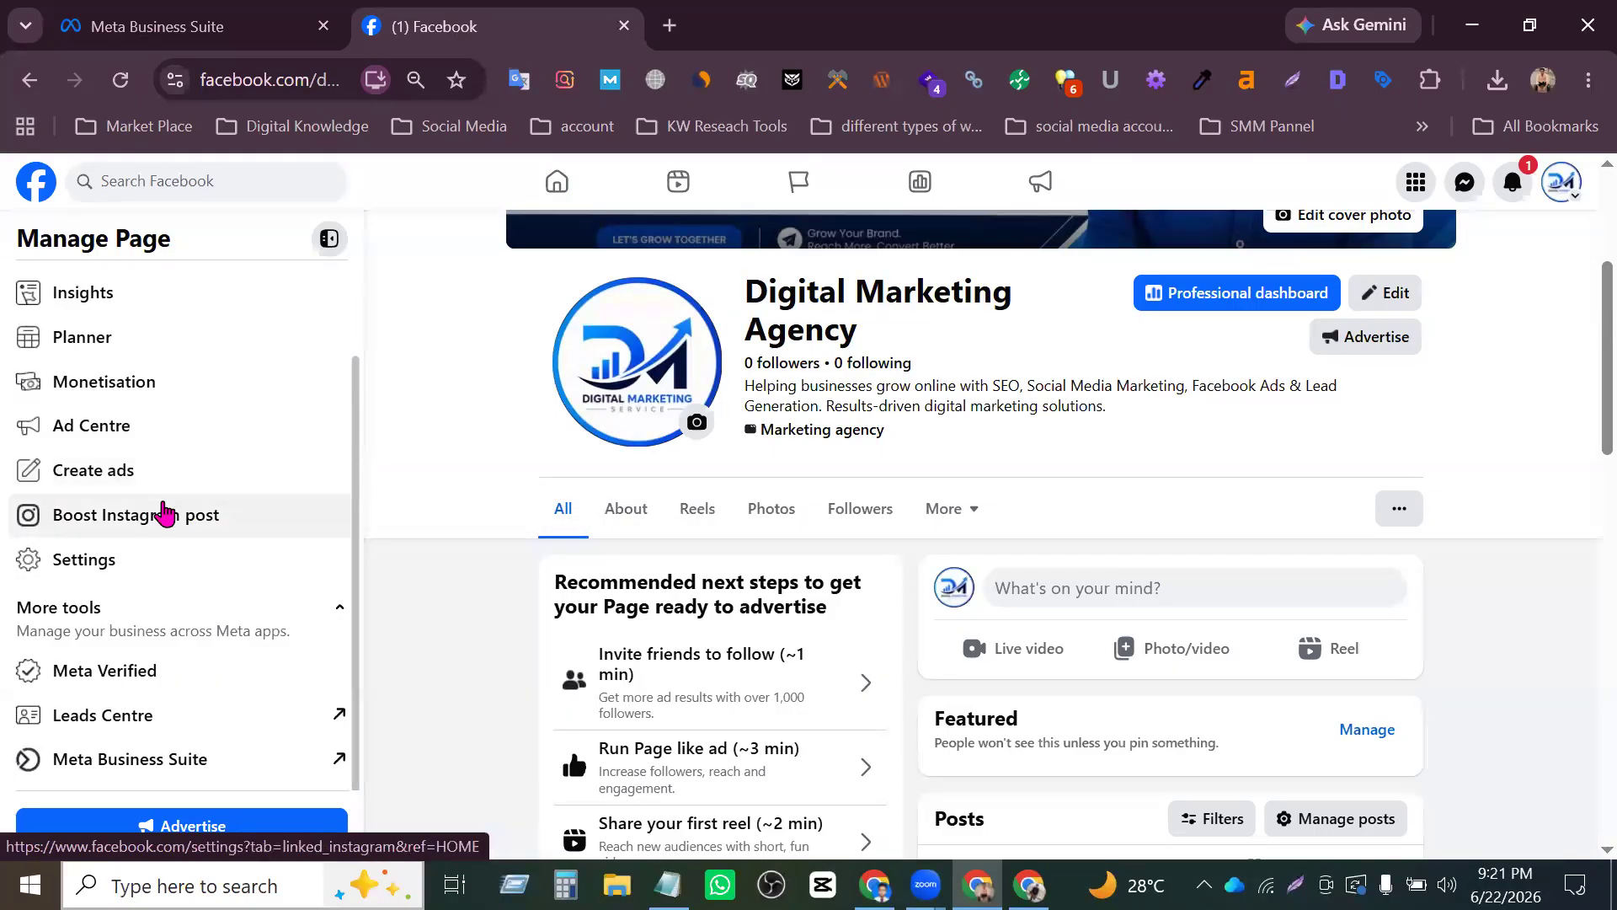
pyautogui.scroll(-2, 138, 686)
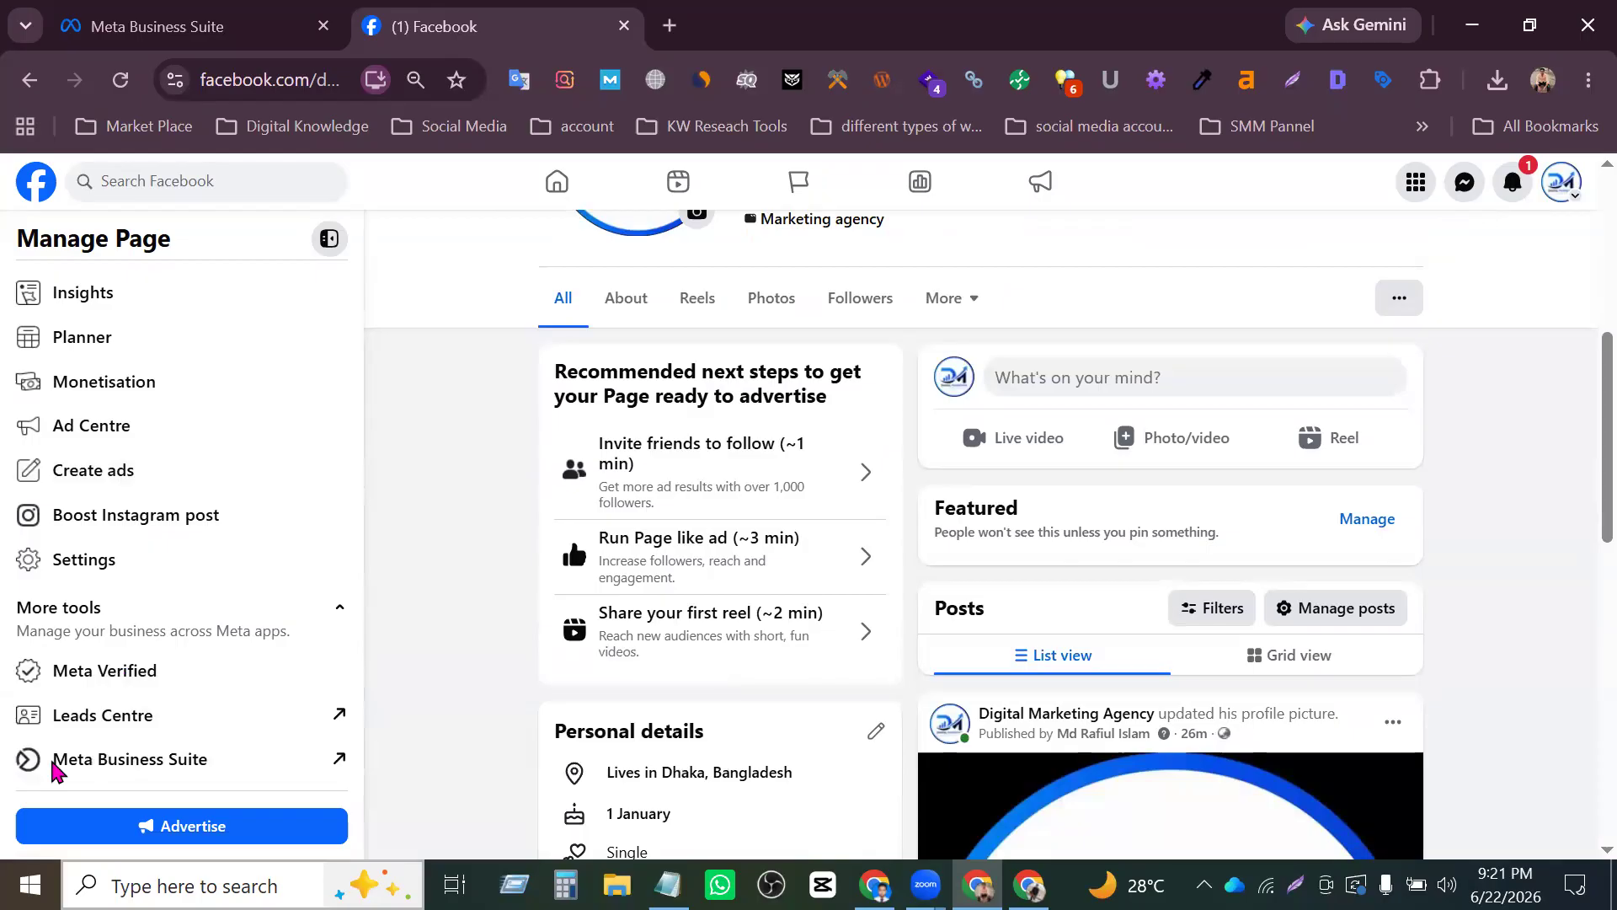
# - Open Meta Business Suite from the Page's management tools and view the Page's home overview
pyautogui.click(172, 768)
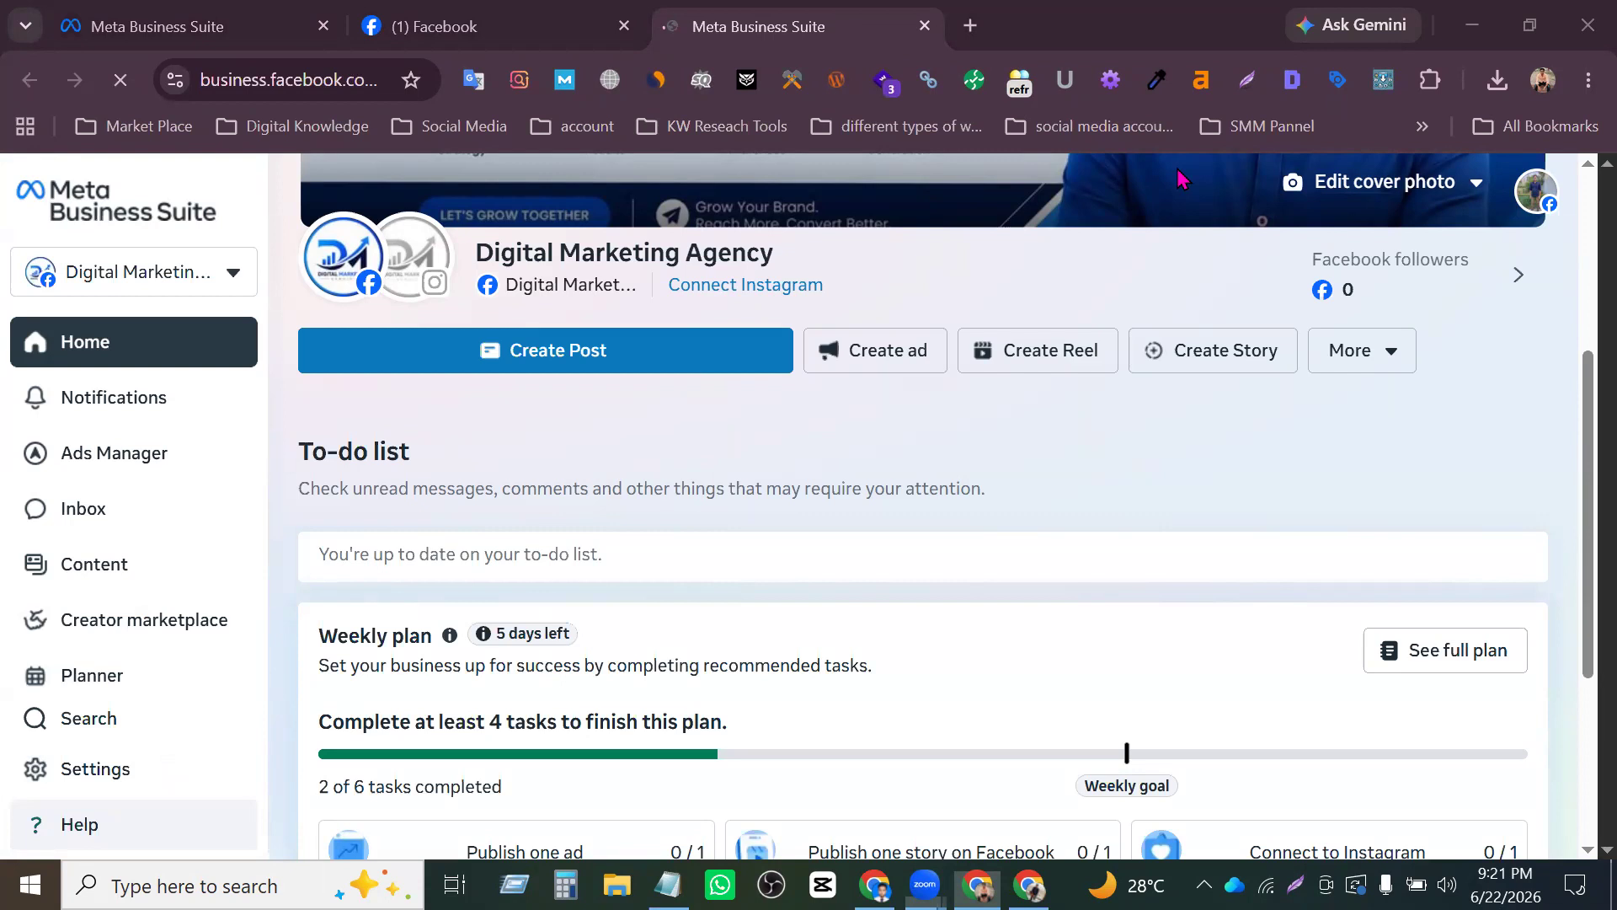
pyautogui.click(281, 688)
pyautogui.scroll(-2, 365, 632)
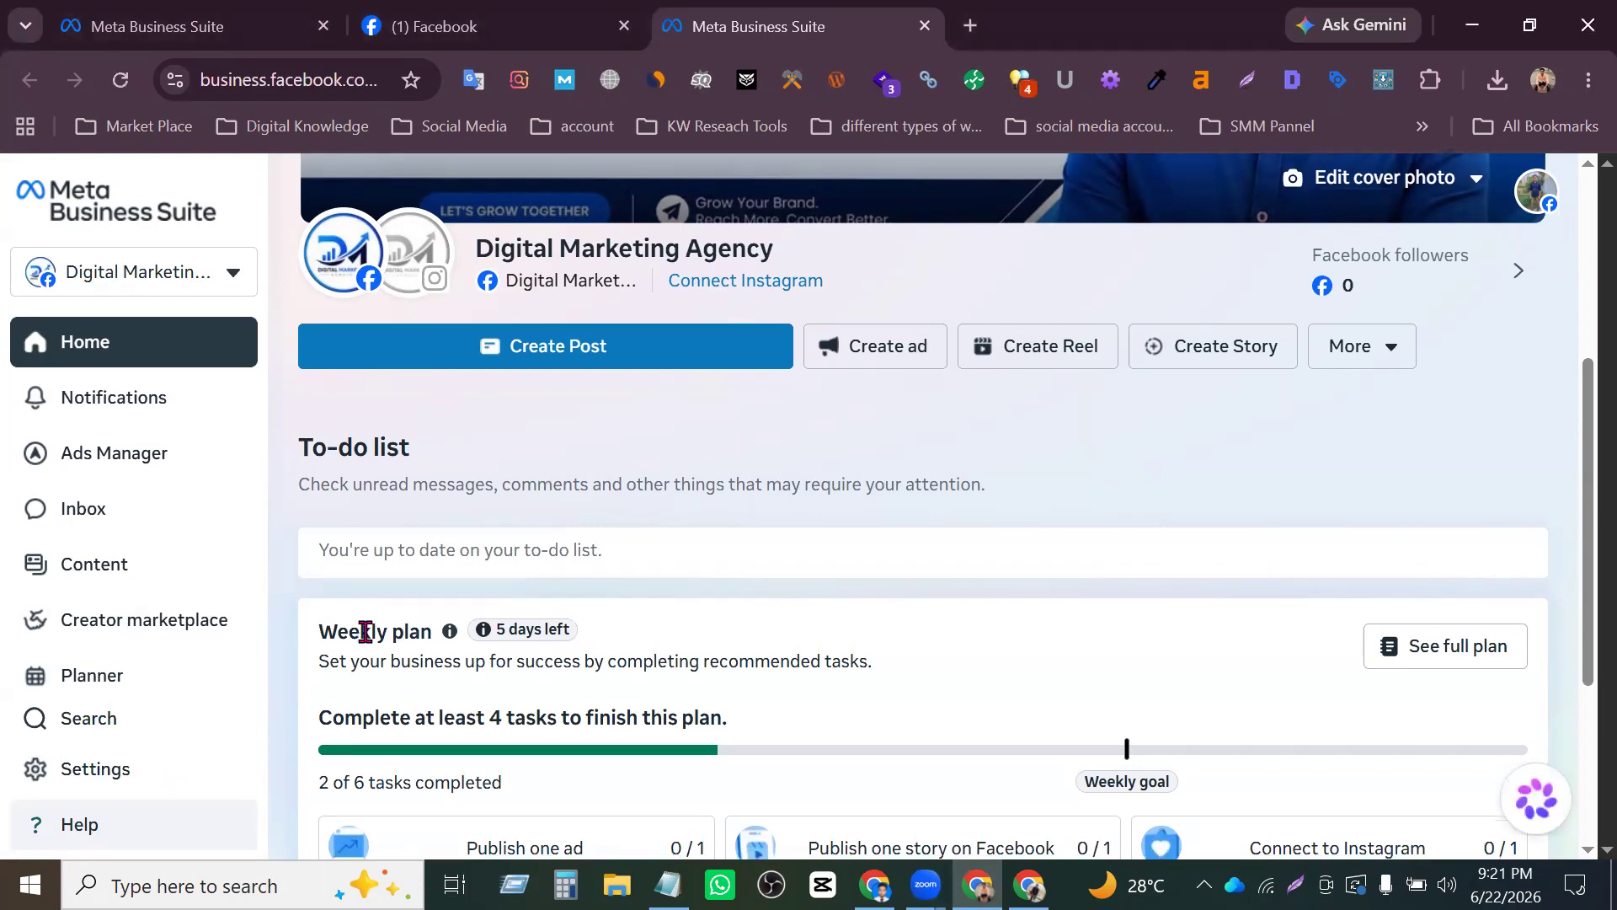
# - Open the Automations page of the Digital Marketing Agency Page's Inbox in Meta Business Suite
pyautogui.scroll(4, 438, 493)
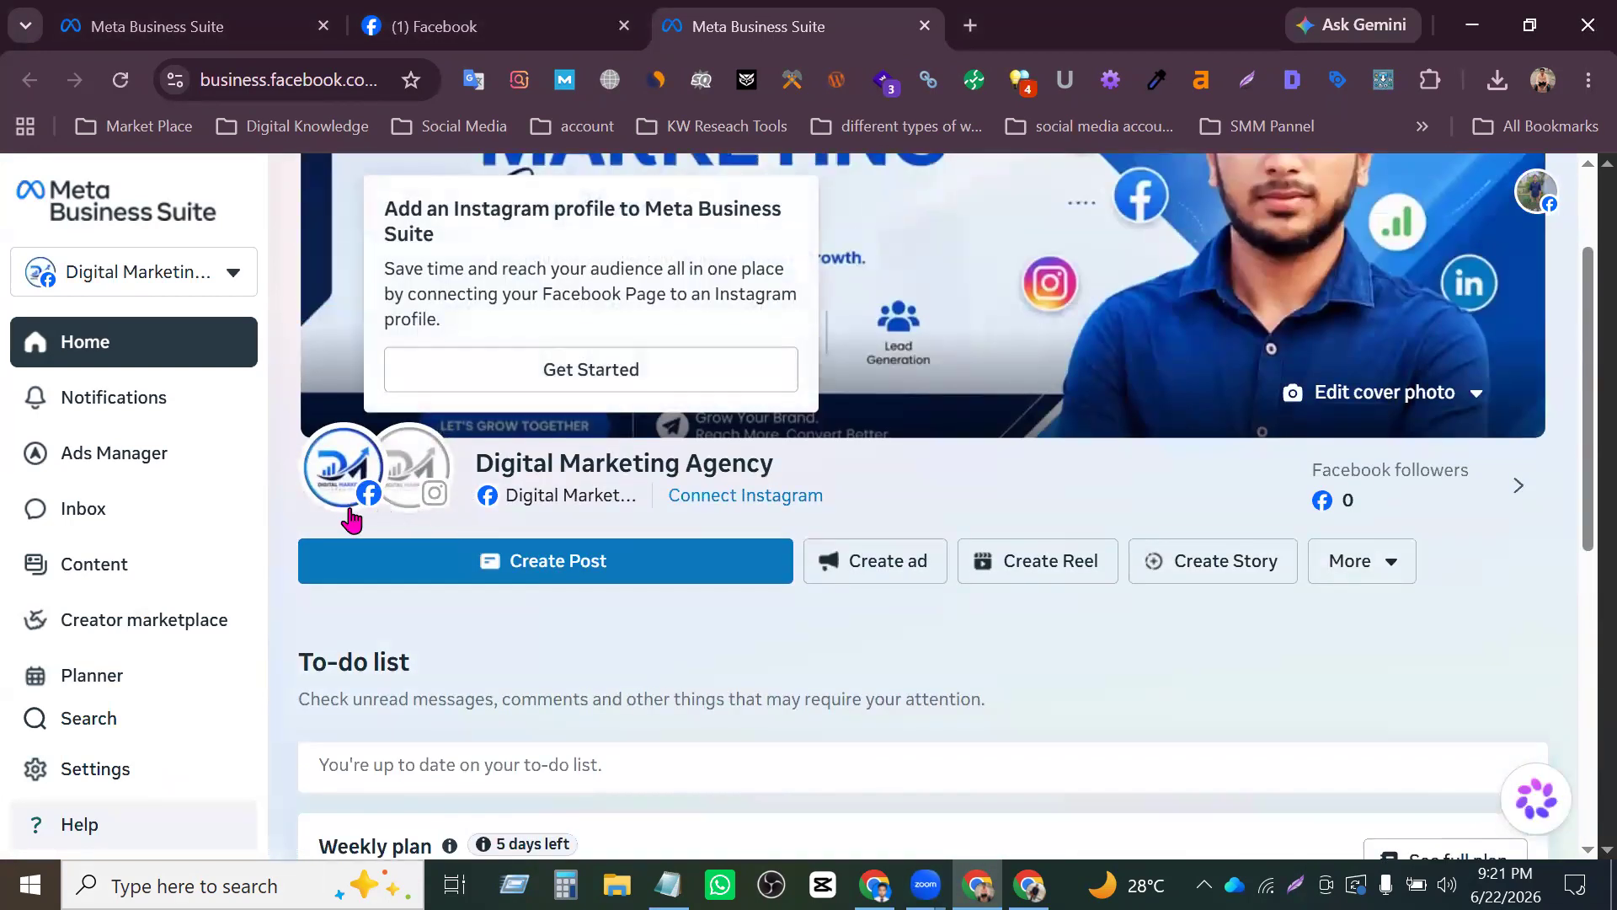
pyautogui.scroll(-3, 126, 590)
pyautogui.scroll(3, 135, 548)
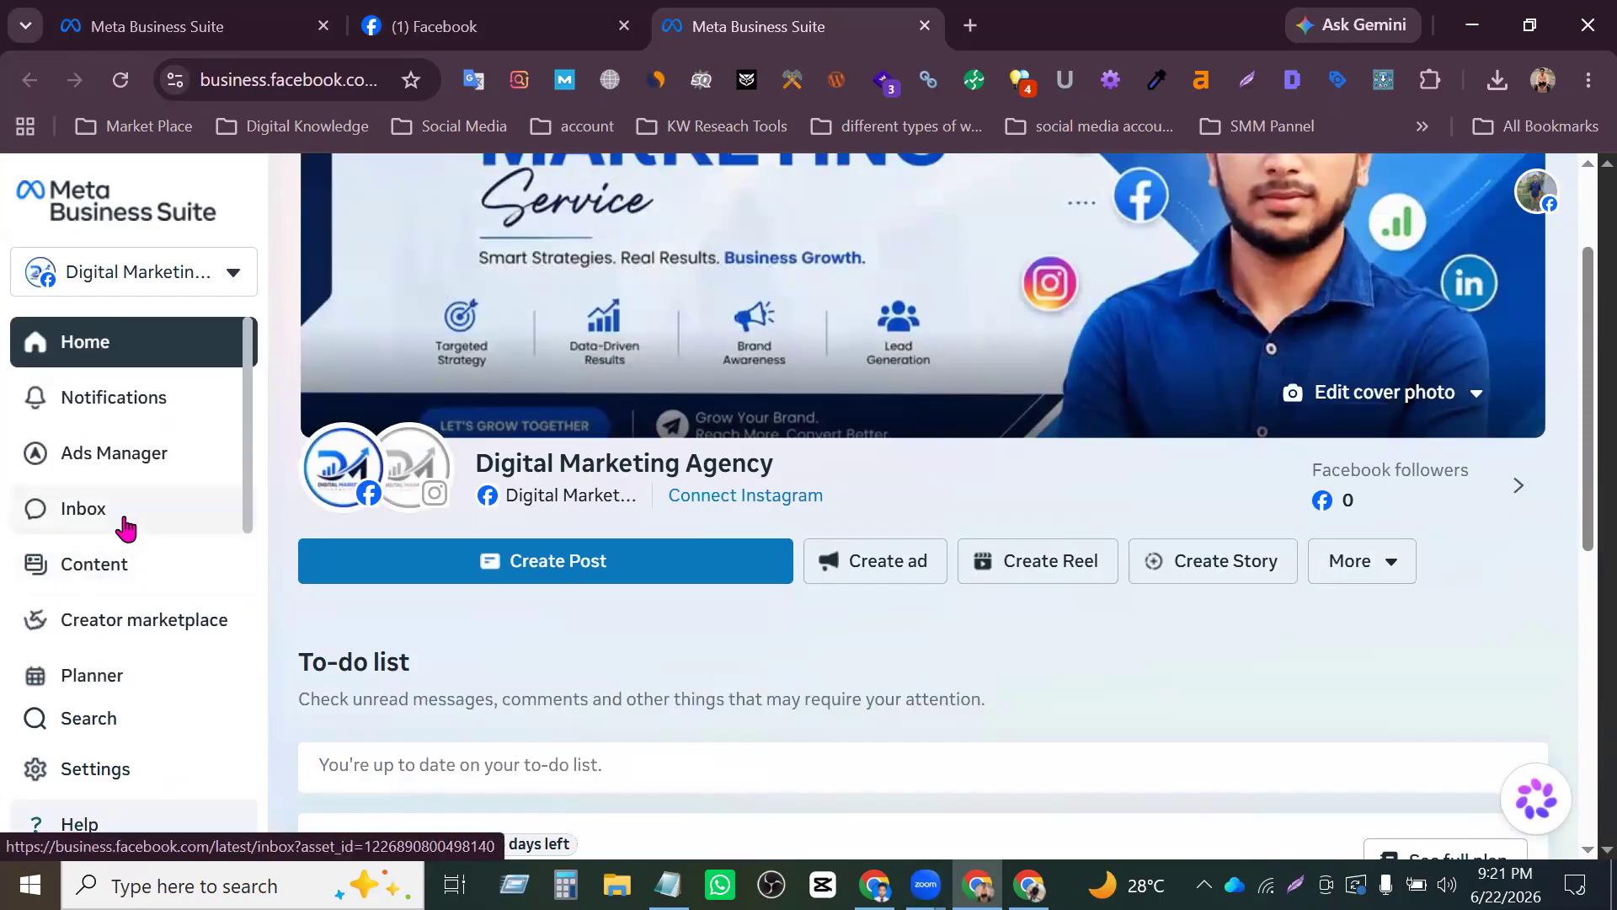
pyautogui.click(126, 527)
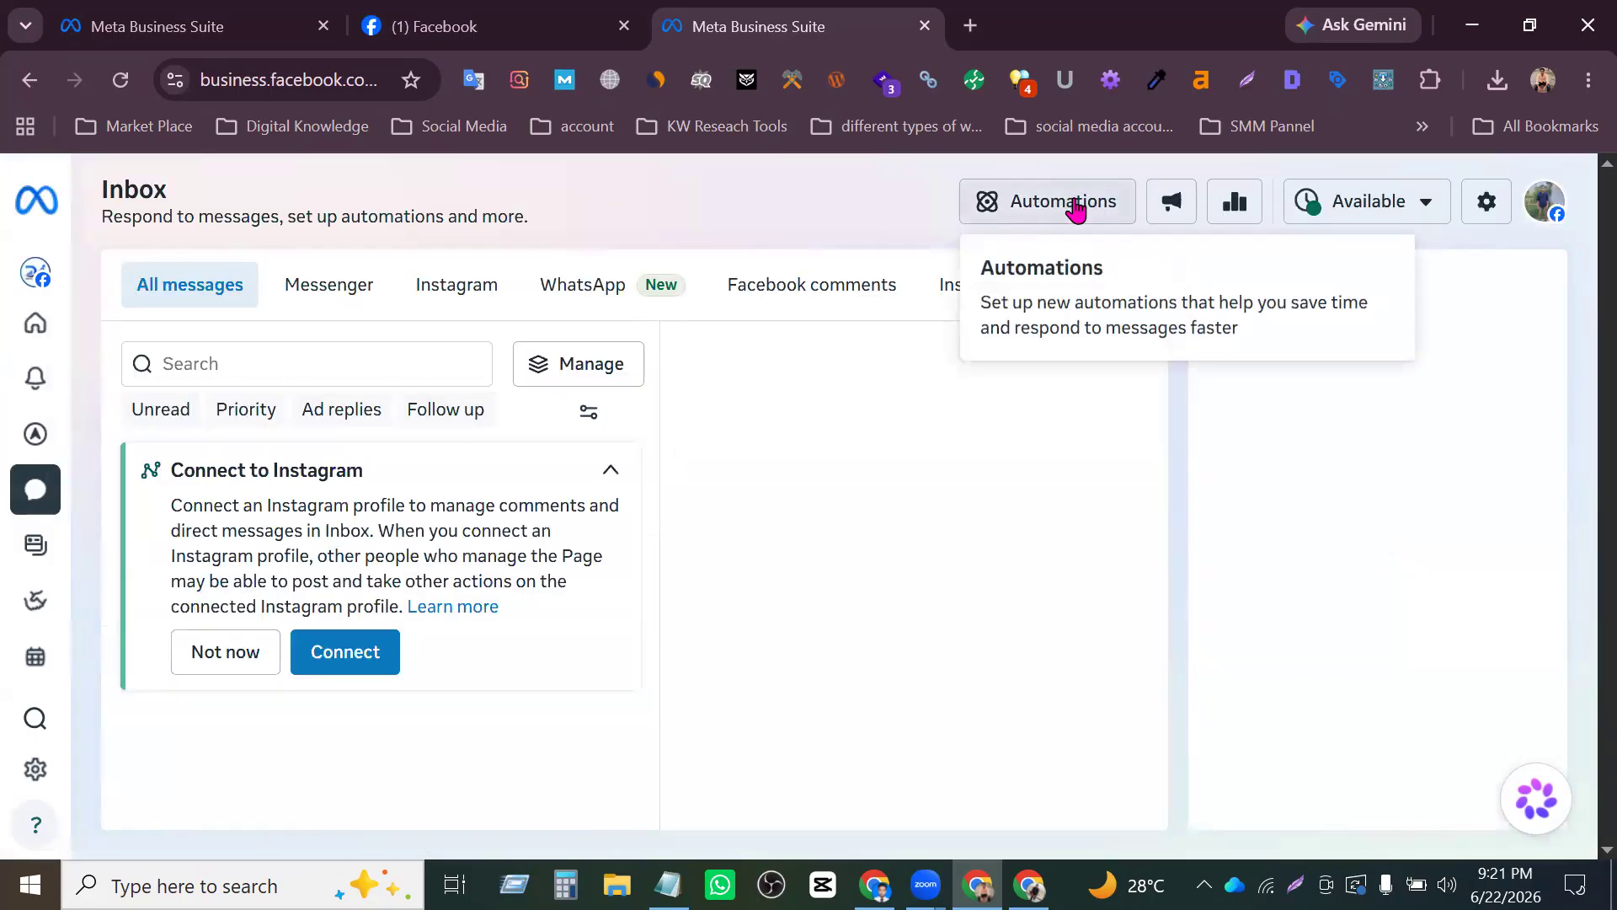
pyautogui.click(1076, 206)
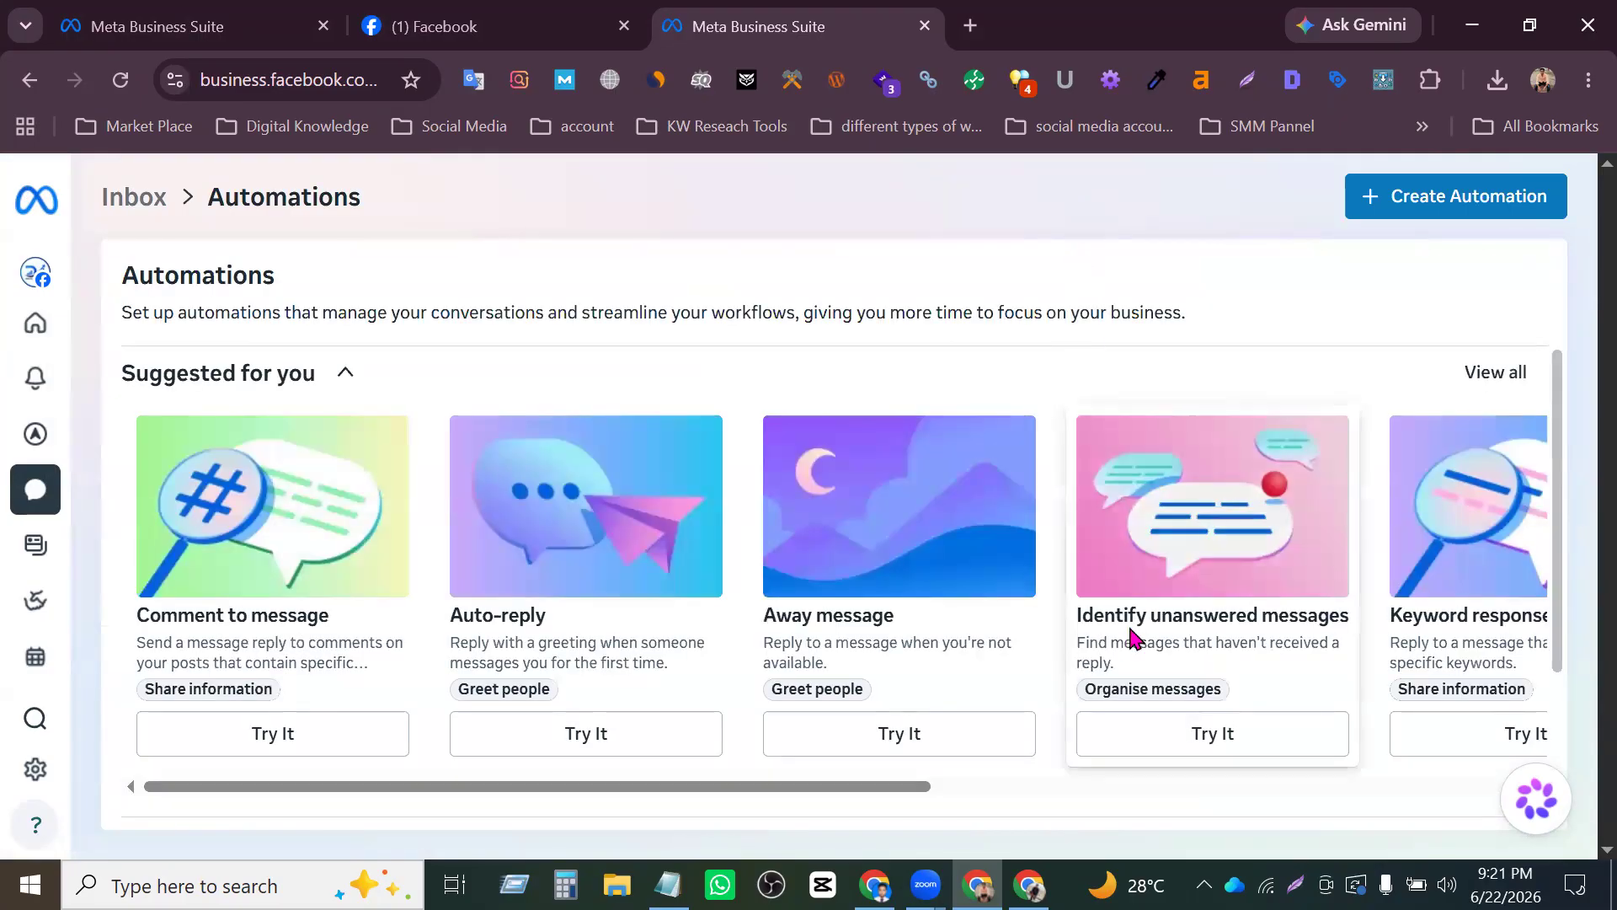
# - Review the full row of suggested automations and the list of the Page's own automations
pyautogui.scroll(-3, 1183, 685)
pyautogui.scroll(3, 1196, 549)
pyautogui.scroll(-3, 1195, 657)
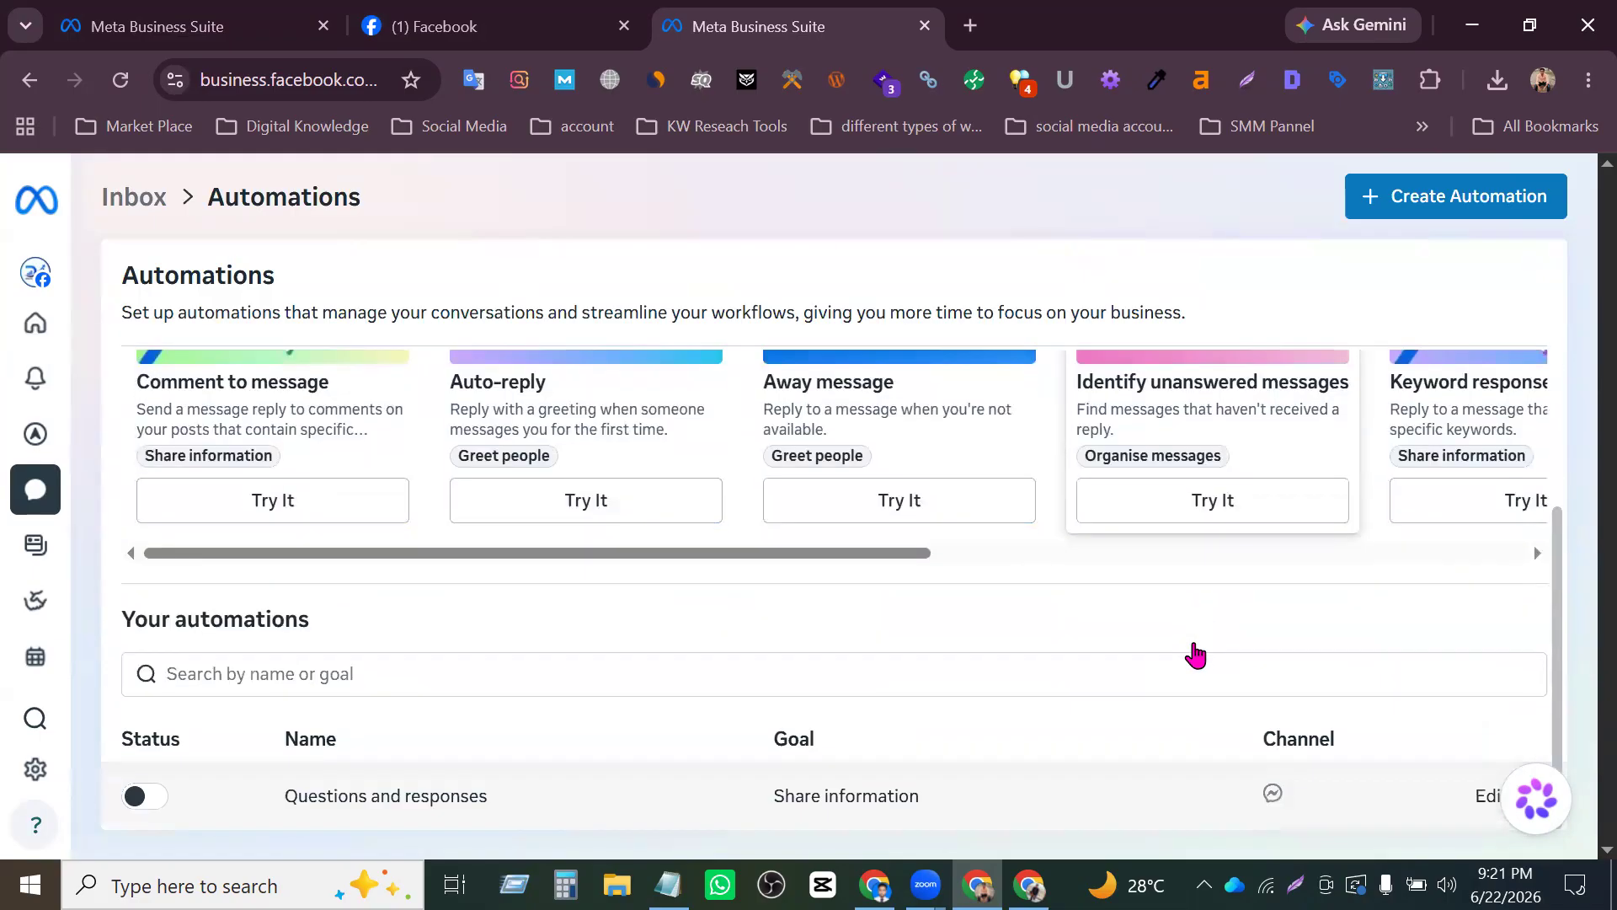
pyautogui.moveTo(911, 556); pyautogui.dragTo(1508, 578)
pyautogui.scroll(3, 1318, 532)
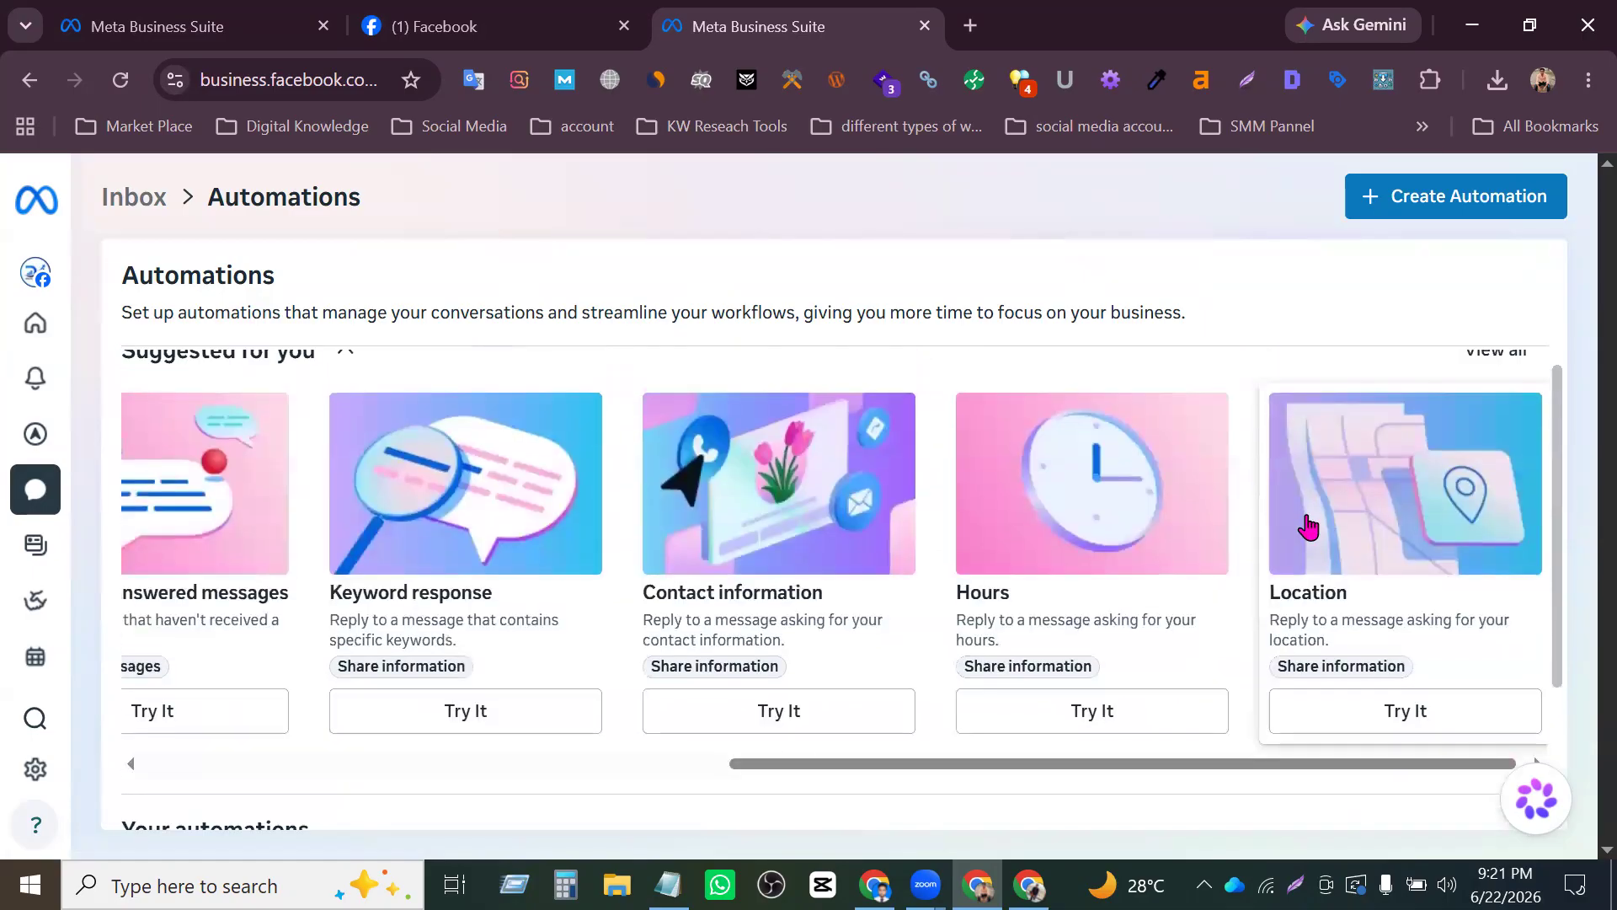
pyautogui.scroll(-3, 1155, 679)
pyautogui.moveTo(1188, 559); pyautogui.dragTo(422, 516)
pyautogui.scroll(3, 346, 589)
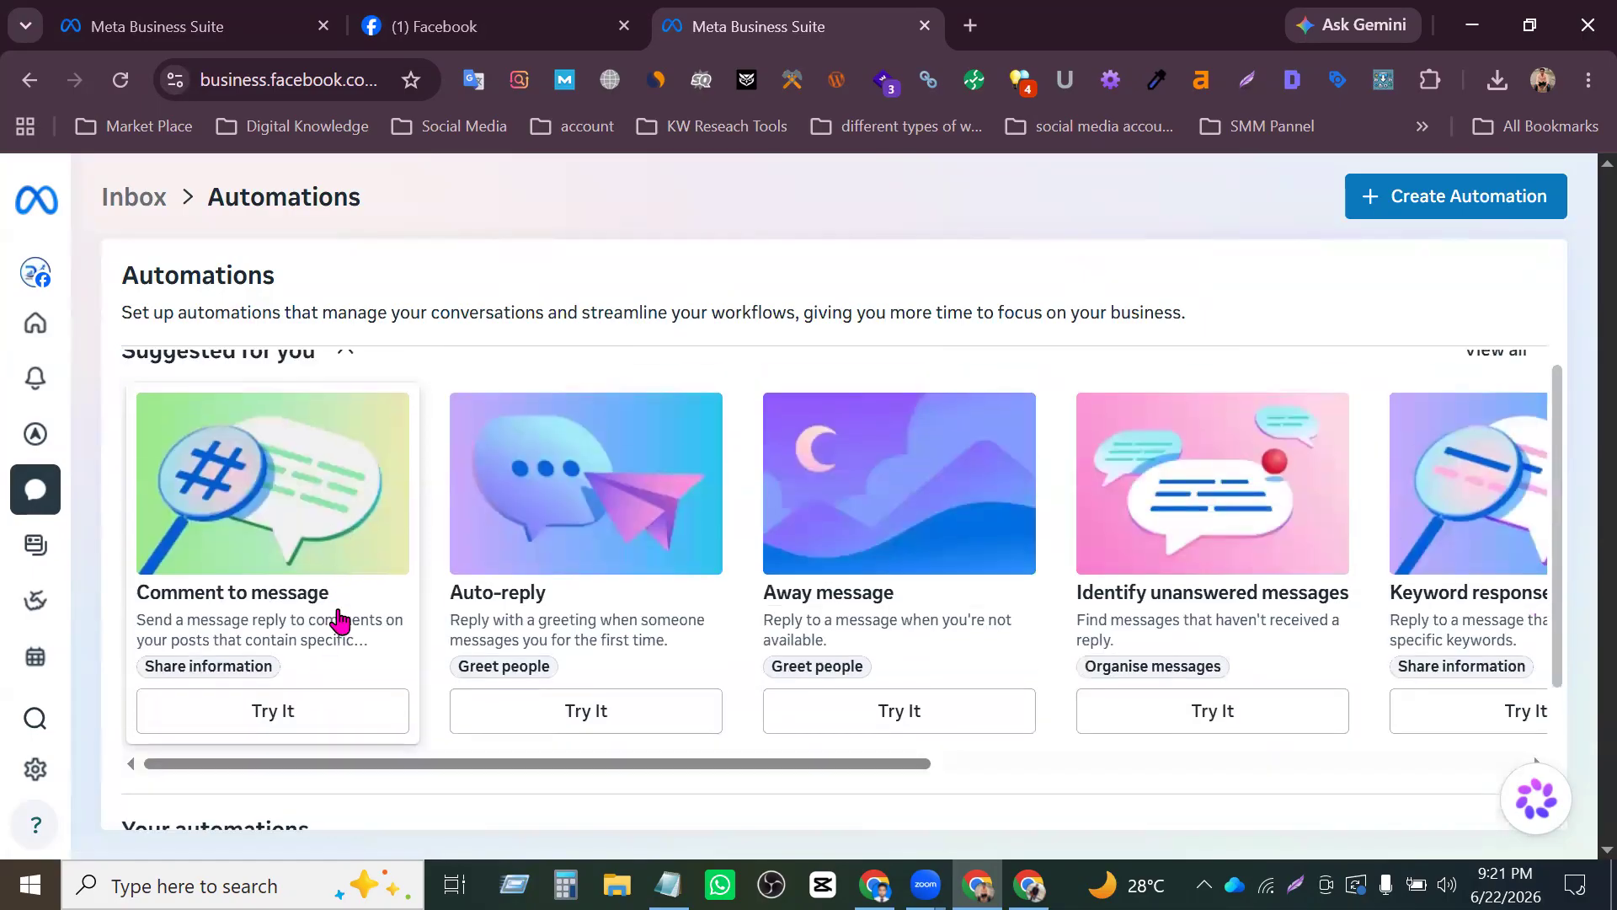
pyautogui.scroll(-3, 278, 564)
pyautogui.scroll(3, 281, 515)
pyautogui.scroll(-2, 539, 649)
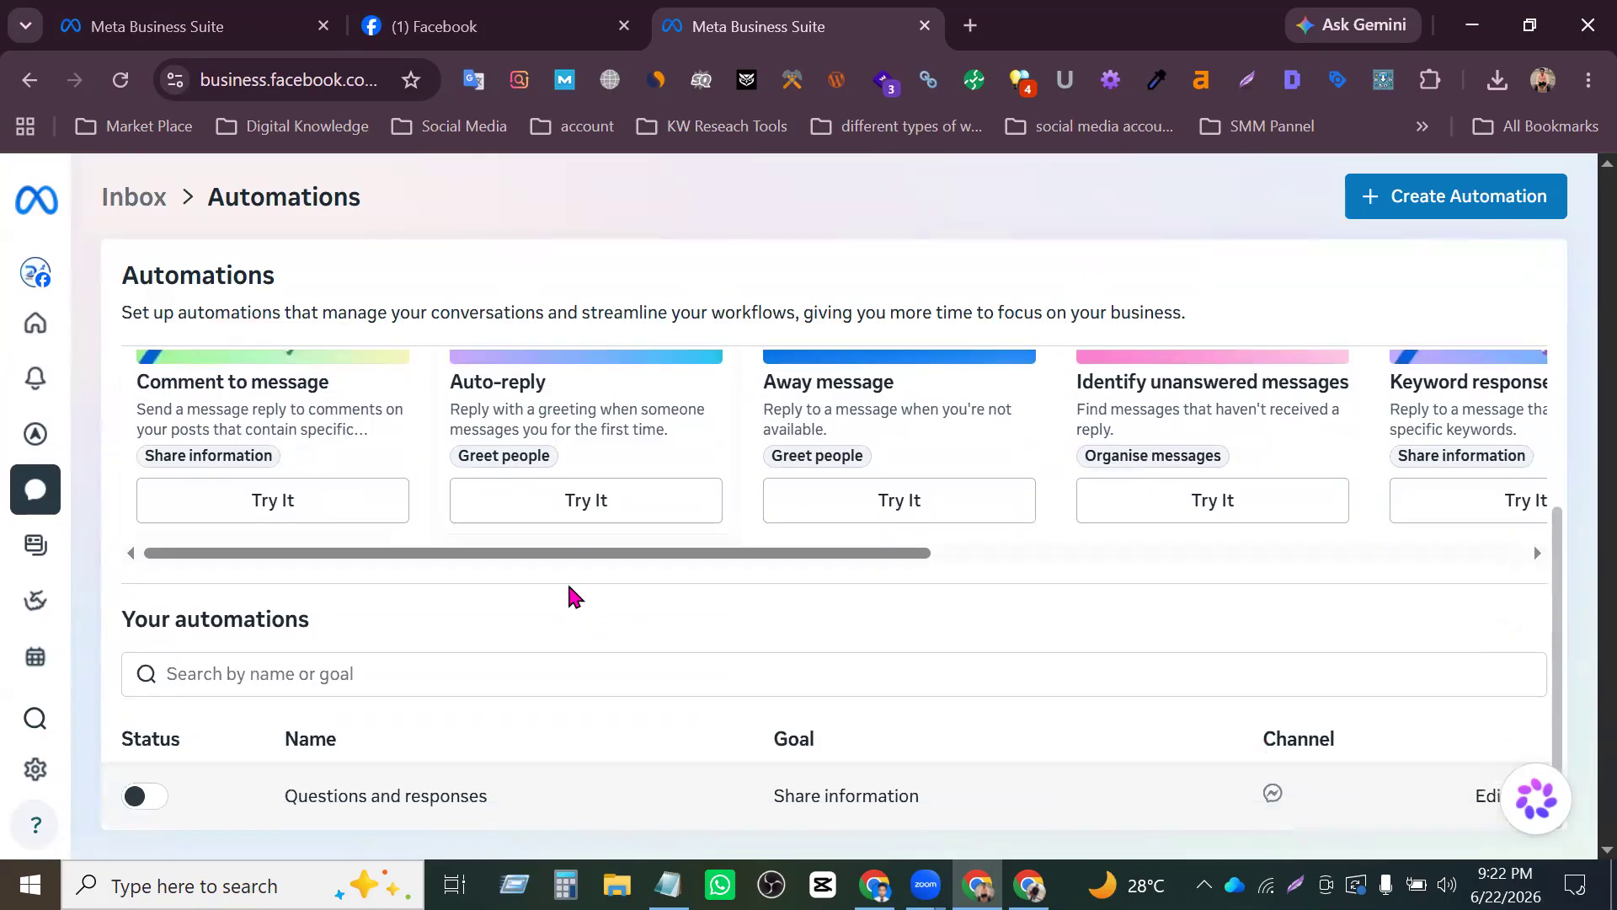
# - Open the suggested Auto-reply automation and turn it on for the Messenger channel, reloading the page if the switch does not respond
pyautogui.click(558, 505)
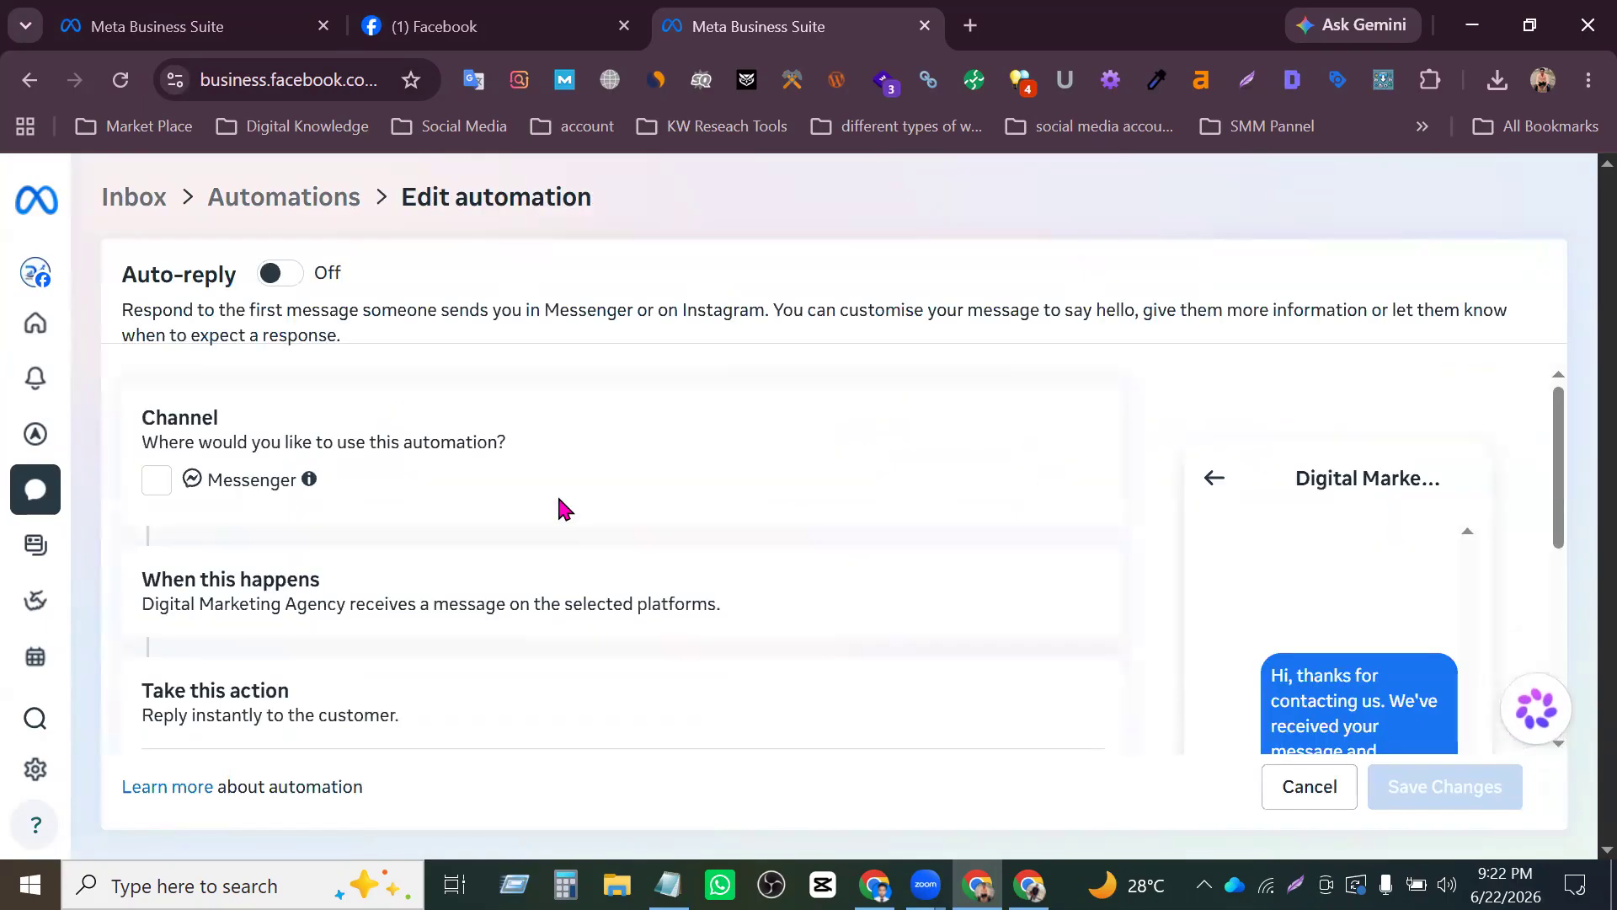
pyautogui.scroll(-2, 553, 511)
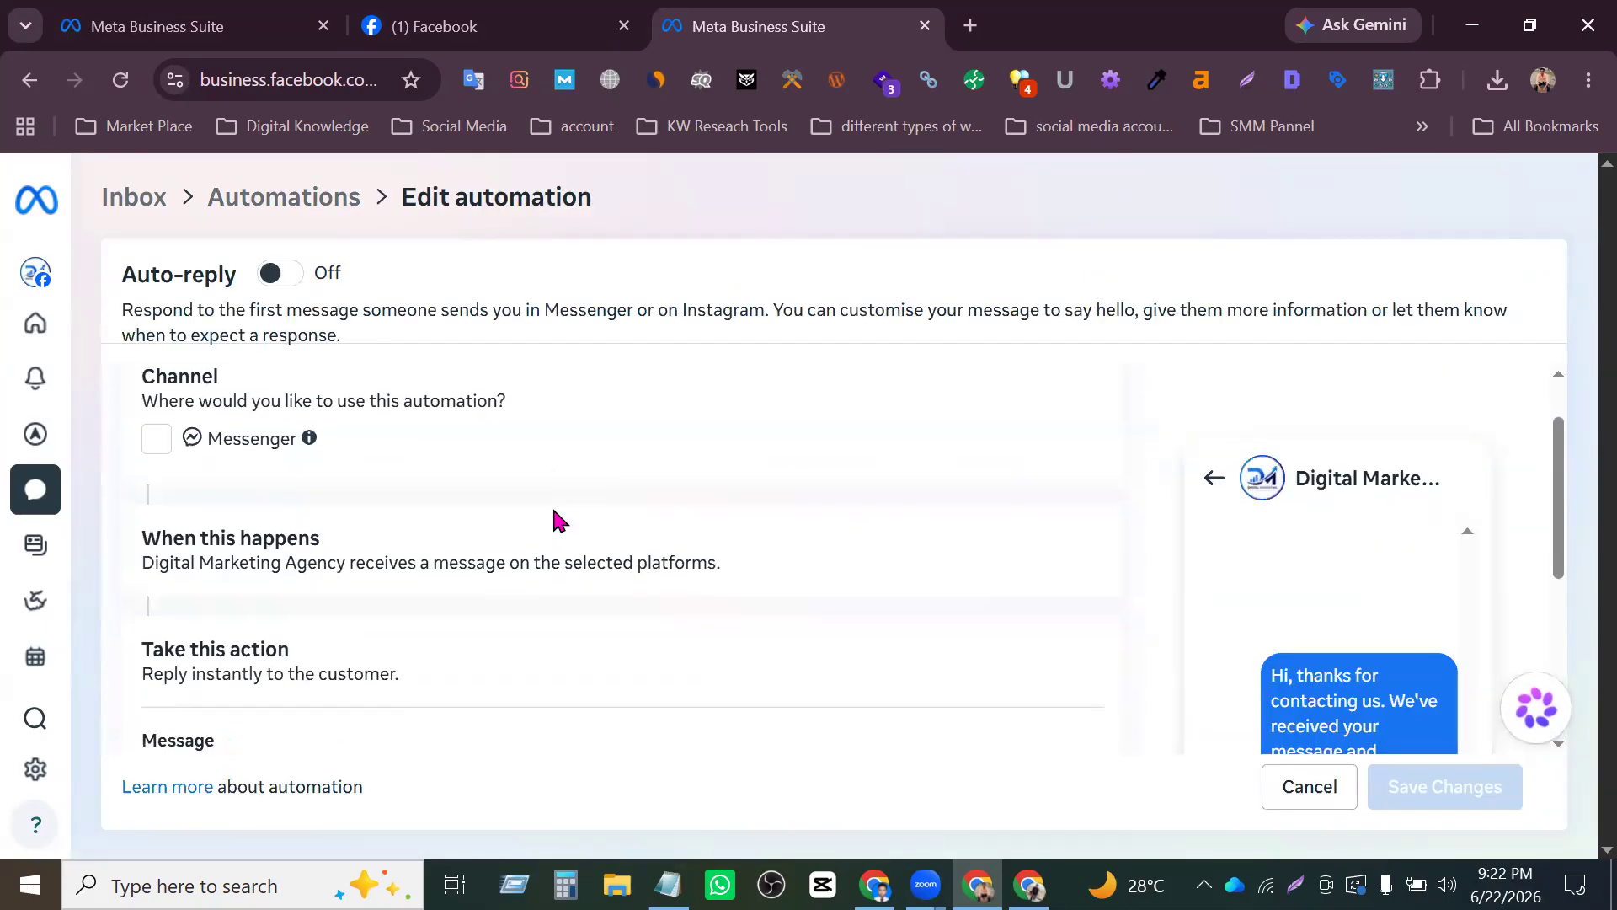
pyautogui.scroll(2, 556, 514)
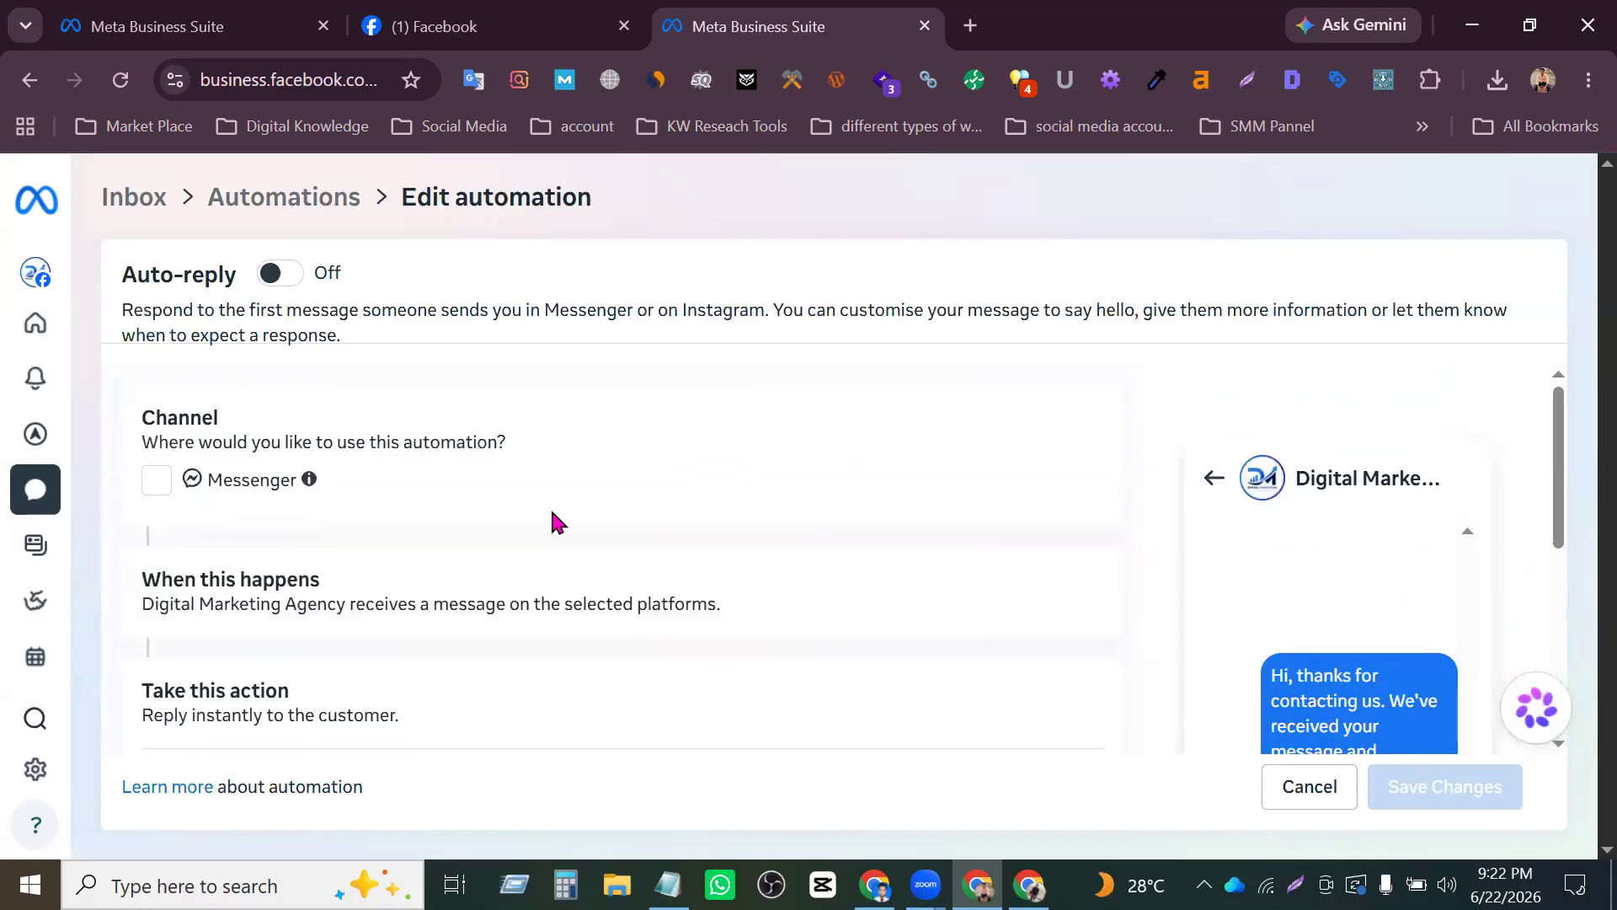
pyautogui.click(280, 274)
pyautogui.click(157, 485)
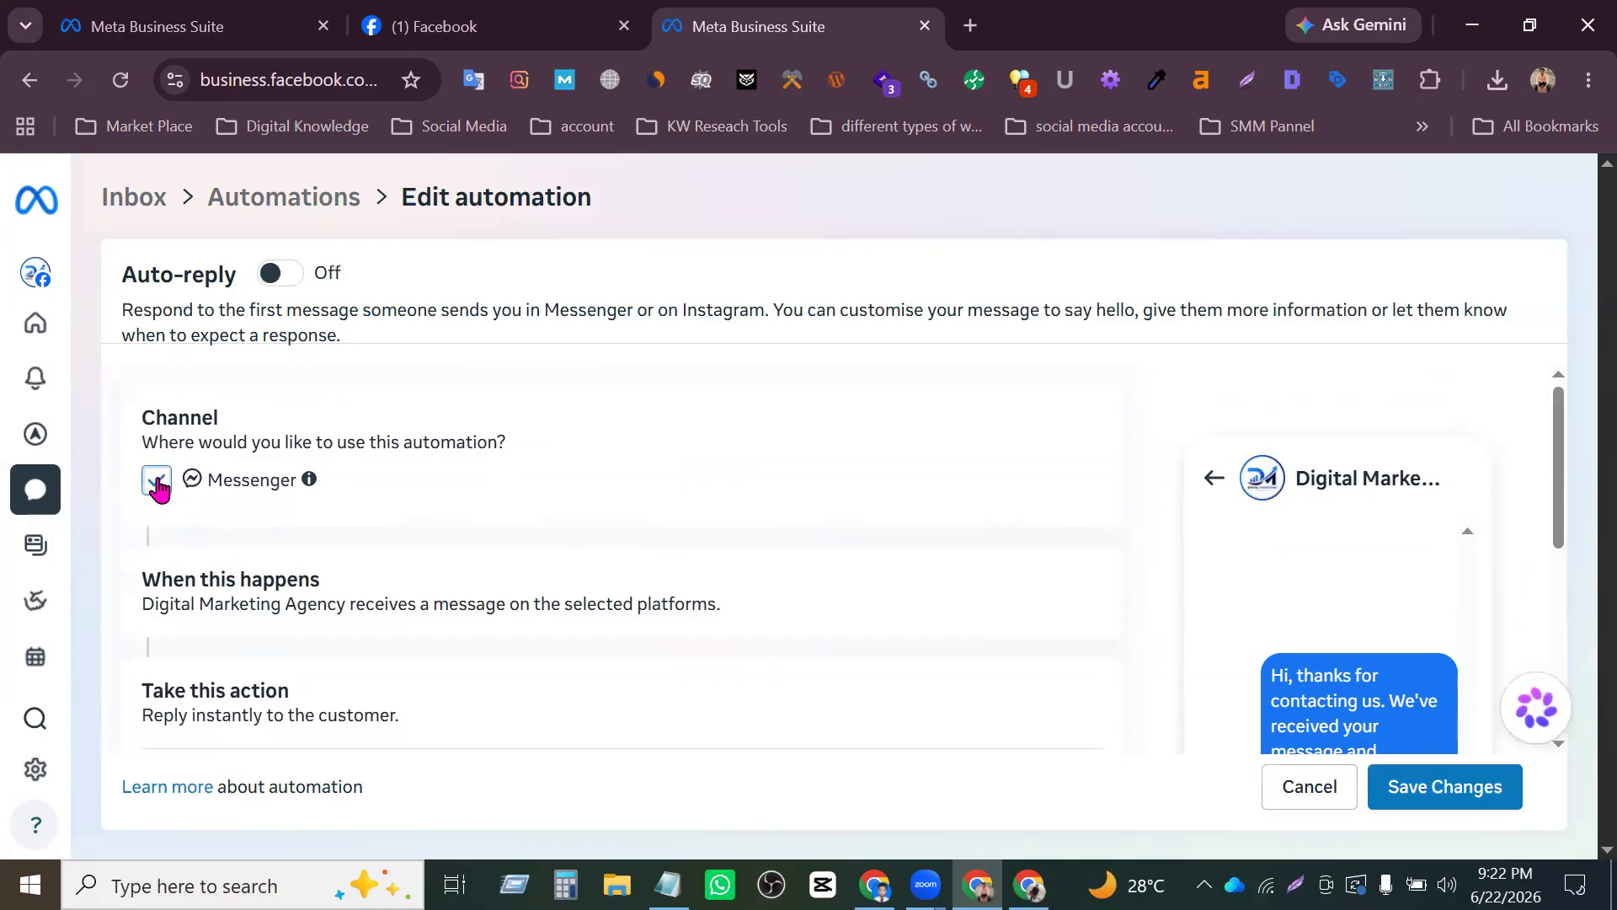
pyautogui.click(283, 275)
pyautogui.click(288, 279)
pyautogui.click(291, 281)
pyautogui.click(293, 282)
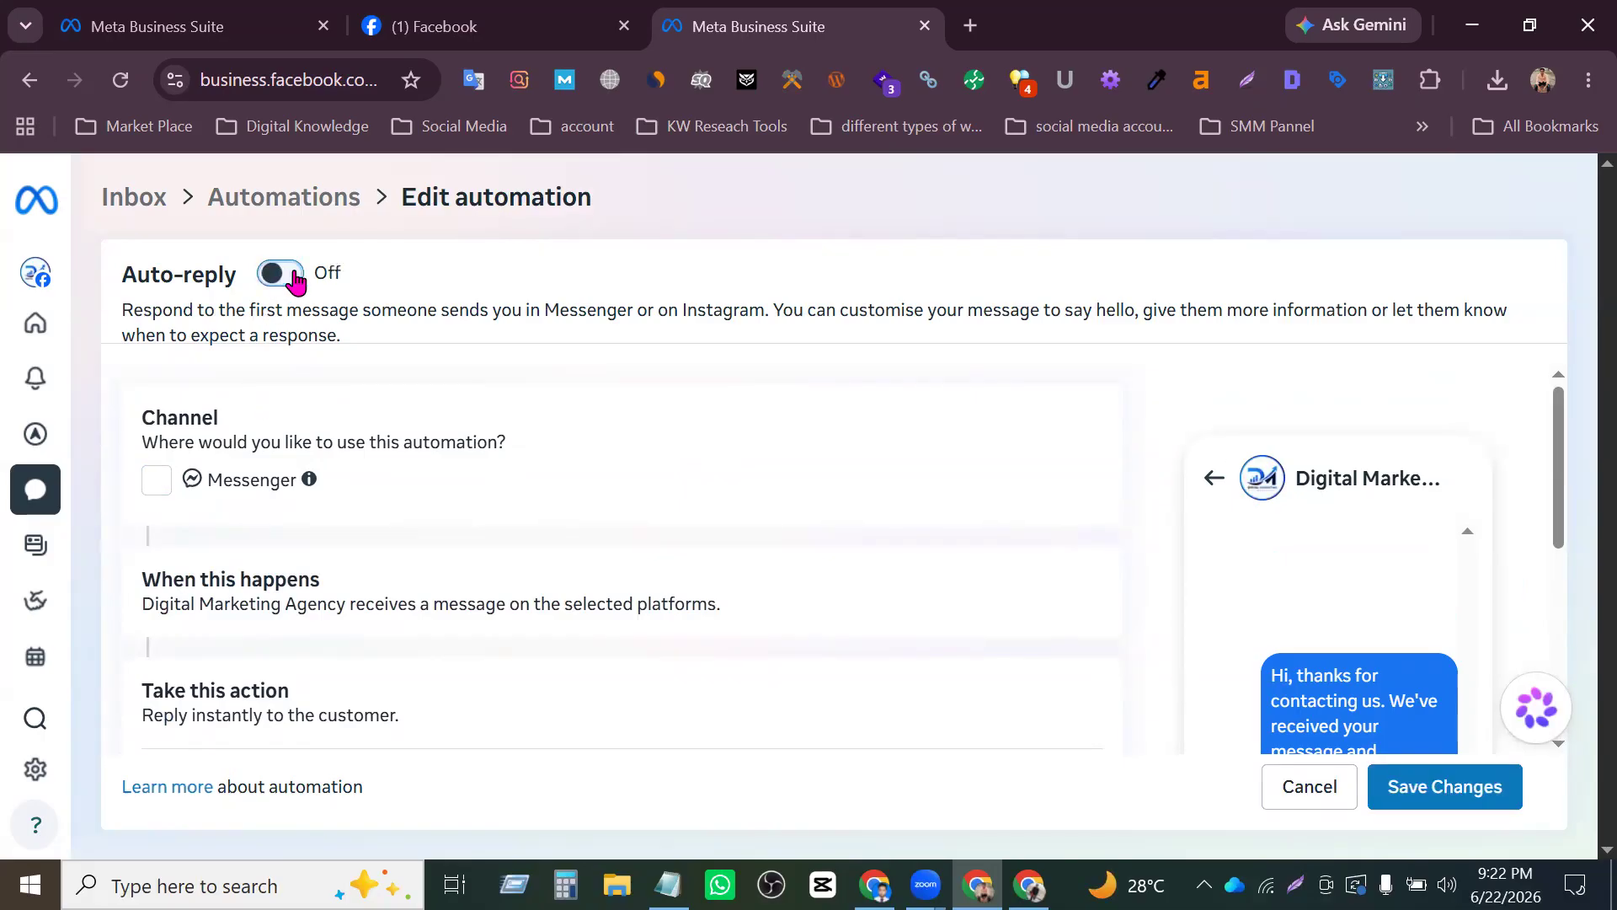
pyautogui.click(120, 79)
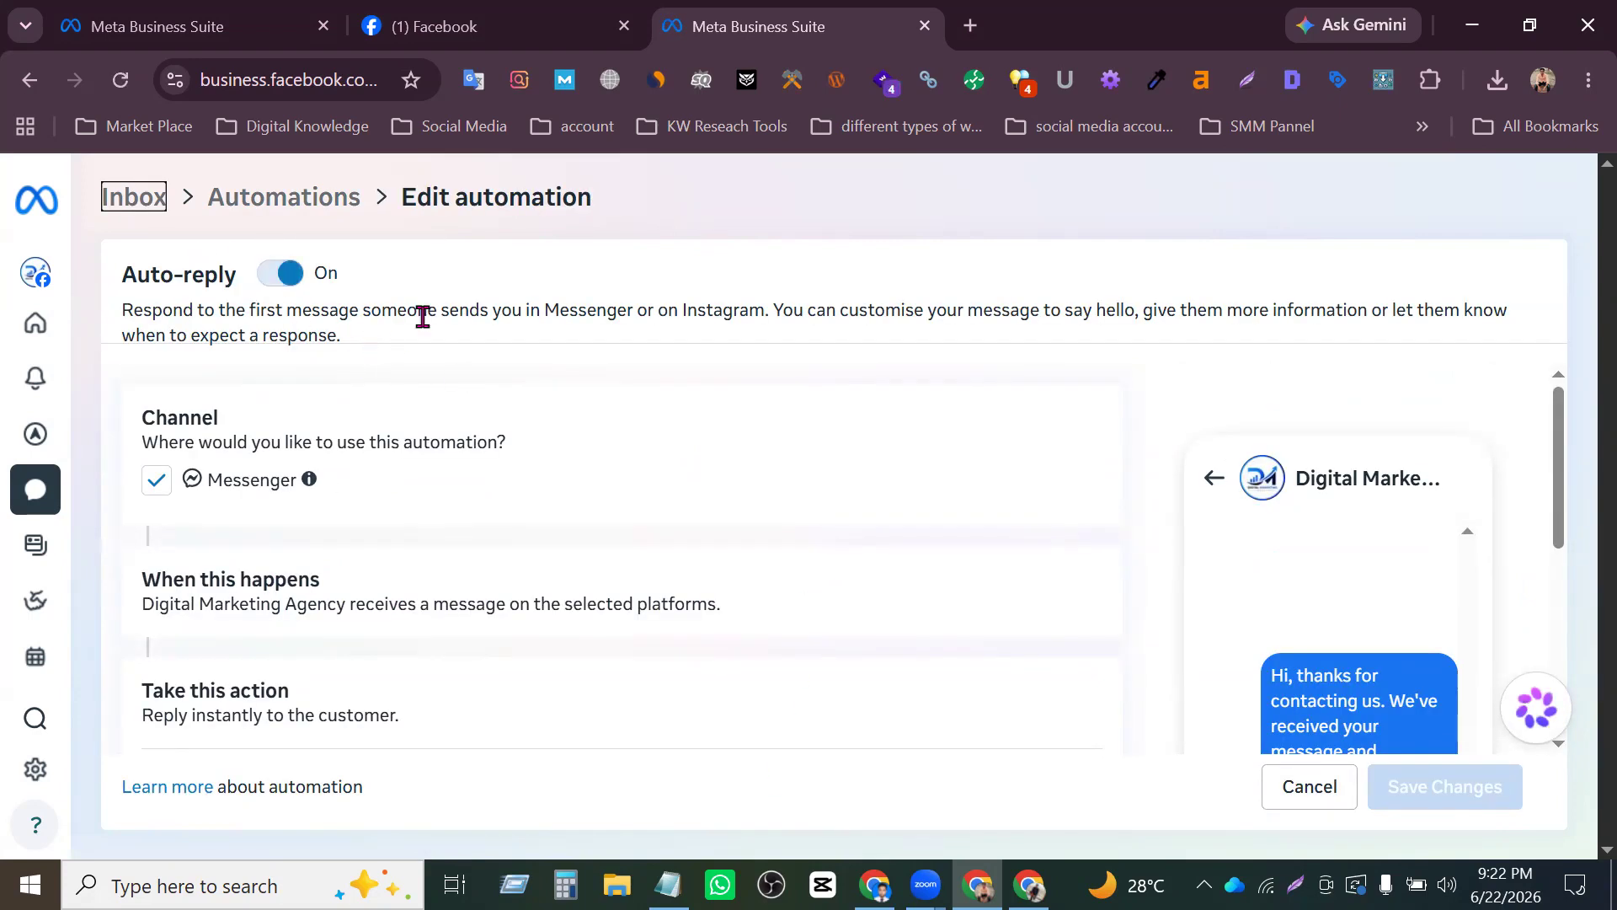
# - Examine the Auto-reply settings, including the trigger, the default message text, the media option and the Messenger preview
pyautogui.scroll(-2, 542, 376)
pyautogui.scroll(2, 206, 457)
pyautogui.scroll(-5, 413, 586)
pyautogui.scroll(2, 390, 516)
pyautogui.scroll(-2, 390, 534)
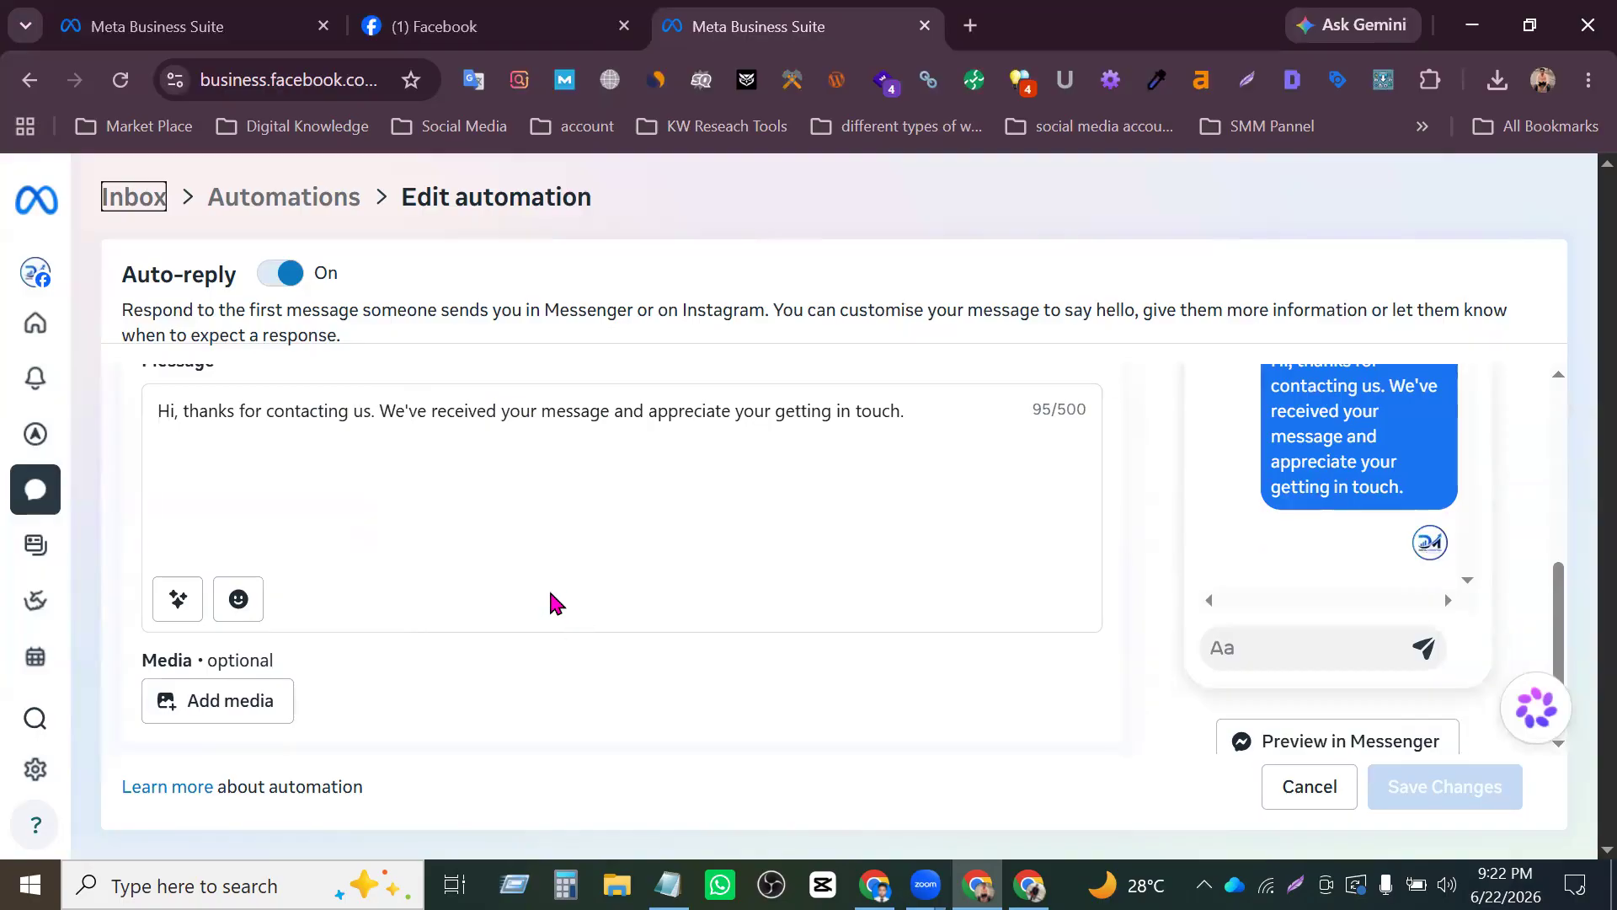
pyautogui.scroll(2, 1385, 489)
pyautogui.scroll(-2, 1373, 531)
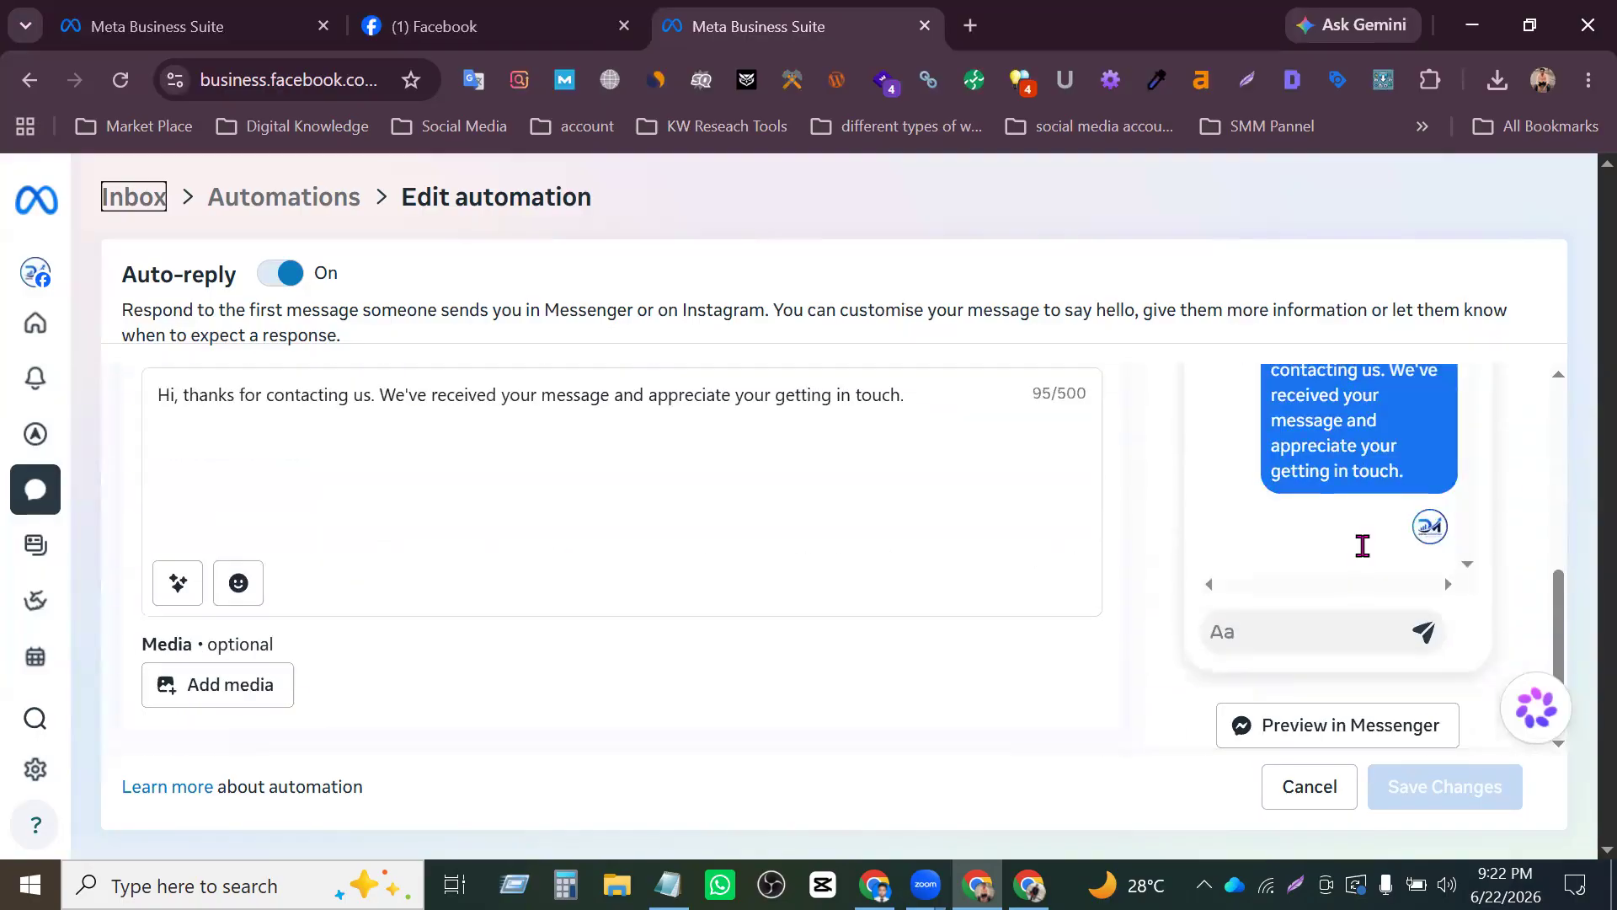
pyautogui.scroll(2, 1170, 545)
pyautogui.click(917, 603)
pyautogui.moveTo(918, 603); pyautogui.dragTo(464, 624)
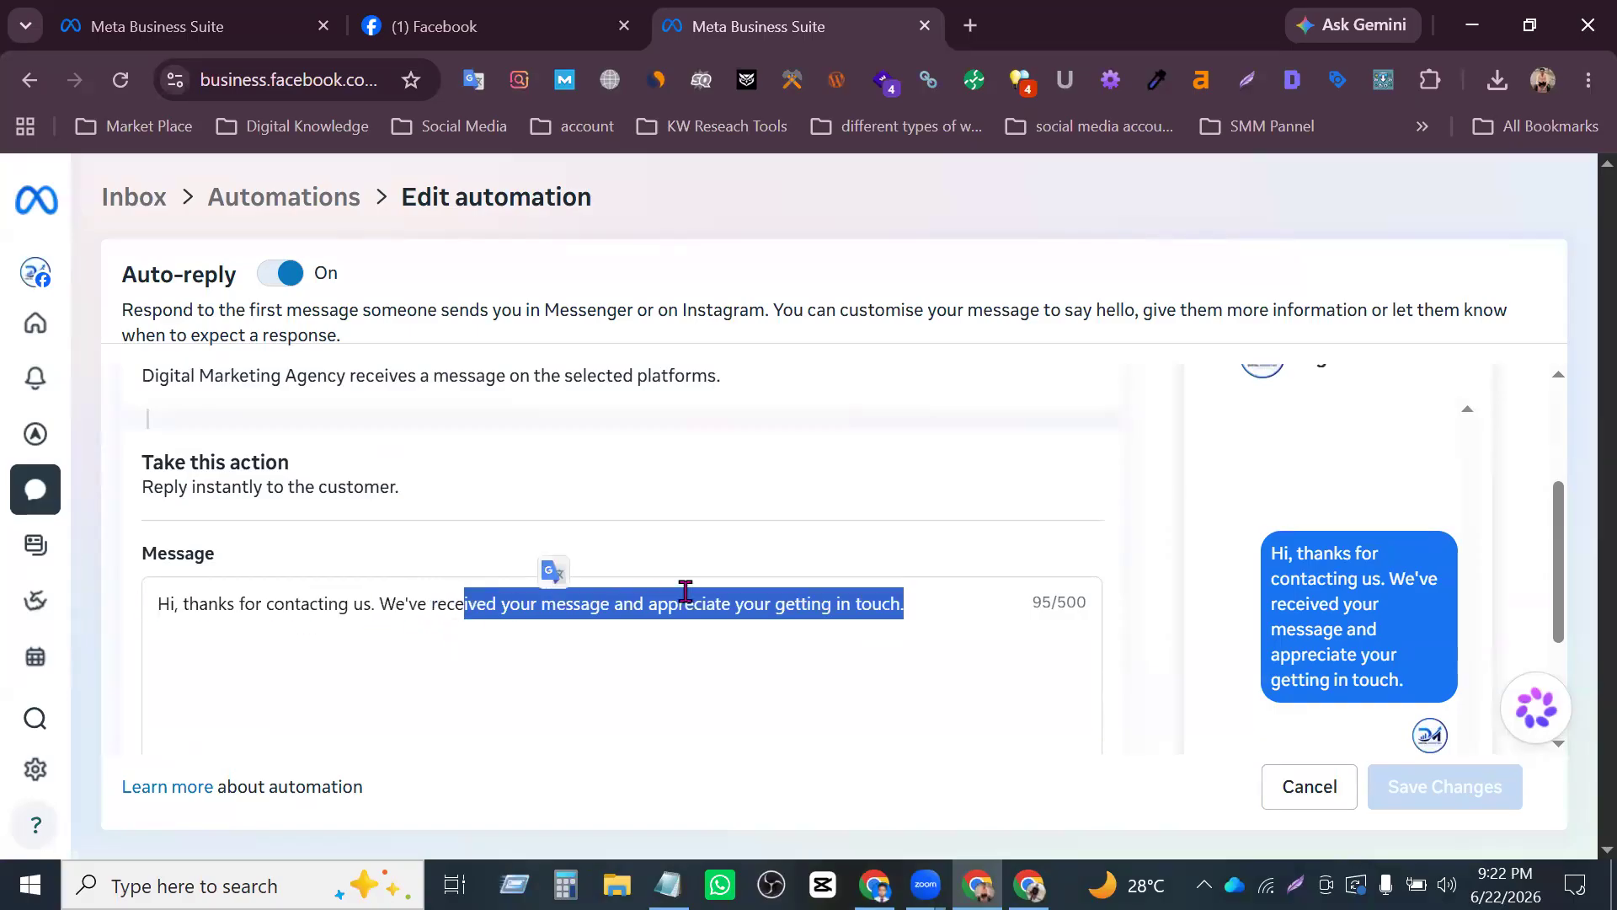
pyautogui.click(822, 605)
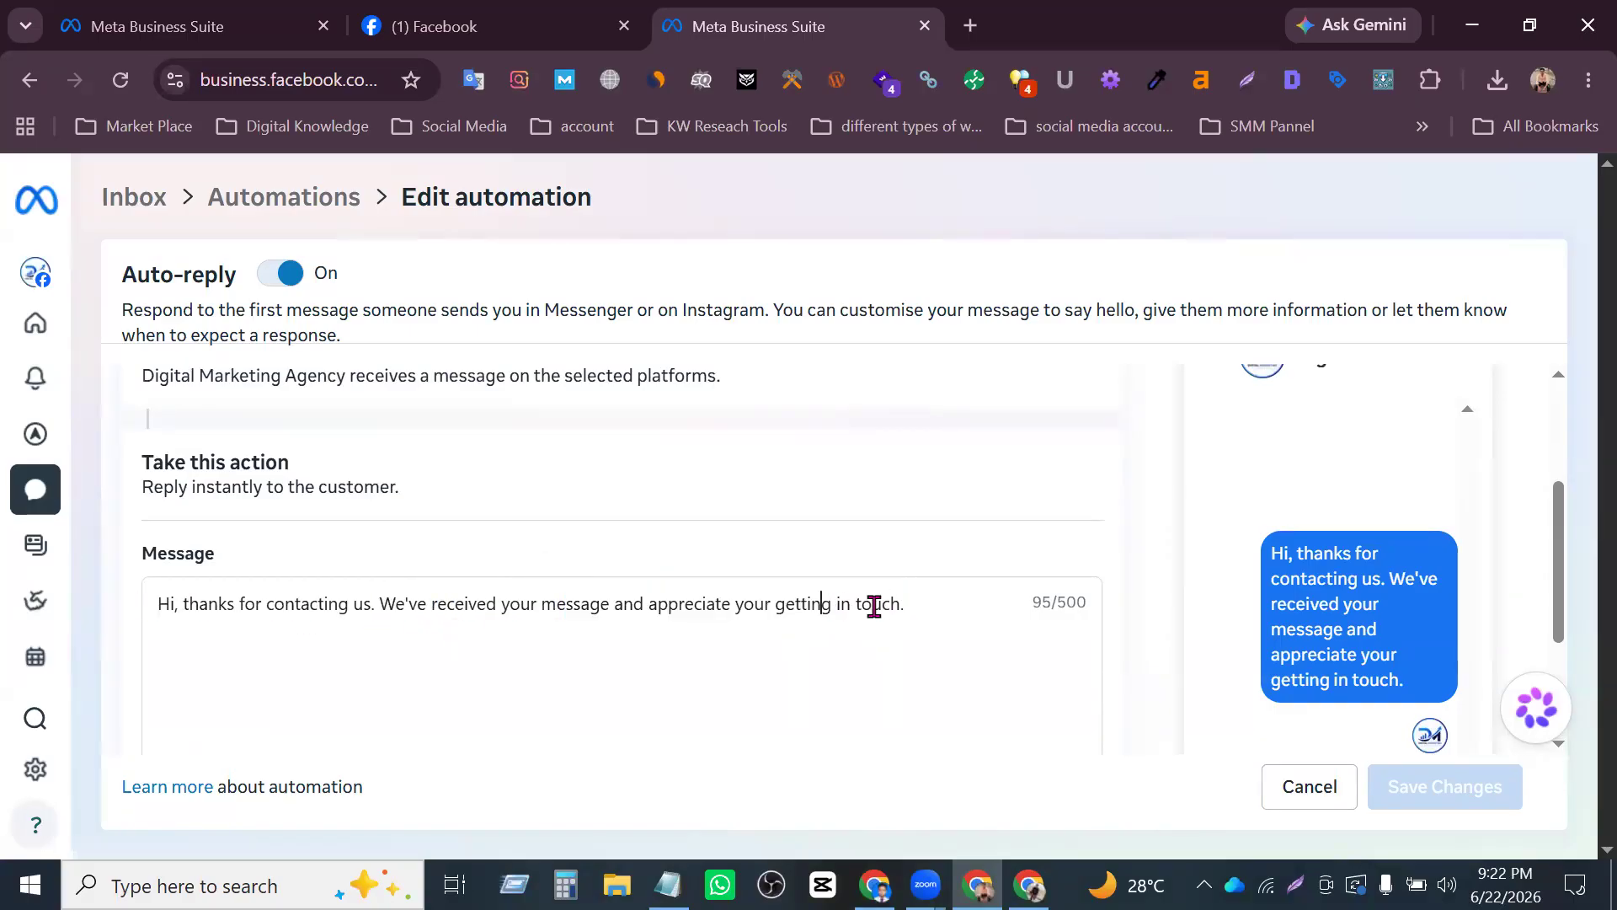
pyautogui.scroll(-2, 871, 610)
pyautogui.scroll(4, 858, 632)
pyautogui.scroll(-4, 337, 692)
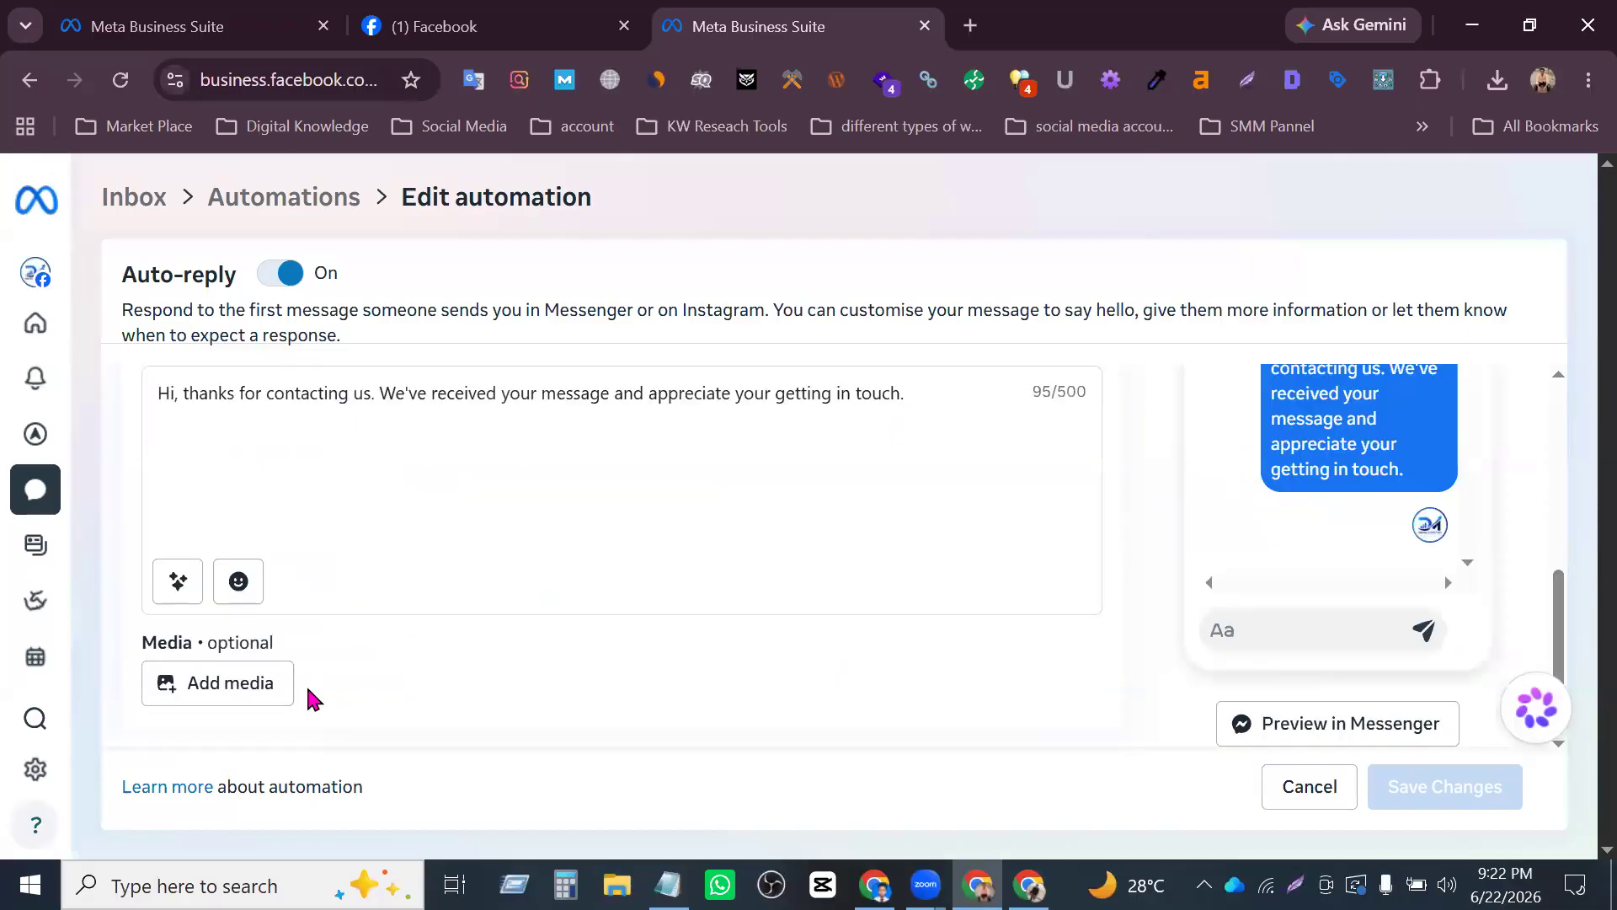
# - Attach the image "ChatGPT Image Jun 21, 2026, 09_44_01 AM" from Downloads as the auto-reply's media
pyautogui.click(245, 682)
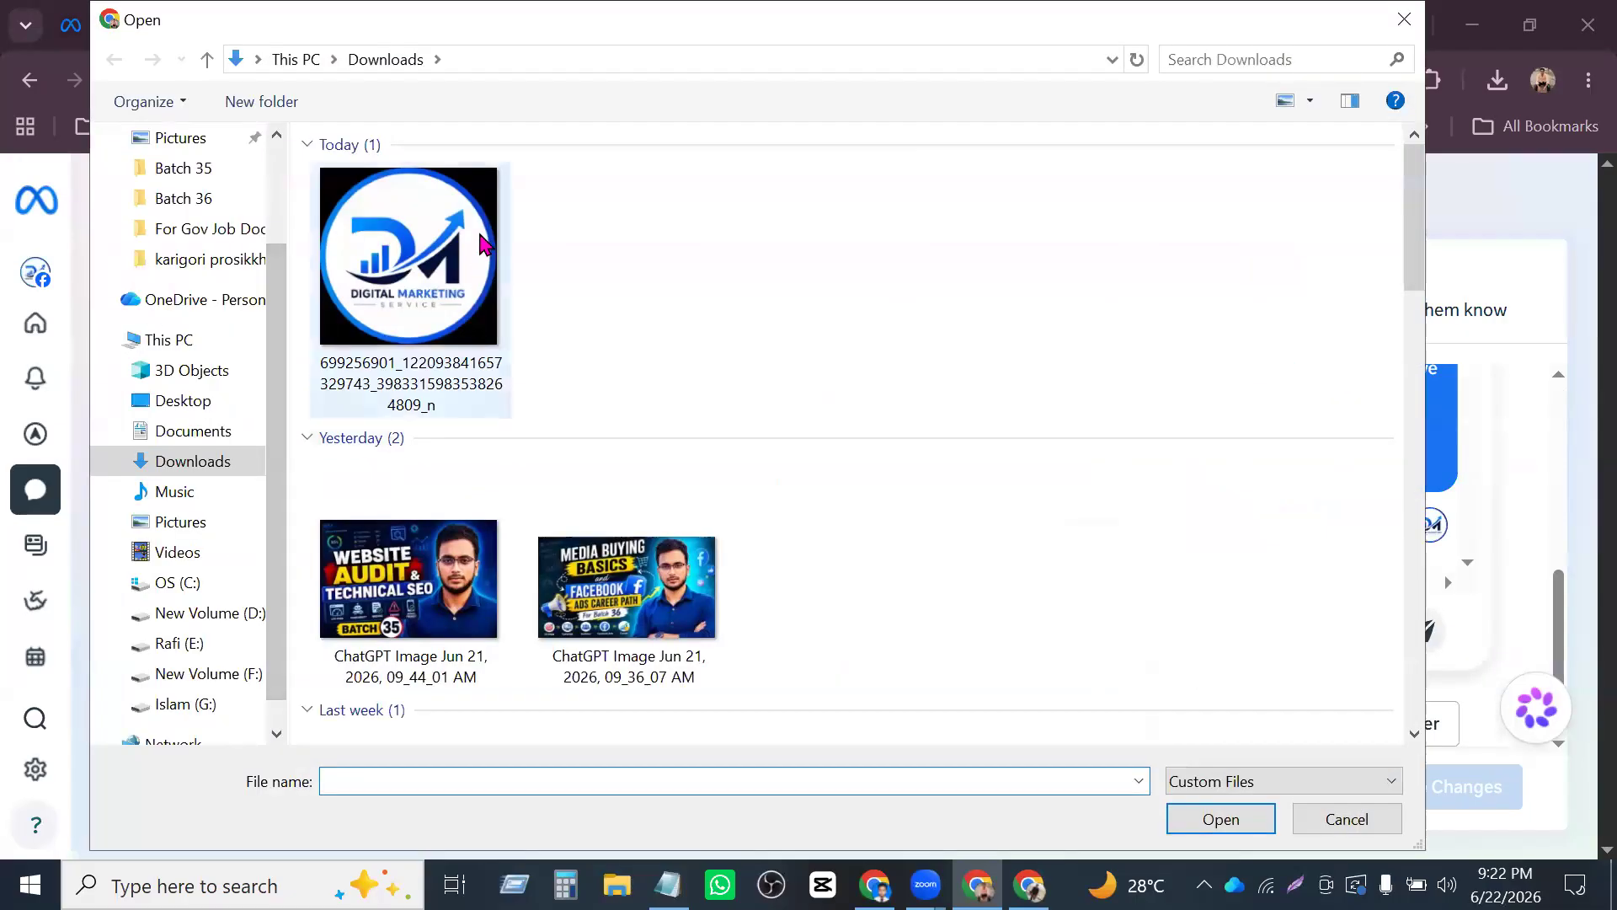
pyautogui.click(429, 577)
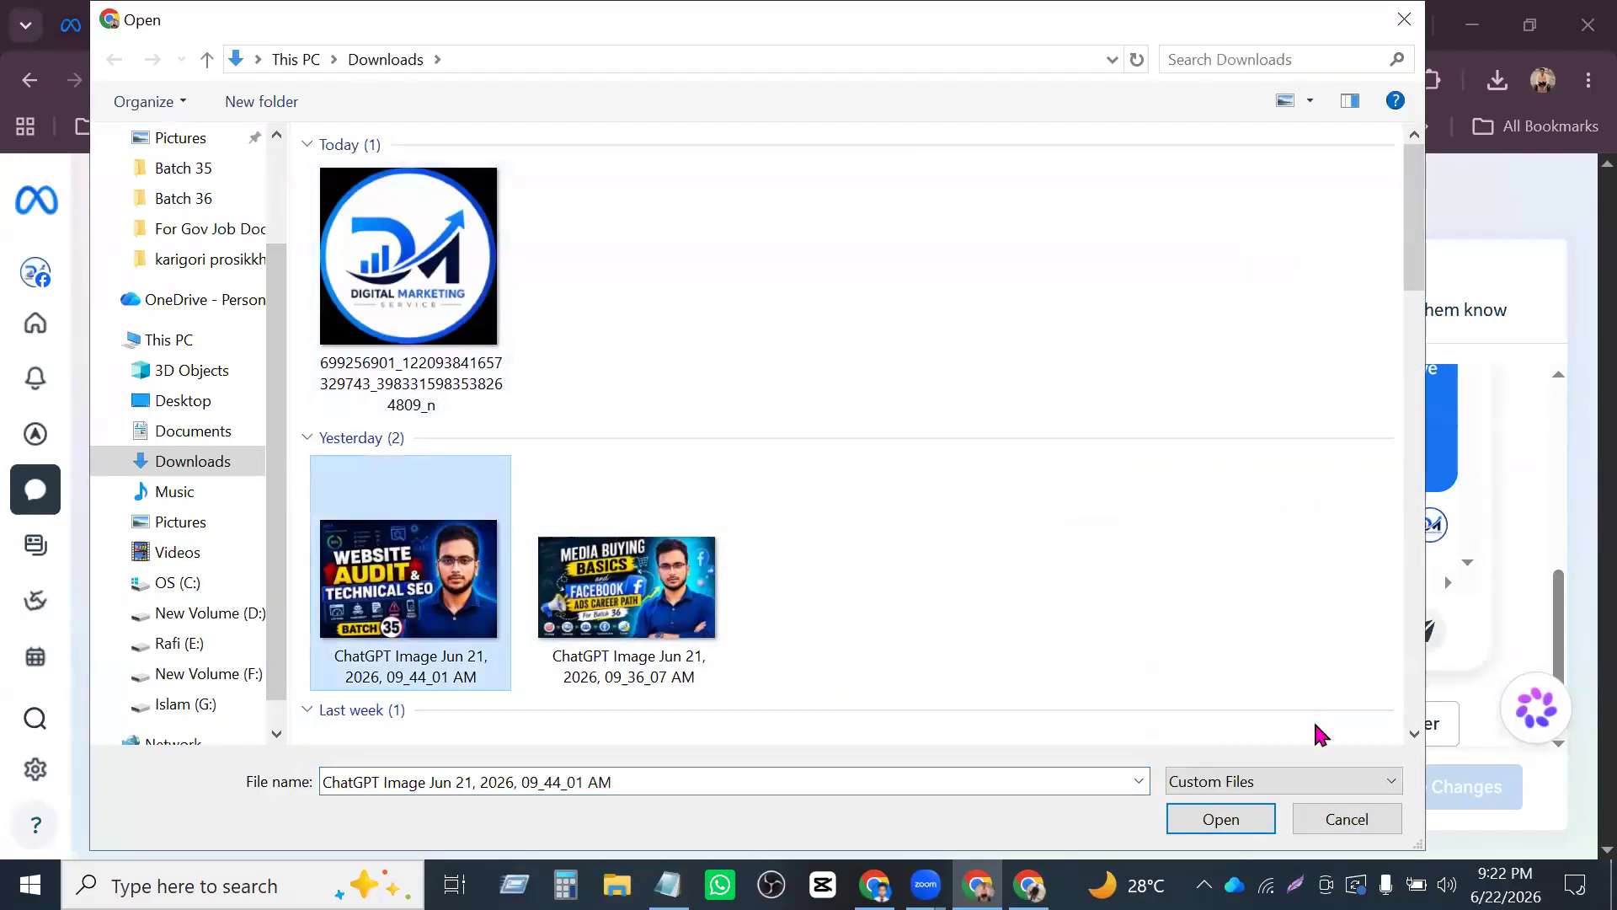
pyautogui.press('Return')
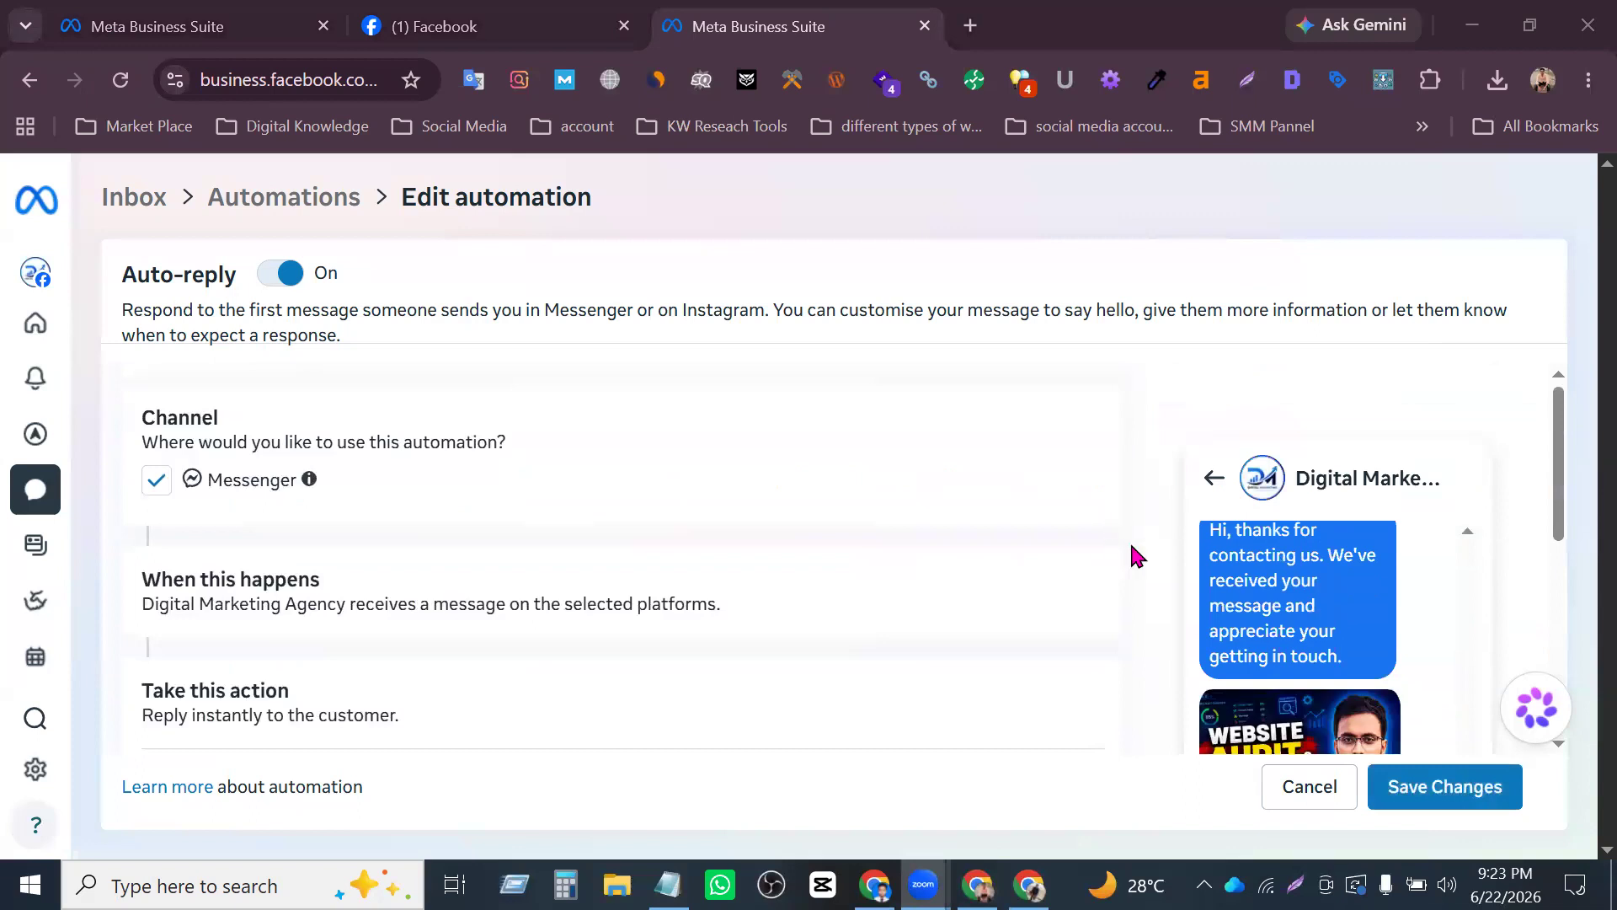
# - Check the attached image in the auto-reply preview and read through the default message text
pyautogui.scroll(10, 624, 489)
pyautogui.scroll(-10, 665, 506)
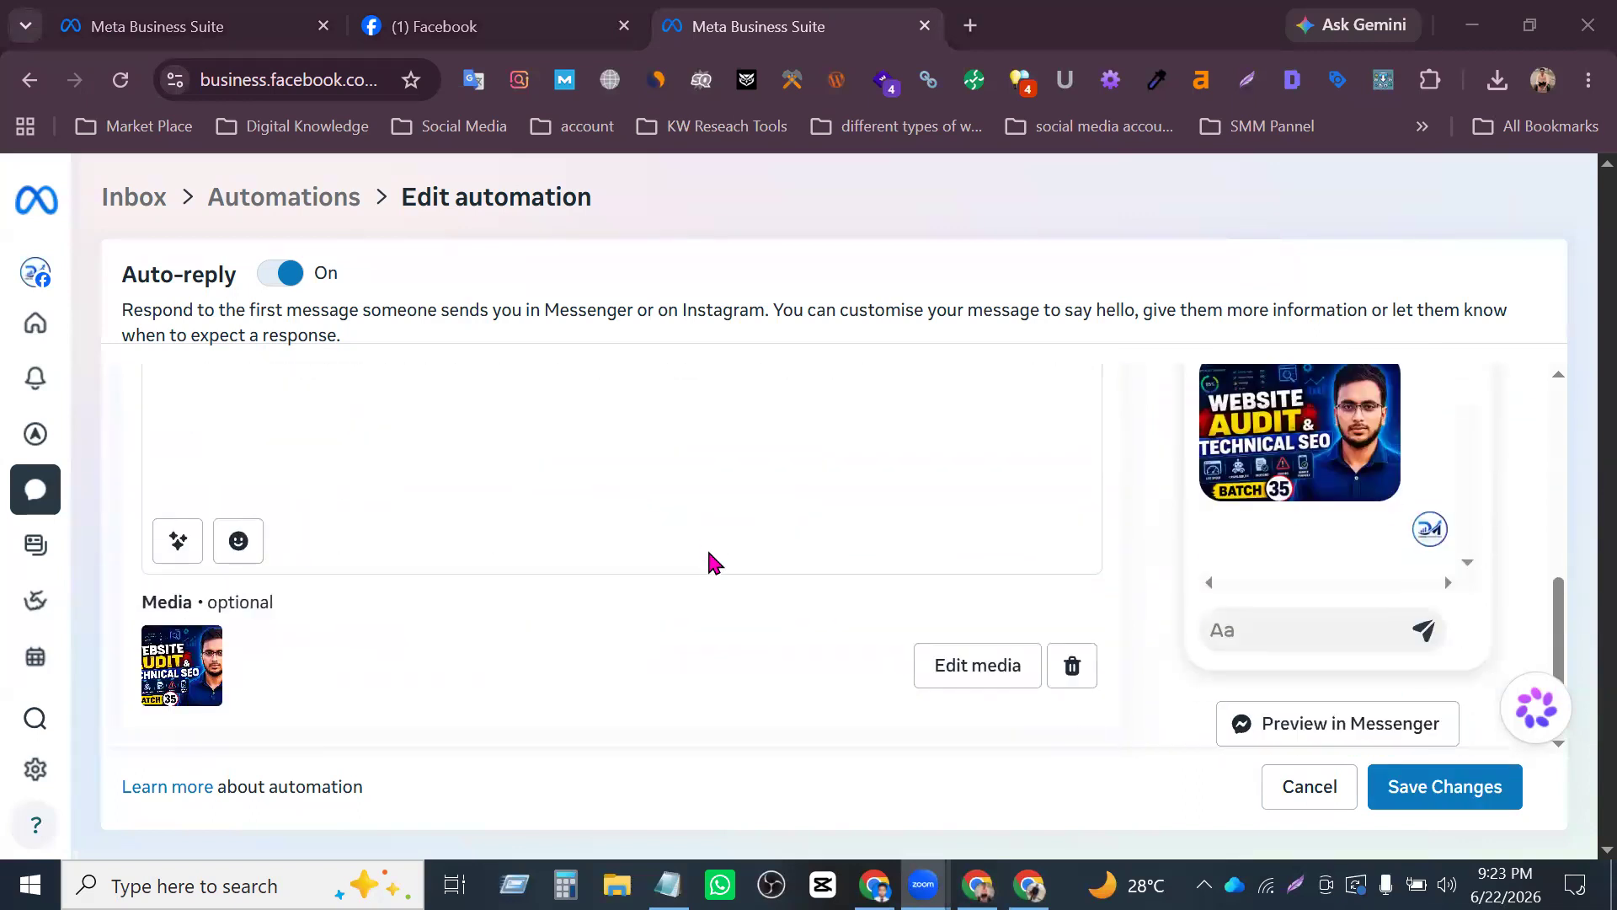
pyautogui.scroll(5, 706, 547)
pyautogui.scroll(-2, 502, 530)
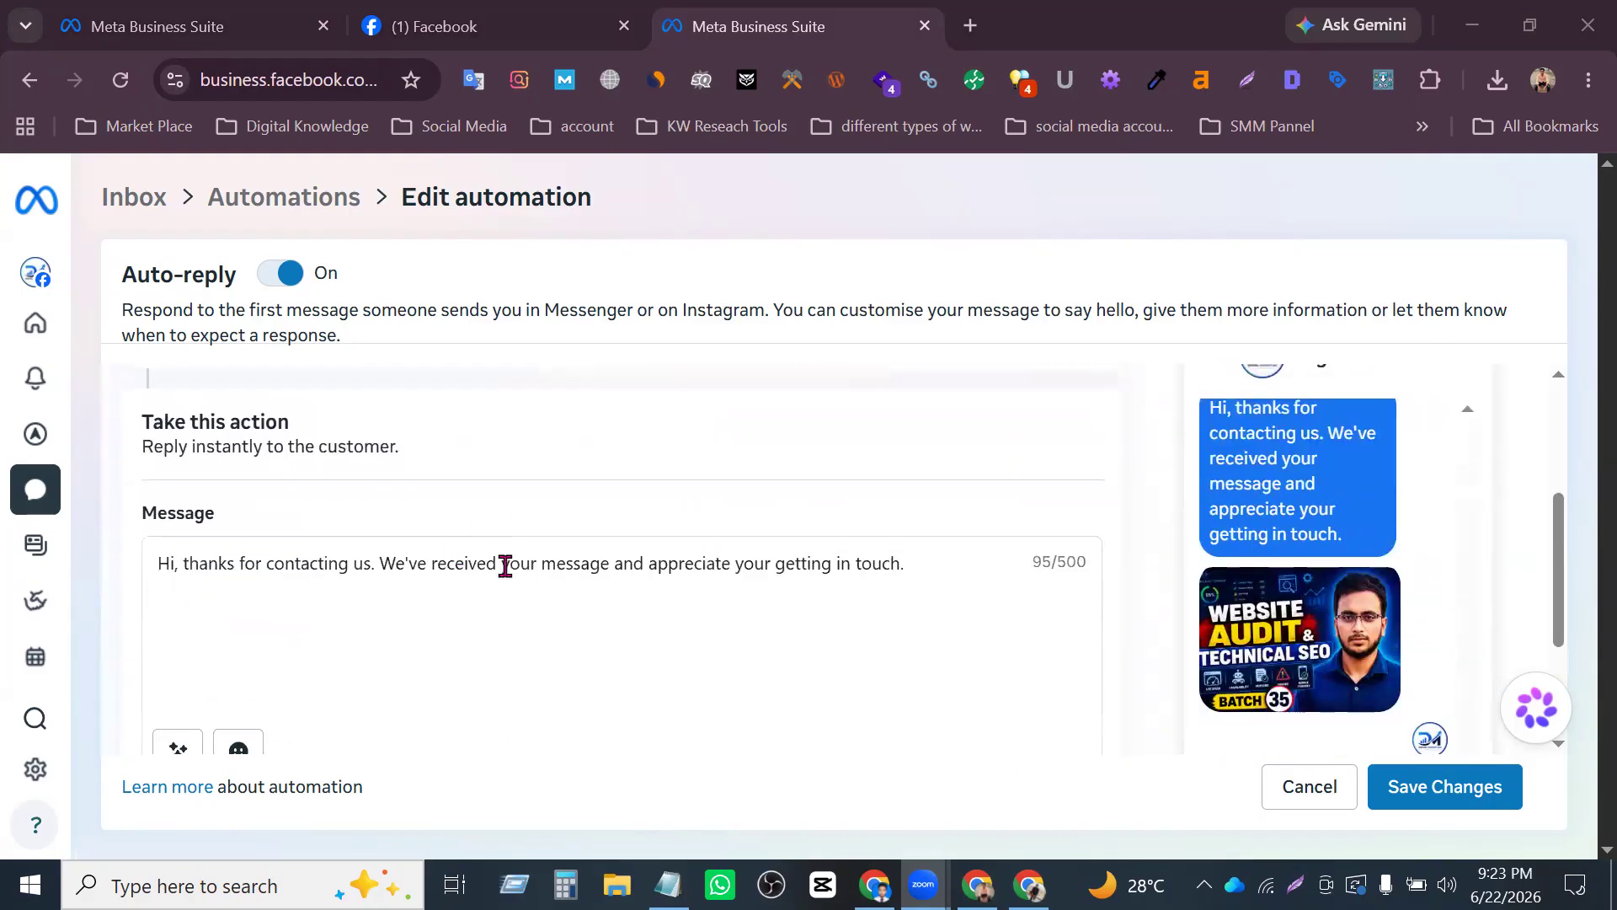
pyautogui.moveTo(943, 556); pyautogui.dragTo(268, 543)
pyautogui.moveTo(157, 563); pyautogui.dragTo(200, 563)
pyautogui.click(172, 563)
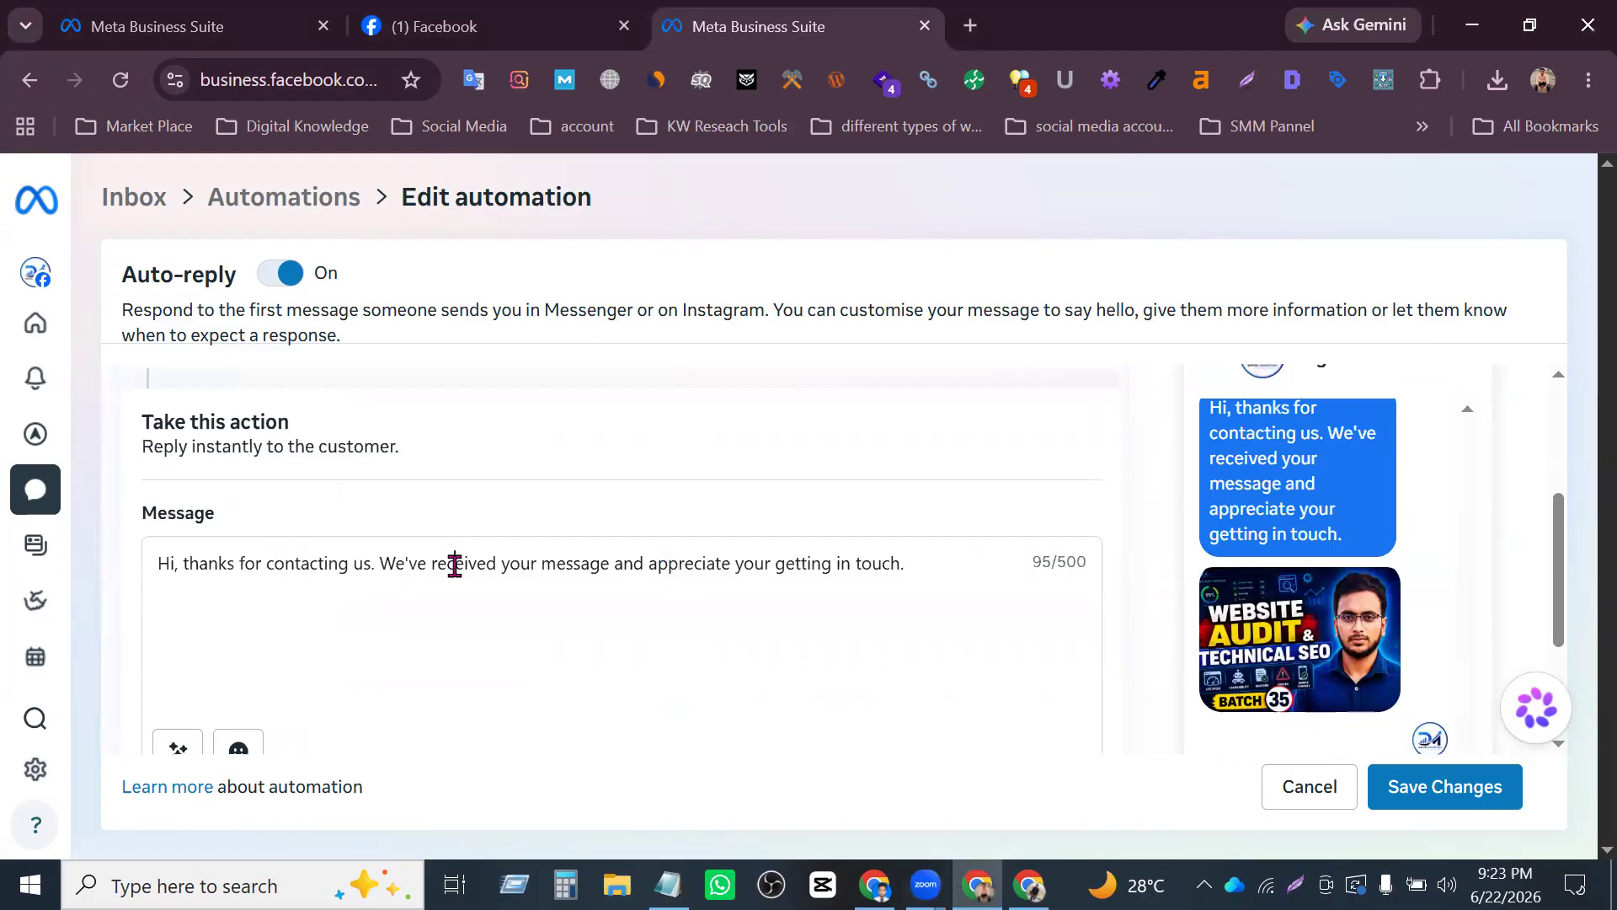
pyautogui.moveTo(921, 564); pyautogui.dragTo(239, 554)
pyautogui.click(237, 554)
pyautogui.click(957, 567)
# - Open chatgpt.com in a new browser tab
pyautogui.click(971, 26)
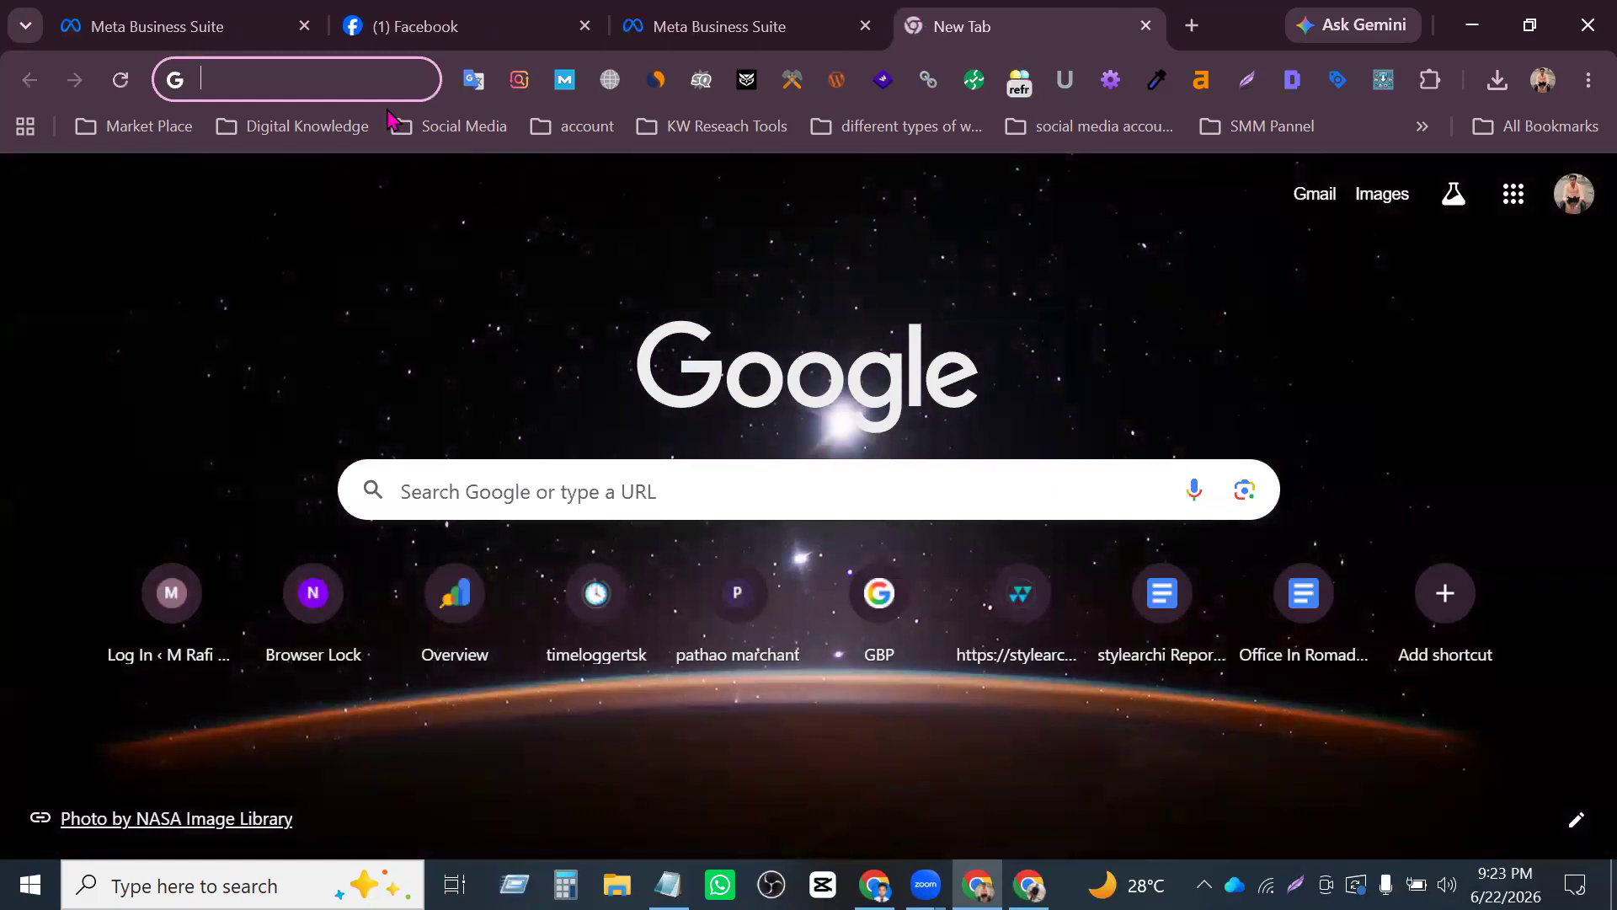
pyautogui.click(301, 85)
pyautogui.write('chatgpt.com')
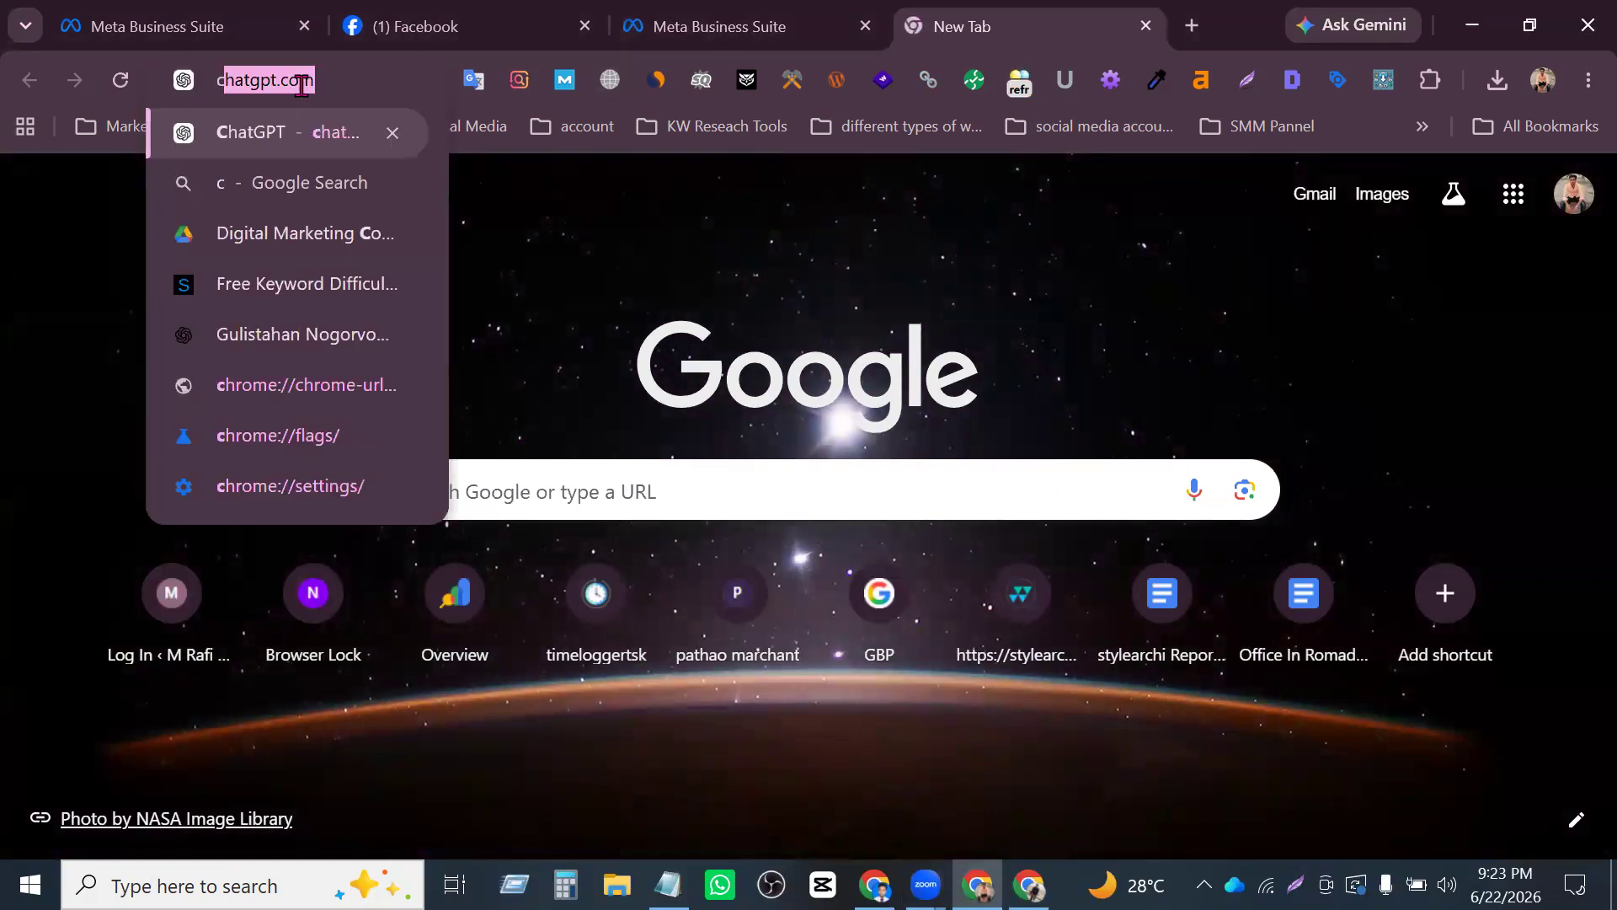
pyautogui.press('Return')
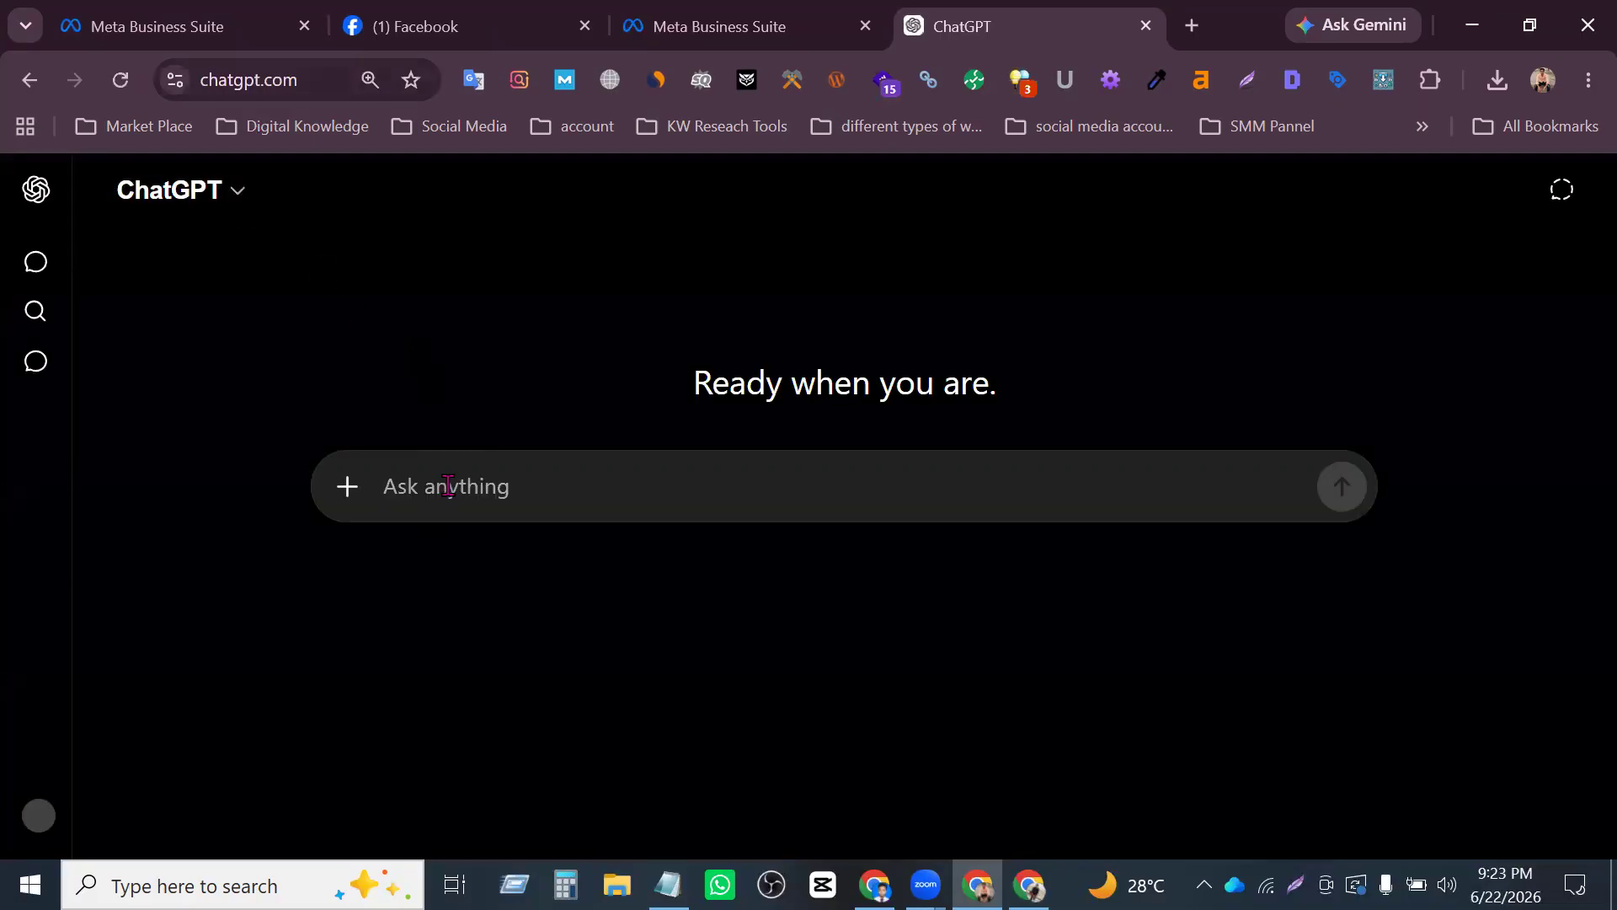
# - Ask ChatGPT for an automatic reply for the Page, stating "my service is digital marketing"
pyautogui.write('mm')
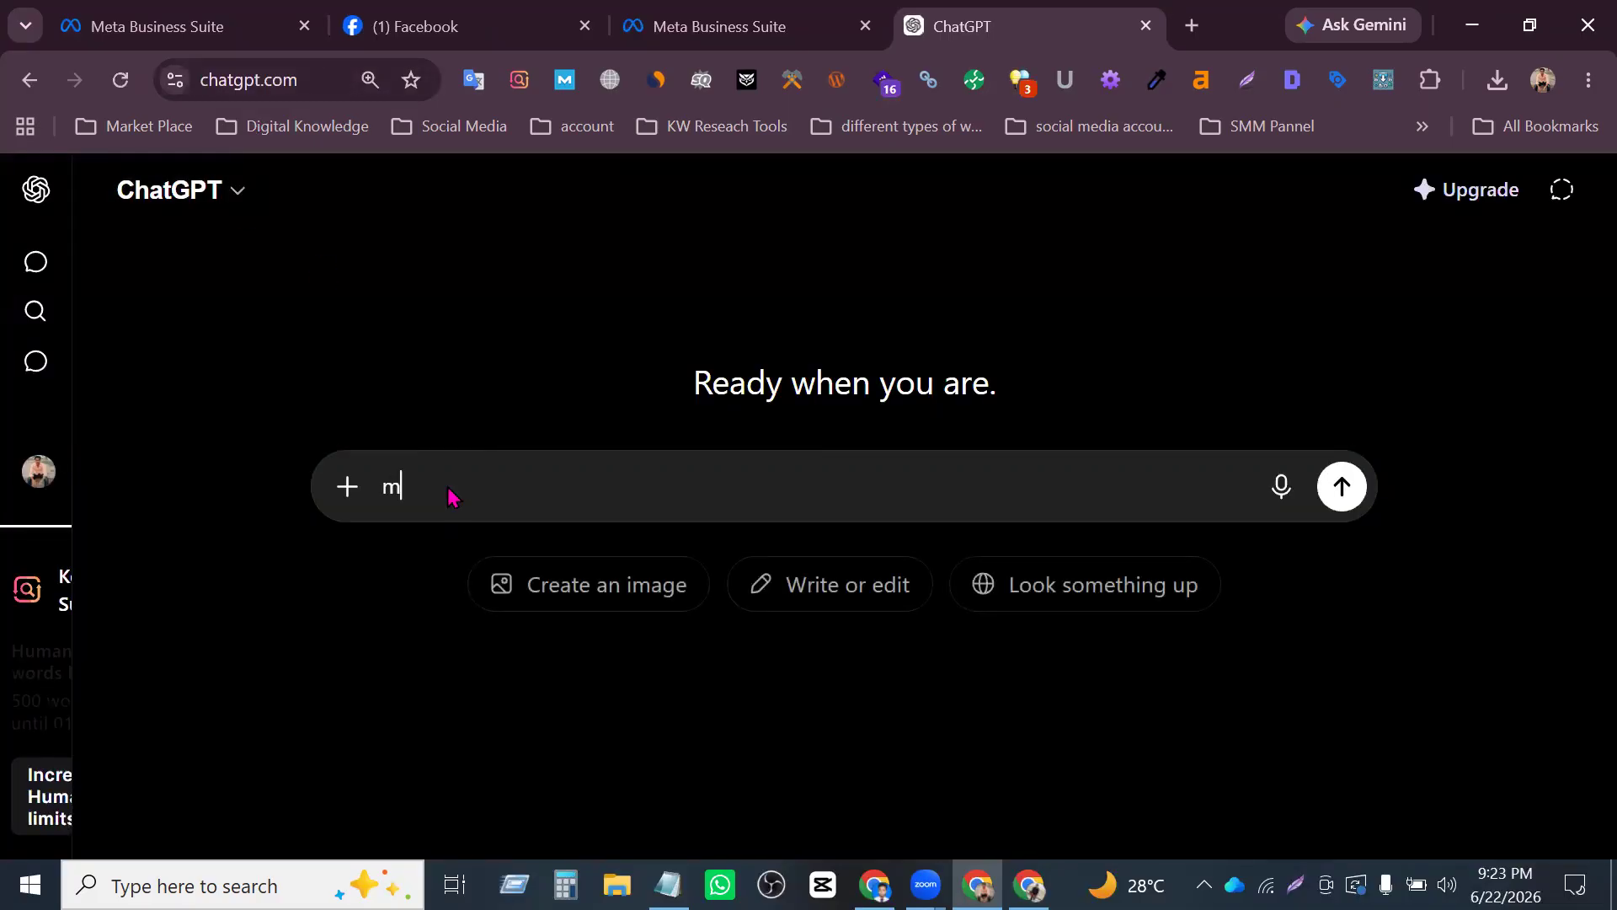
pyautogui.write('y service is')
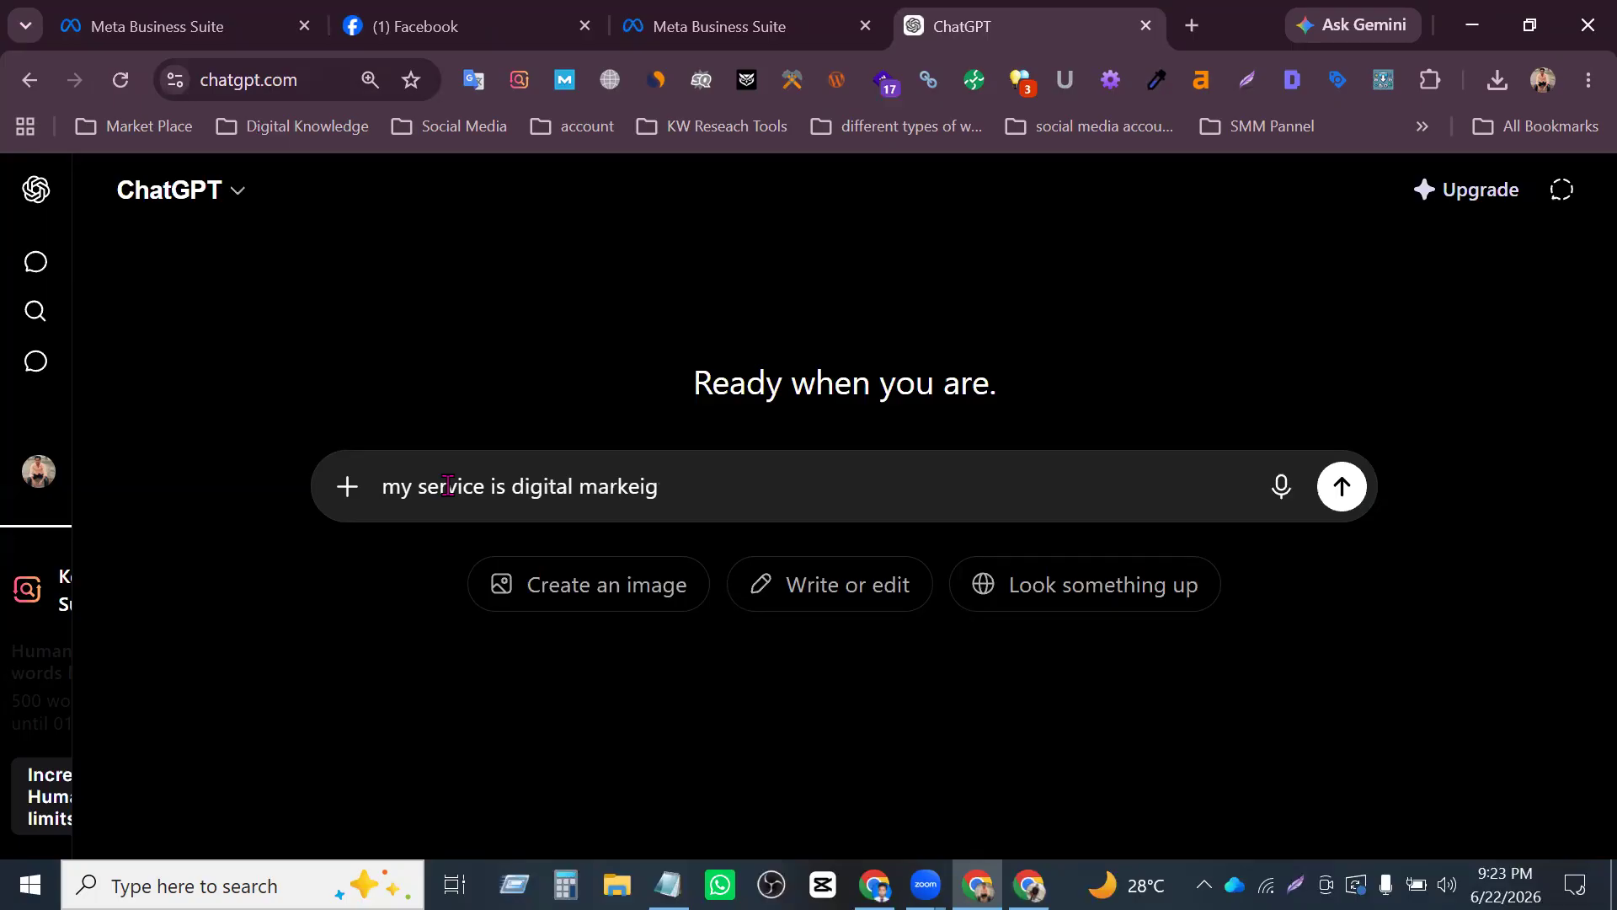
pyautogui.write(' digital marketing')
pyautogui.hotkey('shift', 'Return')
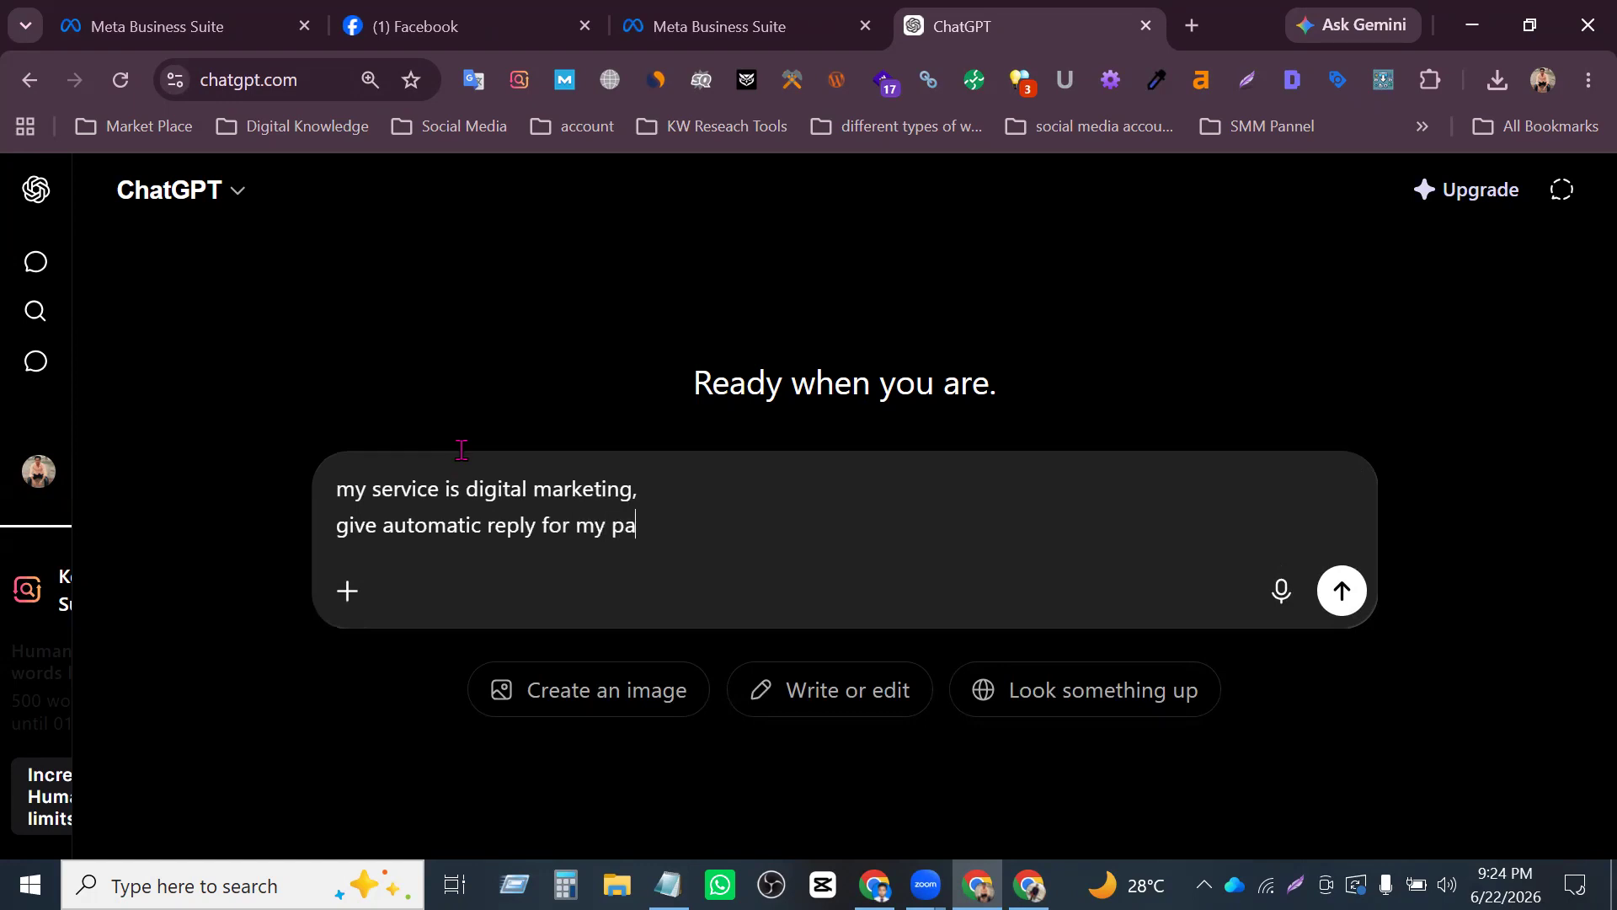
pyautogui.press('Return')
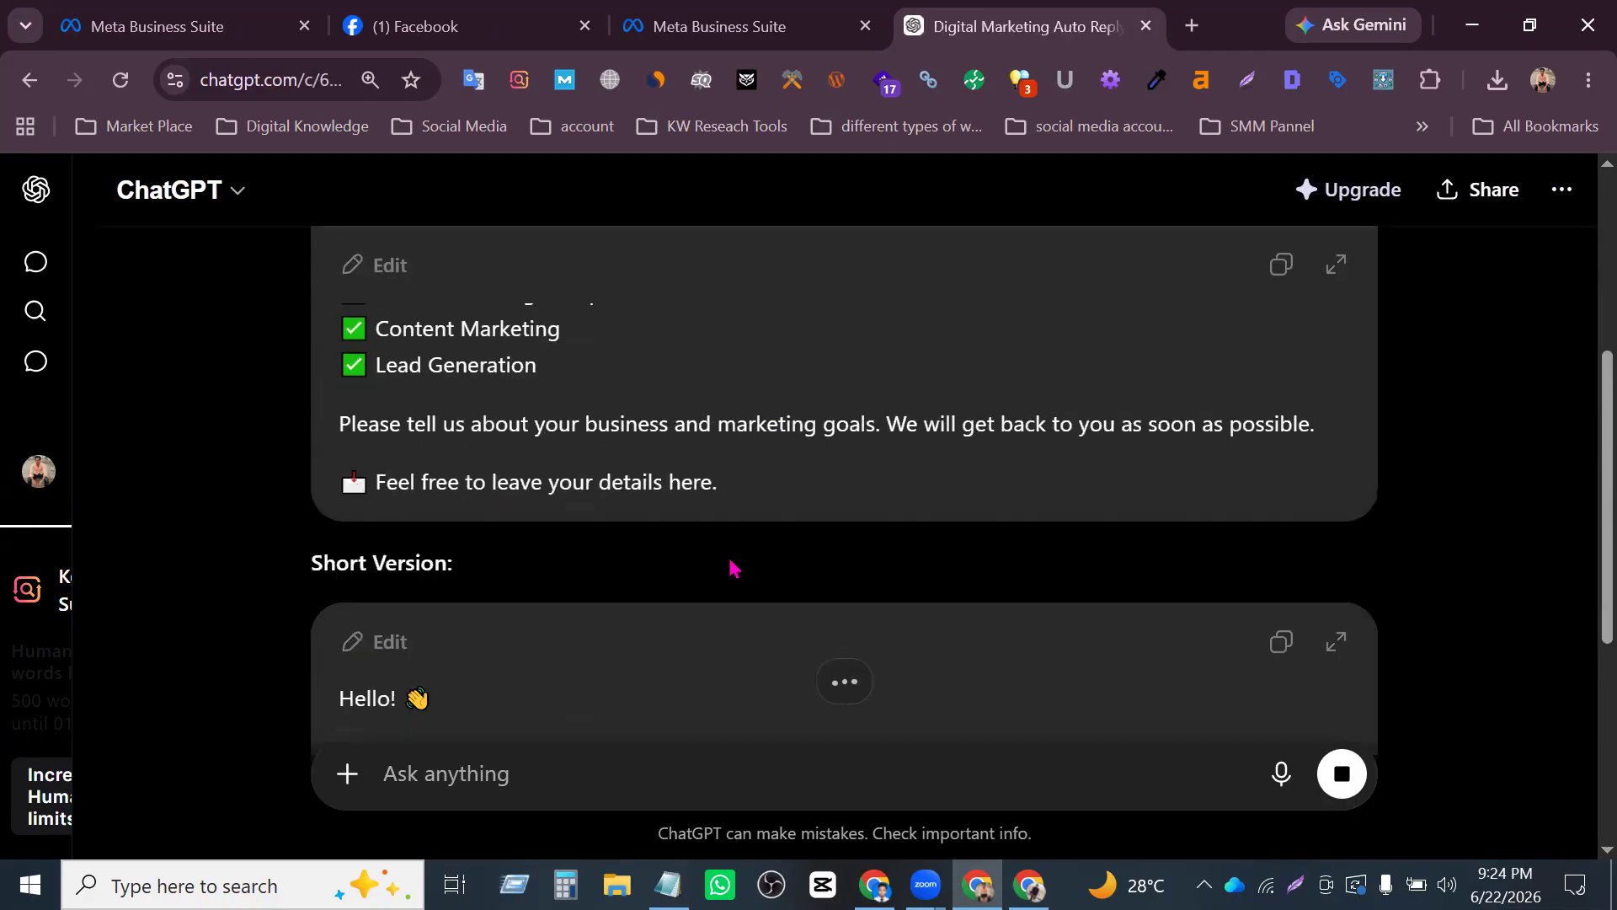
# - Copy the full longer auto-reply message, from "Thank you for contacting us!" to "Feel free to leave your details here."
pyautogui.scroll(3, 734, 568)
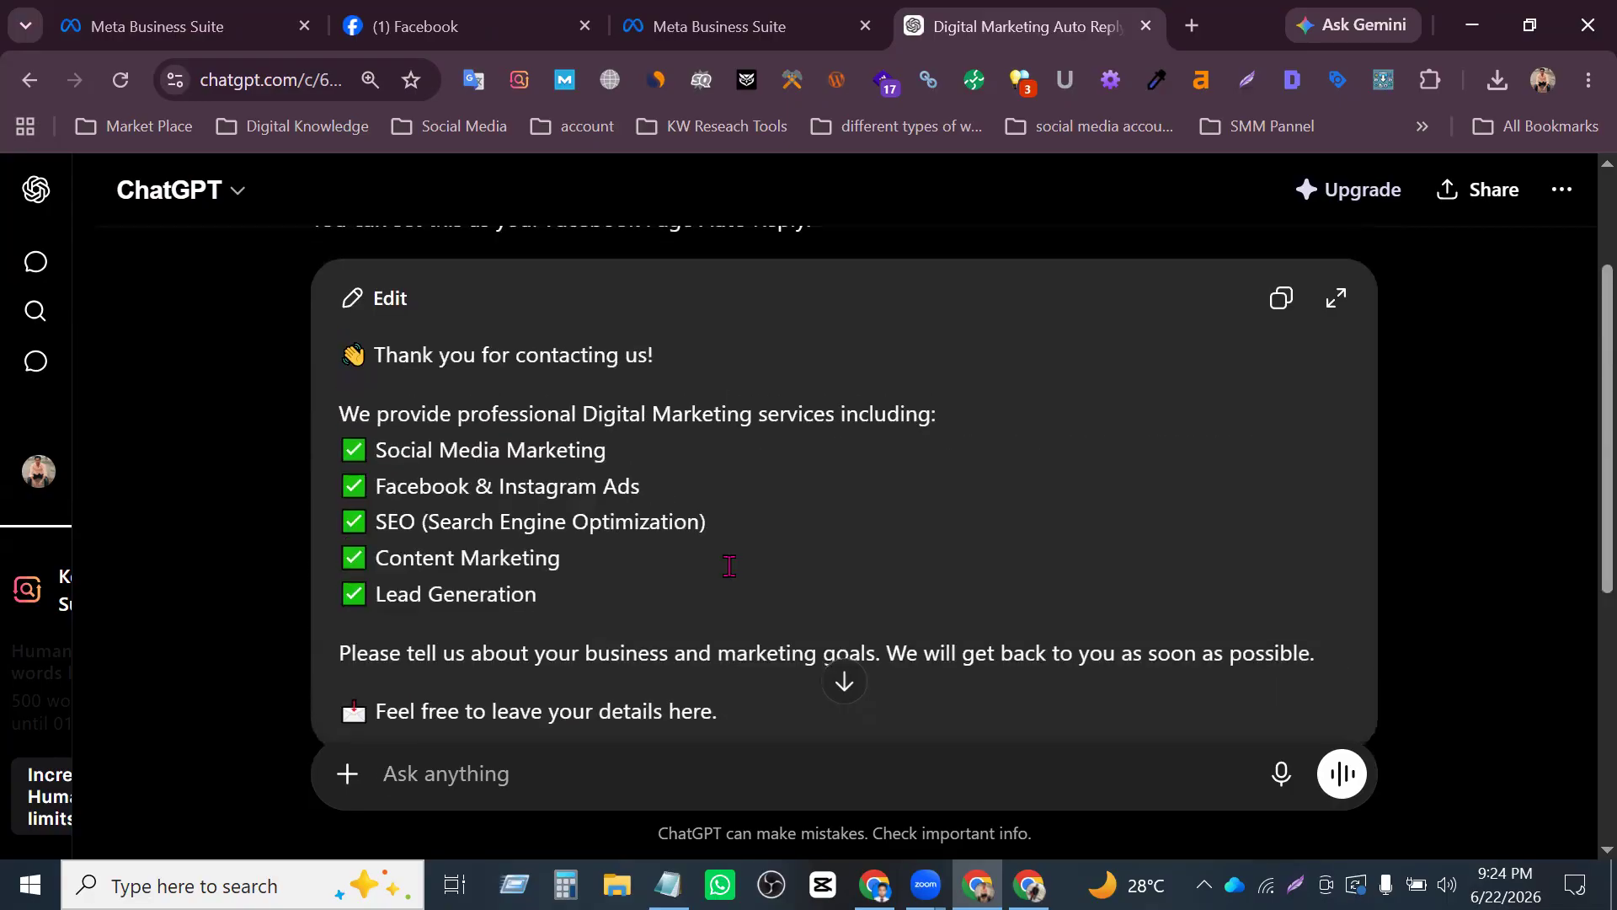
pyautogui.moveTo(739, 687); pyautogui.dragTo(333, 541)
pyautogui.hotkey('ctrl', 'c')
pyautogui.scroll(-5, 662, 556)
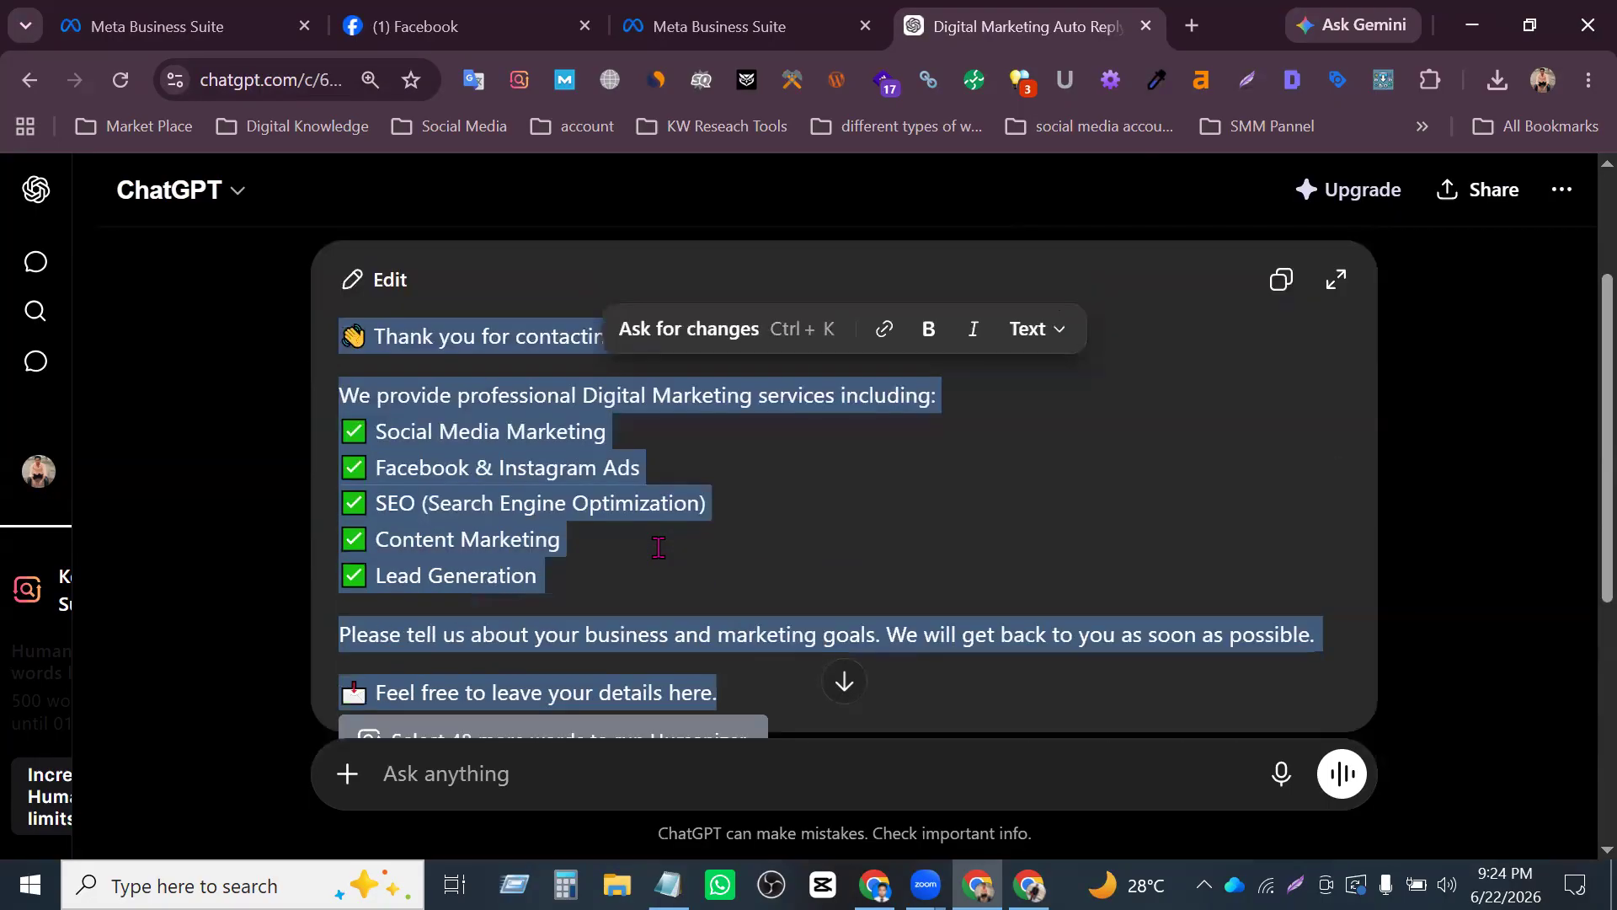
pyautogui.scroll(2, 729, 489)
pyautogui.scroll(-2, 692, 366)
pyautogui.scroll(2, 660, 504)
pyautogui.scroll(2, 656, 513)
pyautogui.scroll(-2, 628, 530)
# - Replace the default auto-reply message in Meta Business Suite with the copied ChatGPT text and save the automation
pyautogui.click(674, 15)
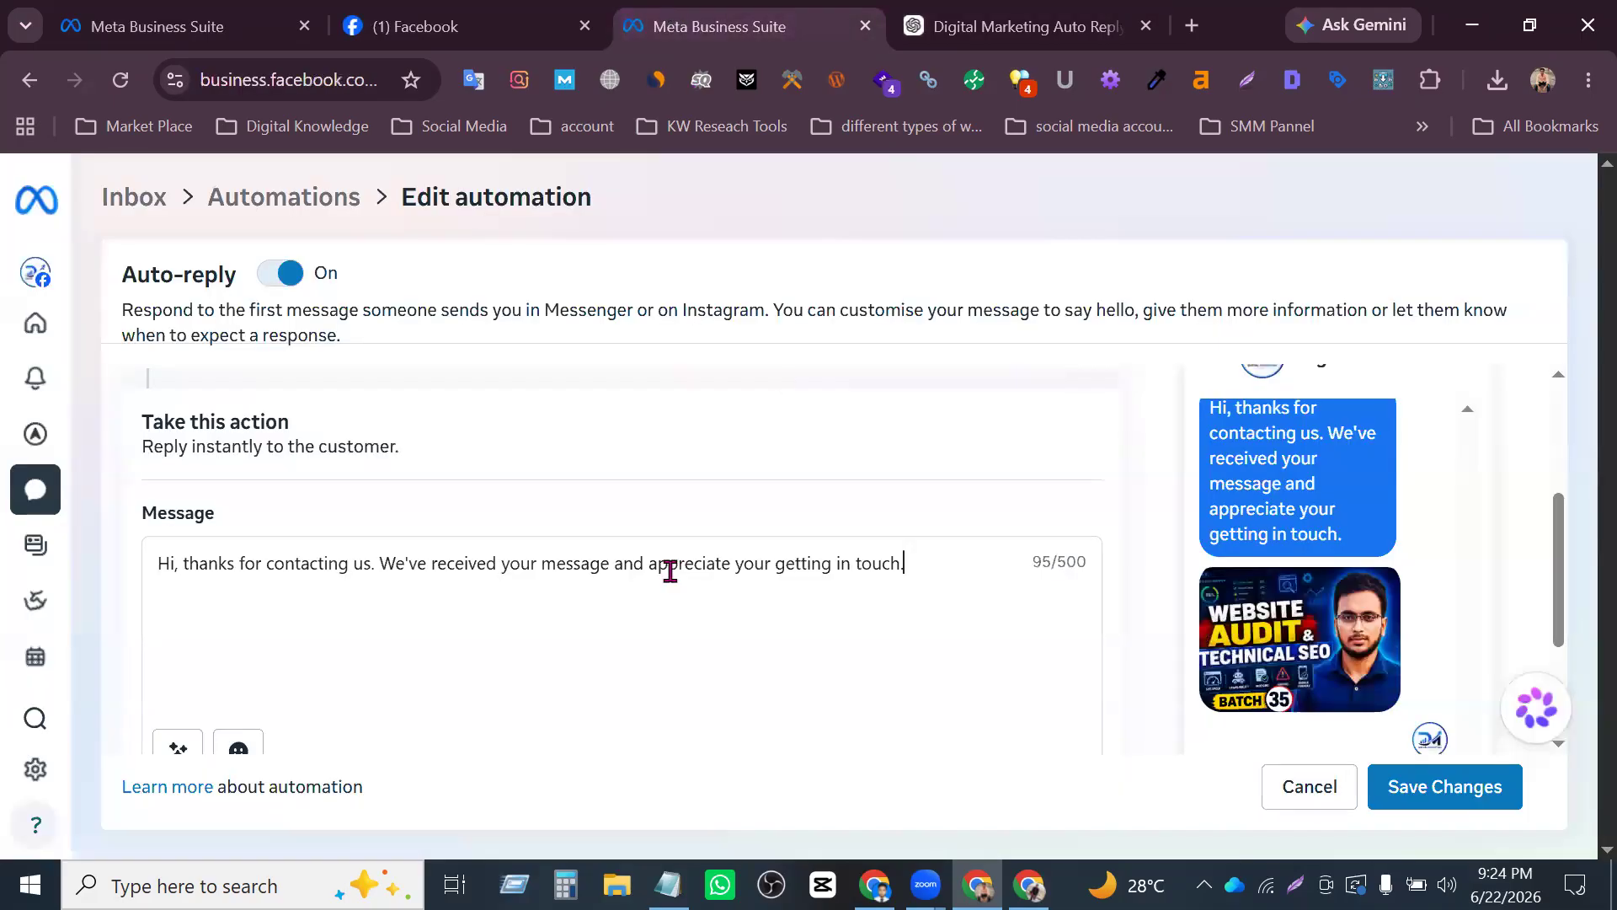
pyautogui.tripleClick(582, 559)
pyautogui.hotkey('ctrl', 'v')
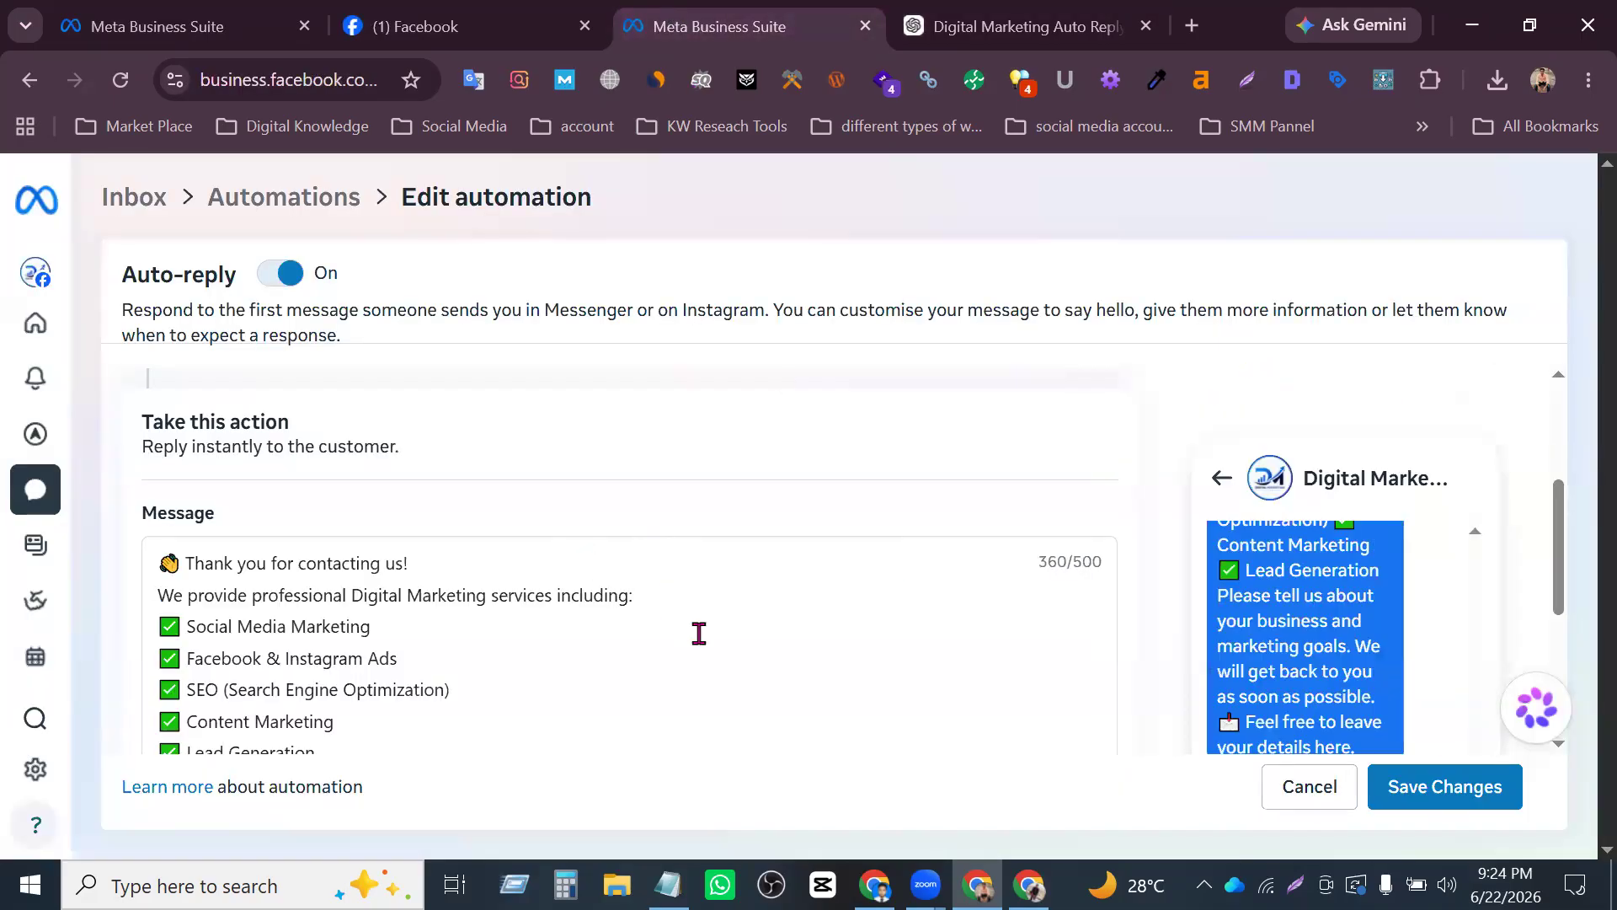
pyautogui.scroll(-4, 699, 636)
pyautogui.scroll(3, 710, 642)
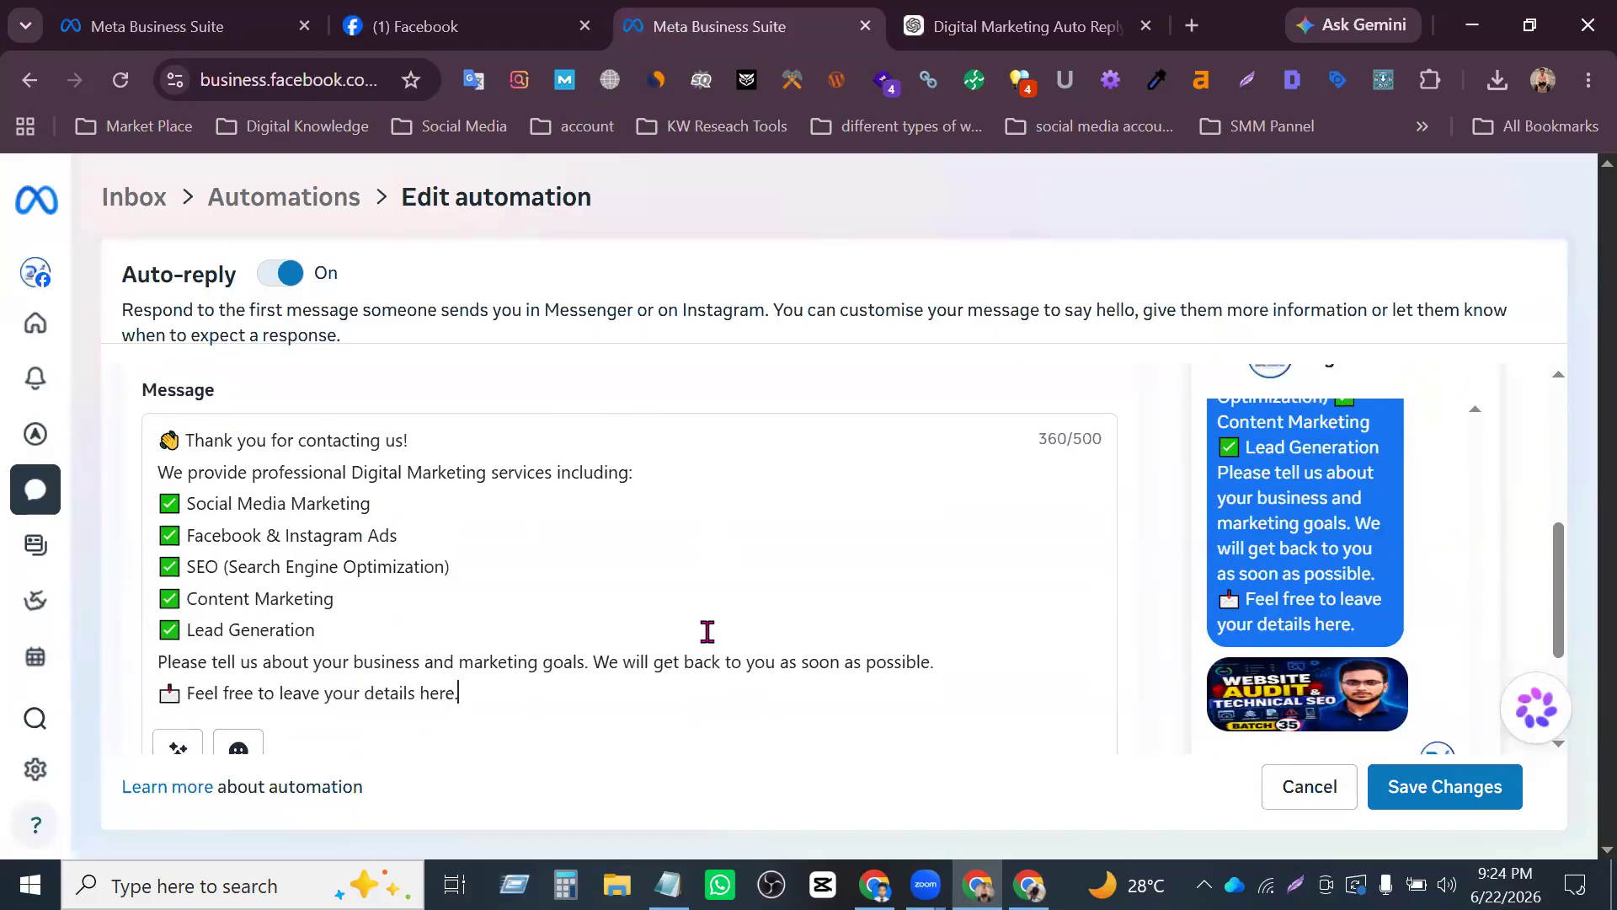
pyautogui.scroll(-3, 708, 635)
pyautogui.scroll(4, 724, 642)
pyautogui.scroll(-4, 747, 646)
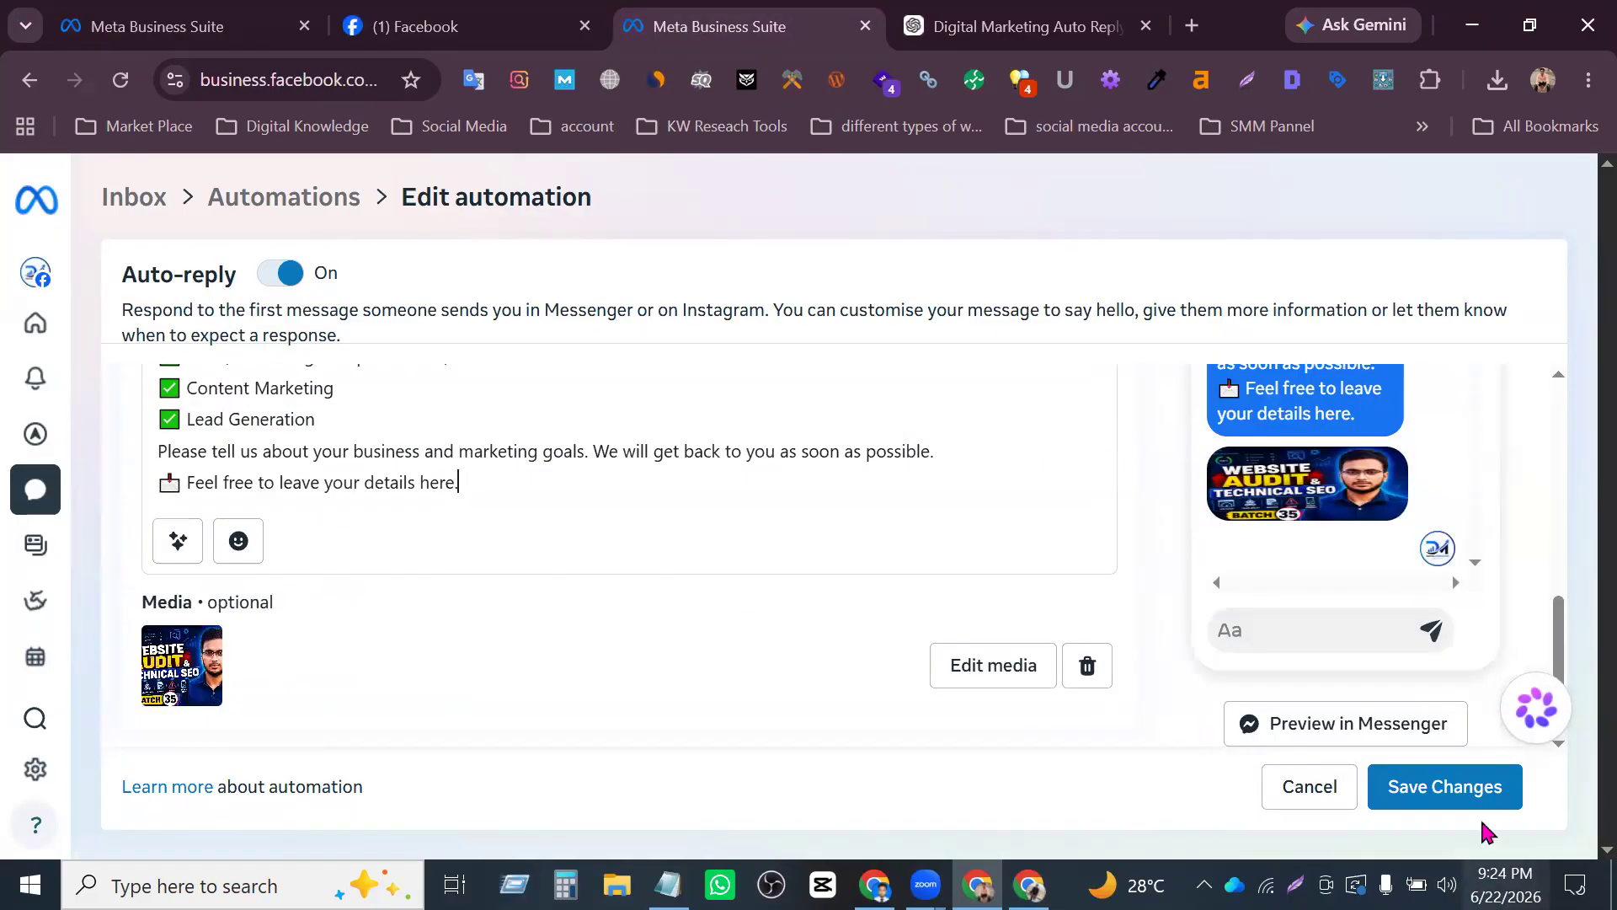
pyautogui.click(1458, 801)
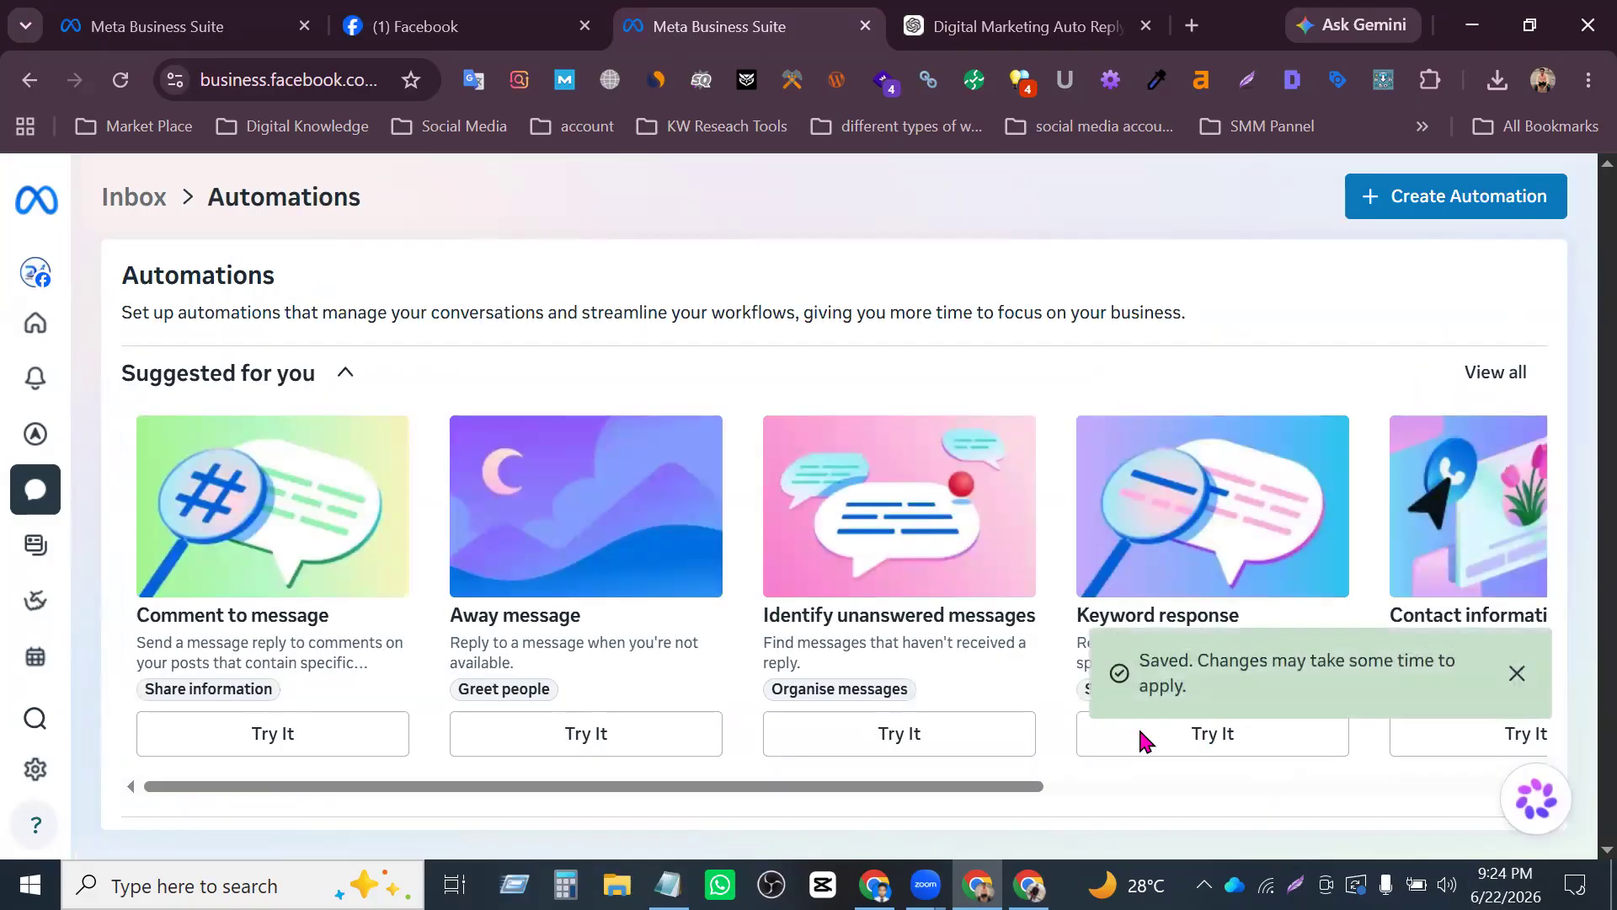
# - Check the Auto-reply entry and its status under Your automations
pyautogui.scroll(-3, 988, 588)
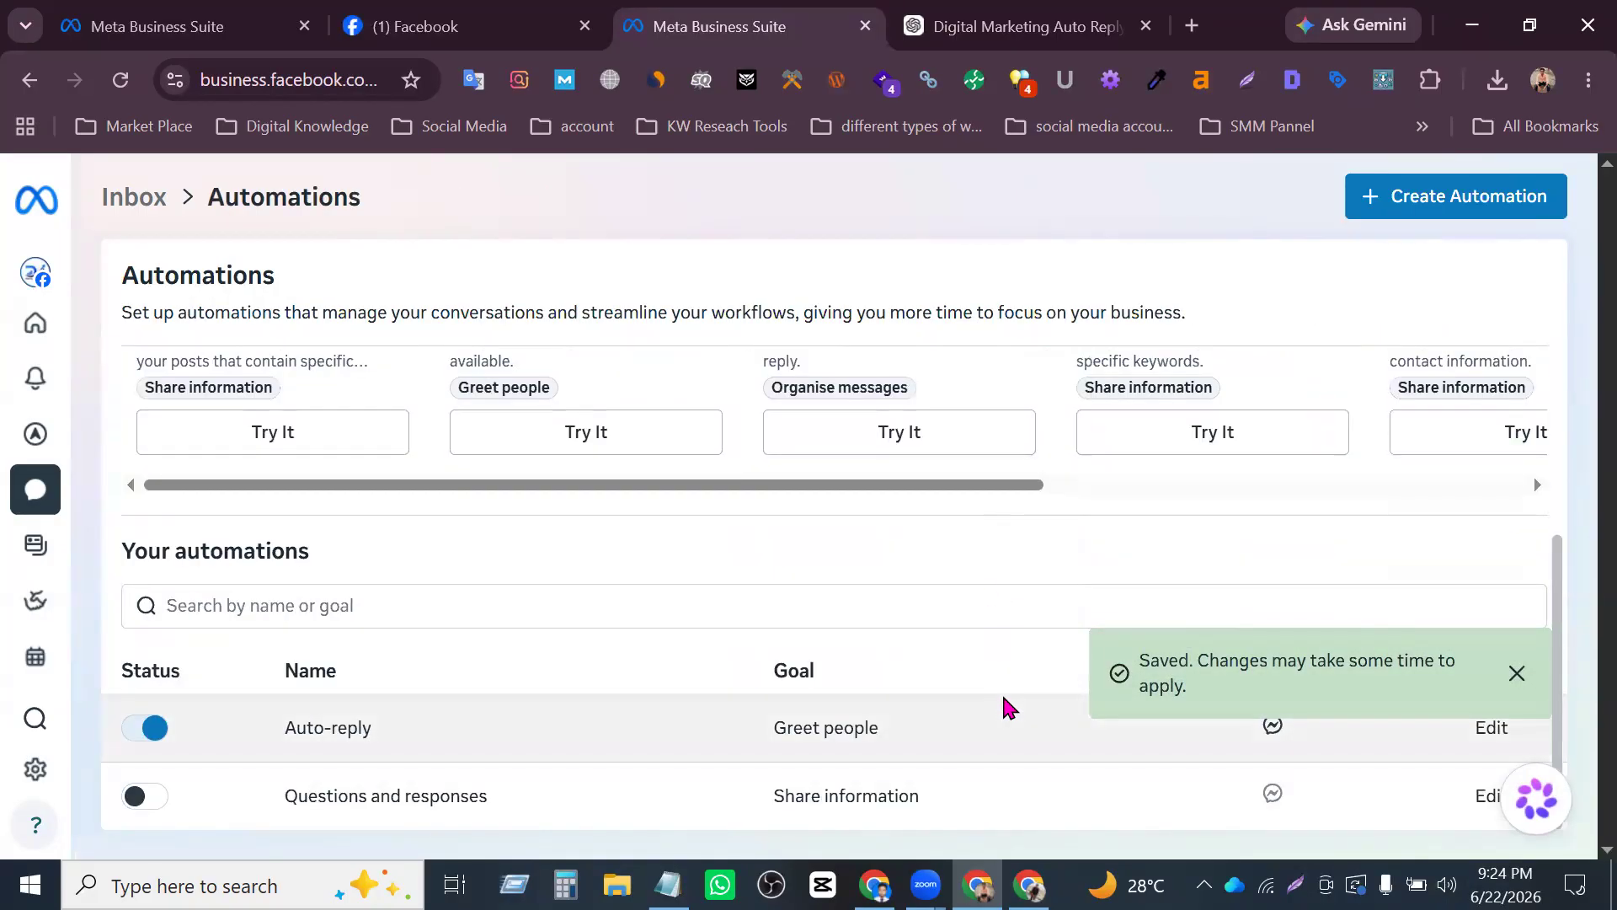
pyautogui.scroll(3, 1008, 708)
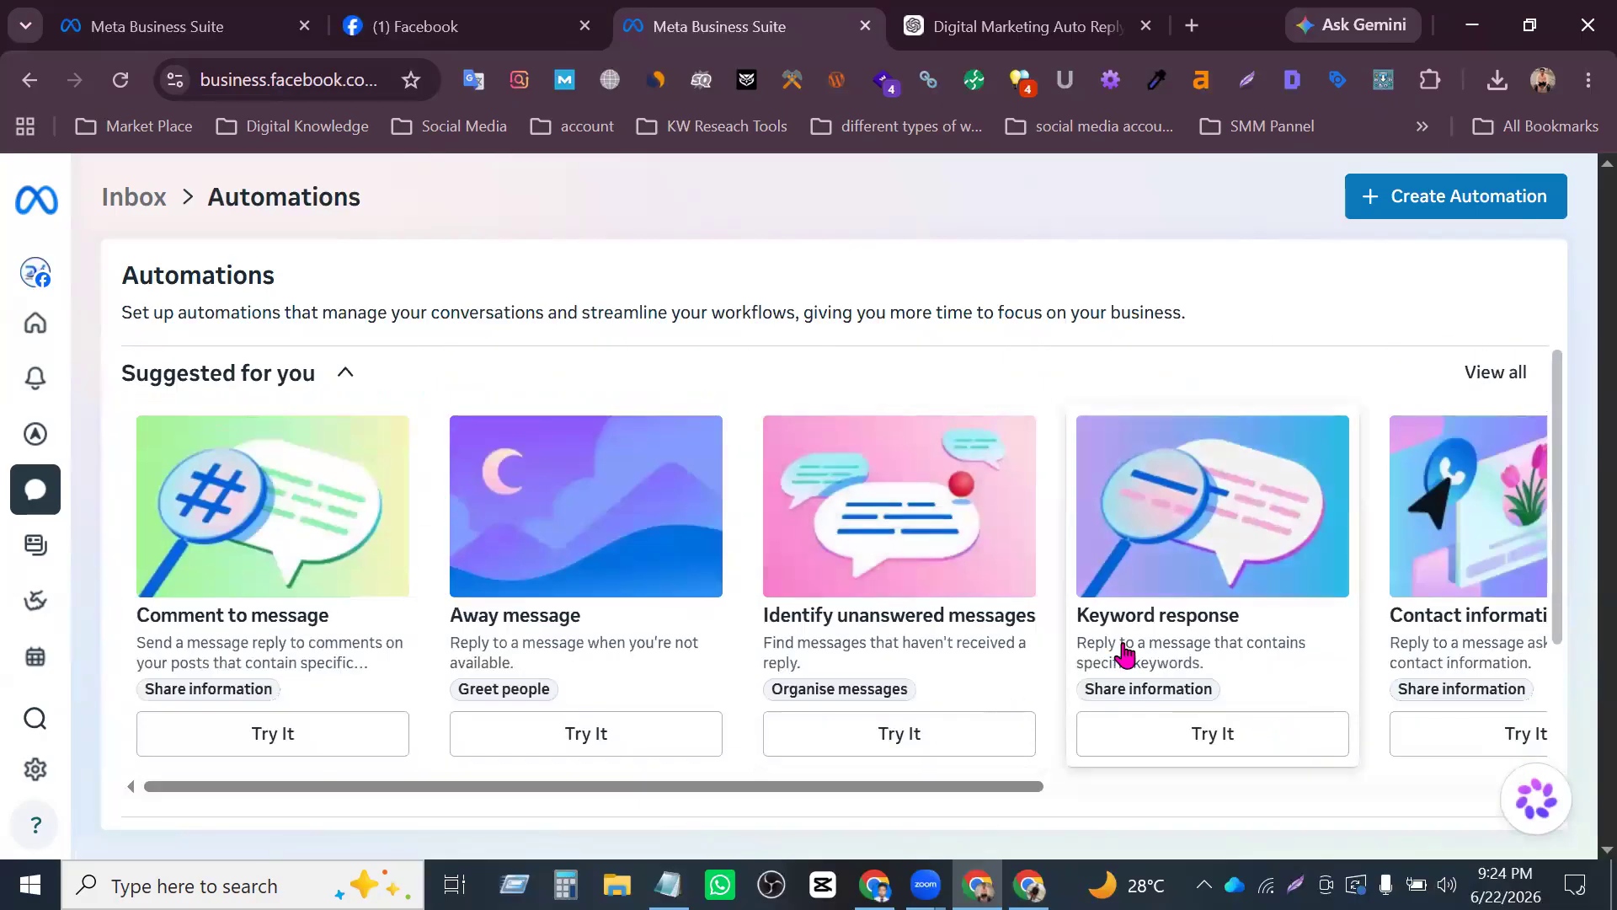
pyautogui.scroll(-3, 794, 437)
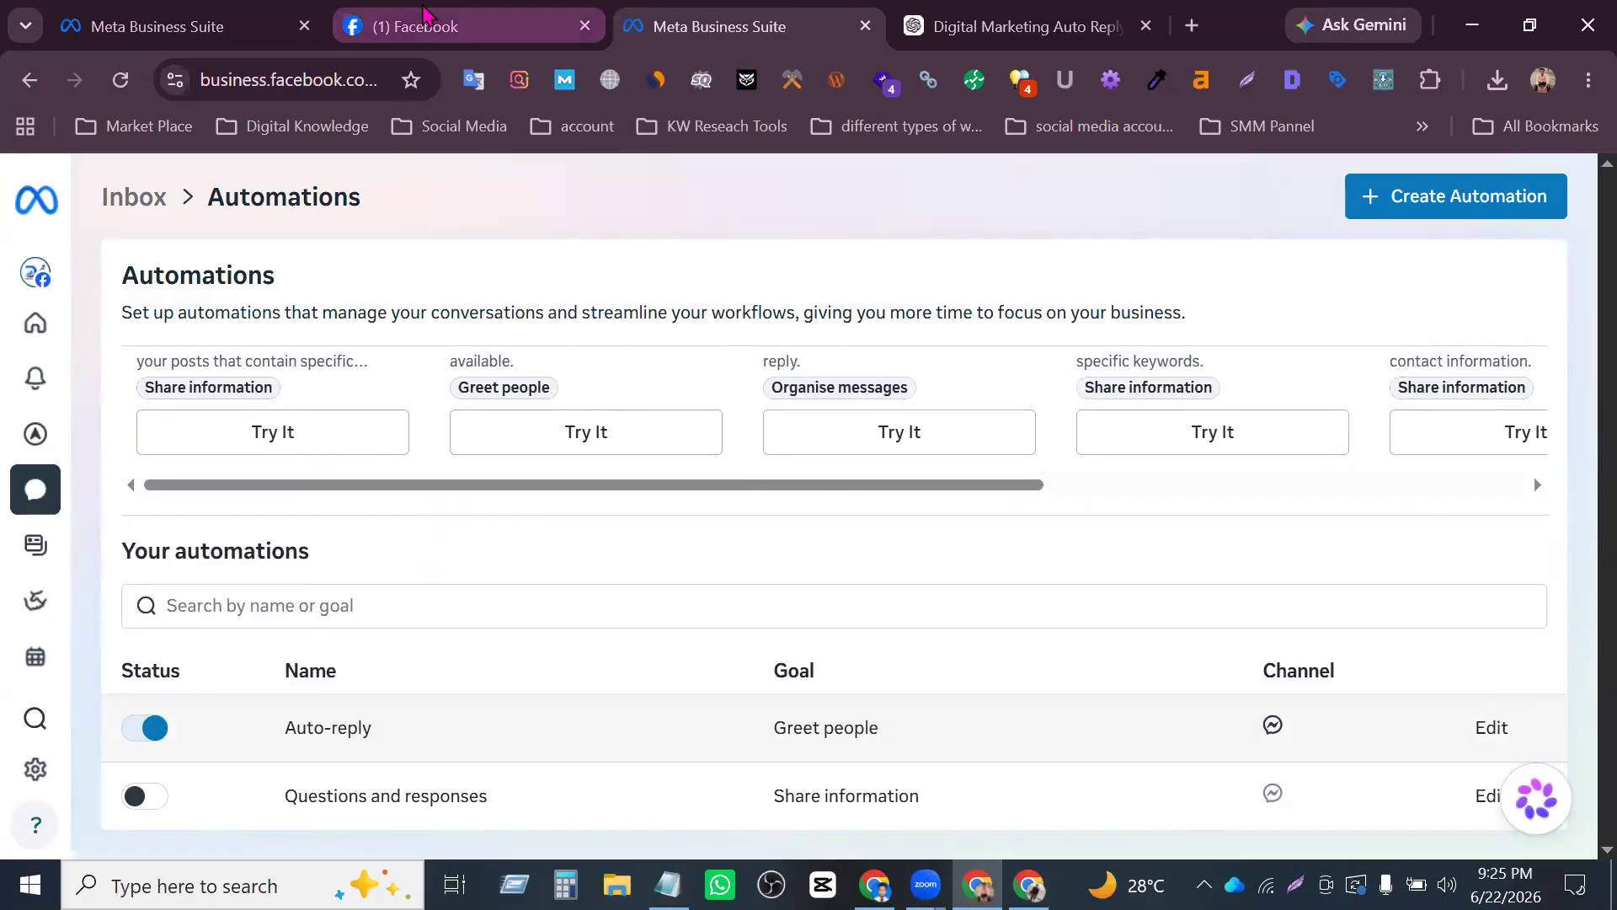
pyautogui.click(425, 23)
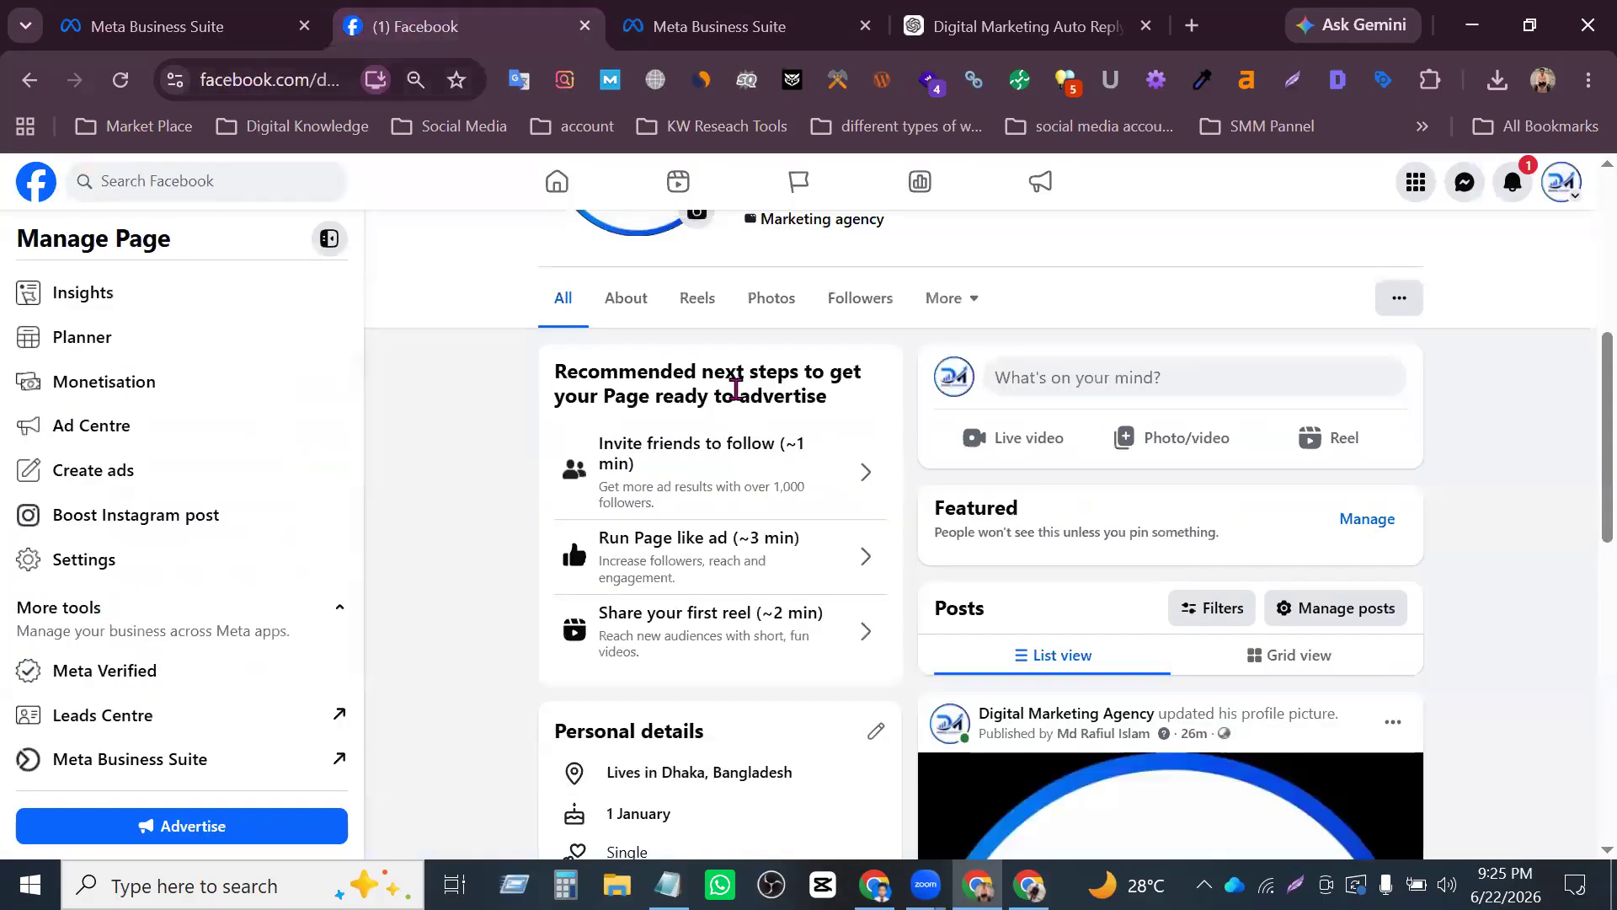
pyautogui.click(714, 28)
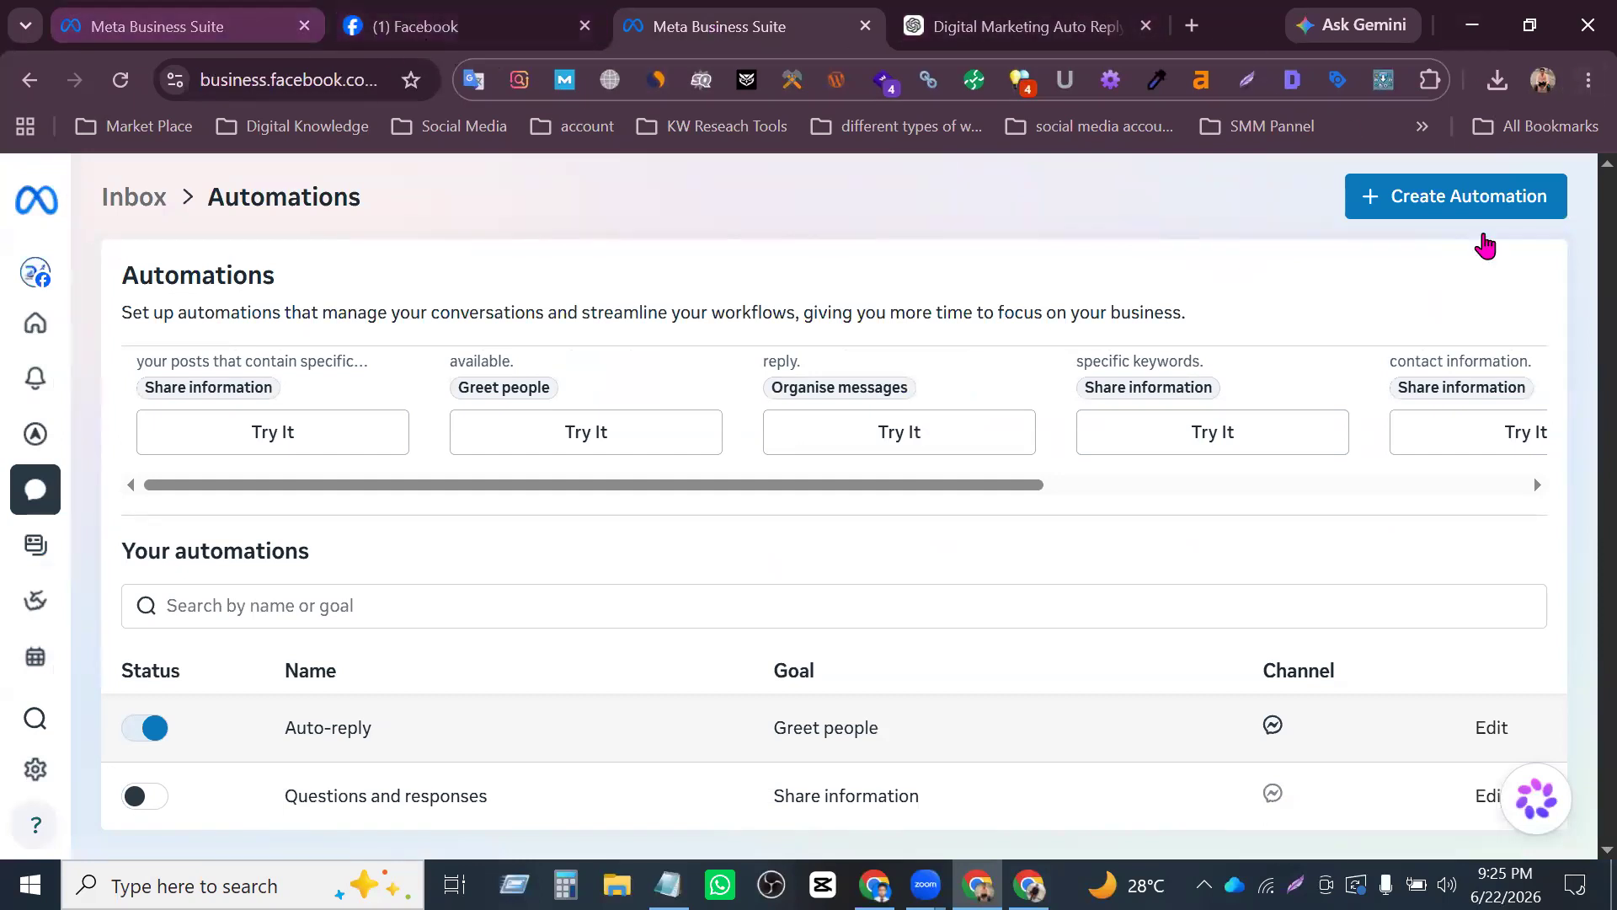
# - Switch to the other Chrome profile's window and open facebook.com in a new tab
pyautogui.click(874, 884)
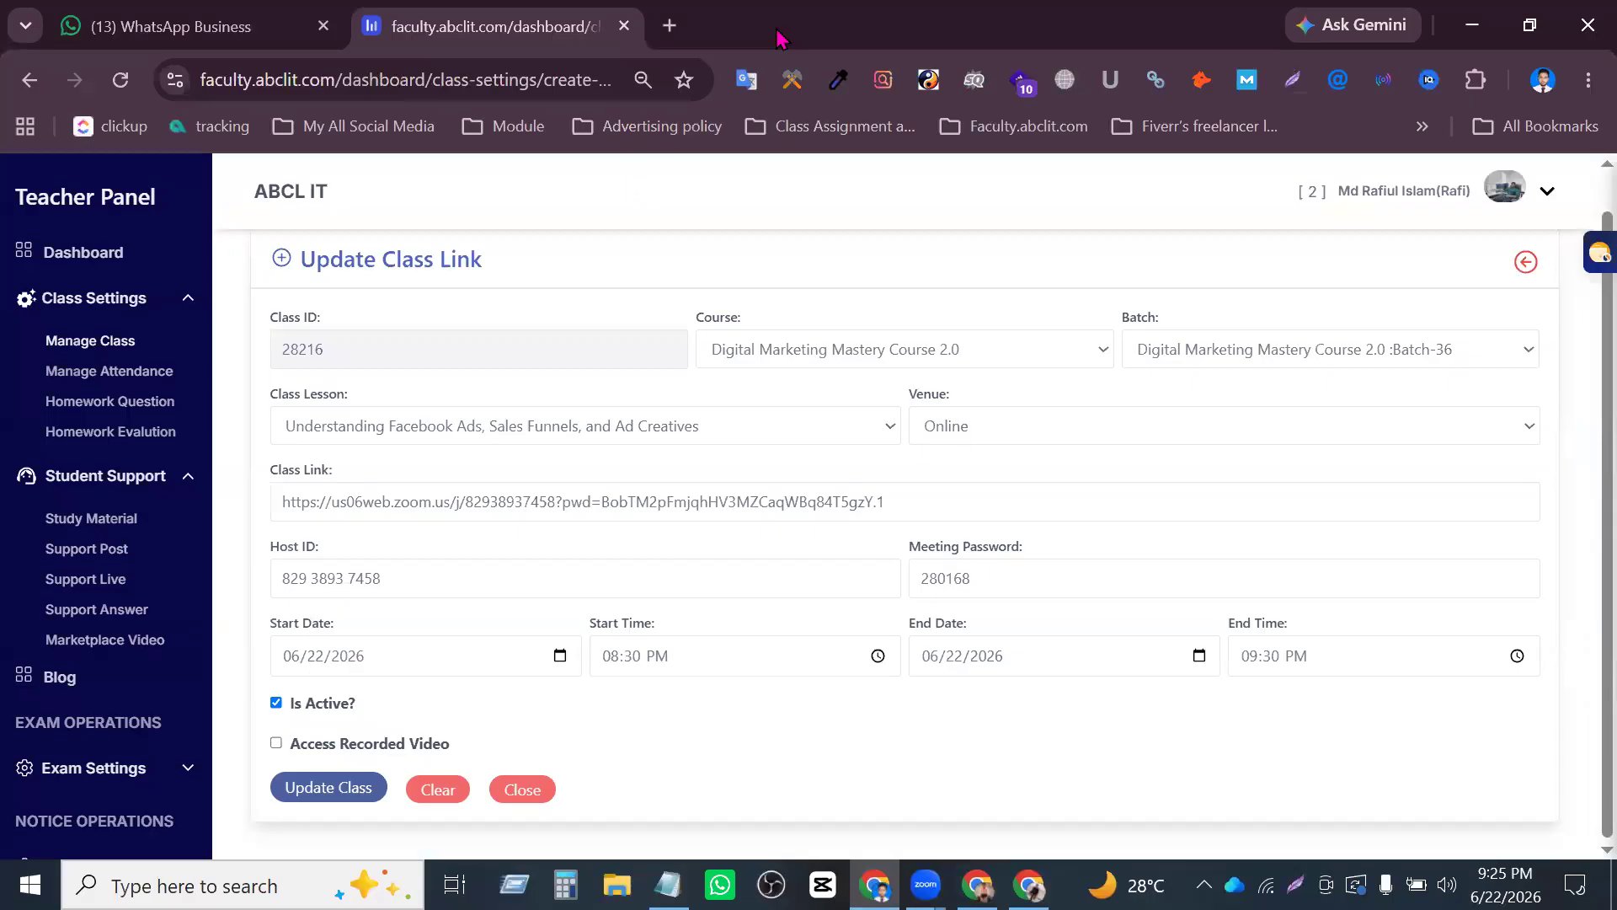
pyautogui.click(668, 27)
pyautogui.write('fa')
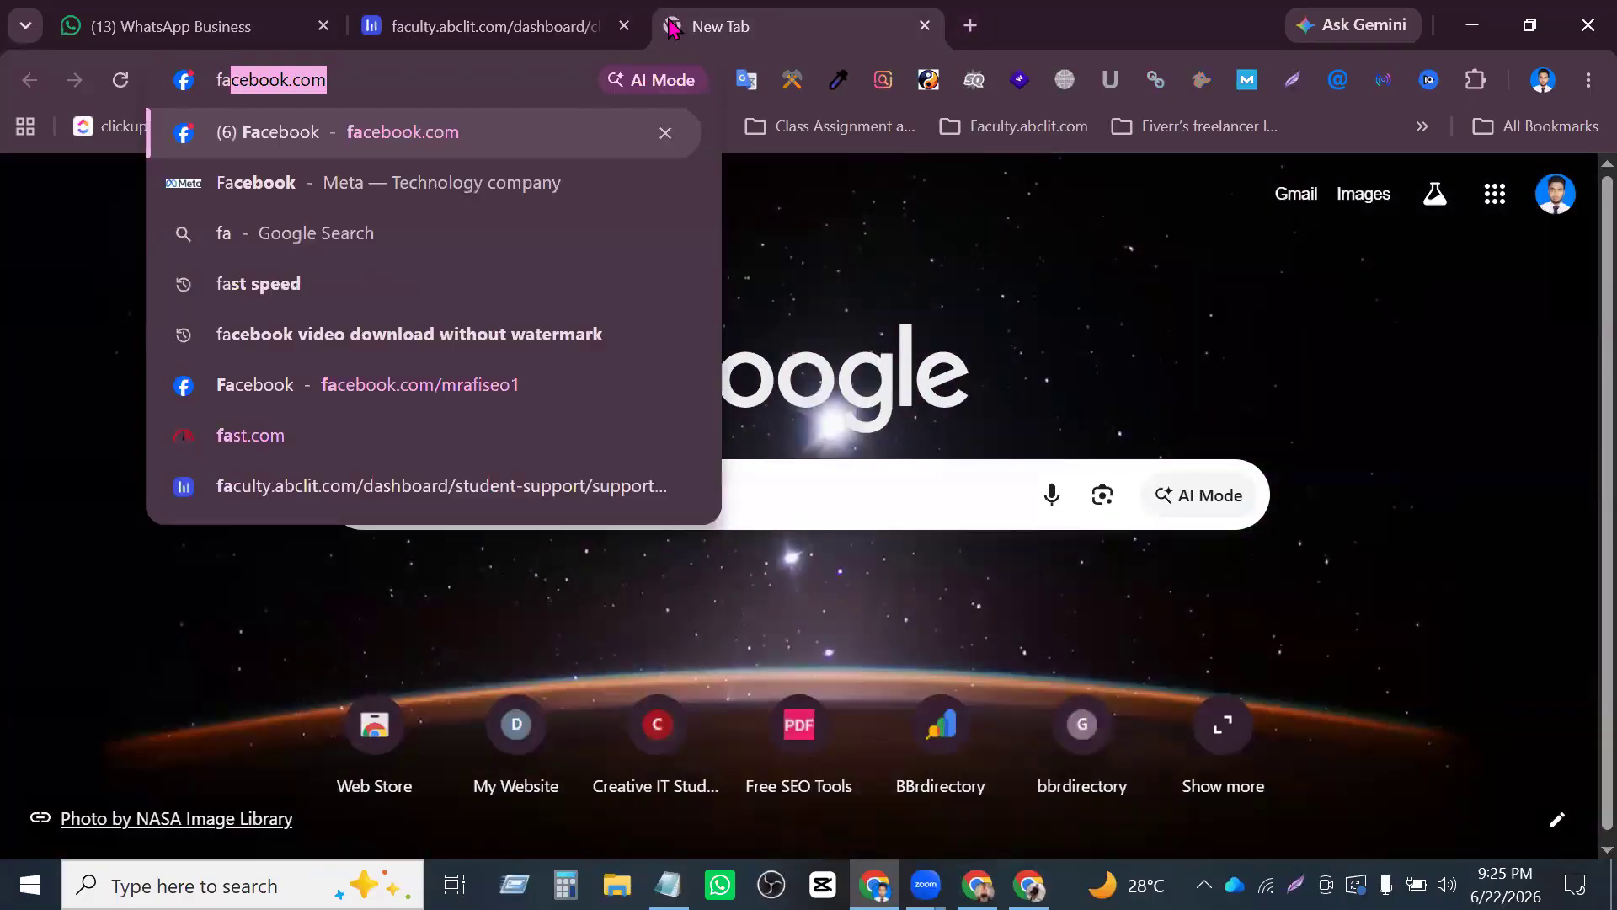
pyautogui.press('Return')
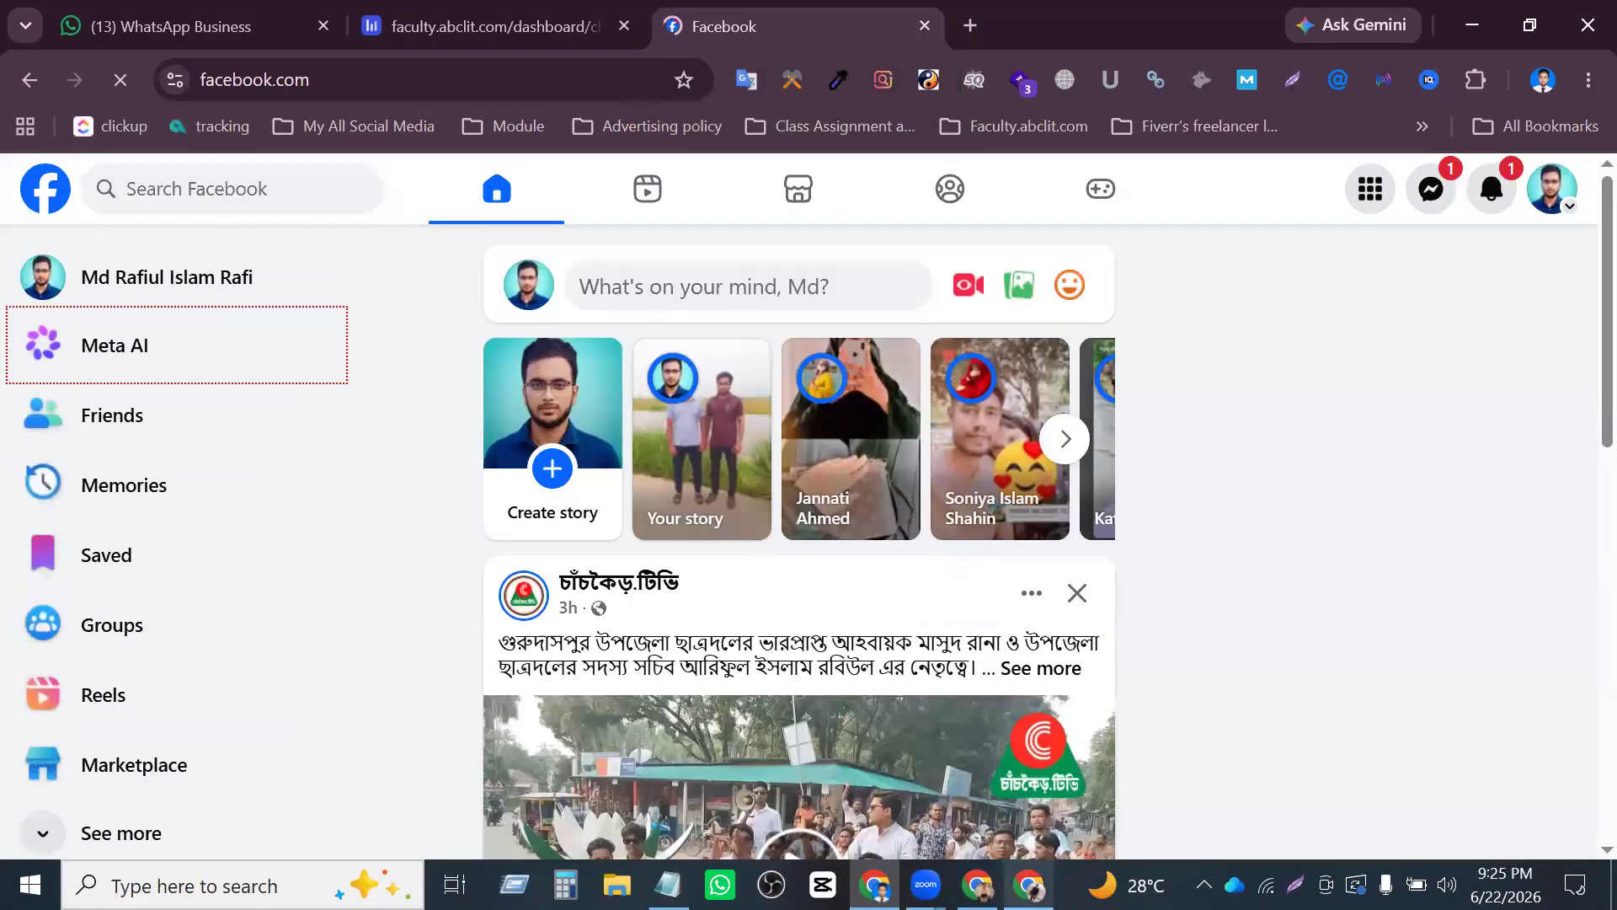
# - Return to the Digital Marketing Agency Page in the first Chrome window and look over its header and profile switcher
pyautogui.hotkey('alt', 'Tab')
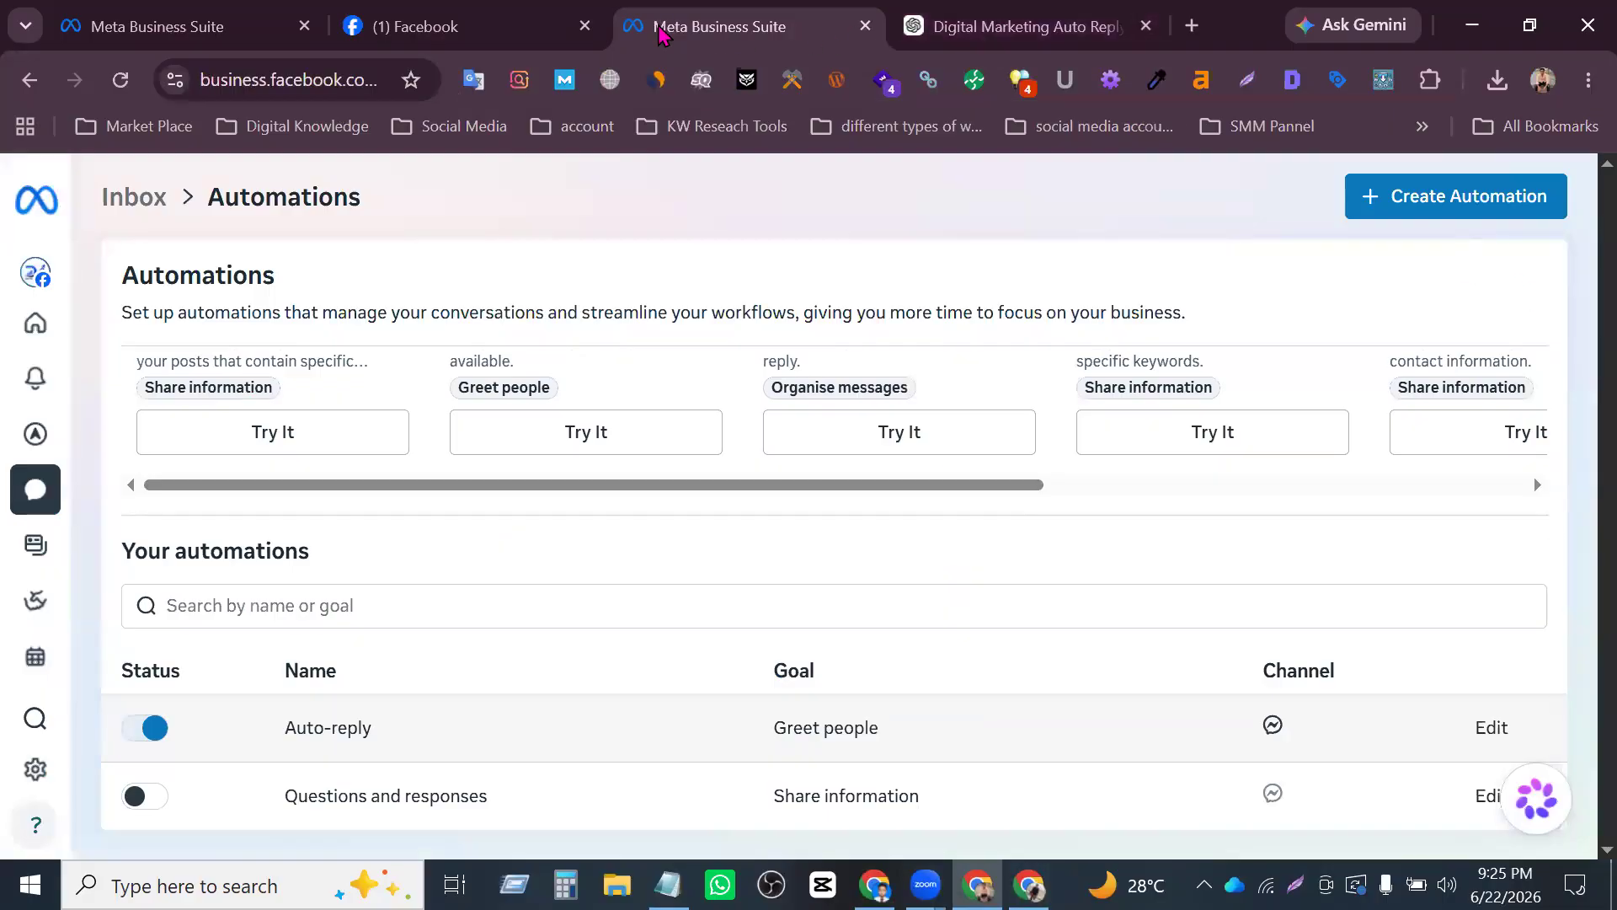
pyautogui.click(459, 26)
pyautogui.click(1562, 181)
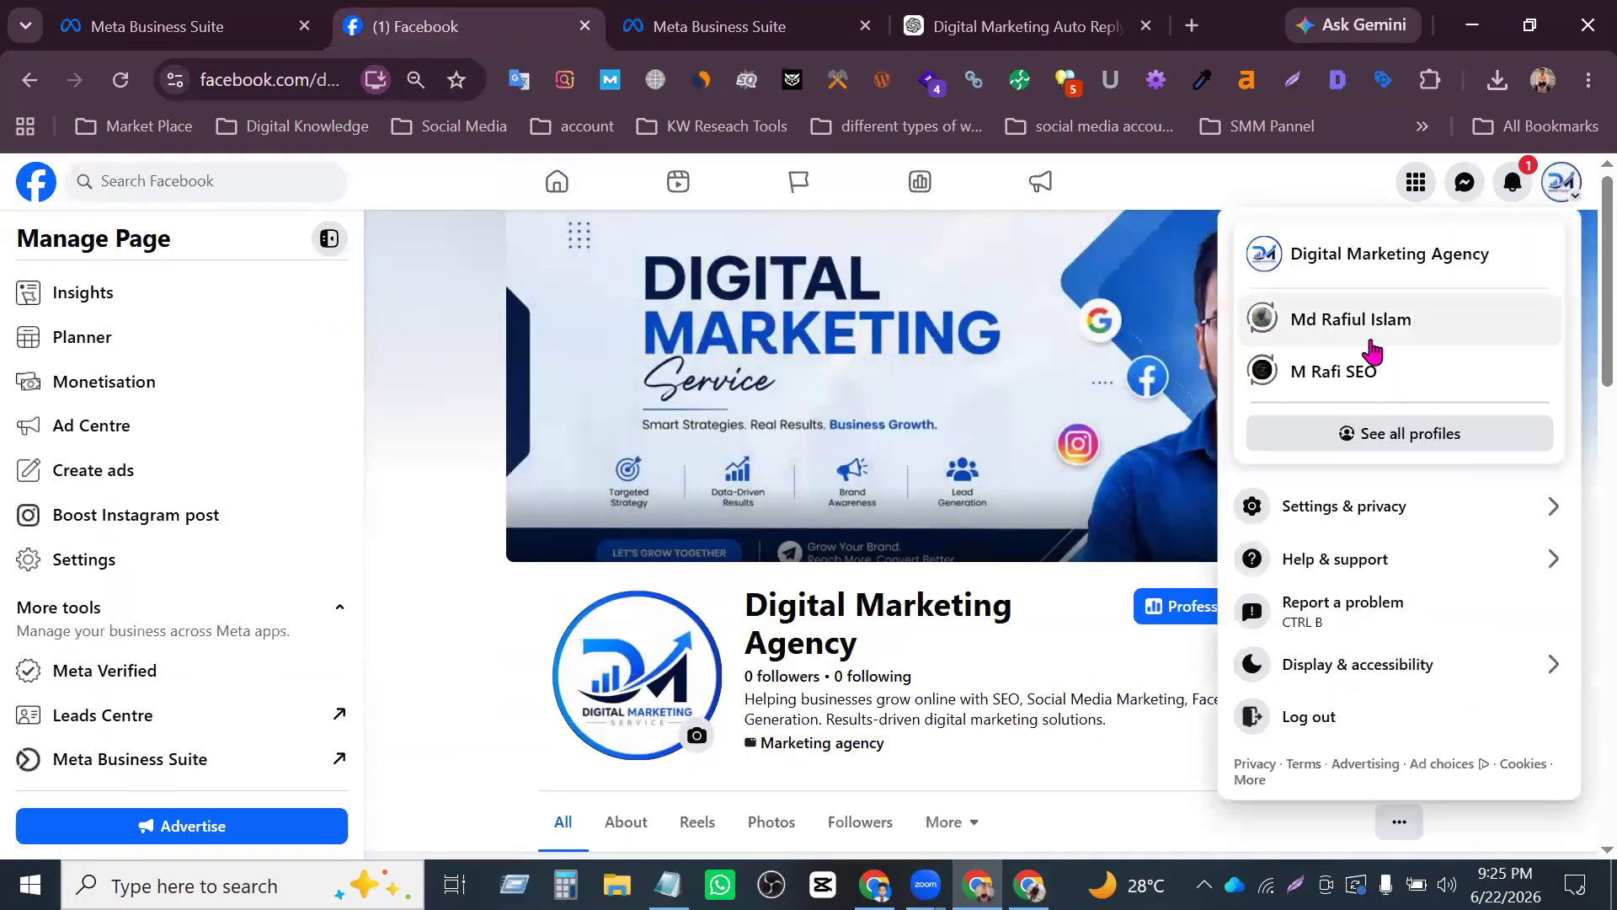
pyautogui.click(1341, 271)
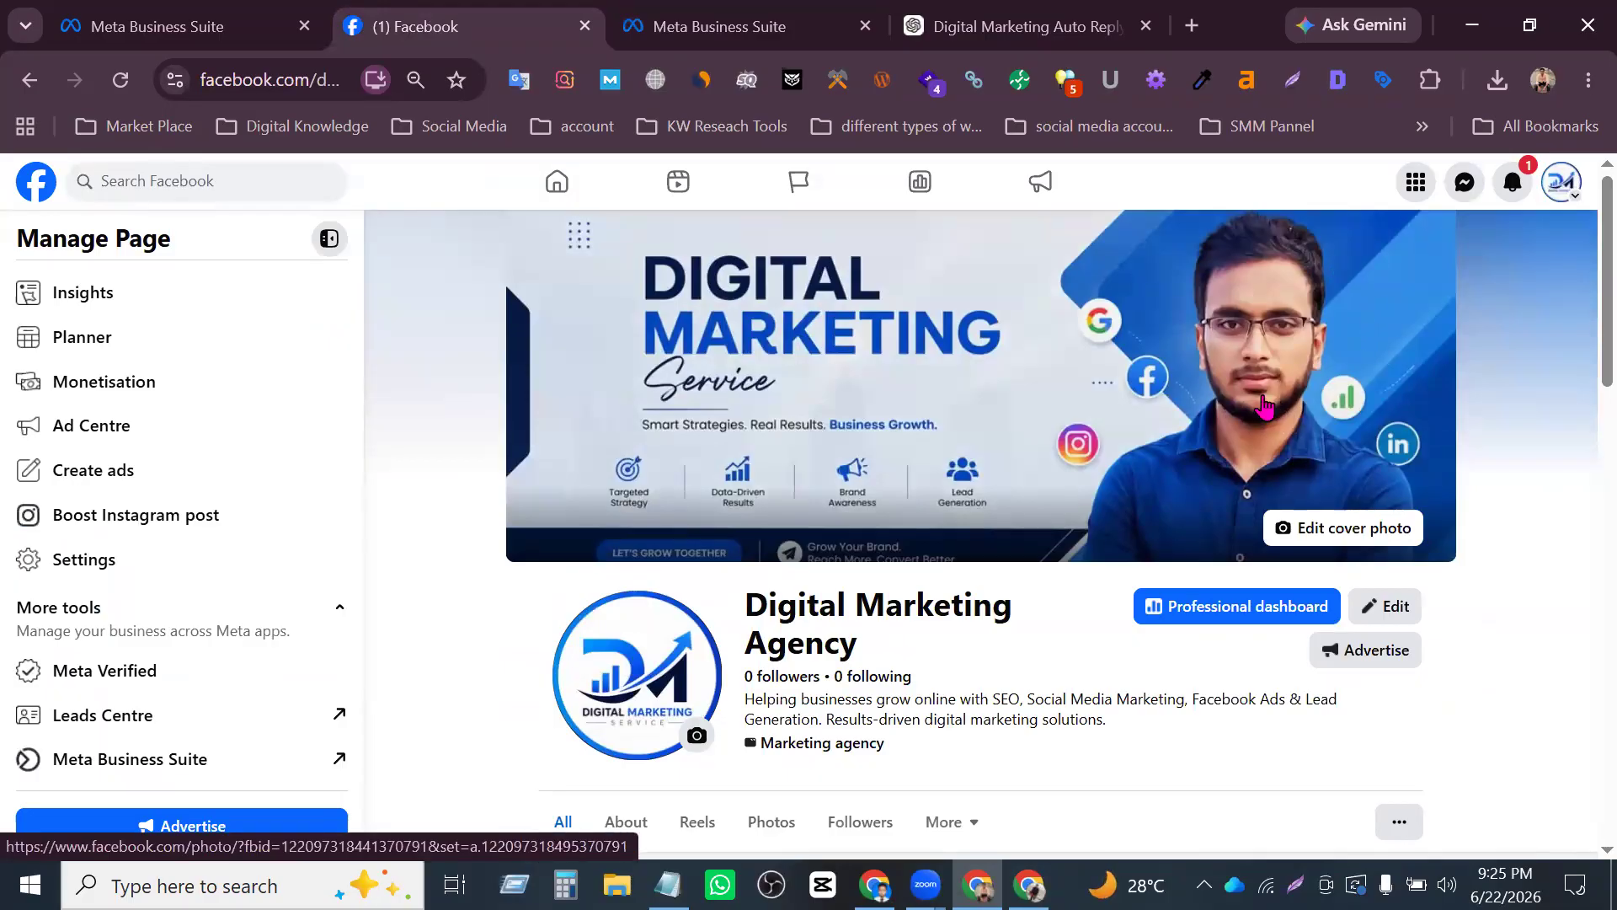
pyautogui.scroll(-8, 1180, 383)
pyautogui.scroll(8, 1076, 380)
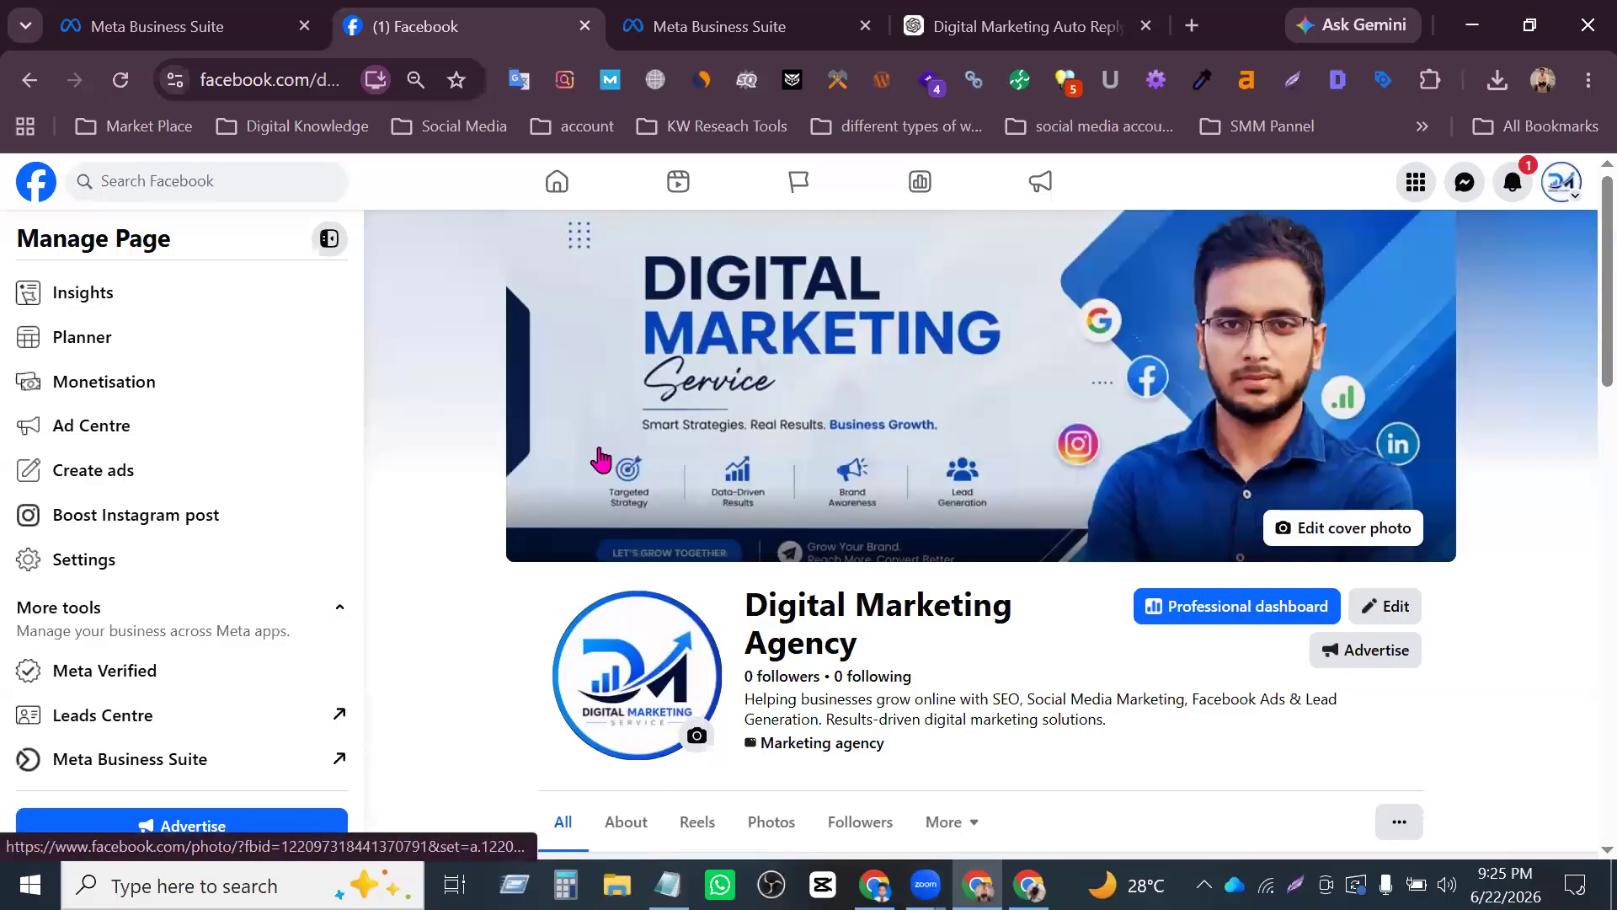
pyautogui.click(292, 80)
pyautogui.click(299, 87)
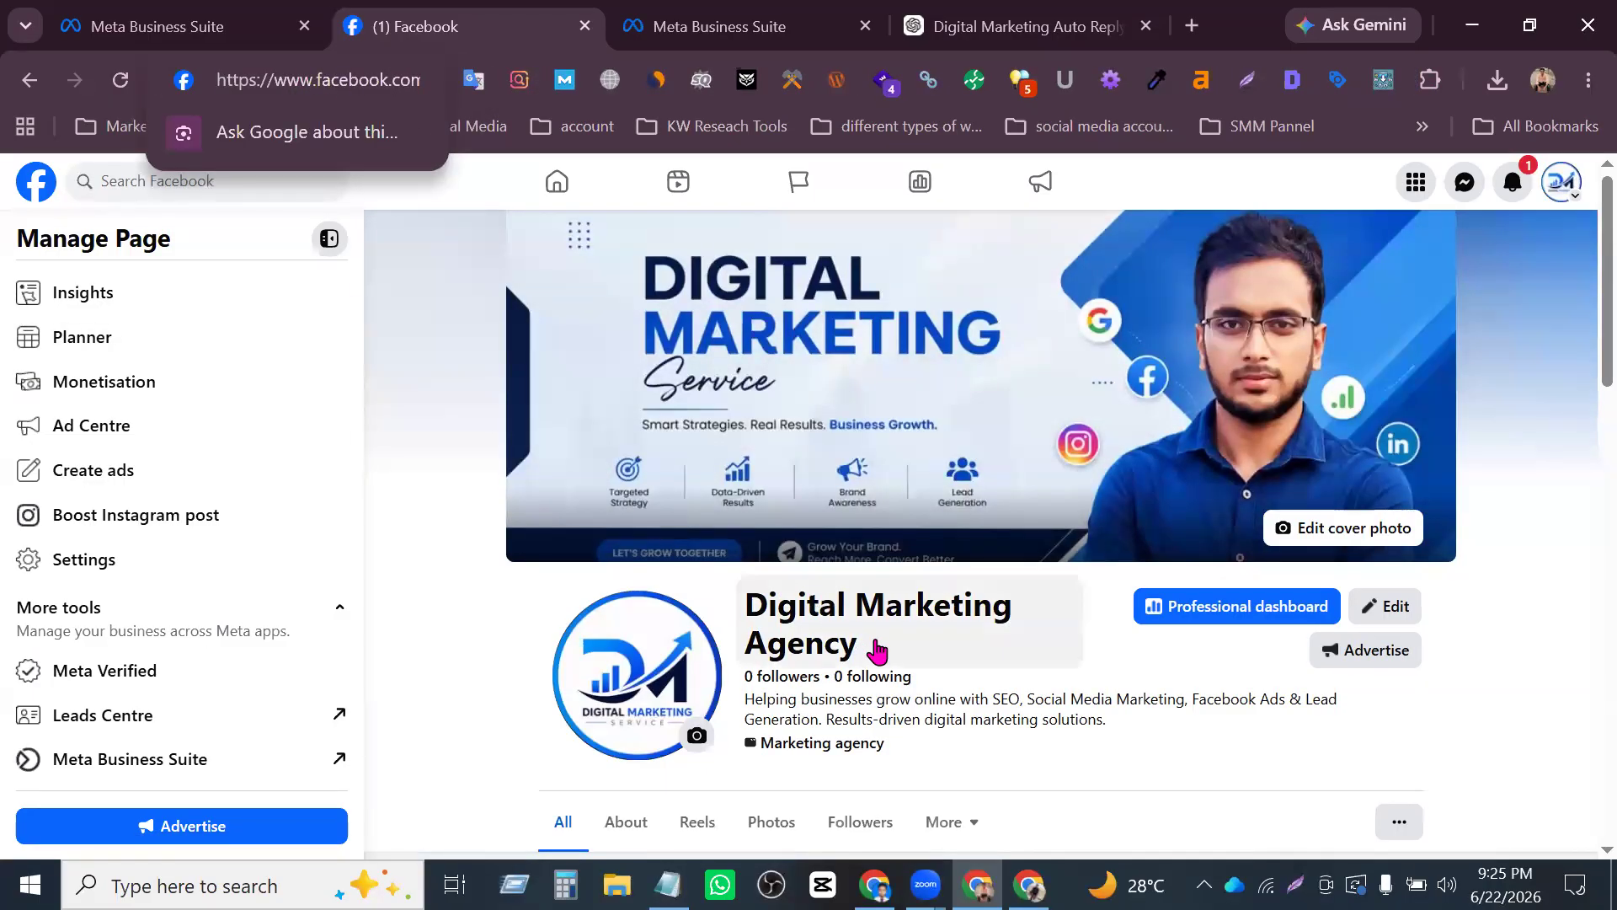
# - Copy the Page's name from its info dialog and search Facebook for "Digital Marketing Agency" in the other Chrome profile
pyautogui.click(804, 601)
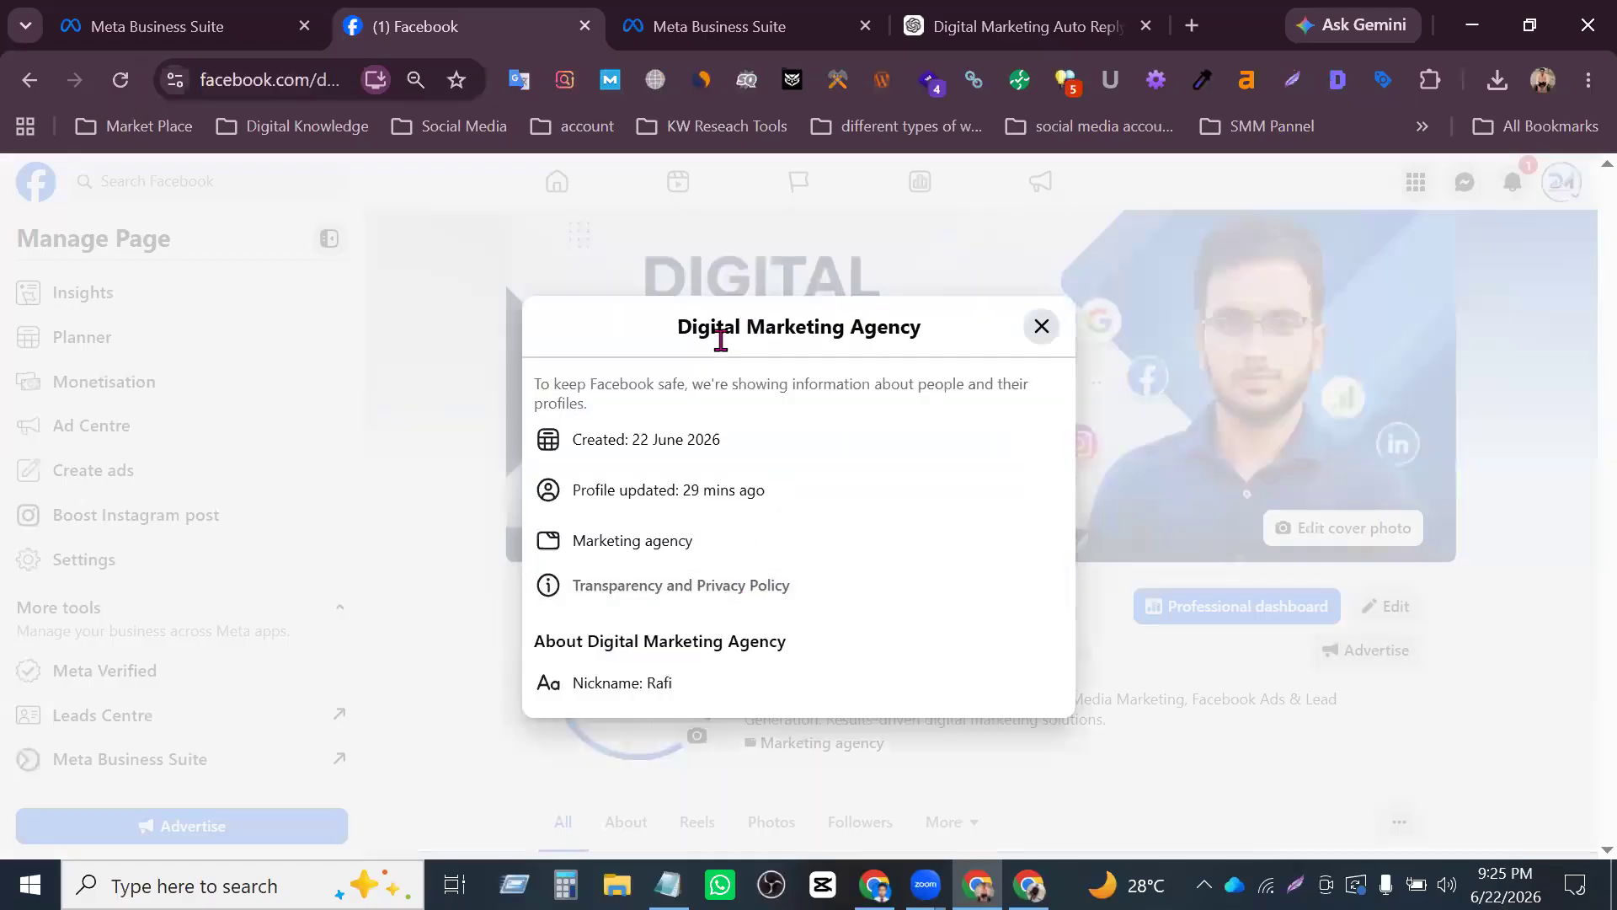
pyautogui.moveTo(677, 327); pyautogui.dragTo(956, 337)
pyautogui.hotkey('ctrl', 'c')
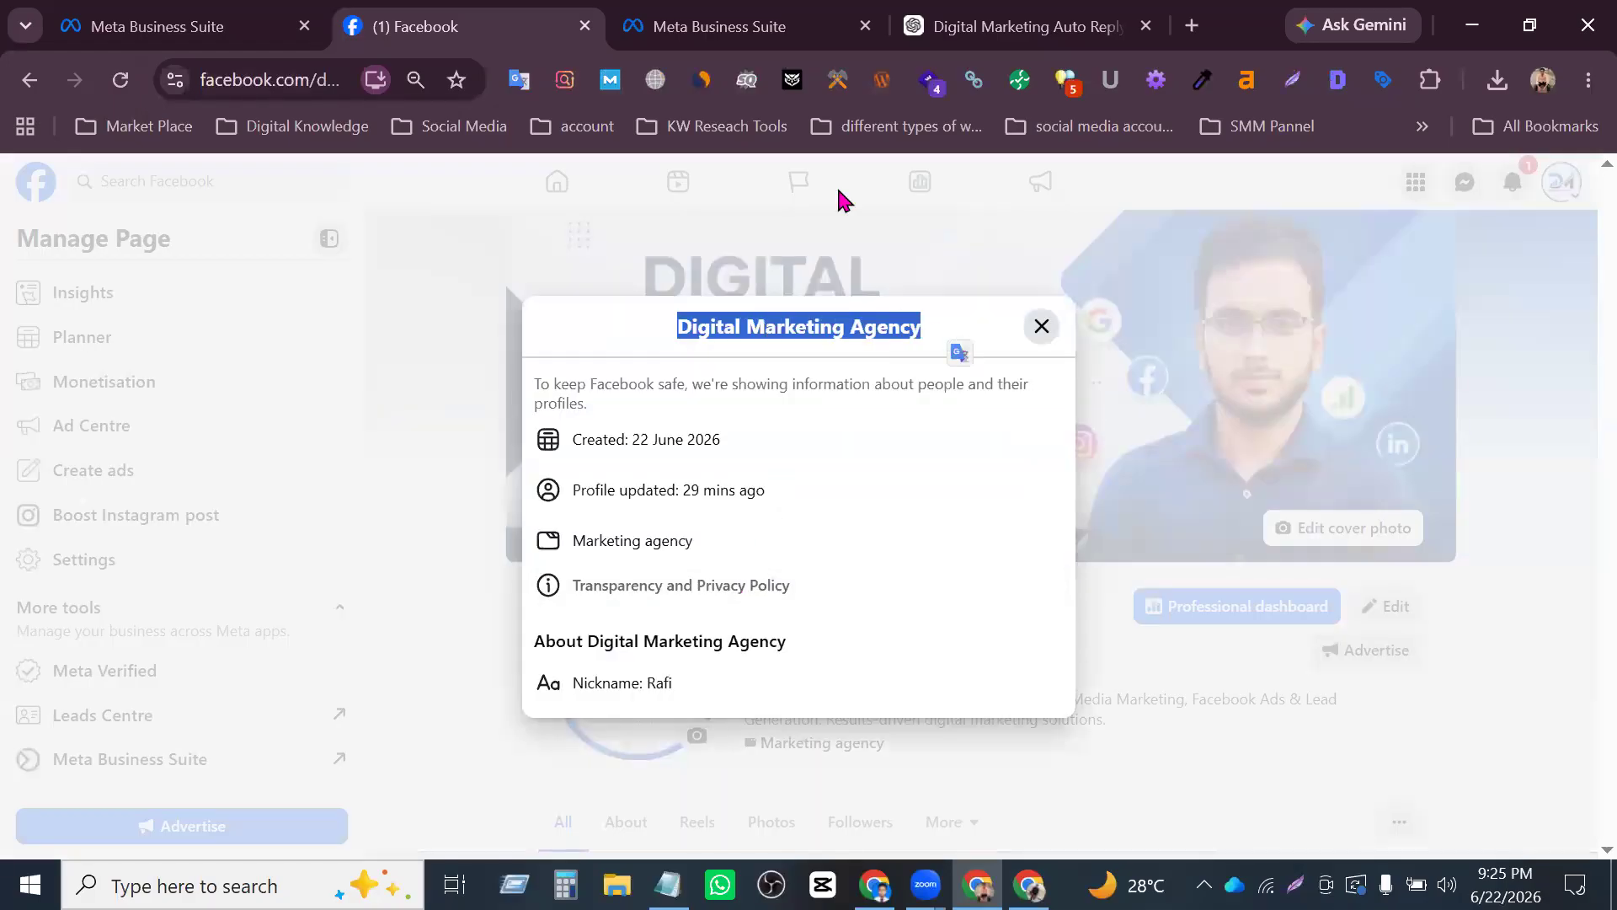
pyautogui.hotkey('alt', 'Tab')
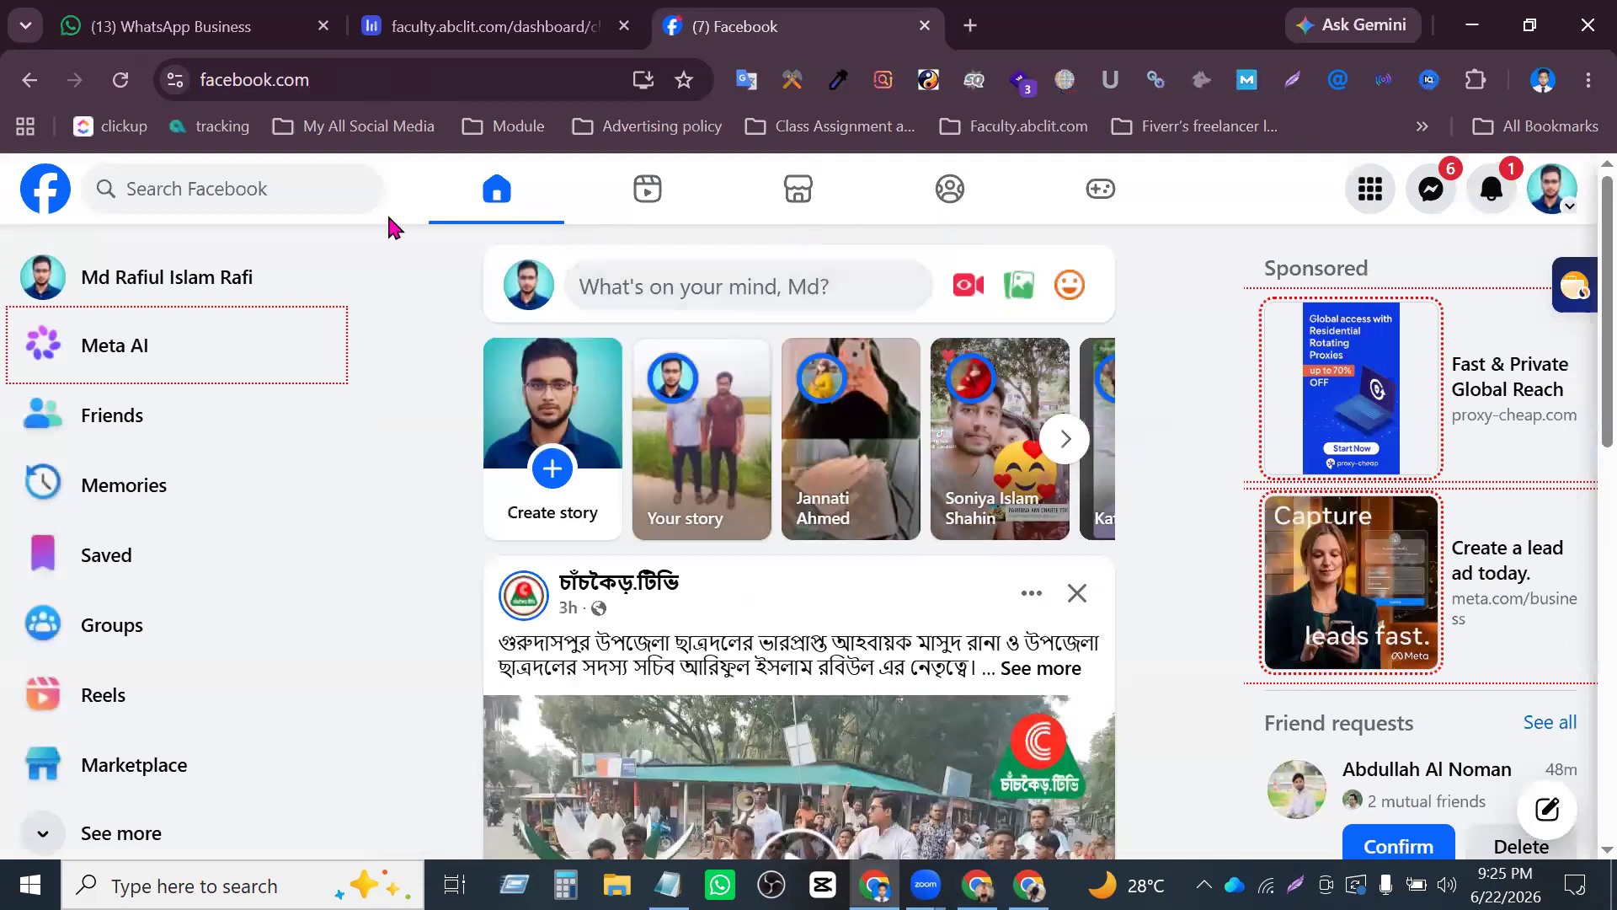
pyautogui.click(270, 180)
pyautogui.hotkey('ctrl', 'v')
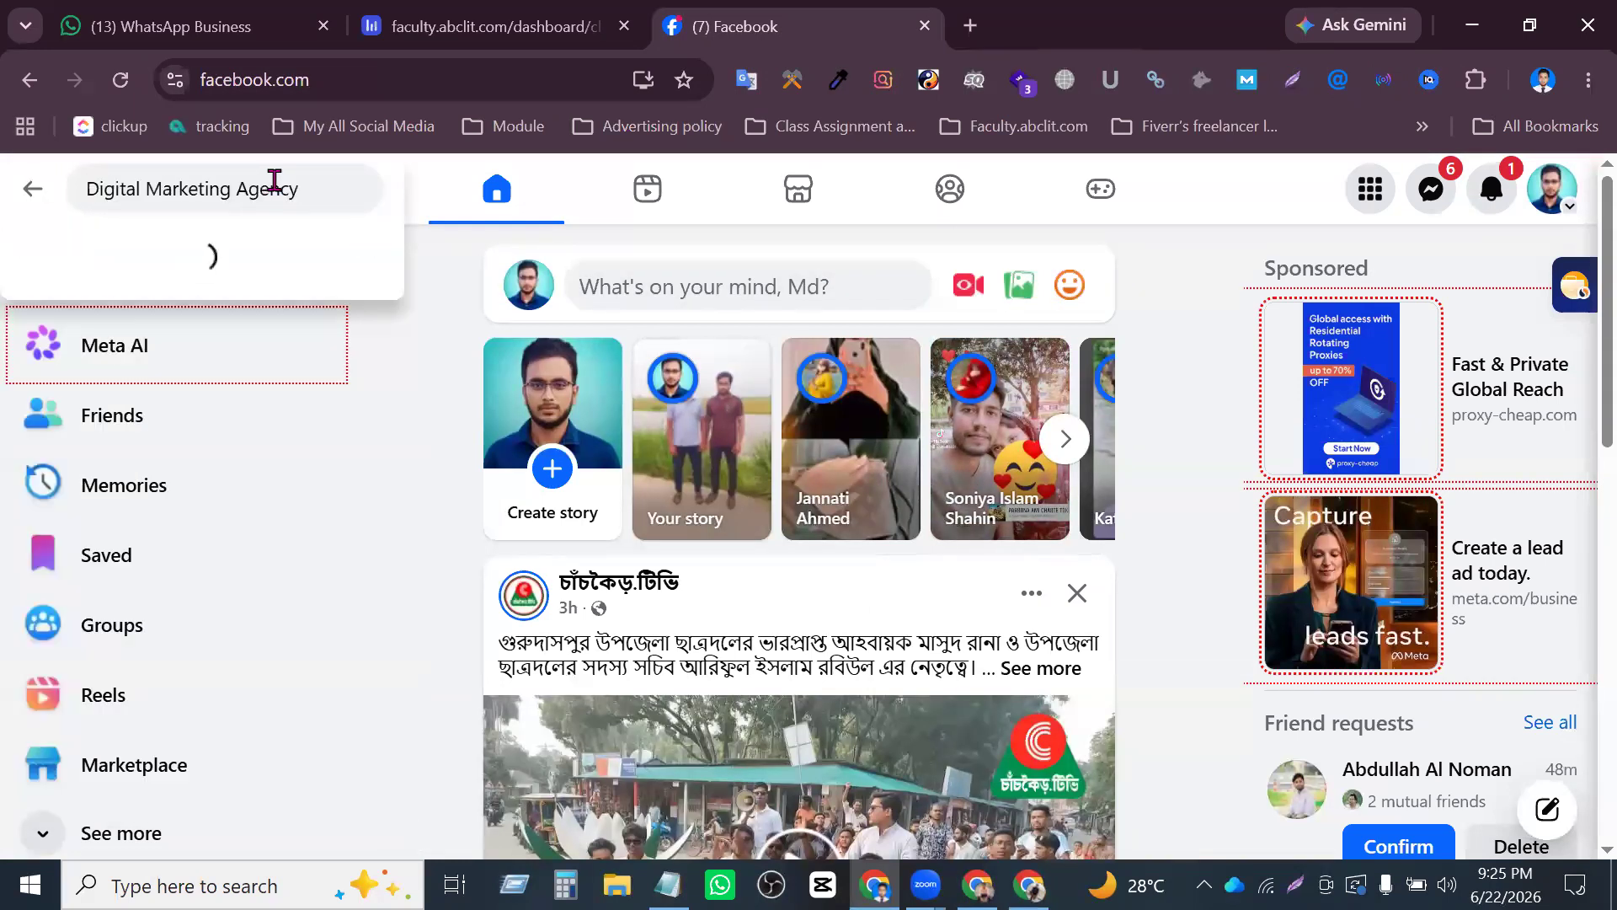
pyautogui.press('Return')
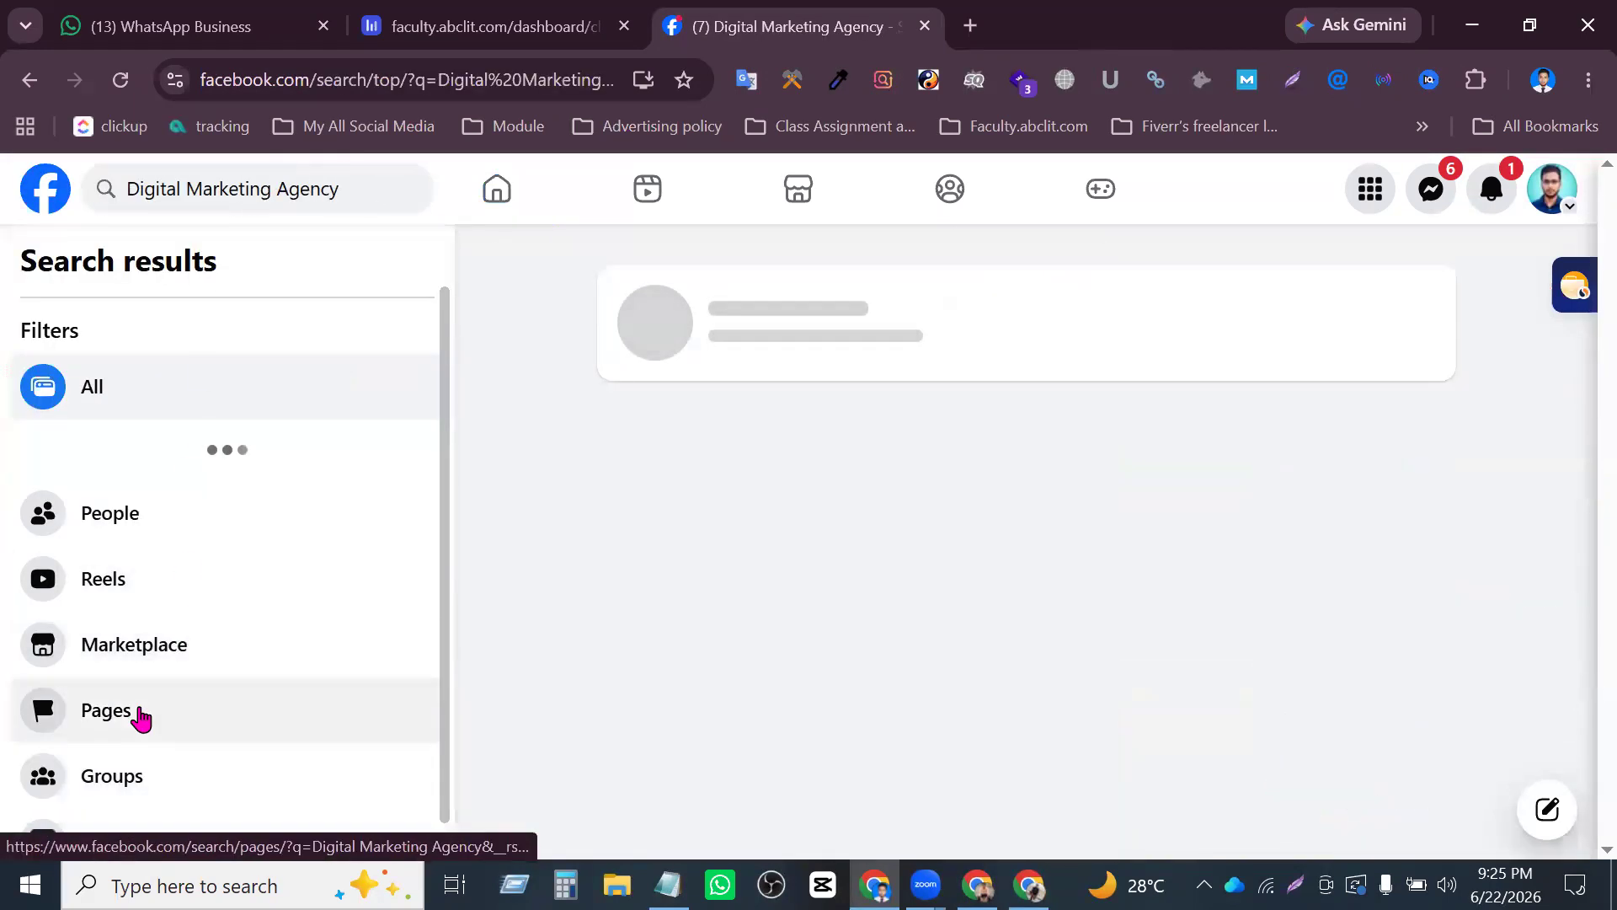
# - Filter the search results to Pages and look through them for the newly created Digital Marketing Agency Page
pyautogui.click(137, 676)
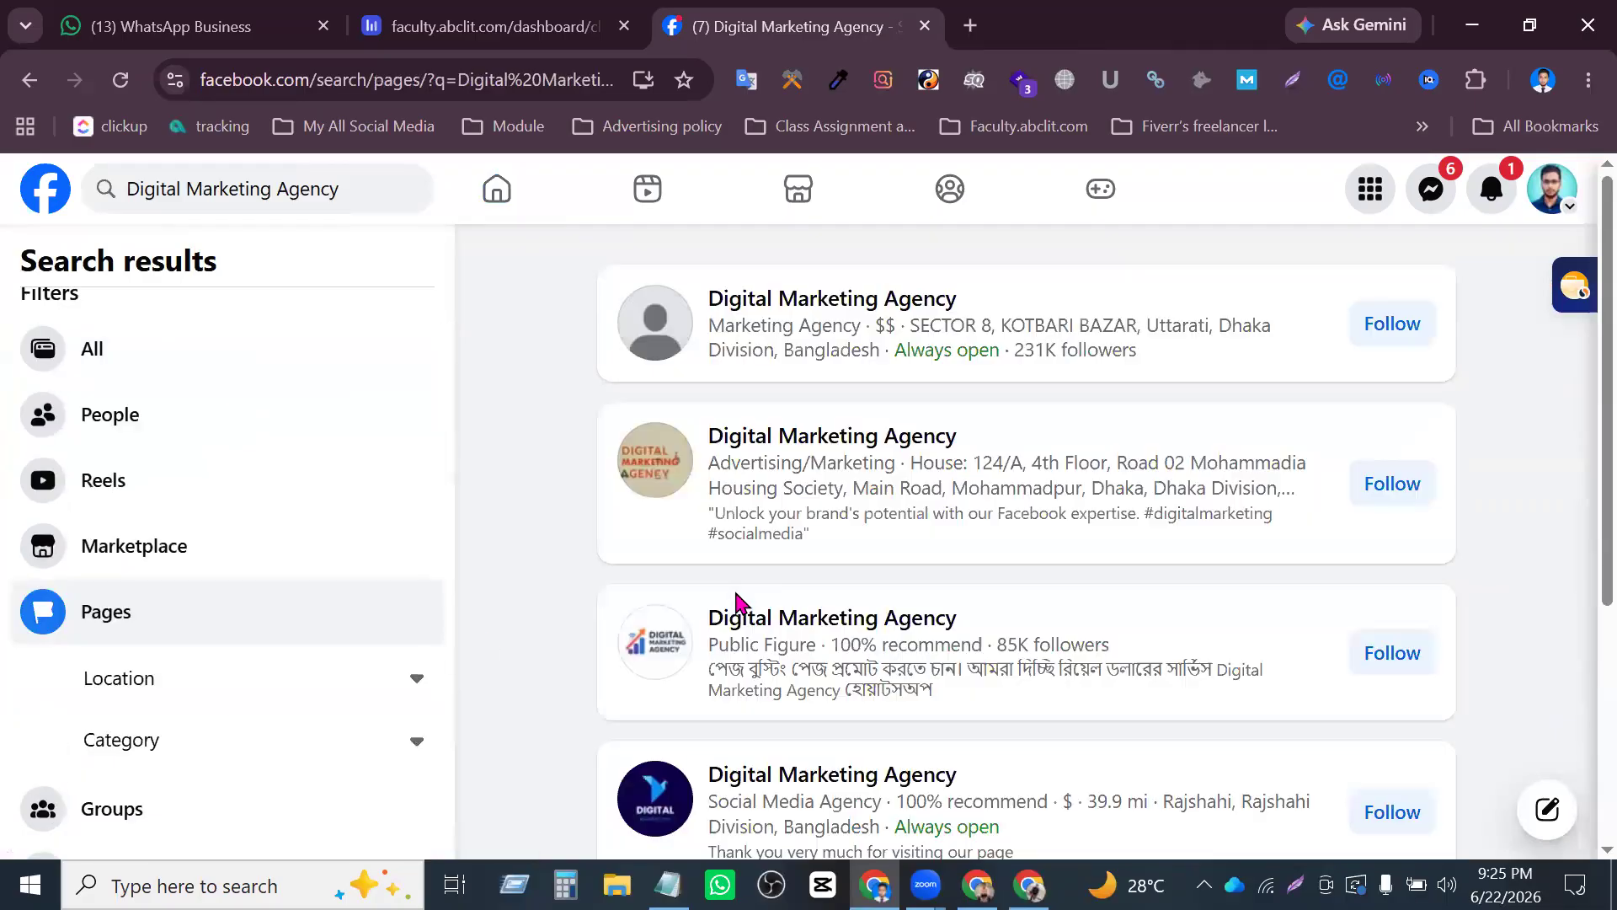
pyautogui.scroll(-5, 740, 606)
pyautogui.scroll(2, 745, 627)
pyautogui.scroll(-2, 746, 625)
pyautogui.moveTo(746, 625)
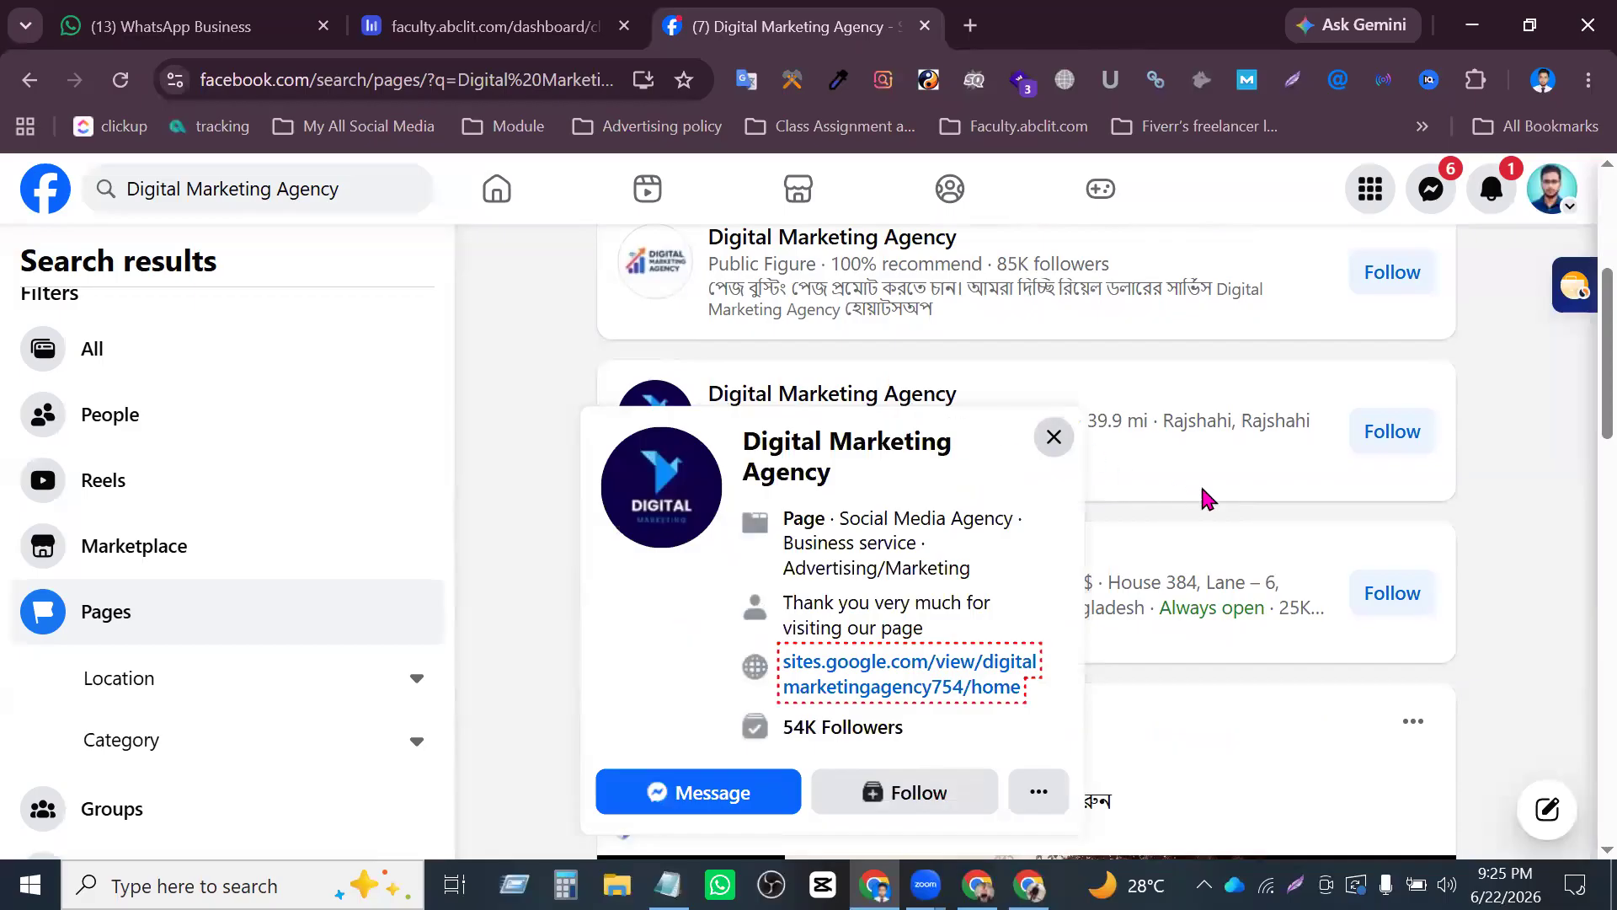
pyautogui.scroll(-10, 736, 556)
pyautogui.scroll(-15, 868, 582)
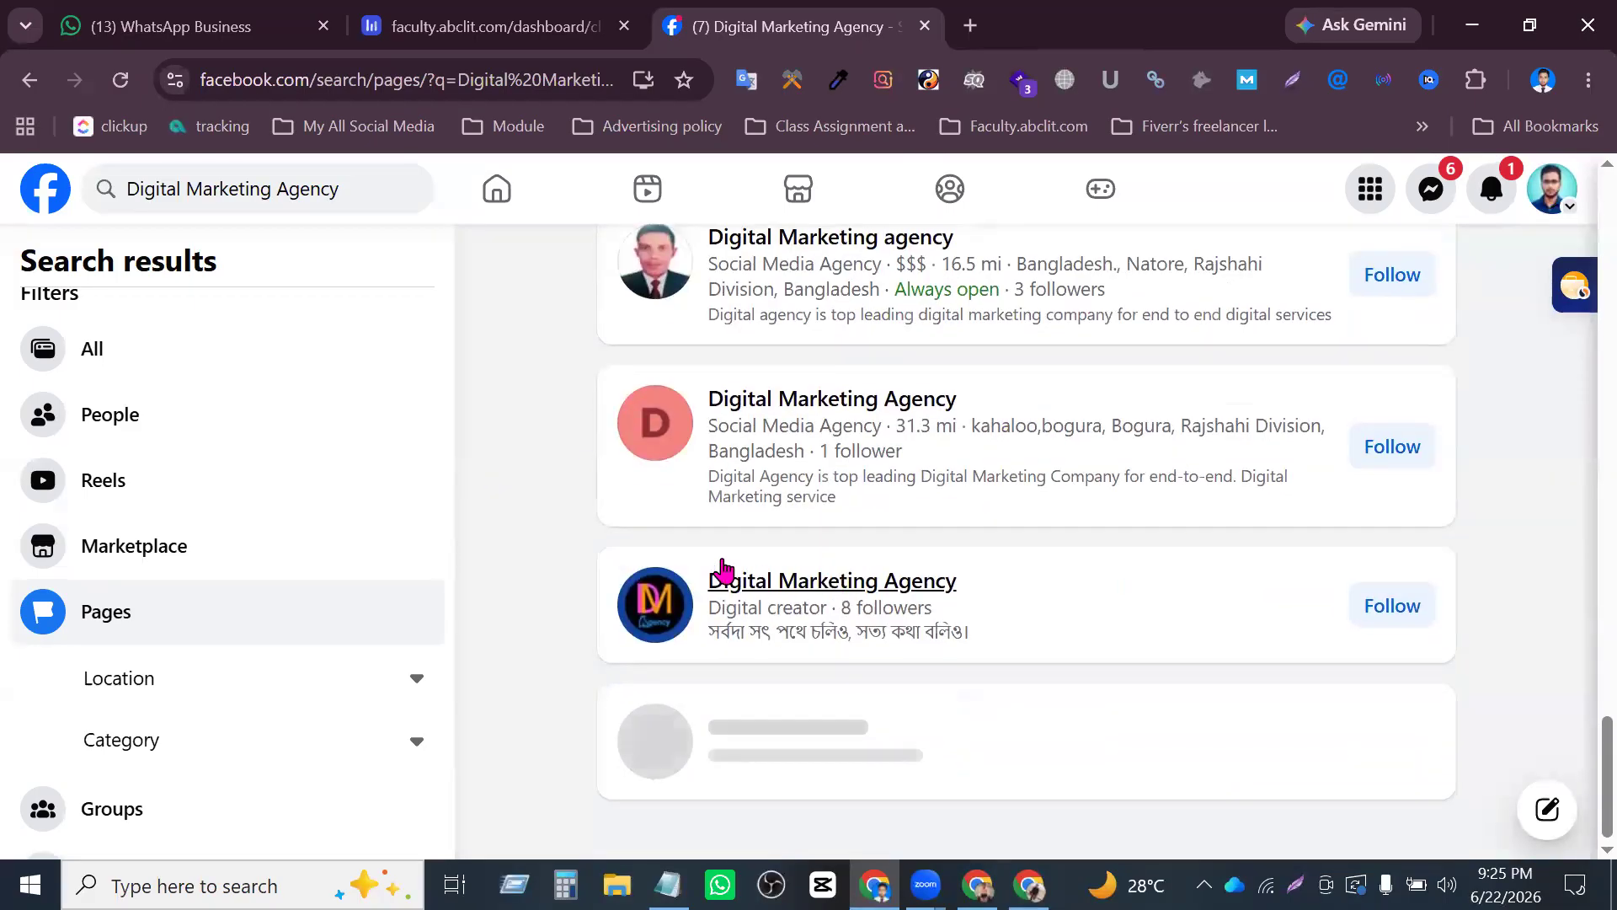
pyautogui.scroll(2, 569, 510)
# - Copy the Page's web address from the first Chrome window and open facebook.com/dmitaagency/ in the other Chrome profile
pyautogui.hotkey('alt', 'Tab')
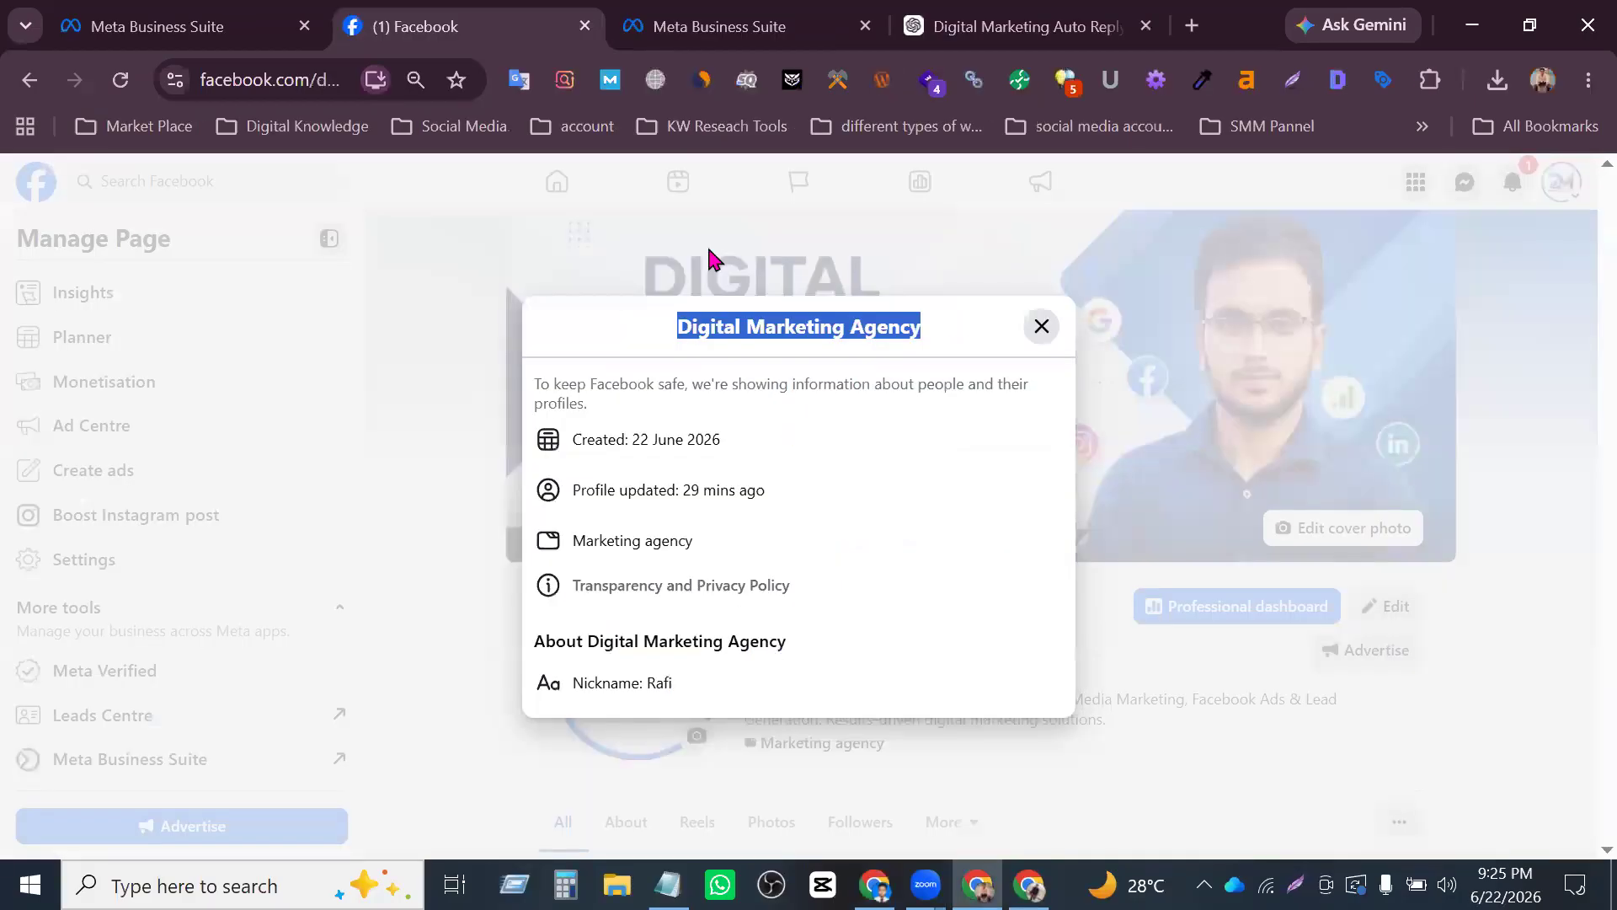
pyautogui.click(374, 244)
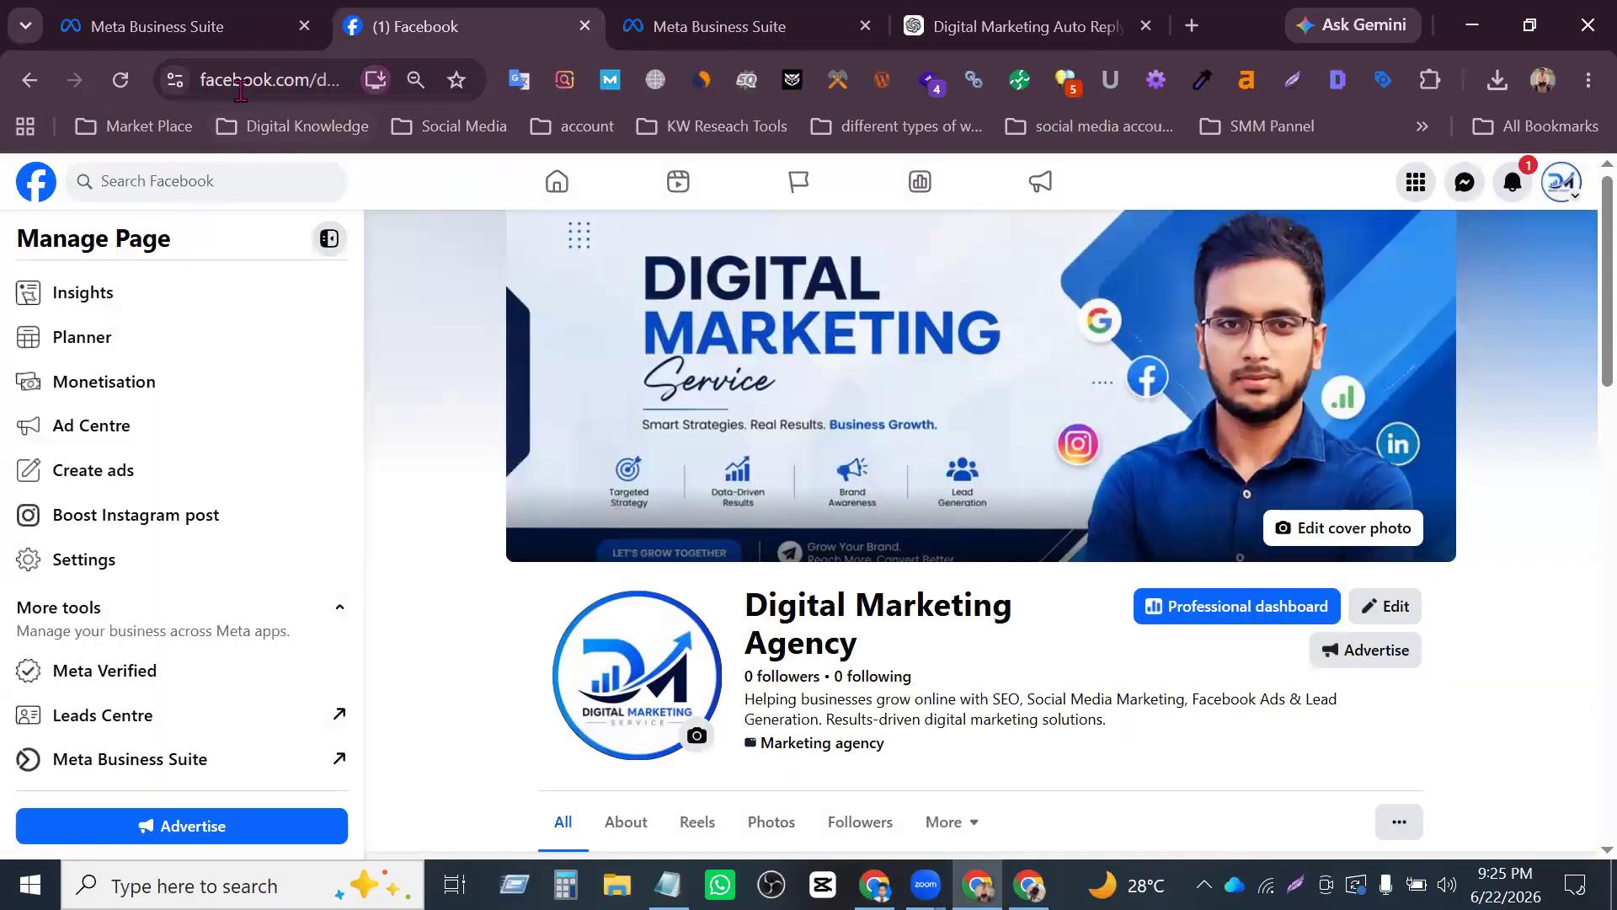
pyautogui.click(247, 94)
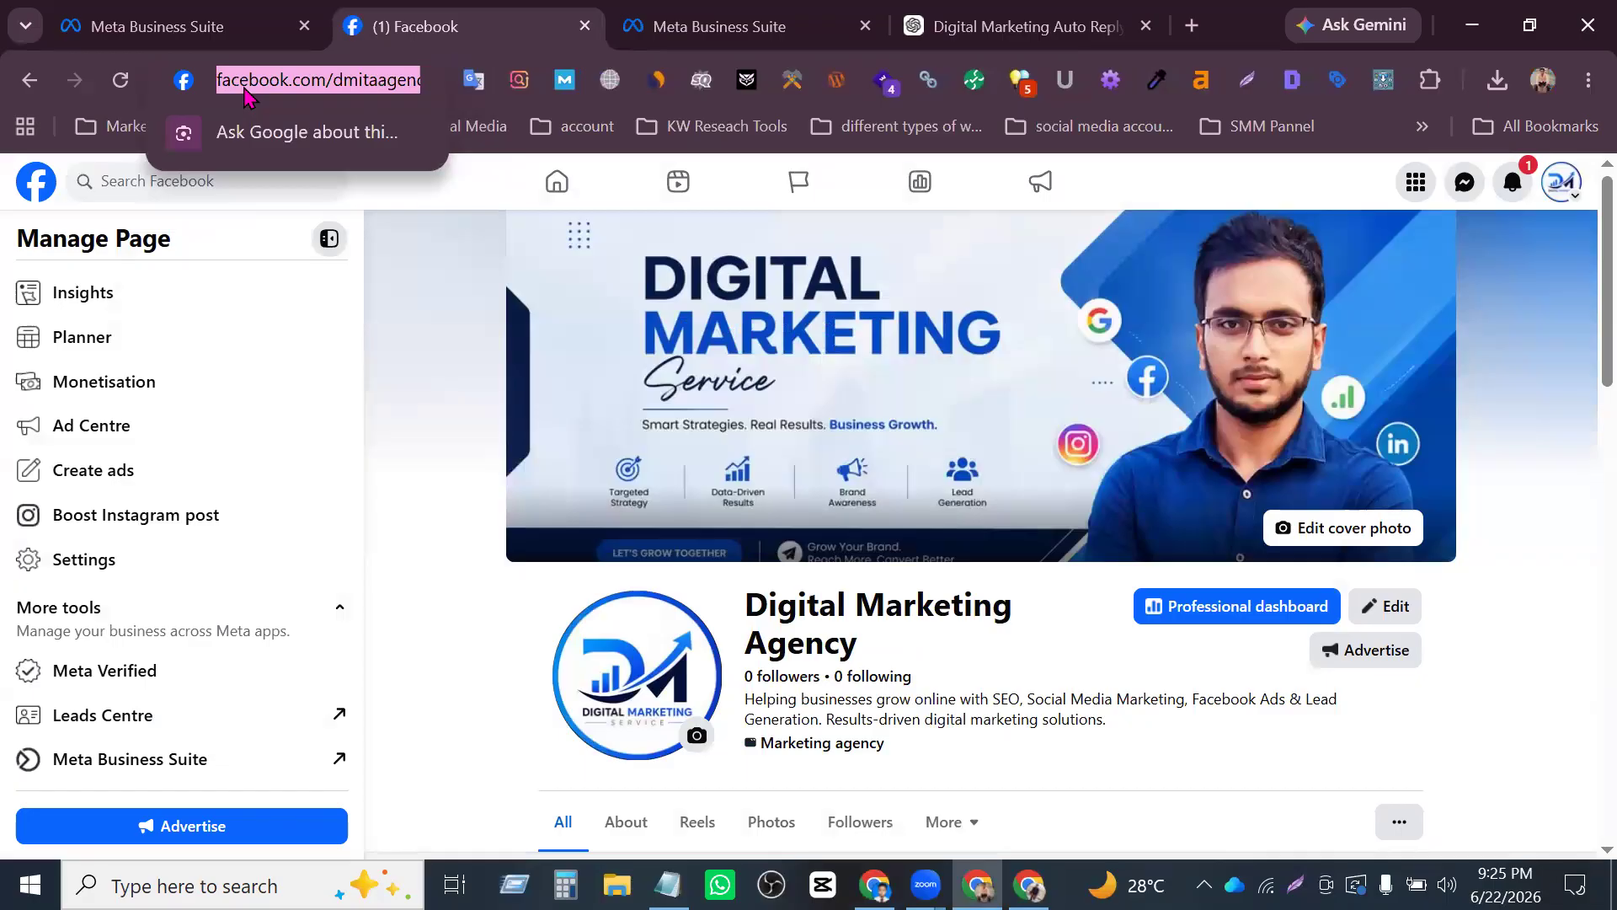
pyautogui.hotkey('alt', 'Tab')
pyautogui.click(516, 99)
pyautogui.write('https://www.facebook.com/dmitaagency/')
pyautogui.press('Return')
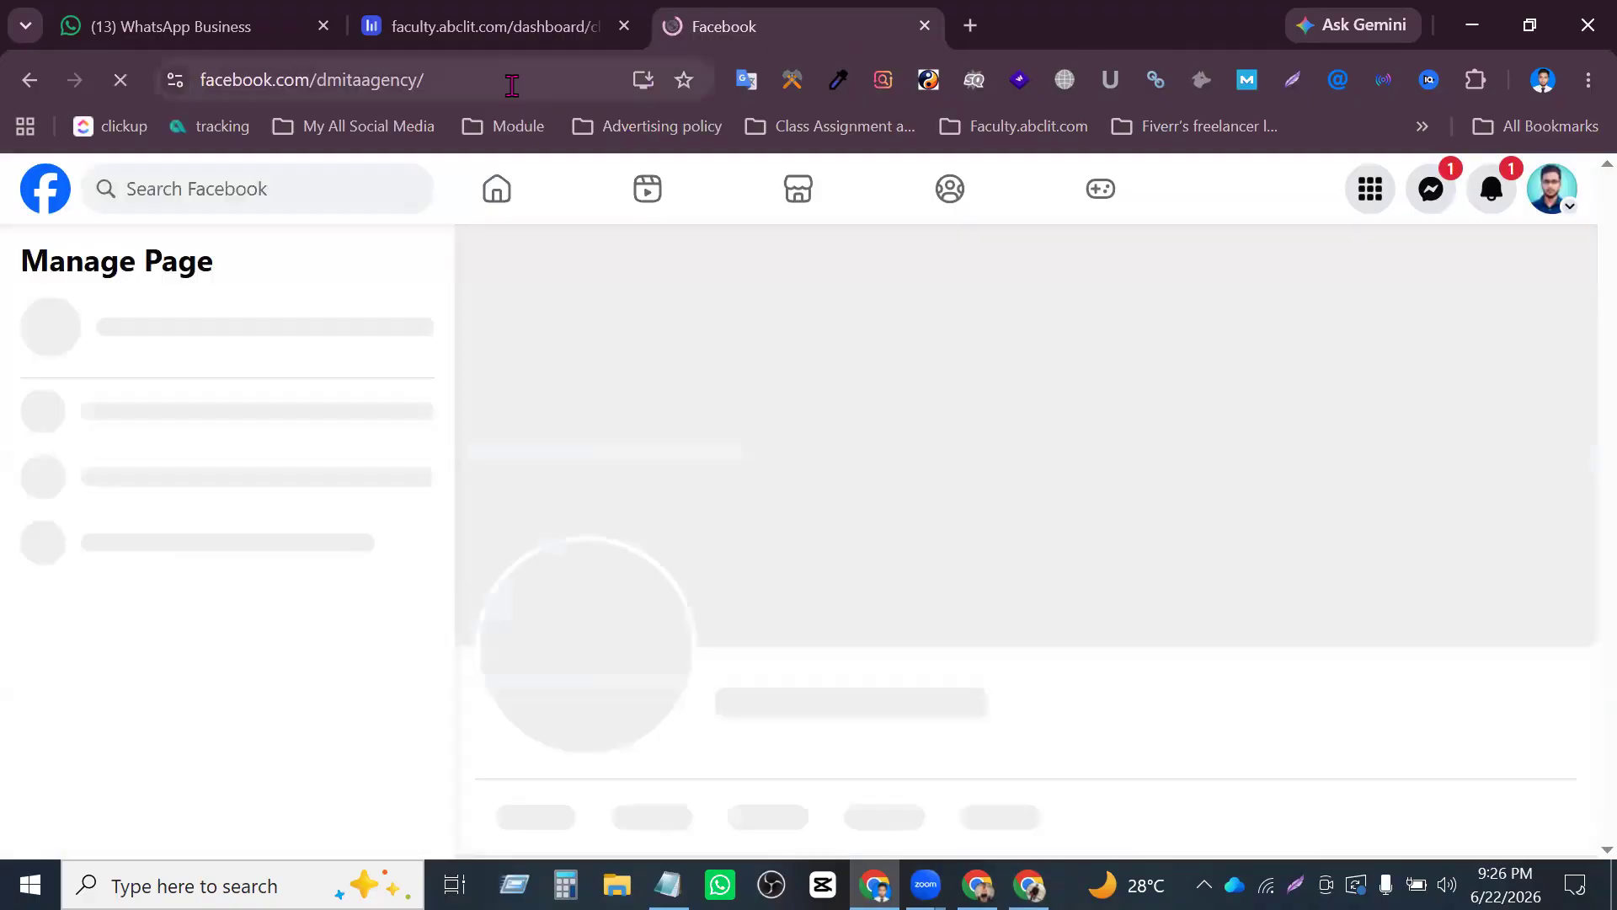
# - Look over the Digital Marketing Agency Page as a visitor and open a Messenger chat with it
pyautogui.scroll(-2, 1196, 314)
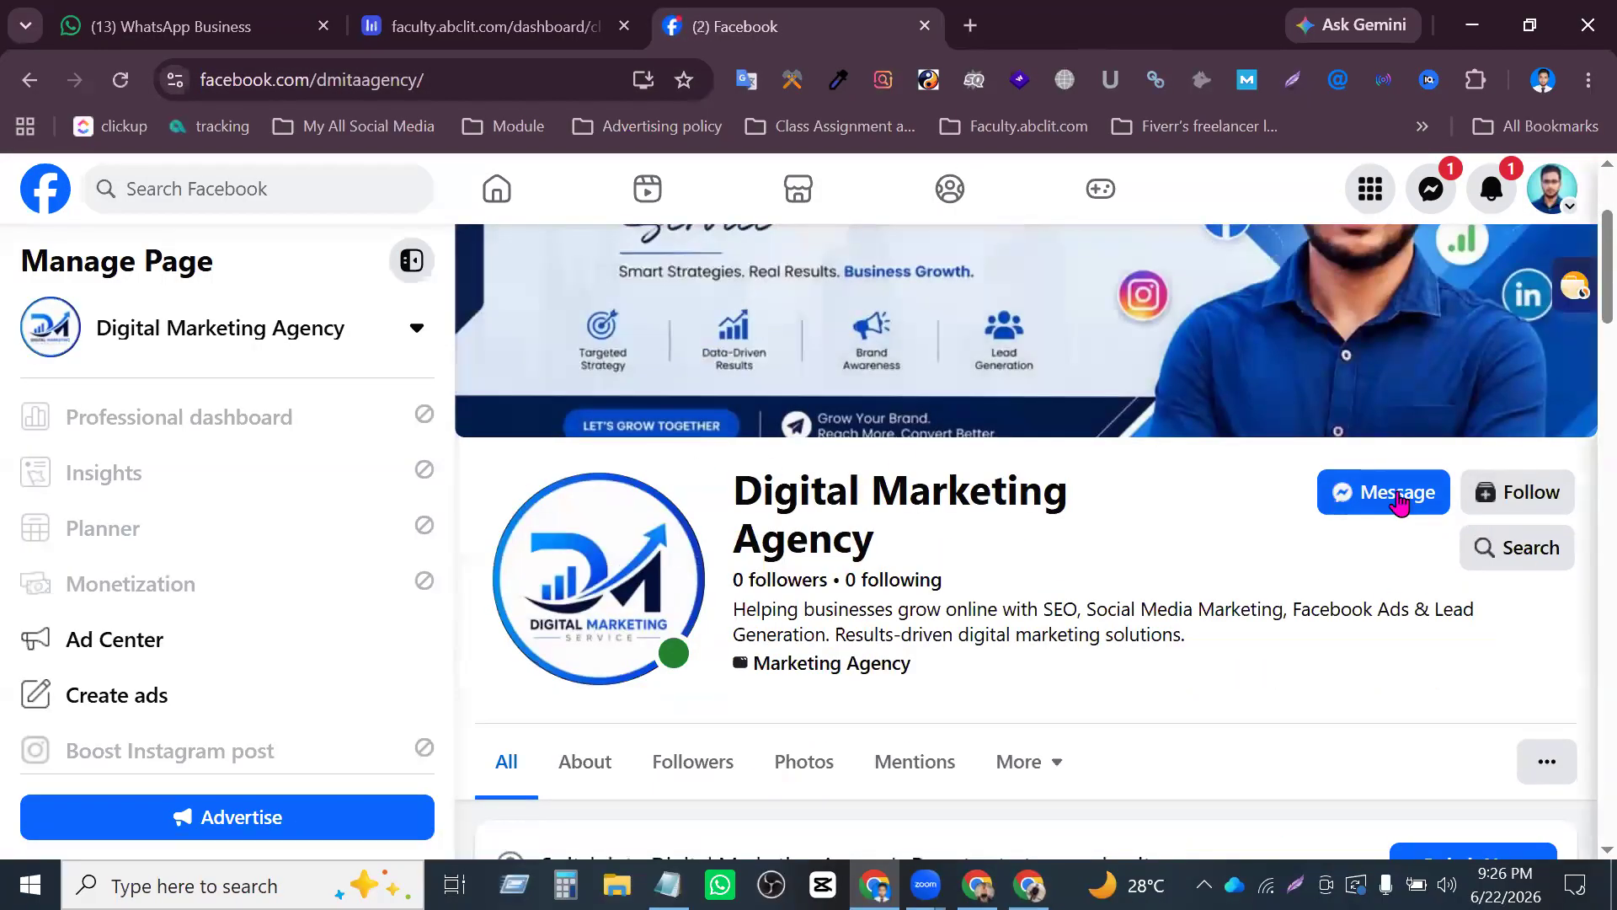
pyautogui.scroll(2, 1082, 539)
pyautogui.scroll(-7, 1233, 597)
pyautogui.scroll(4, 1351, 484)
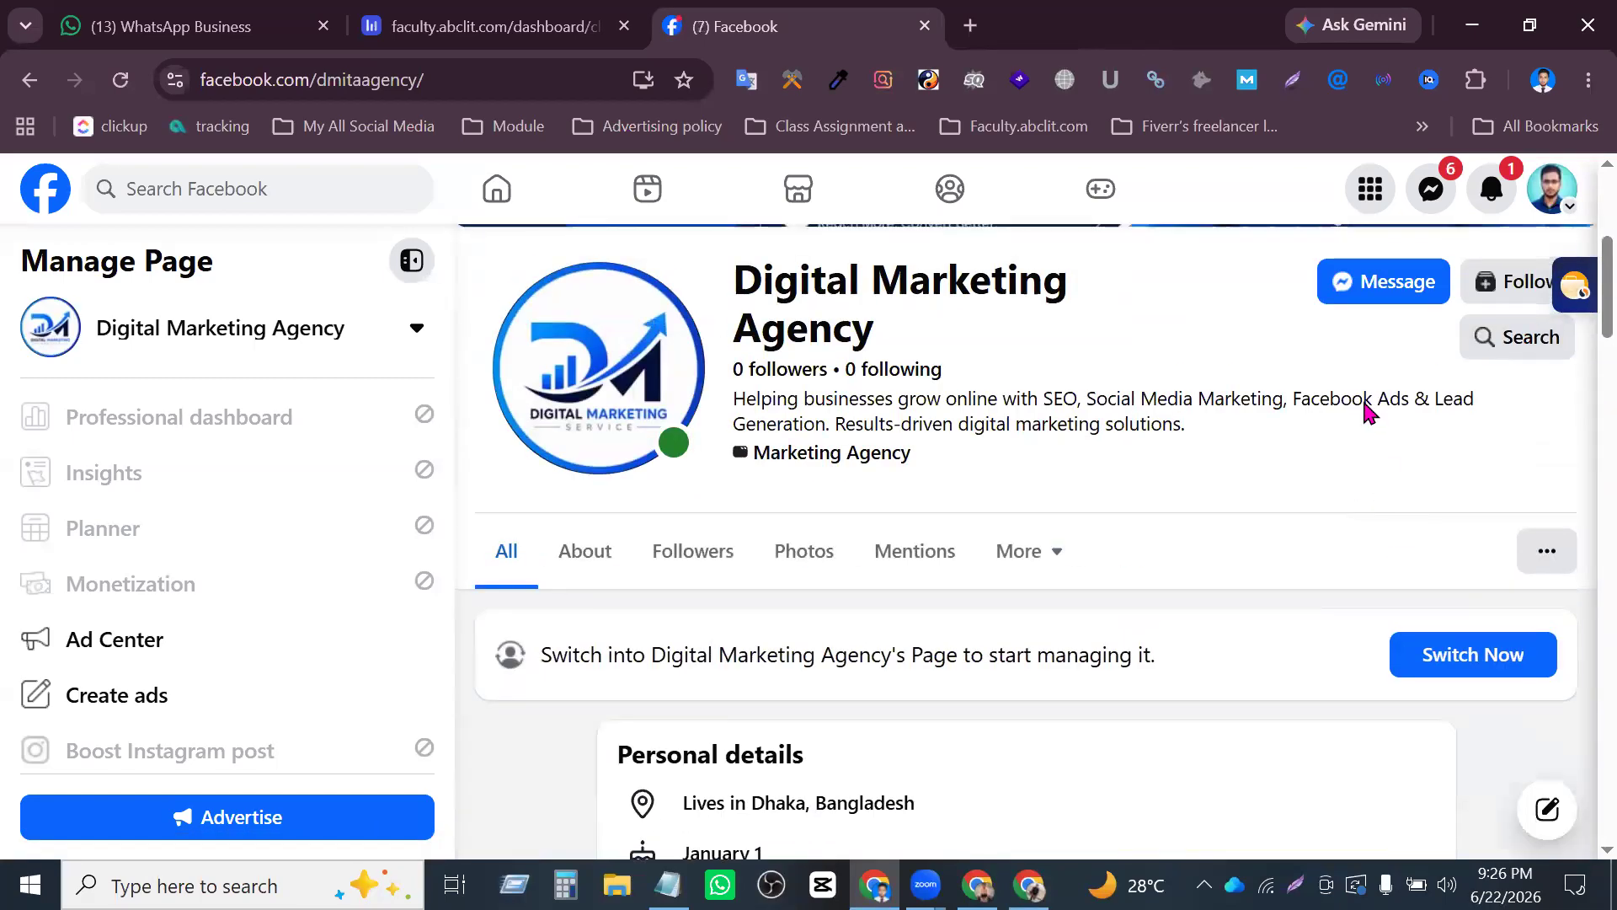
pyautogui.click(1356, 291)
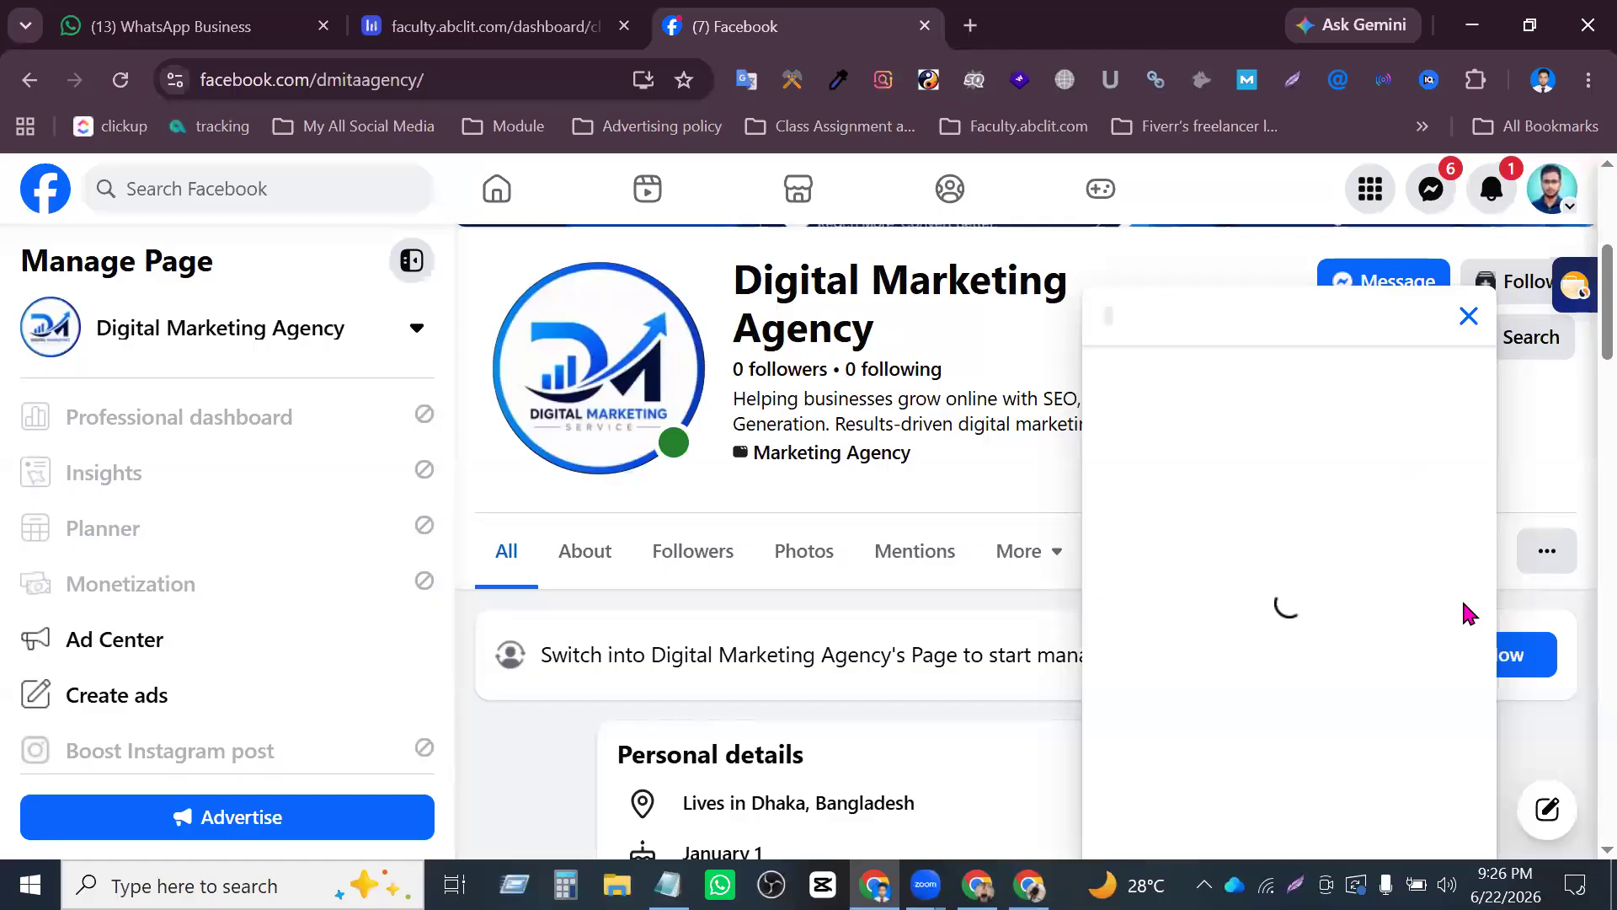
pyautogui.scroll(5, 1301, 607)
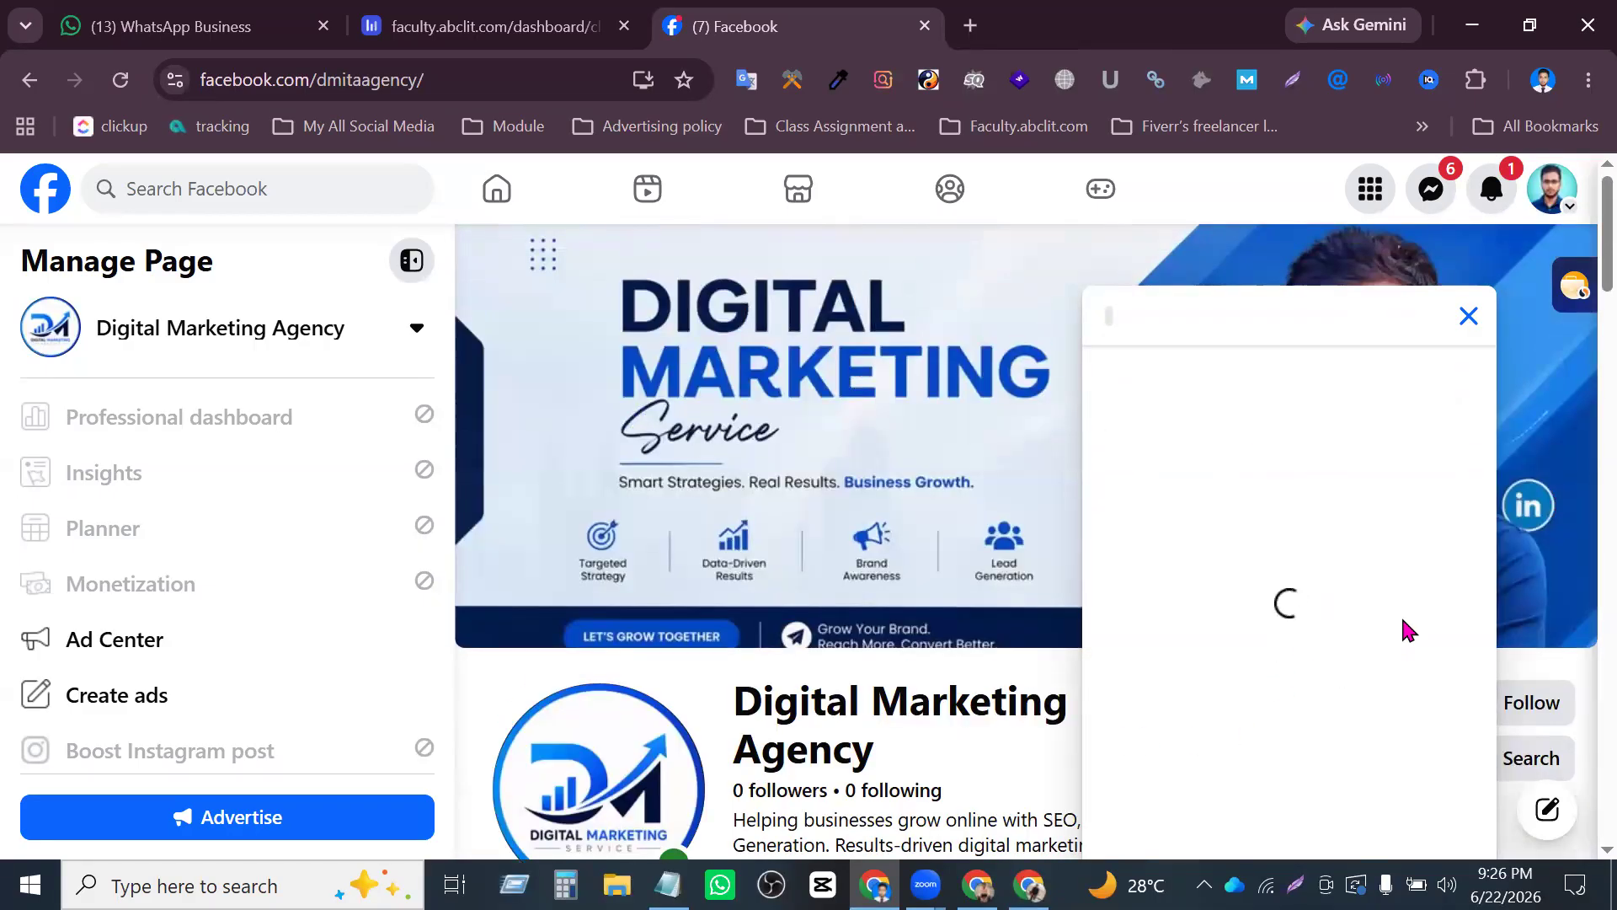
pyautogui.scroll(-2, 1417, 647)
pyautogui.scroll(-5, 1413, 639)
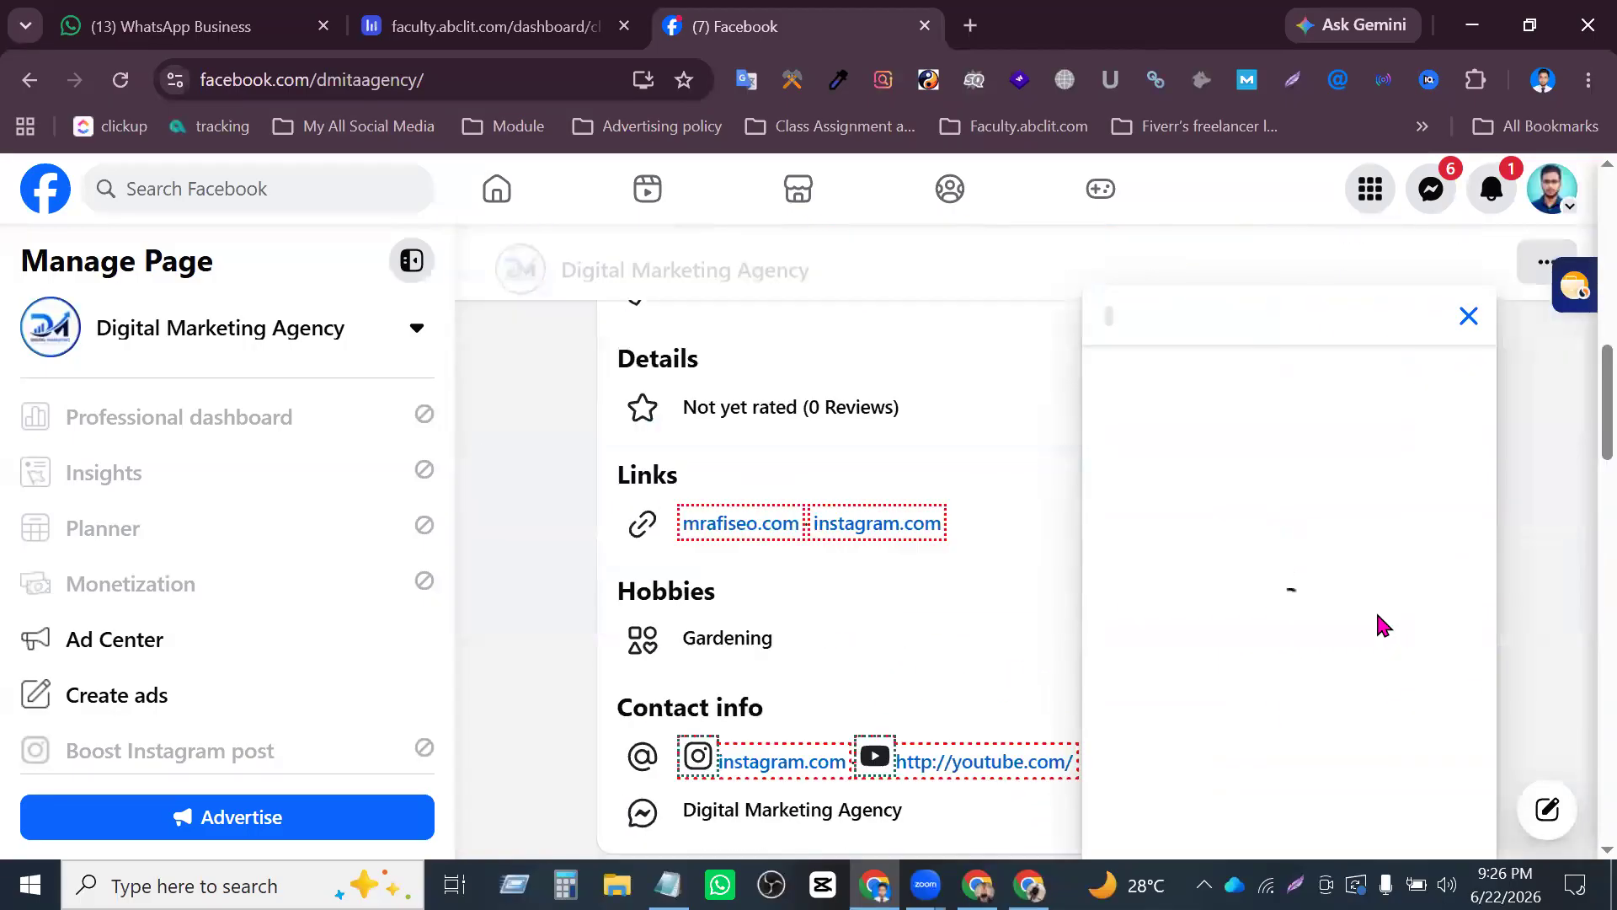
pyautogui.scroll(5, 1376, 609)
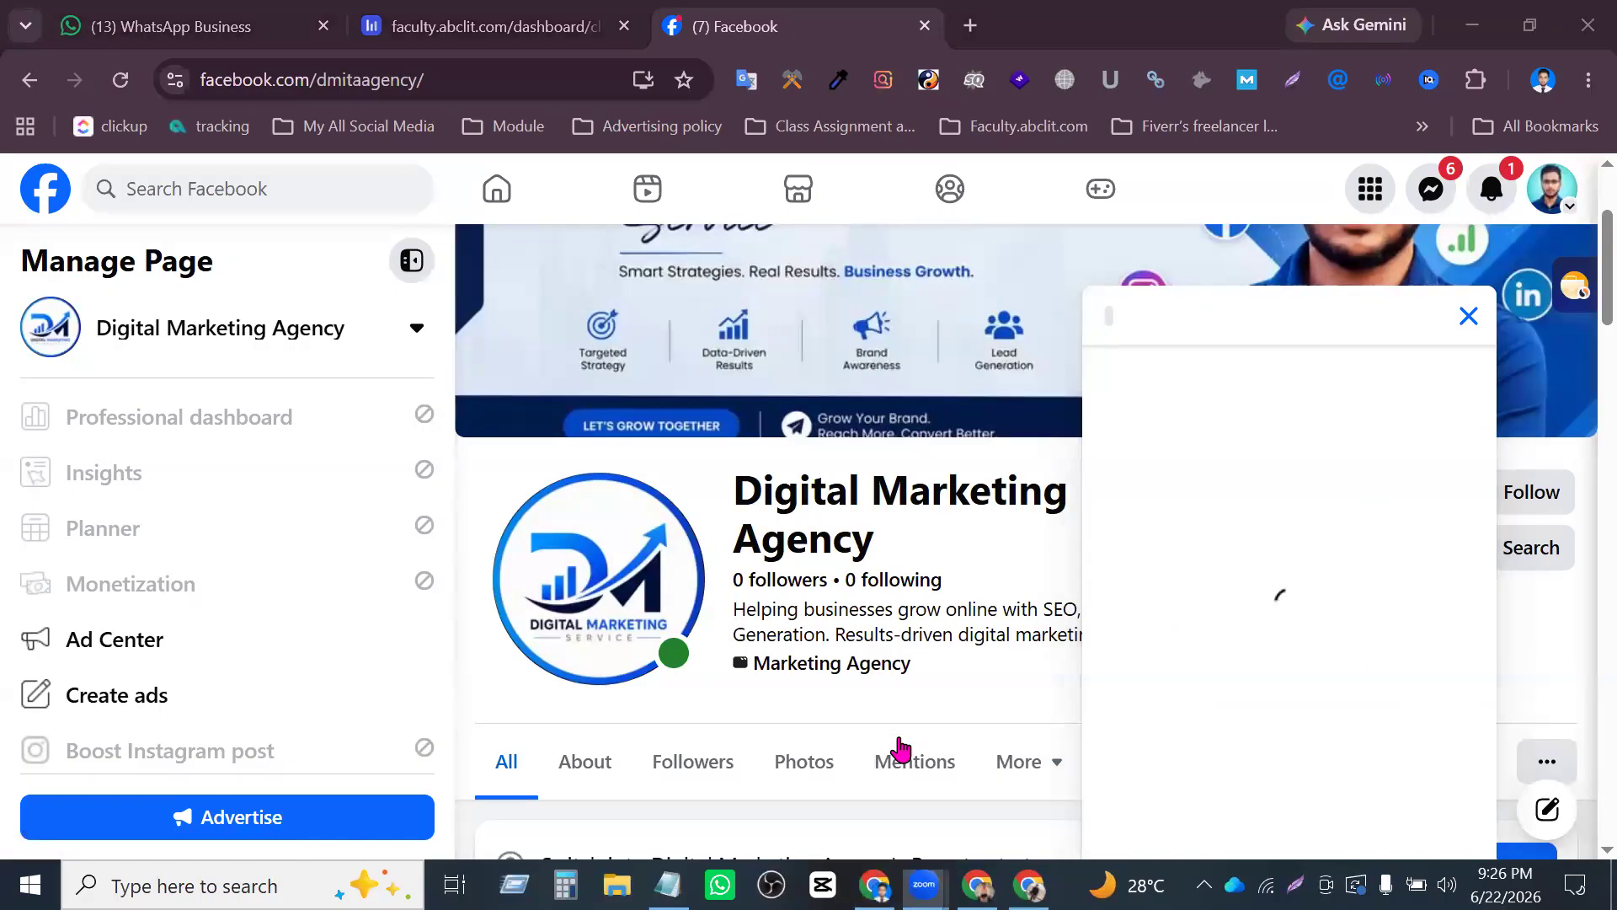
pyautogui.scroll(2, 1438, 439)
pyautogui.scroll(-2, 1438, 439)
pyautogui.scroll(2, 1434, 455)
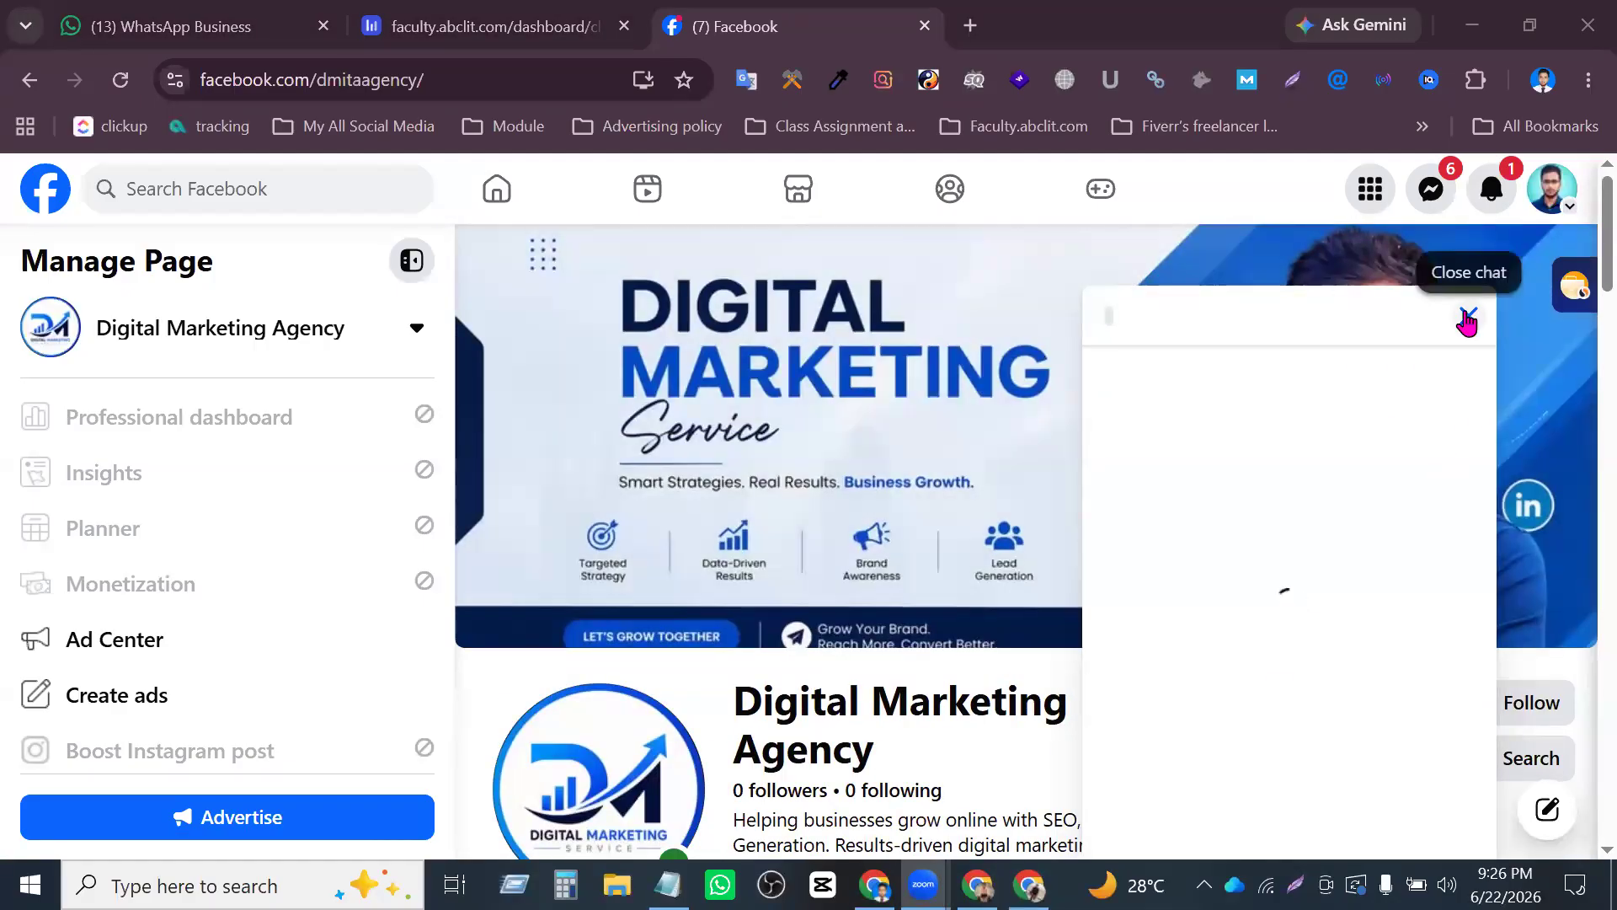
pyautogui.scroll(-5, 1415, 573)
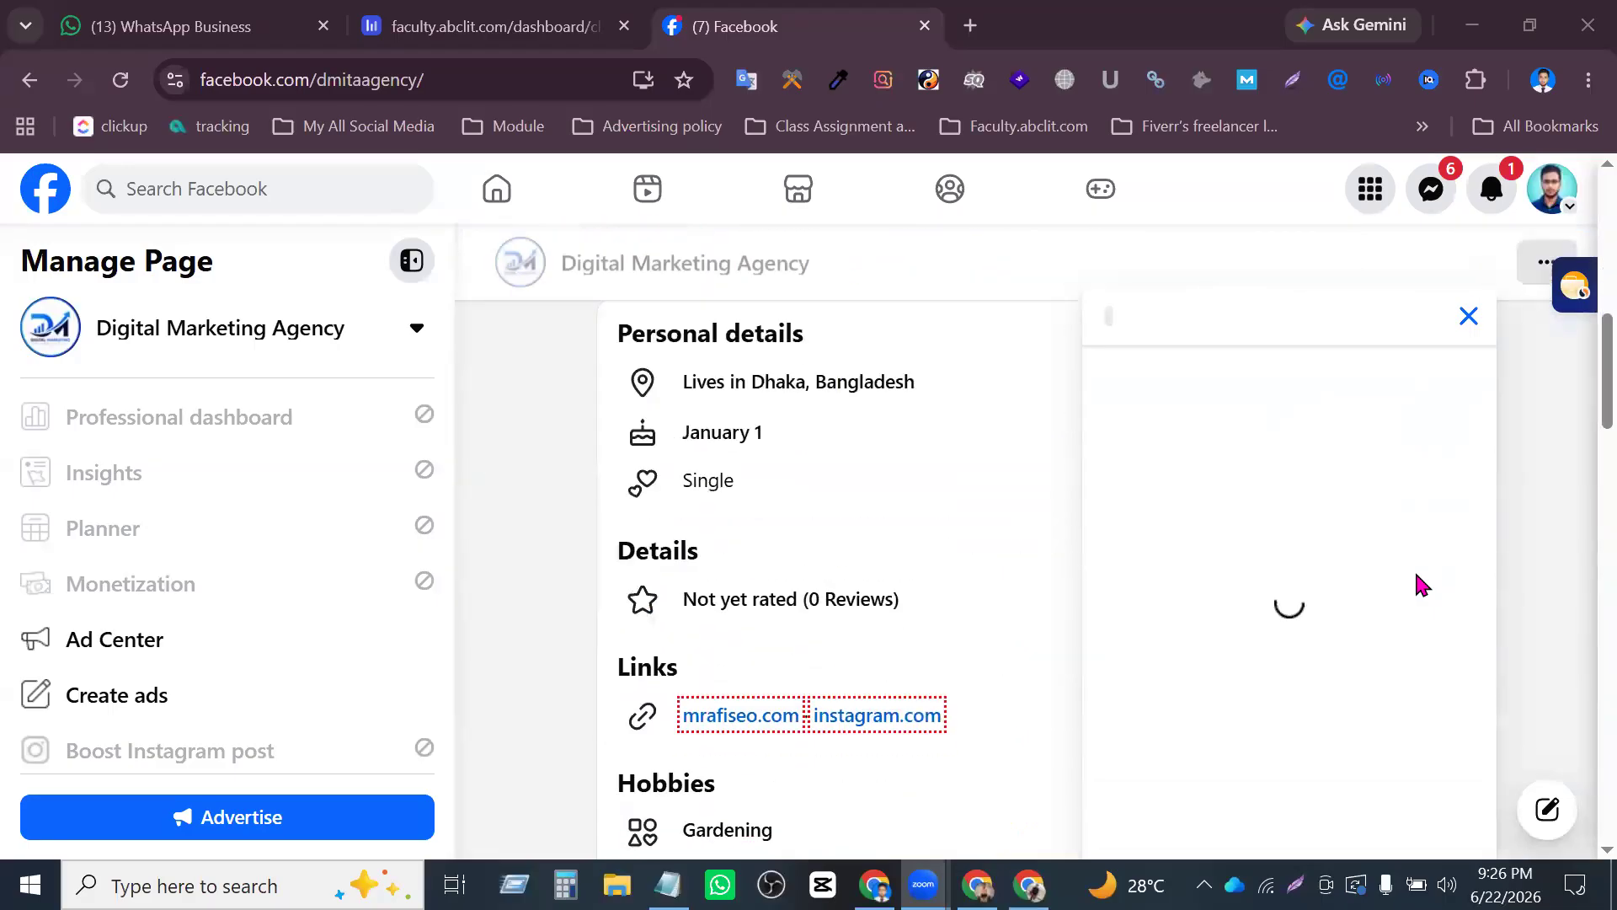
pyautogui.scroll(-10, 1415, 577)
pyautogui.scroll(2, 1420, 582)
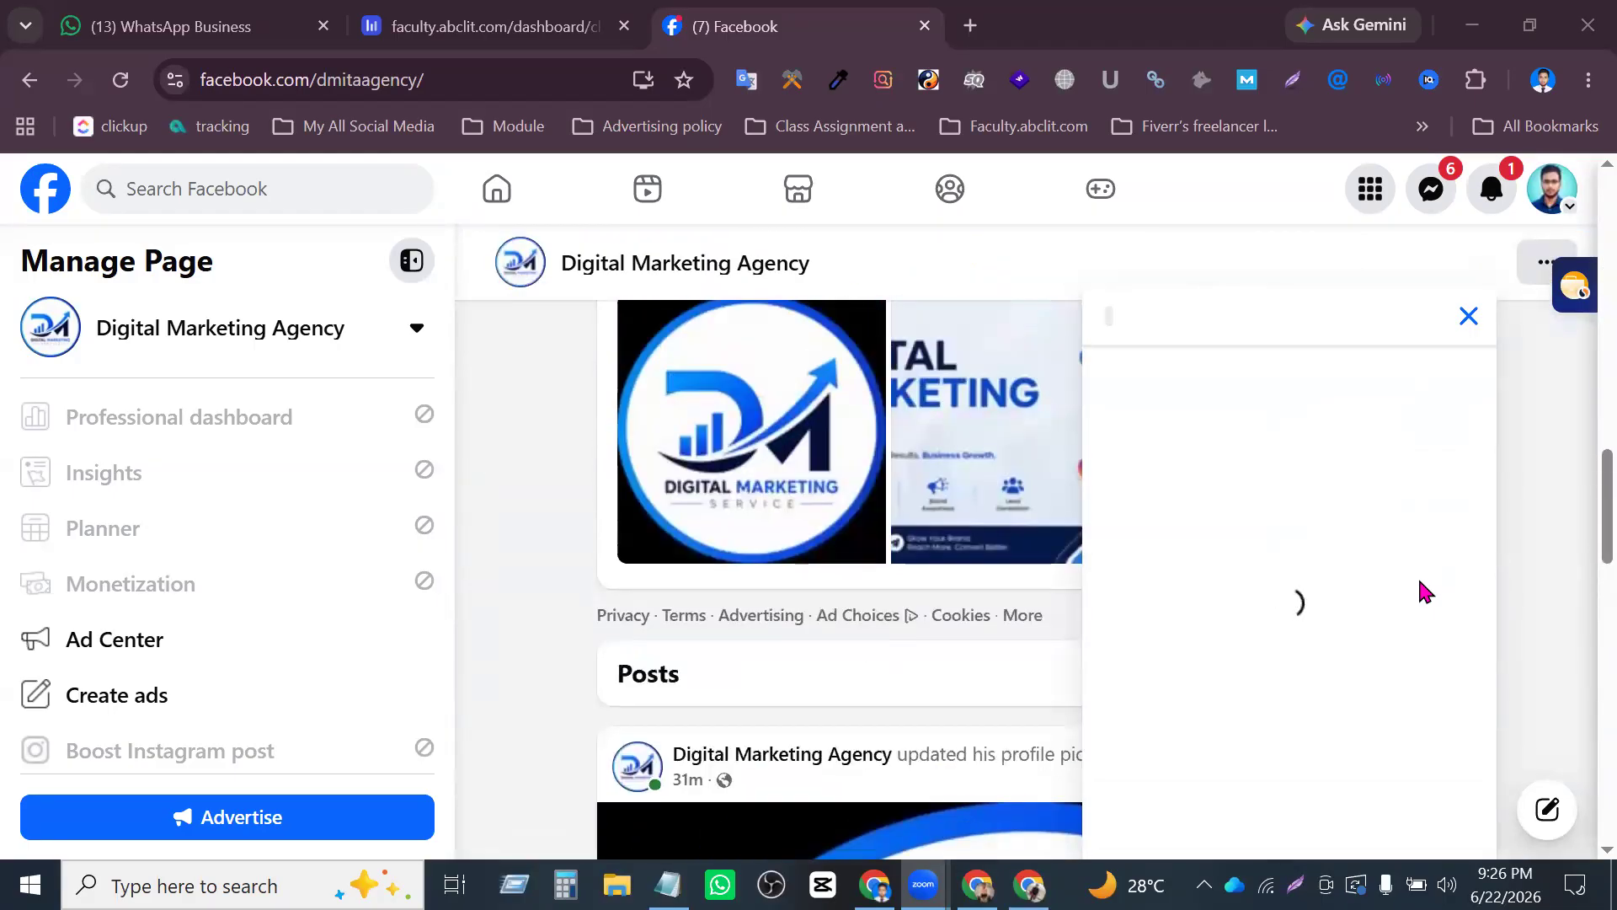
pyautogui.scroll(-8, 1420, 591)
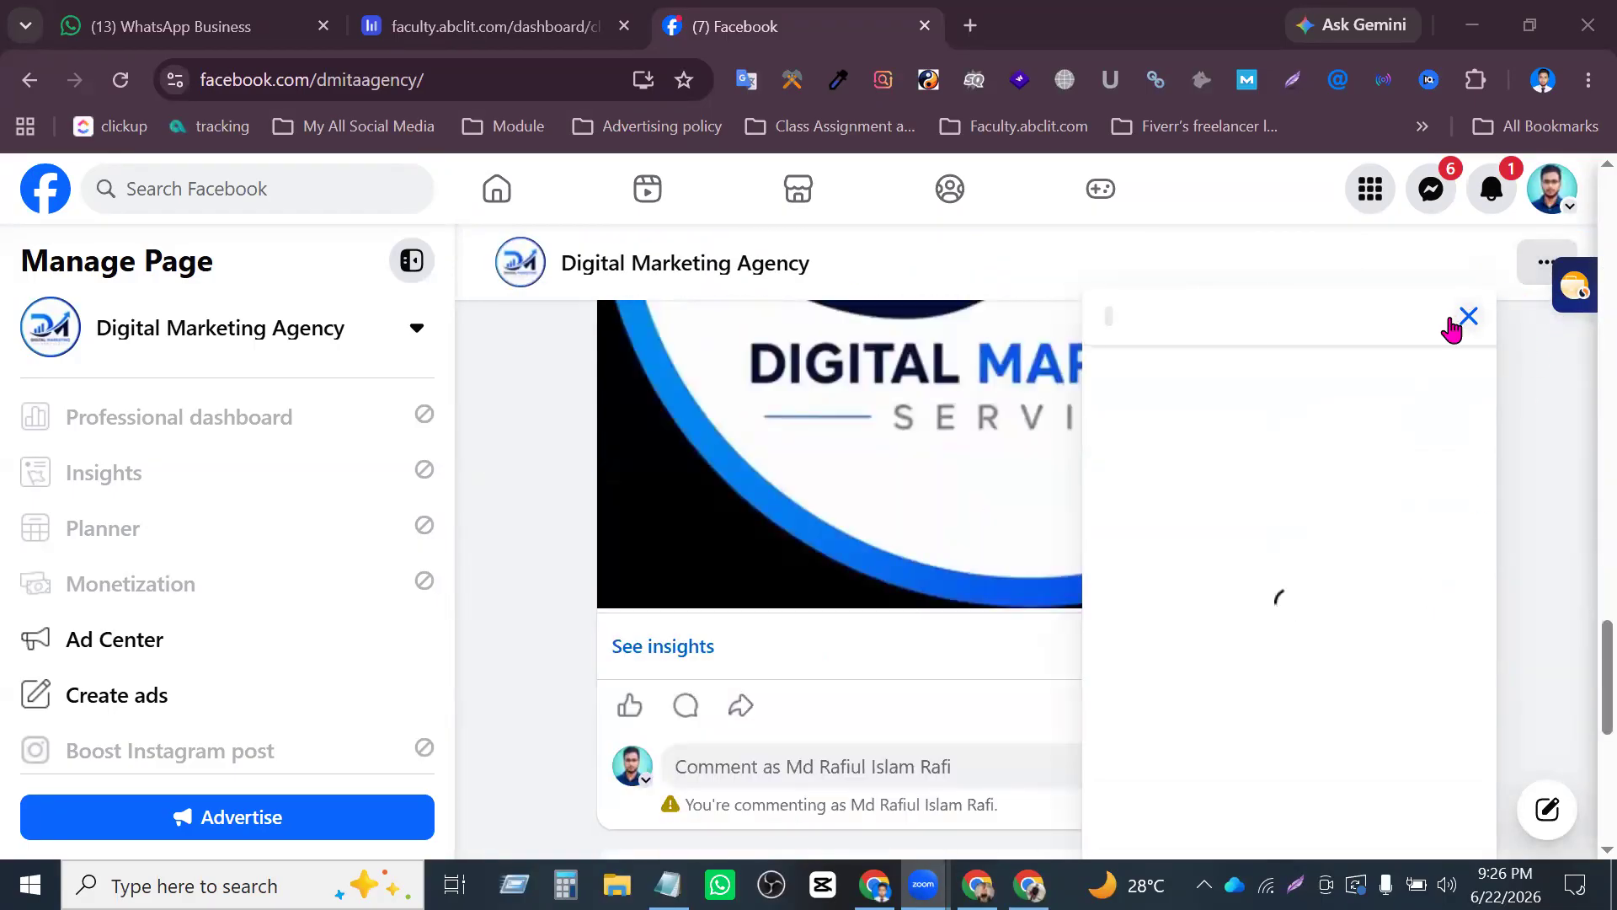
pyautogui.click(1470, 319)
pyautogui.click(630, 705)
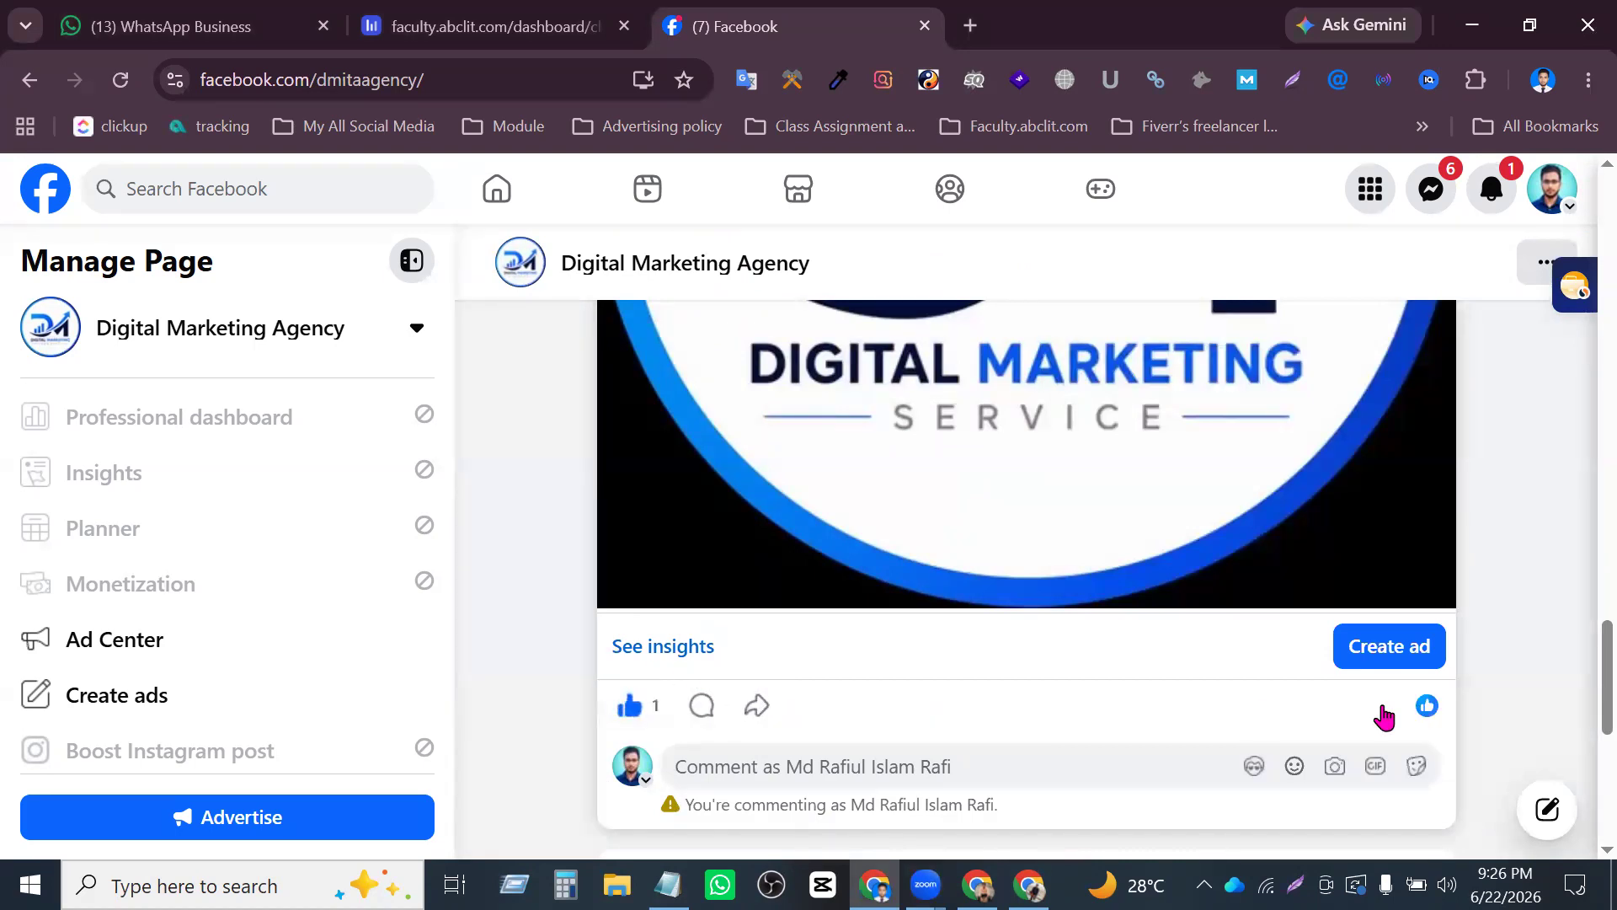
# - Try to open a Messenger chat with the Digital Marketing Agency Page again, and close the chat window
pyautogui.scroll(20, 1384, 717)
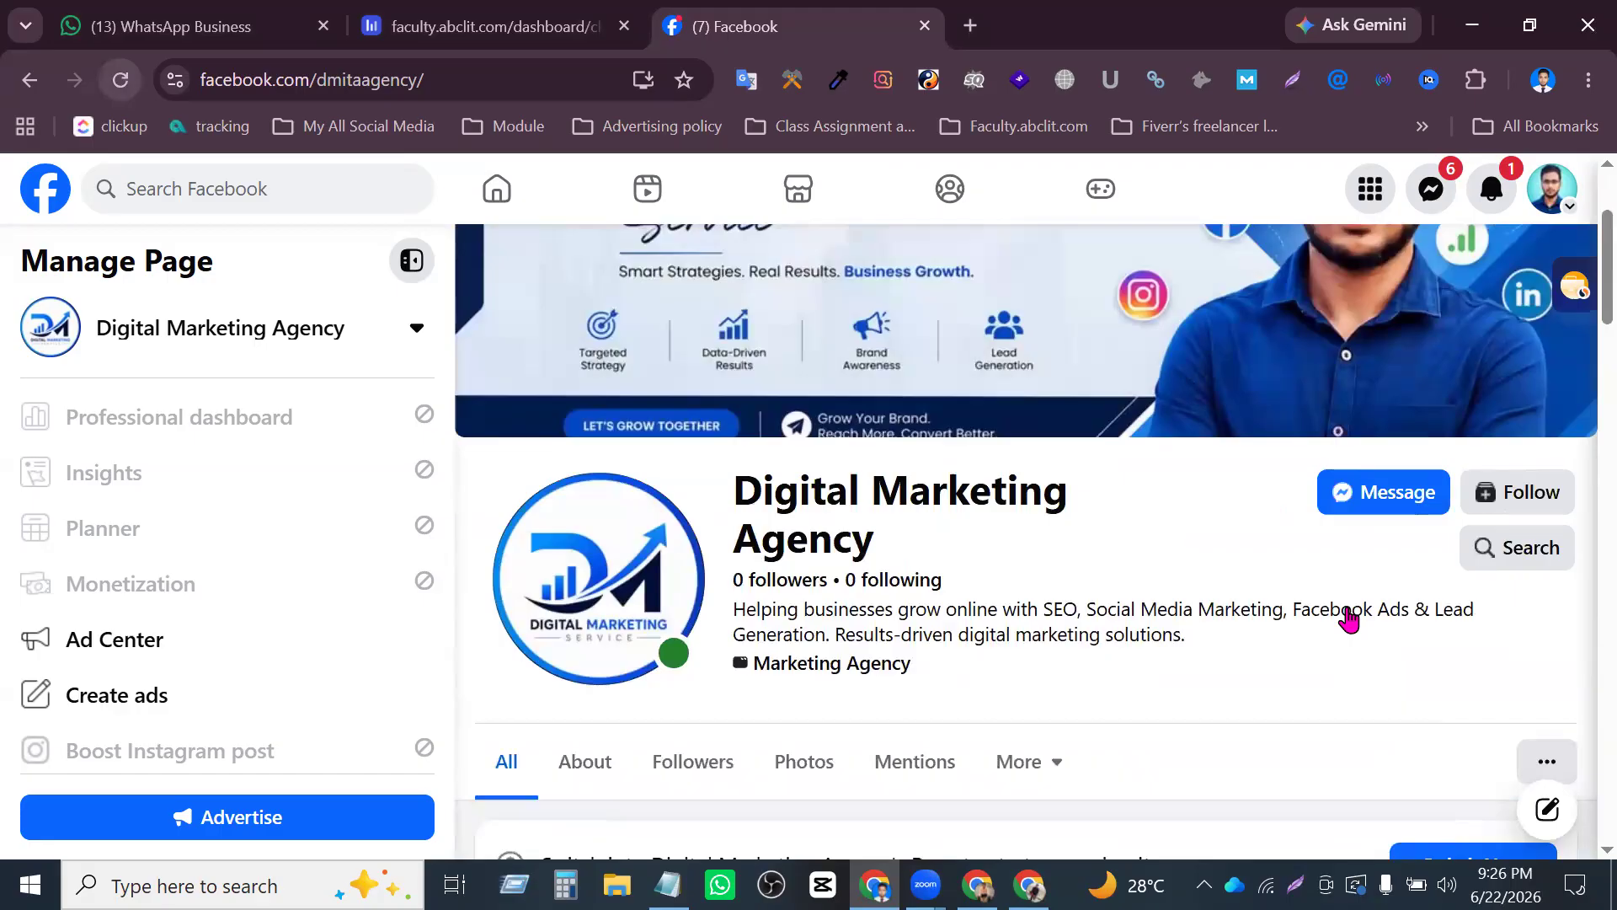
pyautogui.scroll(-3, 1424, 657)
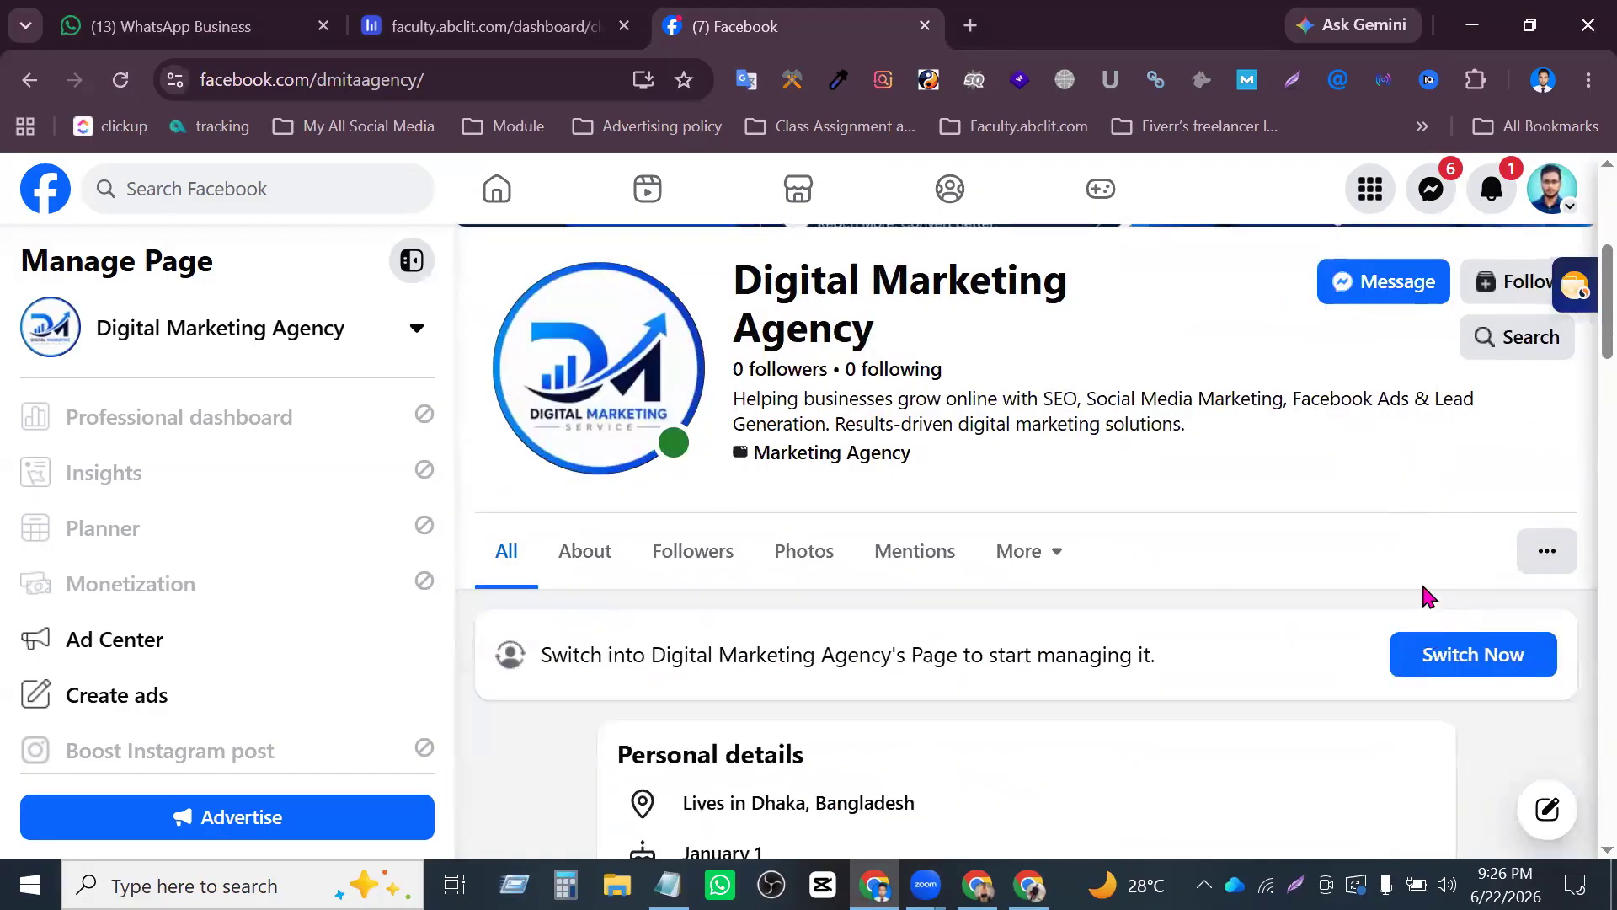
pyautogui.click(1394, 286)
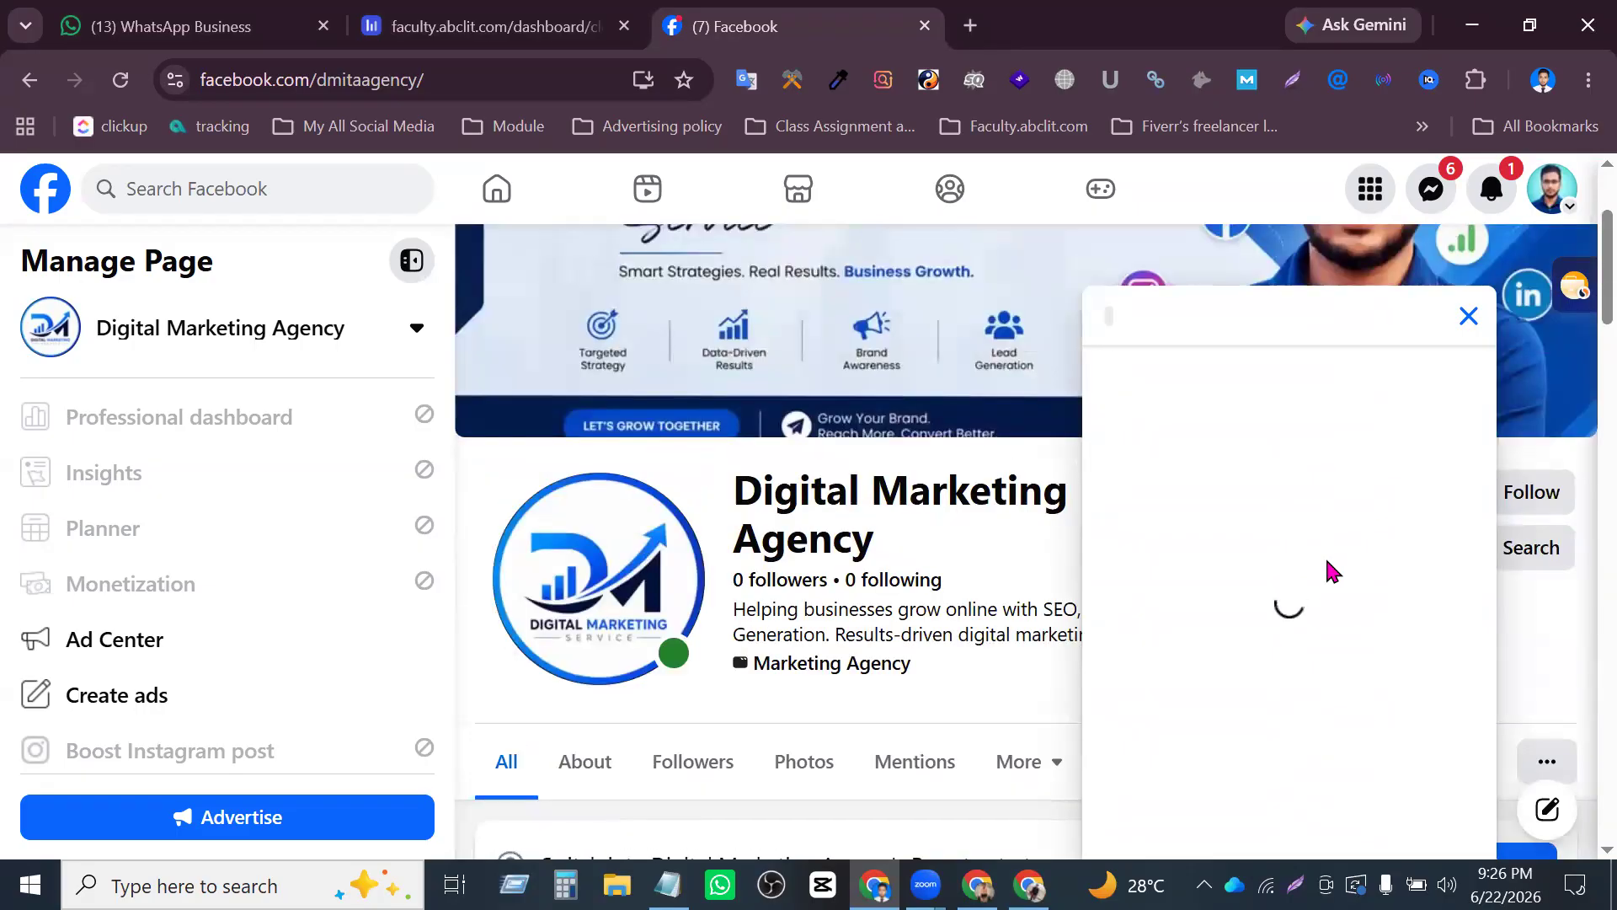
pyautogui.scroll(-8, 1327, 561)
pyautogui.scroll(10, 1361, 549)
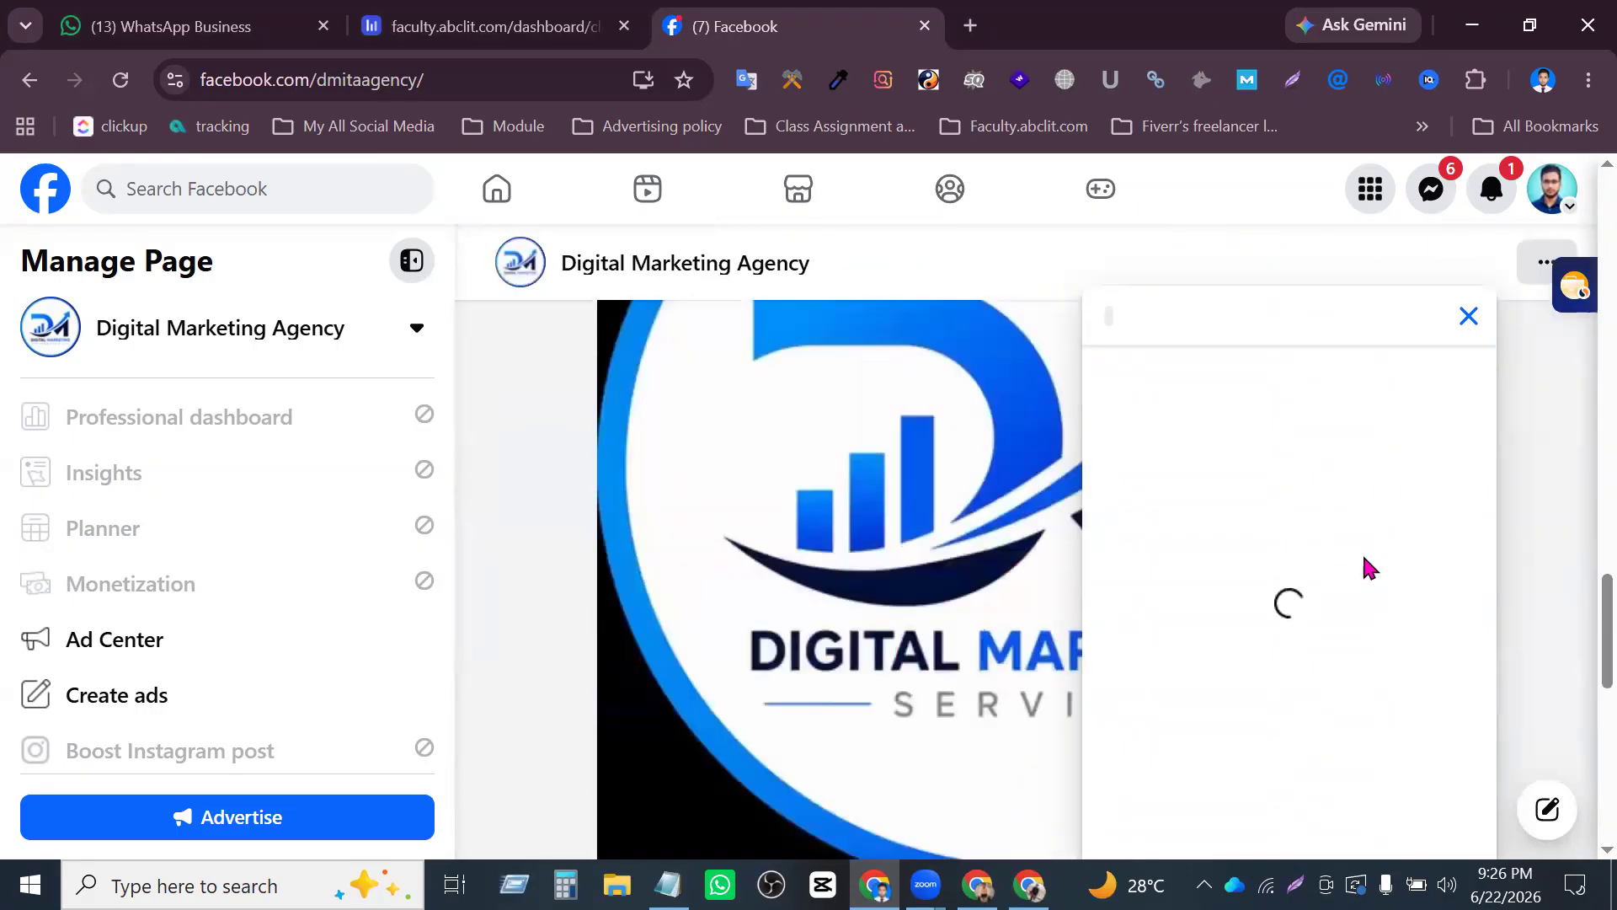
pyautogui.scroll(2, 1362, 561)
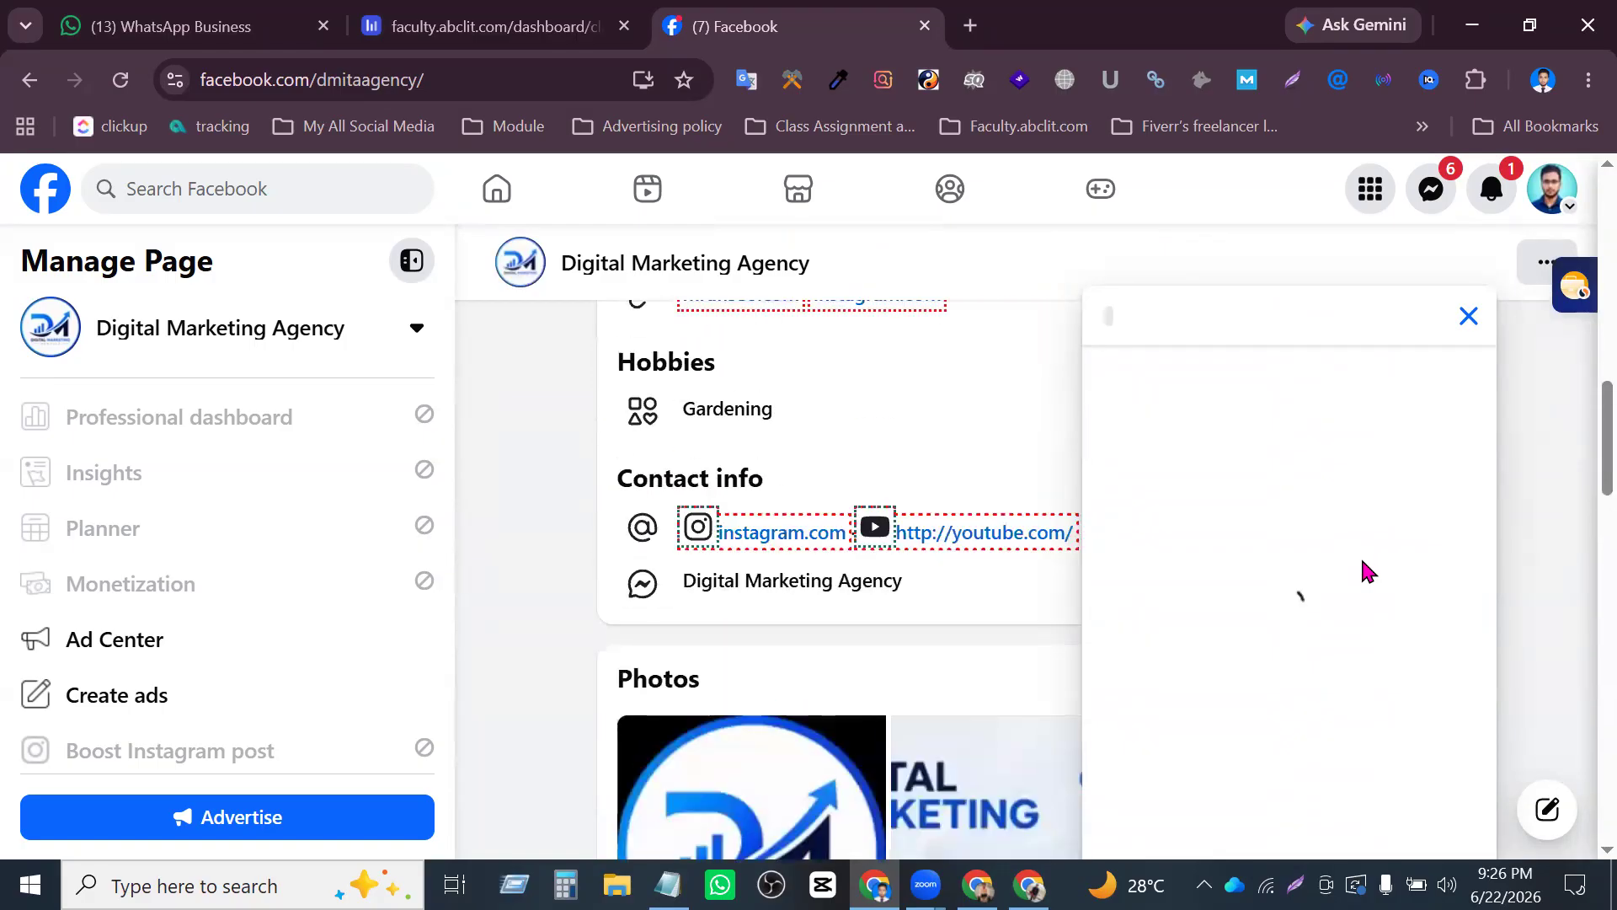
pyautogui.scroll(5, 1362, 561)
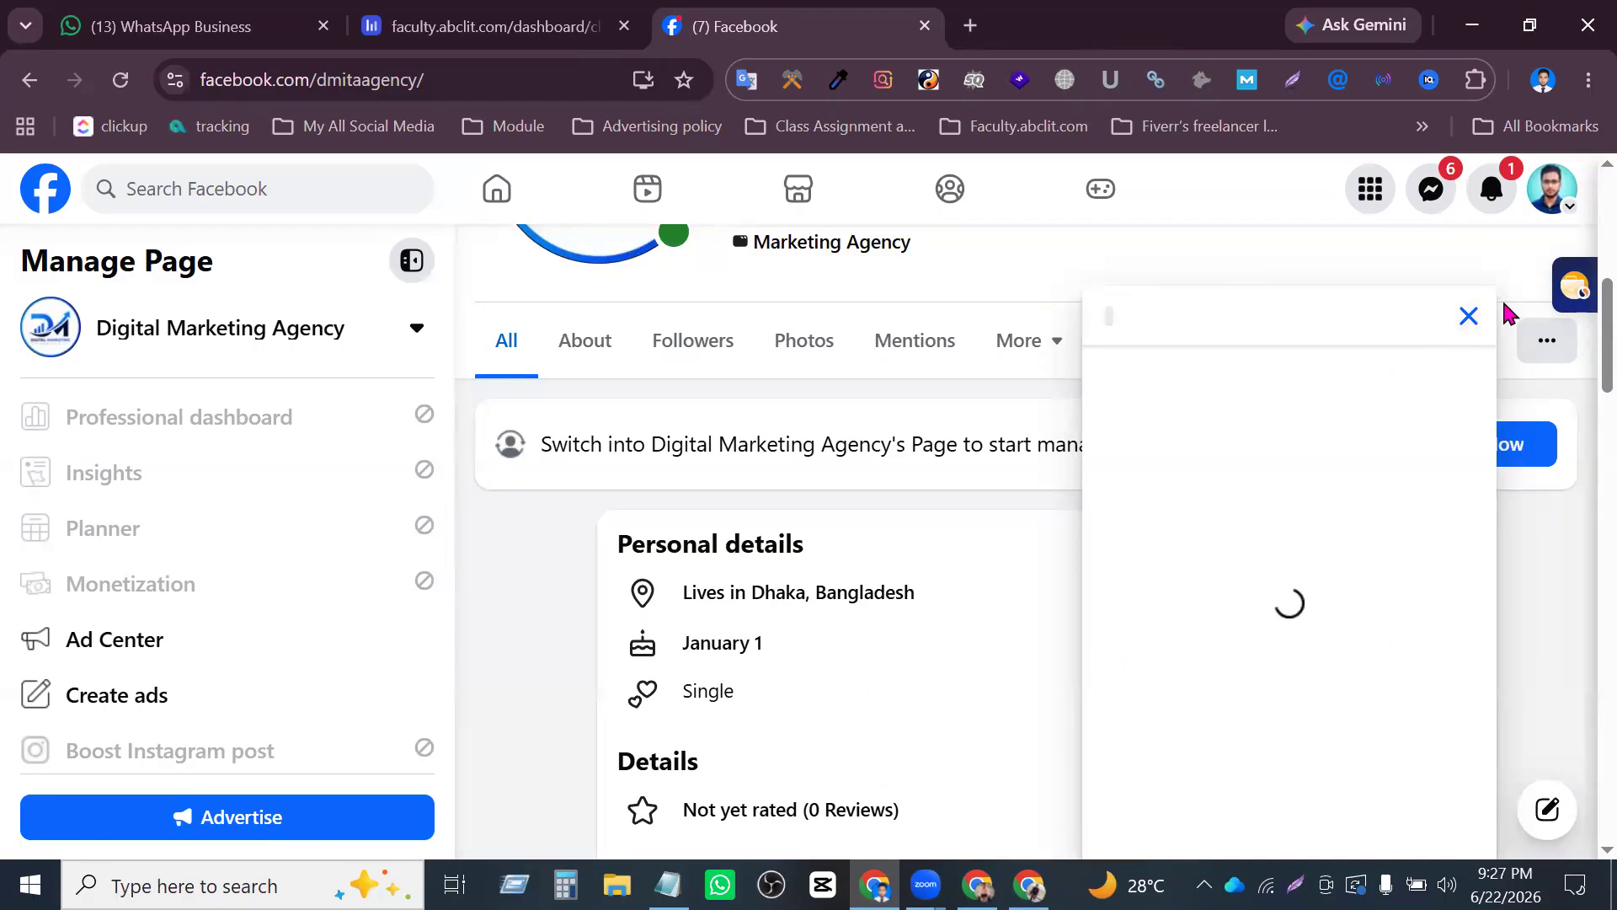
pyautogui.click(1467, 317)
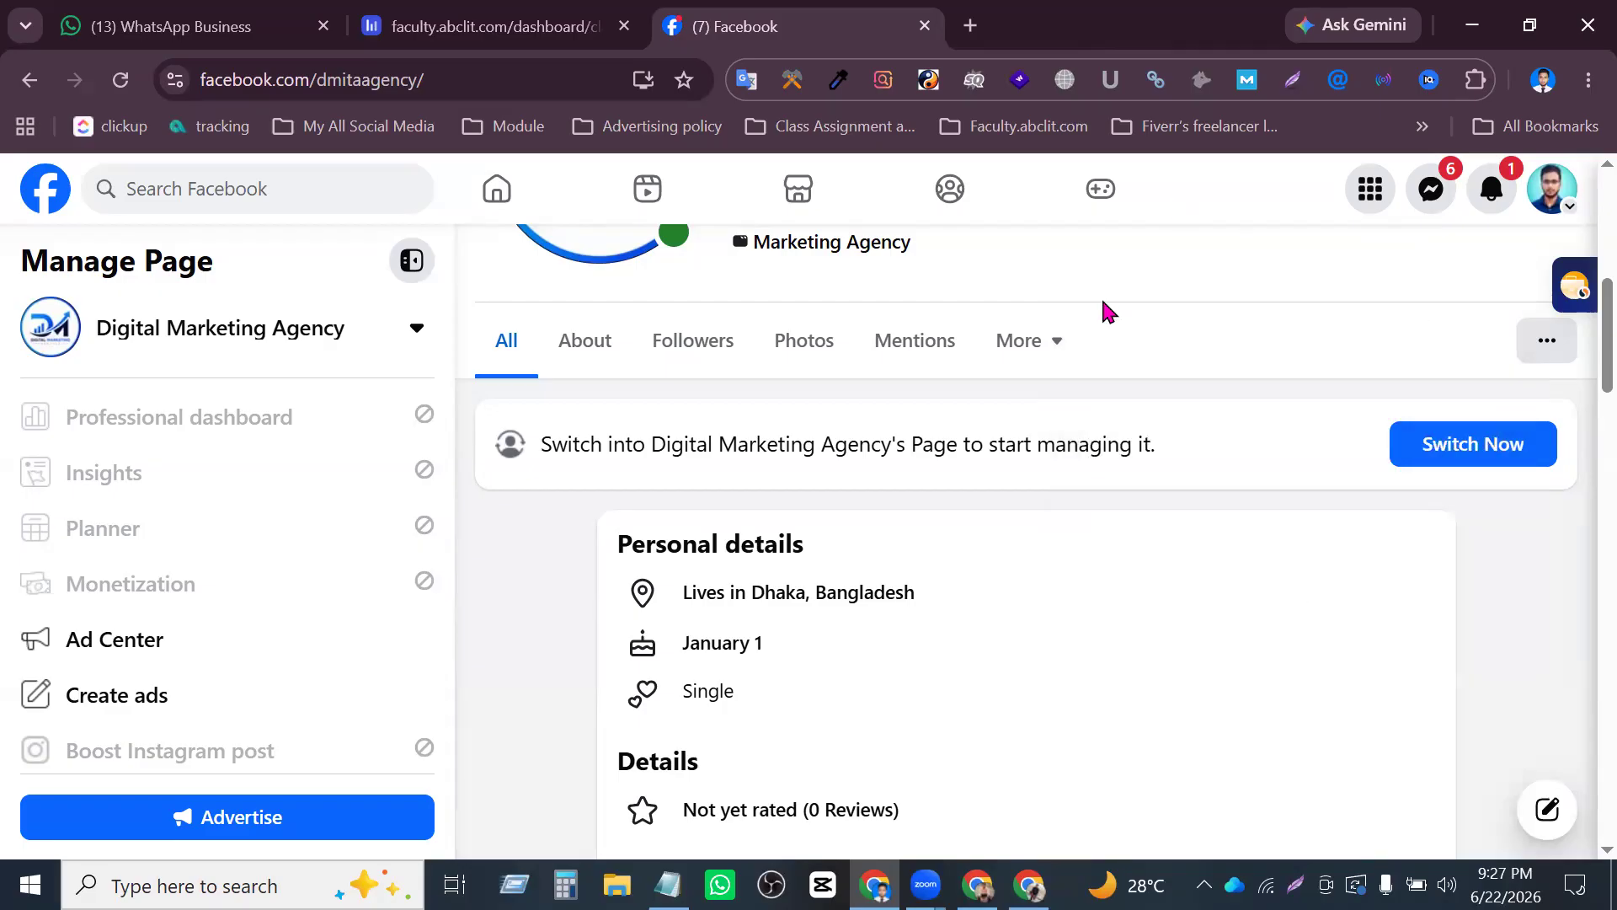
# - Open a blank browser tab and return to the Digital Marketing Agency Facebook Page
pyautogui.scroll(7, 1011, 270)
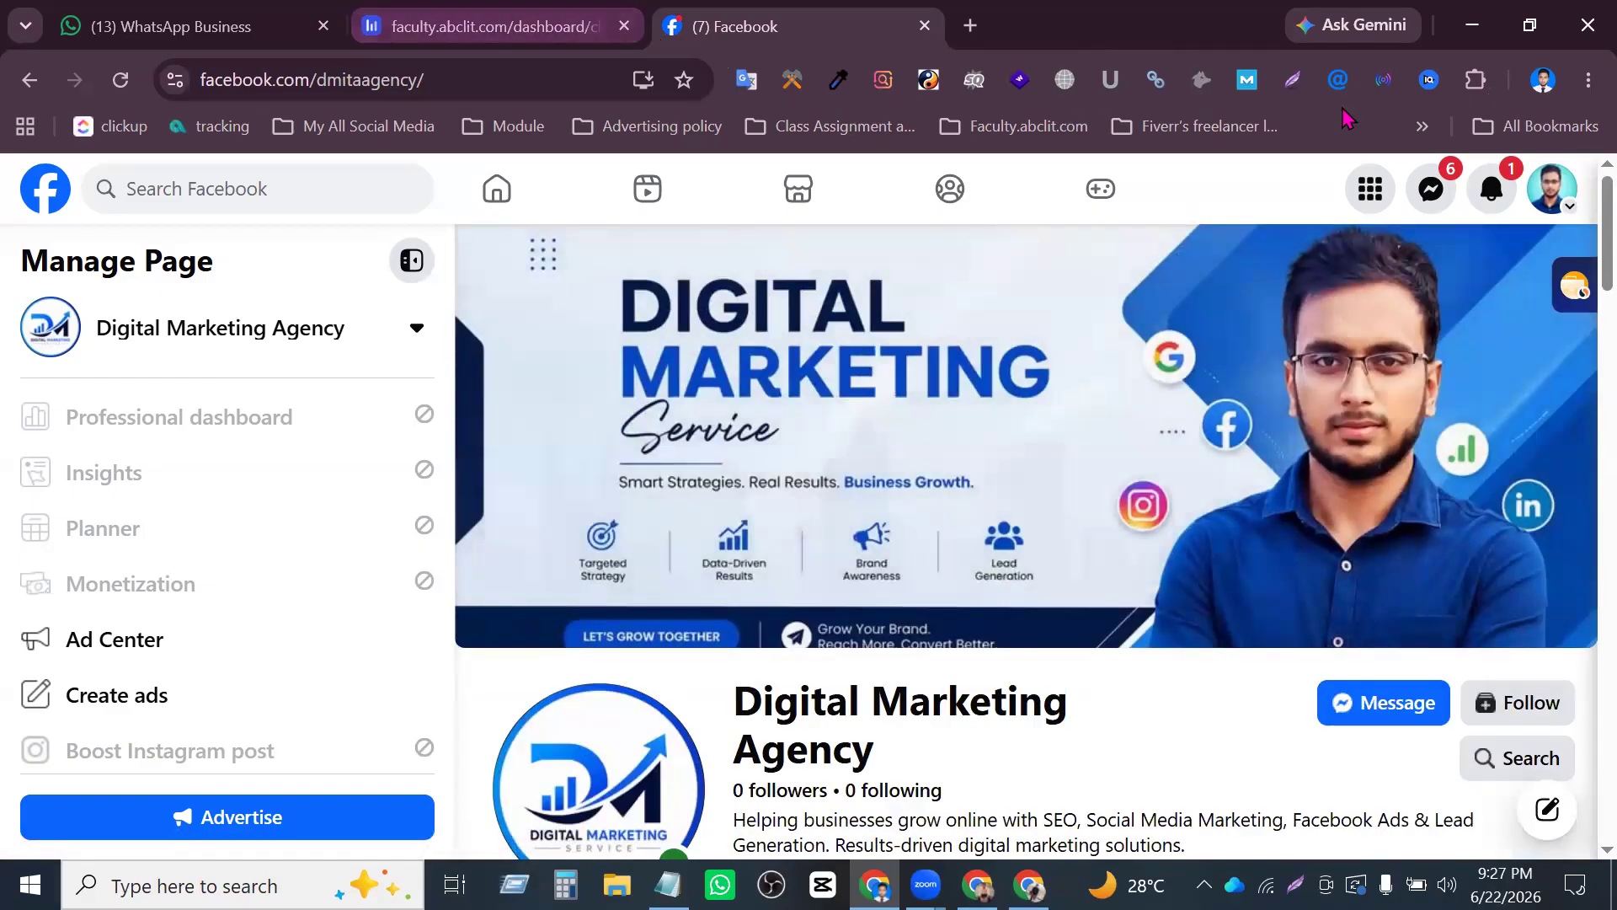
pyautogui.click(969, 25)
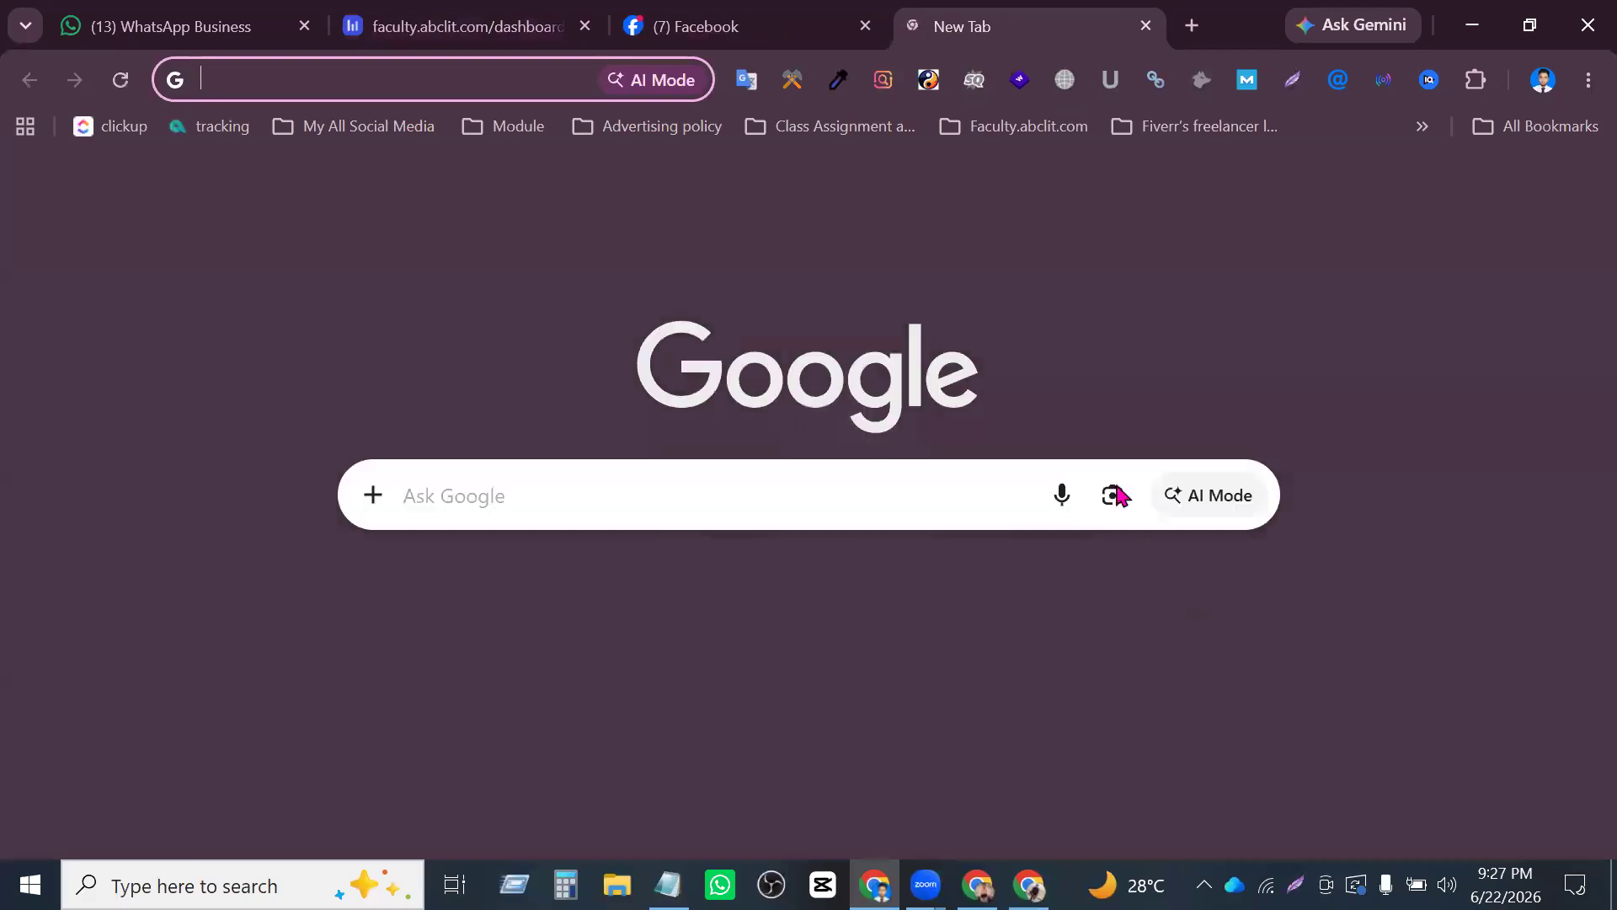
pyautogui.click(817, 27)
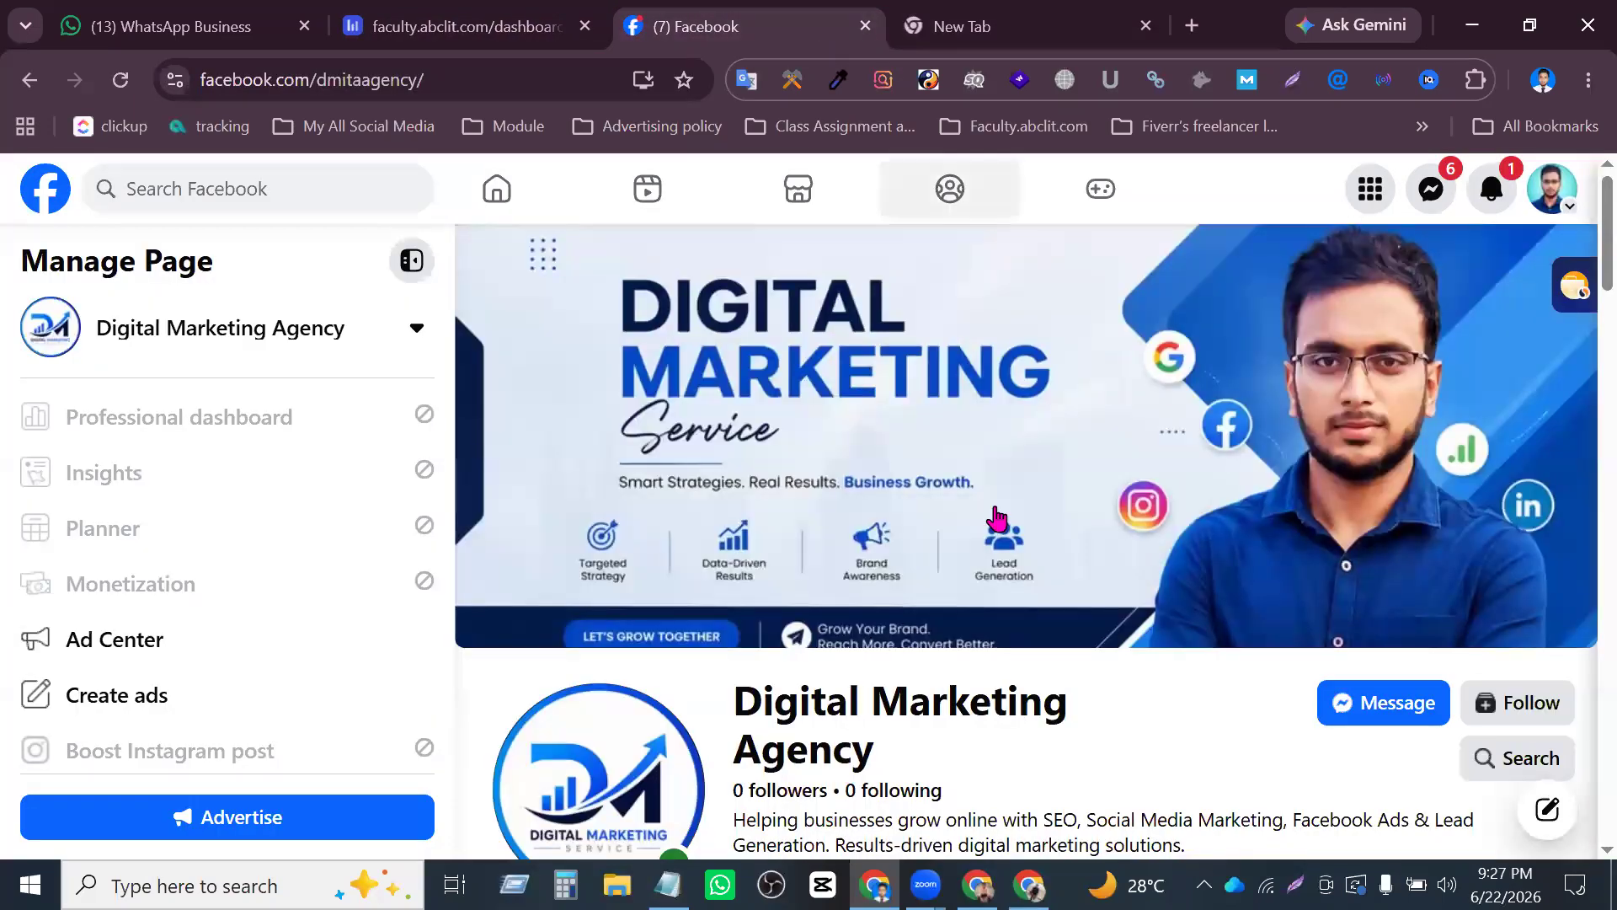
pyautogui.scroll(-5, 1101, 645)
pyautogui.scroll(-10, 1105, 637)
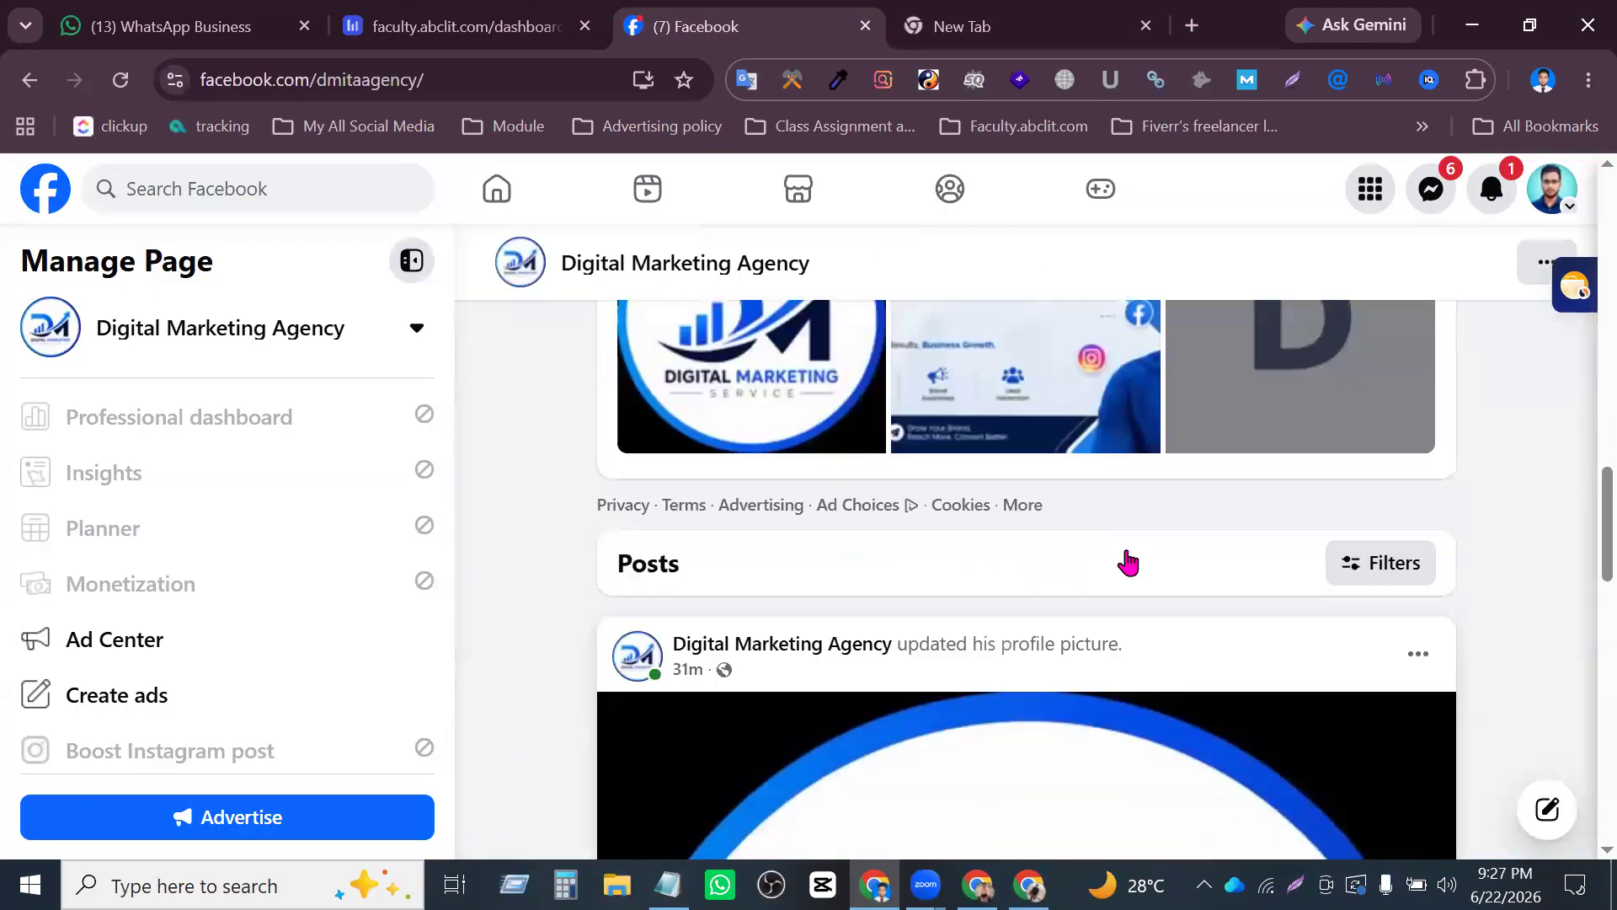
pyautogui.scroll(8, 1129, 552)
pyautogui.scroll(5, 1133, 539)
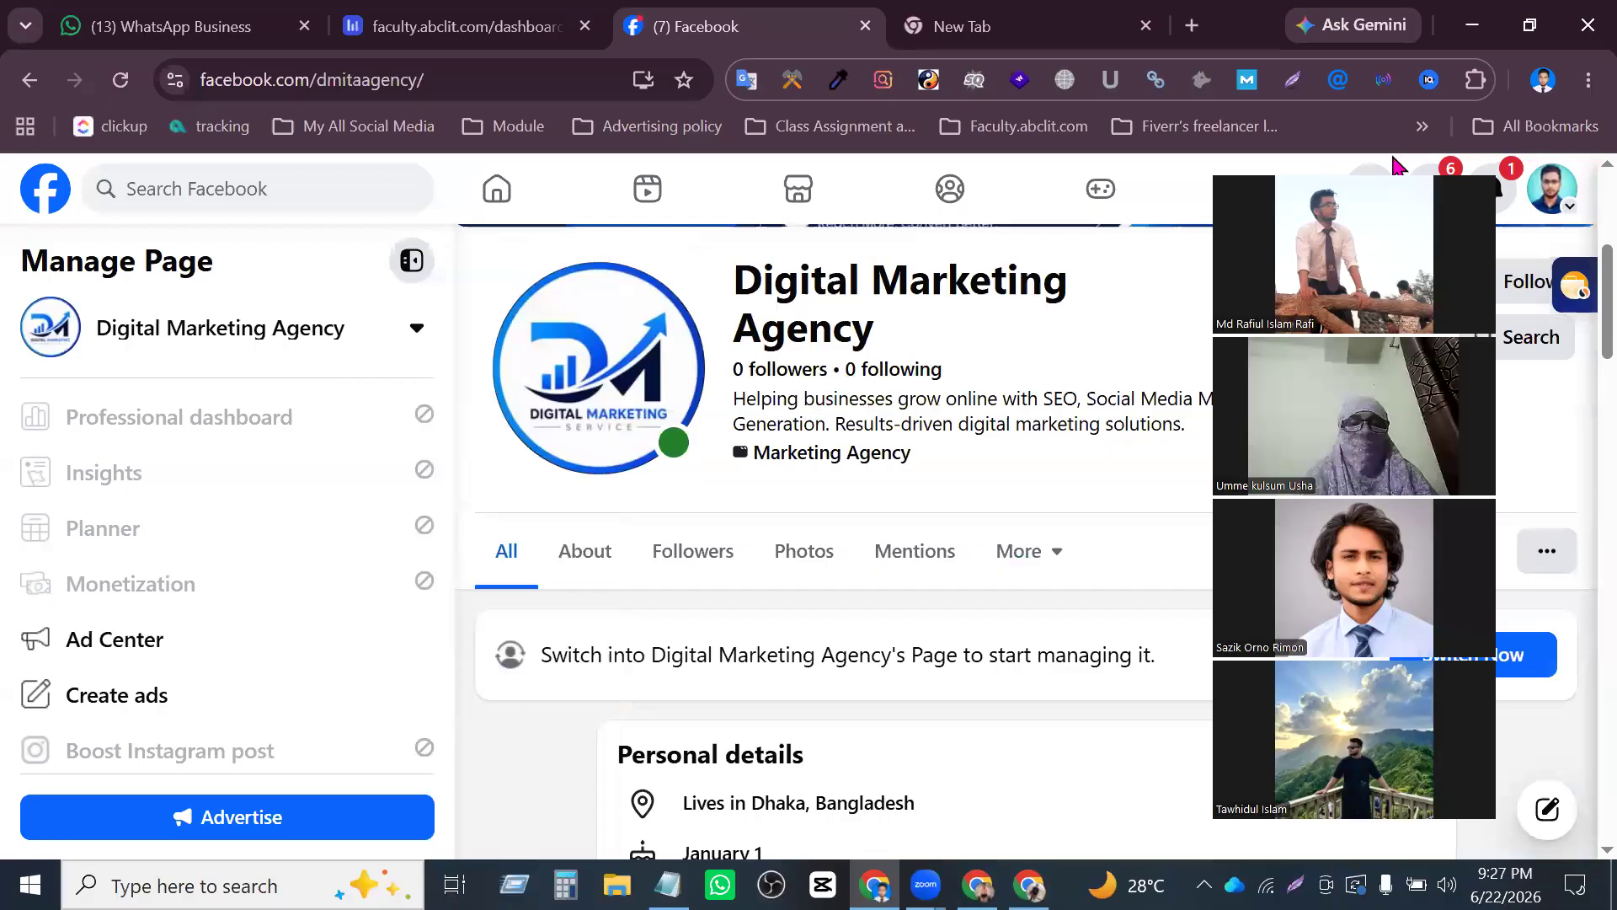
pyautogui.scroll(4, 1205, 630)
pyautogui.scroll(-2, 1204, 630)
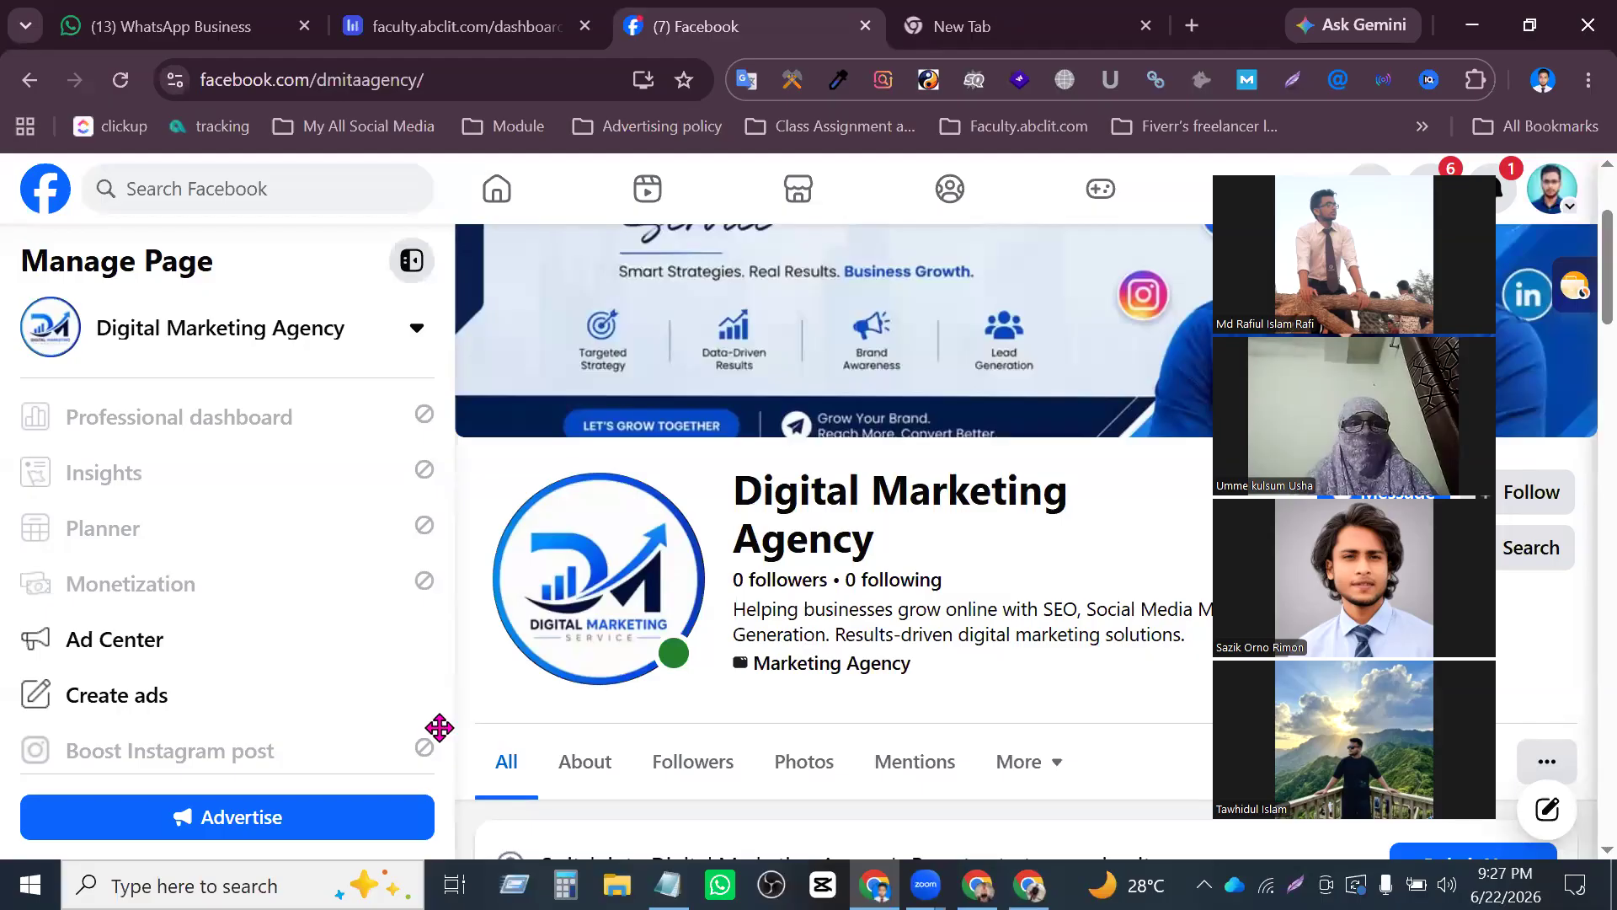
# - Open the bookmarked Digital Marketing Mastery course outline PDF in the blank tab
pyautogui.hotkey('ctrl', 'Tab')
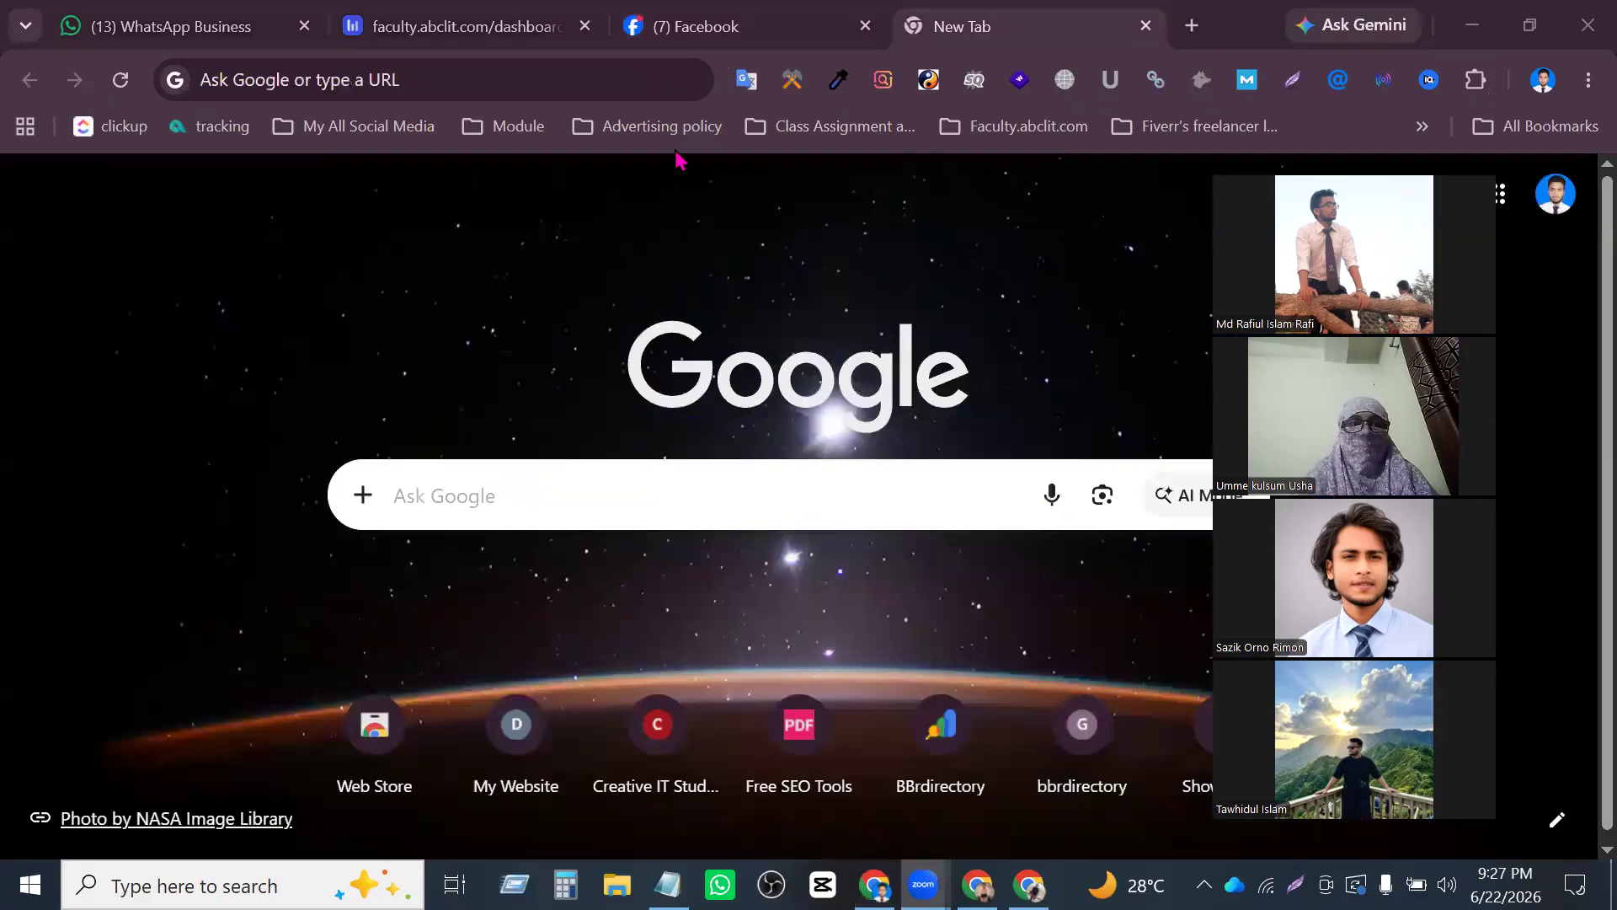
pyautogui.click(520, 130)
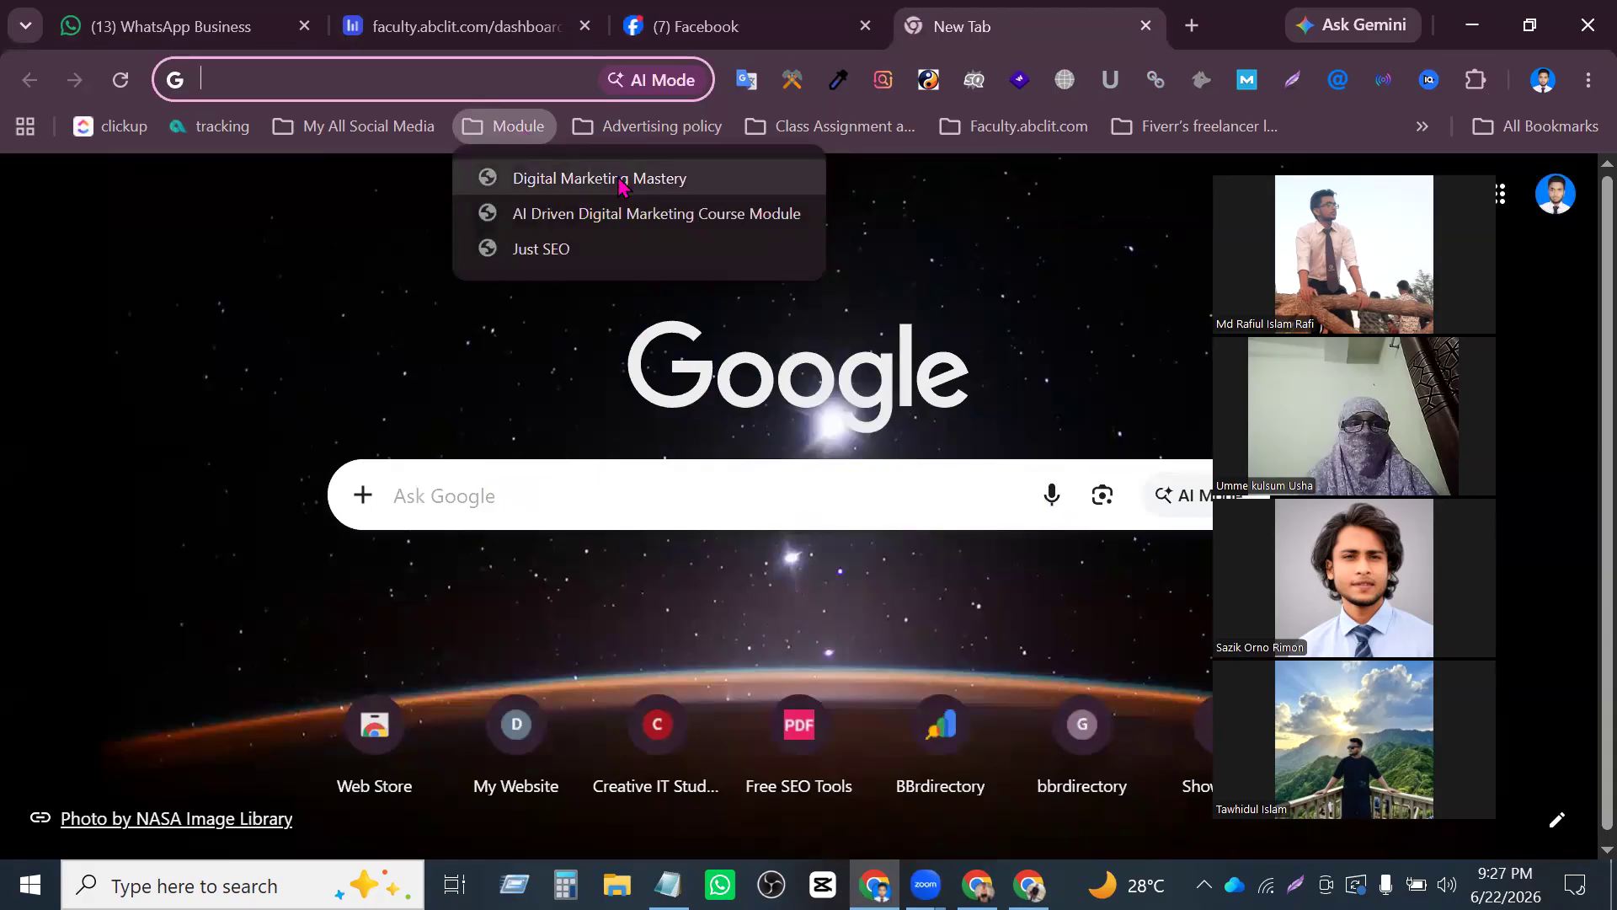
pyautogui.click(628, 179)
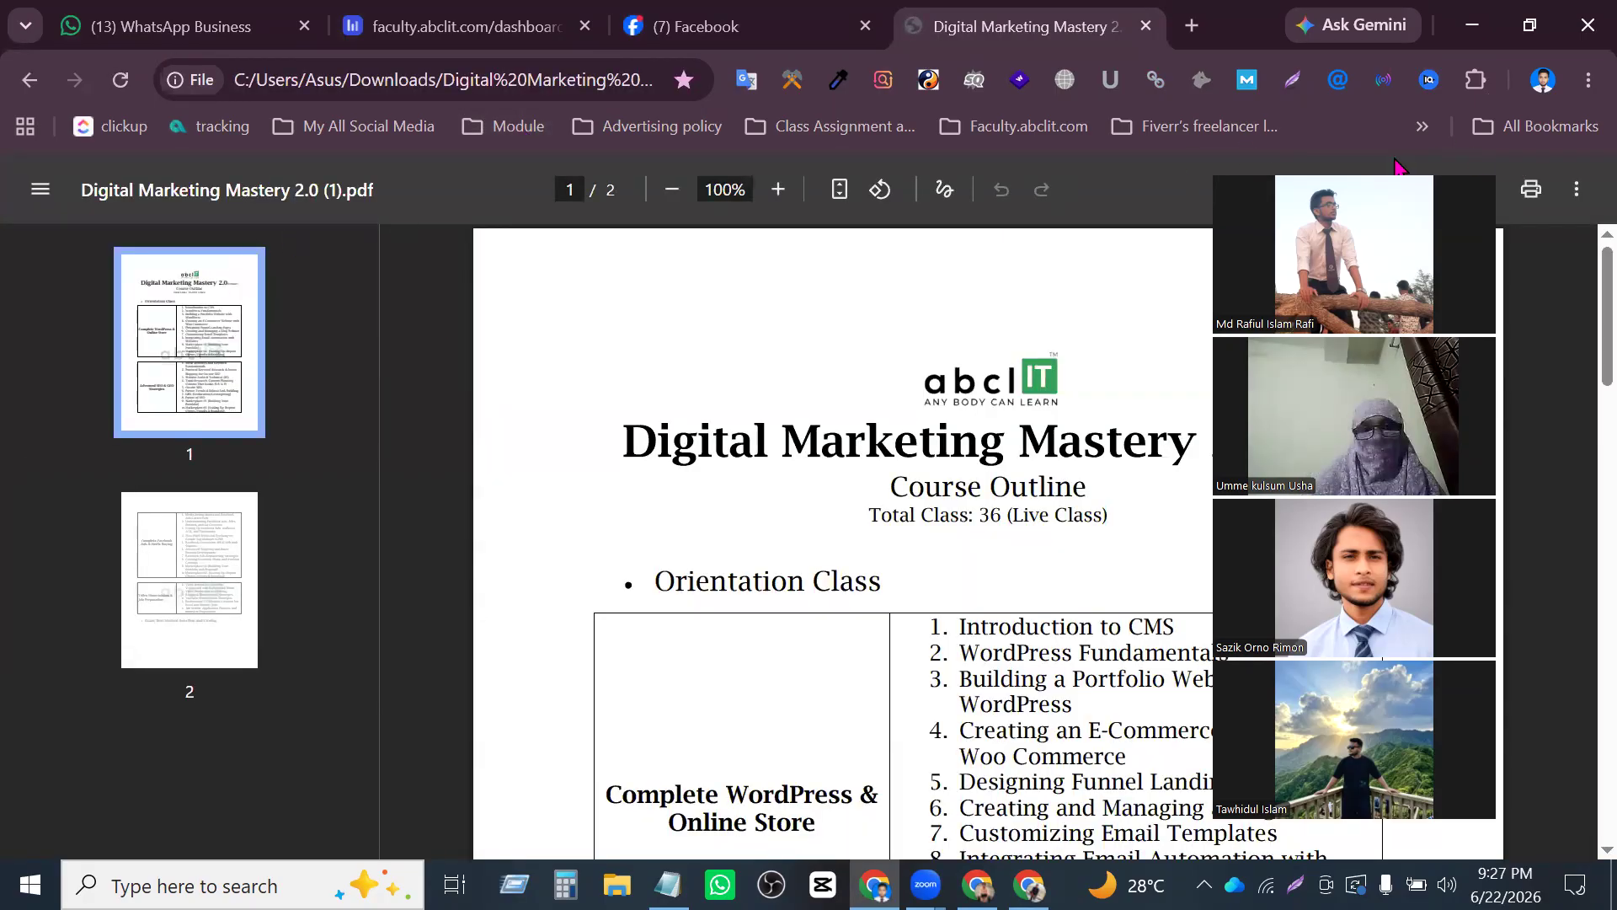
pyautogui.click(1355, 160)
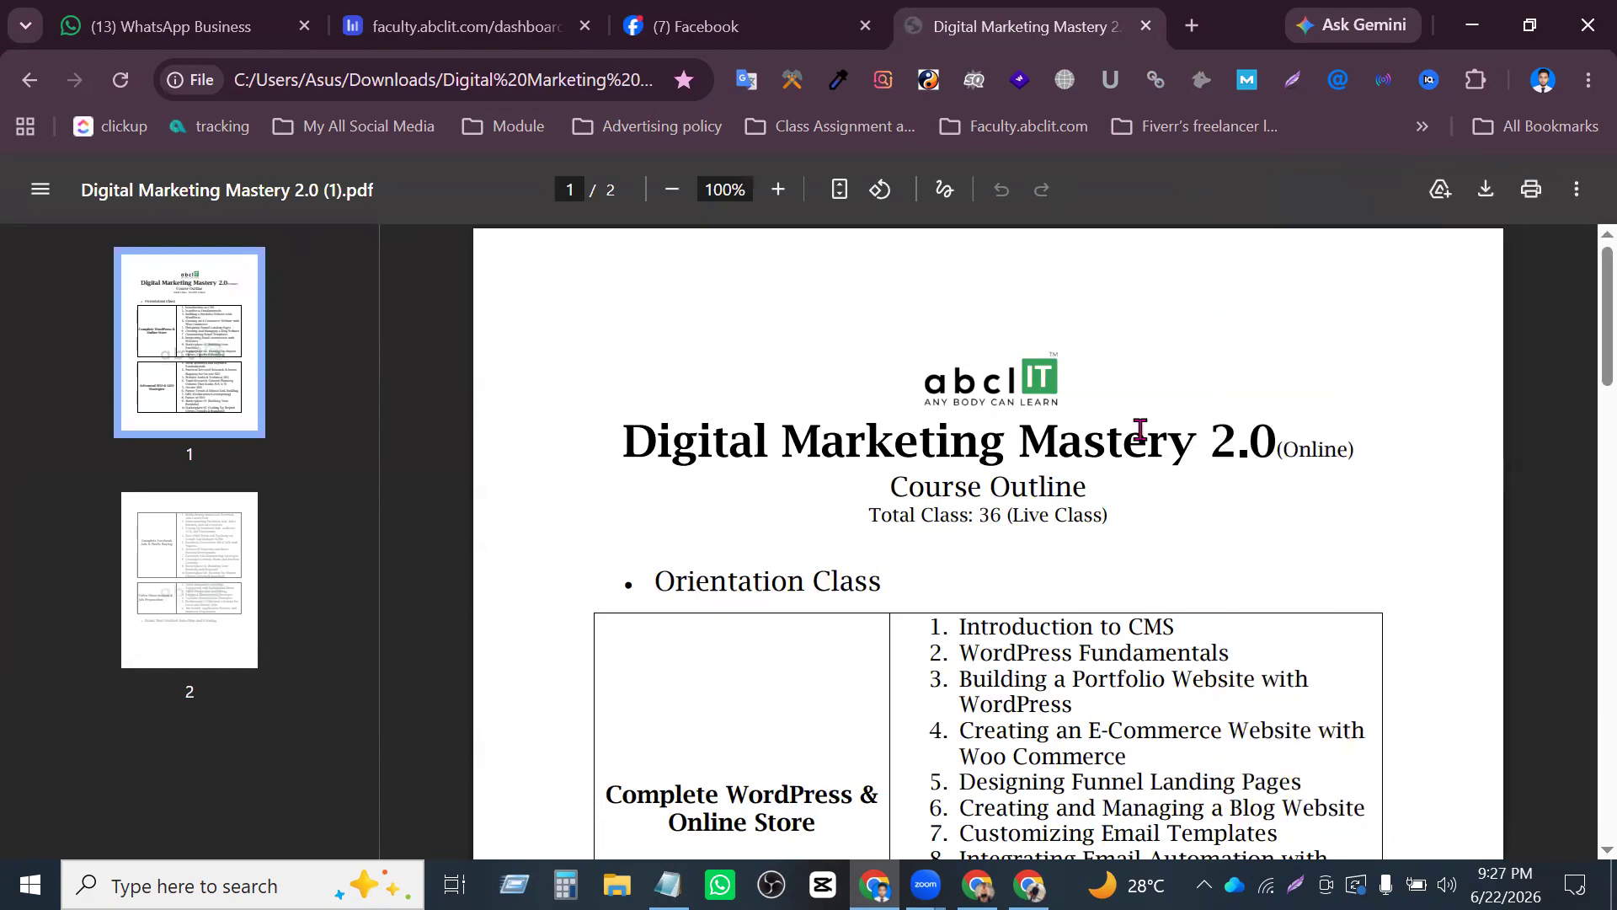
# - Look through the course outline and examine the first classes of the Complete Facebook Ads & Media Buying module
pyautogui.scroll(-10, 1129, 472)
pyautogui.scroll(3, 1122, 480)
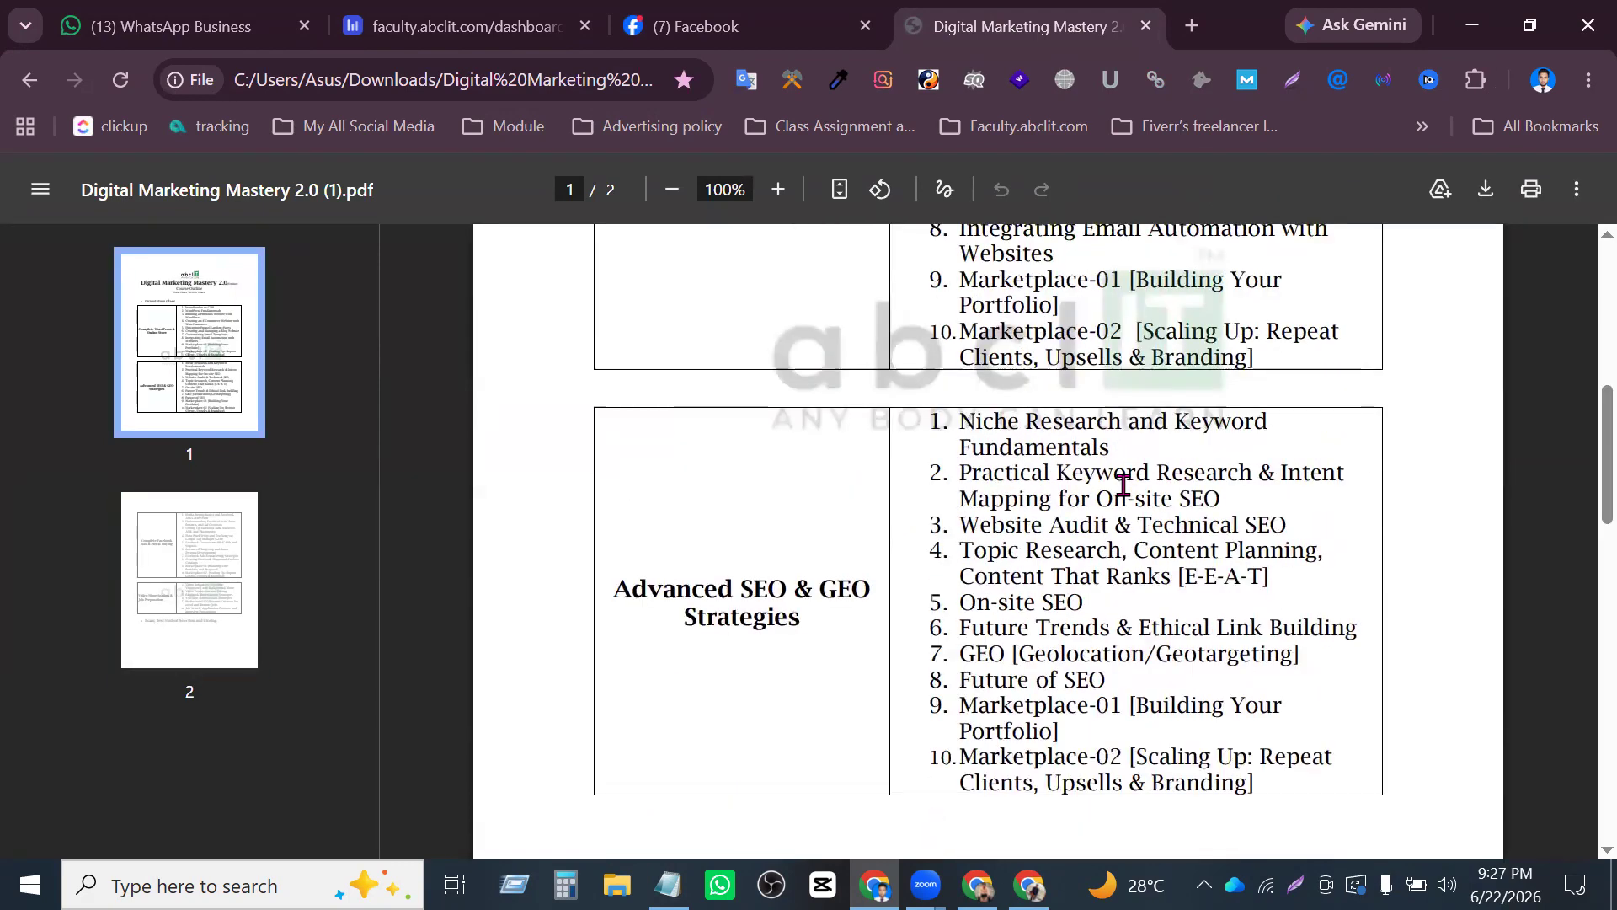
pyautogui.scroll(-5, 1121, 497)
pyautogui.scroll(-8, 1121, 507)
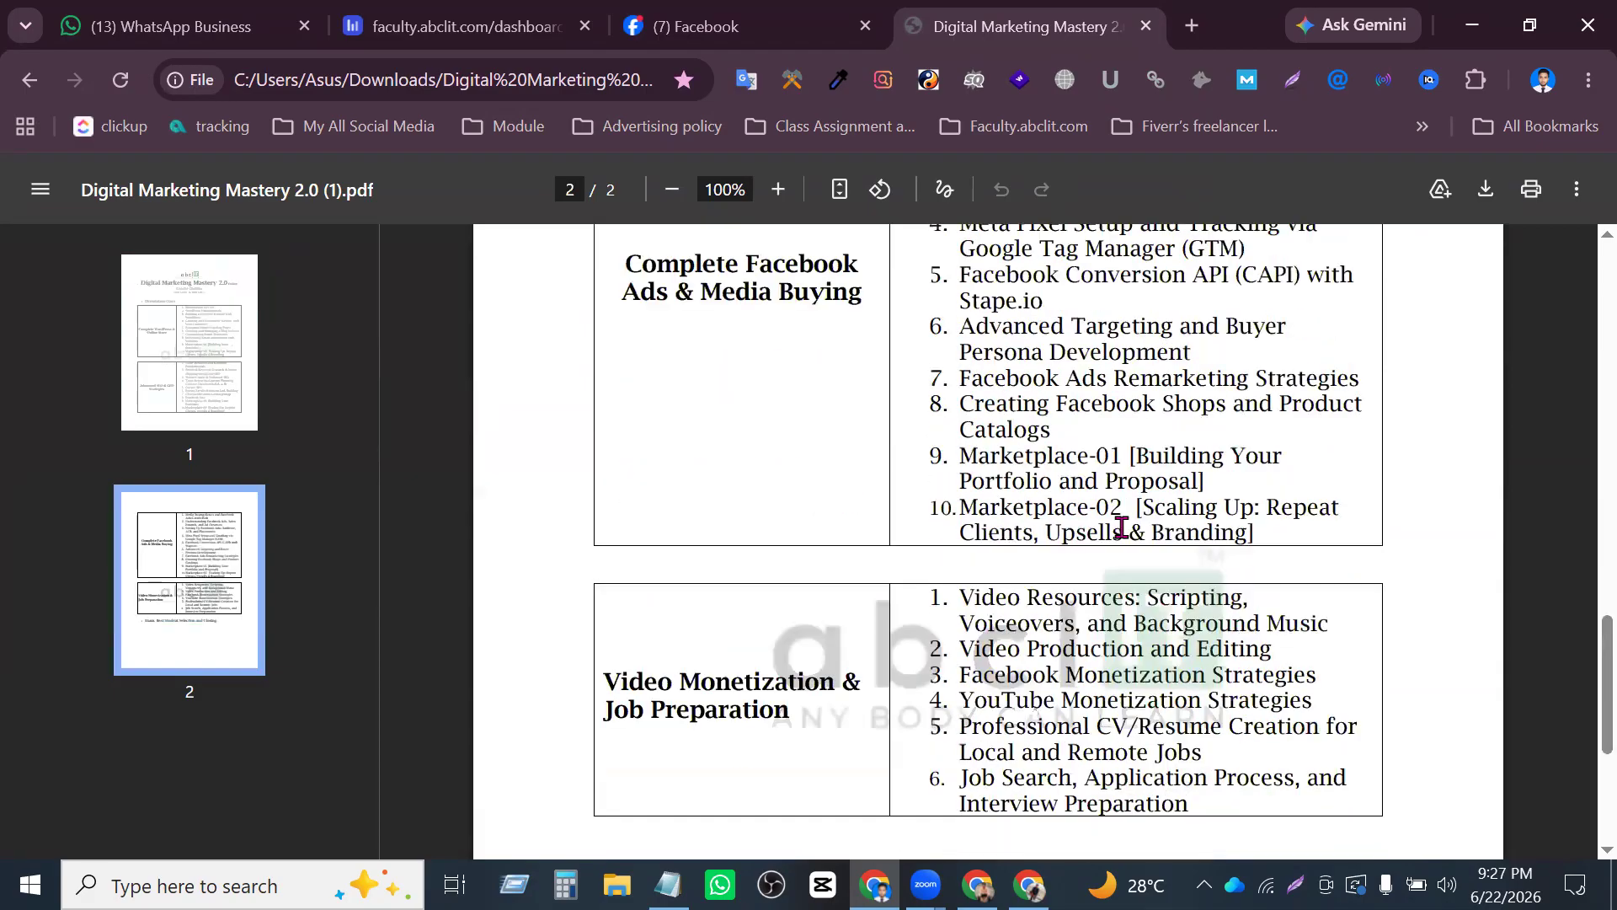
pyautogui.scroll(3, 1121, 522)
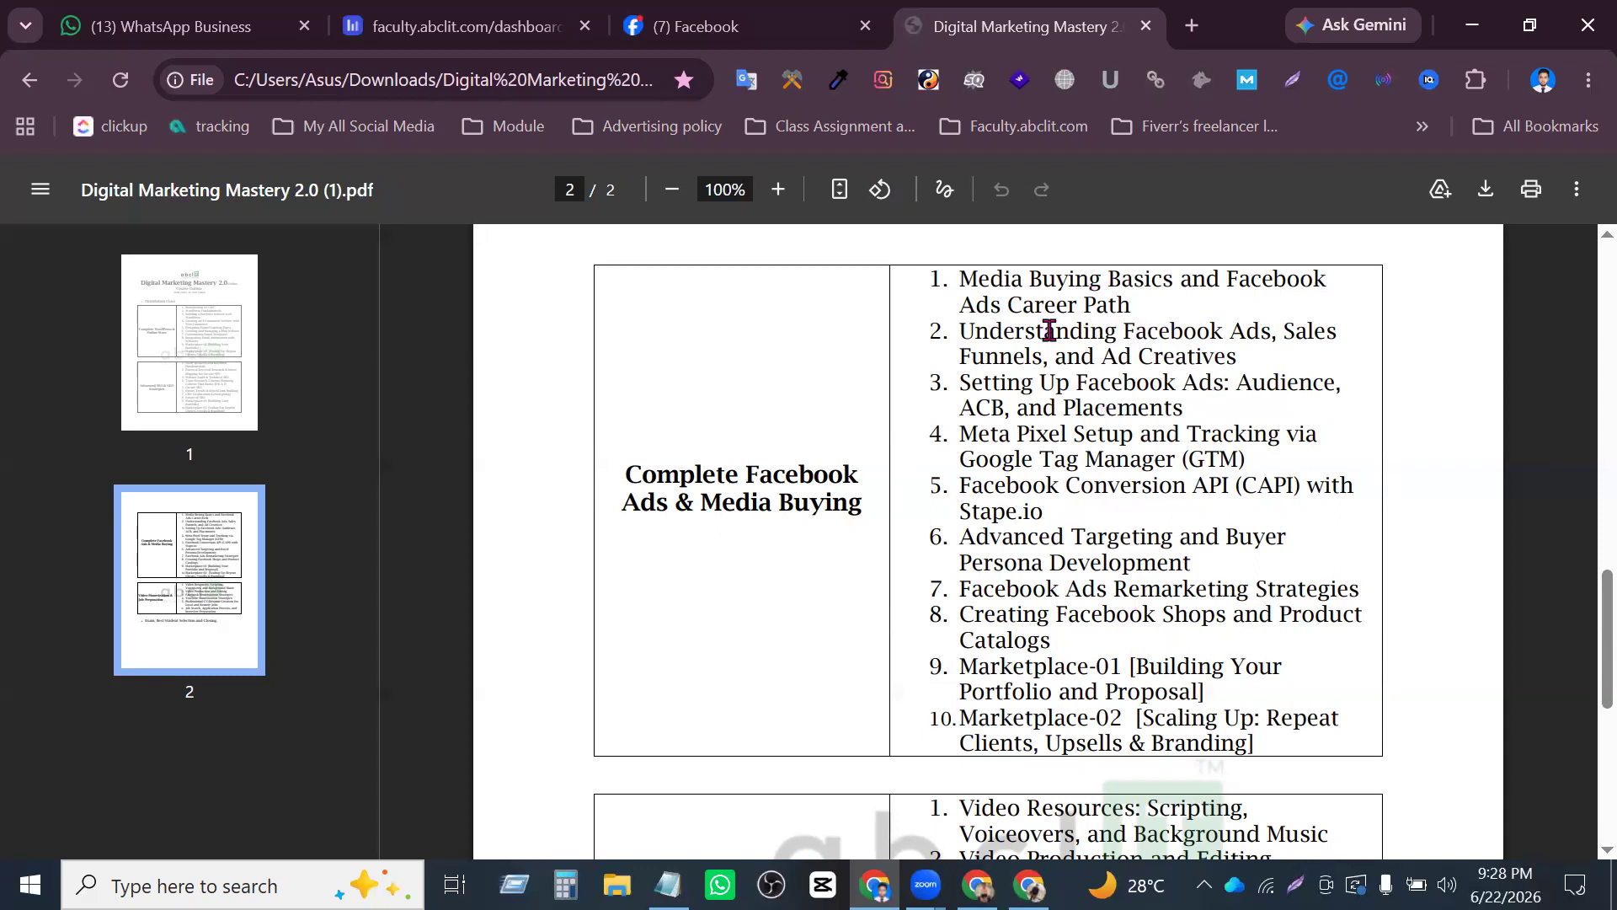
pyautogui.moveTo(1073, 386); pyautogui.dragTo(1084, 411)
pyautogui.click(1095, 437)
# - Compare the WordPress & Online Store, Advanced SEO & GEO Strategies and Facebook Ads & Media Buying modules in the course outline
pyautogui.scroll(-2, 1143, 532)
pyautogui.scroll(14, 1148, 541)
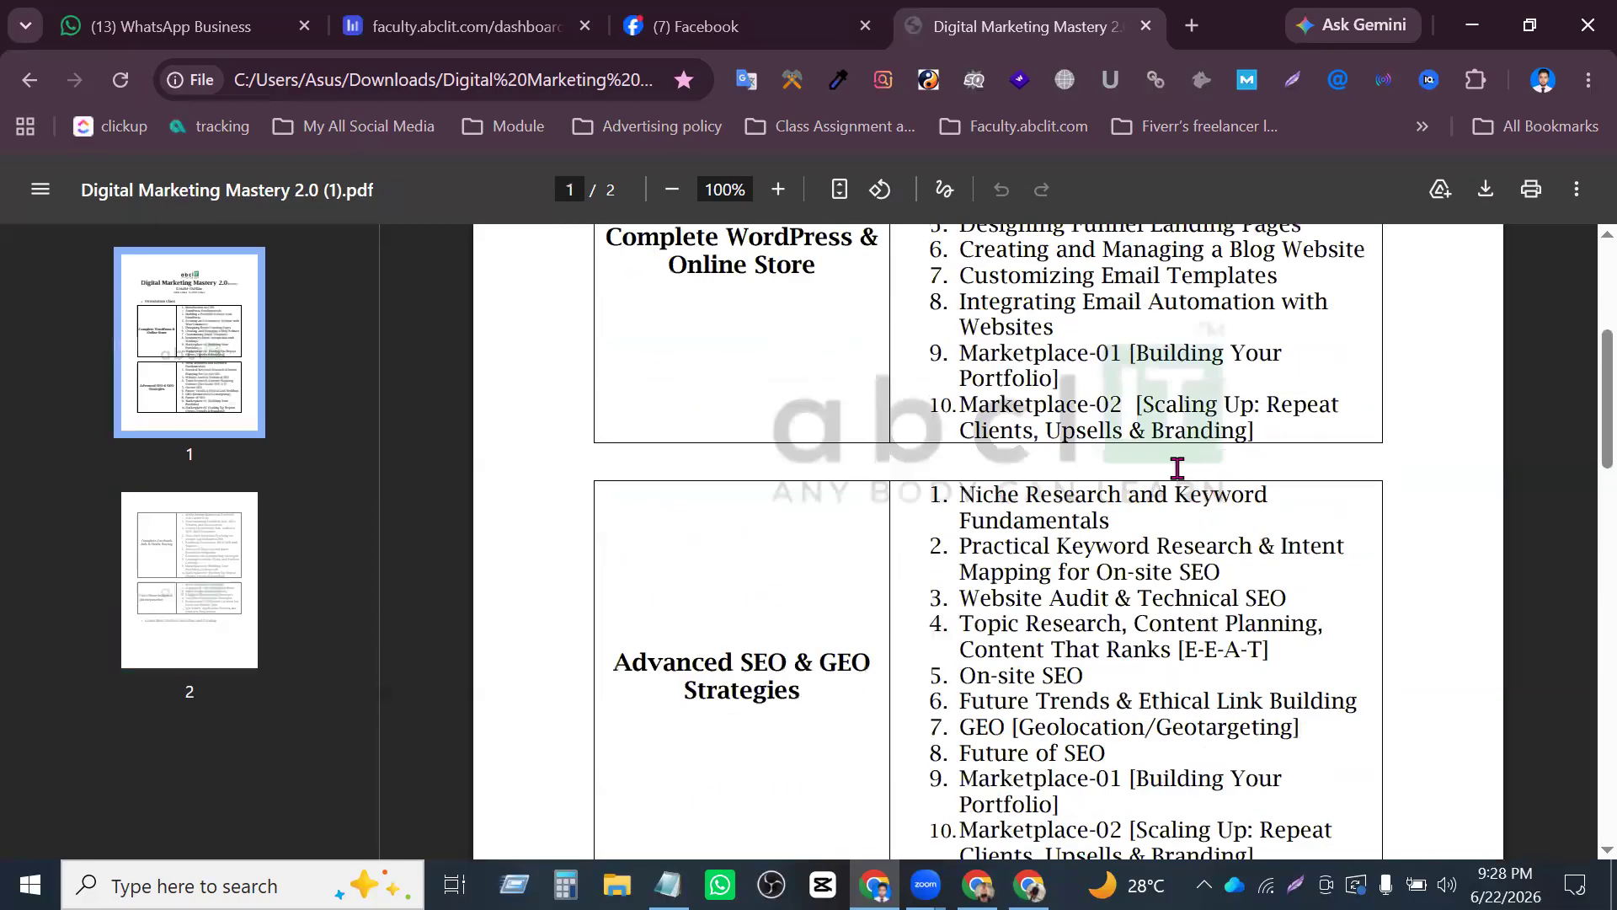
pyautogui.scroll(-15, 1162, 472)
pyautogui.scroll(-3, 1156, 490)
pyautogui.scroll(10, 1221, 473)
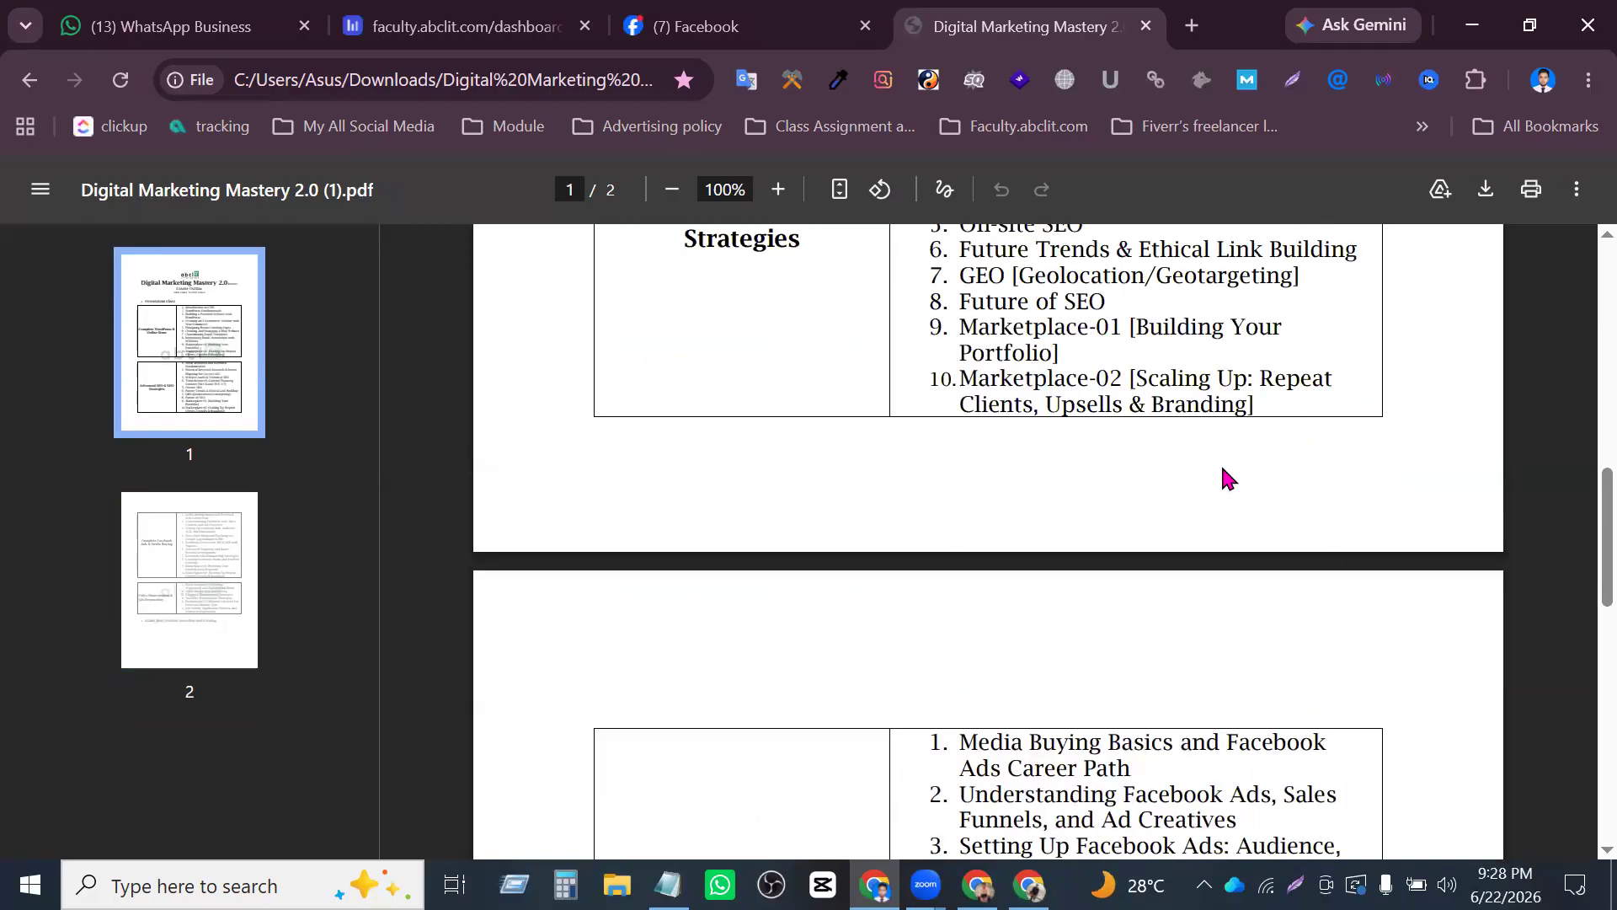
pyautogui.scroll(-3, 1229, 473)
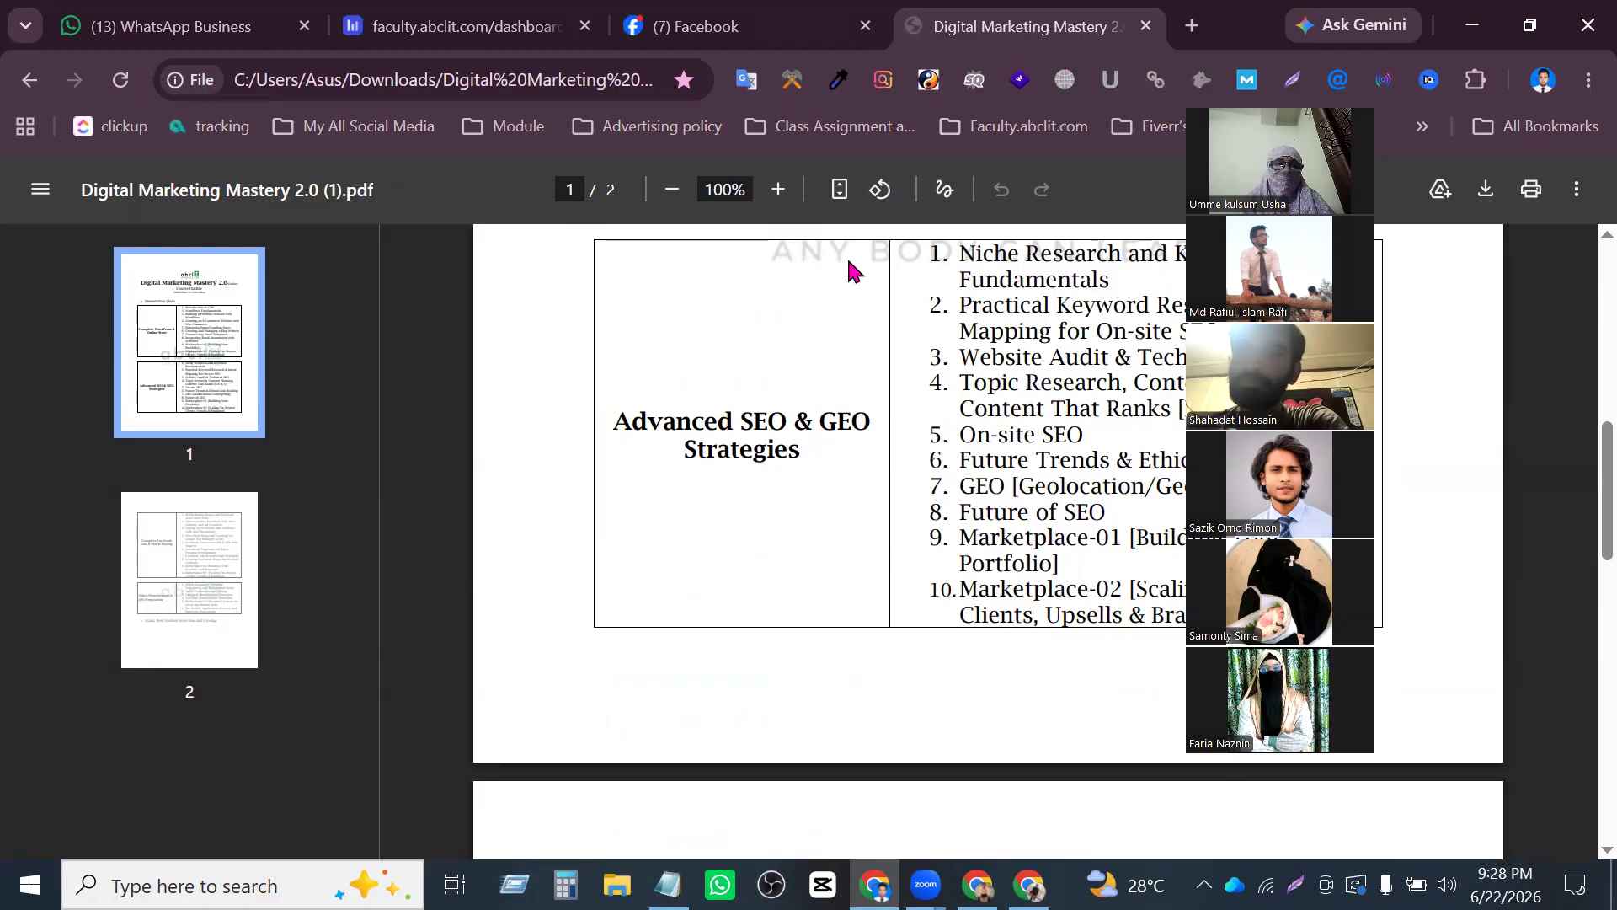
pyautogui.scroll(5, 1137, 455)
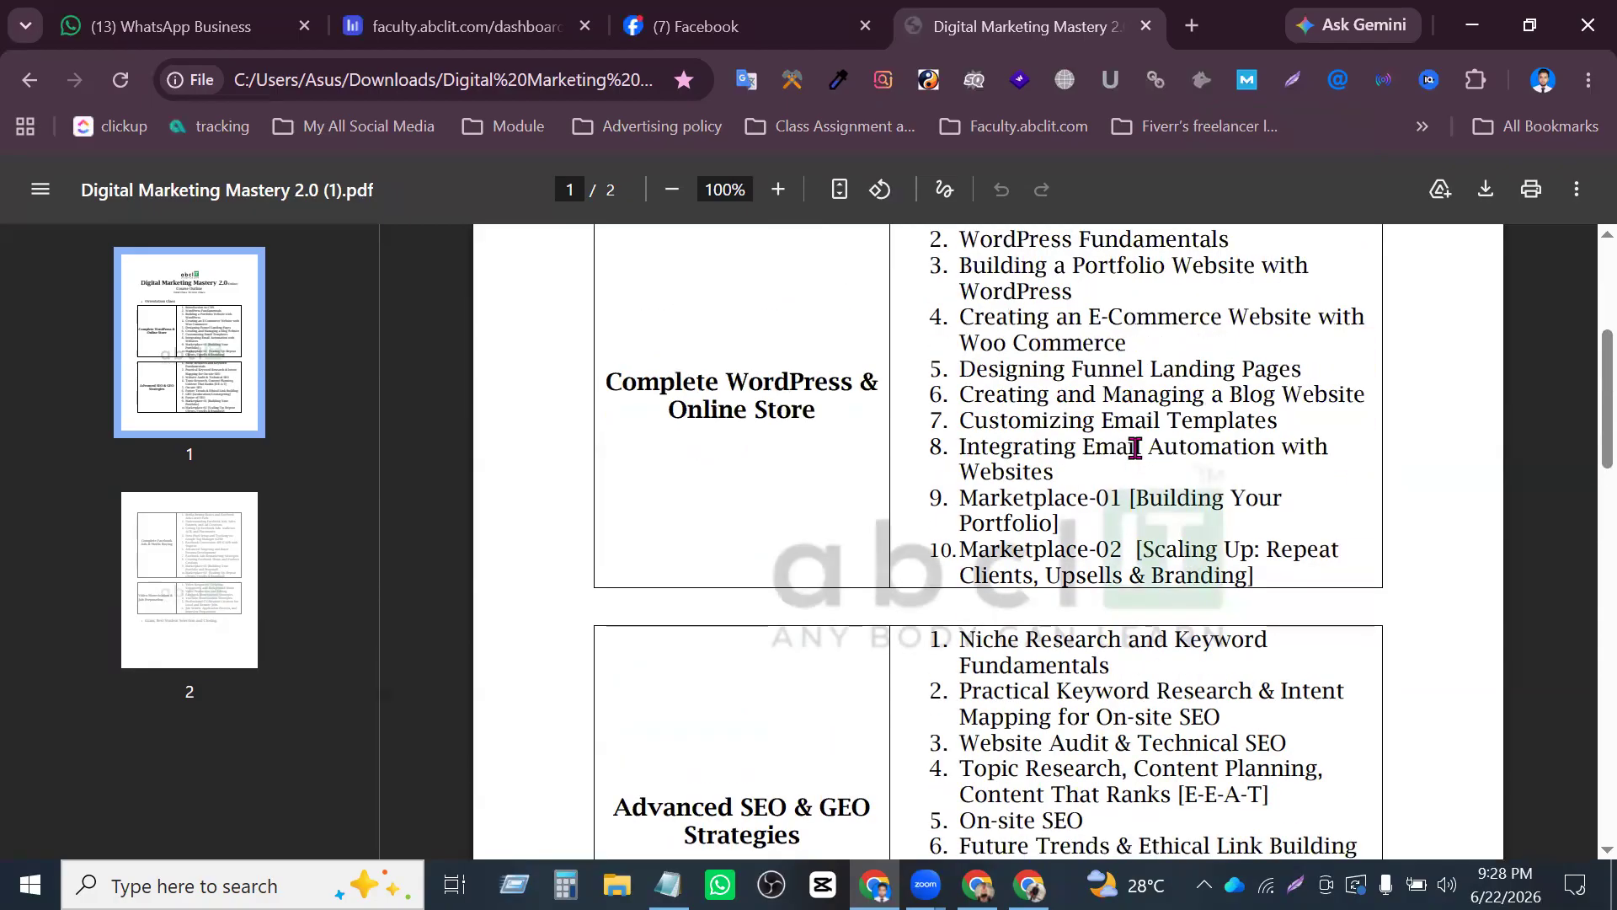
pyautogui.scroll(-2, 1138, 462)
pyautogui.scroll(-3, 1138, 462)
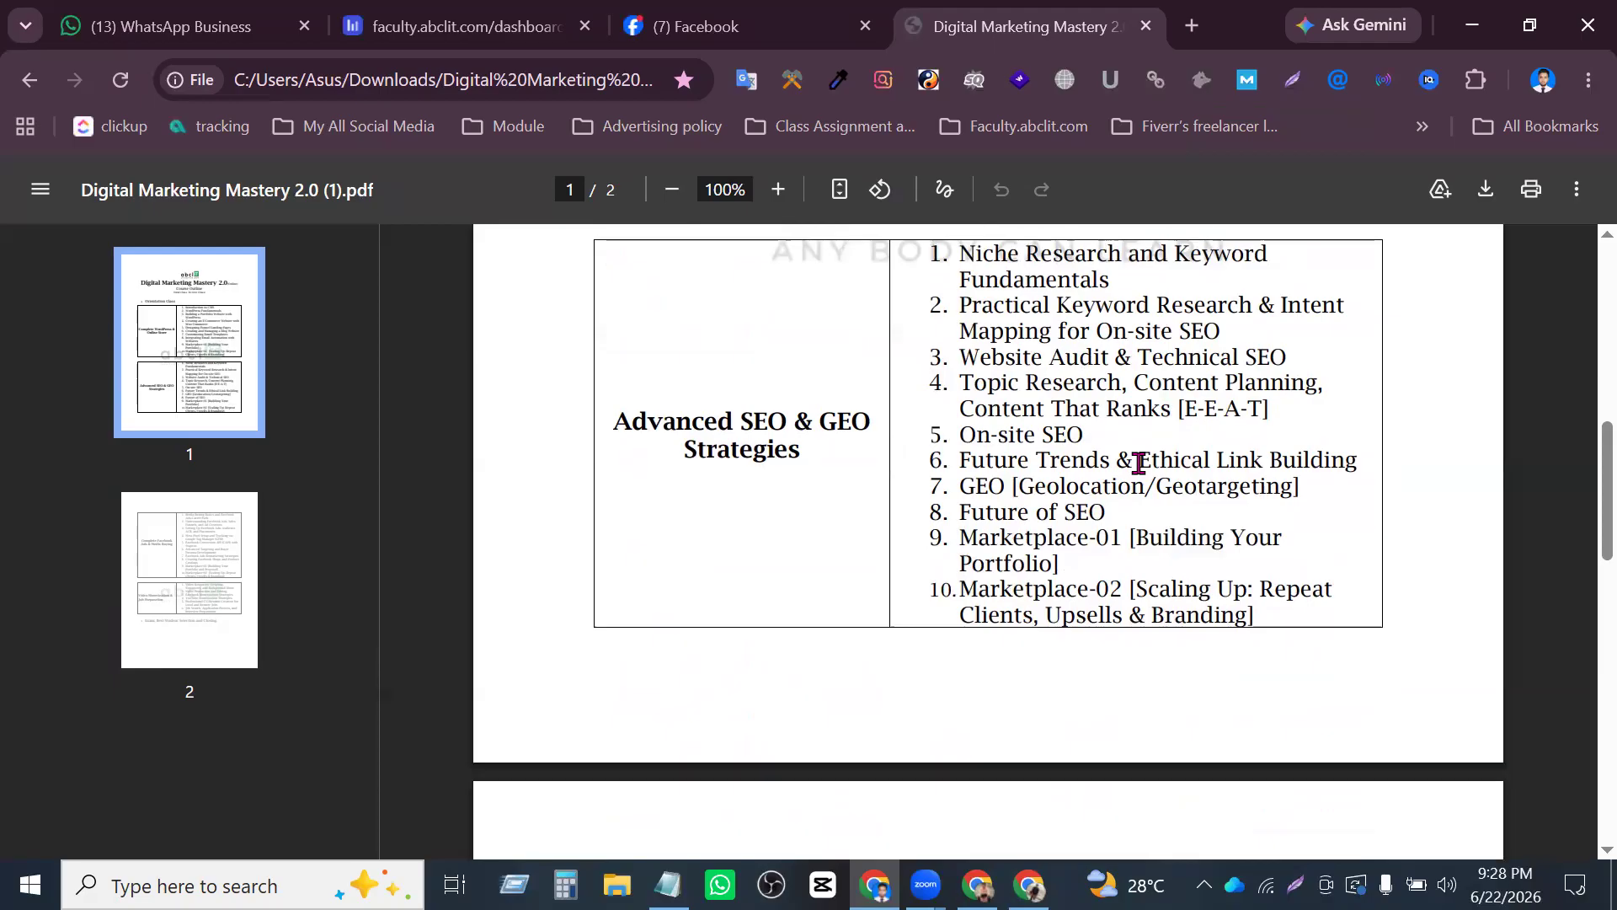
pyautogui.scroll(-10, 1138, 463)
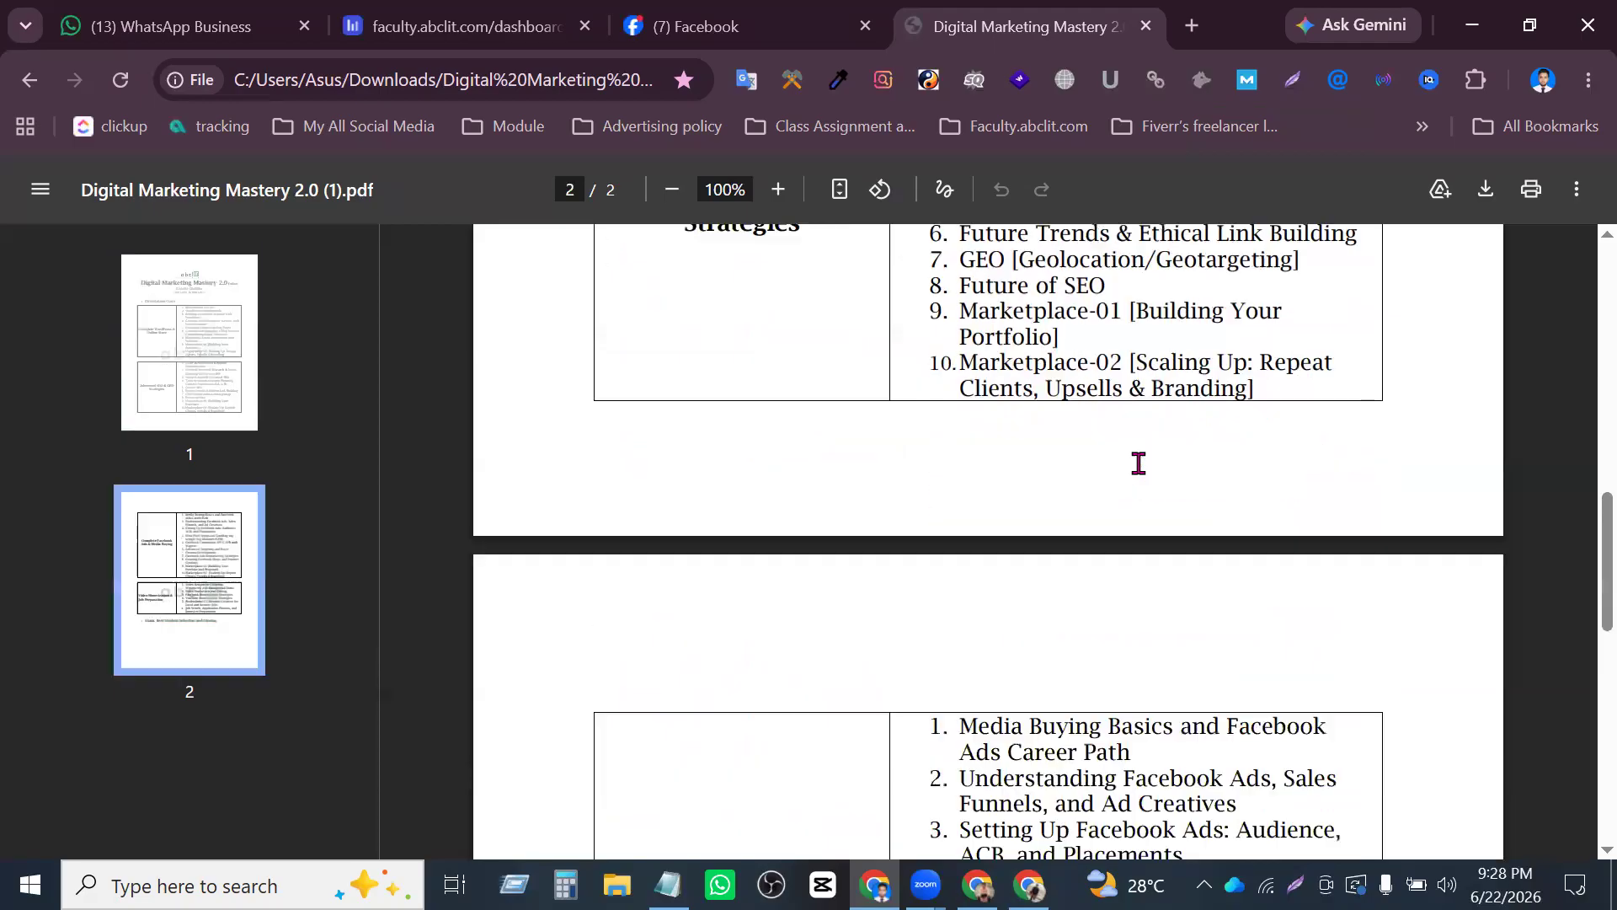
pyautogui.scroll(1, 1138, 463)
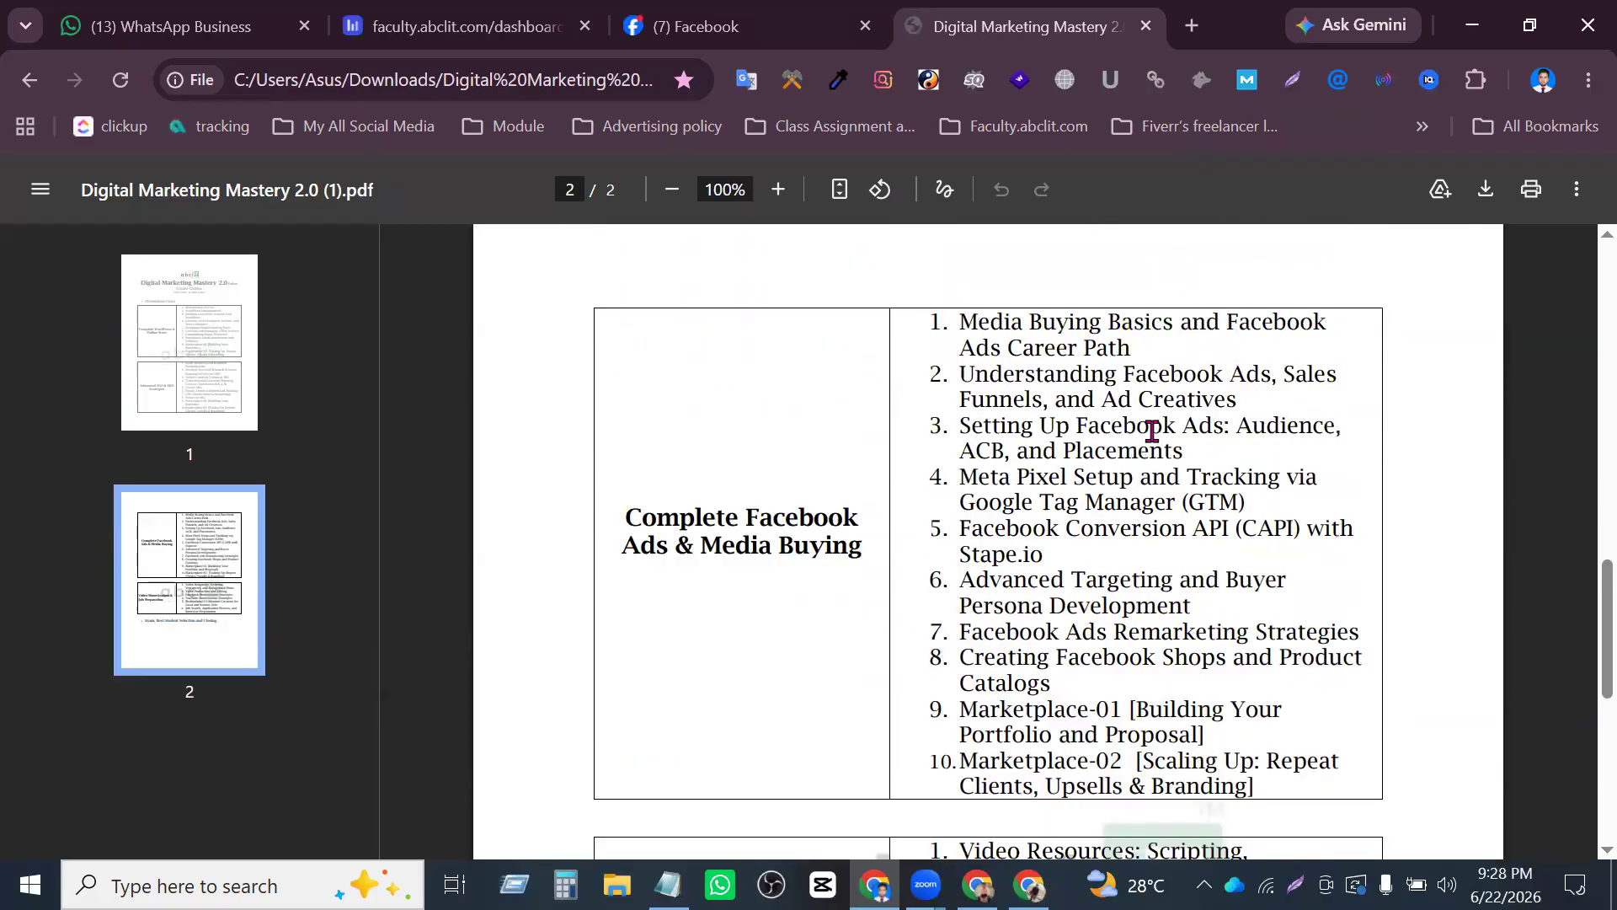
# - Examine the first two classes of the Complete Facebook Ads & Media Buying module, highlighting the Sales Funnels and Ad Creatives topics
pyautogui.moveTo(1000, 322); pyautogui.dragTo(1045, 338)
pyautogui.click(1031, 325)
pyautogui.moveTo(1131, 347); pyautogui.dragTo(950, 320)
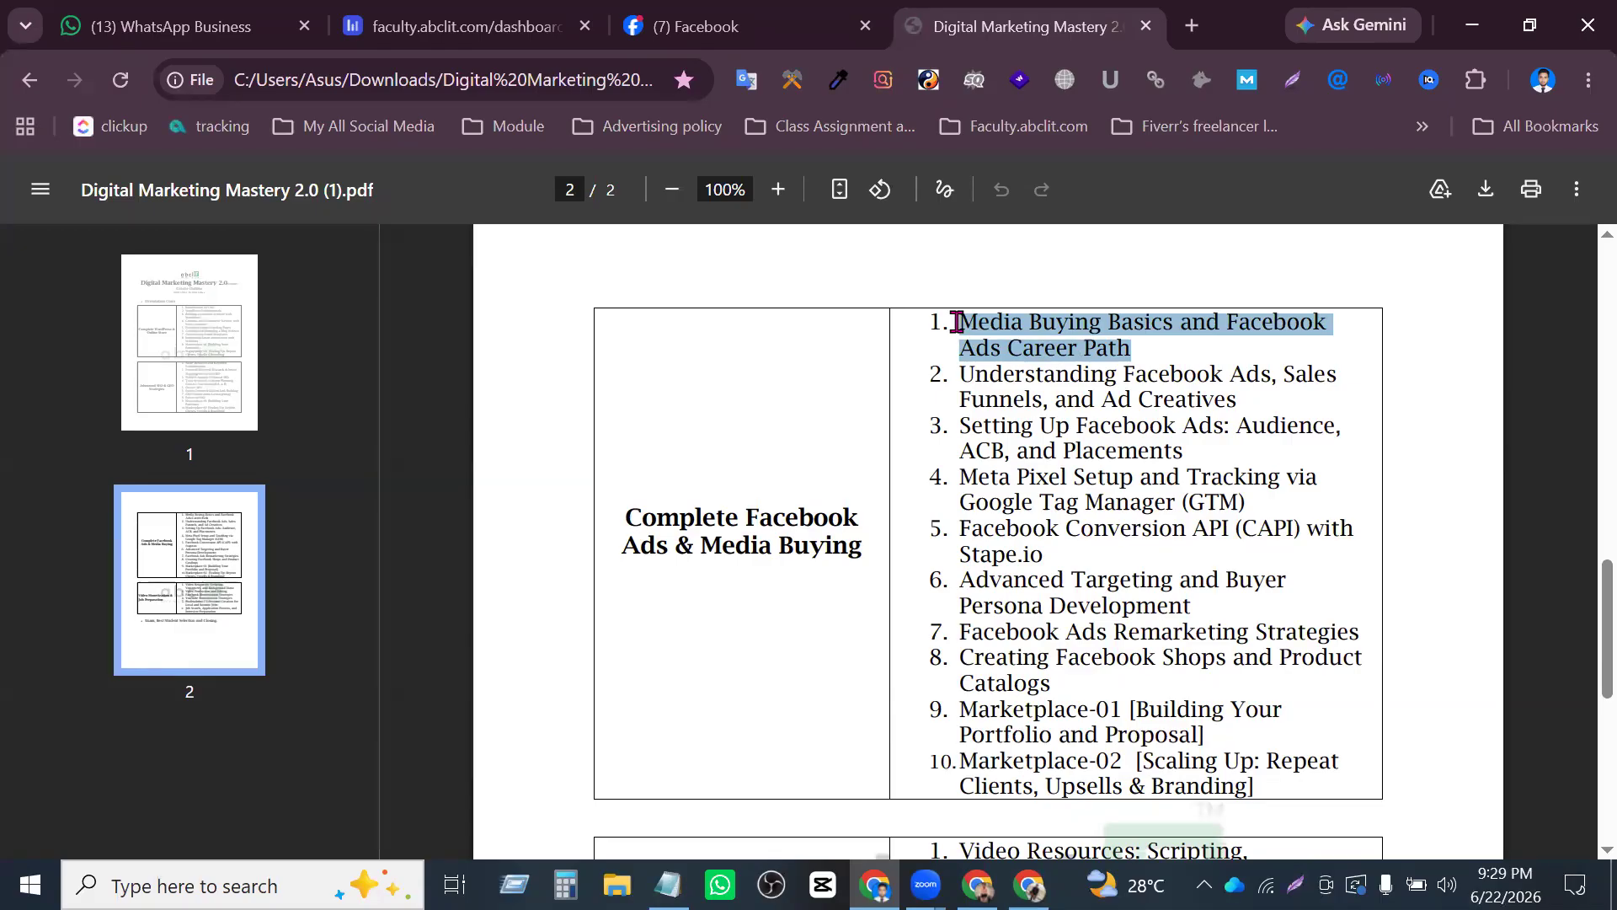
pyautogui.click(1270, 380)
pyautogui.moveTo(962, 373); pyautogui.dragTo(1248, 359)
pyautogui.click(1248, 359)
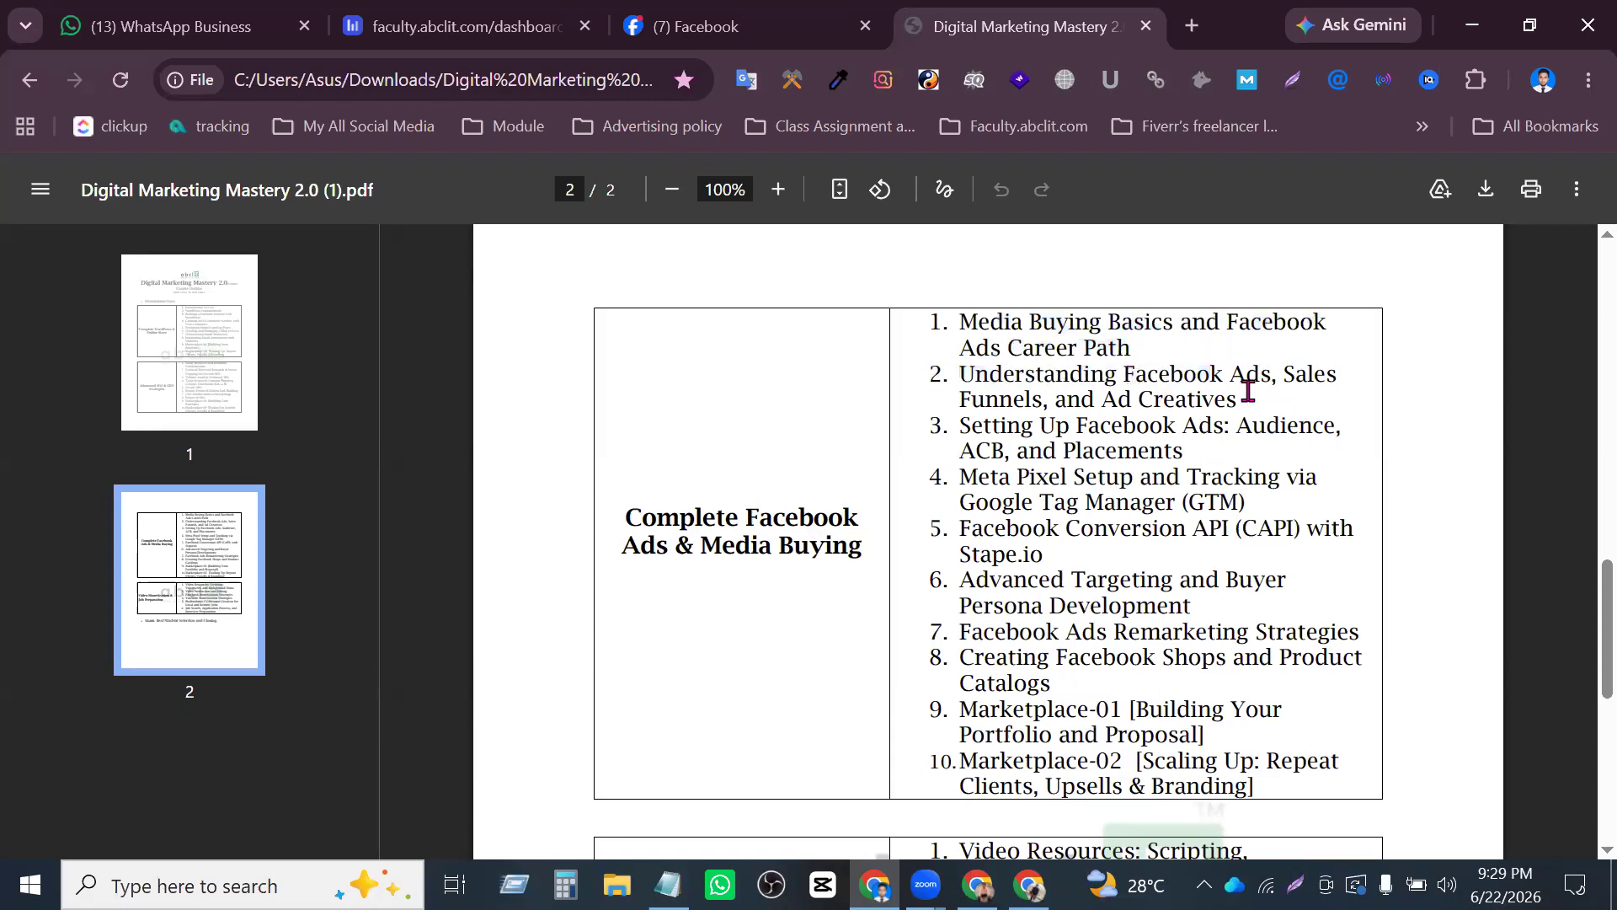
pyautogui.moveTo(1238, 401); pyautogui.dragTo(1044, 376)
pyautogui.click(1056, 384)
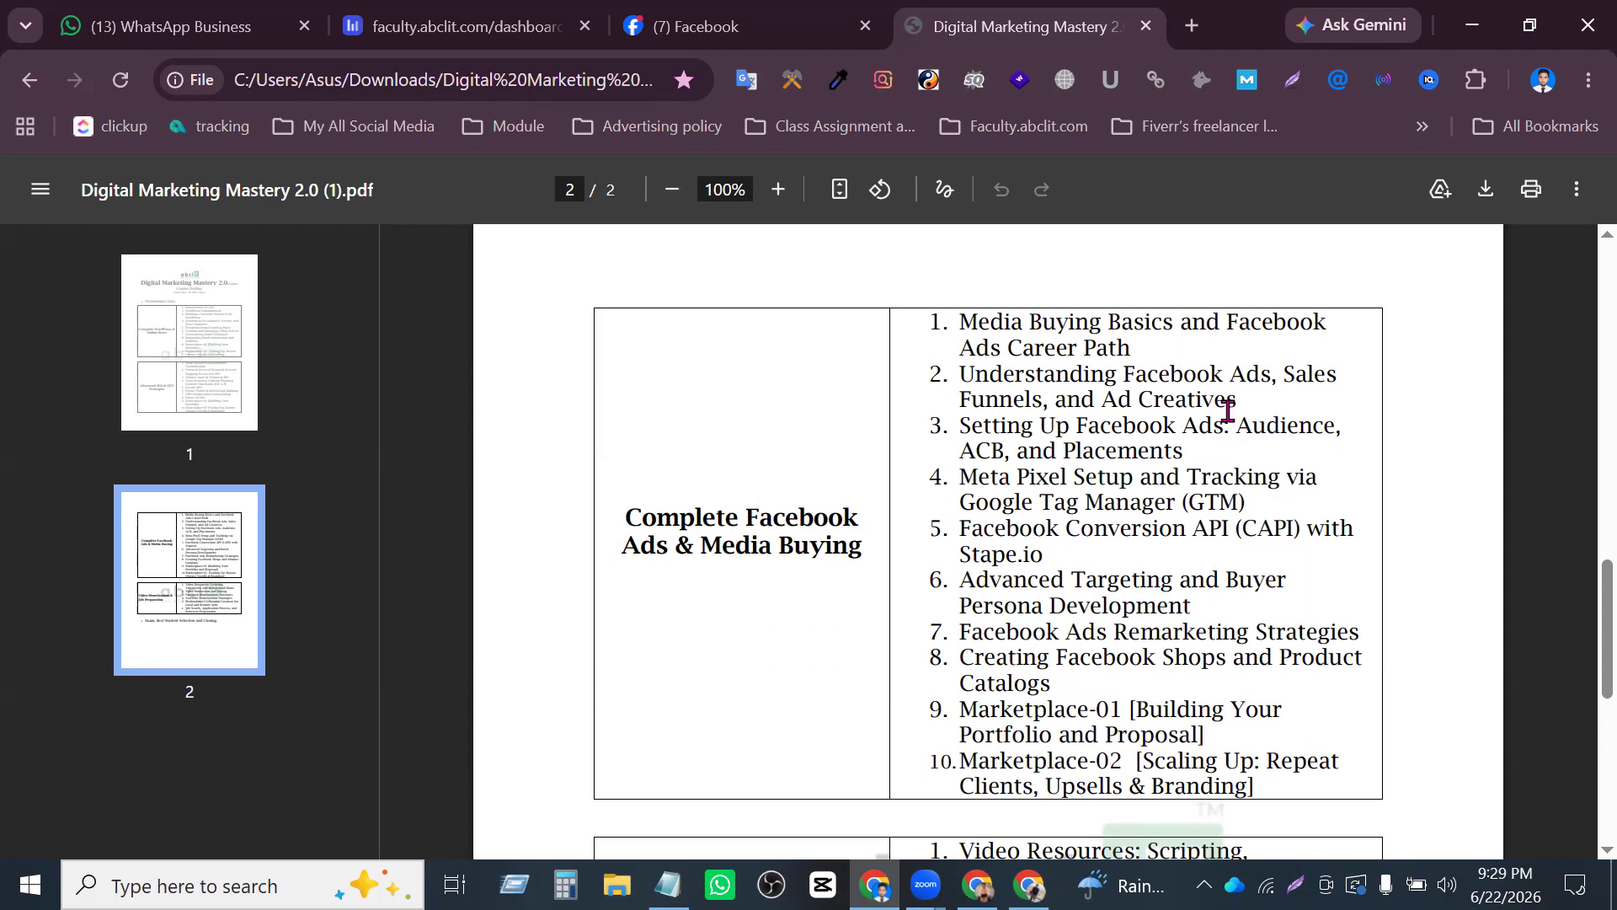
pyautogui.moveTo(1240, 394); pyautogui.dragTo(1126, 375)
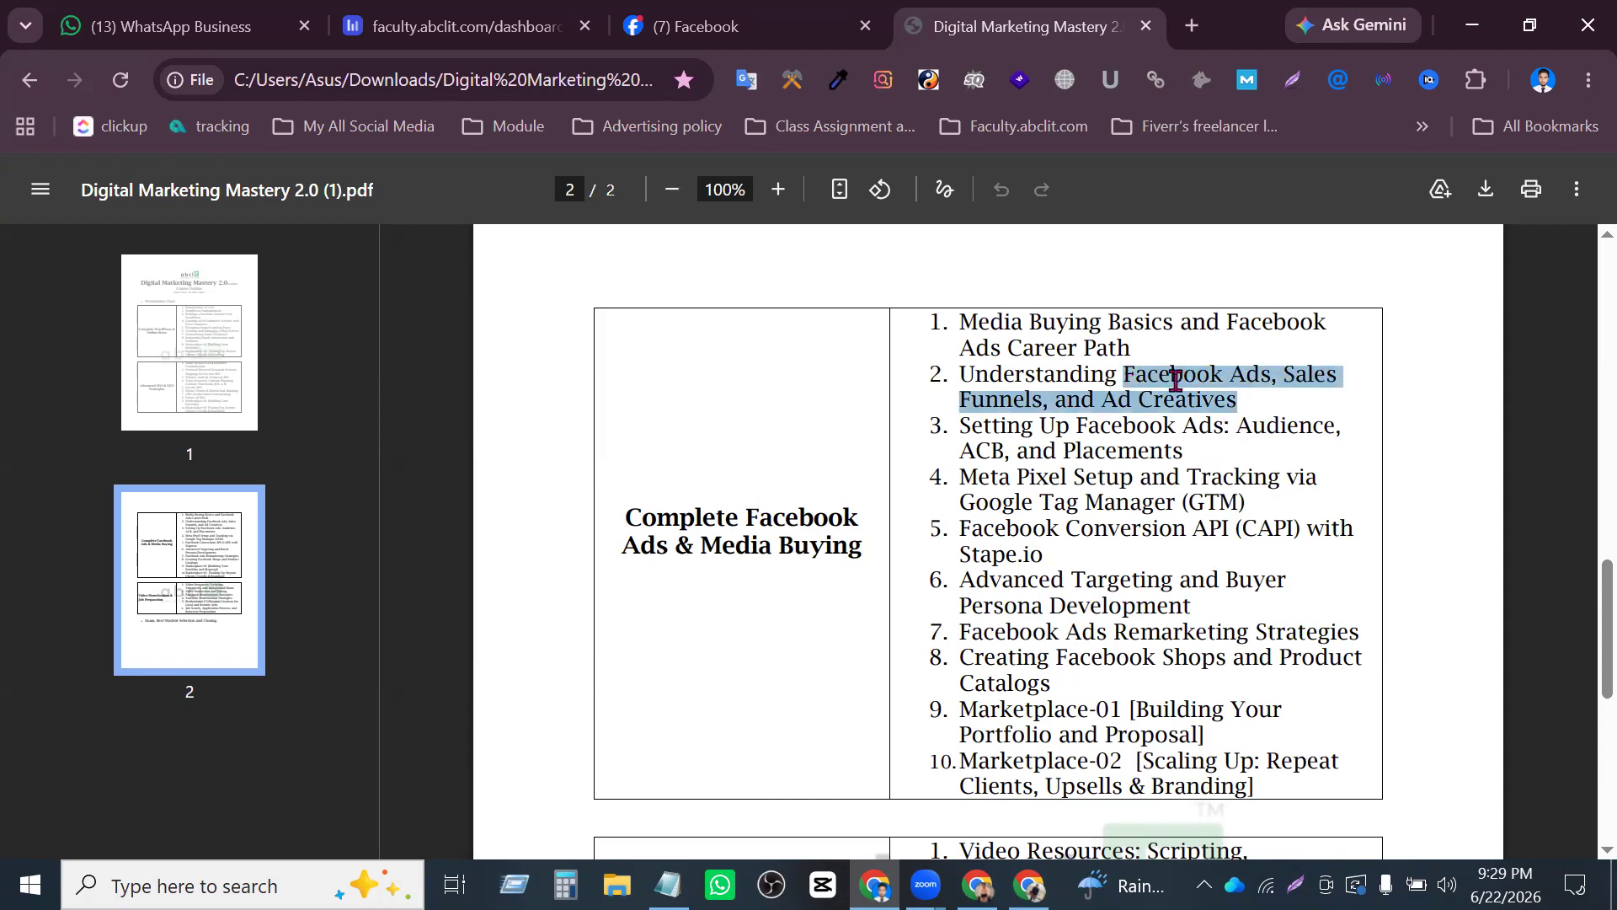
pyautogui.moveTo(1284, 376); pyautogui.dragTo(1239, 402)
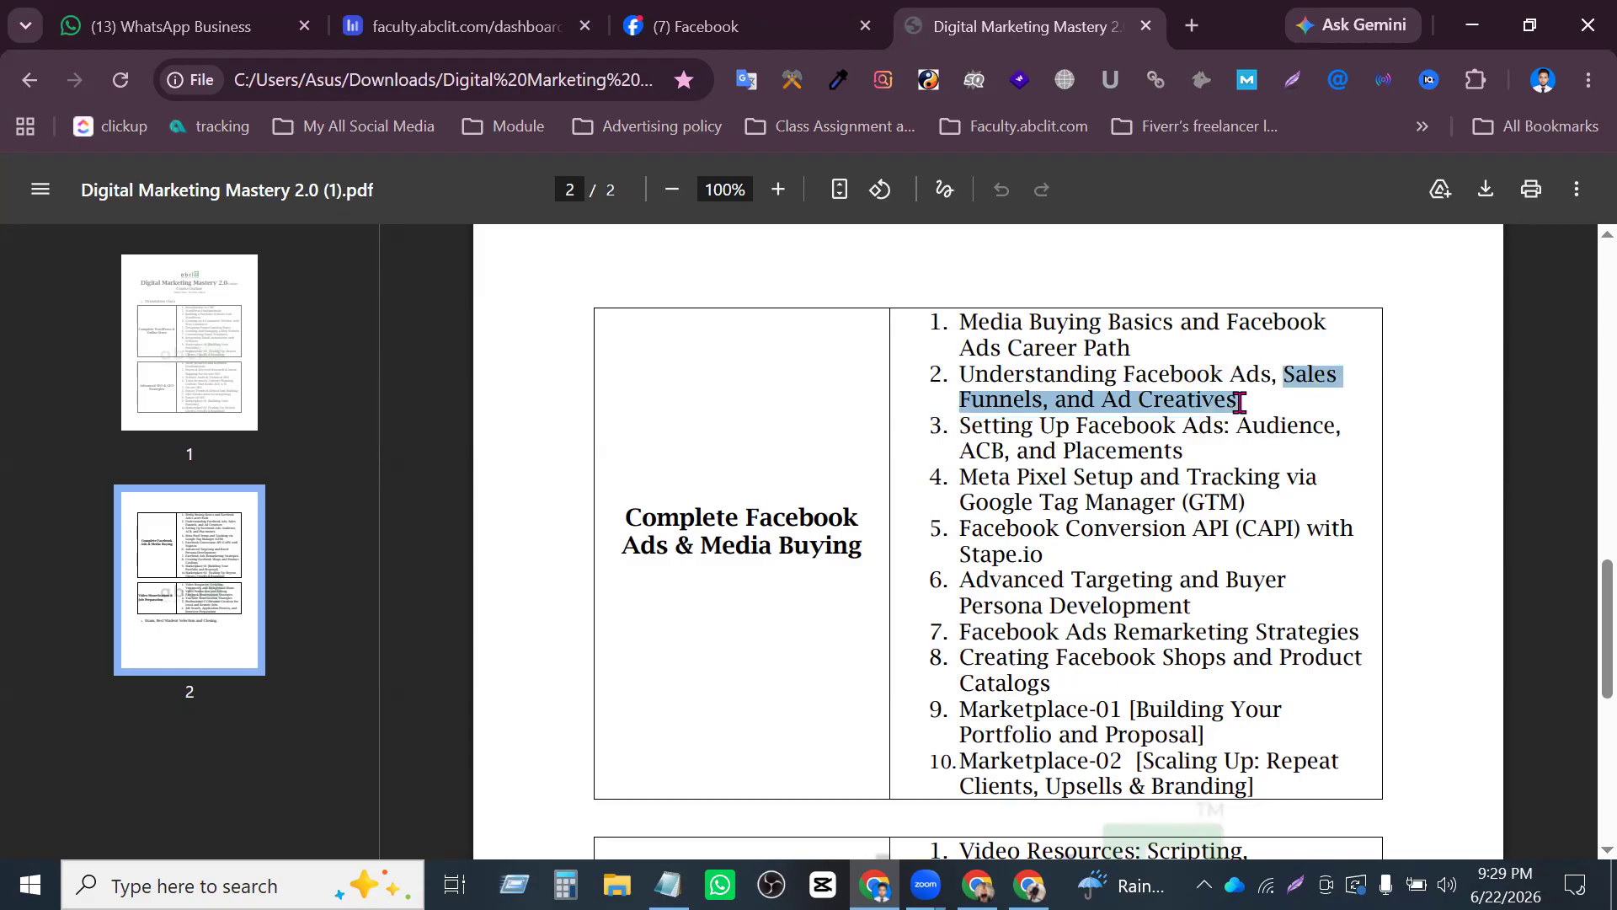
pyautogui.click(1239, 402)
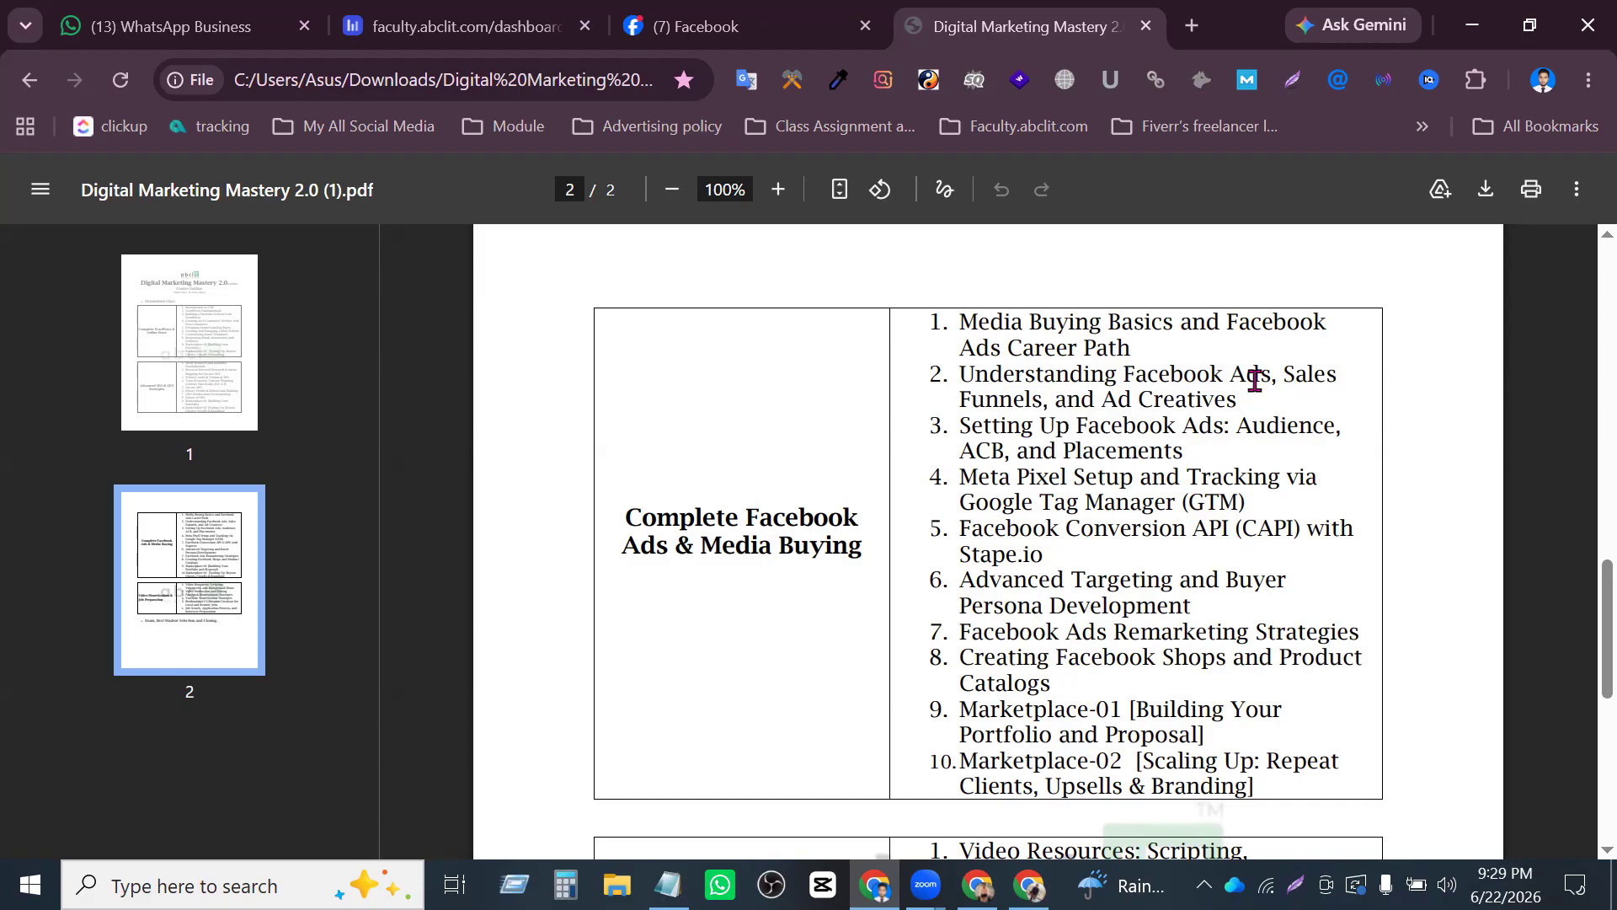
# - Switch to another Chrome profile and open the Presentations.AI site
pyautogui.click(1191, 26)
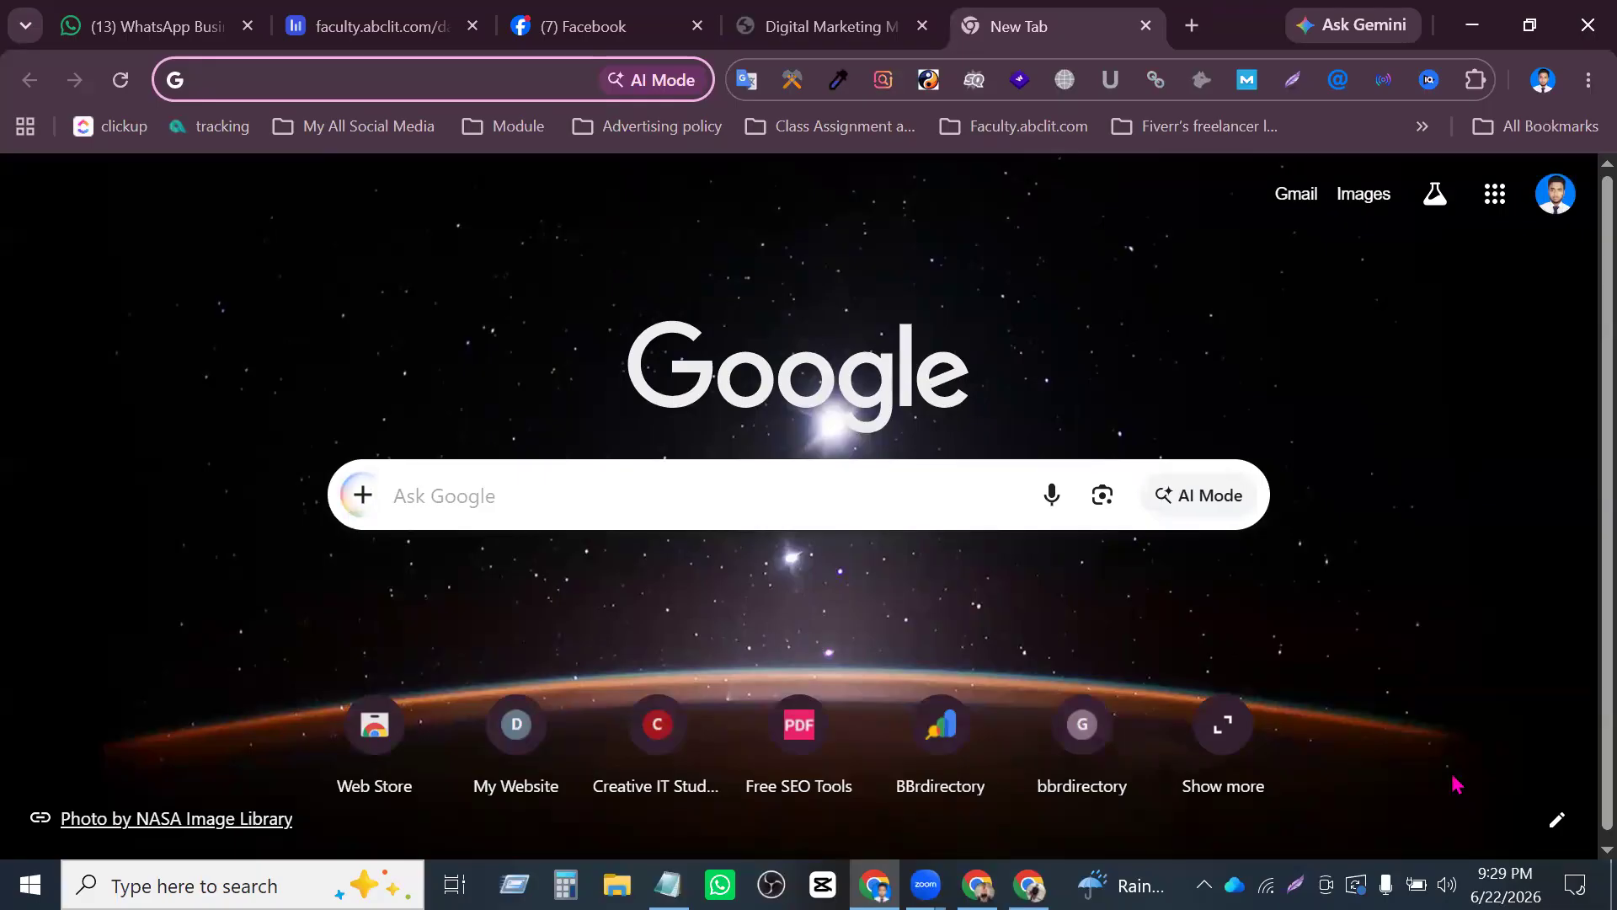
pyautogui.click(1543, 81)
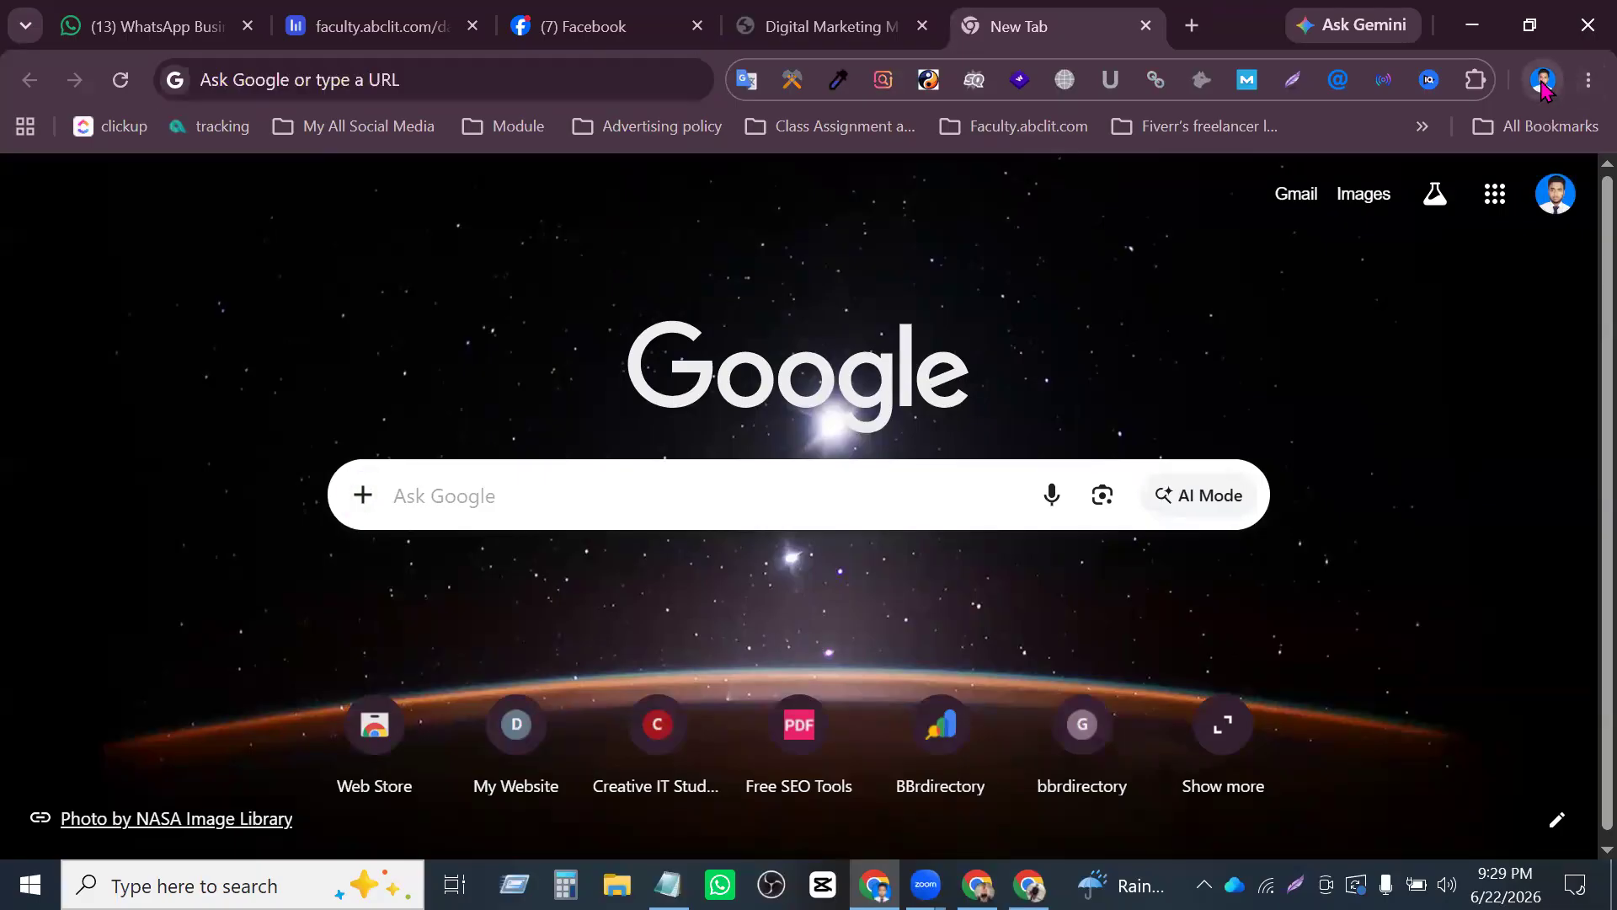
pyautogui.click(1293, 562)
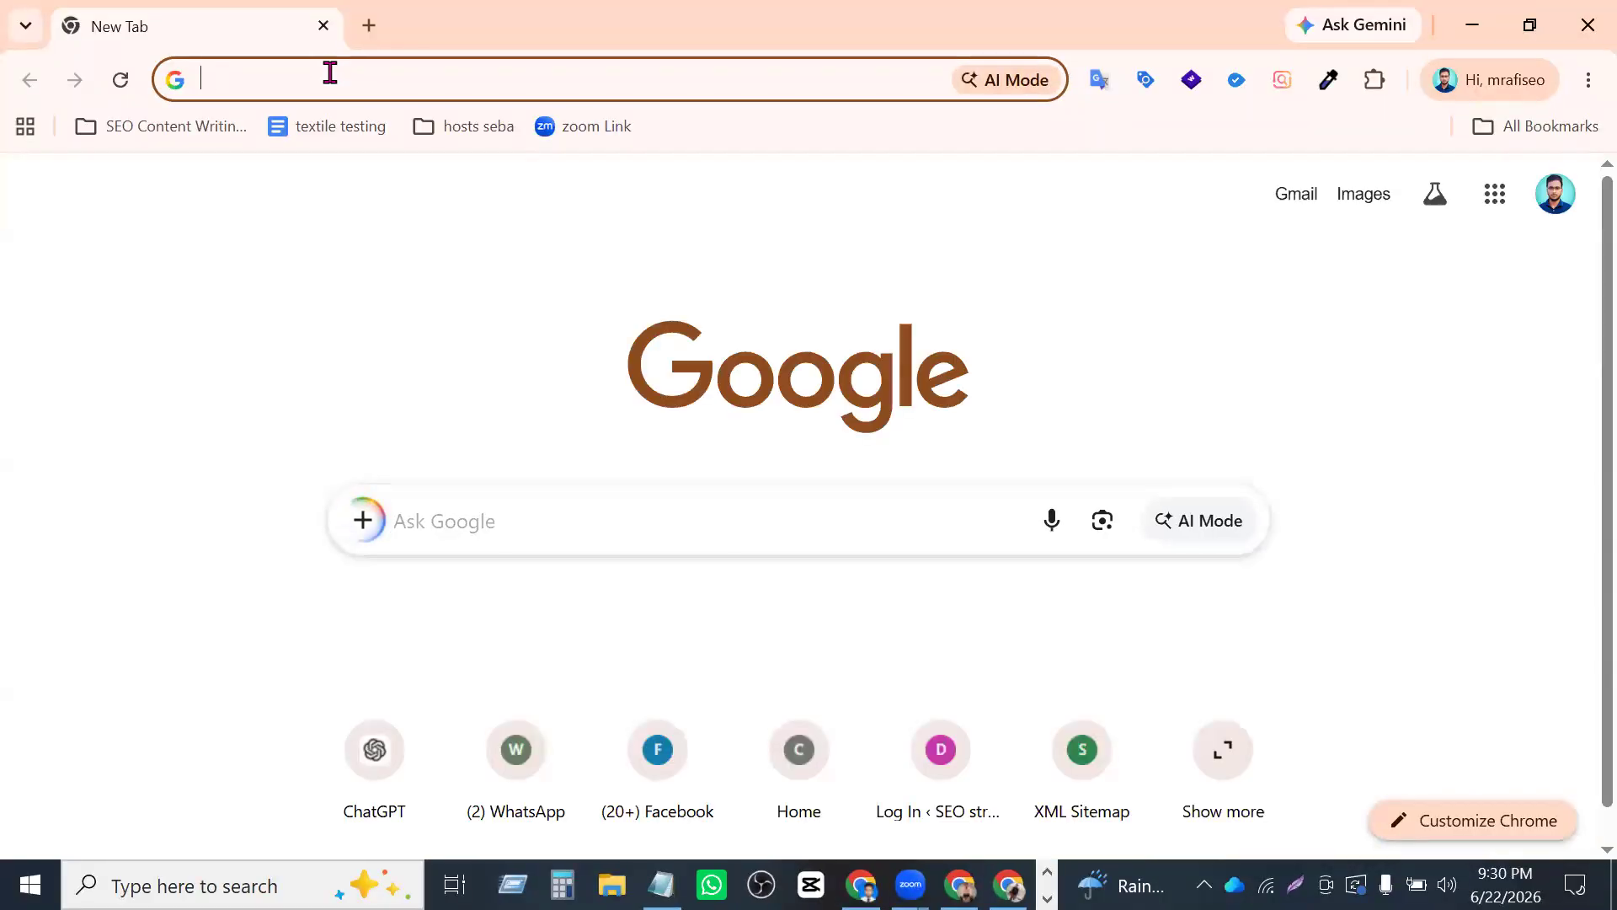
pyautogui.click(329, 74)
pyautogui.write(']')
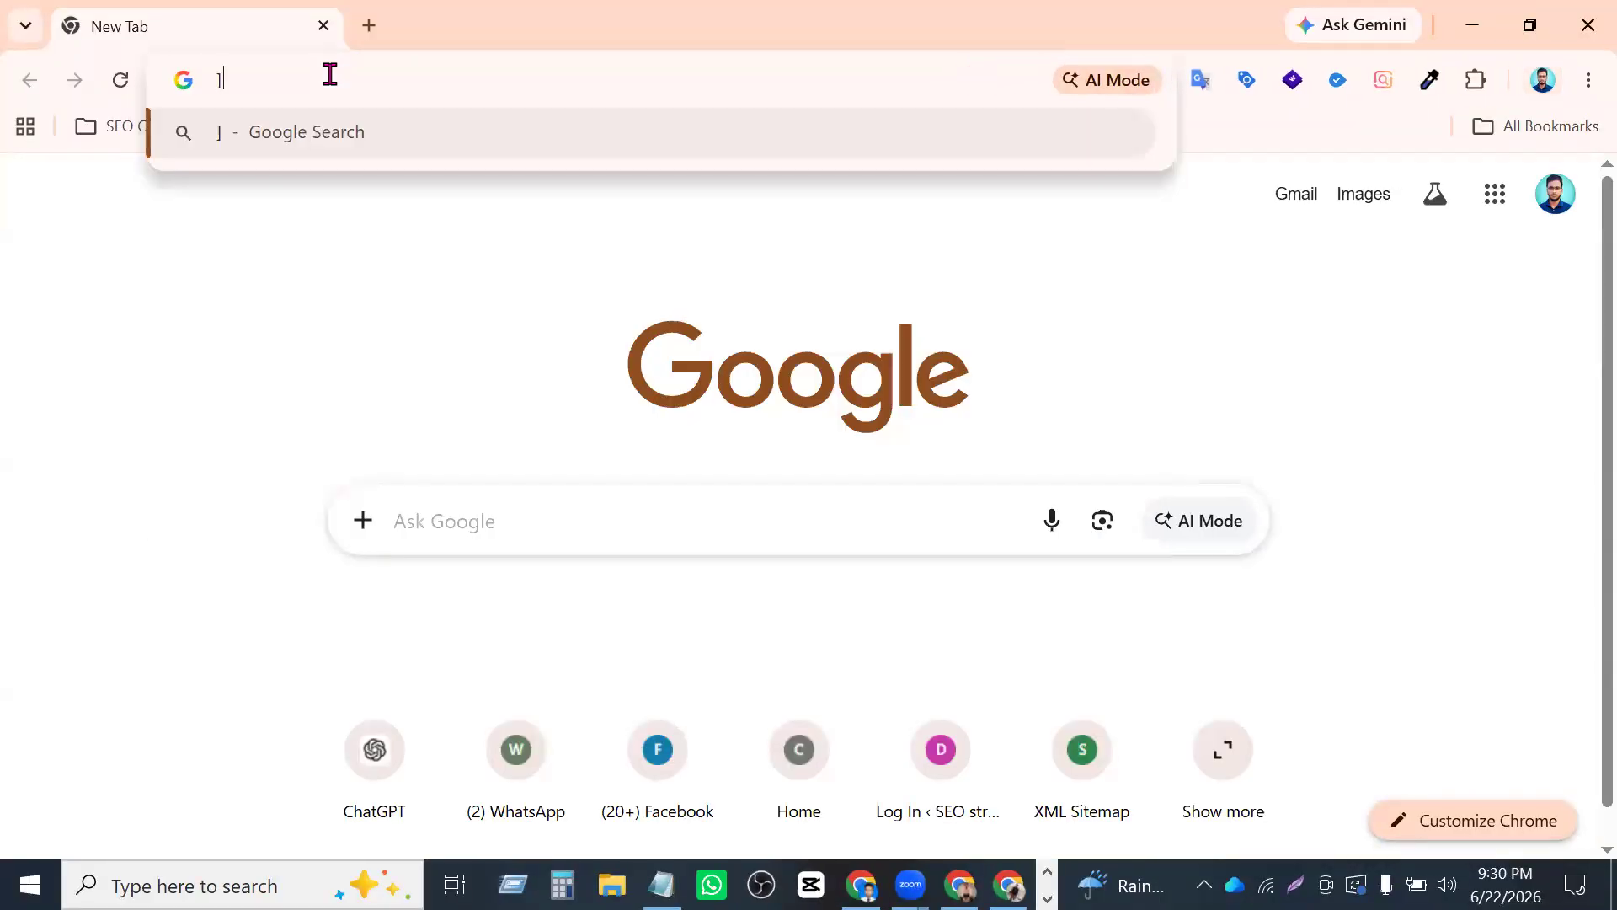
pyautogui.press('BackSpace')
pyautogui.write('presentations')
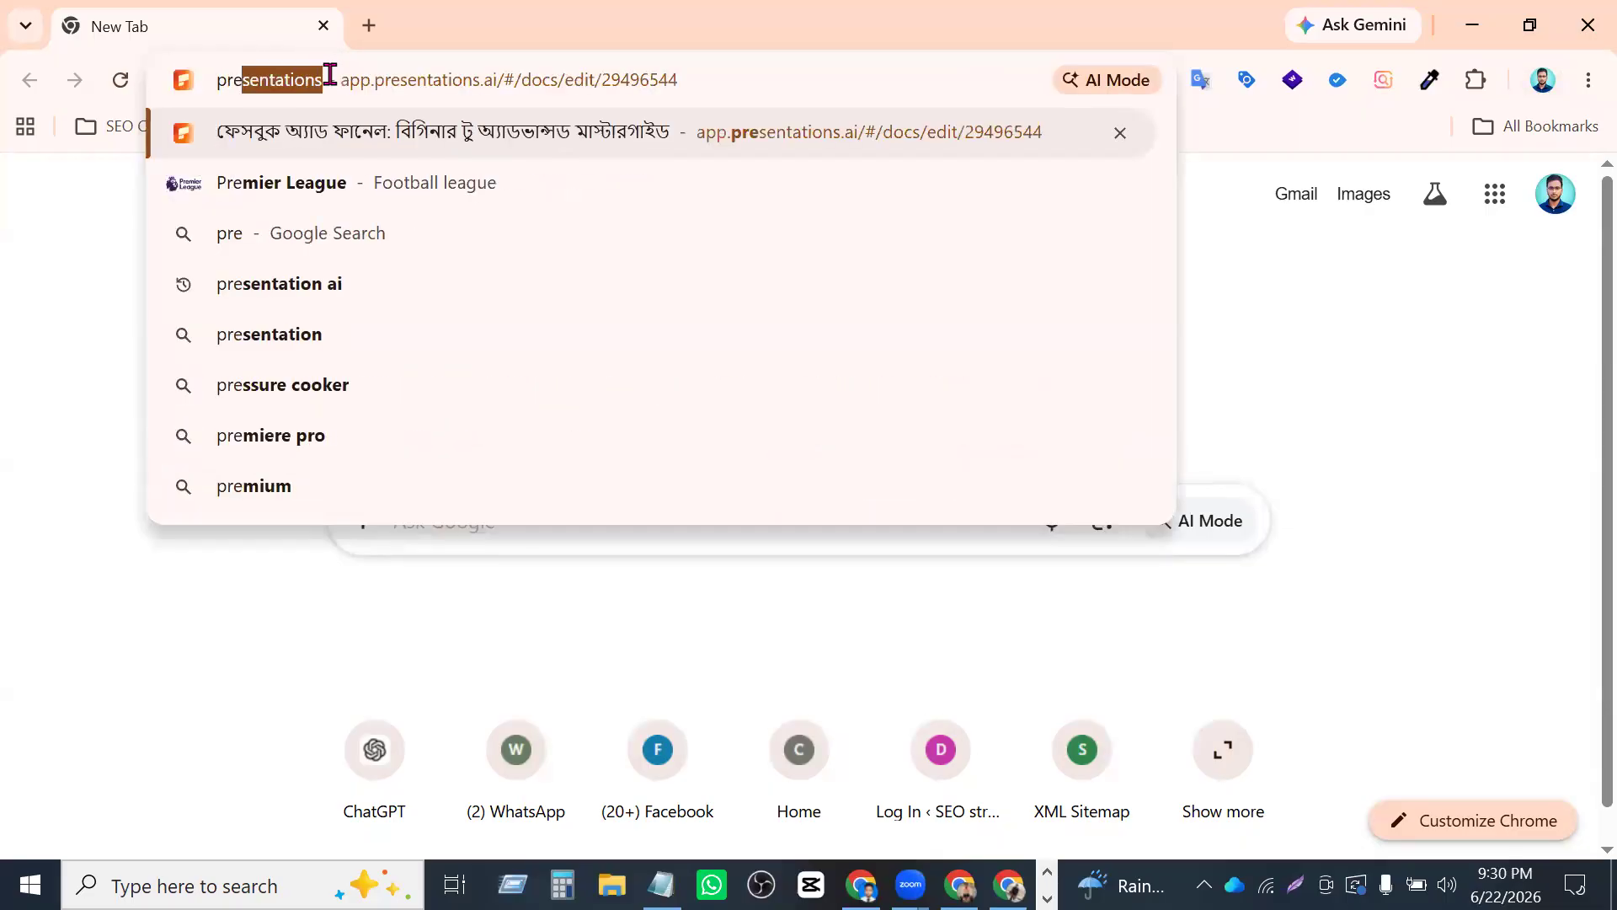
pyautogui.press('Return')
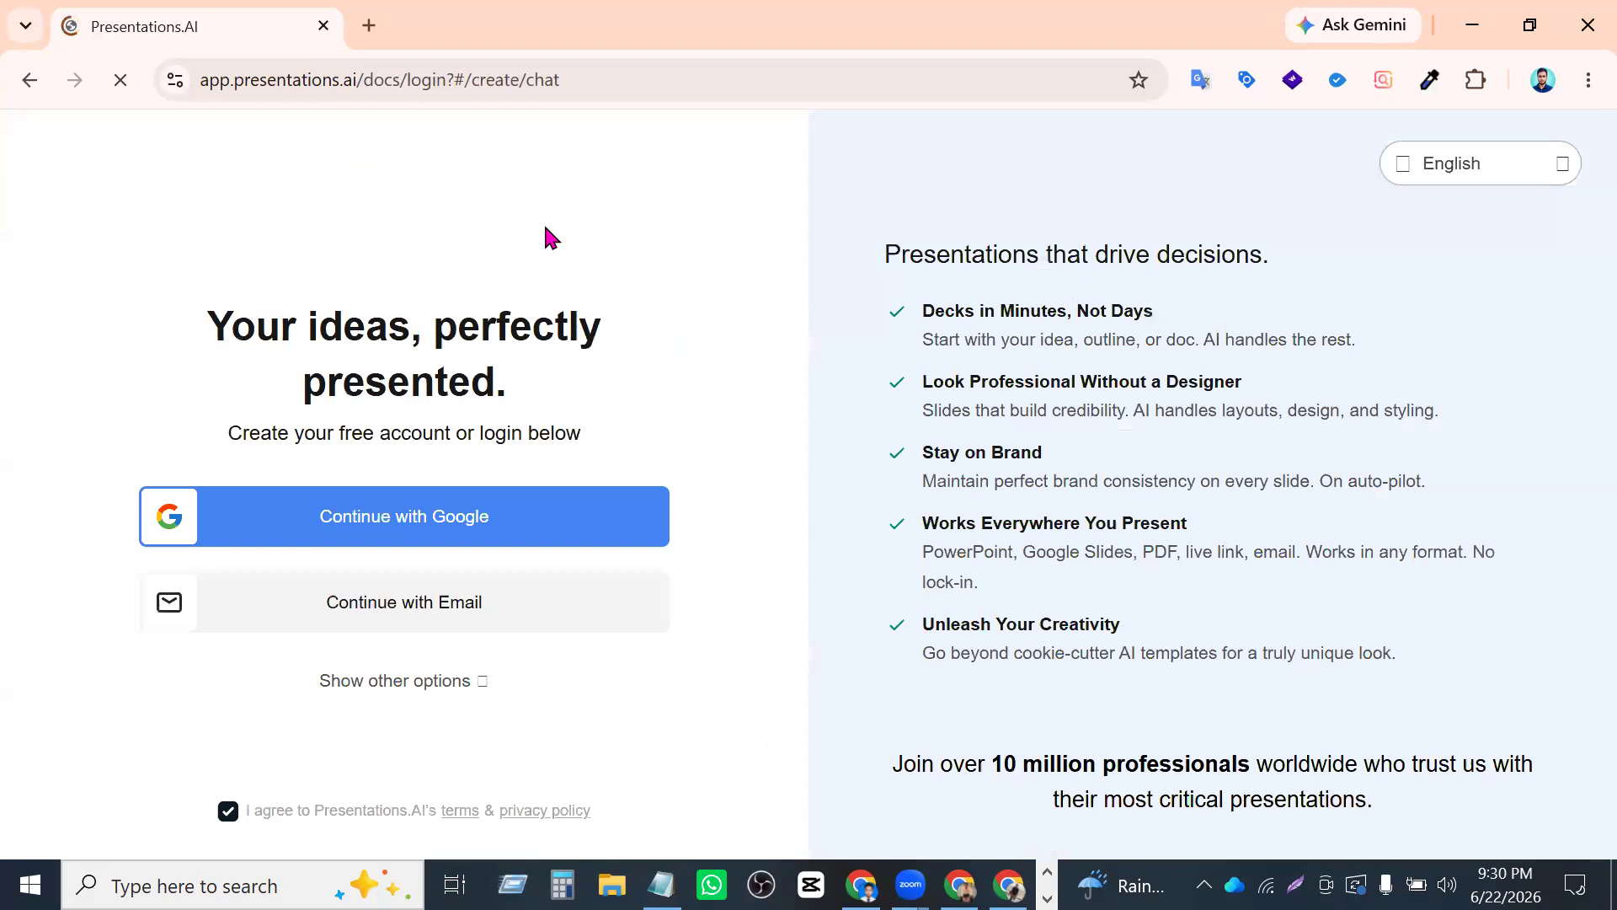
# - Log in to Presentations.AI with that profile's Google account and dismiss the Pro upgrade offer
pyautogui.click(528, 521)
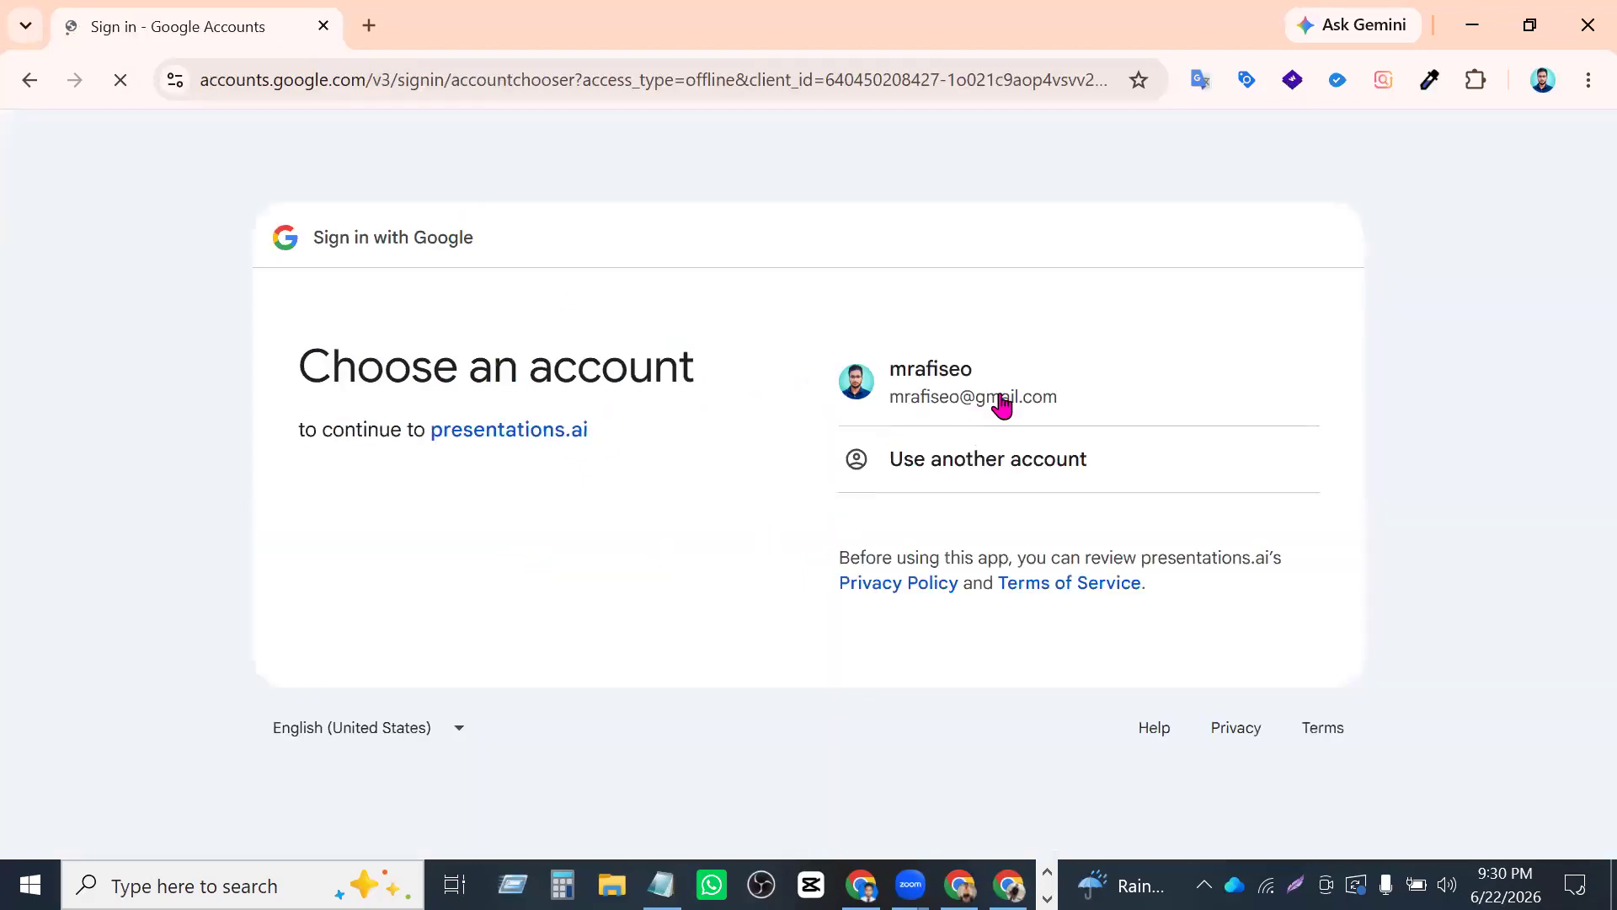
pyautogui.click(1001, 398)
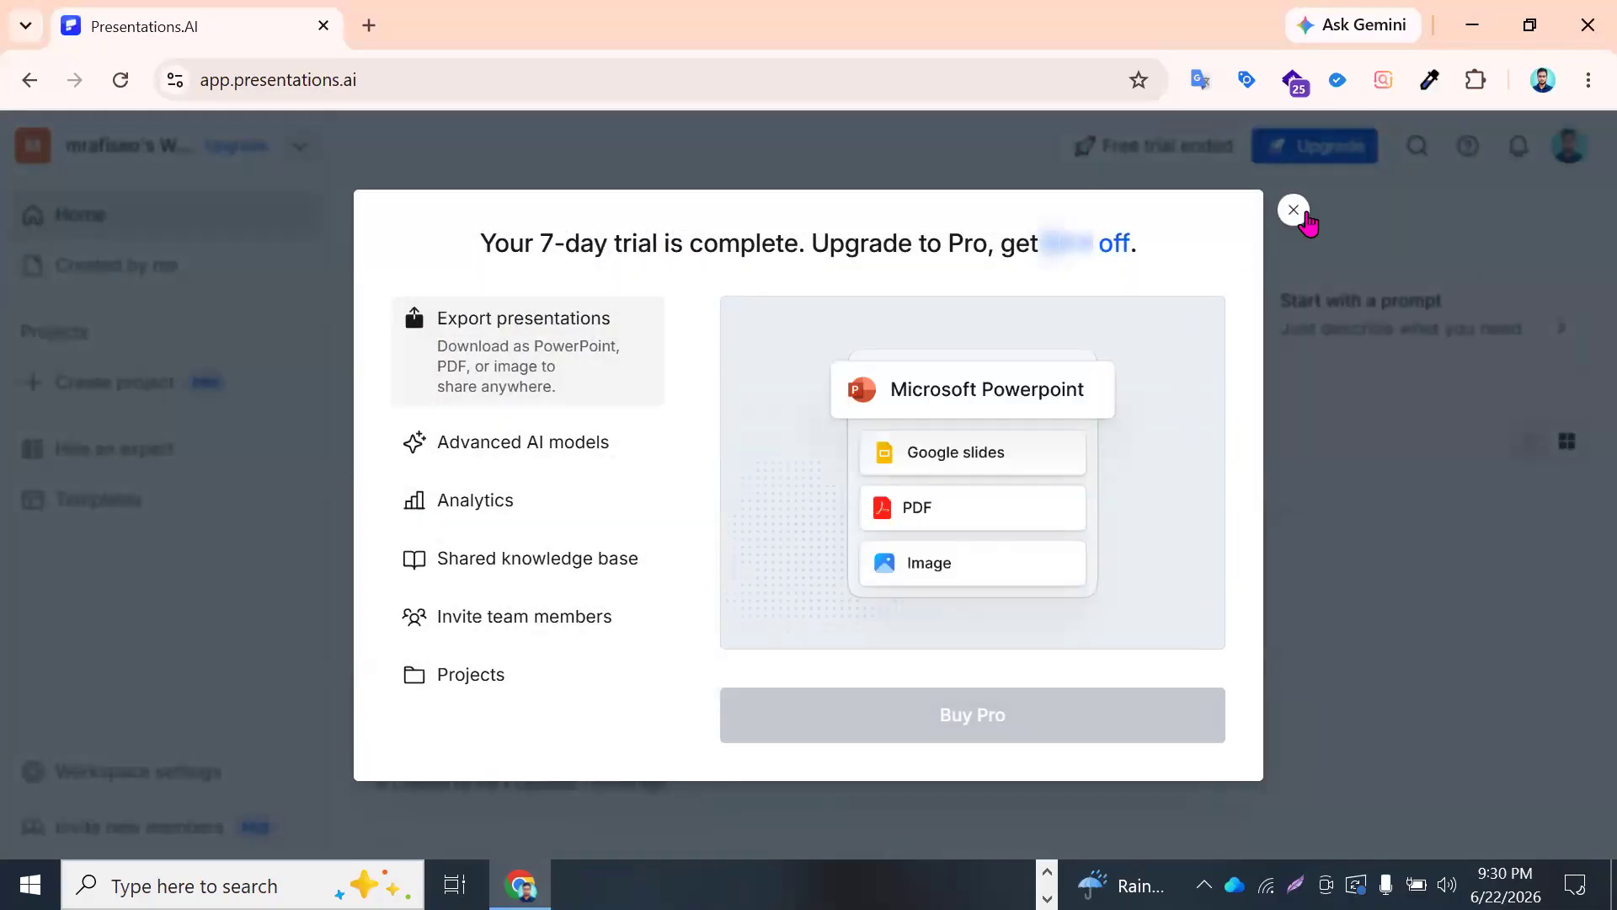
pyautogui.click(1294, 210)
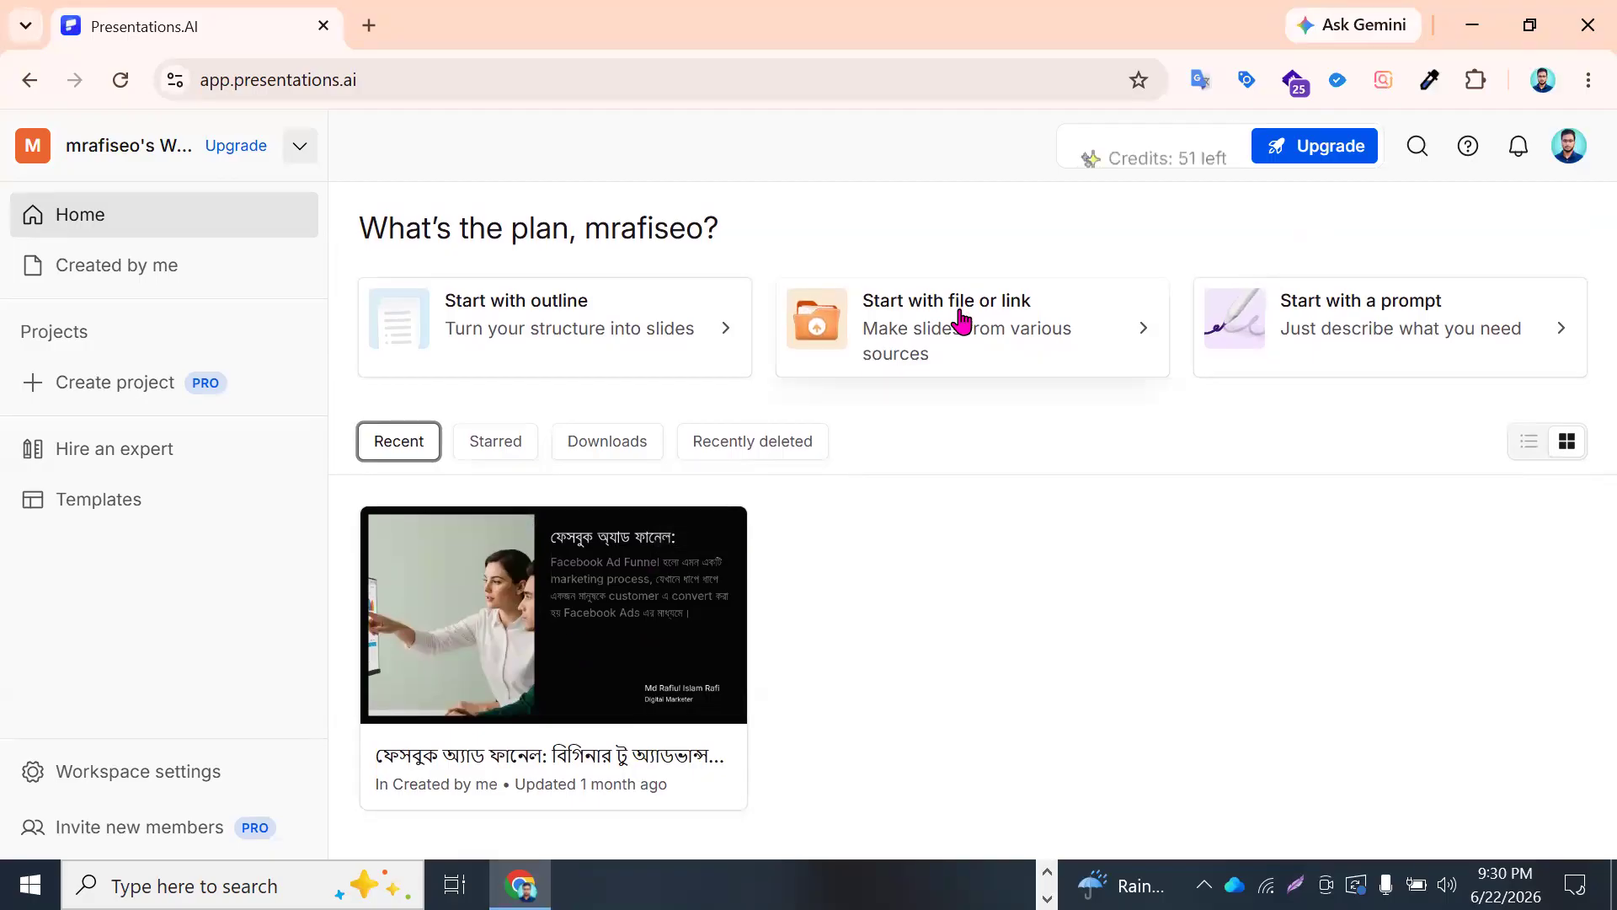
# - Look through the Recent, Recently deleted, Downloads and Starred presentations in the workspace
pyautogui.scroll(-1, 959, 330)
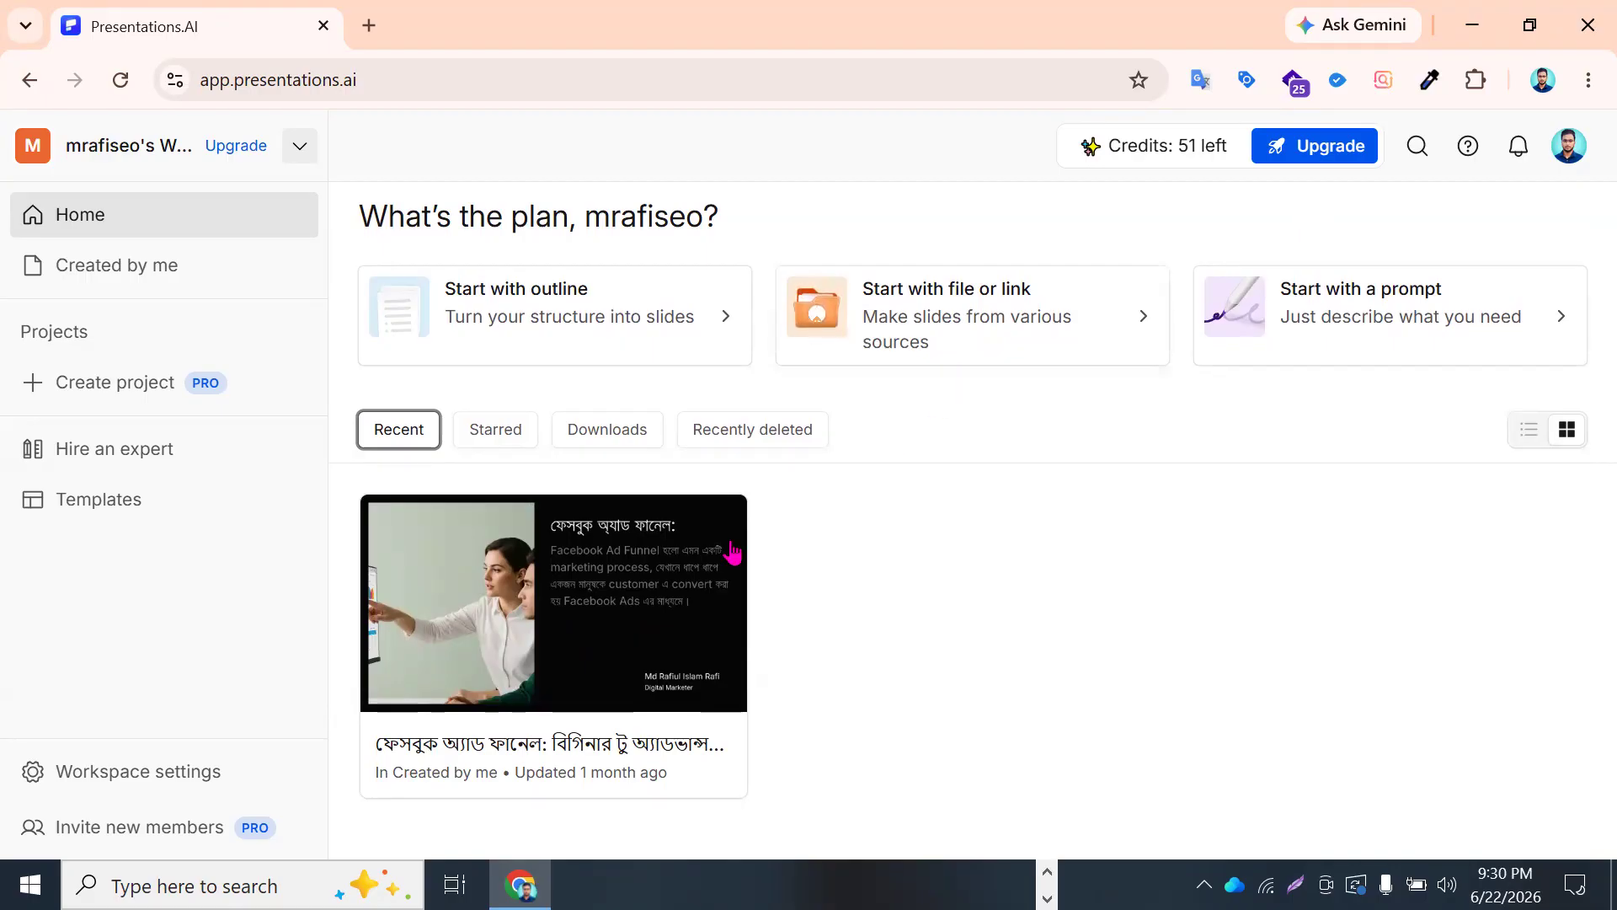
pyautogui.moveTo(722, 559)
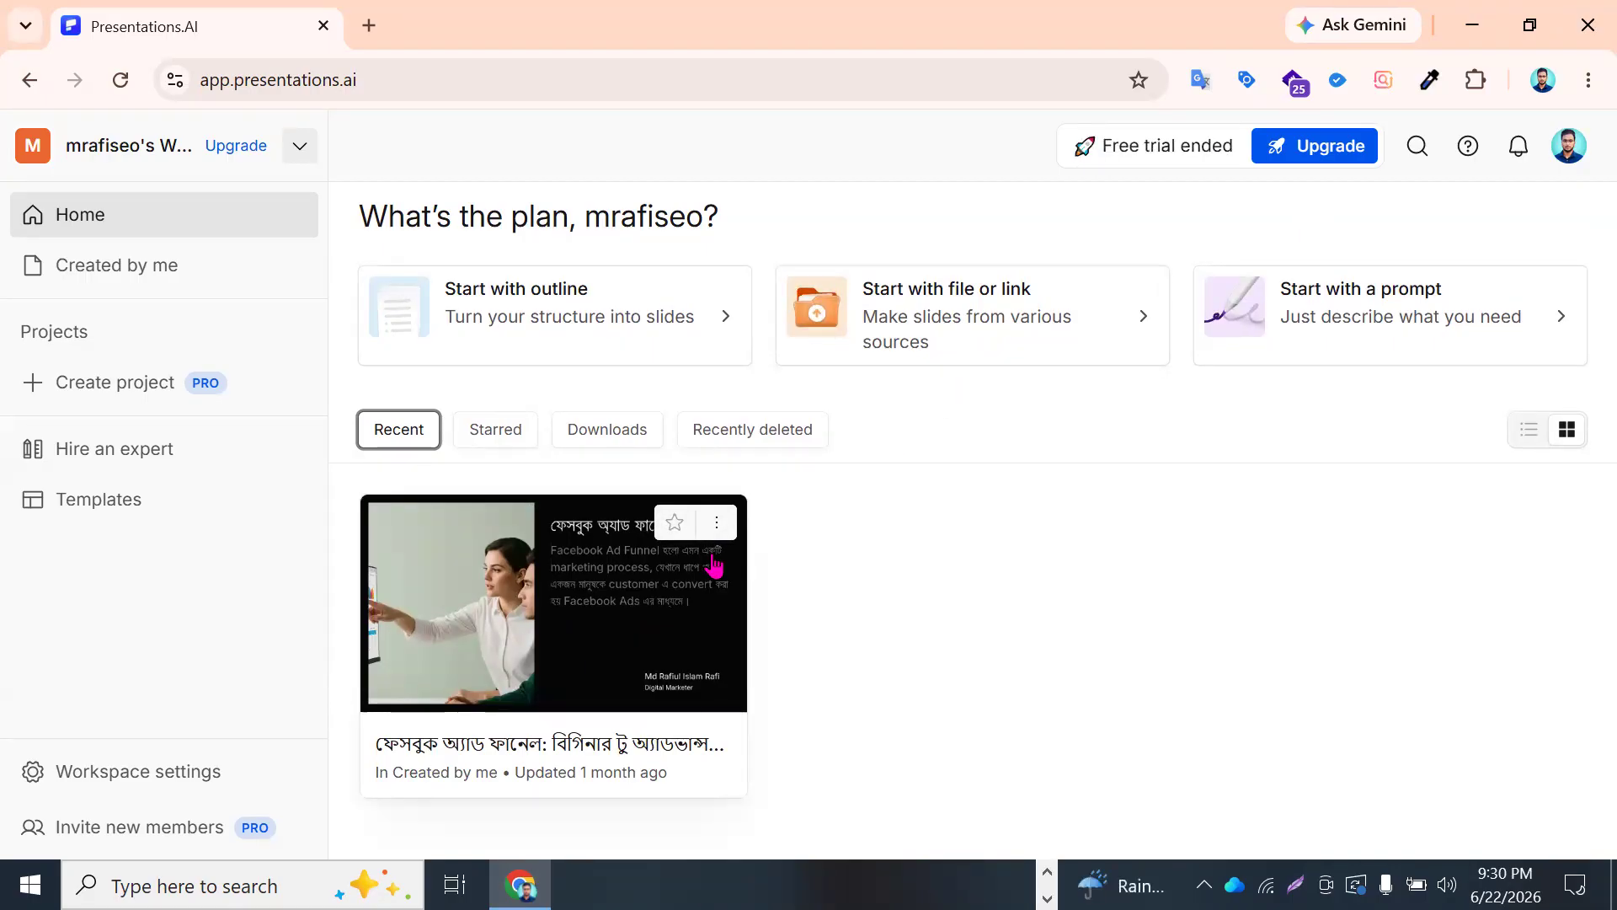
pyautogui.click(753, 431)
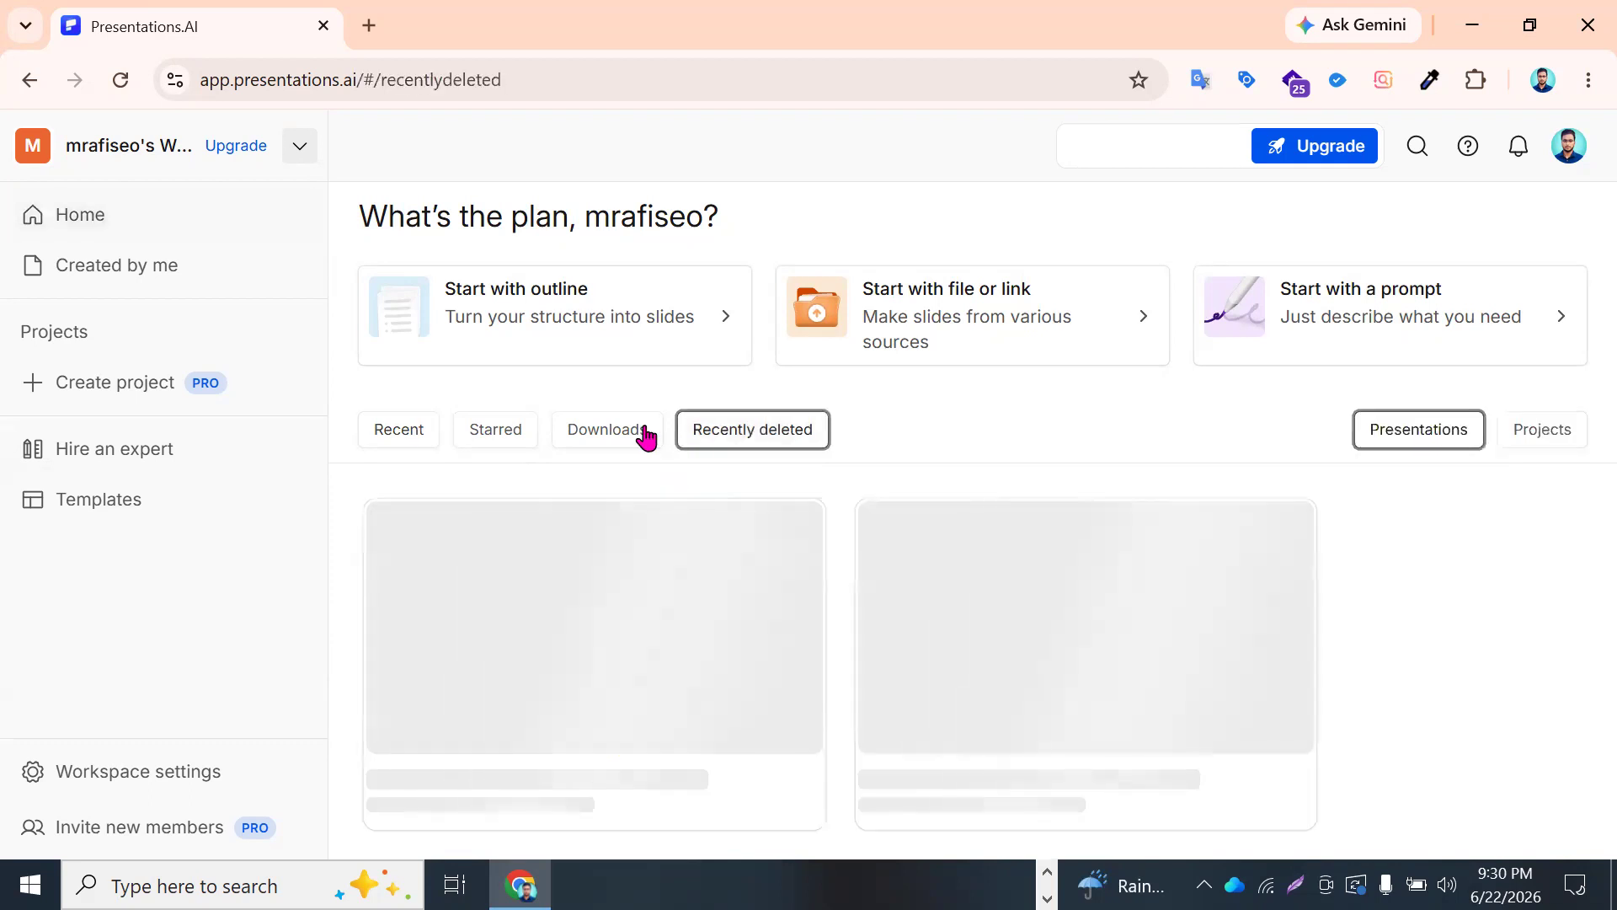
pyautogui.click(635, 435)
pyautogui.scroll(-3, 623, 505)
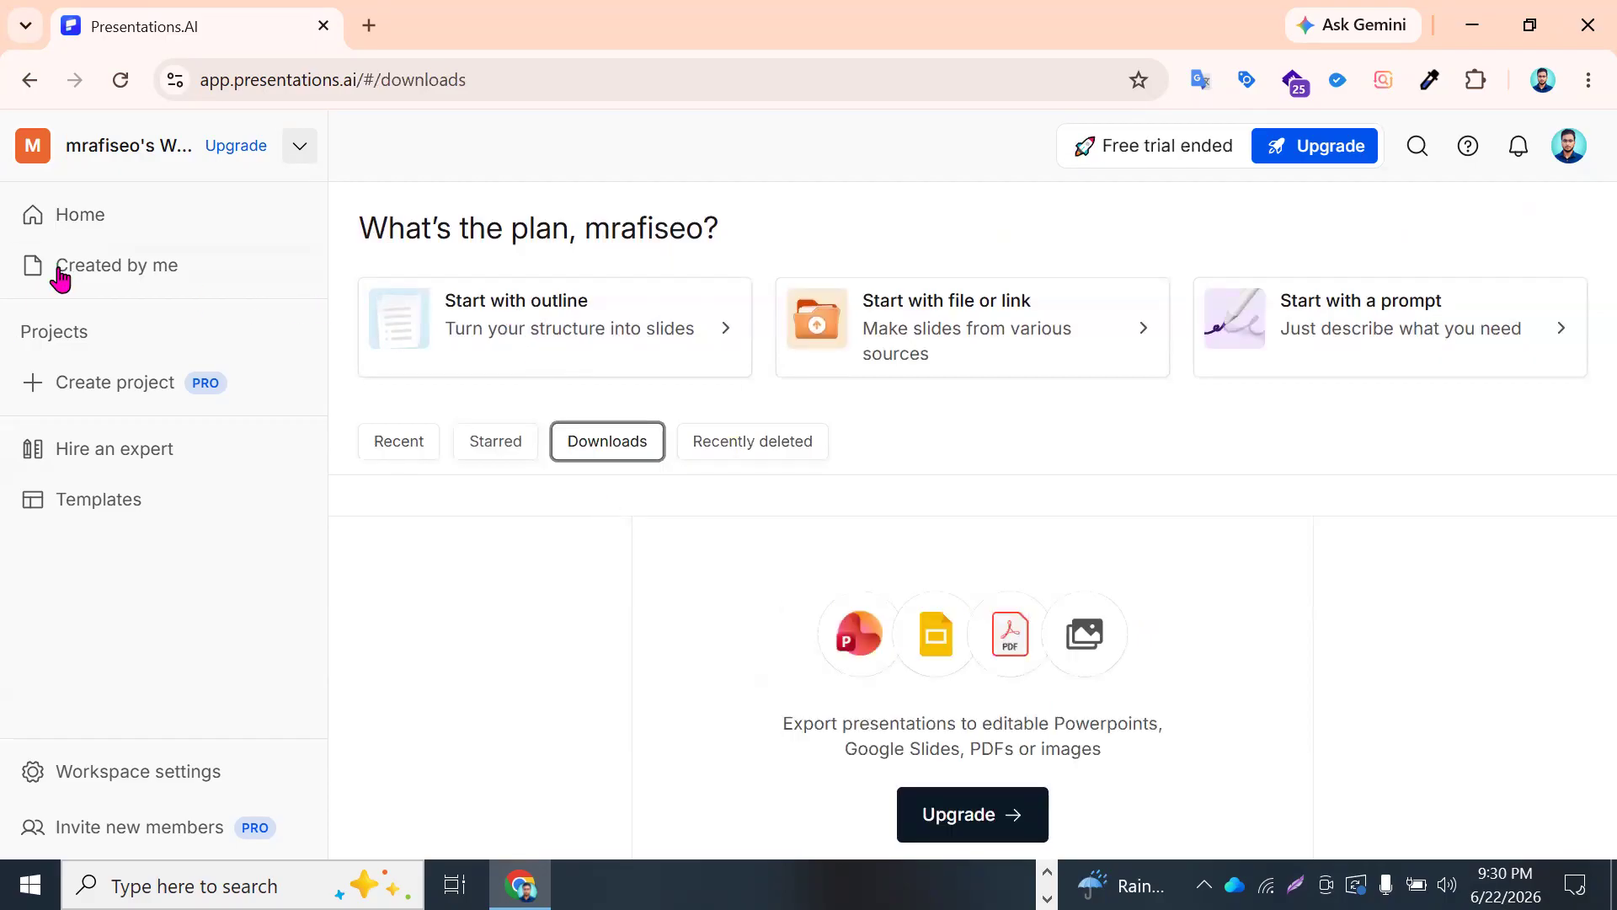
pyautogui.click(482, 446)
pyautogui.click(384, 435)
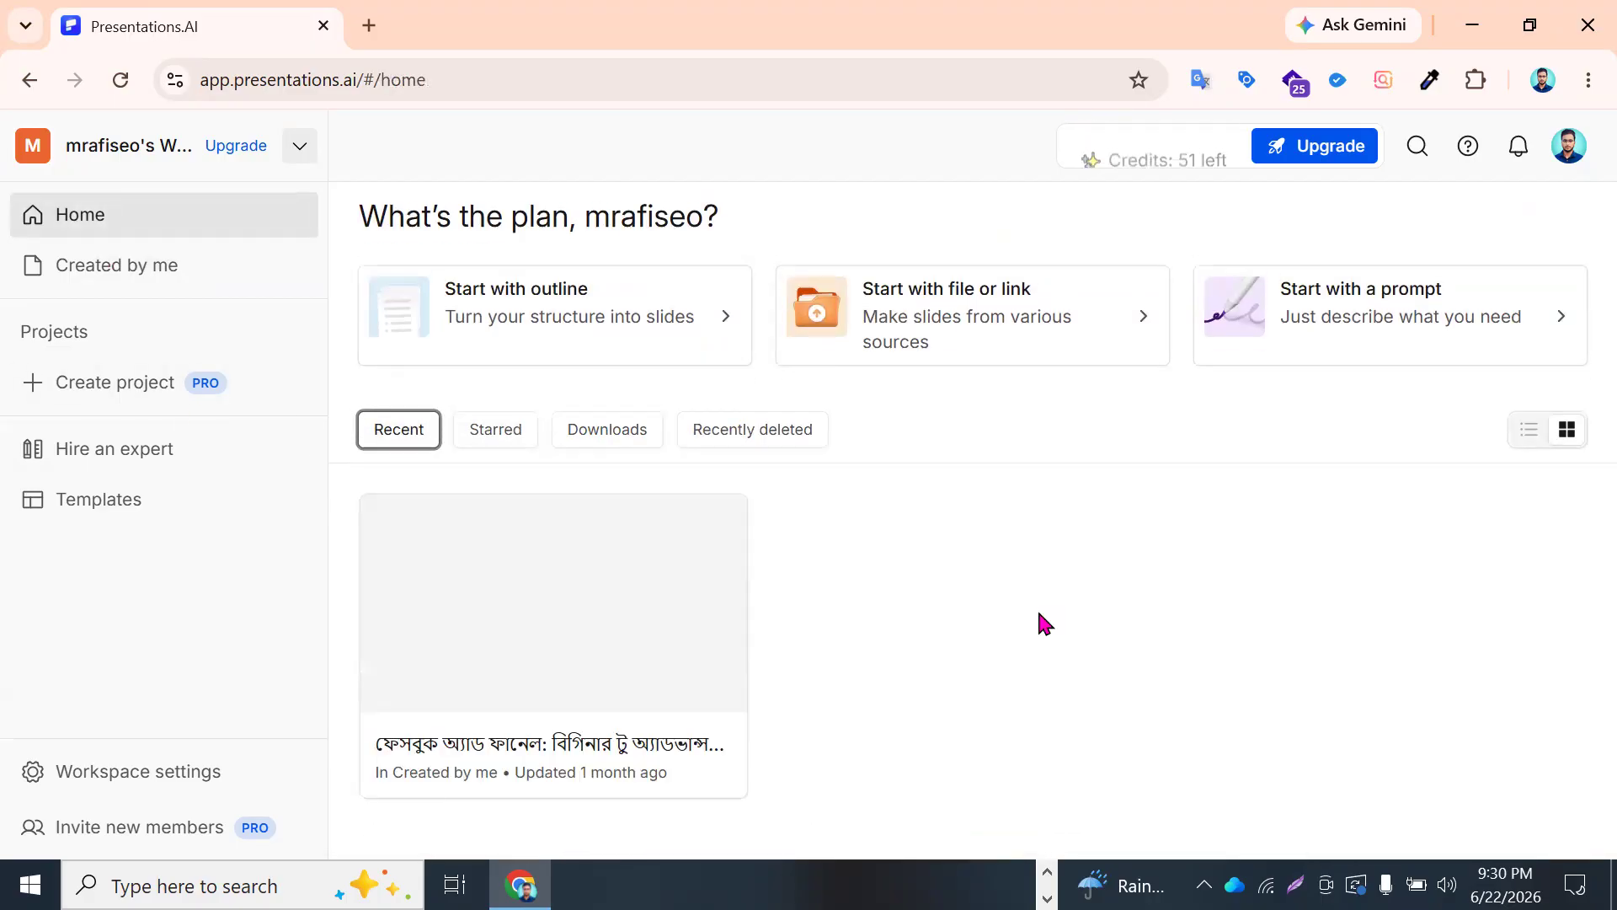
# - Copy the Presentations.AI home address, open it in the Chrome profile holding the Digital Marketing Agency Page, and sign in with Google
pyautogui.click(431, 79)
pyautogui.hotkey('ctrl', 'c')
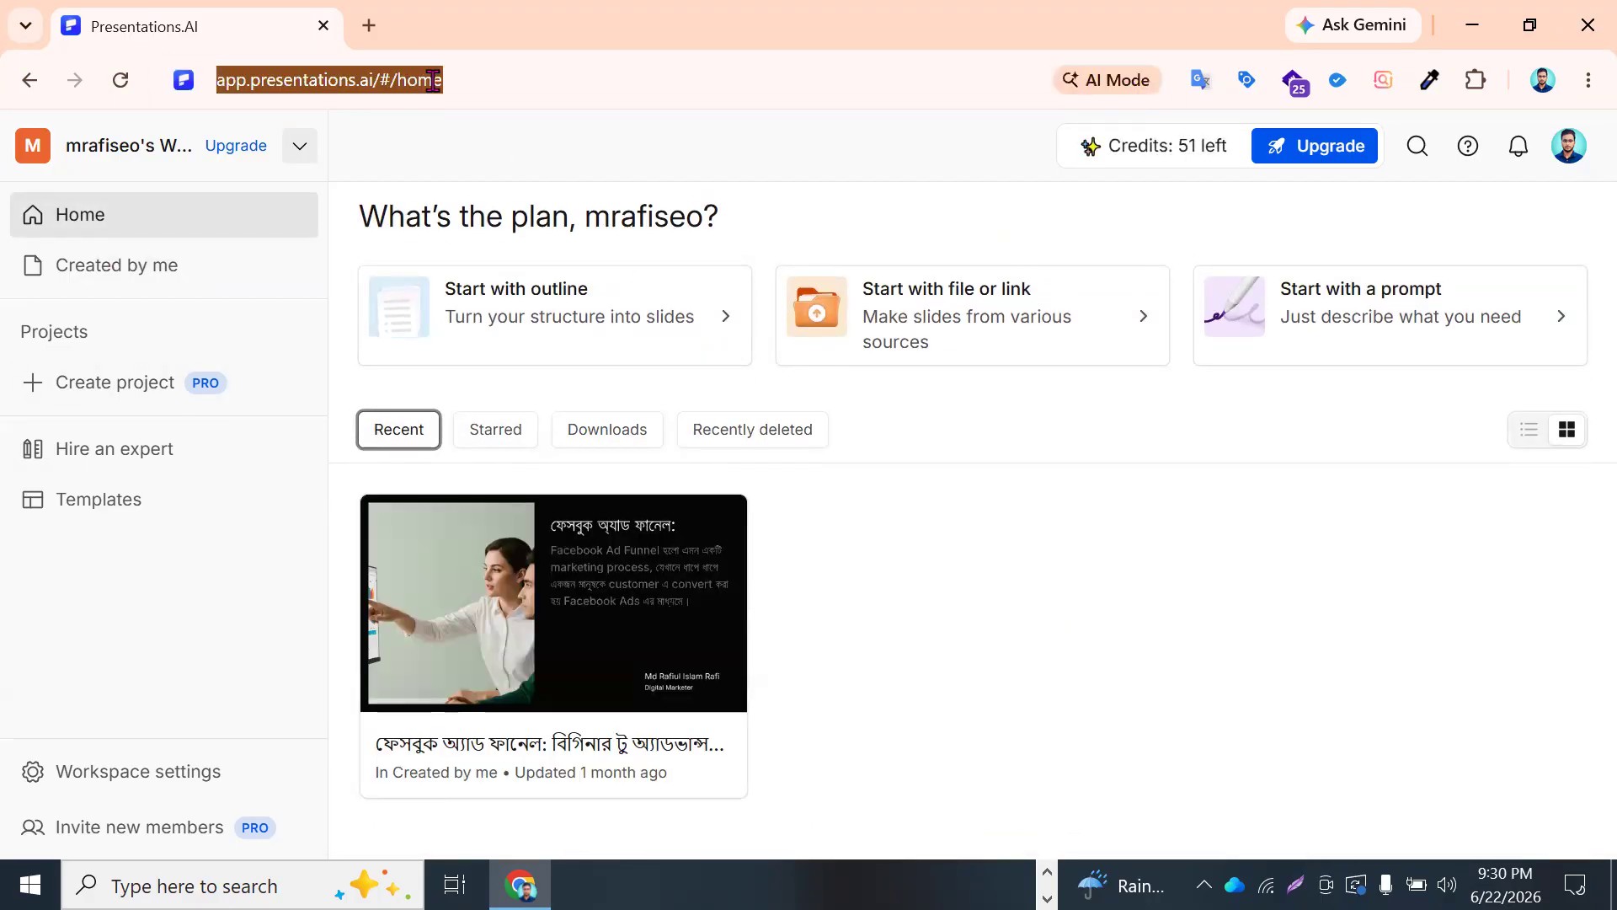
pyautogui.click(1542, 79)
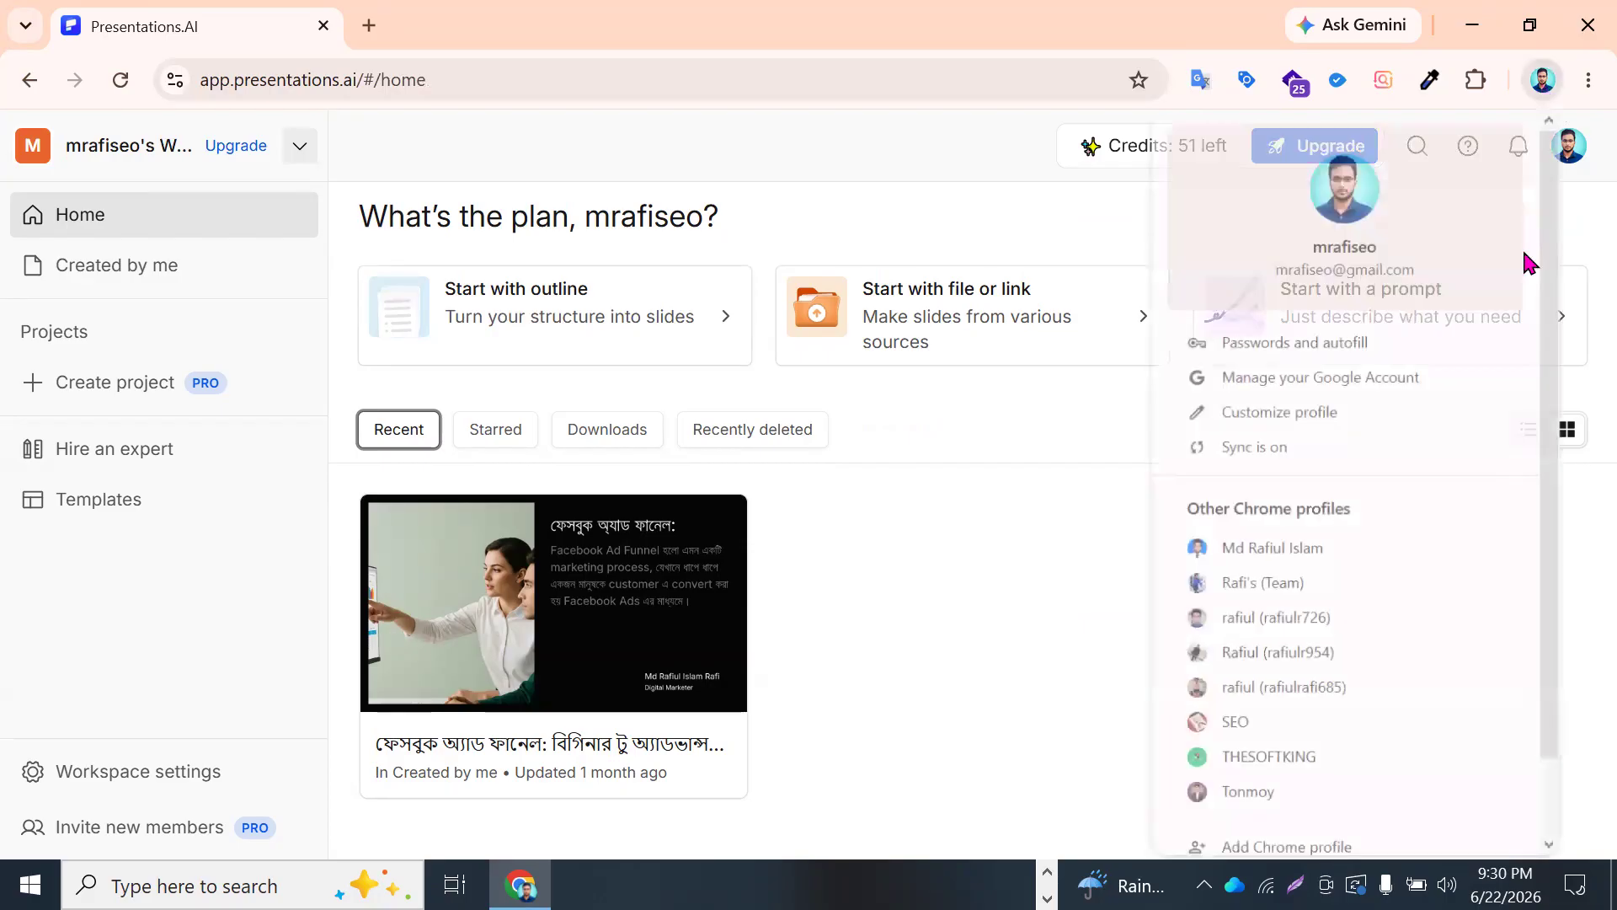
pyautogui.click(1329, 692)
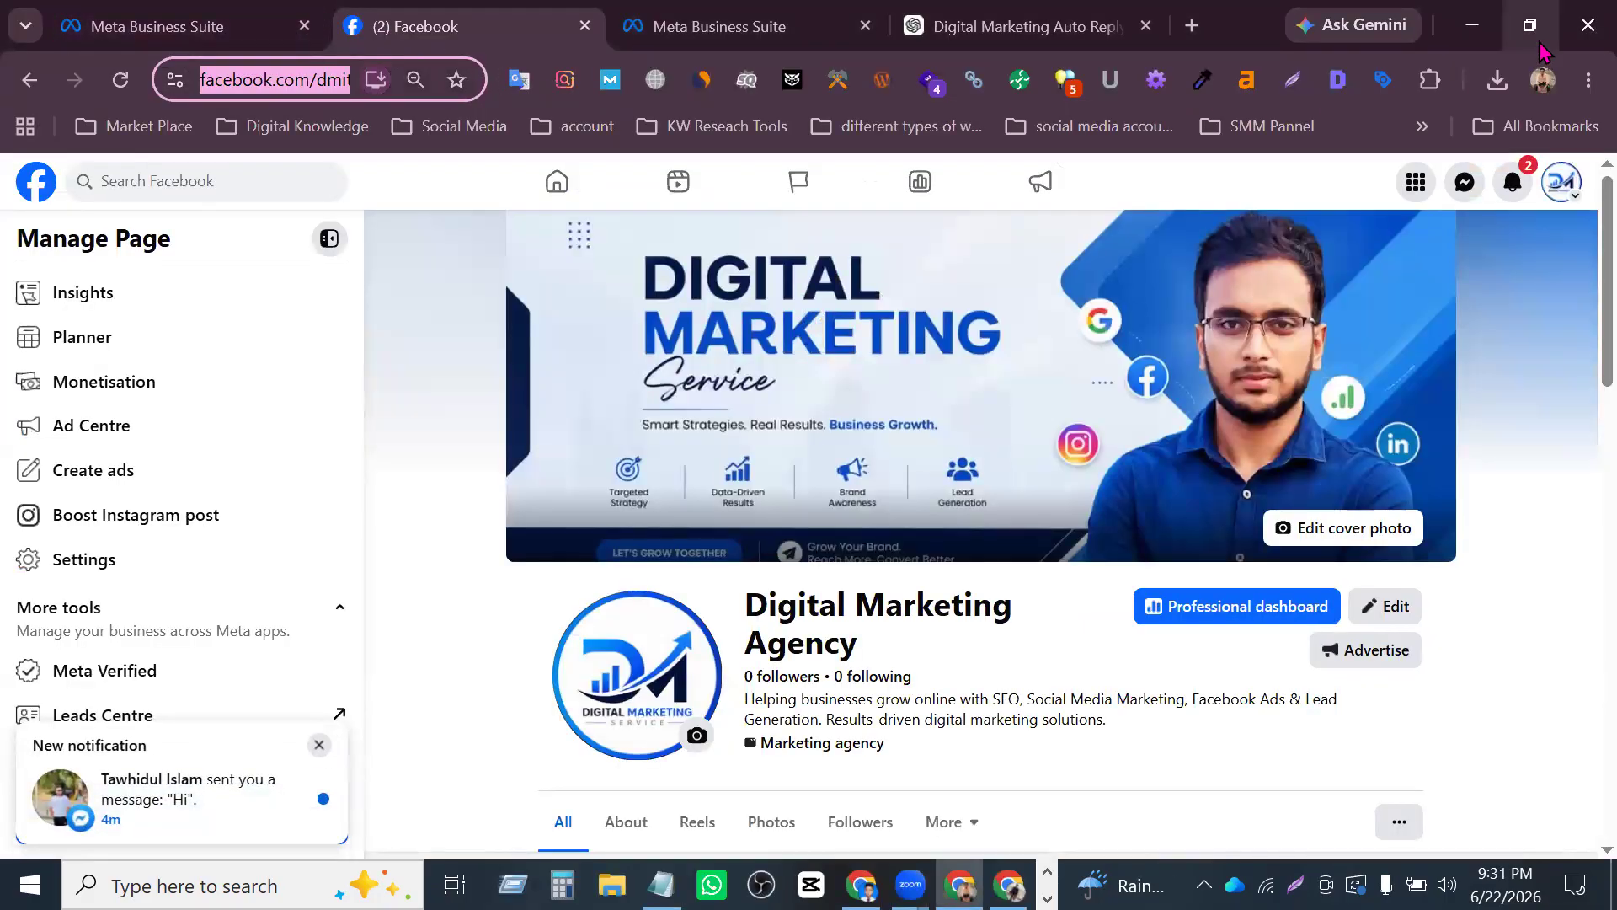
pyautogui.click(1191, 27)
pyautogui.hotkey('ctrl', 'v')
pyautogui.press('Return')
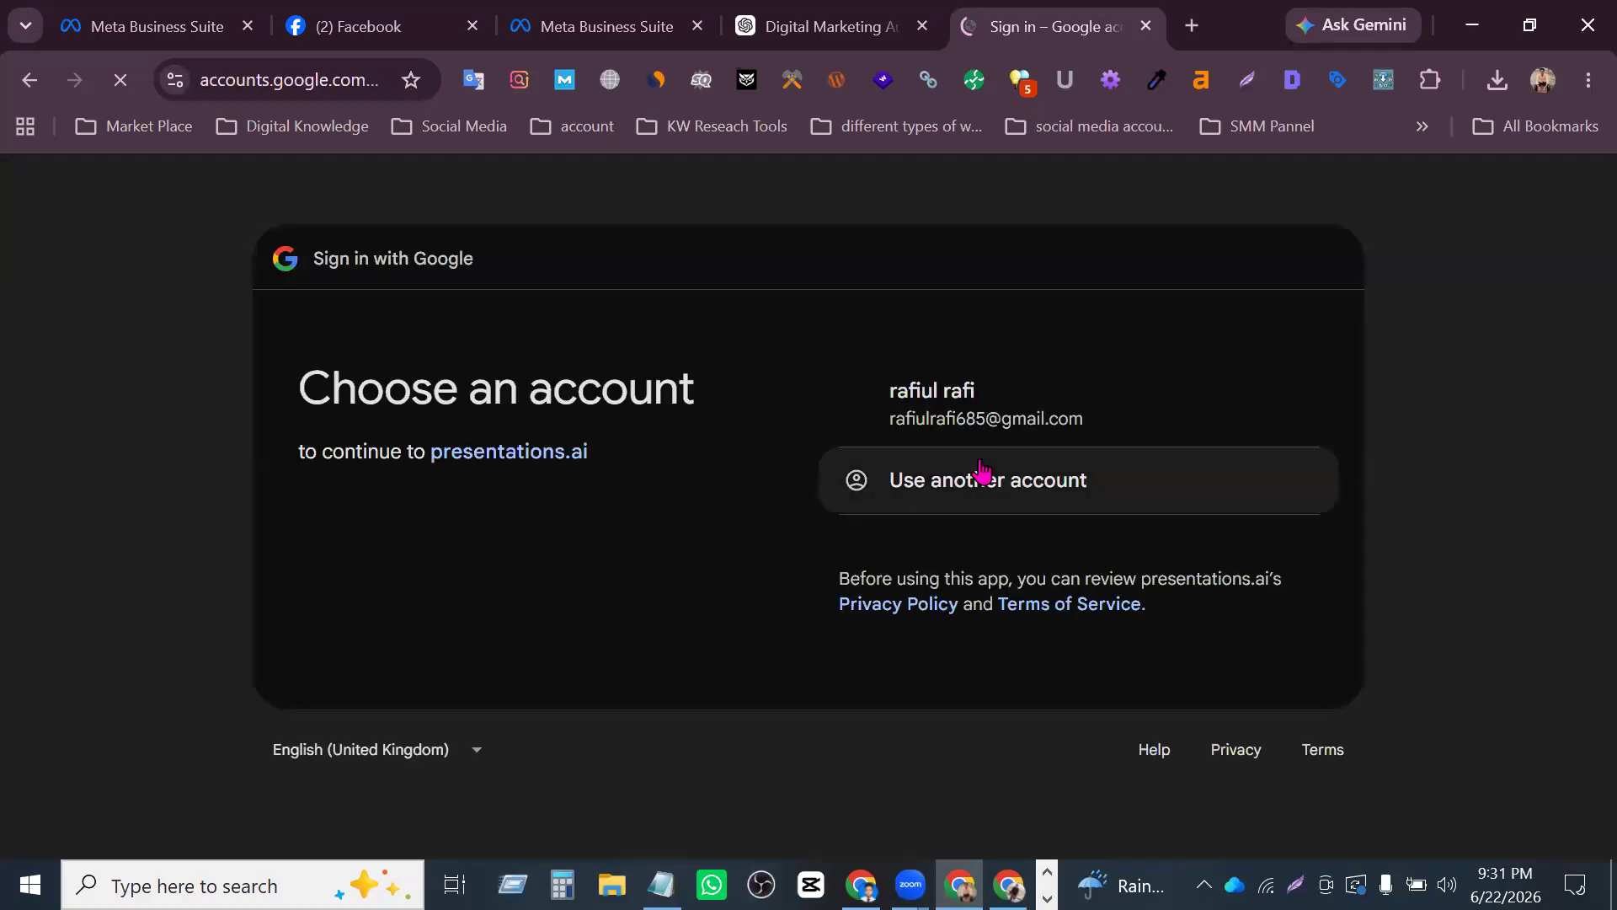
pyautogui.click(1000, 436)
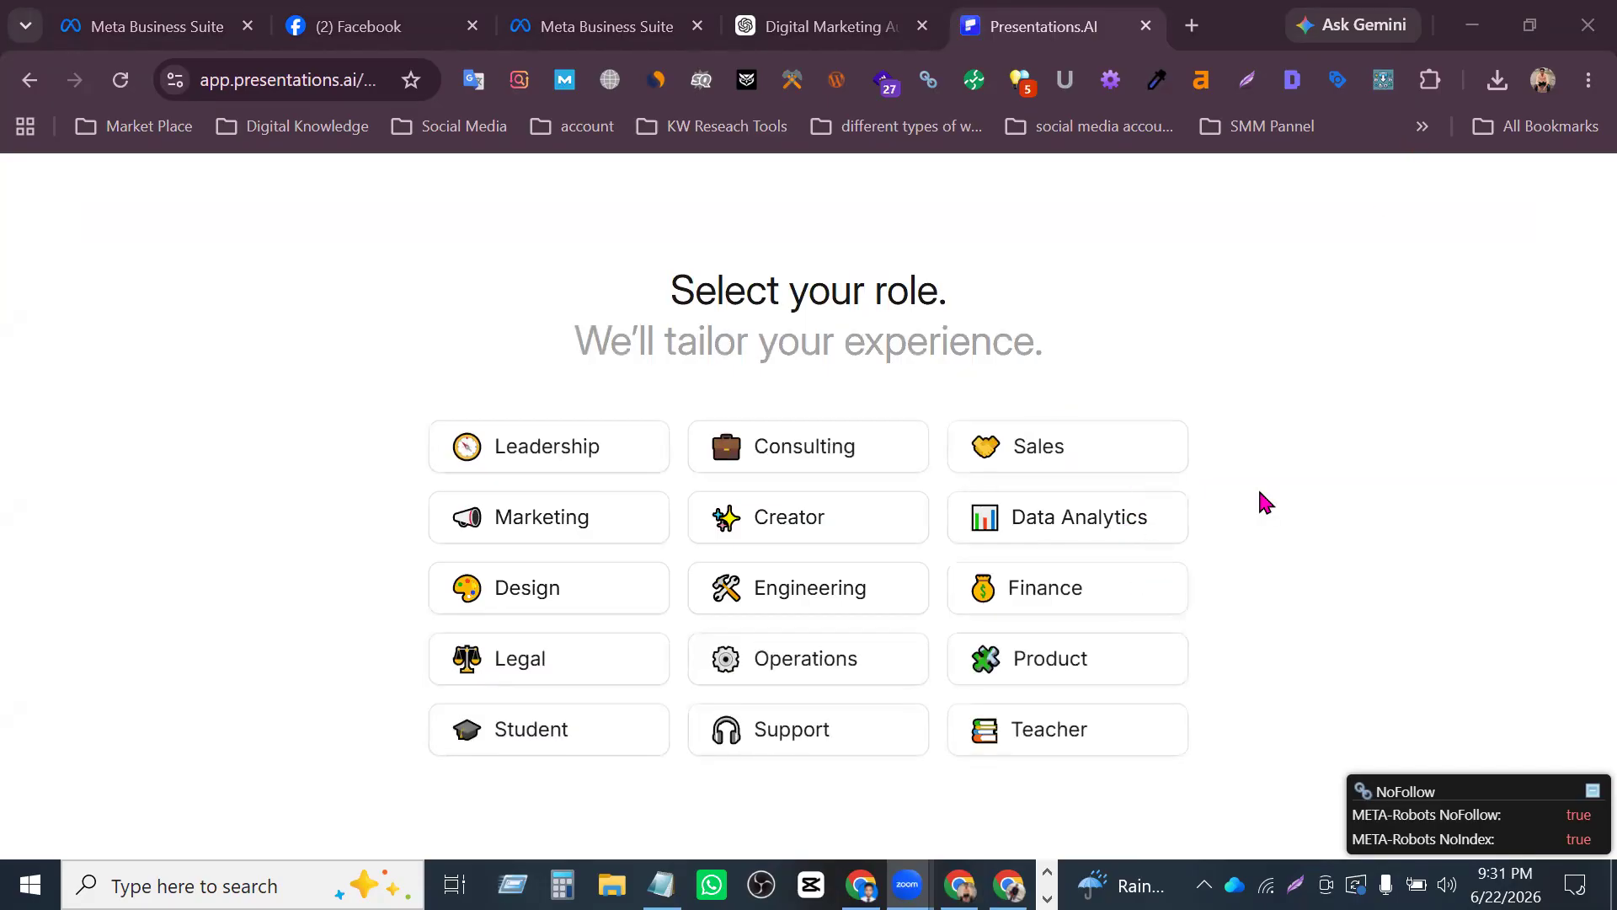
# - Return to the main Chrome profile with the course outline and load app.presentations.ai/#/home in a new tab
pyautogui.click(1543, 79)
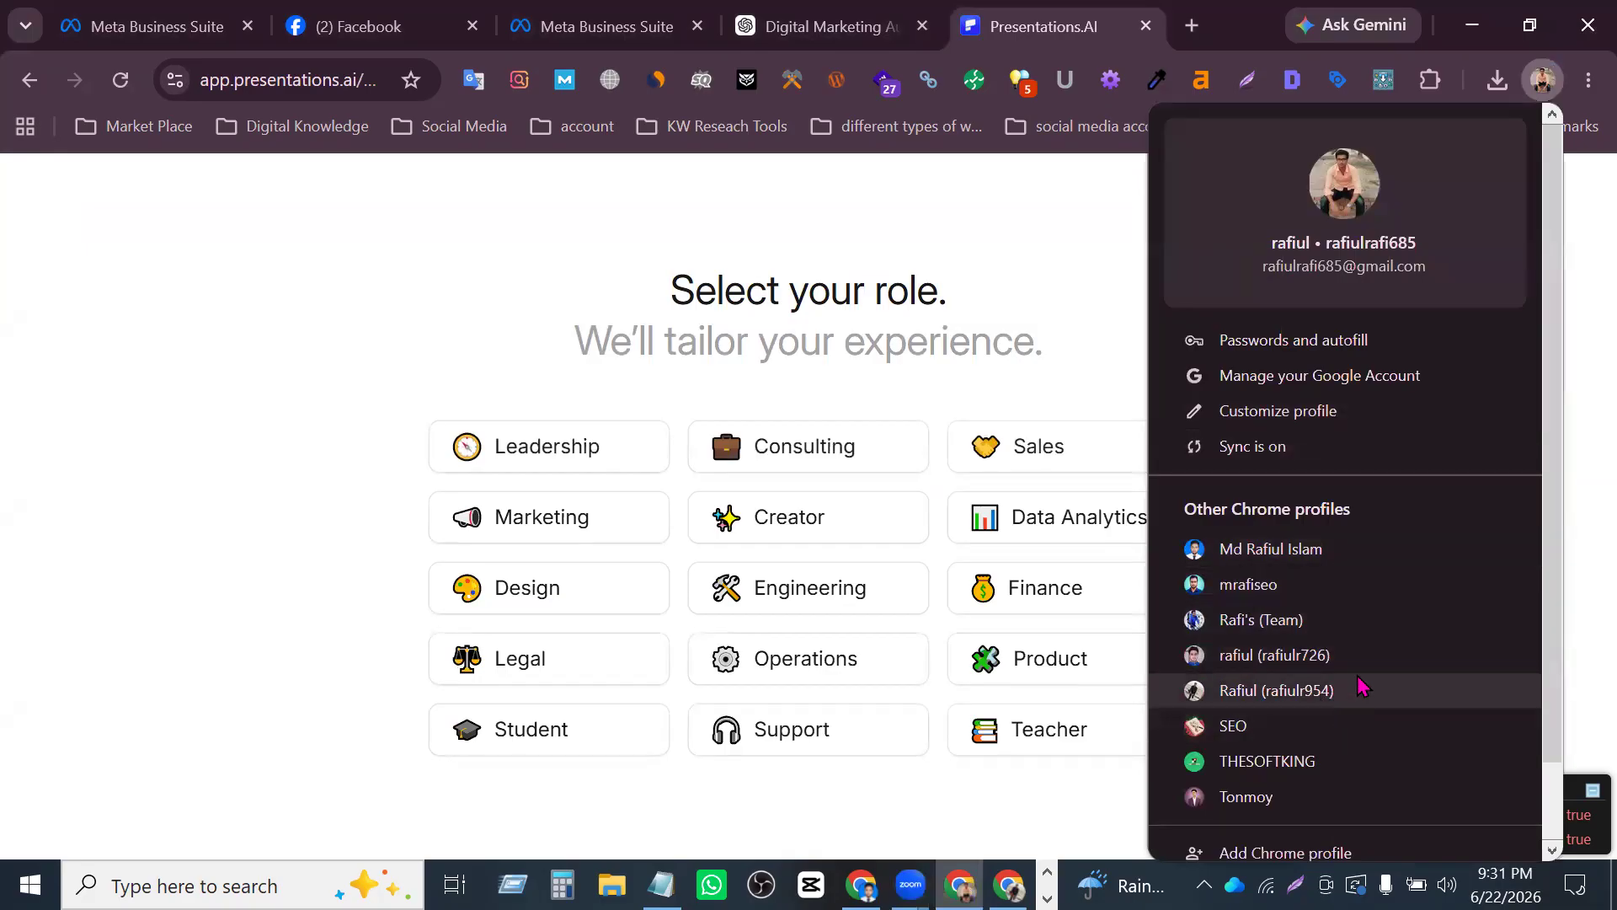
pyautogui.click(1319, 556)
pyautogui.click(1192, 25)
pyautogui.write('app.presentations.ai/#/home')
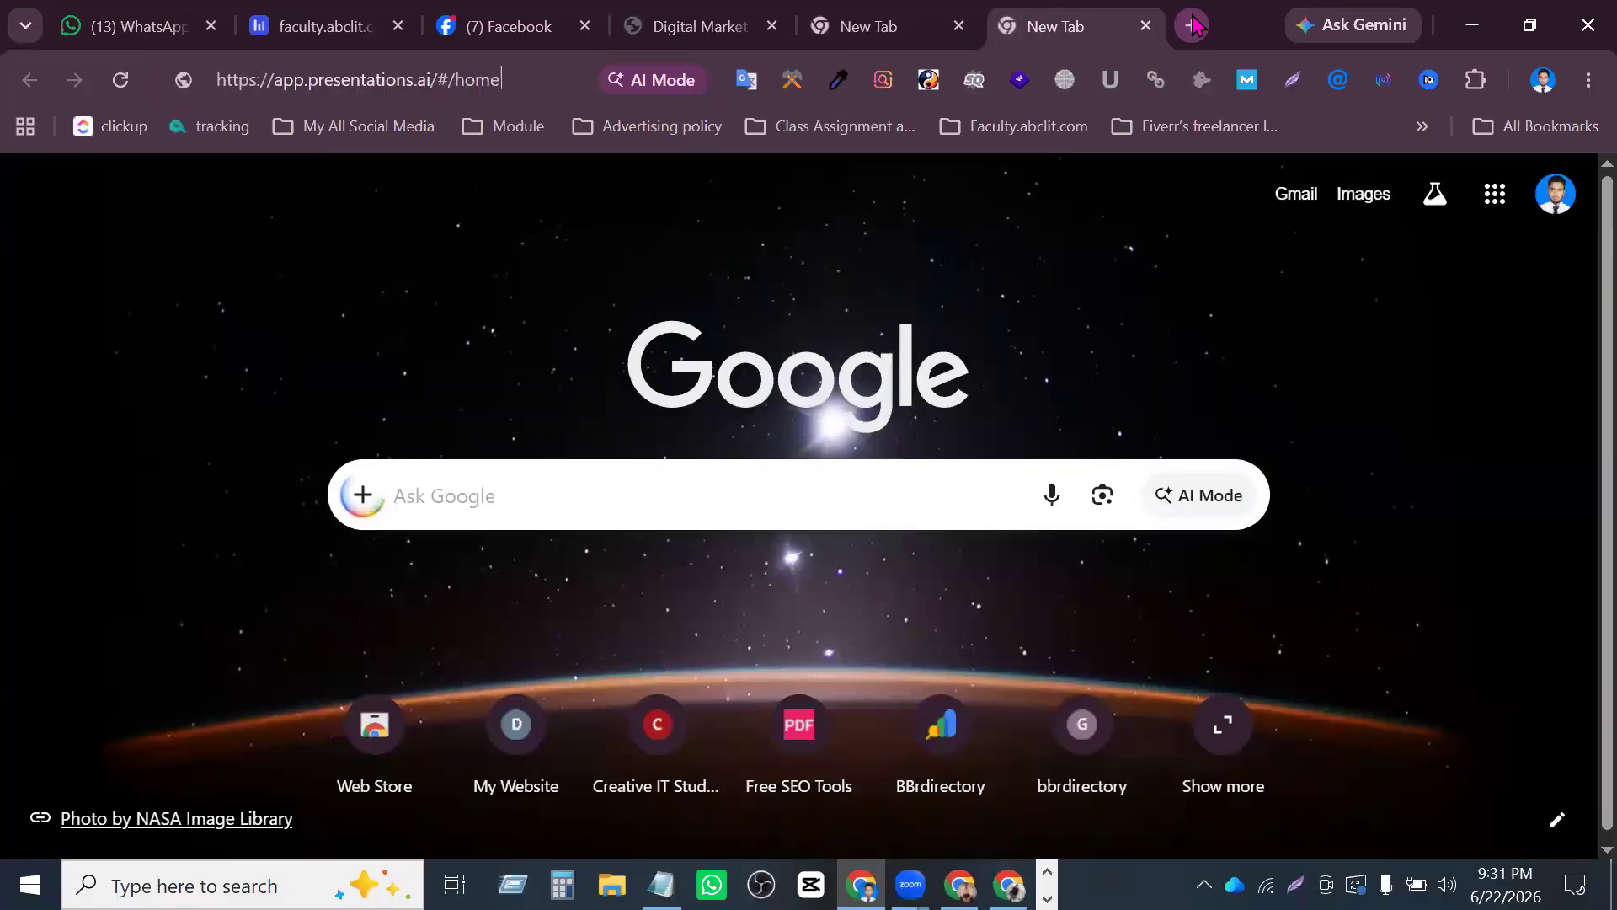
pyautogui.press('Return')
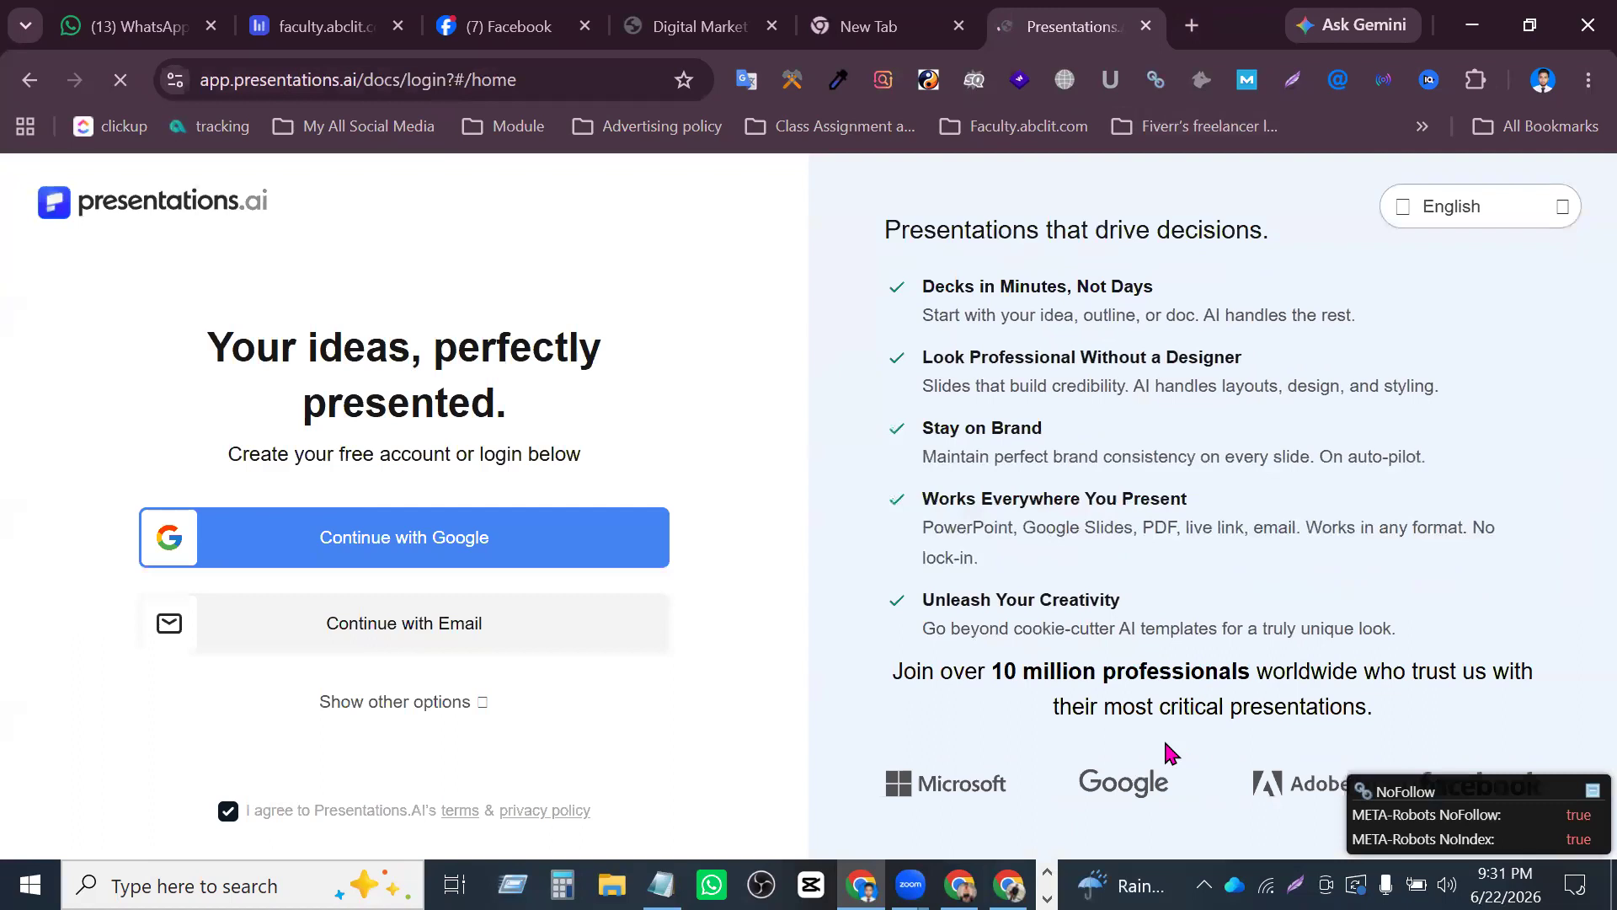
# - Sign in to Presentations.AI with the main profile's Google account and close the Pro upgrade offer
pyautogui.click(561, 563)
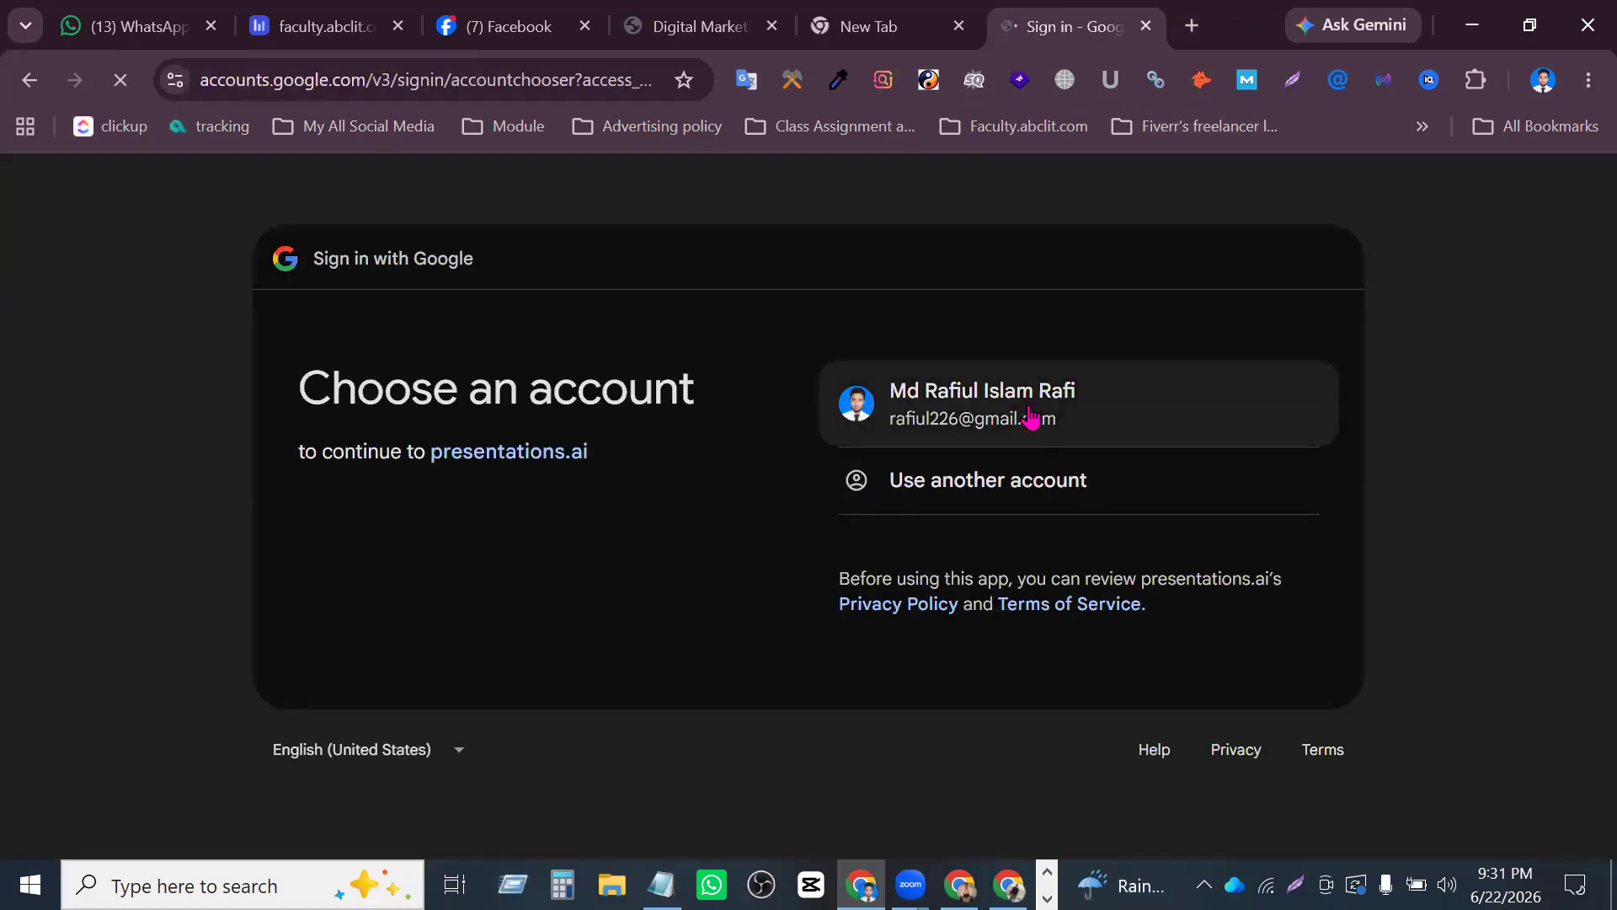
pyautogui.click(1032, 414)
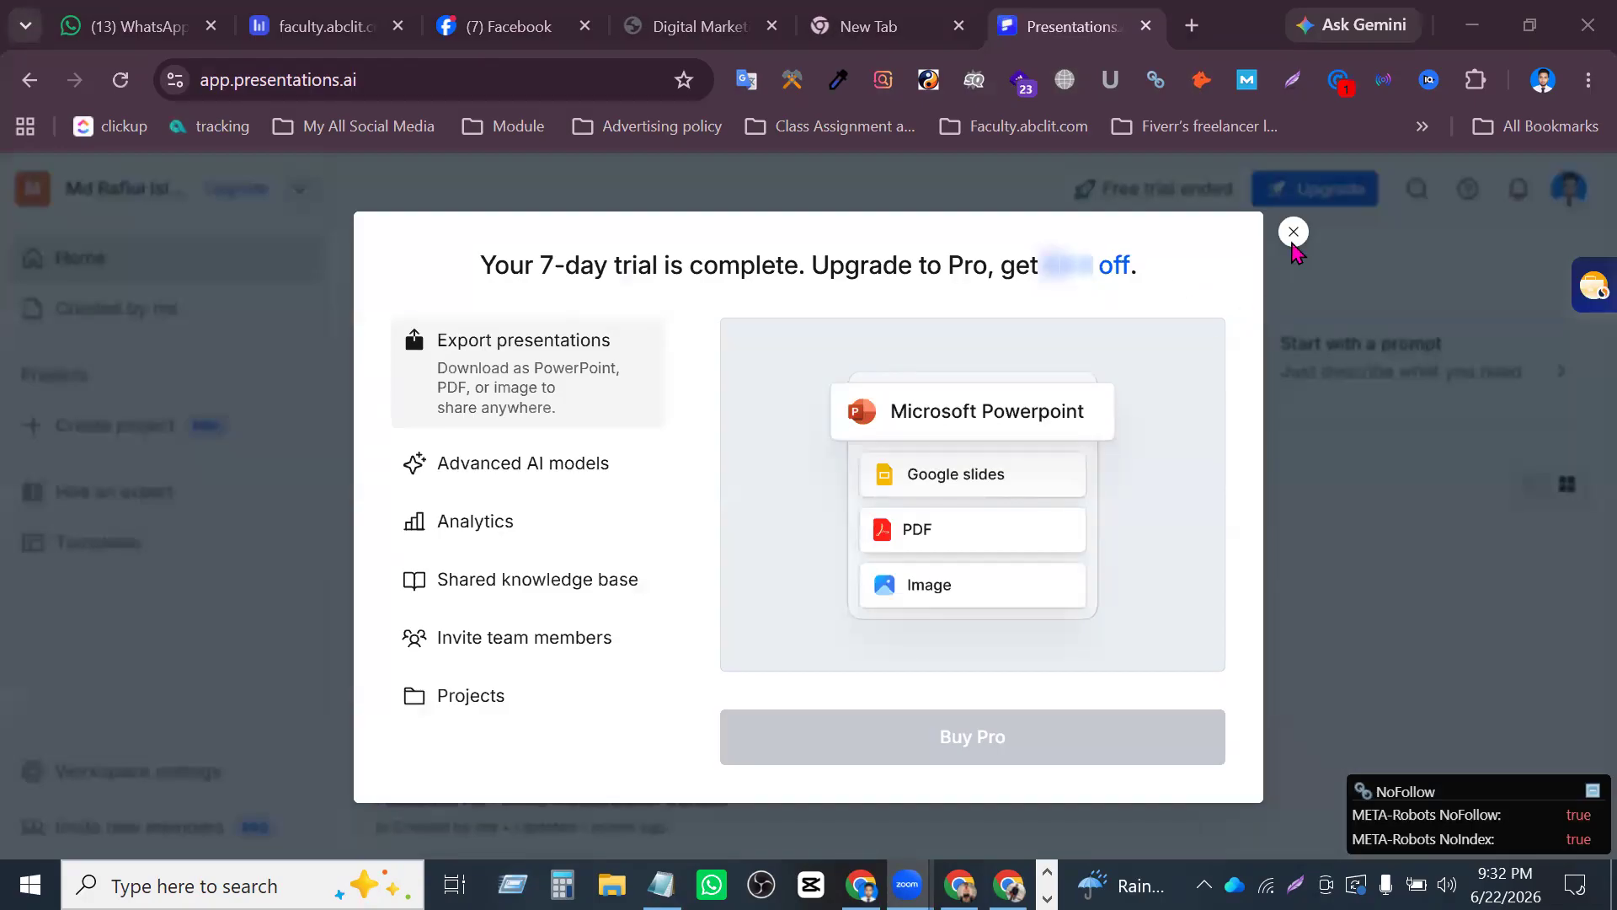
pyautogui.click(1294, 232)
# - View the Facebook Ad Funnel Masterclass presentation and return to the workspace home
pyautogui.scroll(-1, 1181, 420)
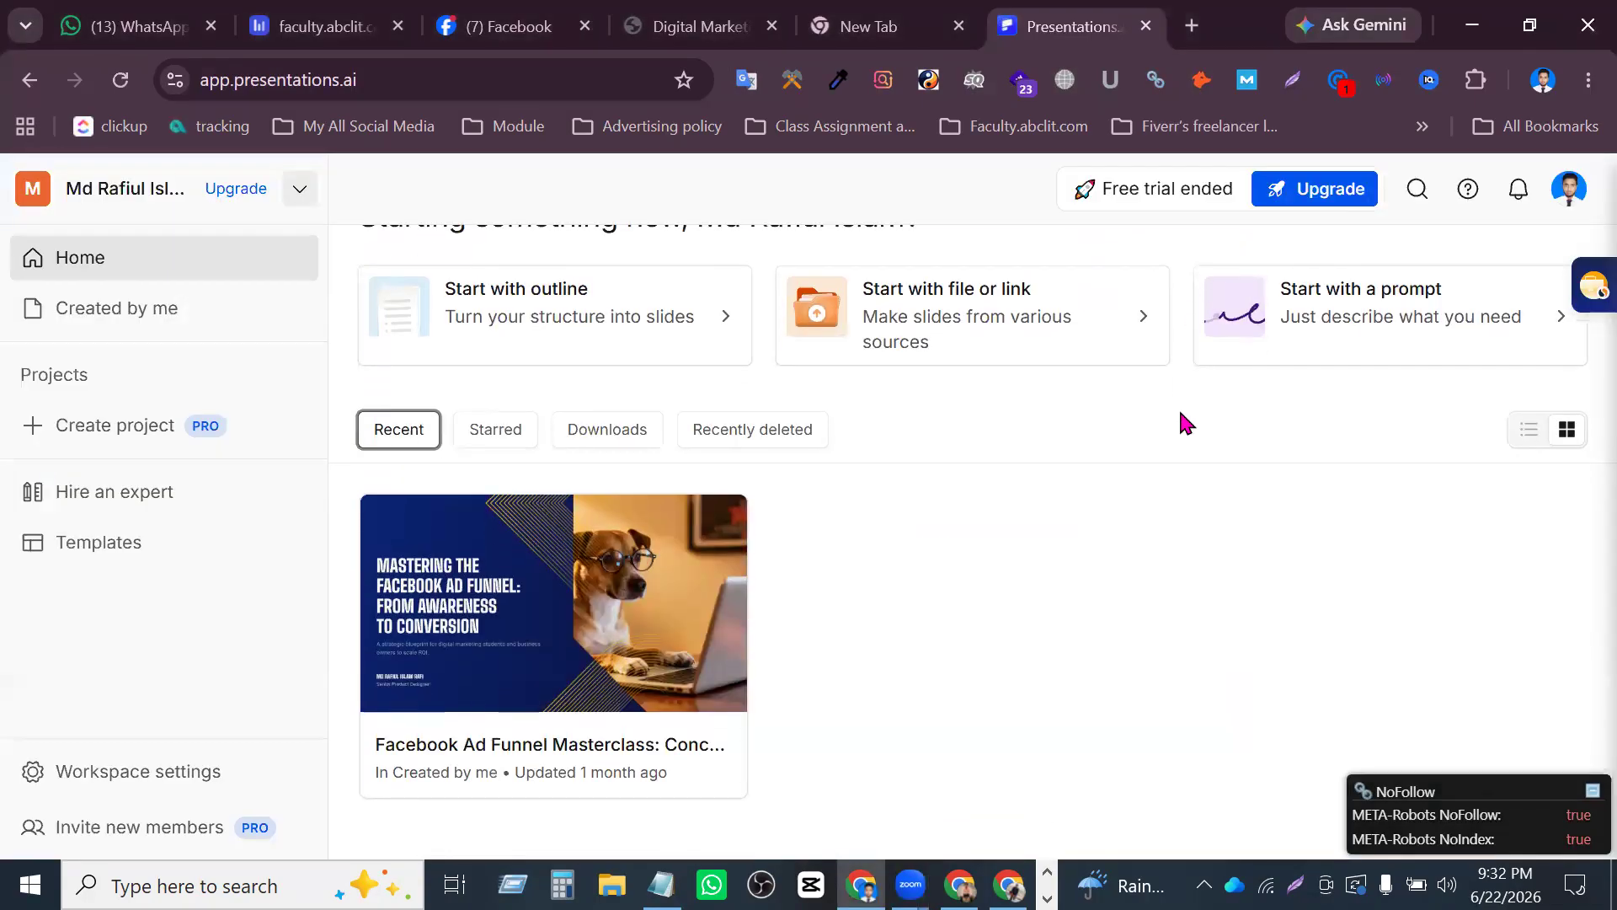
pyautogui.click(690, 674)
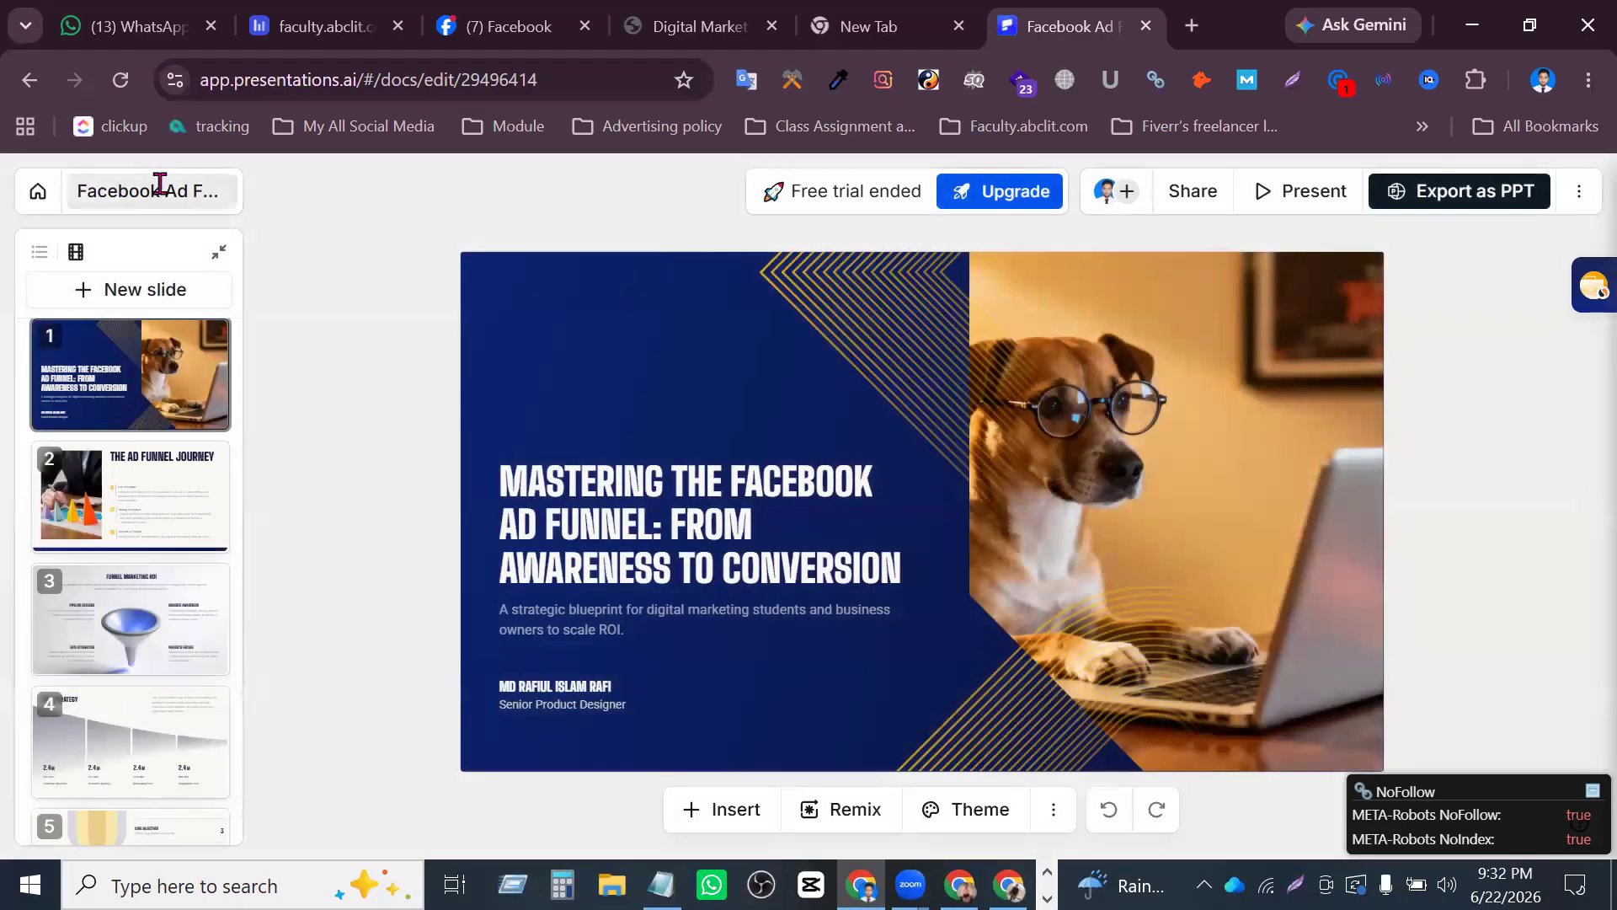
pyautogui.click(29, 80)
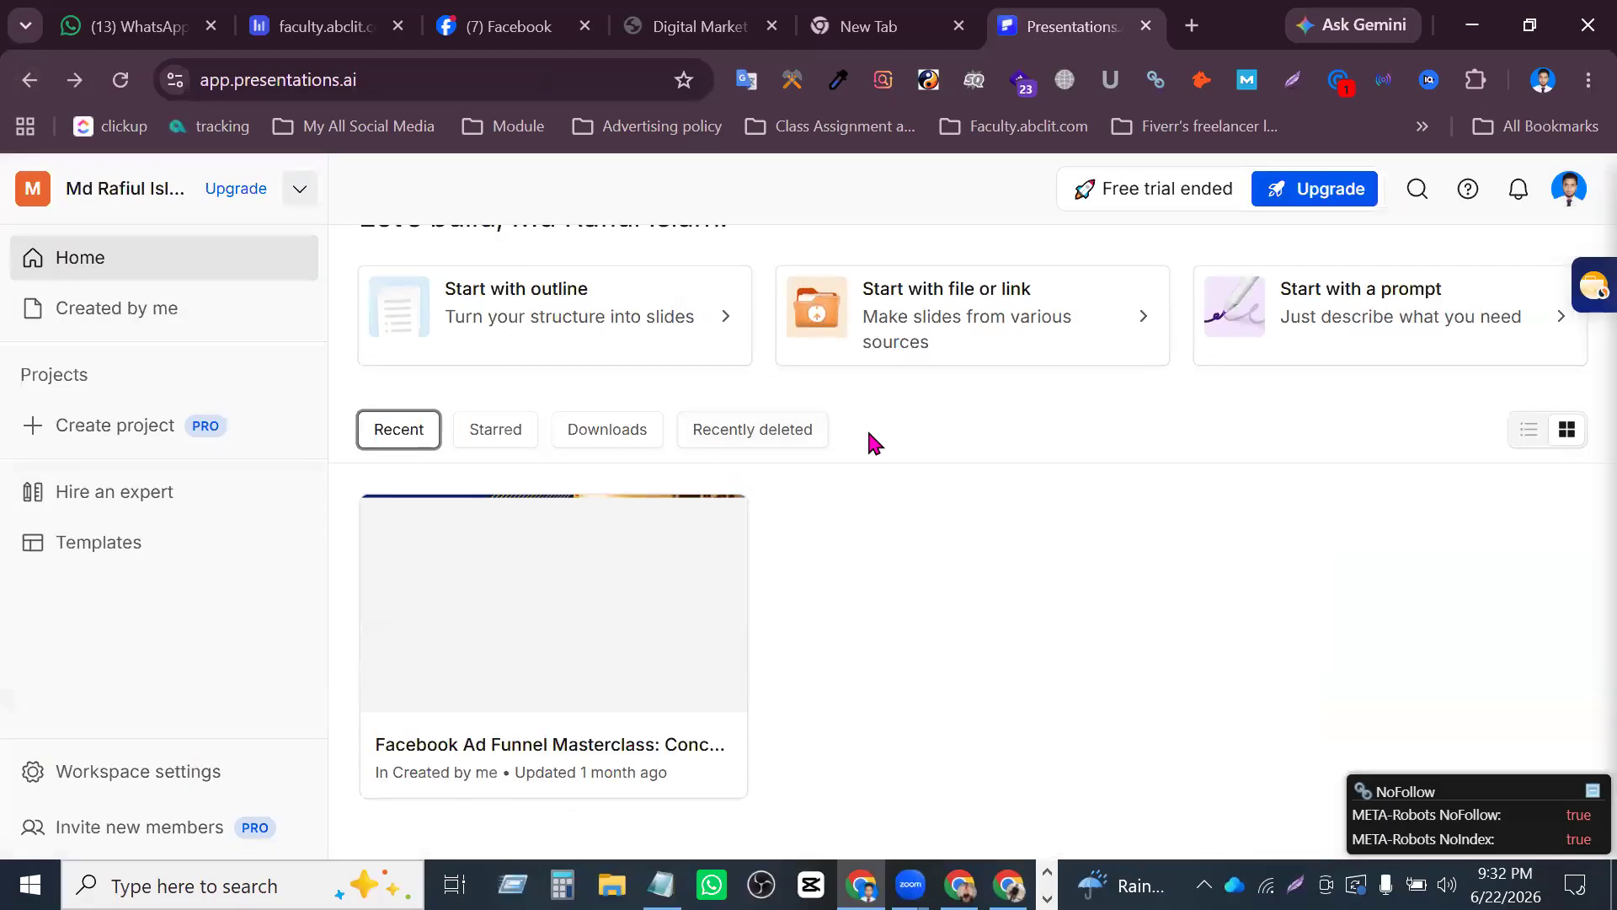
pyautogui.scroll(2, 758, 510)
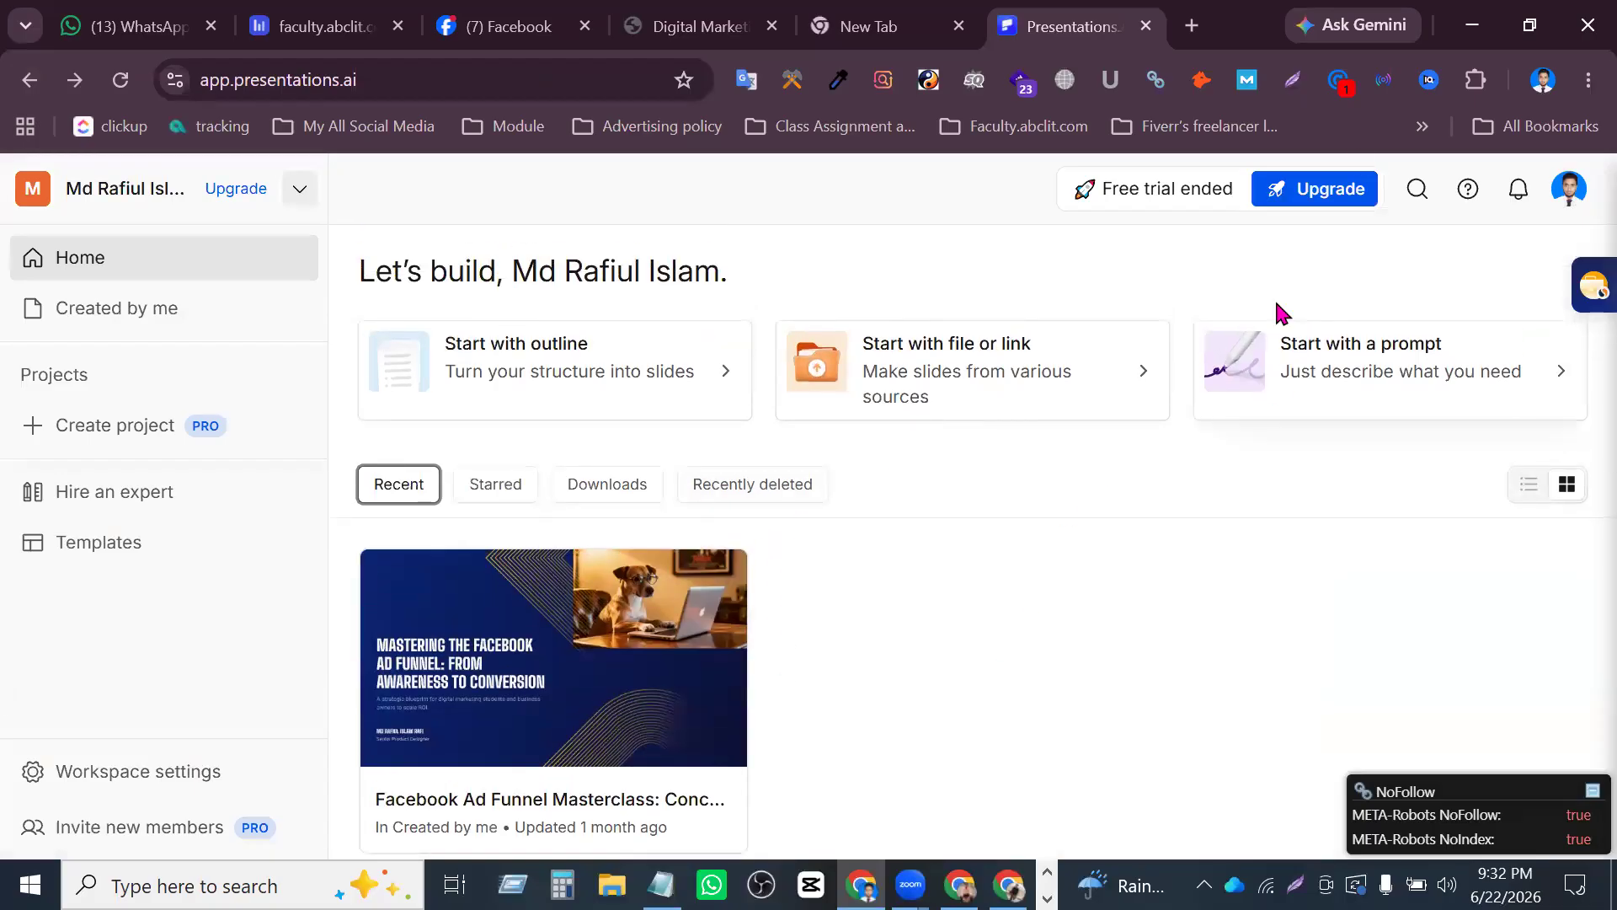
# - Open another blank browser tab alongside the Presentations.AI workspace
pyautogui.click(1192, 26)
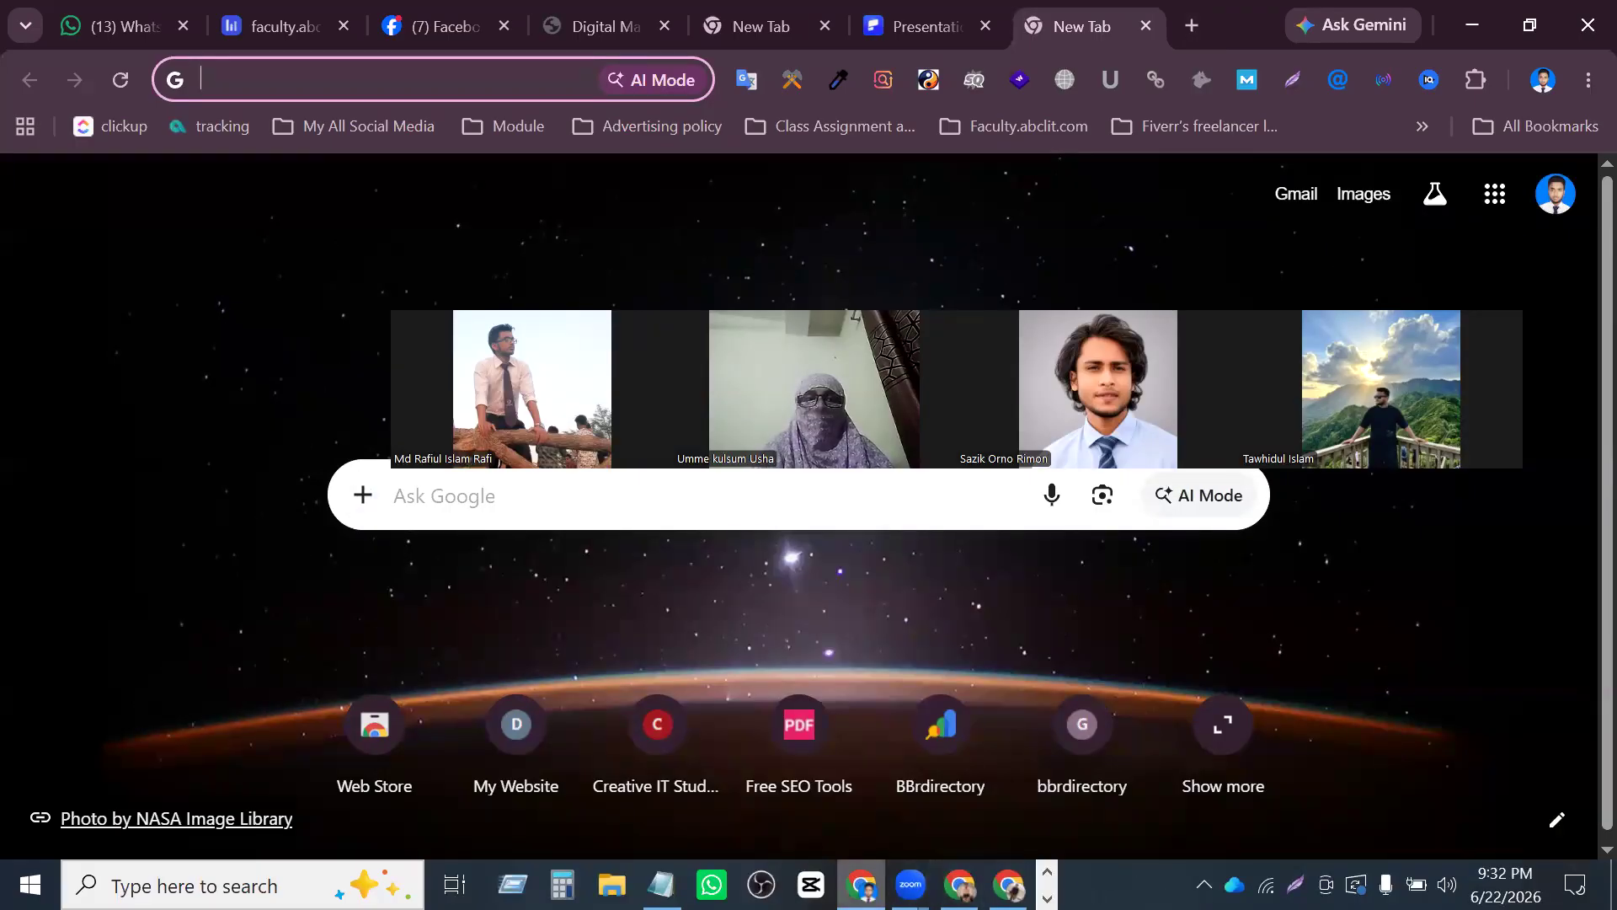
pyautogui.click(1372, 591)
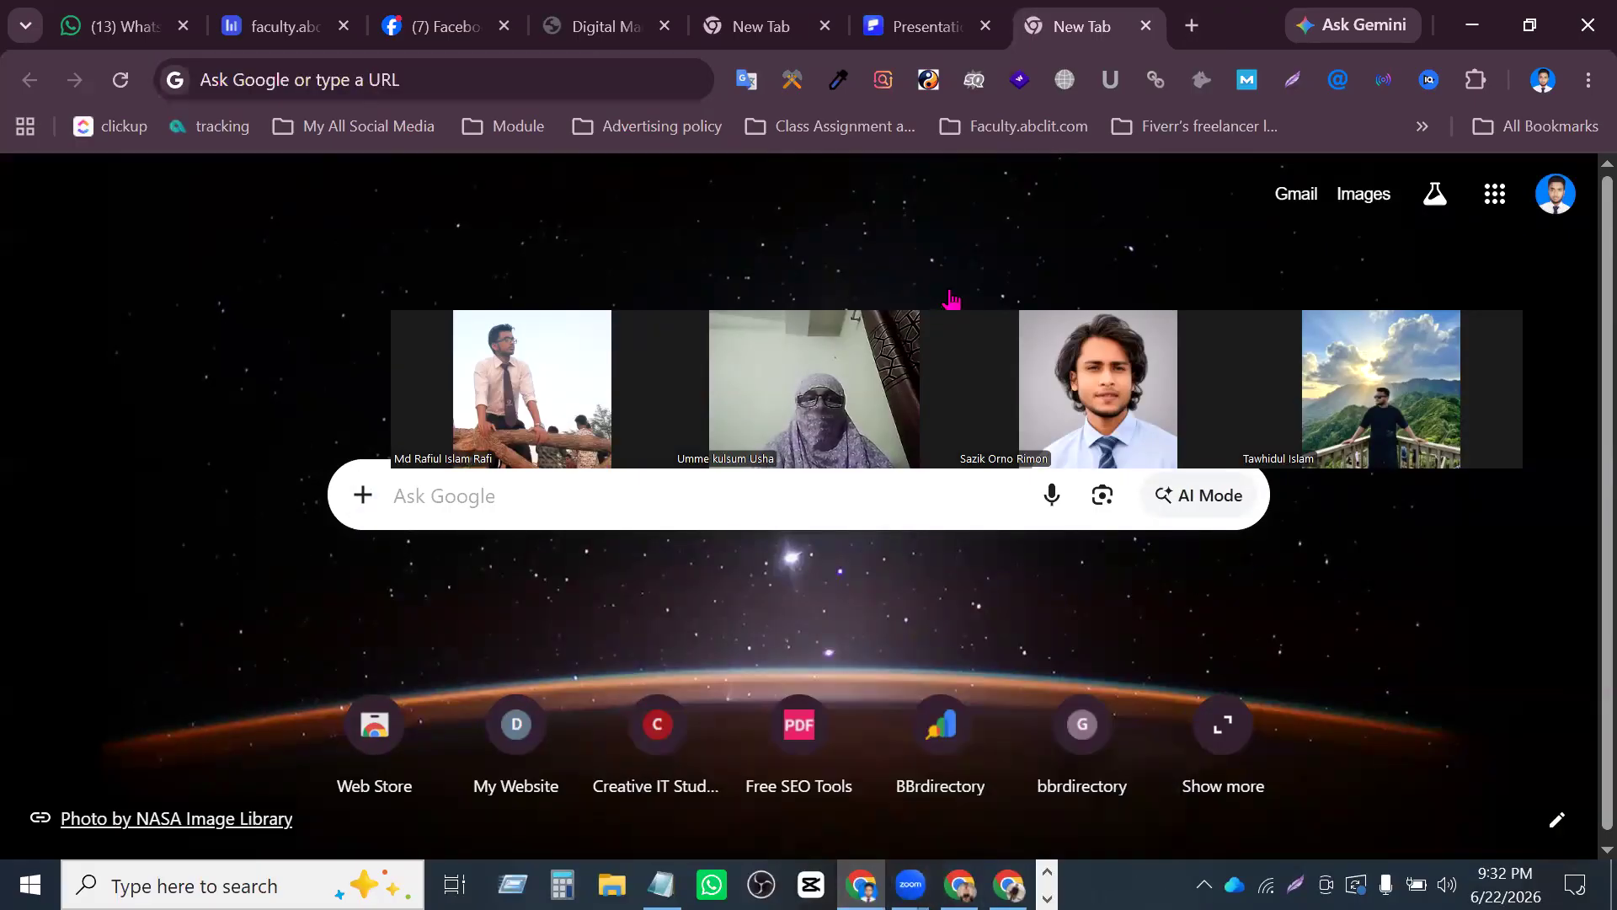